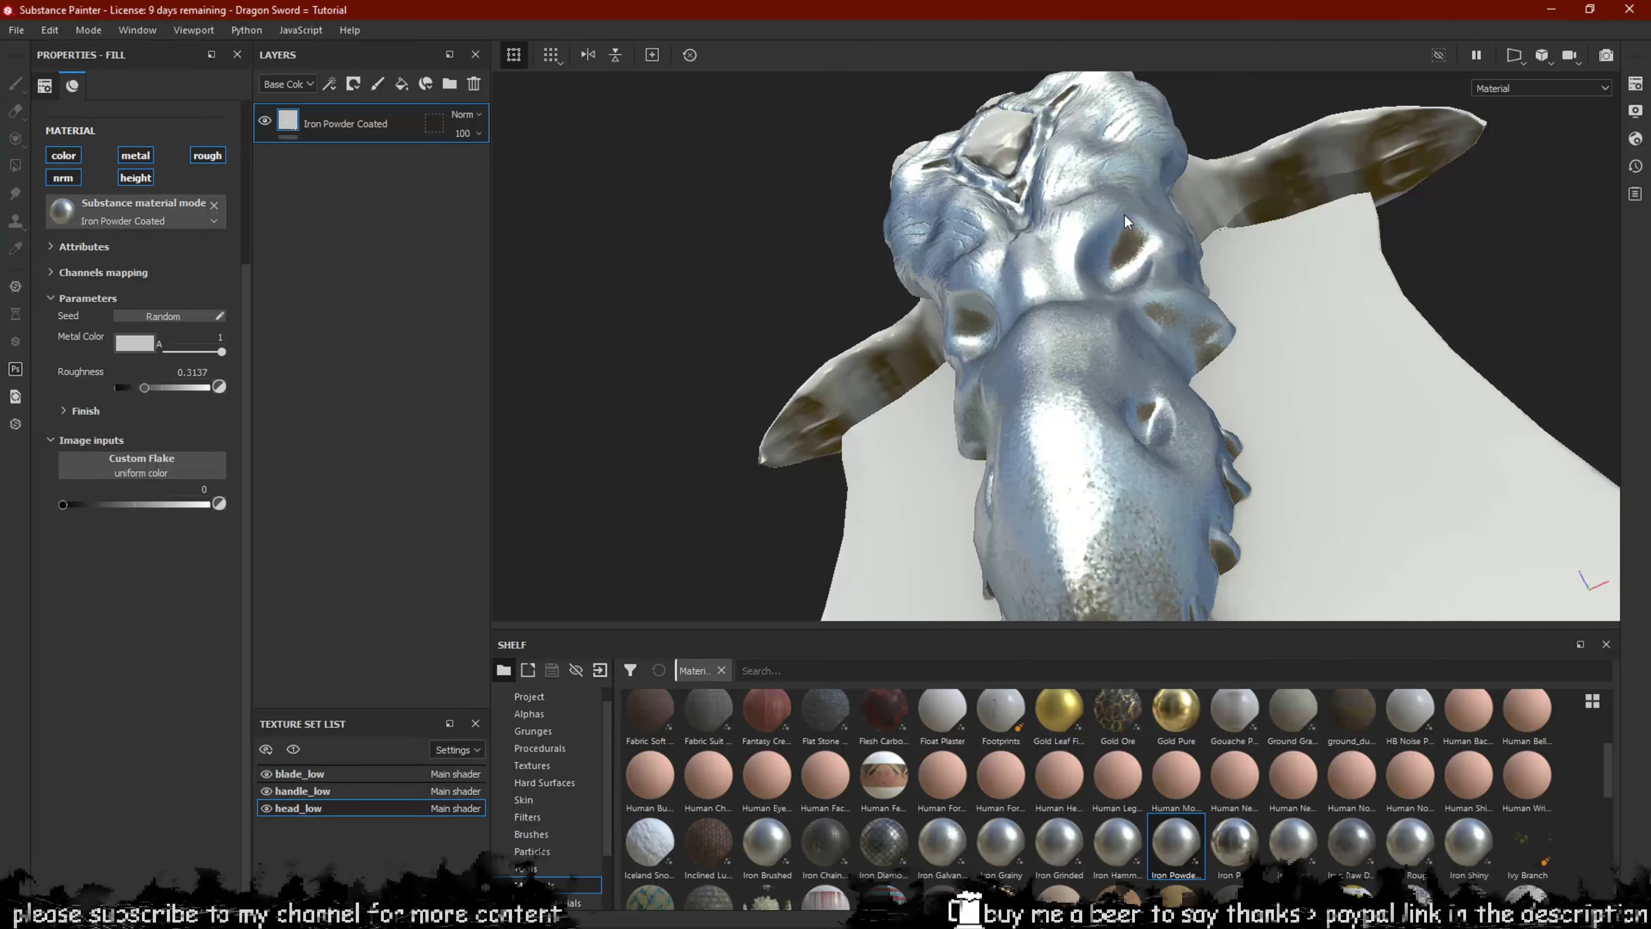
Search the smart materials for "steel".
left_click_drag(1126, 221, 1218, 285, "alt")
middle_click_drag(1220, 279, 1216, 355, "alt")
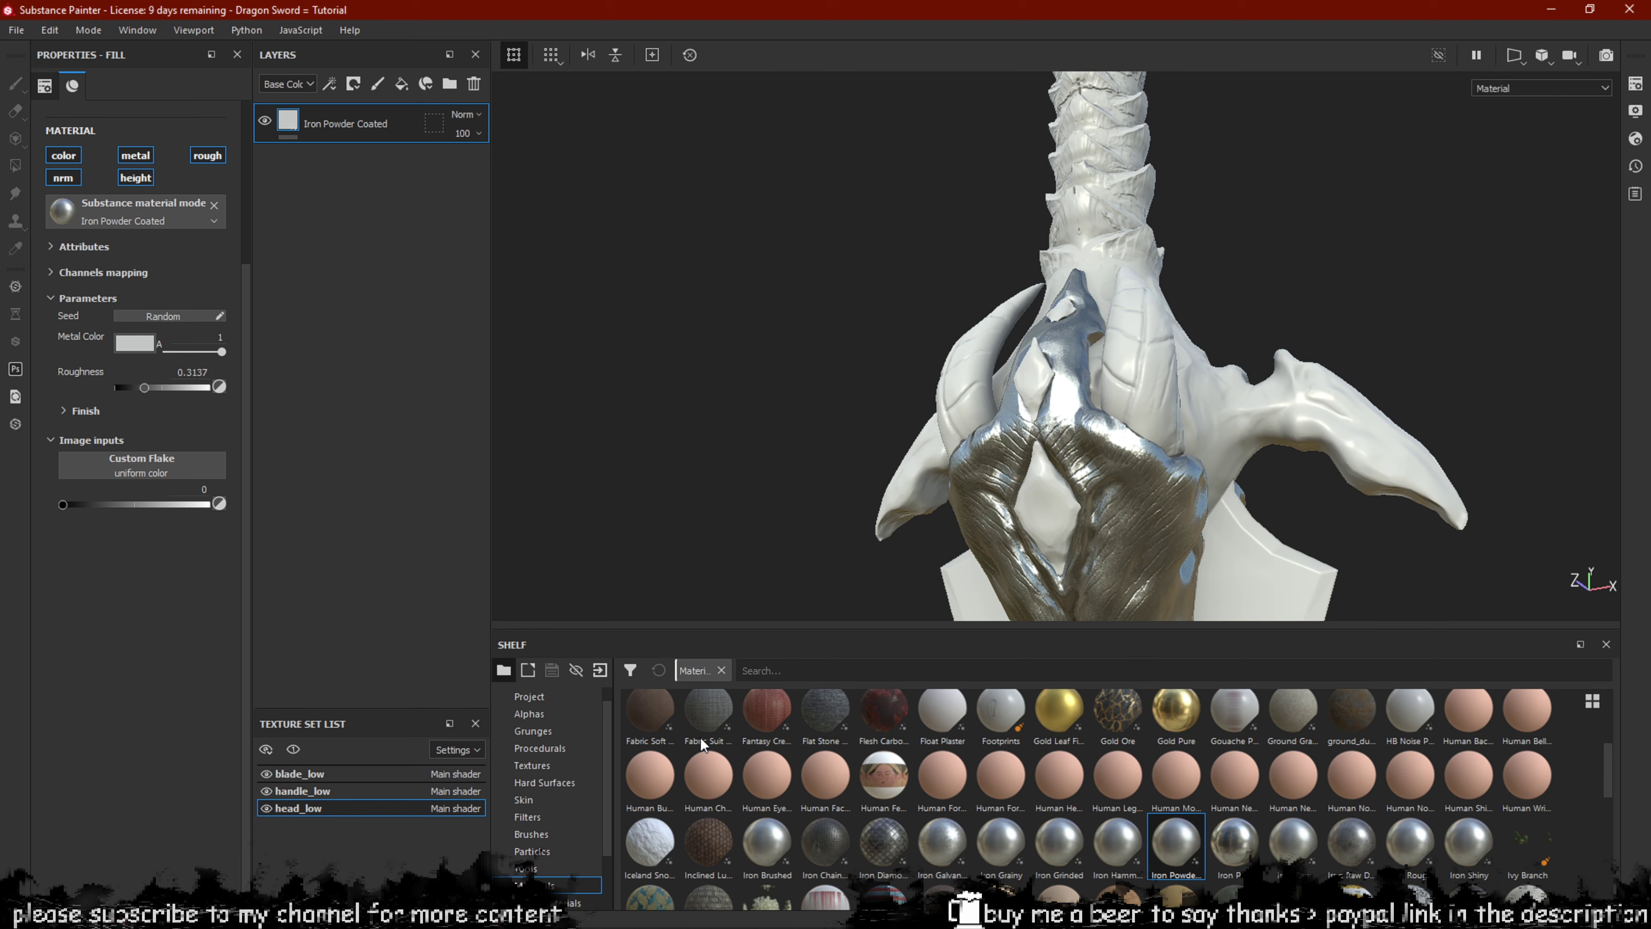
key("Down")
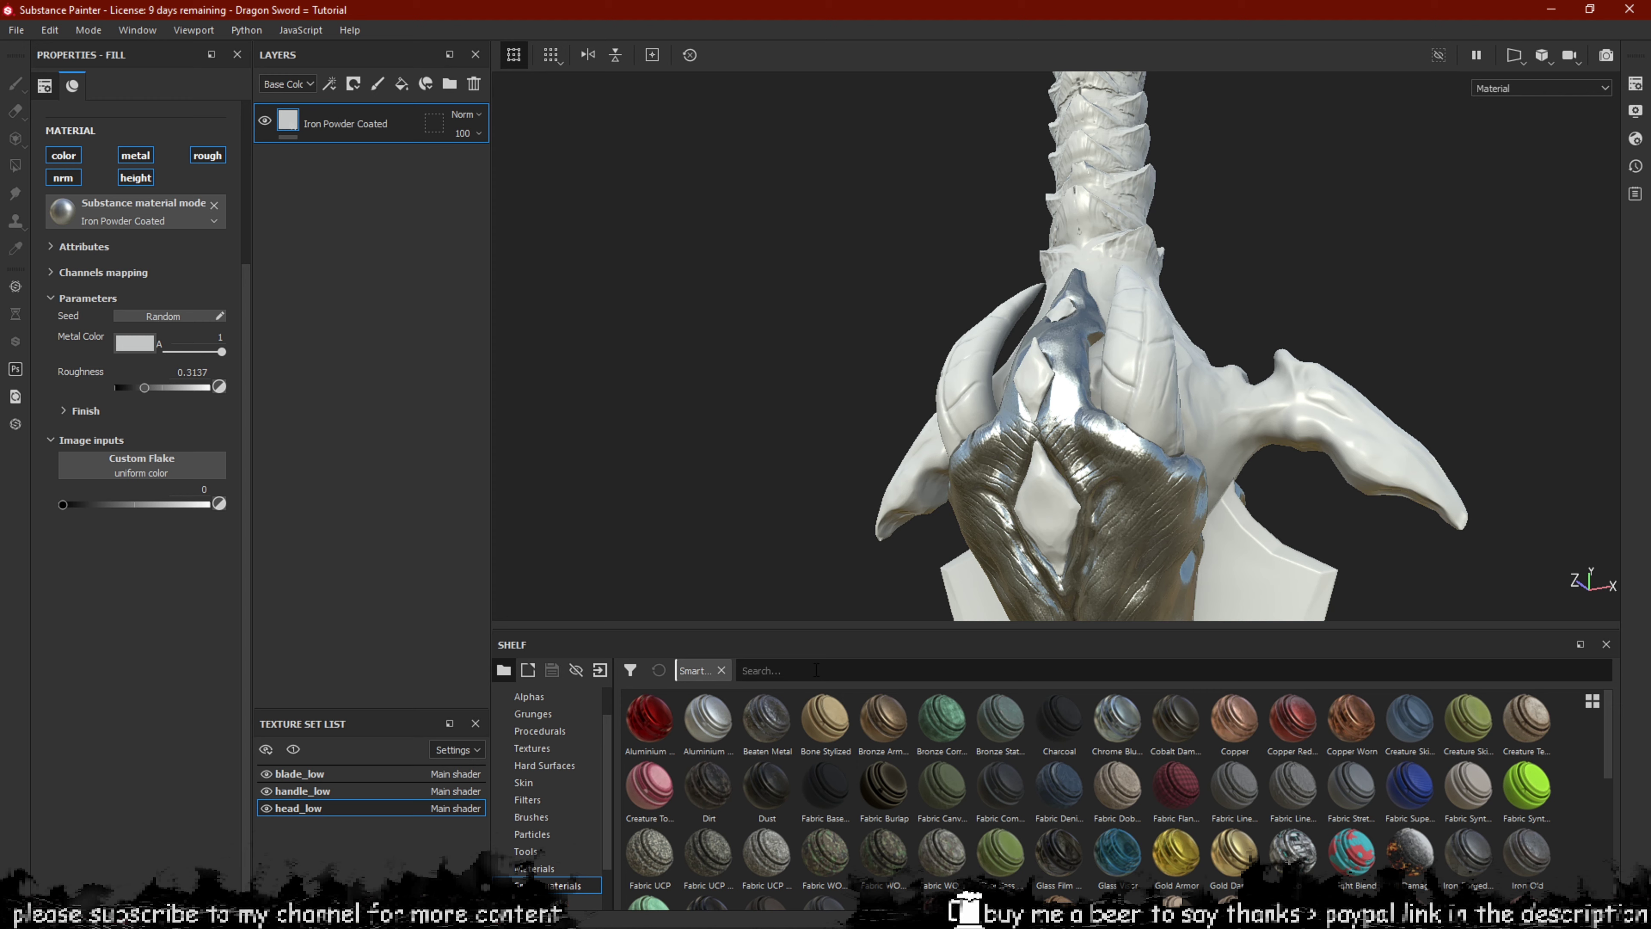
left_click(816, 670)
type("steek")
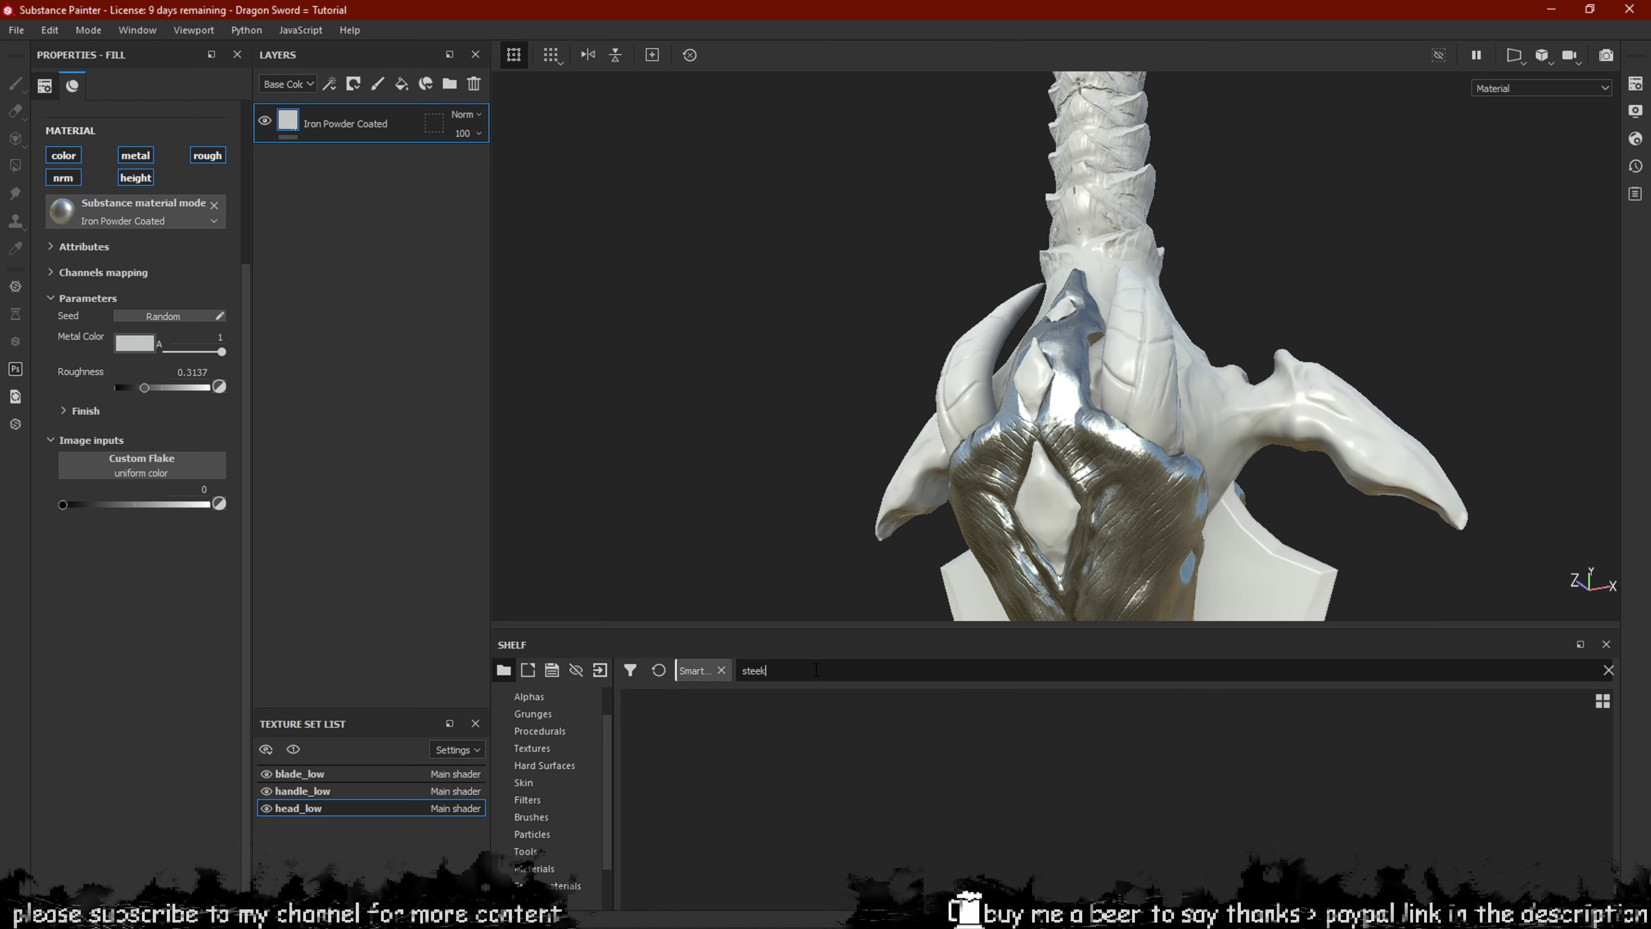
key("BackSpace")
type("ll")
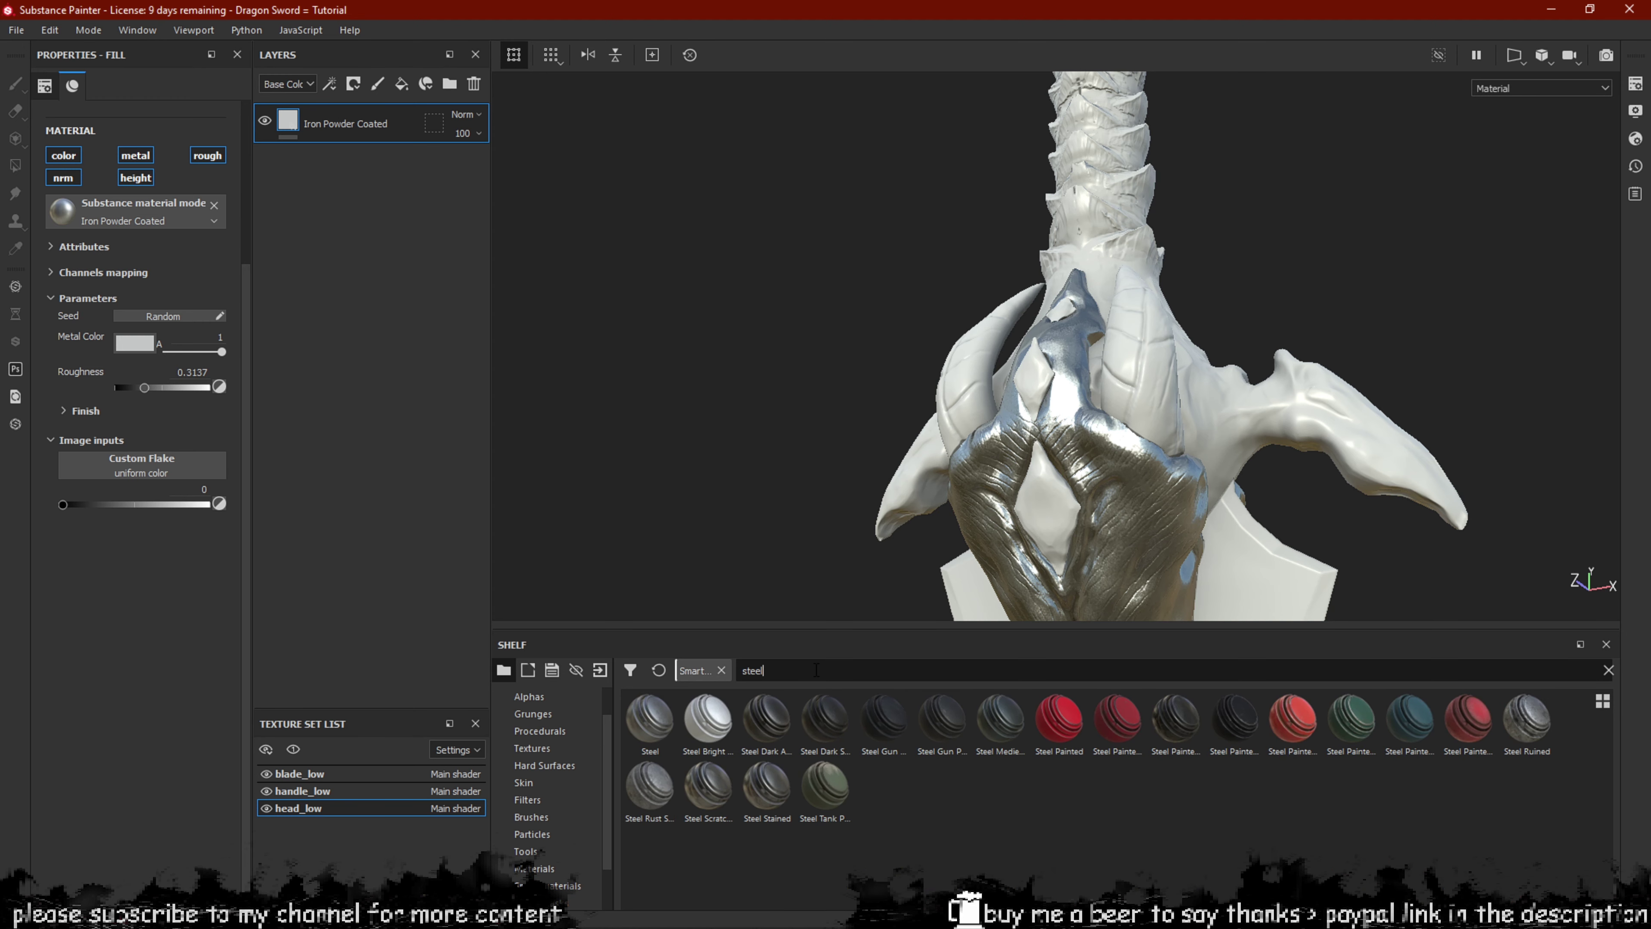
Add the Steel Gun Painted smart material above the Iron Powder Coated layer of head_low.
mouse_move(886, 713)
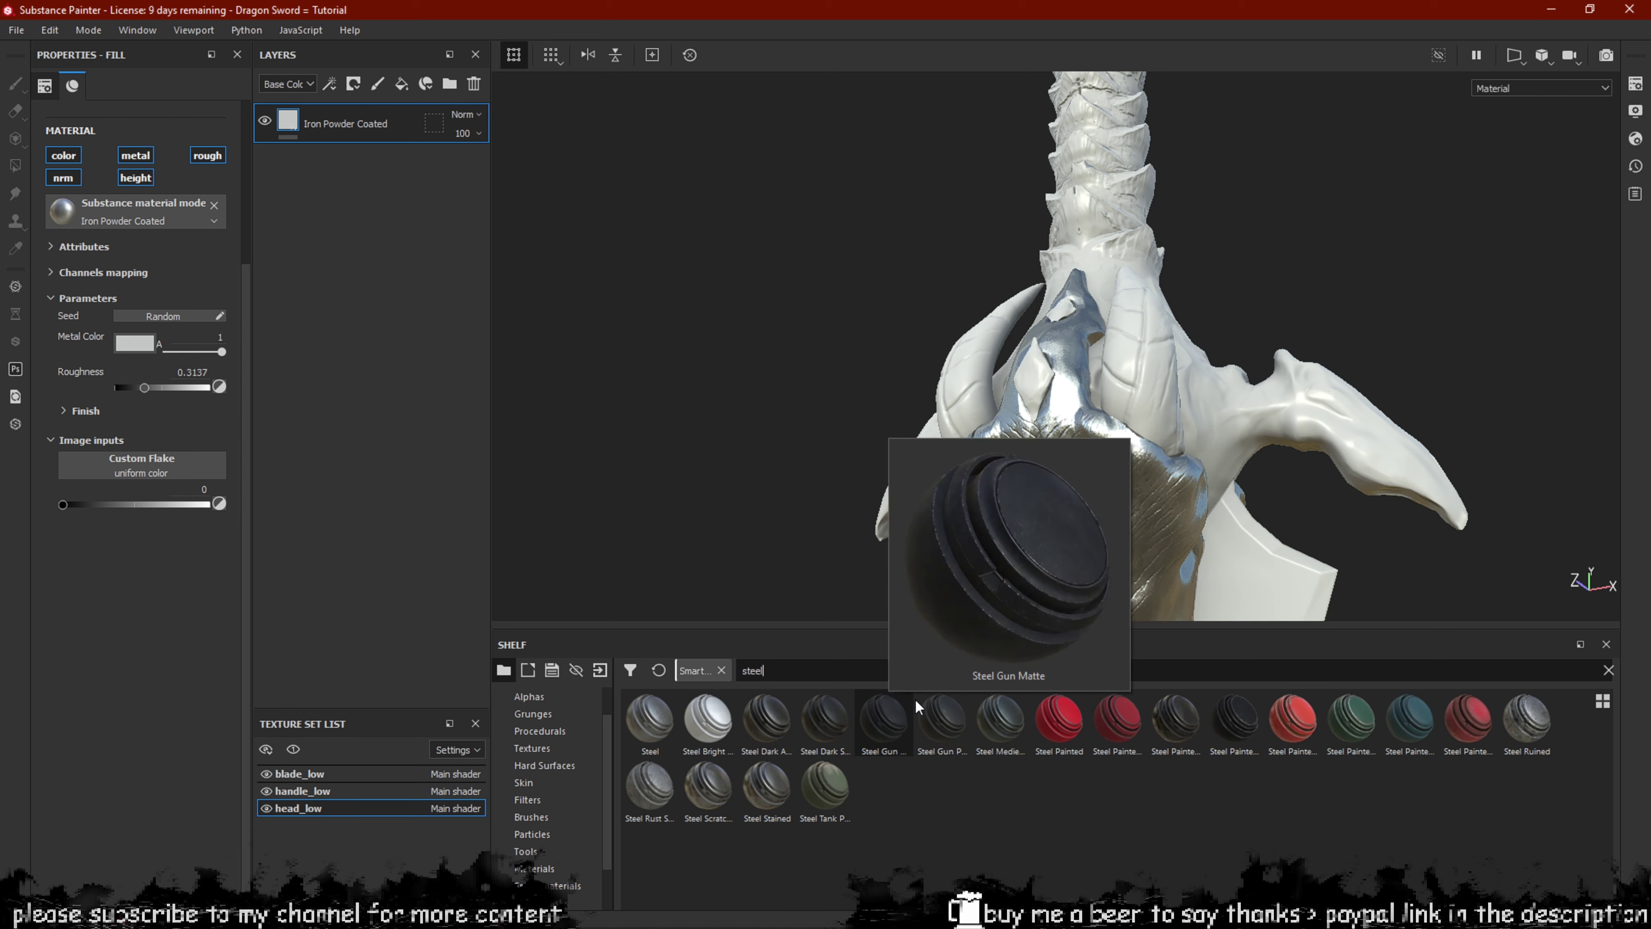
left_click(934, 711)
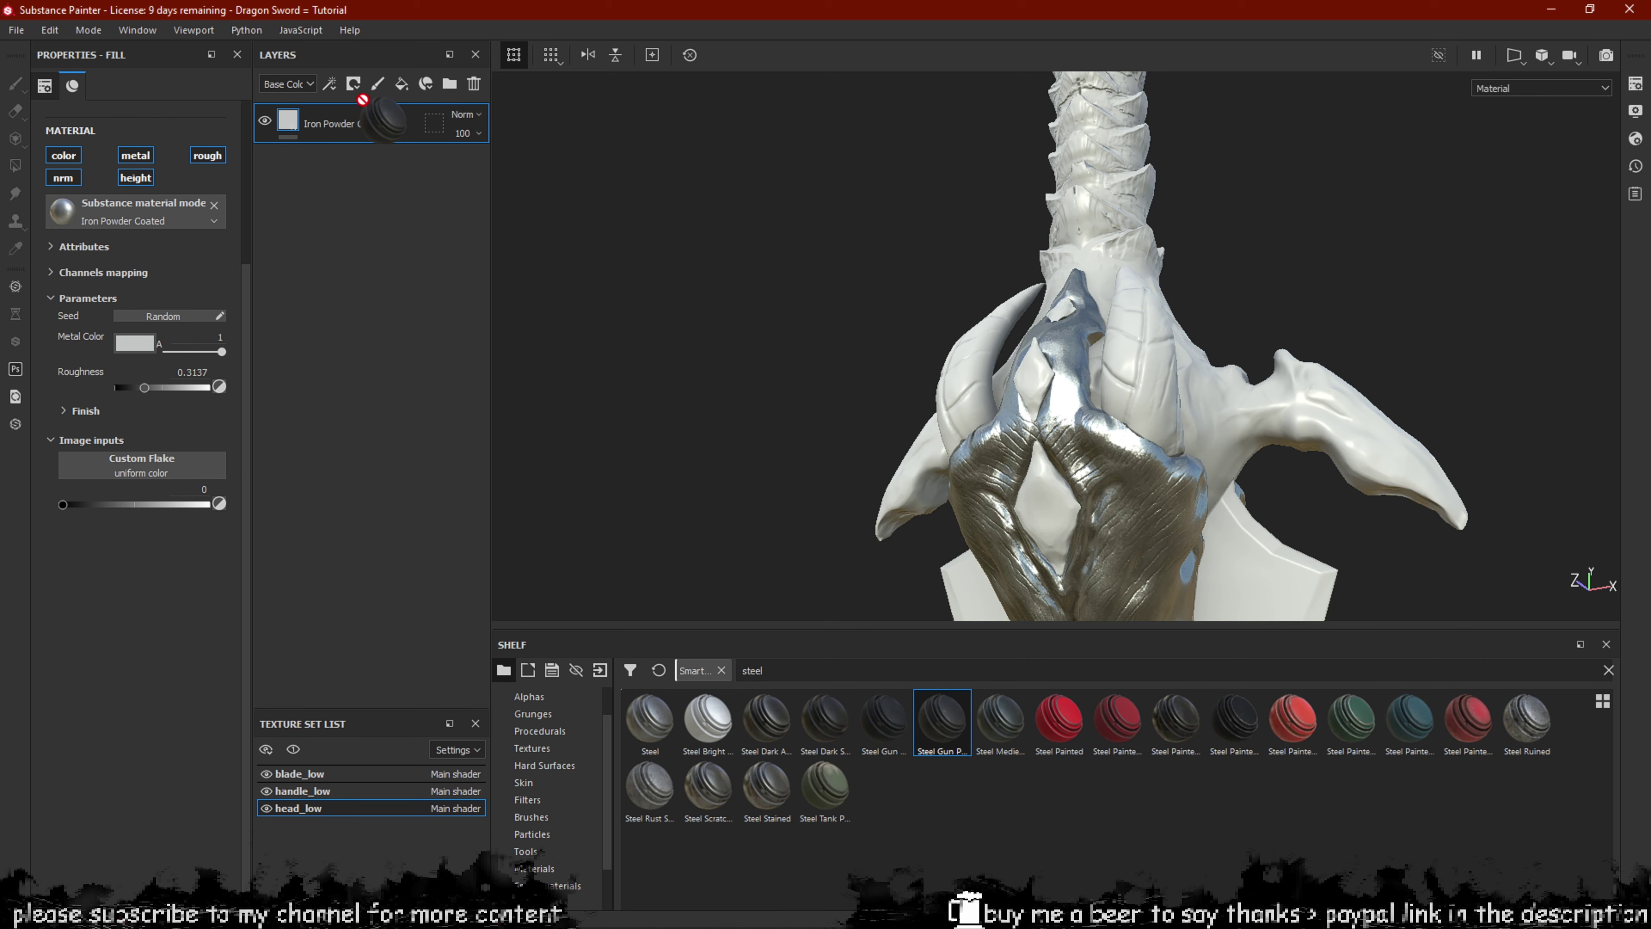
left_click_drag(1071, 417, 1073, 416)
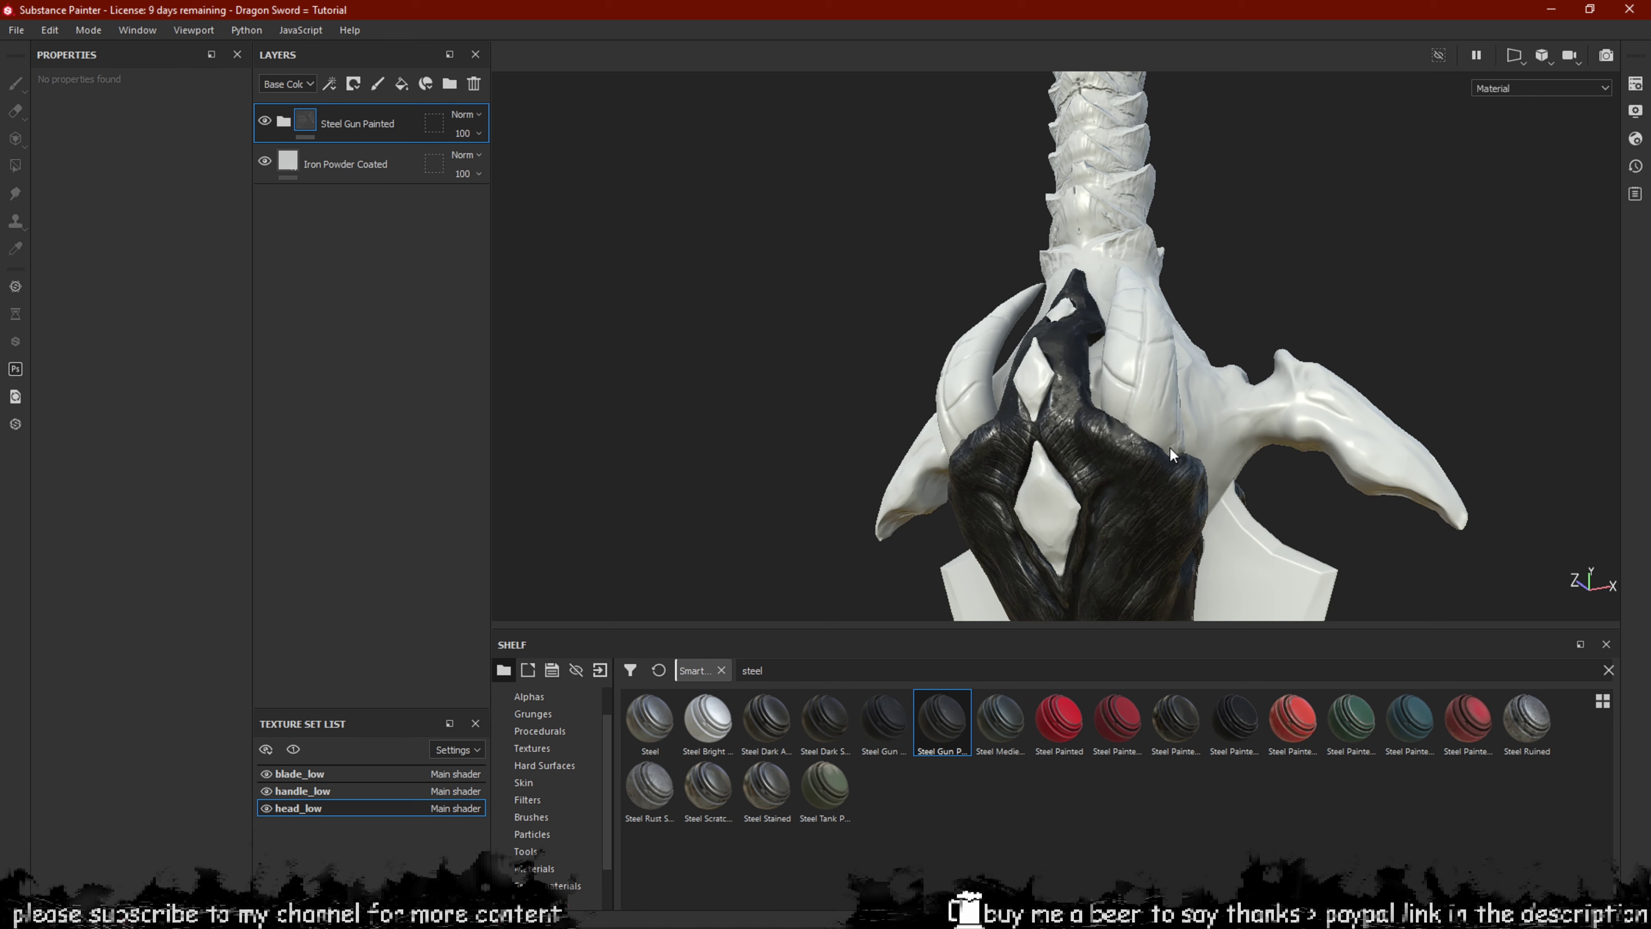
Add a black mask to the Steel Gun Painted folder.
left_click_drag(1176, 453, 1021, 303, "alt")
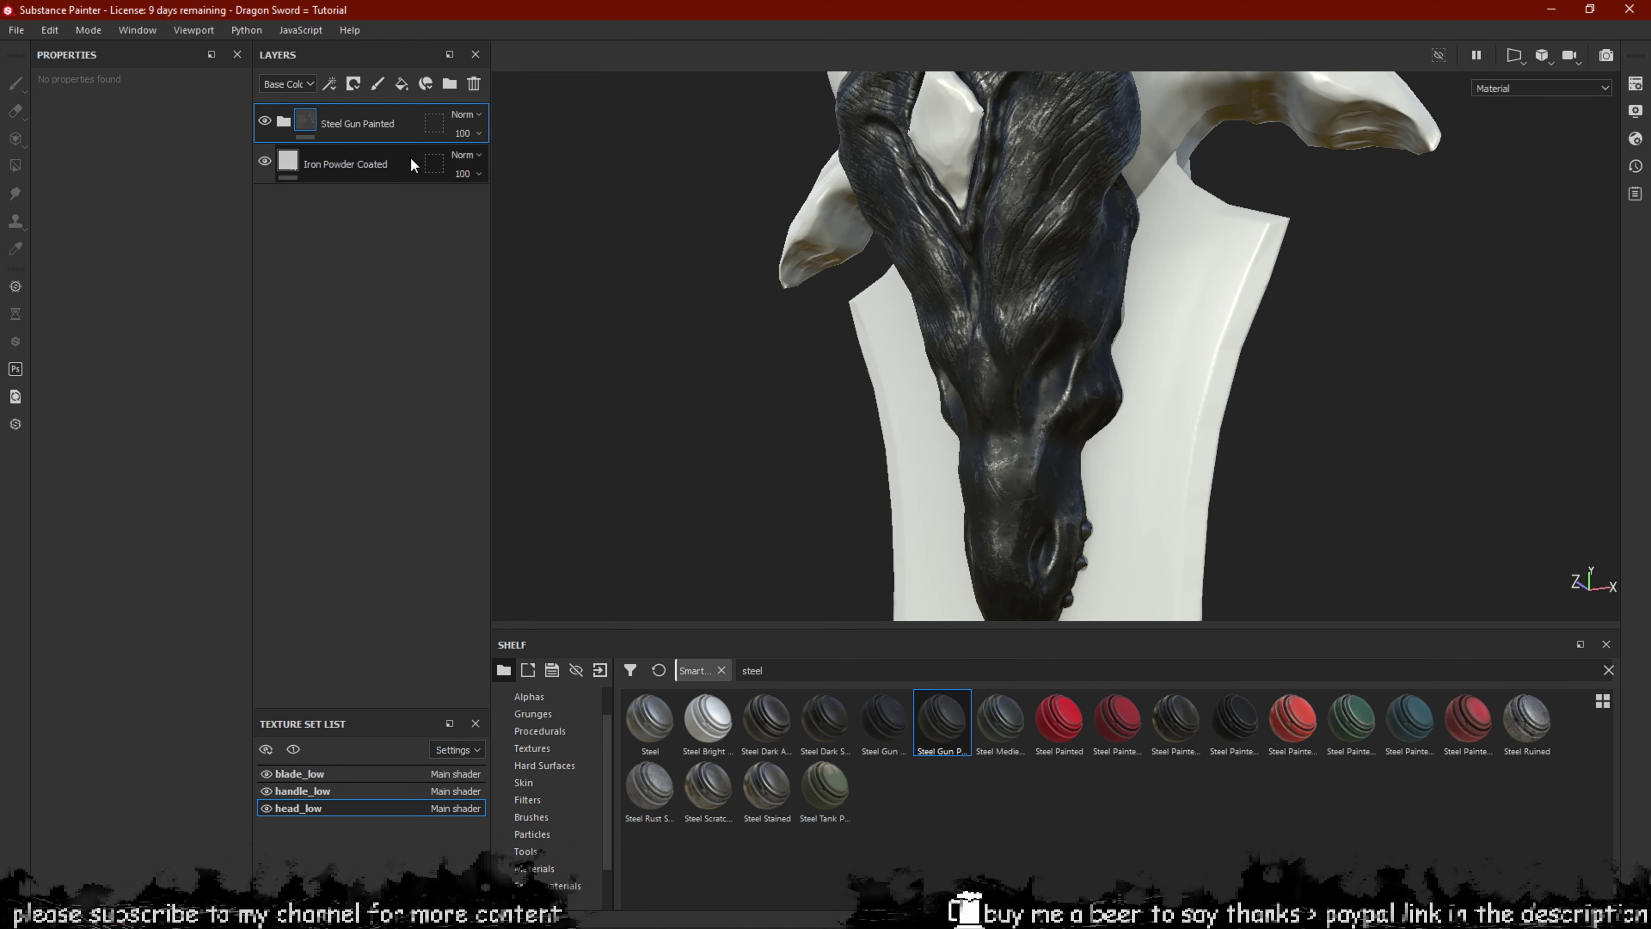
left_click_drag(890, 311, 1041, 274, "alt")
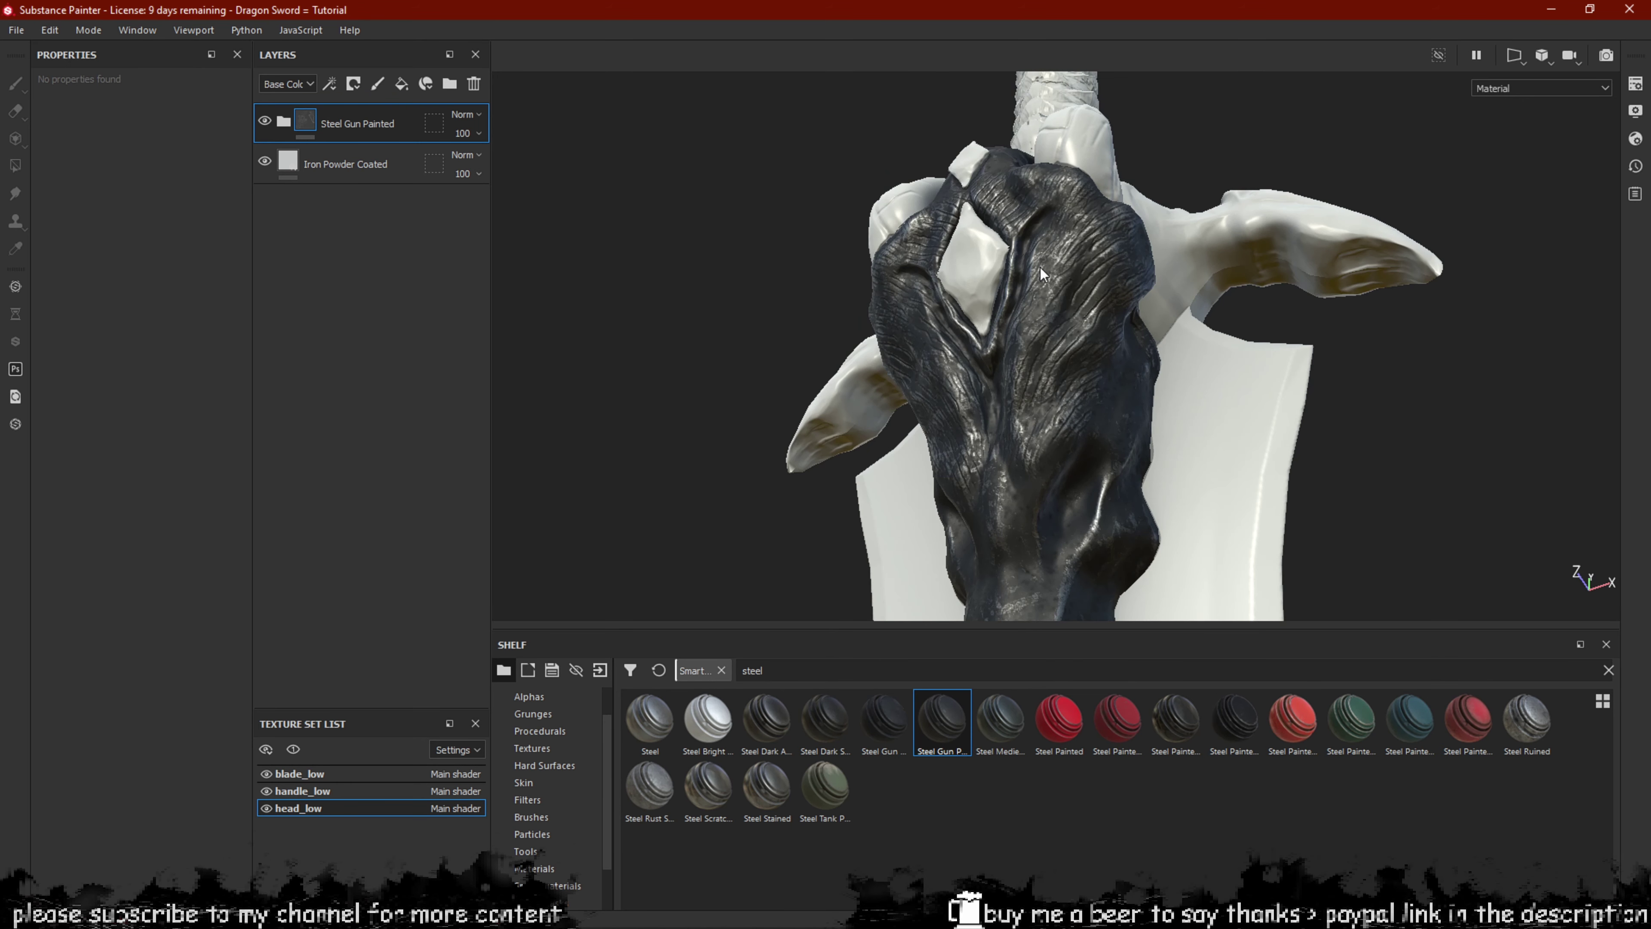
left_click_drag(1017, 364, 764, 296, "alt")
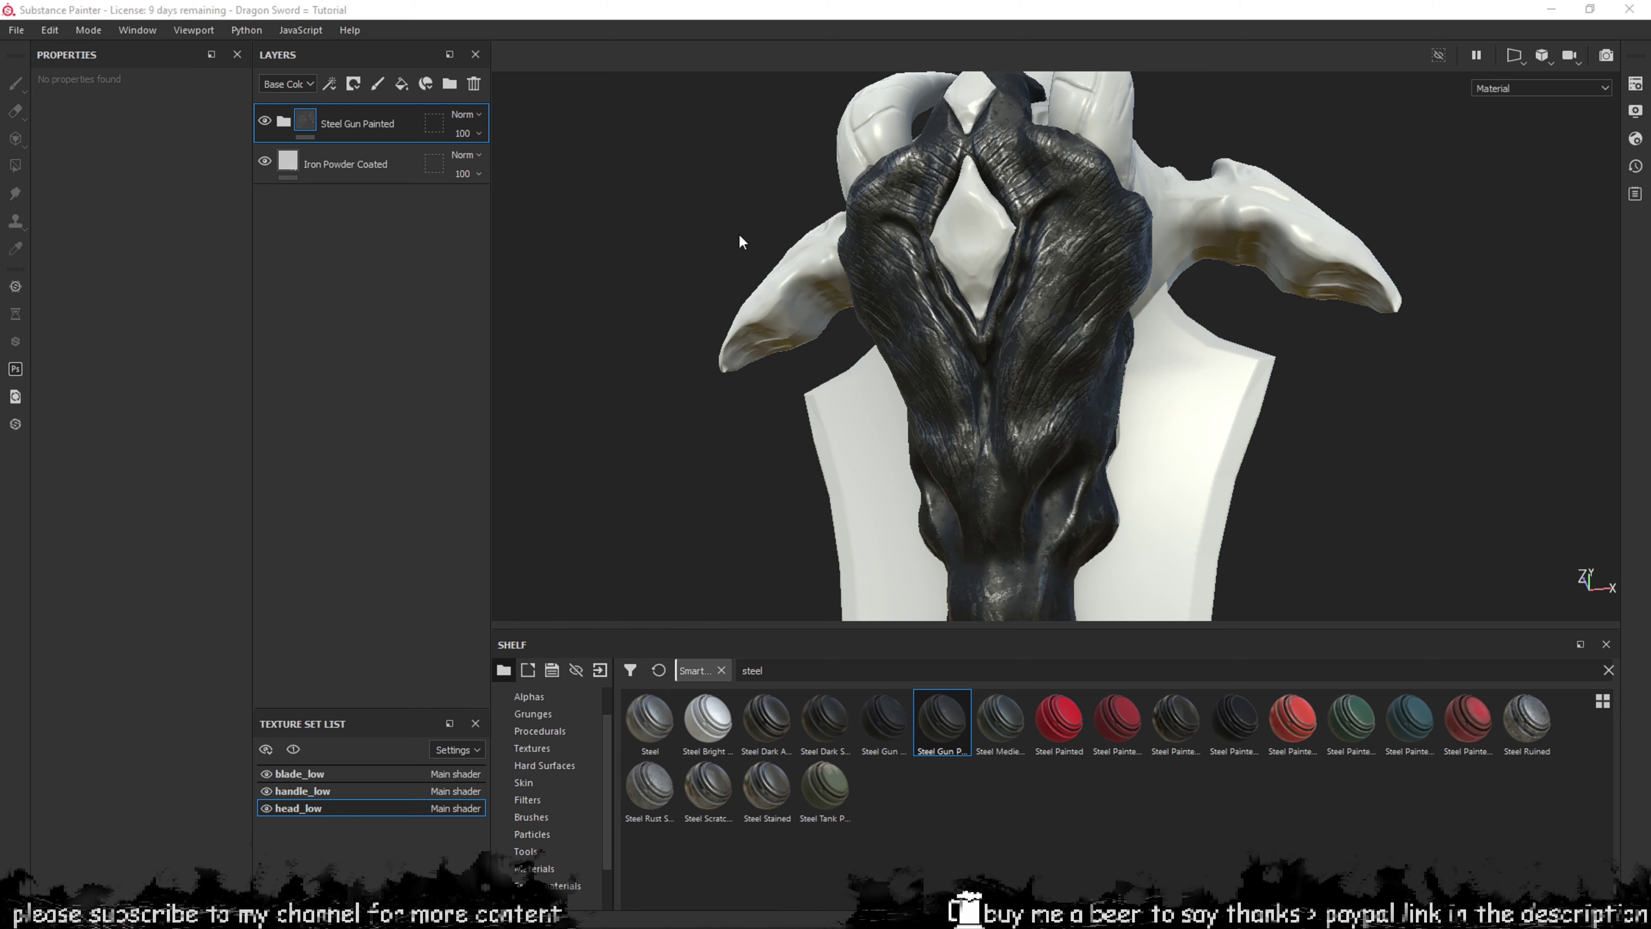
right_click(303, 117)
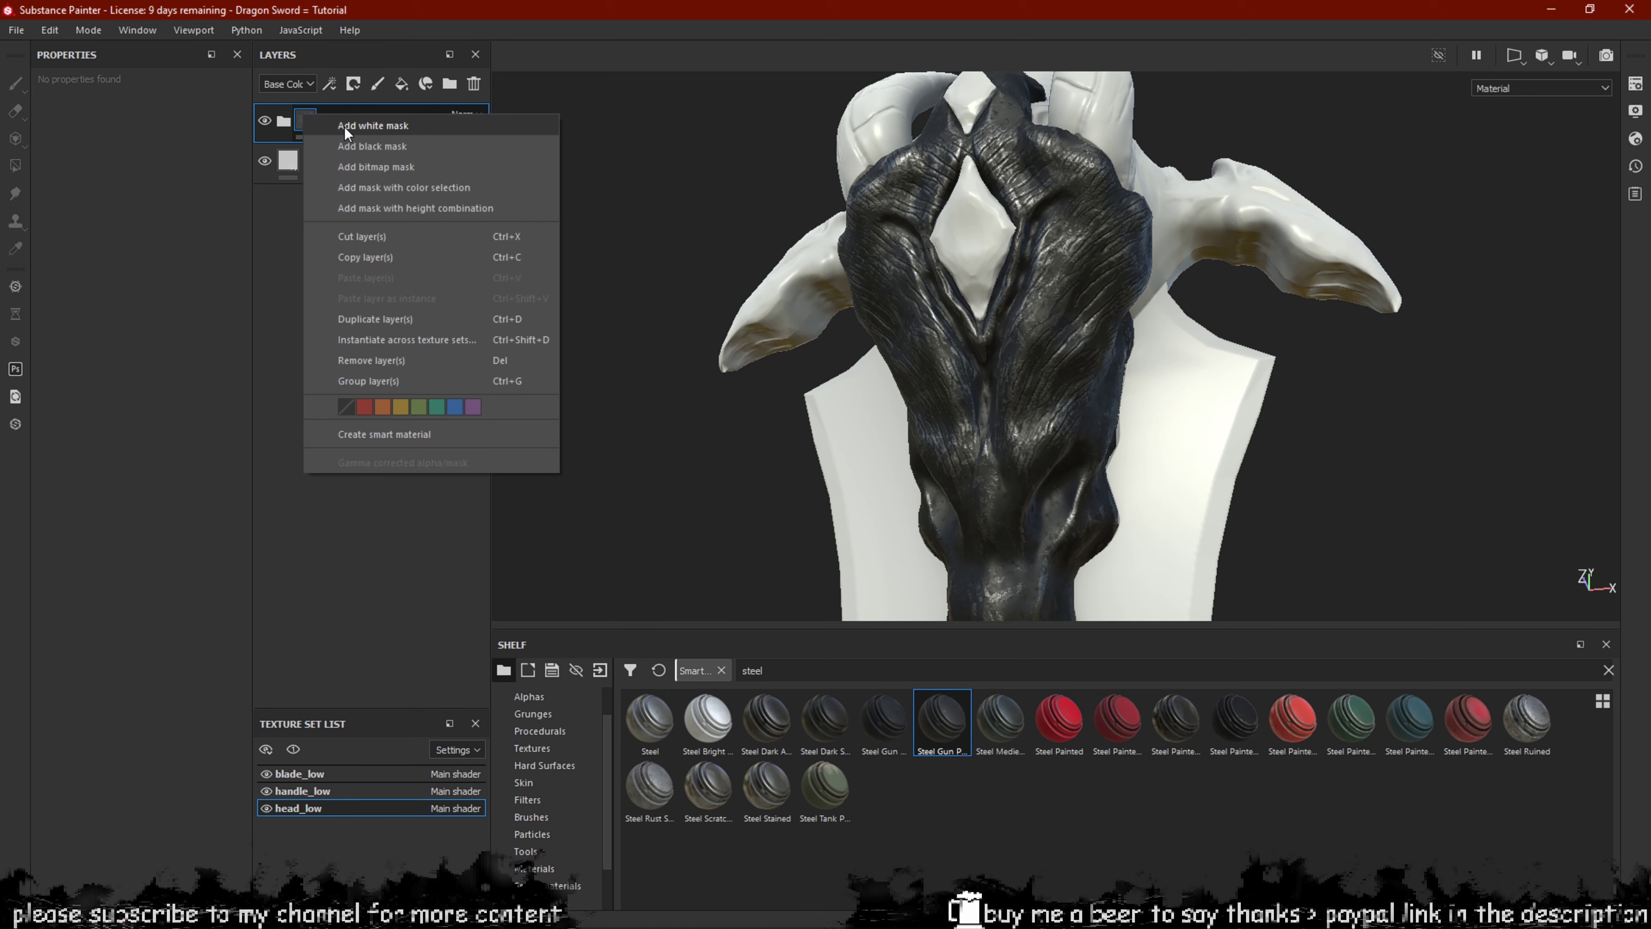
left_click(381, 146)
Add a Metal Edge Wear generator to the mask of the Steel Gun Painted folder.
left_click_drag(1017, 341, 1097, 361, "alt")
right_click(312, 129)
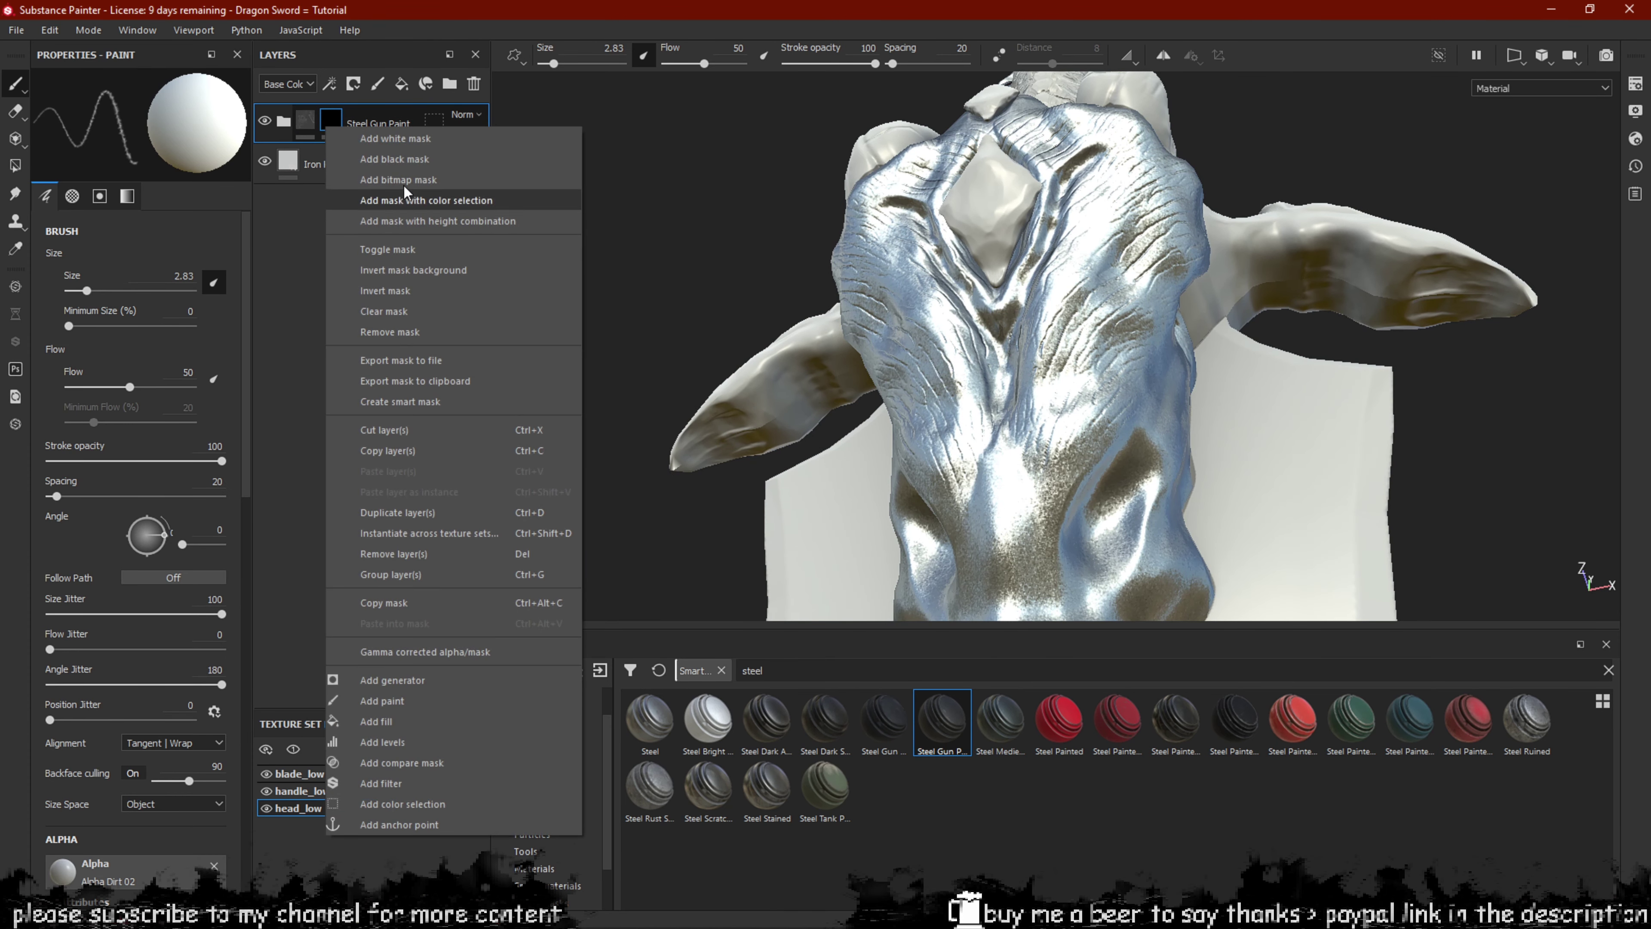
left_click(411, 681)
left_click_drag(1018, 411, 1037, 109, "alt")
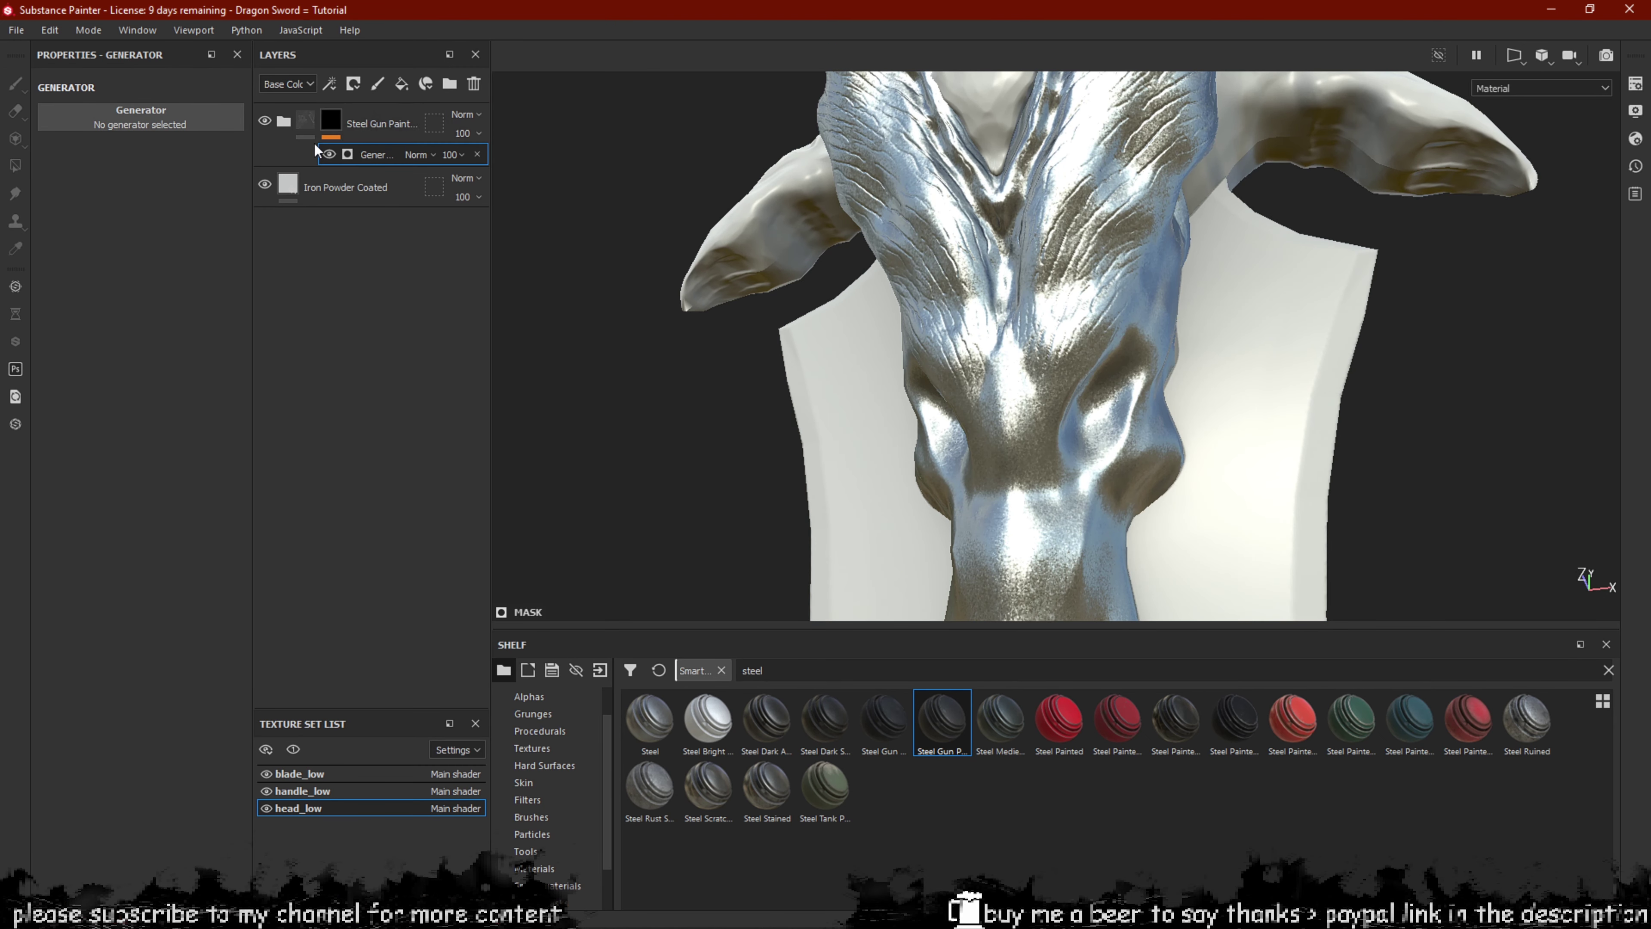
left_click(156, 122)
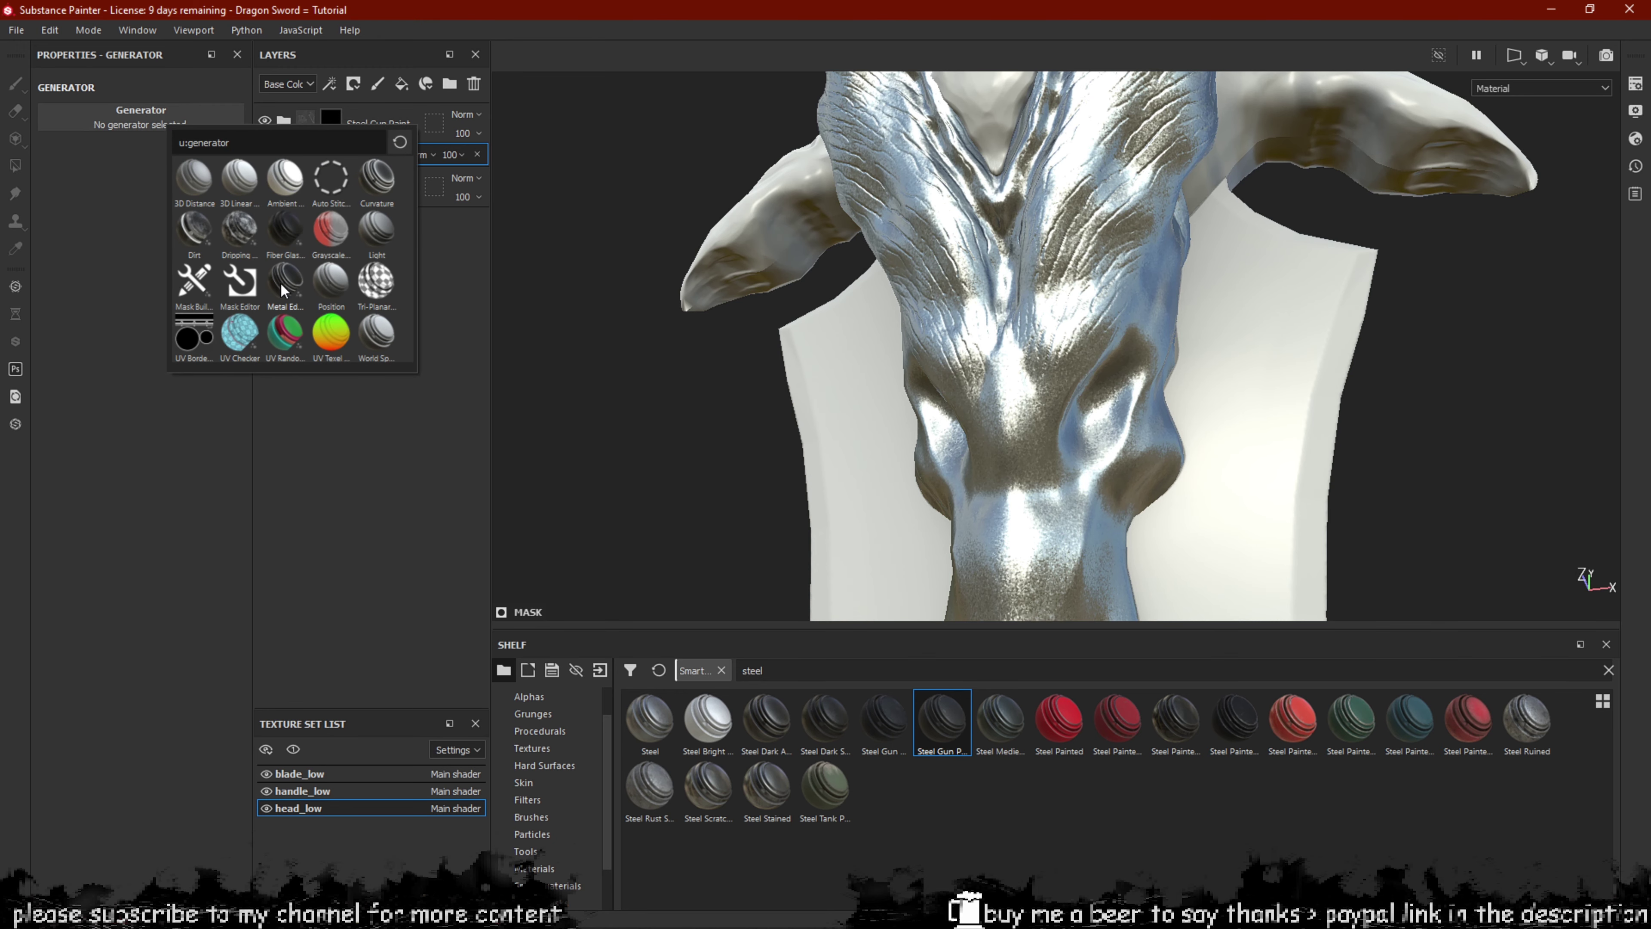
left_click_drag(1022, 393, 1244, 377, "alt")
mouse_move(1053, 313)
left_mouse_down("alt")
mouse_move(668, 375)
mouse_move(925, 398)
mouse_move(1051, 330)
left_mouse_up("alt")
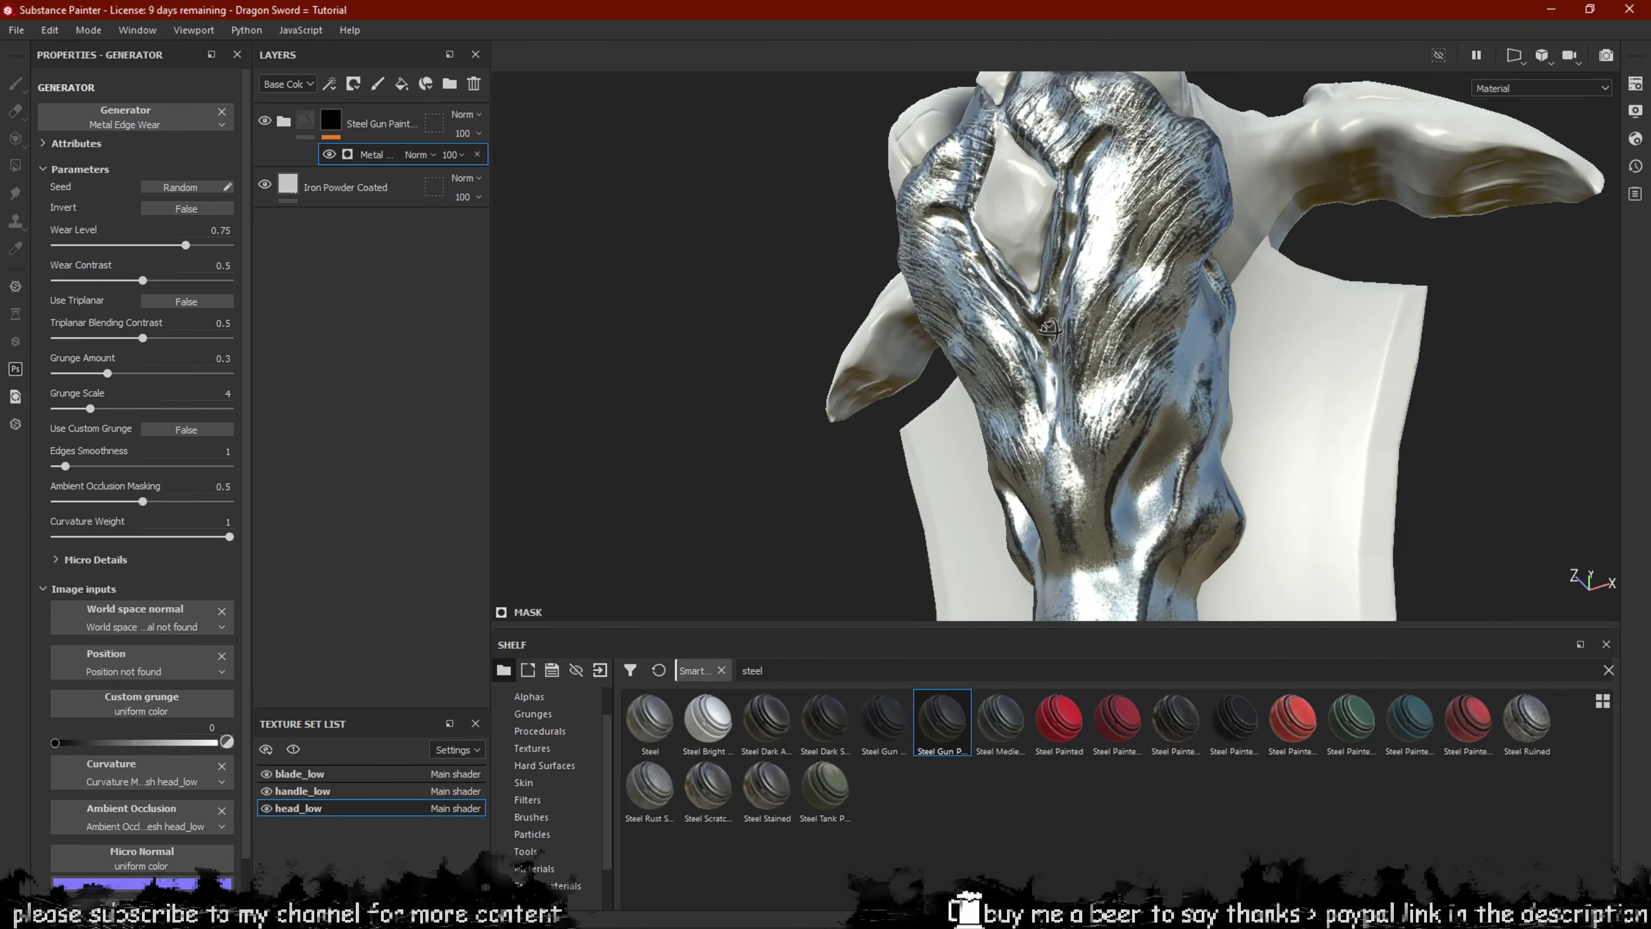
Try Wear Level 0.8 and Wear Contrast 0.65 on the edge wear, and try the Dirt generator in its place.
left_click_drag(185, 245, 170, 281)
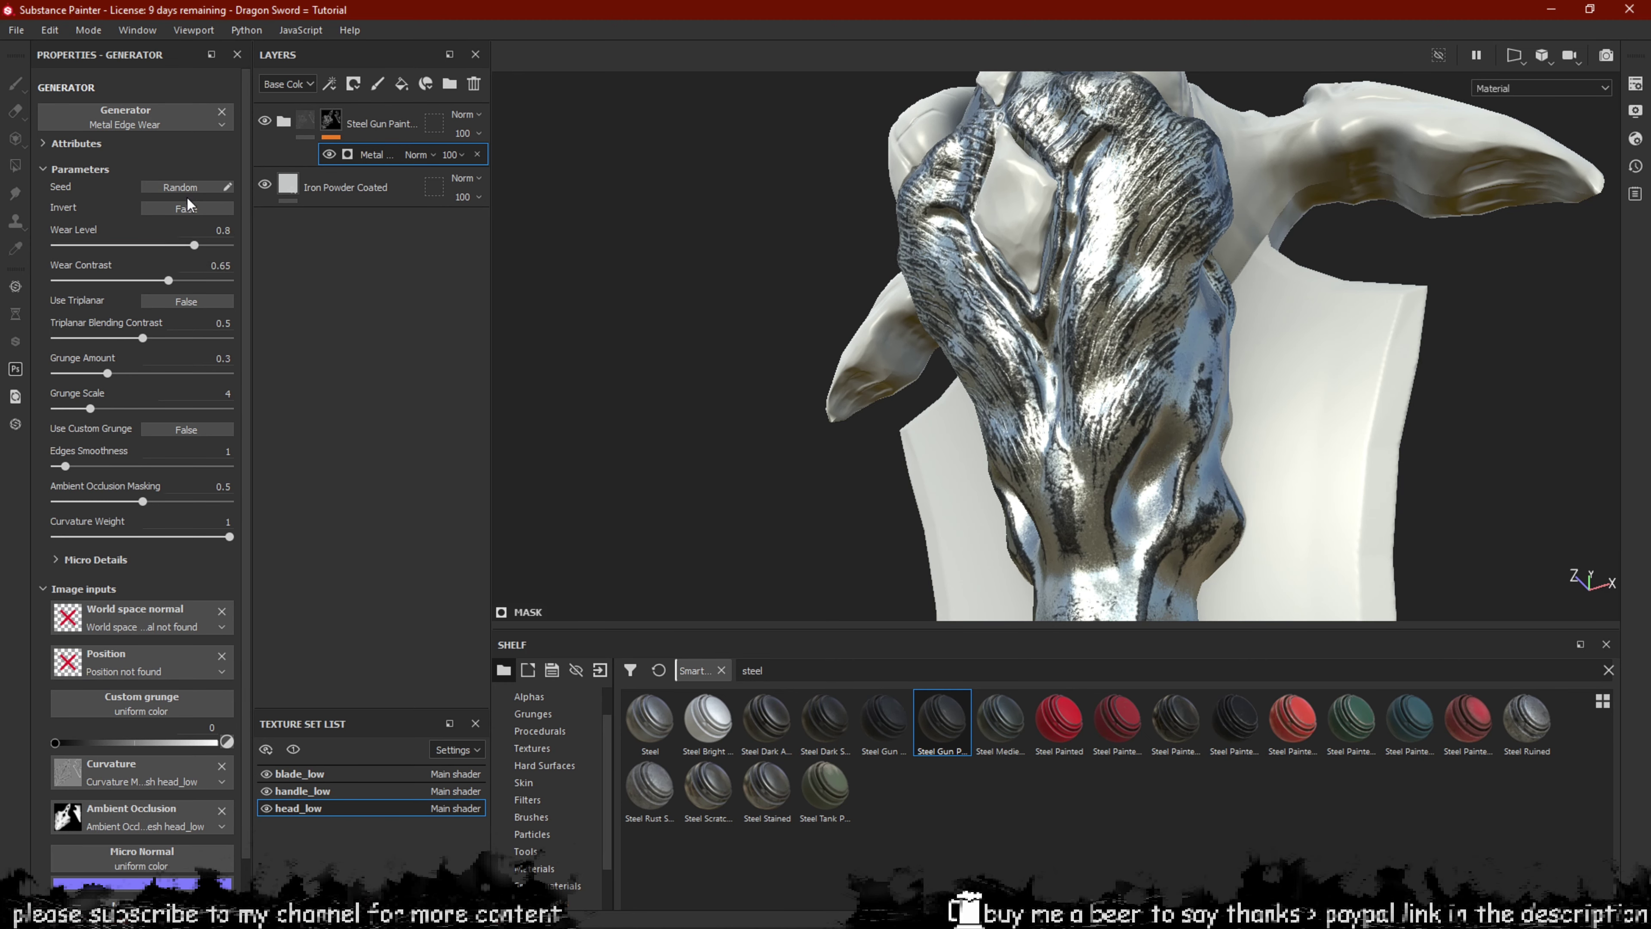
left_click(147, 127)
left_click(186, 236)
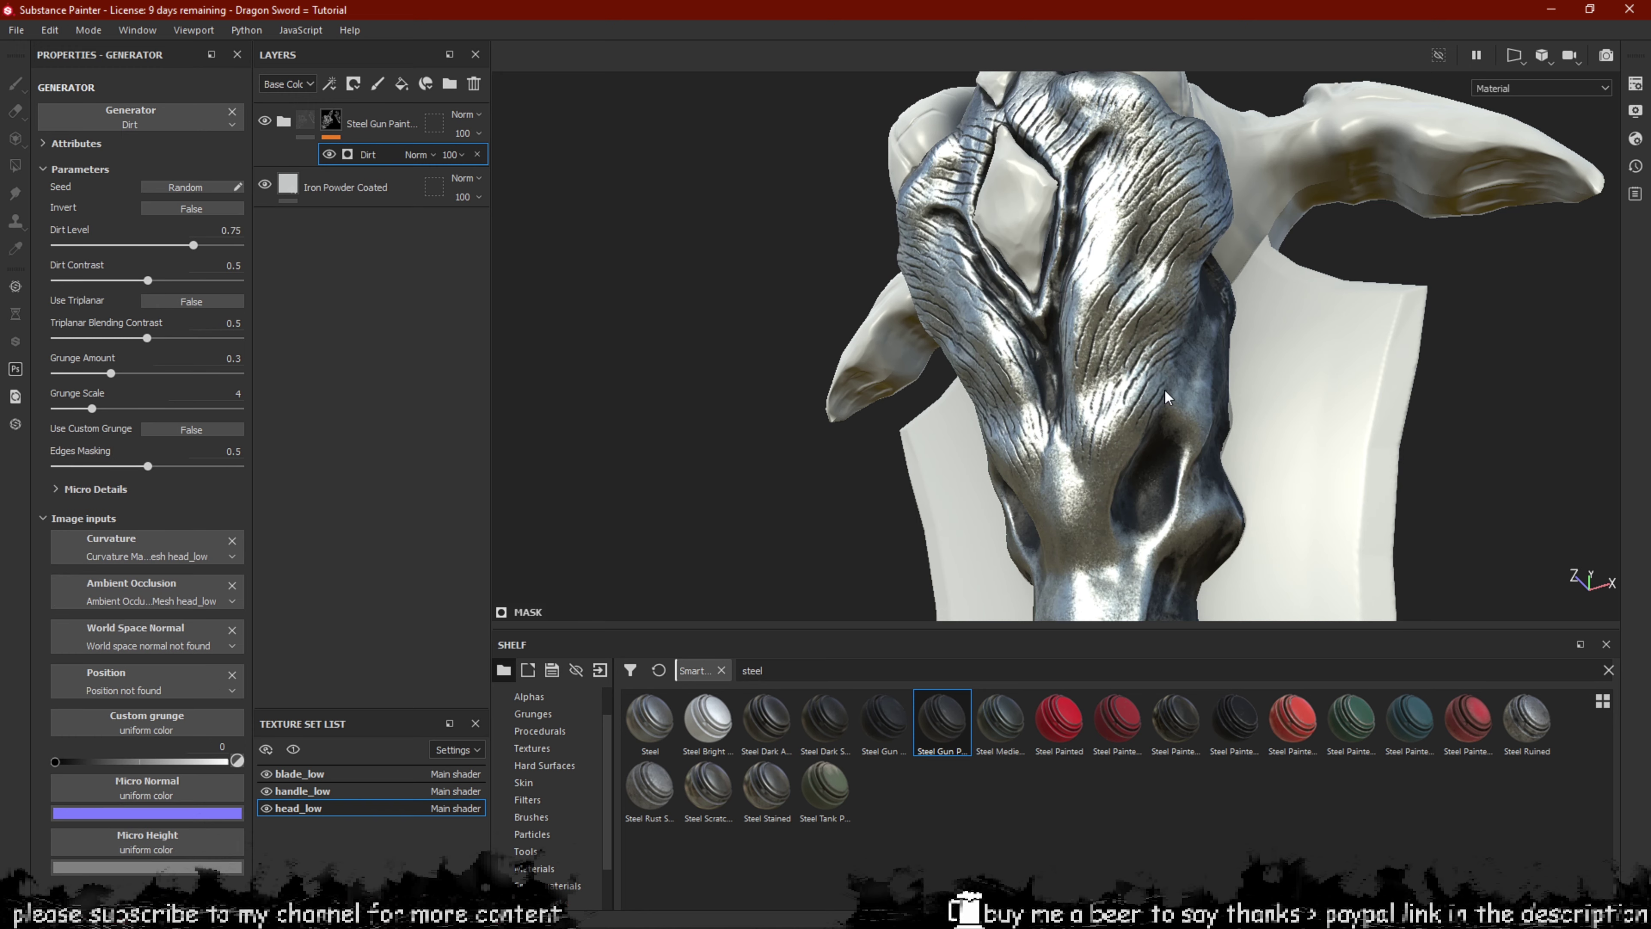
left_click_drag(1173, 398, 1199, 354, "alt")
Try the Dripping Rust generator on the mask and switch back to Metal Edge Wear.
left_click(154, 123)
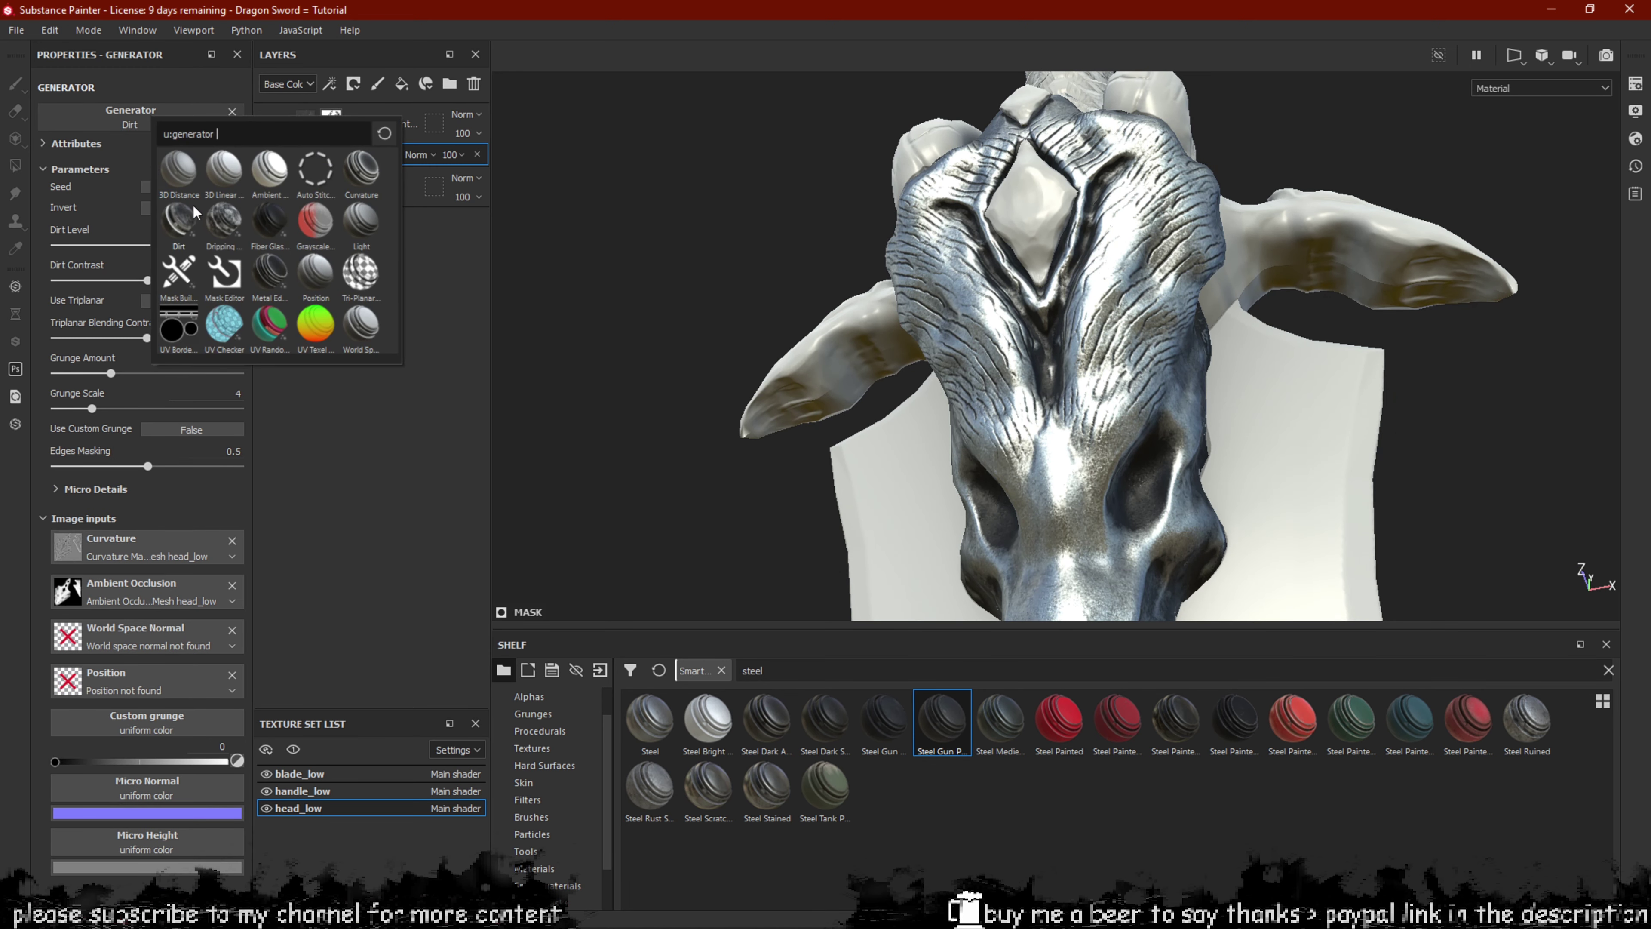
left_click(209, 216)
left_click(160, 130)
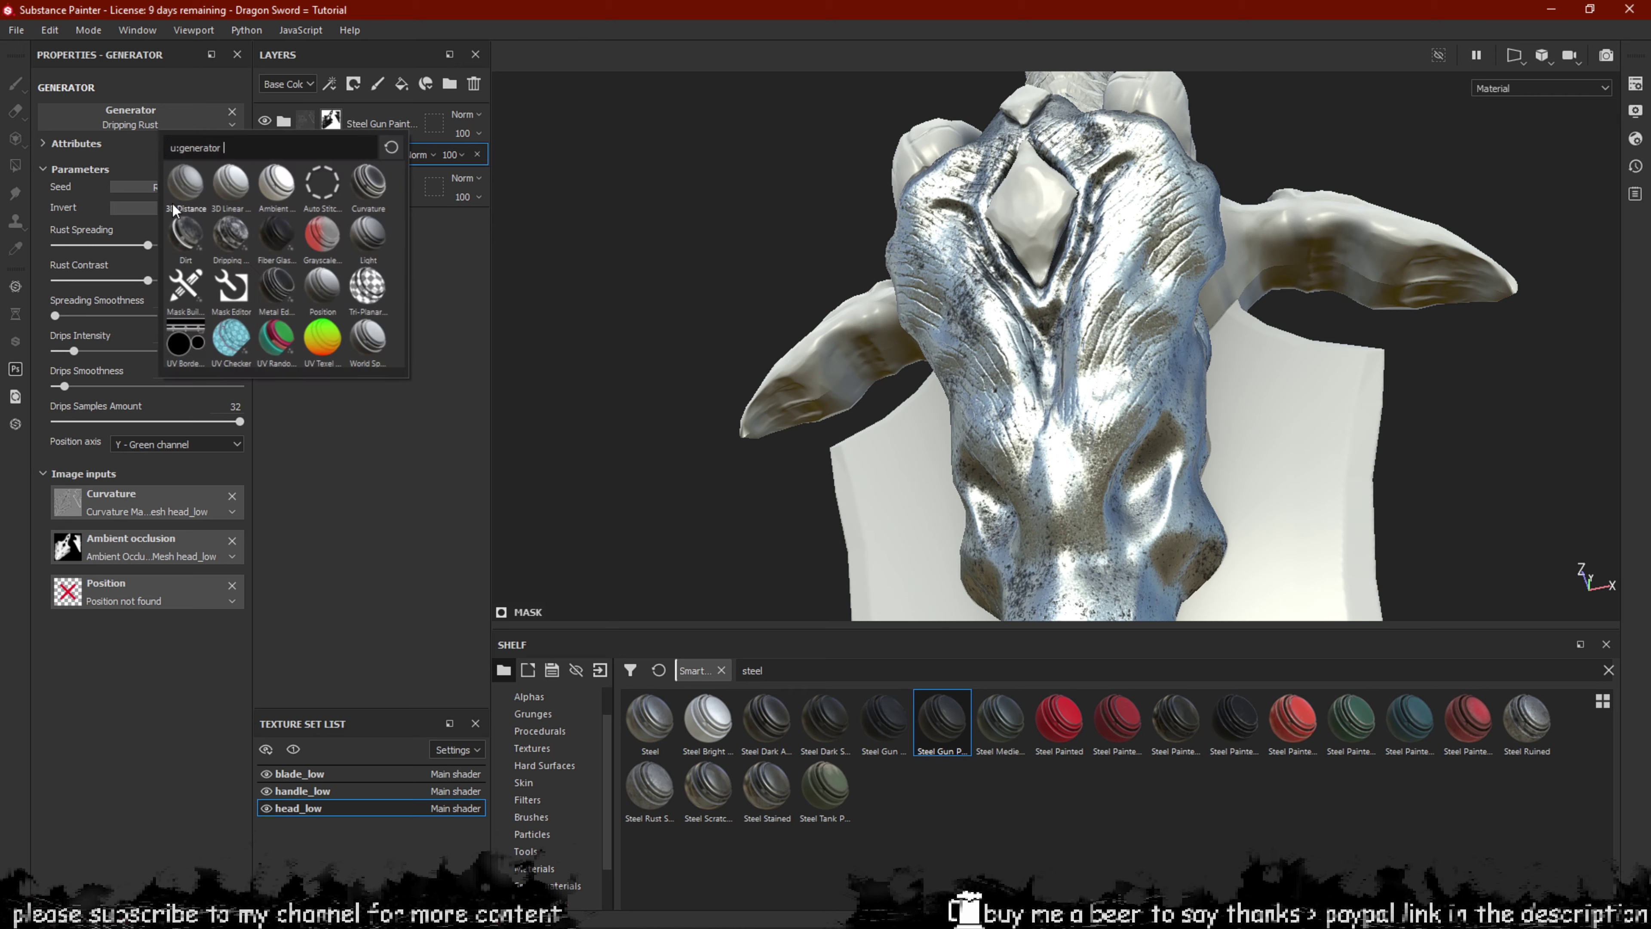
left_click_drag(1135, 359, 1090, 332, "alt")
left_click_drag(1094, 412, 1116, 168, "alt")
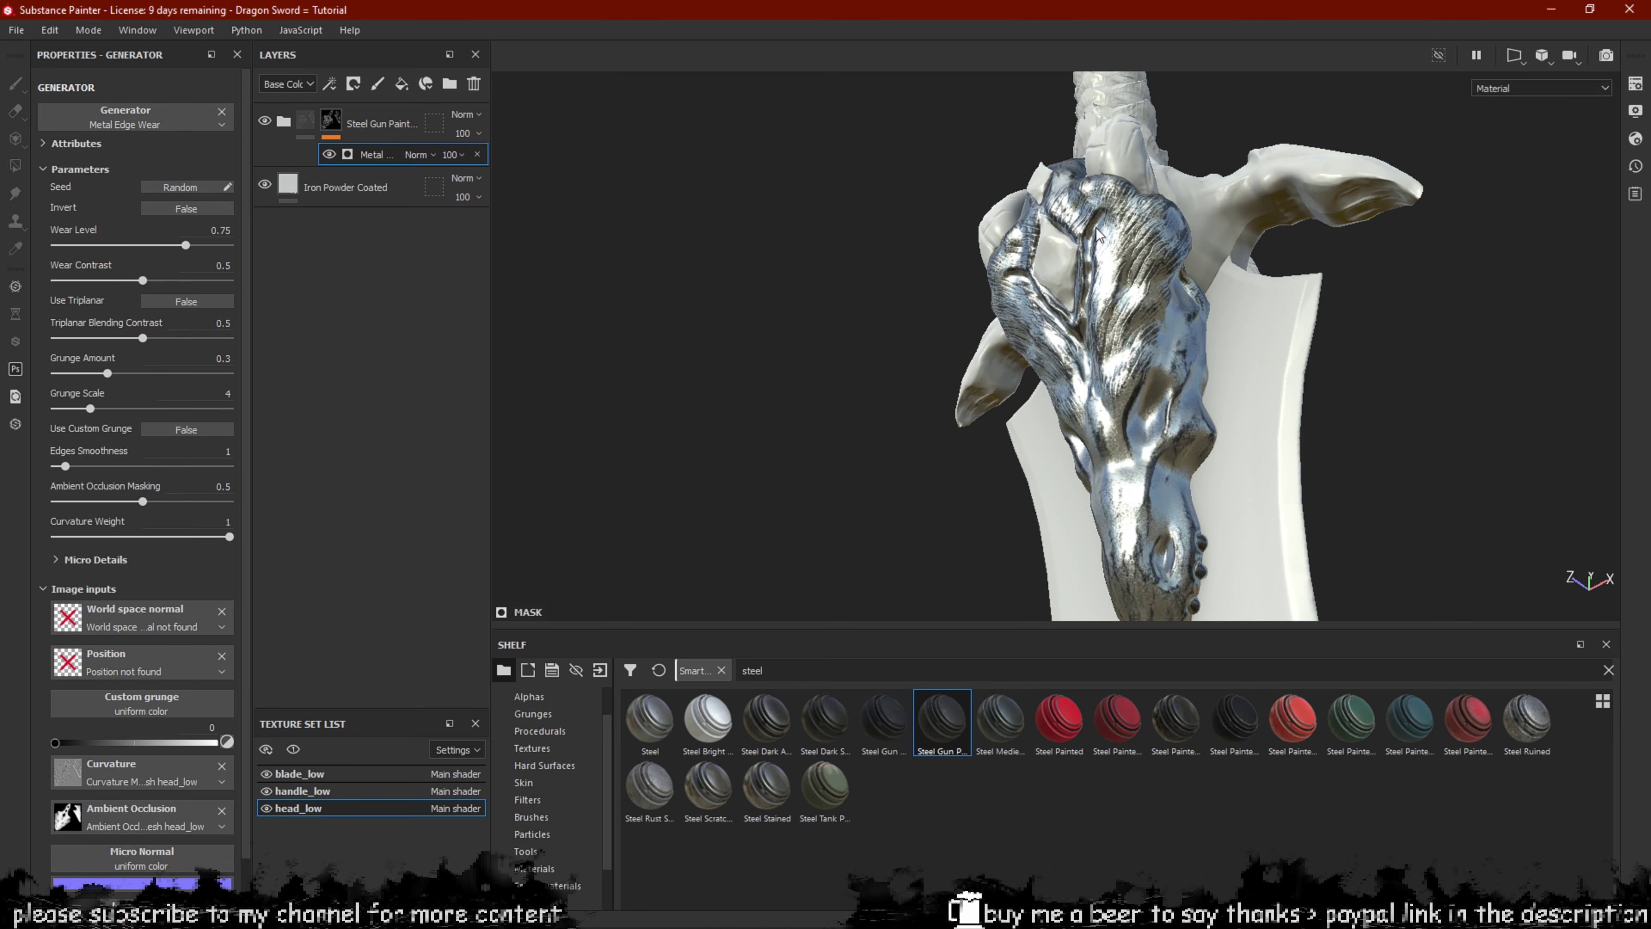
Set Color 01 of the Base Metal layer inside the Steel Gun Painted folder to golden yellow (R 1.000, G 0.718, B 0.000).
left_click_drag(1144, 246, 1062, 238, "alt")
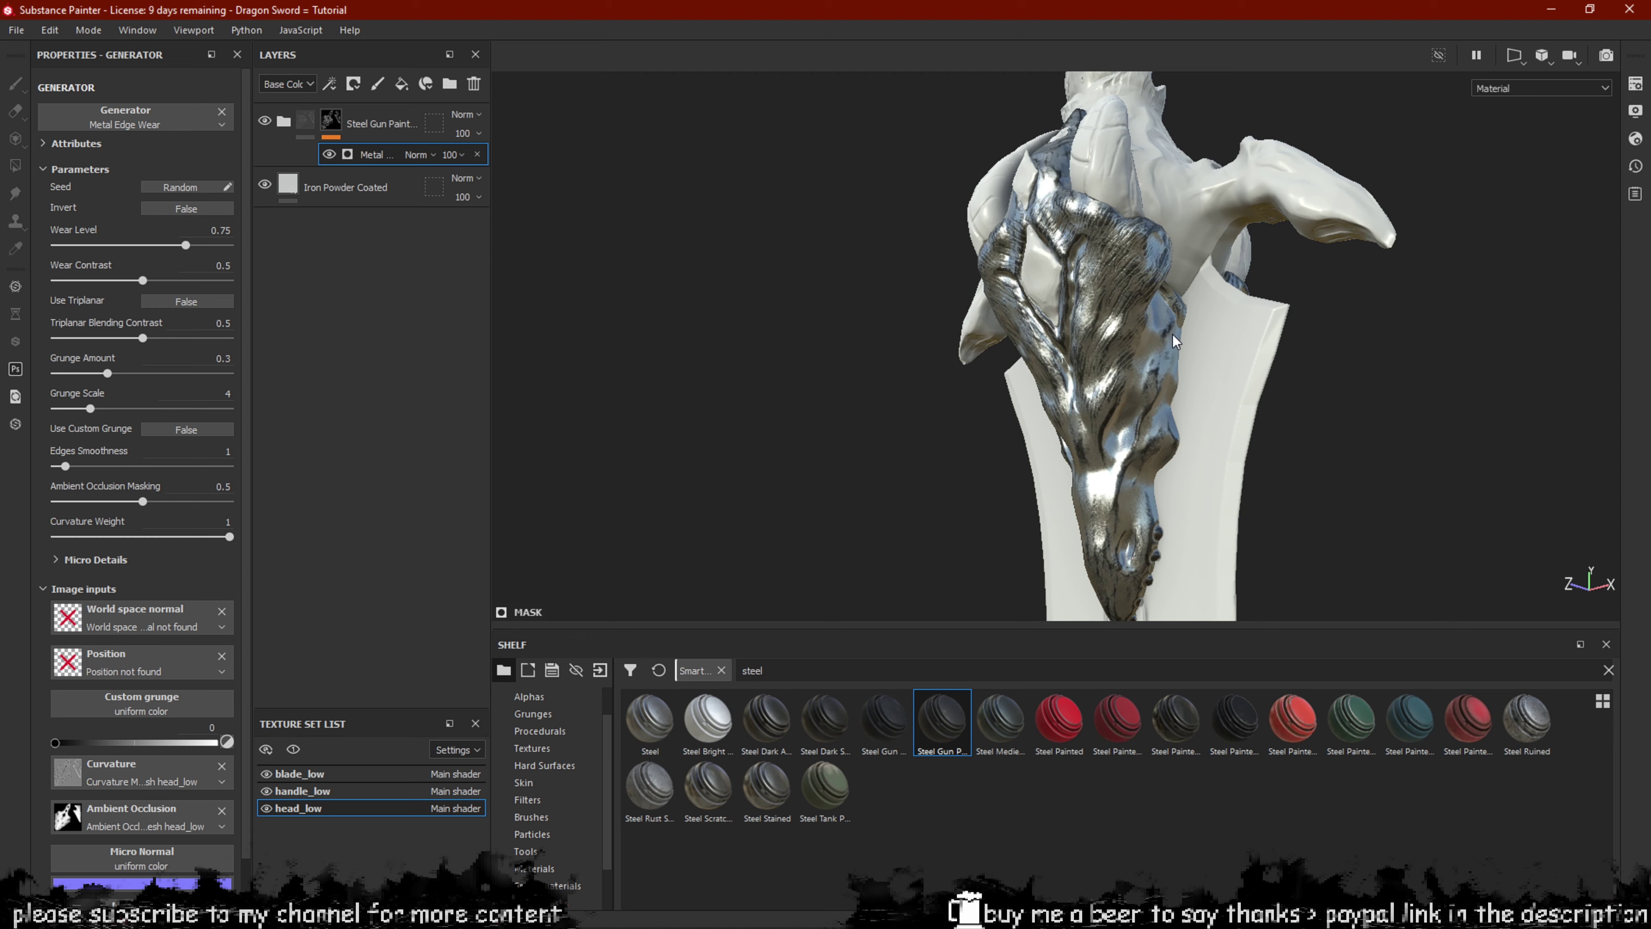
left_click_drag(1061, 410, 1205, 330, "alt")
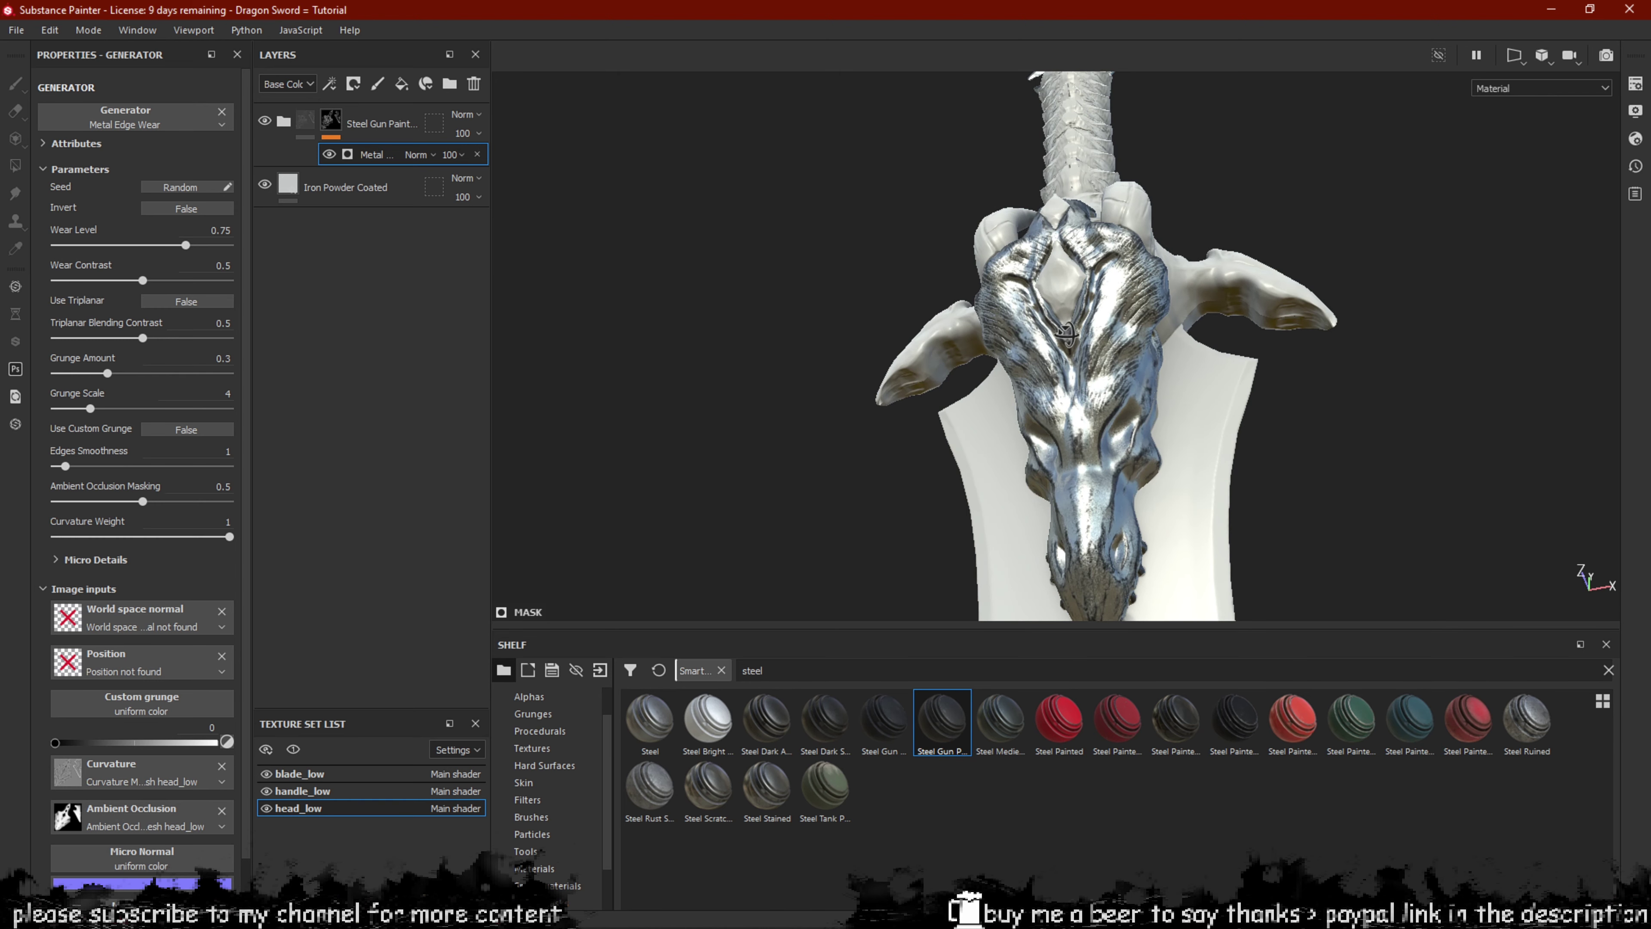
left_click_drag(1067, 339, 1071, 393, "alt")
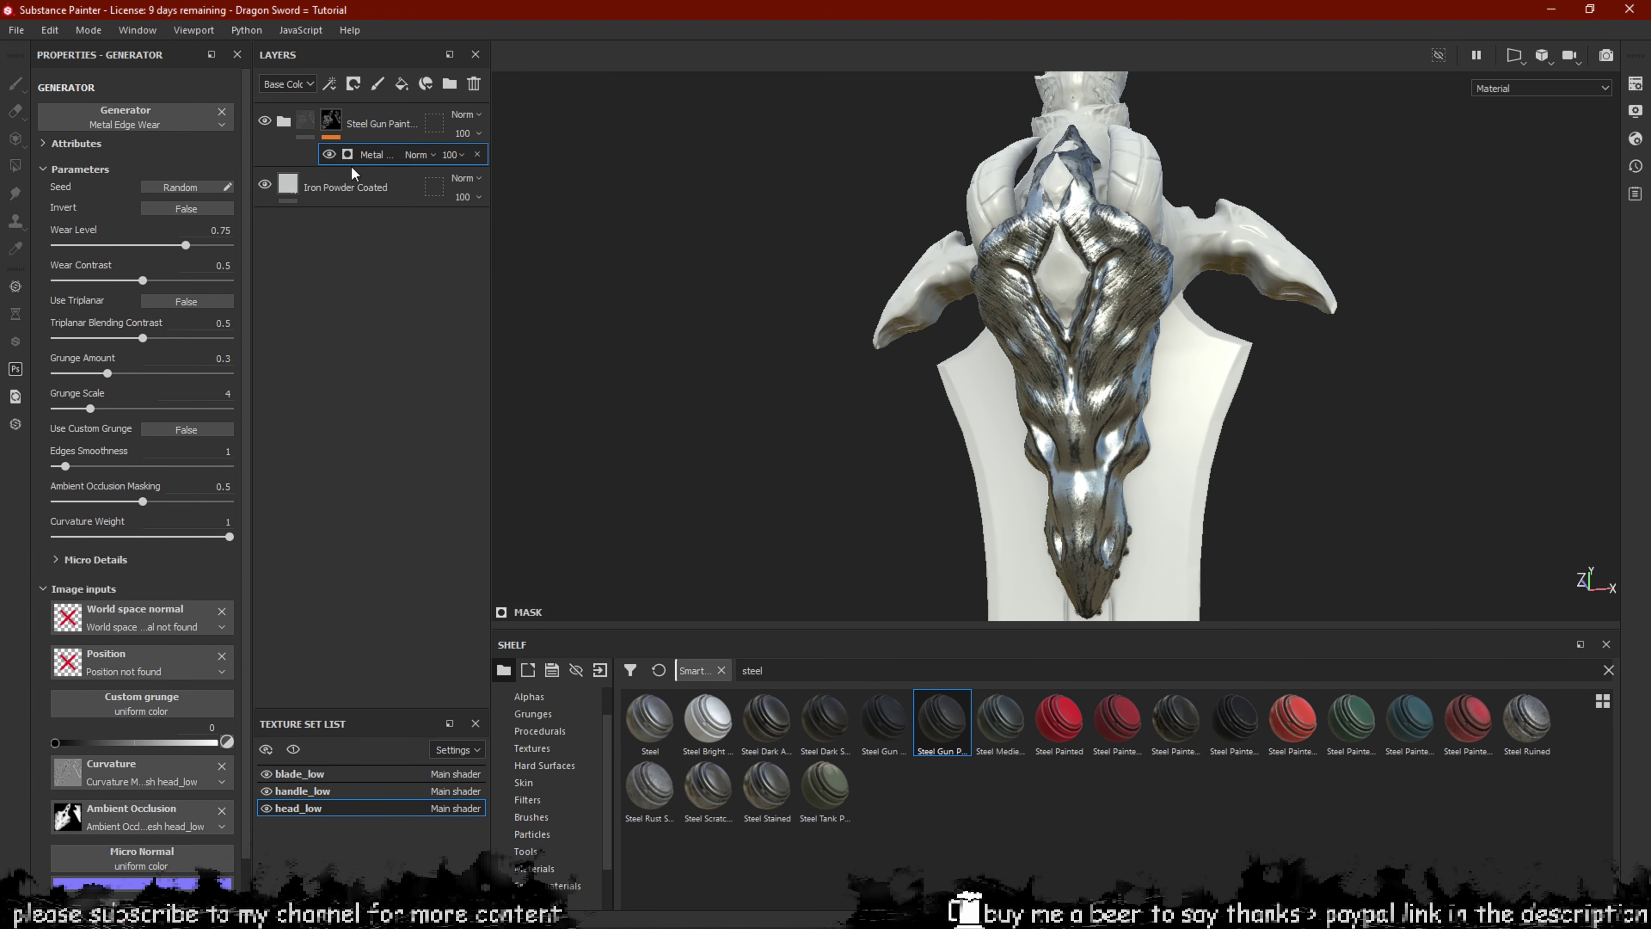
left_click(283, 121)
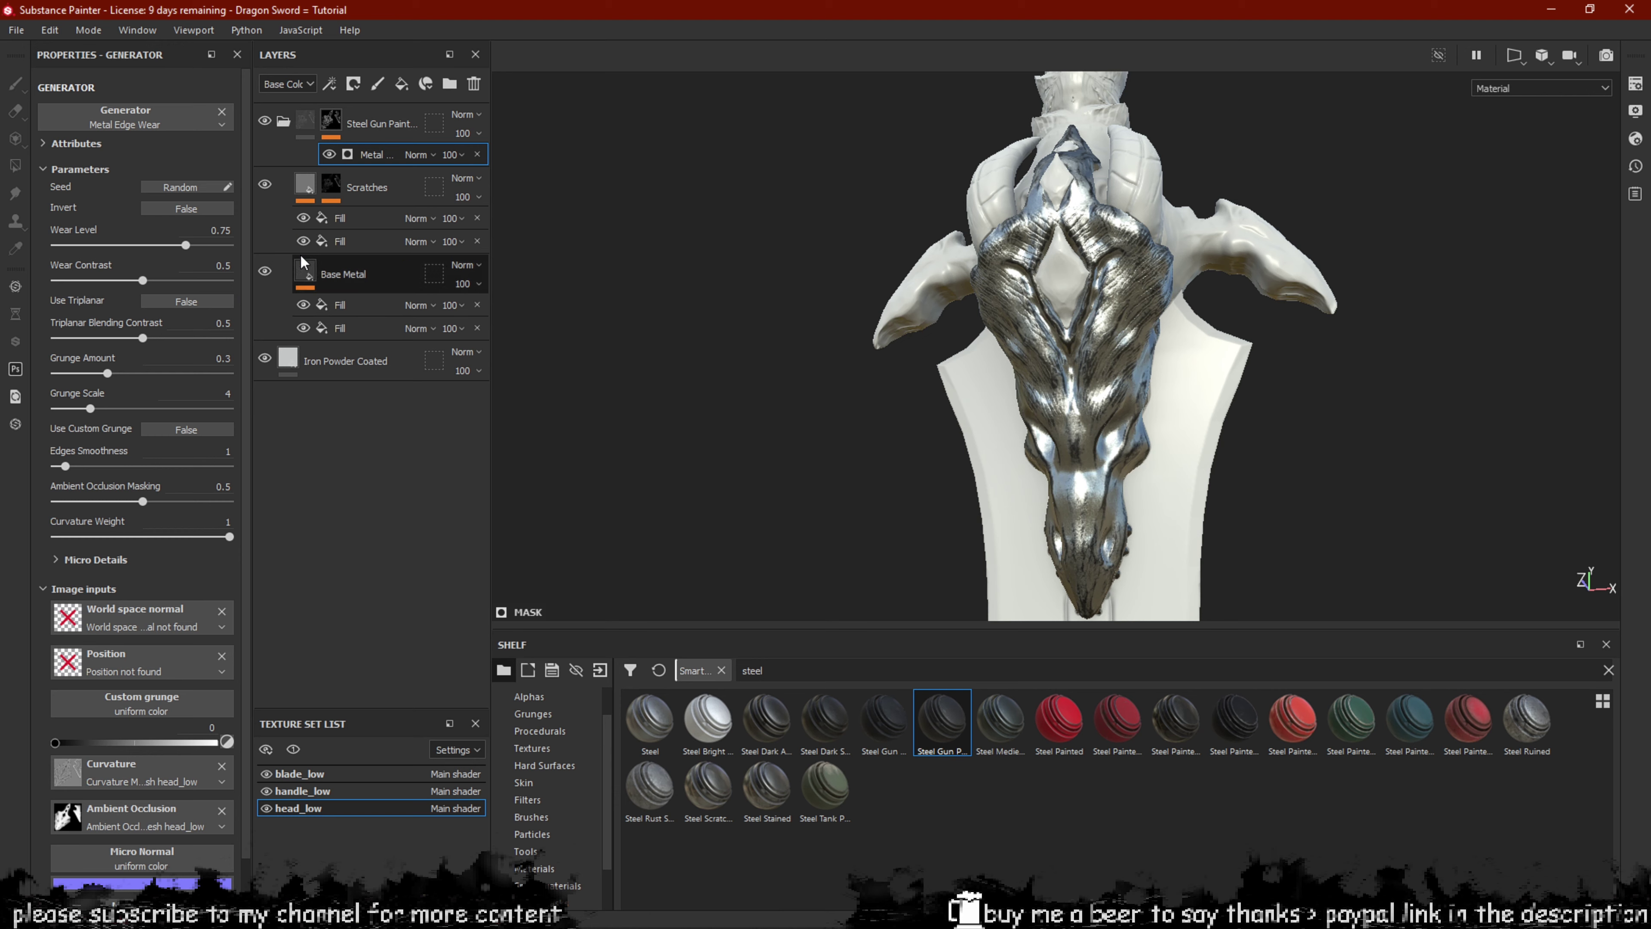
left_click(337, 280)
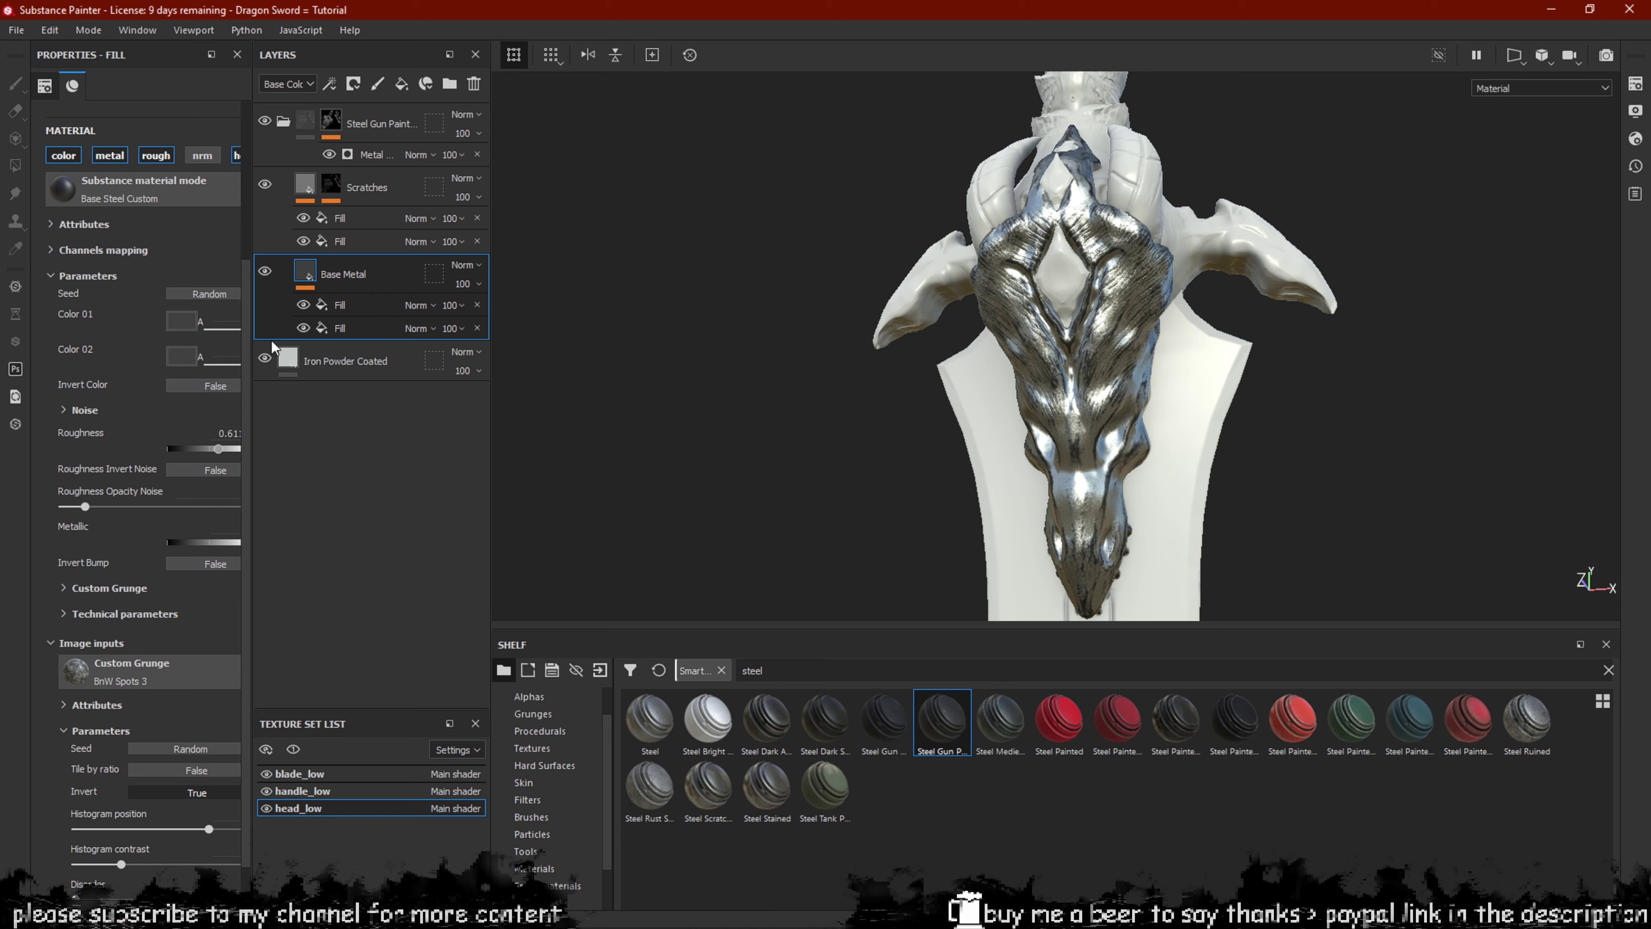
left_click(182, 321)
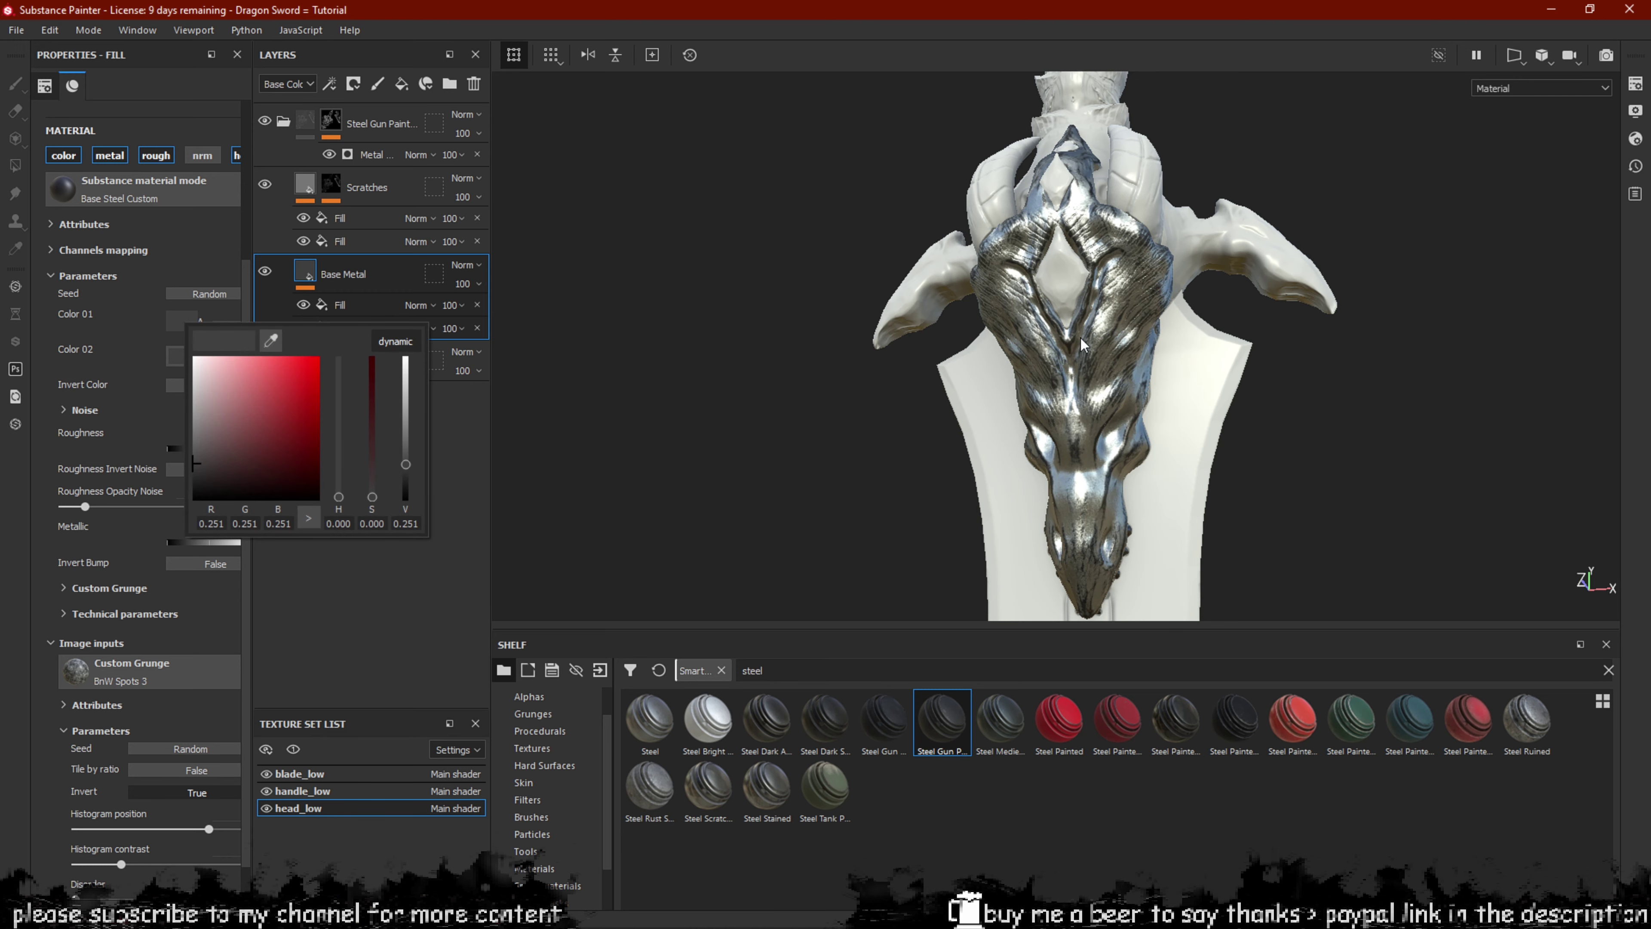
left_click(1035, 364)
scroll(1040, 374, "up", 6)
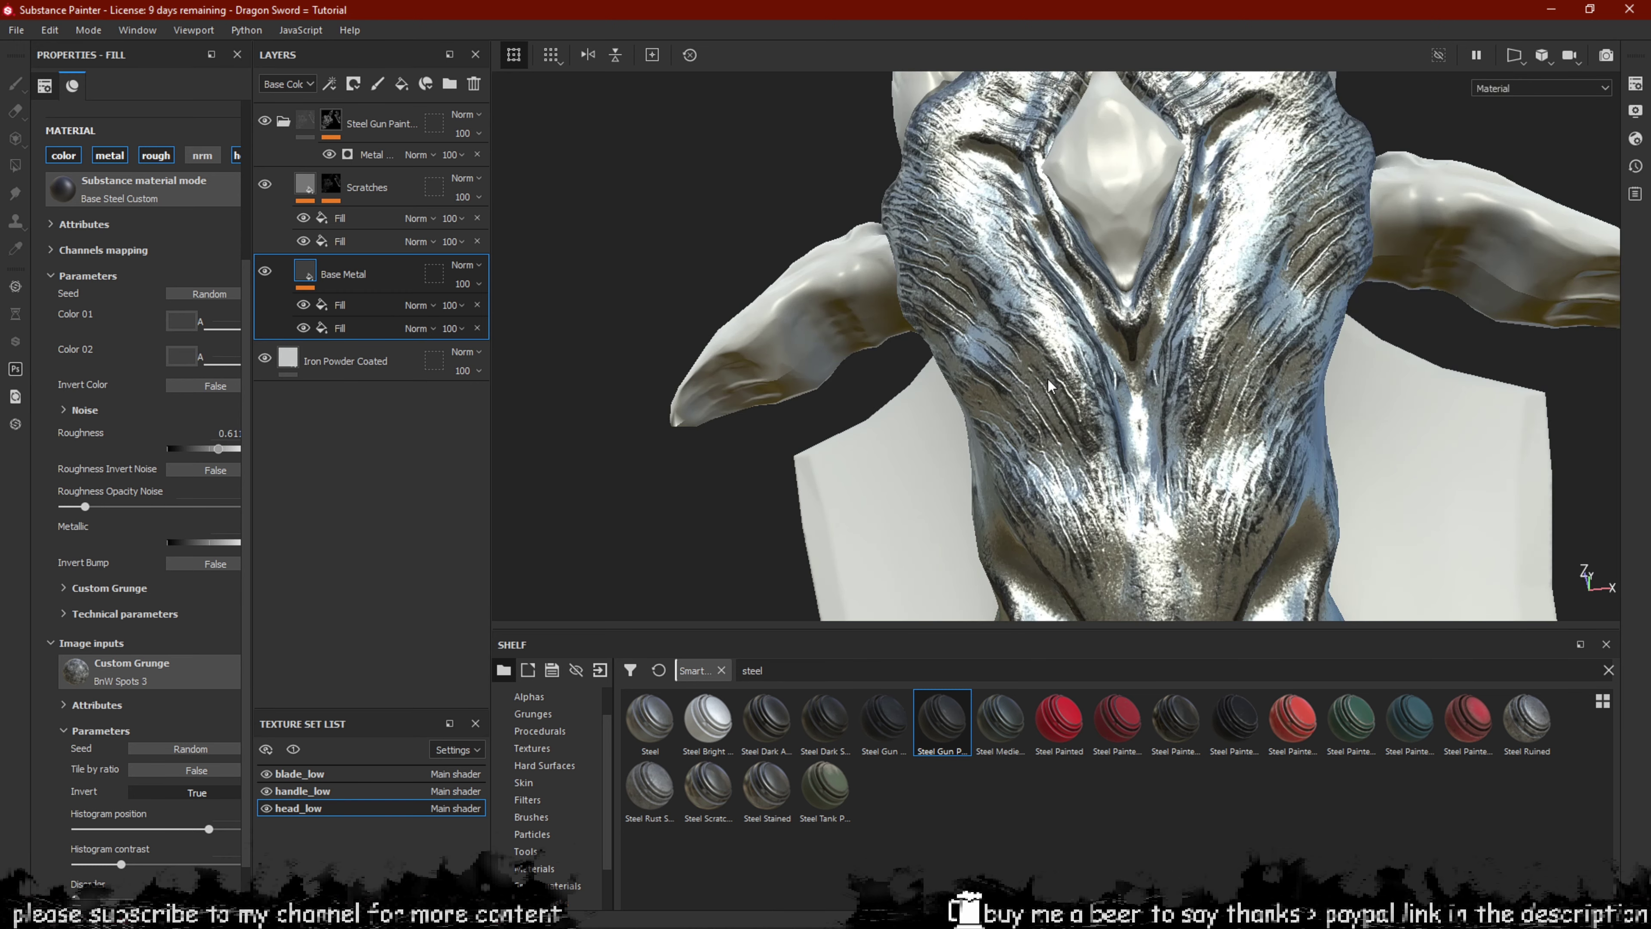
left_click(179, 321)
mouse_move(329, 448)
left_mouse_down()
mouse_move(328, 431)
mouse_move(320, 479)
left_mouse_up()
left_click_drag(280, 407, 309, 355)
Try sampling the yellow of Color 01 into Color 02 of the Base Metal layer, and undo the change.
left_click_drag(872, 421, 1141, 301, "alt")
left_click(180, 356)
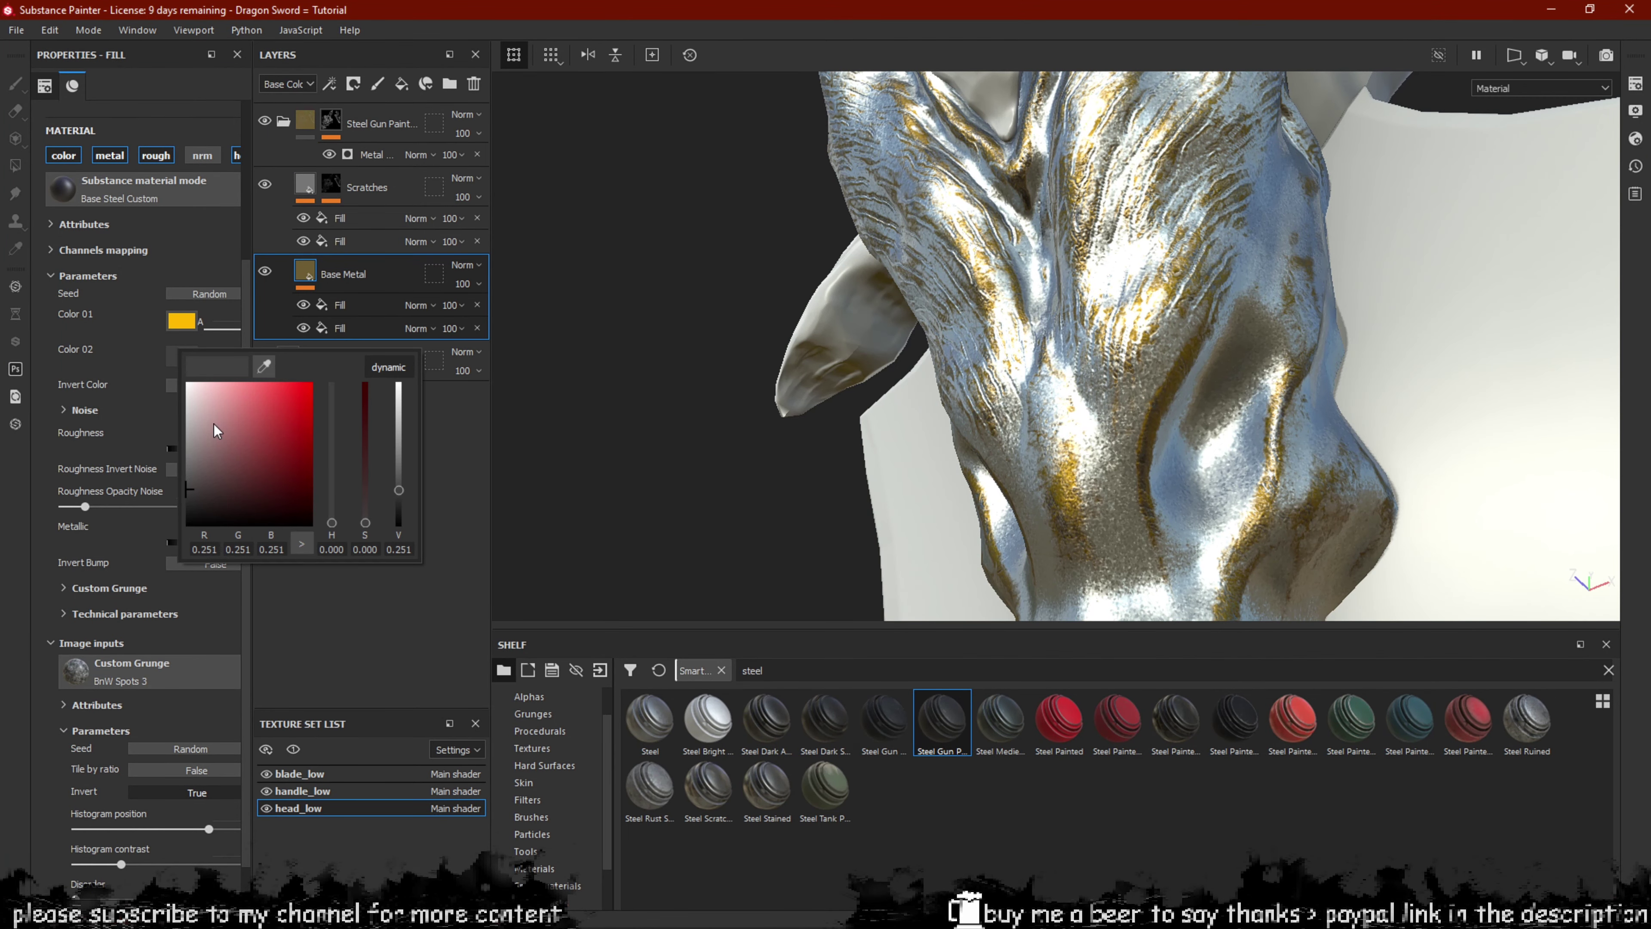
left_click(264, 366)
left_click(188, 316)
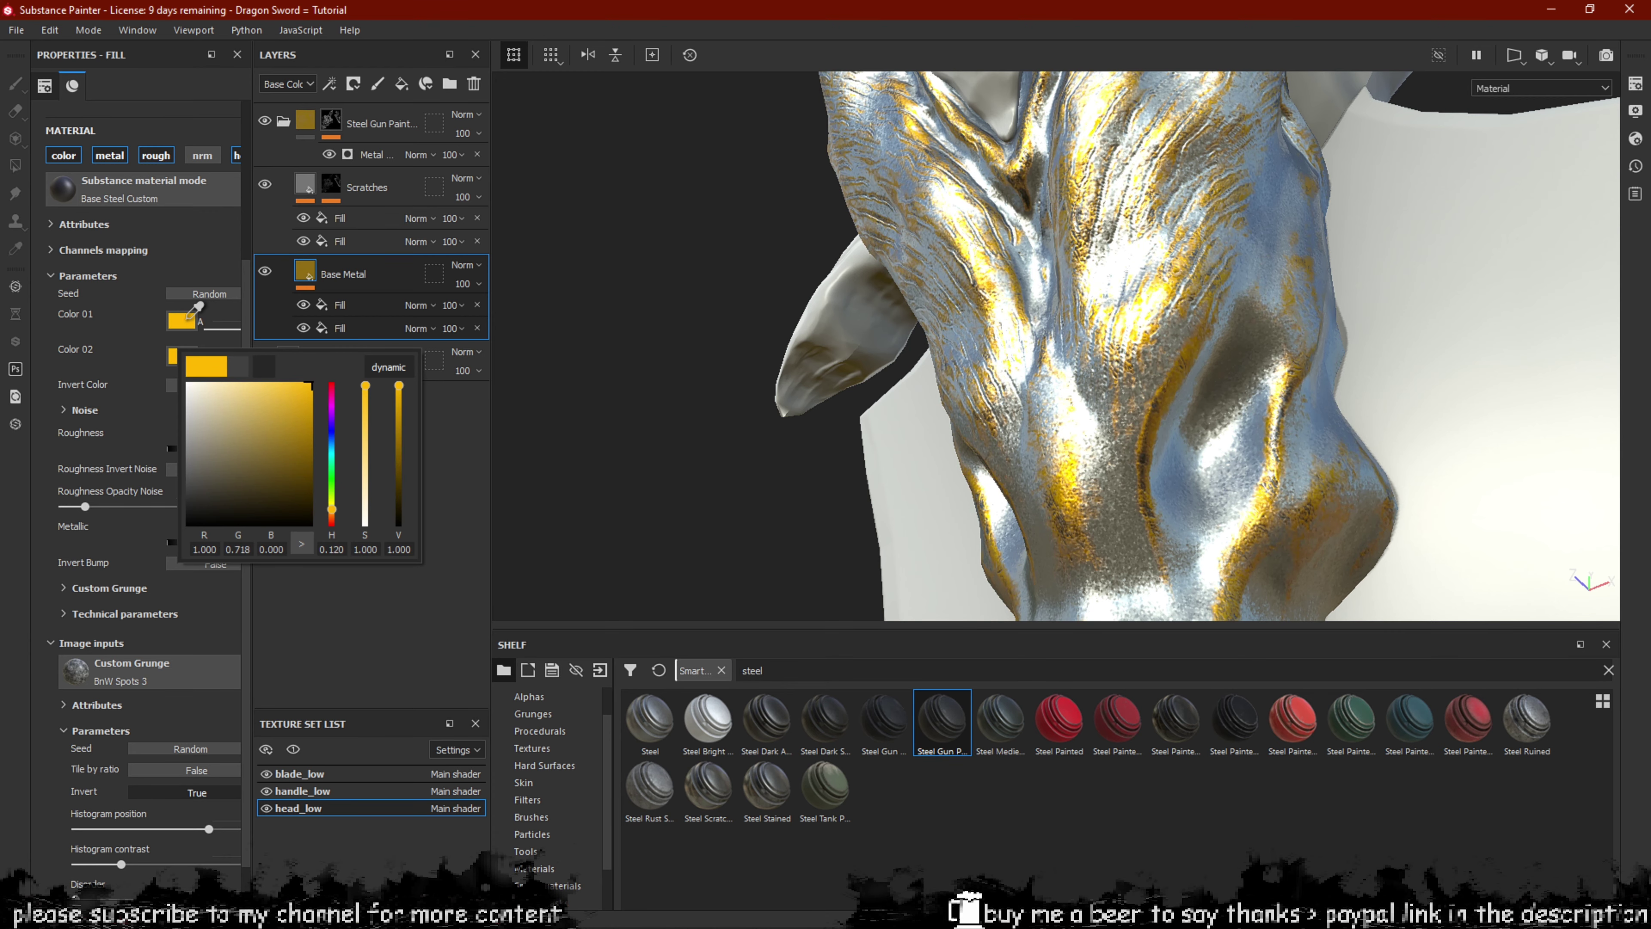
left_click_drag(1327, 339, 1237, 394, "alt")
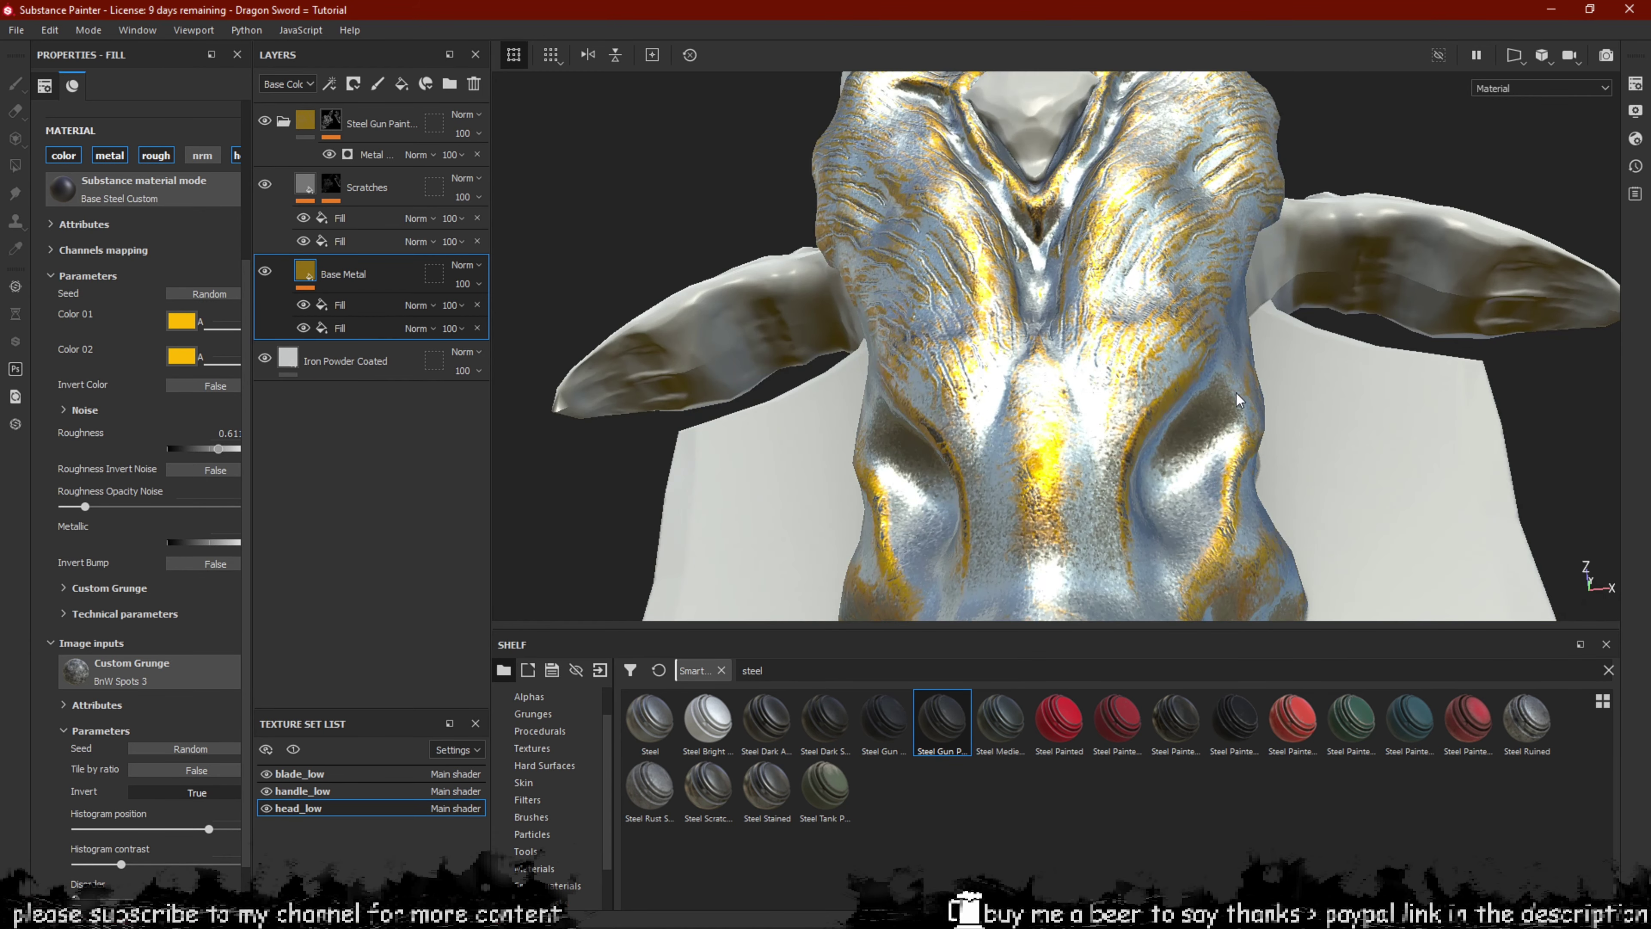
key("ctrl+z")
Examine the yellow-tinted edge wear on the dragon head from several angles and distances.
left_click_drag(1131, 422, 1152, 463, "alt")
left_click_drag(983, 420, 949, 391, "alt")
left_click_drag(1109, 426, 902, 427, "alt")
middle_click_drag(1009, 436, 962, 240, "alt")
scroll(996, 398, "up", 4)
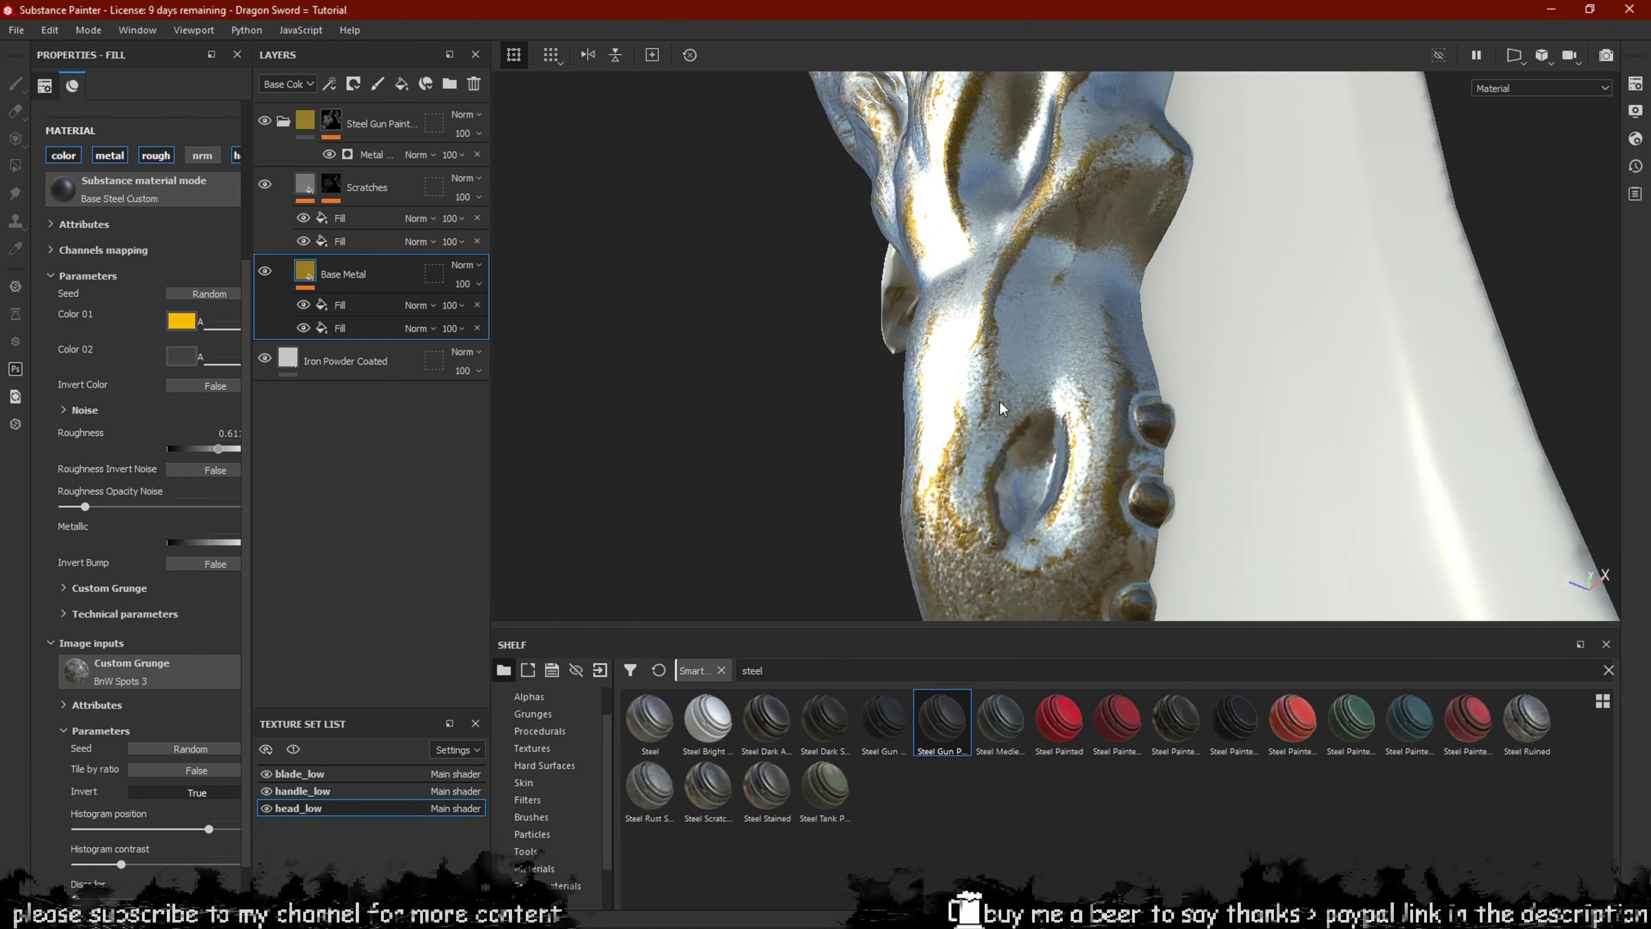
left_click_drag(995, 398, 1035, 340, "alt")
middle_click_drag(1063, 131, 1076, 369, "alt")
left_click_drag(1078, 376, 1014, 442, "alt")
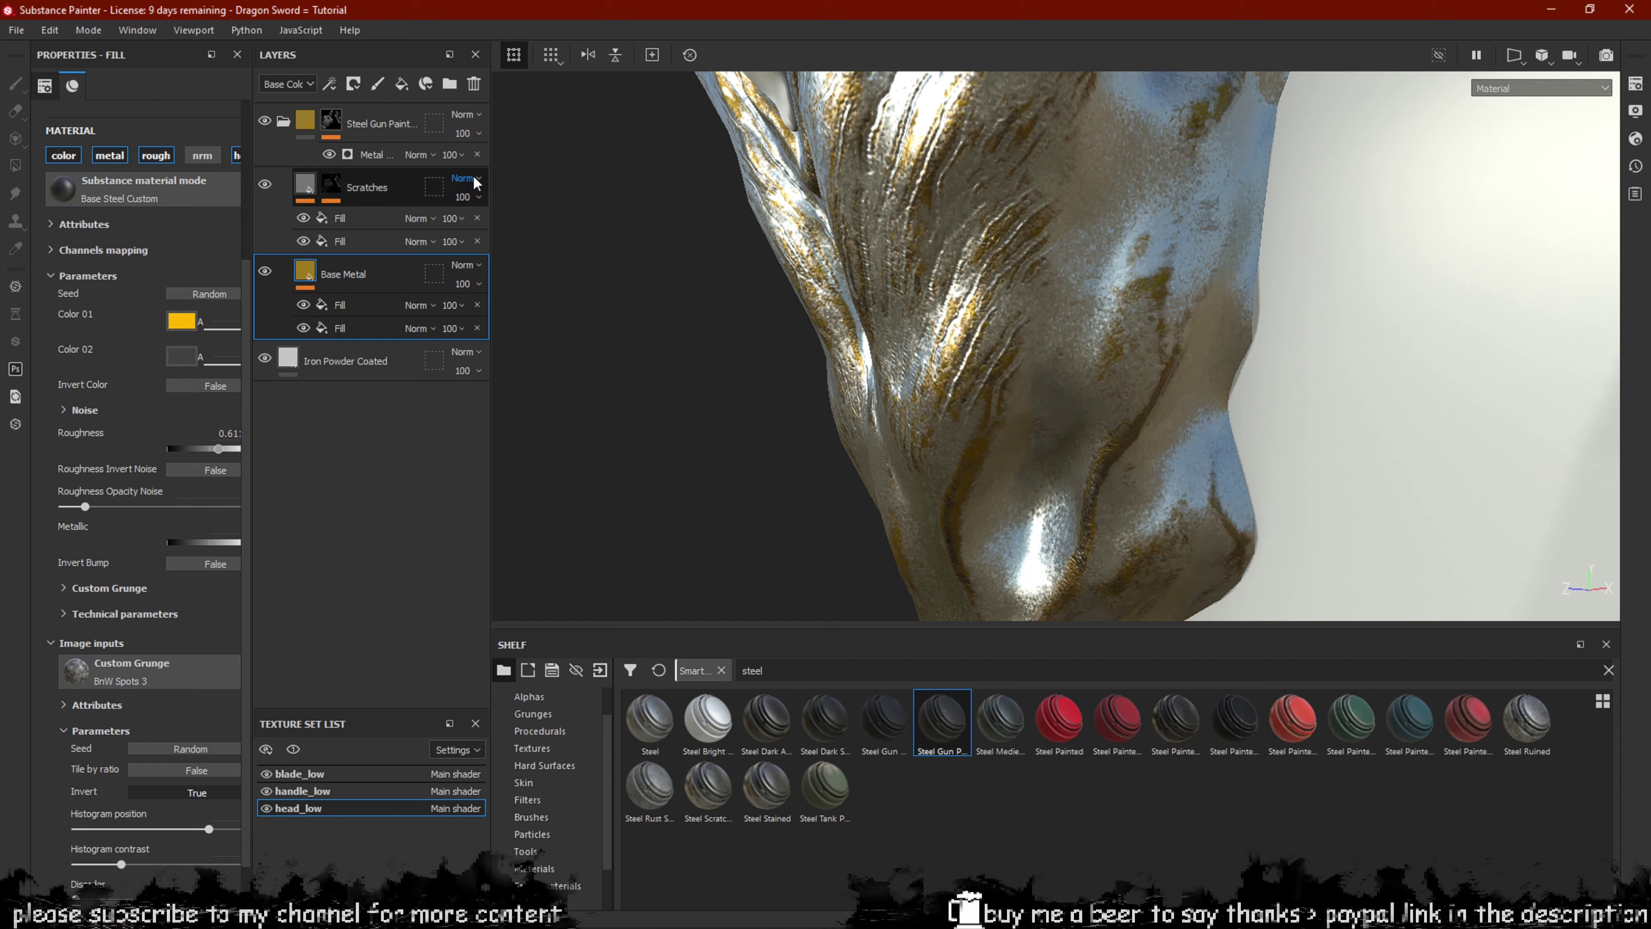
left_click_drag(841, 332, 923, 227, "alt")
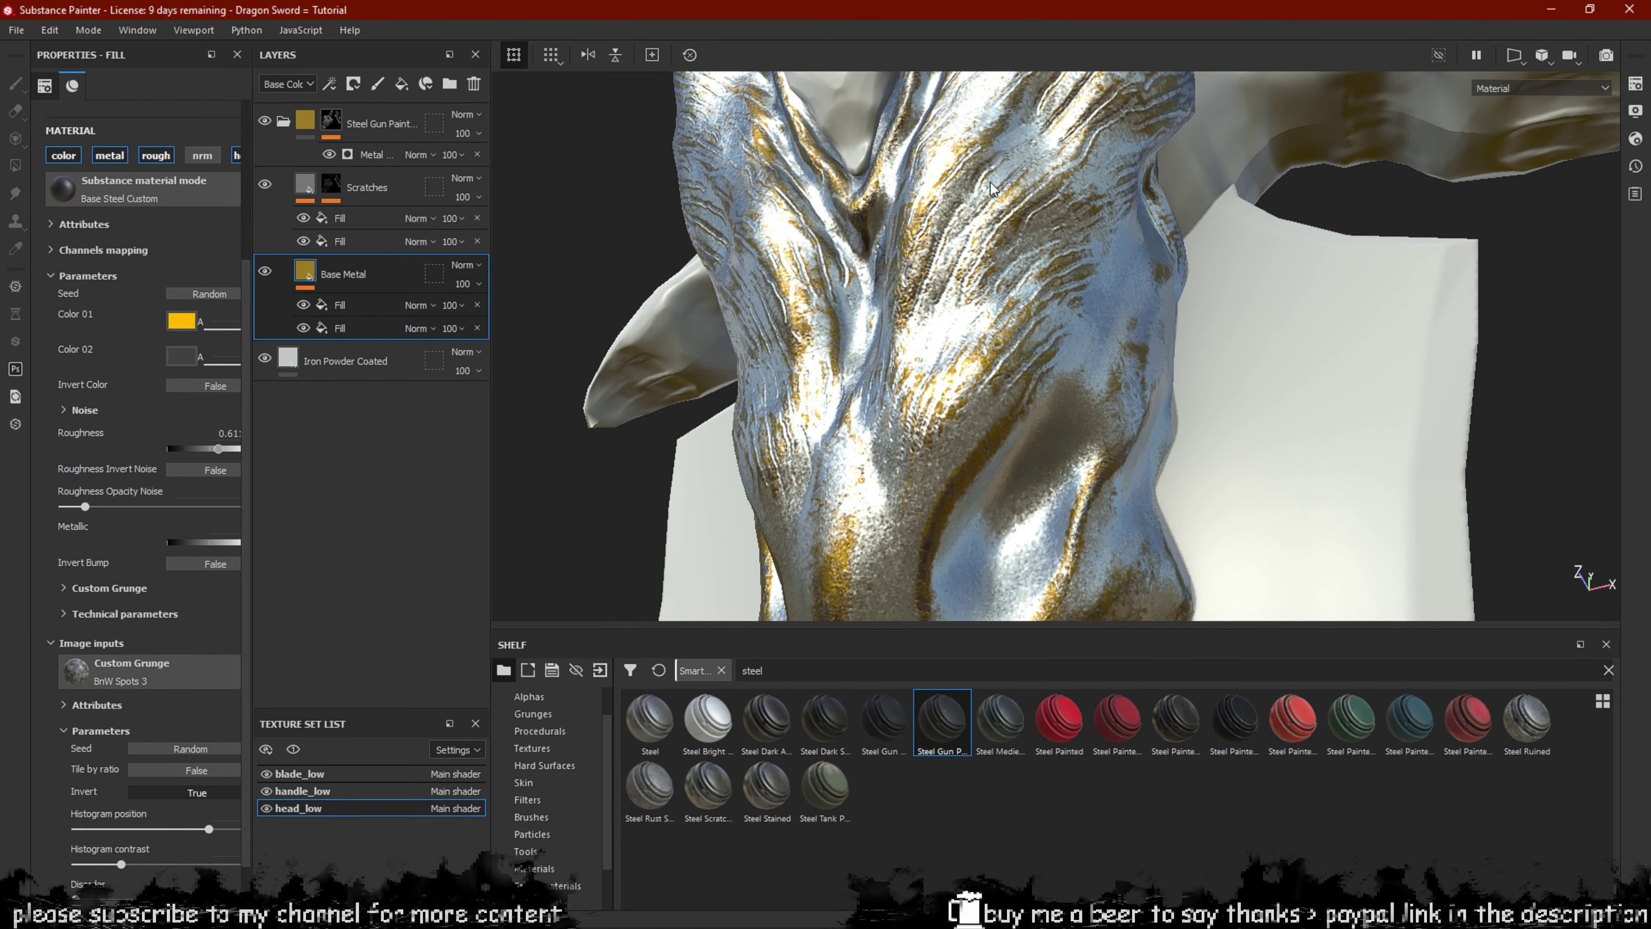
left_click_drag(1044, 174, 1053, 322, "alt")
middle_click_drag(990, 366, 992, 393)
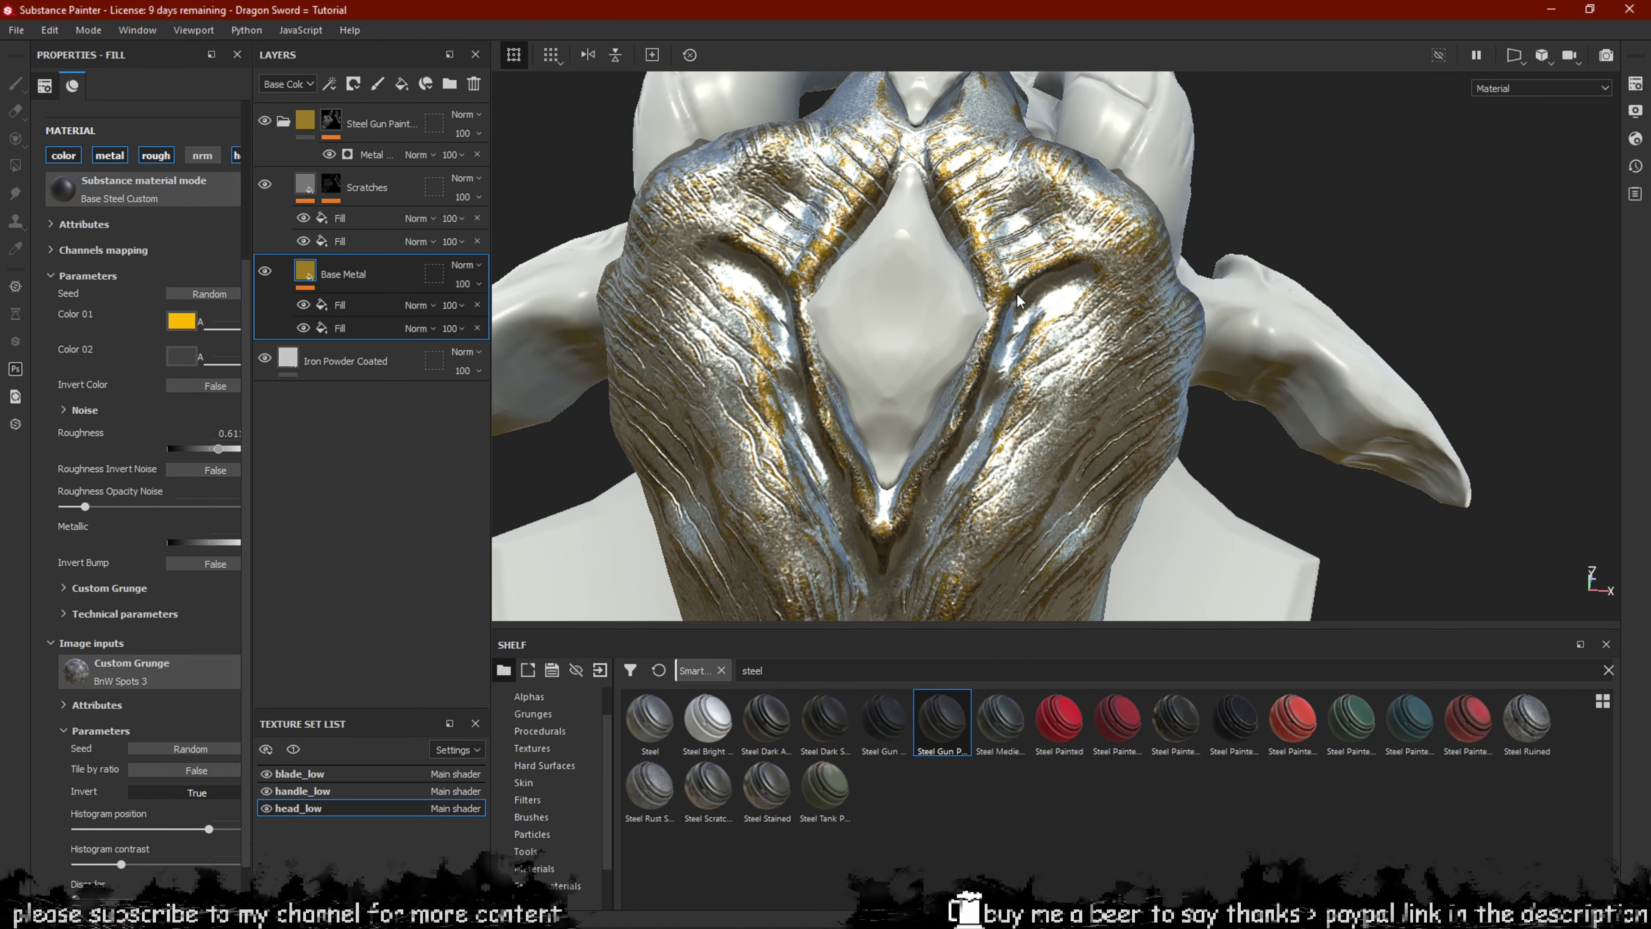
left_click_drag(1015, 275, 906, 365, "alt")
right_click_drag(1017, 321, 1034, 455, "alt")
left_click_drag(995, 323, 970, 333, "alt")
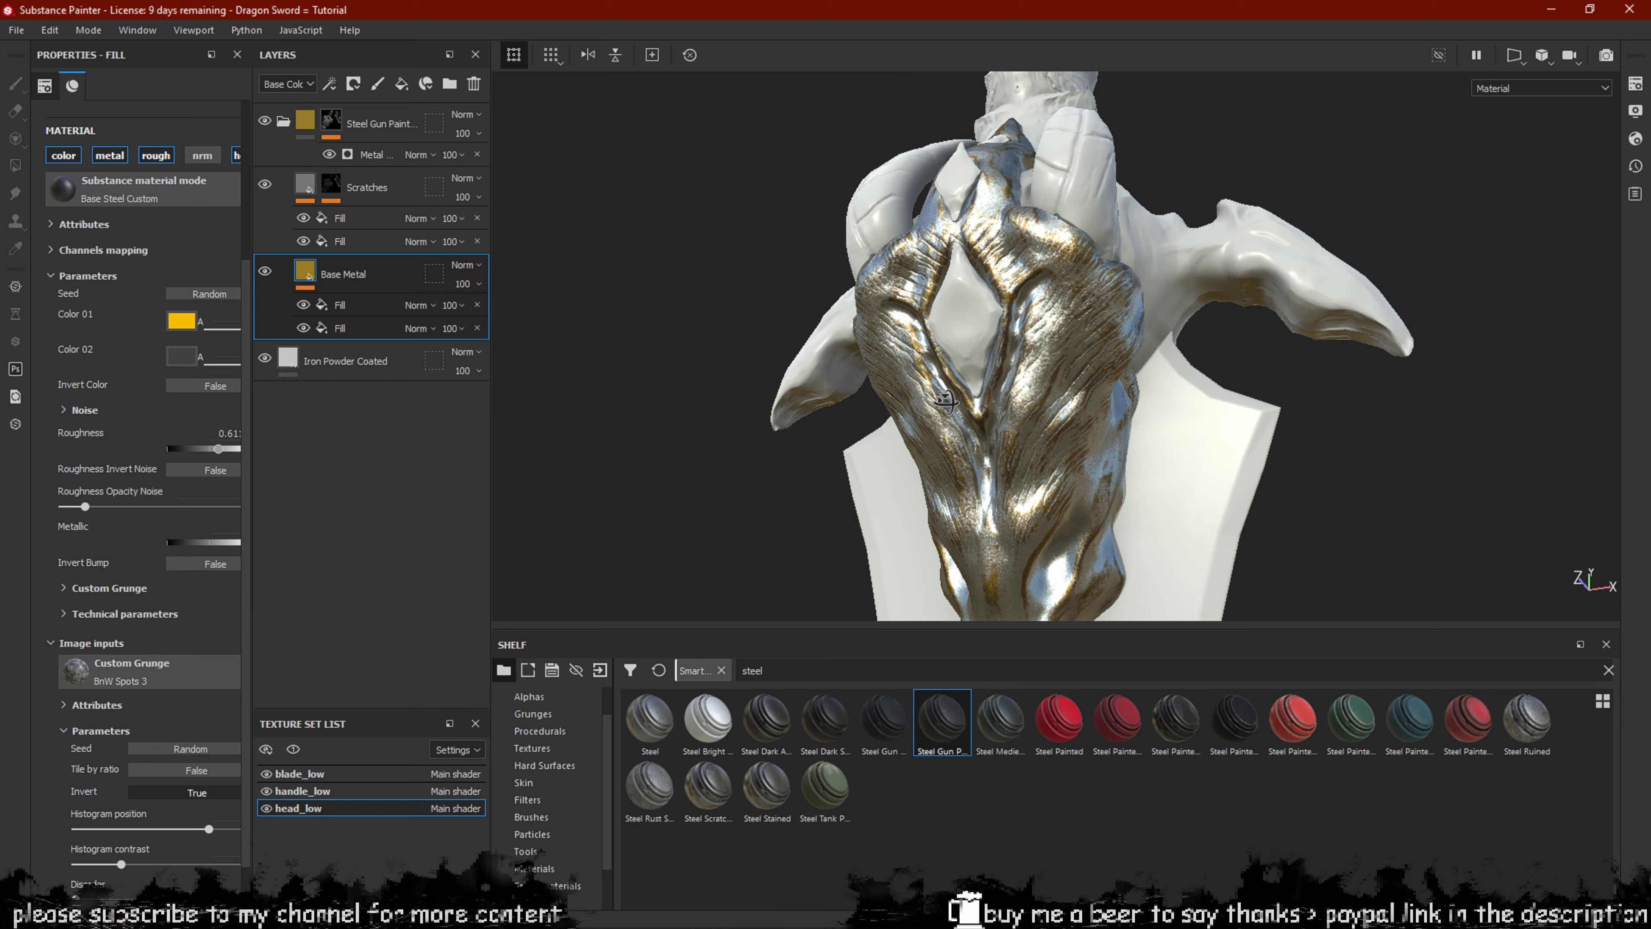
Inspect the gold-tinted steel finish on the dragon's crown, forehead and snout, and compare it with the untextured handle and blade.
left_click_drag(948, 410, 1061, 256, "alt")
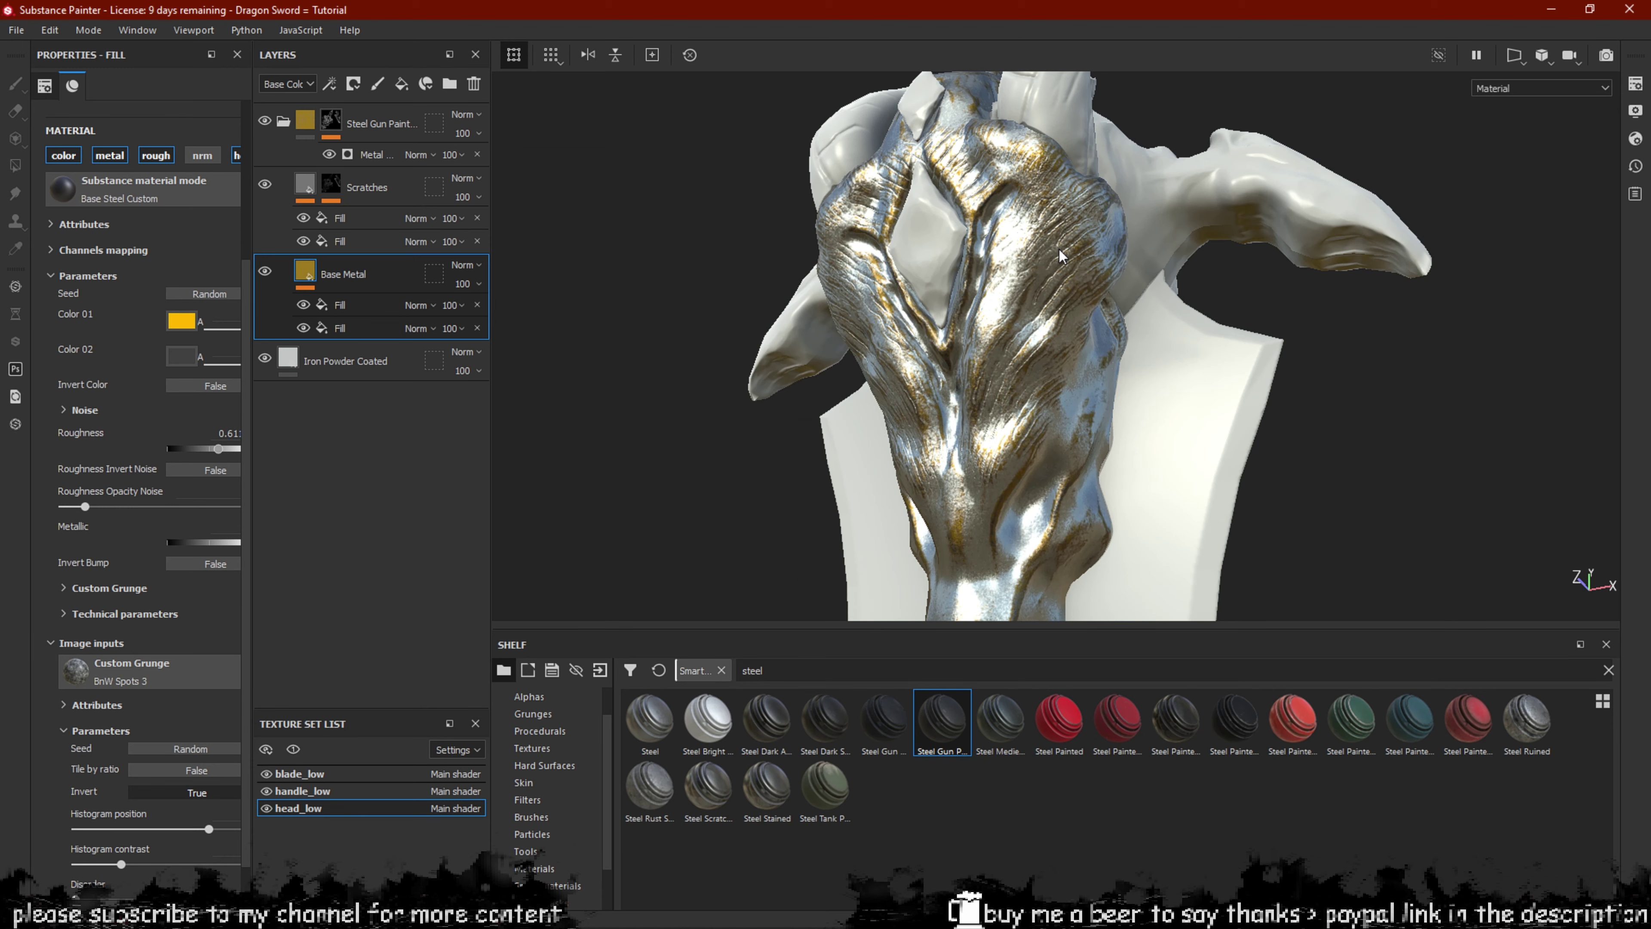
key("alt+Tab")
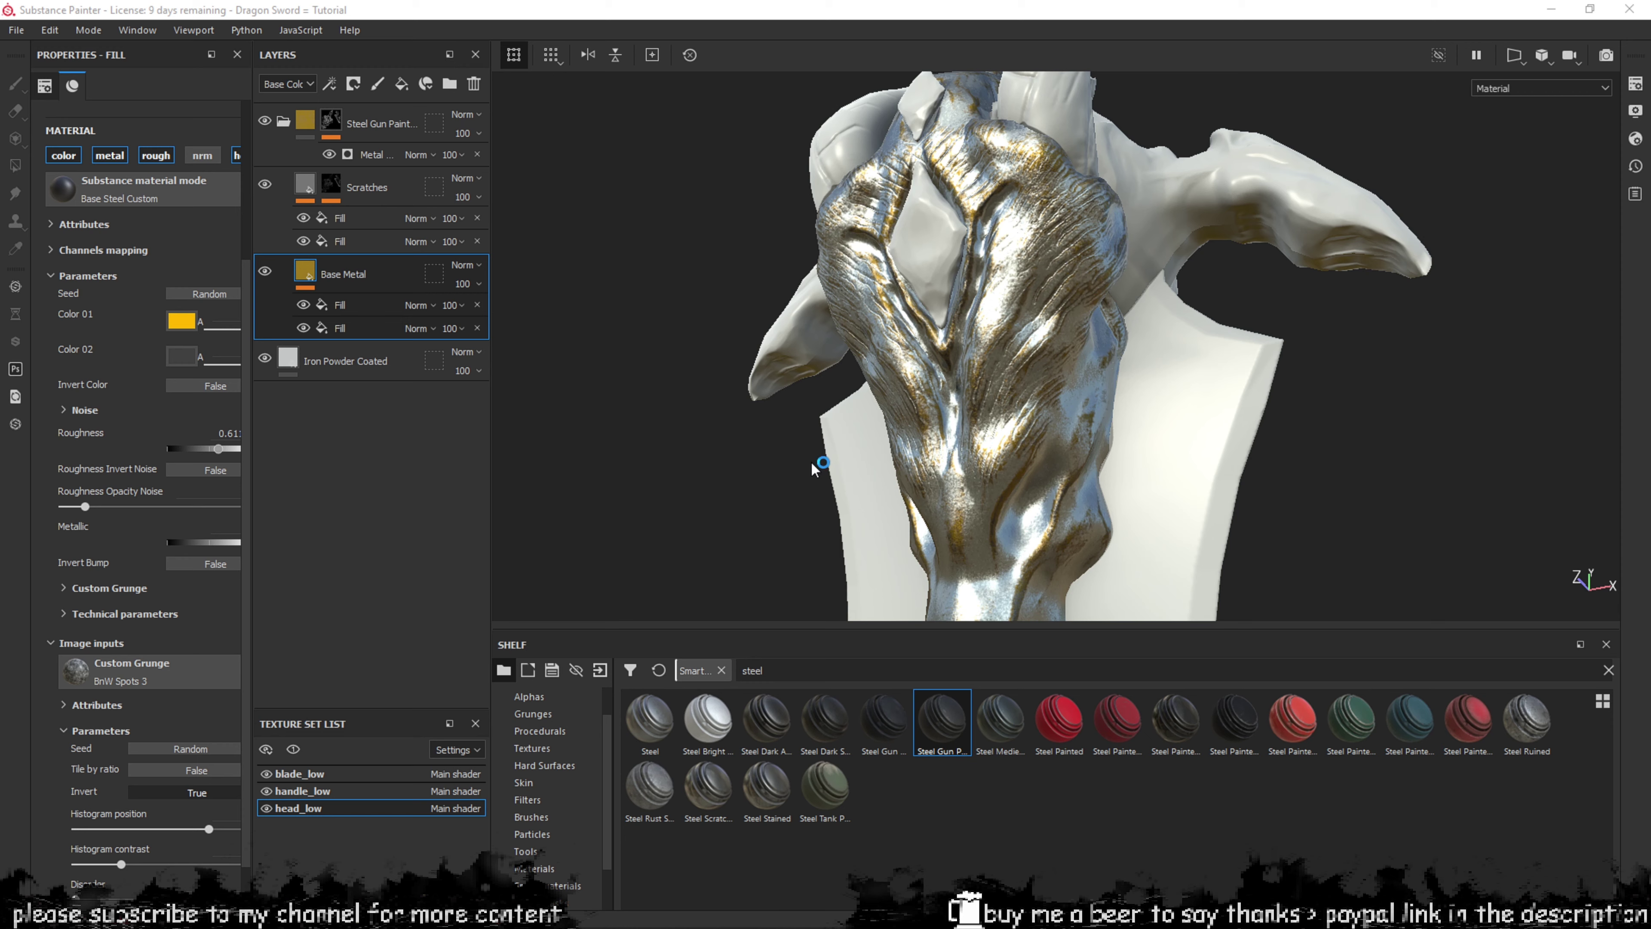
left_click_drag(1207, 514, 1136, 370, "alt")
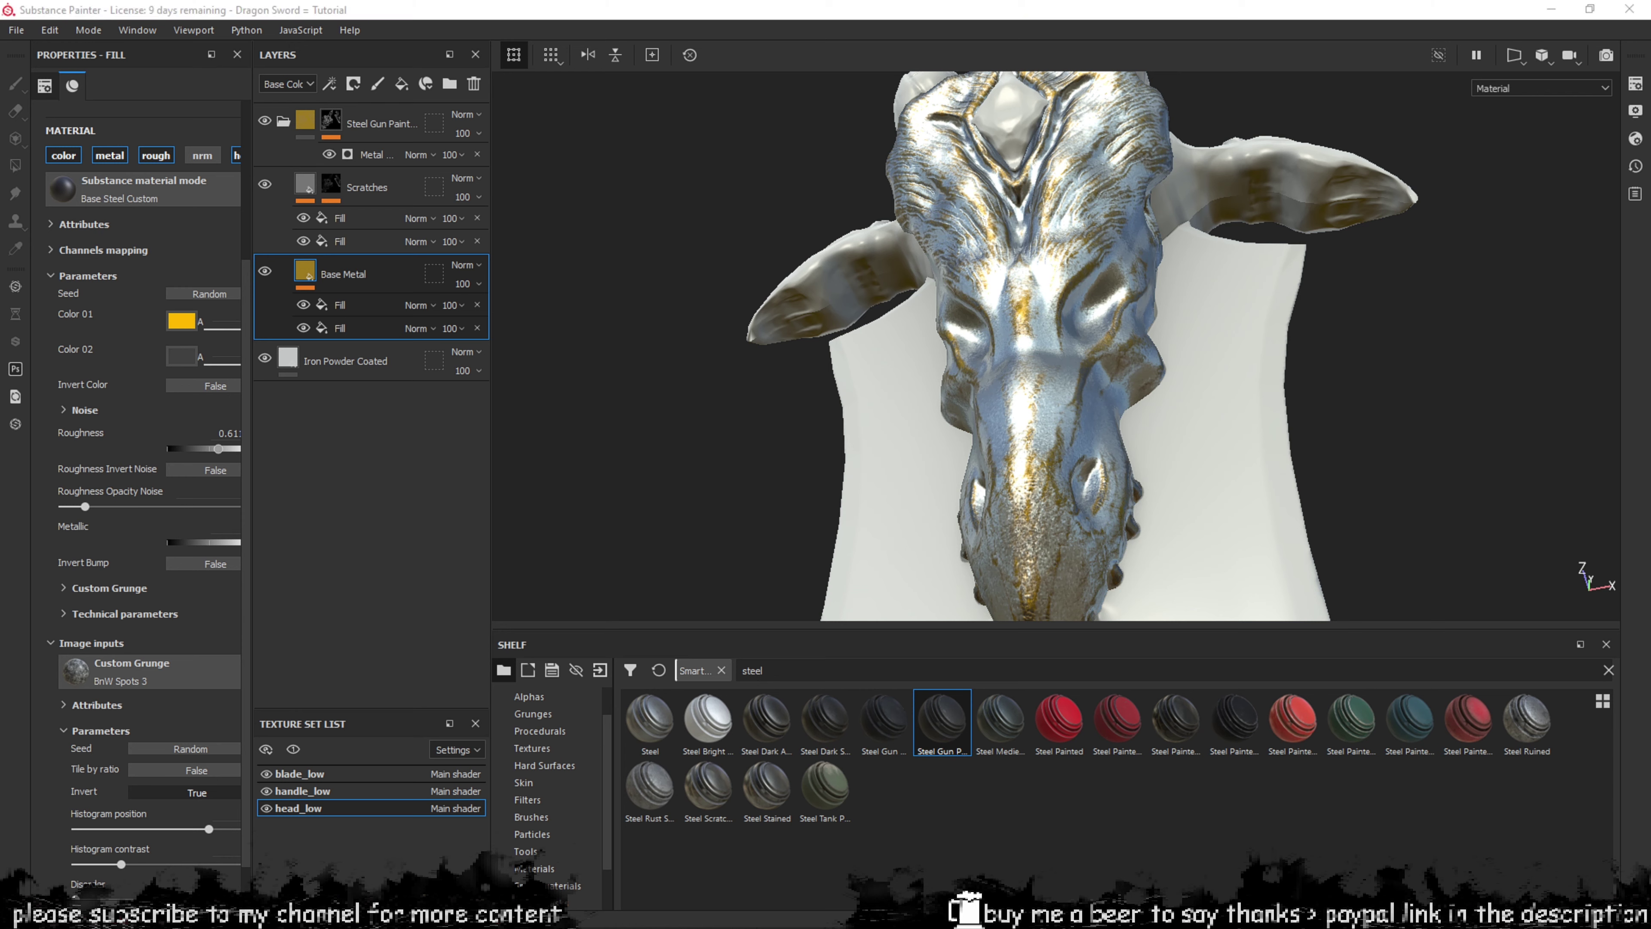
left_click(1284, 419)
left_click_drag(1284, 420, 1259, 286, "alt")
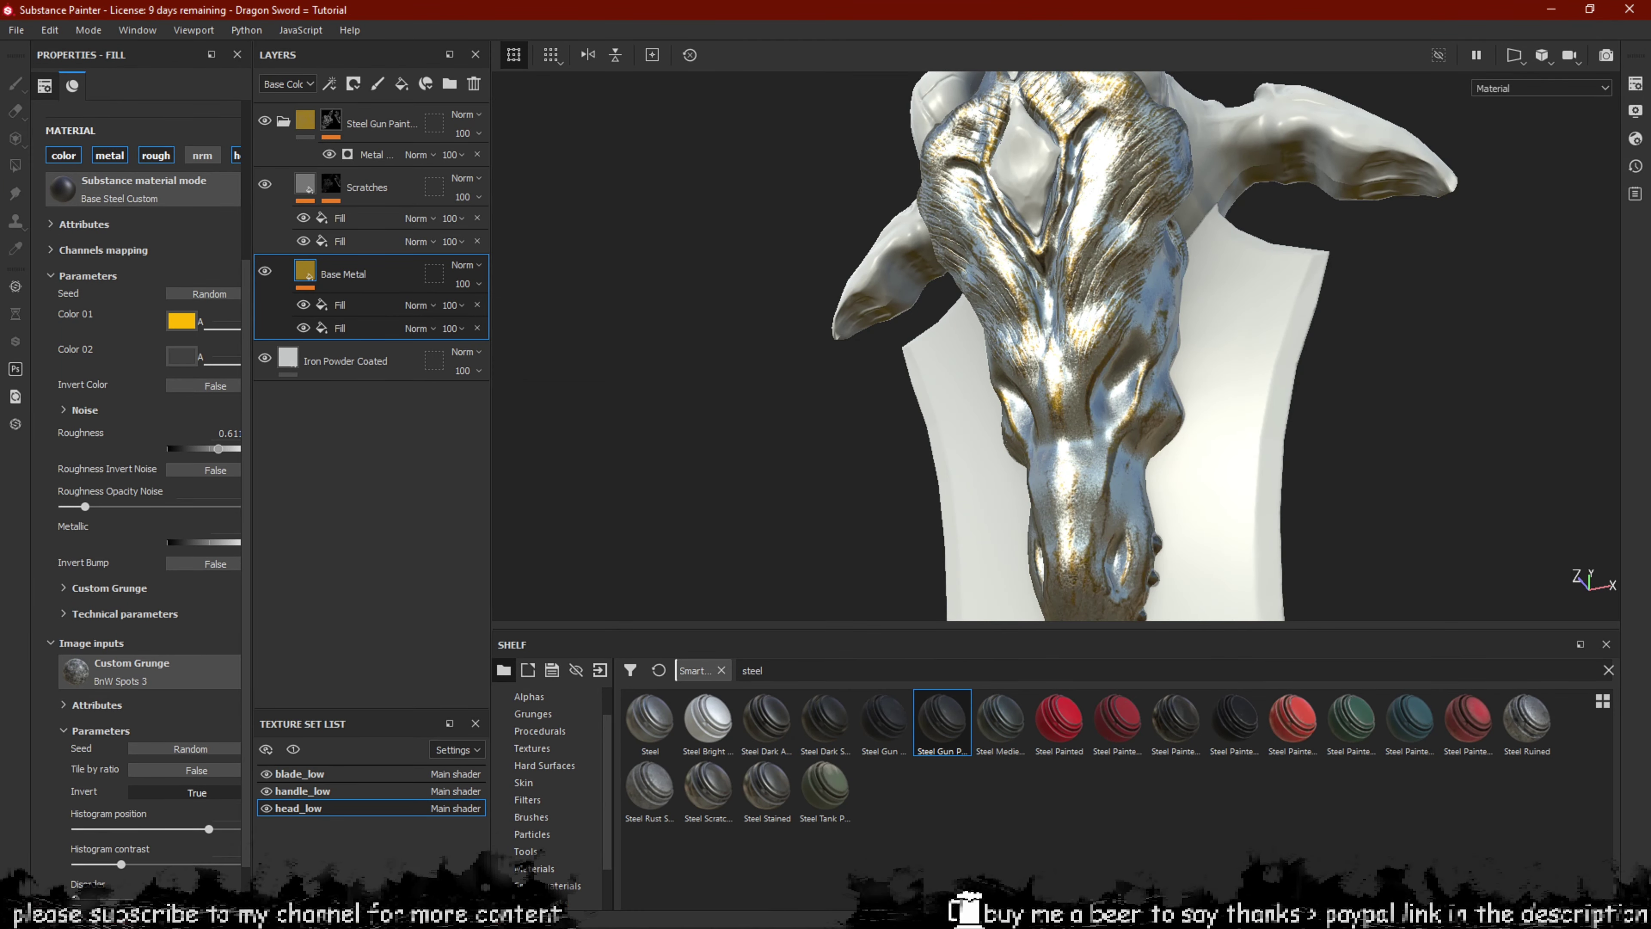
left_click_drag(1306, 444, 960, 274, "alt")
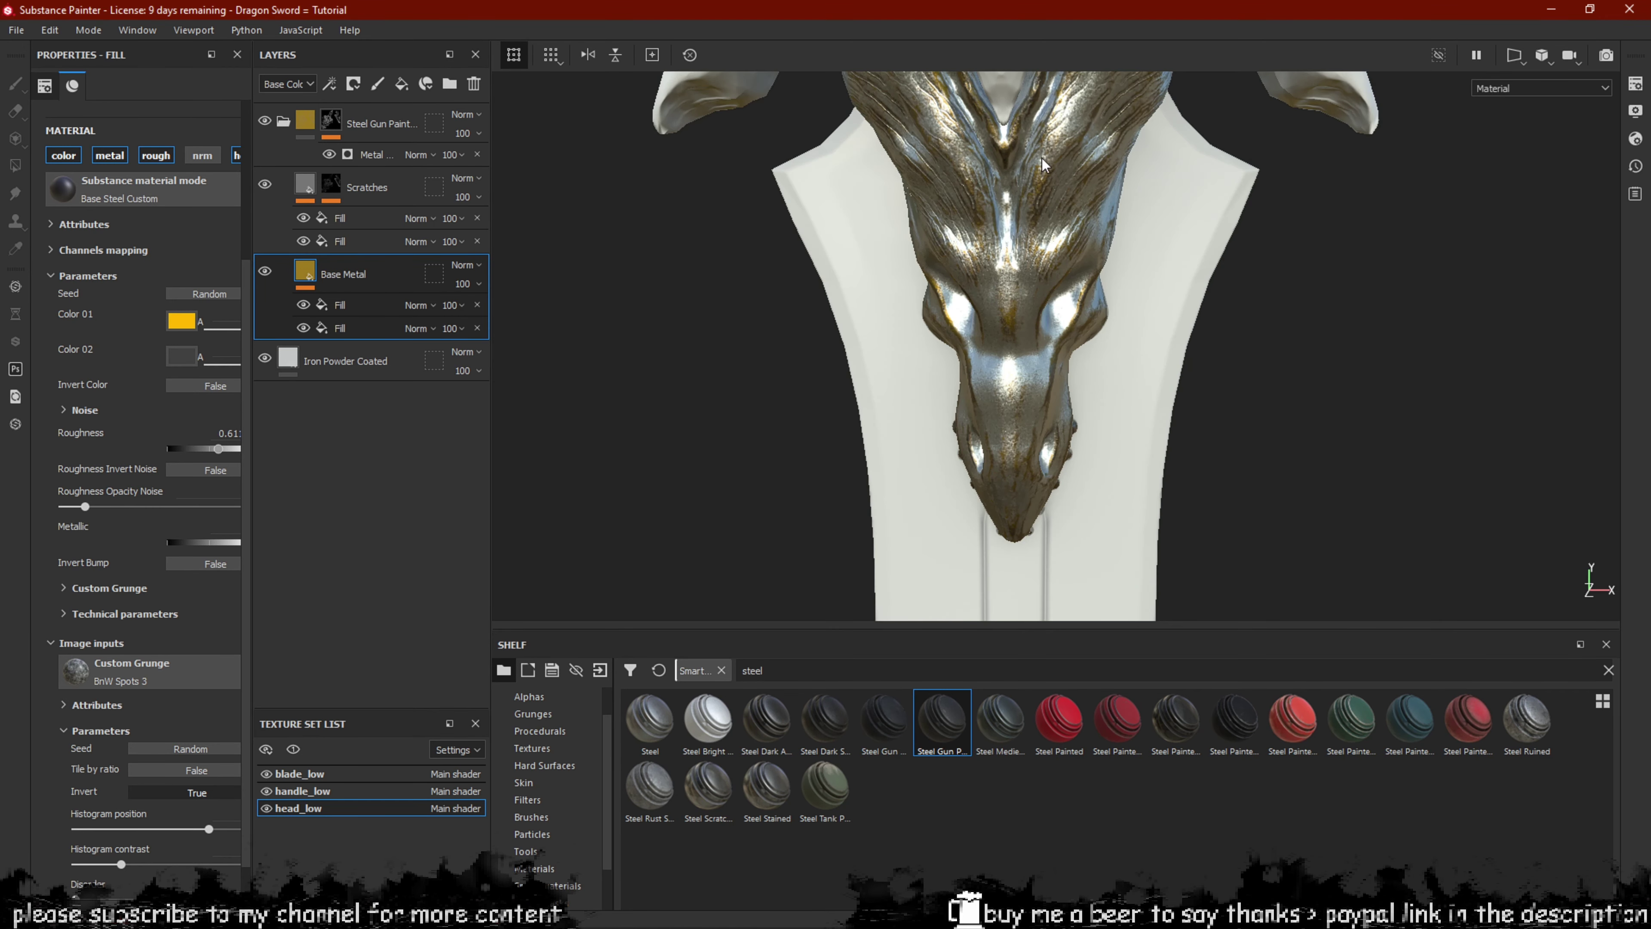
middle_click_drag(1076, 132, 1141, 337, "alt")
scroll(1143, 336, "up", 2)
left_click_drag(1183, 441, 1188, 383, "alt")
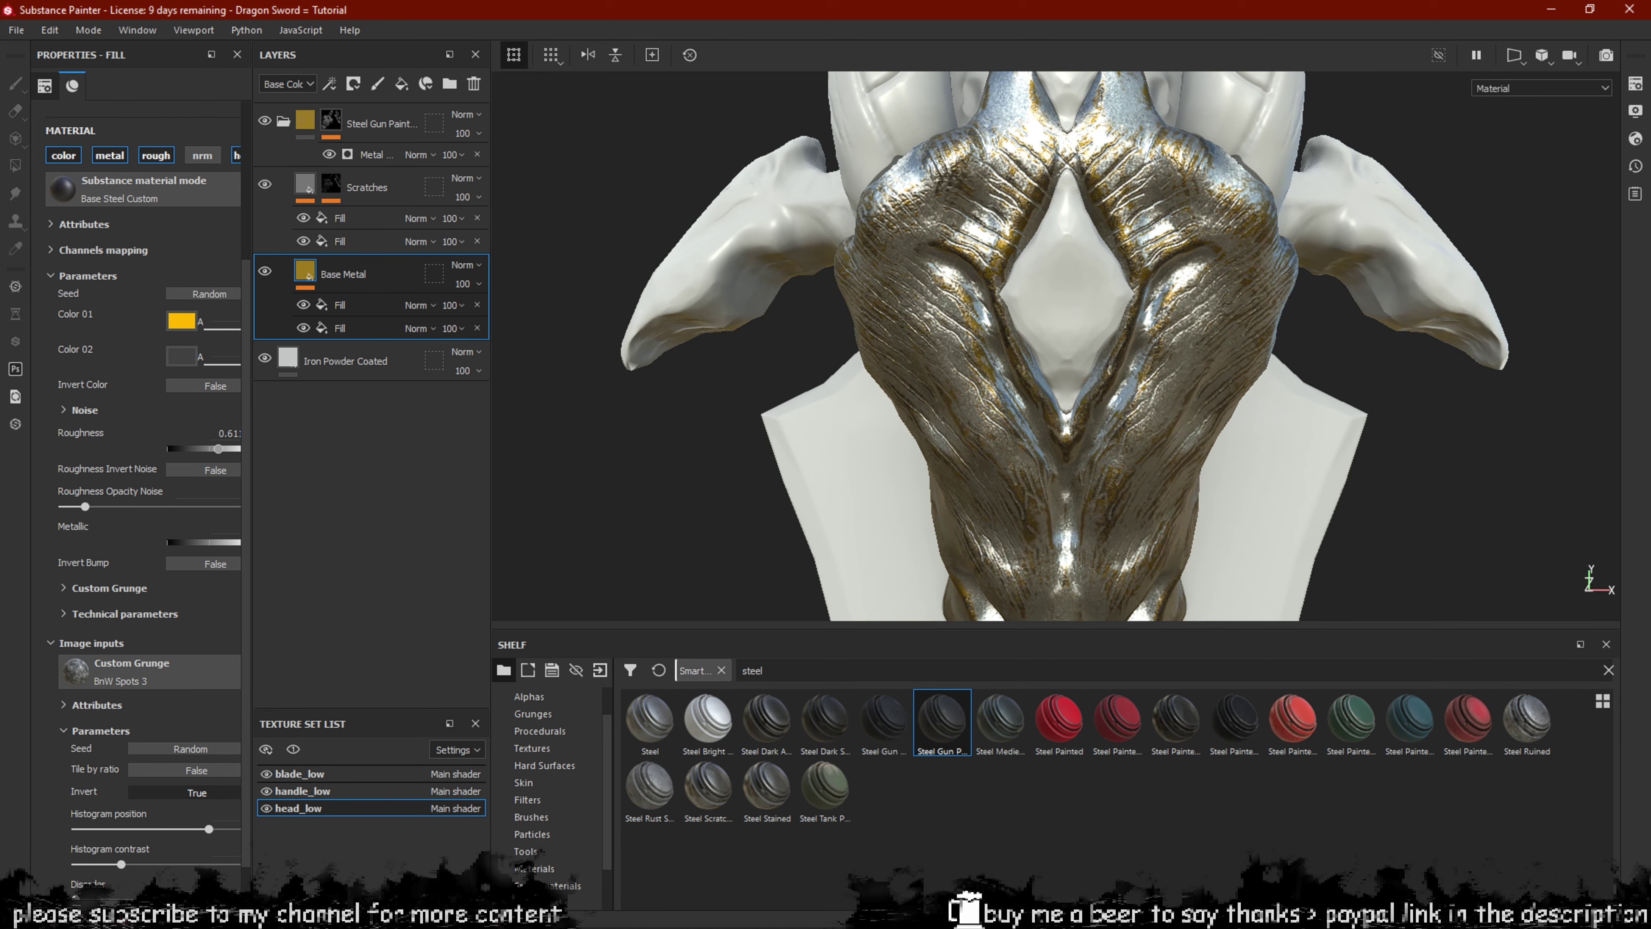
left_click_drag(1420, 533, 1066, 296, "alt")
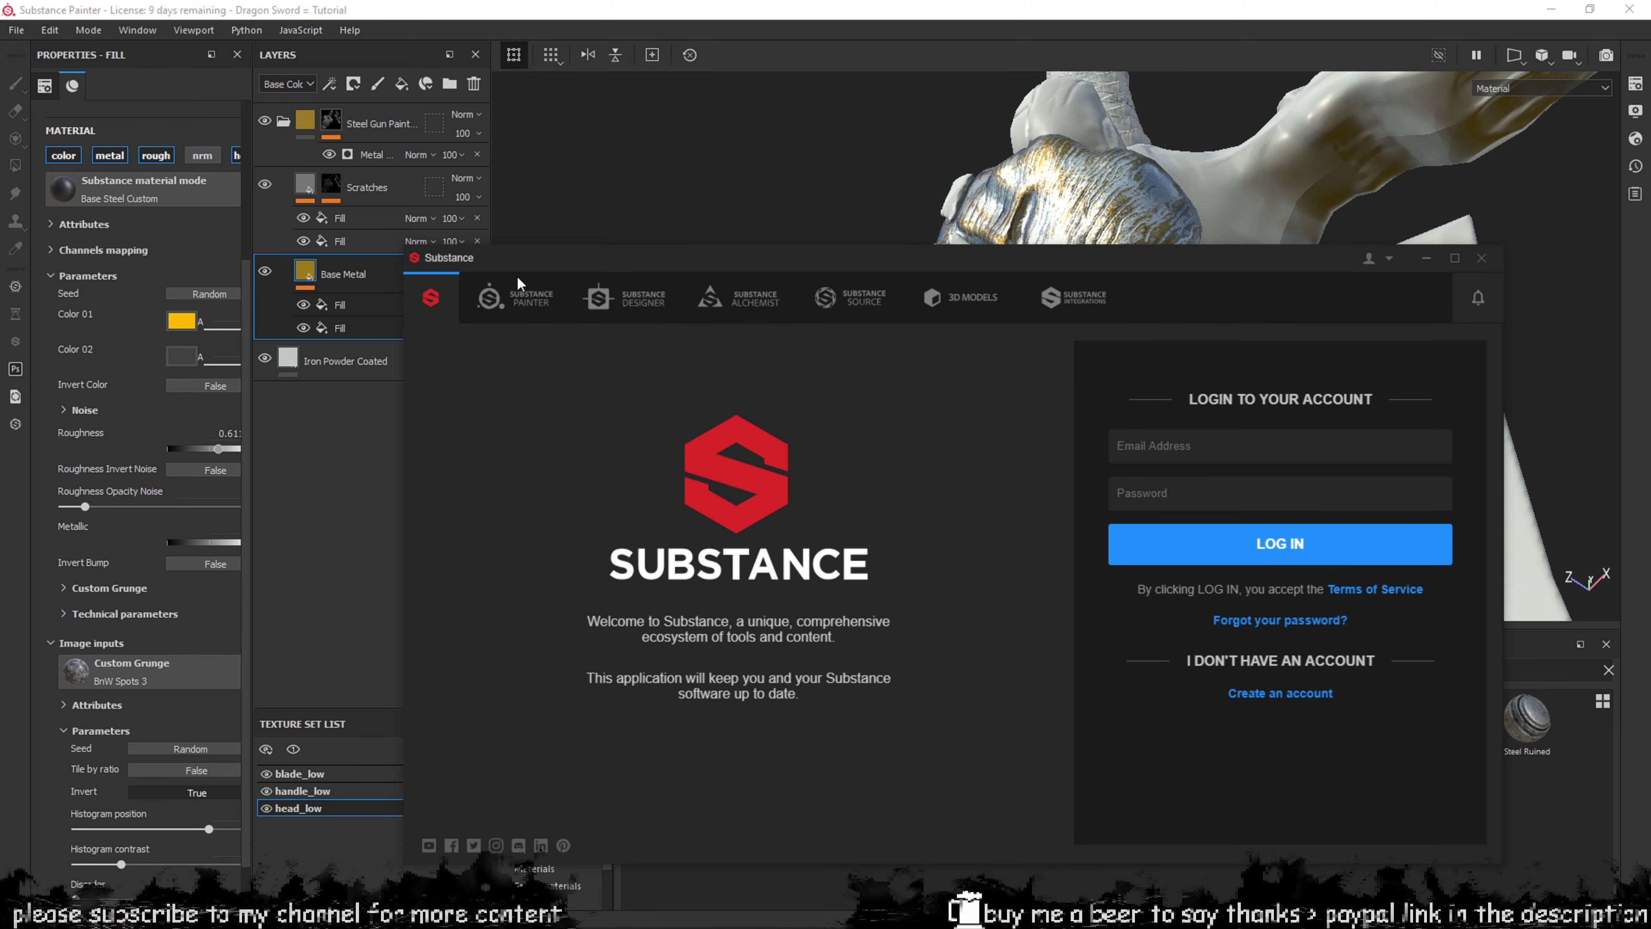
left_click(682, 8)
mouse_move(885, 435)
left_mouse_down("alt")
mouse_move(1072, 495)
mouse_move(1028, 393)
mouse_move(969, 374)
mouse_move(928, 422)
left_mouse_up("alt")
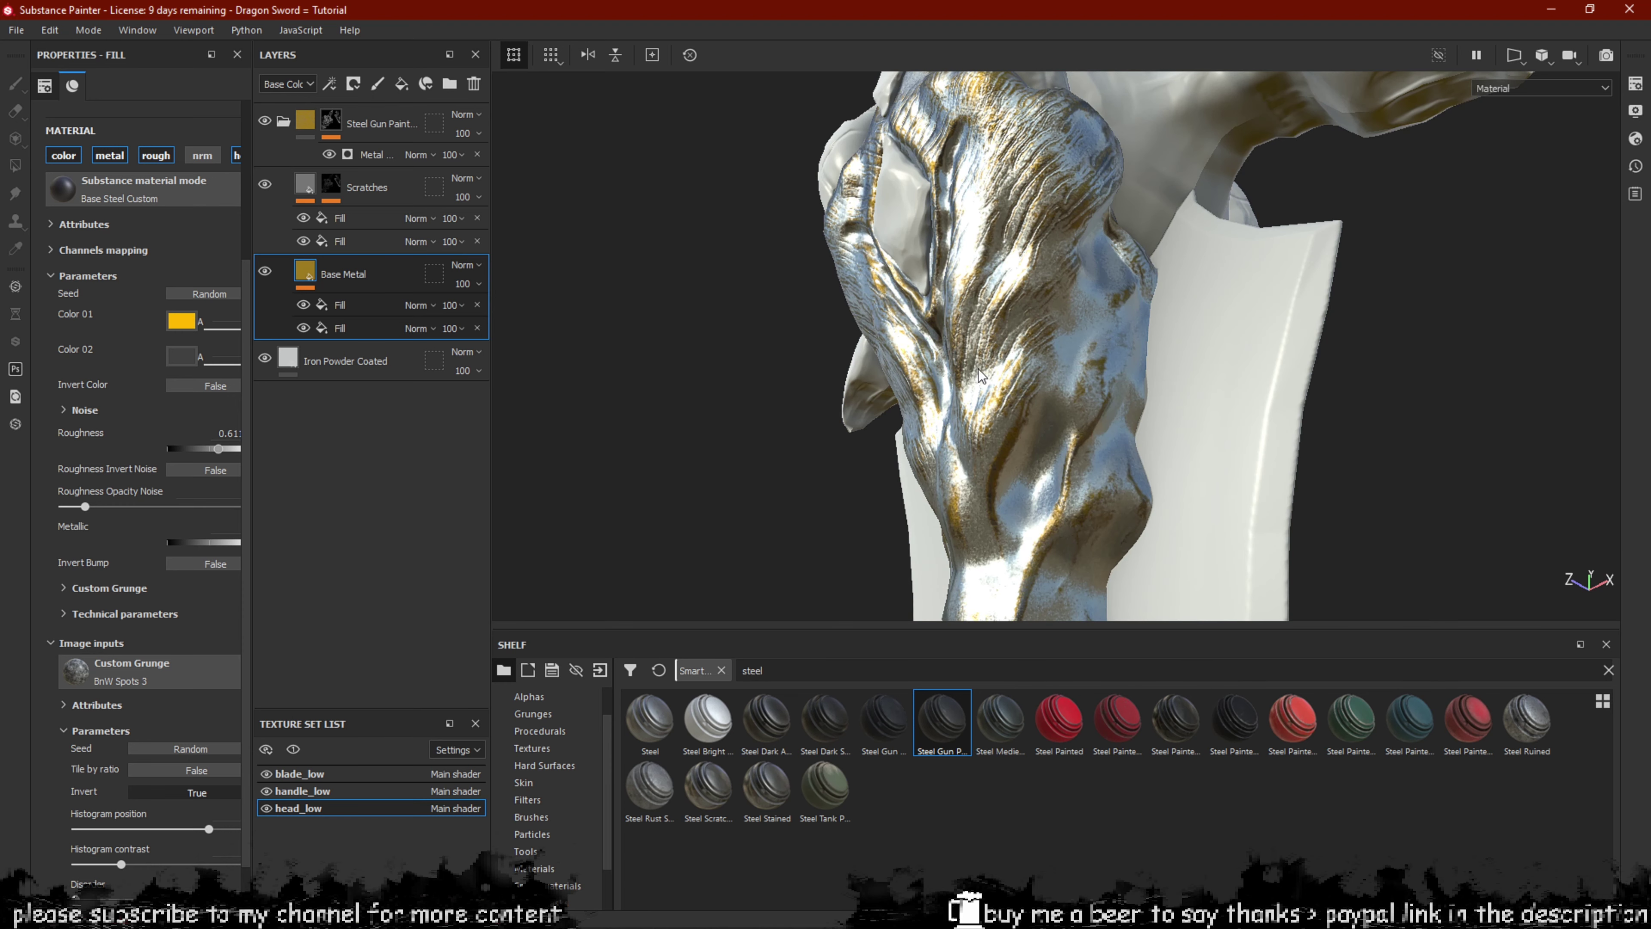
scroll(1217, 461, "down", 10)
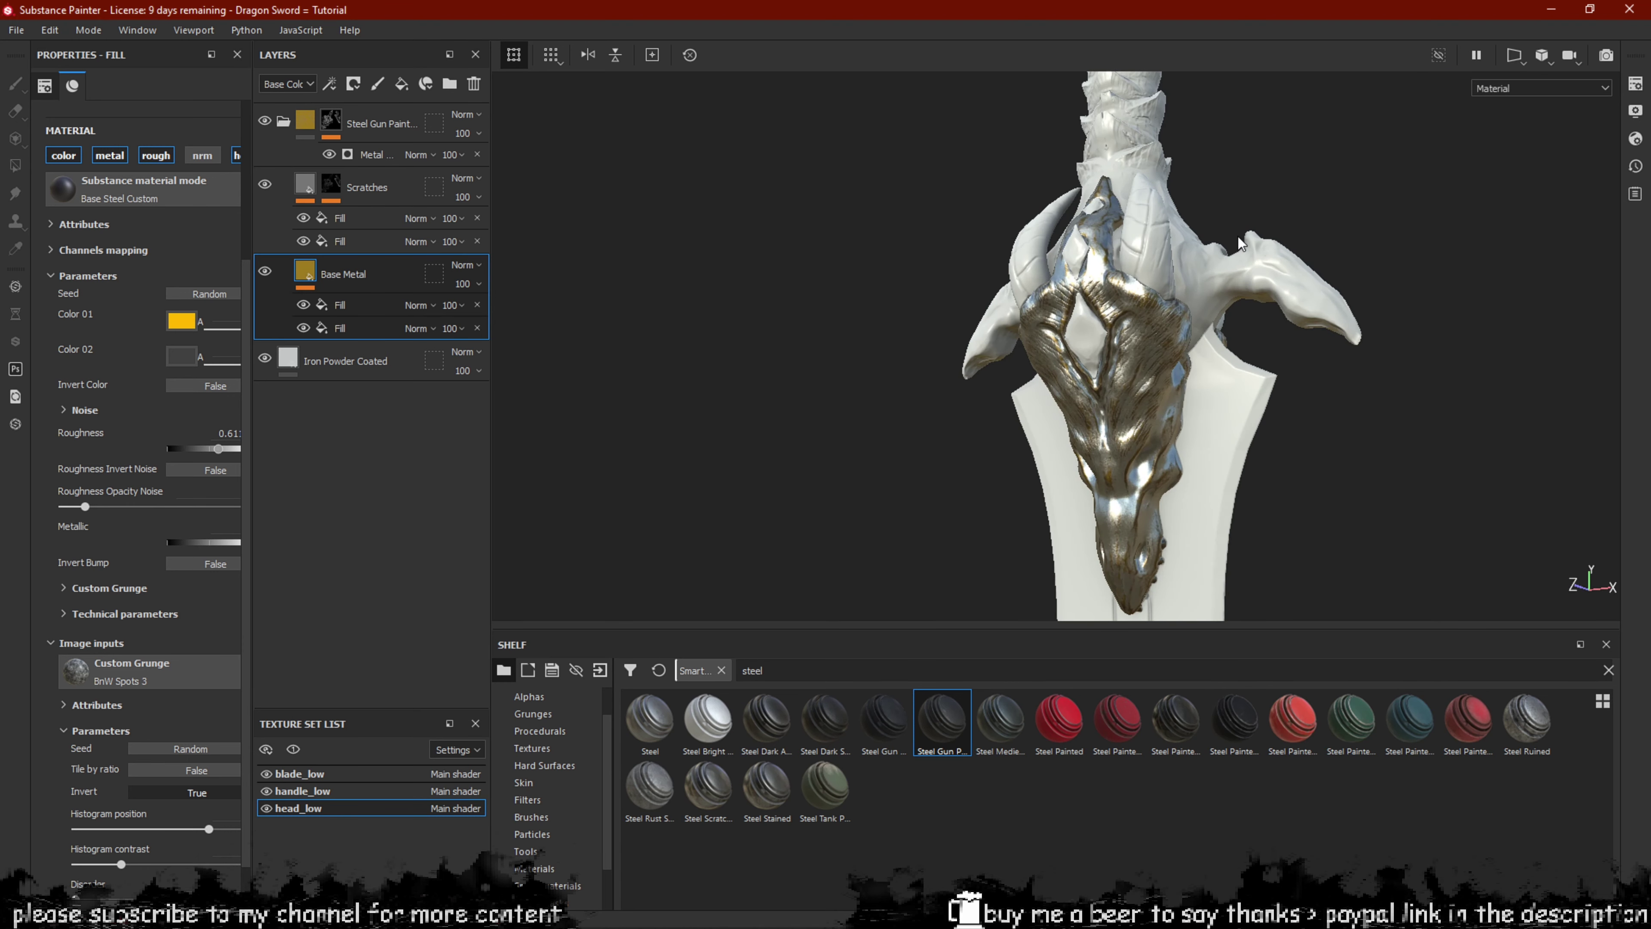
left_click_drag(1239, 243, 1197, 260, "alt")
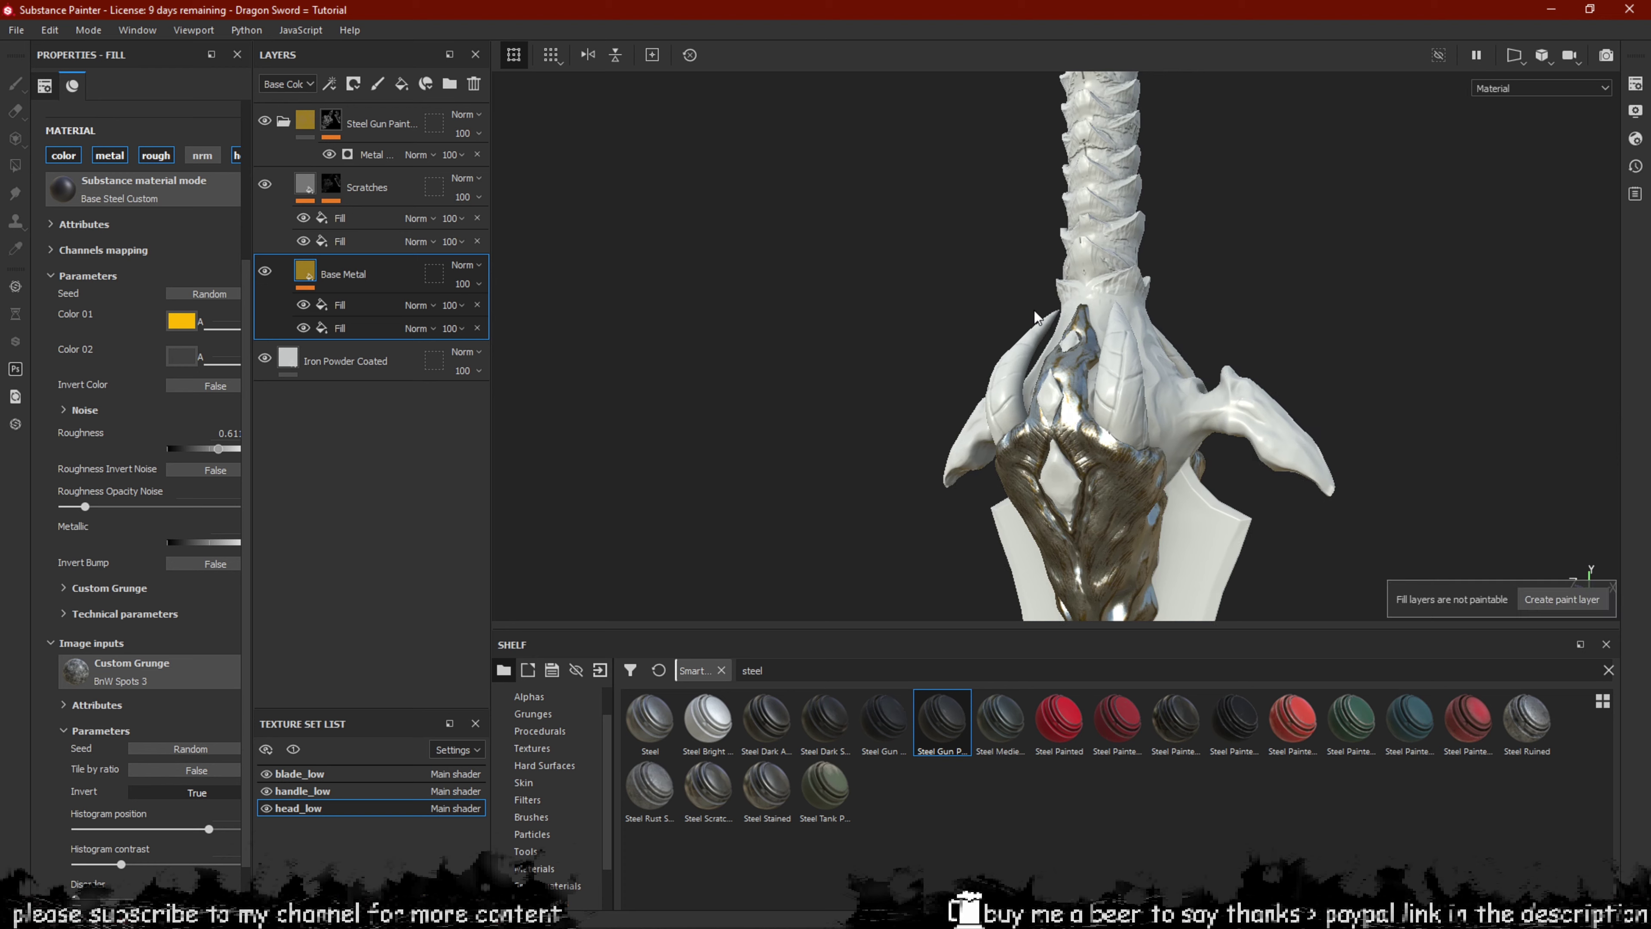
Switch to the handle_low texture set, clear the steel search and browse the smart materials and base materials for the handle.
left_click(329, 784)
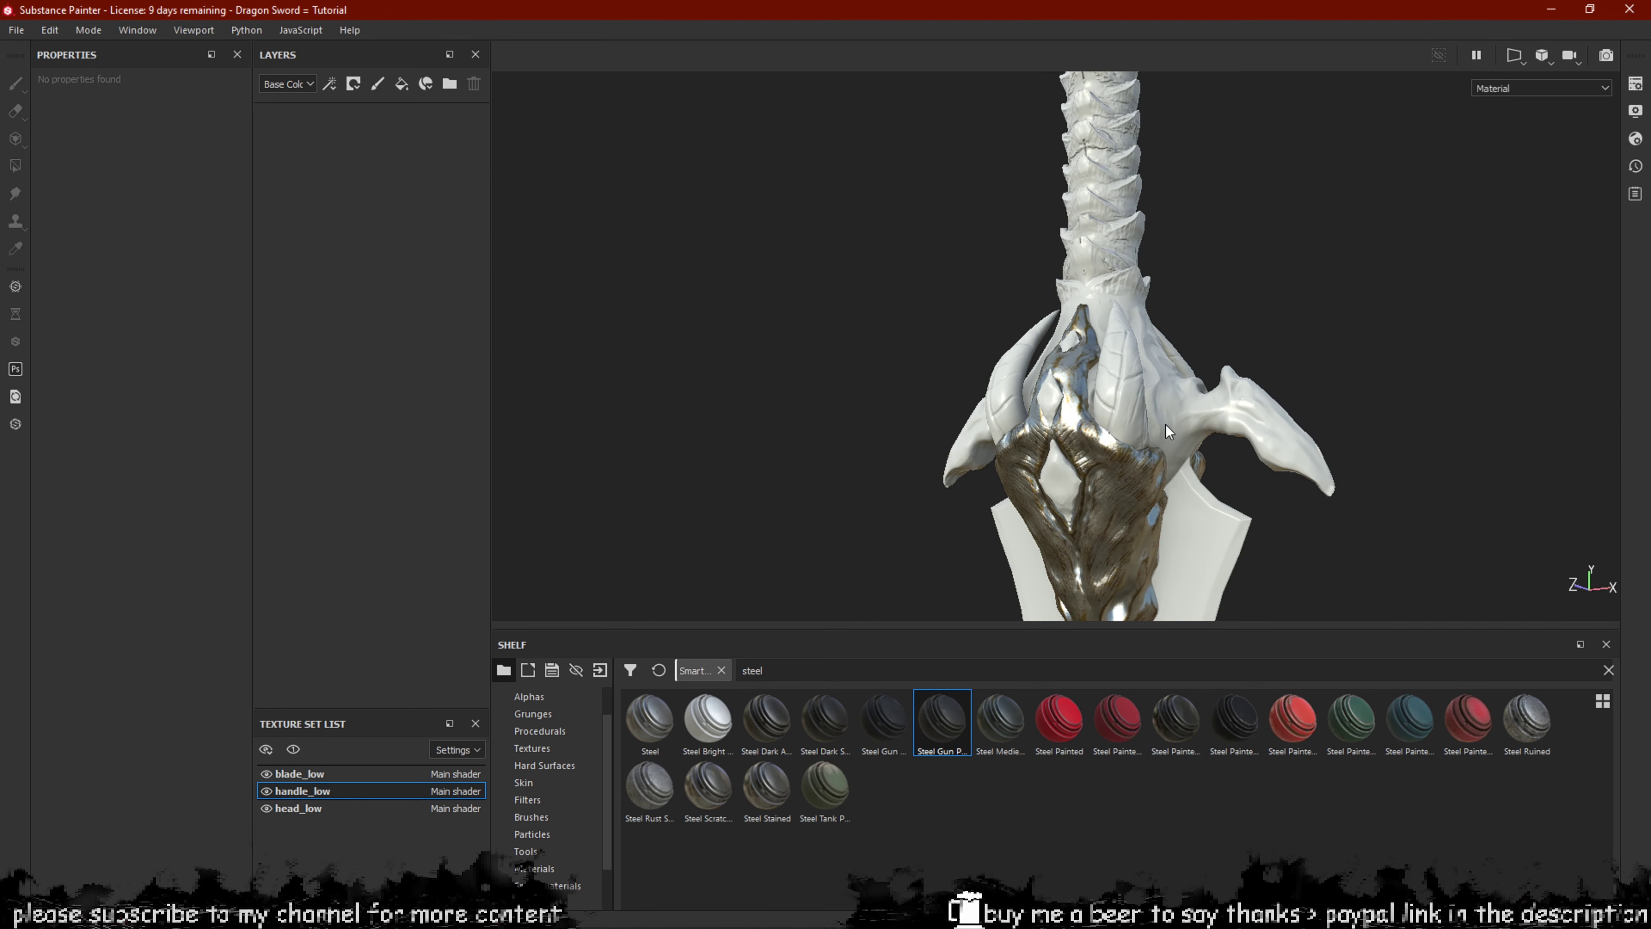
left_click_drag(1068, 490, 1047, 497, "alt")
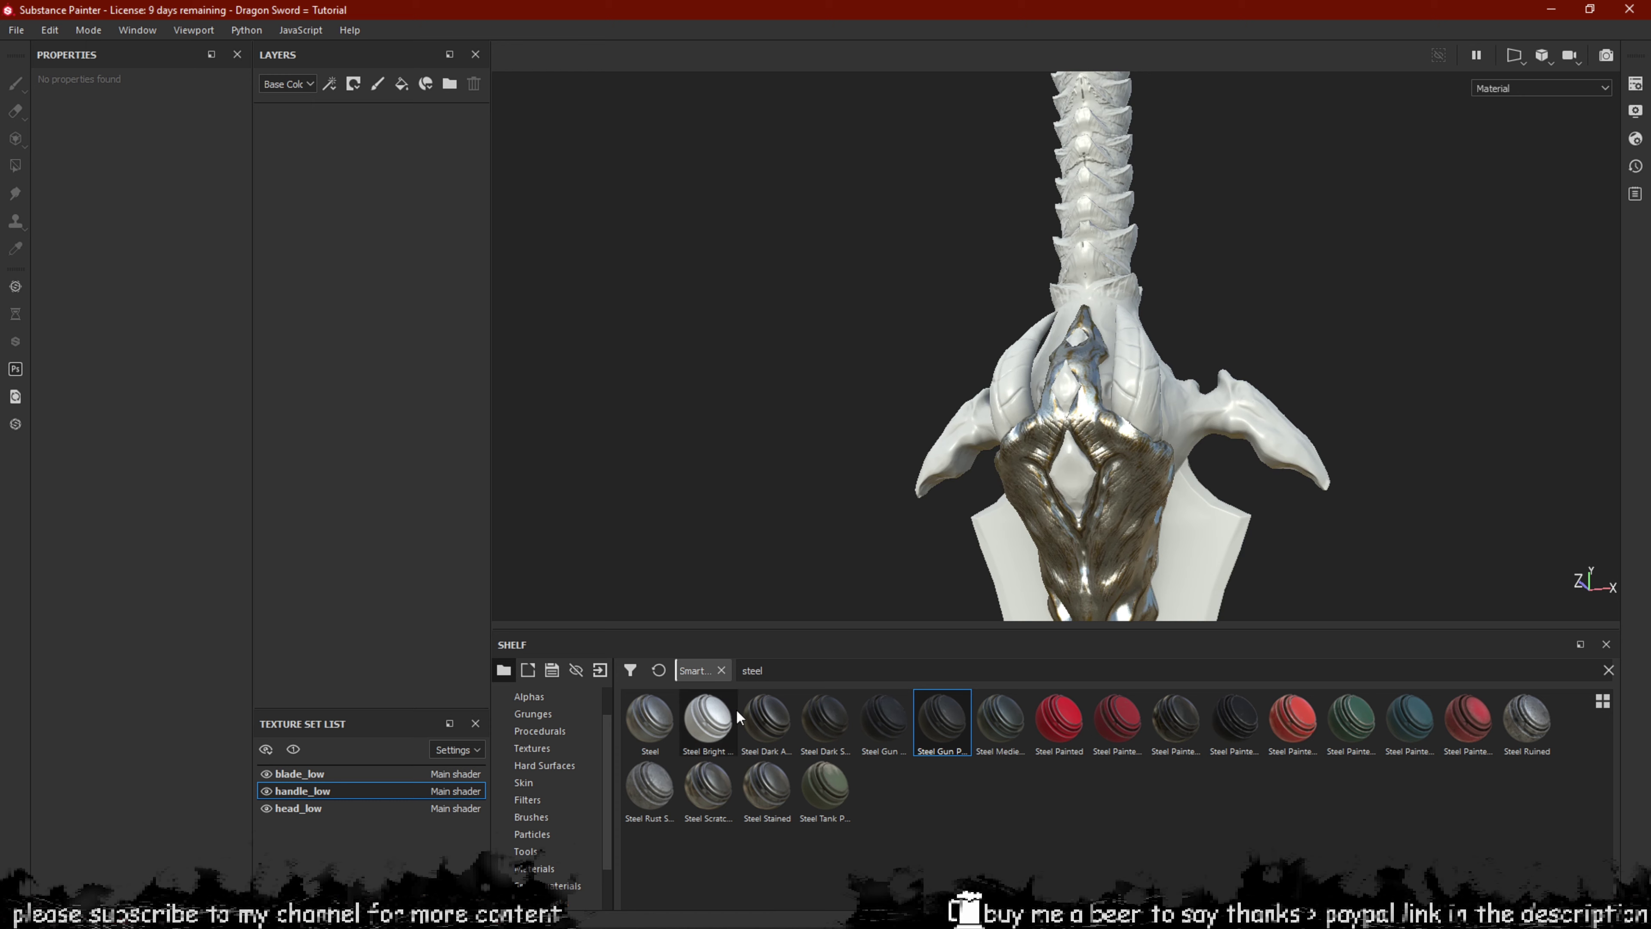
key("BackSpace")
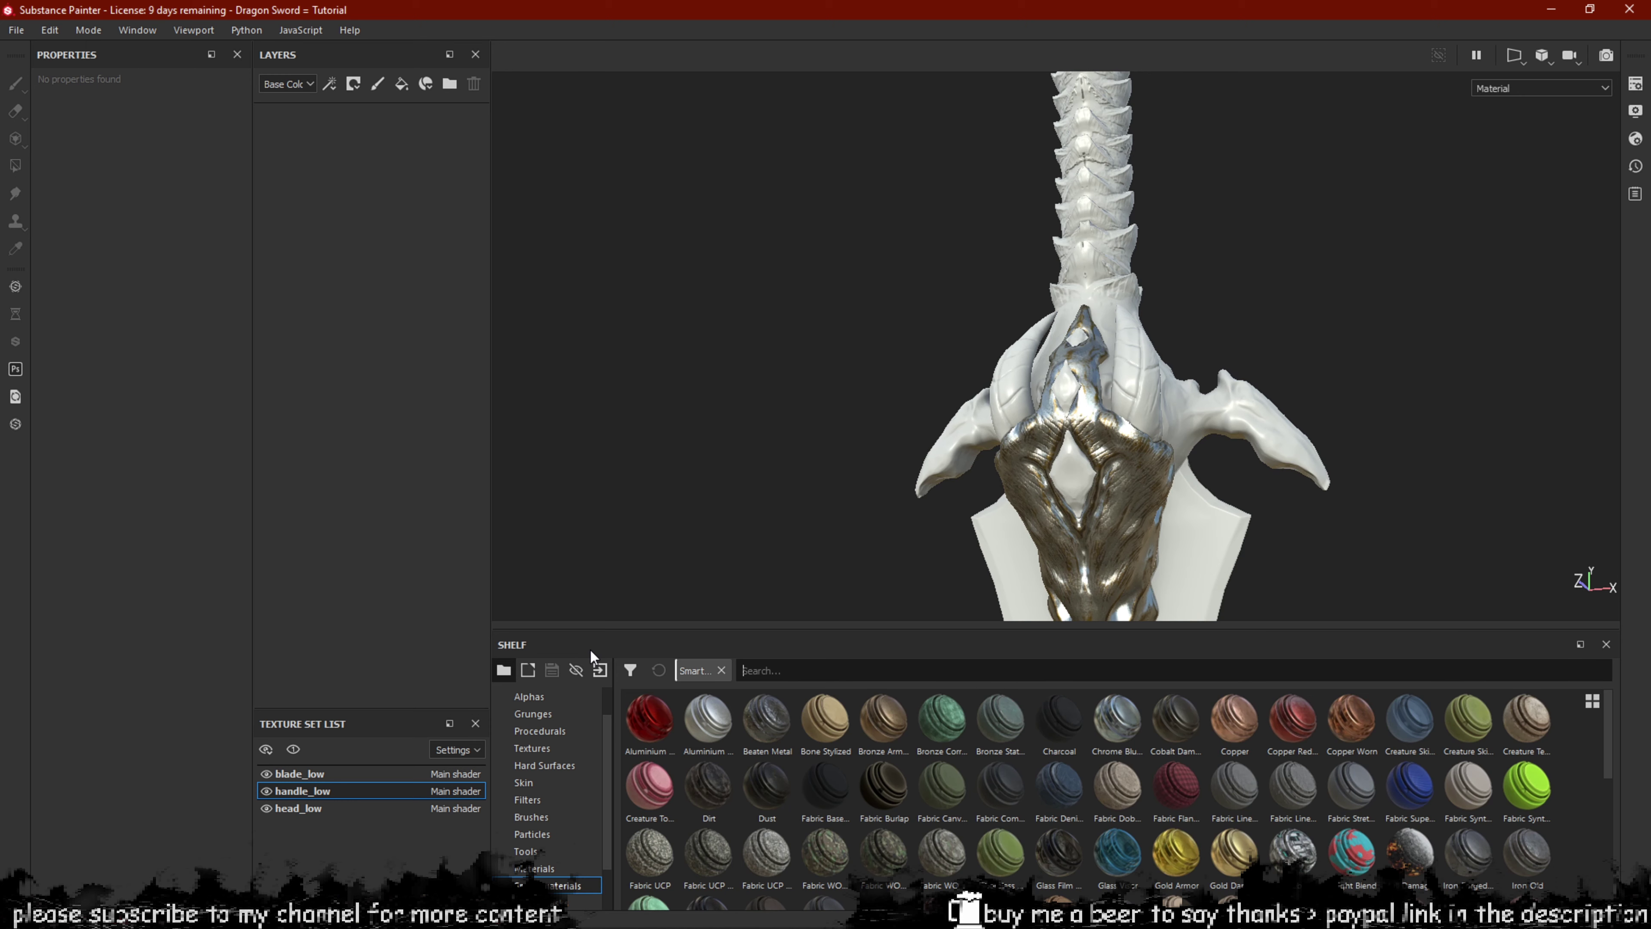
scroll(1044, 842, "down", 5)
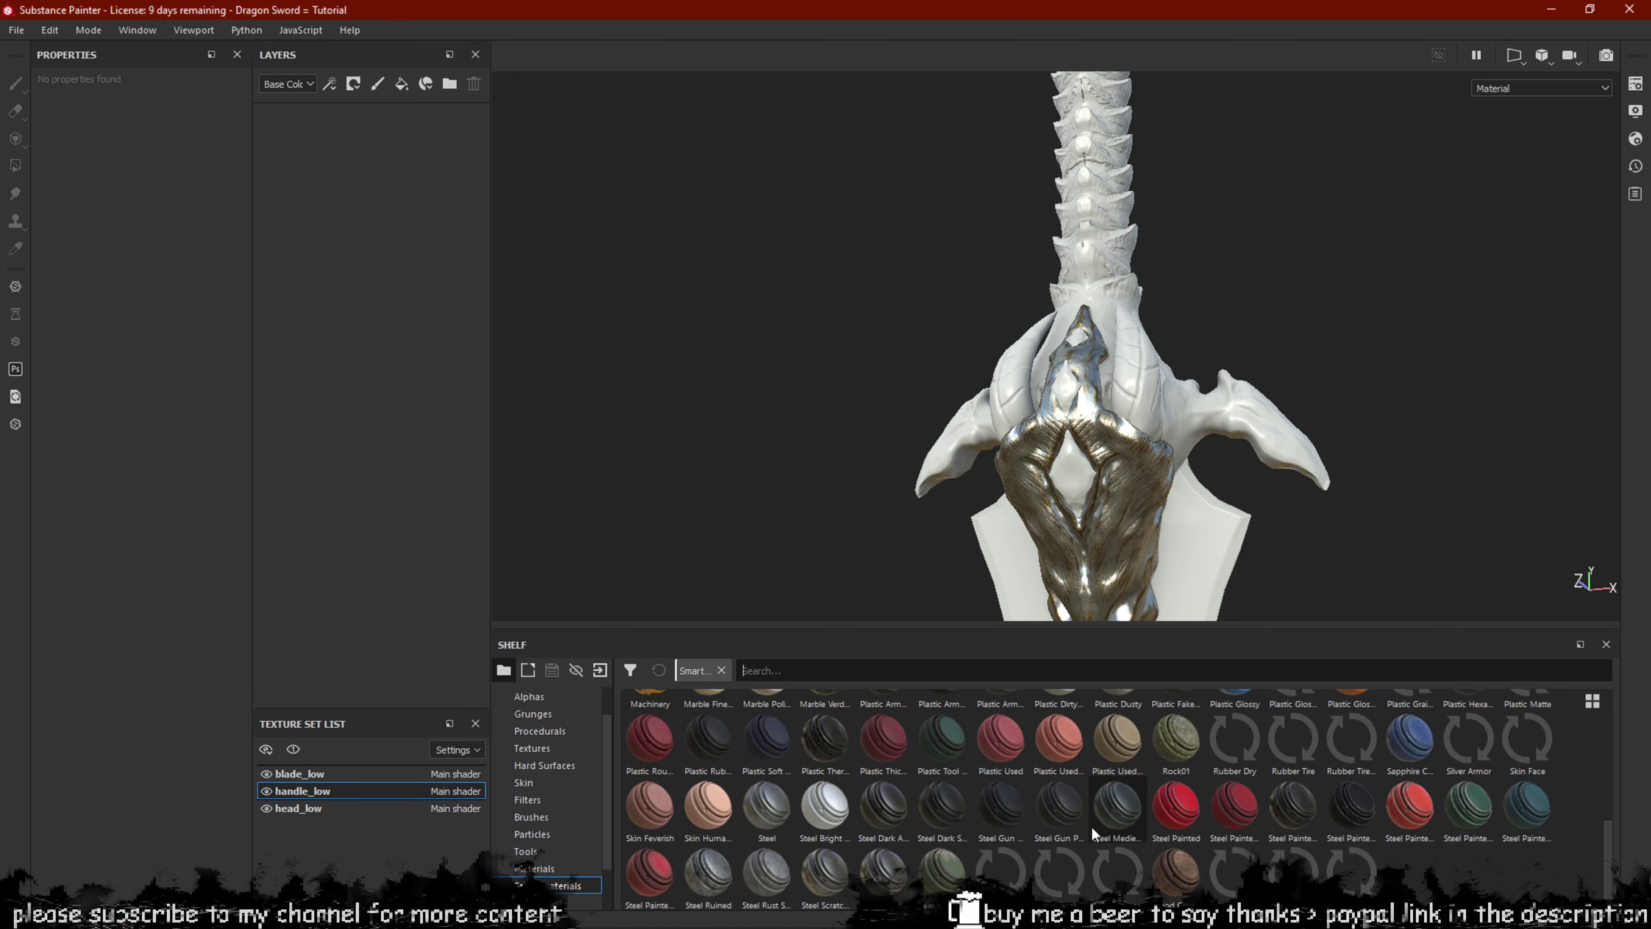
left_click(534, 868)
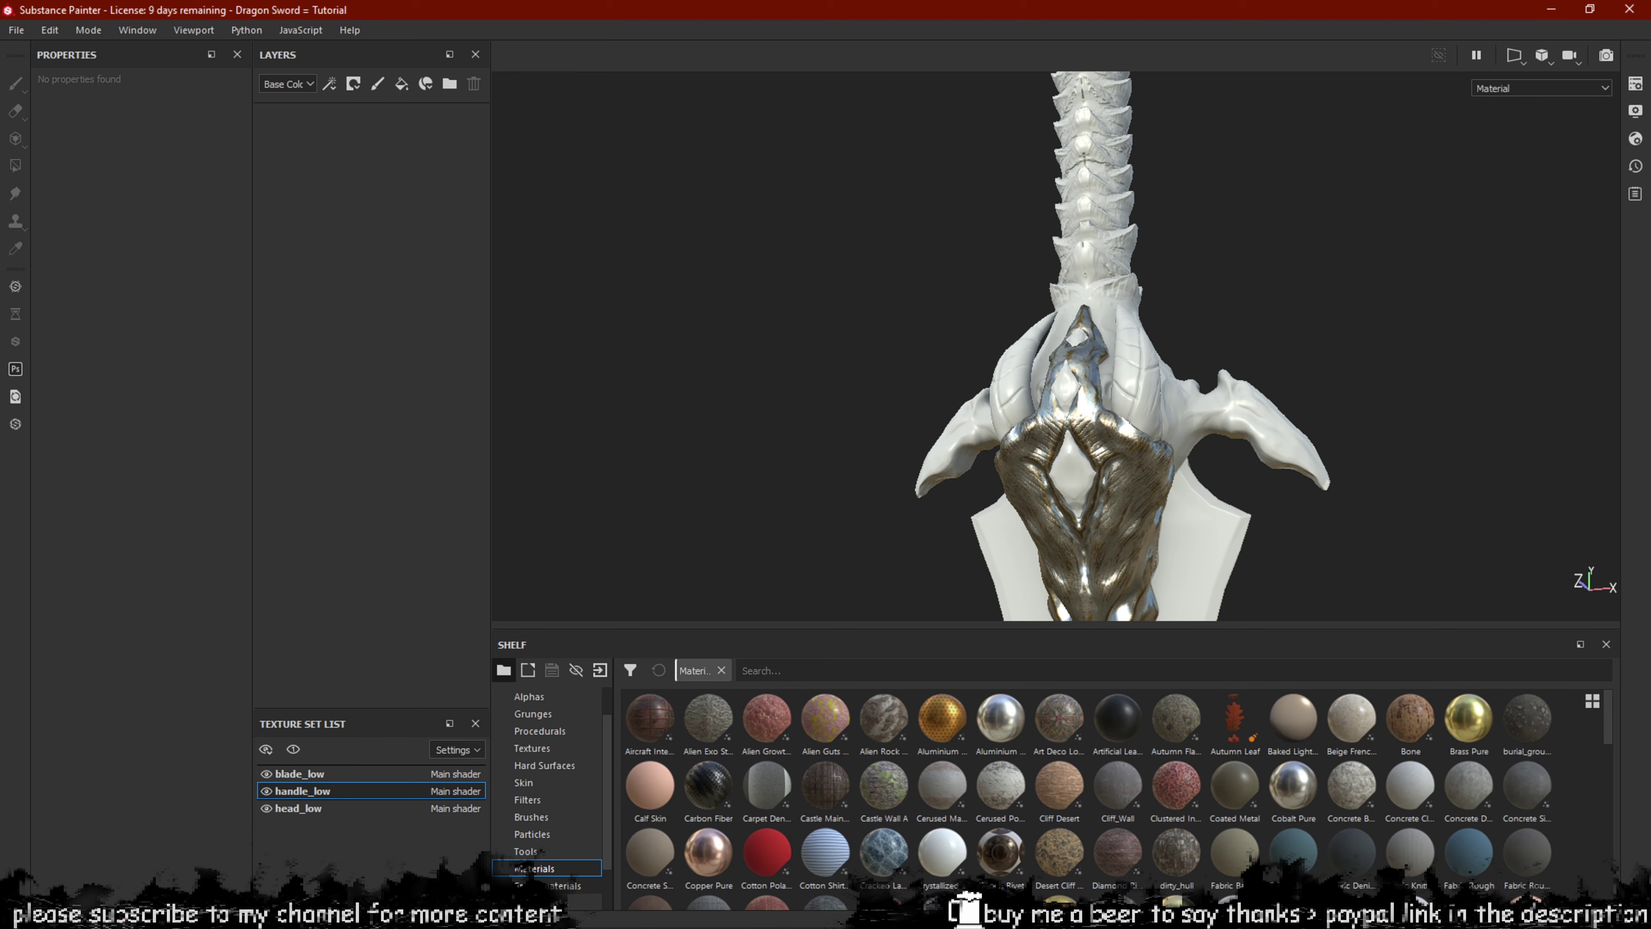
scroll(1070, 791, "down", 3)
left_click(1125, 727)
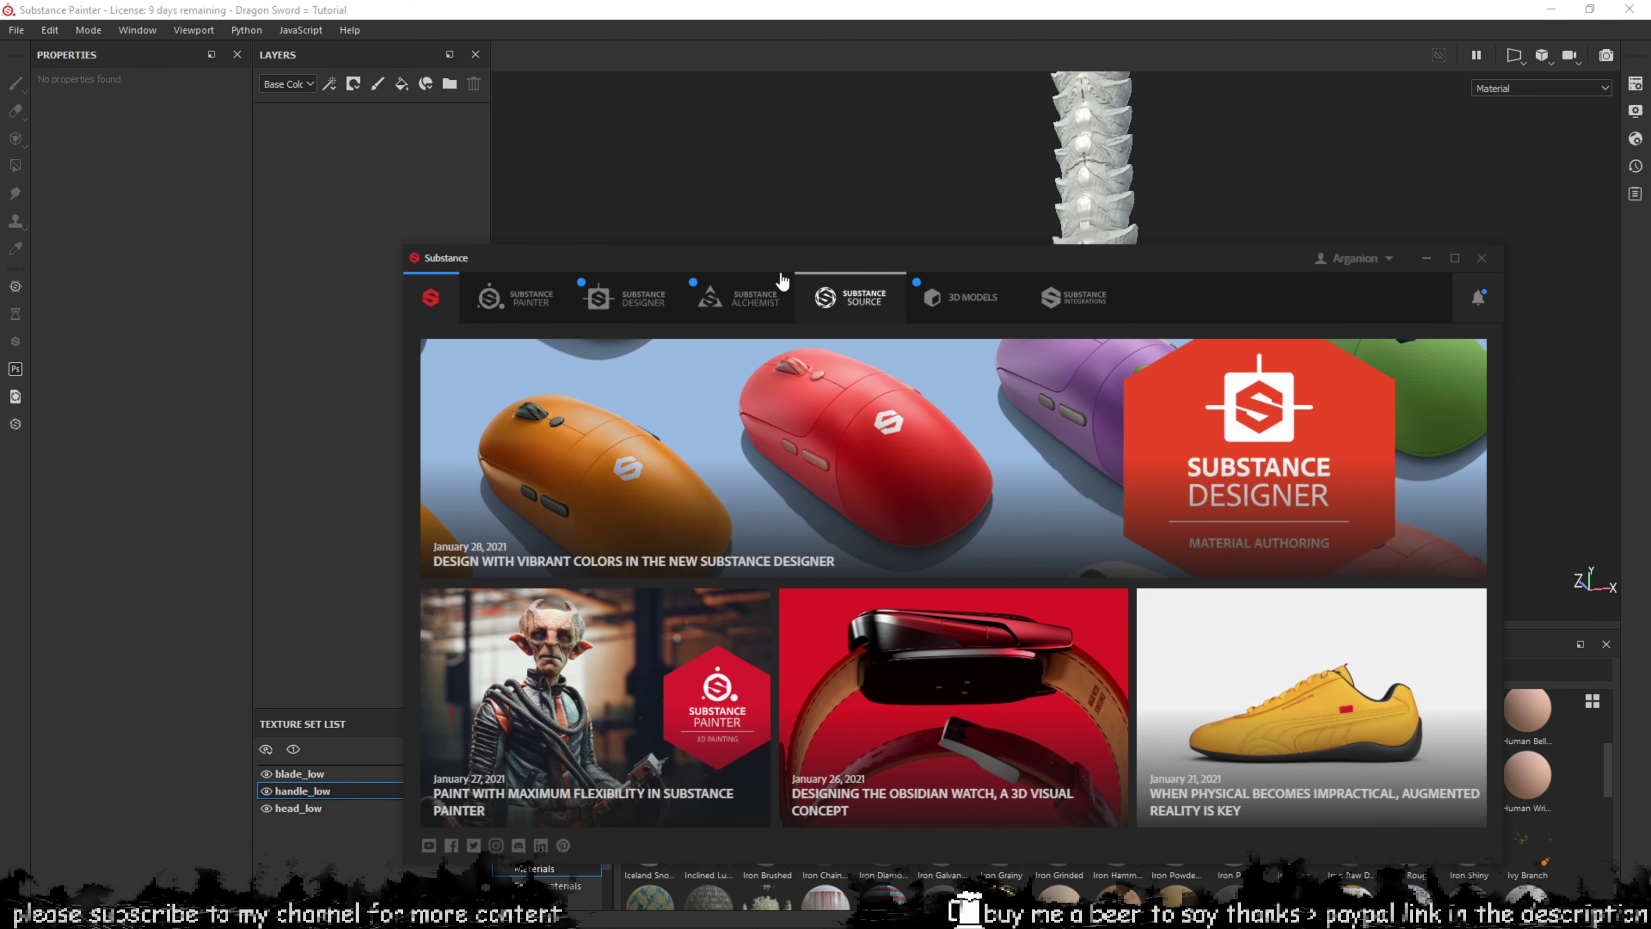
Search Substance Source in the Substance launcher for gold ore.
double_click(777, 259)
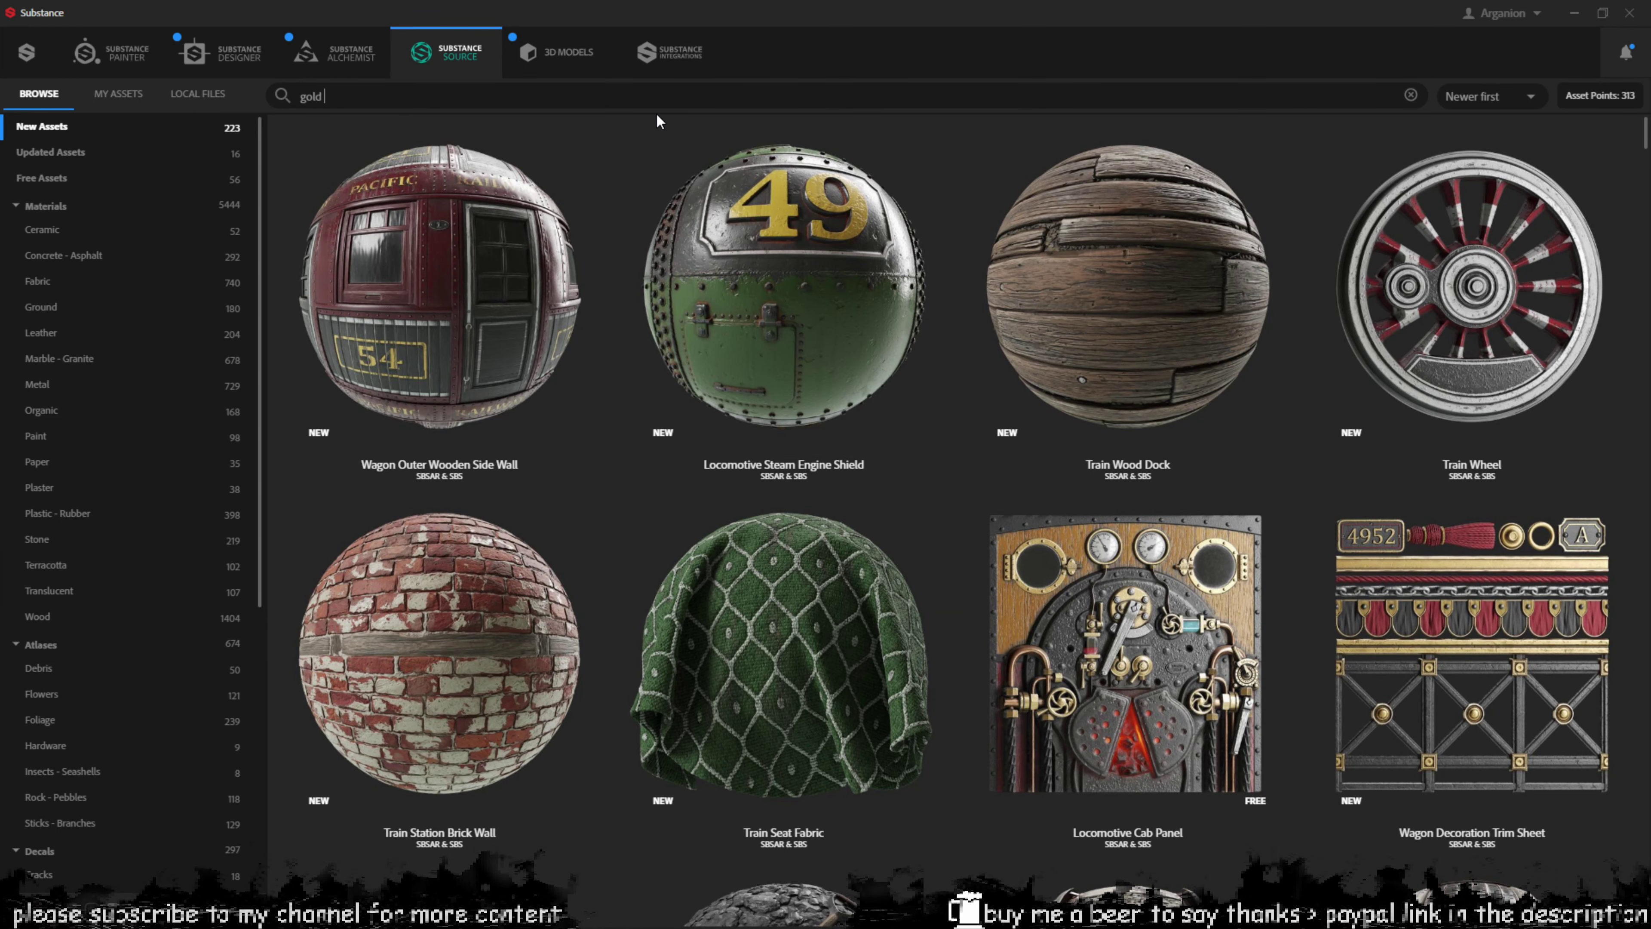
key("Return")
type("ore")
key("Return")
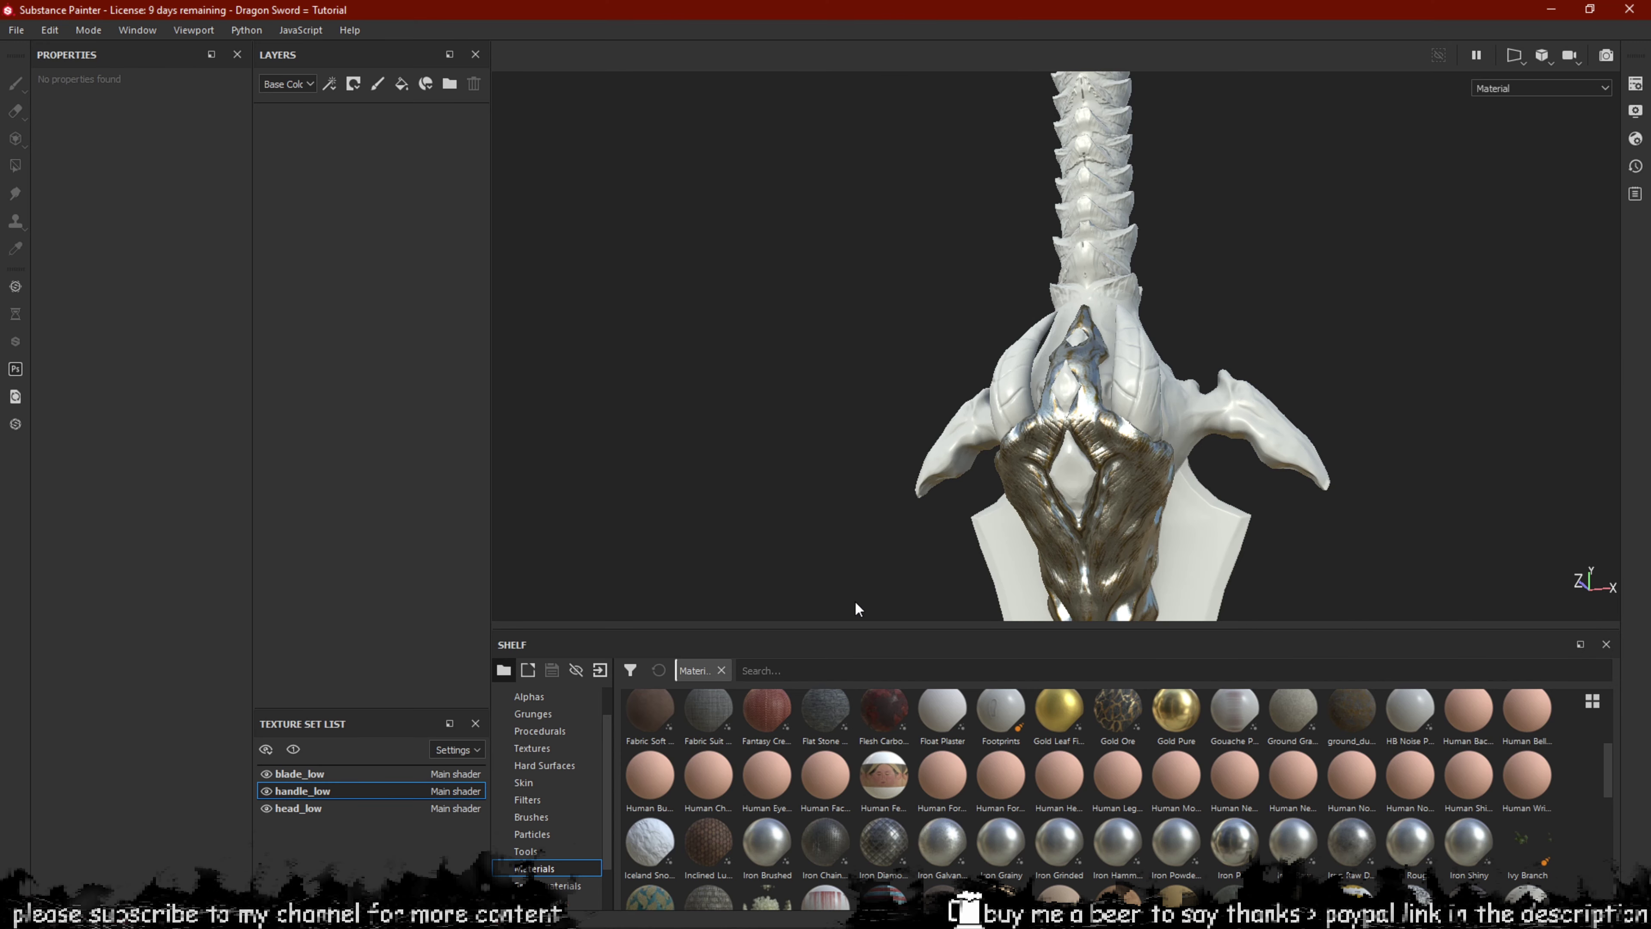
Apply the Gold Ore material to the handle and inspect its veins along the grip and guard.
mouse_move(1116, 709)
left_mouse_down()
mouse_move(290, 169)
mouse_move(1012, 474)
mouse_move(1106, 341)
left_mouse_up()
left_click_drag(1198, 255, 1044, 254, "alt")
middle_click_drag(1045, 254, 1059, 335, "alt")
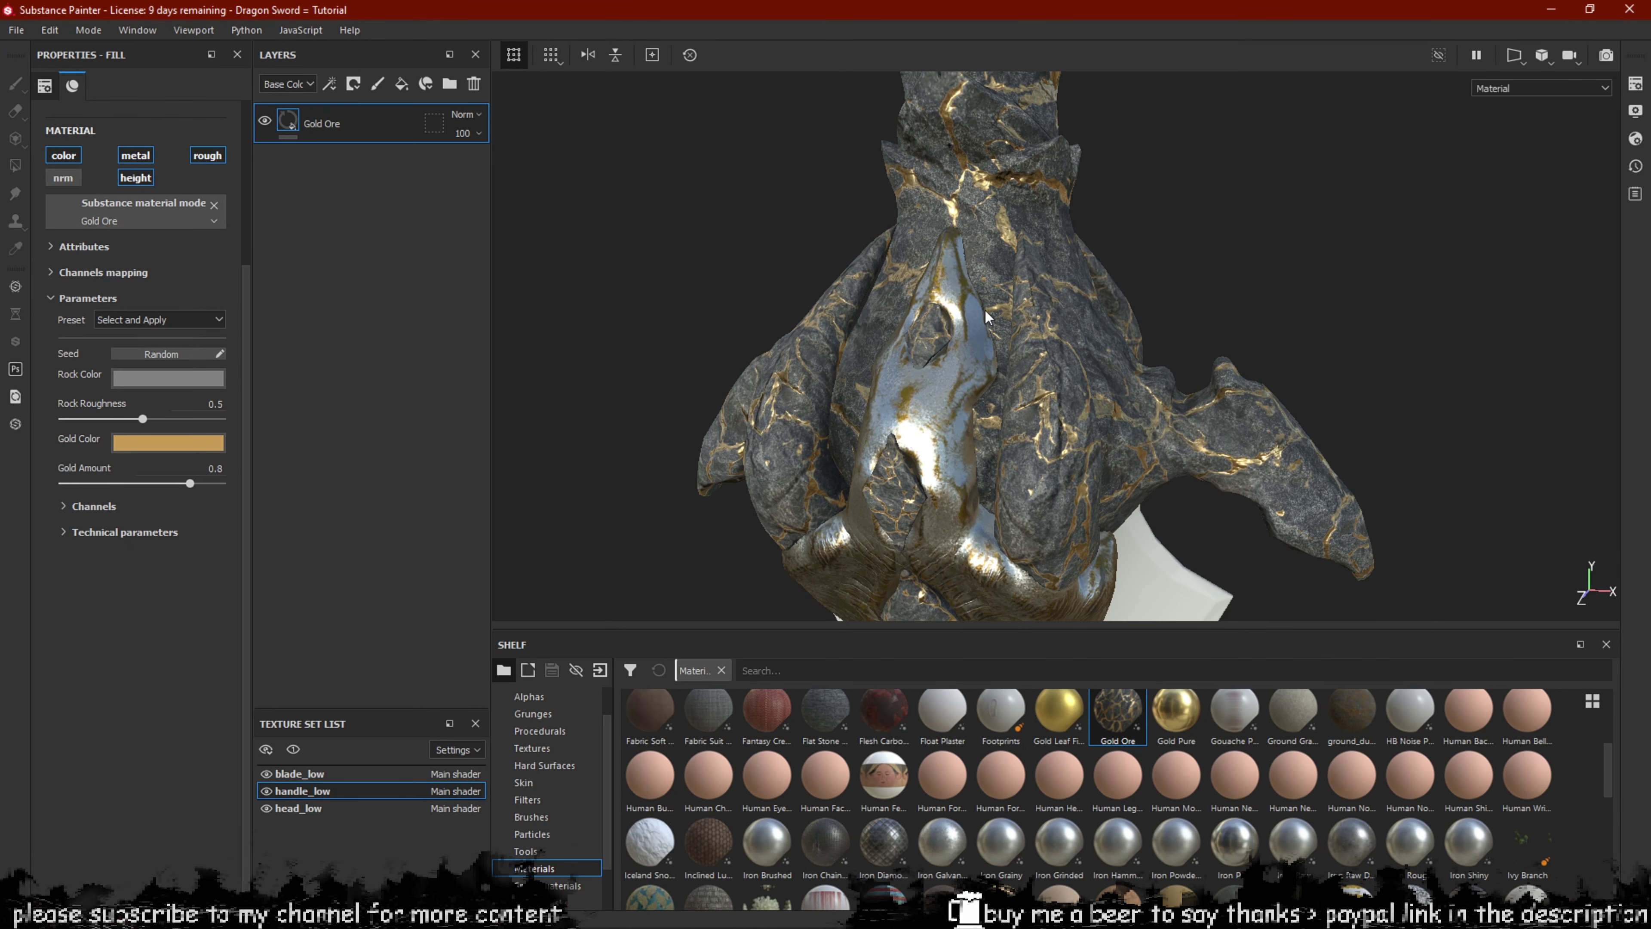
left_click_drag(888, 471, 909, 377, "alt")
scroll(962, 289, "down", 3)
middle_click_drag(998, 179, 1082, 297, "alt")
scroll(1048, 364, "down", 4)
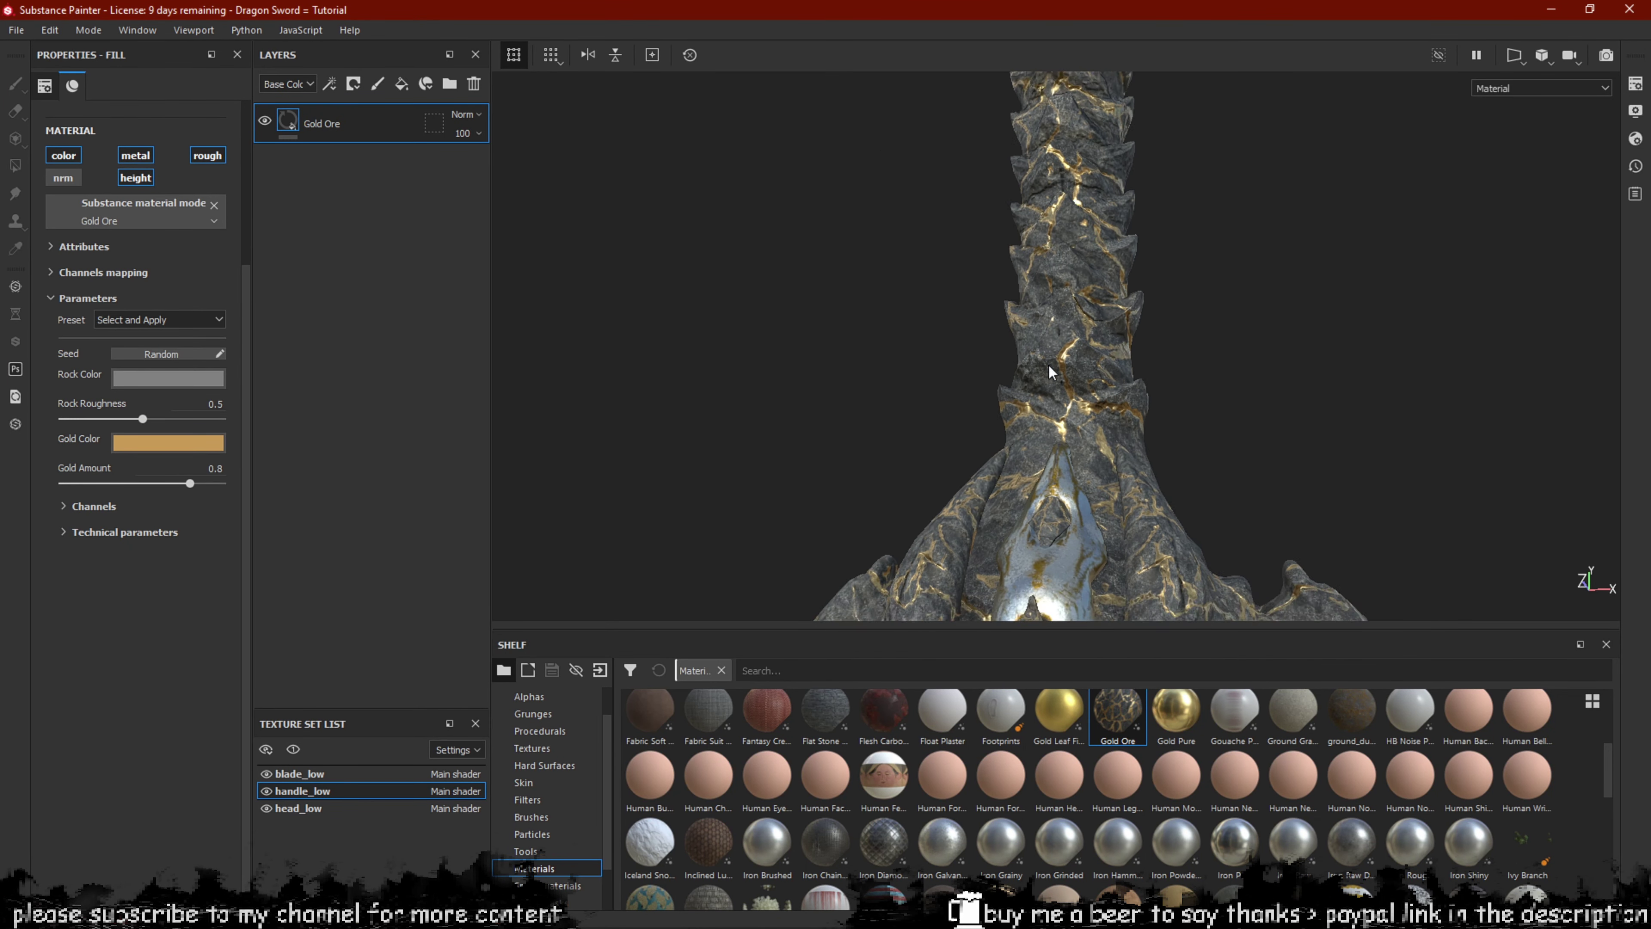
left_click_drag(1073, 364, 838, 417, "alt")
left_click_drag(936, 377, 1085, 442, "alt")
middle_click_drag(1085, 443, 1114, 292, "alt")
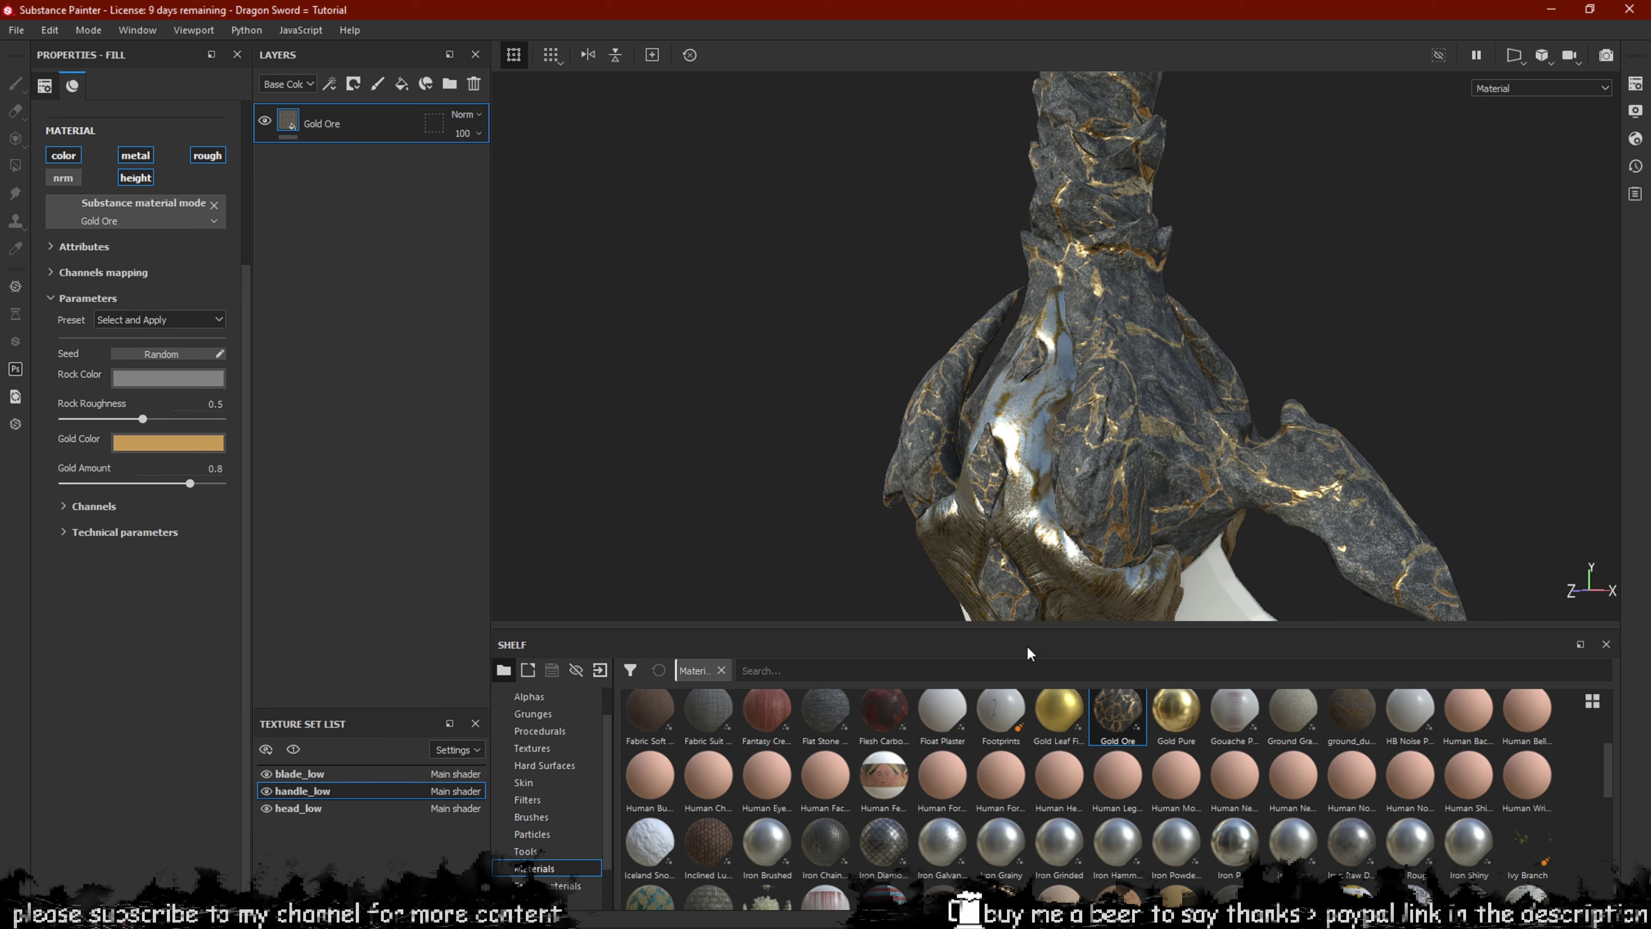
Add a Gold Leaf Fine layer above Gold Ore and give it a black mask.
mouse_move(1062, 718)
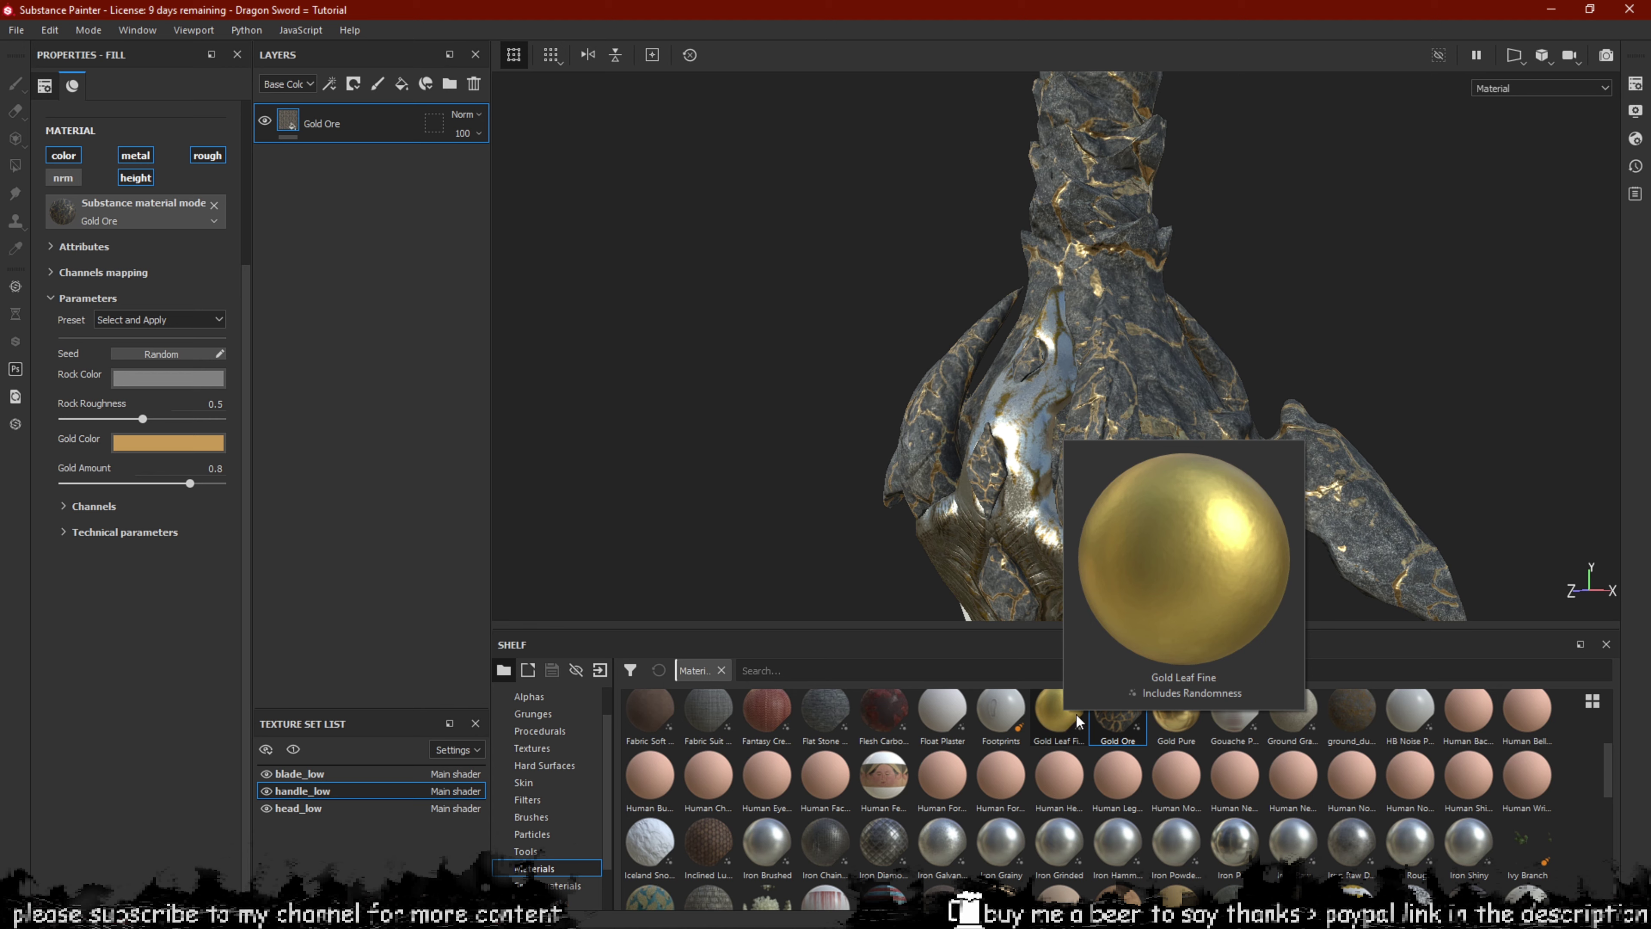
left_click_drag(1076, 714, 368, 108)
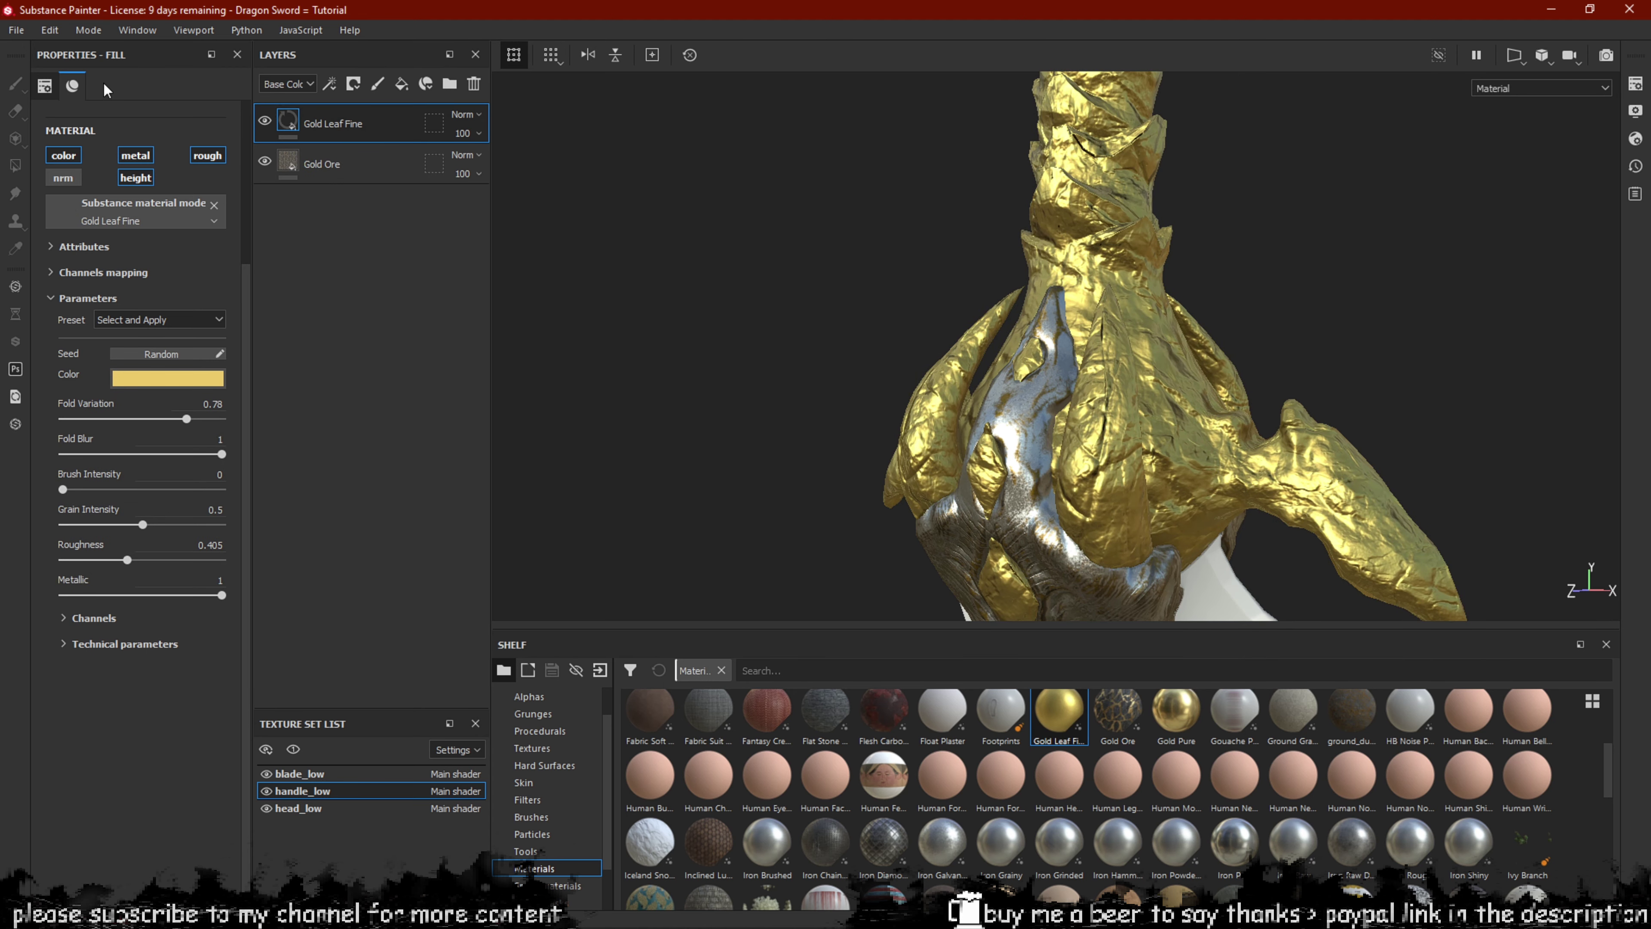
right_click(294, 121)
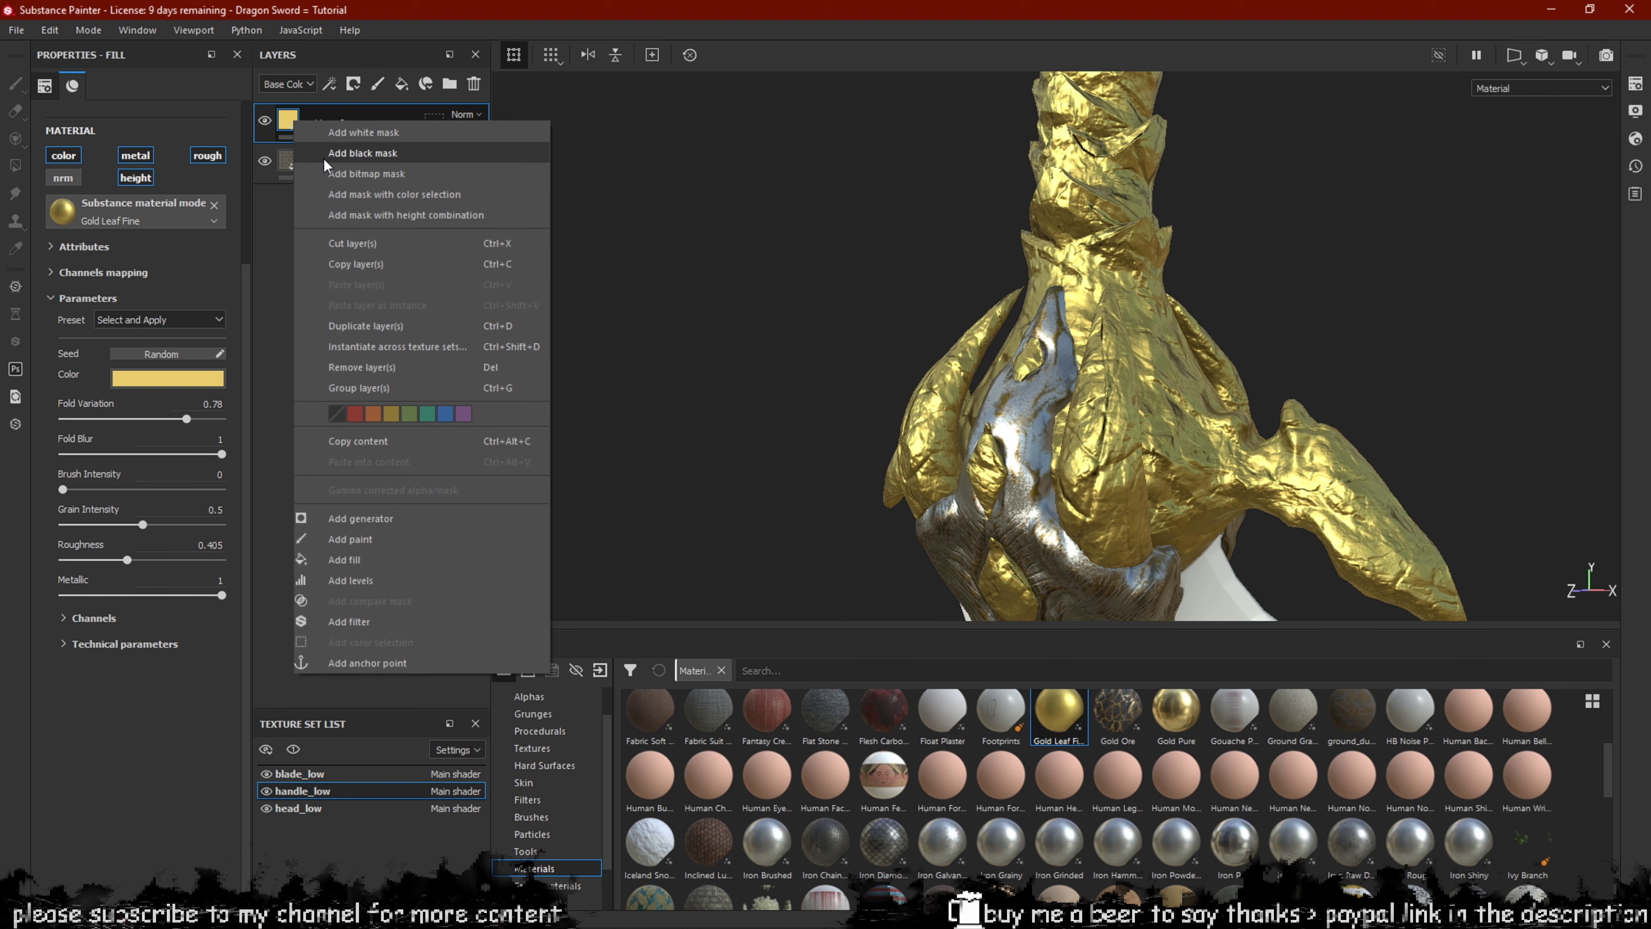
left_click(324, 156)
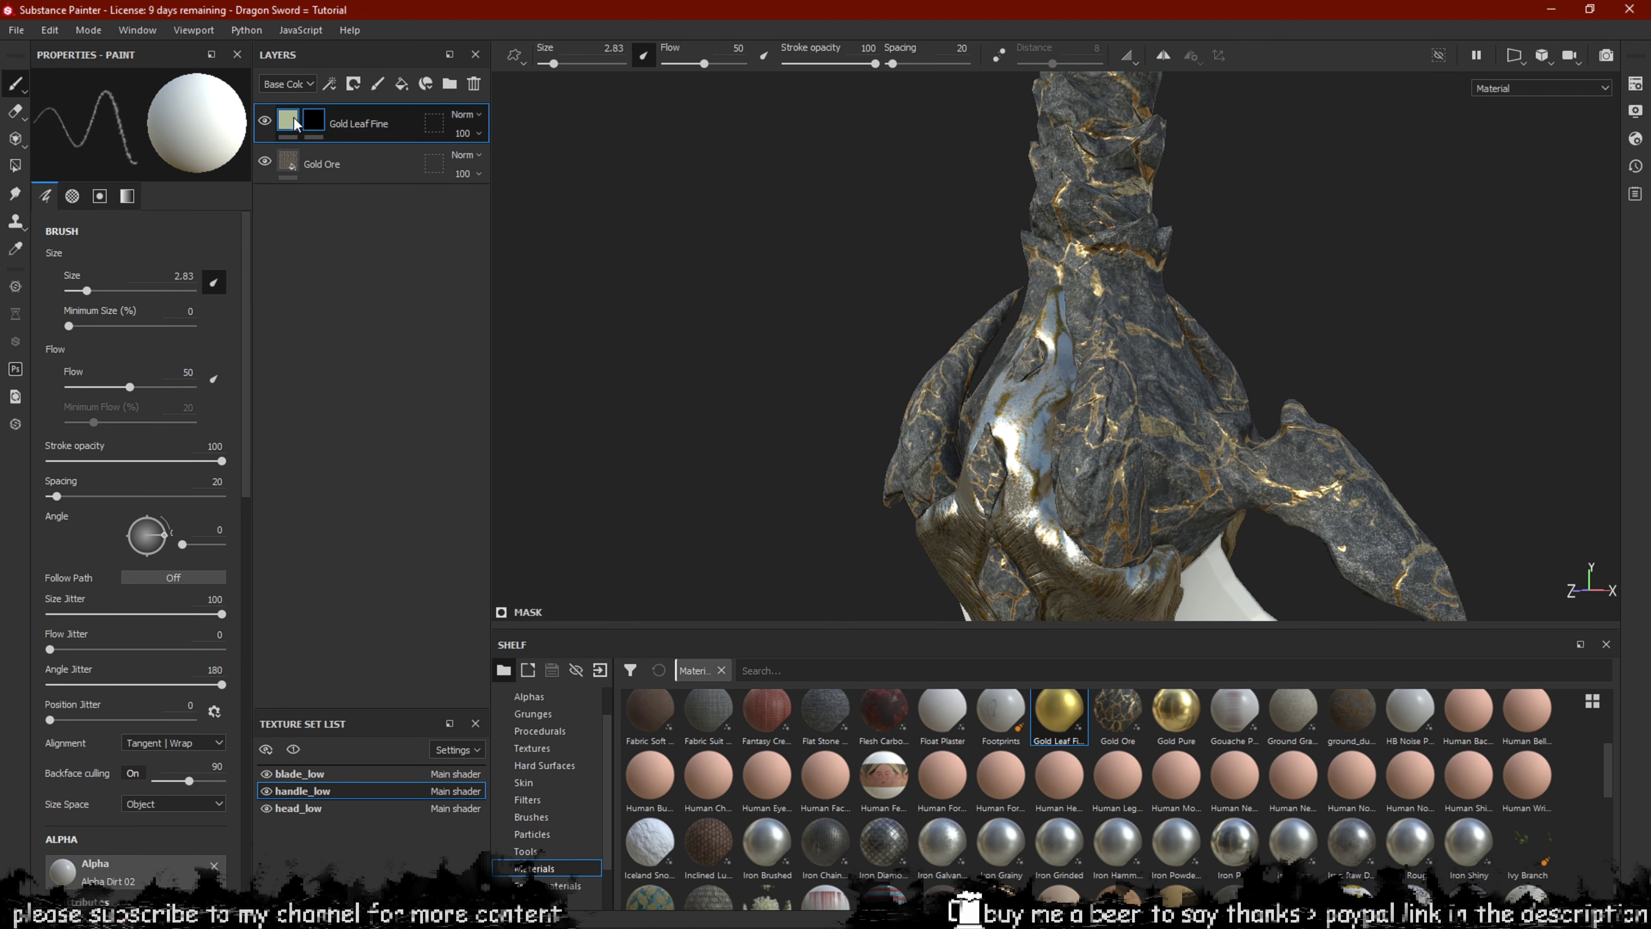
Add a Metal Edge Wear generator to the Gold Leaf Fine mask with Wear Level 0.65 and Wear Contrast 1.
right_click(321, 125)
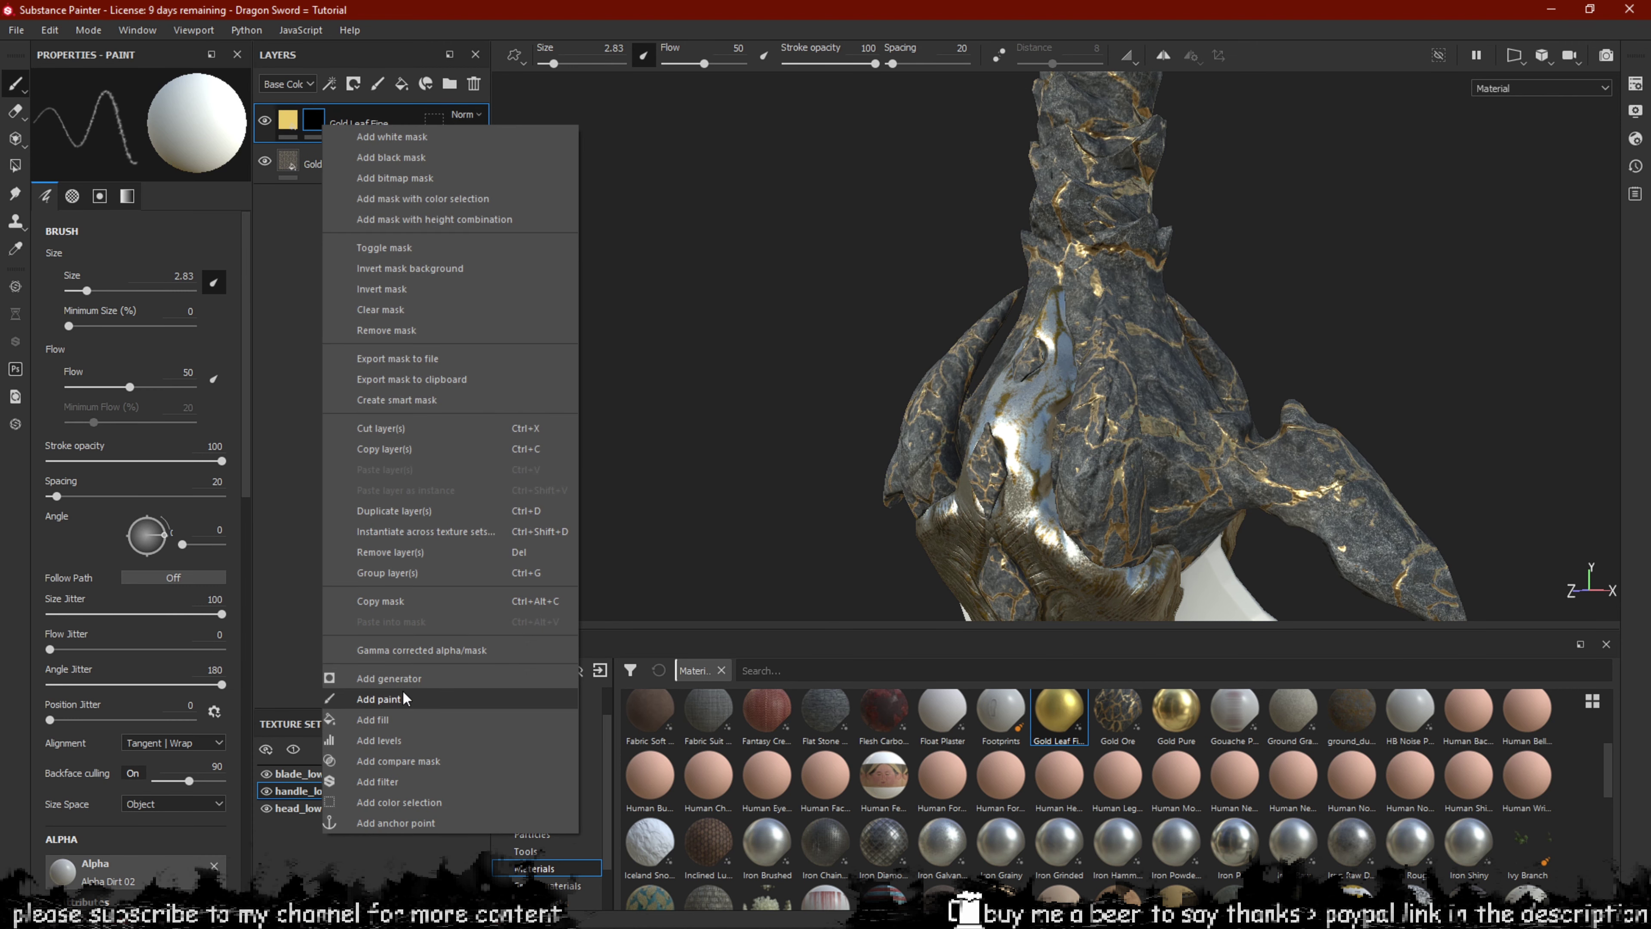
left_click(390, 678)
left_click(114, 133)
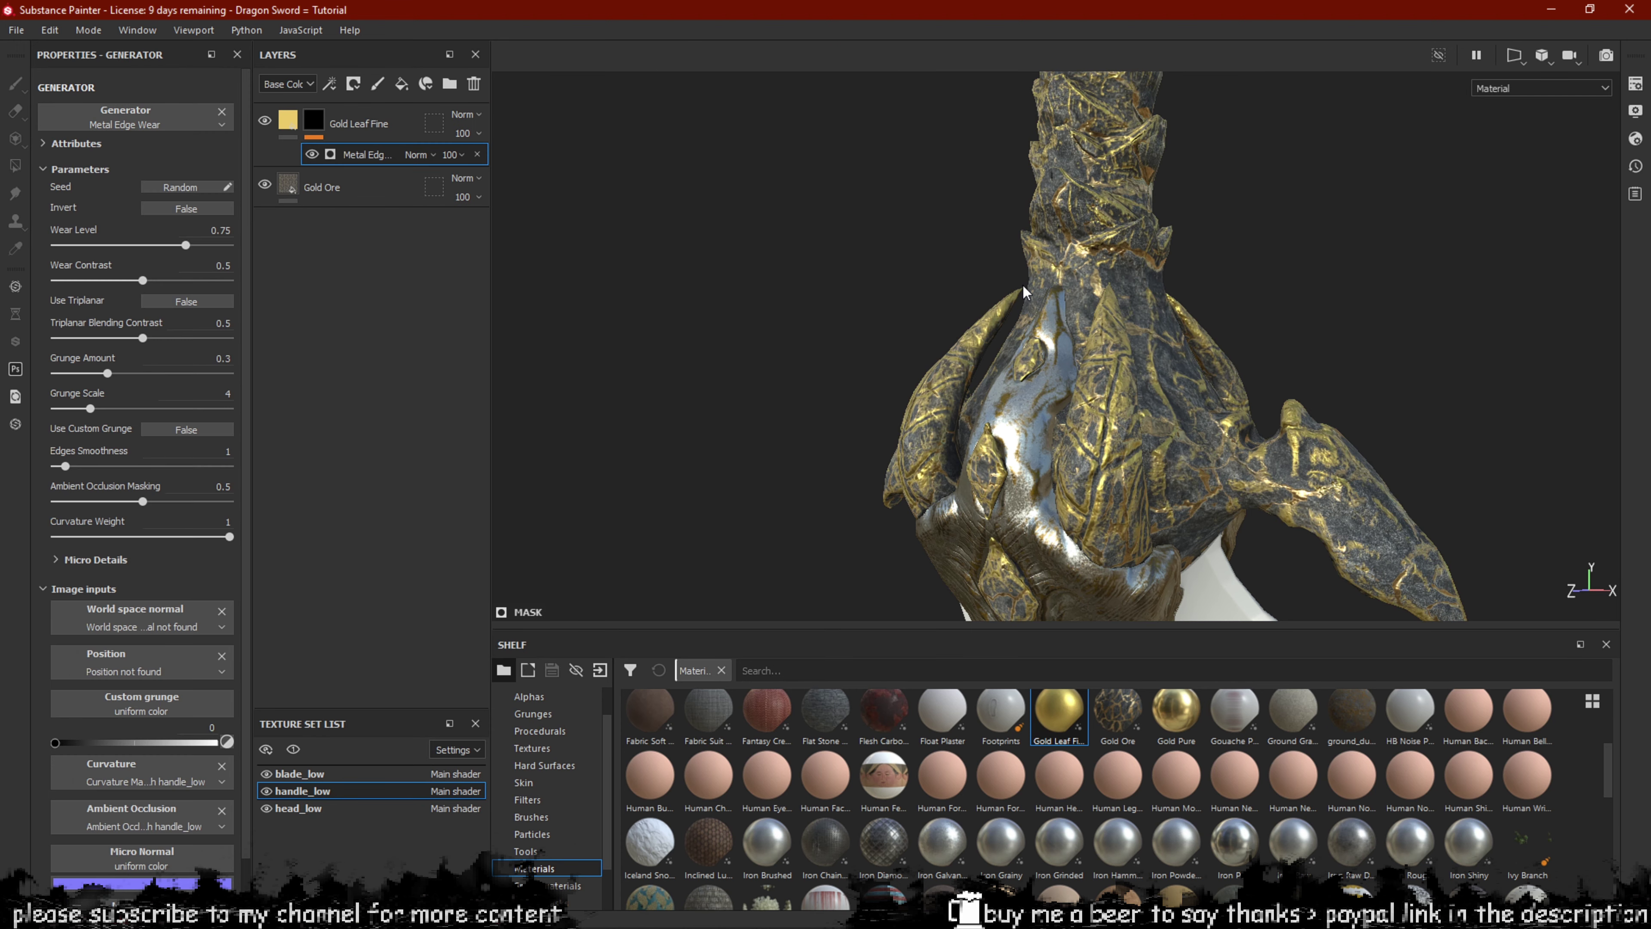
left_click_drag(1058, 330, 1170, 312, "alt")
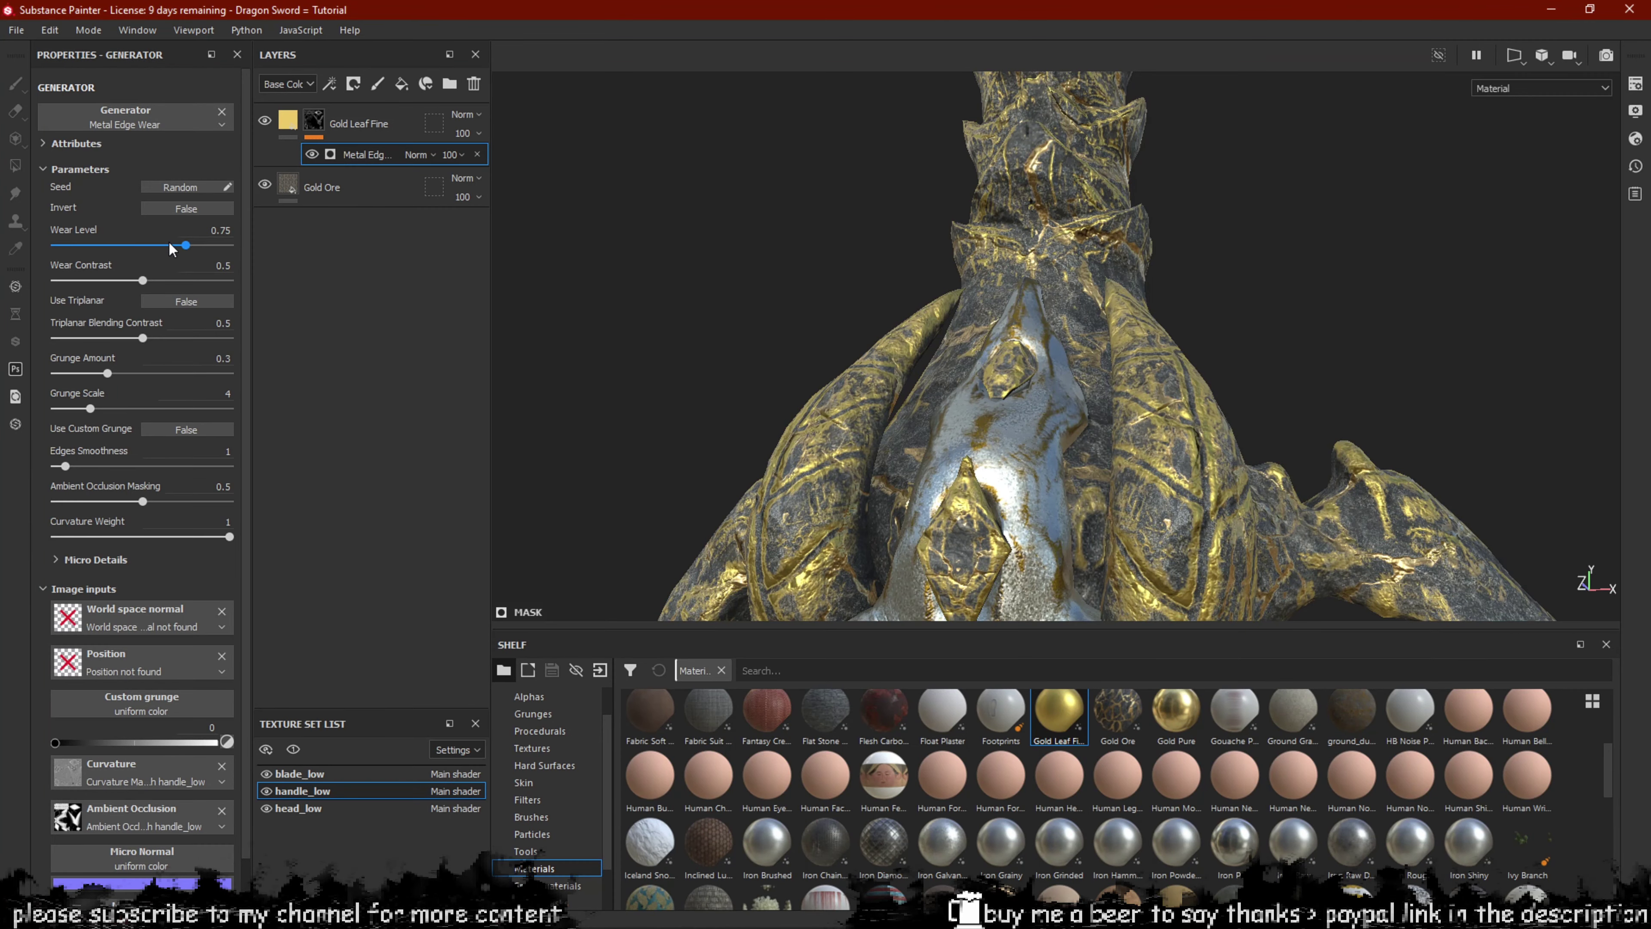
left_click_drag(194, 246, 169, 268)
left_click_drag(865, 312, 1053, 341, "alt")
left_click_drag(890, 330, 908, 359, "alt")
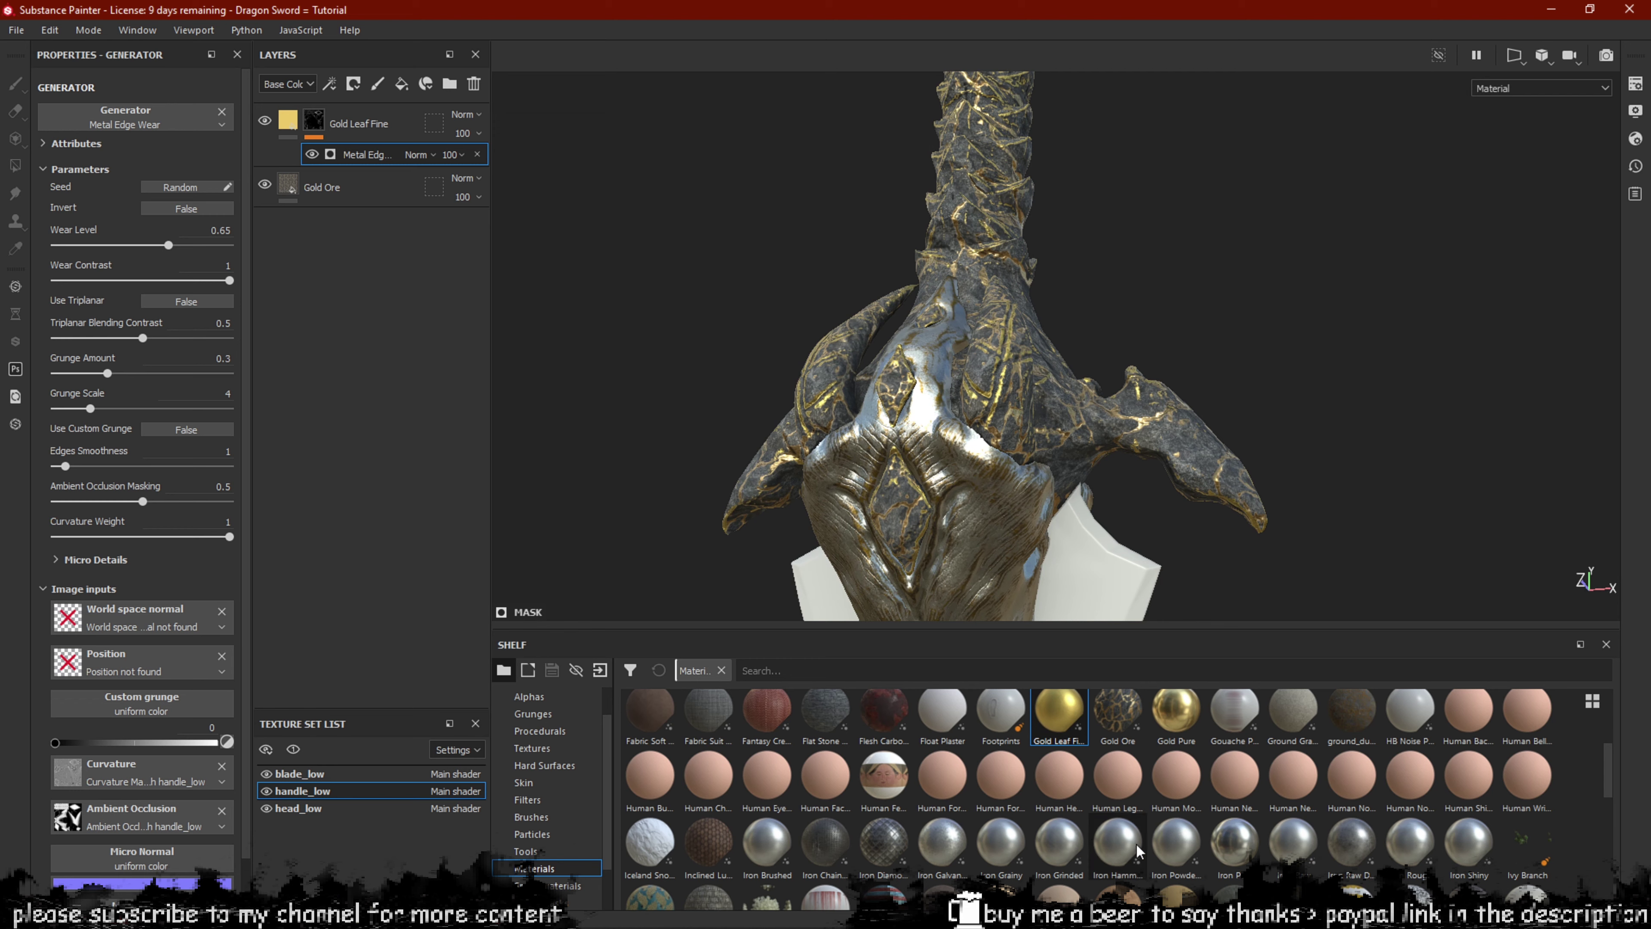
Add an Iron Powder Coated layer above Gold Leaf Fine and hide it with a black mask.
left_click_drag(1175, 842, 410, 111)
left_click_drag(973, 228, 953, 336, "alt")
right_click(268, 128)
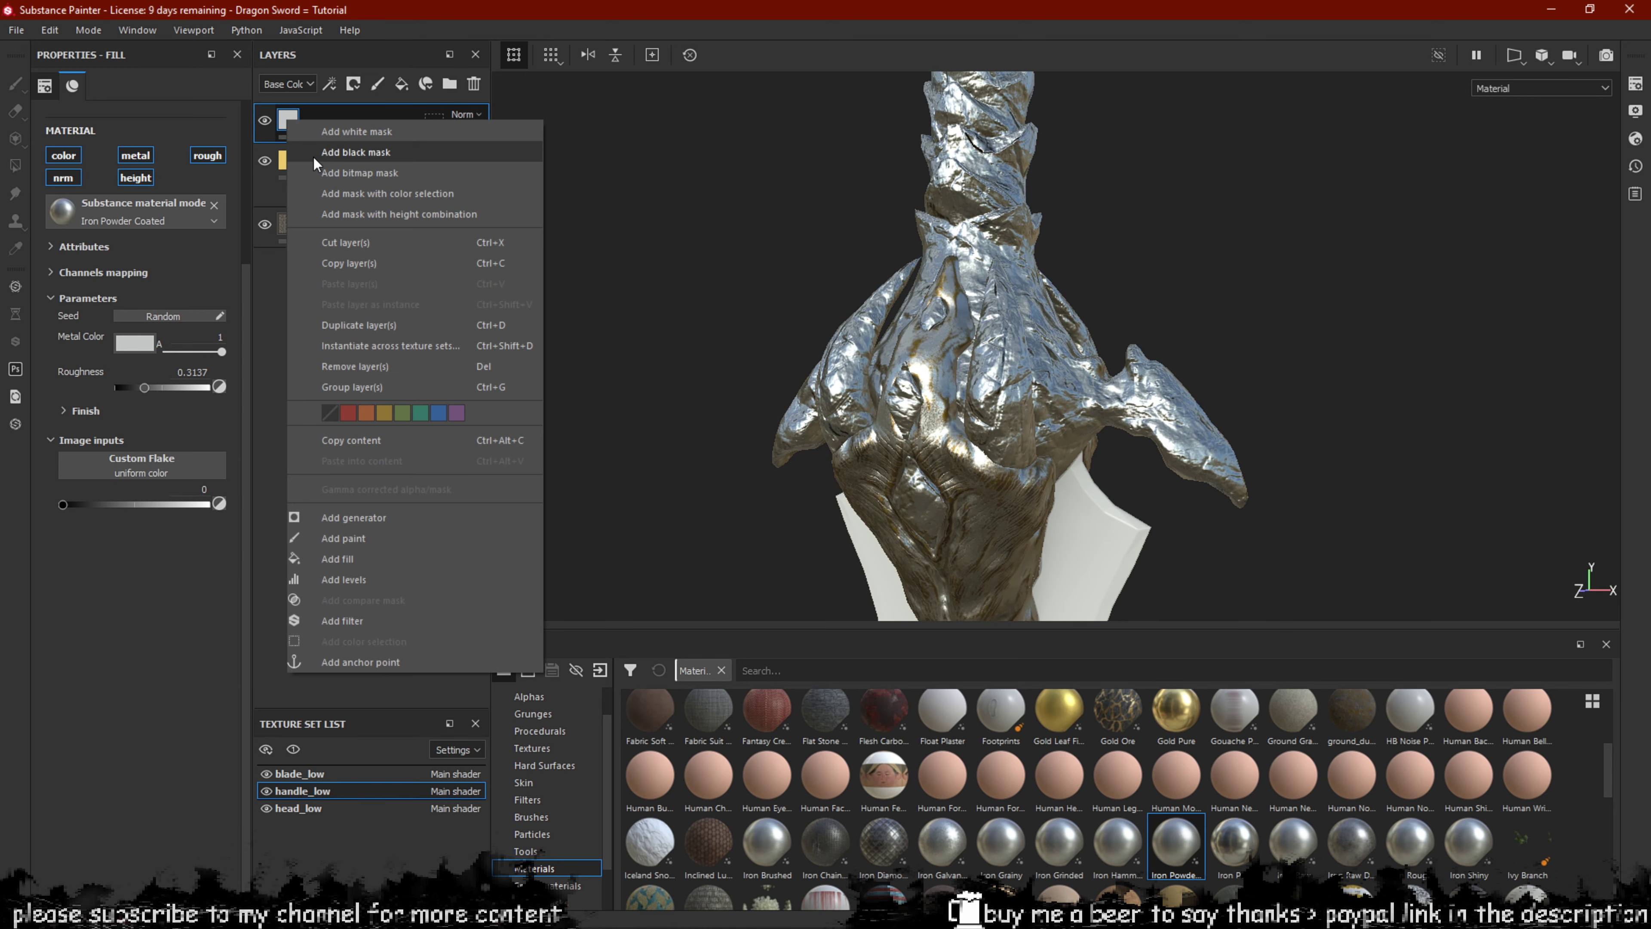
left_click(338, 148)
left_click_drag(975, 382, 943, 369, "alt")
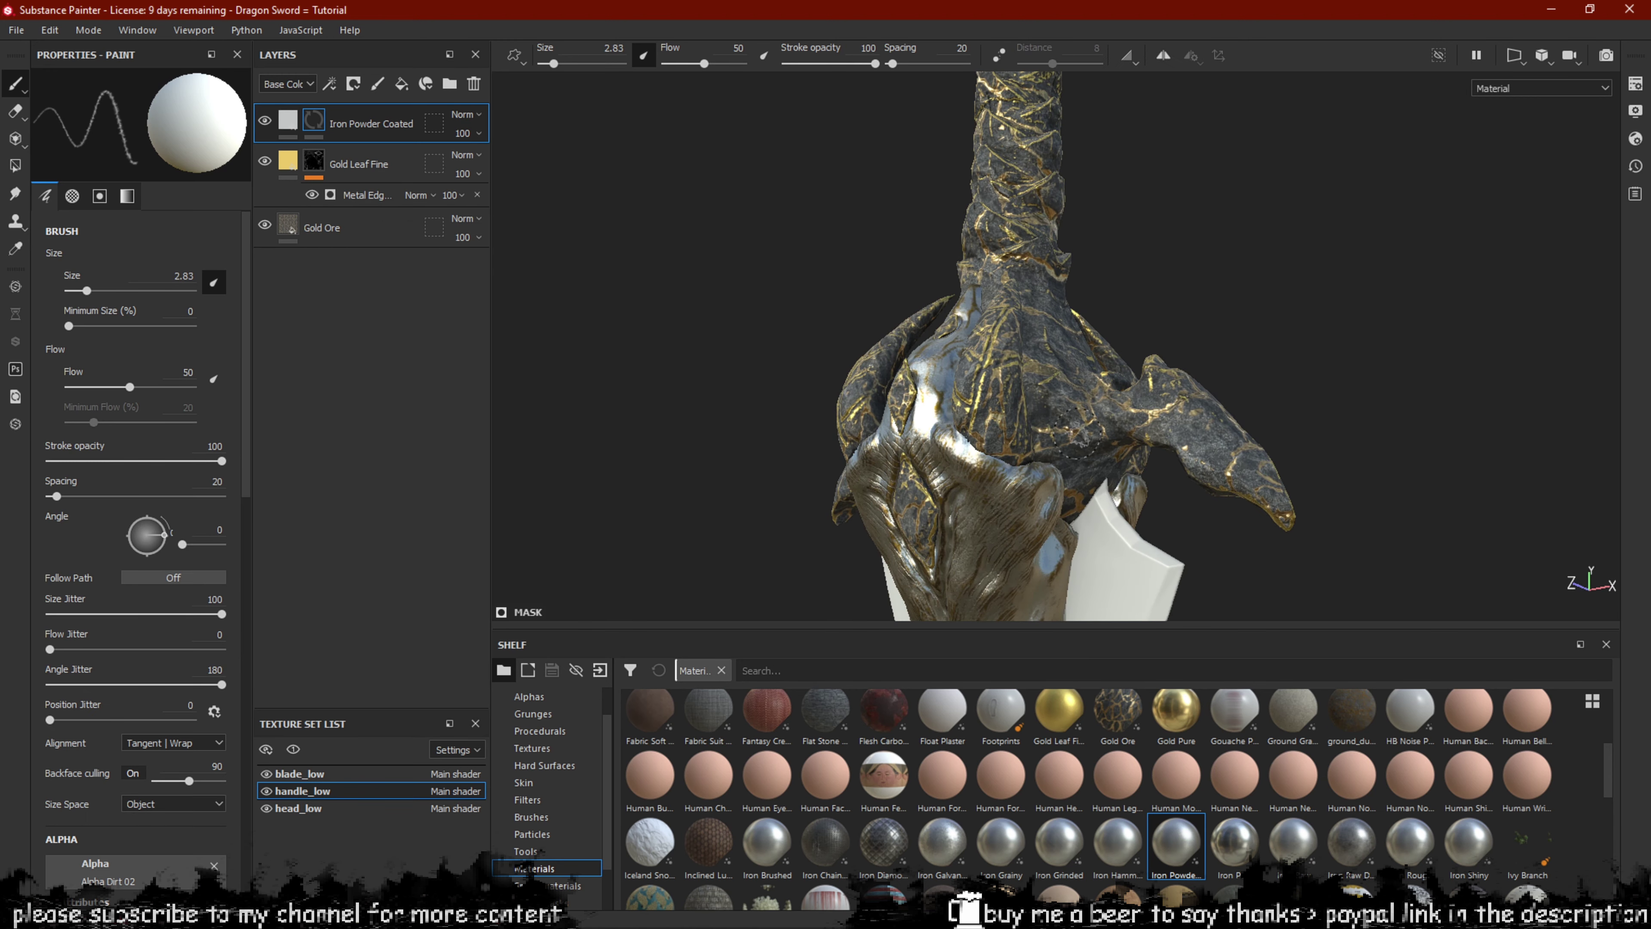
left_click_drag(709, 291, 792, 294, "alt")
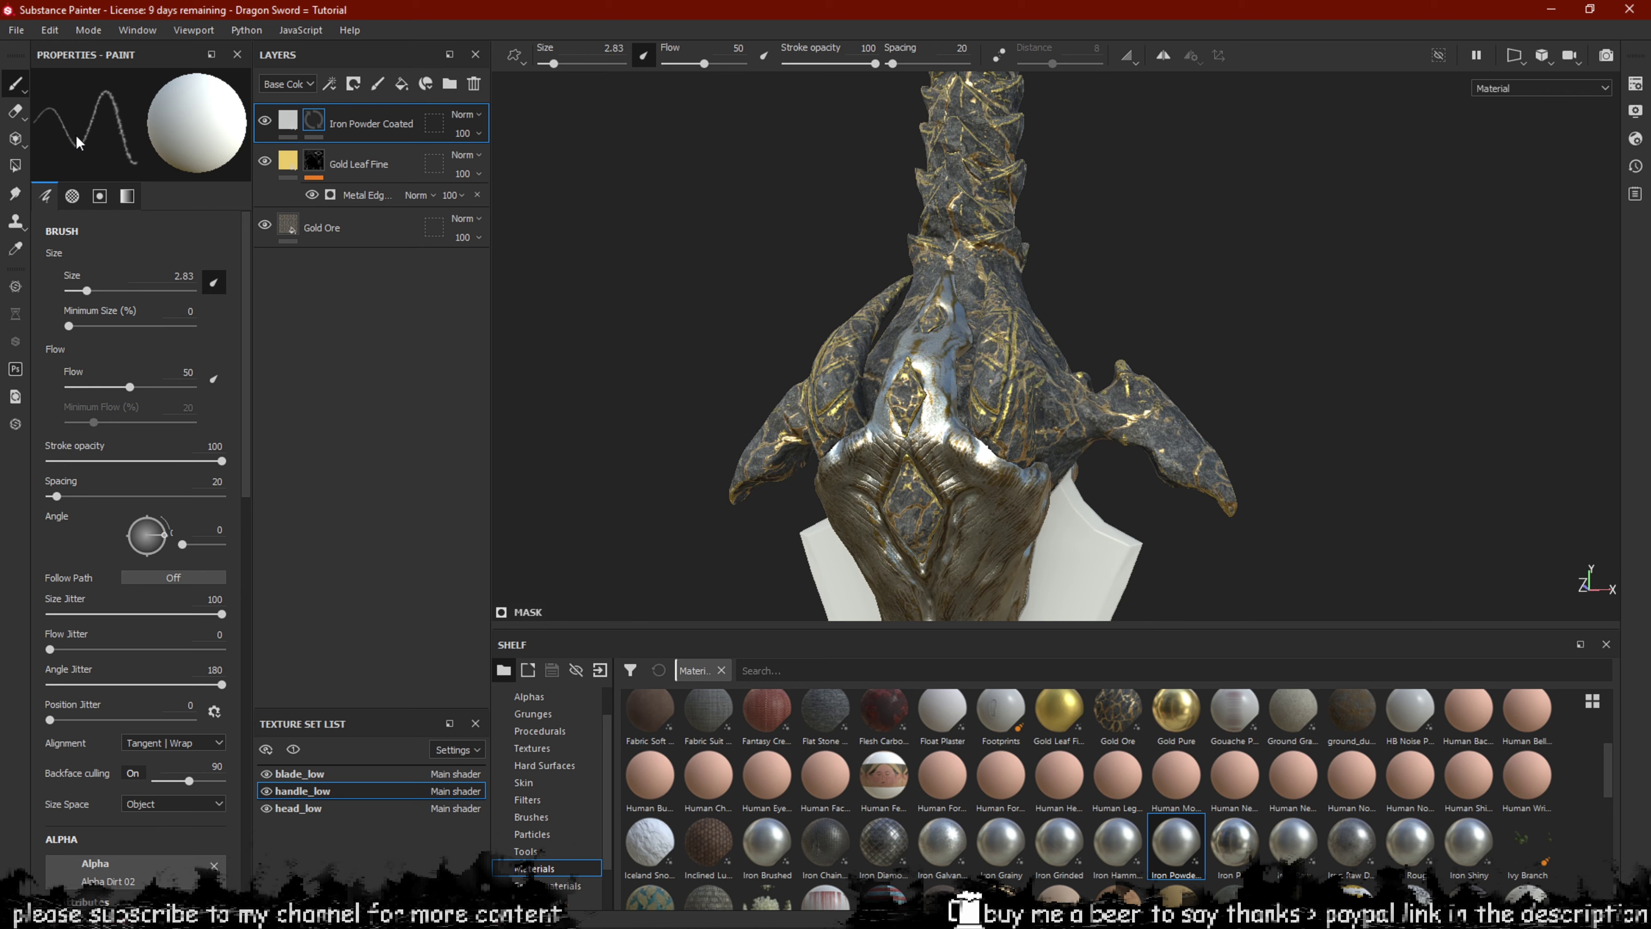
Reveal Iron Powder Coated on the V-shaped UV island by filling that island in the mask with Polygon Fill in the 2D view.
left_click(14, 167)
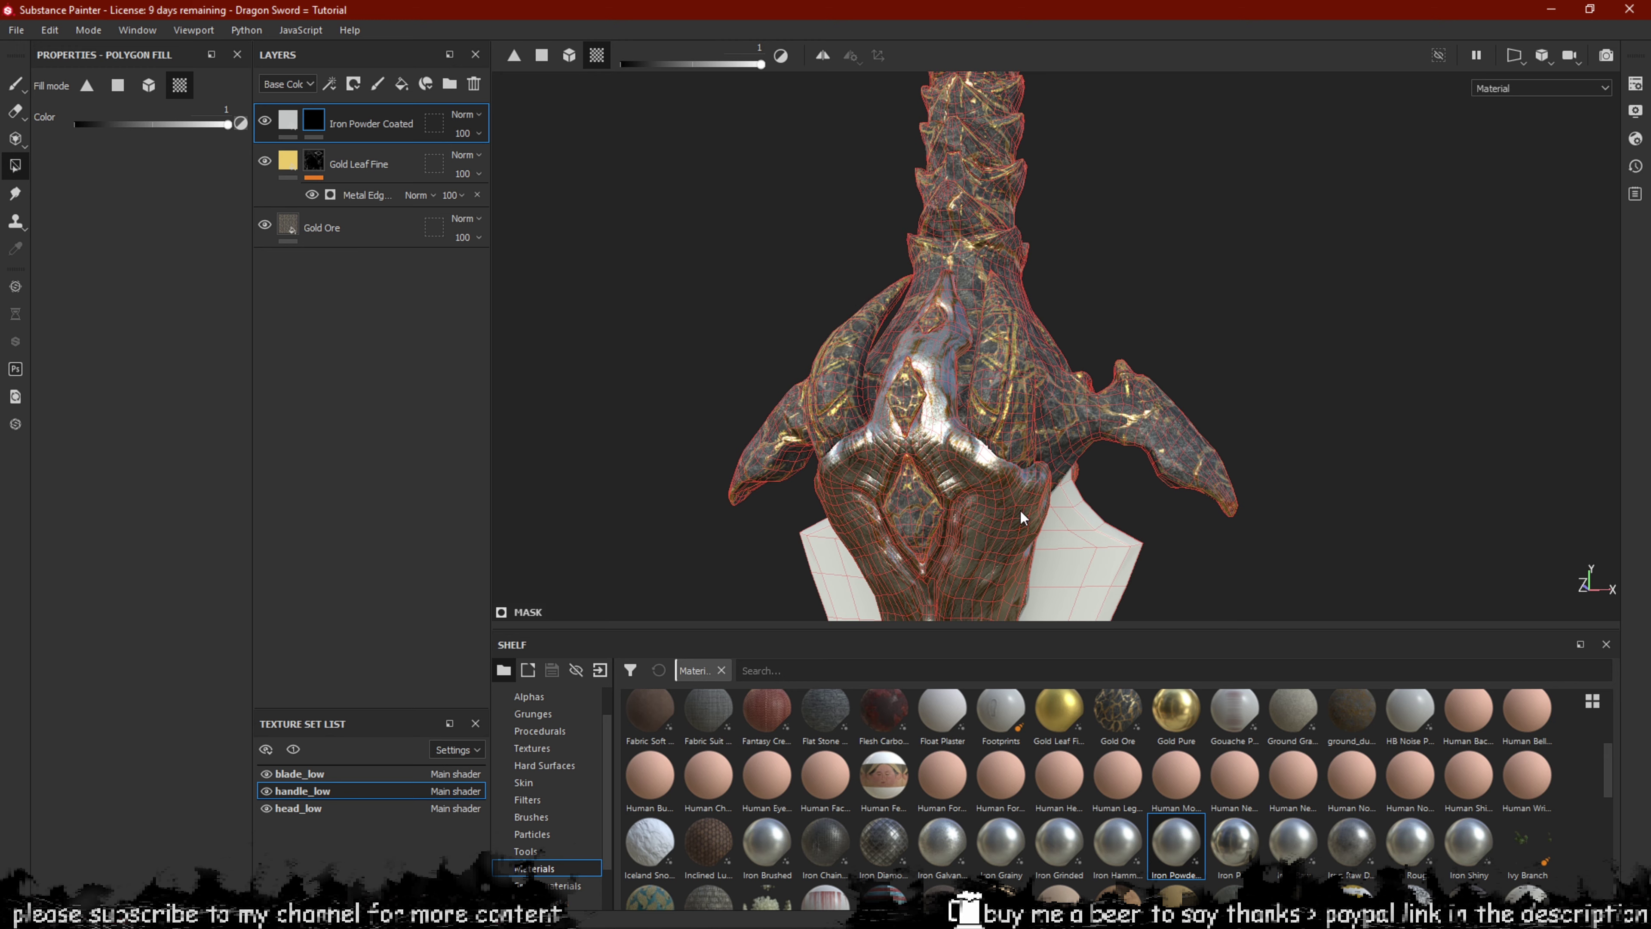
key("F2")
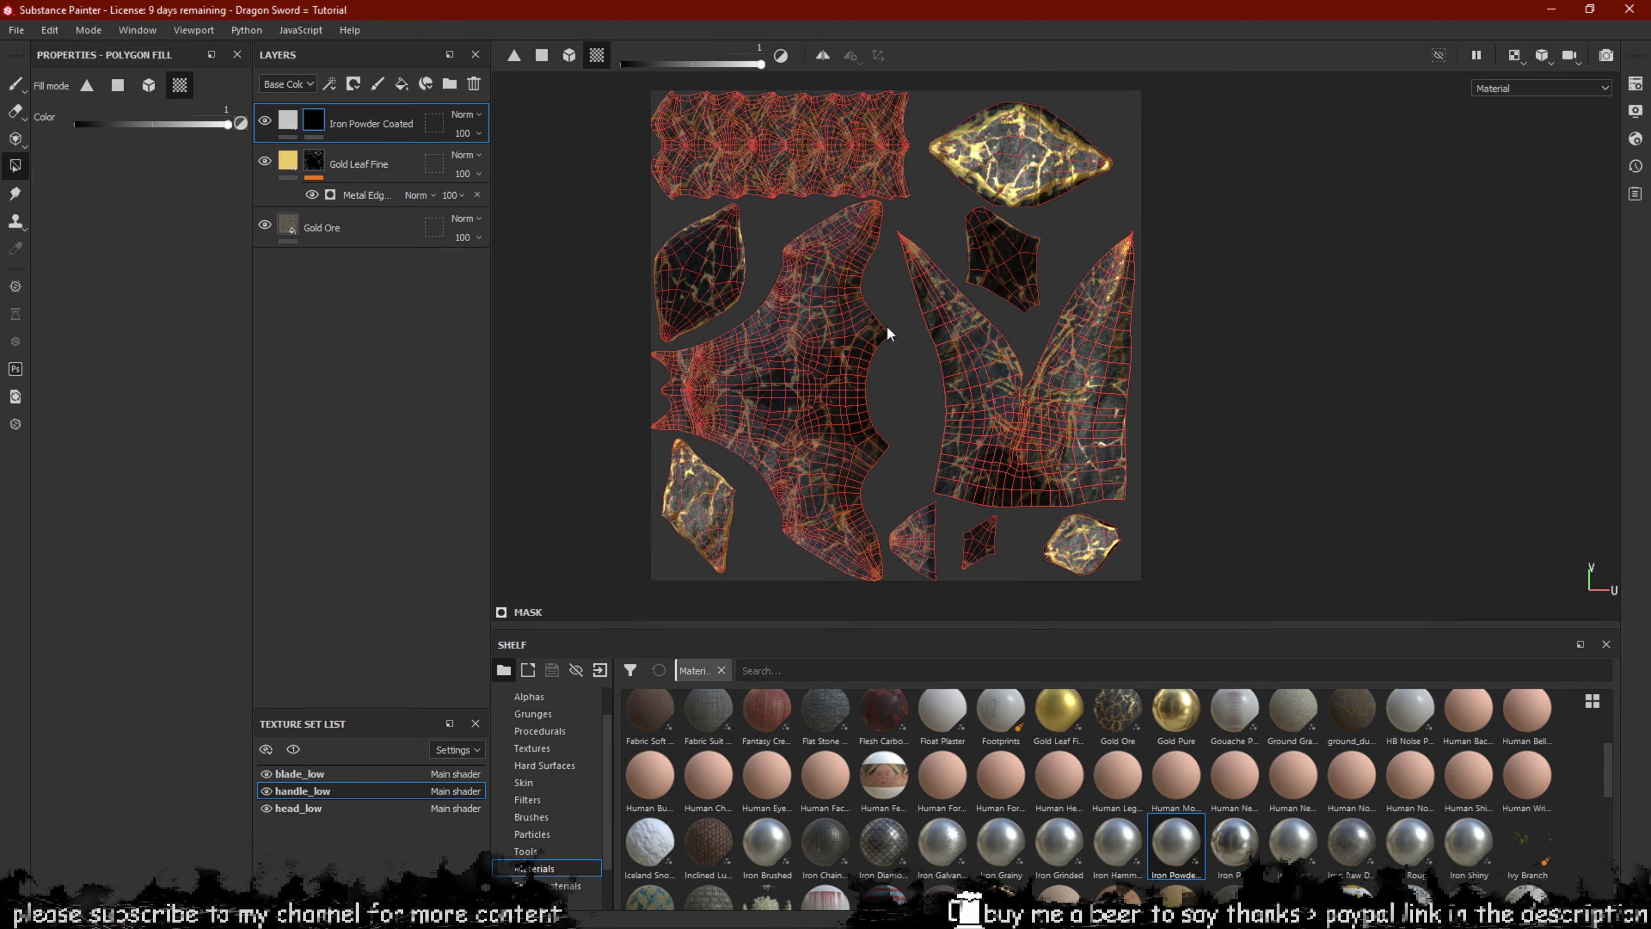
left_click(1047, 454)
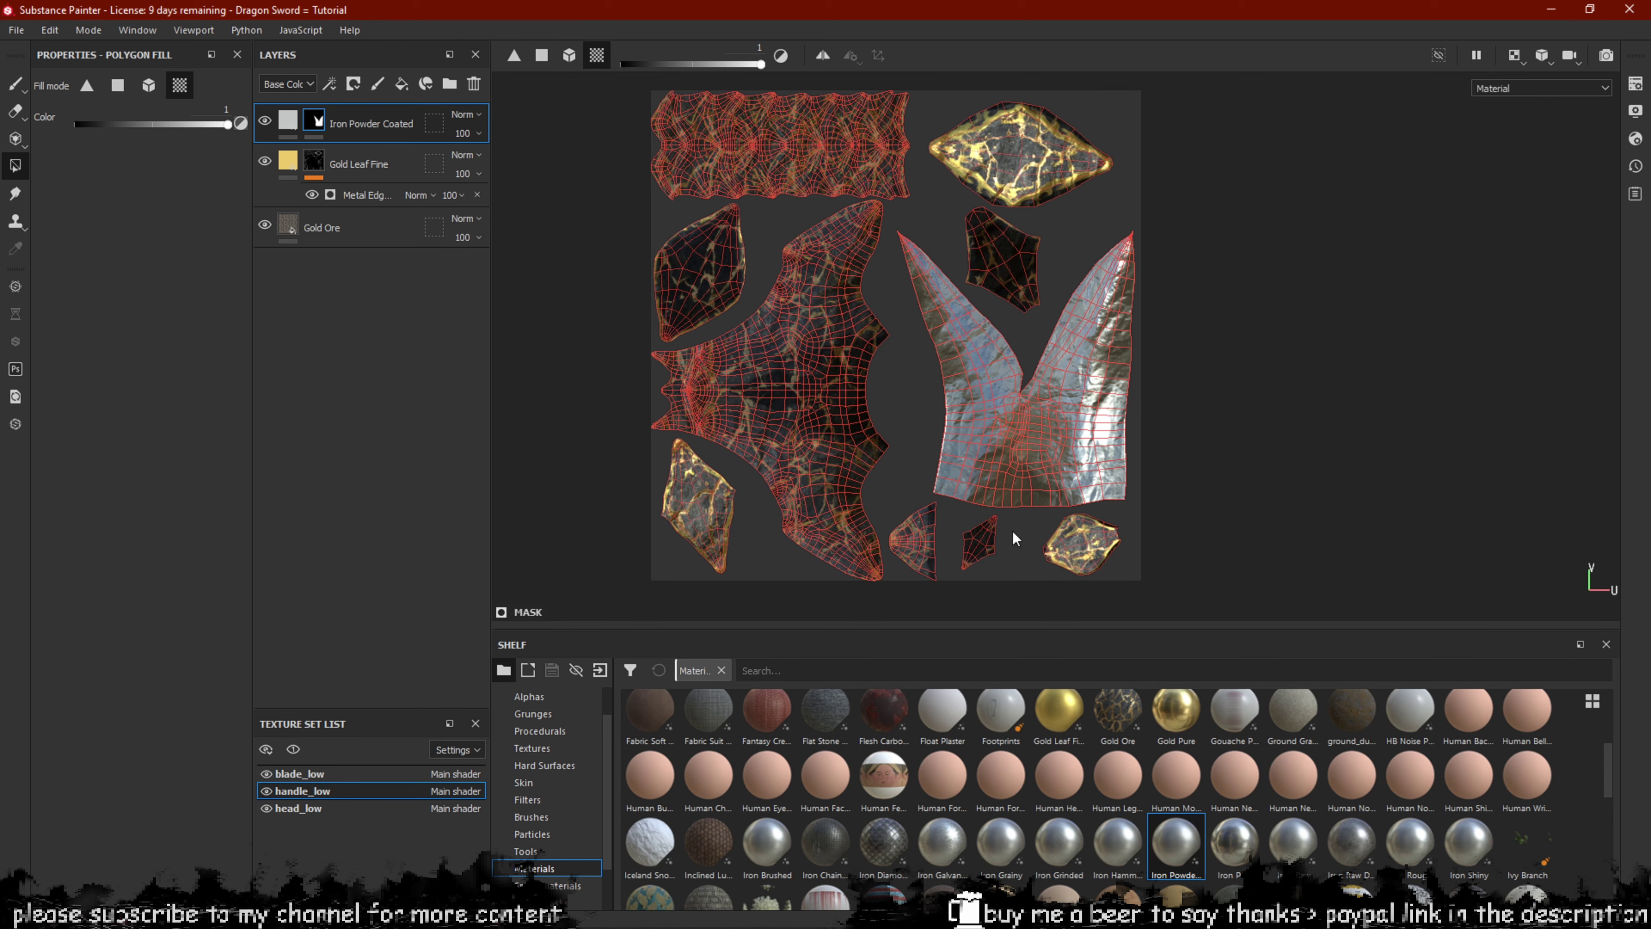
Inspect the iron coating on the handle's horns in the 3D view with the Paint tool active.
key("F2")
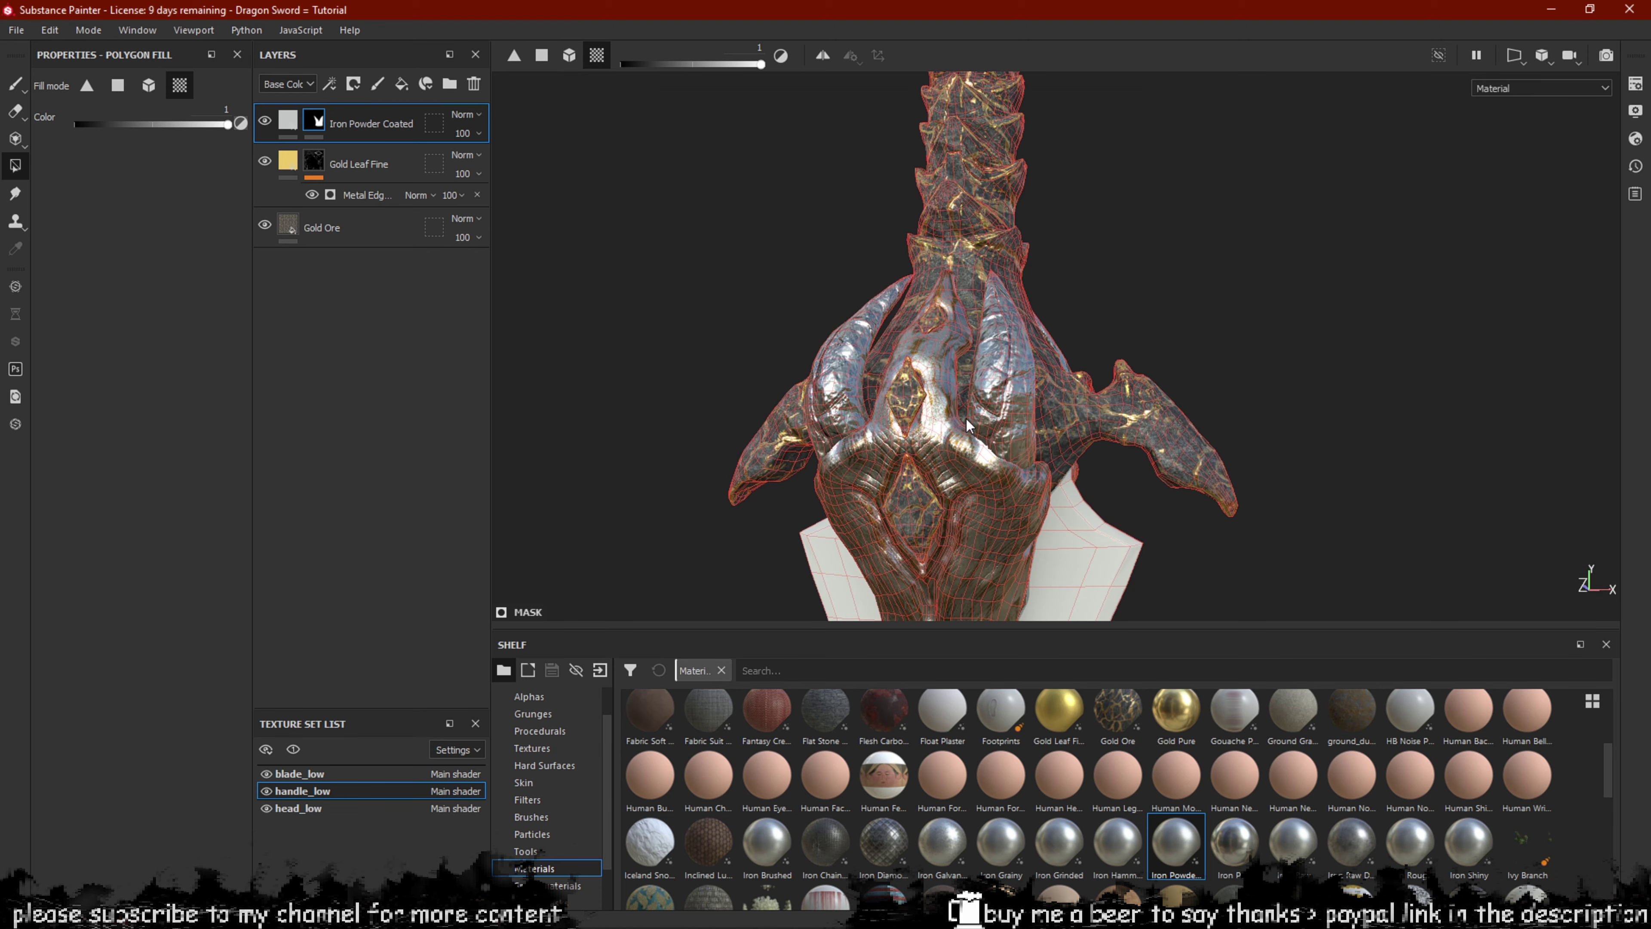
key("F1")
key("F2")
left_click(16, 84)
mouse_move(1178, 465)
left_mouse_down("alt")
mouse_move(1121, 336)
mouse_move(841, 437)
mouse_move(1093, 459)
left_mouse_up("alt")
scroll(1093, 460, "up", 4)
left_click_drag(887, 433, 964, 367, "alt")
left_click_drag(930, 506, 1036, 293, "alt")
mouse_move(931, 478)
left_mouse_down("alt")
mouse_move(964, 286)
mouse_move(942, 397)
left_mouse_up("alt")
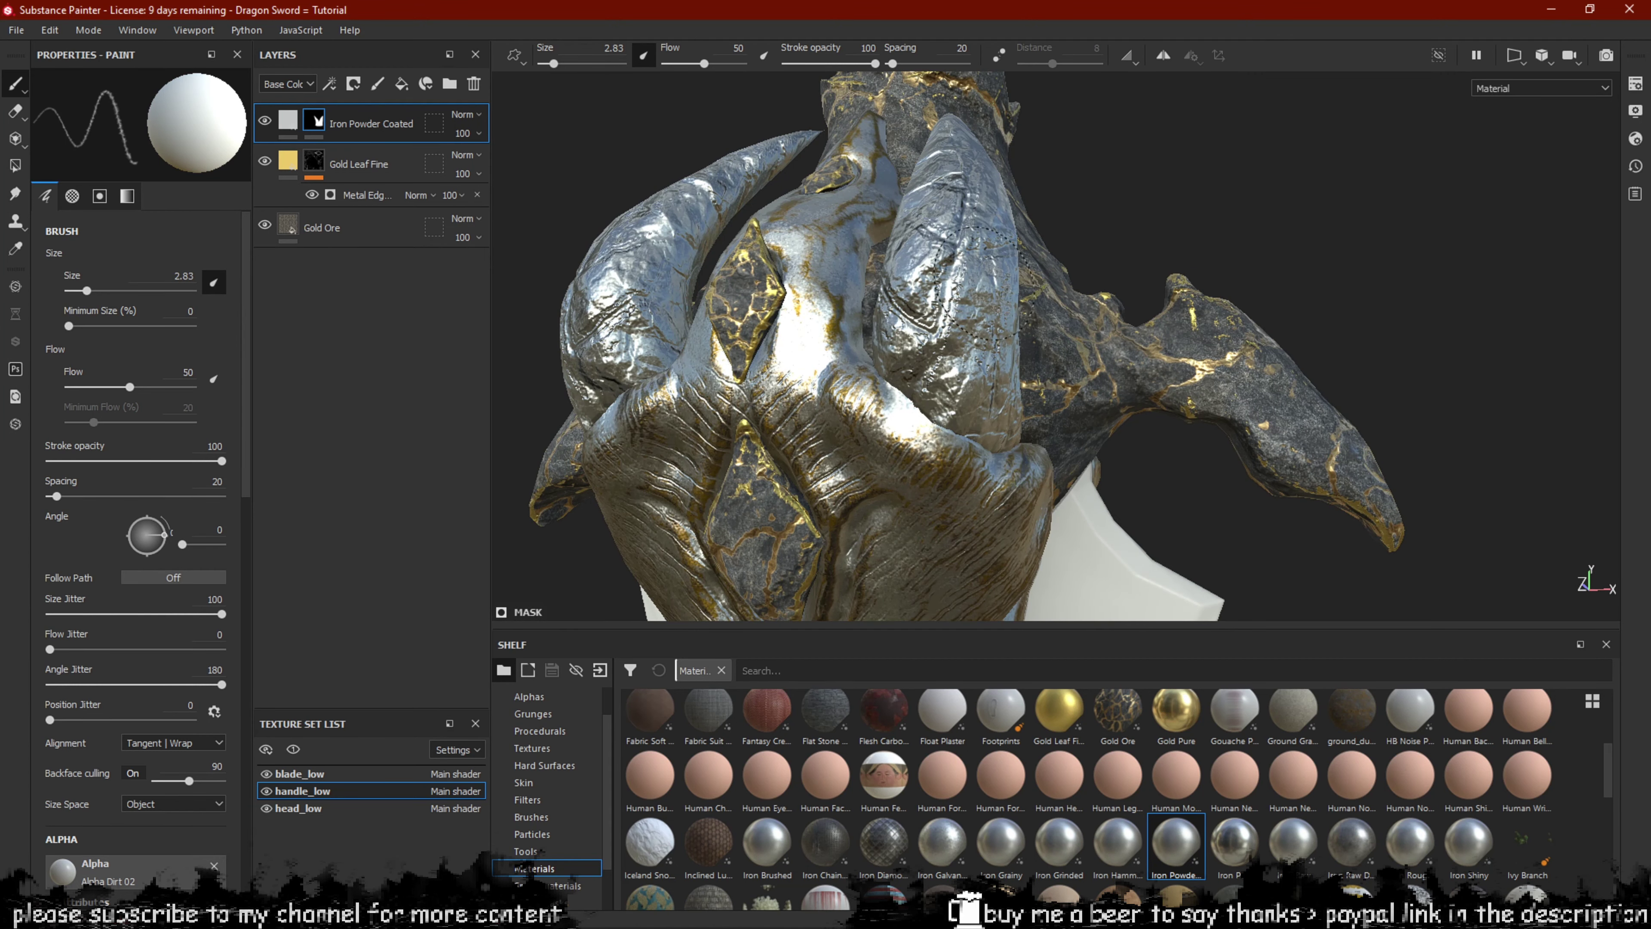
mouse_move(984, 281)
left_mouse_down("alt")
mouse_move(924, 586)
mouse_move(1014, 595)
left_mouse_up("alt")
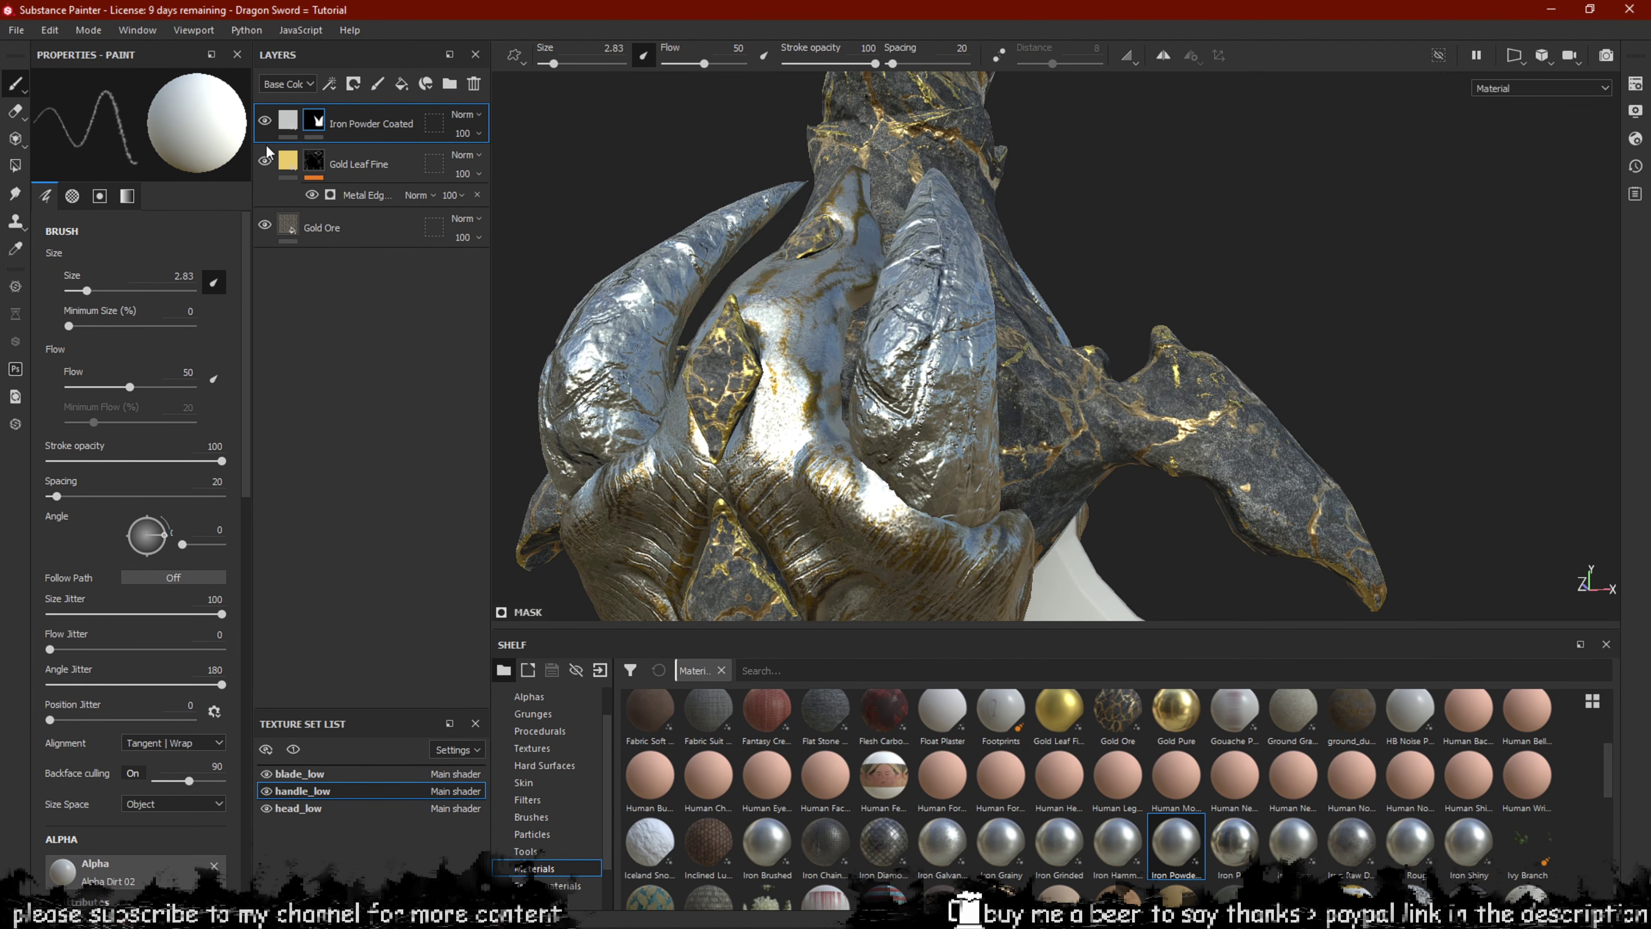
Toggle the visibility of Gold Ore and Gold Leaf Fine to check how they affect the relief on the horns.
left_click(263, 214)
left_click(265, 215)
left_click(265, 215)
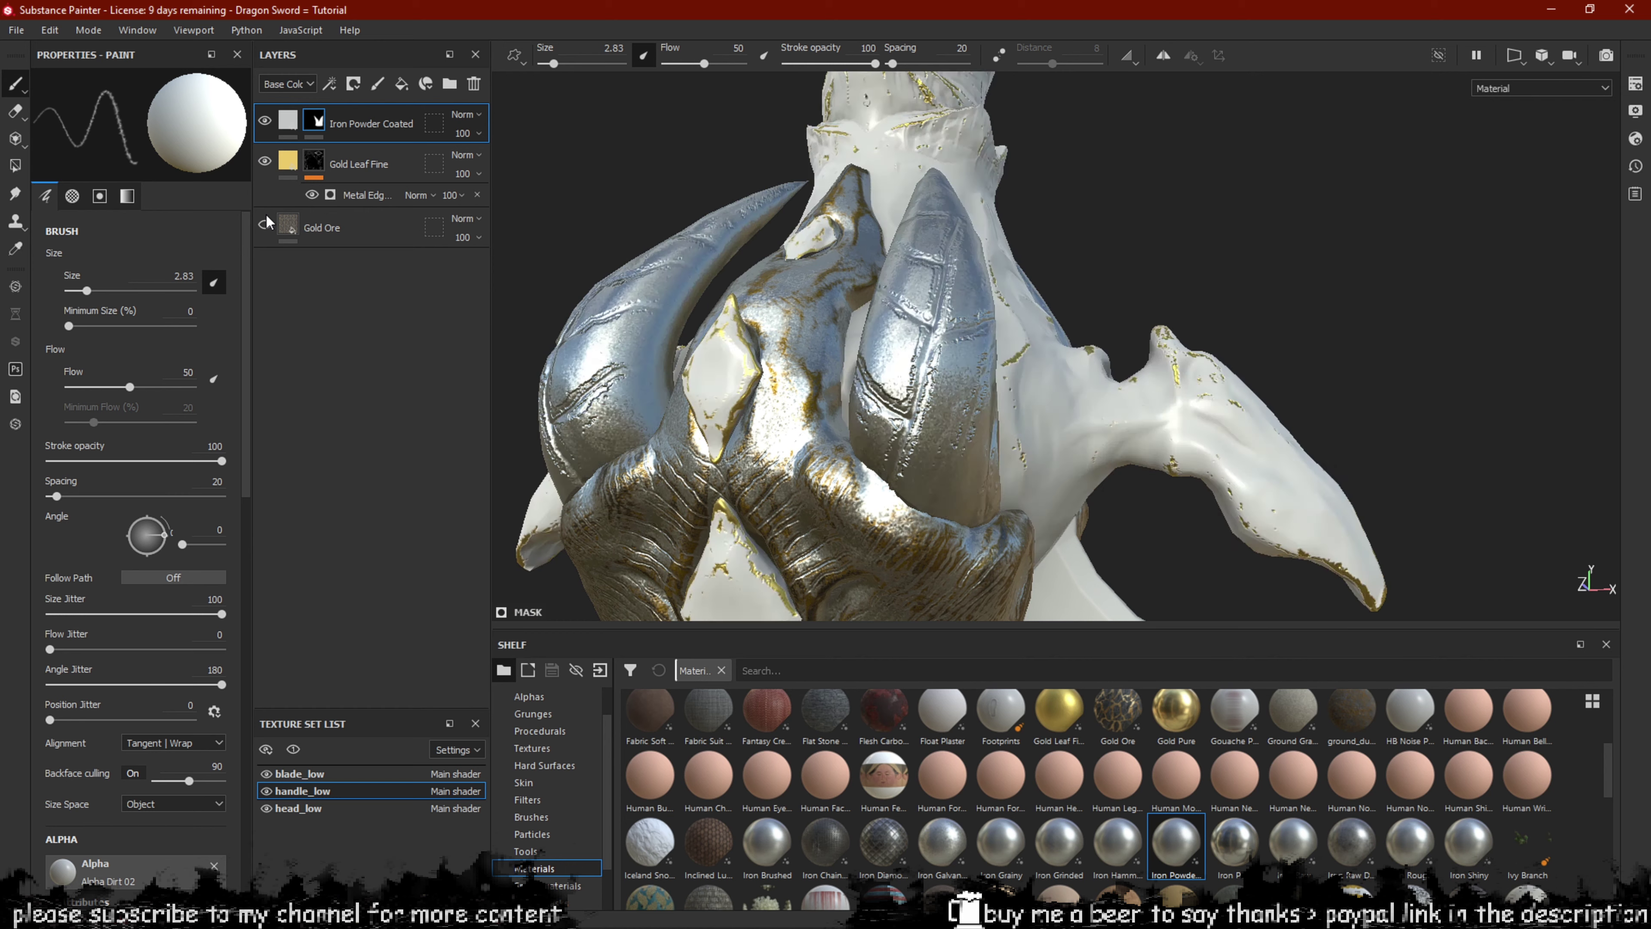
left_click(266, 215)
left_click(266, 214)
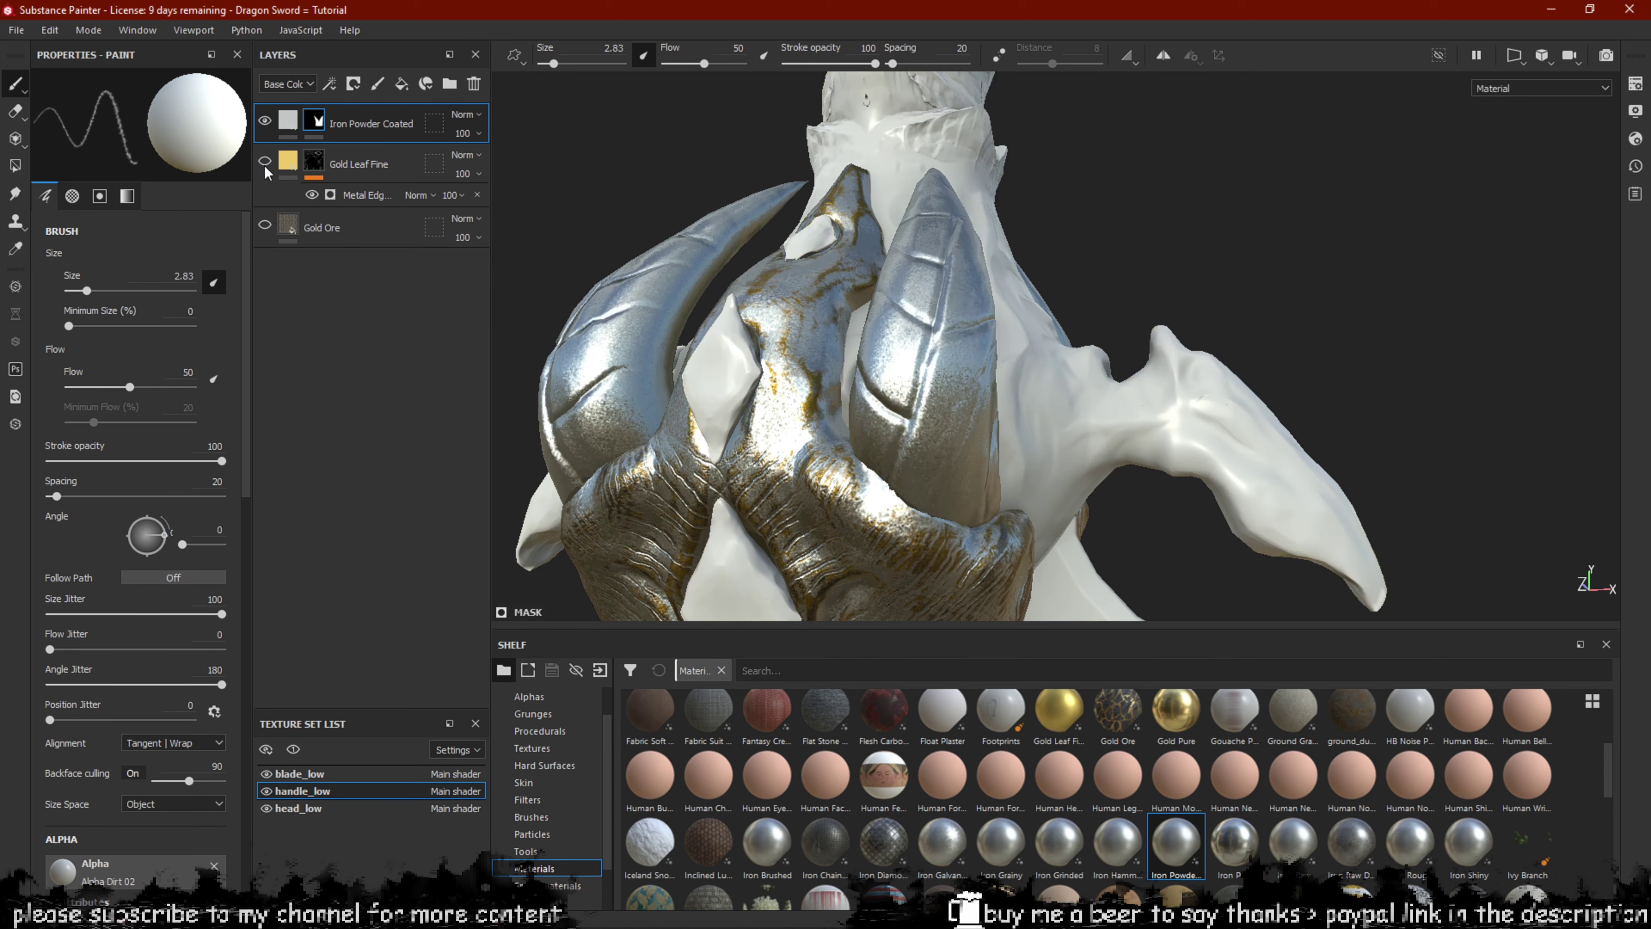
left_click(265, 226)
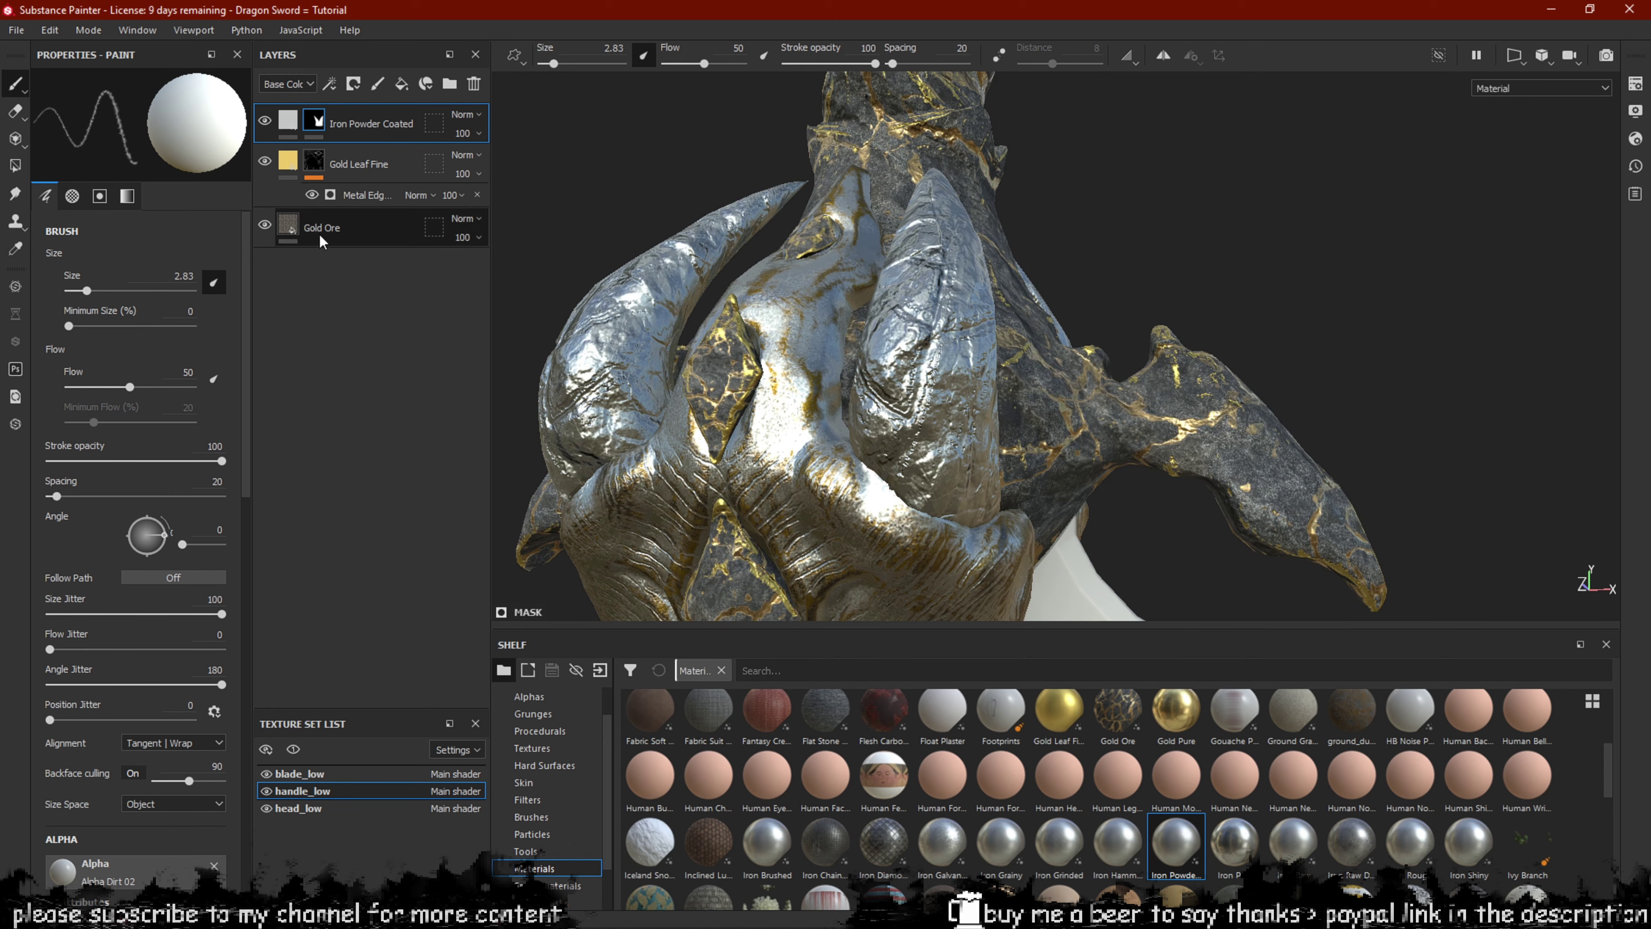
Set the Height channel blend mode of the Iron Powder Coated layer to Replace.
left_click(286, 125)
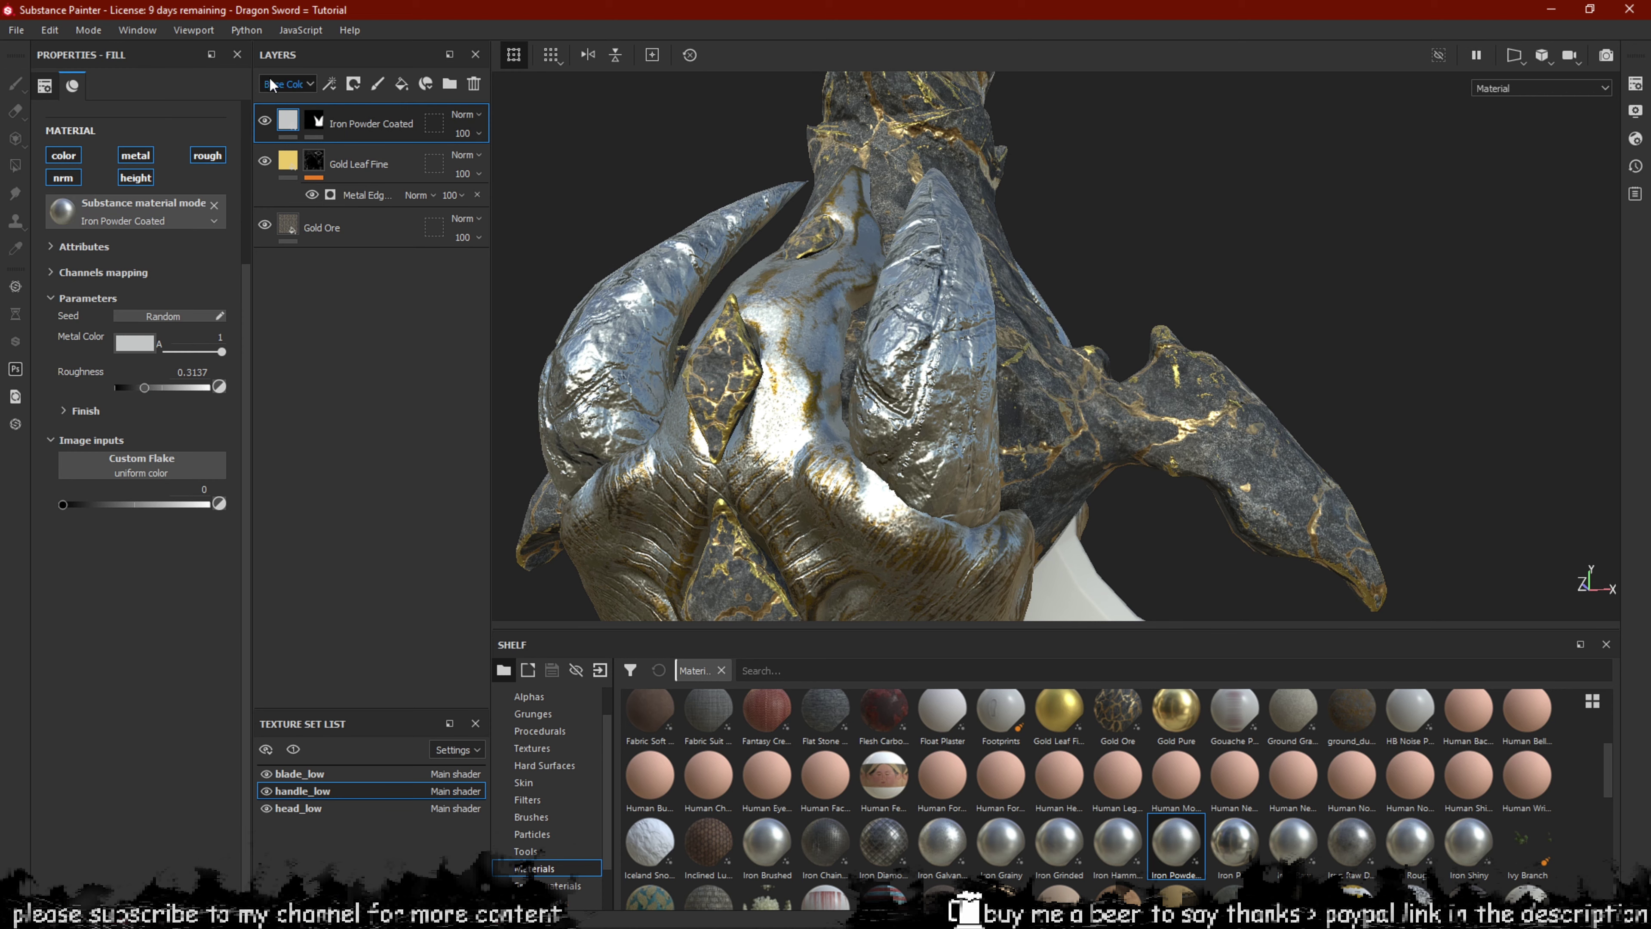
left_click(284, 84)
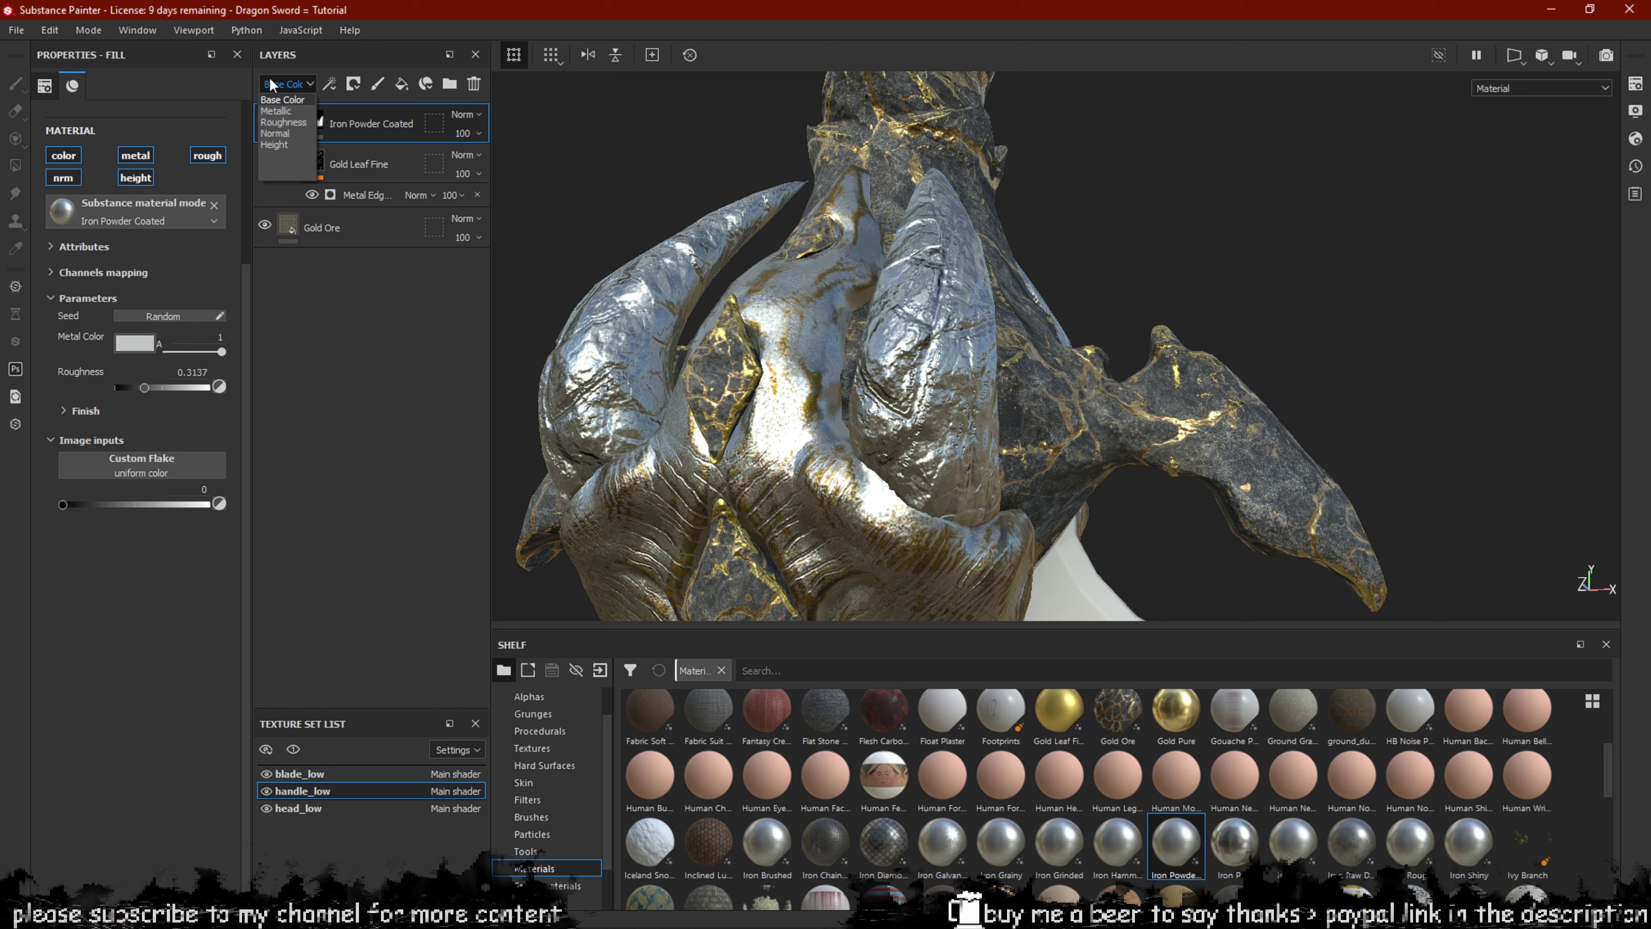
left_click(269, 145)
left_click(465, 114)
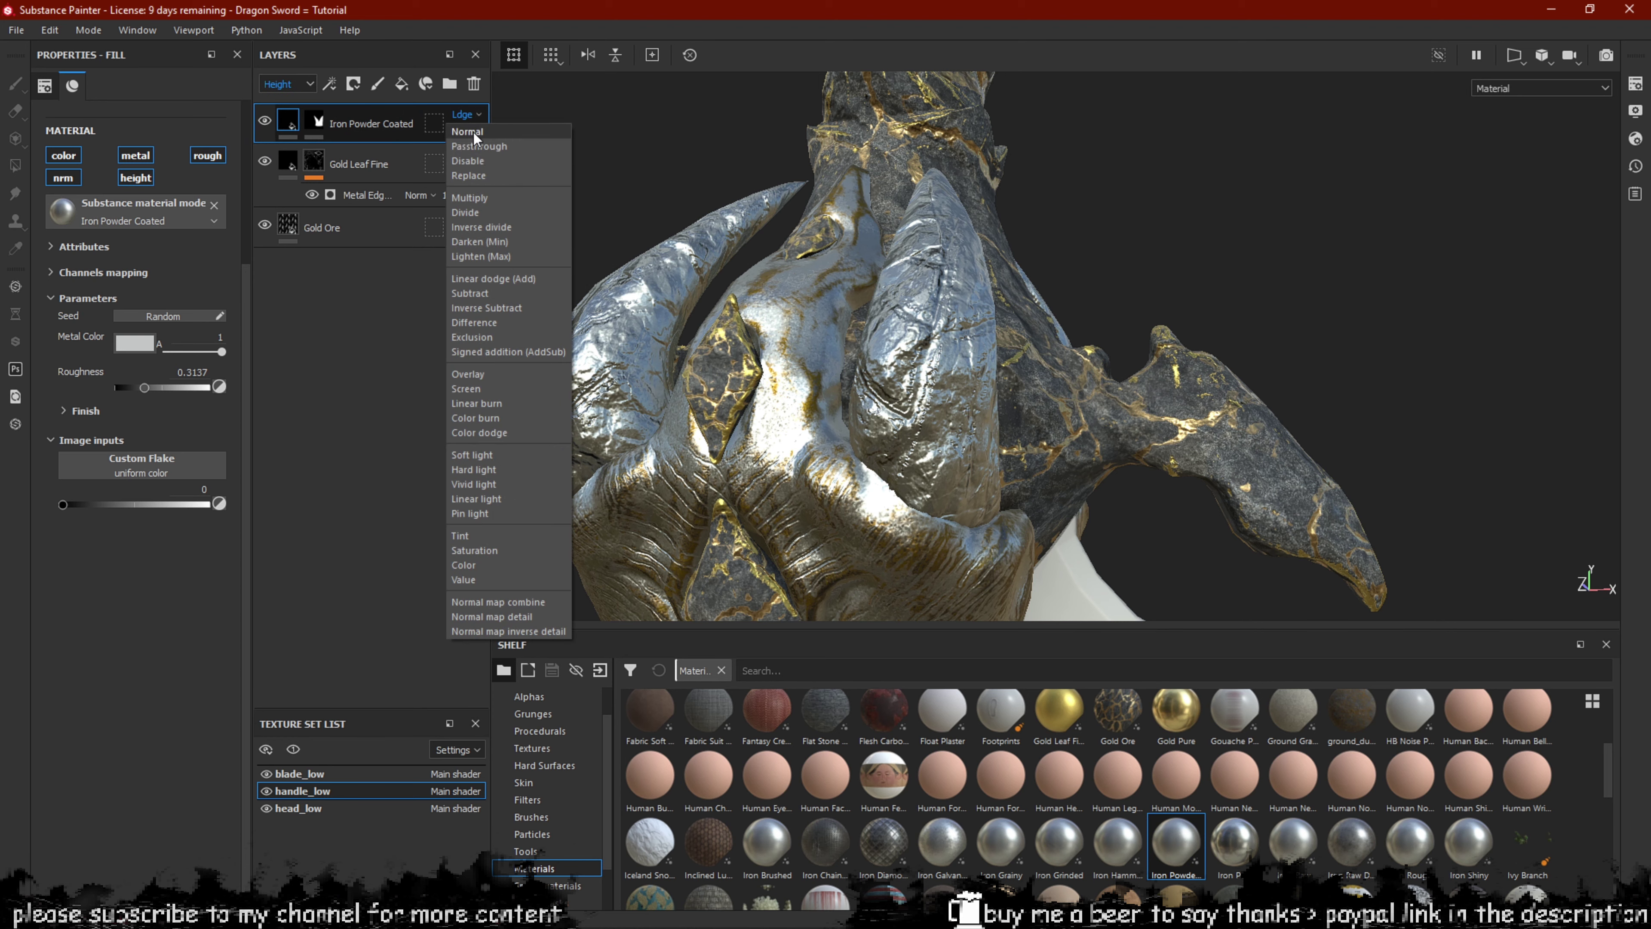
left_click(477, 174)
left_click_drag(987, 371, 737, 365, "alt")
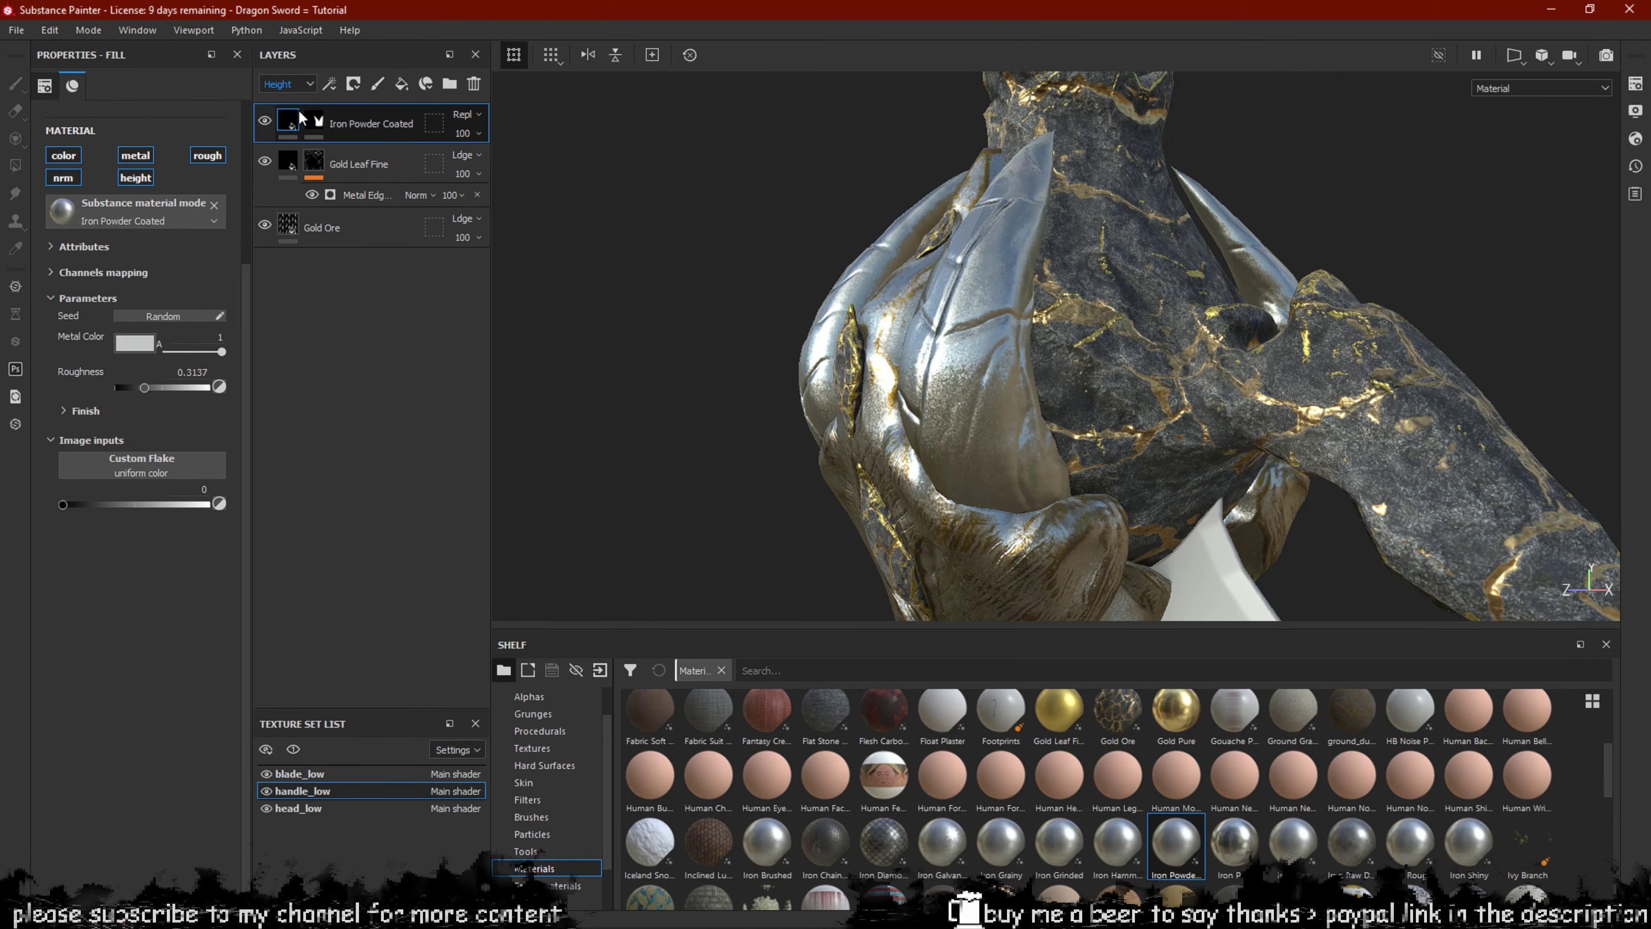
left_click_drag(1111, 311, 1066, 325, "alt")
scroll(1099, 302, "down", 3)
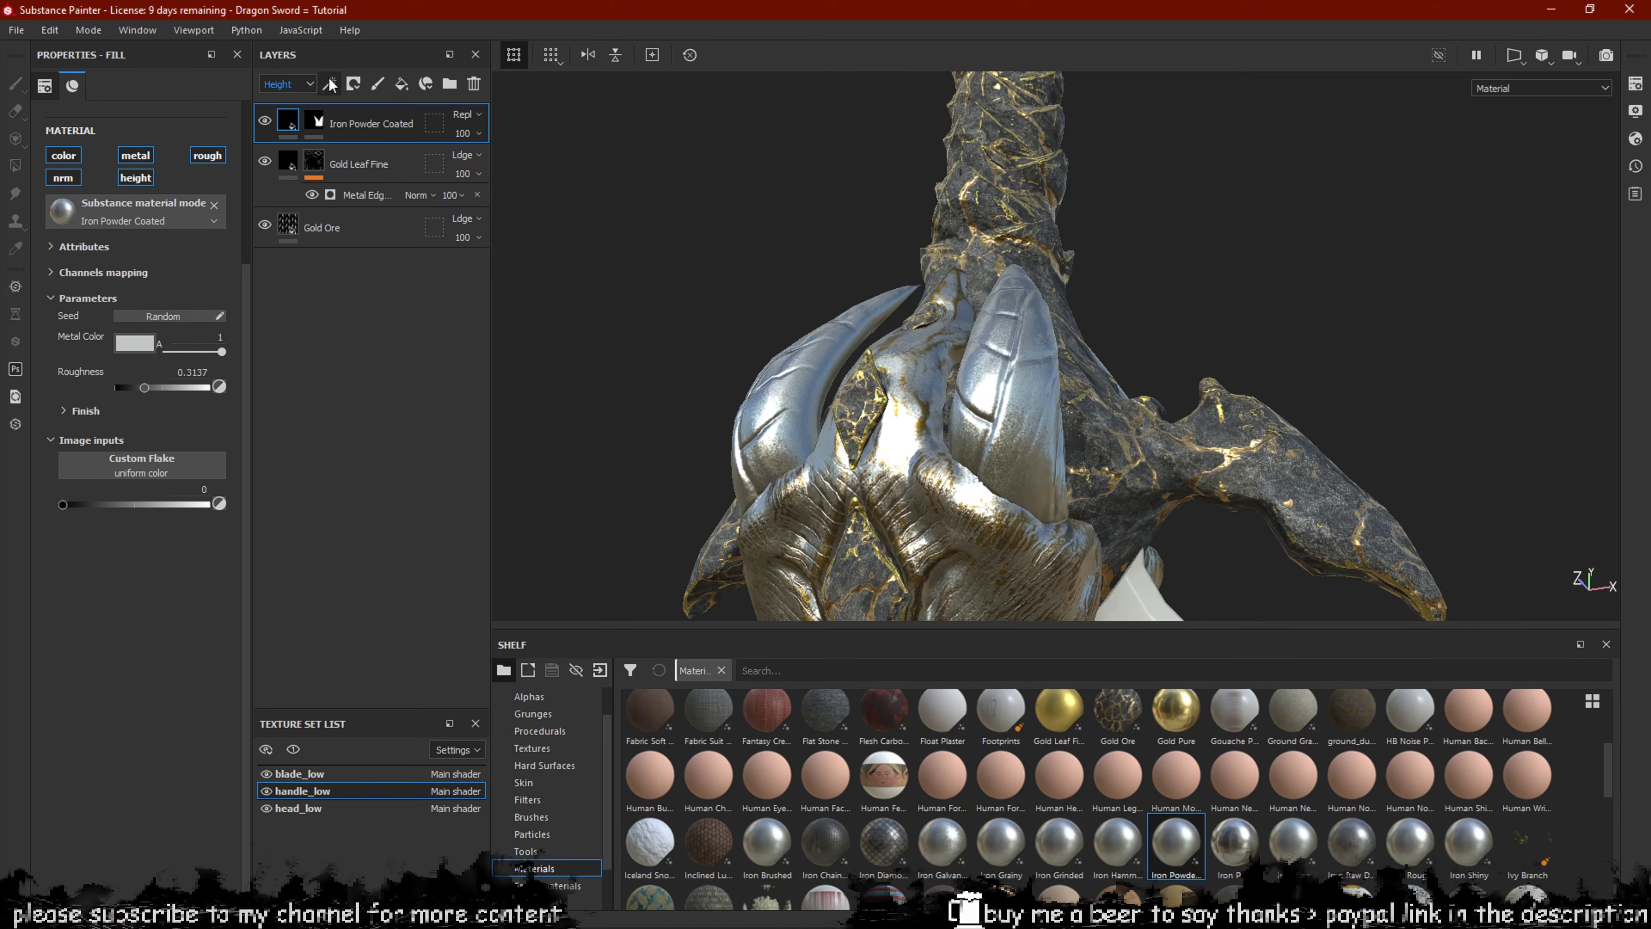
Switch the layer stack back to the Base Color channel and check the handle and head together.
left_click(288, 84)
left_click(289, 103)
scroll(1012, 384, "down", 4)
left_click_drag(1013, 383, 1050, 325, "alt")
left_click_drag(1038, 467, 1033, 314, "ctrl+alt")
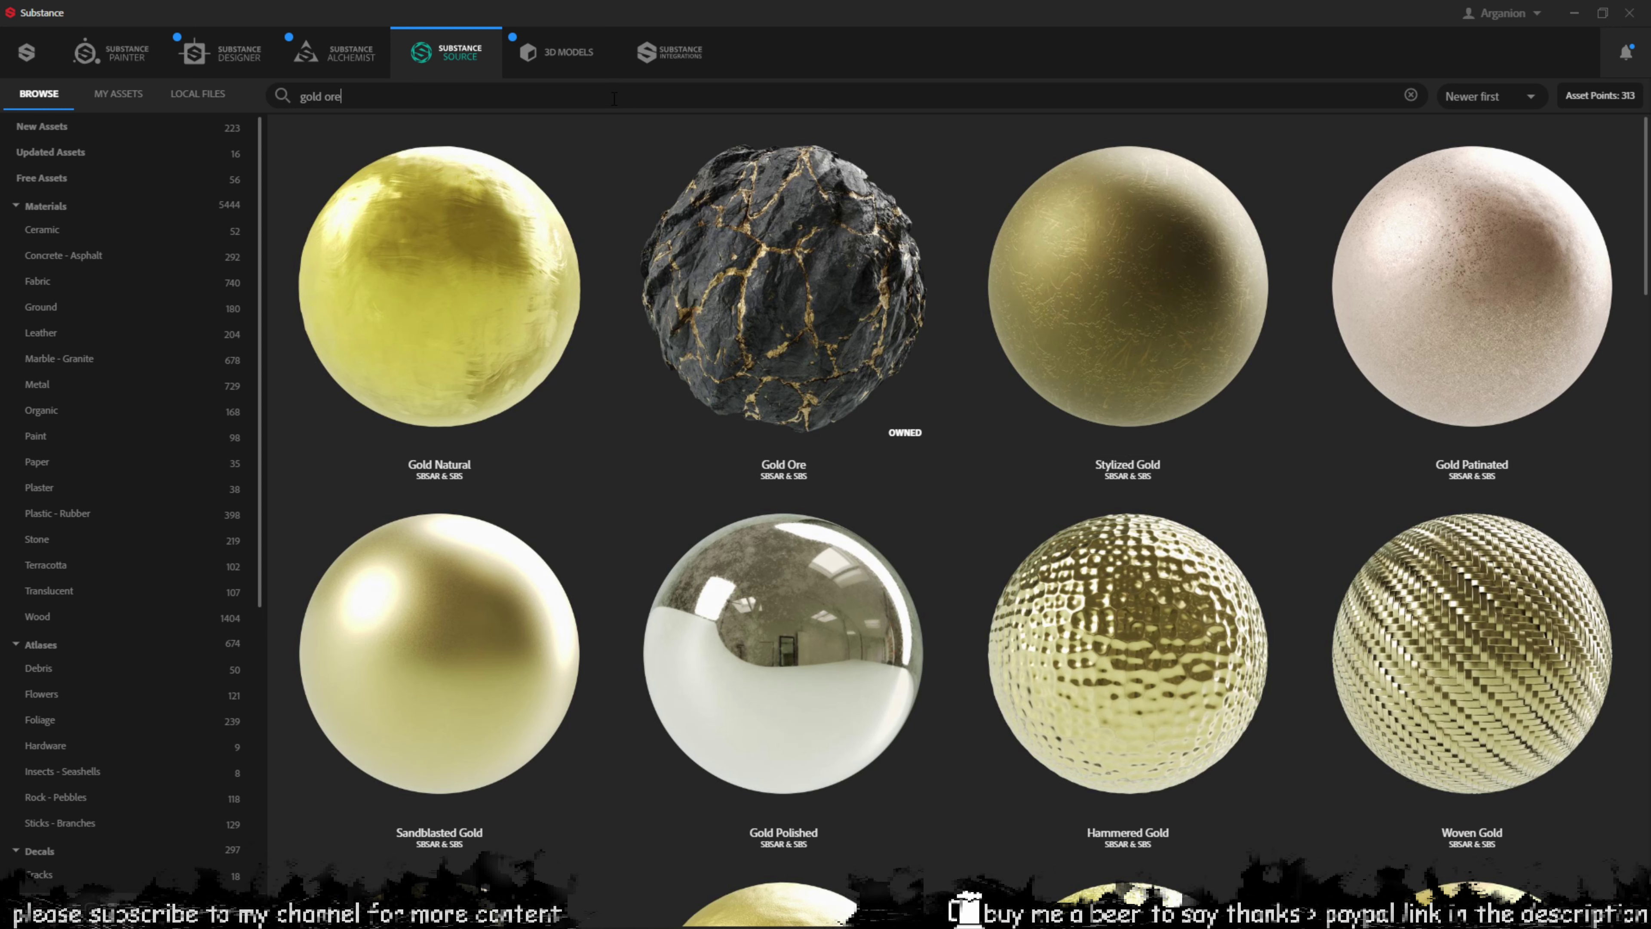
Switch to Substance Source, search for "burnt fletsh" materials and browse the results, and search for "flesh".
triple_click(614, 99)
key("Return")
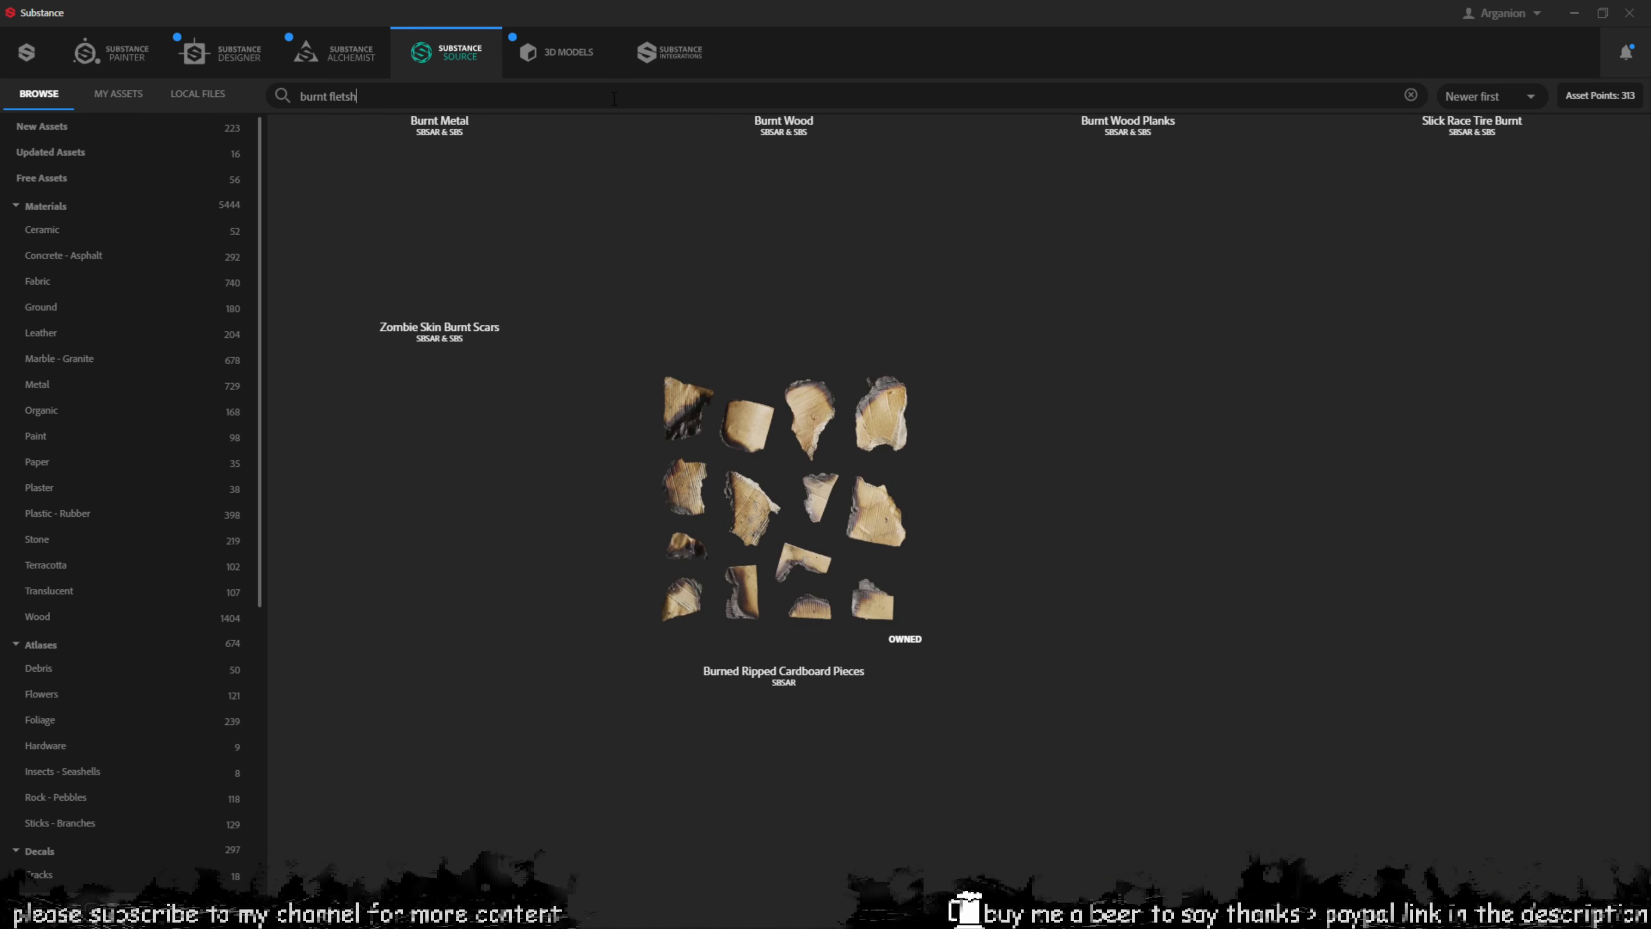
scroll(767, 399, "down", 4)
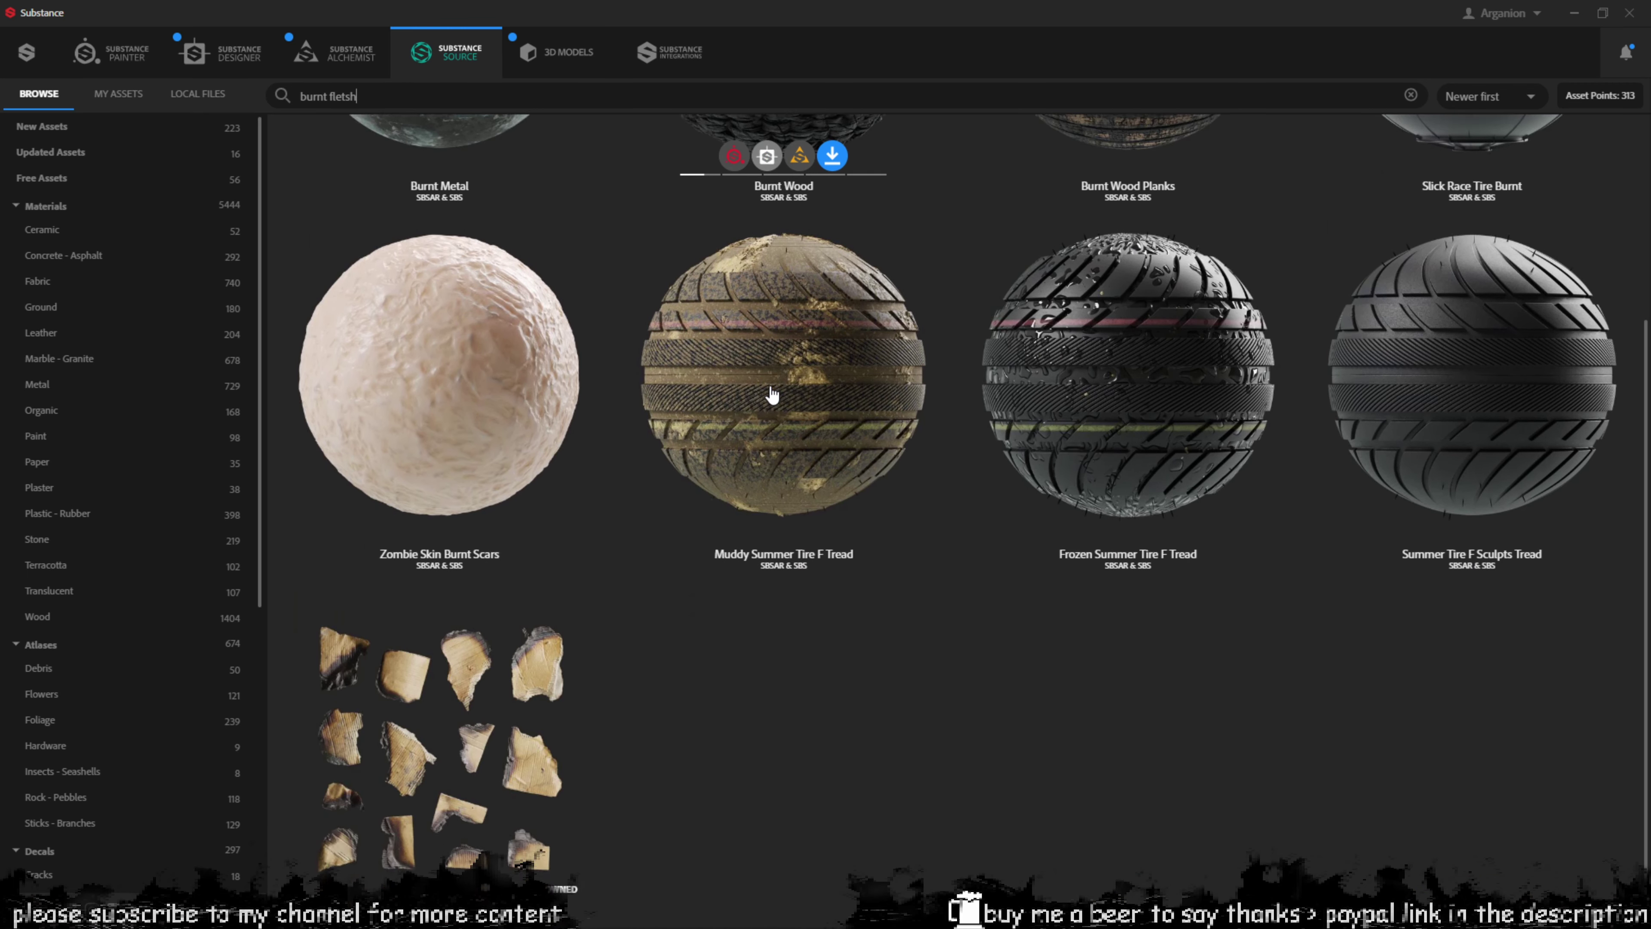
scroll(636, 355, "up", 4)
left_click_drag(390, 98, 259, 95)
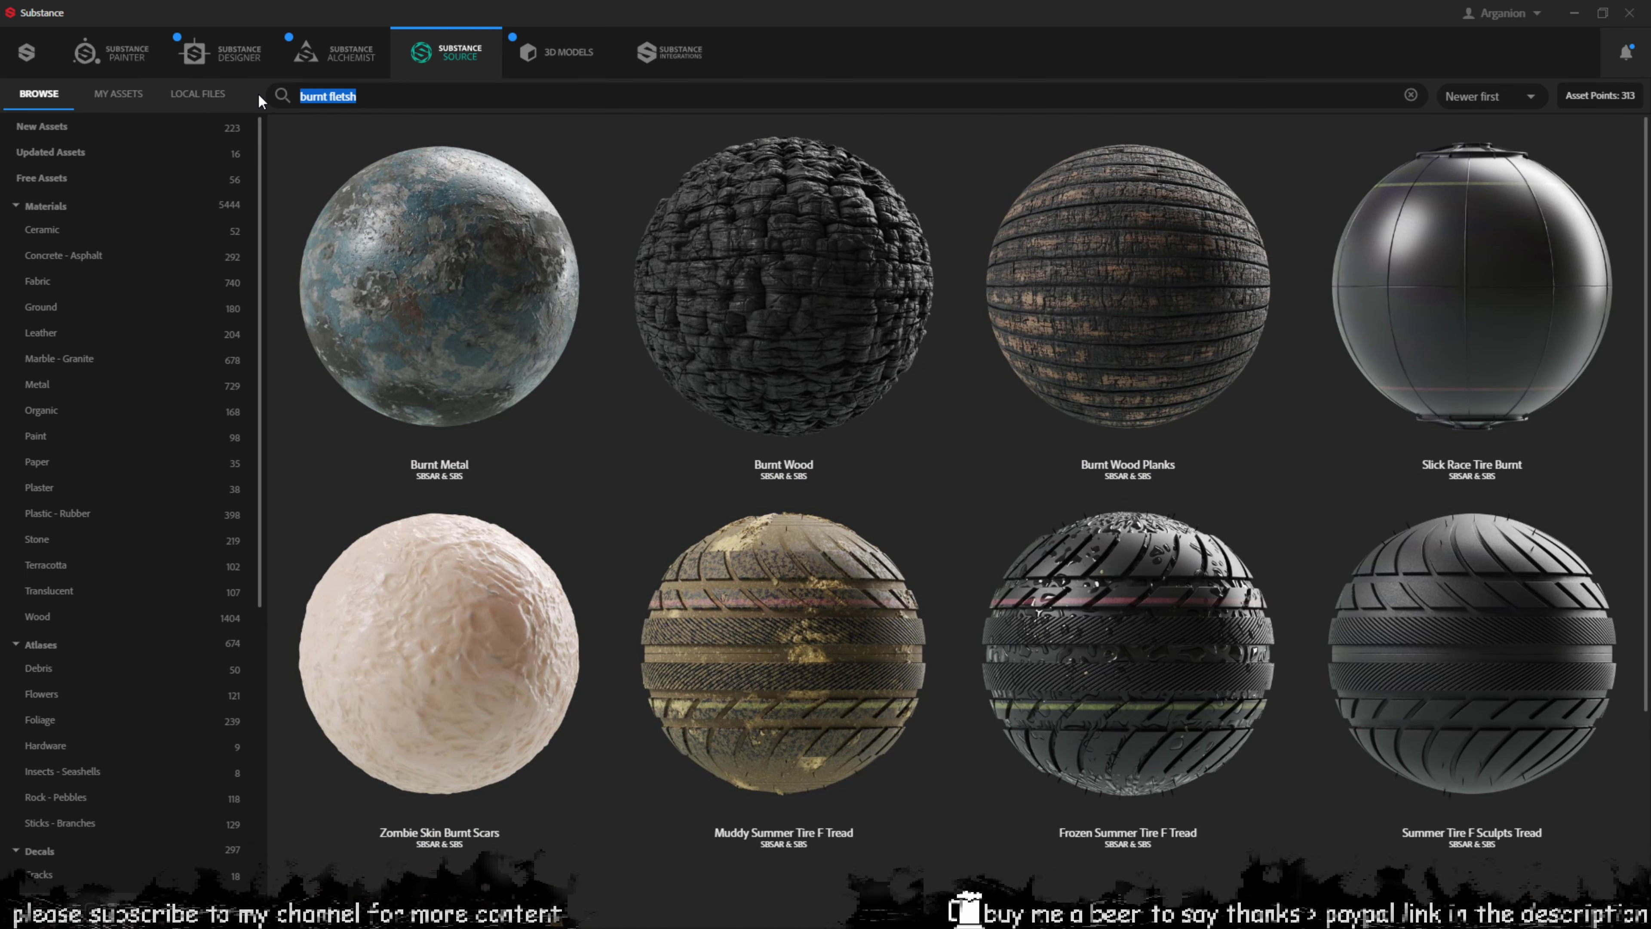
type("flesh")
key("Return")
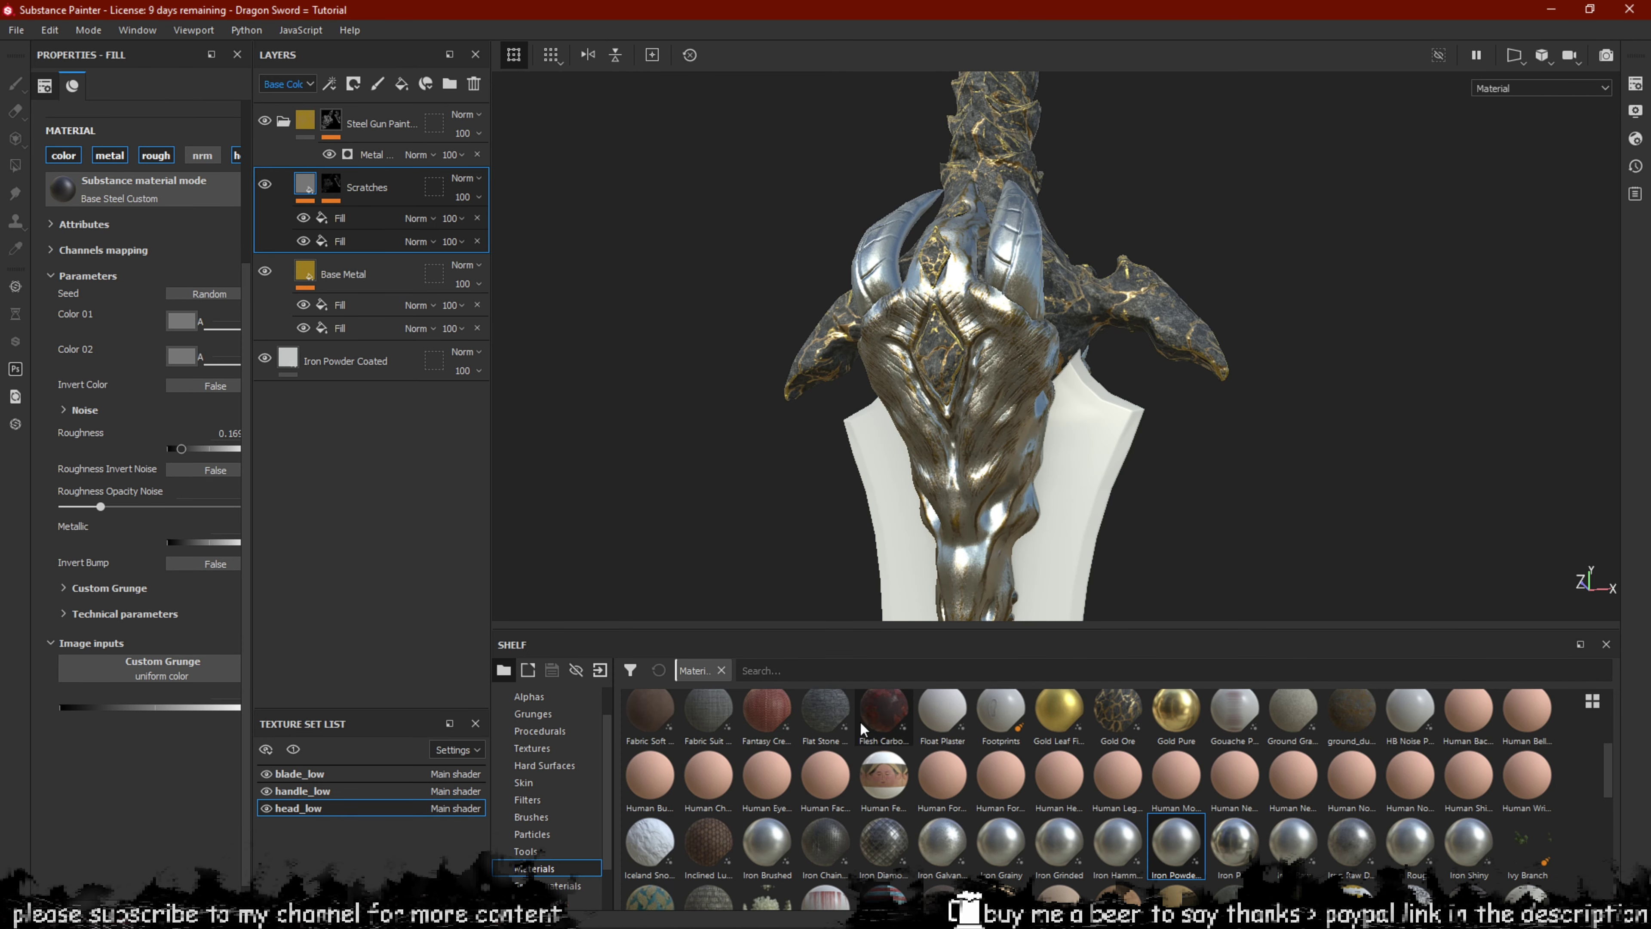
Add a Flesh Carbonized layer to the head_low set, placed outside the Steel Gun Paint folder and above Iron Powder Coated.
left_click_drag(871, 711, 299, 333)
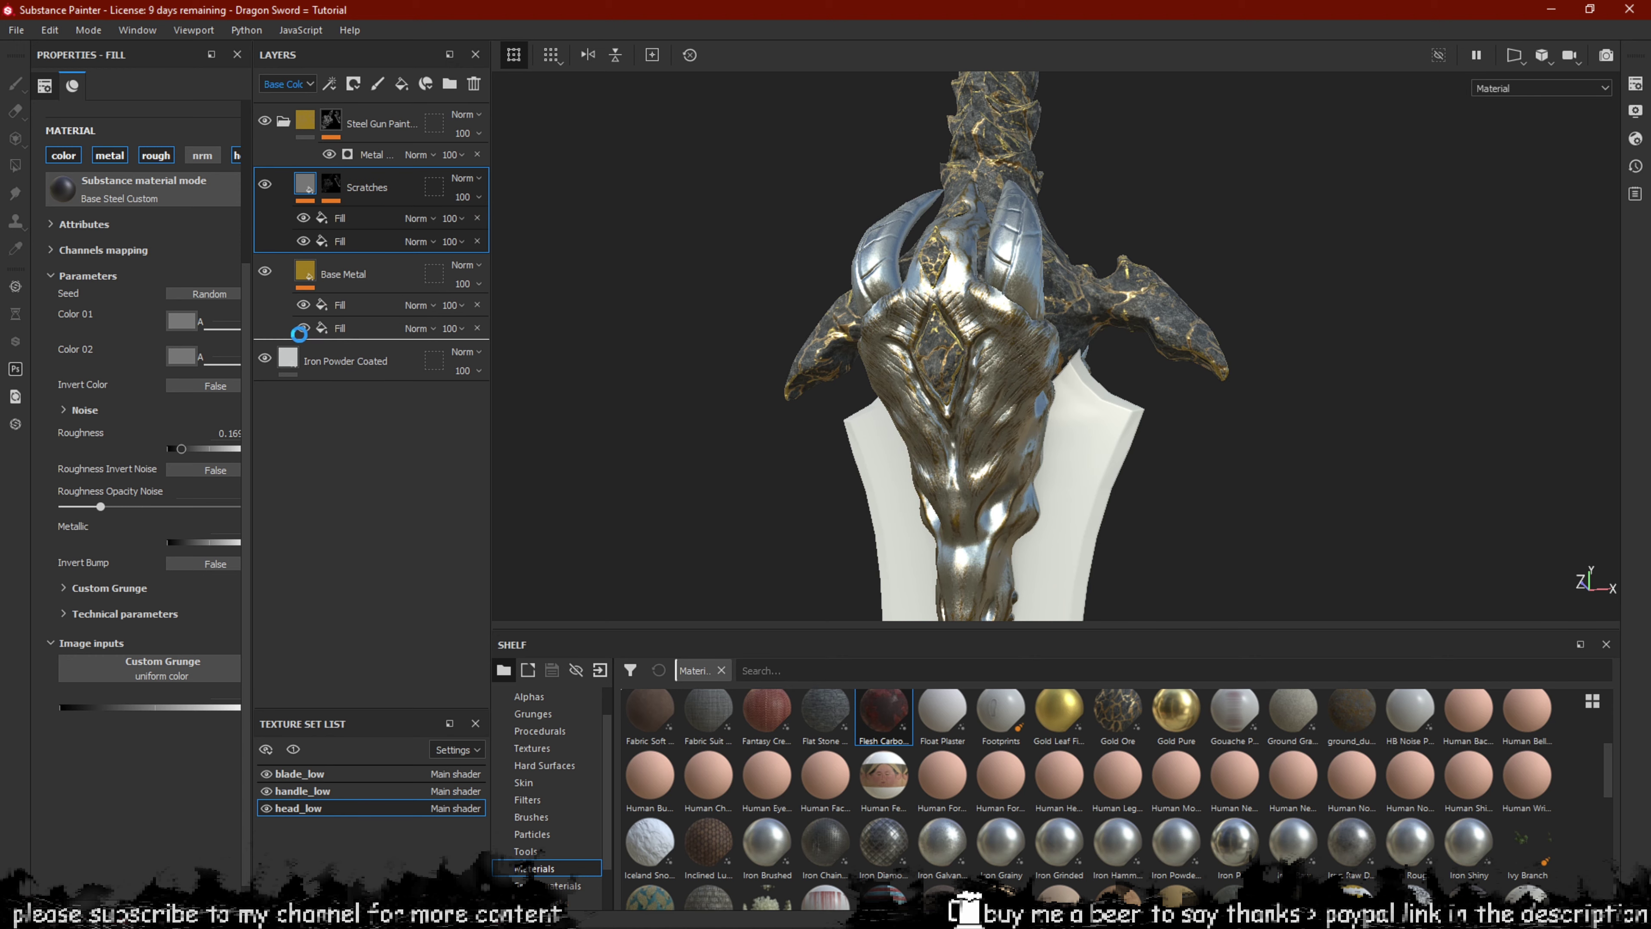
scroll(1013, 393, "up", 5)
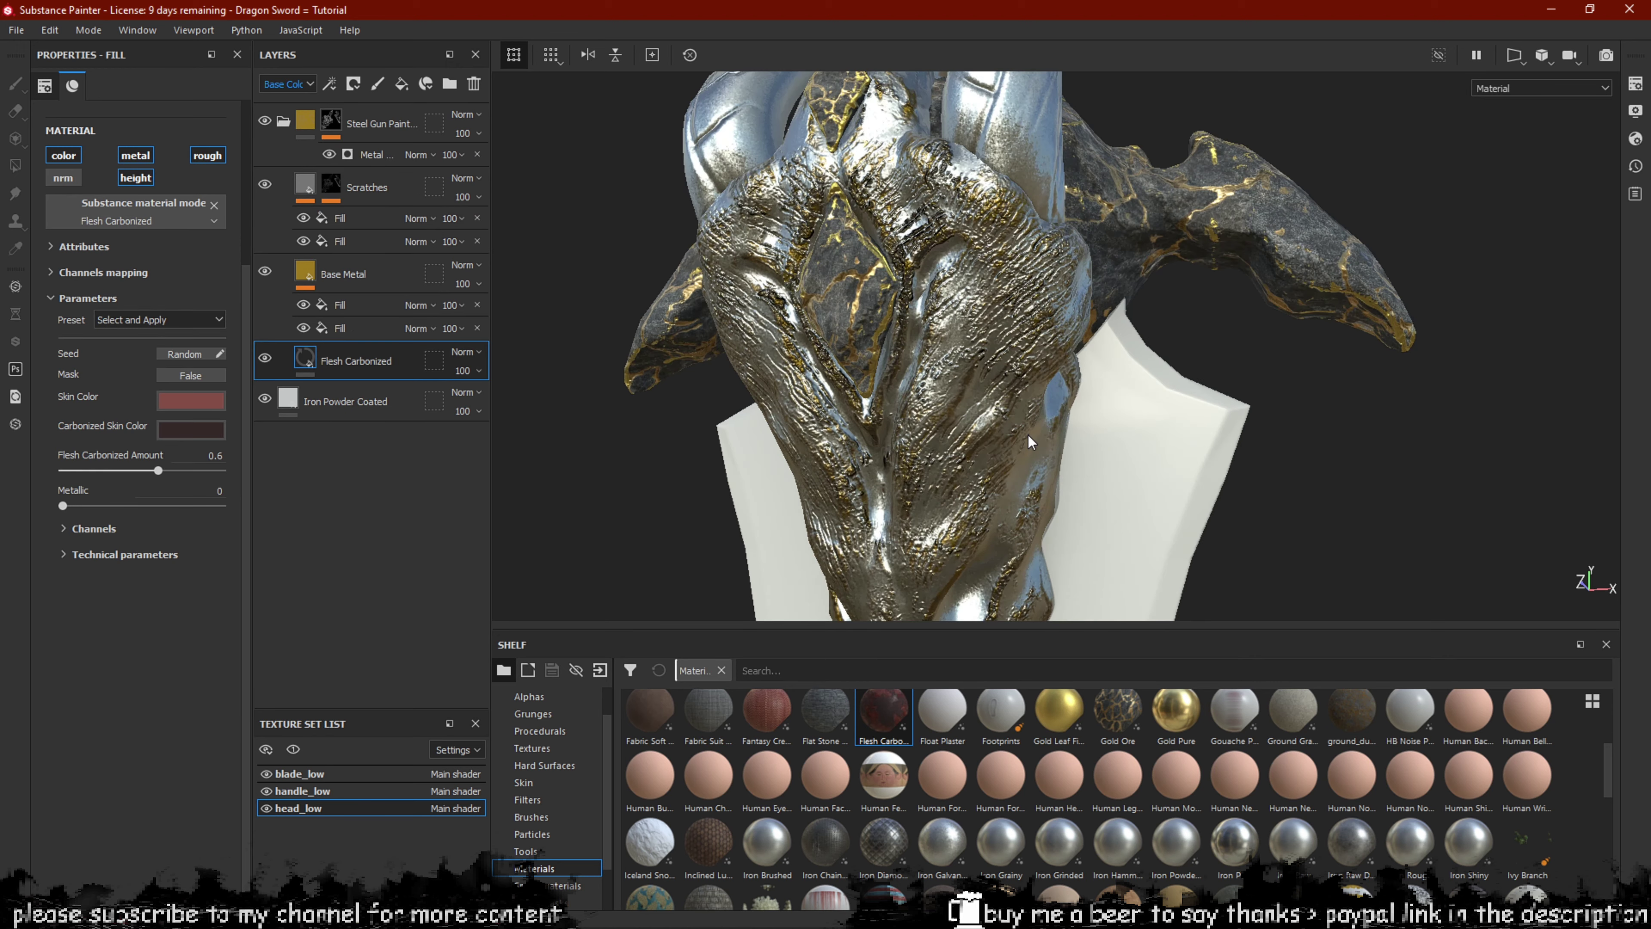
left_click_drag(976, 446, 919, 392, "alt")
middle_click_drag(901, 519, 1065, 380, "alt")
left_click_drag(367, 359, 338, 390)
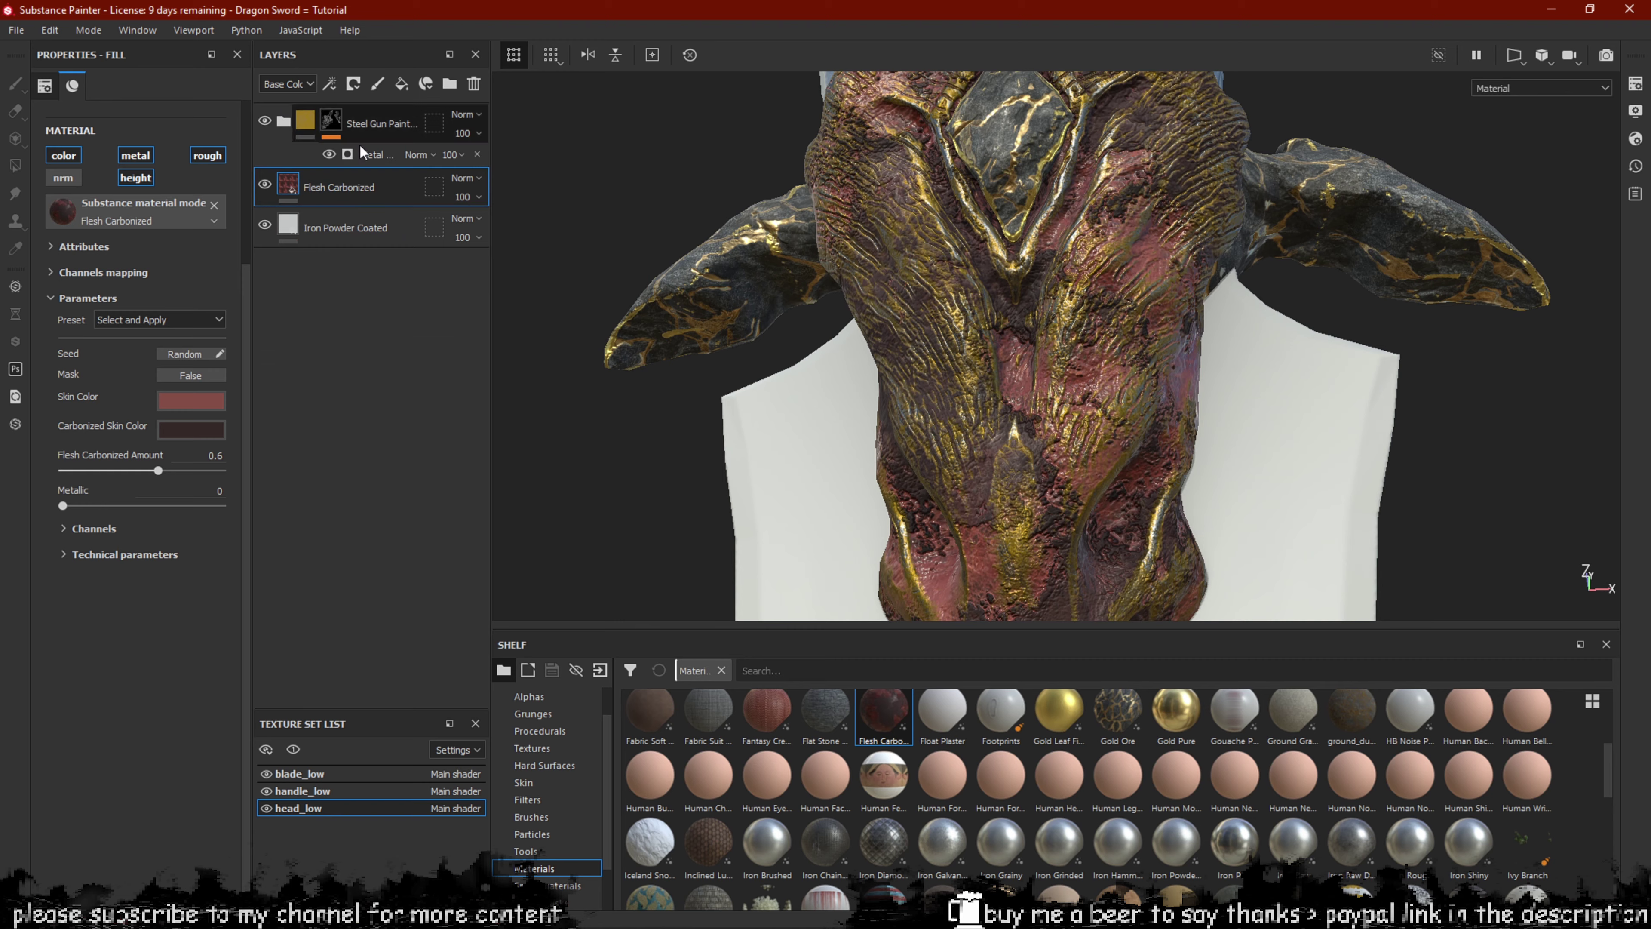
left_click_drag(956, 331, 832, 306, "alt")
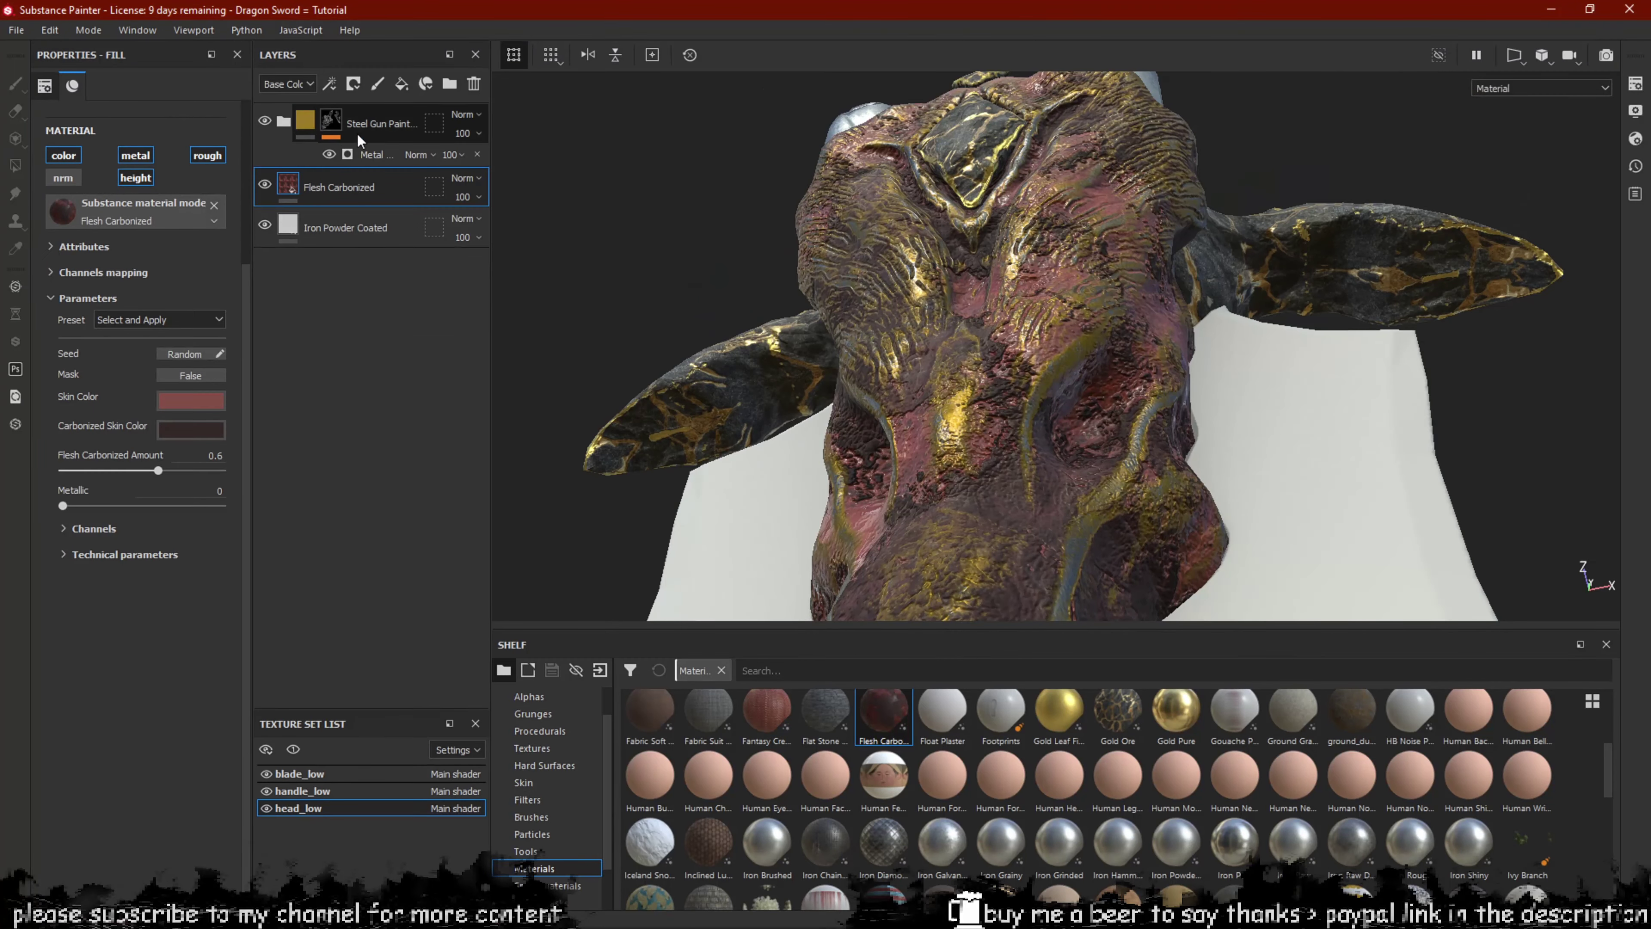
left_click_drag(1226, 298, 1218, 360, "alt")
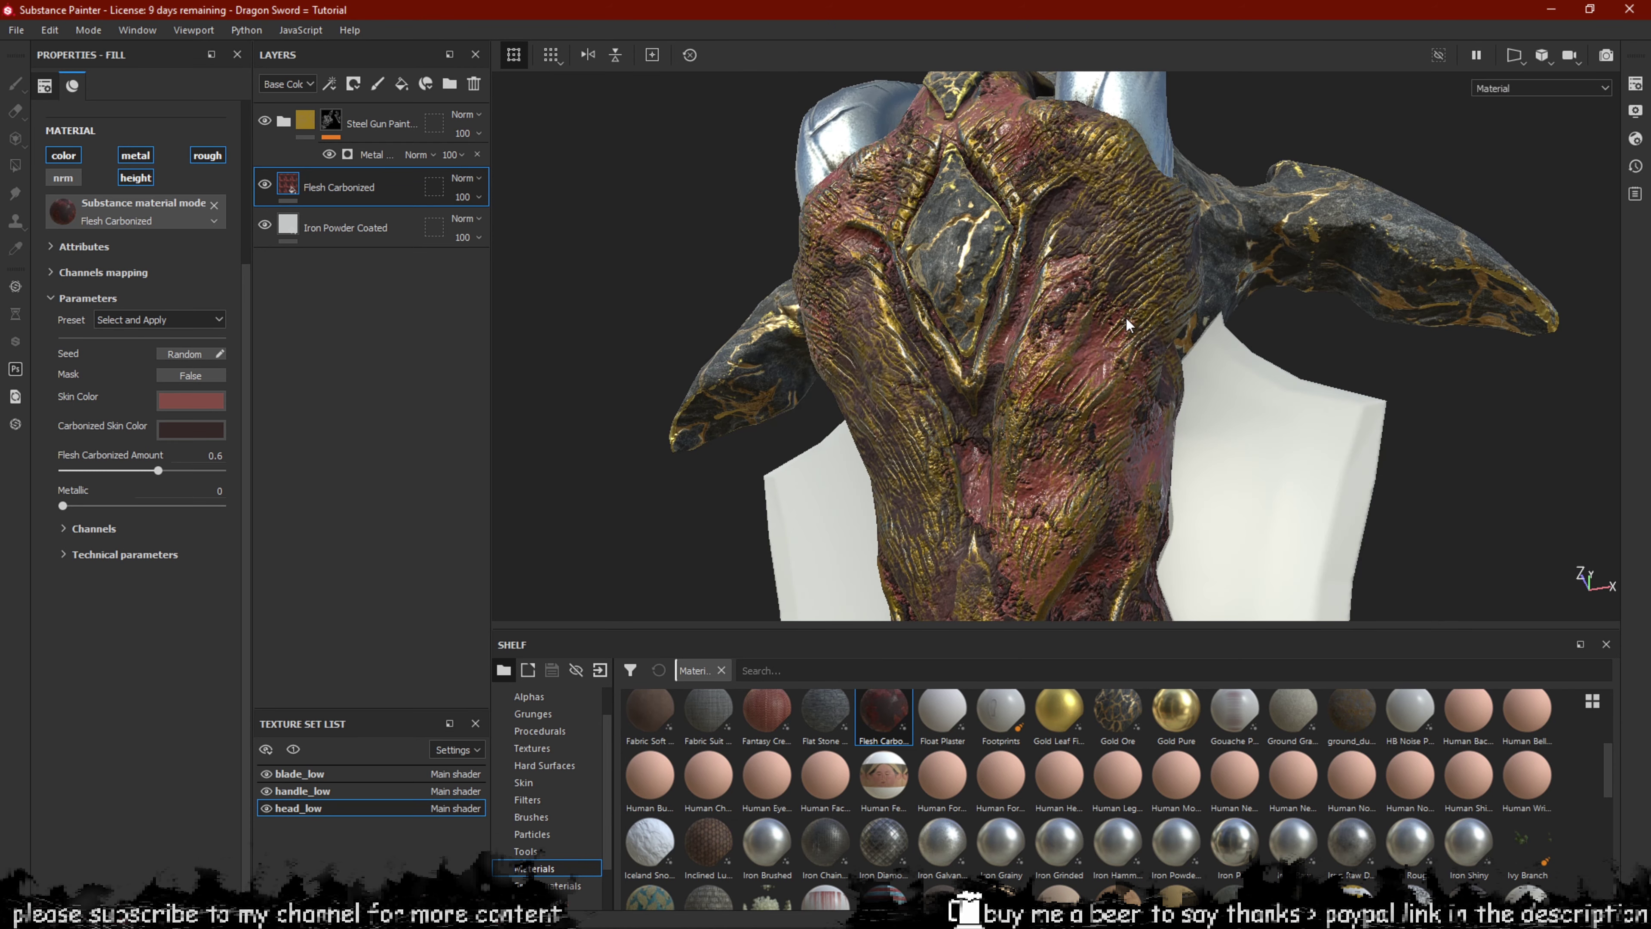
scroll(1126, 317, "down", 1)
left_click_drag(984, 390, 931, 214, "alt")
Set the UV scale of the Flesh Carbonized layer to 5.
right_click(288, 189)
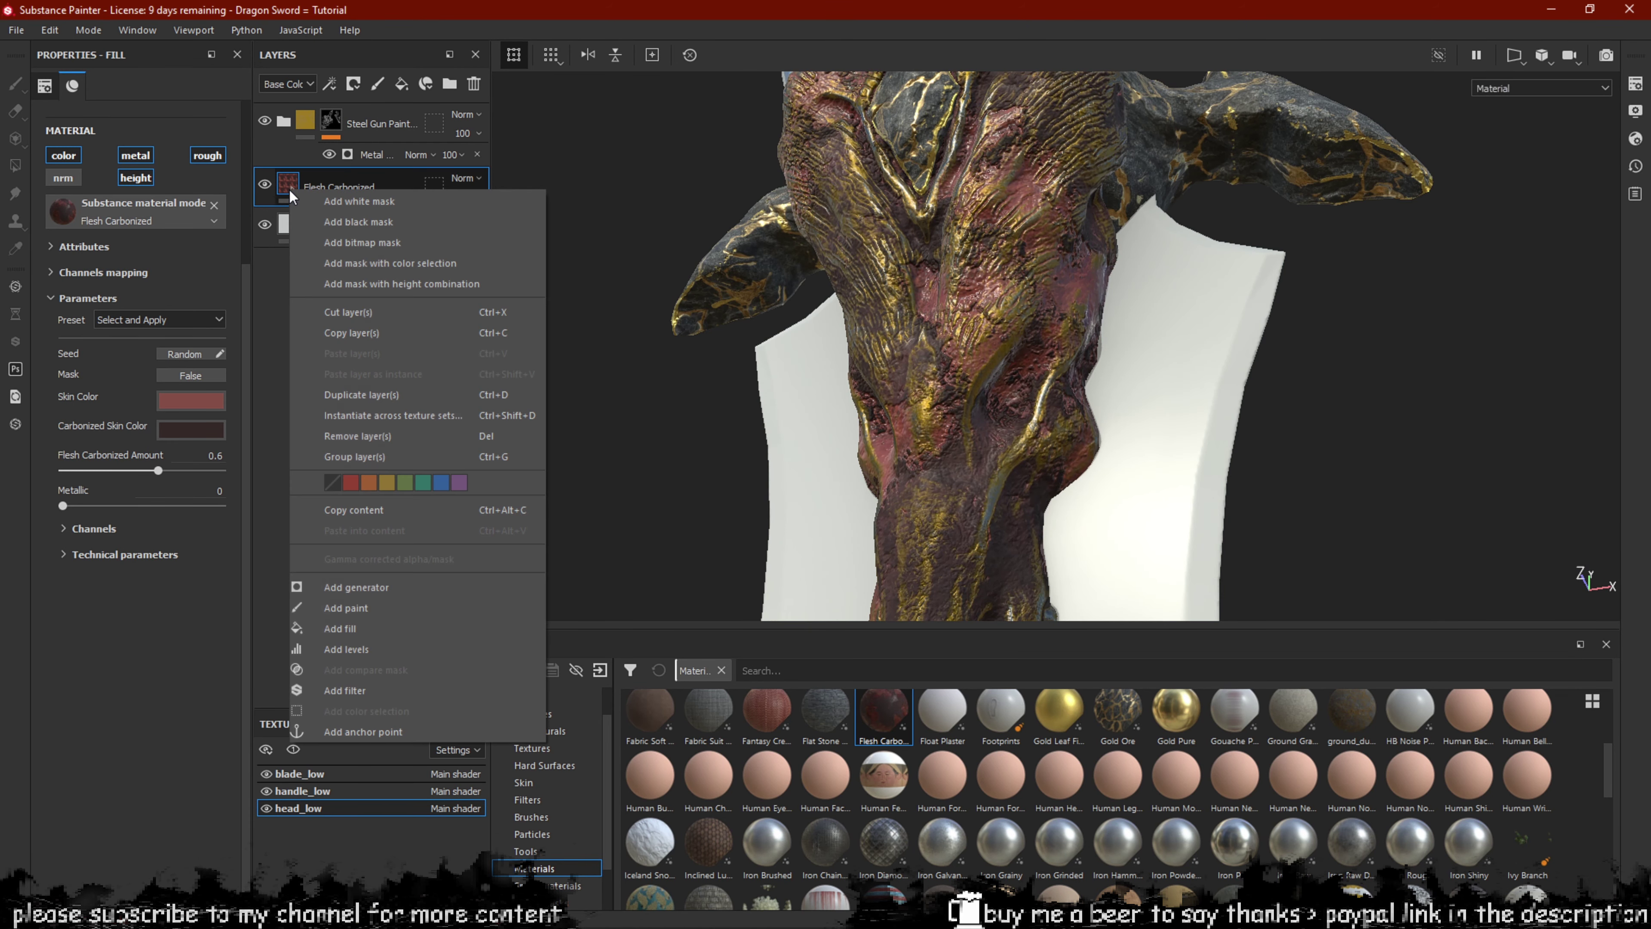
left_click(229, 247)
scroll(119, 215, "up", 3)
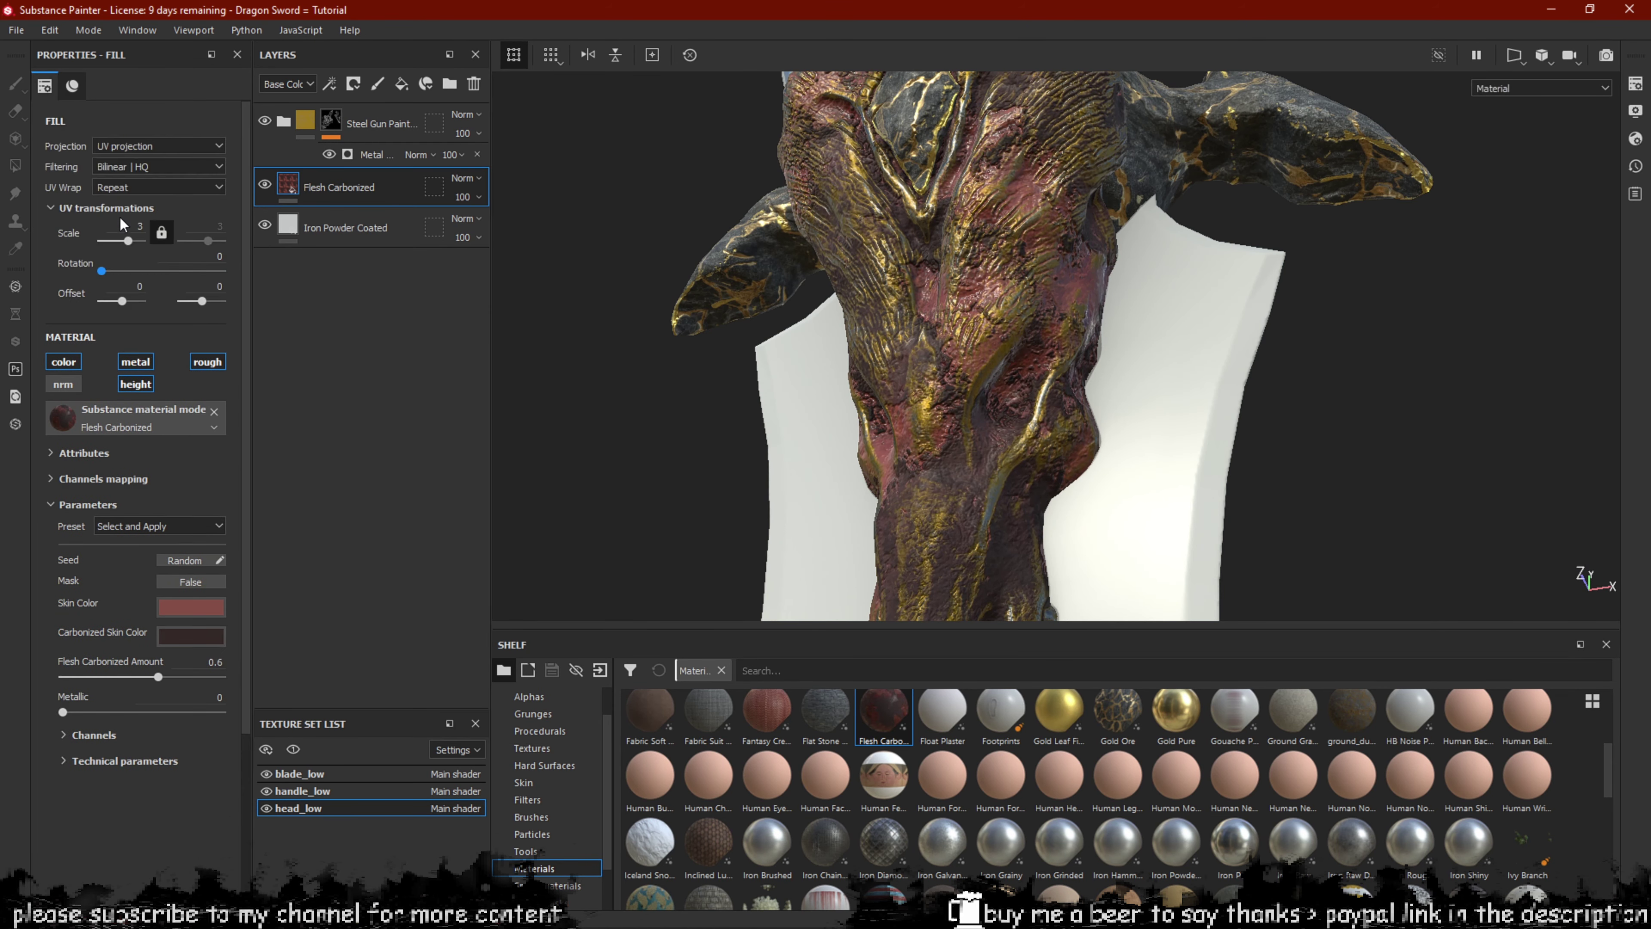
type("5")
key("Return")
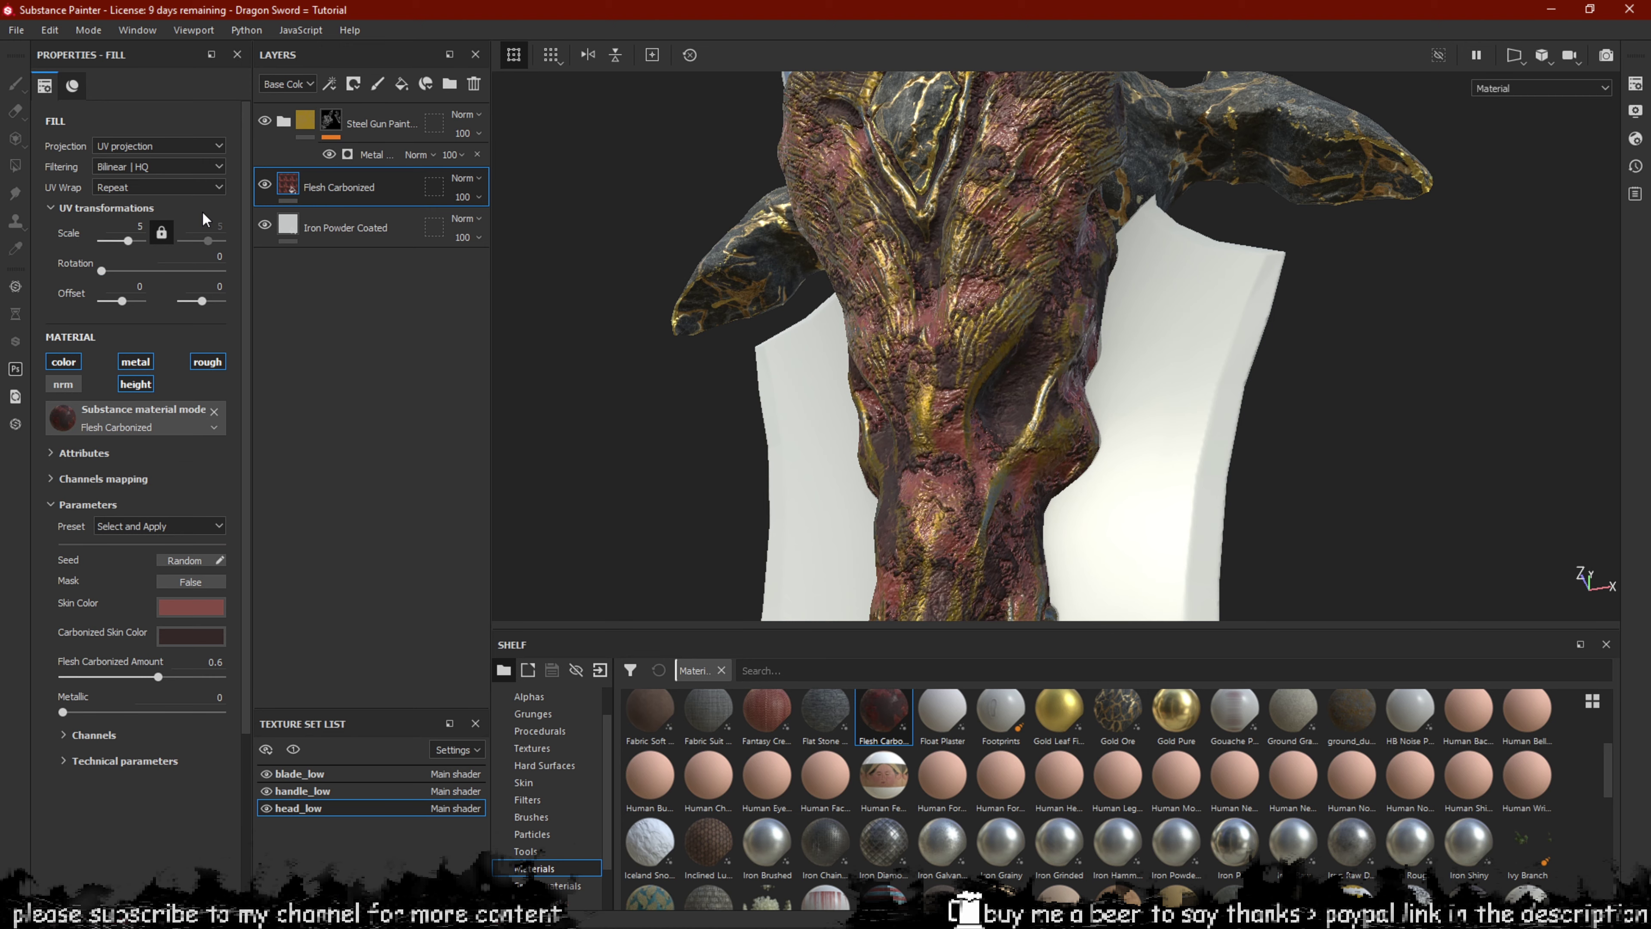
left_click_drag(899, 416, 743, 362, "alt")
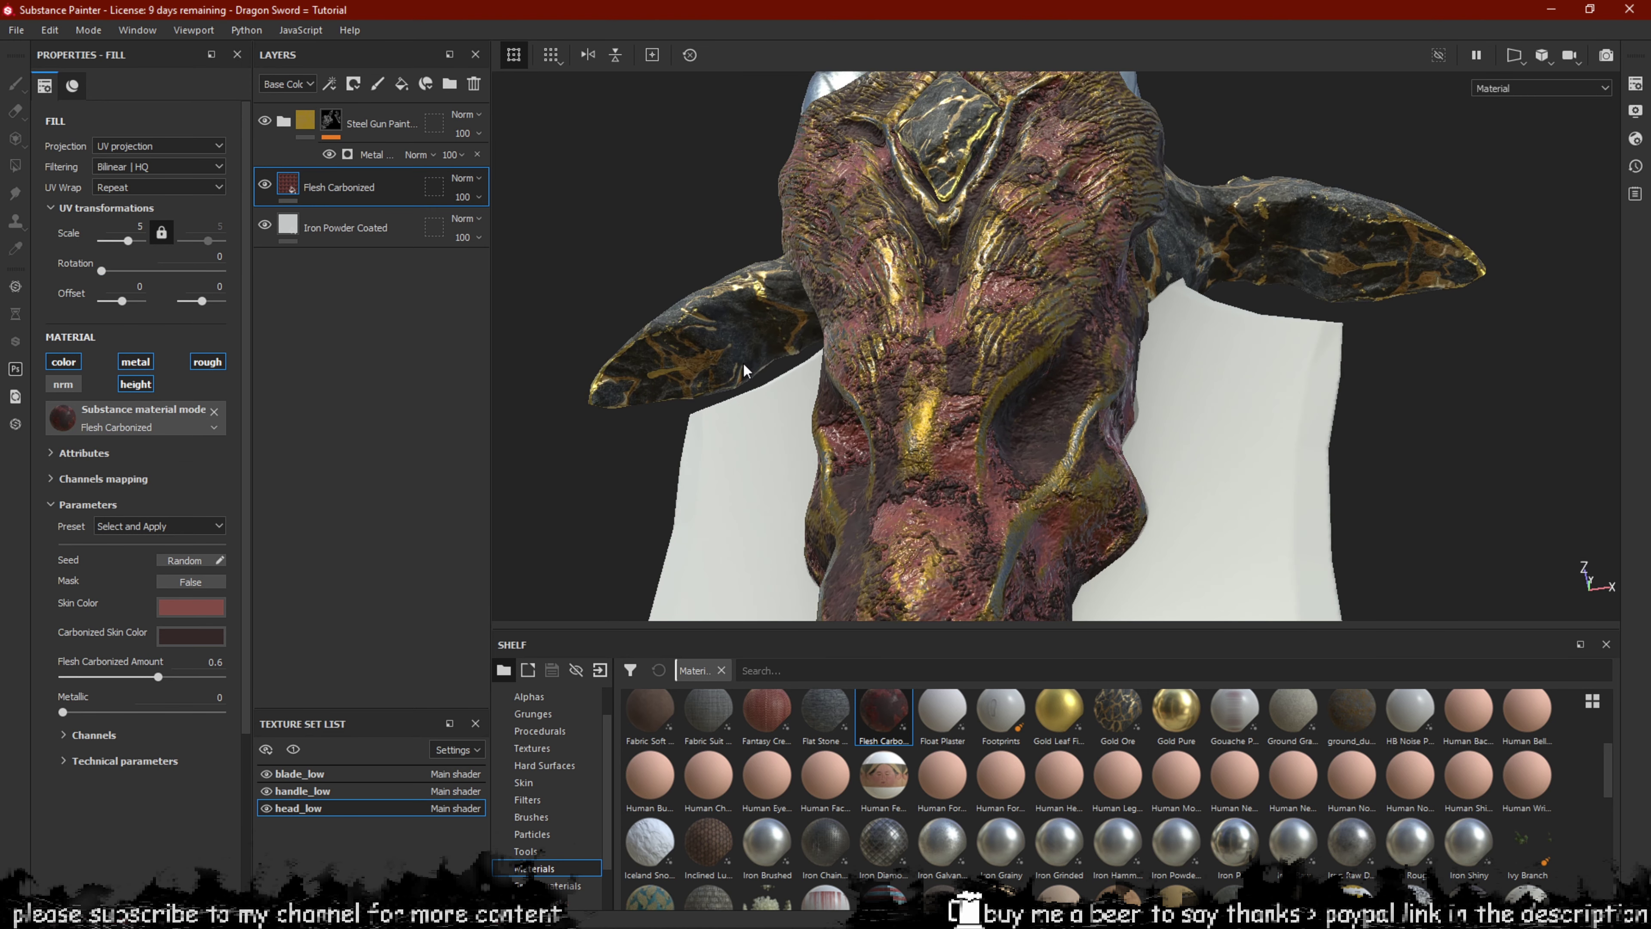
Set the Flesh Carbonized Skin Color to a deep red, about R 0.617, G 0.127, B 0.055, and check it on the head.
left_click(197, 607)
mouse_move(328, 686)
left_mouse_down()
mouse_move(305, 713)
mouse_move(332, 711)
mouse_move(325, 683)
left_mouse_up()
left_click_drag(877, 377, 1007, 335, "alt")
left_click(196, 608)
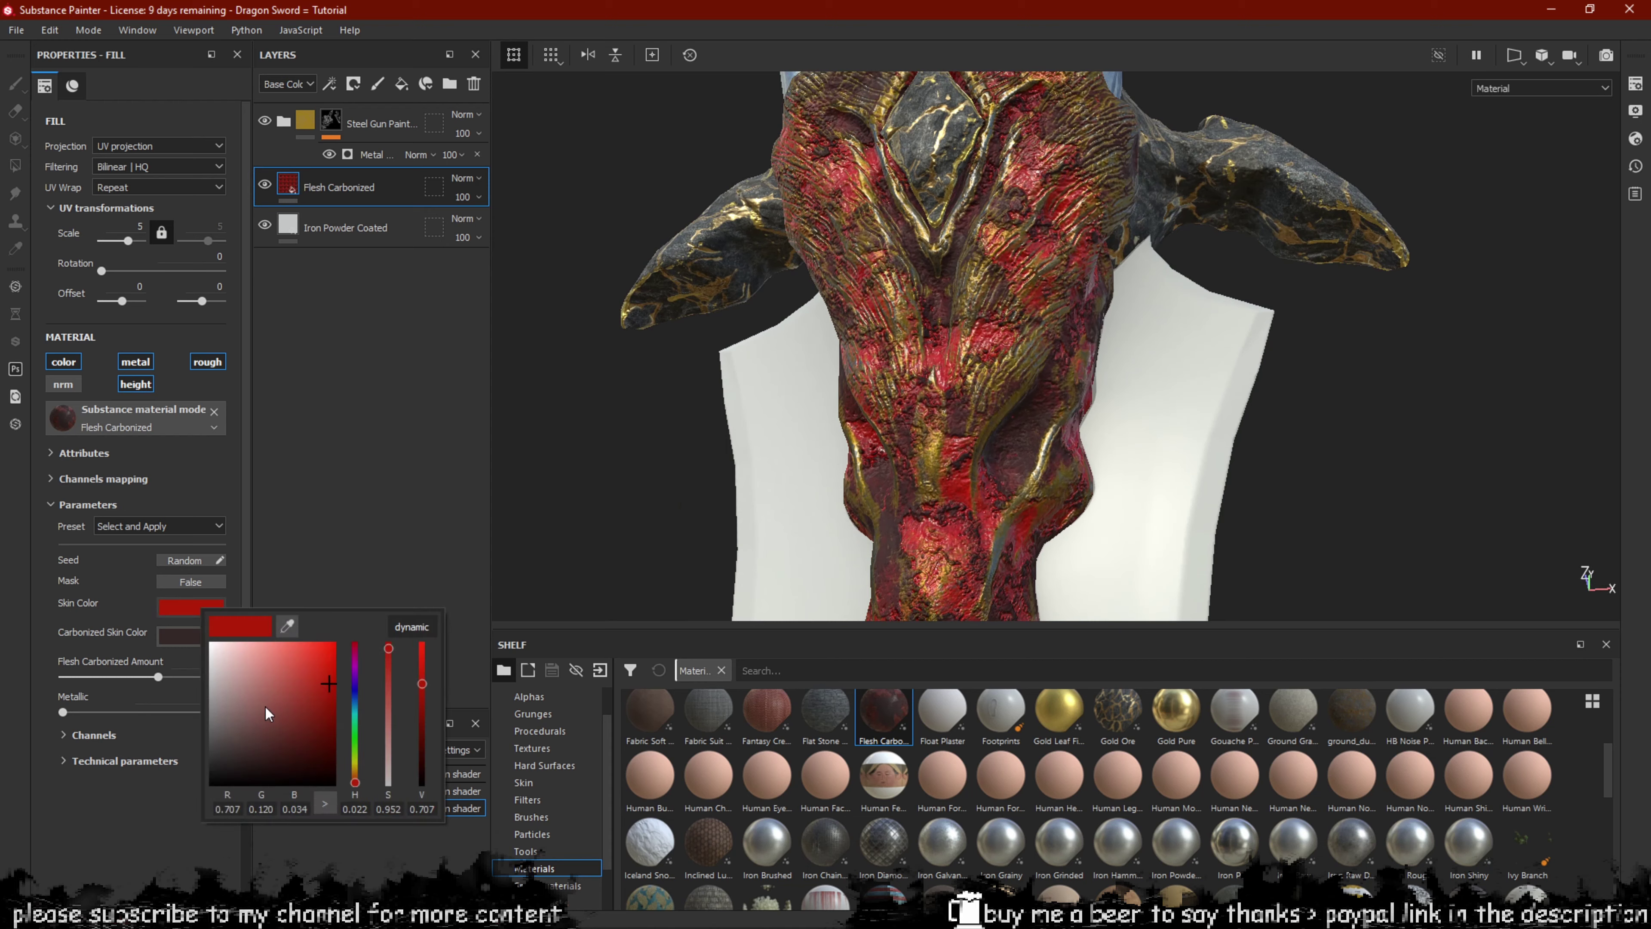
left_click_drag(324, 709, 325, 692)
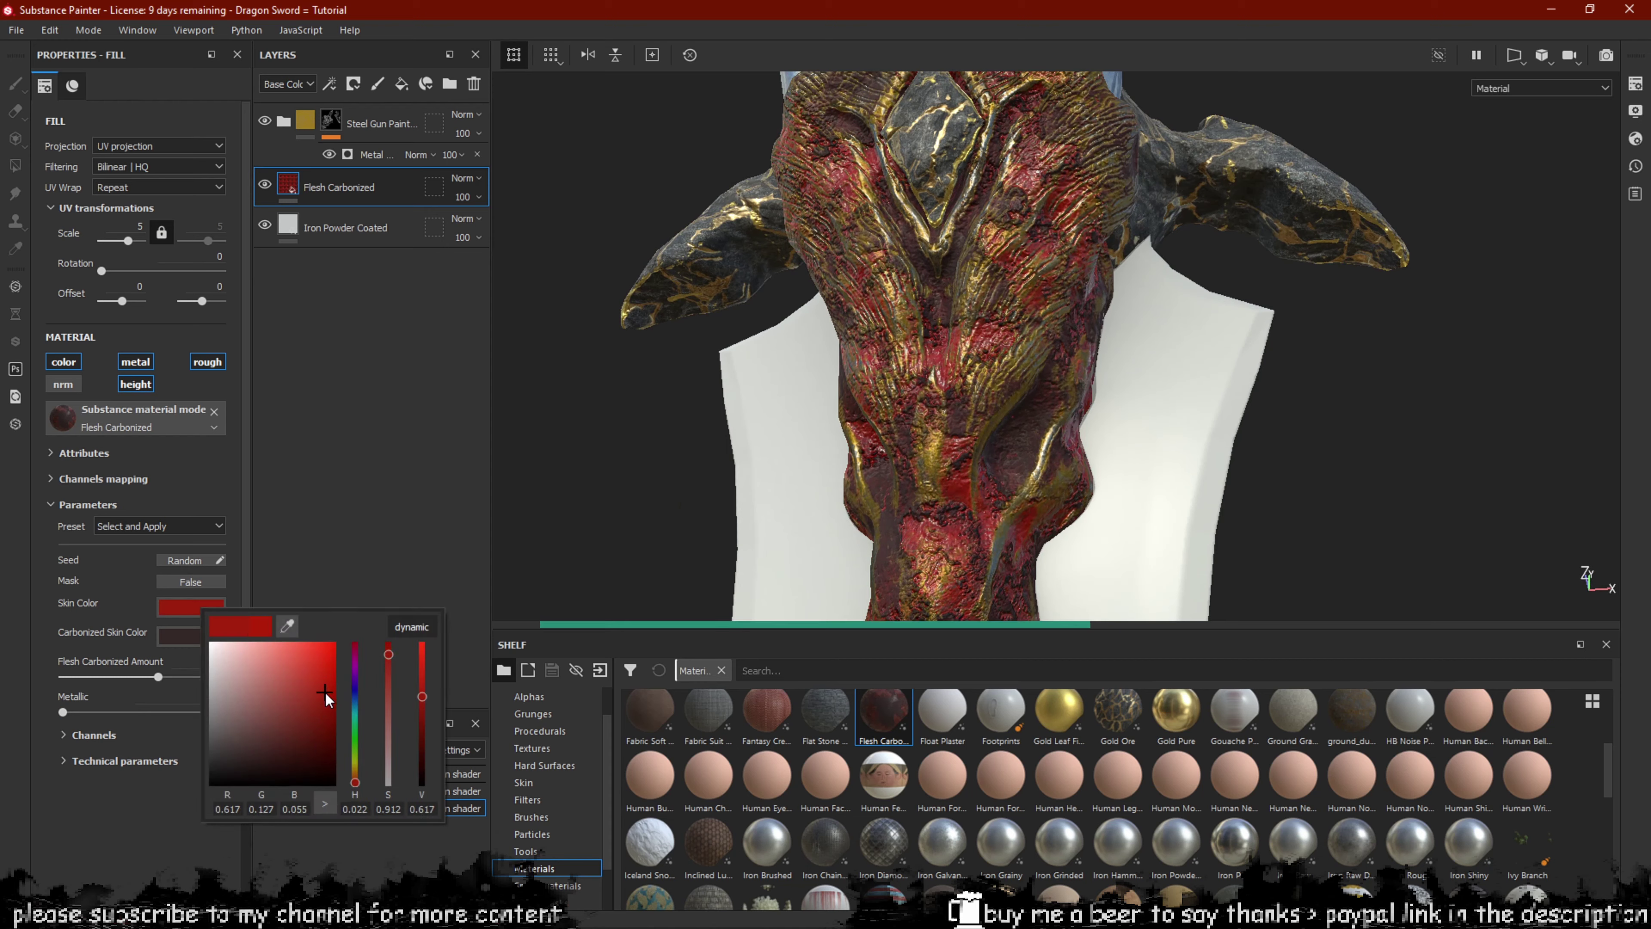
left_click_drag(682, 352, 1004, 222, "alt")
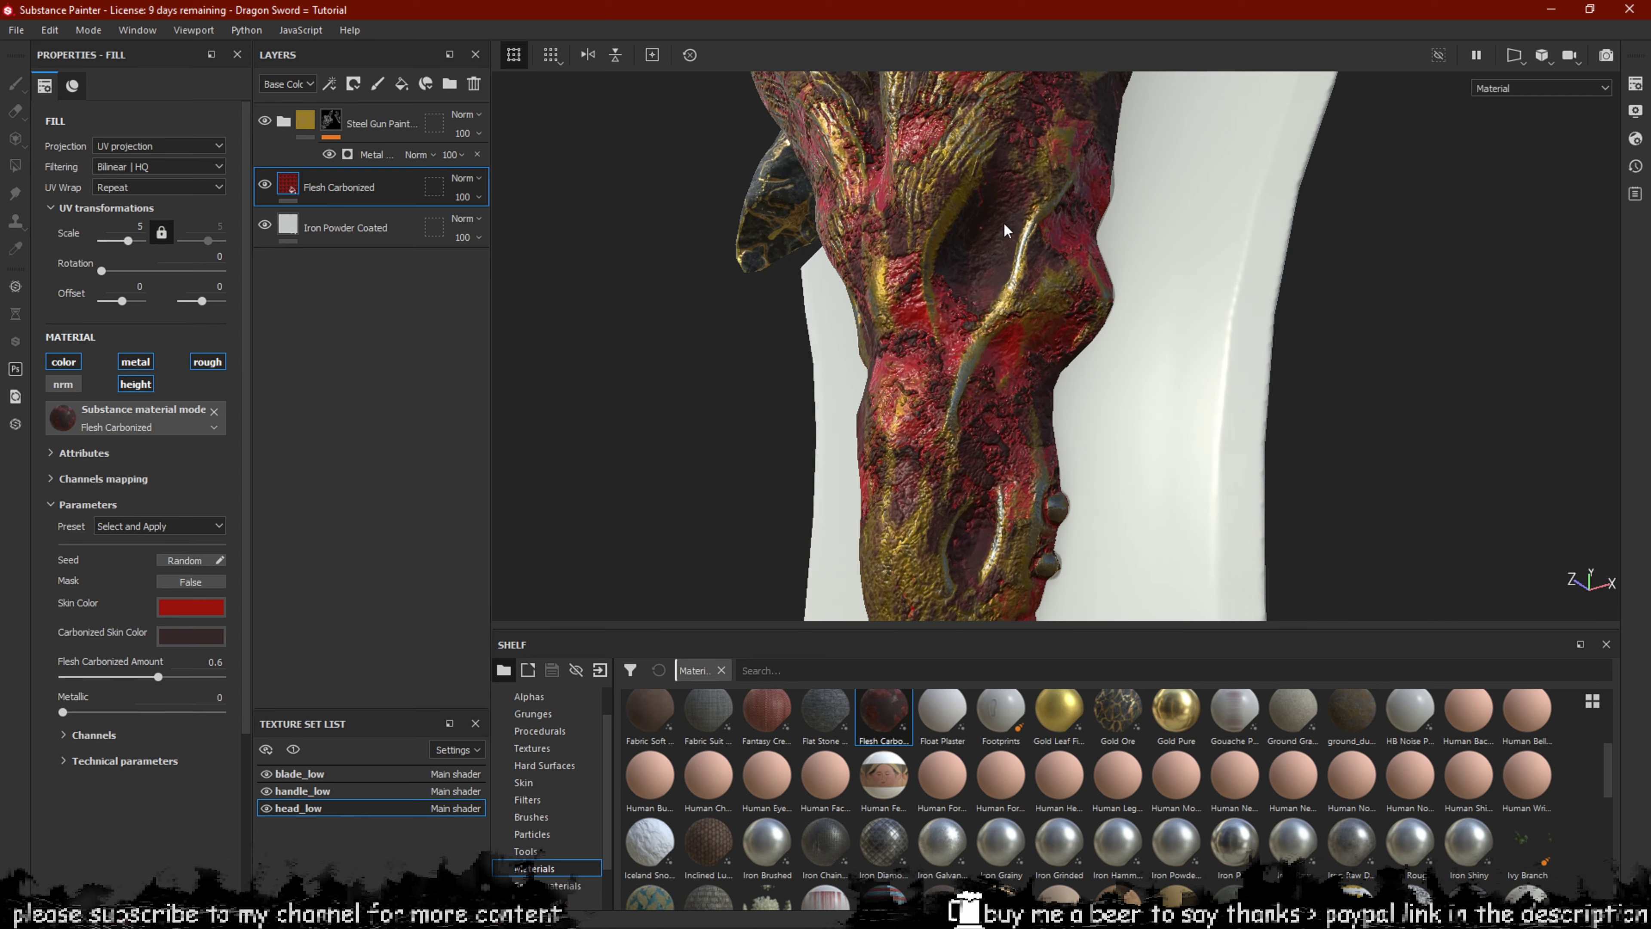
middle_click_drag(1004, 222, 984, 343, "alt")
left_click_drag(984, 342, 1278, 330, "alt")
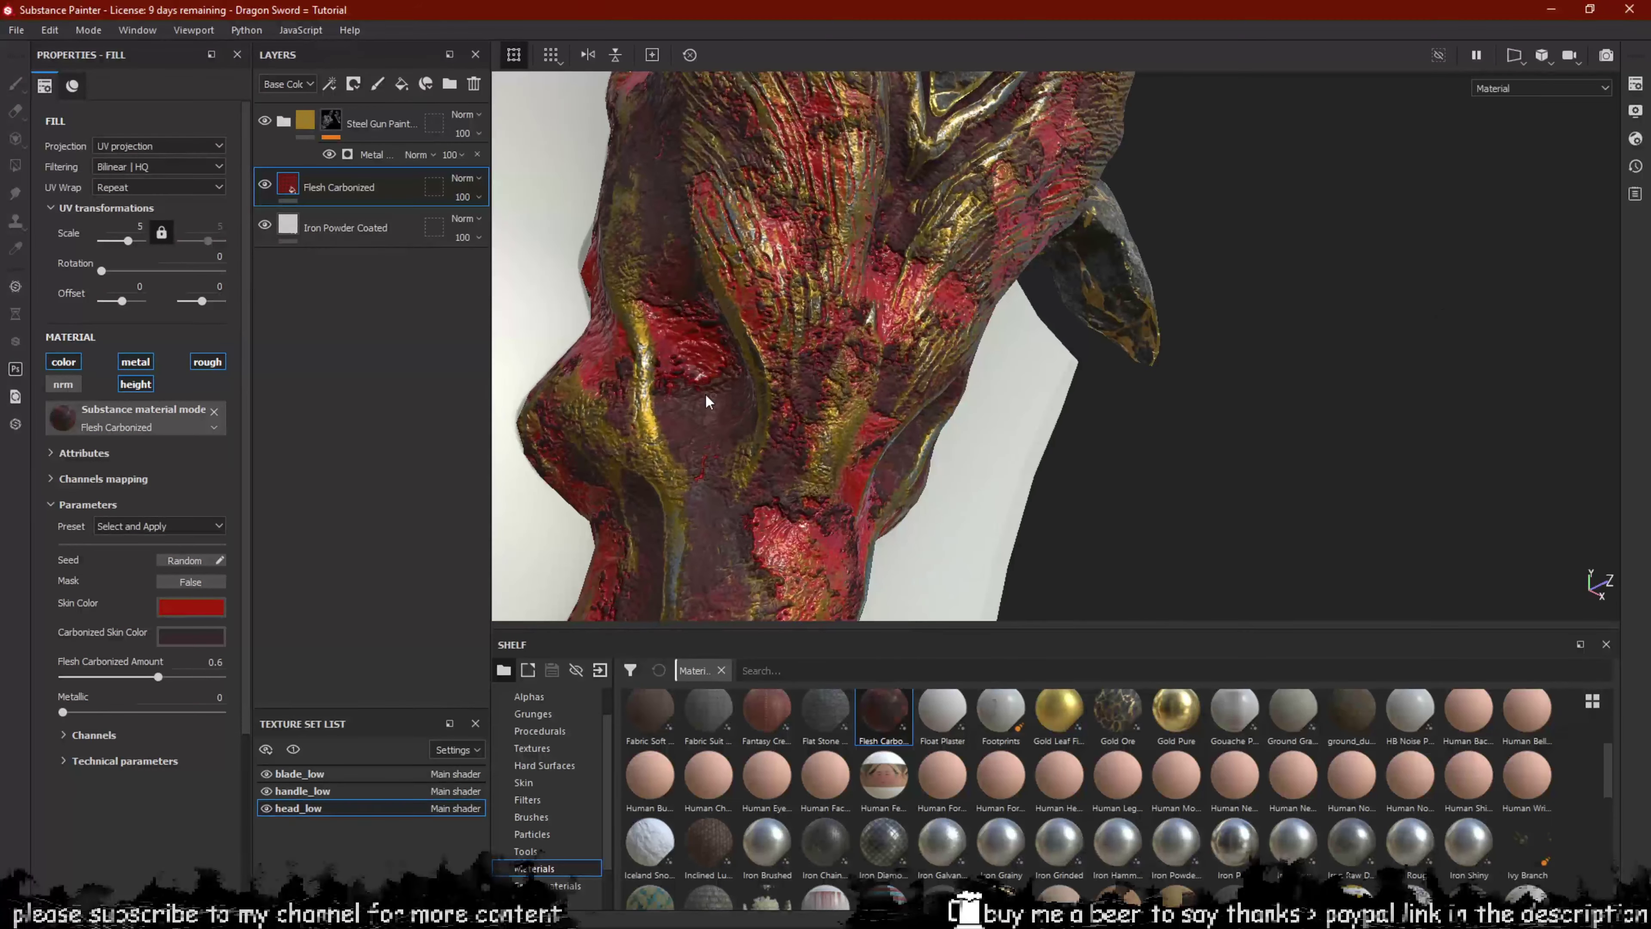
Try Tri-planar projection on the Flesh Carbonized layer, inspect the head, and switch back to UV projection.
left_click_drag(869, 459, 922, 493, "alt")
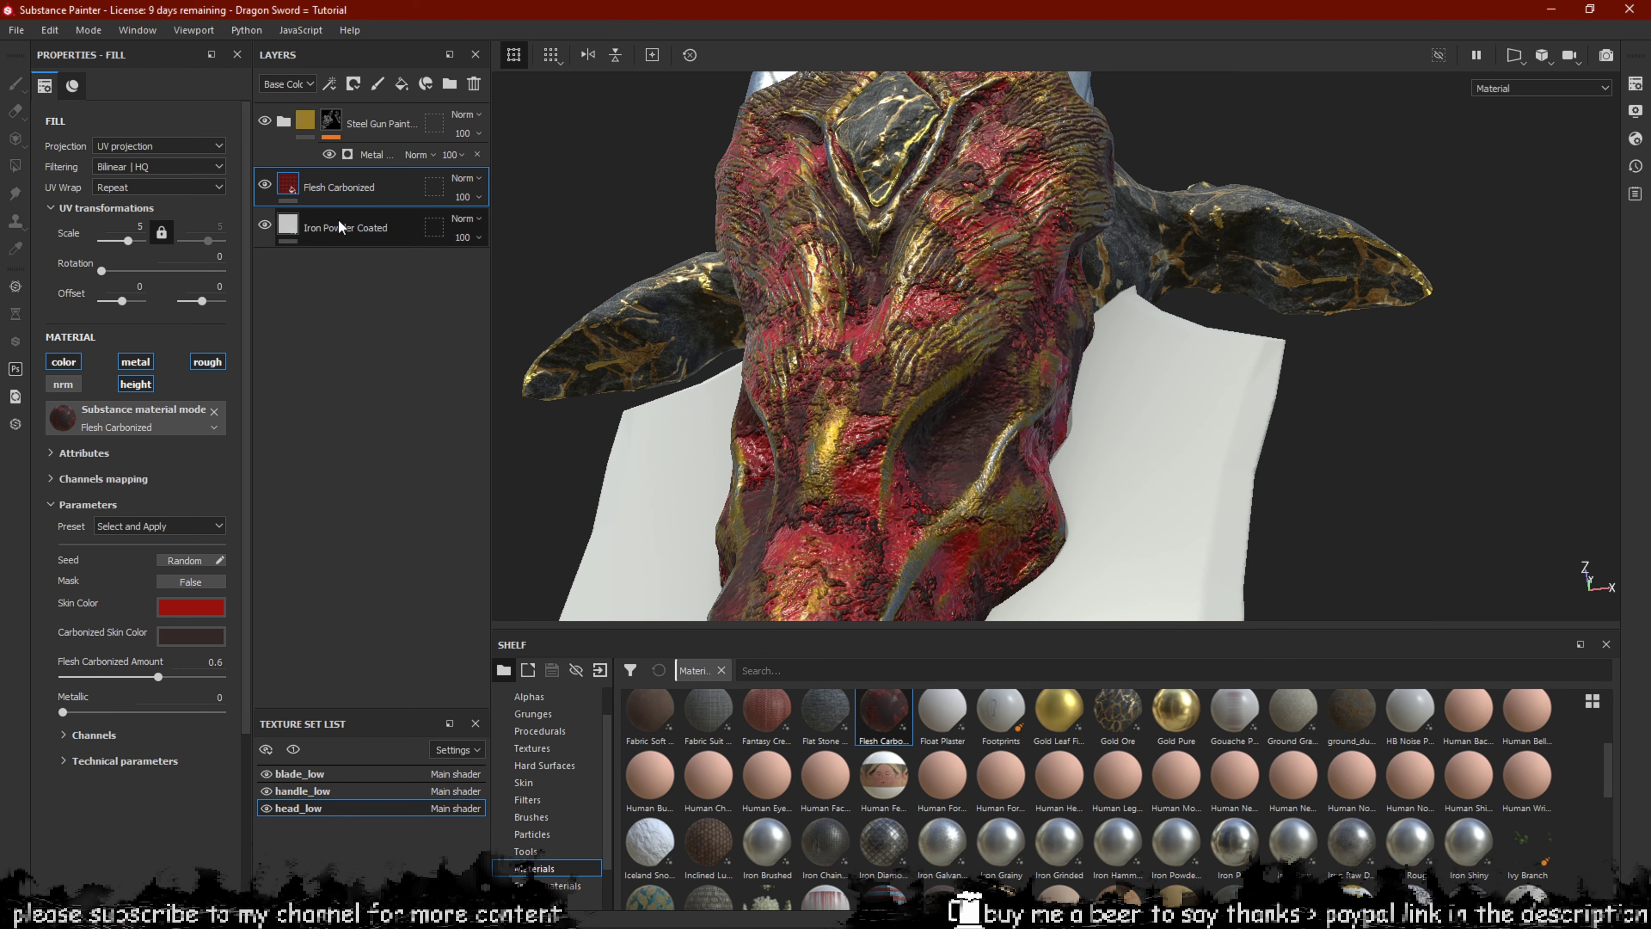
left_click_drag(975, 400, 985, 523, "alt")
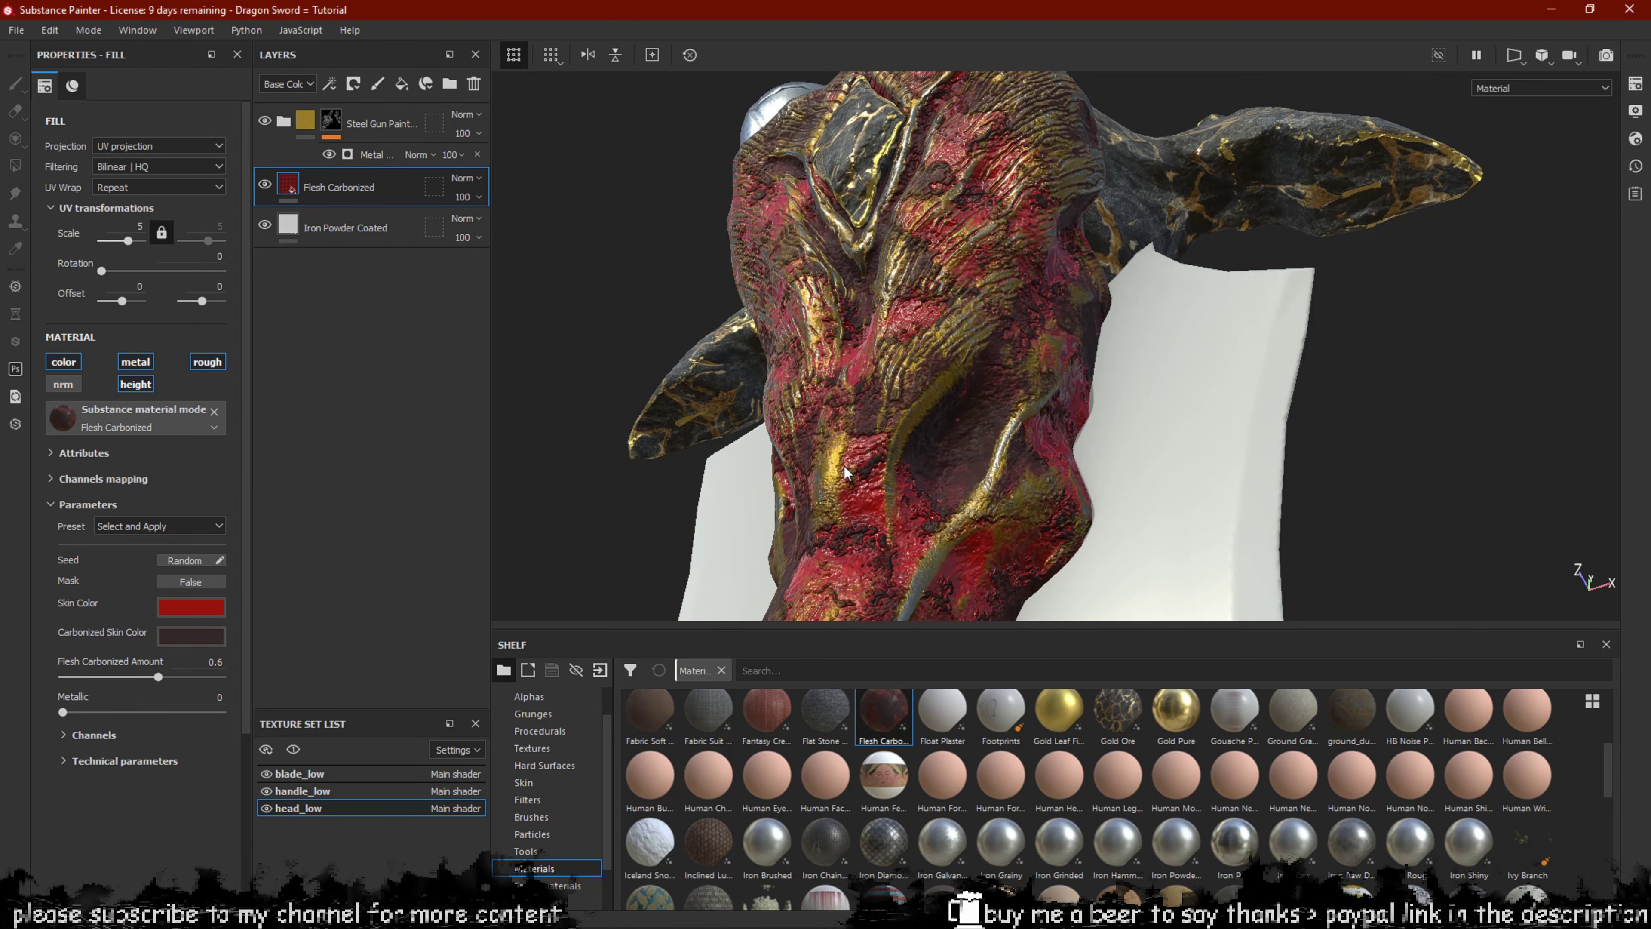
left_click_drag(818, 377, 764, 390, "alt")
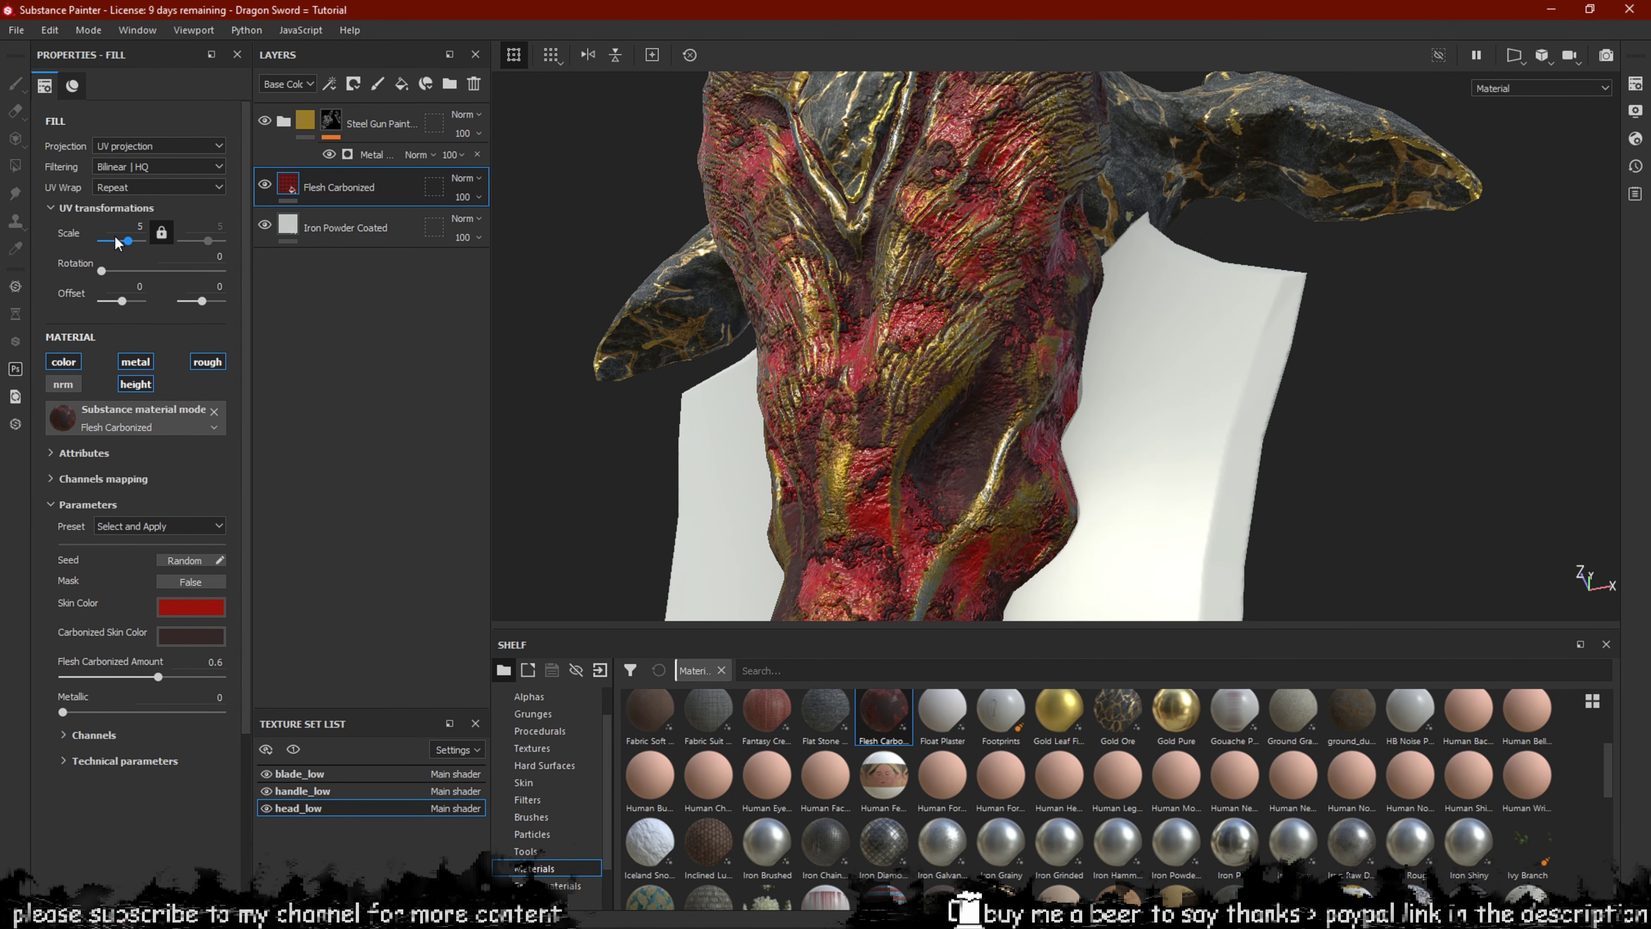
left_click(137, 145)
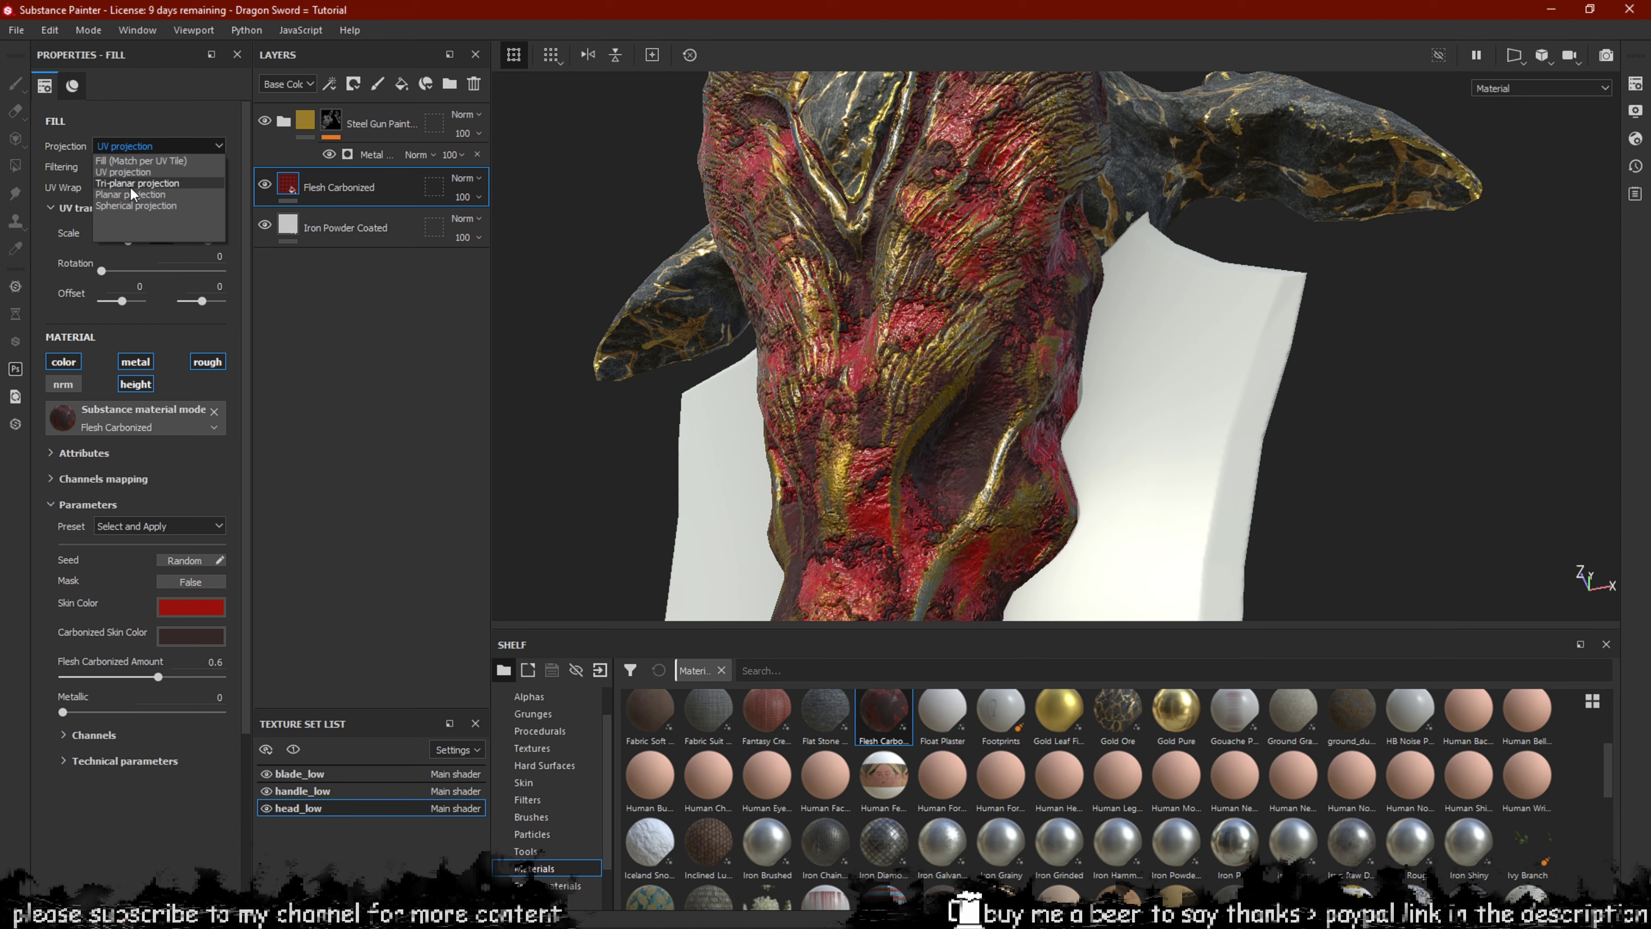
left_click(130, 184)
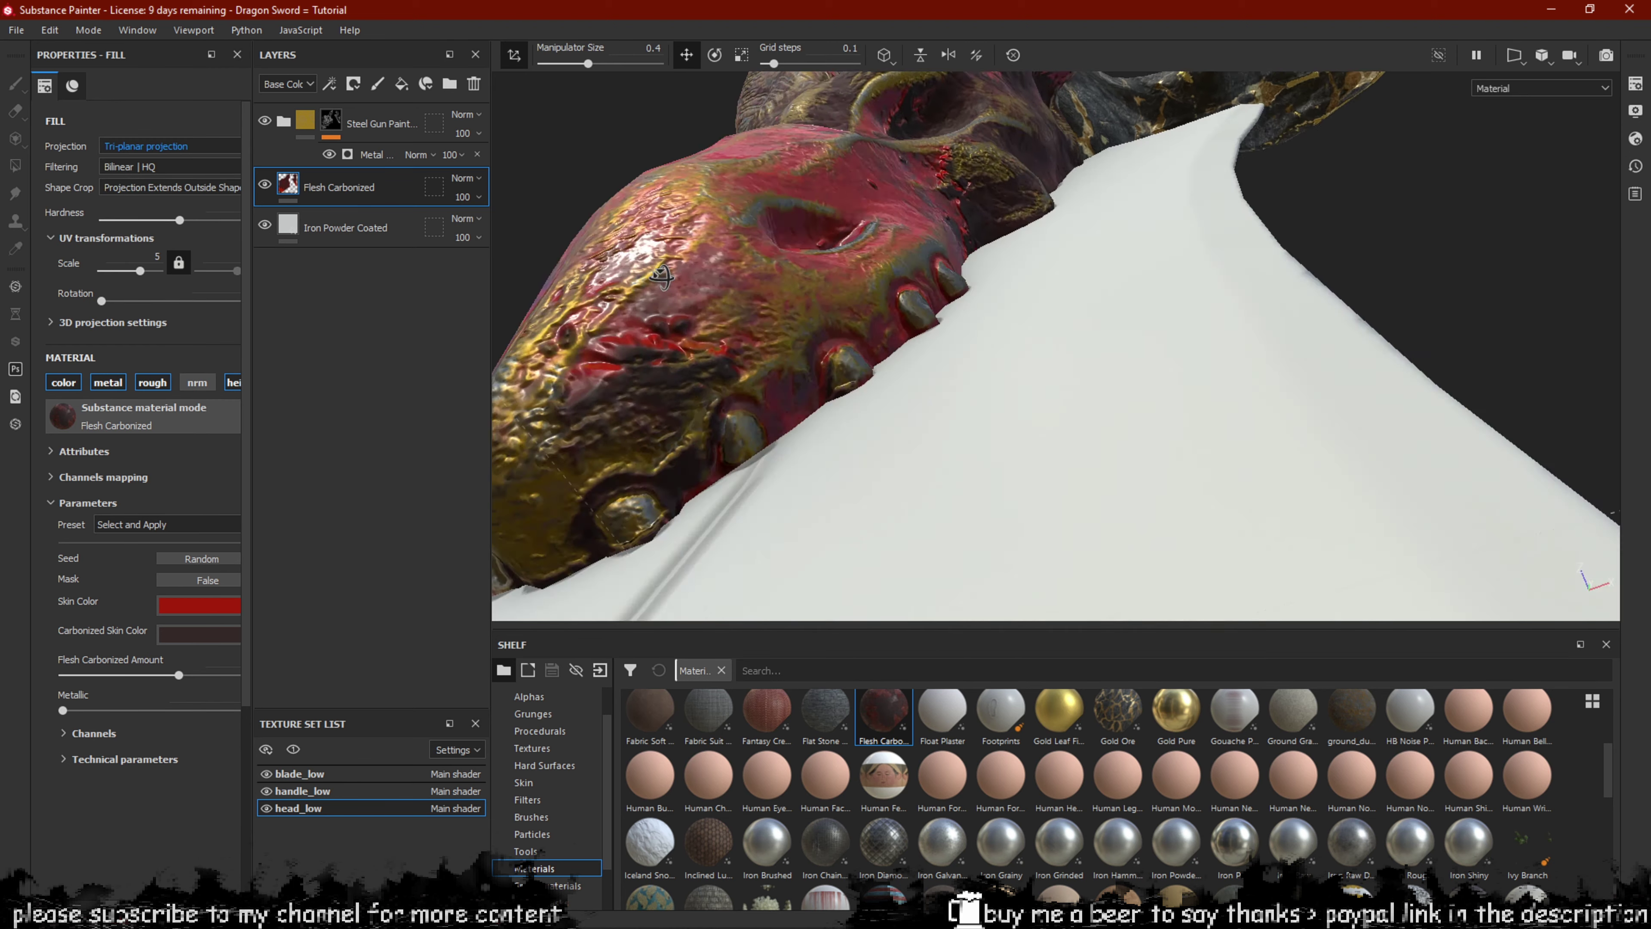
scroll(662, 277, "down", 5)
left_click_drag(662, 276, 624, 343, "alt")
scroll(921, 236, "up", 5)
left_click(167, 149)
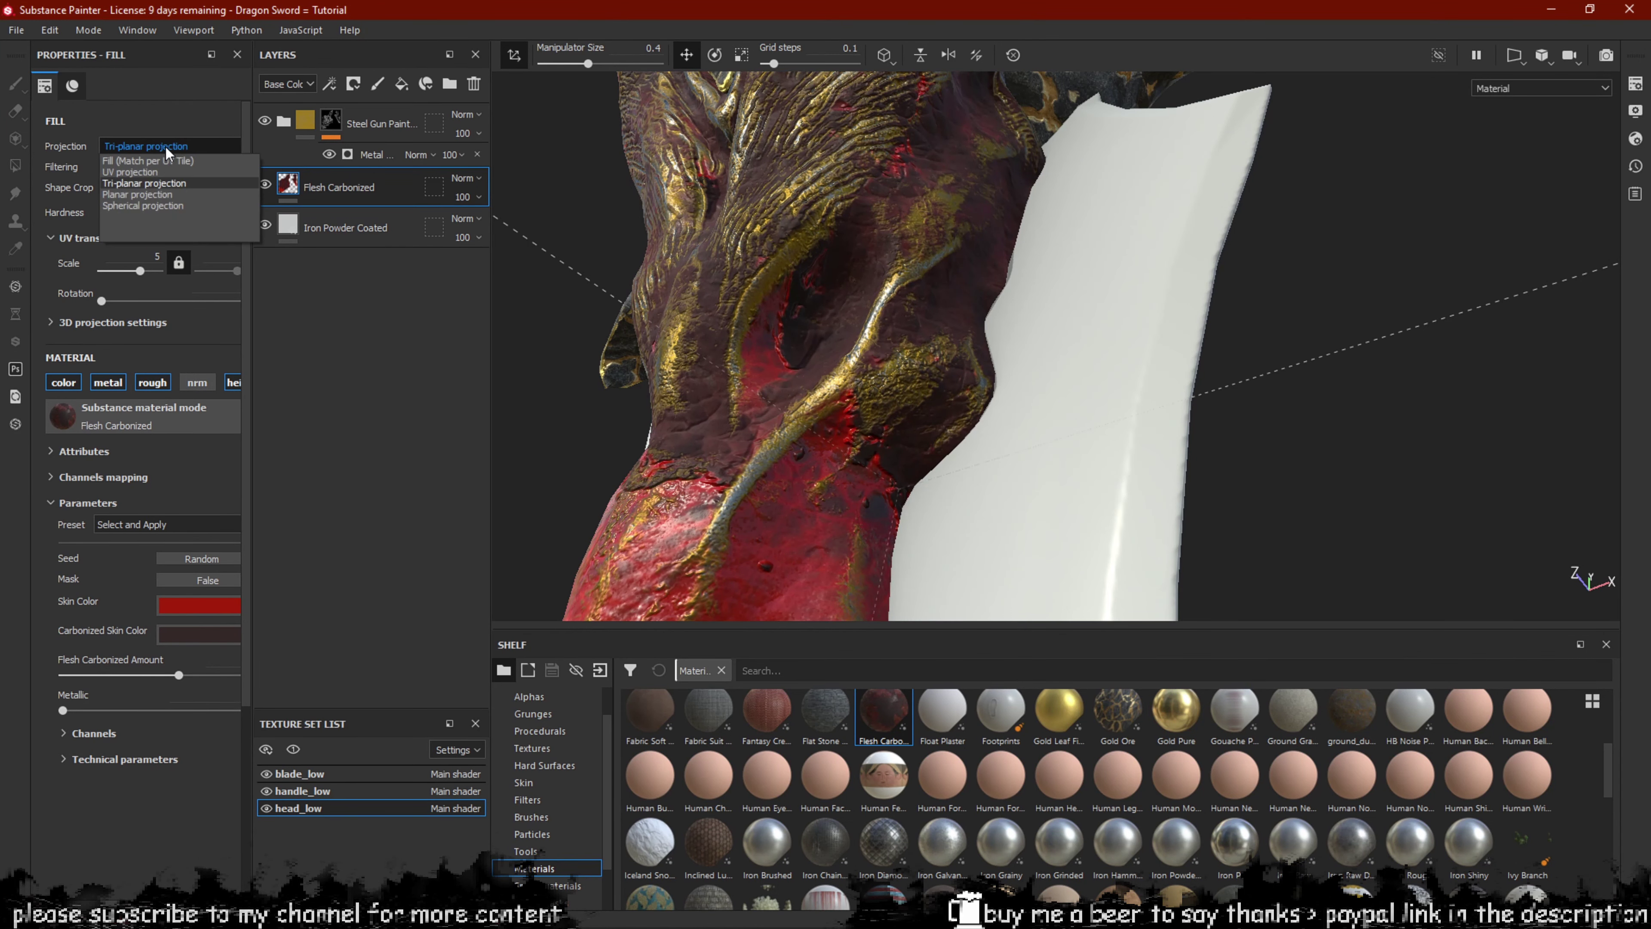
left_click(155, 169)
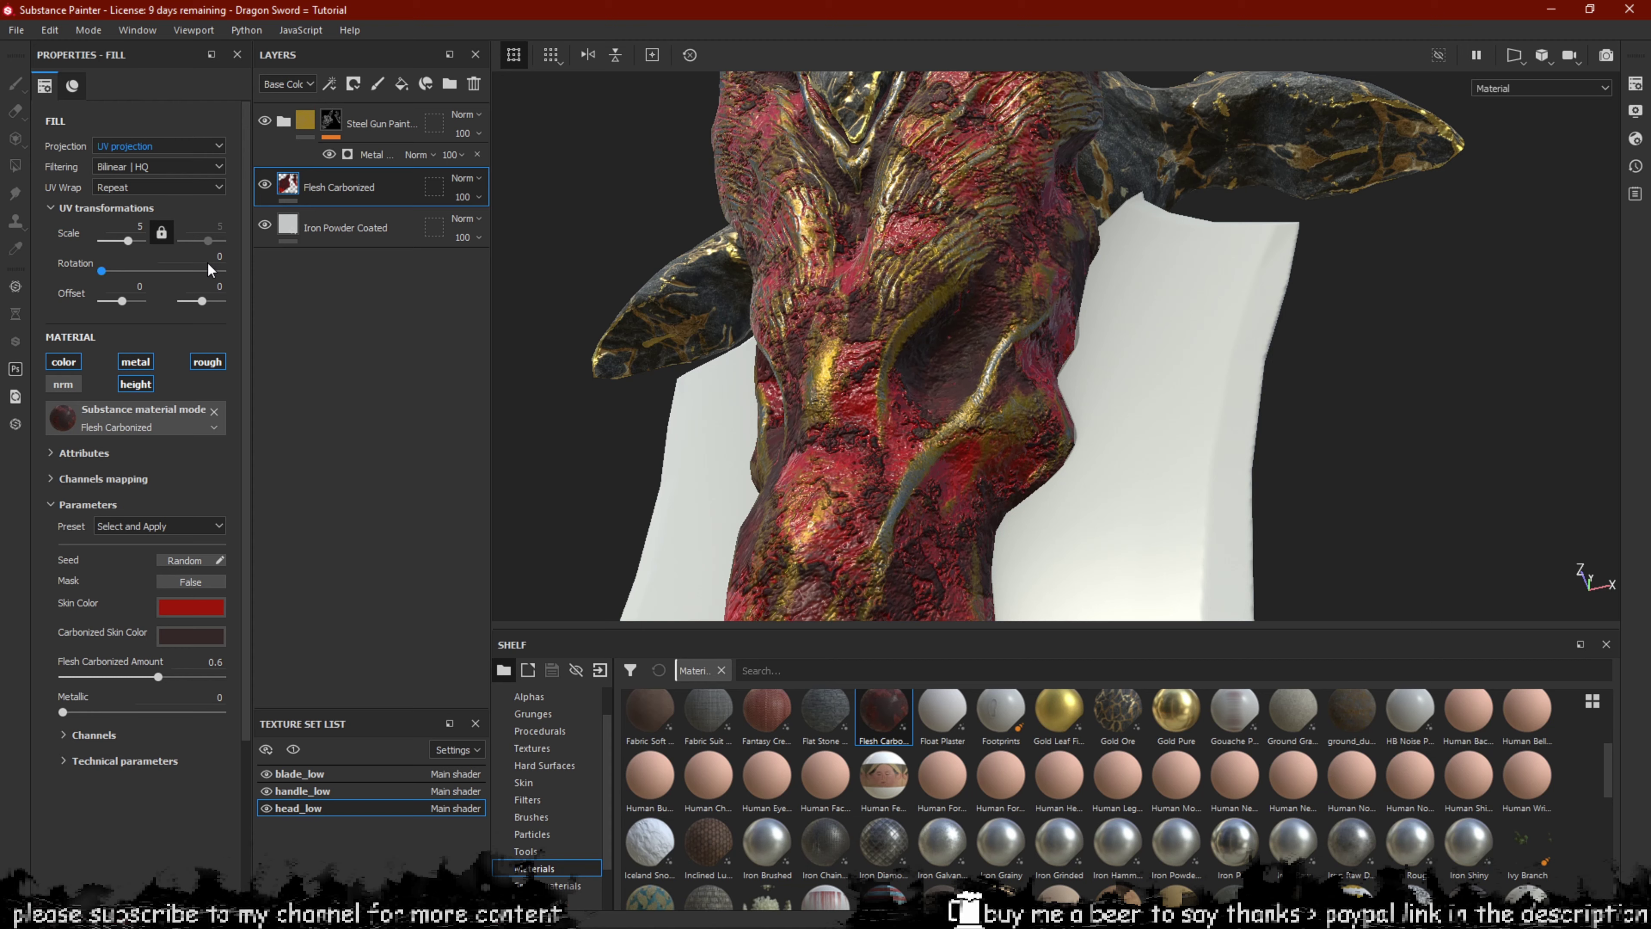
Set the UV scale of the Flesh Carbonized layer to 6.9.
mouse_move(129, 240)
left_mouse_down()
mouse_move(149, 241)
mouse_move(130, 240)
left_mouse_up()
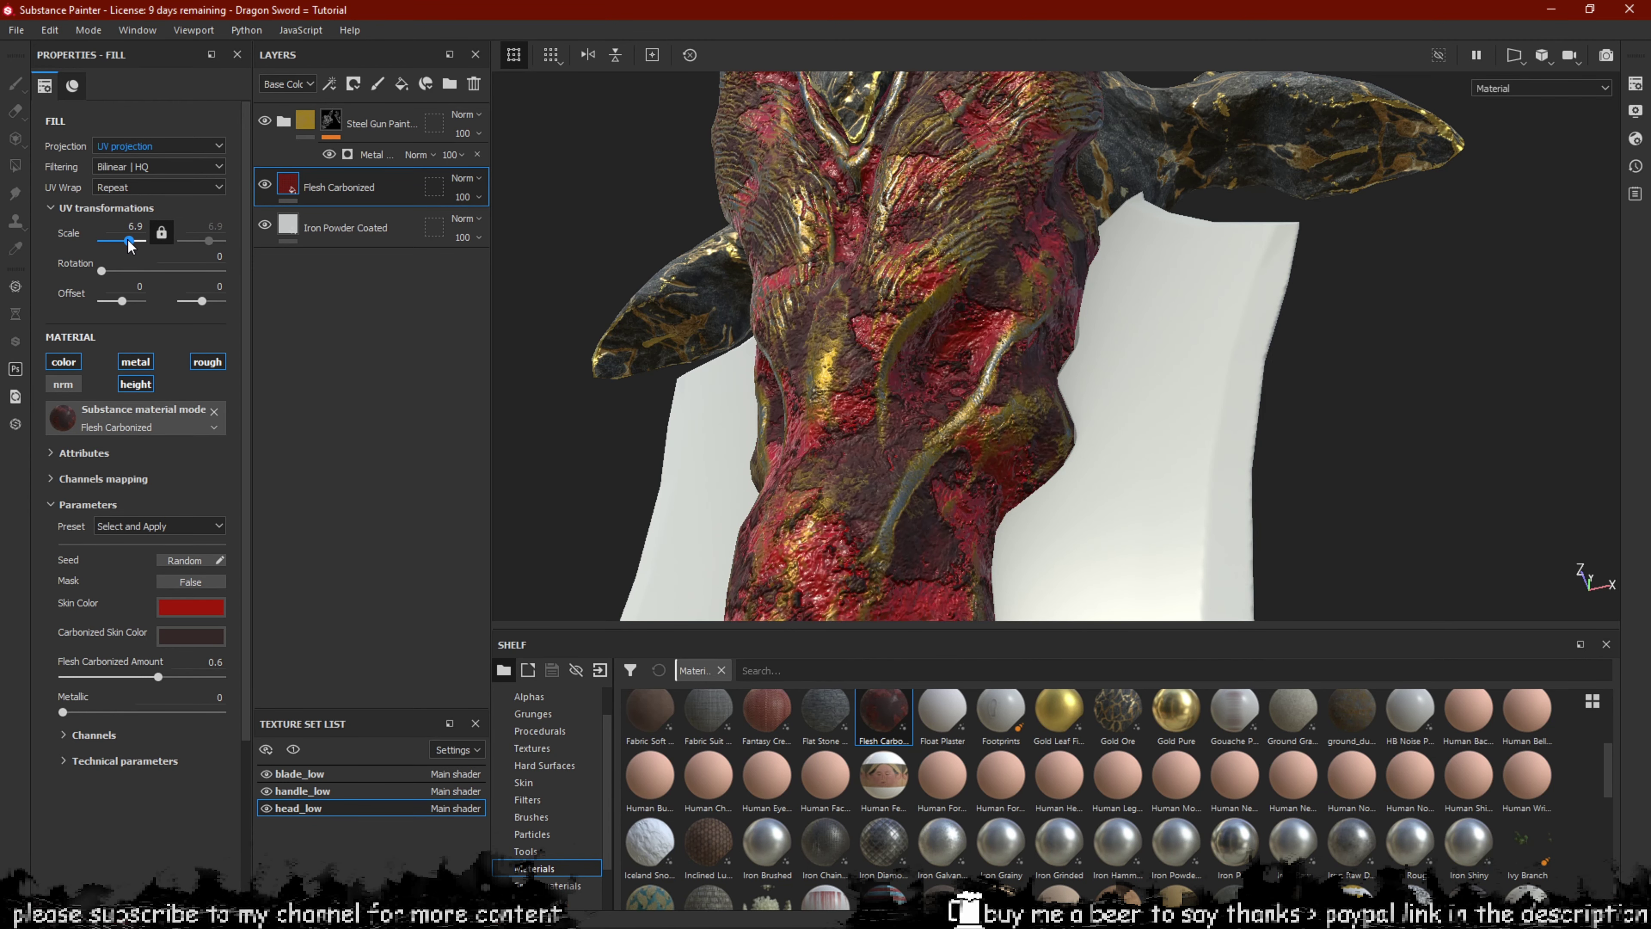
left_click_drag(944, 422, 911, 449, "alt")
Add a black mask to the Flesh Carbonized layer and show the brush library.
right_click(292, 185)
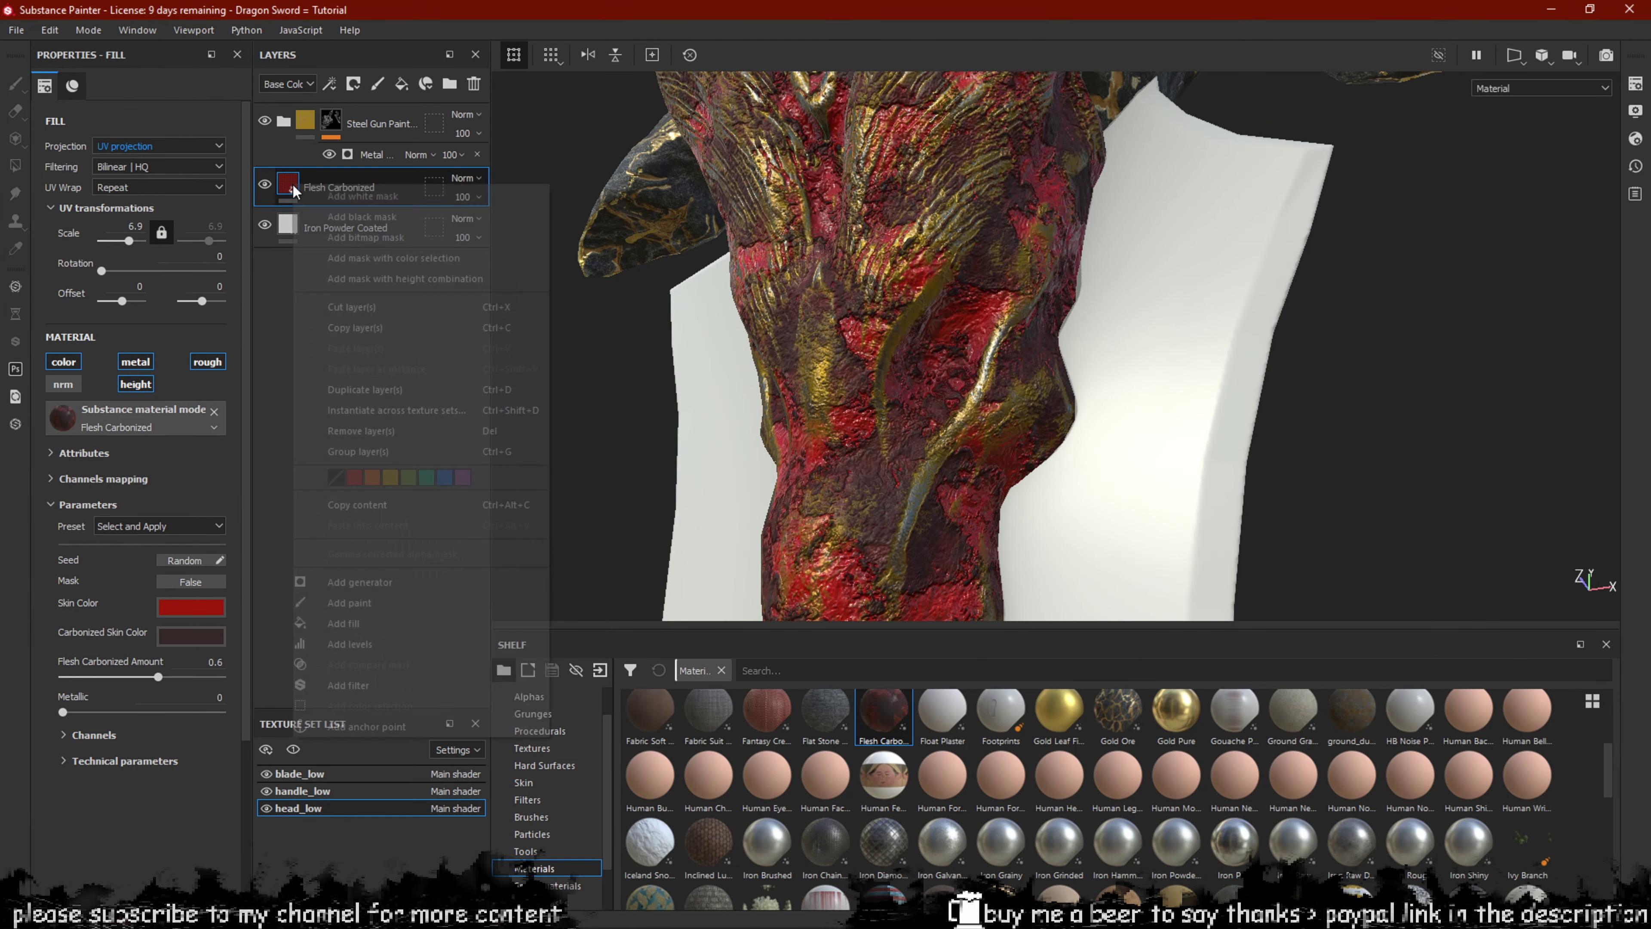
left_click(344, 237)
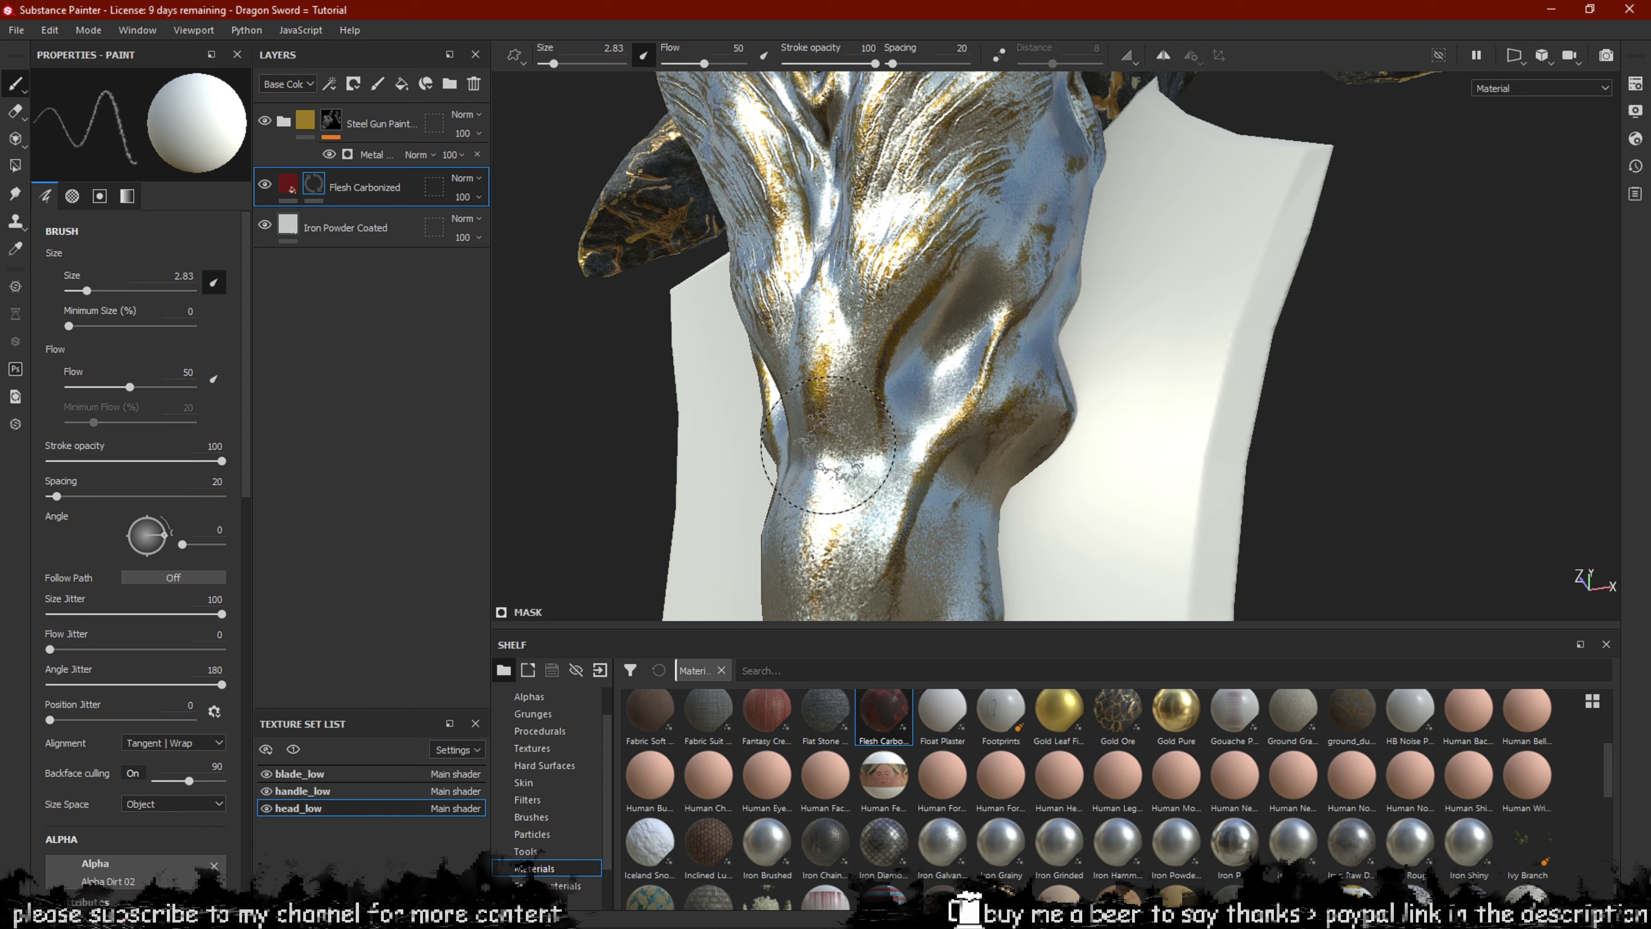
left_click(532, 817)
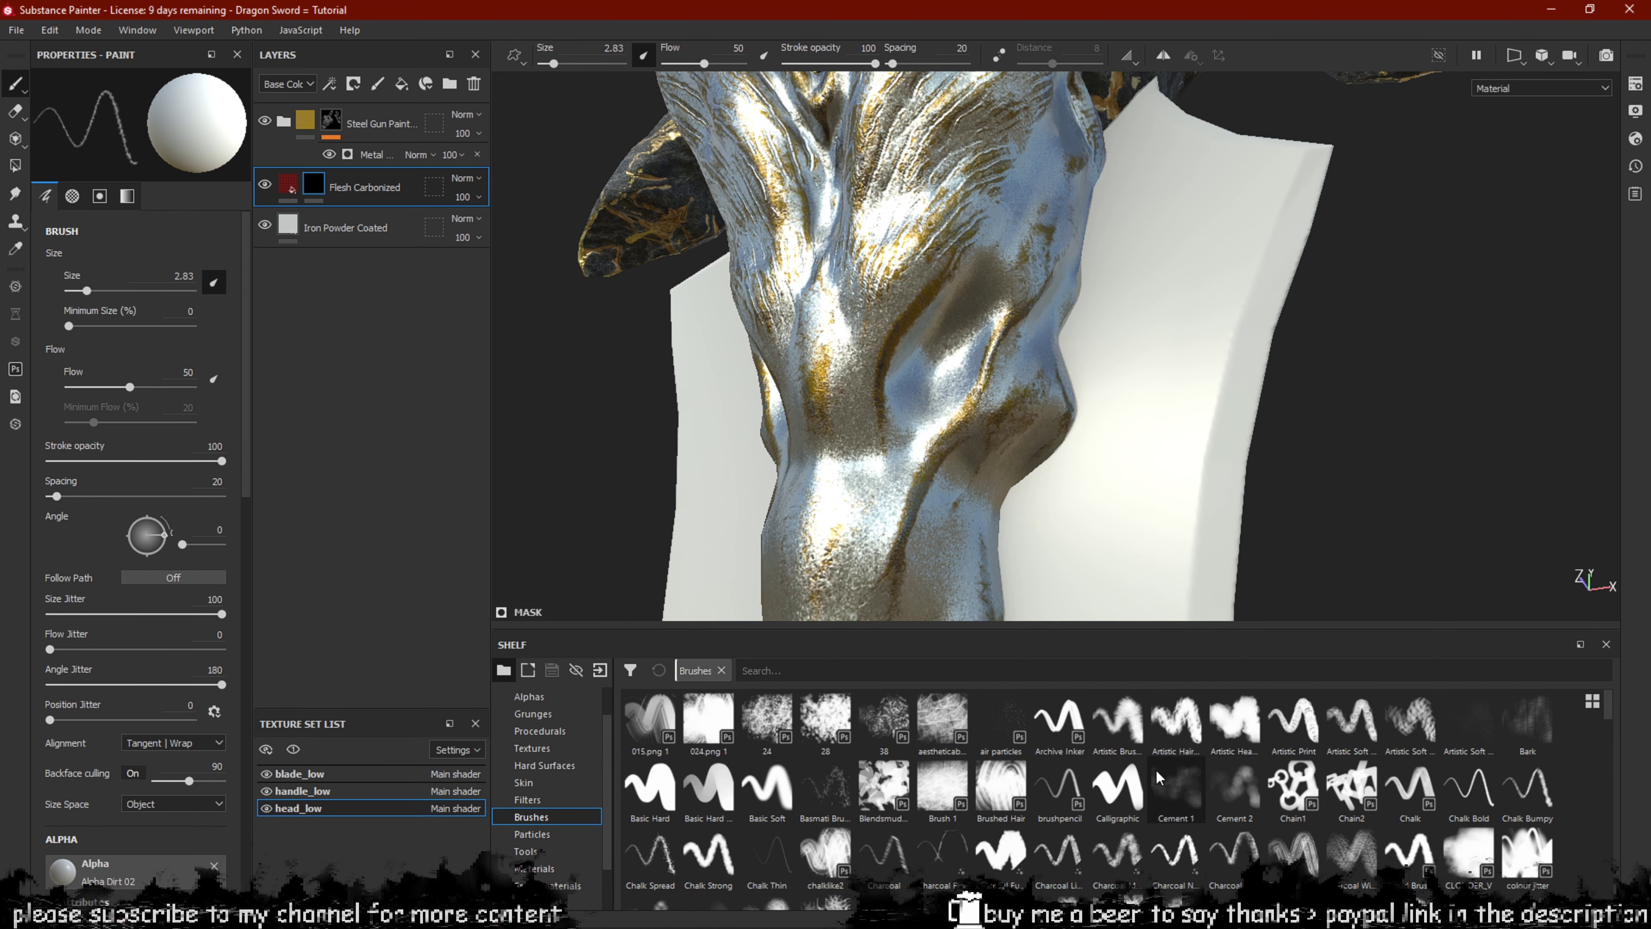
Try the Cement 1, Dirt 2 and Dirt 3 brushes, test a stroke in the eye socket, and undo it.
left_click(1170, 807)
scroll(1164, 814, "down", 3)
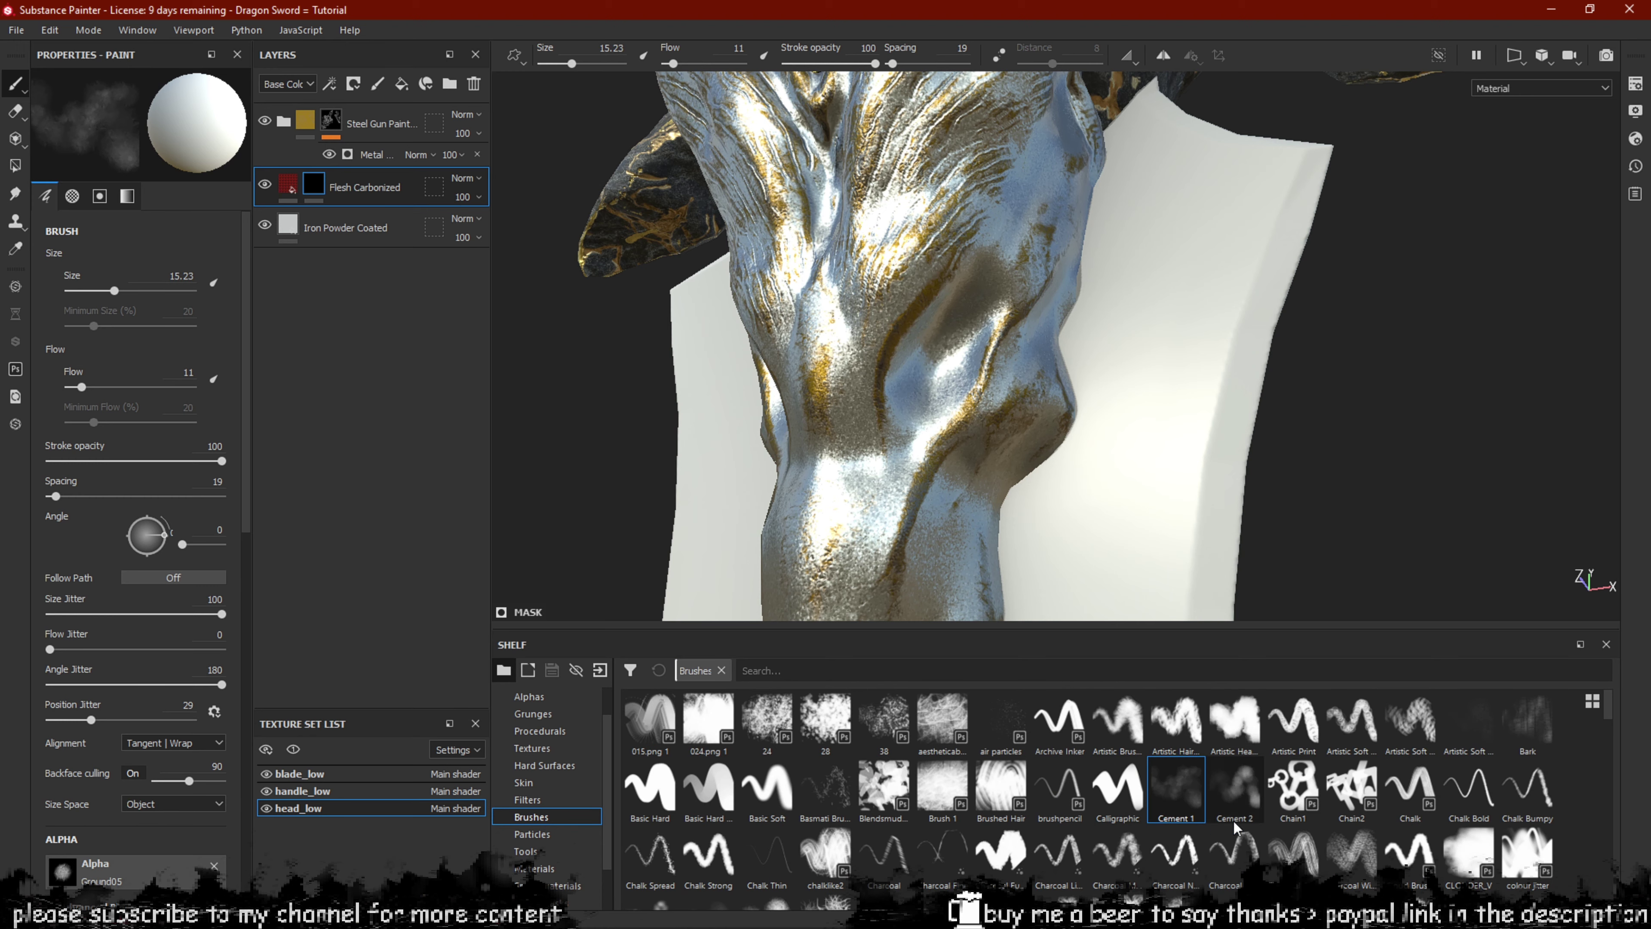
left_click(1292, 715)
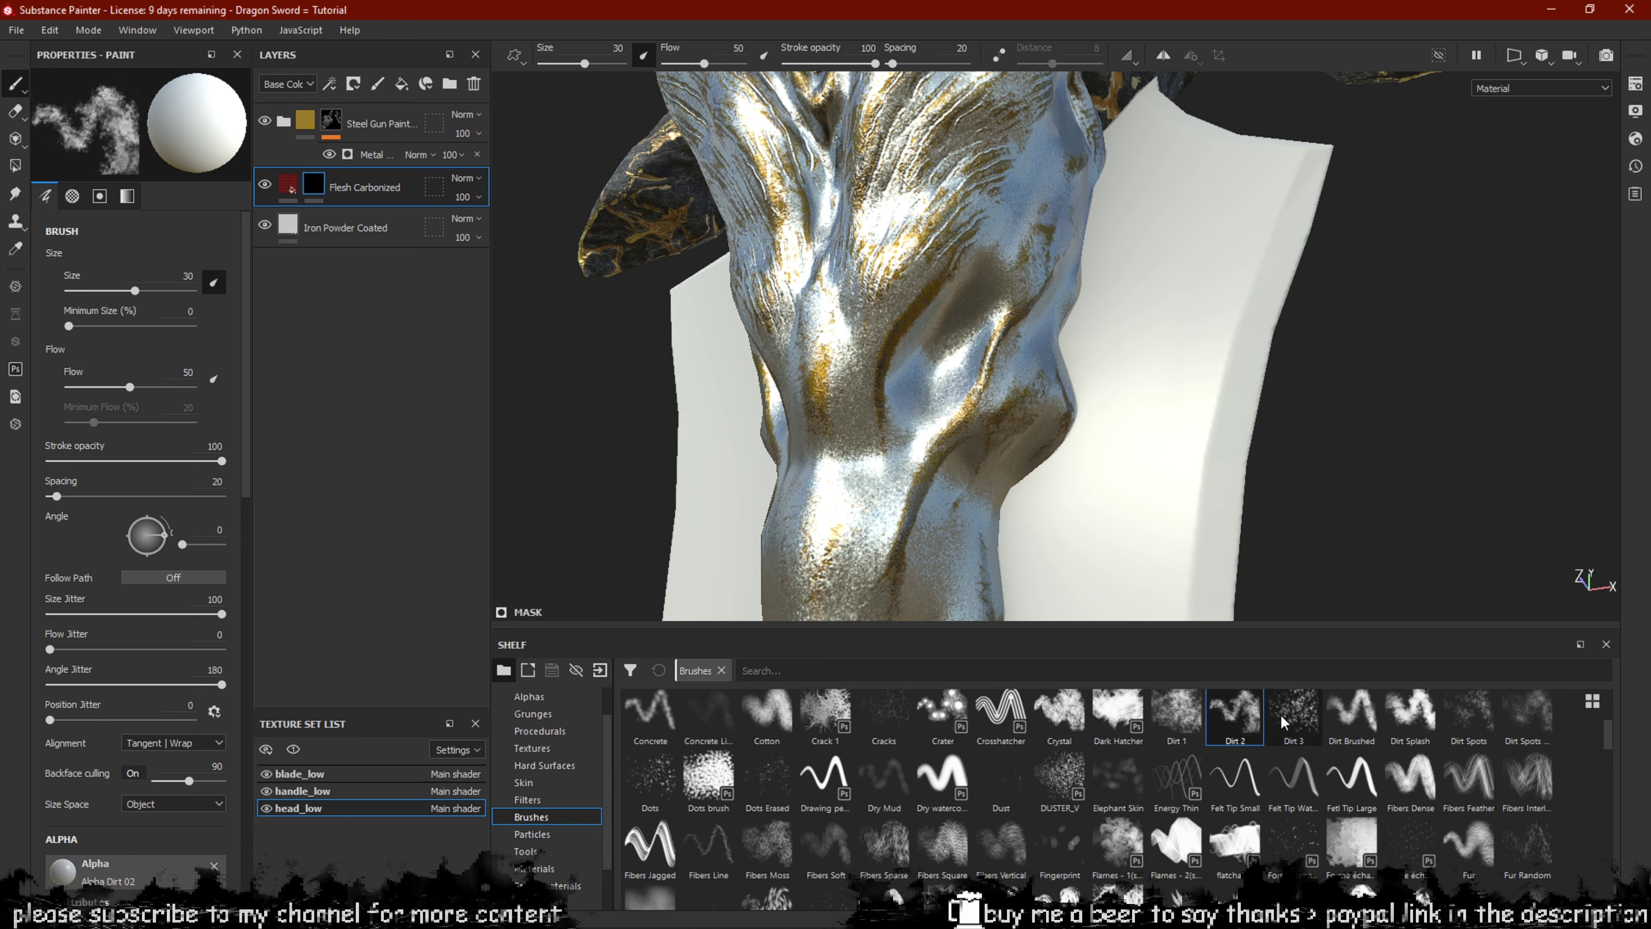
right_click_drag(877, 358, 803, 331, "ctrl")
right_click_drag(987, 391, 950, 383, "ctrl")
left_click_drag(927, 358, 937, 356)
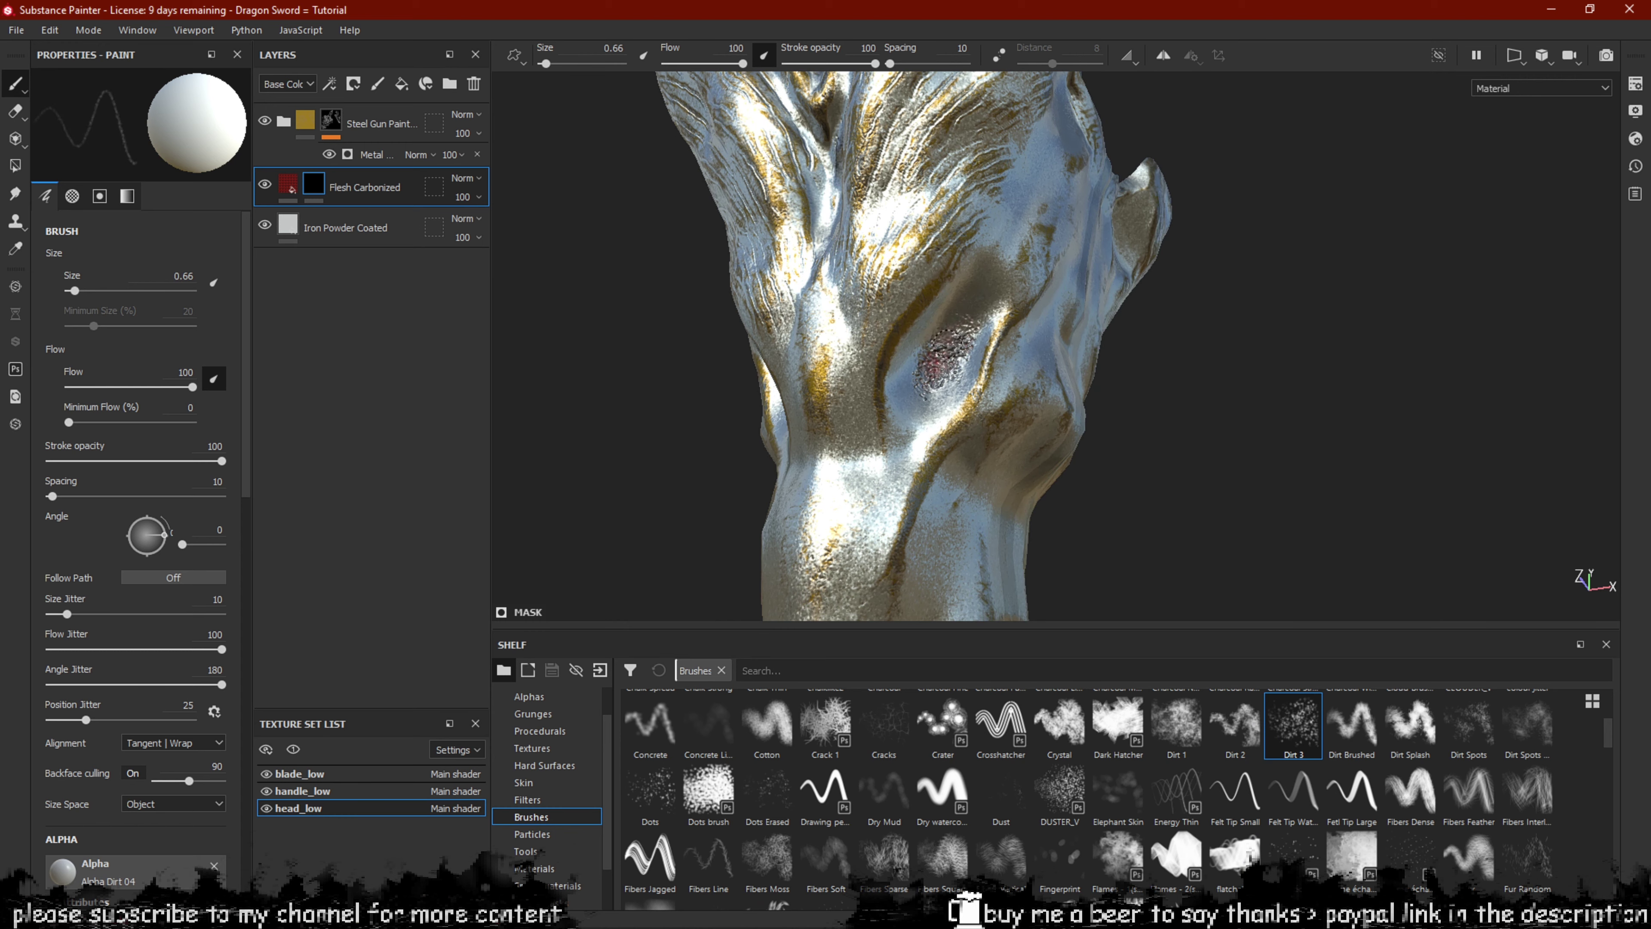
key("ctrl+z")
Paint the flesh into one eye socket on the mask with the Dirt 2 brush at size 2.83.
left_click(1235, 722)
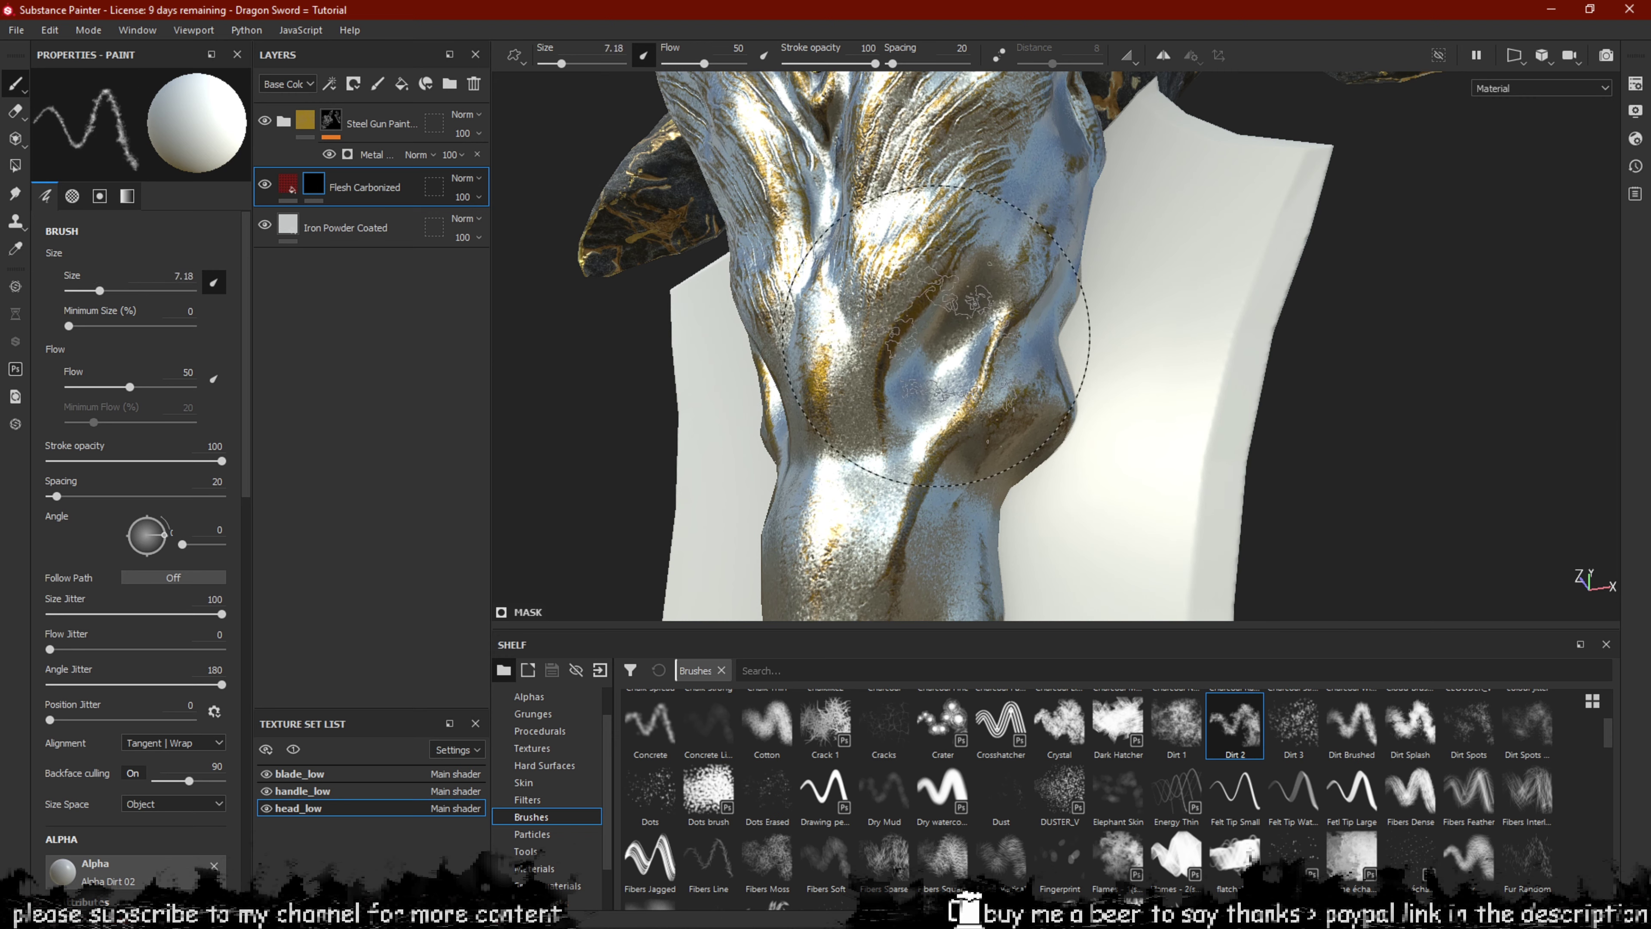
right_click_drag(936, 336, 878, 337, "ctrl")
left_click_drag(937, 359, 930, 361)
scroll(917, 358, "up", 5)
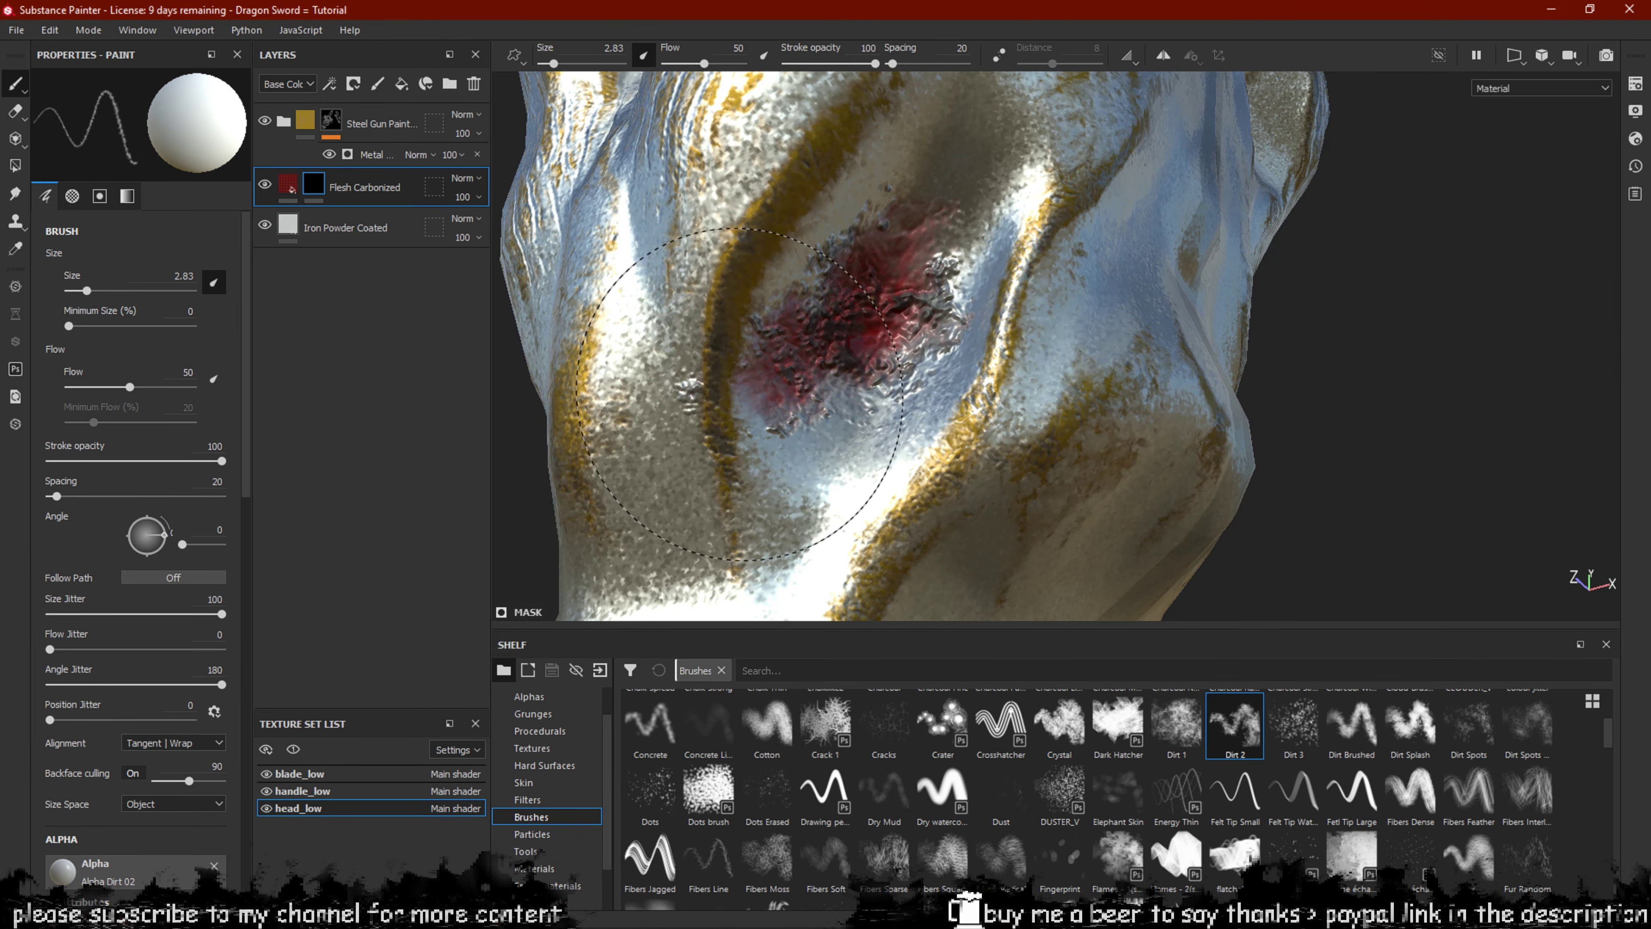
left_click_drag(740, 393, 805, 402)
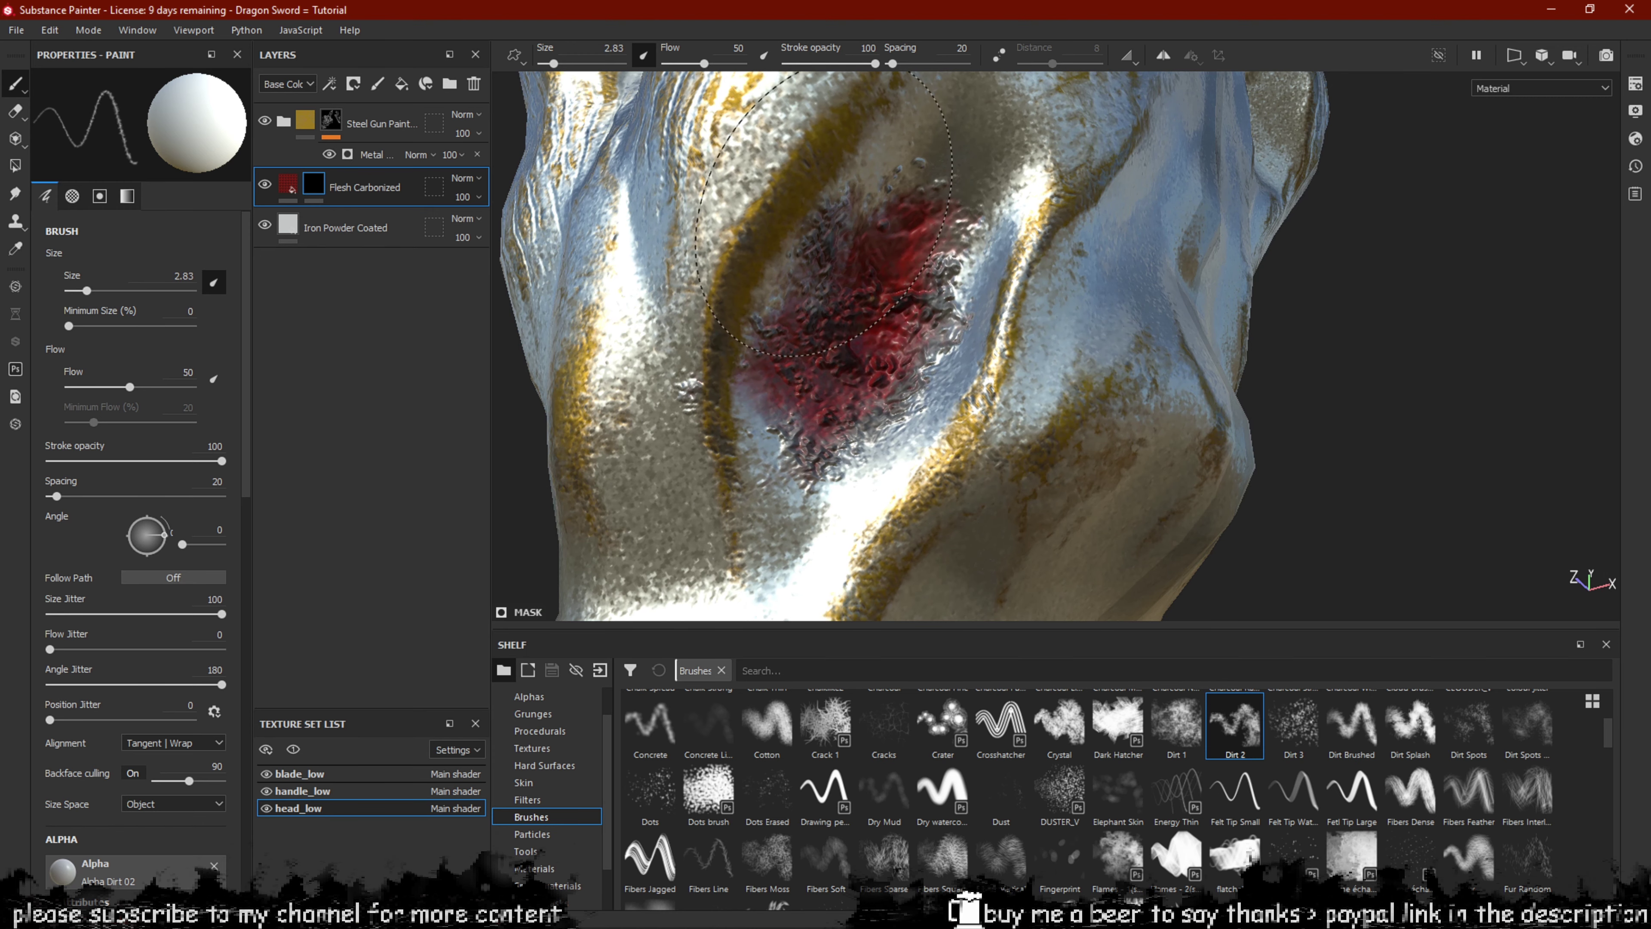
left_click_drag(902, 323, 1013, 269, "alt")
left_click_drag(860, 322, 800, 341, "alt")
left_click_drag(891, 311, 1398, 343, "alt")
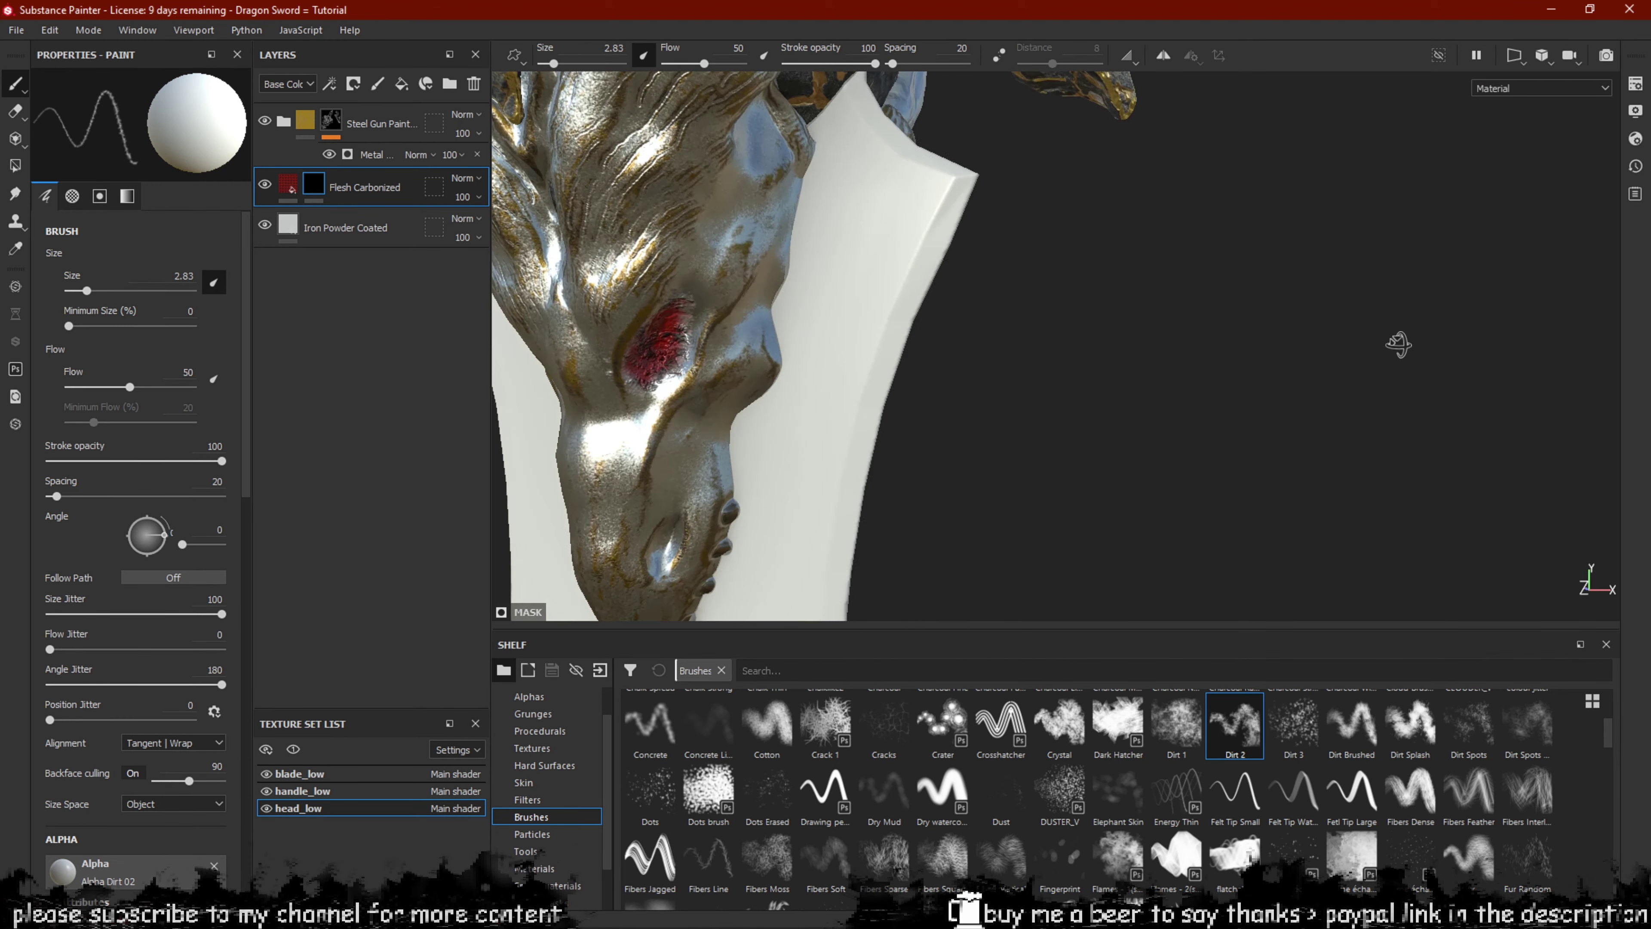
Paint the flesh into the opposite eye socket with the same Dirt 2 brush.
middle_click_drag(657, 357, 930, 351, "alt")
scroll(926, 355, "up", 4)
mouse_move(925, 355)
left_mouse_down("alt")
mouse_move(870, 340)
mouse_move(949, 343)
left_mouse_up("alt")
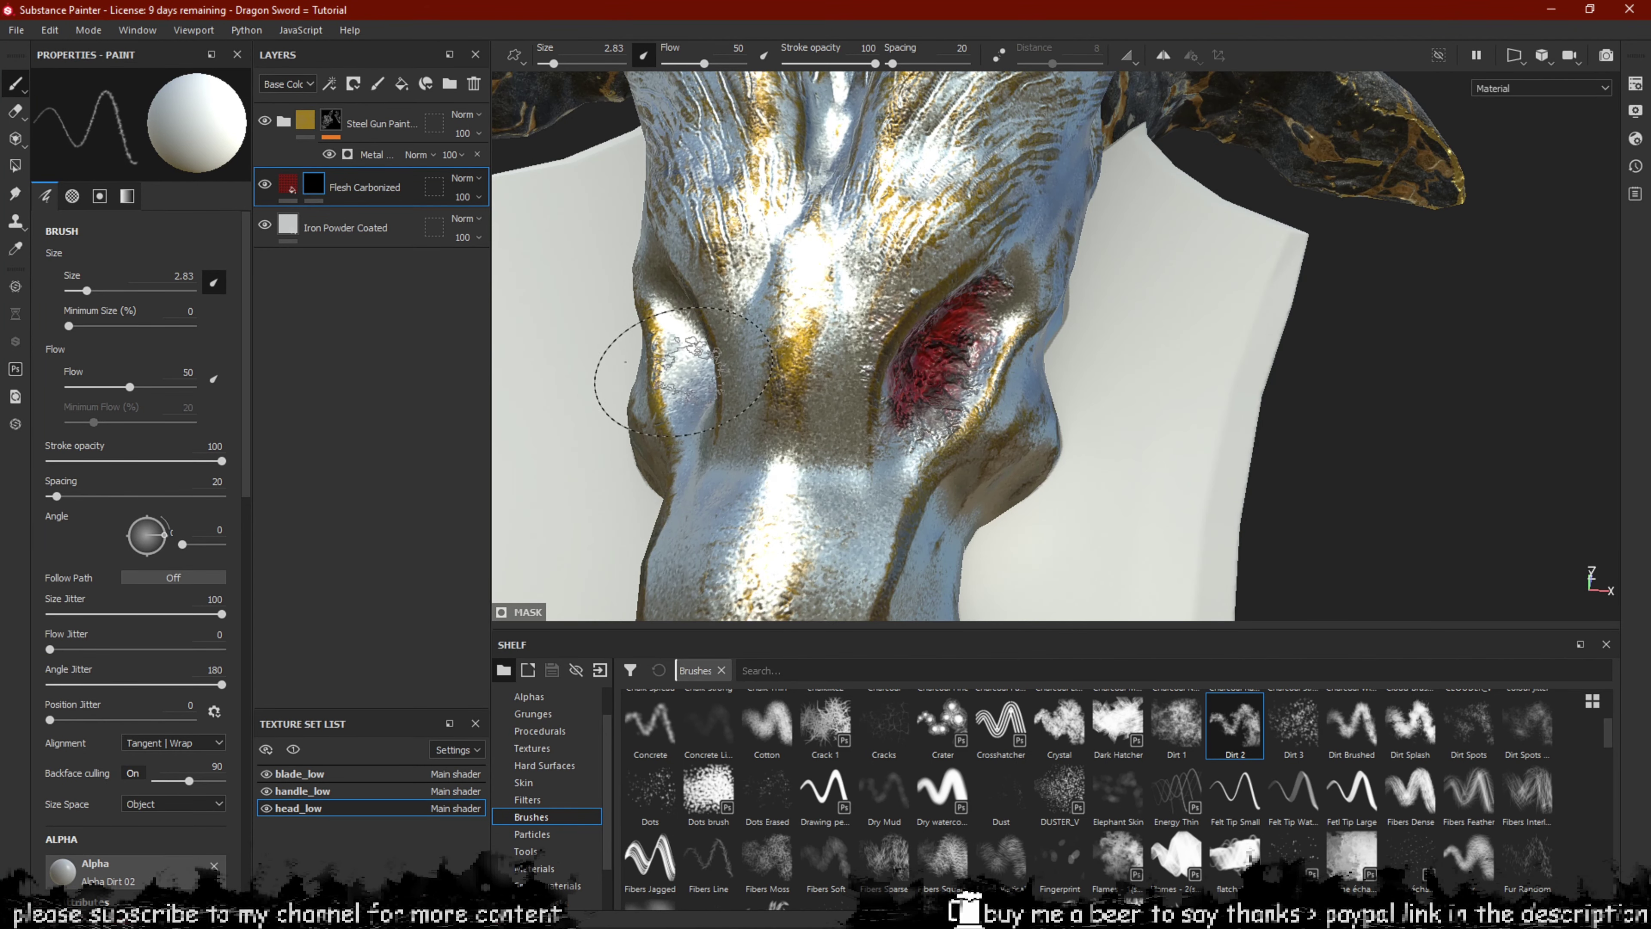
middle_click_drag(670, 388, 1046, 384, "alt")
mouse_move(1047, 384)
left_mouse_down("alt")
mouse_move(1132, 370)
mouse_move(1091, 350)
mouse_move(1137, 403)
mouse_move(1163, 399)
left_mouse_up("alt")
left_click_drag(1078, 289, 1149, 311, "alt")
left_click_drag(1161, 416, 988, 390, "alt")
scroll(1053, 365, "up", 5)
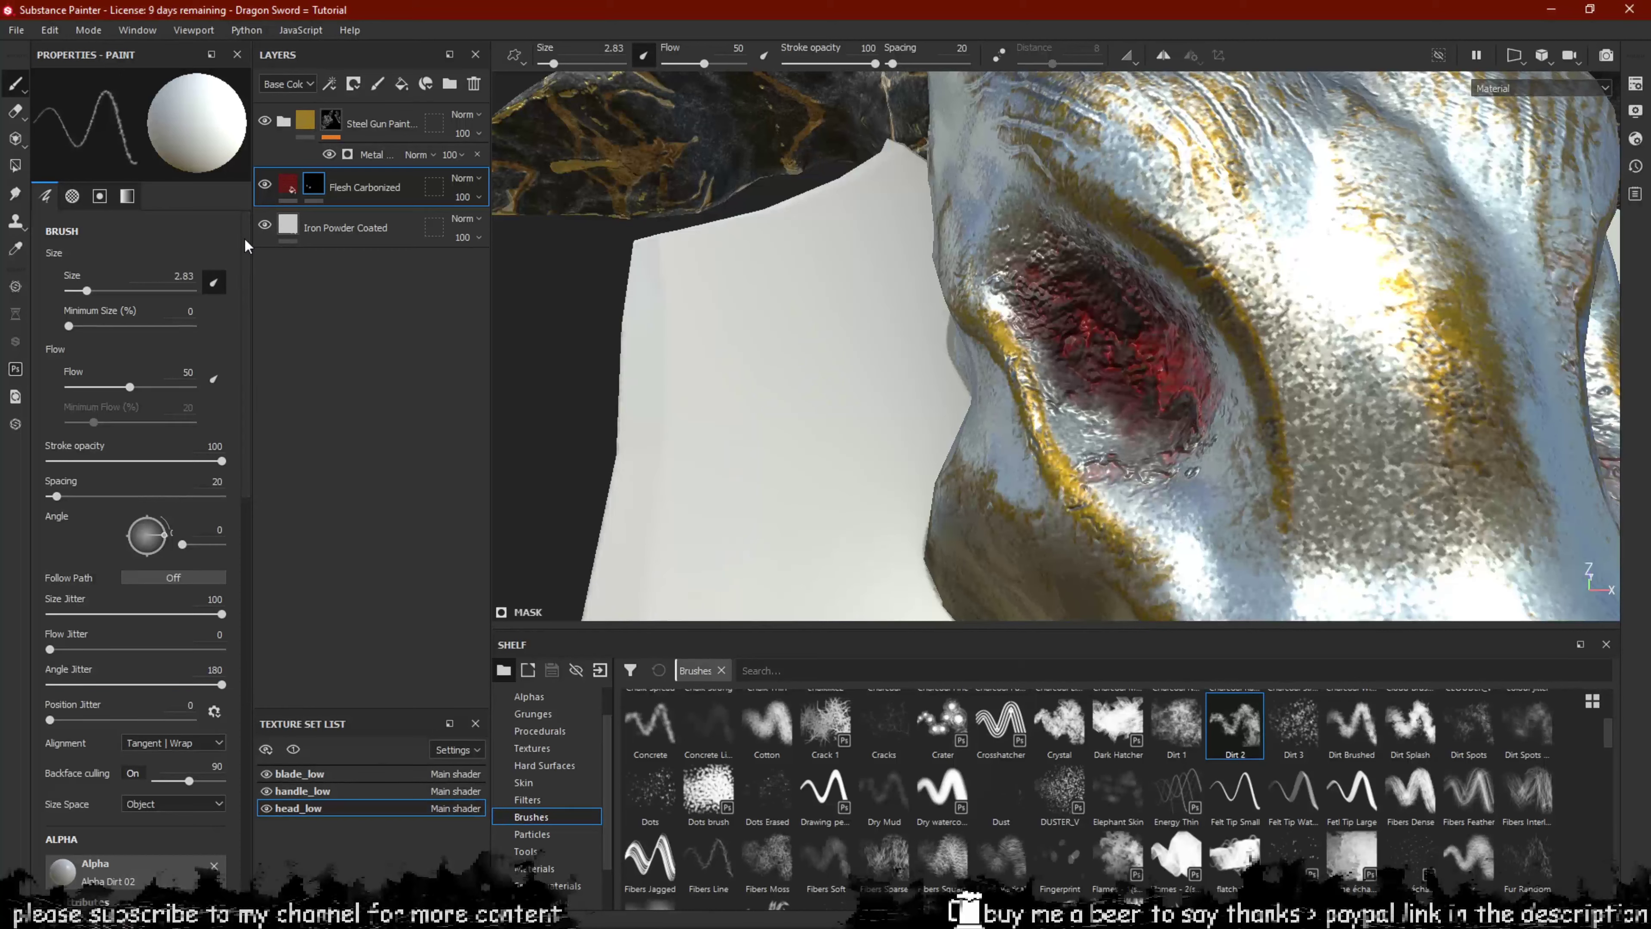
Set the Height Position of the Flesh Carbonized material to 0.26.
left_click(288, 184)
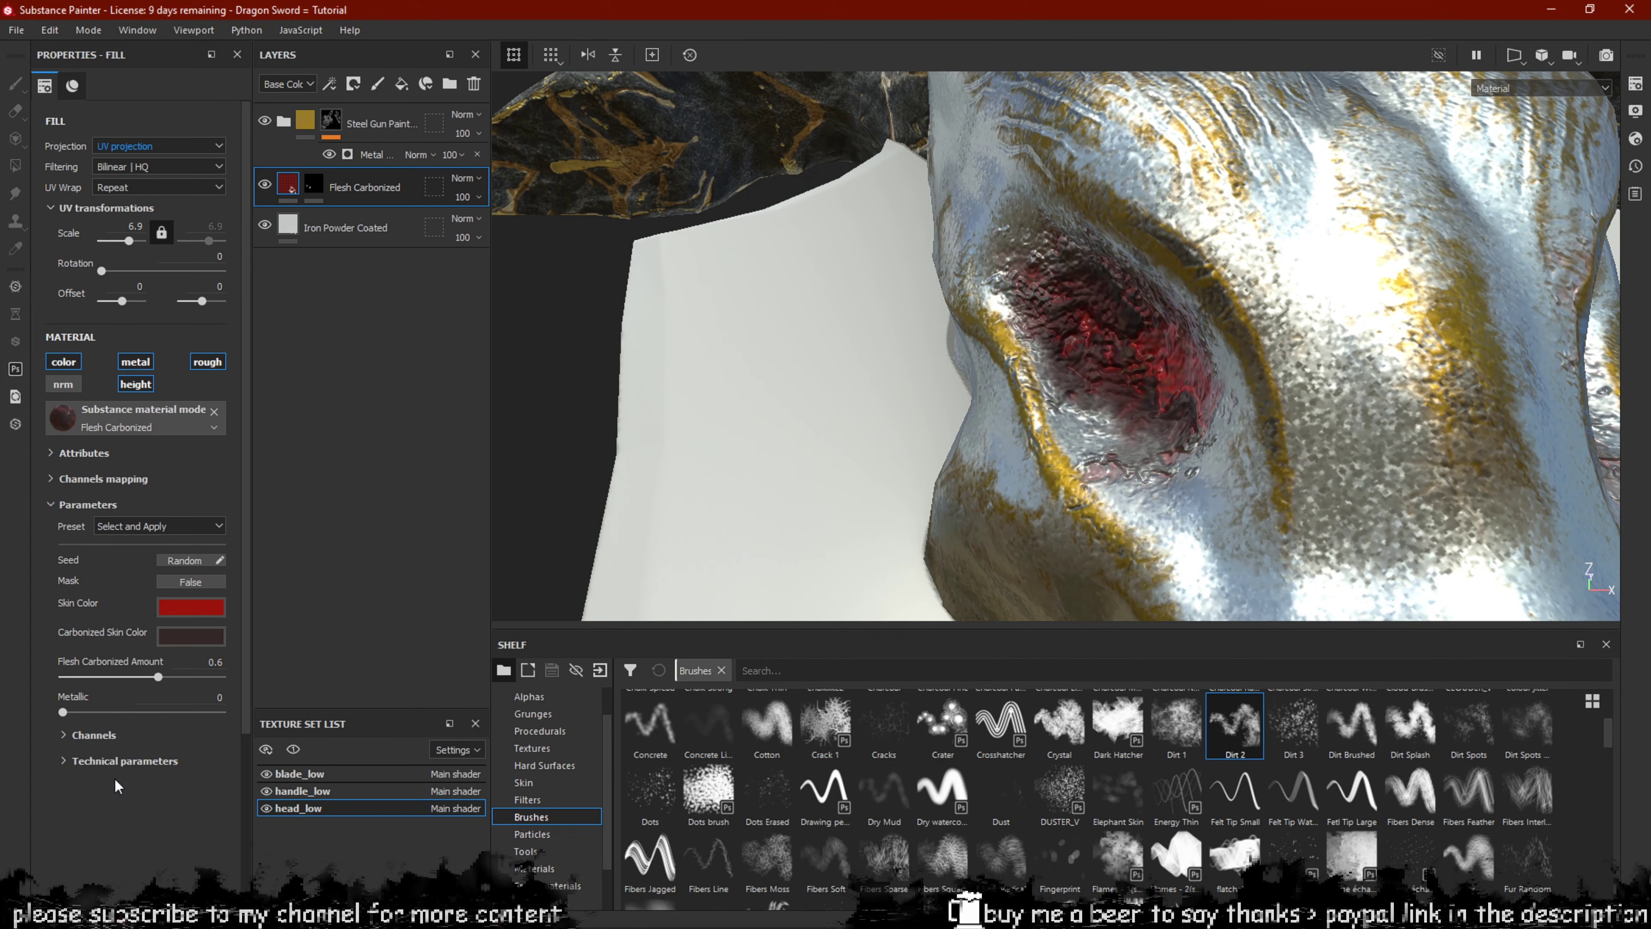
left_click(123, 762)
scroll(130, 765, "down", 4)
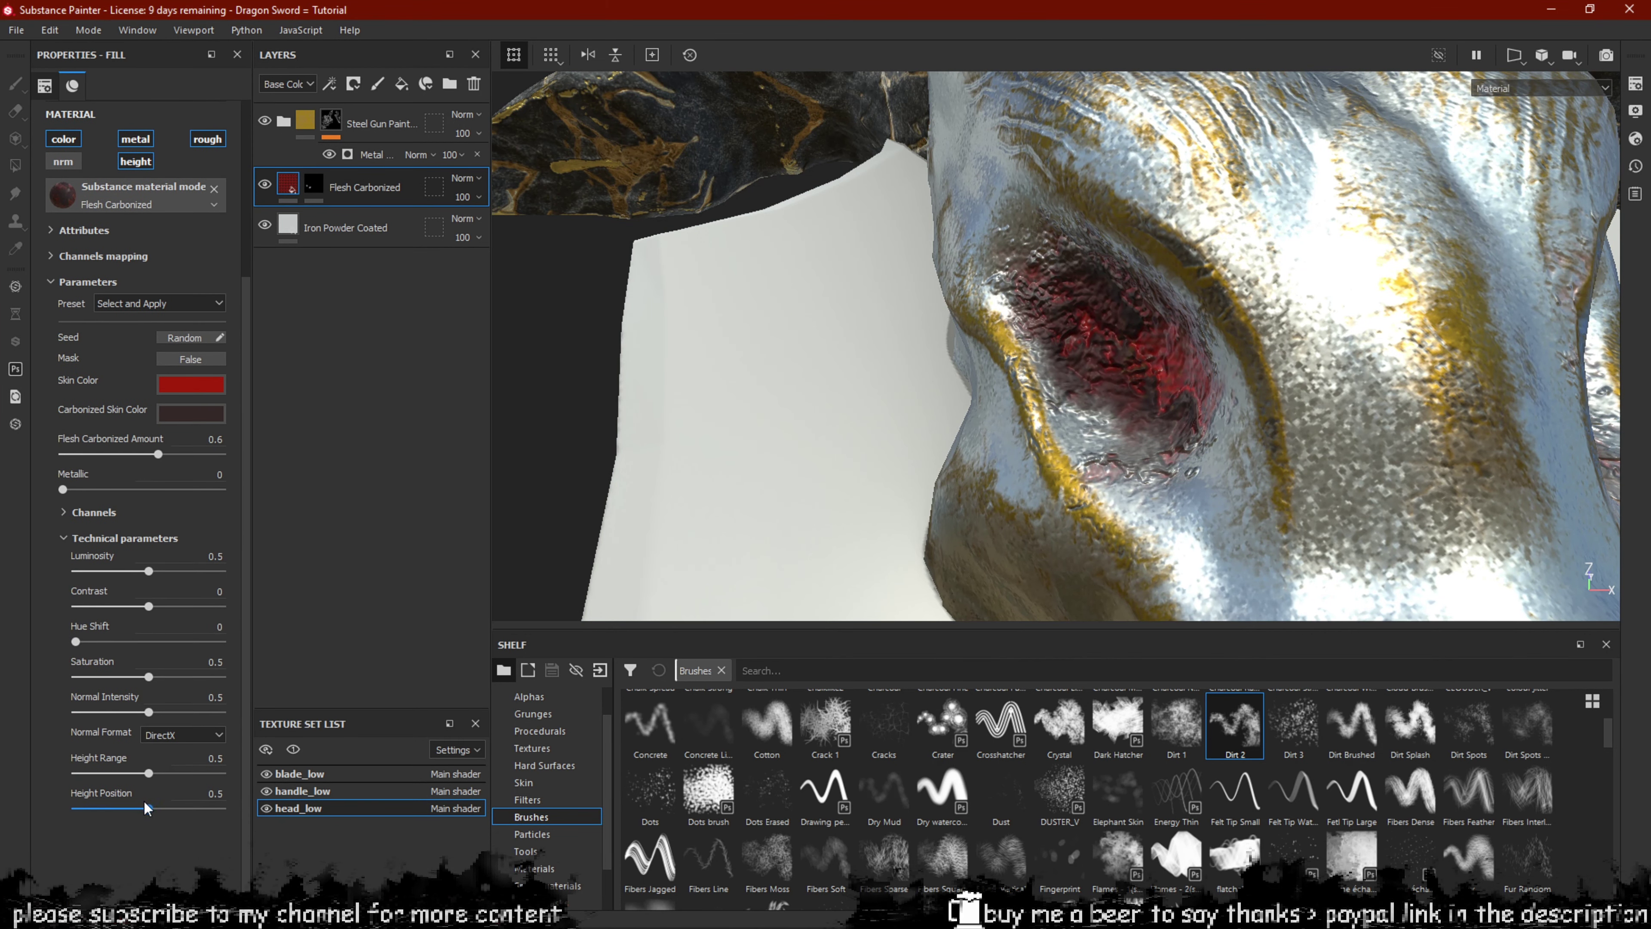
left_click_drag(145, 807, 115, 809)
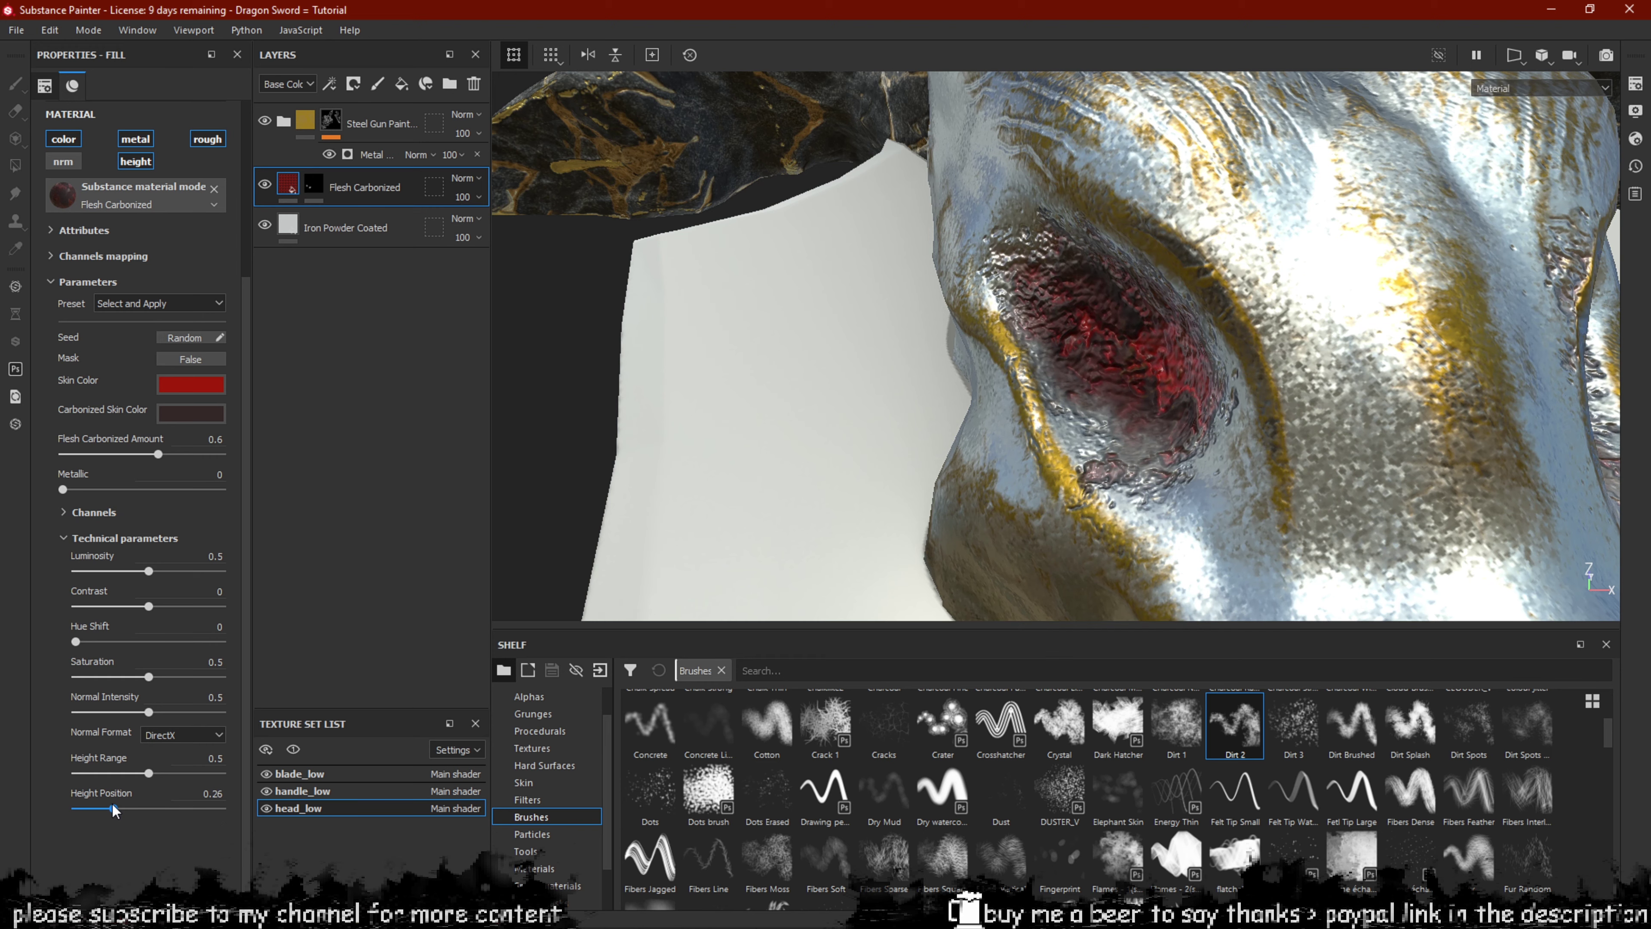
Return to the Flesh Carbonized mask and extend the painted flesh across the eye socket.
left_click(308, 187)
mouse_move(1014, 364)
left_mouse_down("alt")
mouse_move(1093, 312)
mouse_move(1118, 383)
left_mouse_up("alt")
mouse_move(1277, 449)
left_mouse_down()
mouse_move(1287, 432)
mouse_move(1157, 319)
left_mouse_up()
left_click_drag(1103, 267, 1099, 449)
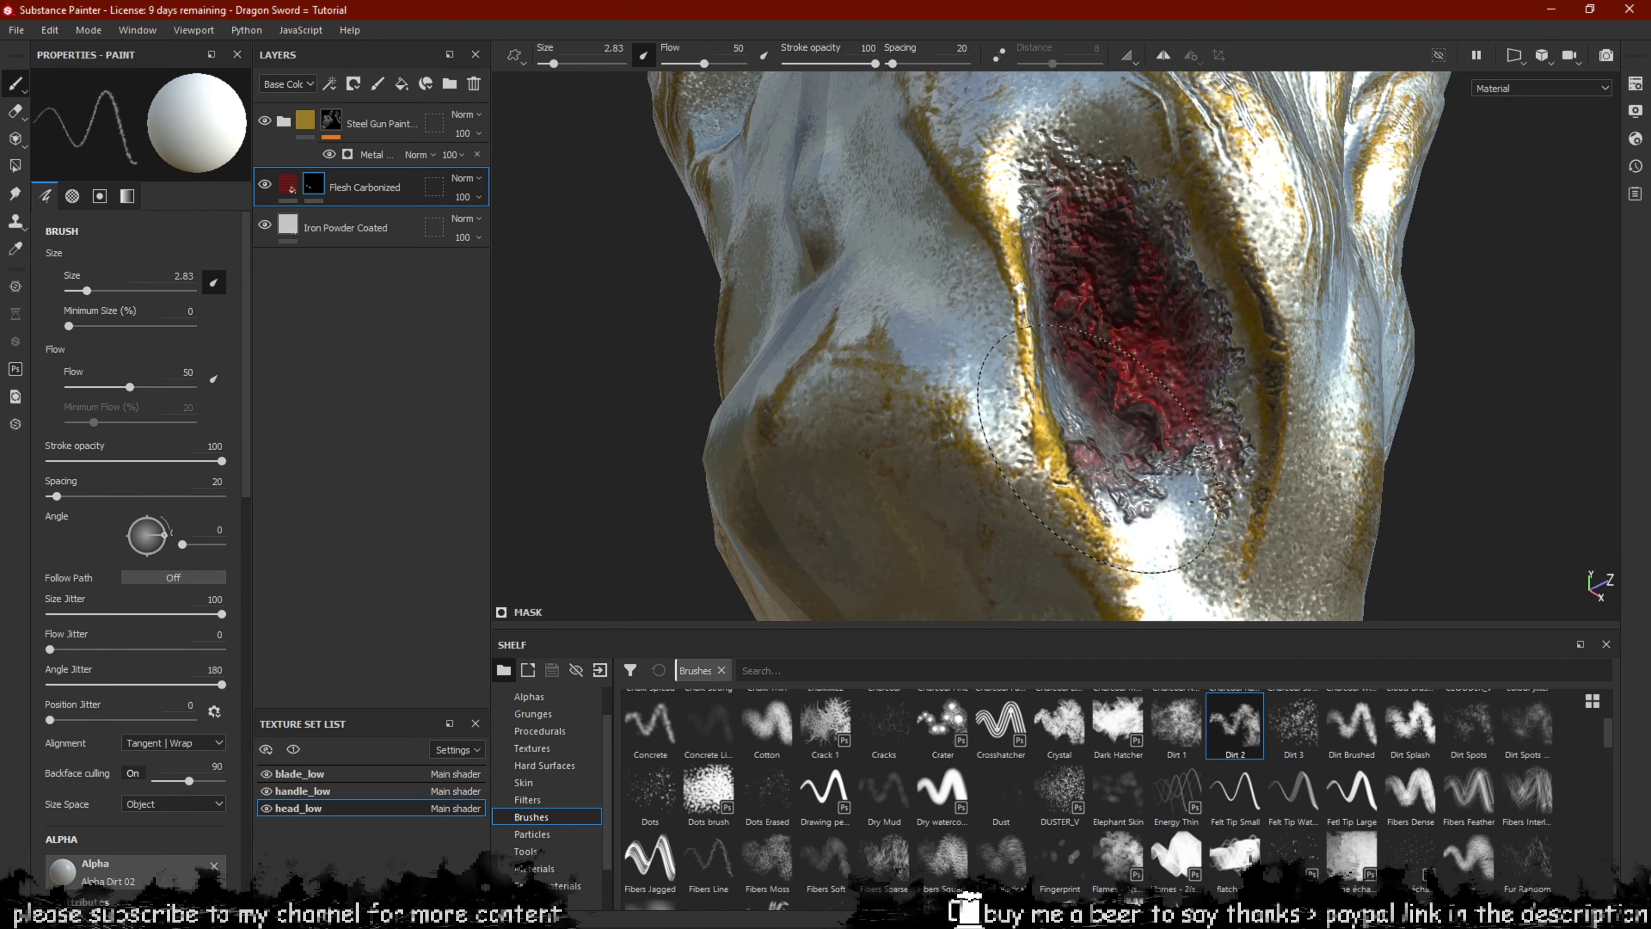
mouse_move(1092, 385)
left_mouse_down()
mouse_move(1170, 449)
mouse_move(1157, 475)
mouse_move(1066, 416)
mouse_move(820, 397)
left_mouse_up()
Paint flesh along the central groove below the forehead diamond with the brush at size 3.54.
scroll(1145, 443, "down", 3)
mouse_move(1314, 364)
left_mouse_down("alt")
mouse_move(1087, 341)
mouse_move(1073, 364)
mouse_move(1095, 432)
mouse_move(1103, 344)
mouse_move(1072, 302)
left_mouse_up("alt")
mouse_move(1043, 330)
left_mouse_down()
mouse_move(1111, 487)
mouse_move(1073, 518)
mouse_move(1070, 416)
left_mouse_up()
right_click_drag(1079, 404, 1056, 404, "ctrl")
left_click_drag(1060, 400, 1086, 368)
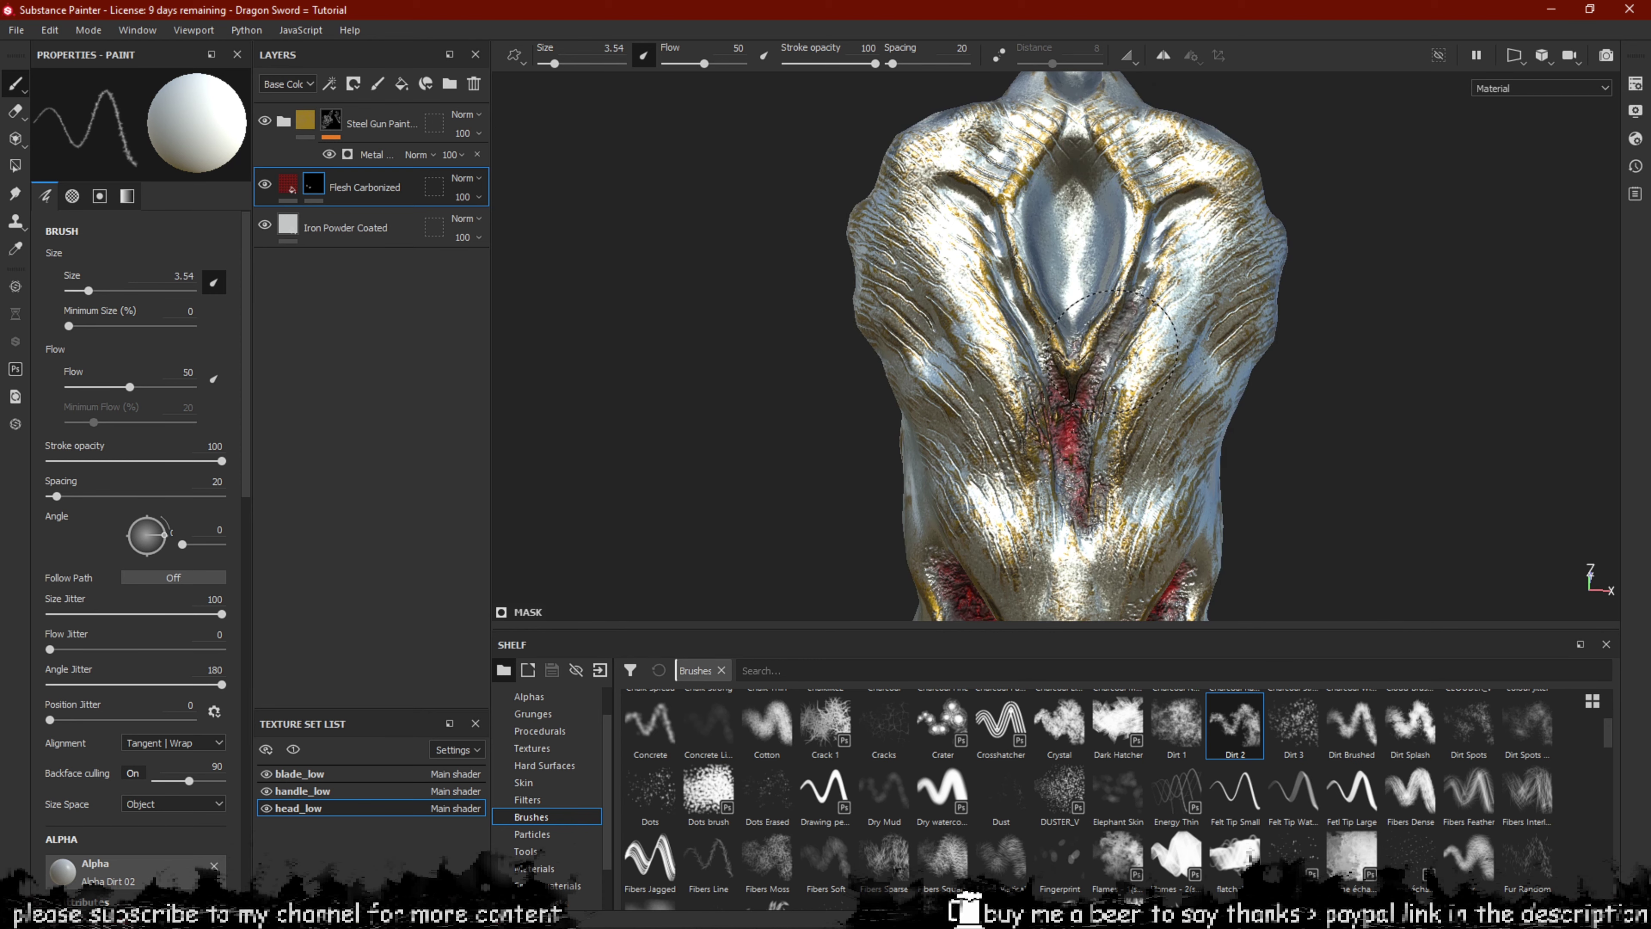
Paint flesh into the V-shaped grooves on both sides of the forehead diamond, up to the brows.
left_click_drag(1154, 278, 1105, 345)
mouse_move(1011, 306)
left_mouse_down("alt")
mouse_move(999, 379)
mouse_move(1035, 352)
left_mouse_up("alt")
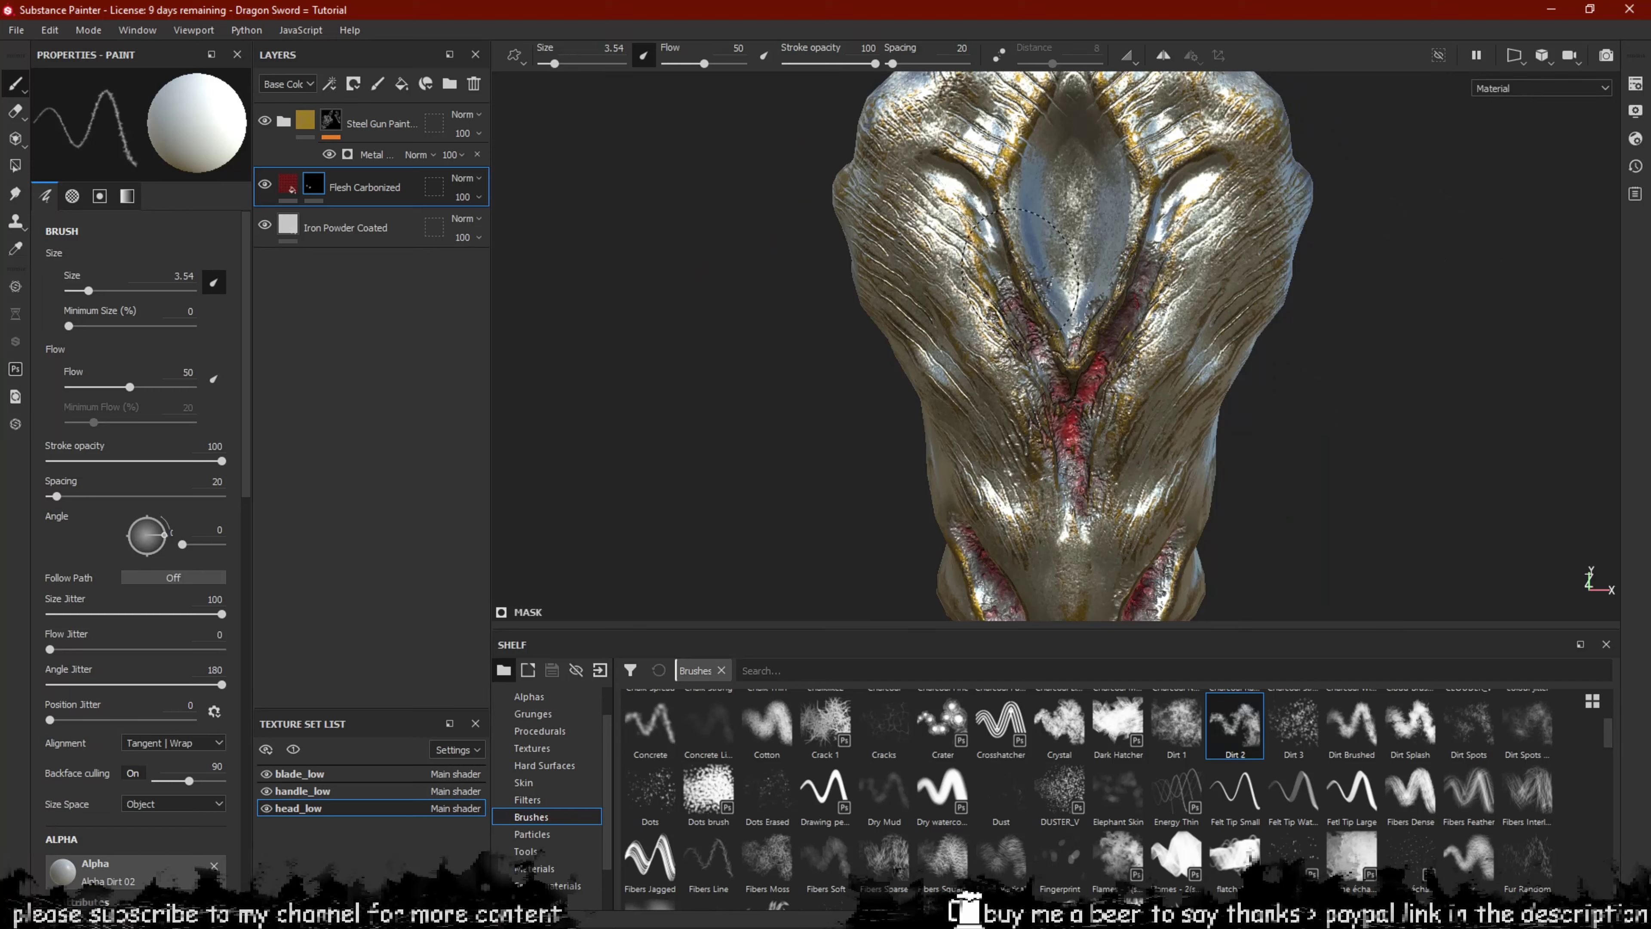
left_click_drag(1020, 276, 970, 262)
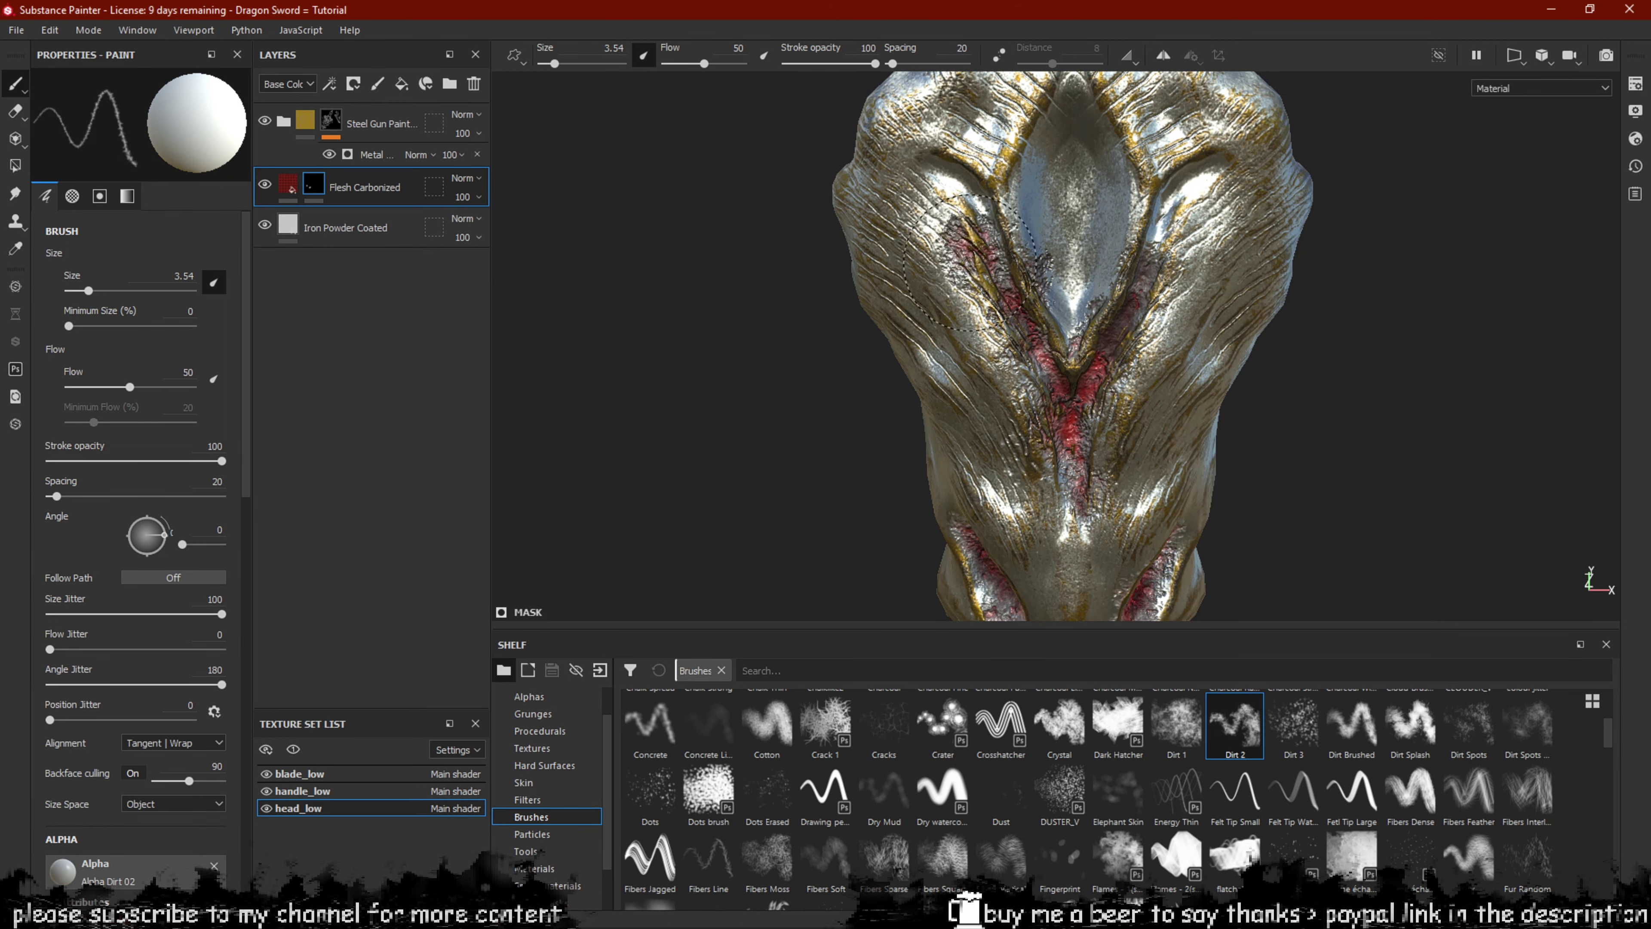
left_click_drag(953, 170, 935, 161)
mouse_move(1179, 191)
left_mouse_down()
mouse_move(1166, 195)
mouse_move(1204, 160)
left_mouse_up()
left_click_drag(1190, 260, 1164, 221, "alt")
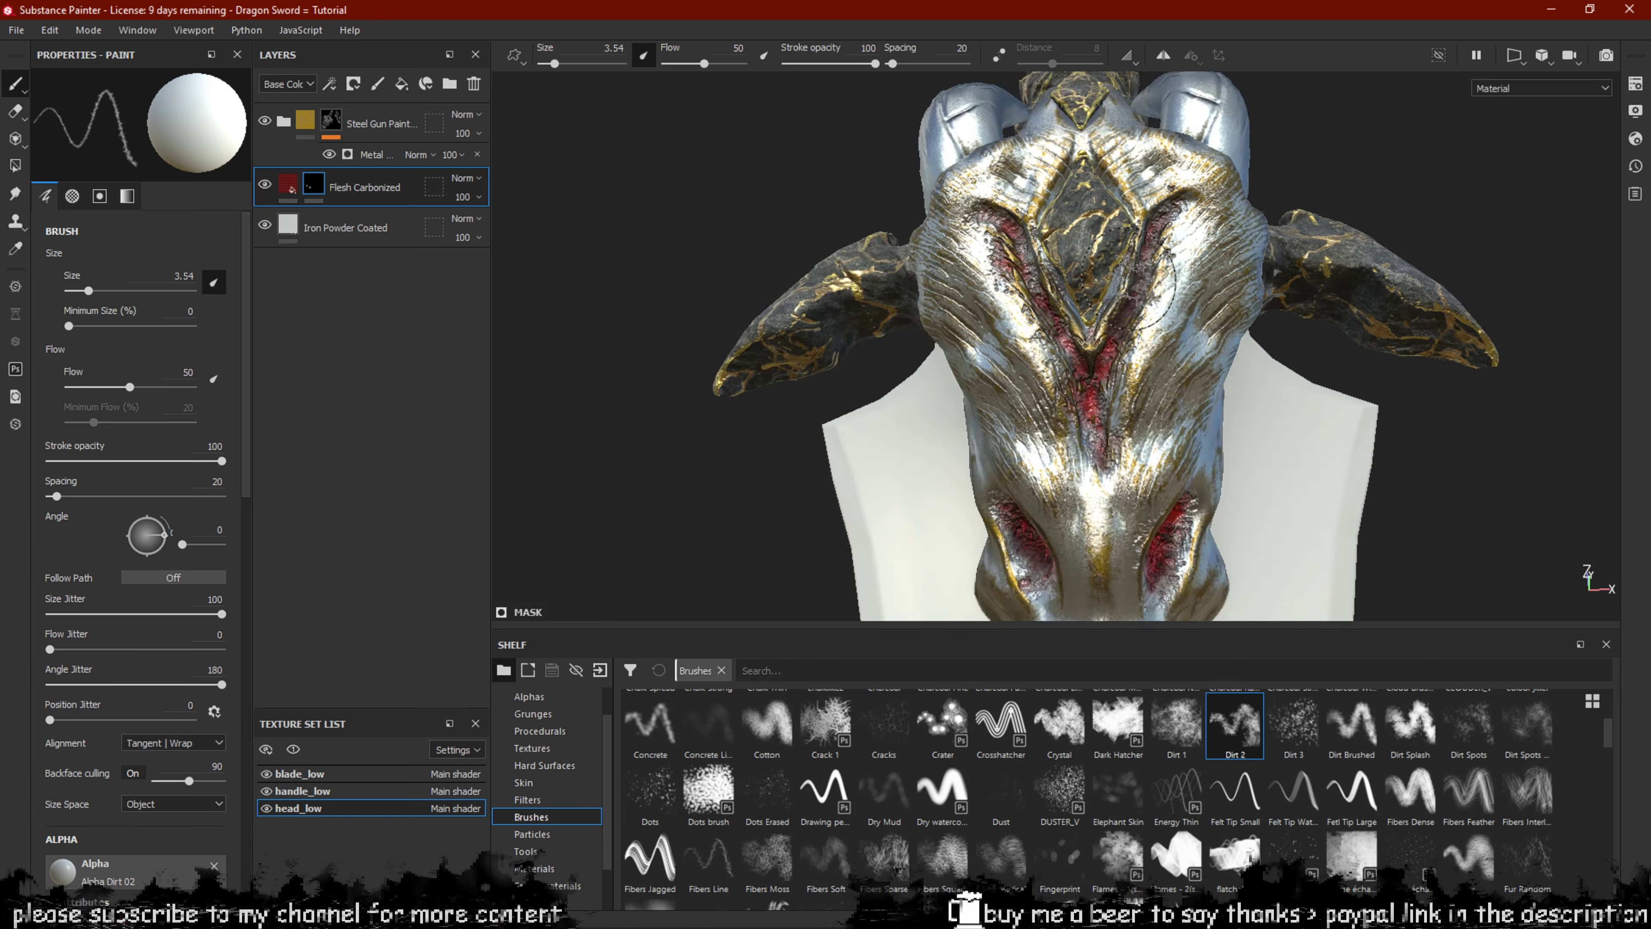
Fill the diamond-shaped recess on the forehead with painted flesh.
scroll(1137, 280, "up", 4)
left_click_drag(1128, 319, 1125, 196, "alt")
middle_click_drag(1180, 179, 1095, 343, "alt")
mouse_move(1106, 286)
left_mouse_down()
mouse_move(1061, 345)
mouse_move(1050, 396)
left_mouse_up()
mouse_move(1031, 469)
left_mouse_down()
mouse_move(1015, 488)
mouse_move(946, 492)
left_mouse_up()
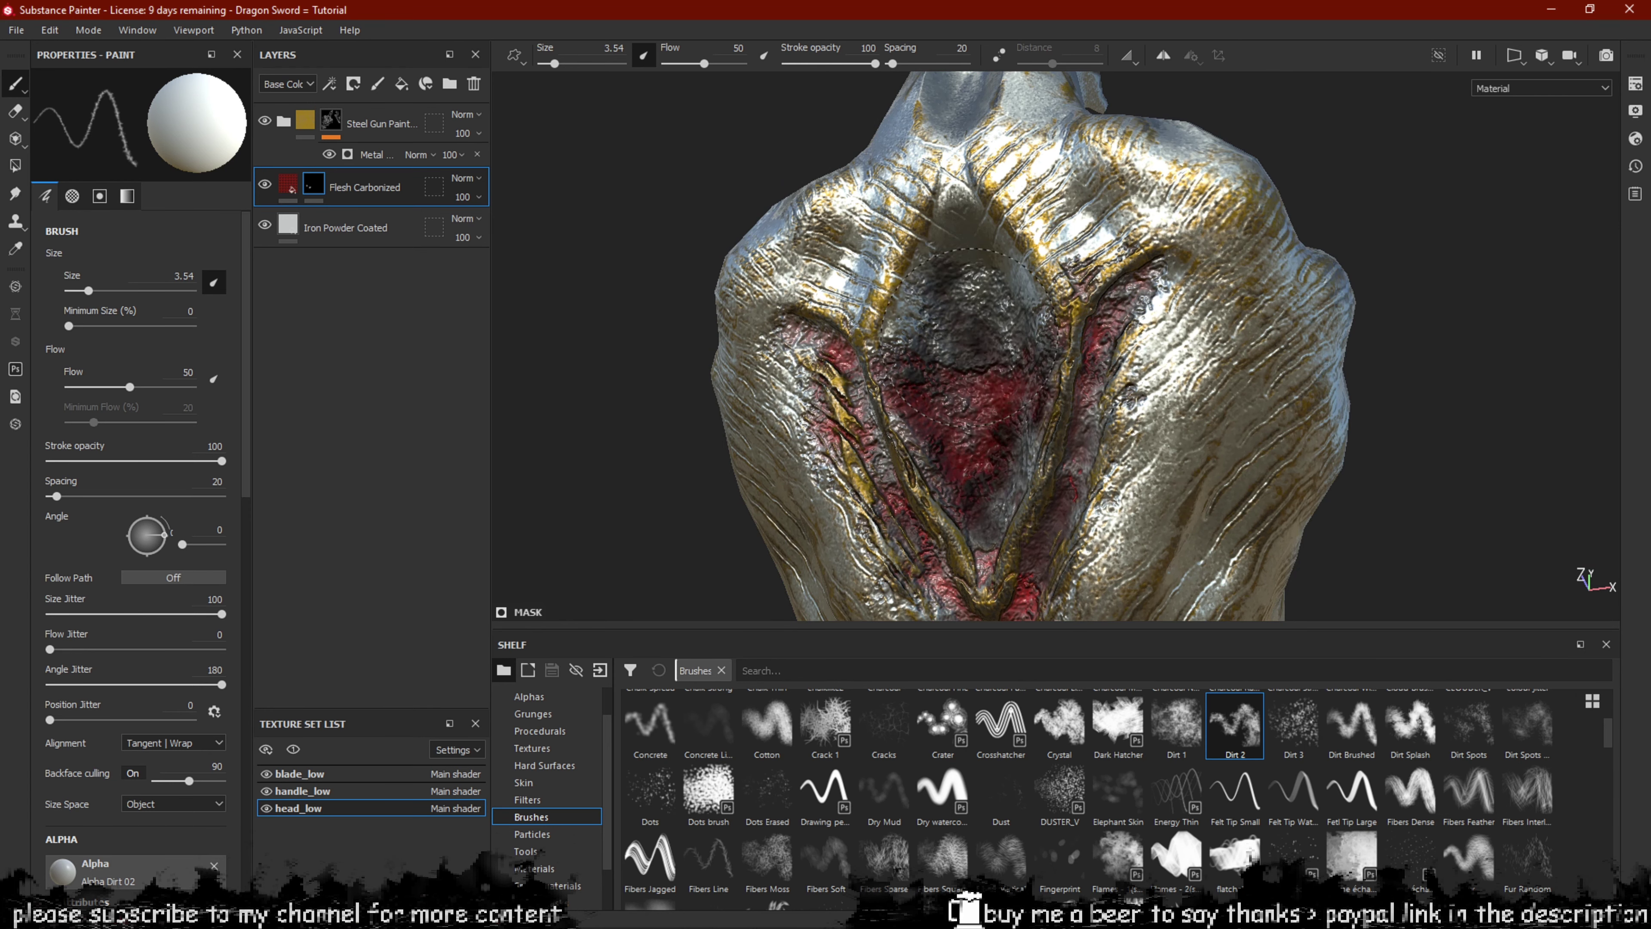
left_click_drag(970, 339, 906, 345)
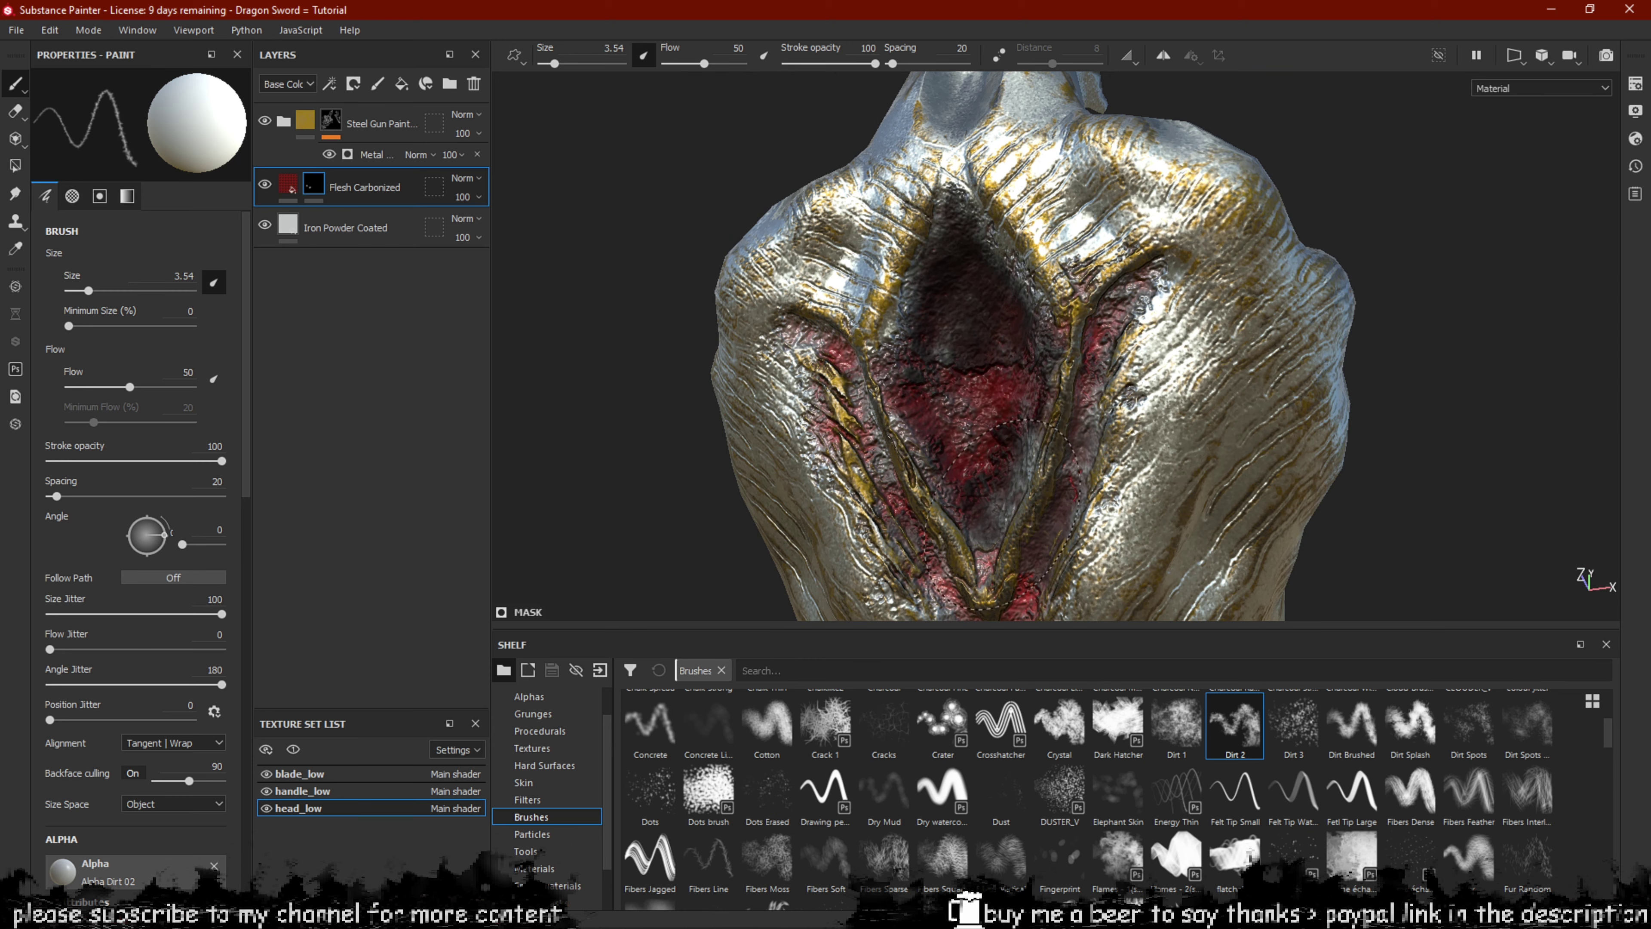
left_click_drag(1026, 563, 973, 443, "alt")
Paint flesh patches across the bridge between the two eye sockets.
key("alt+q")
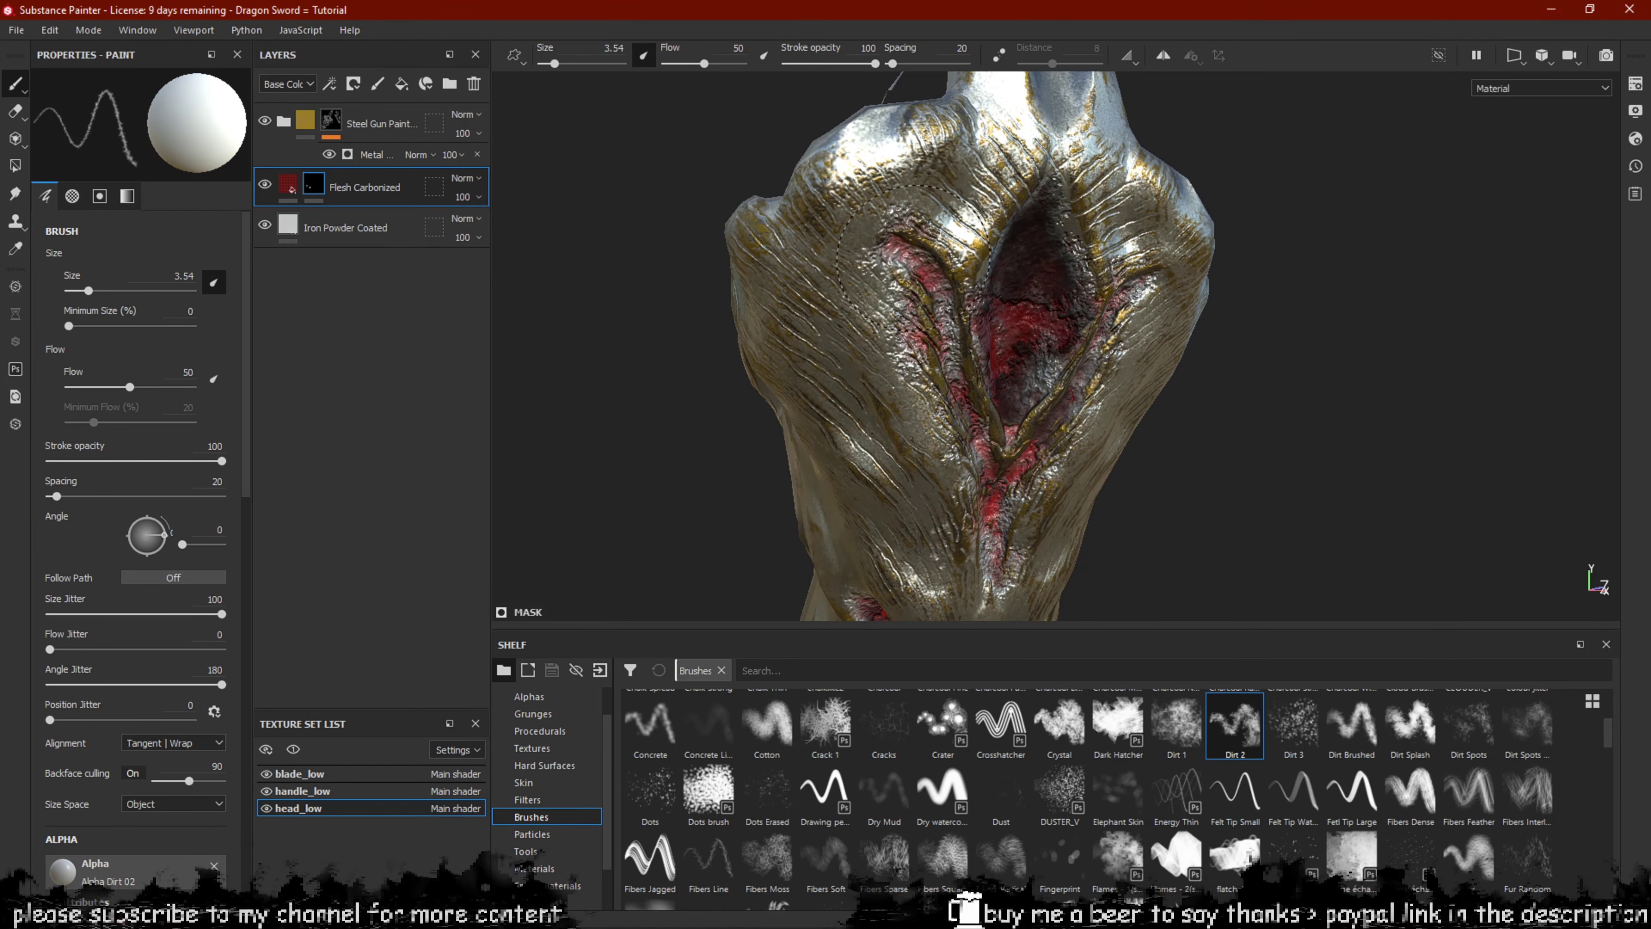
left_click_drag(900, 245, 1168, 338, "alt")
left_click_drag(1154, 273, 979, 214, "alt")
mouse_move(975, 206)
left_mouse_down()
mouse_move(994, 302)
mouse_move(957, 400)
mouse_move(1041, 420)
mouse_move(1066, 393)
mouse_move(1242, 382)
left_mouse_up()
left_click_drag(1005, 403, 968, 426)
left_click_drag(1158, 397, 1000, 408, "alt")
mouse_move(1000, 408)
middle_mouse_down("alt")
mouse_move(1026, 425)
mouse_move(991, 310)
middle_mouse_up("alt")
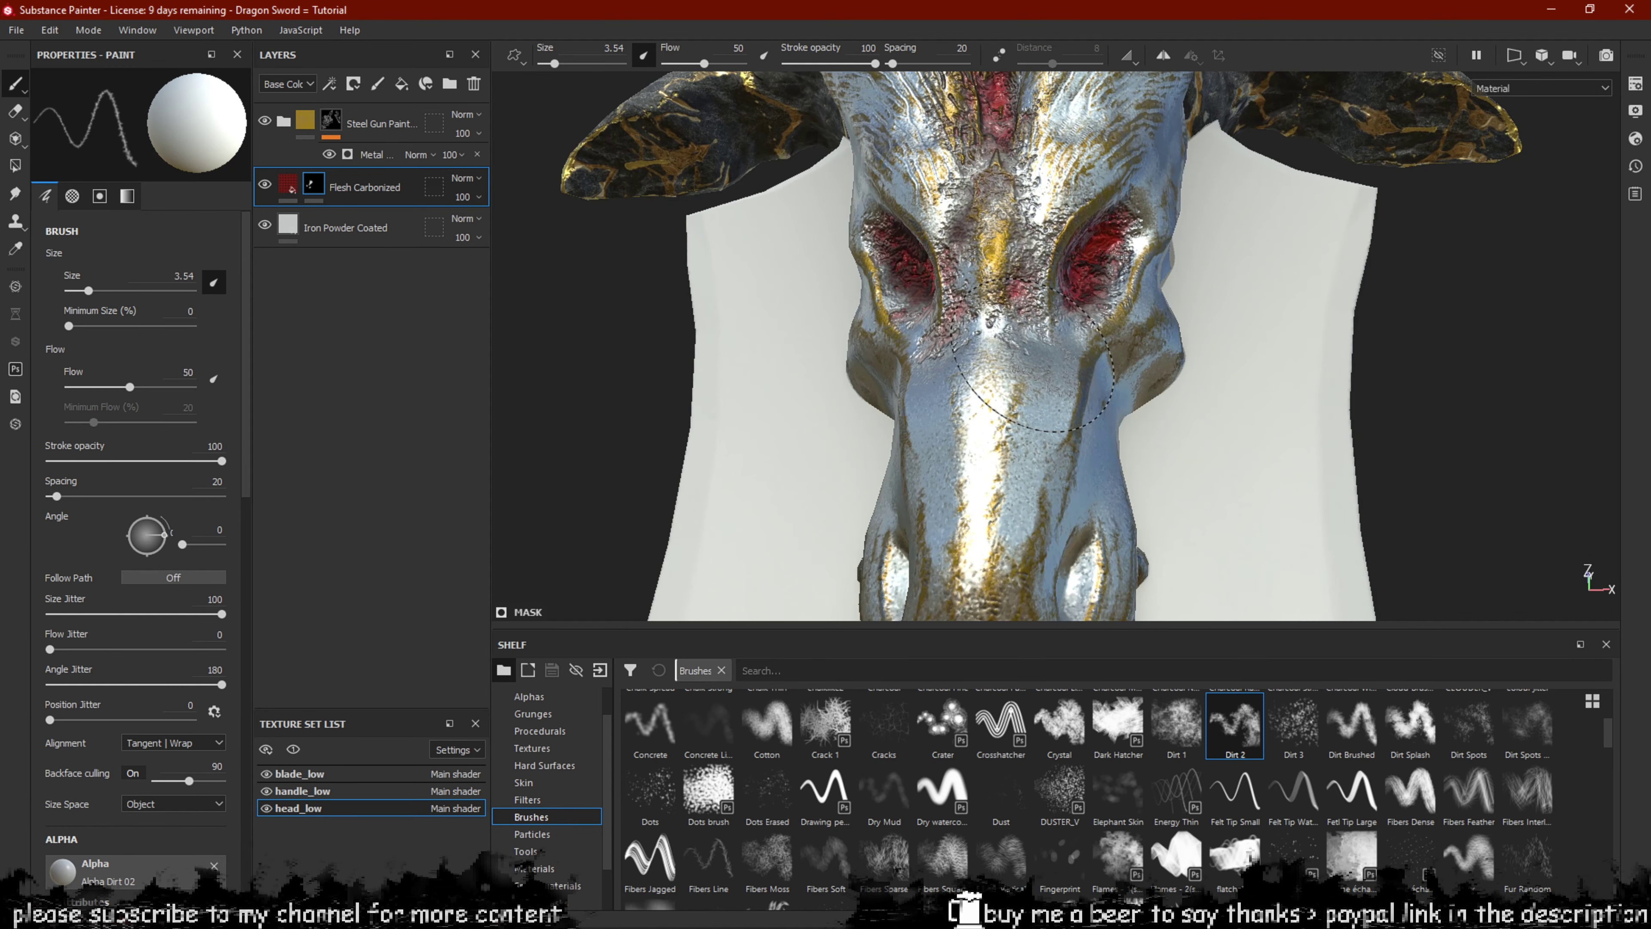
Paint flesh into the nostril hollow on the side of the snout.
left_click_drag(1047, 433, 906, 450, "alt")
middle_click_drag(907, 450, 836, 305, "alt")
left_click_drag(1015, 401, 1005, 404)
mouse_move(1005, 404)
left_mouse_down("alt")
mouse_move(1016, 358)
mouse_move(1017, 372)
left_mouse_up("alt")
left_click_drag(1018, 391, 1025, 377)
mouse_move(996, 466)
left_mouse_down()
mouse_move(1001, 442)
mouse_move(1391, 449)
left_mouse_up()
mouse_move(728, 362)
left_mouse_down()
mouse_move(712, 350)
mouse_move(697, 414)
mouse_move(843, 417)
left_mouse_up()
Erase the flesh spilling around the nostril by painting black, and repaint the inside of the hollow in white.
key("x")
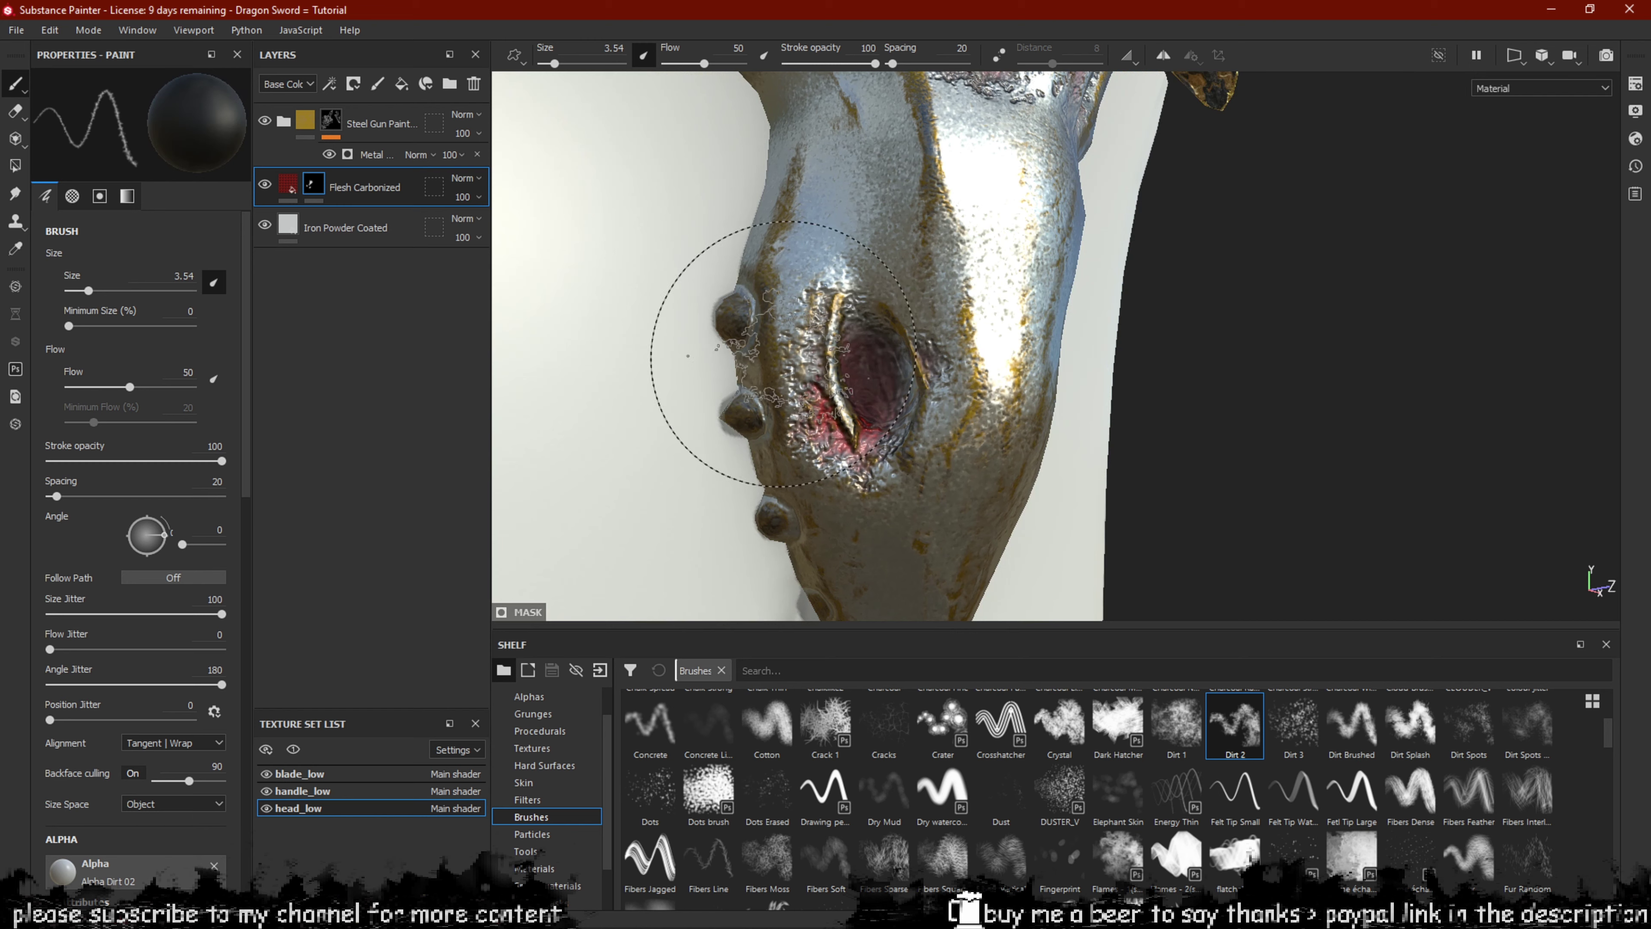
mouse_move(781, 362)
left_mouse_down()
mouse_move(790, 397)
mouse_move(861, 442)
left_mouse_up()
key("x")
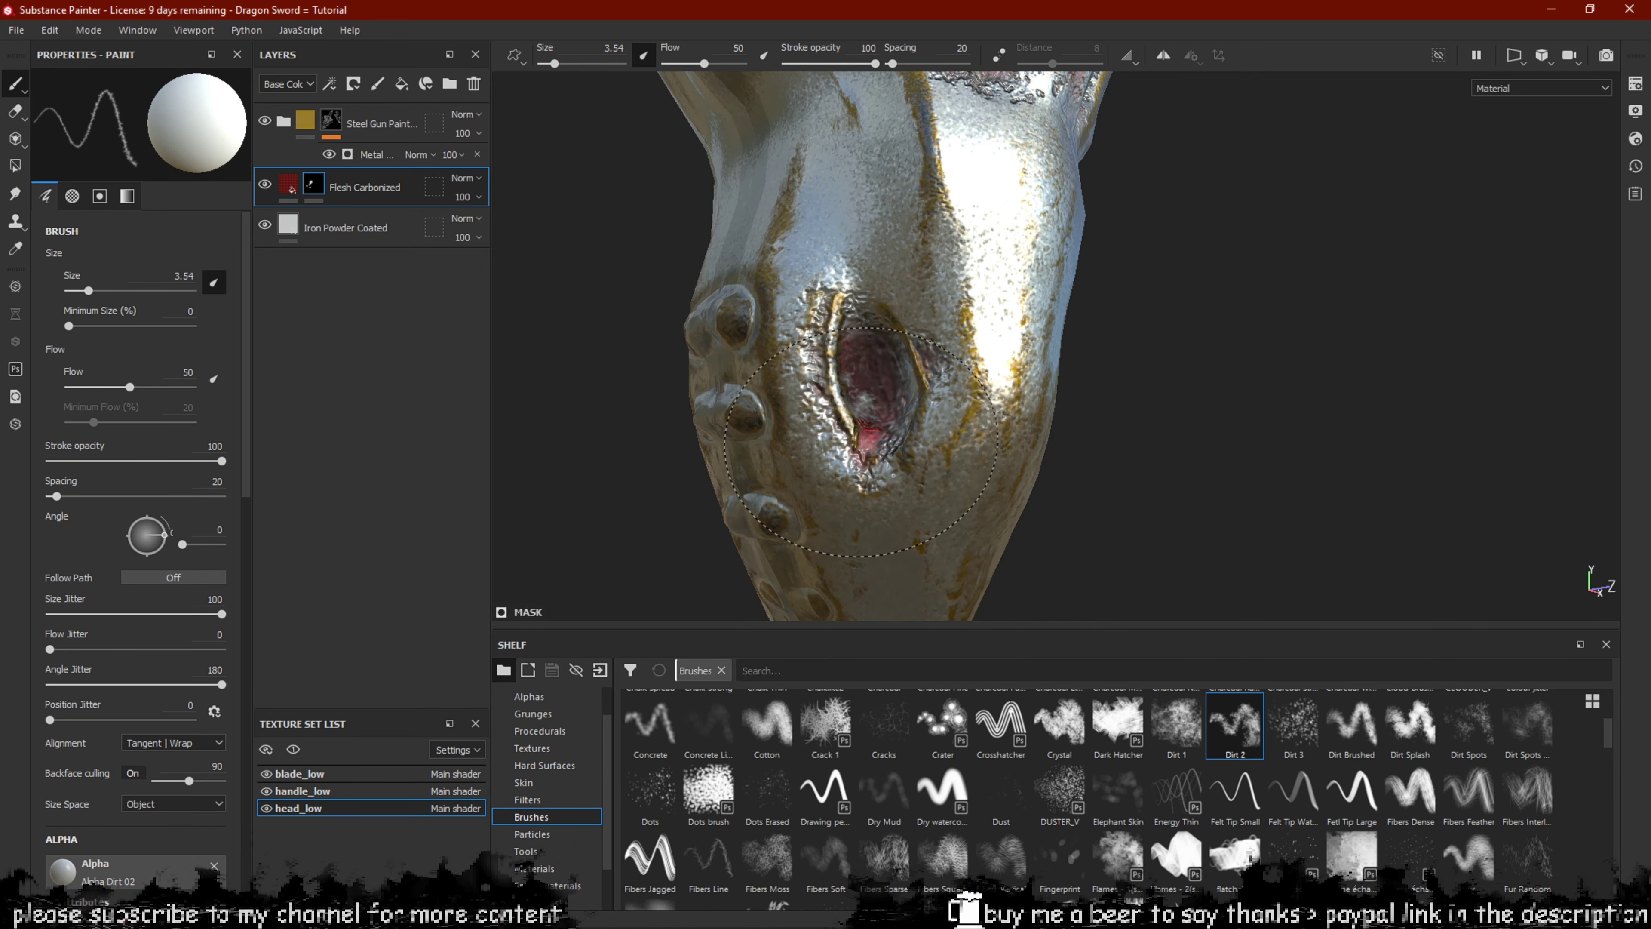
left_click_drag(855, 382, 865, 370)
left_click_drag(887, 355, 910, 339)
scroll(1080, 358, "down", 6)
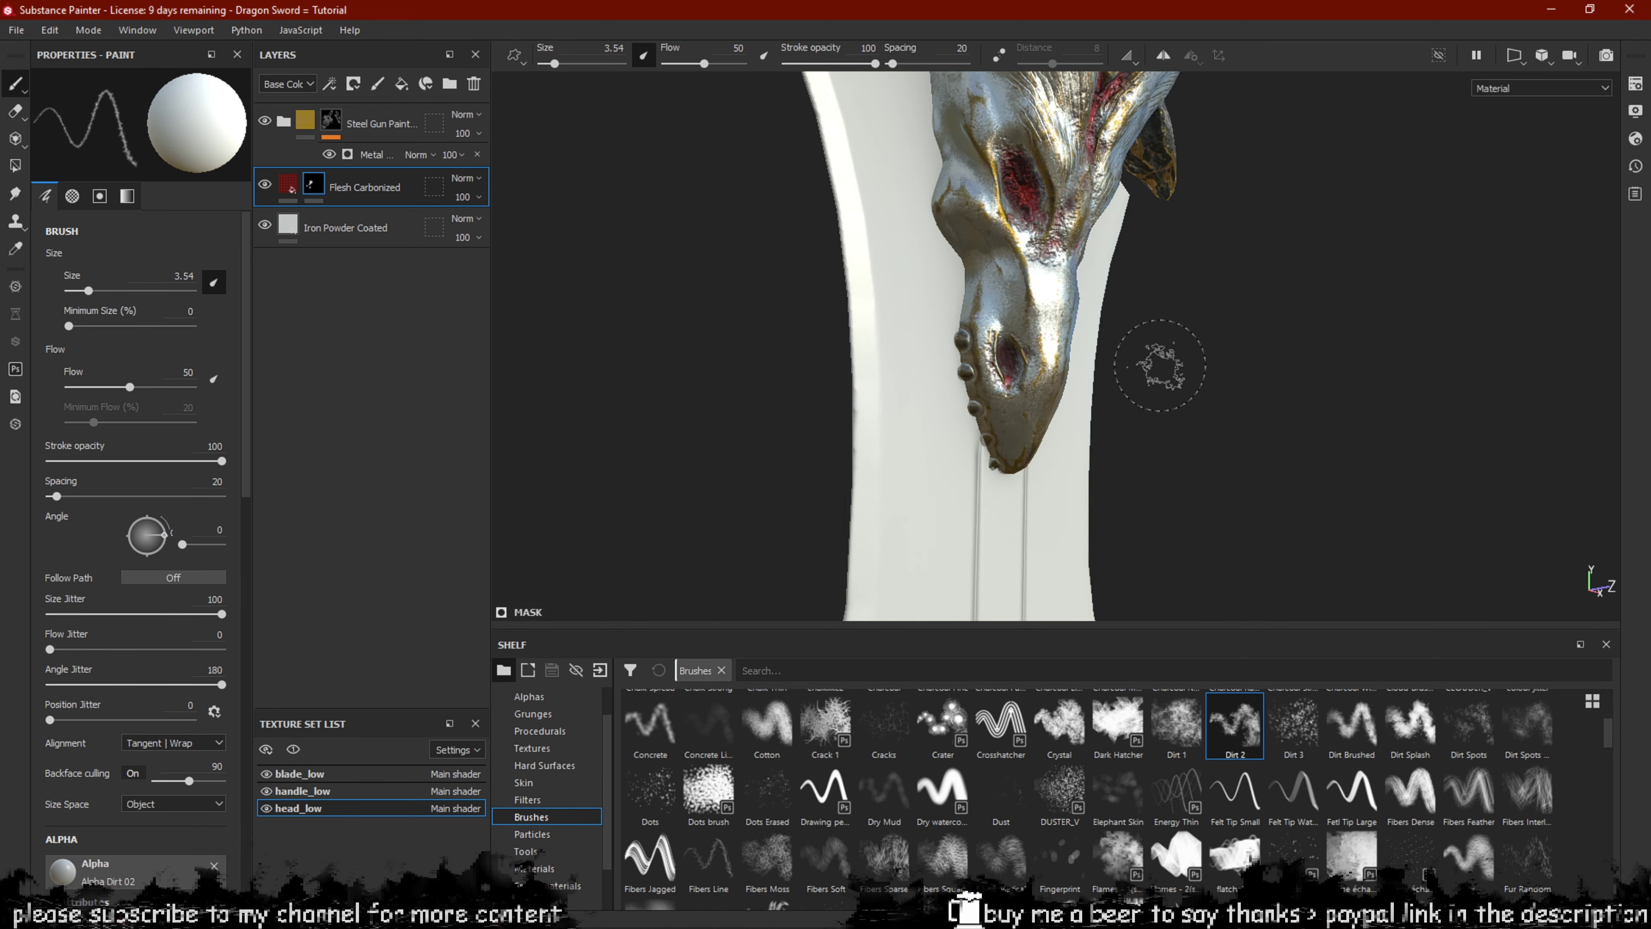
Switch to the blade_low texture set, search the materials for steel, and apply Steel Rough as its base layer.
mouse_move(1161, 369)
left_mouse_down("alt")
mouse_move(734, 306)
mouse_move(888, 325)
mouse_move(1284, 299)
mouse_move(1281, 263)
left_mouse_up("alt")
left_click_drag(1349, 263, 1178, 317, "alt")
left_click_drag(933, 368, 1227, 223, "alt")
left_click_drag(1201, 319, 1215, 354, "alt")
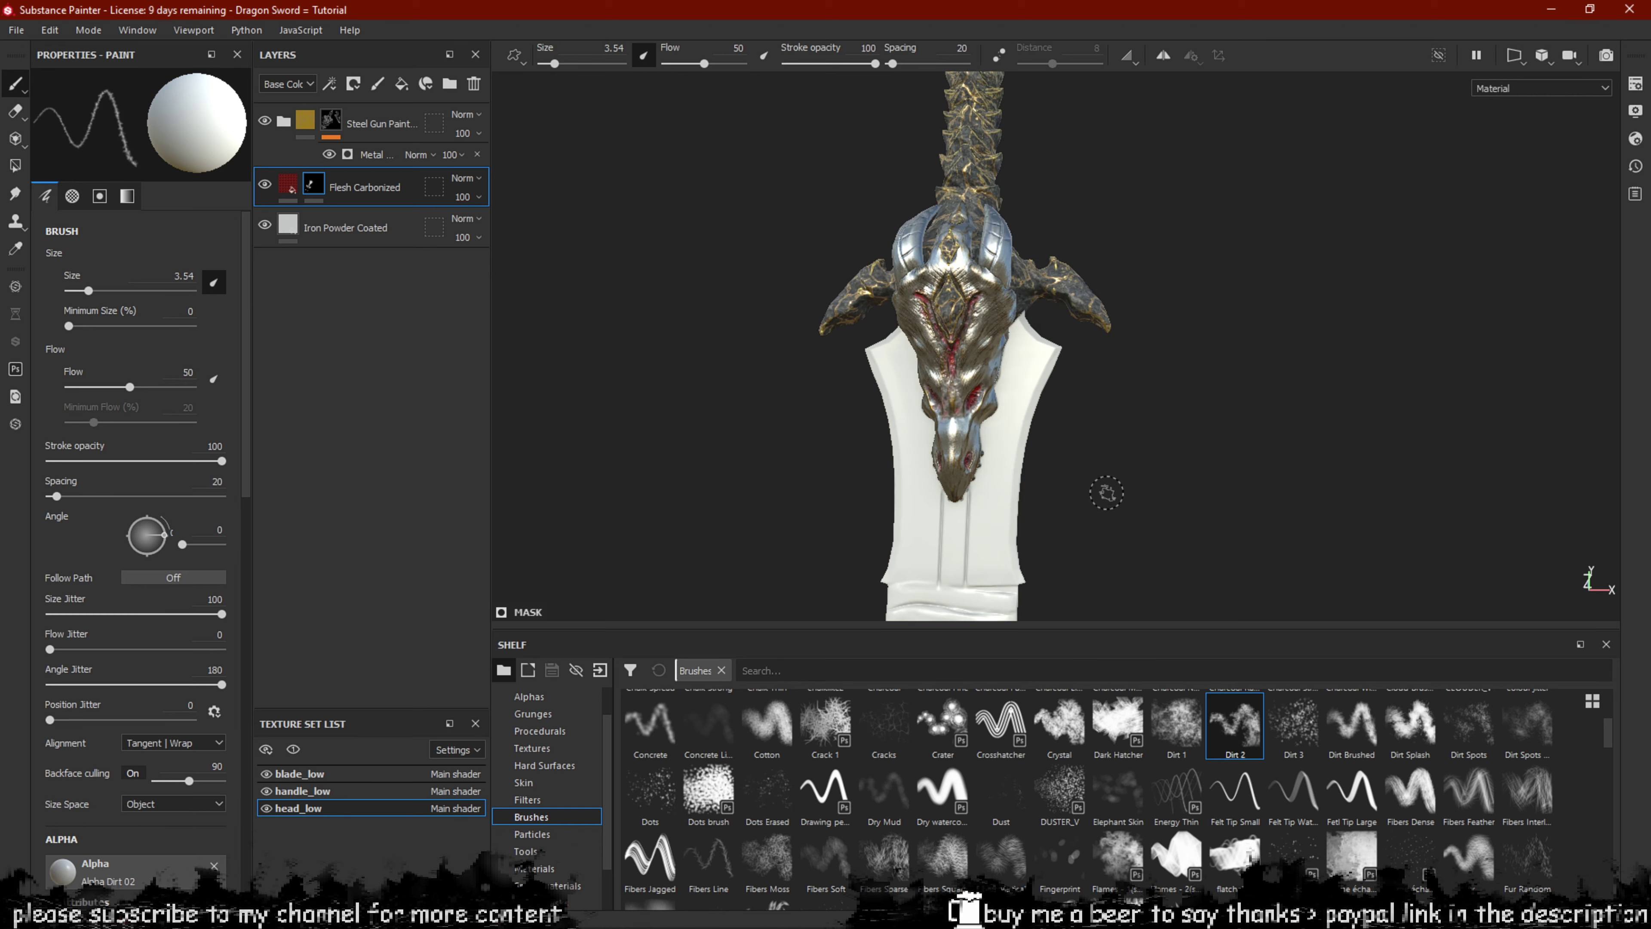
left_click_drag(1100, 463, 1050, 484, "alt")
middle_click_drag(1048, 535, 1083, 395, "alt")
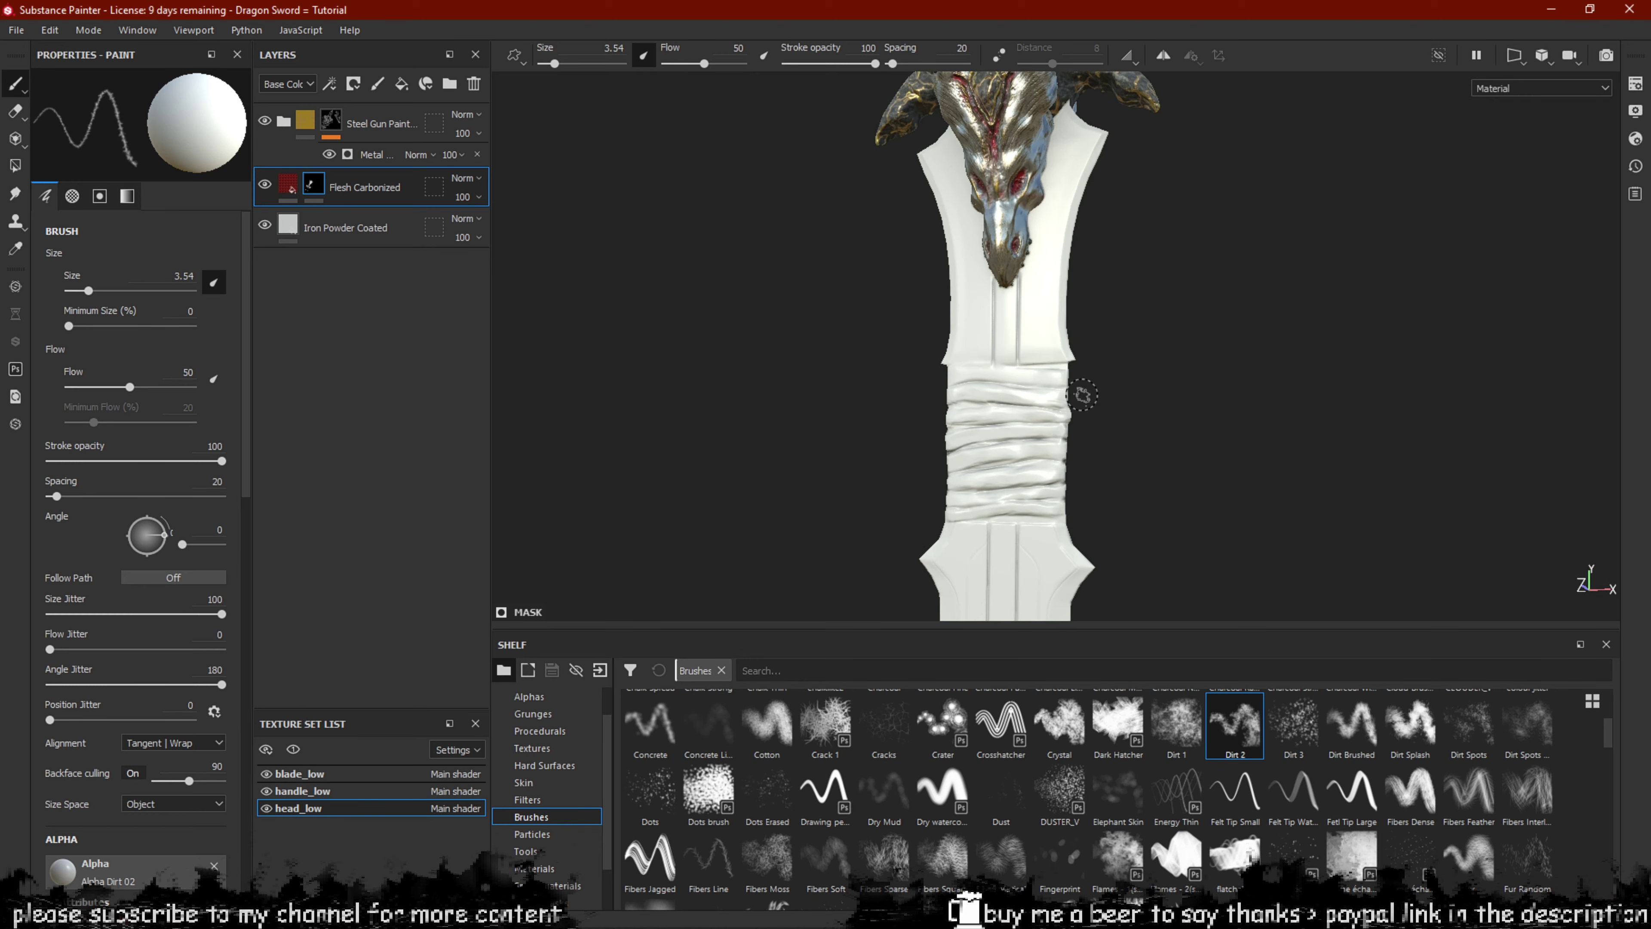
left_click(323, 777)
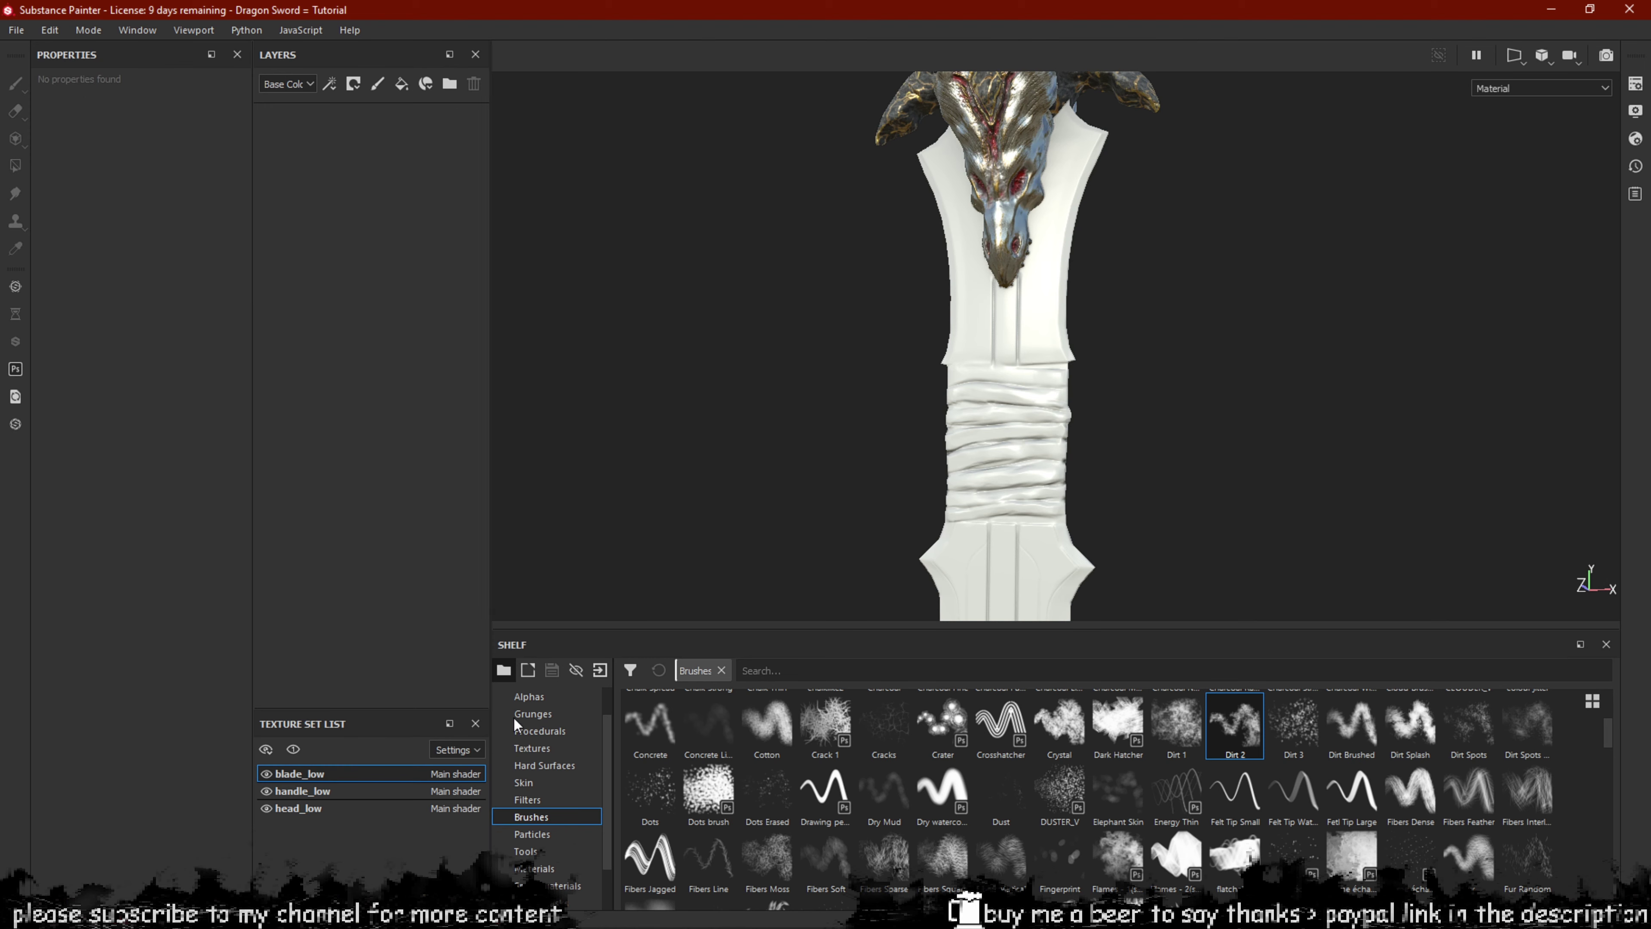
left_click(534, 869)
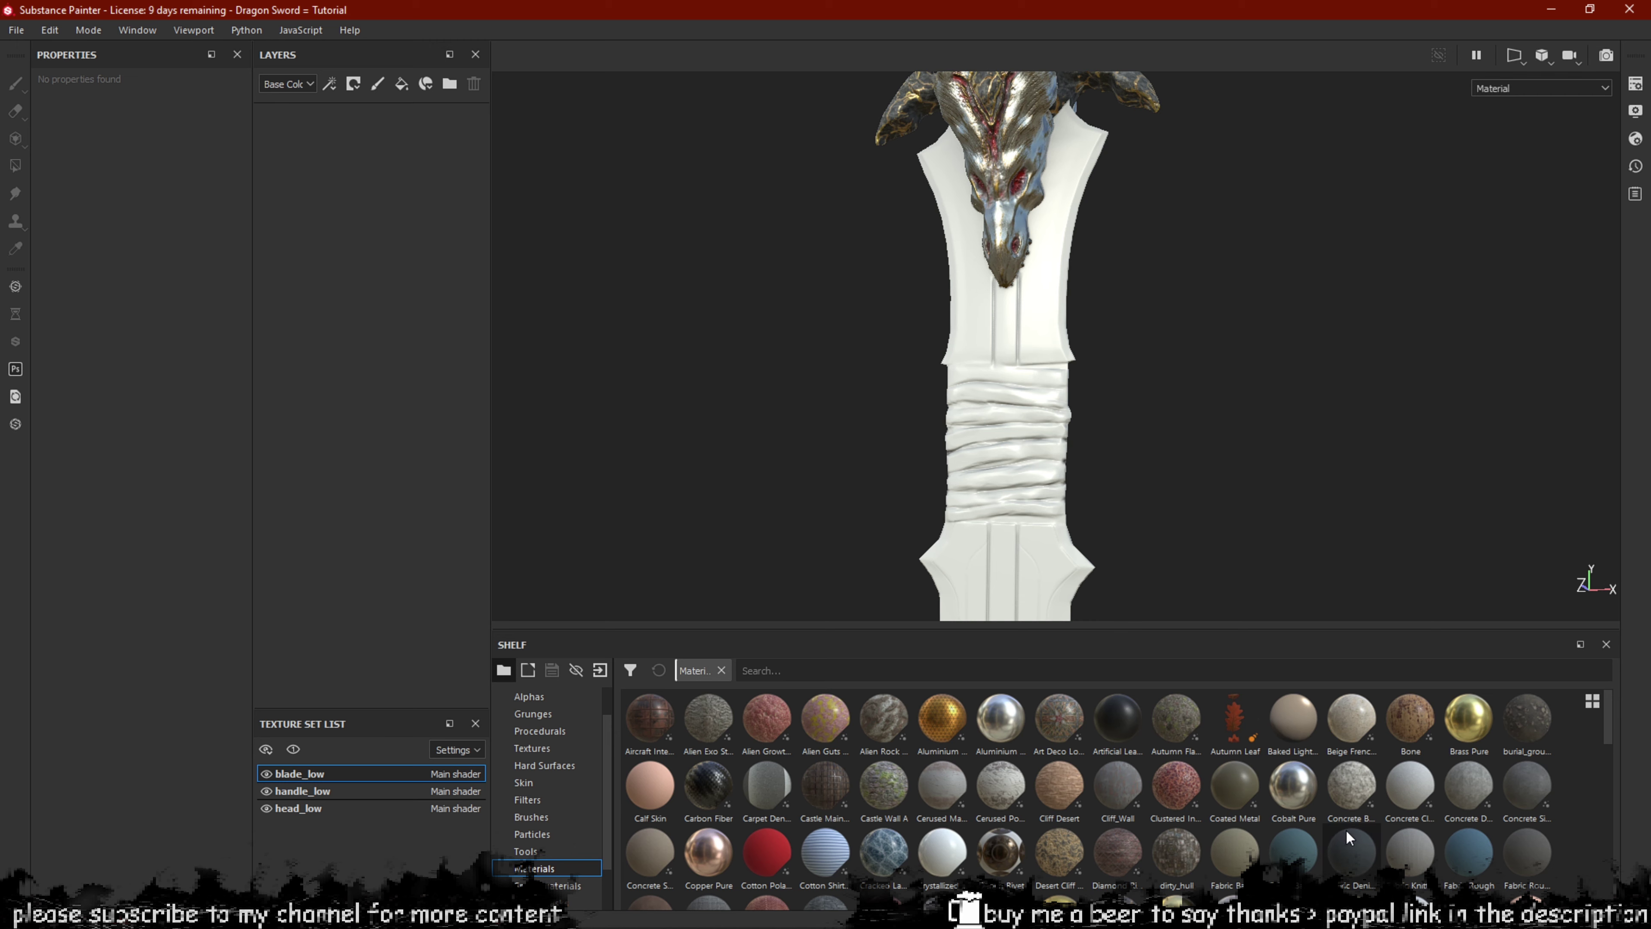
left_click(943, 672)
type("ste")
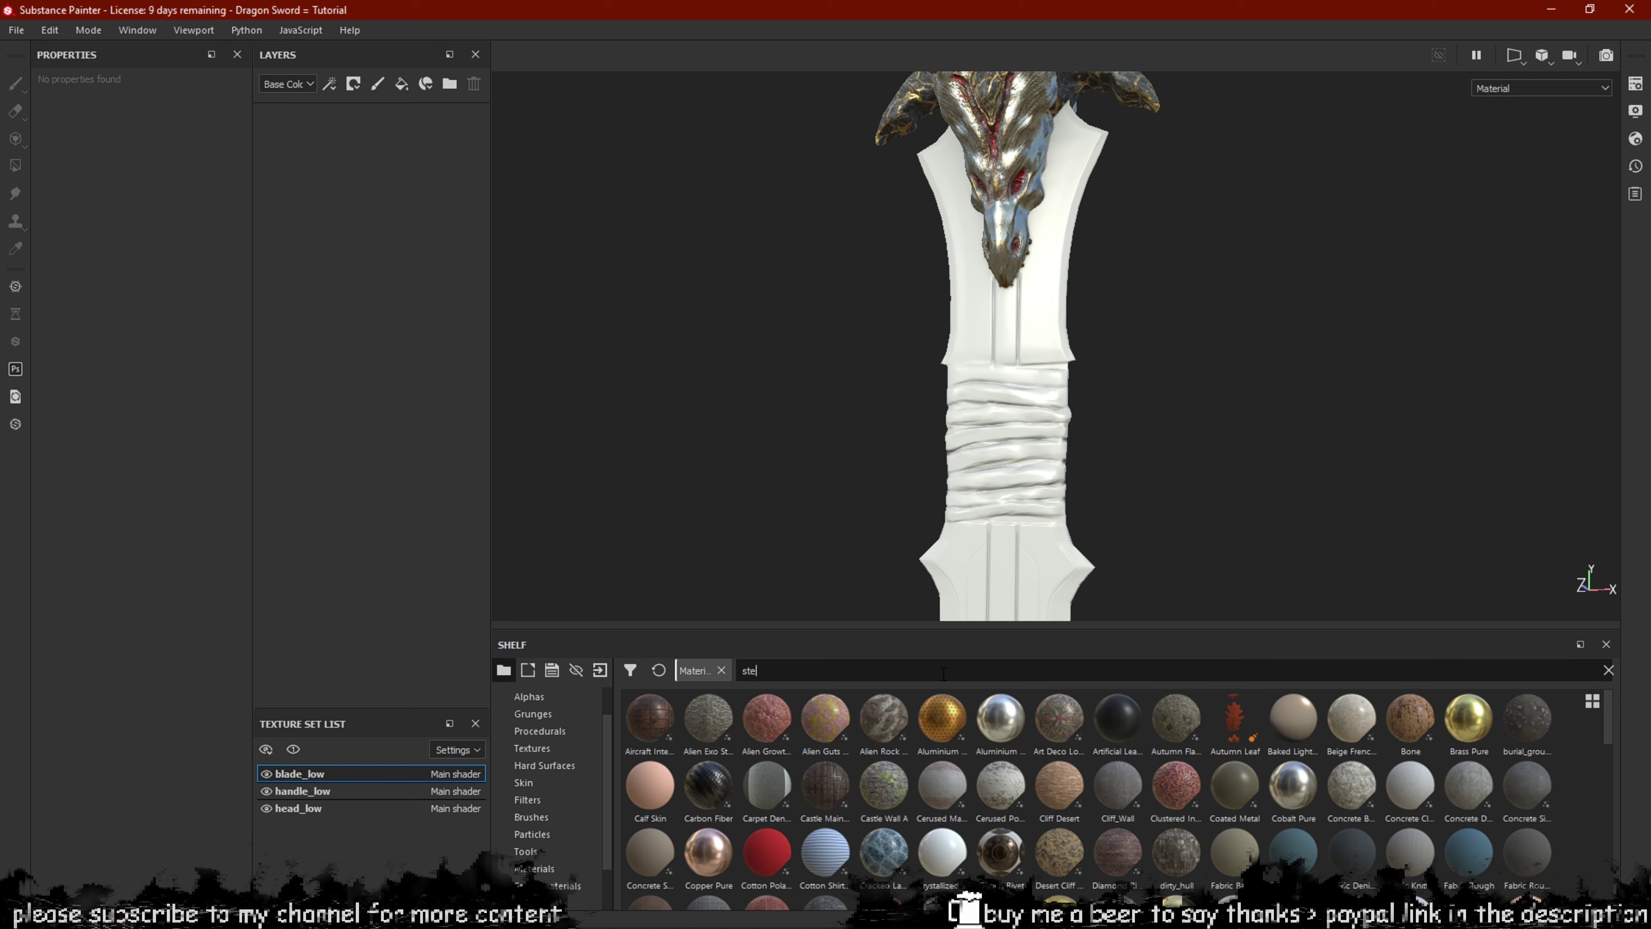
type("el")
left_click_drag(709, 716, 782, 420)
Set the UV rotation of the blade's Steel Rough fill to 138.26.
left_click_drag(1053, 322, 995, 254, "alt")
left_click_drag(1199, 472, 1330, 398, "alt")
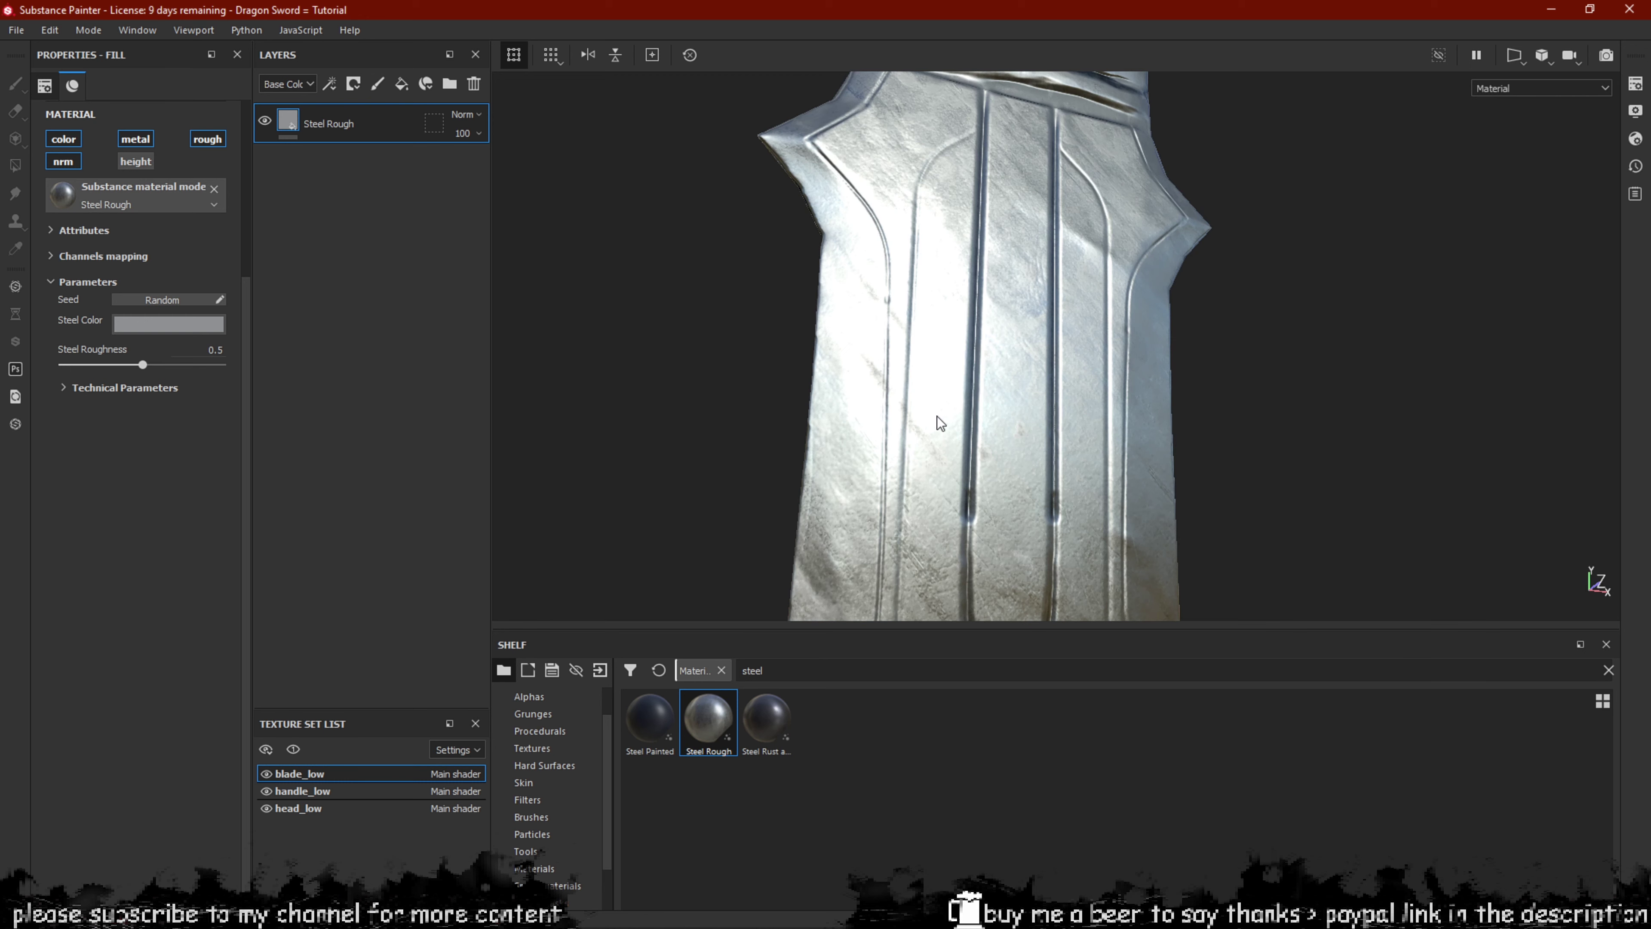
left_click_drag(941, 423, 1069, 517, "alt")
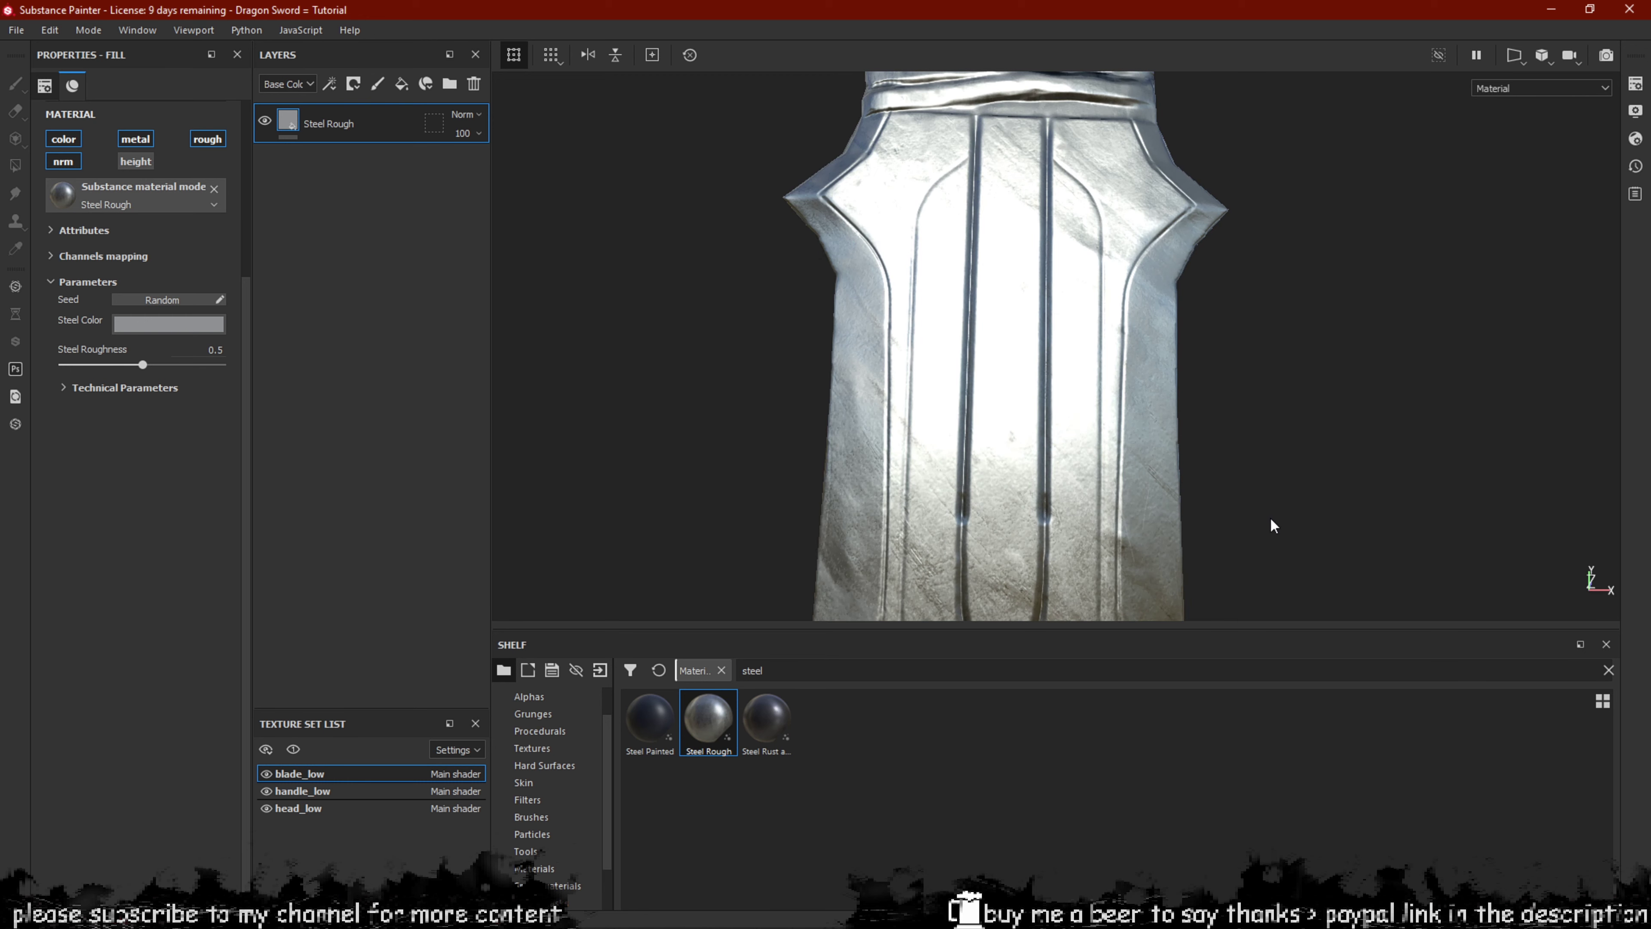
mouse_move(1206, 345)
left_mouse_down("alt")
mouse_move(1246, 369)
mouse_move(1273, 311)
left_mouse_up("alt")
scroll(1312, 373, "down", 8)
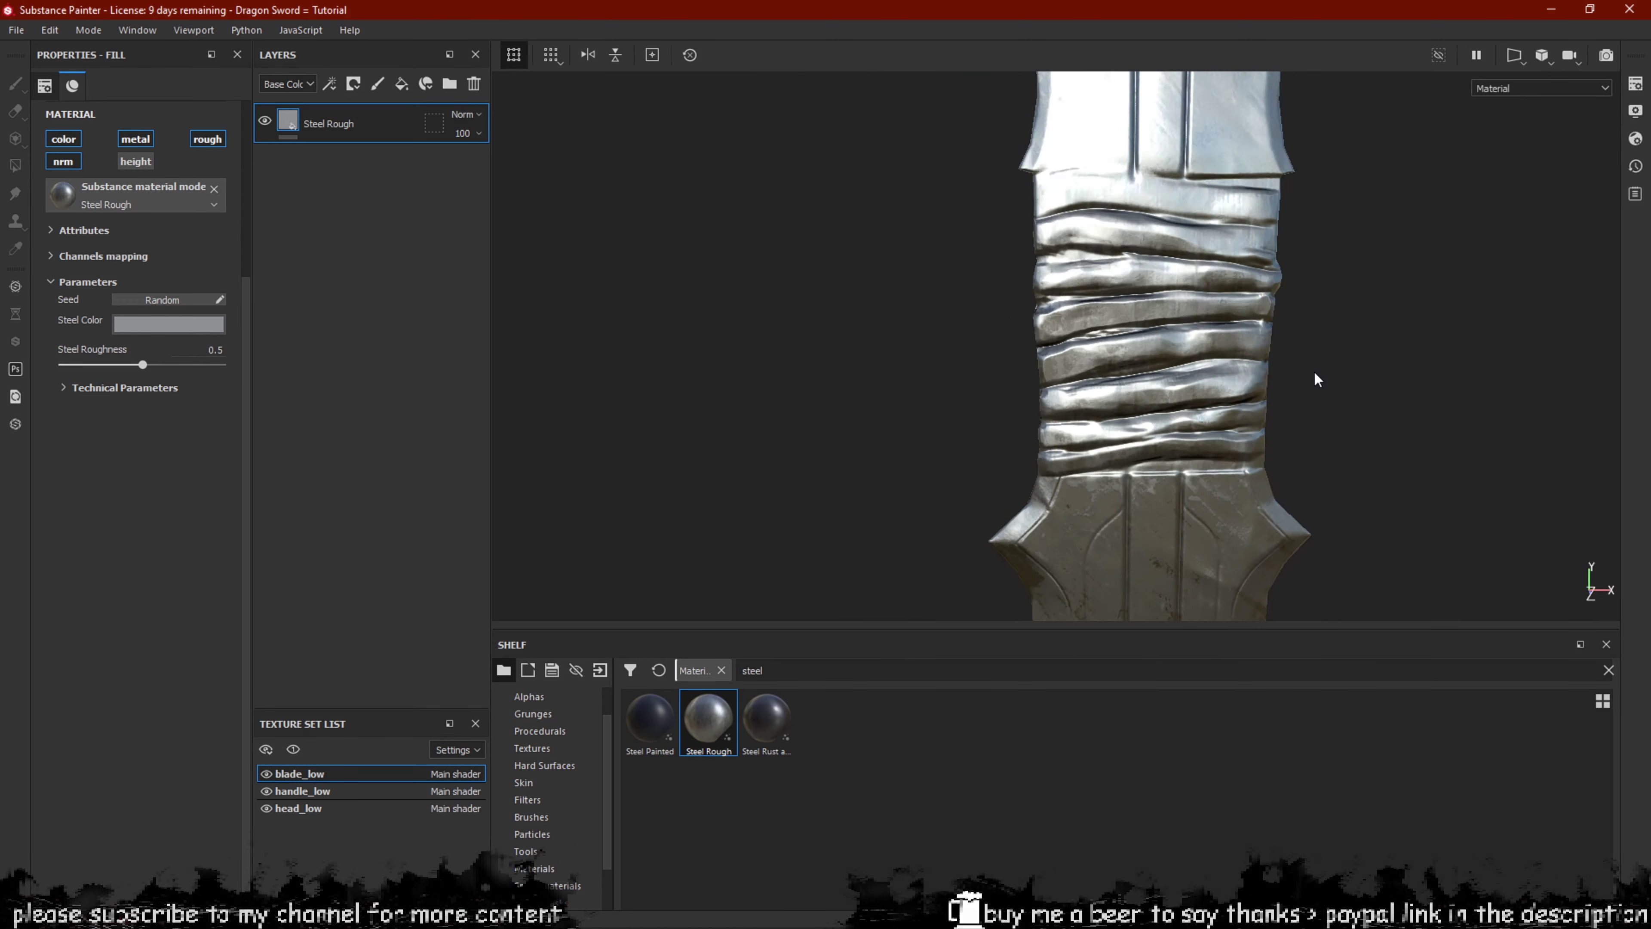
left_click_drag(1316, 398, 1182, 422, "alt")
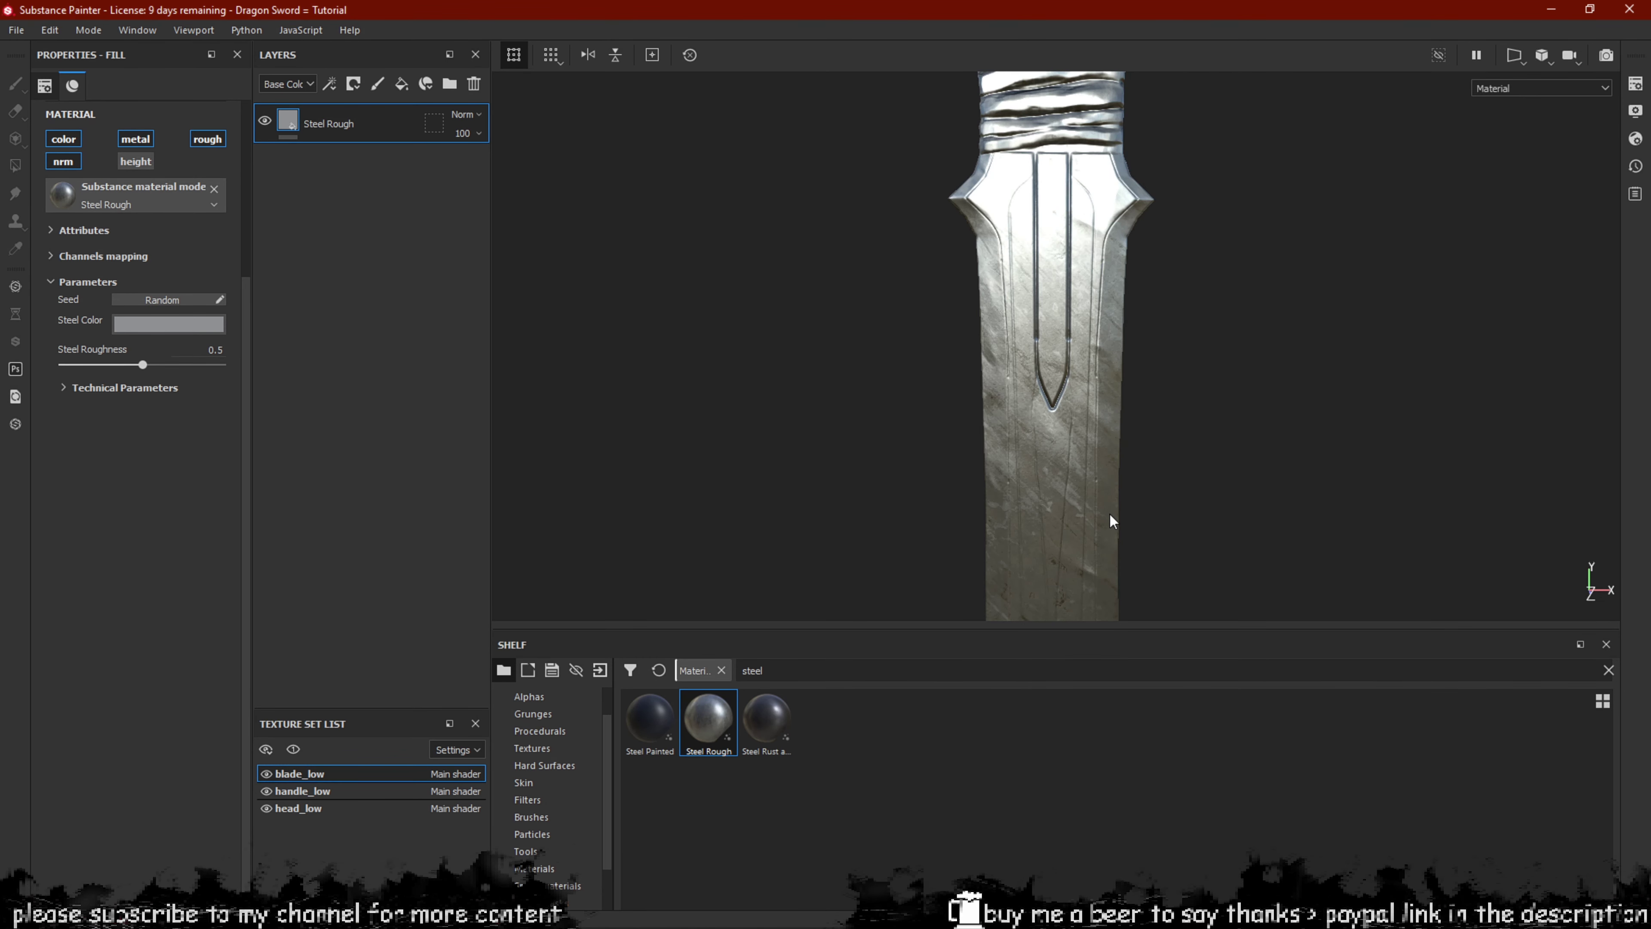
left_click_drag(1112, 521, 1052, 428, "alt")
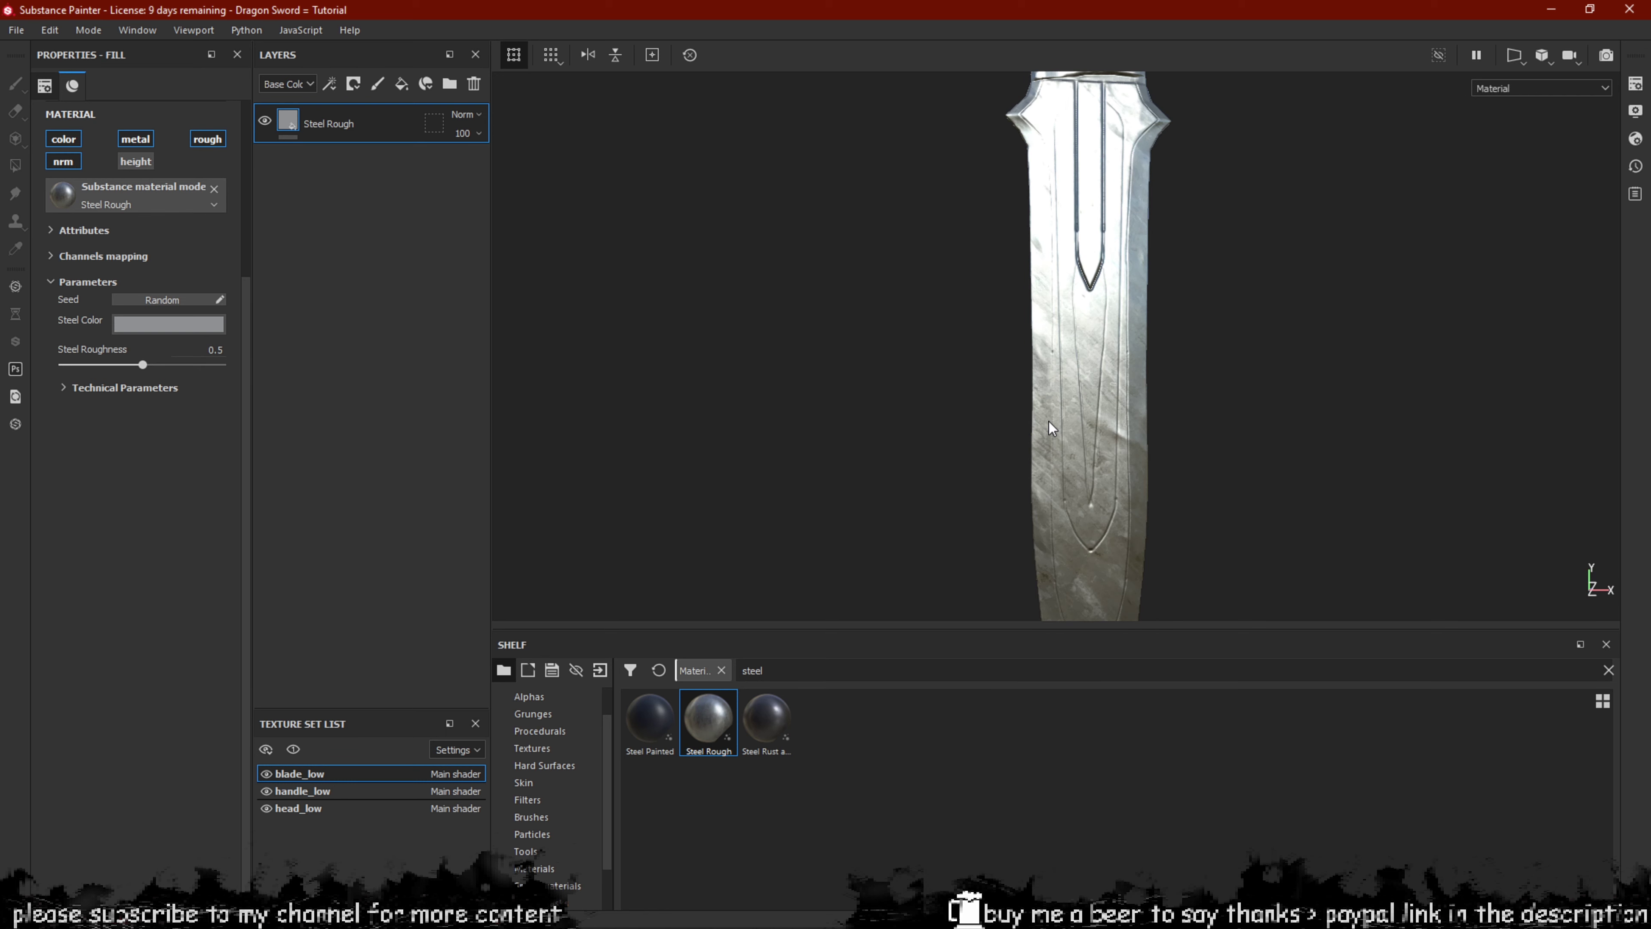
scroll(1052, 427, "up", 4)
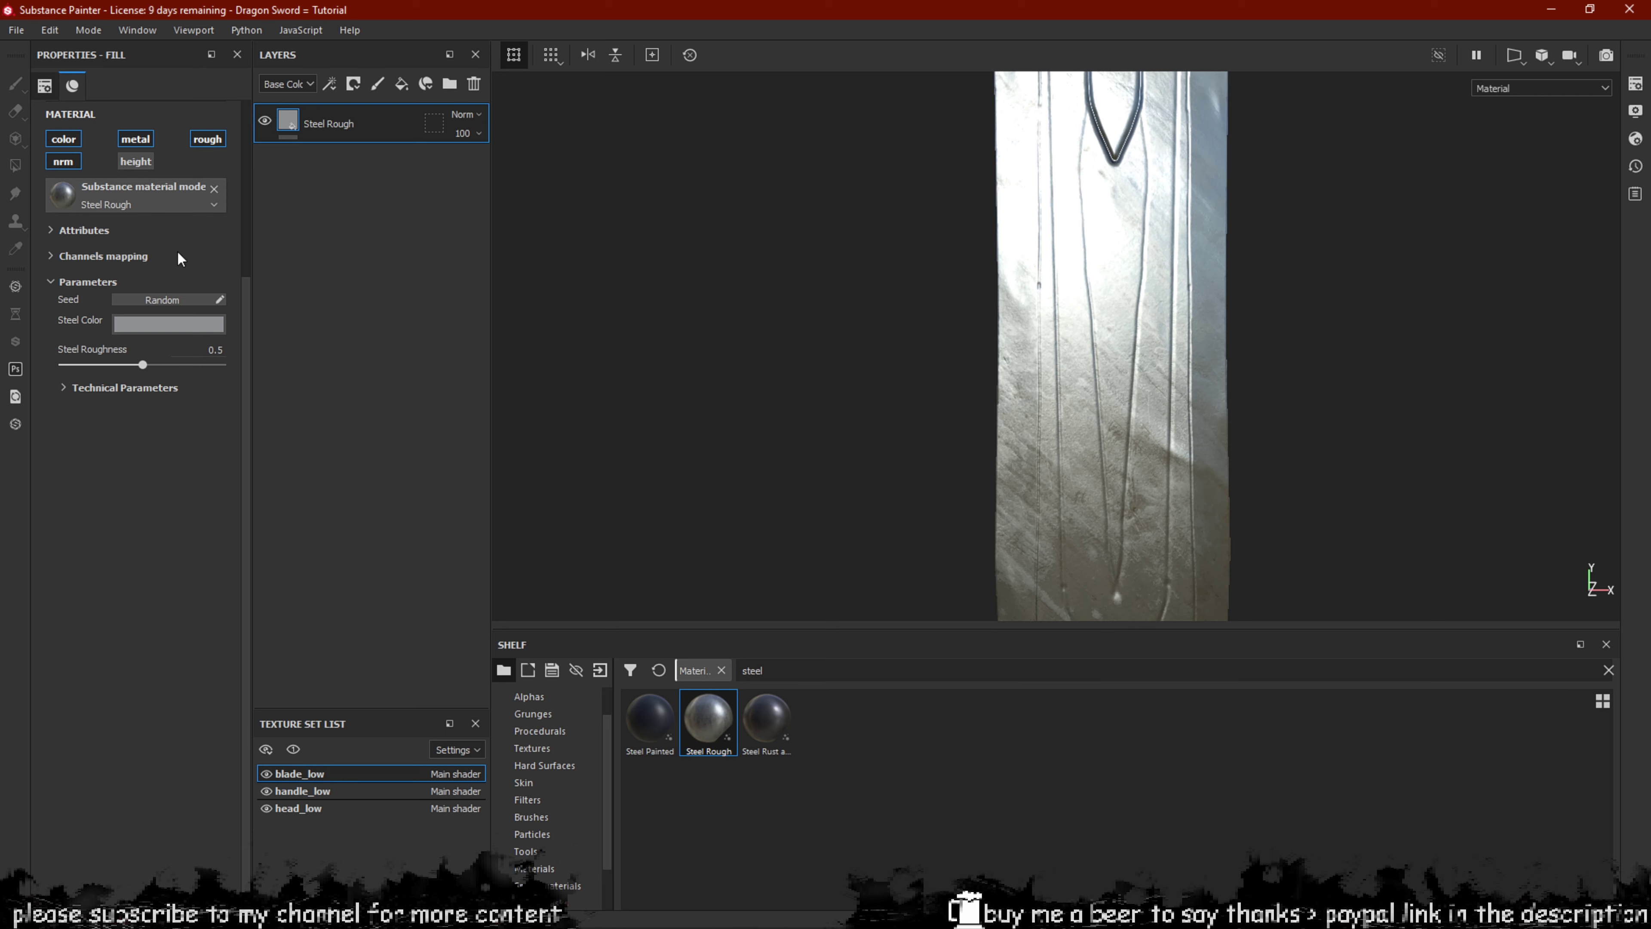
scroll(91, 241, "up", 3)
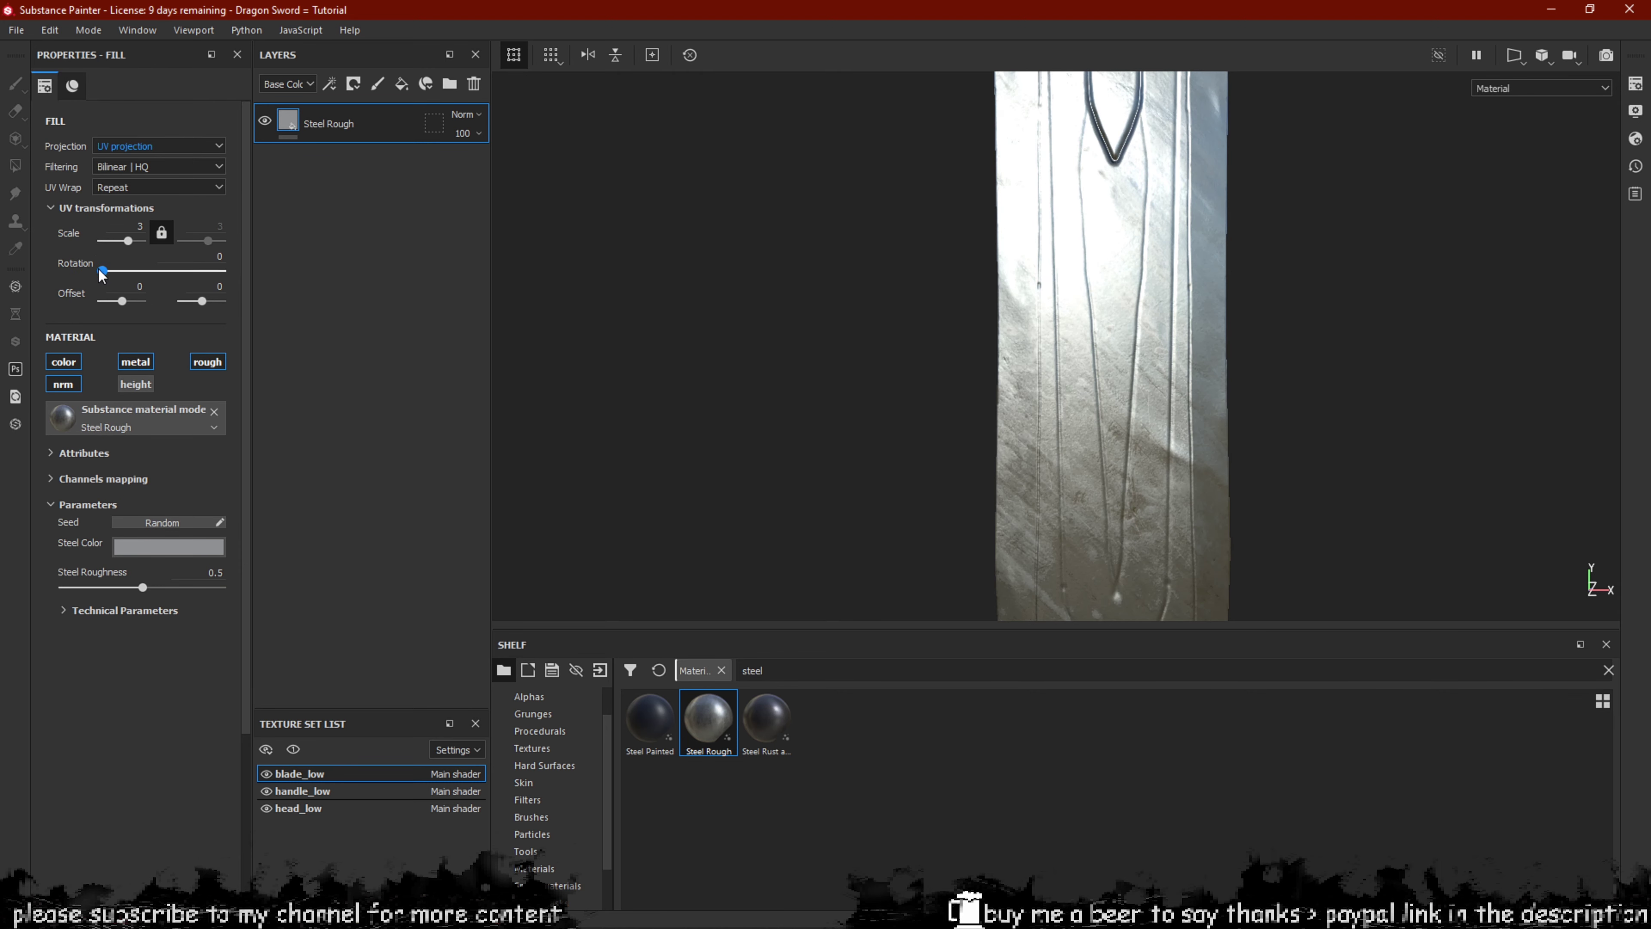
left_click_drag(102, 271, 148, 272)
Examine the rotated steel texture along the blade, around the wraps and beneath the dragon head.
scroll(933, 354, "down", 4)
mouse_move(1040, 316)
left_mouse_down("alt")
mouse_move(1057, 373)
mouse_move(1067, 271)
left_mouse_up("alt")
middle_click_drag(1142, 110, 1121, 277, "alt")
scroll(1122, 276, "up", 6)
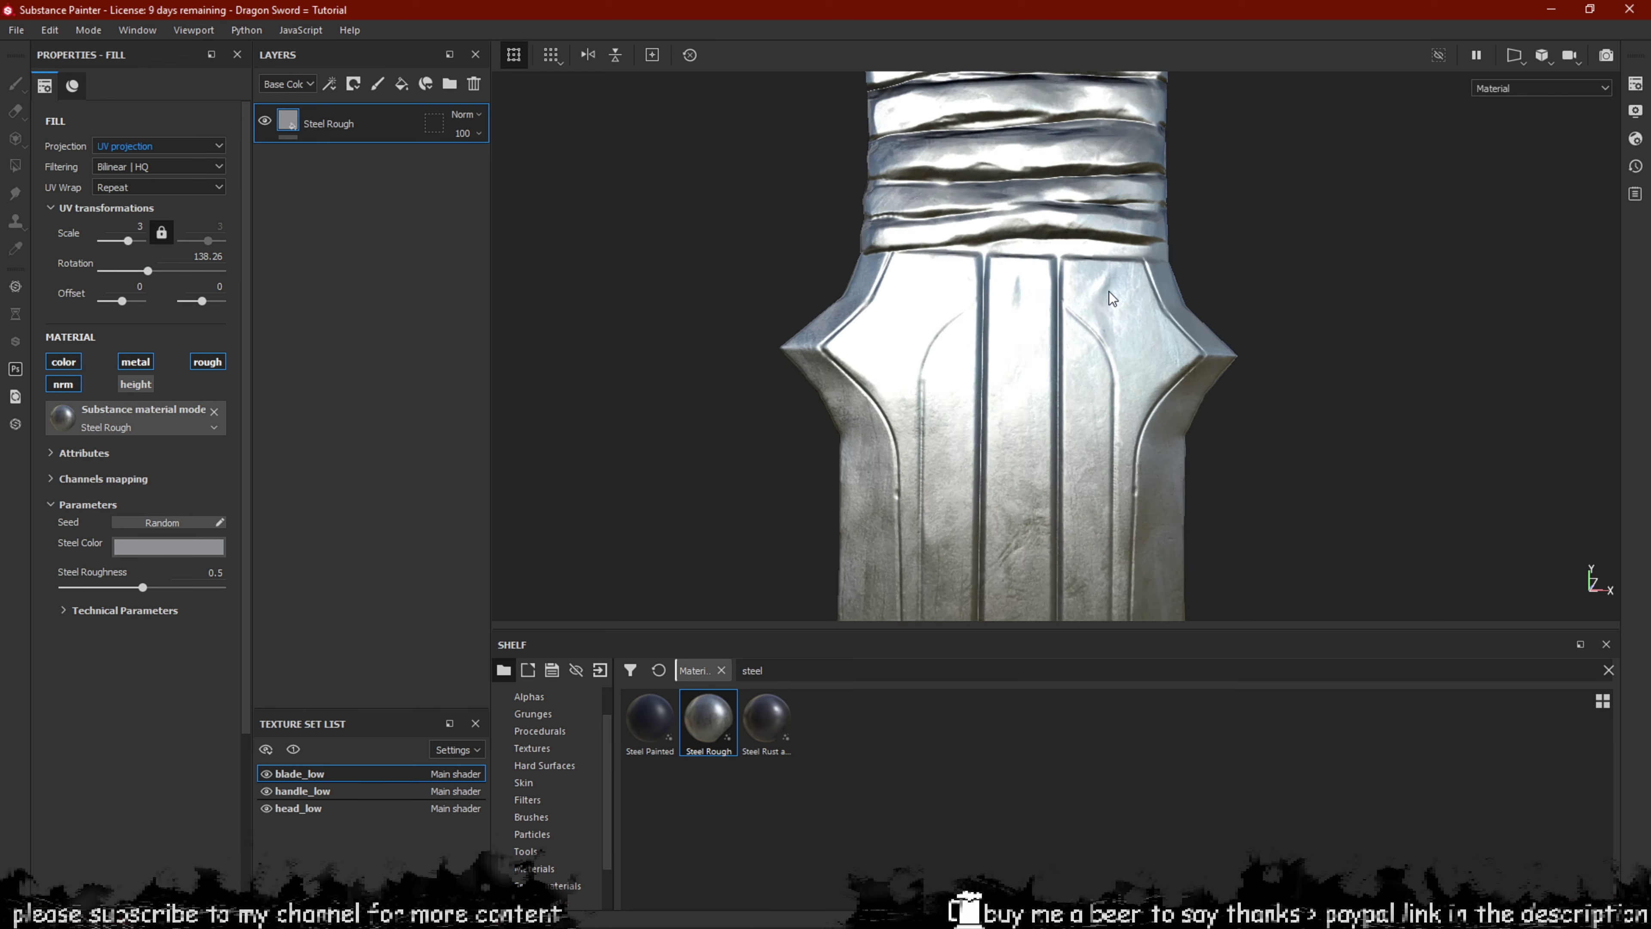
left_click_drag(1122, 278, 1090, 363, "alt")
middle_click_drag(1126, 183, 1131, 623, "alt")
left_click_drag(1132, 623, 1115, 294, "alt")
middle_click_drag(1147, 117, 1130, 353, "alt")
mouse_move(1130, 353)
left_mouse_down("alt")
mouse_move(1124, 416)
mouse_move(1129, 351)
left_mouse_up("alt")
middle_click_drag(1129, 351, 1189, 200, "alt")
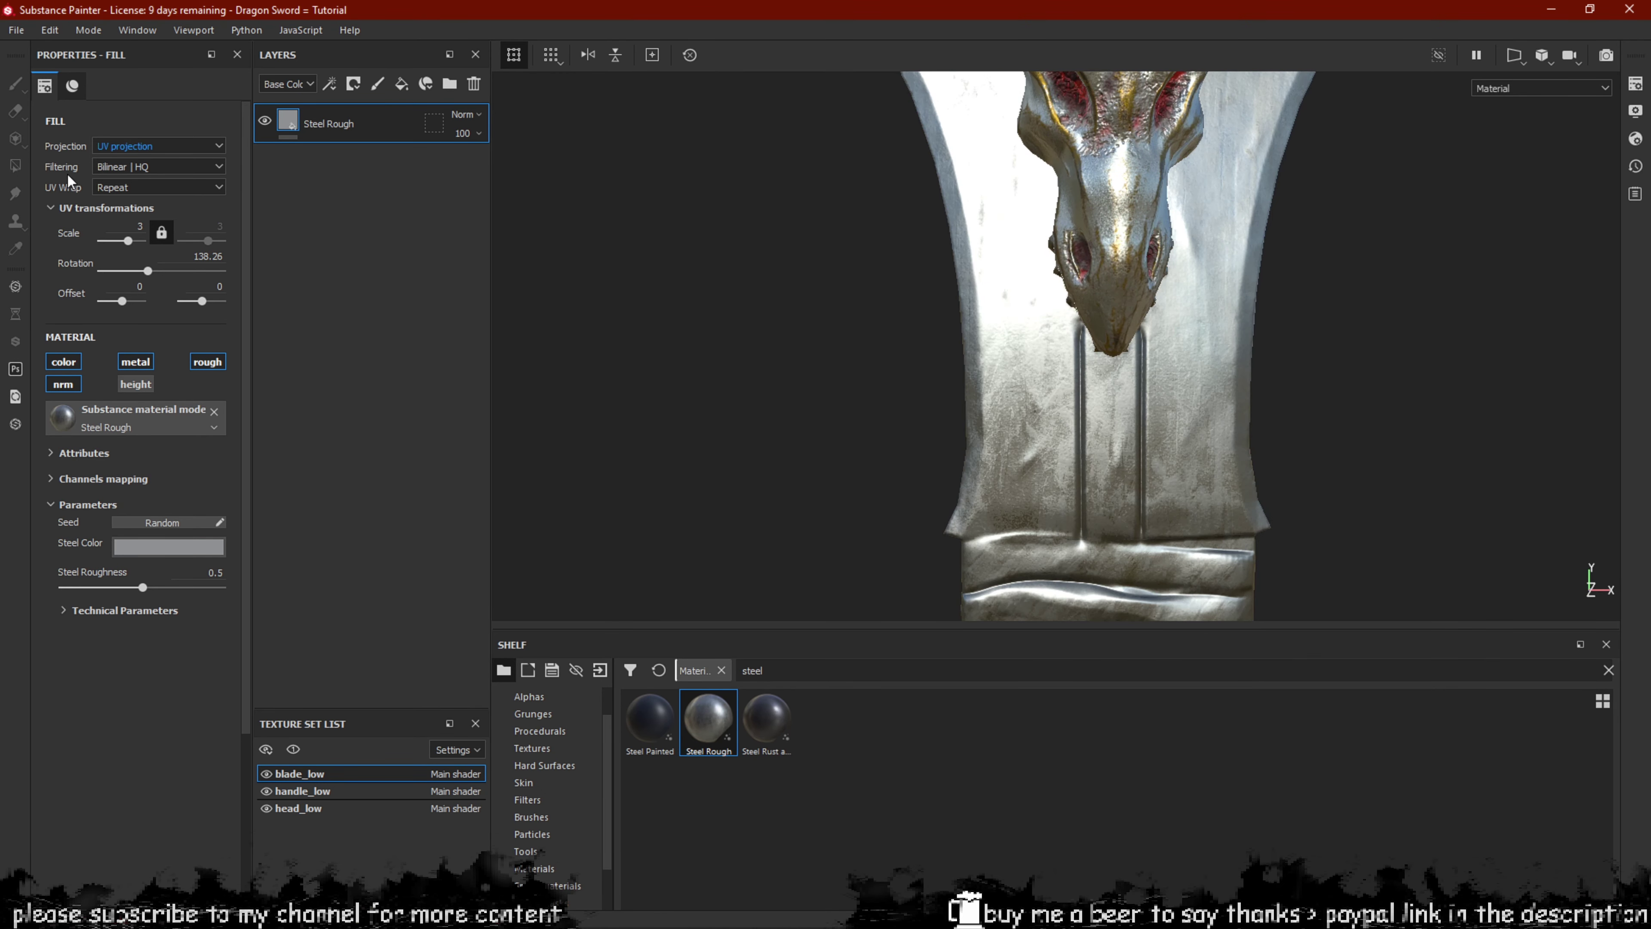
left_click_drag(1105, 361, 1152, 244, "alt")
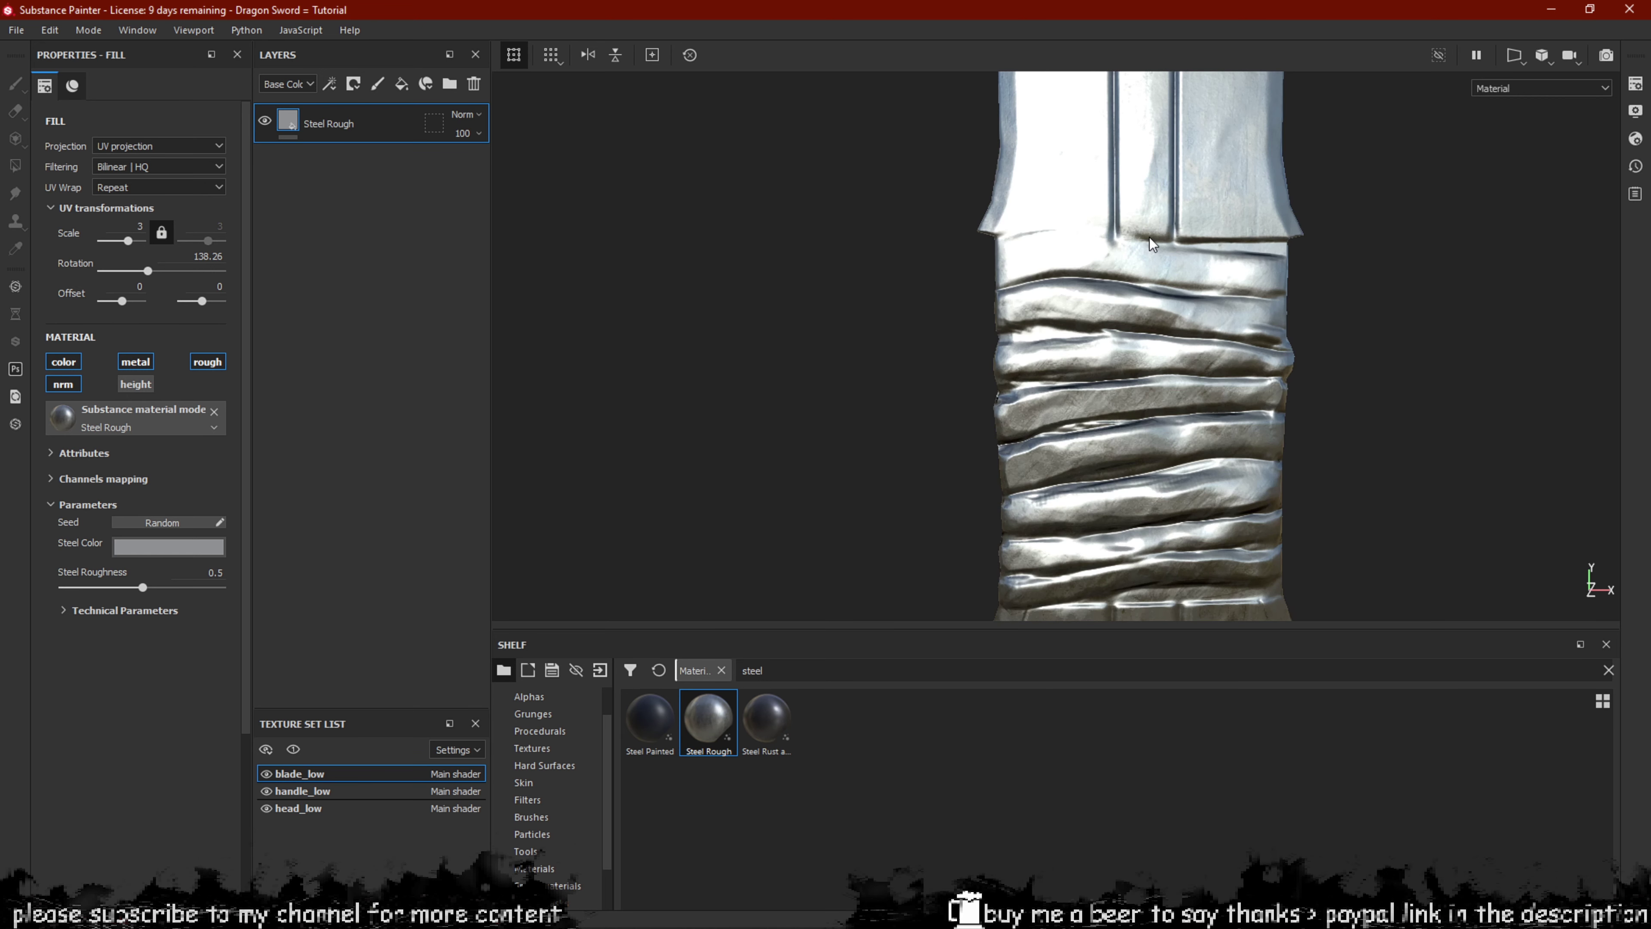
Search both the materials and the smart materials for leather.
mouse_move(1058, 374)
left_mouse_down("alt")
mouse_move(1068, 443)
mouse_move(1067, 390)
left_mouse_up("alt")
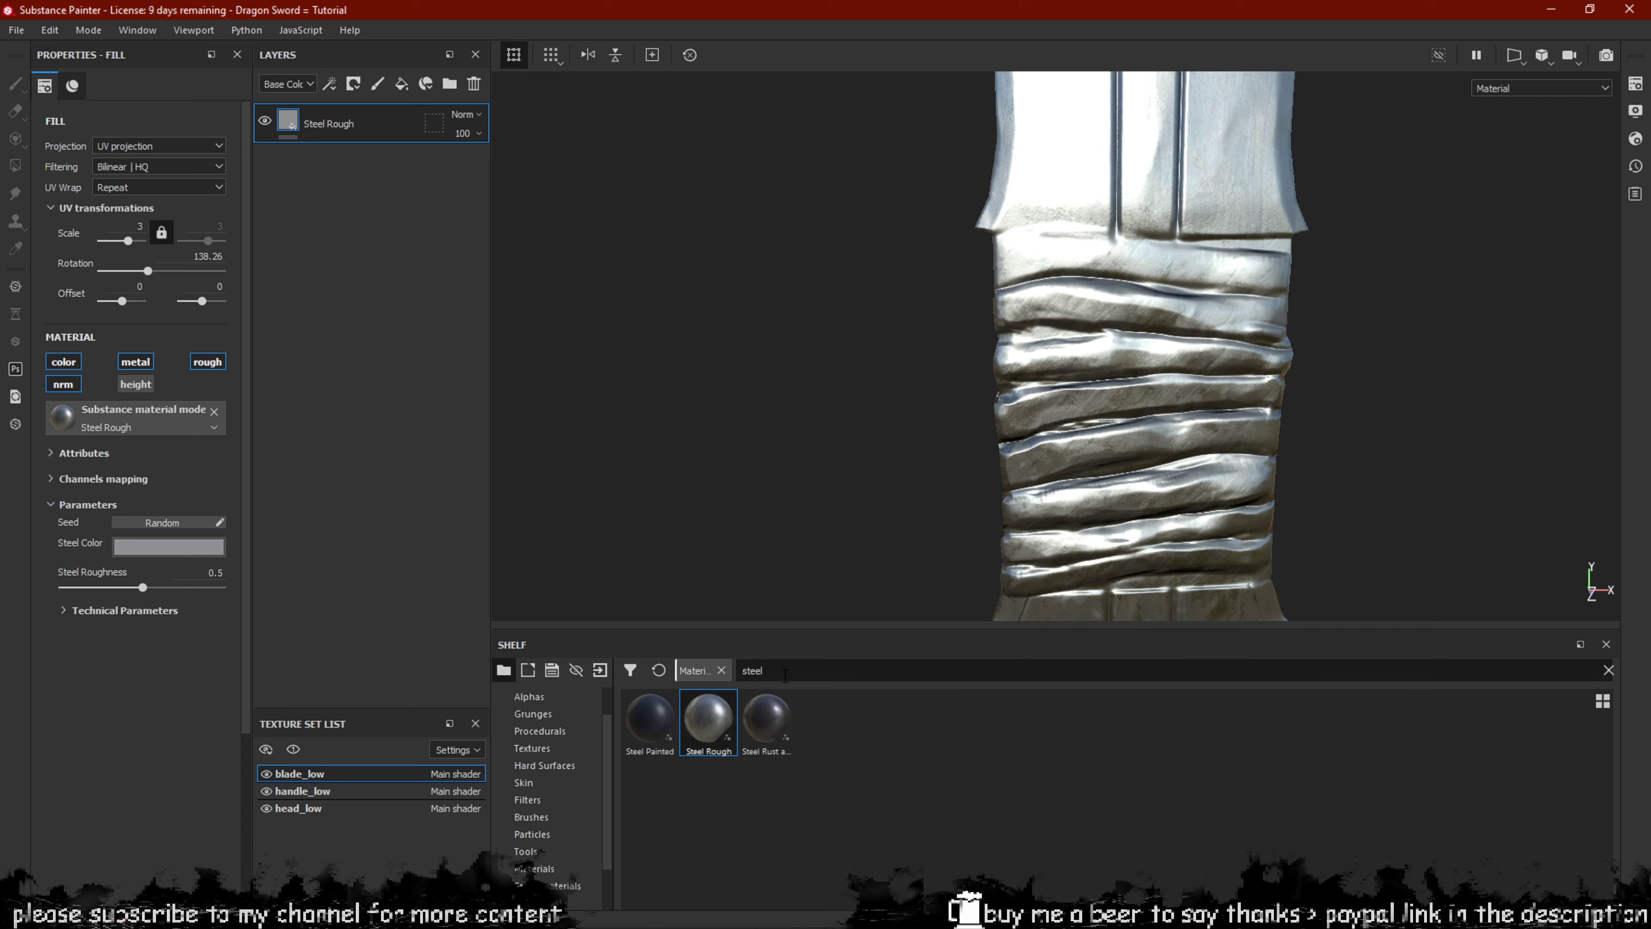
type("leather")
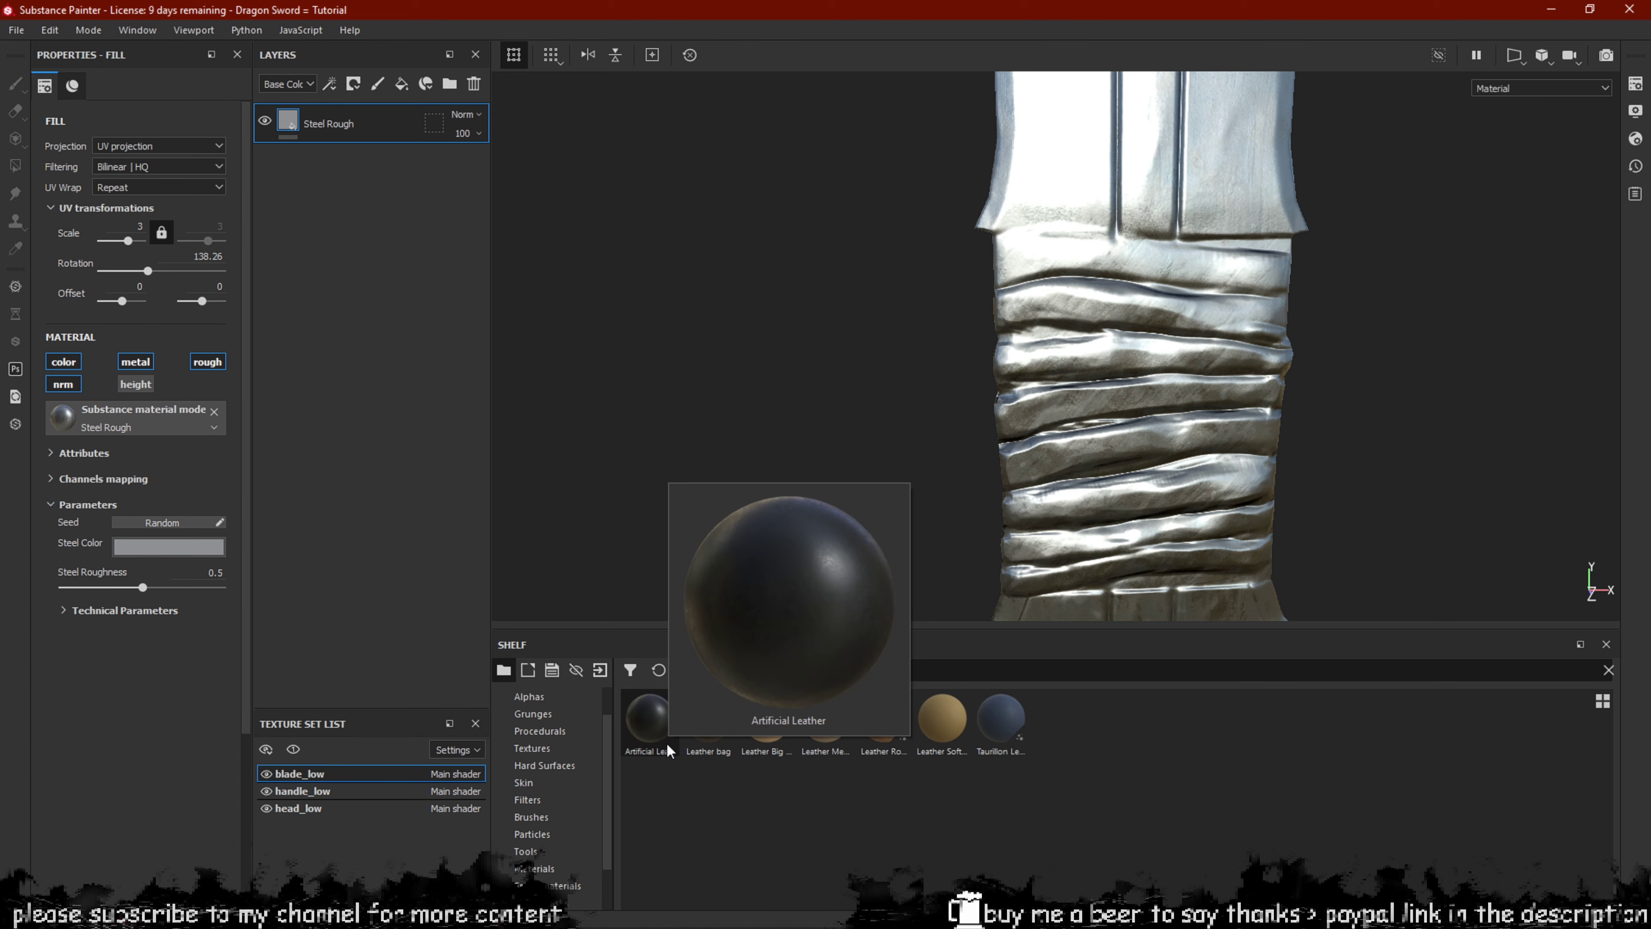
left_click(549, 886)
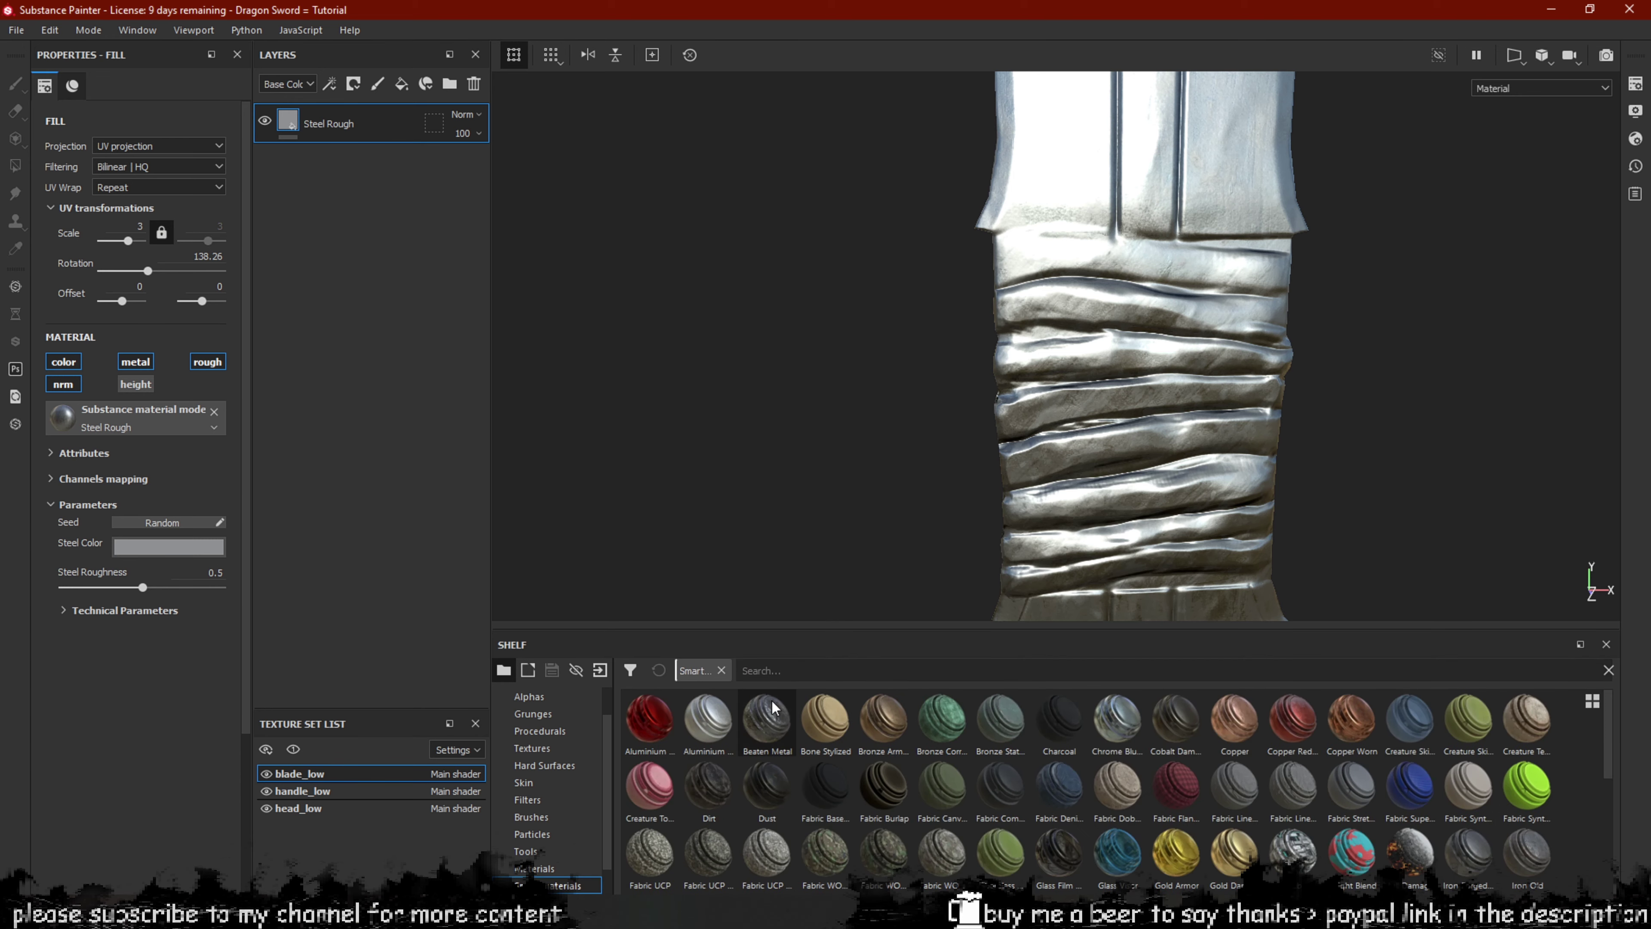
type("leather")
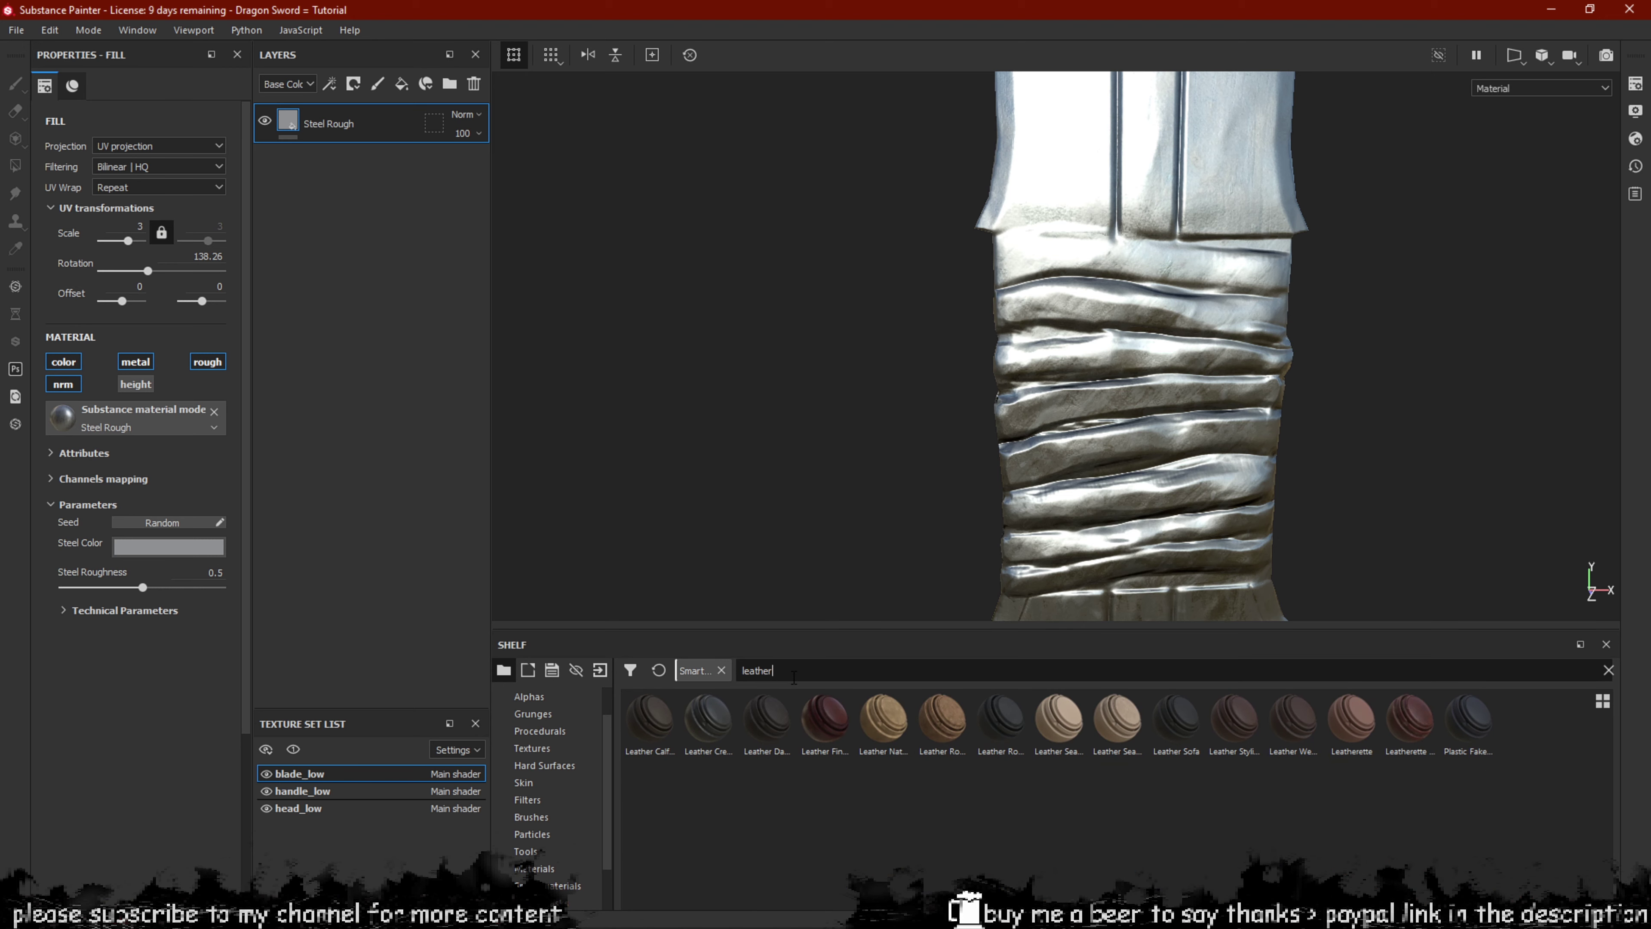
Try the Leatherette Damaged smart material above Steel Rough, inspect it on the wraps, and delete its layer.
mouse_move(712, 735)
mouse_move(1408, 718)
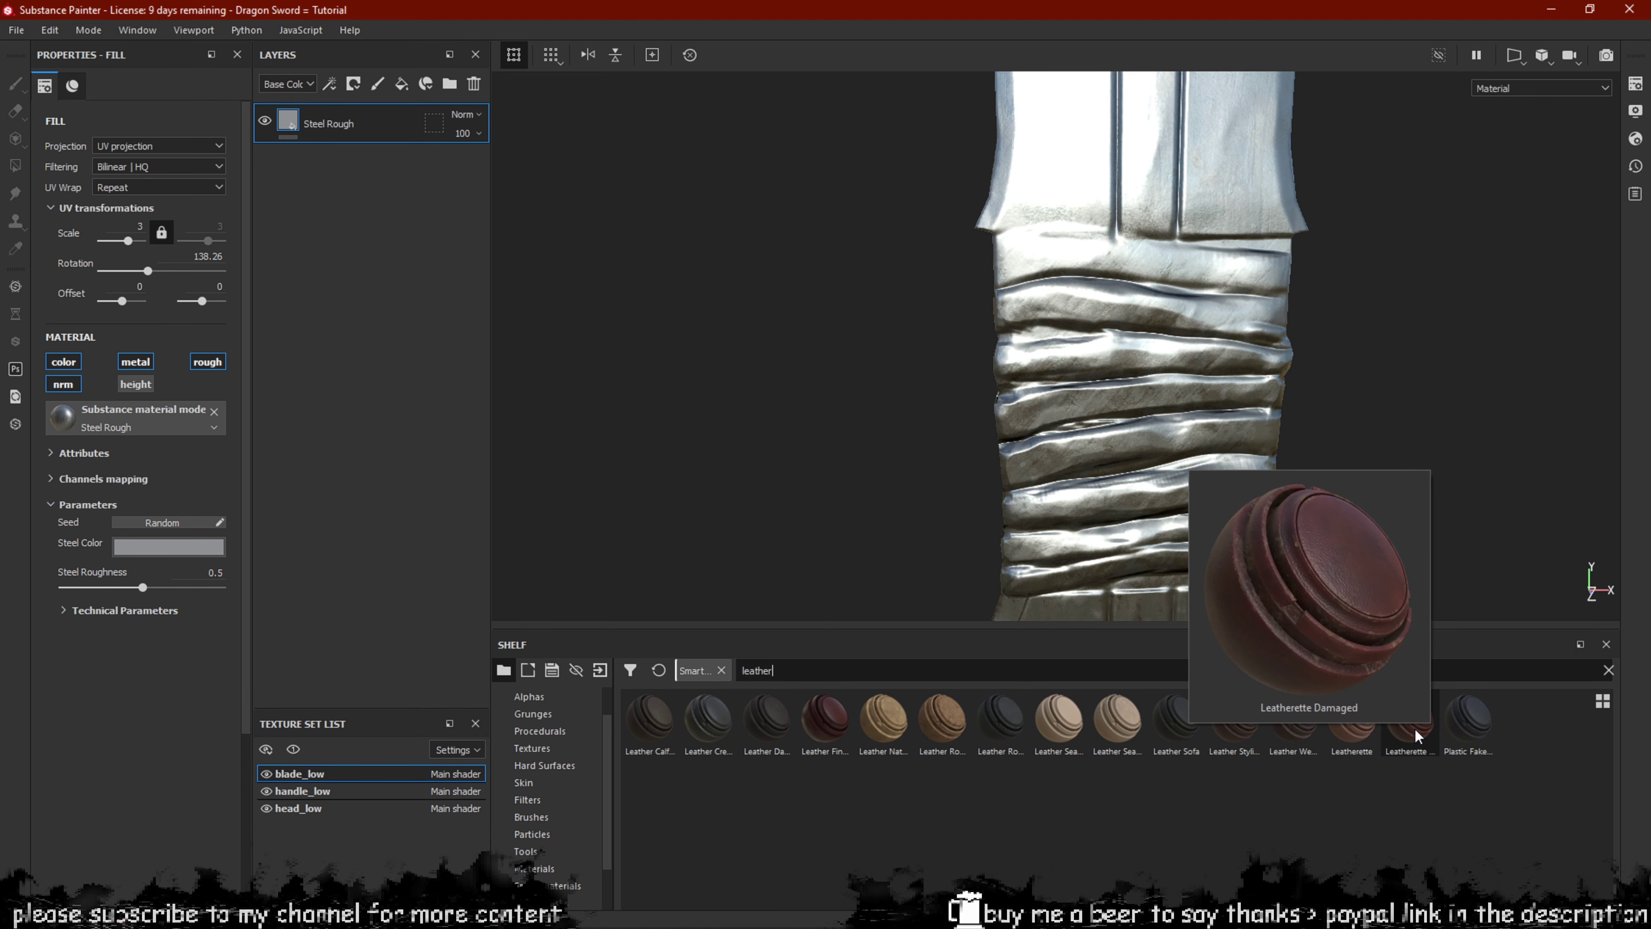
left_click_drag(1417, 736, 388, 126)
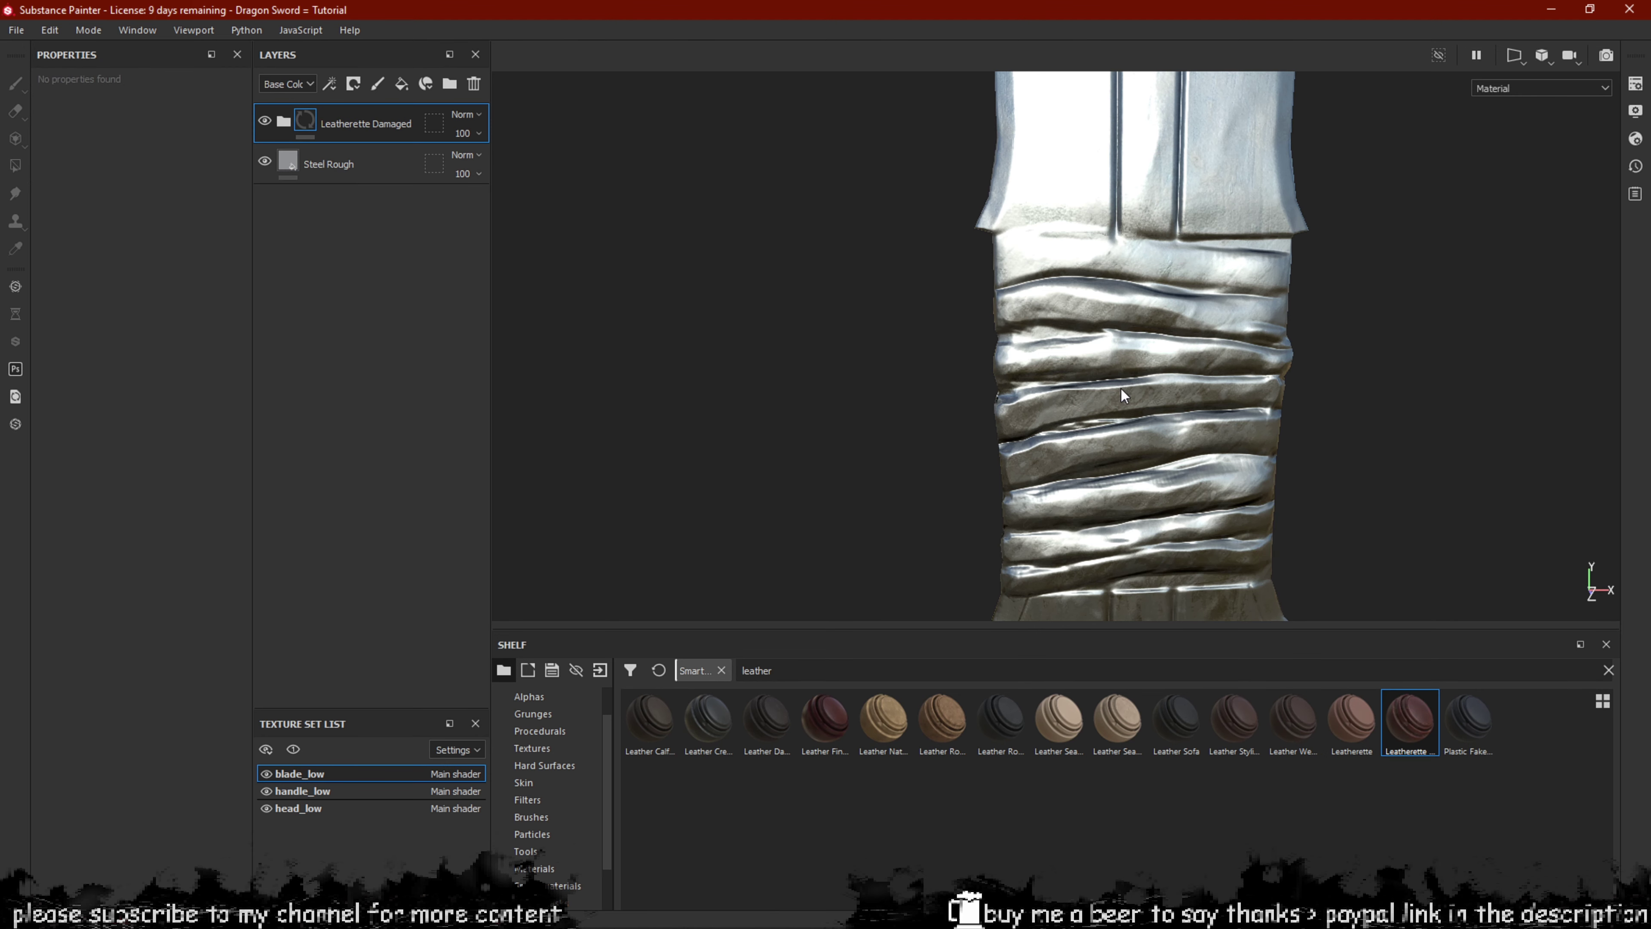
scroll(1131, 384, "up", 5)
left_click_drag(1146, 366, 1256, 356, "alt")
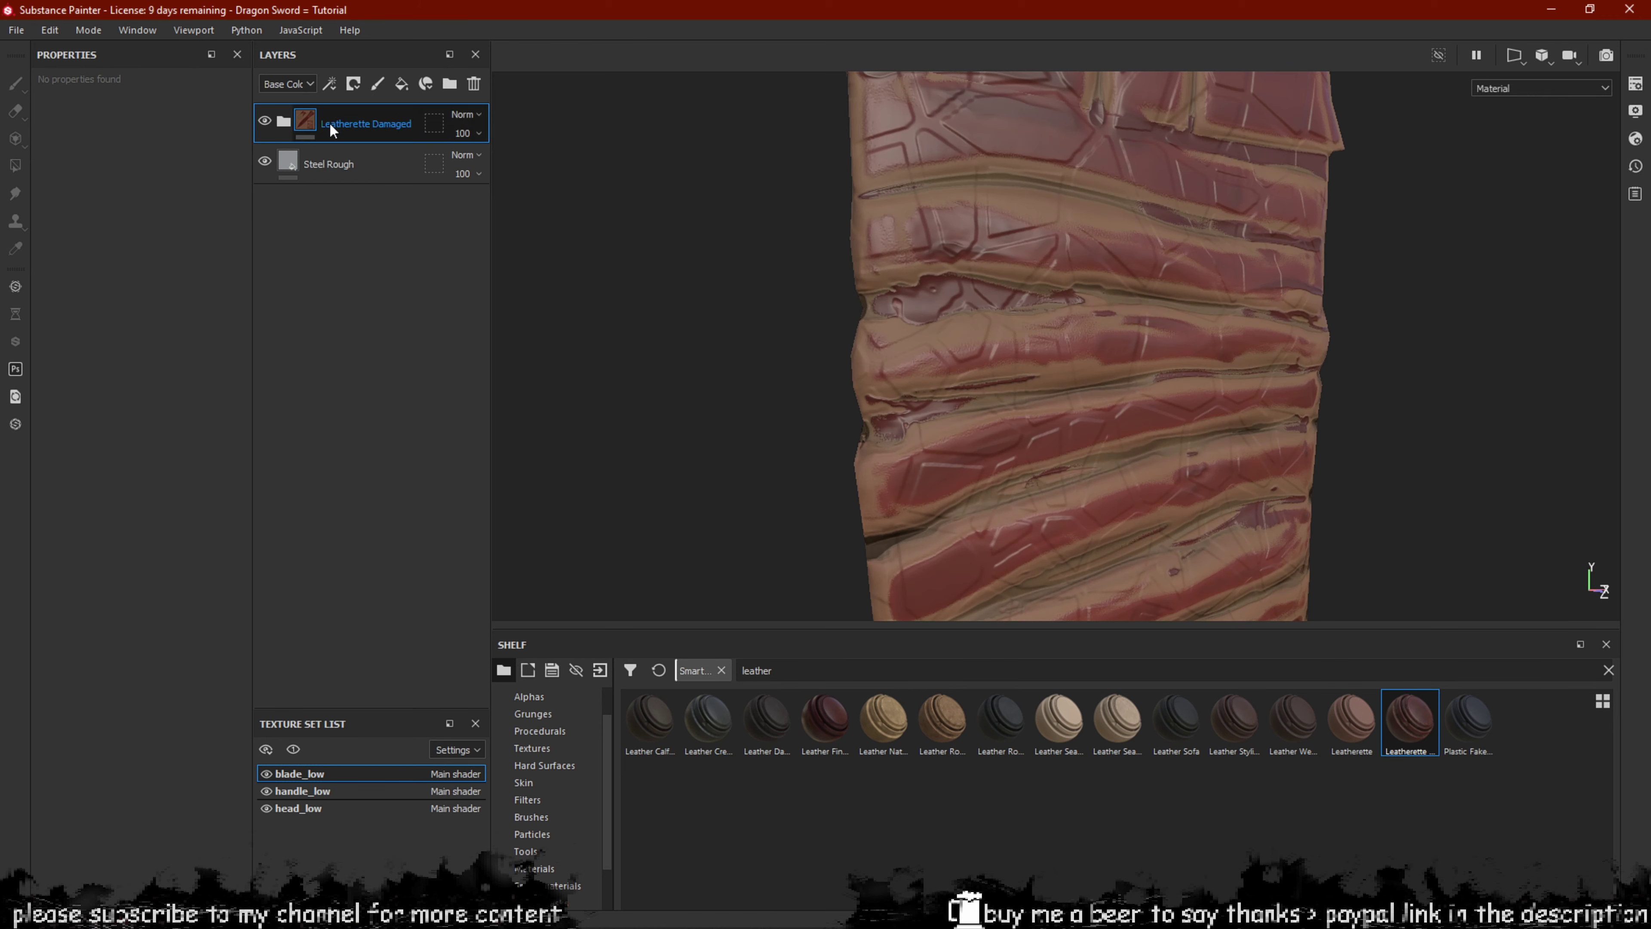
left_click(474, 84)
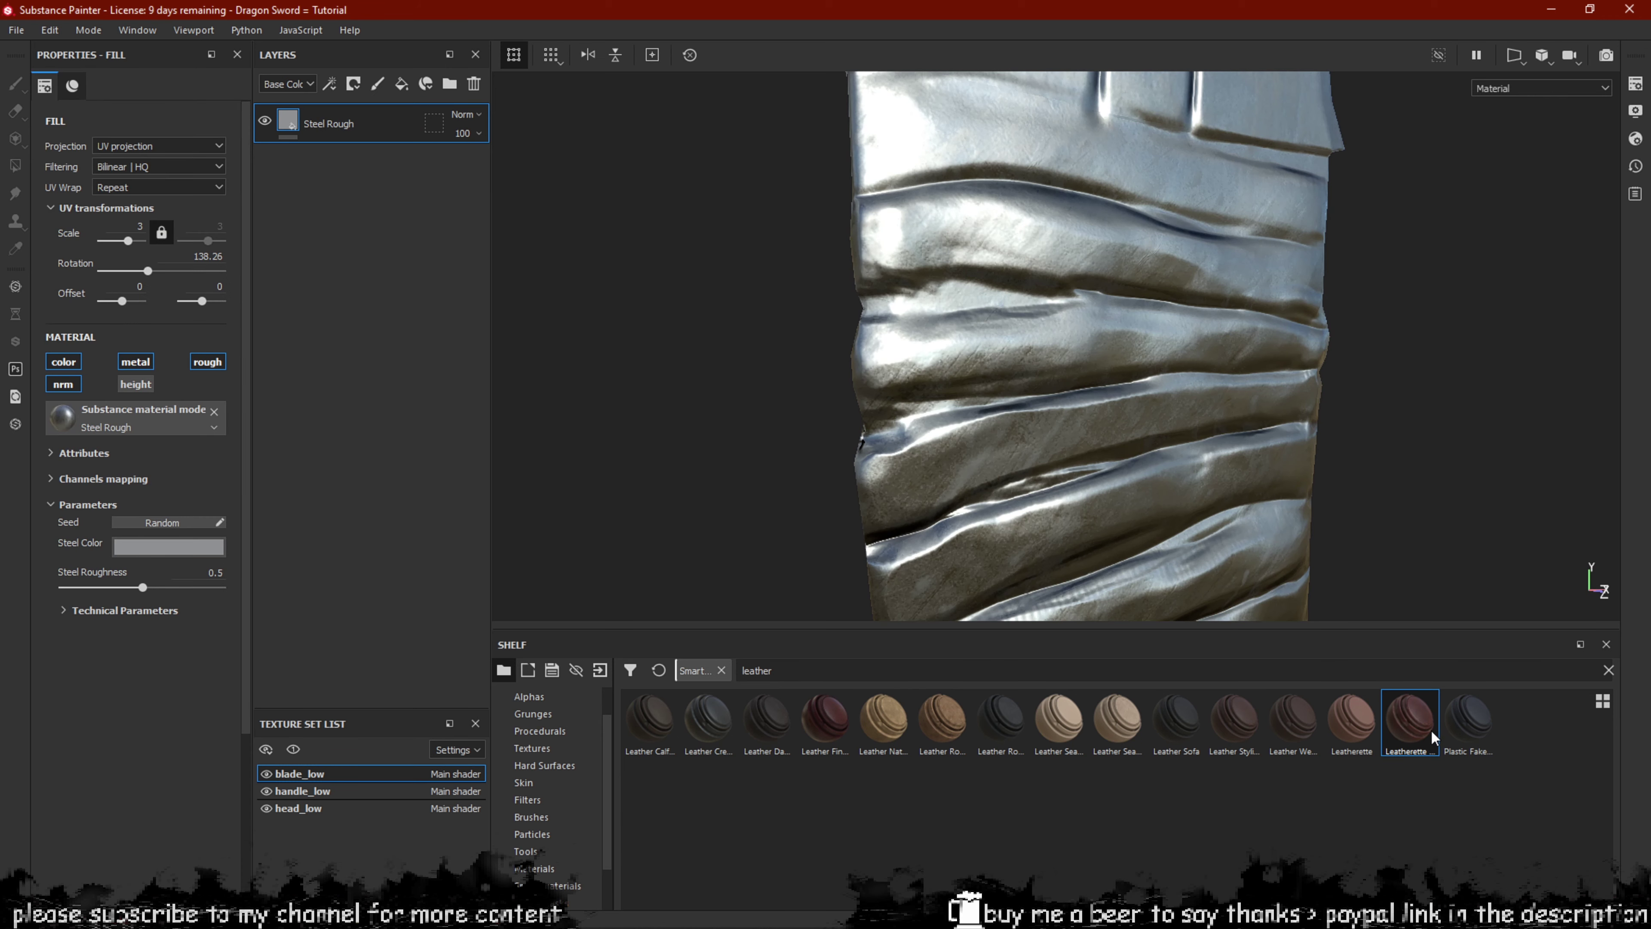
Add the Leather Fine Aged smart material above Steel Rough and hide it with a black mask.
mouse_move(1432, 737)
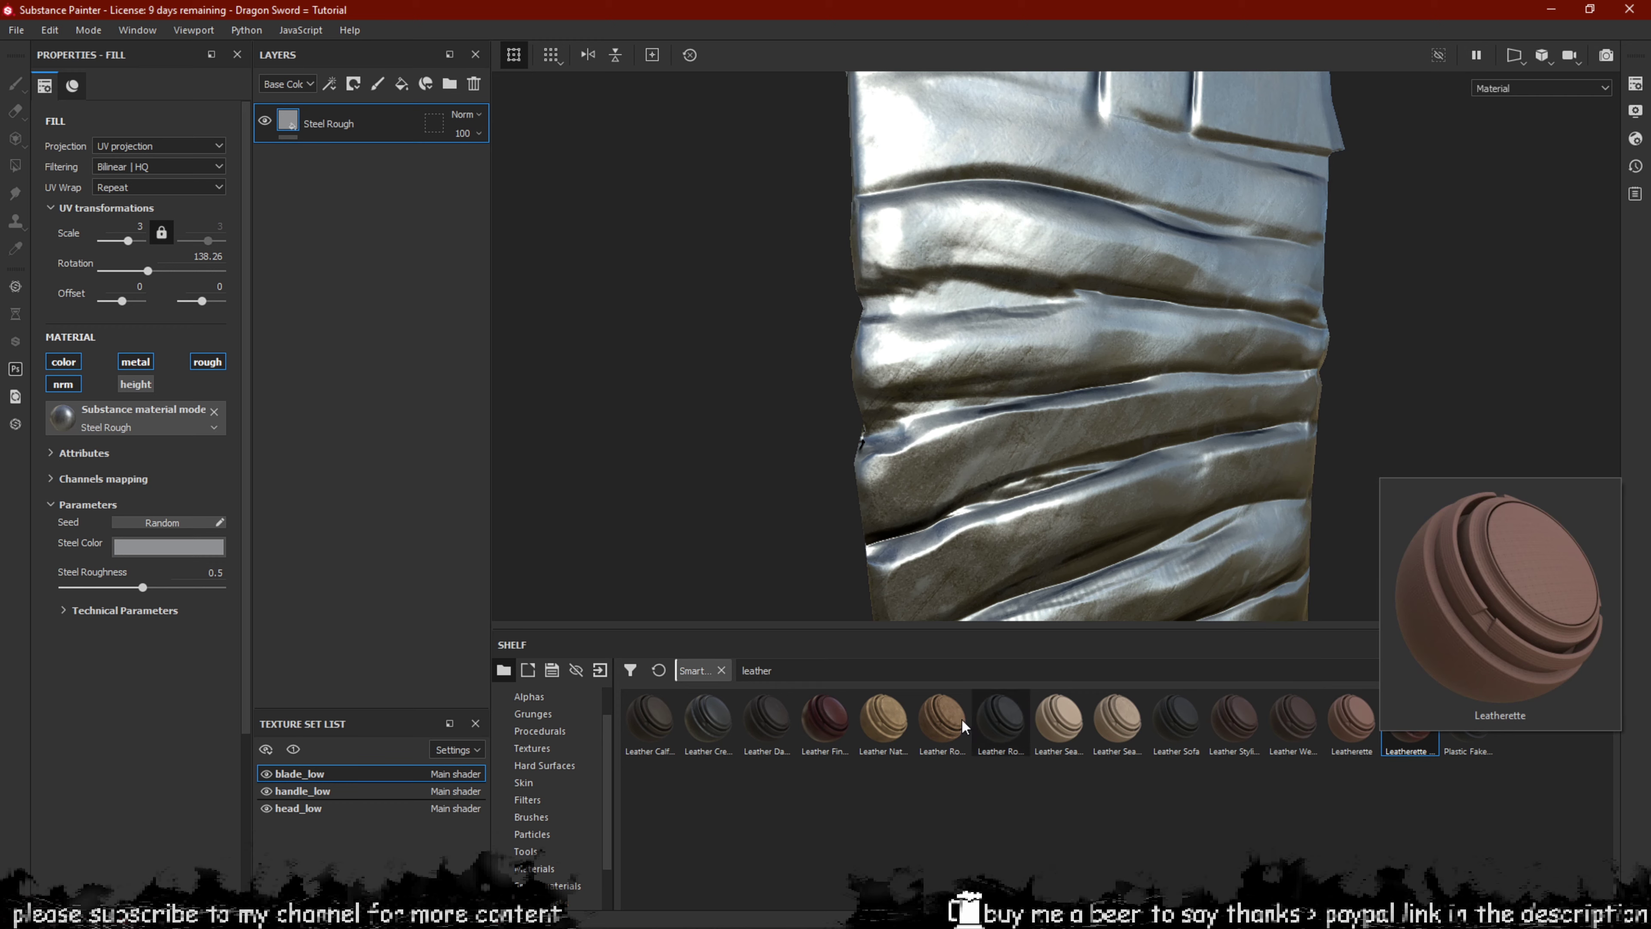
left_click_drag(814, 716, 351, 109)
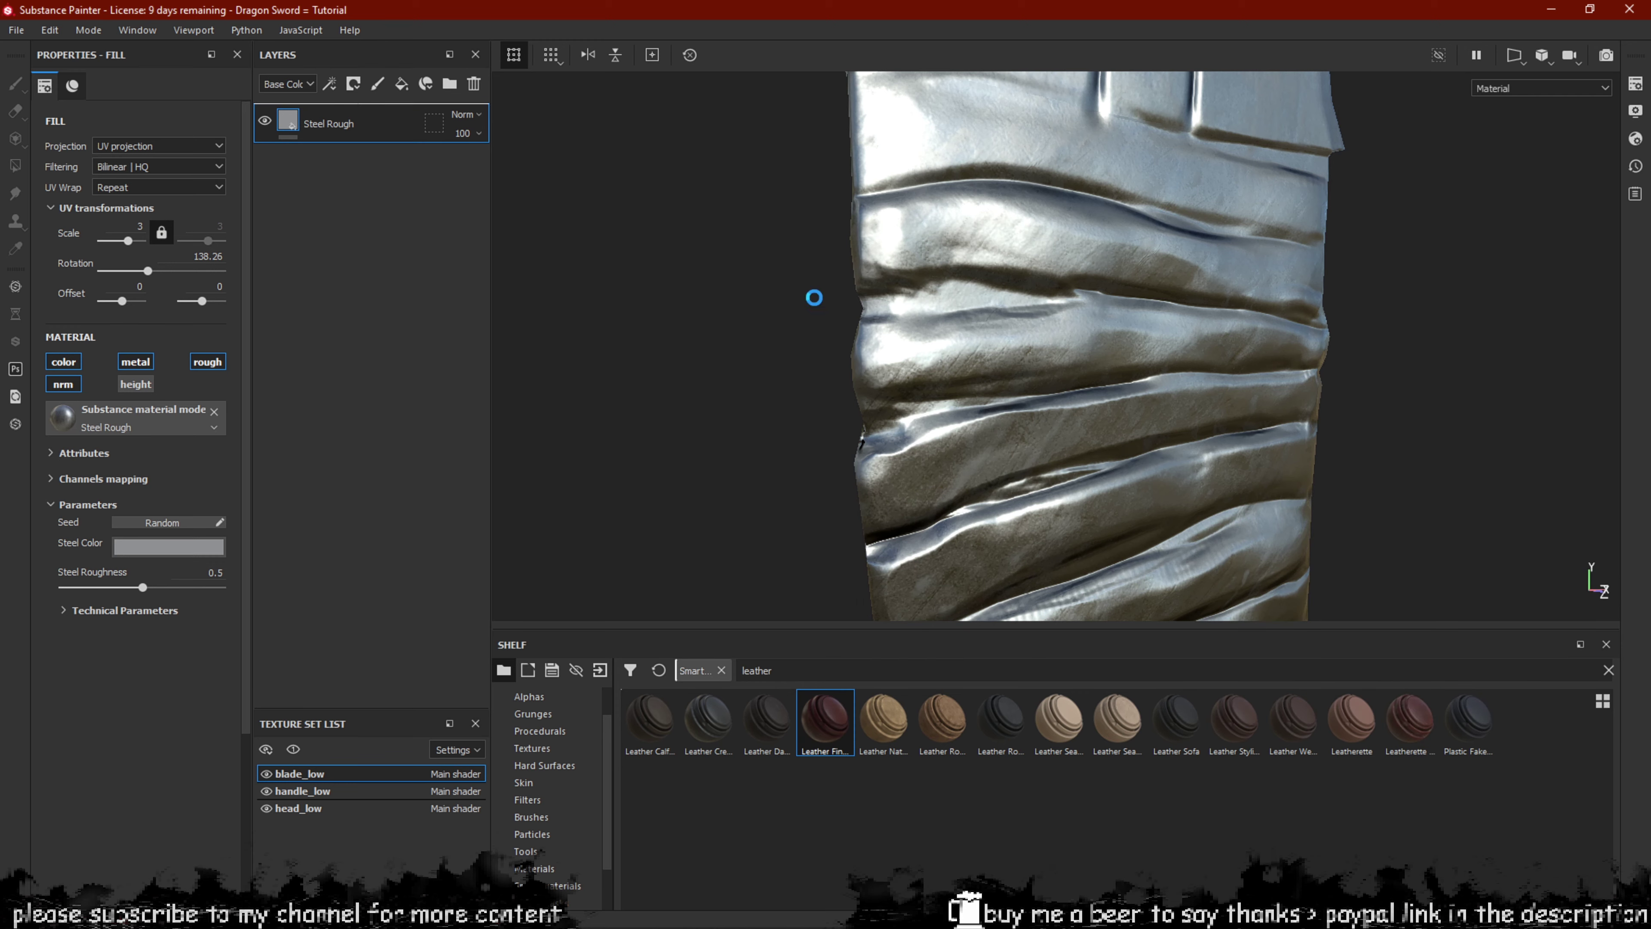
left_click_drag(1067, 371, 1024, 359, "alt")
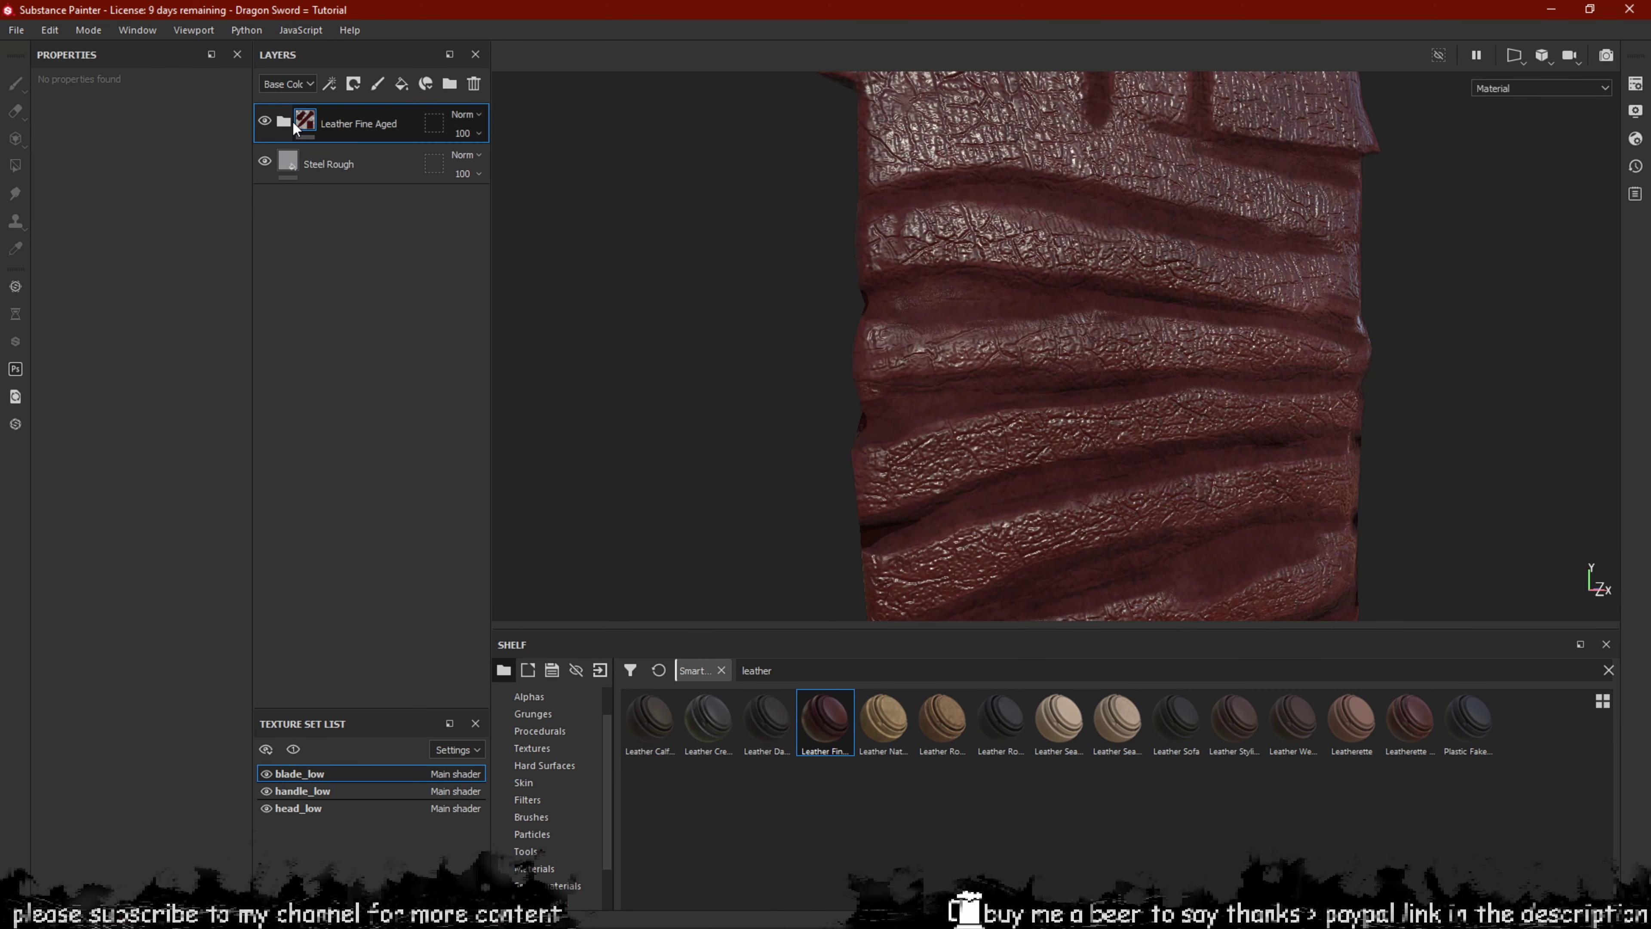
right_click(292, 120)
left_click(321, 144)
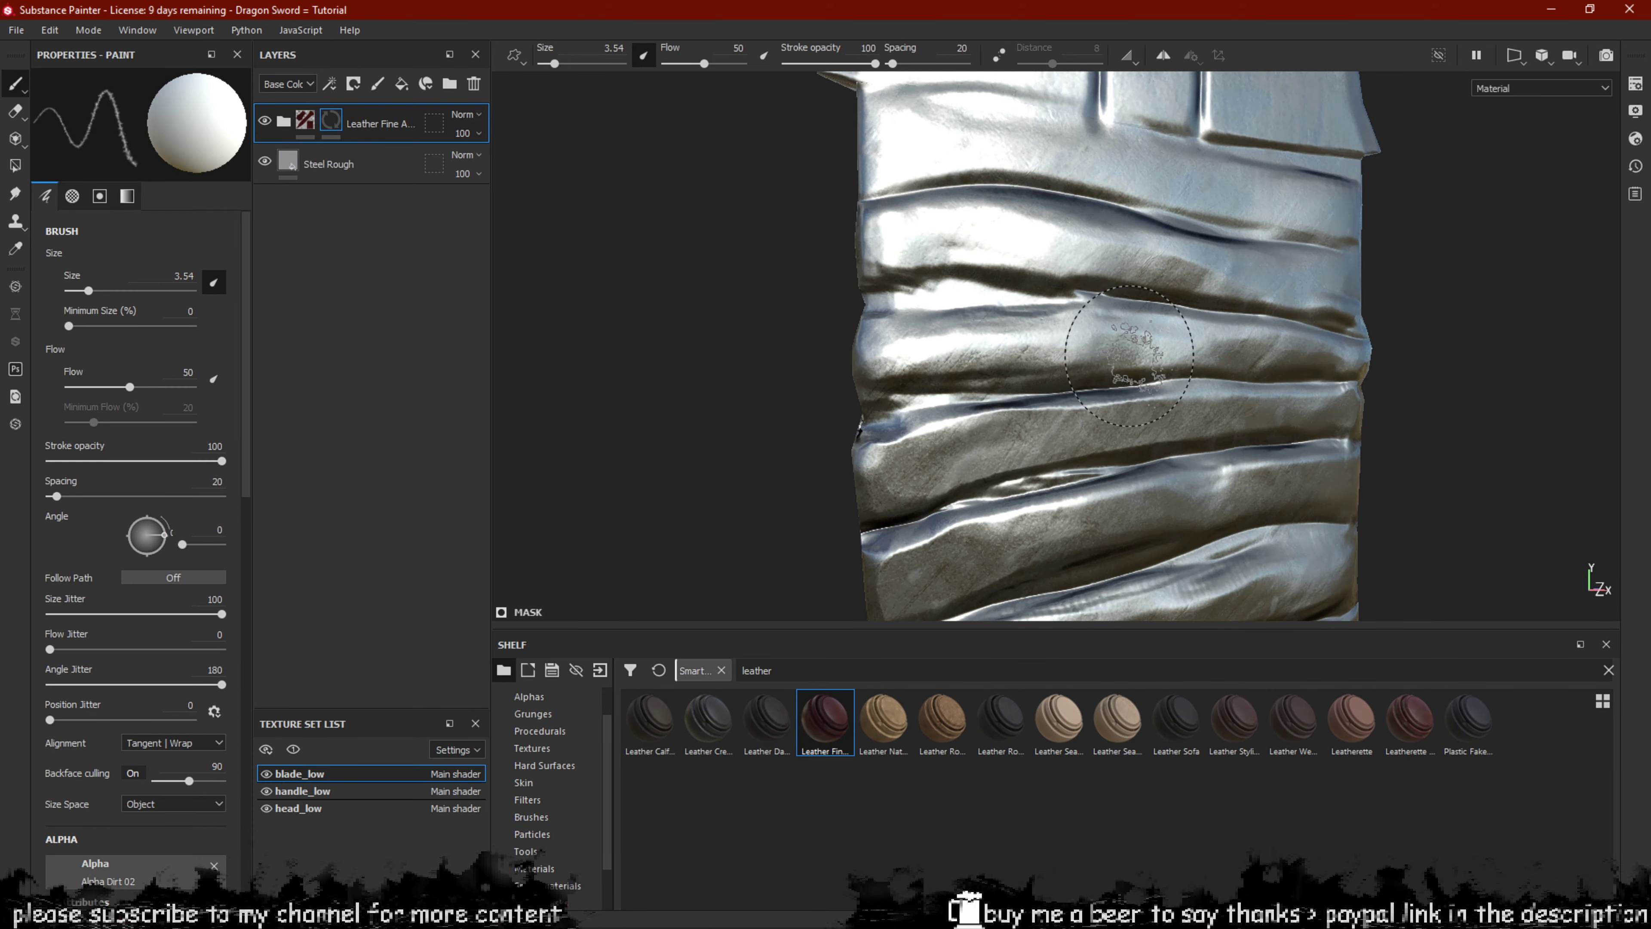
Try painting leather across the wraps with the Dirt 2 brush, and undo the stroke.
scroll(1132, 354, "down", 3)
mouse_move(1148, 368)
left_mouse_down()
mouse_move(1229, 389)
mouse_move(1107, 368)
left_mouse_up()
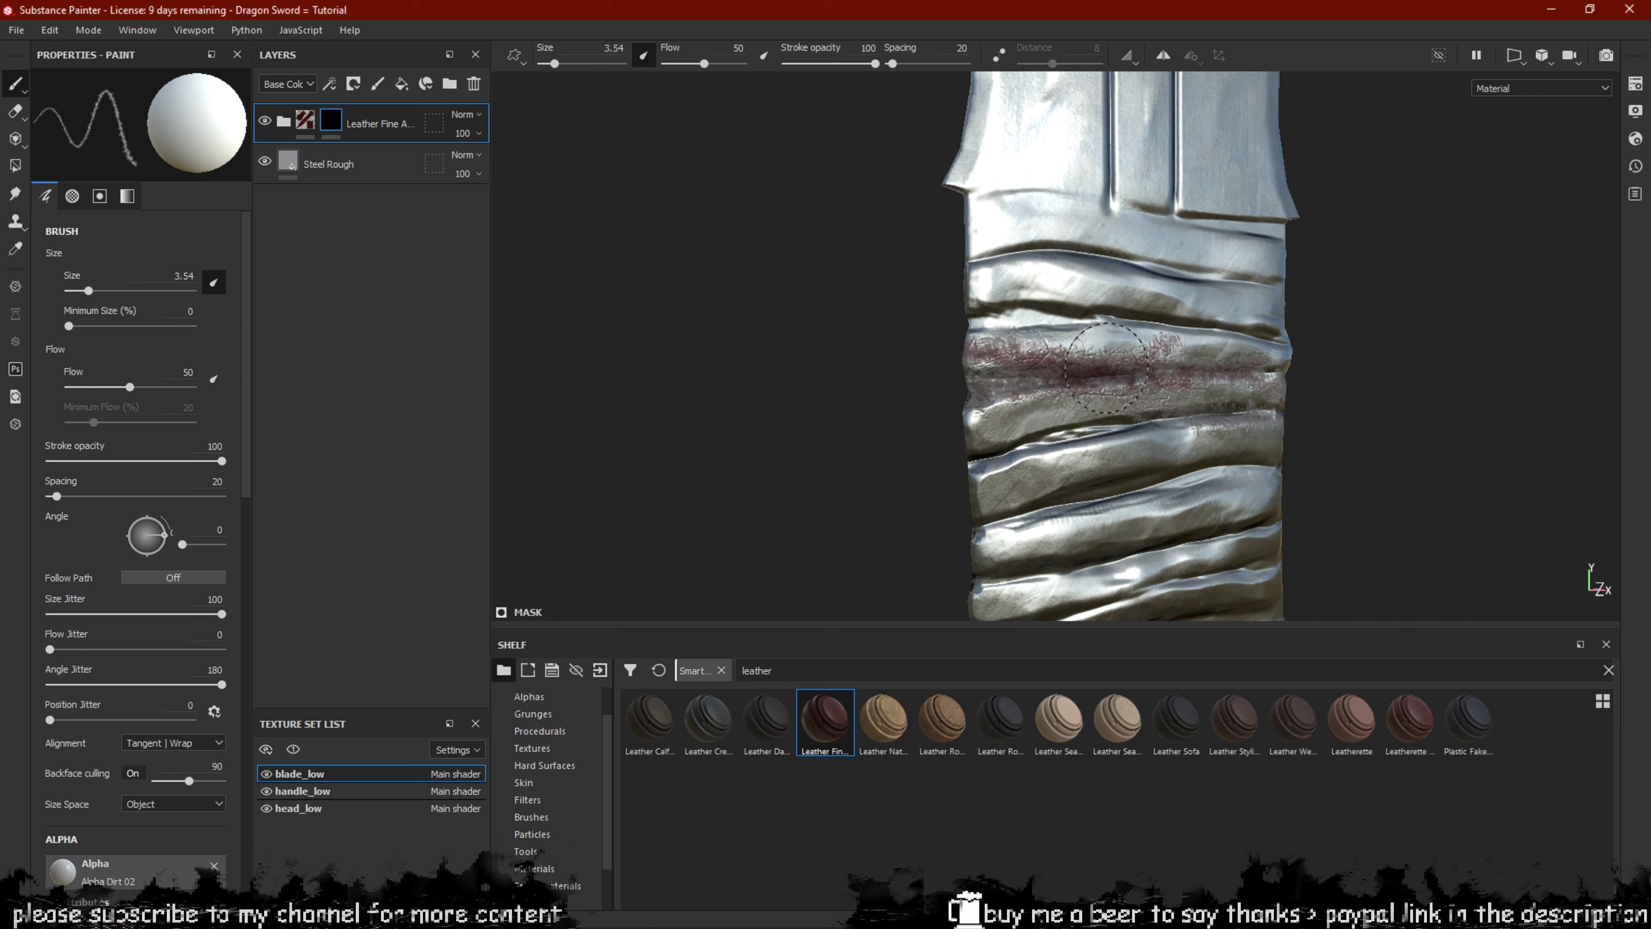
key("ctrl+z")
Choose the size 10 Basic Hard brush variant and paint the leather mask over the middle of the wraps.
left_click(562, 818)
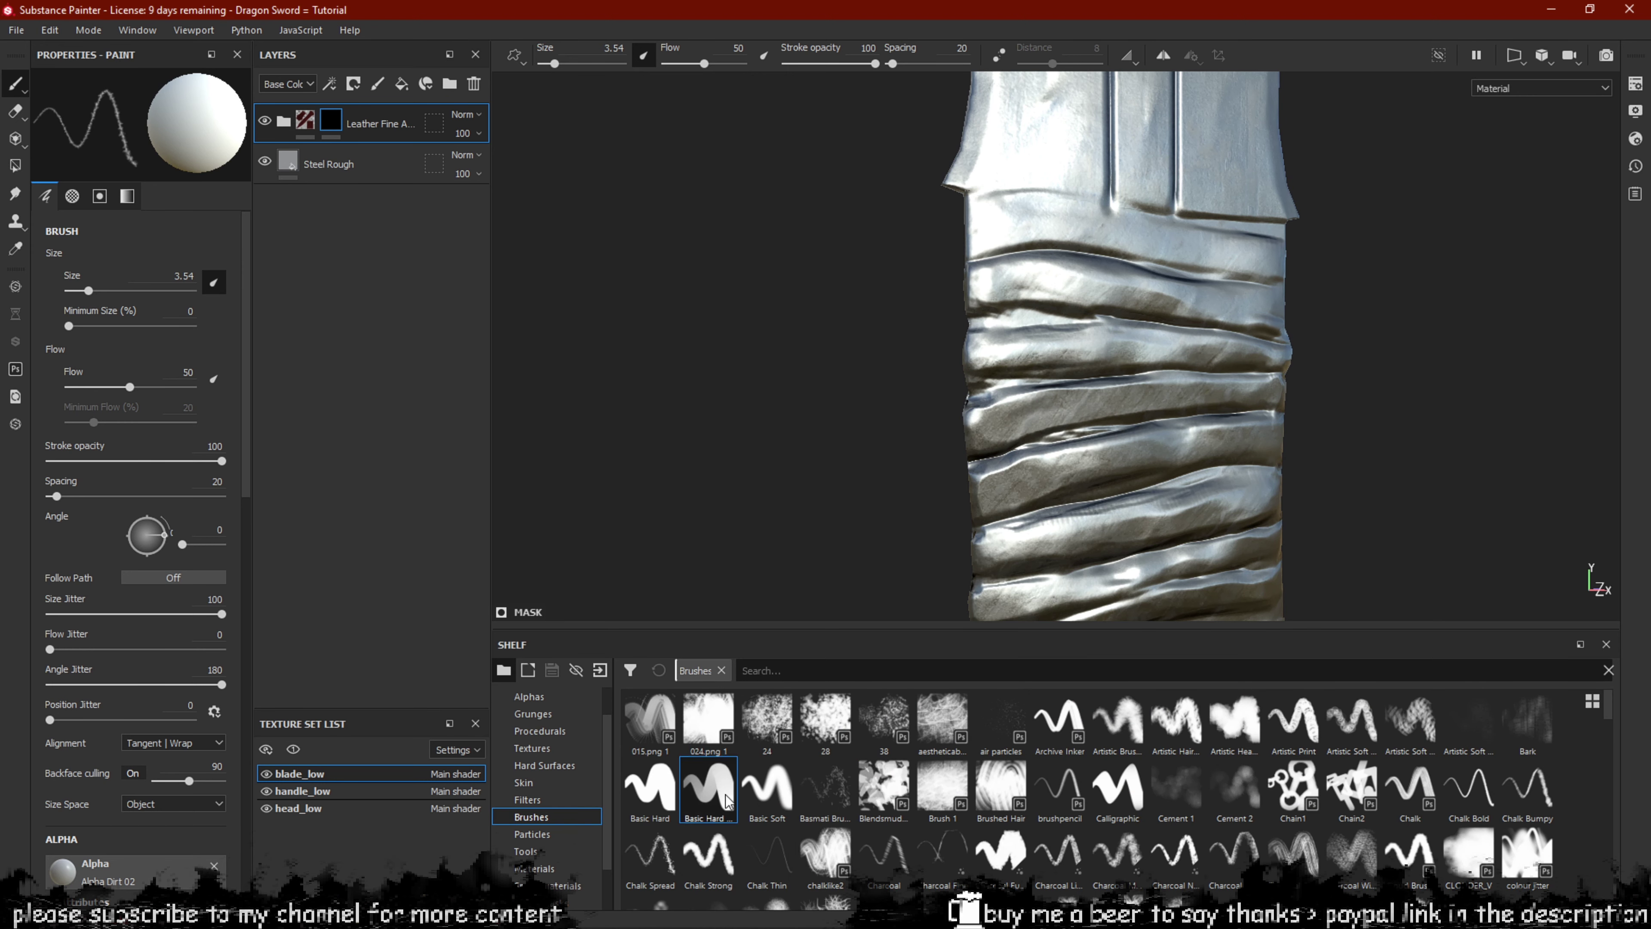
left_click(709, 789)
mouse_move(1075, 548)
left_mouse_down()
mouse_move(1024, 448)
mouse_move(1040, 436)
left_mouse_up()
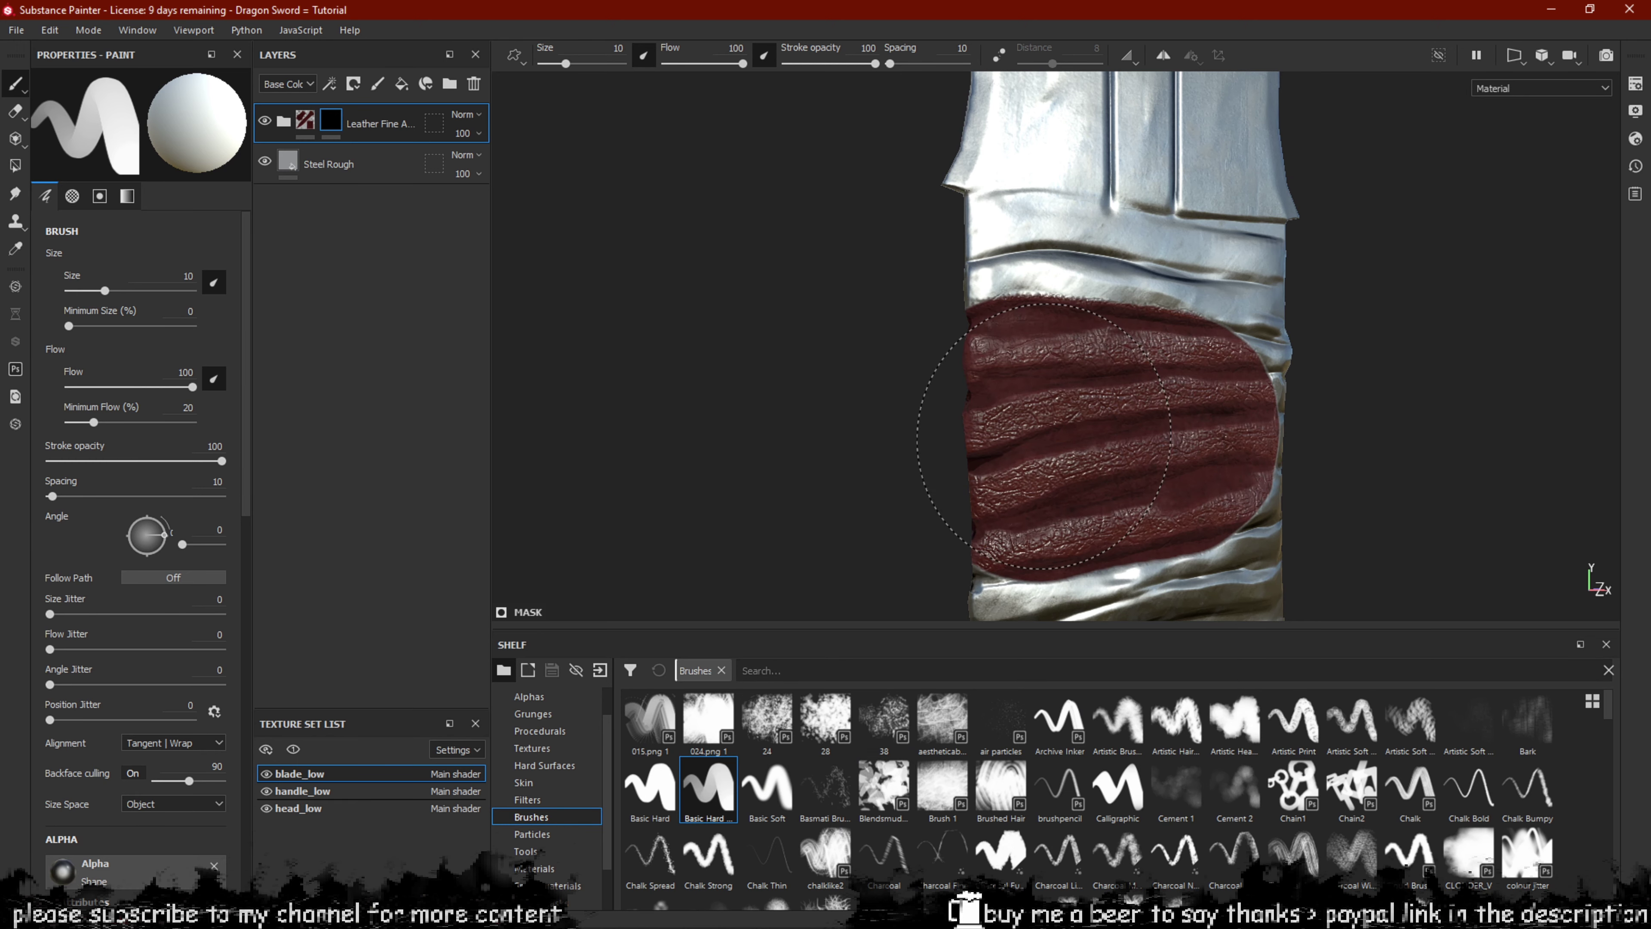
Reduce the brush size to 4.68 and paint leather over the upper wraps up to the edge of the blade guard section.
key("bracketleft")
key("bracketleft")
key("bracketleft")
key("bracketleft")
key("bracketleft")
scroll(1094, 409, "up", 4)
mouse_move(1088, 354)
left_mouse_down("alt")
mouse_move(967, 340)
mouse_move(1058, 359)
left_mouse_up("alt")
scroll(1048, 333, "down", 2)
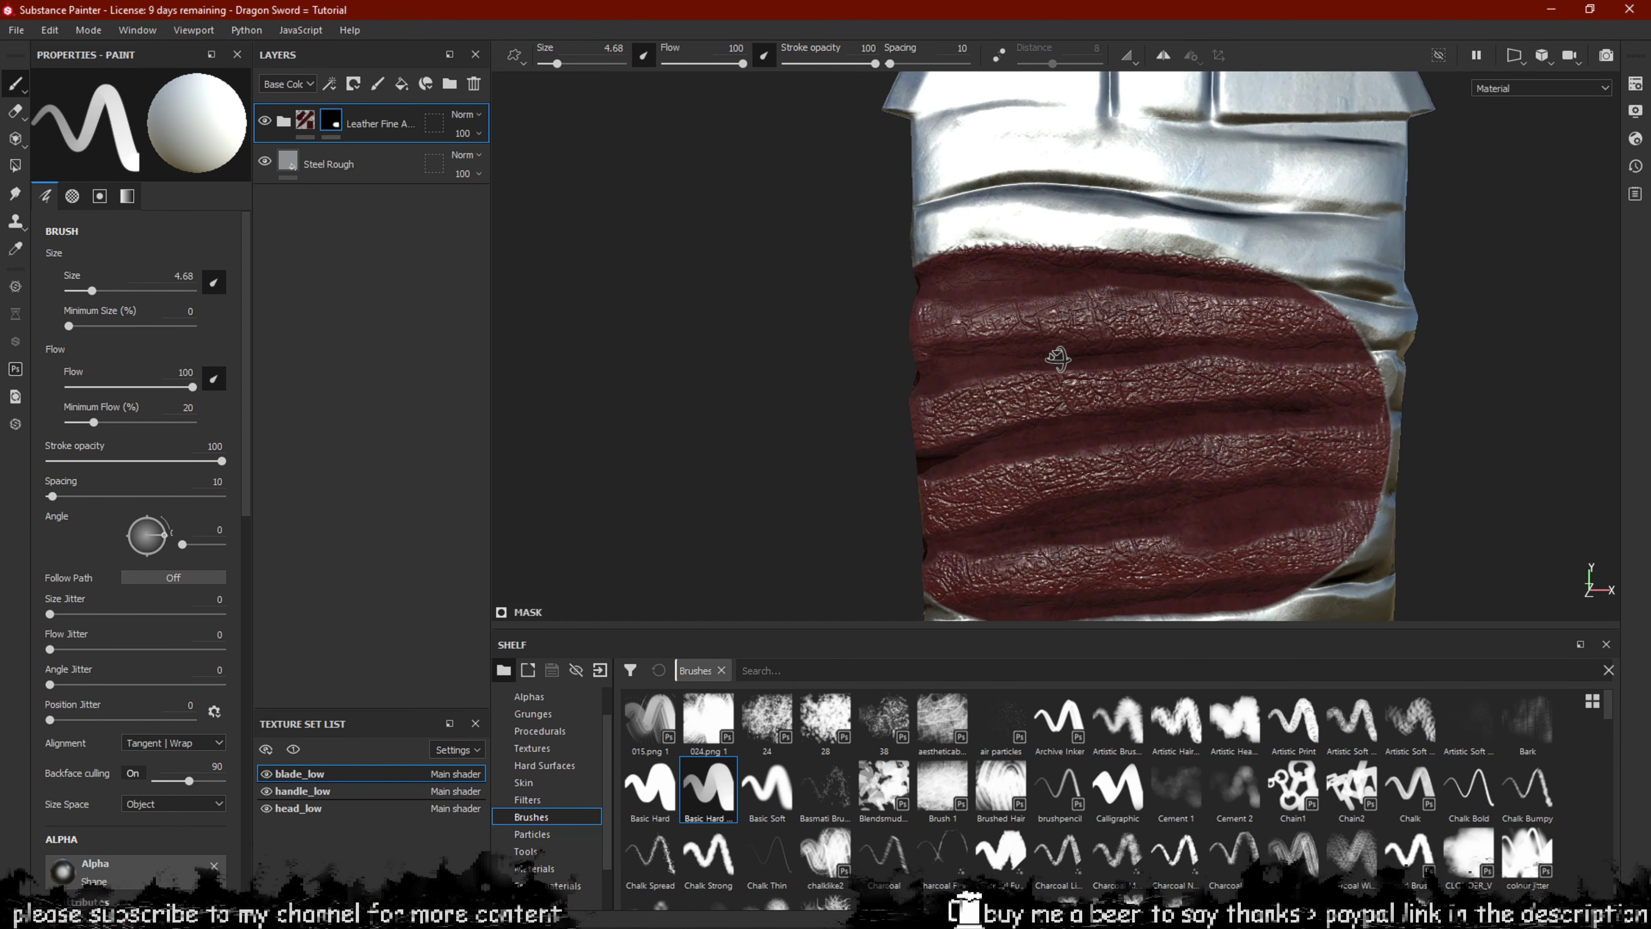
left_click_drag(1395, 377, 1302, 388, "alt")
scroll(1228, 343, "down", 2)
left_click_drag(1228, 343, 965, 369, "alt")
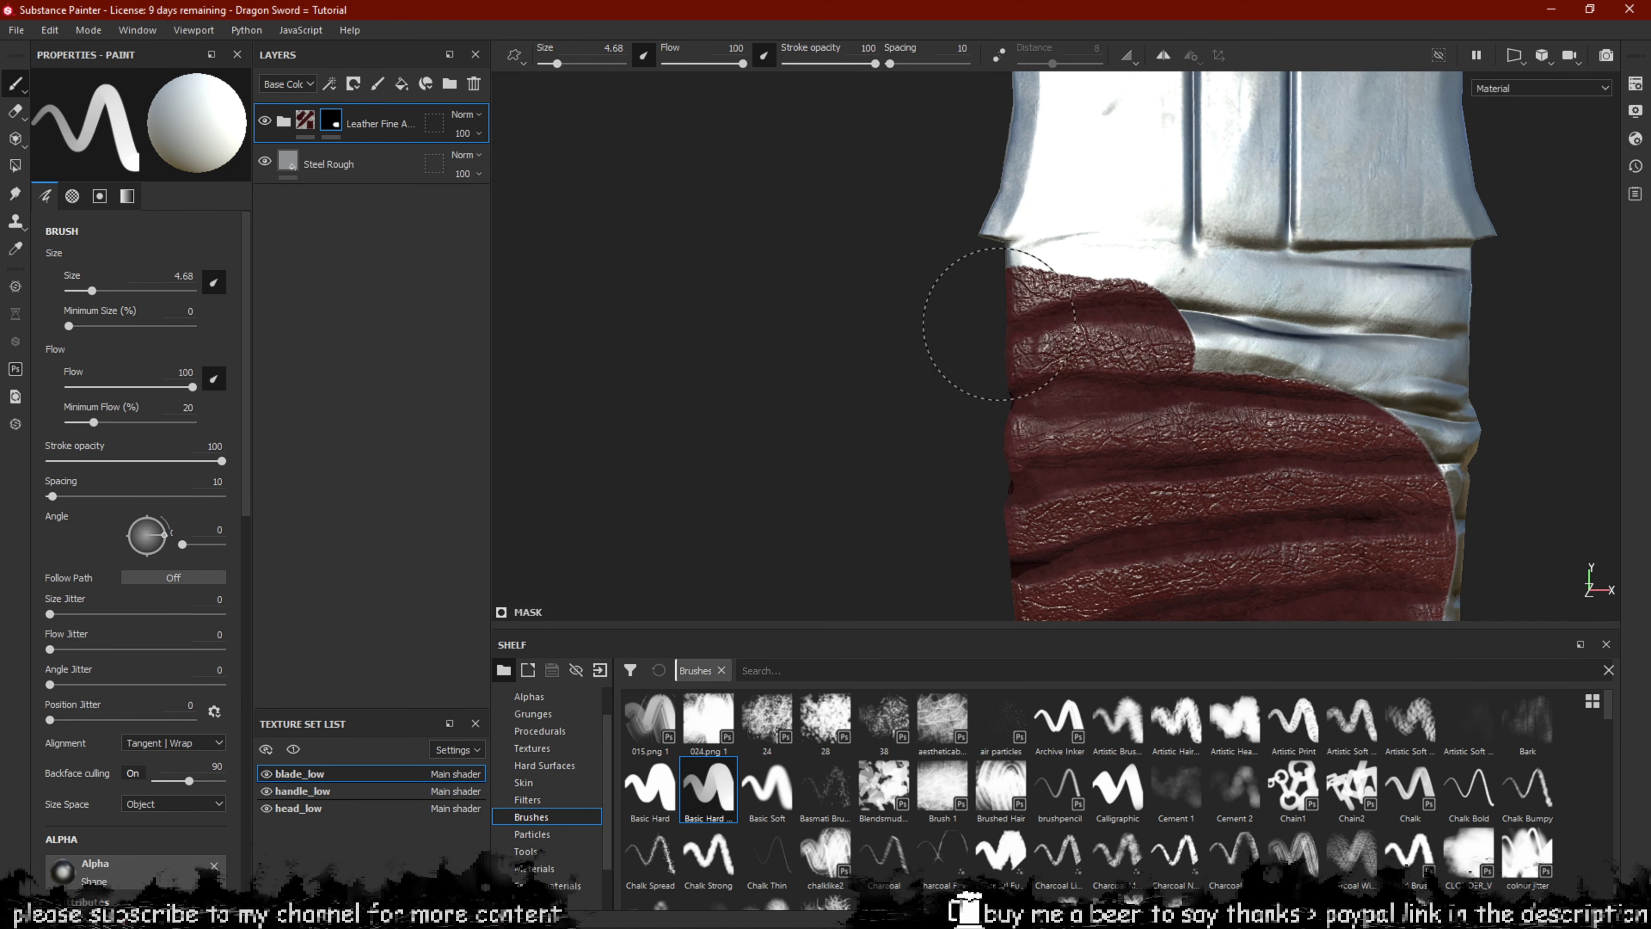
mouse_move(1085, 322)
left_mouse_down()
mouse_move(1379, 339)
mouse_move(1397, 293)
mouse_move(1212, 349)
left_mouse_up()
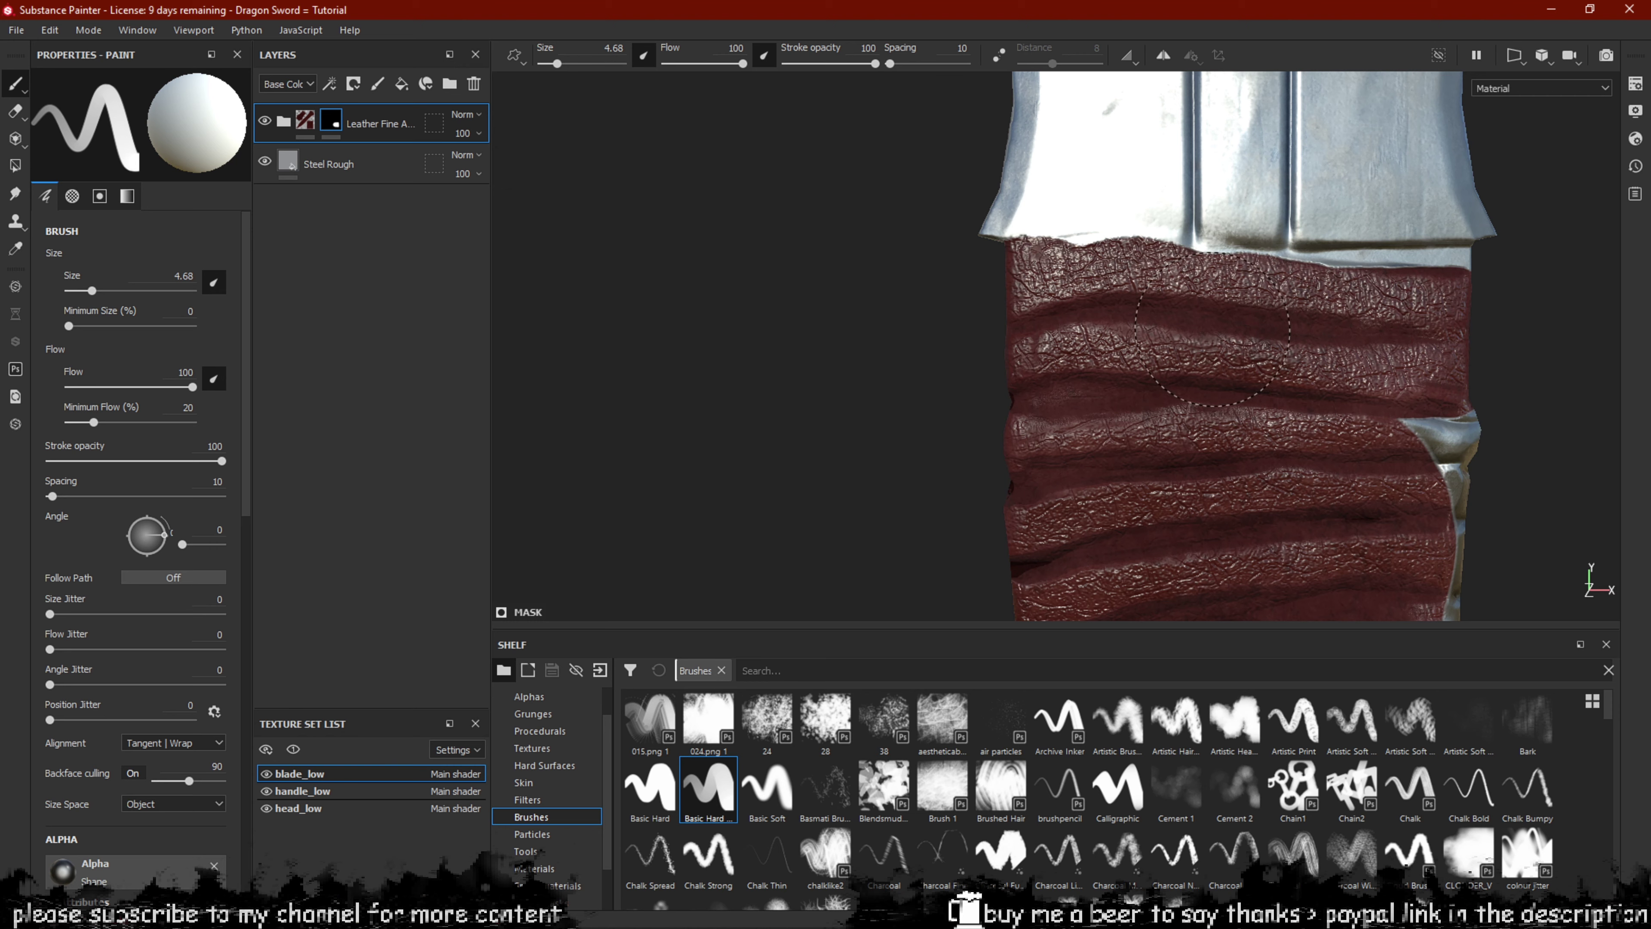
Paint leather over the bare side of the wraps and the lowest folds down to the pointed blade shoulders.
left_click_drag(1496, 424, 1430, 510)
middle_click_drag(1456, 566, 1339, 362, "alt")
left_click_drag(1340, 365, 1294, 331)
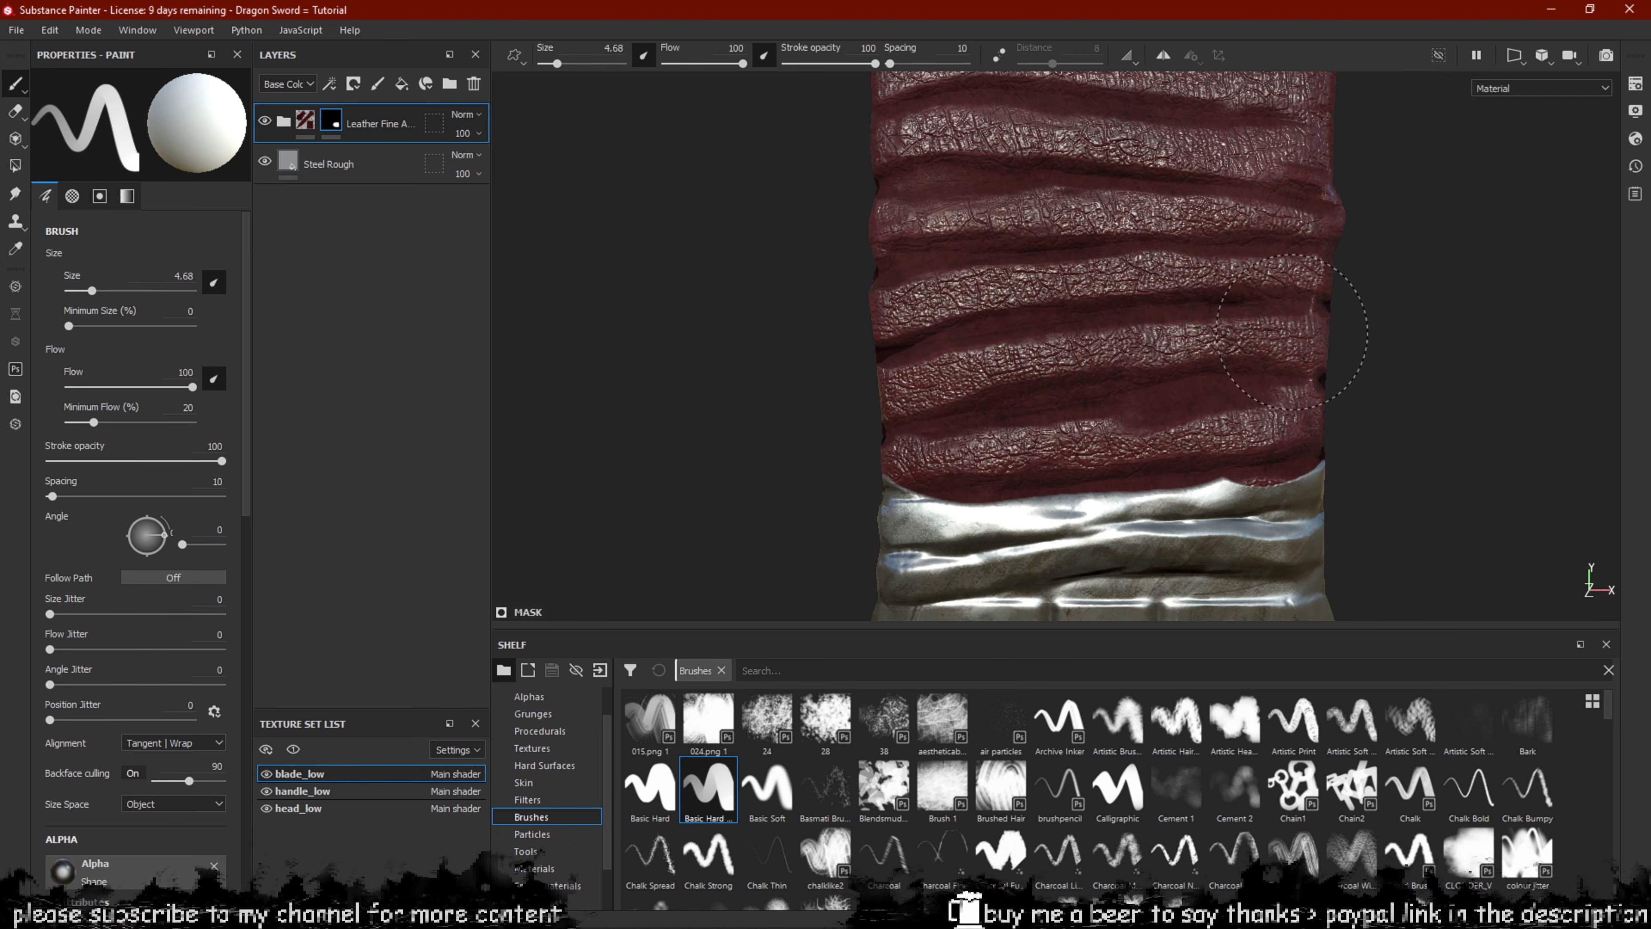
middle_click_drag(1230, 480, 1253, 286, "alt")
left_click_drag(1252, 287, 1125, 284)
left_click_drag(933, 302, 1297, 317)
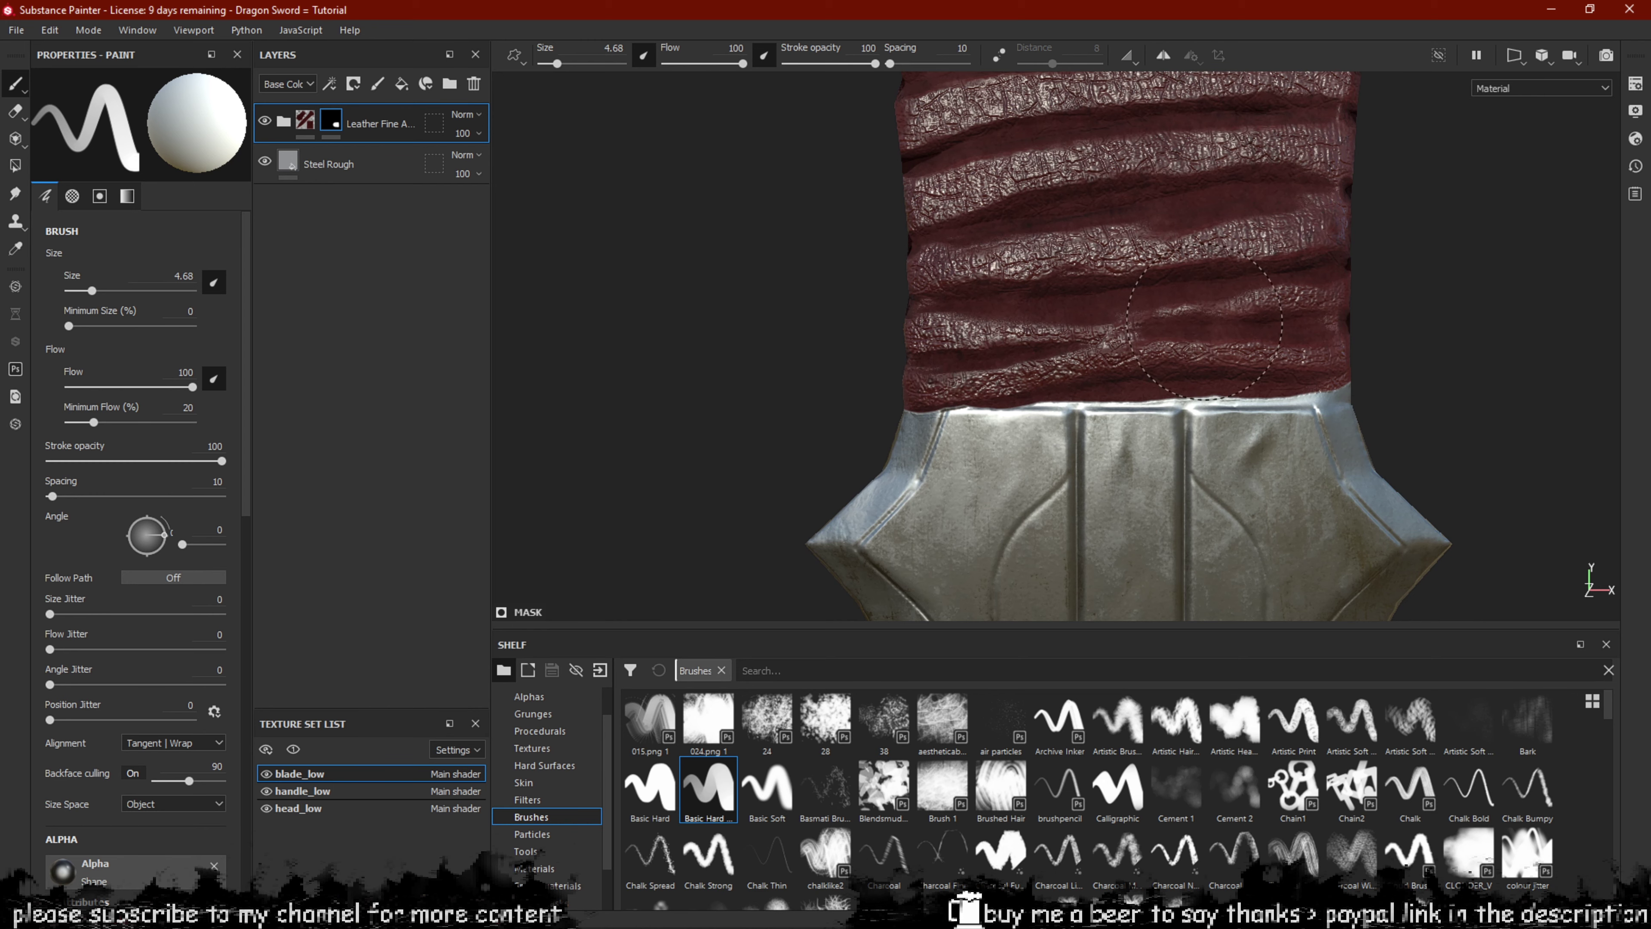
Paint leather over the remaining bare strip along the upper edge of the wraps, where they meet the flared blade section.
middle_click_drag(1316, 325, 1333, 360, "alt")
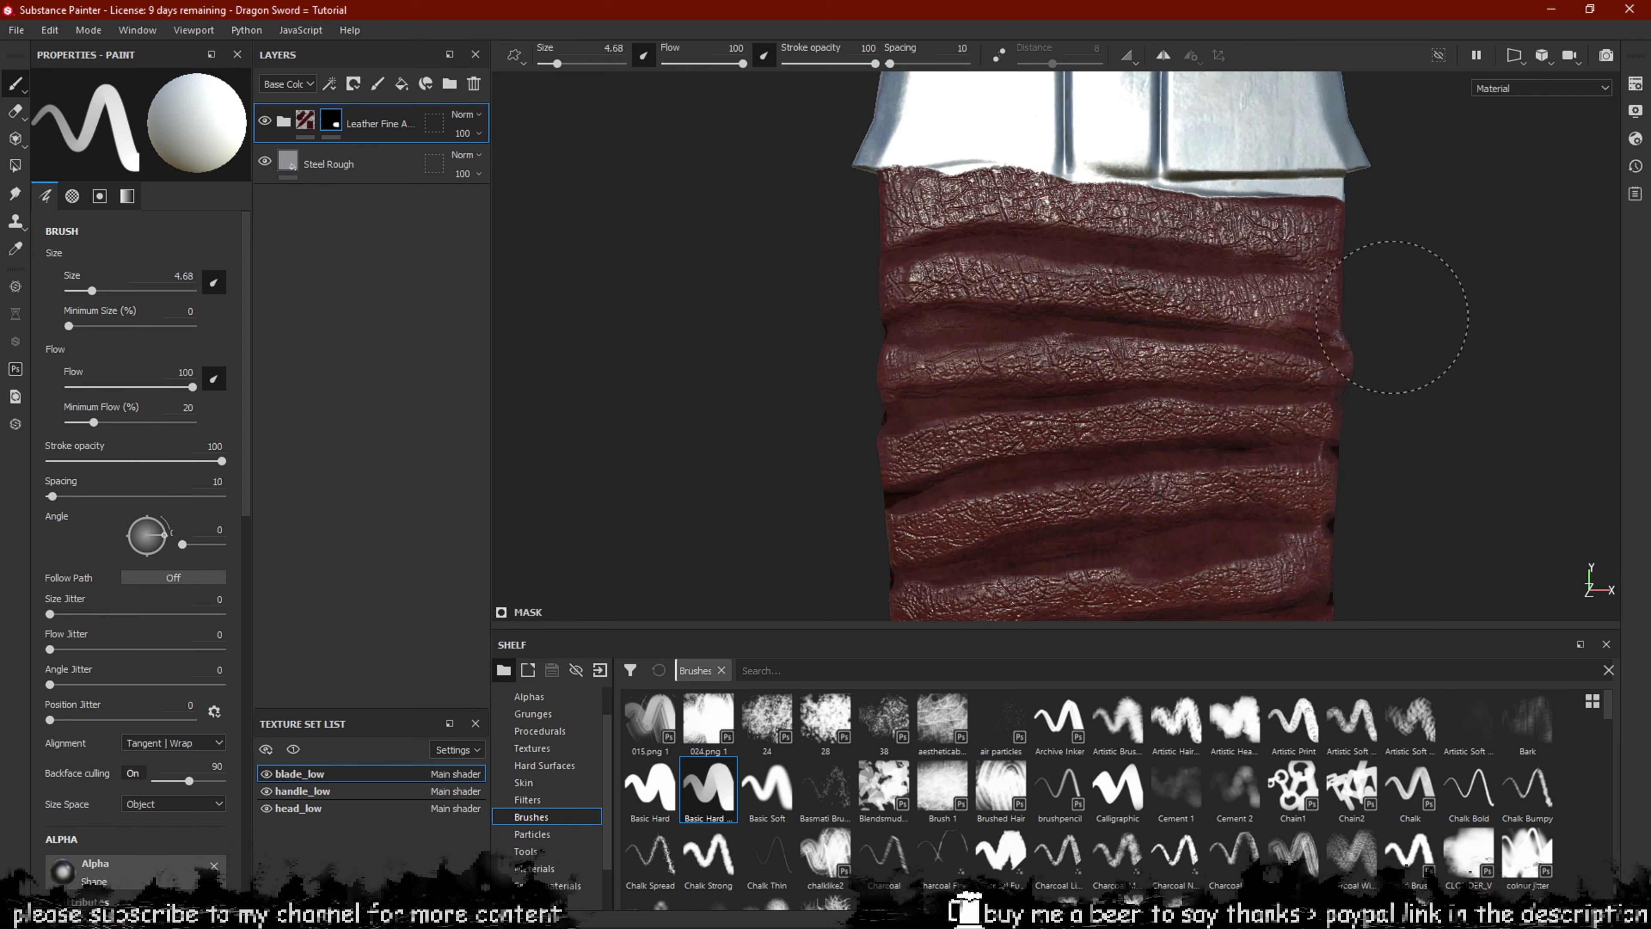
left_click_drag(1315, 260, 1144, 279)
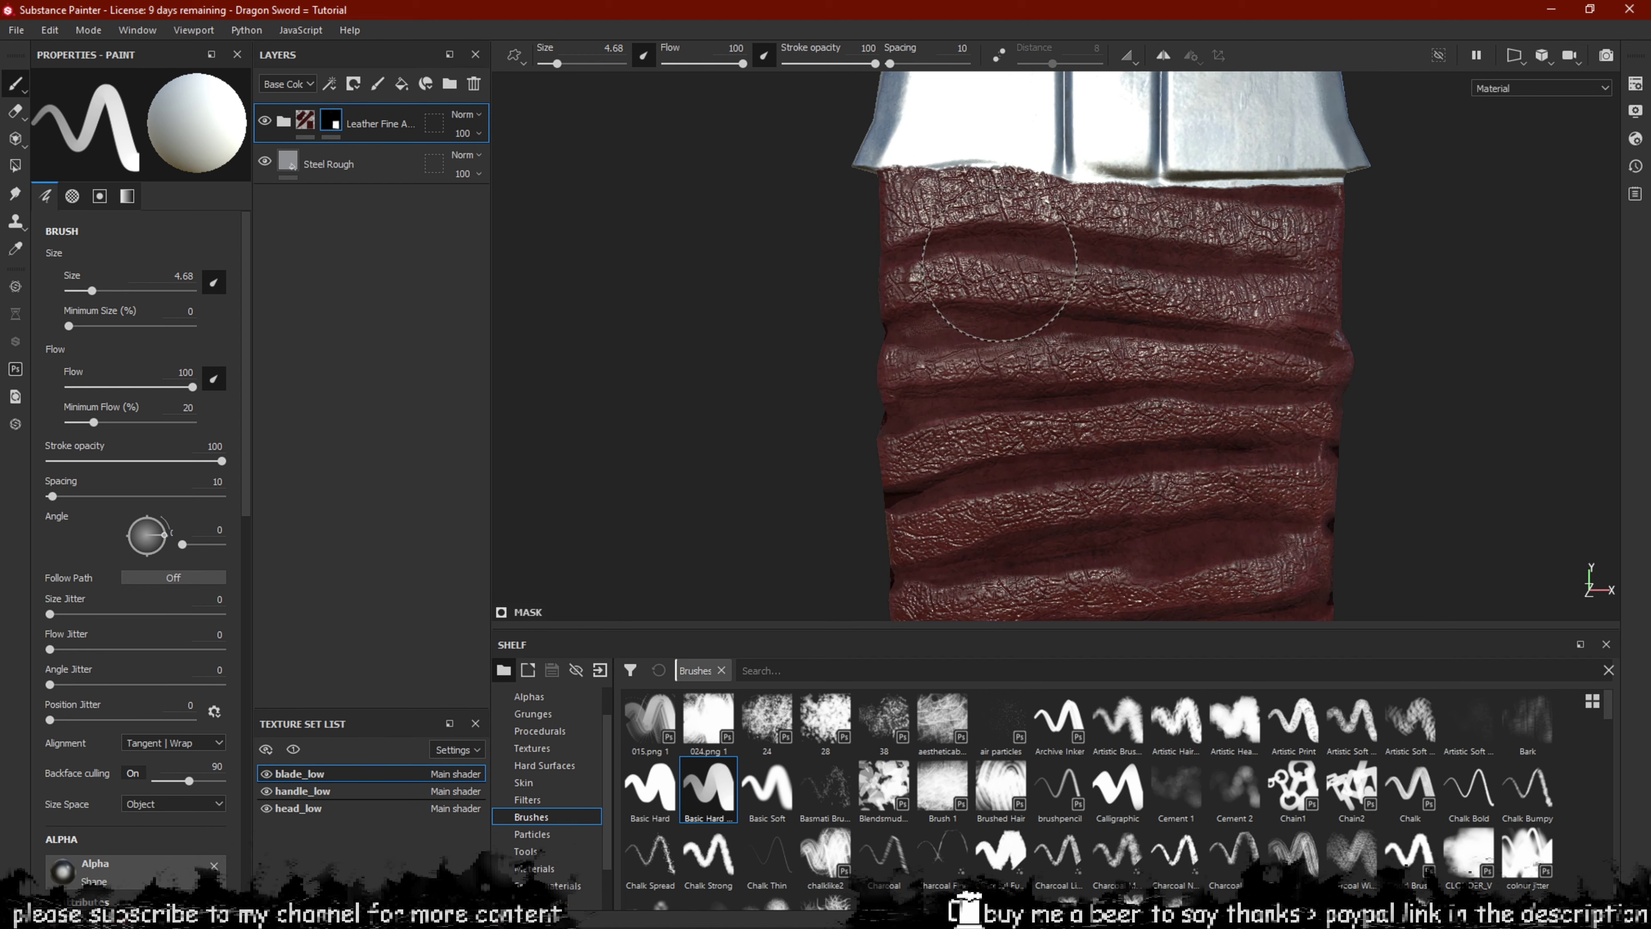
middle_click_drag(1085, 359, 1209, 225, "alt")
left_click_drag(1098, 283, 1178, 402, "alt")
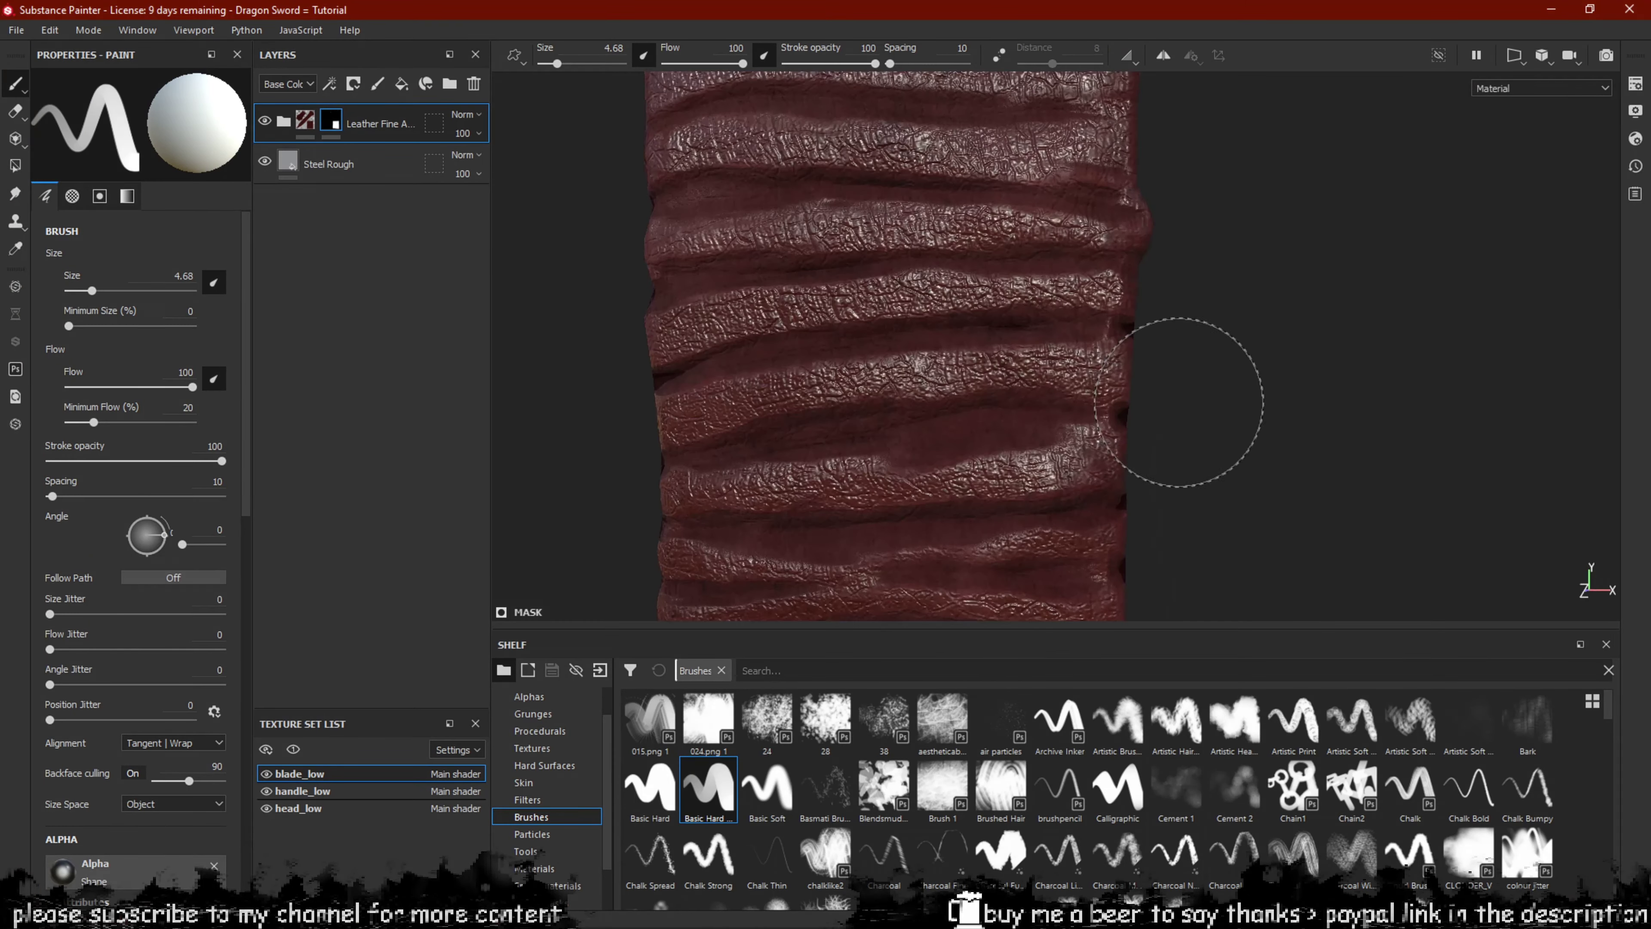
right_click_drag(1178, 402, 1139, 354, "alt")
middle_click_drag(996, 300, 1019, 304, "alt")
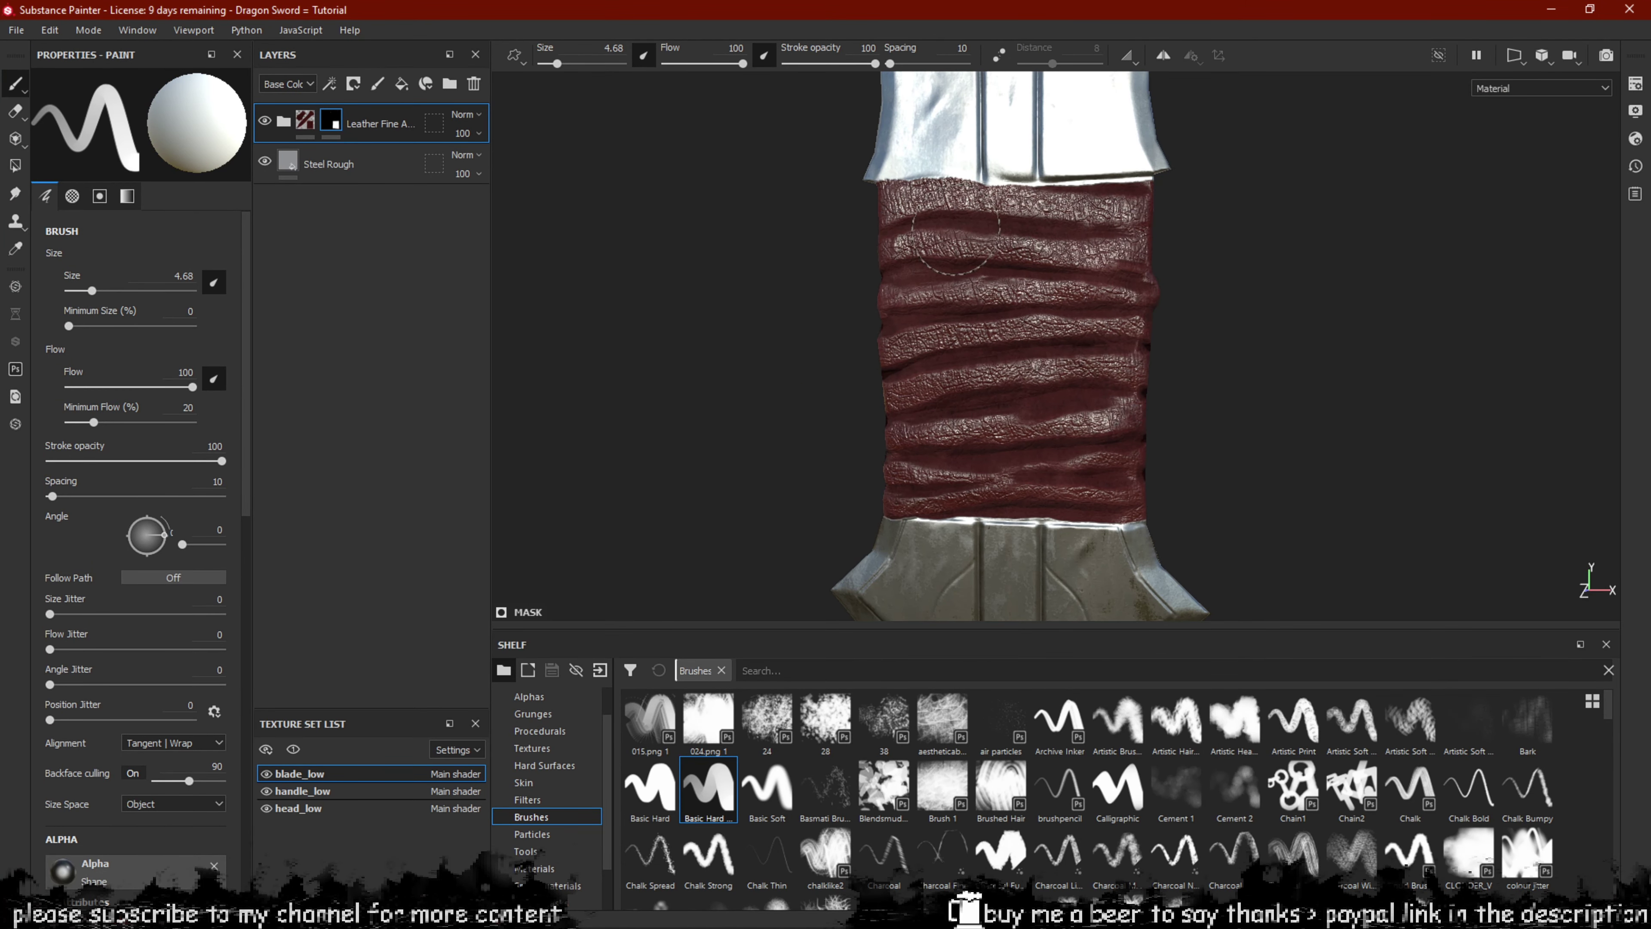
Examine the leather coverage on the wraps from several angles, including the upper edge against the steel.
left_click_drag(956, 231, 1072, 321, "alt")
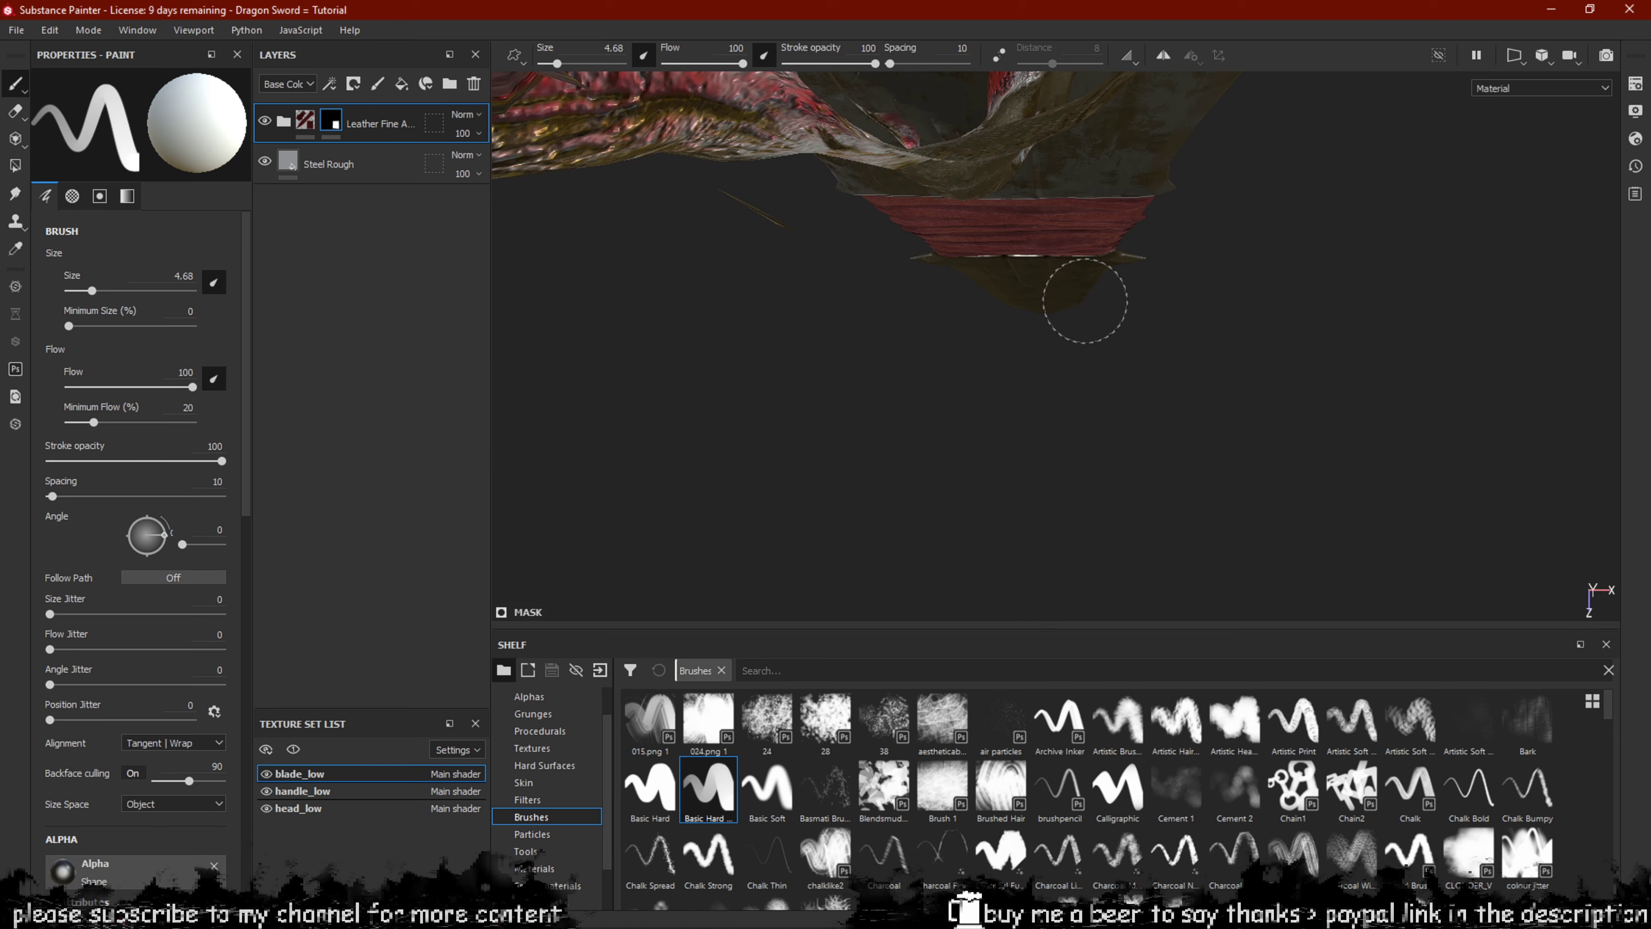
middle_click_drag(1072, 321, 1047, 547, "alt")
left_click_drag(1047, 547, 1136, 439, "alt")
right_click_drag(1135, 439, 1001, 364, "alt")
left_click_drag(1138, 364, 1170, 416, "alt")
right_click_drag(1170, 416, 1222, 437, "alt")
middle_click_drag(1223, 437, 1162, 98, "alt")
middle_click_drag(1138, 442, 1163, 127, "alt")
scroll(1133, 227, "up", 8)
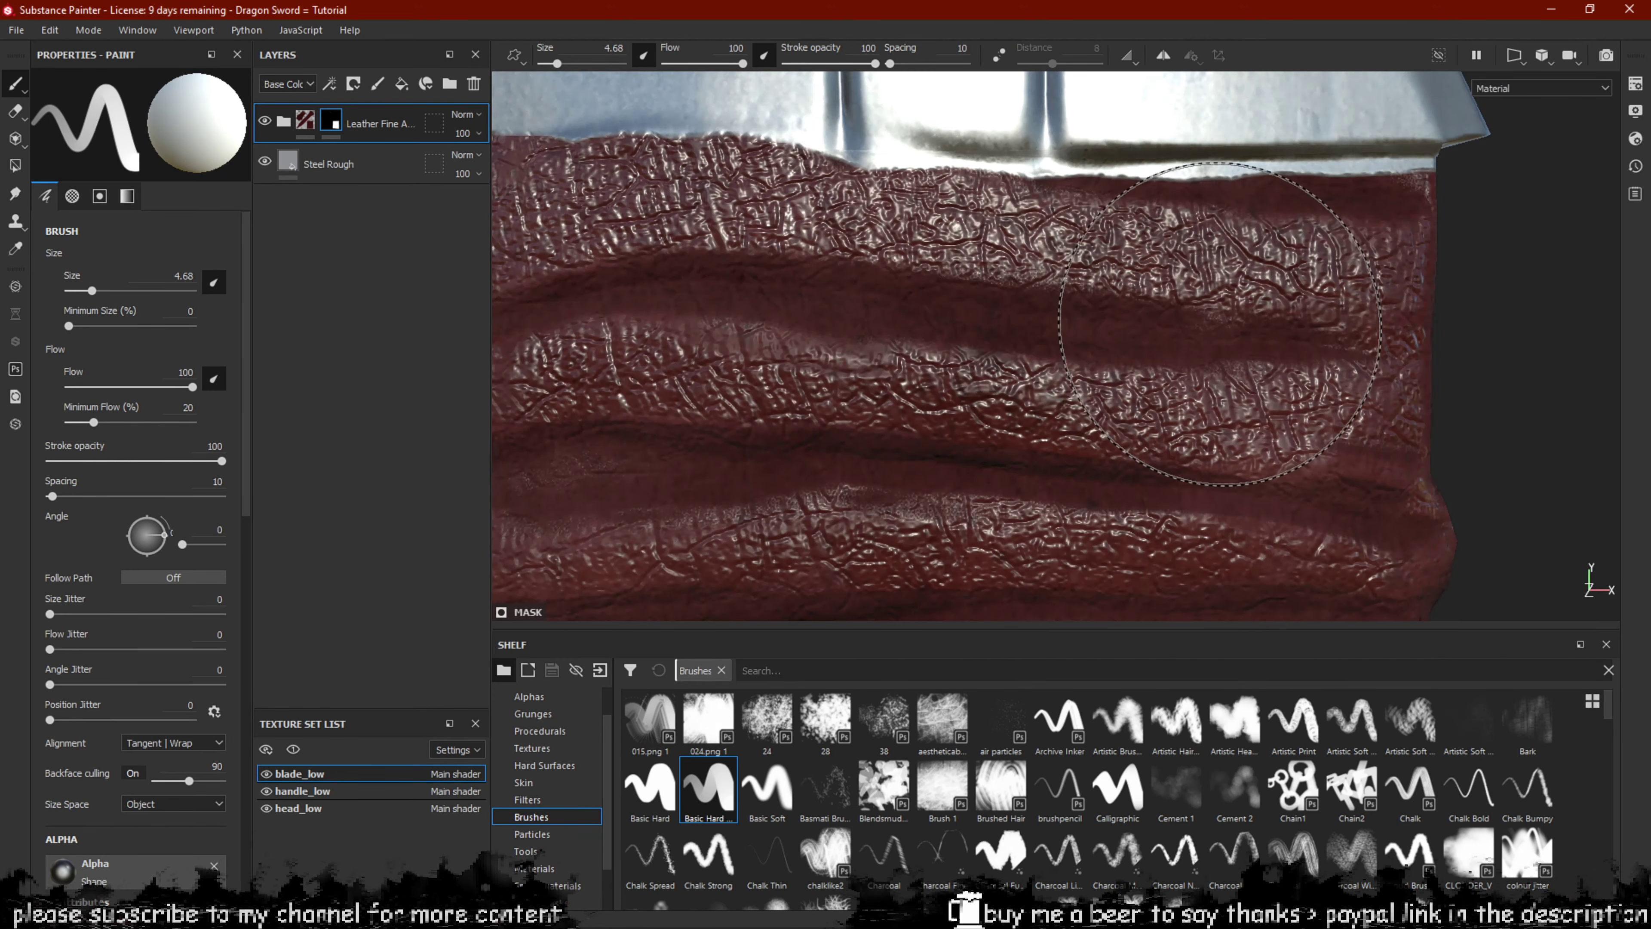
scroll(980, 339, "down", 5)
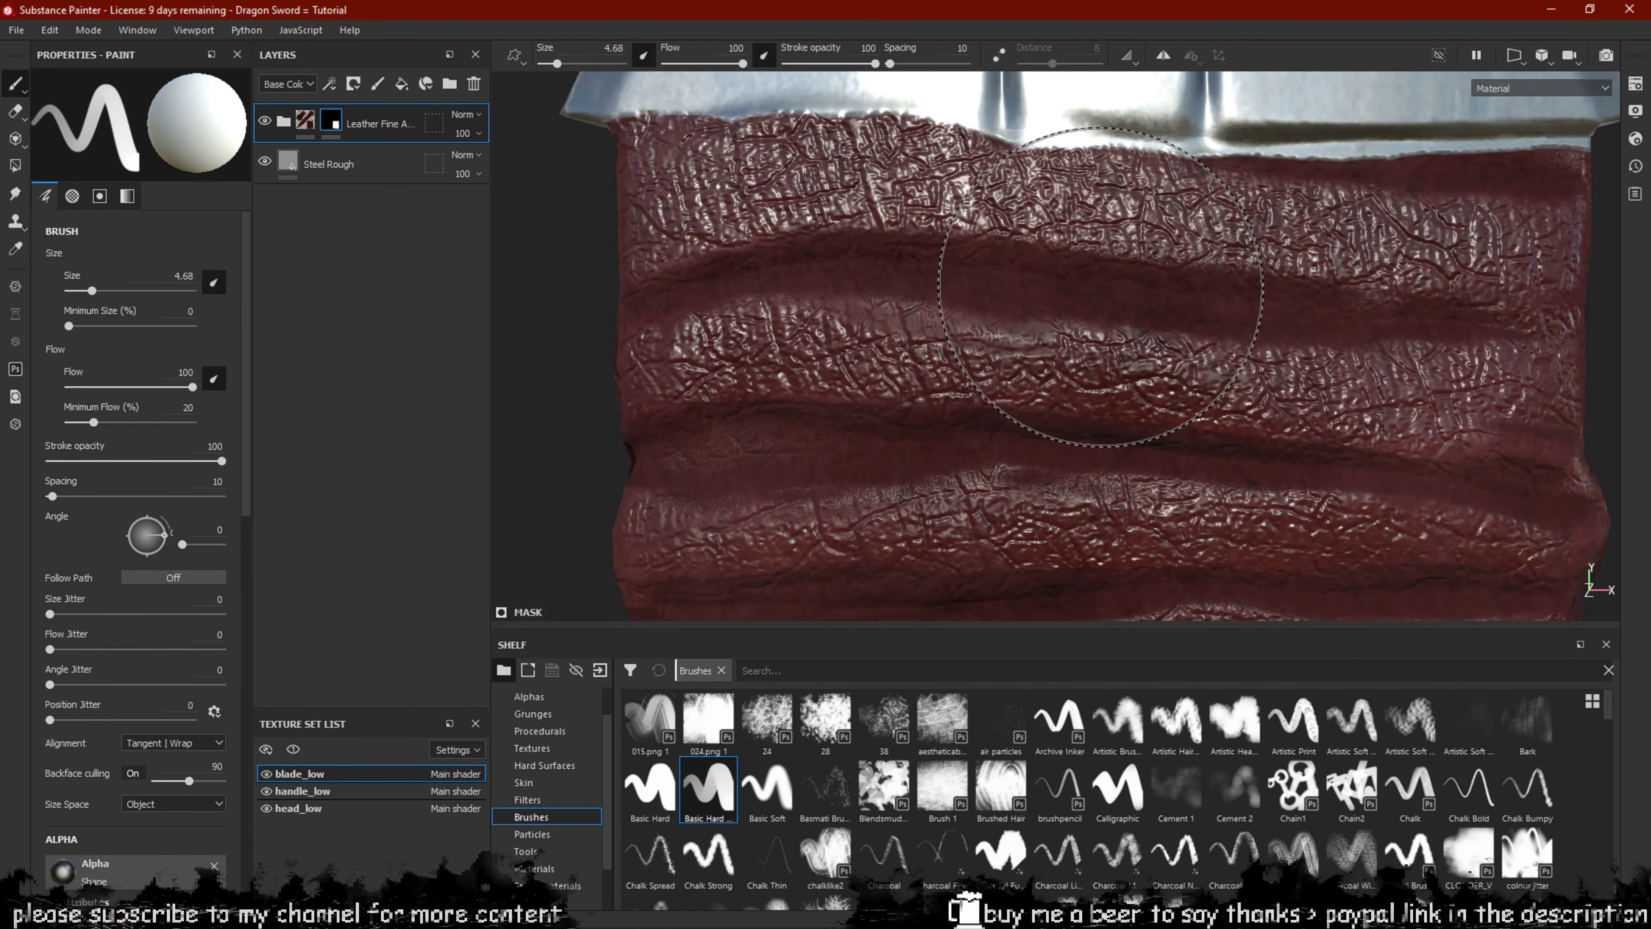
Recolour the Leather Color layer inside the leather group to a very dark navy blue, and collapse the group again.
left_click(306, 118)
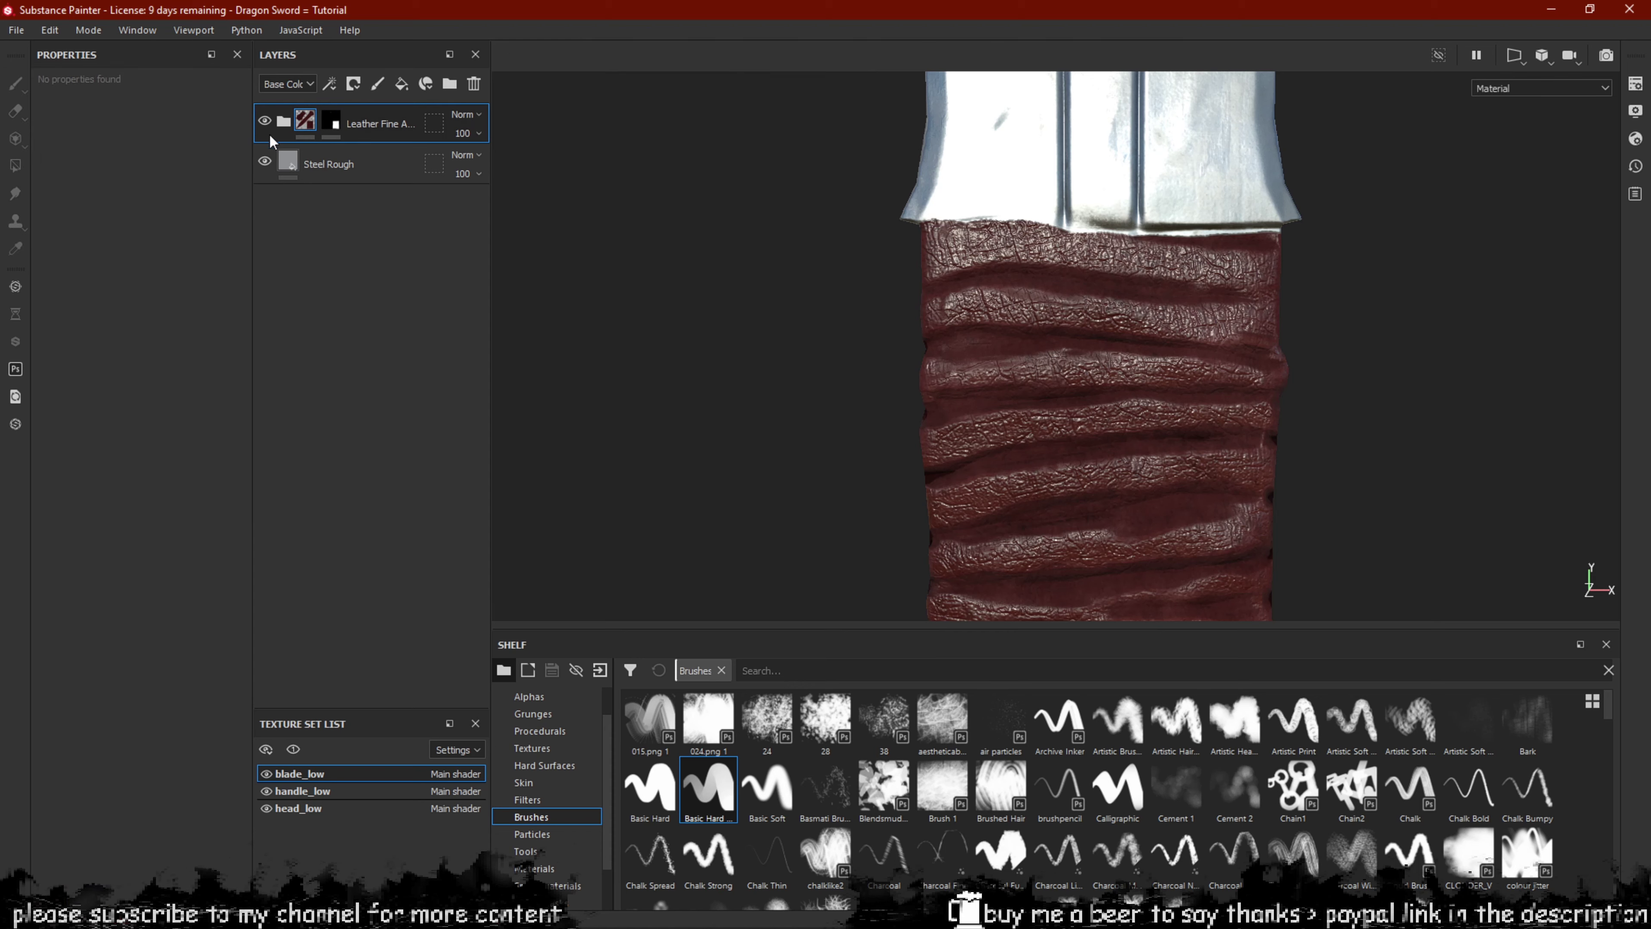
left_click(283, 121)
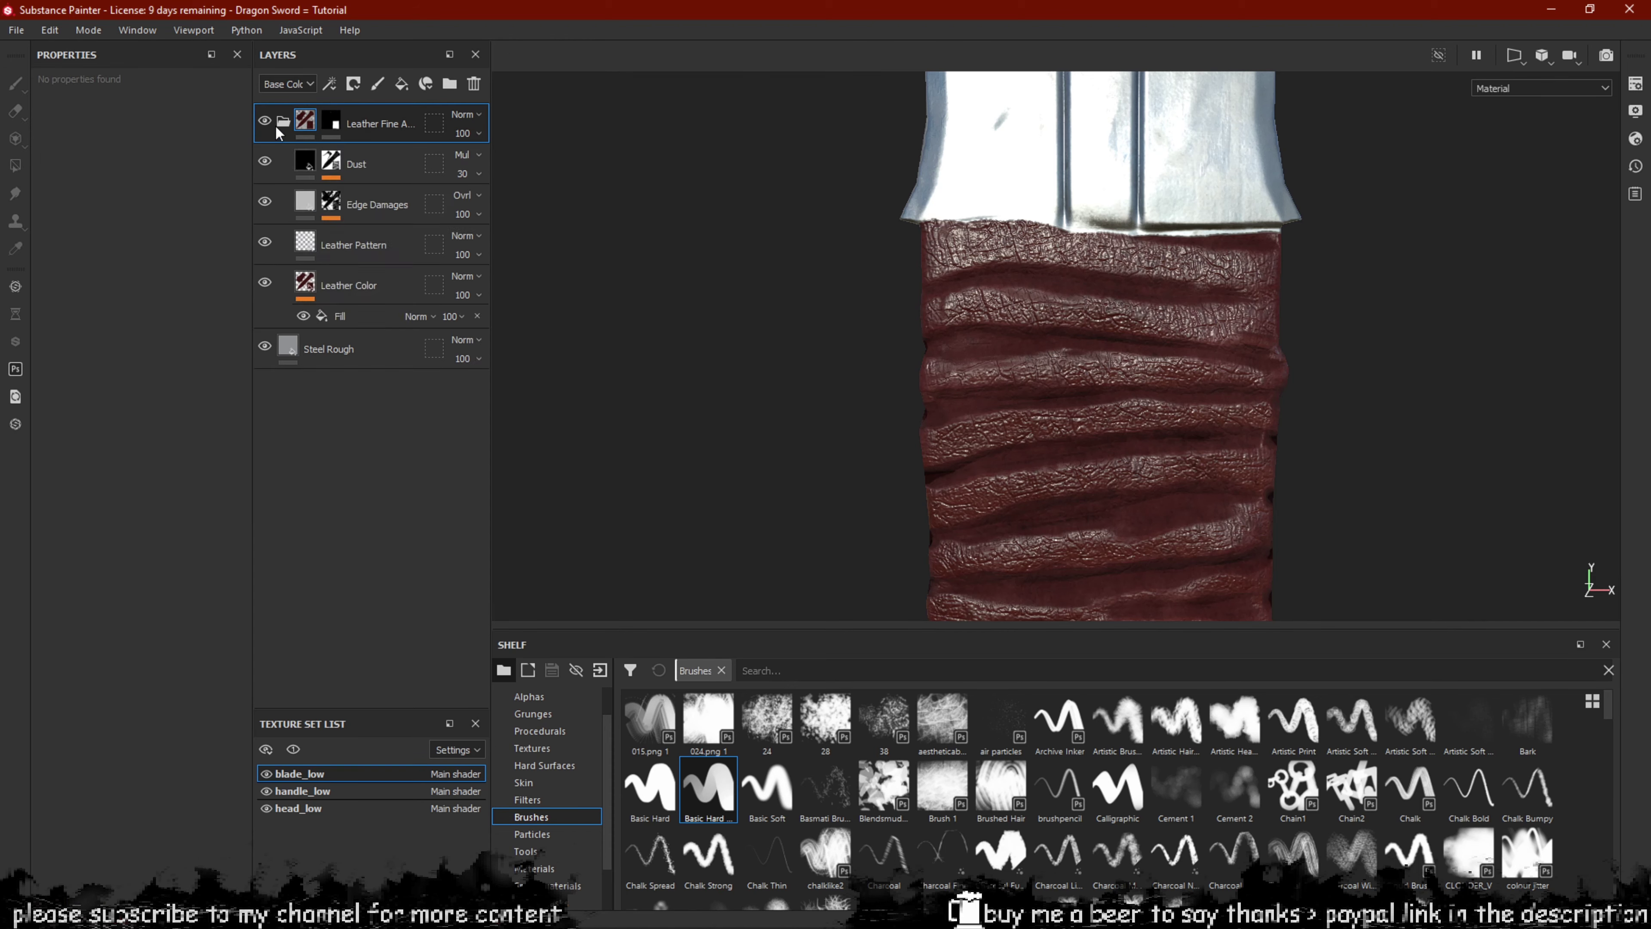
left_click(304, 287)
left_click(162, 545)
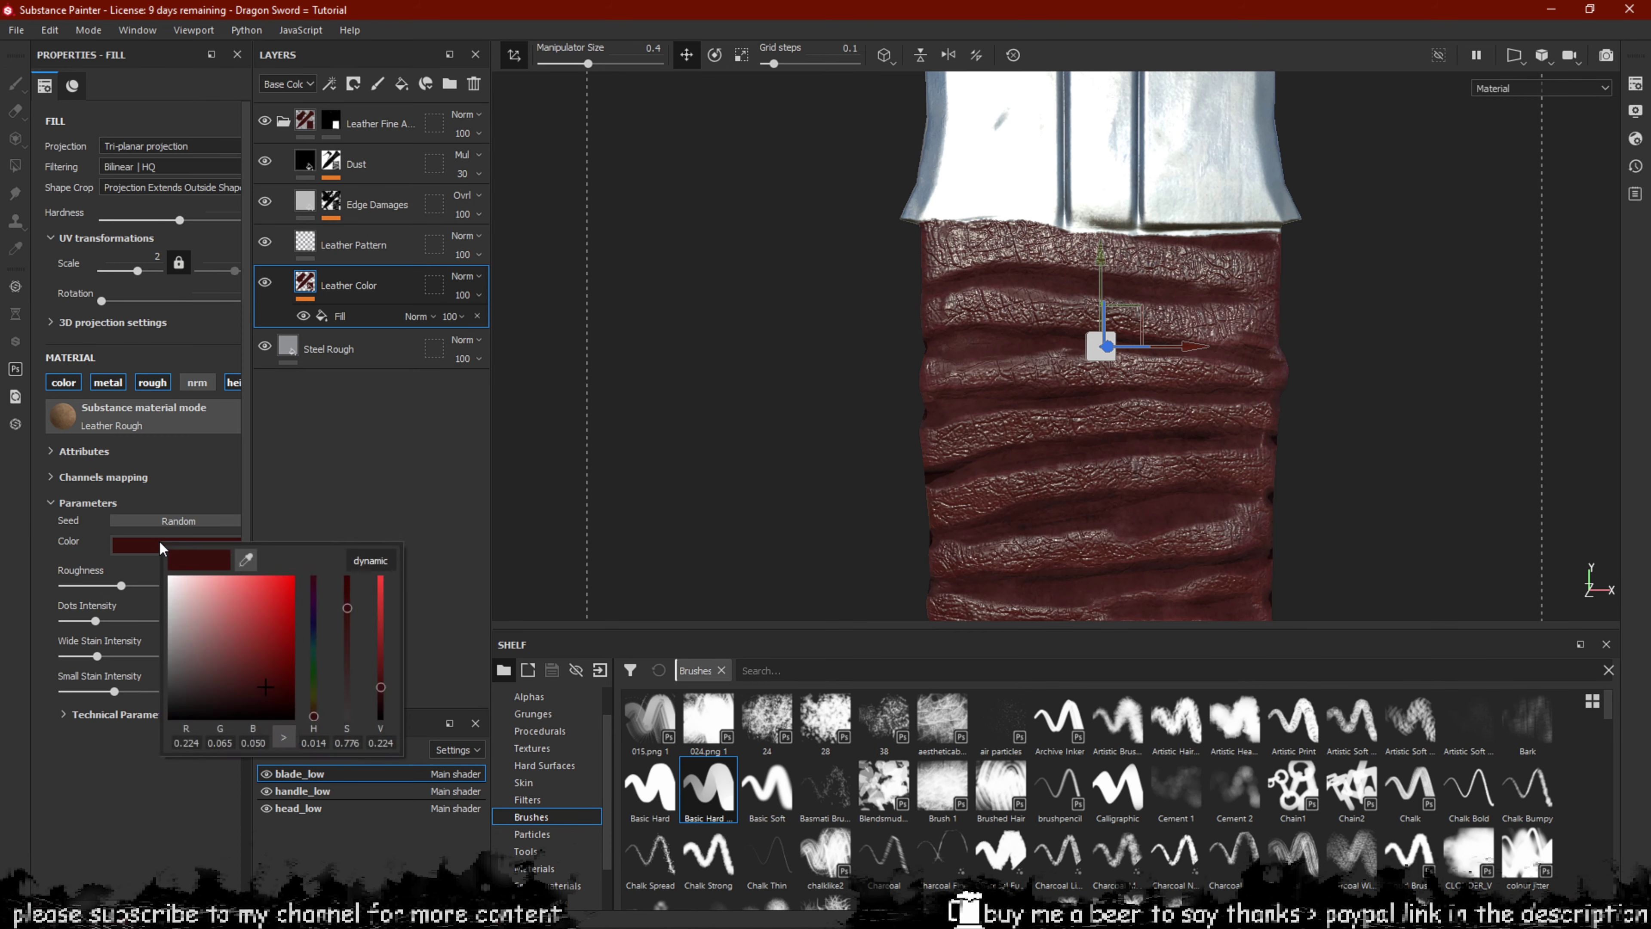
left_click_drag(317, 661, 311, 634)
left_click(292, 691)
left_click(294, 710)
left_click_drag(1018, 319, 889, 250, "alt")
left_click_drag(956, 308, 1055, 381, "alt")
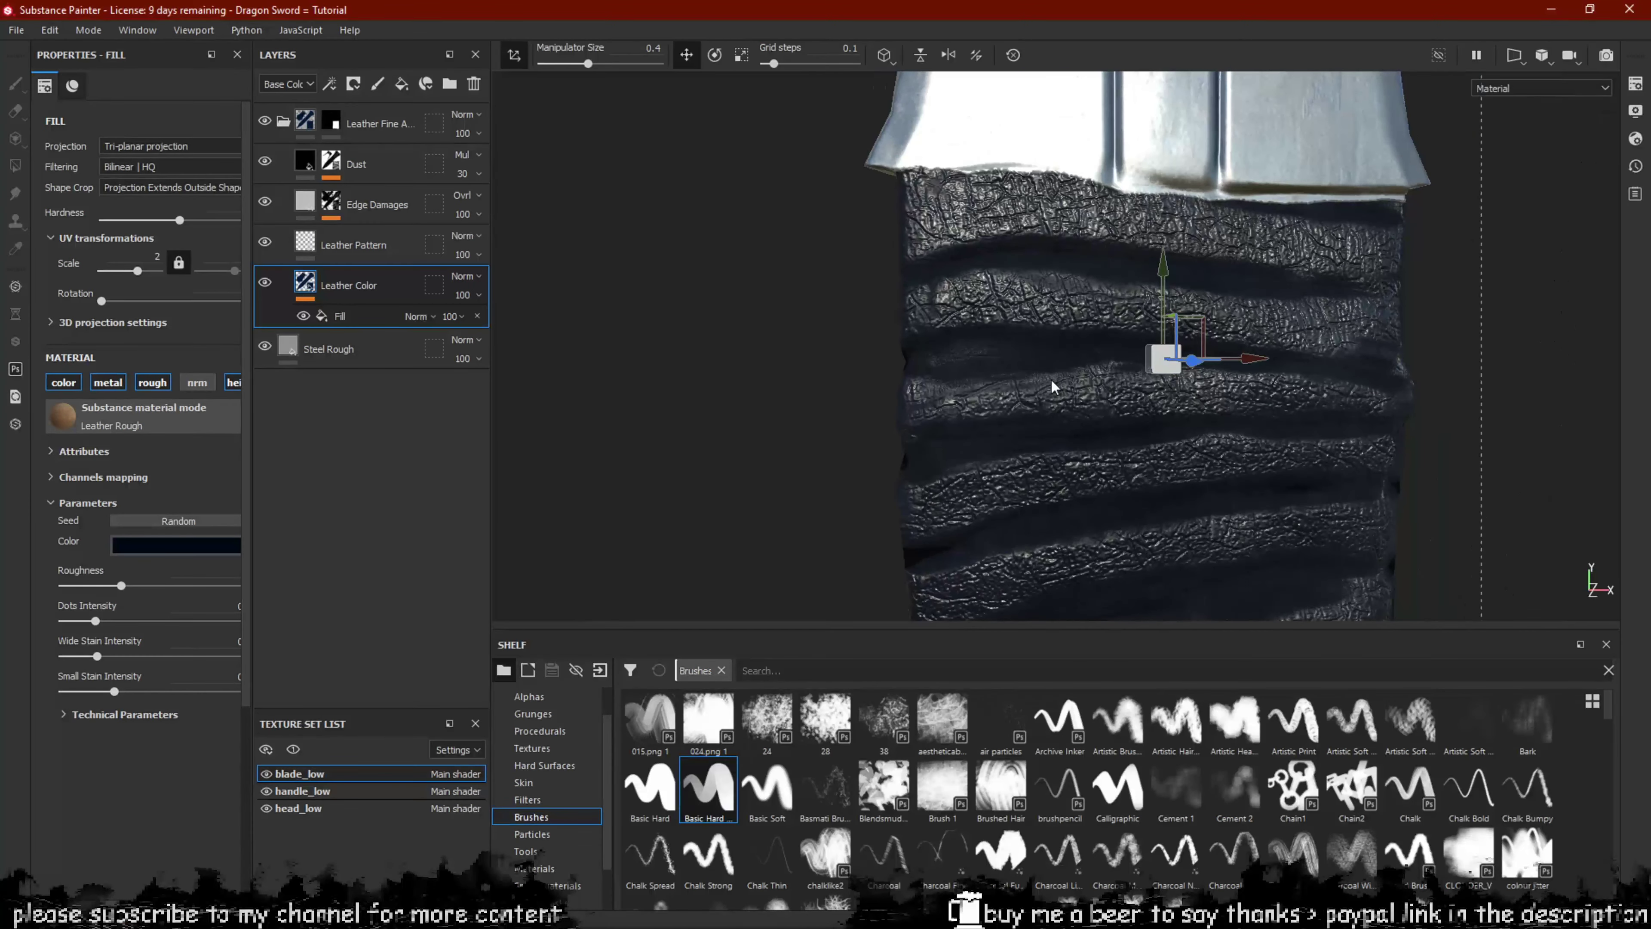
left_click(291, 128)
left_click(284, 122)
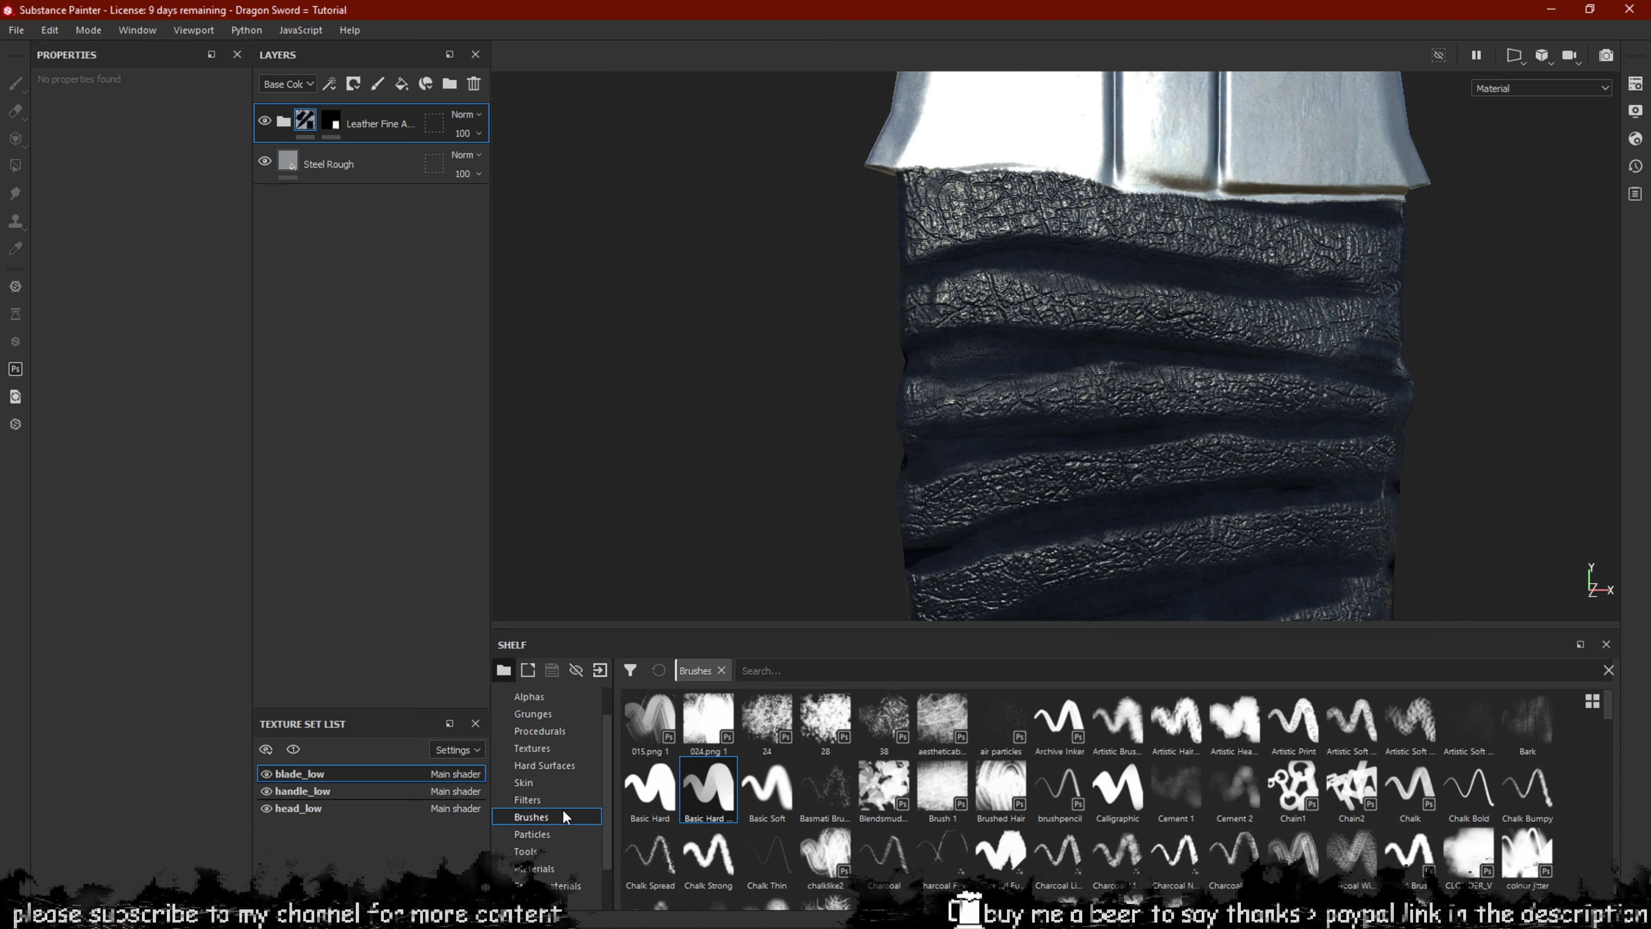
Search the smart materials for "steel" and add Steel Gun Painted above the leather group on the blade_low texture set.
left_click(564, 886)
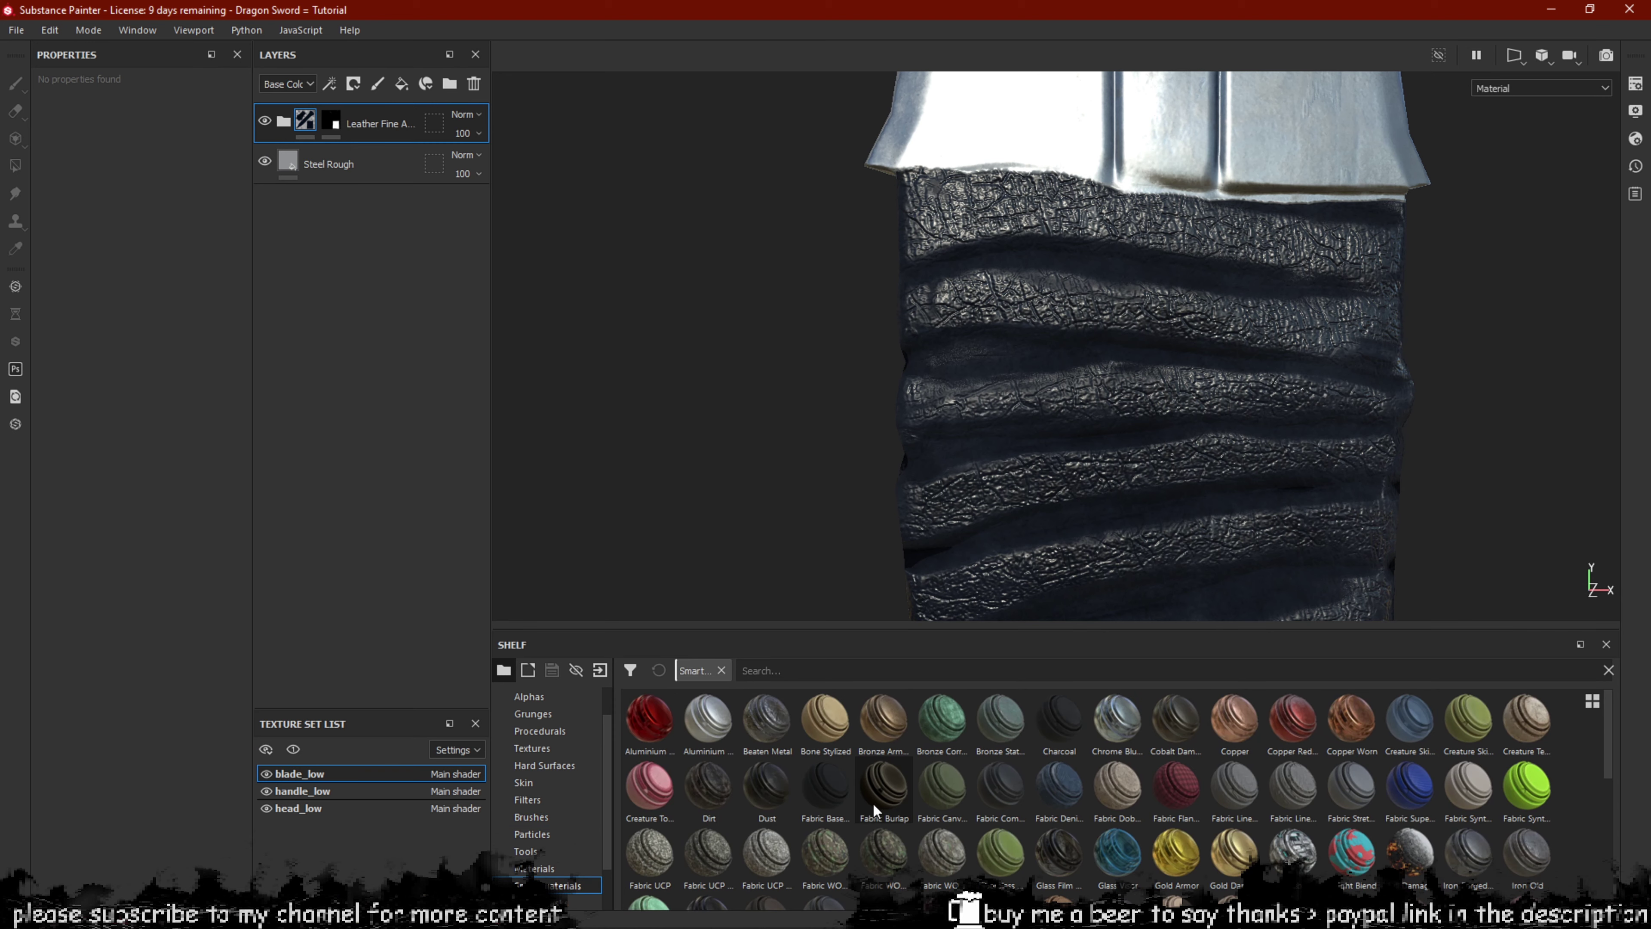
left_click(795, 666)
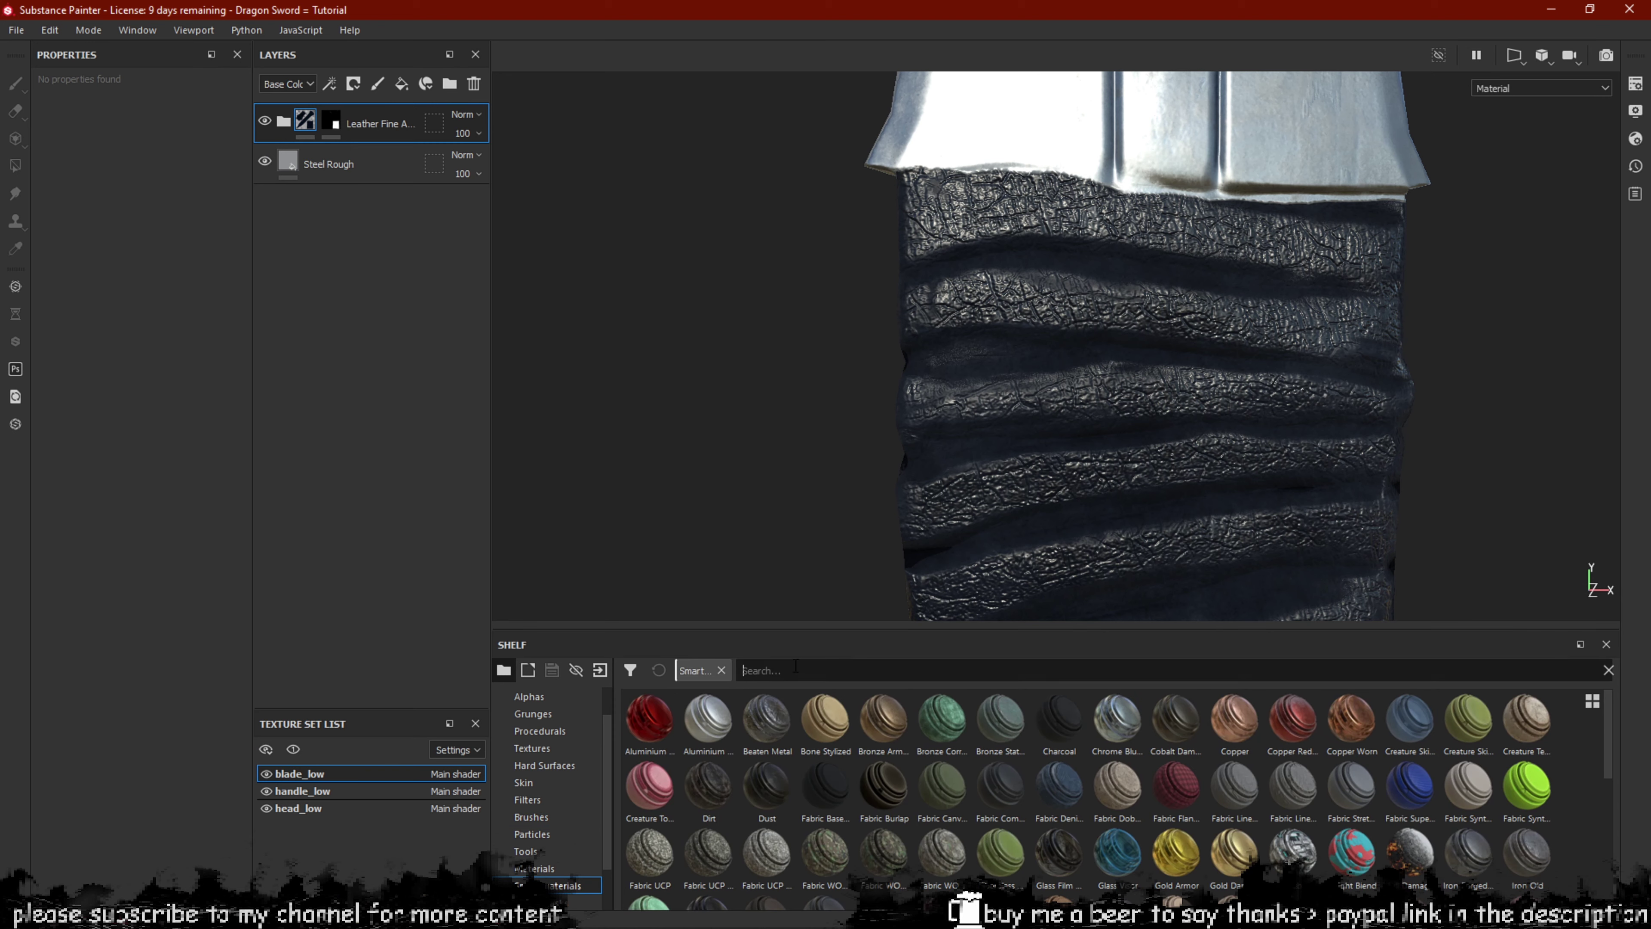
type("steel")
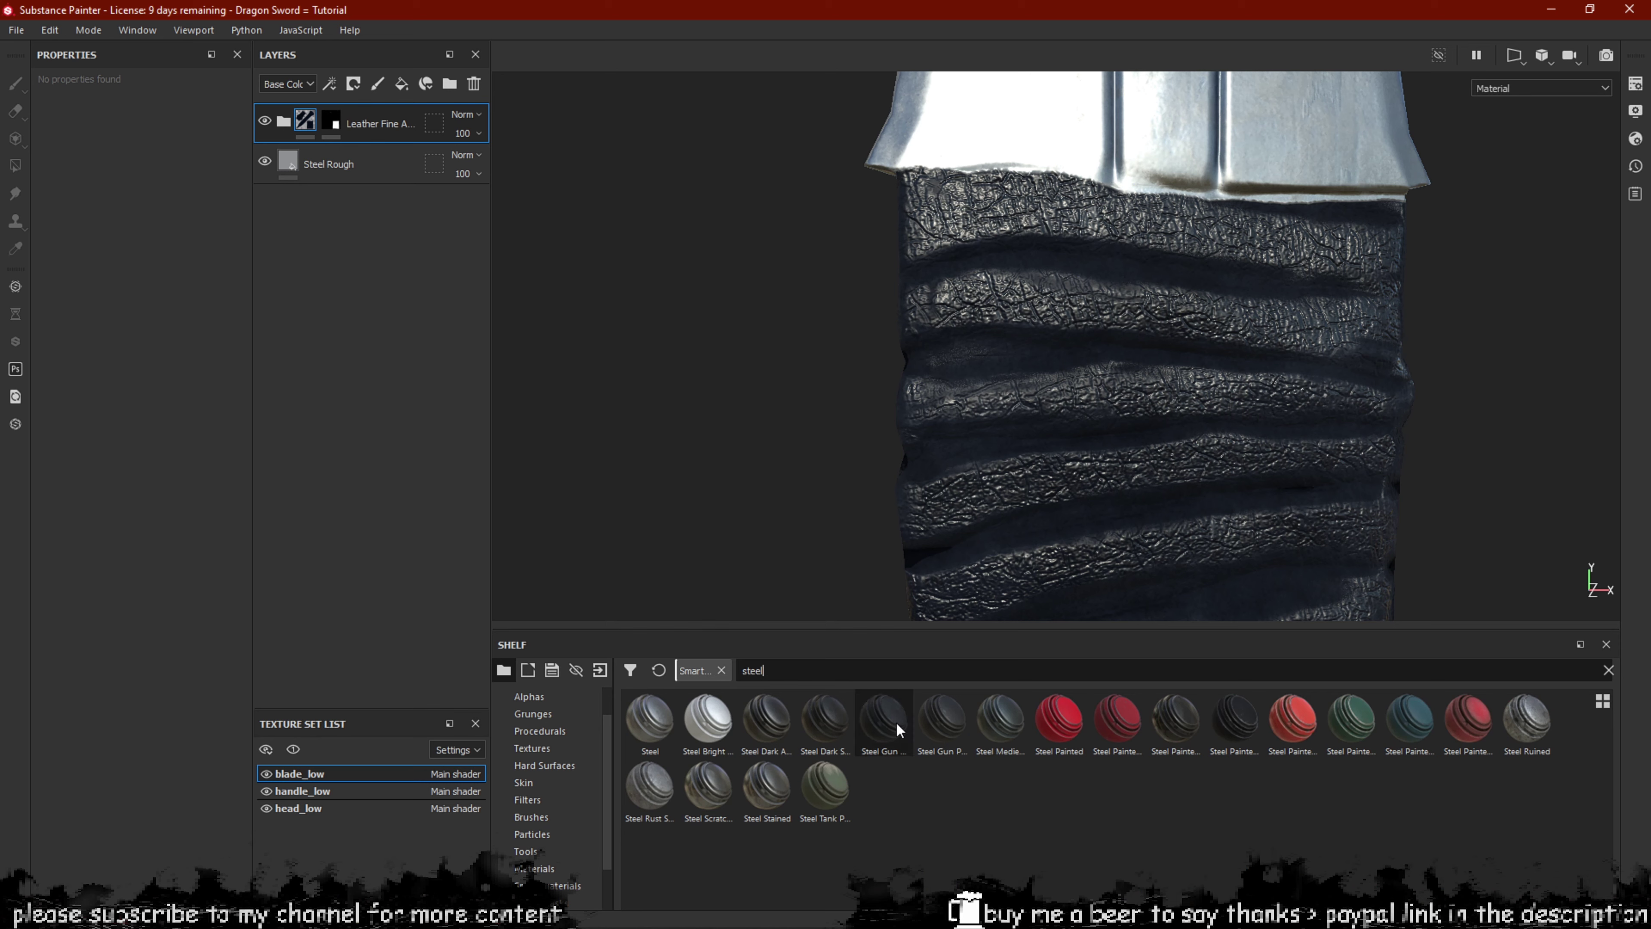
left_click_drag(943, 721, 296, 98)
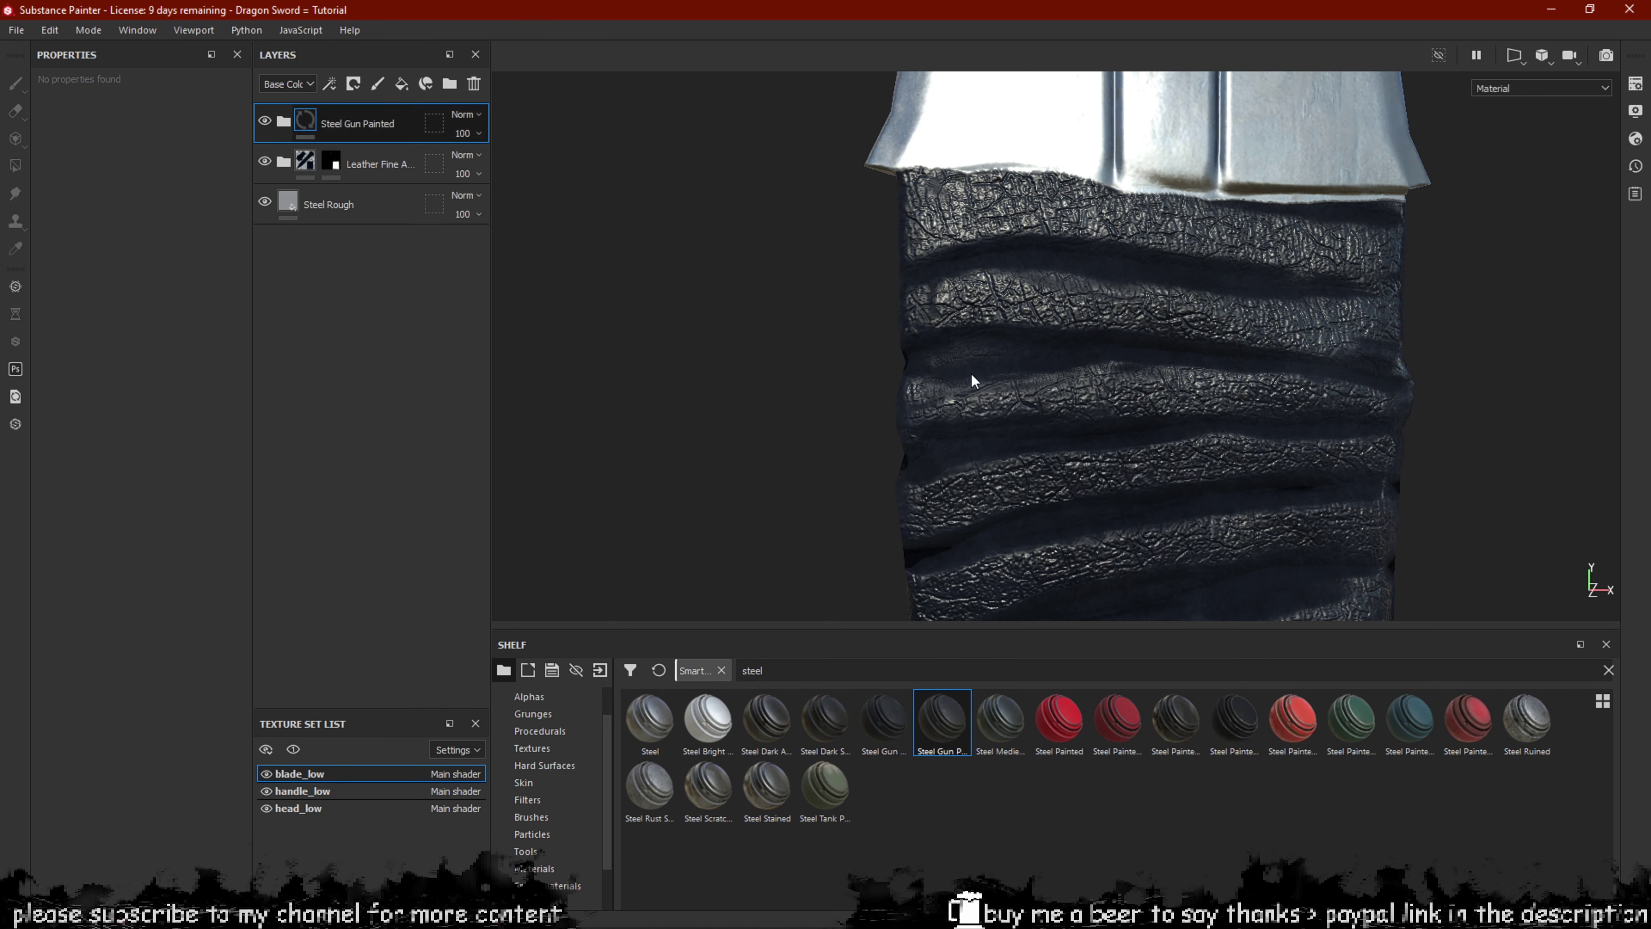
mouse_move(962, 407)
middle_mouse_down()
mouse_move(1015, 341)
mouse_move(976, 306)
middle_mouse_up()
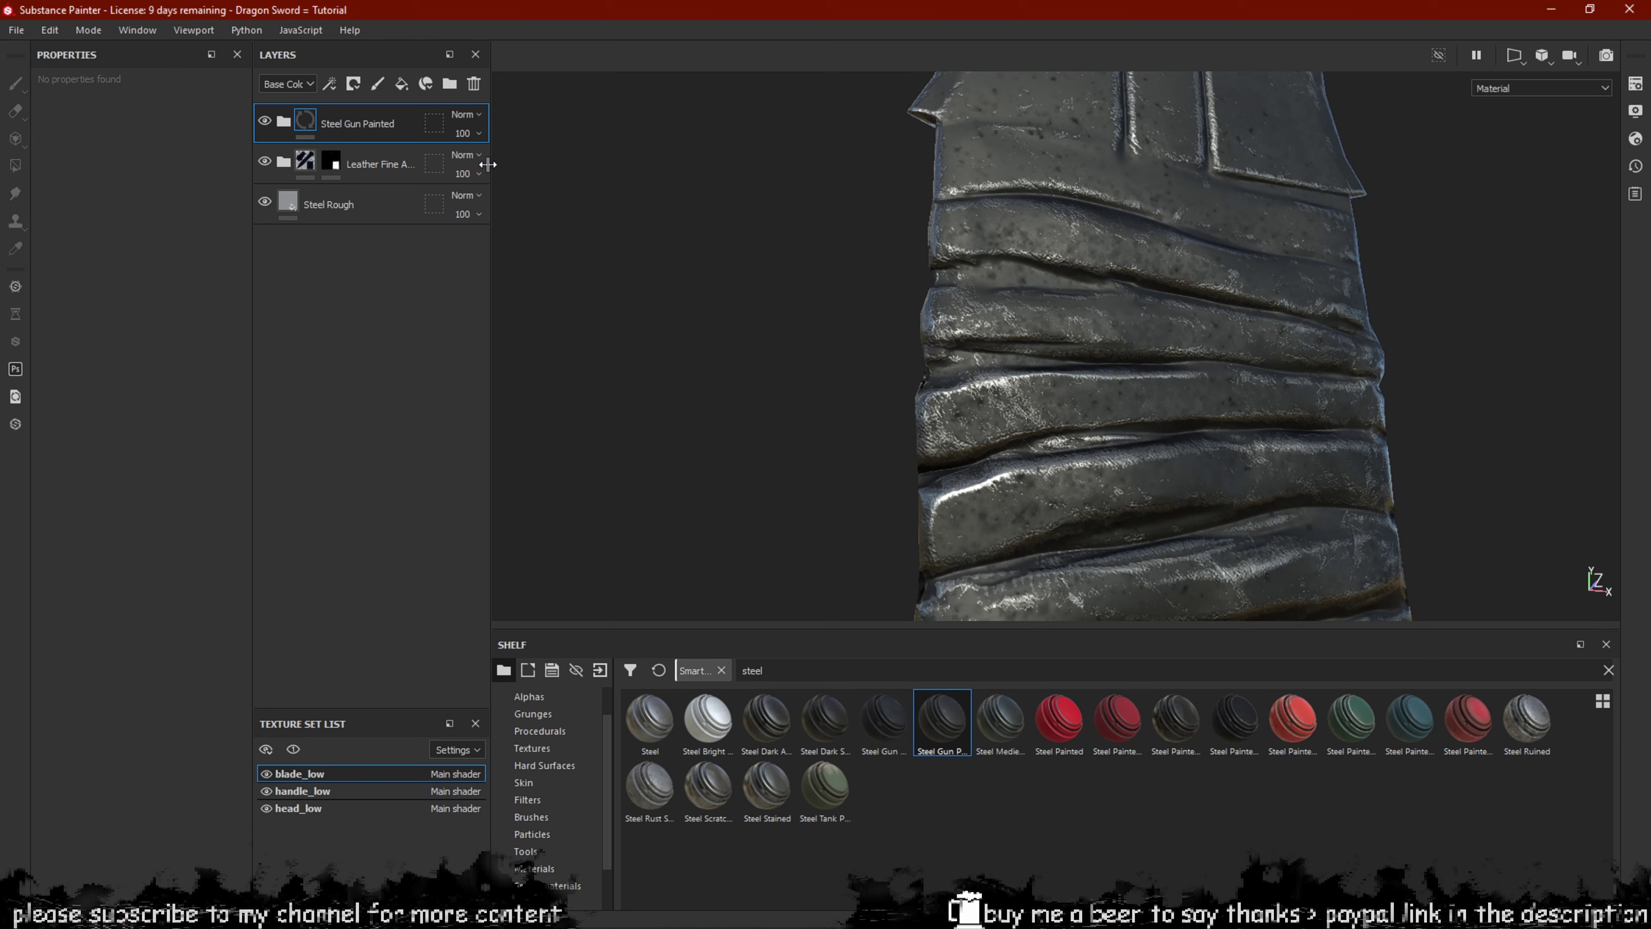
Add a black mask to the Steel Gun Painted group and apply a Metal Edge Wear generator to that mask.
right_click(295, 118)
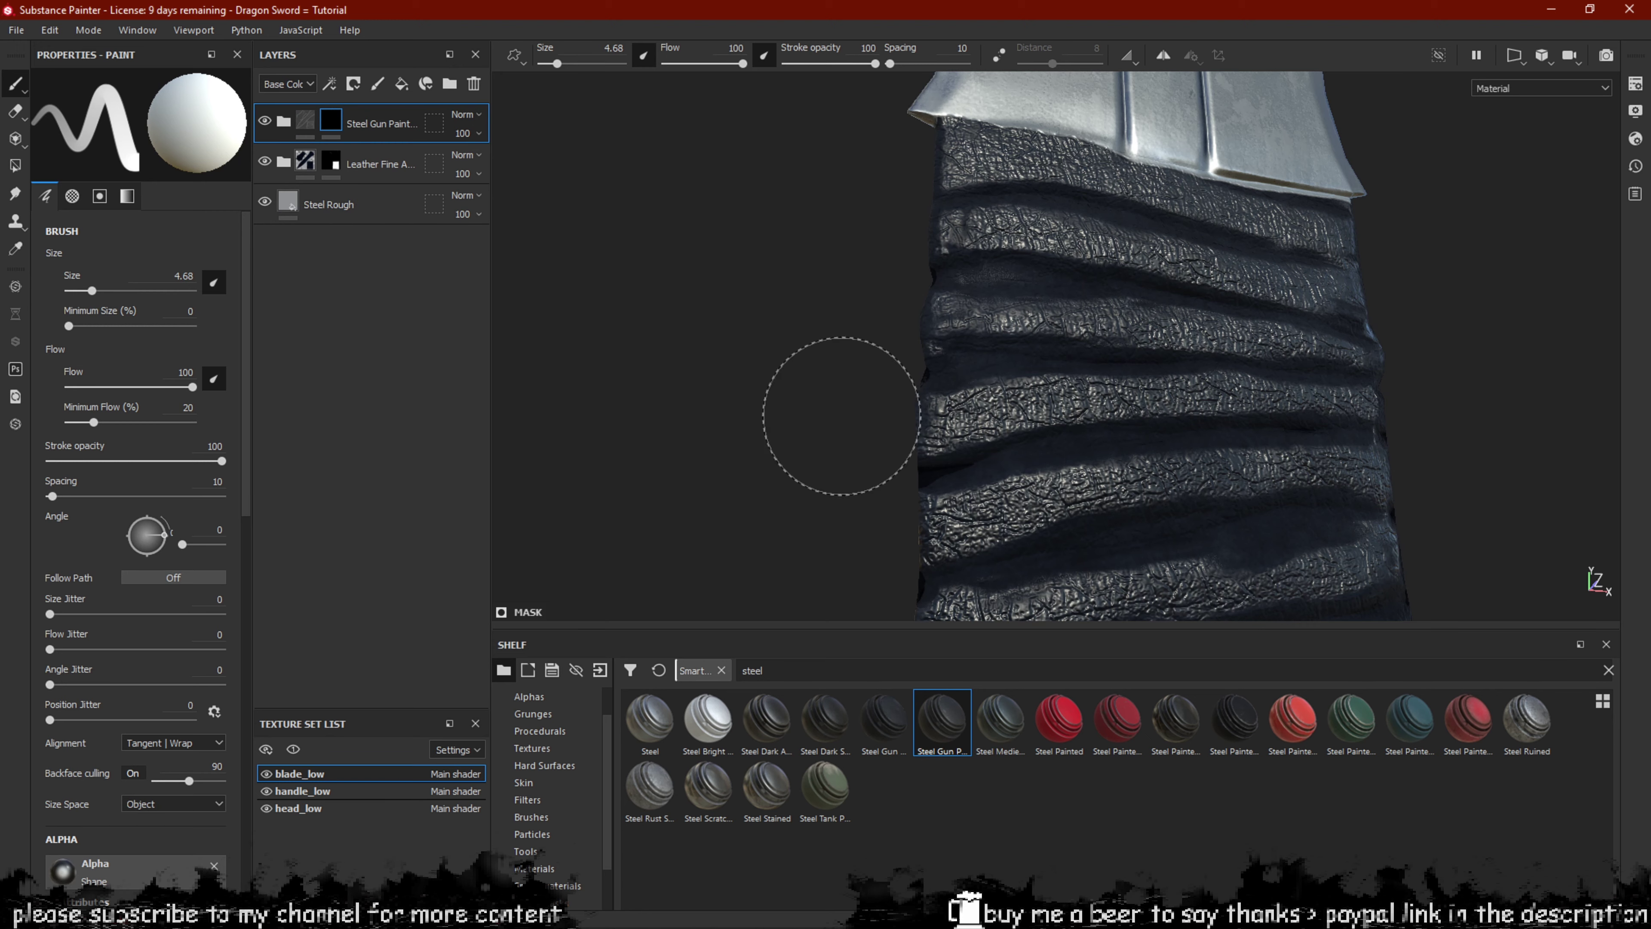
left_click_drag(719, 308, 780, 273, "alt")
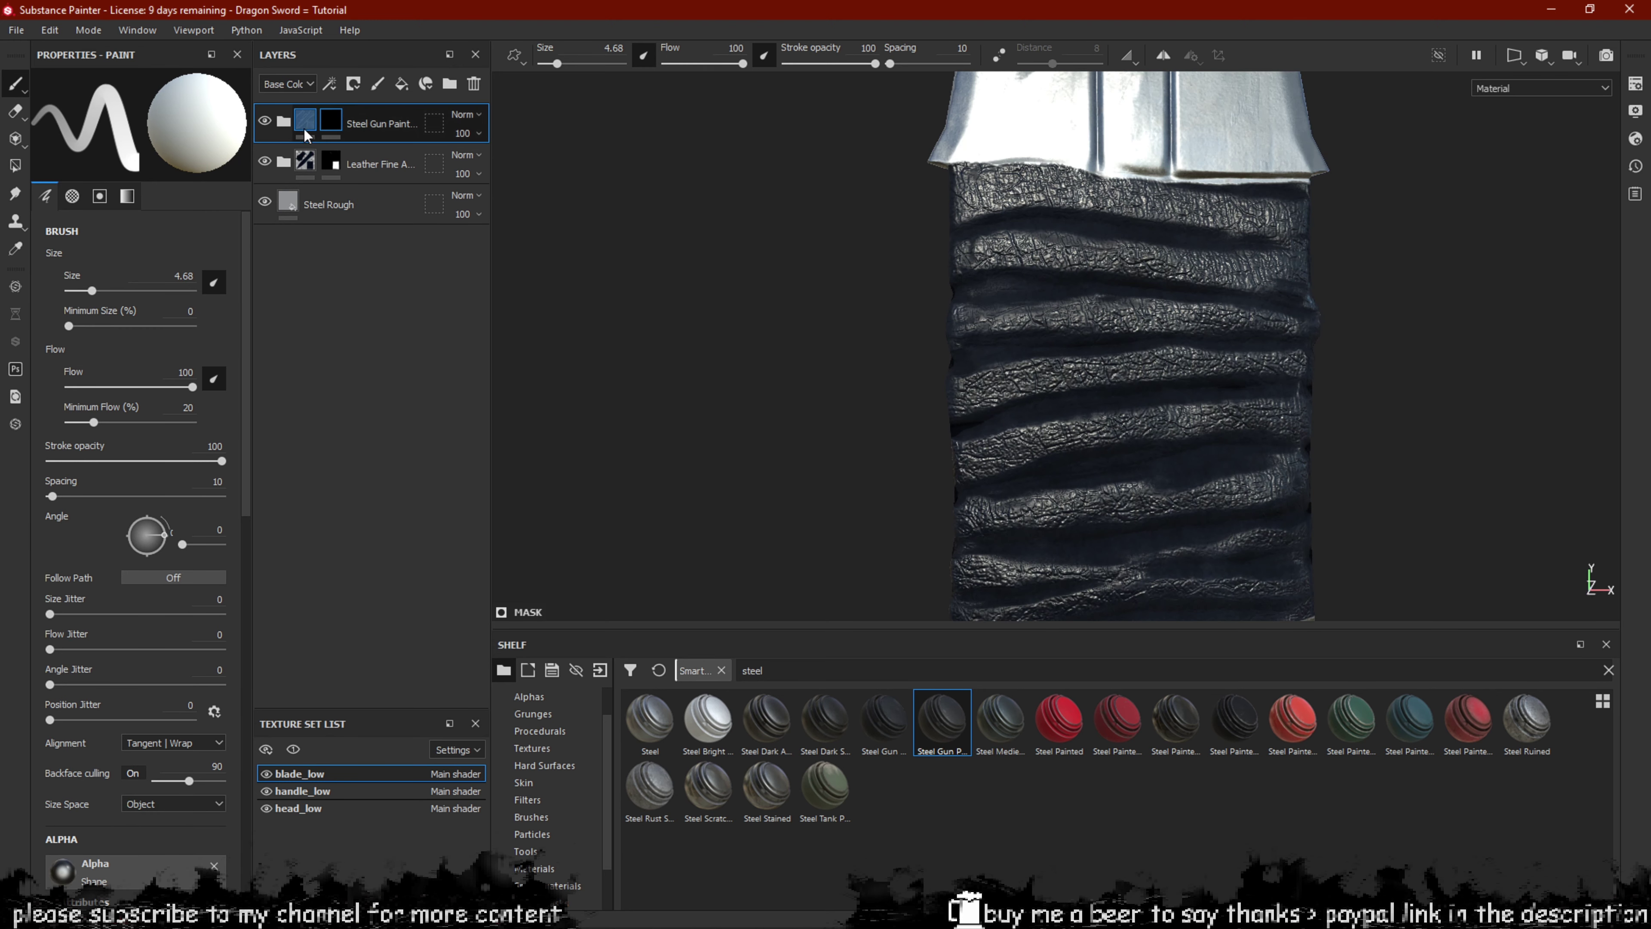
right_click(337, 125)
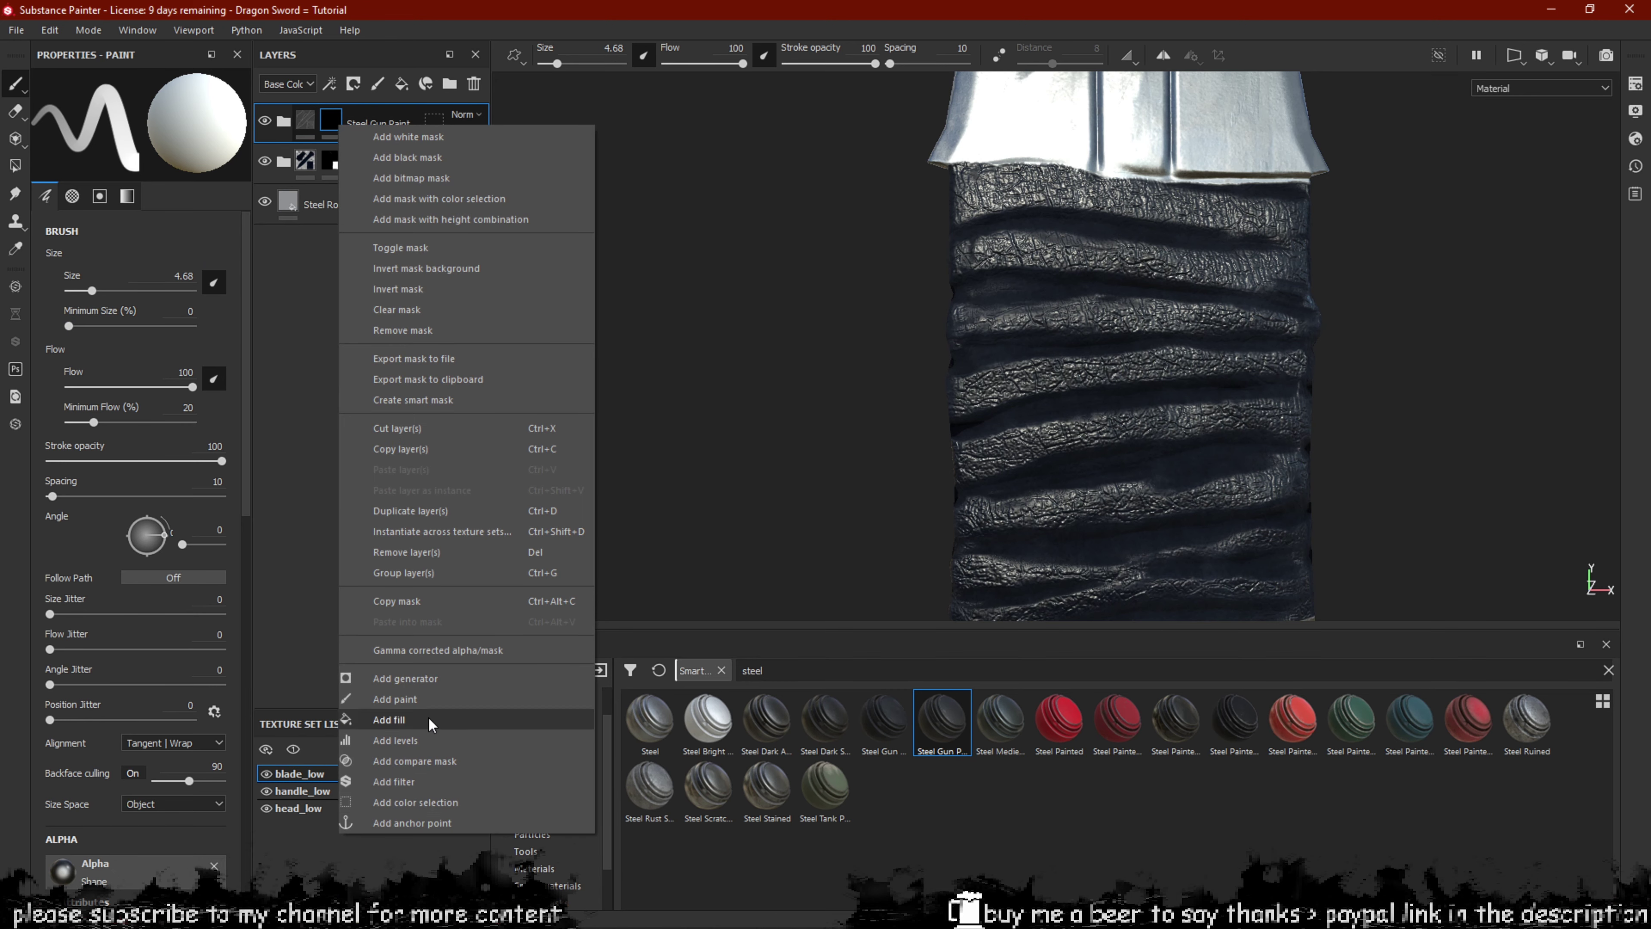
left_click(419, 678)
left_click(150, 134)
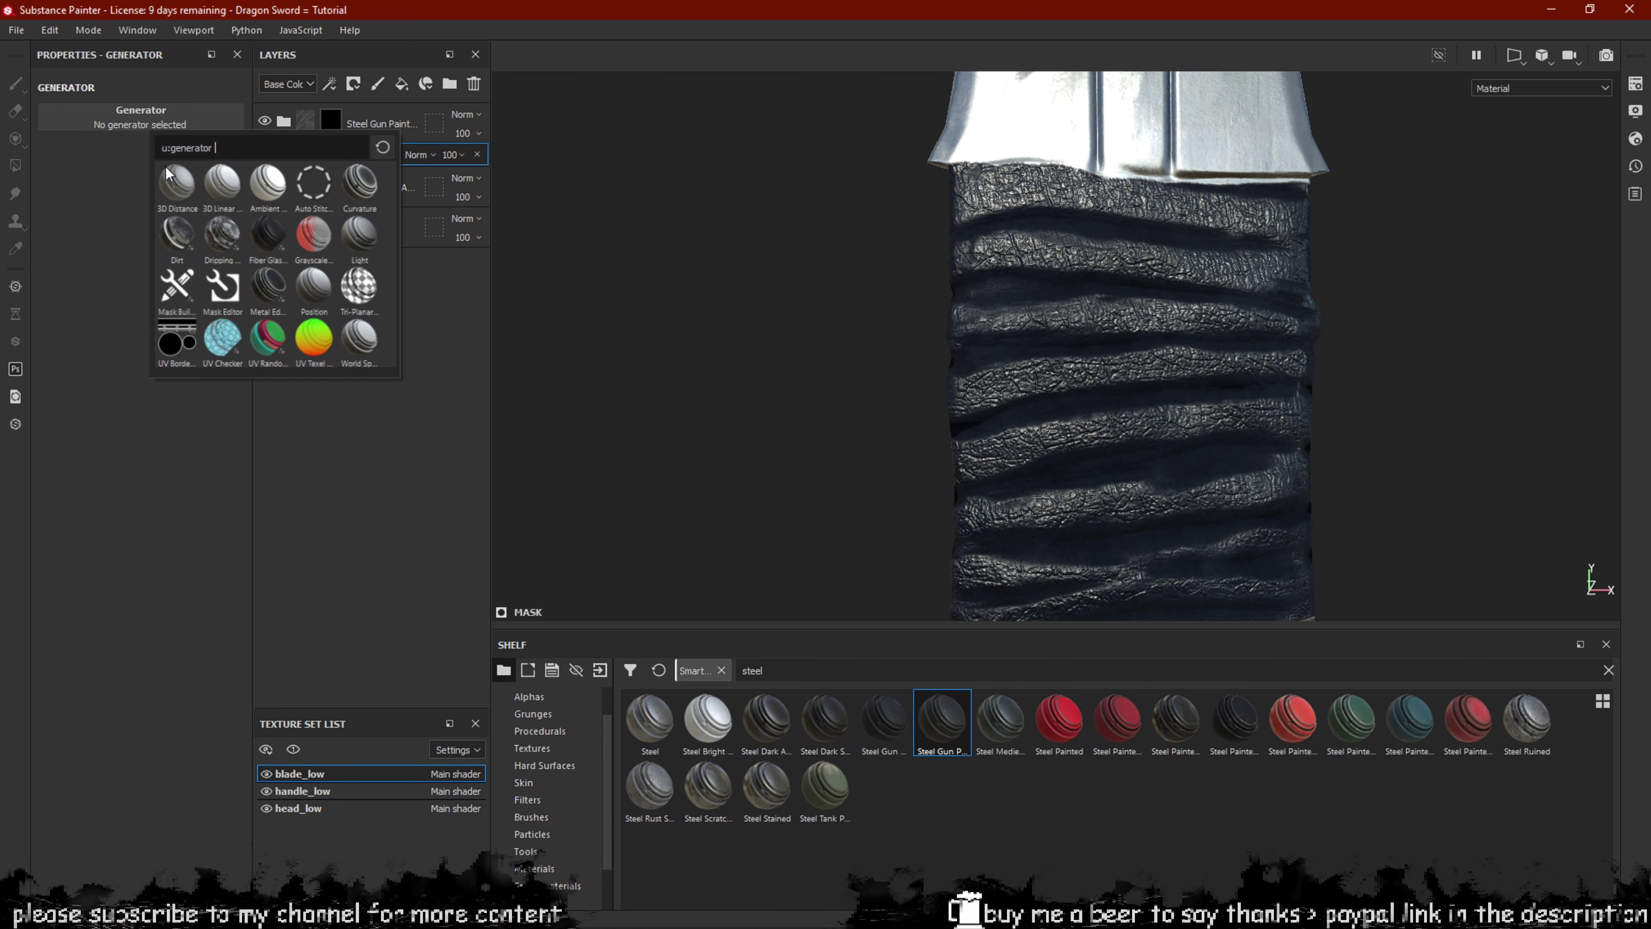
left_click_drag(1067, 369, 1131, 310, "alt")
Try the Dirt and Dripping Rust generators on the Steel Gun Painted mask in place of Metal Edge Wear.
left_click(147, 122)
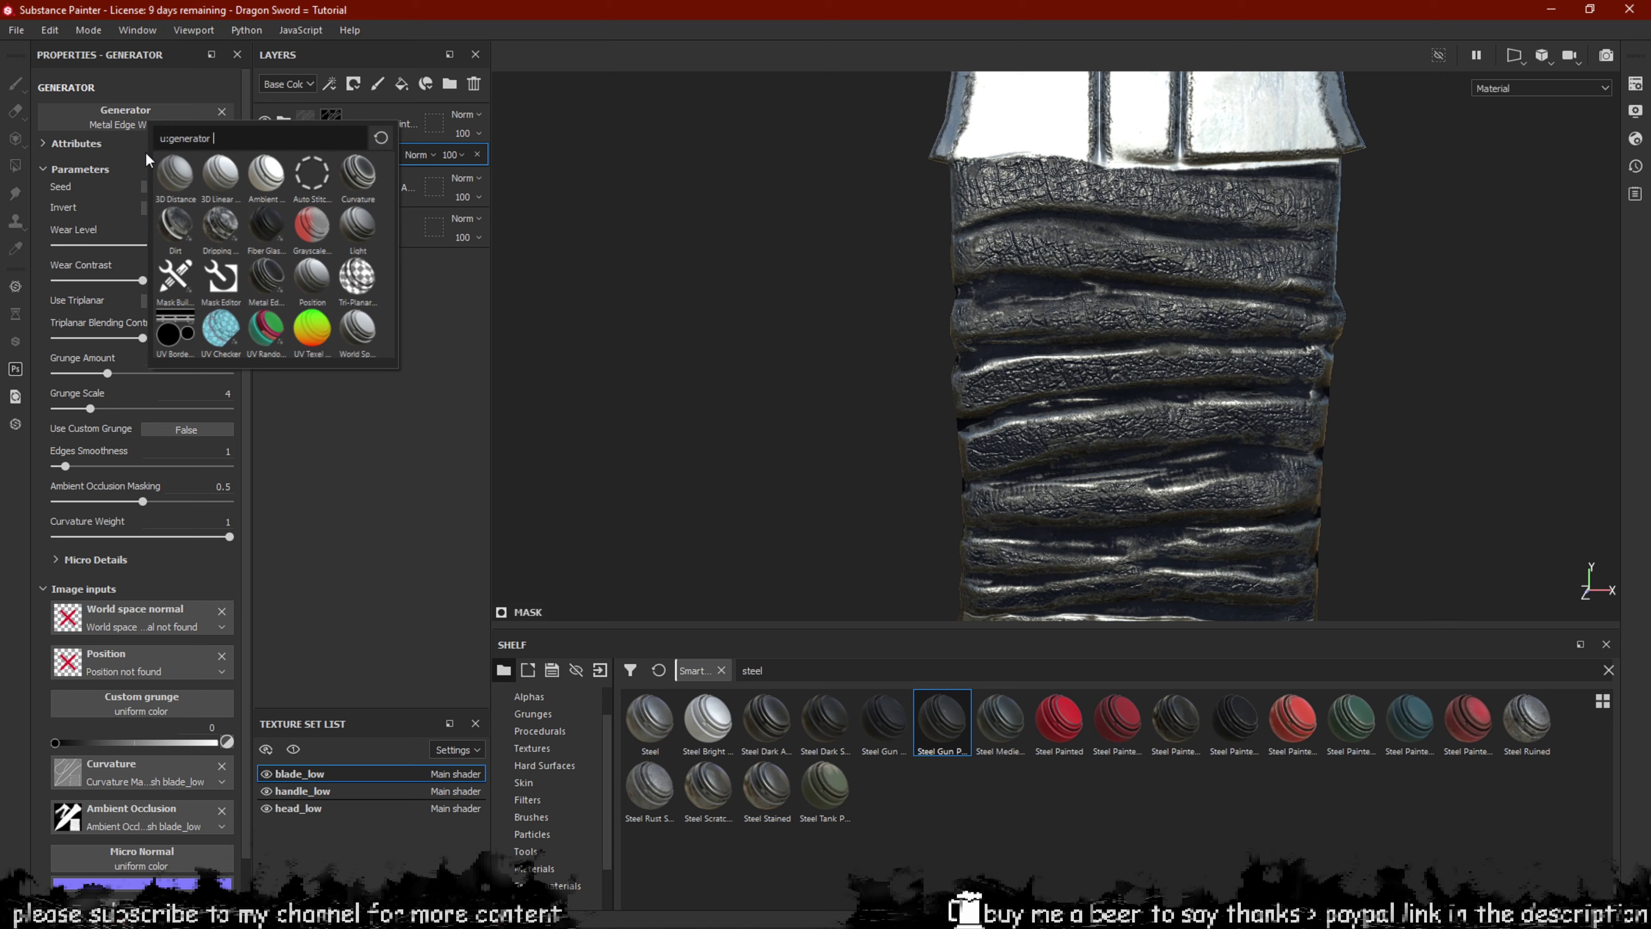
left_click(173, 228)
left_click(113, 115)
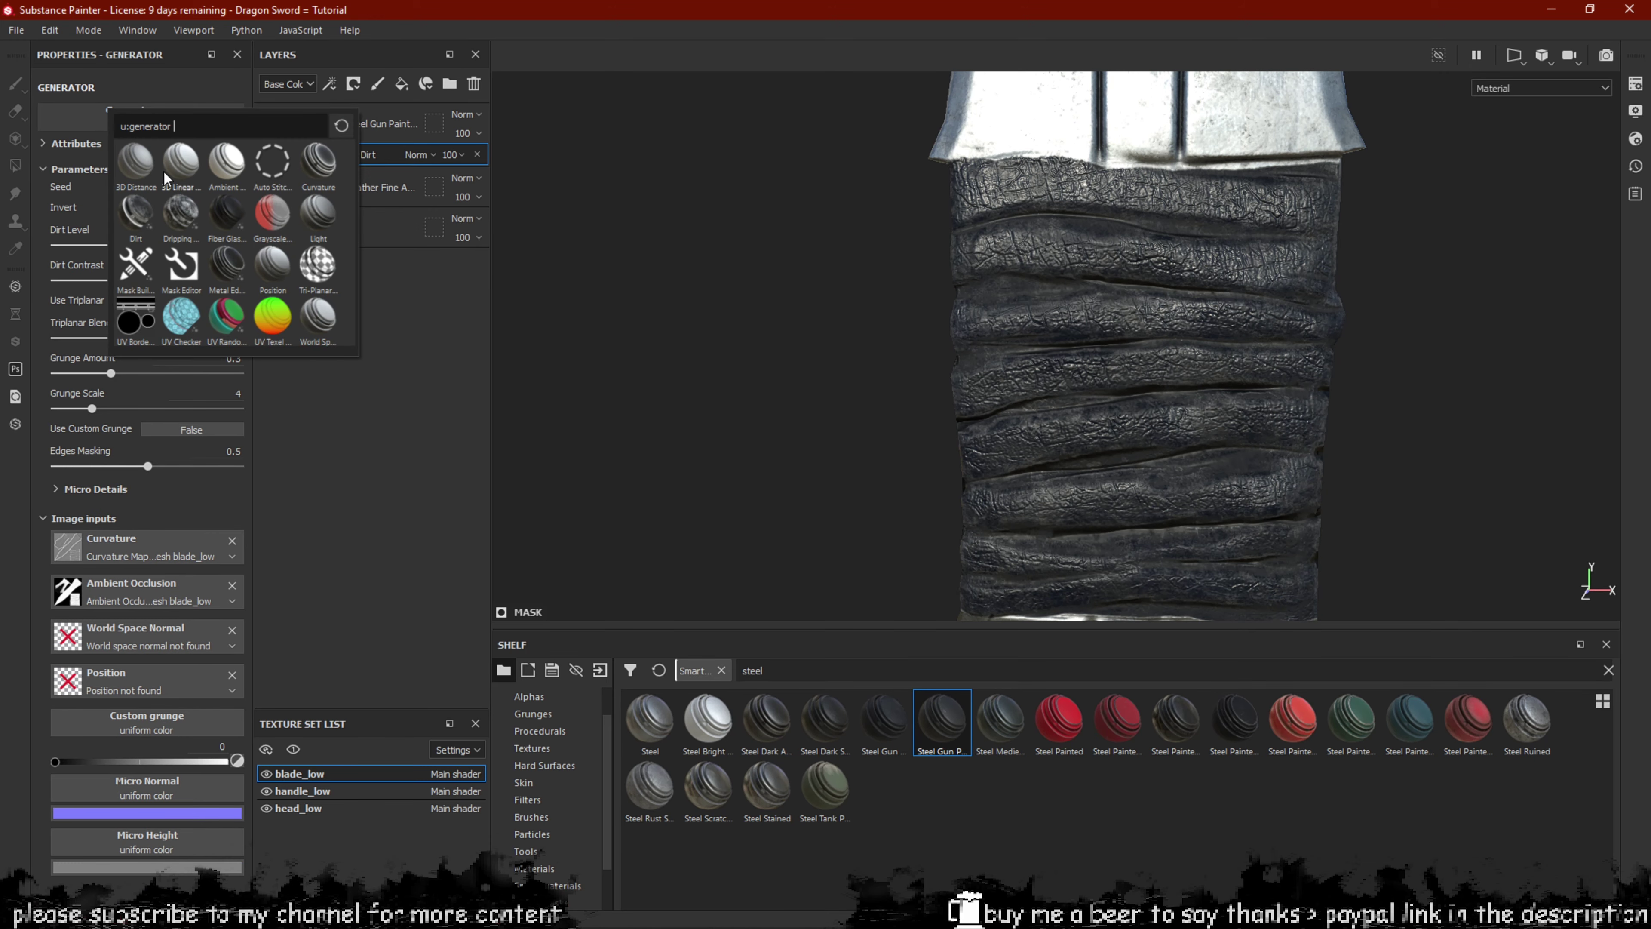
left_click(179, 207)
left_click_drag(1138, 325, 1230, 347, "alt")
scroll(1166, 360, "up", 4)
left_click_drag(962, 339, 976, 379, "alt")
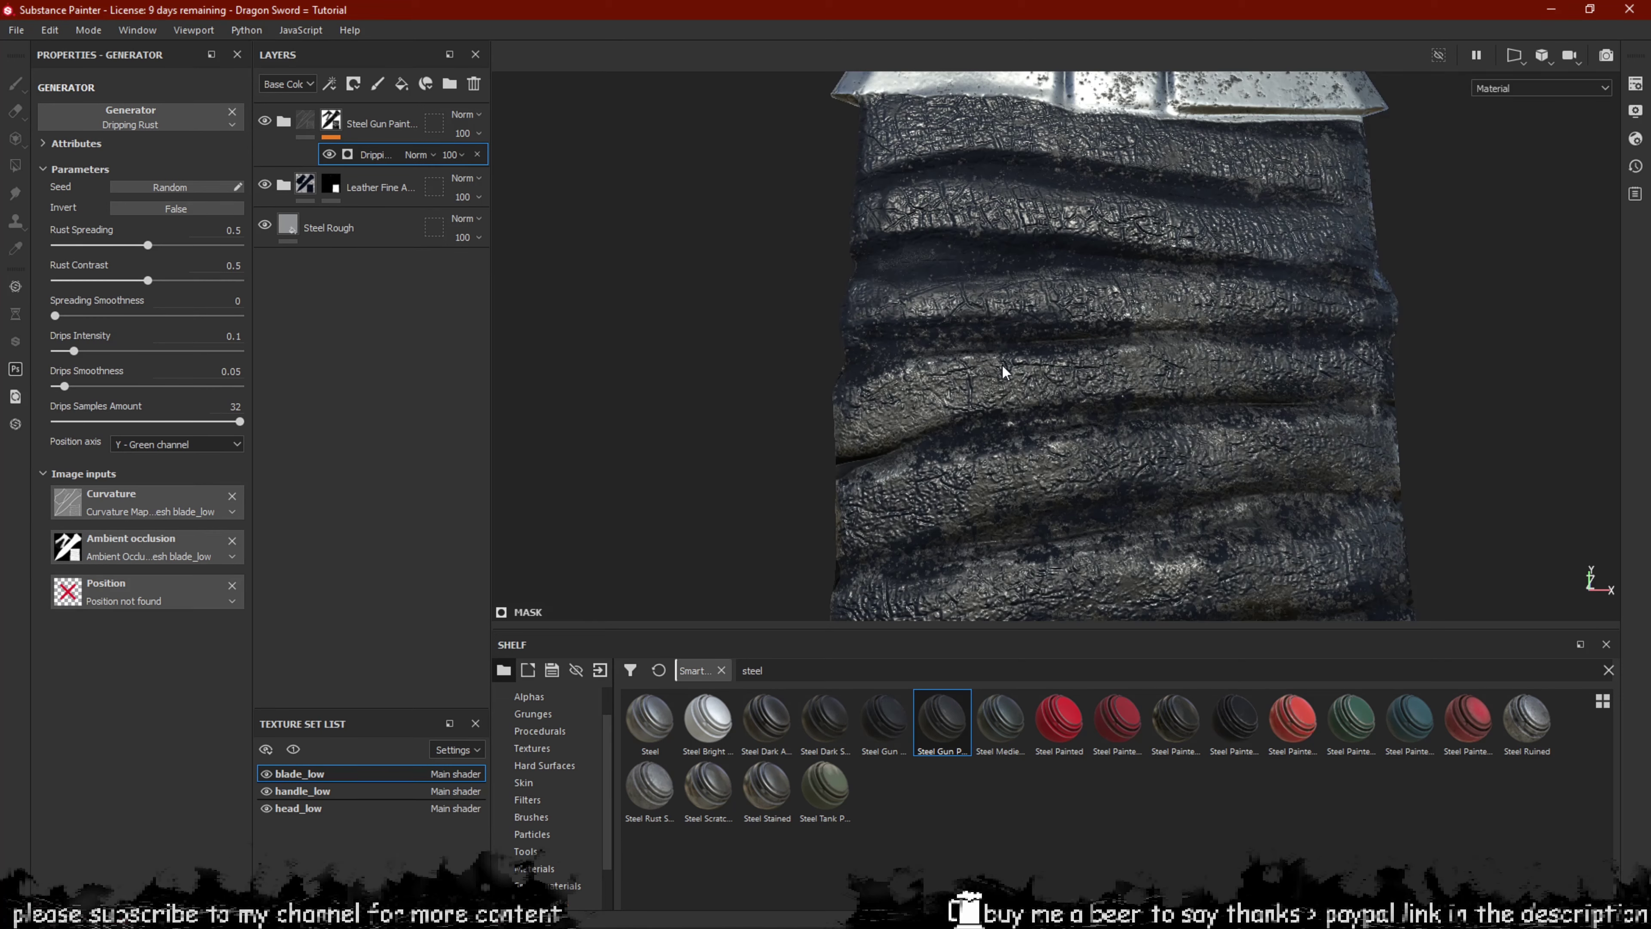
left_click_drag(1090, 343, 965, 379, "alt")
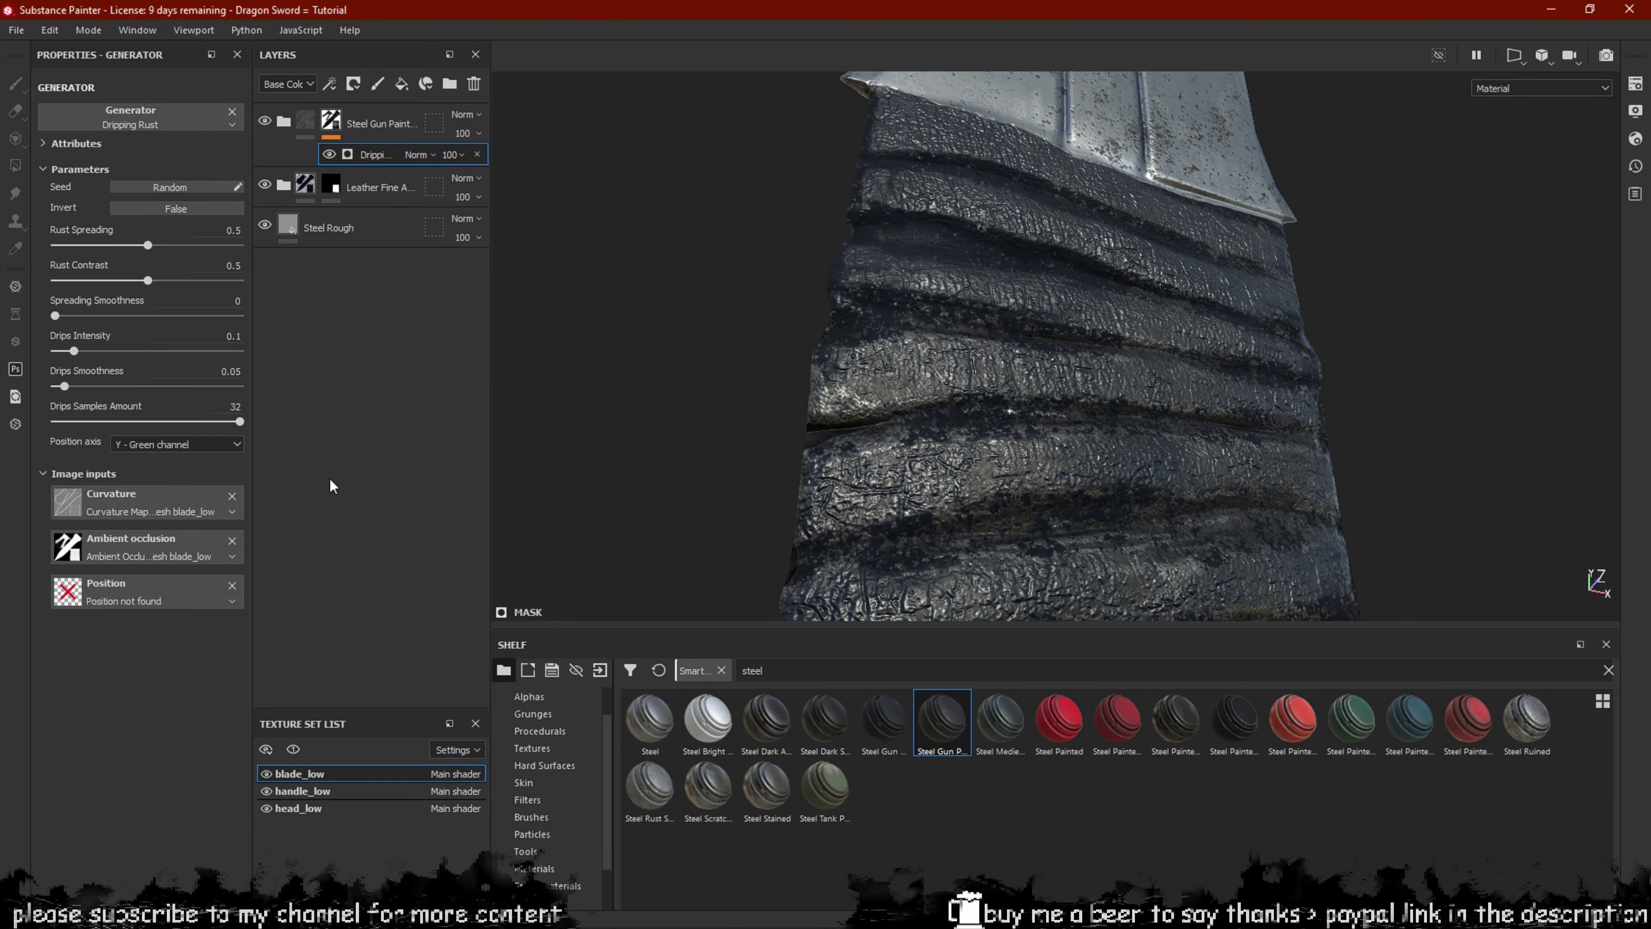
Try Dripping Rust settings on the mask: Drips Intensity 0.21, Invert on and off, and Rust Spreading at 0.86 and lower.
left_click_drag(77, 351, 95, 350)
left_click(123, 209)
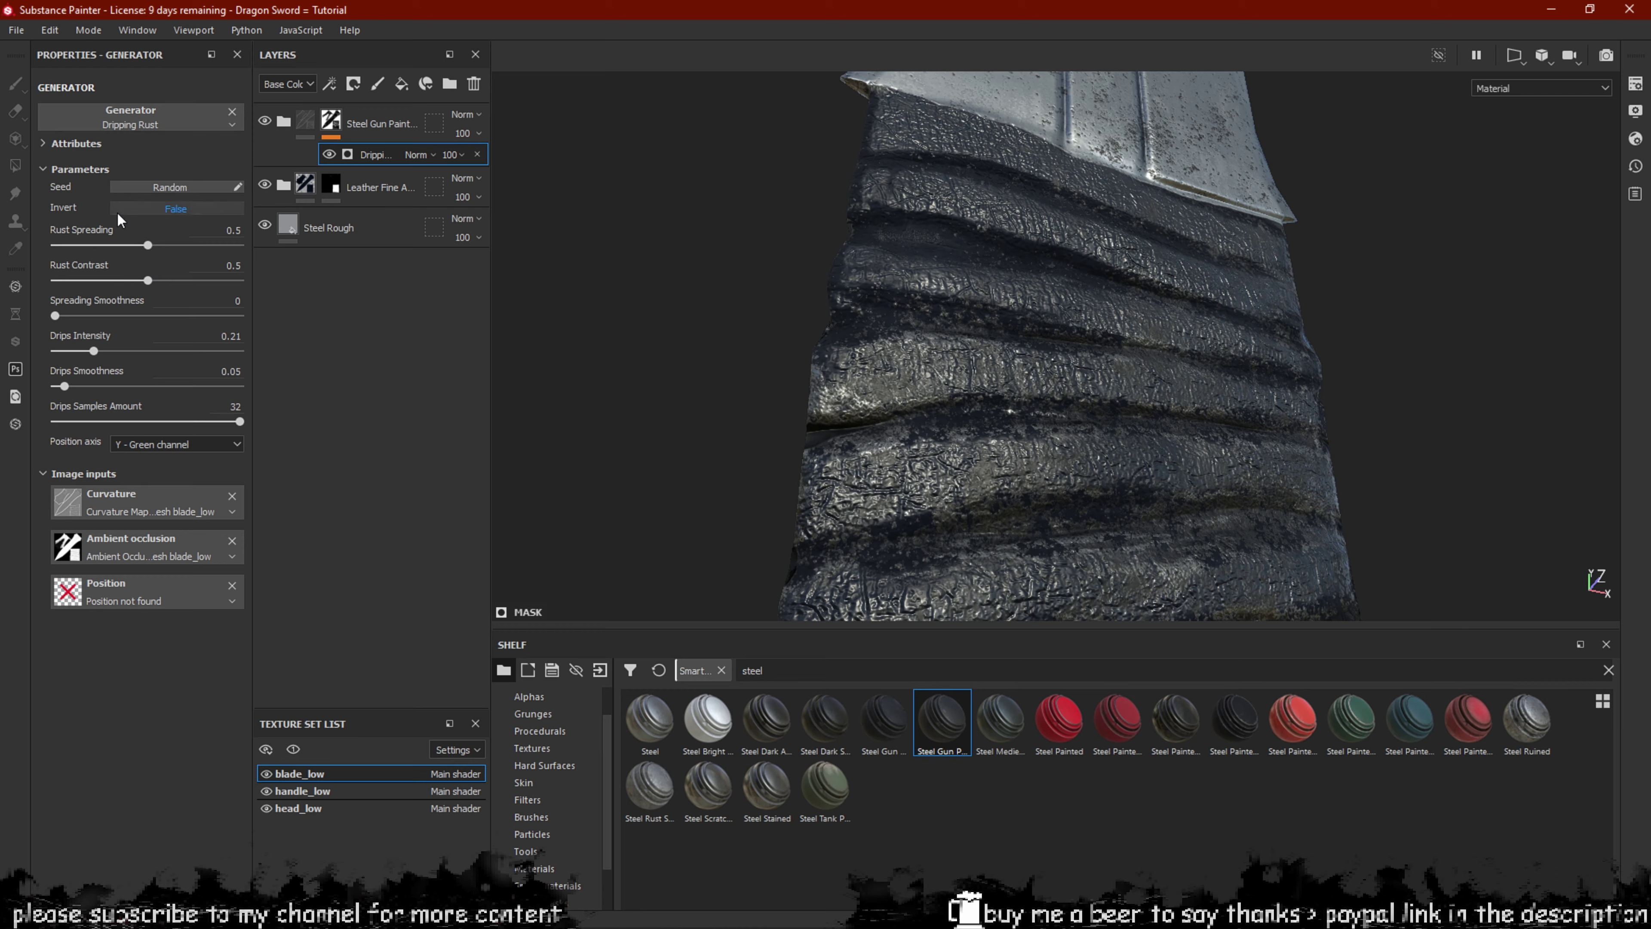
left_click_drag(783, 420, 962, 383, "alt")
left_click_drag(147, 246, 211, 292)
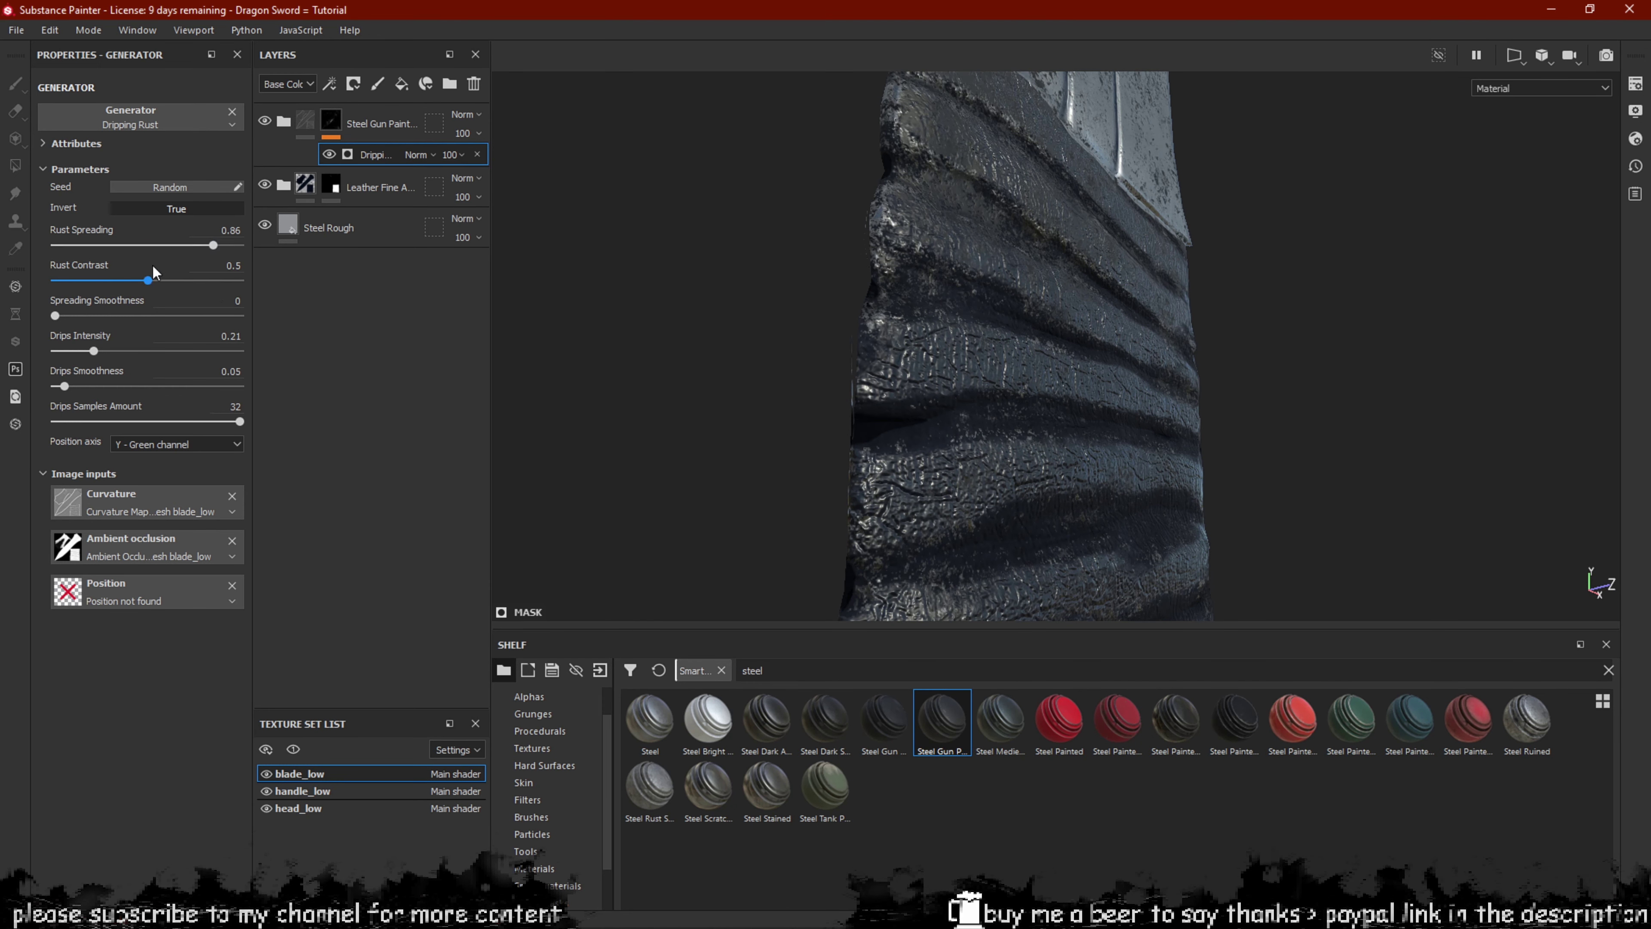
left_click(180, 209)
left_click(104, 245)
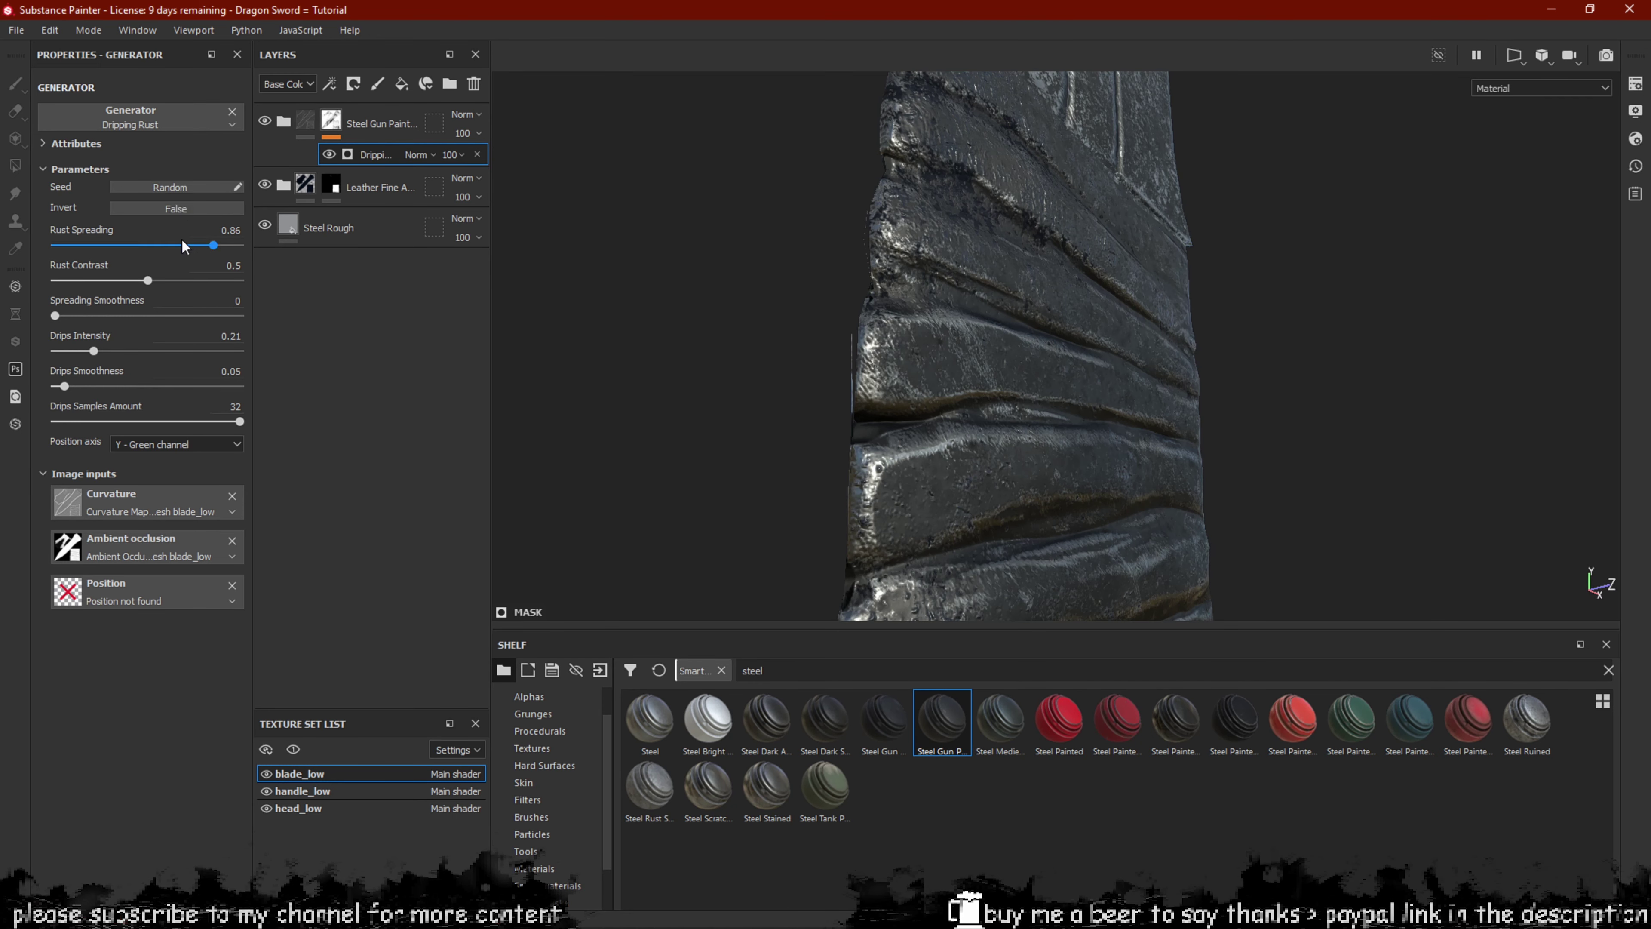
left_click_drag(722, 345, 649, 353, "alt")
Switch the mask's generator to Dirt and set Dirt Level to 0.73 and Dirt Contrast to 0.78, leaving Invert off.
left_click(116, 124)
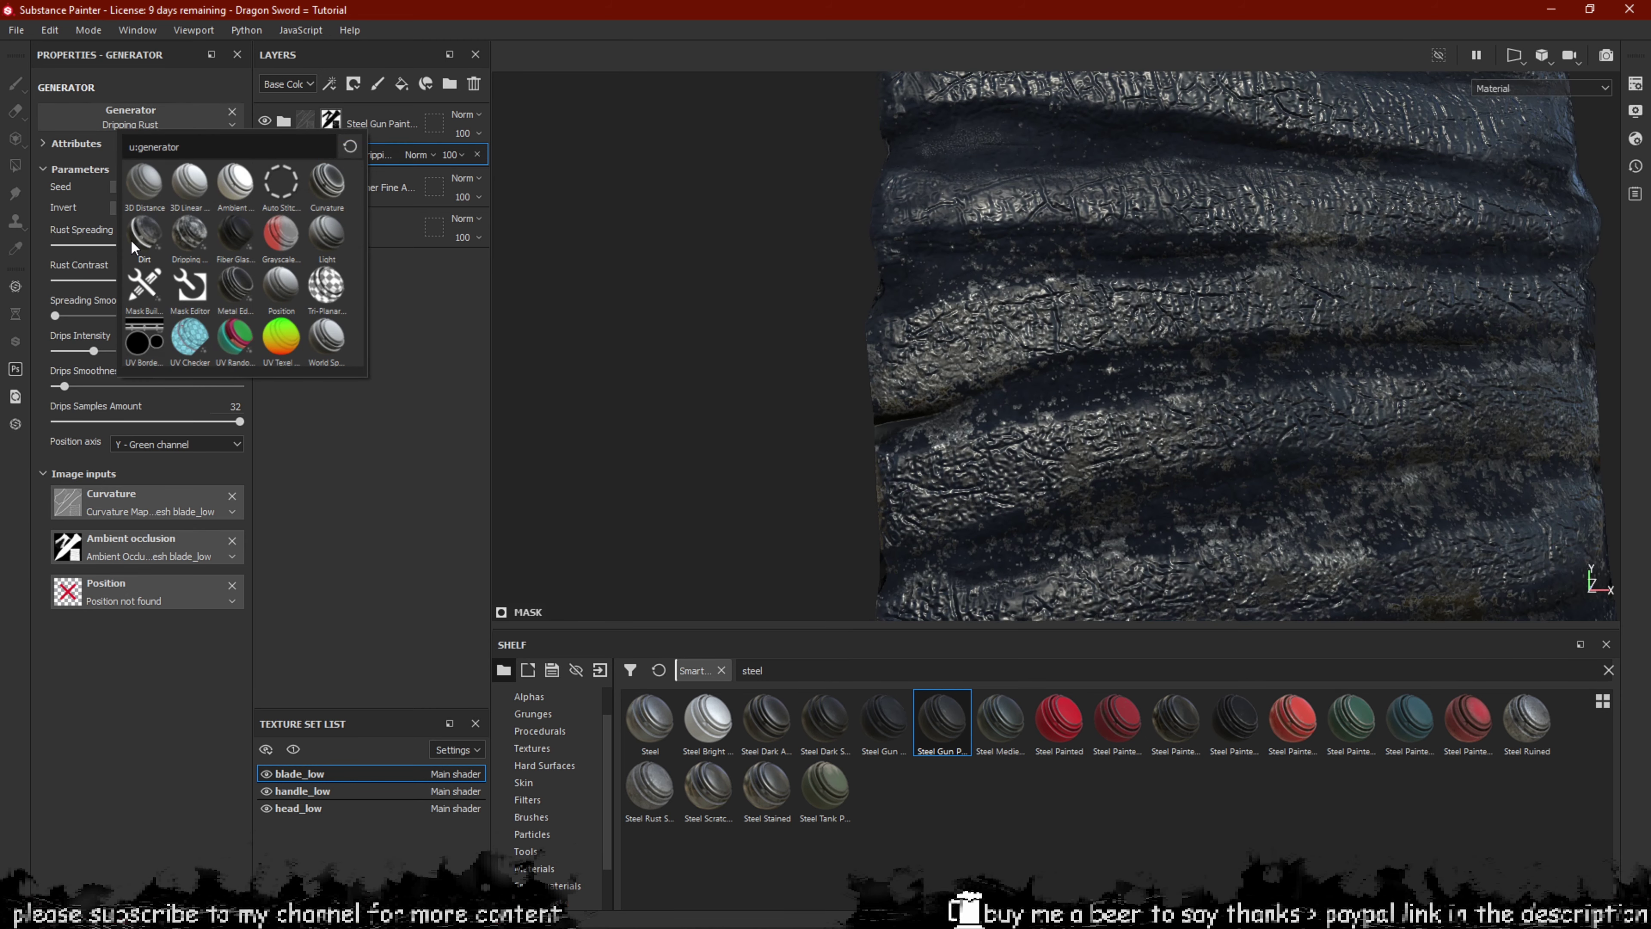
left_click(144, 234)
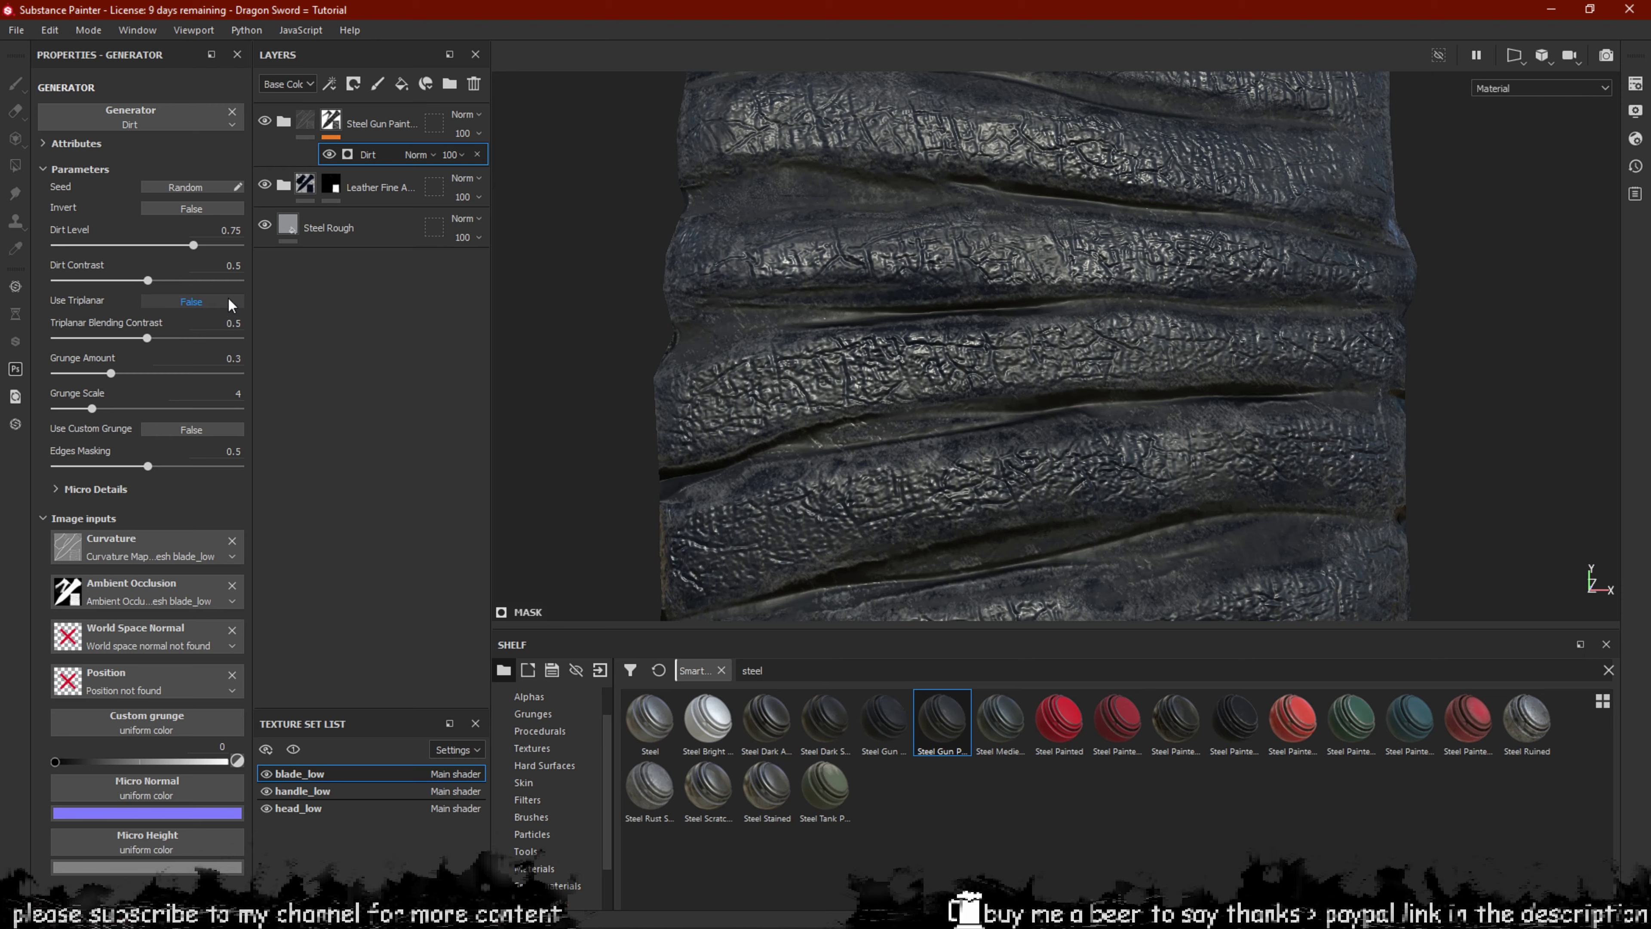
left_click(191, 209)
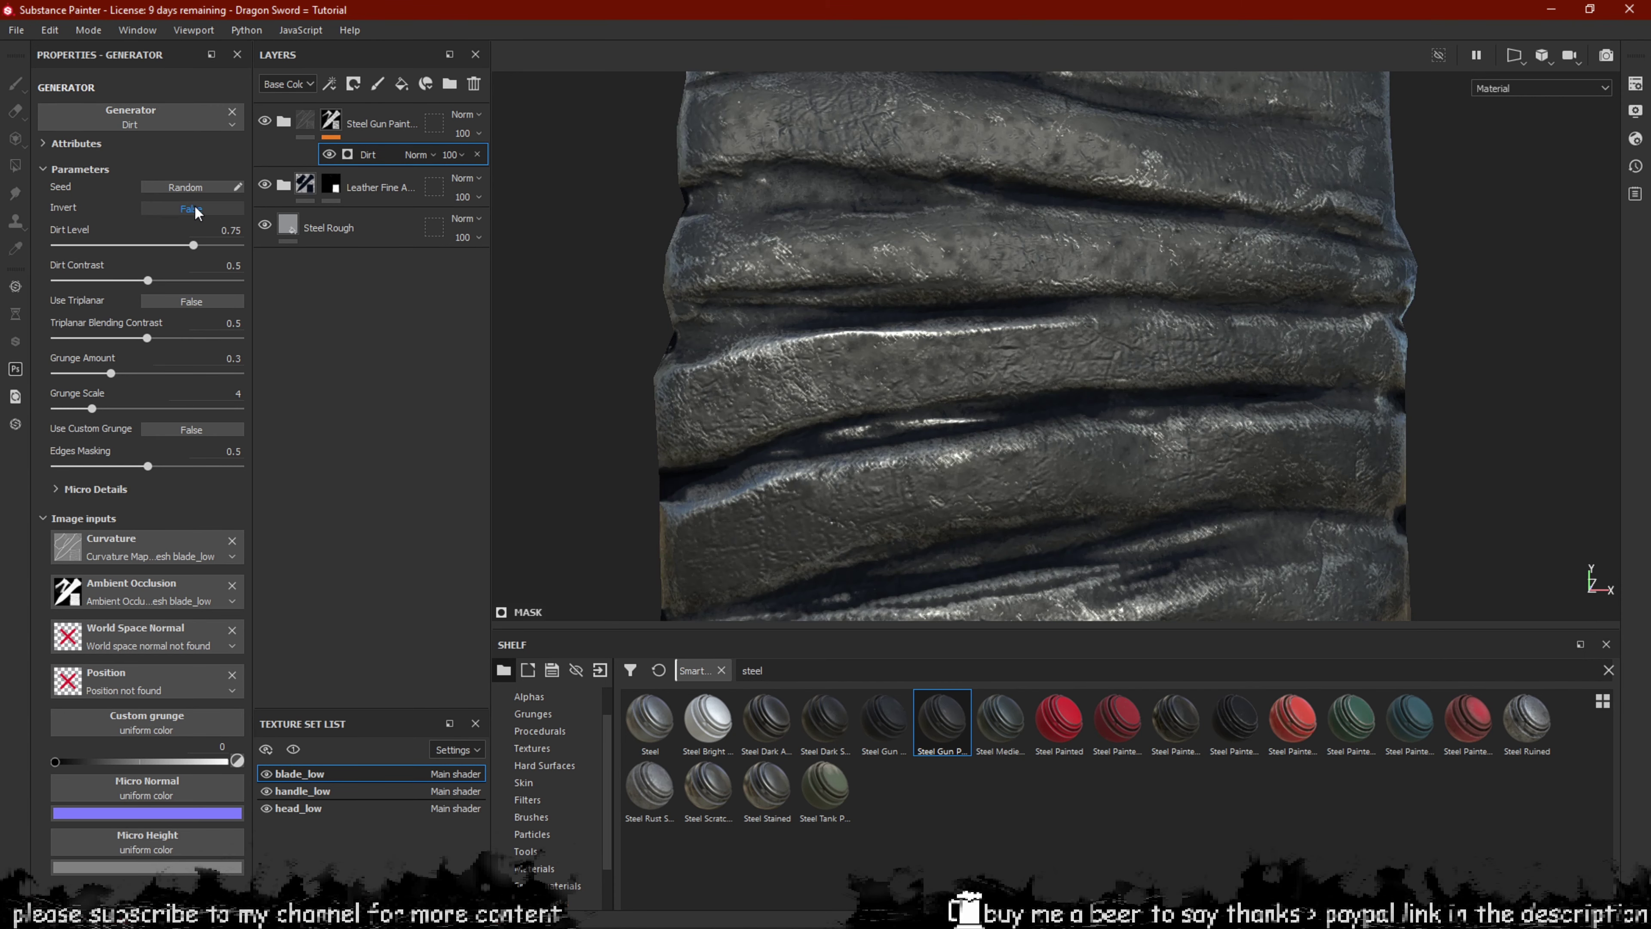
left_click_drag(193, 245, 159, 249)
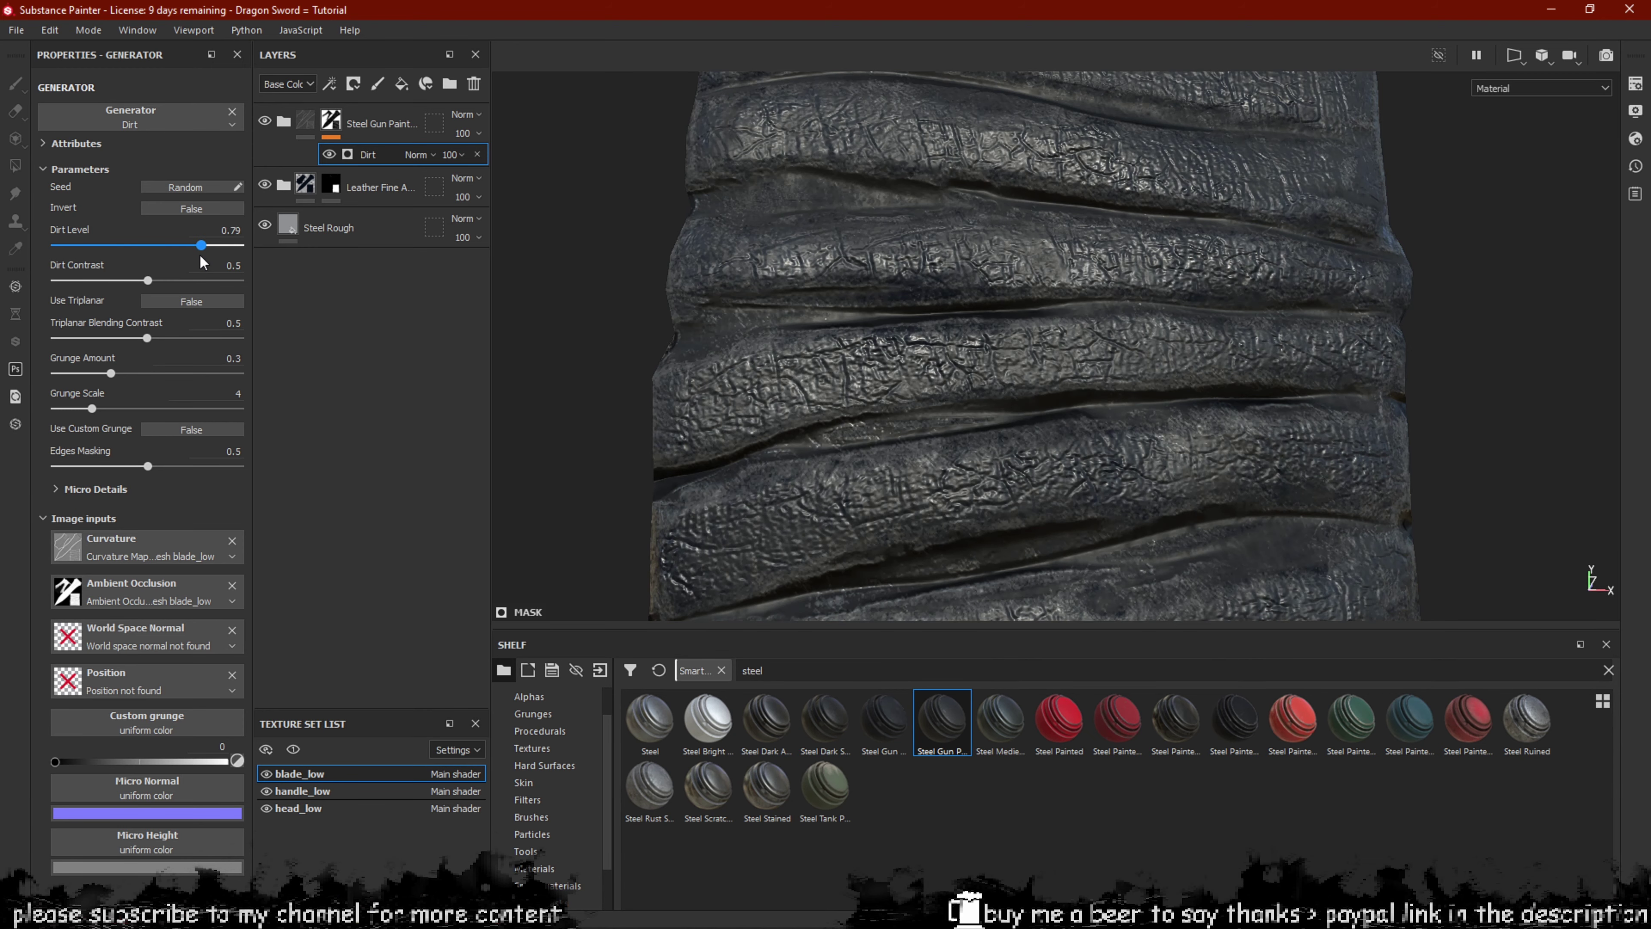
left_click(190, 246)
left_click_drag(151, 286, 201, 289)
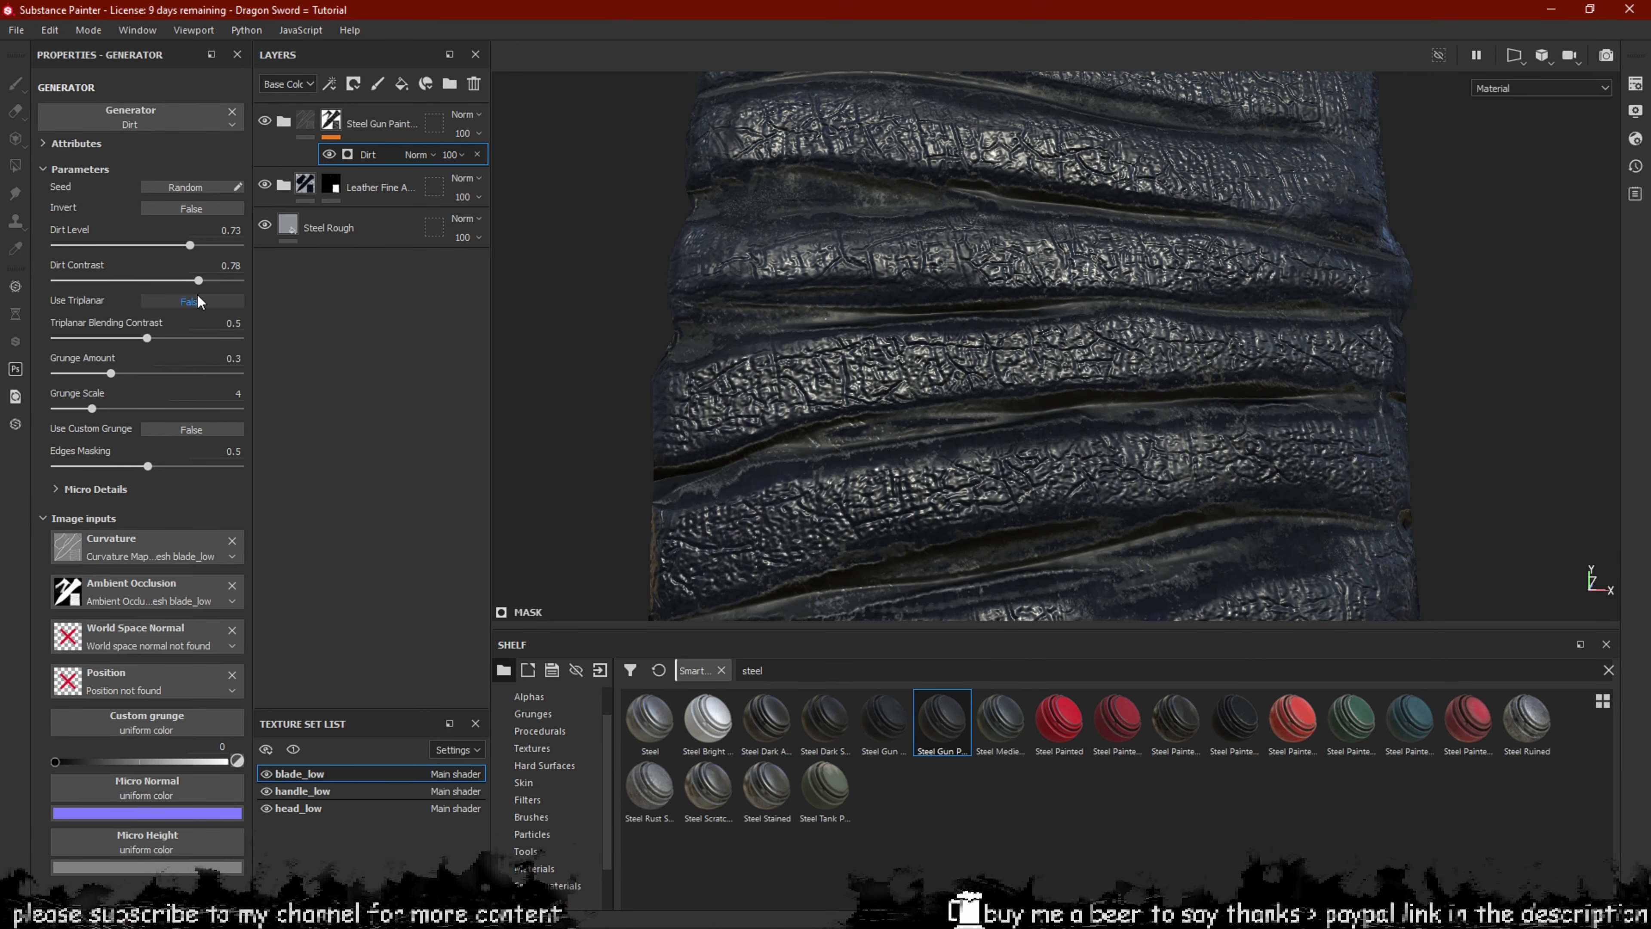
scroll(1076, 406, "down", 8)
left_click_drag(1076, 406, 1083, 325, "alt")
middle_click_drag(1084, 325, 1073, 463, "alt")
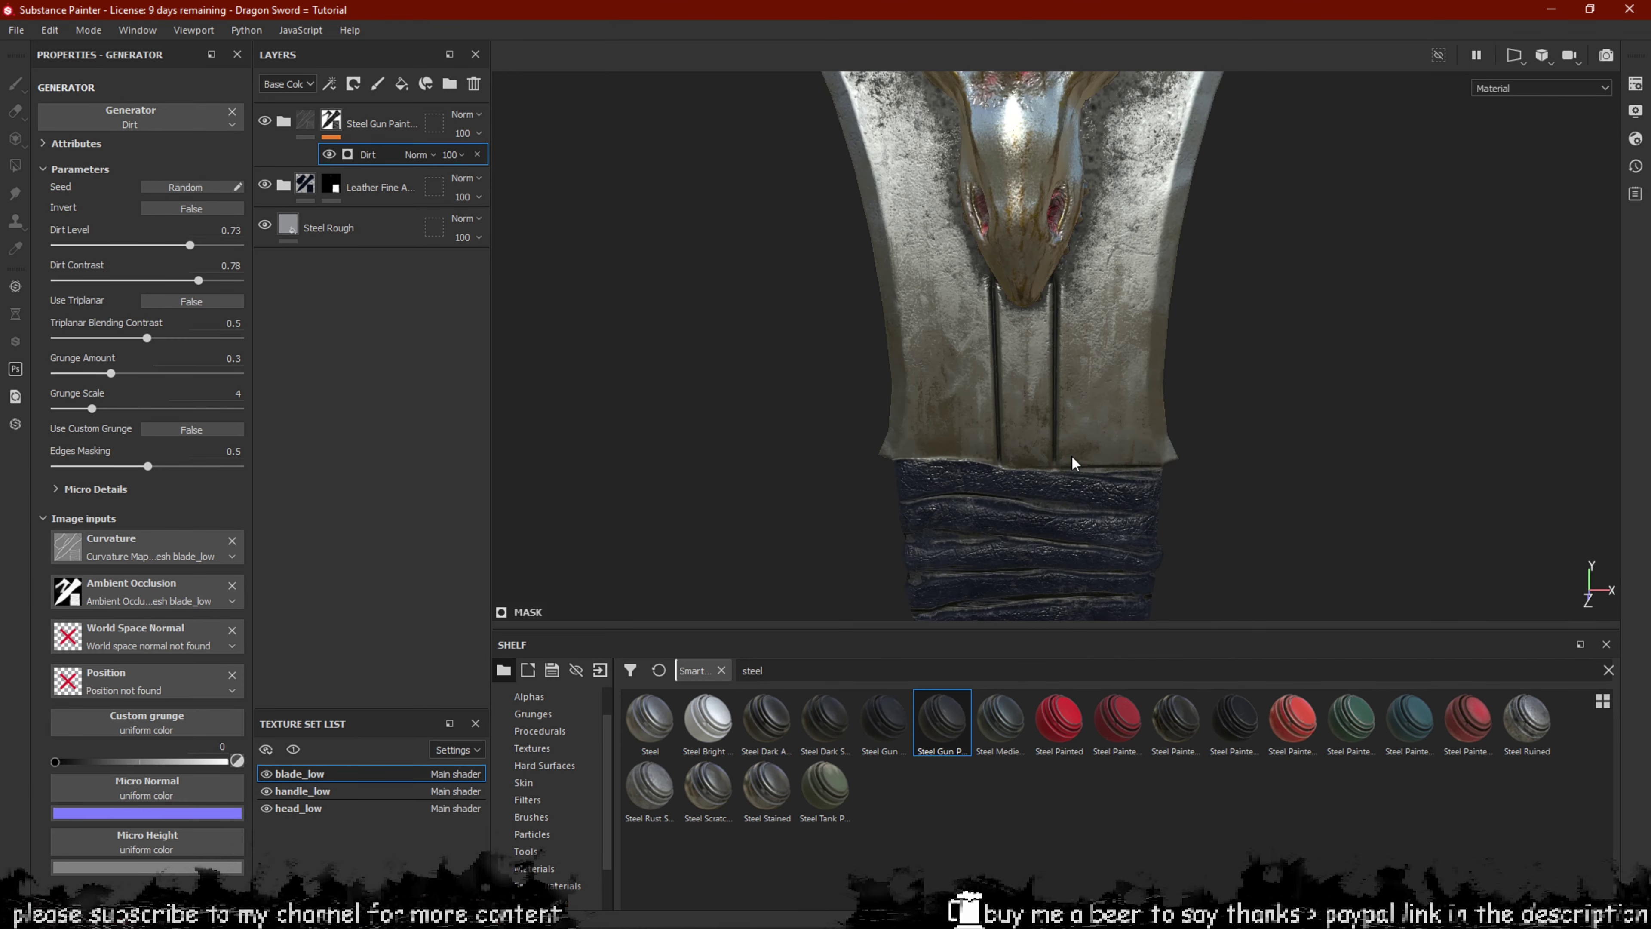
left_click_drag(1072, 463, 991, 414, "alt")
middle_click_drag(991, 413, 1018, 195, "alt")
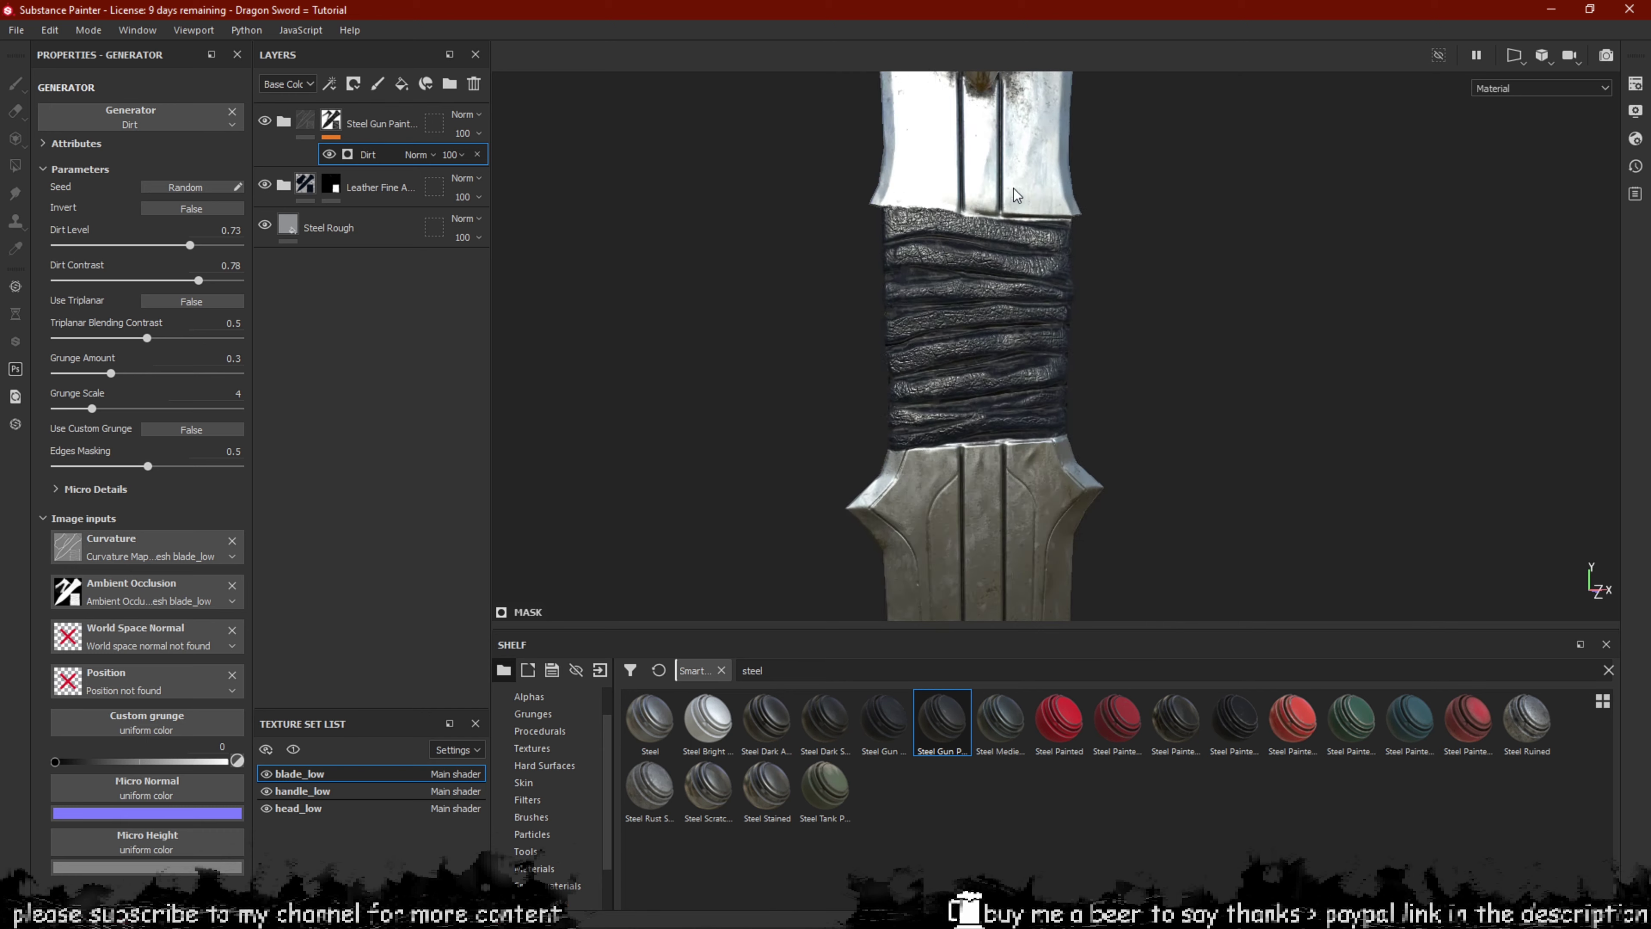
Examine the dirt-masked steel along the whole sword, from the blade tip to the area around the dragon head.
middle_click_drag(1175, 481, 1151, 240, "alt")
left_click_drag(1062, 401, 1043, 473, "alt")
right_click_drag(1043, 472, 955, 459, "alt")
middle_click_drag(1070, 429, 1083, 163, "alt")
middle_click_drag(1080, 494, 1084, 193, "alt")
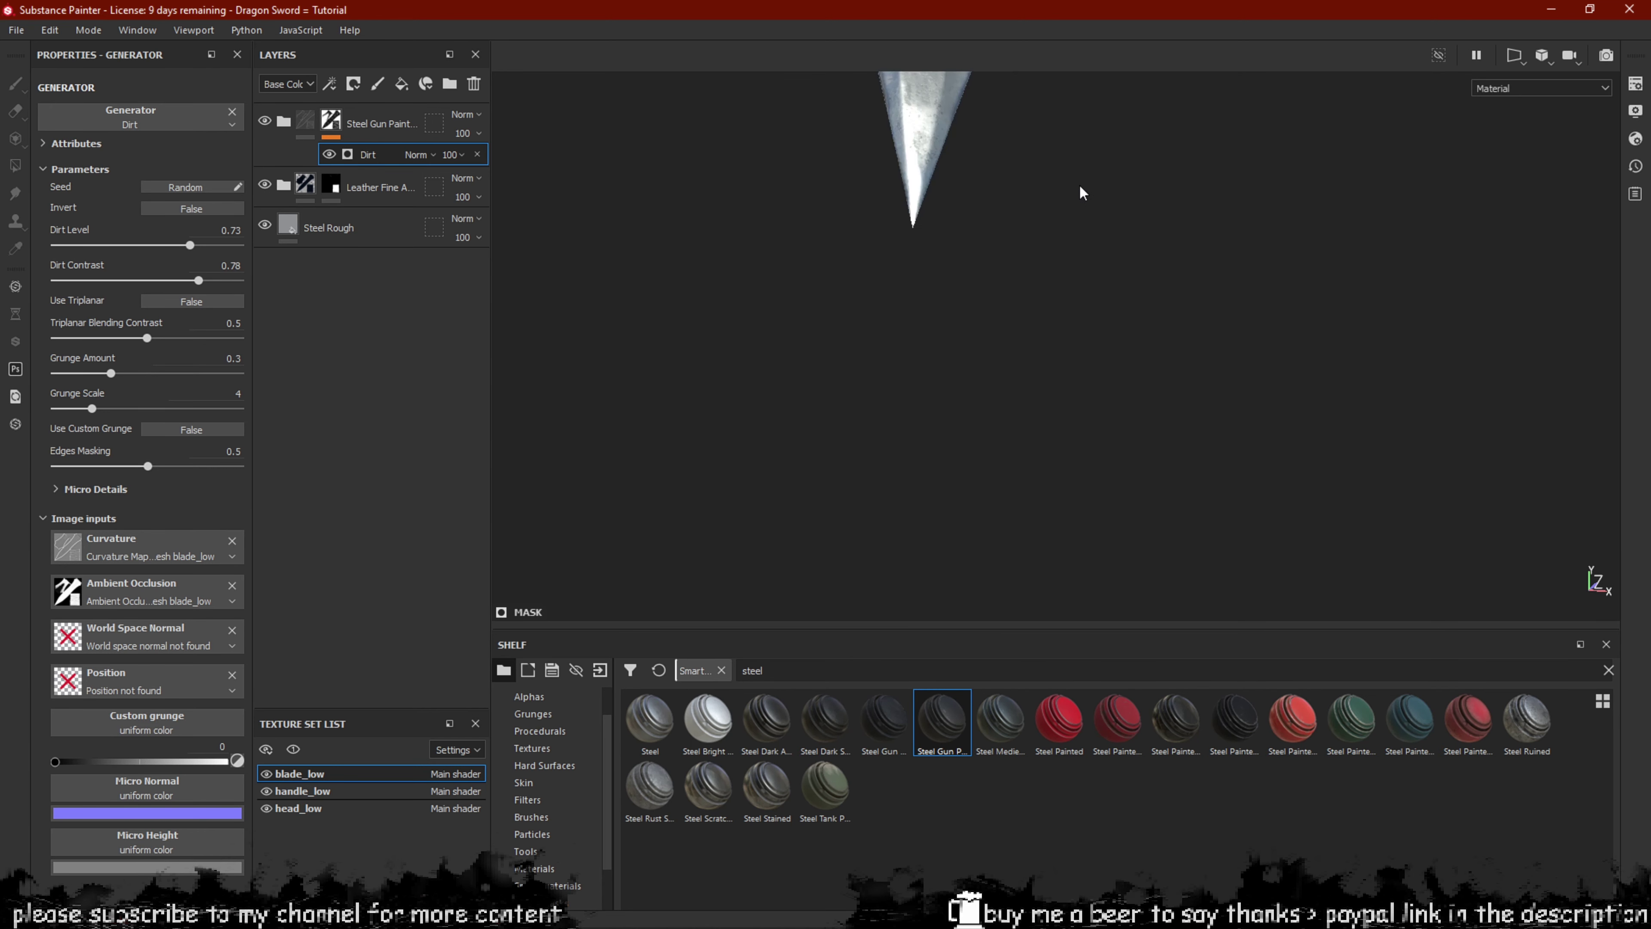
left_click_drag(1061, 174, 1008, 203, "alt")
middle_click_drag(1008, 203, 1069, 656, "alt")
middle_click_drag(1105, 104, 1069, 612, "alt")
middle_click_drag(1095, 416, 1095, 377, "alt")
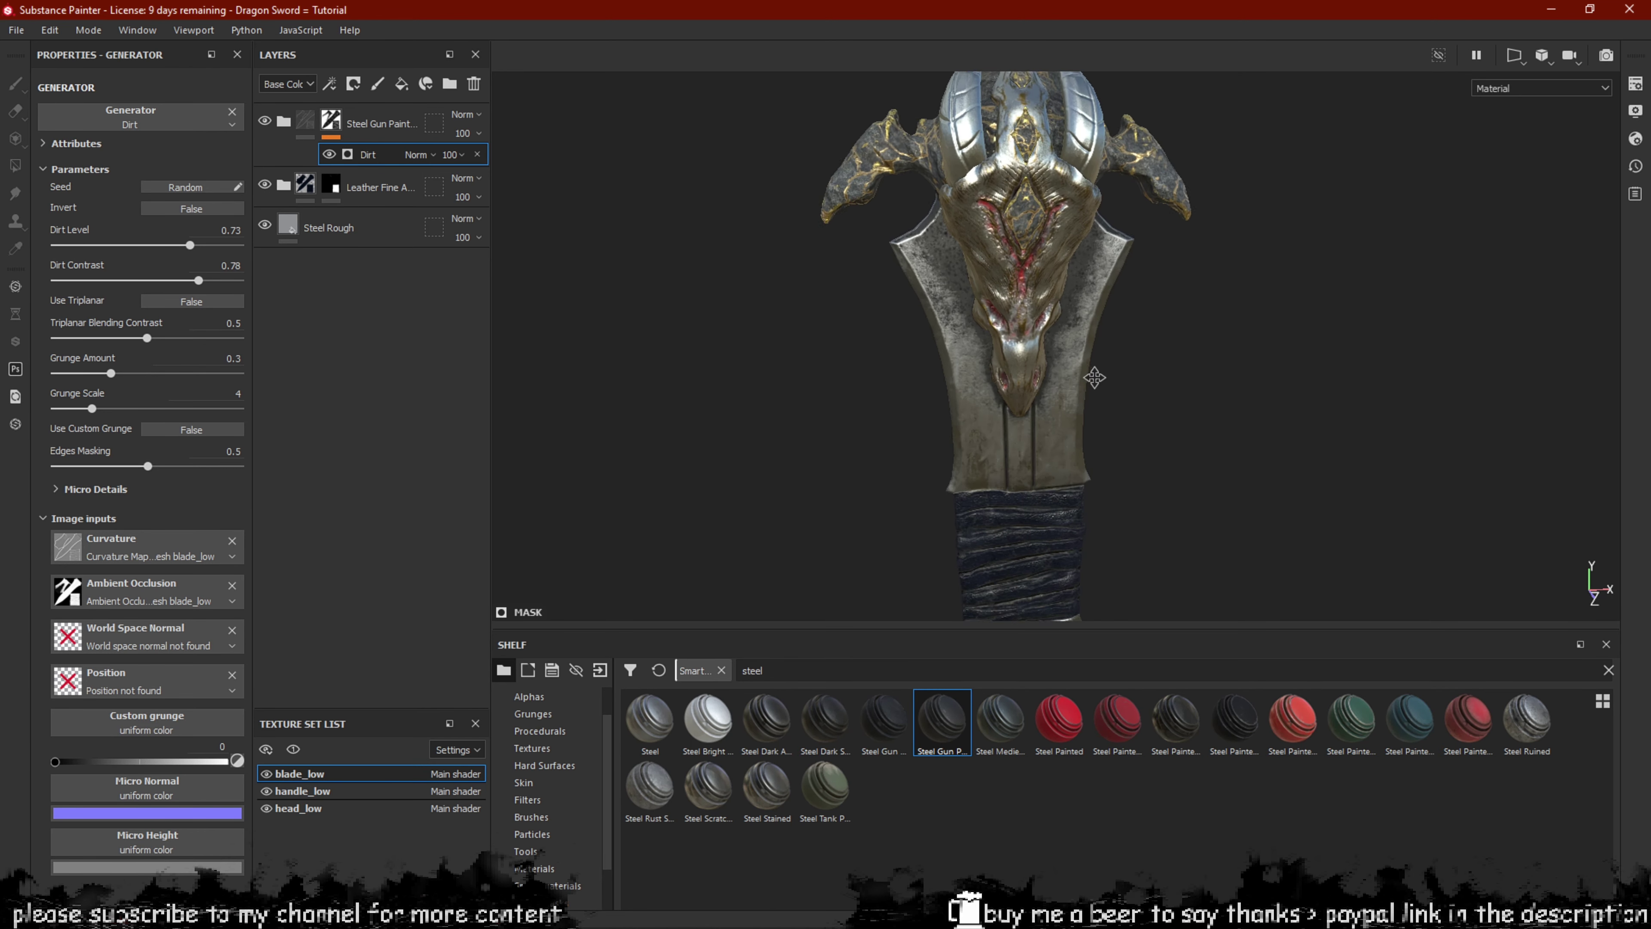
right_click_drag(1095, 377, 1154, 391, "alt")
left_click_drag(1154, 390, 1167, 335, "alt")
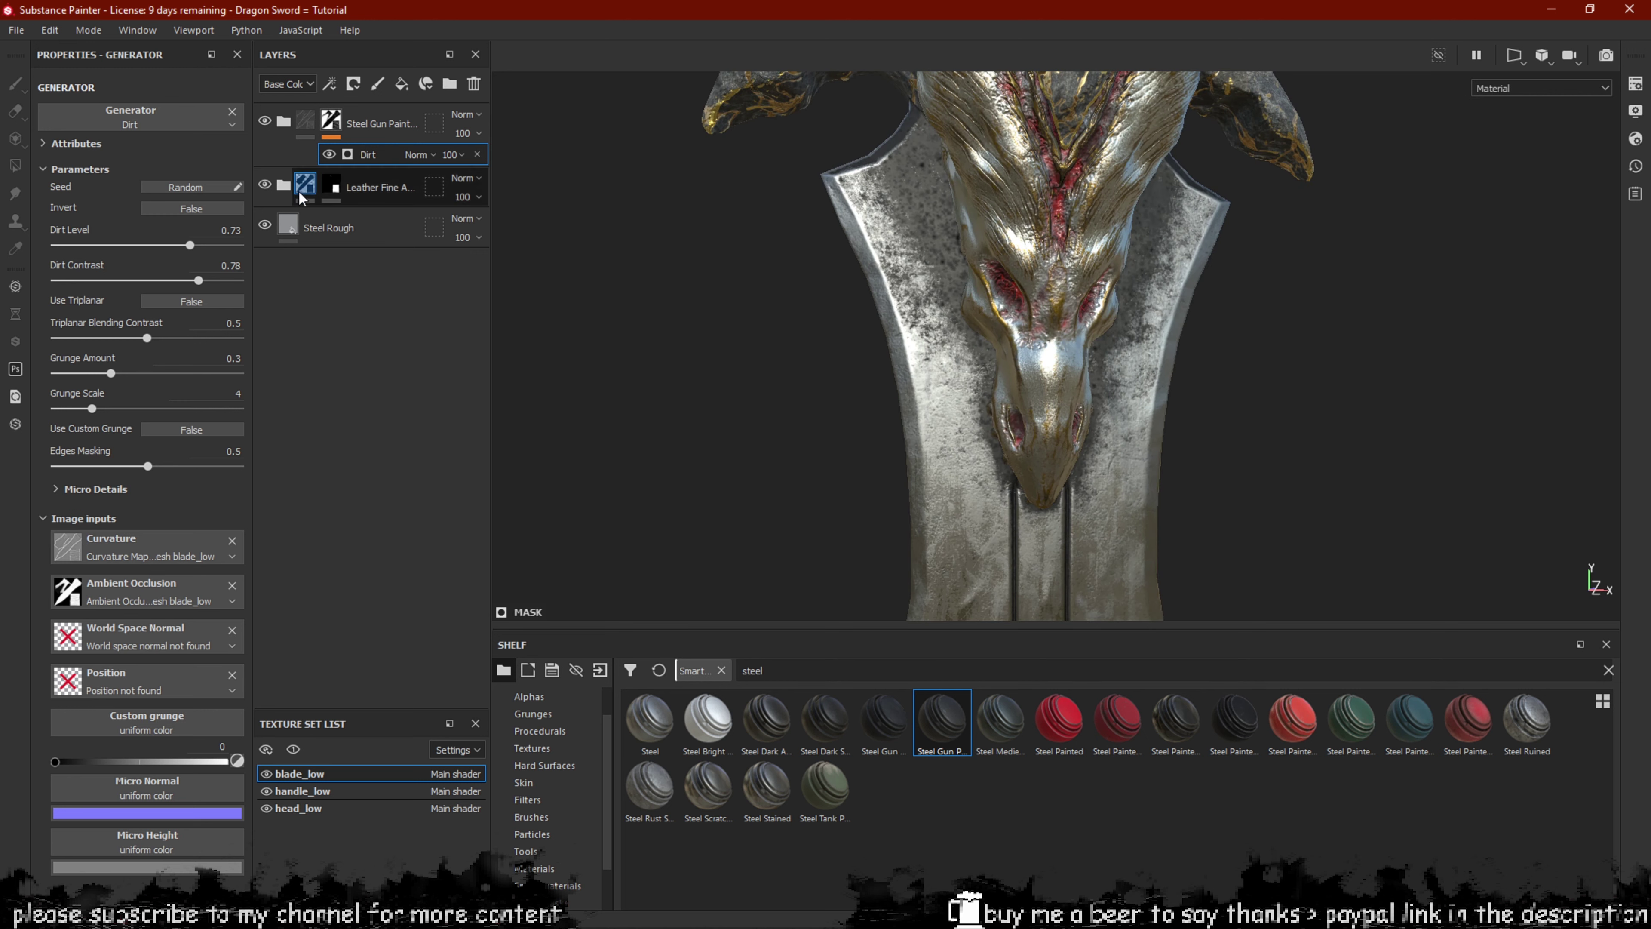
Add a Paint effect above the Dirt generator on the Steel Gun Painted mask, undo the test stroke and switch the paint to black.
right_click(348, 154)
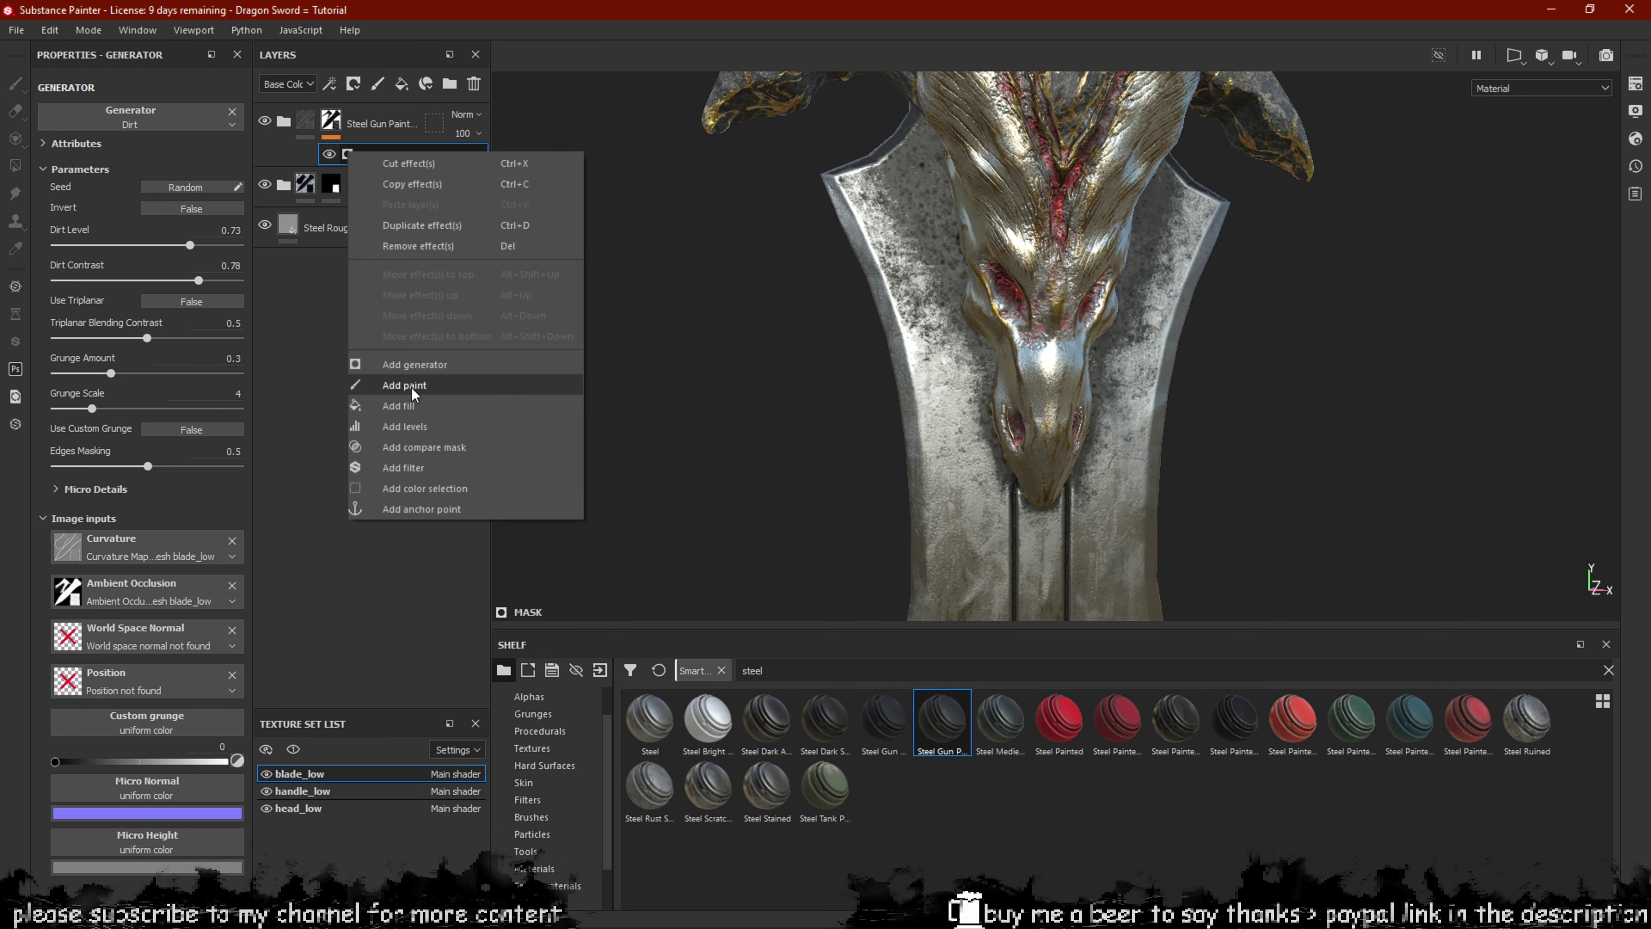
left_click(412, 388)
left_click_drag(872, 213, 886, 332)
key("ctrl+z")
key("x")
Try the Brush 1 and 24 brushes on the blade mask beside the dragon head, undoing their strokes.
left_click(531, 817)
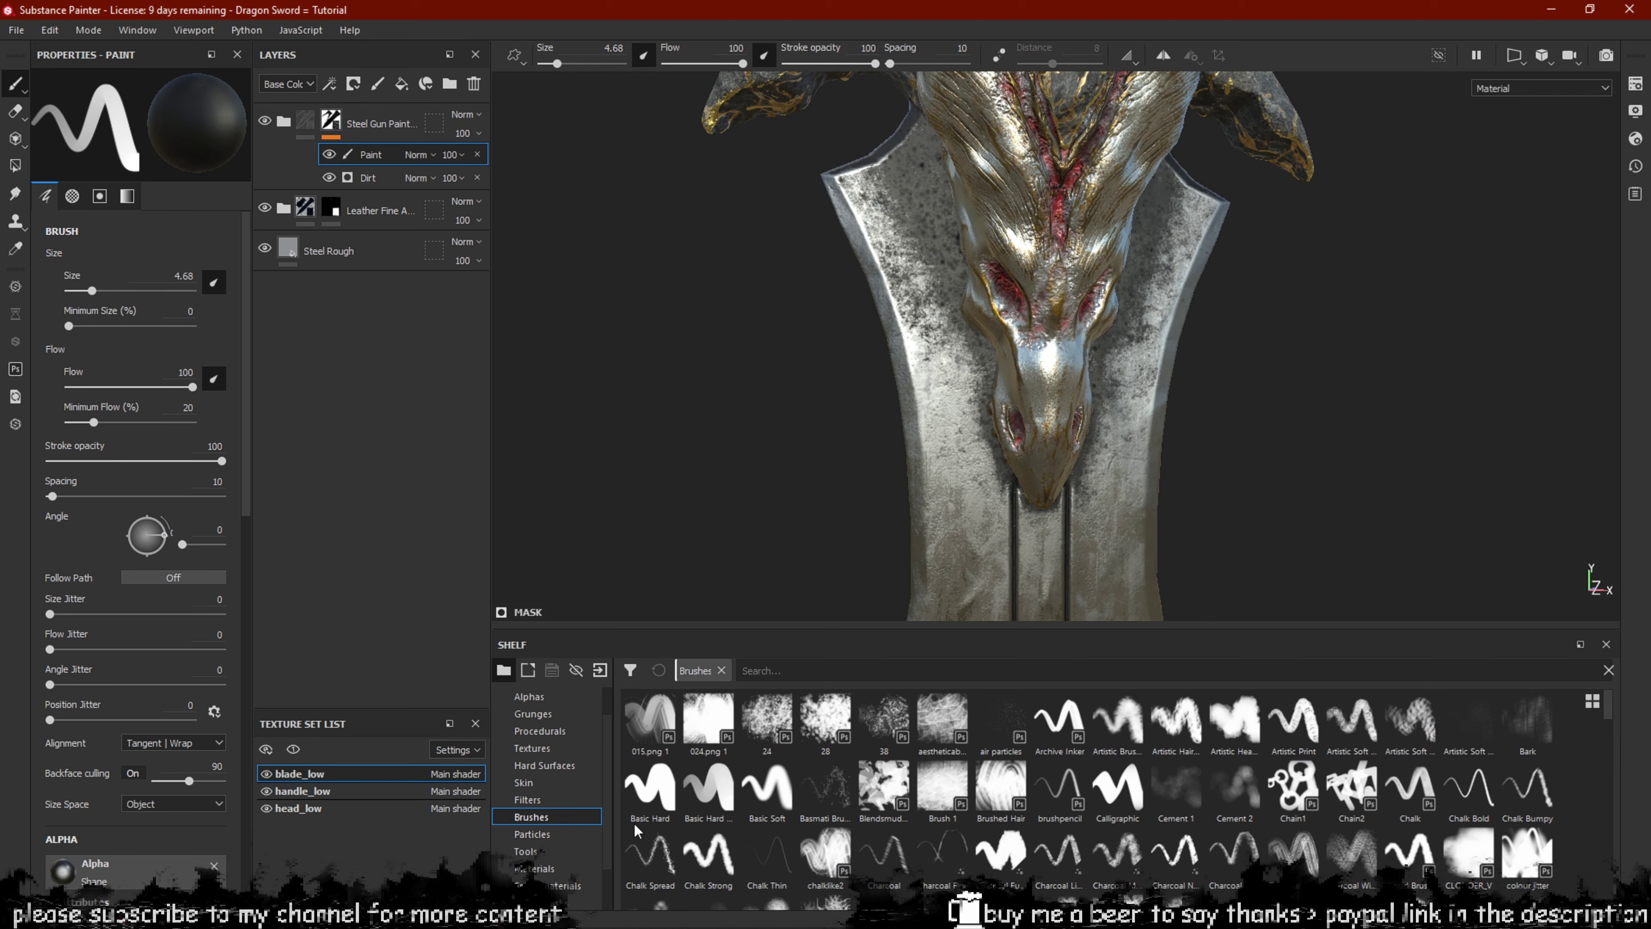
left_click(942, 787)
key("ctrl+z")
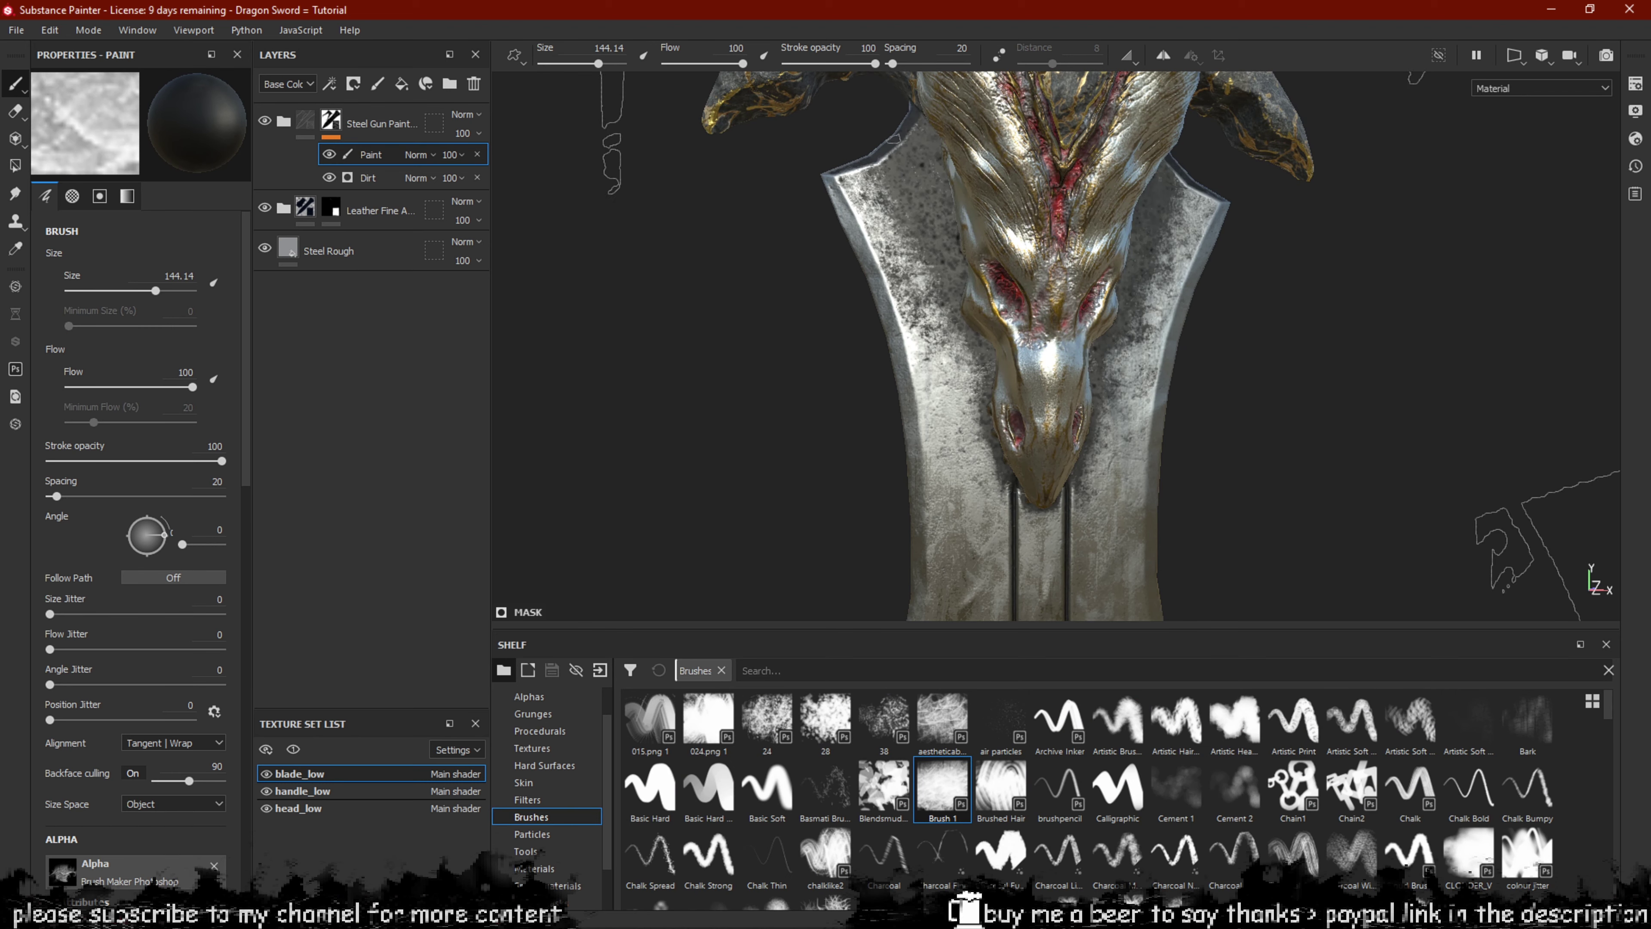
right_click_drag(1014, 313, 949, 312, "ctrl")
left_click(776, 728)
mouse_move(895, 335)
left_mouse_down()
mouse_move(912, 316)
mouse_move(1161, 333)
left_mouse_up()
left_click_drag(1357, 366, 1261, 335, "alt")
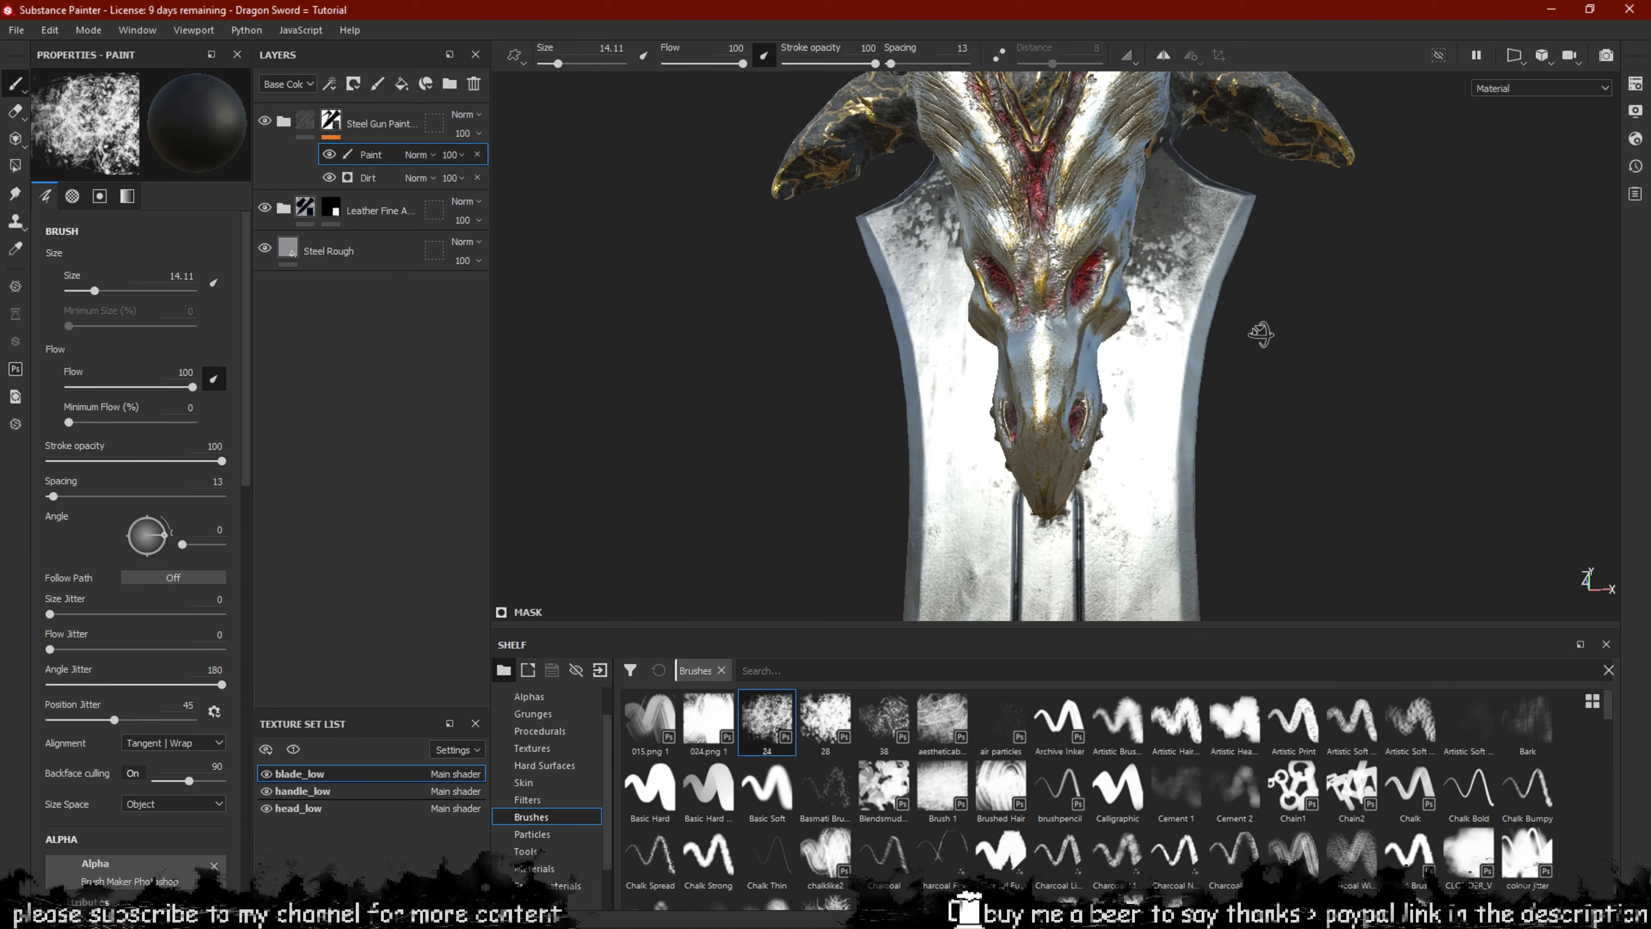
key("ctrl+z")
Paint the mask around the dragon head with the Cement 1 brush at size 15.23 and flow 11, alternating black and white.
left_click(1177, 787)
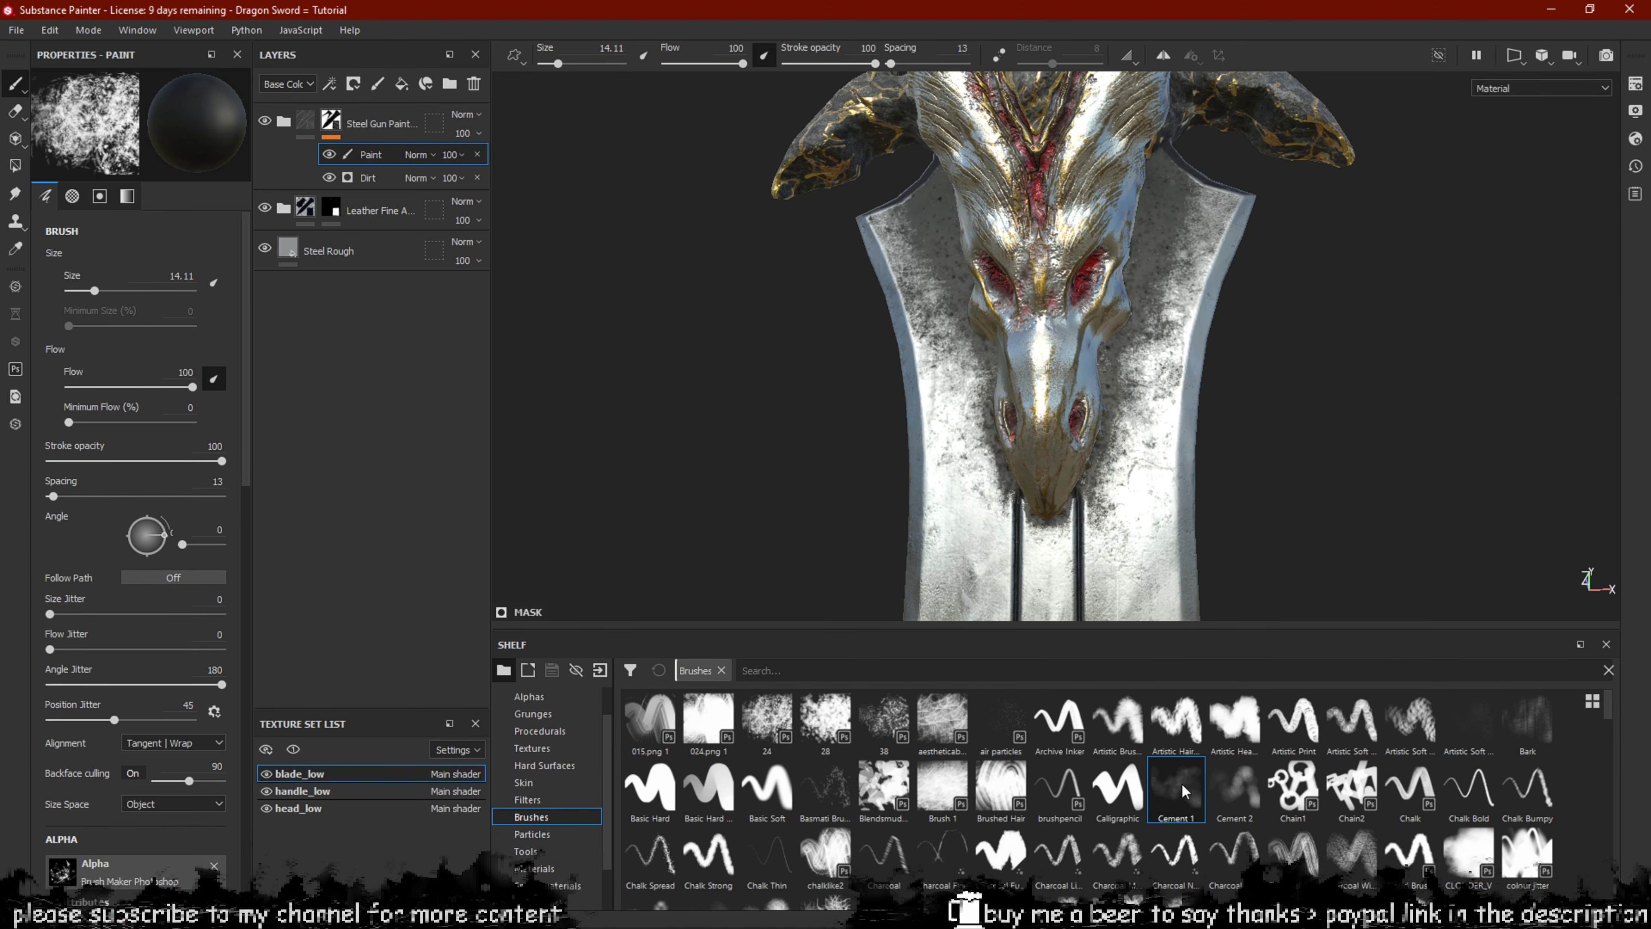
mouse_move(1148, 383)
left_mouse_down()
mouse_move(1072, 493)
mouse_move(1054, 377)
mouse_move(1008, 331)
mouse_move(995, 241)
mouse_move(957, 164)
mouse_move(924, 195)
left_mouse_up()
left_click_drag(913, 260, 914, 306)
left_click_drag(888, 208, 876, 227)
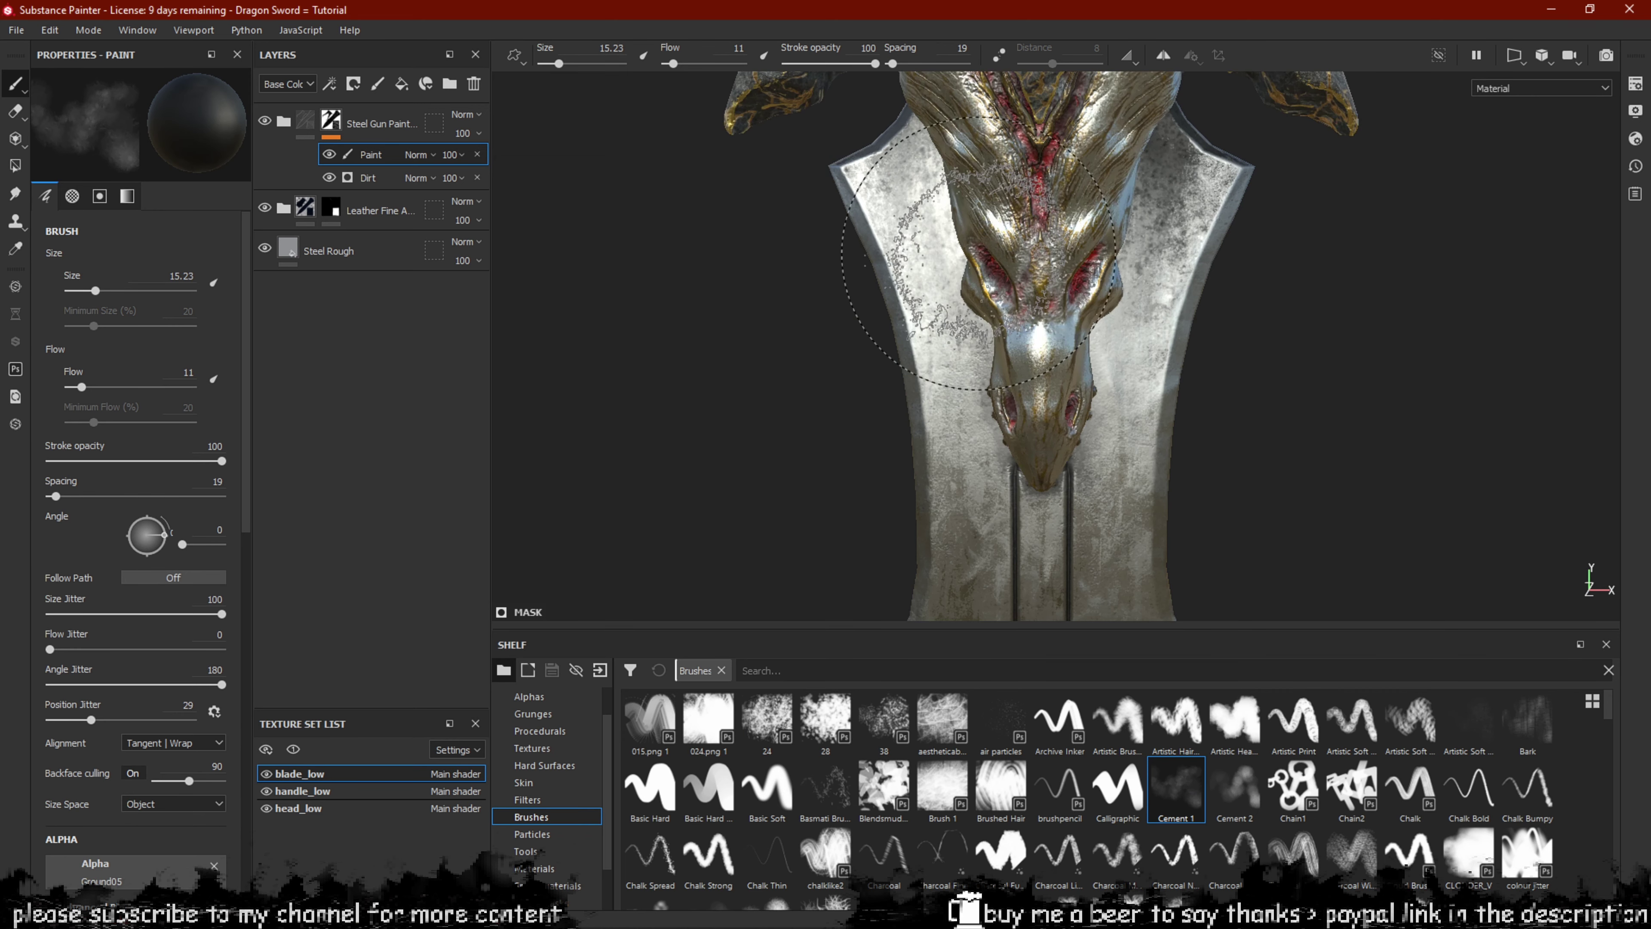
mouse_move(868, 299)
left_mouse_down()
mouse_move(961, 226)
mouse_move(1004, 281)
left_mouse_up()
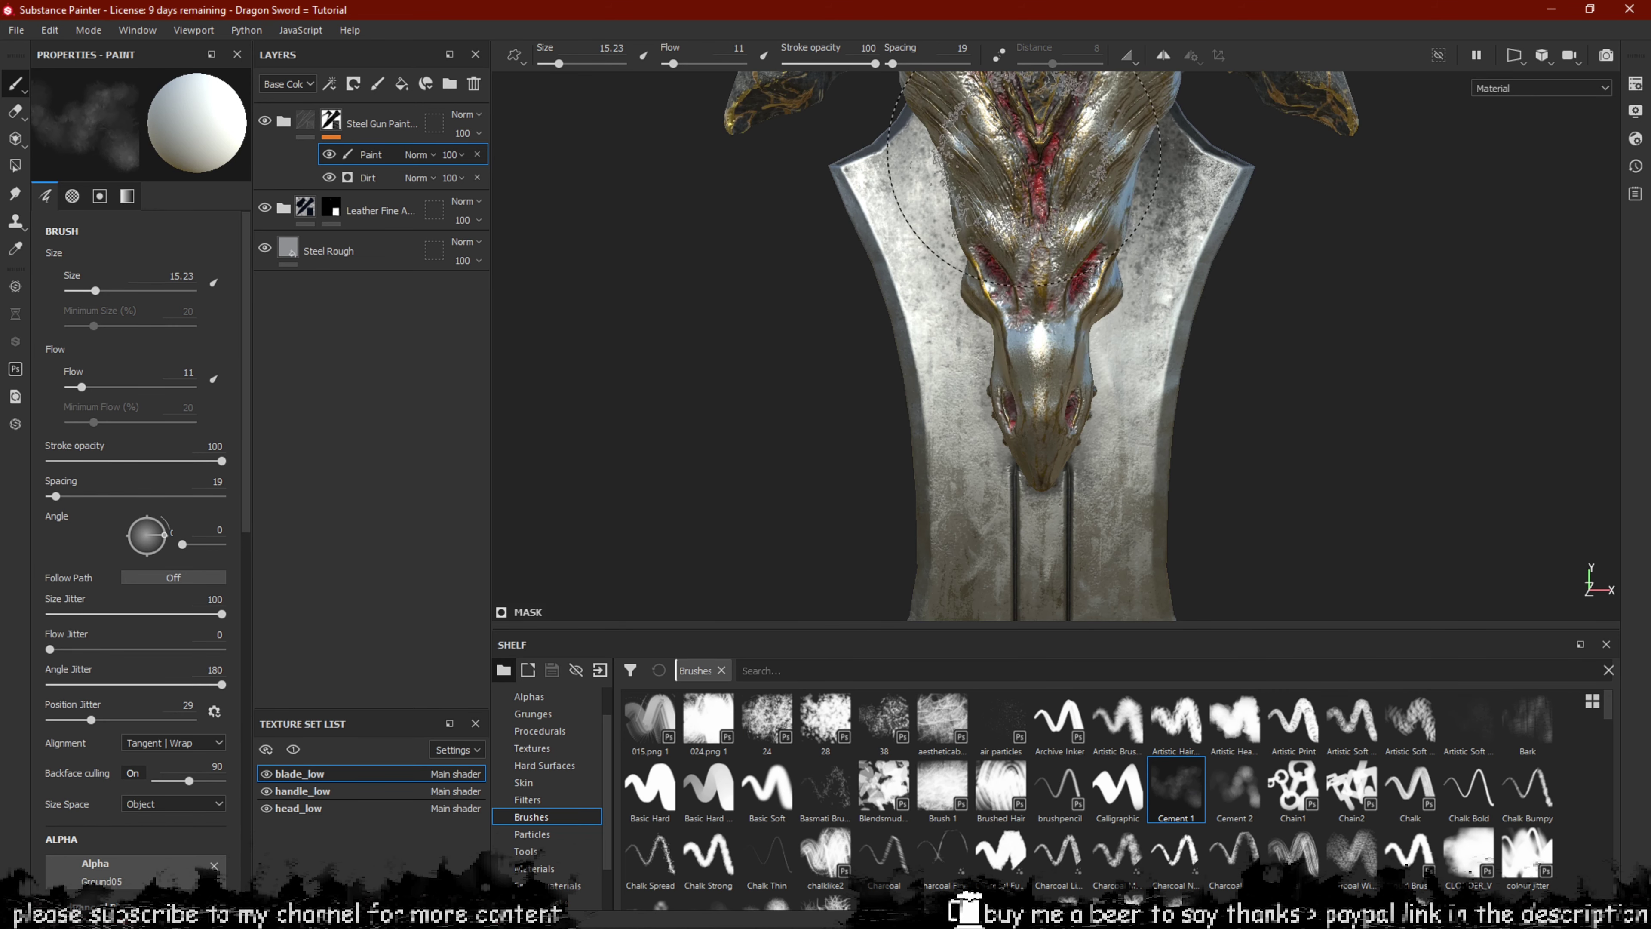
left_click_drag(1163, 306, 1171, 311)
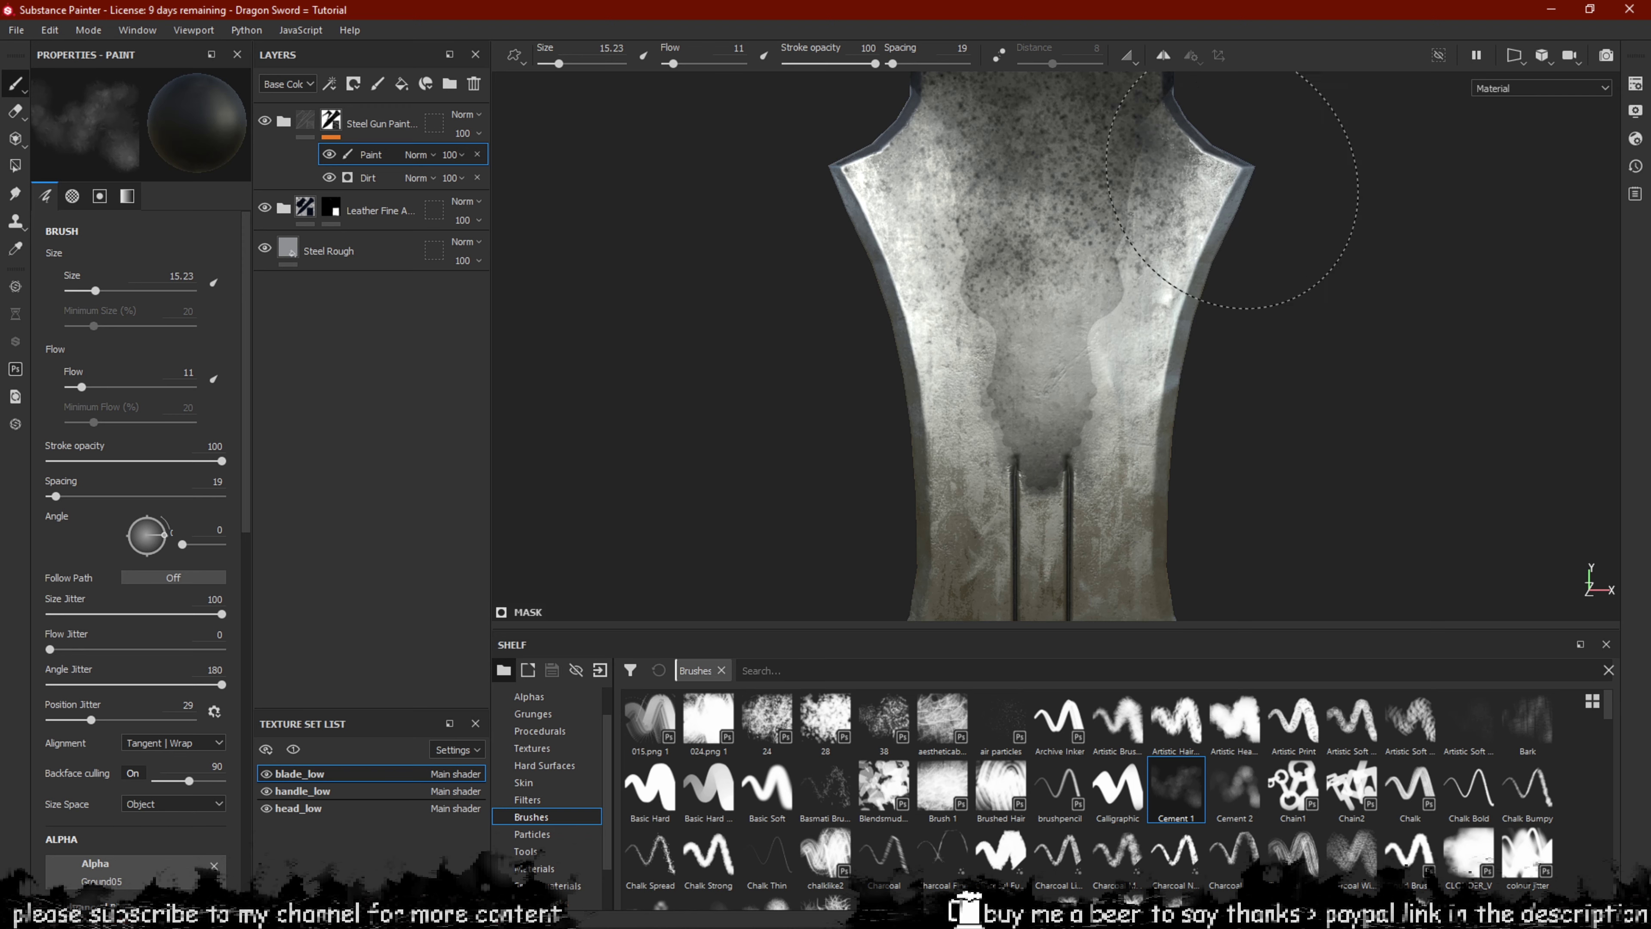
left_click_drag(1205, 192, 1210, 189)
Paint the mask on the wide upper part of the blade with black, then white Cement 1 strokes.
left_click_drag(1344, 195, 1300, 133, "alt")
mouse_move(1073, 384)
left_mouse_down()
mouse_move(1066, 365)
mouse_move(975, 417)
left_mouse_up()
left_click_drag(866, 517, 825, 341)
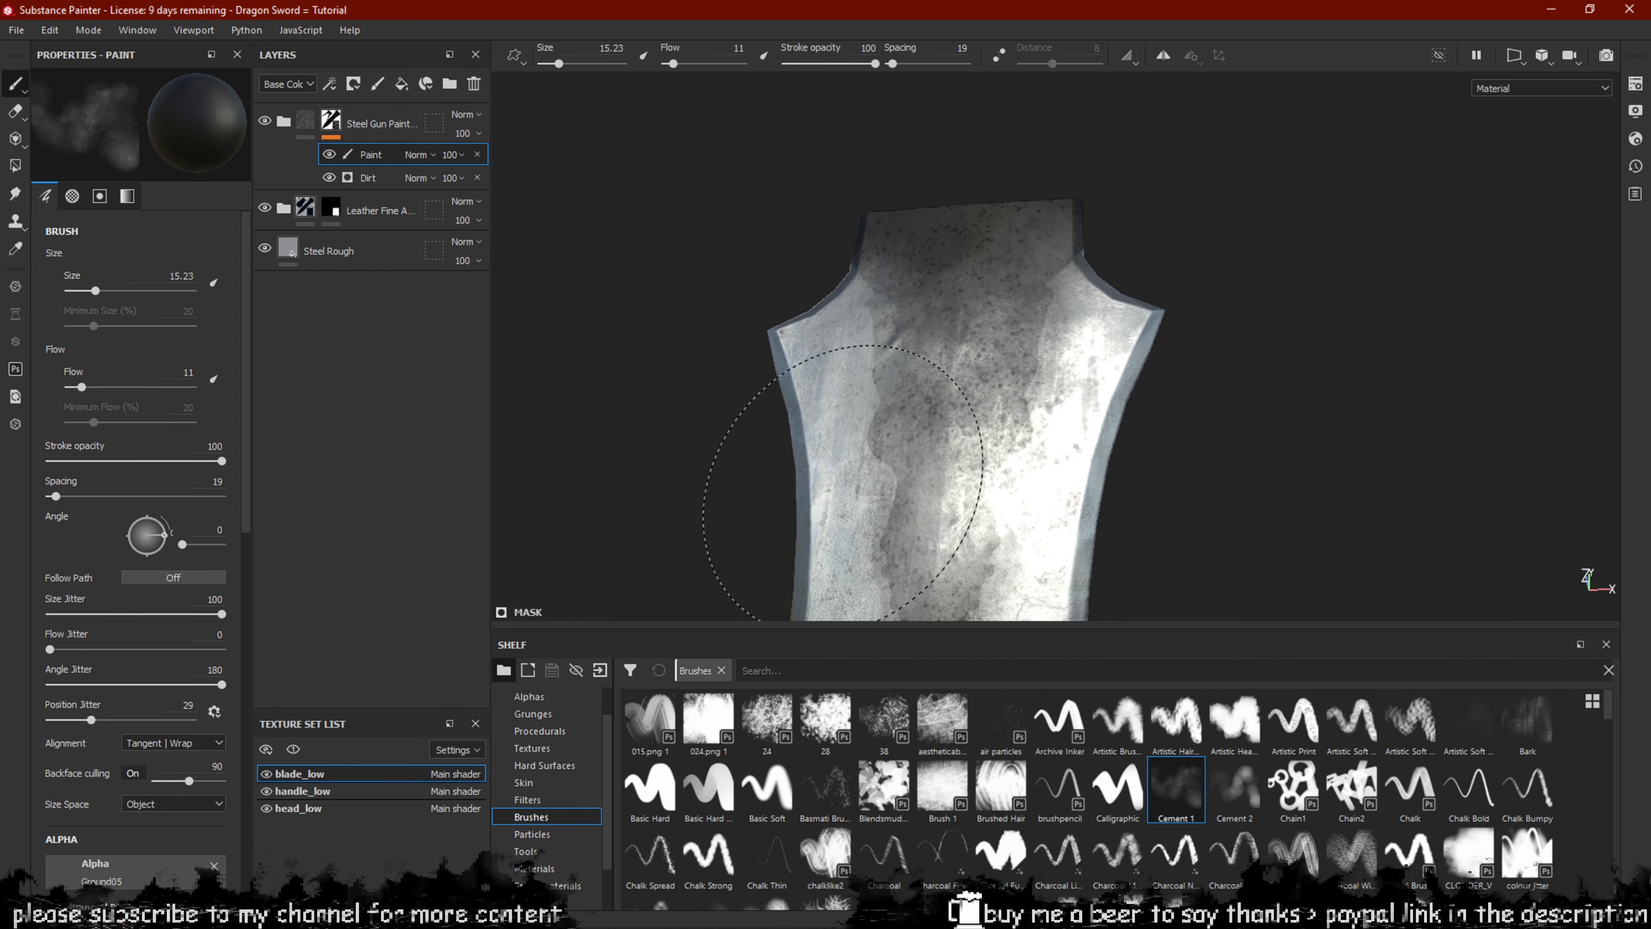
left_click_drag(844, 476, 1045, 336)
left_click_drag(1159, 303, 1142, 416, "alt")
middle_click_drag(1142, 416, 1175, 241, "alt")
key("x")
mouse_move(1053, 318)
left_mouse_down()
mouse_move(1011, 346)
mouse_move(1000, 318)
left_mouse_up()
left_click_drag(941, 391, 982, 449)
Reduce the Cement 1 brush to size 1.22 and paint white grime along the seam above the leather wrap.
mouse_move(1158, 475)
left_mouse_down("alt")
mouse_move(1180, 325)
mouse_move(1193, 420)
mouse_move(1161, 402)
left_mouse_up("alt")
right_click_drag(1170, 407, 1141, 429, "alt")
mouse_move(1158, 436)
right_mouse_down("ctrl")
mouse_move(1135, 435)
mouse_move(1138, 364)
right_mouse_up("ctrl")
middle_click_drag(1141, 362, 1134, 185, "alt")
mouse_move(1177, 332)
left_mouse_down("alt")
mouse_move(1203, 409)
mouse_move(1223, 389)
left_mouse_up("alt")
right_click_drag(1040, 277, 1094, 384, "alt")
middle_click_drag(1096, 406, 1113, 267, "alt")
mouse_move(1113, 267)
left_mouse_down("alt")
mouse_move(1131, 294)
mouse_move(1150, 225)
left_mouse_up("alt")
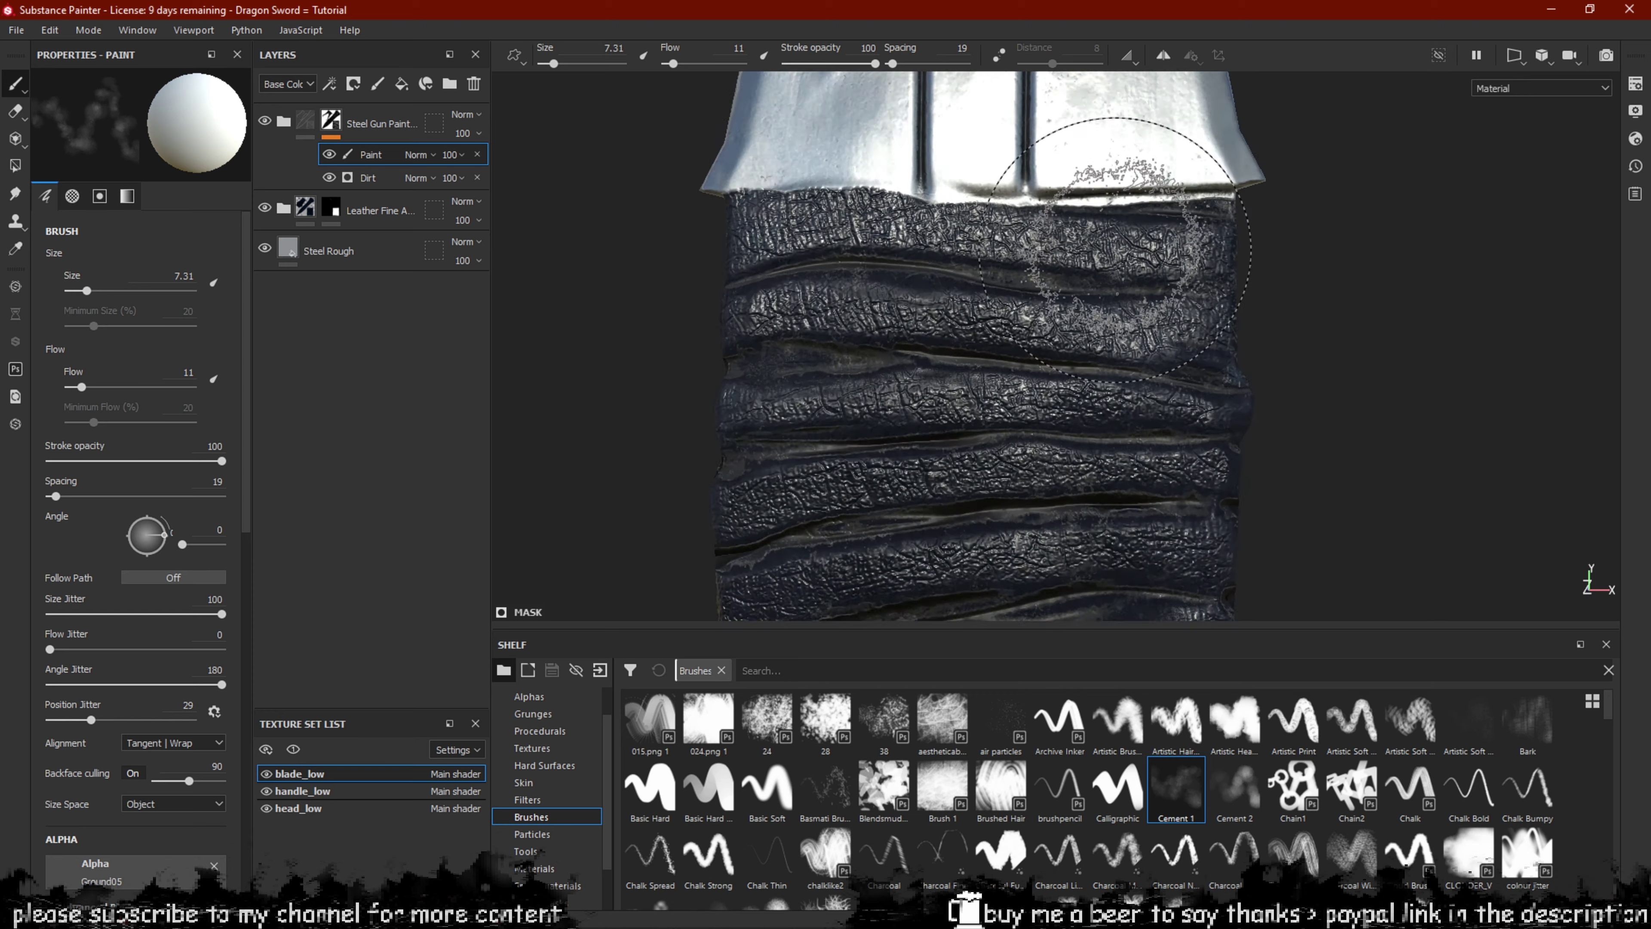
right_click_drag(1150, 225, 1164, 240, "alt")
middle_click_drag(1118, 144, 1124, 279, "alt")
right_click_drag(1099, 254, 1144, 298, "alt")
right_click_drag(1157, 364, 1114, 370, "ctrl")
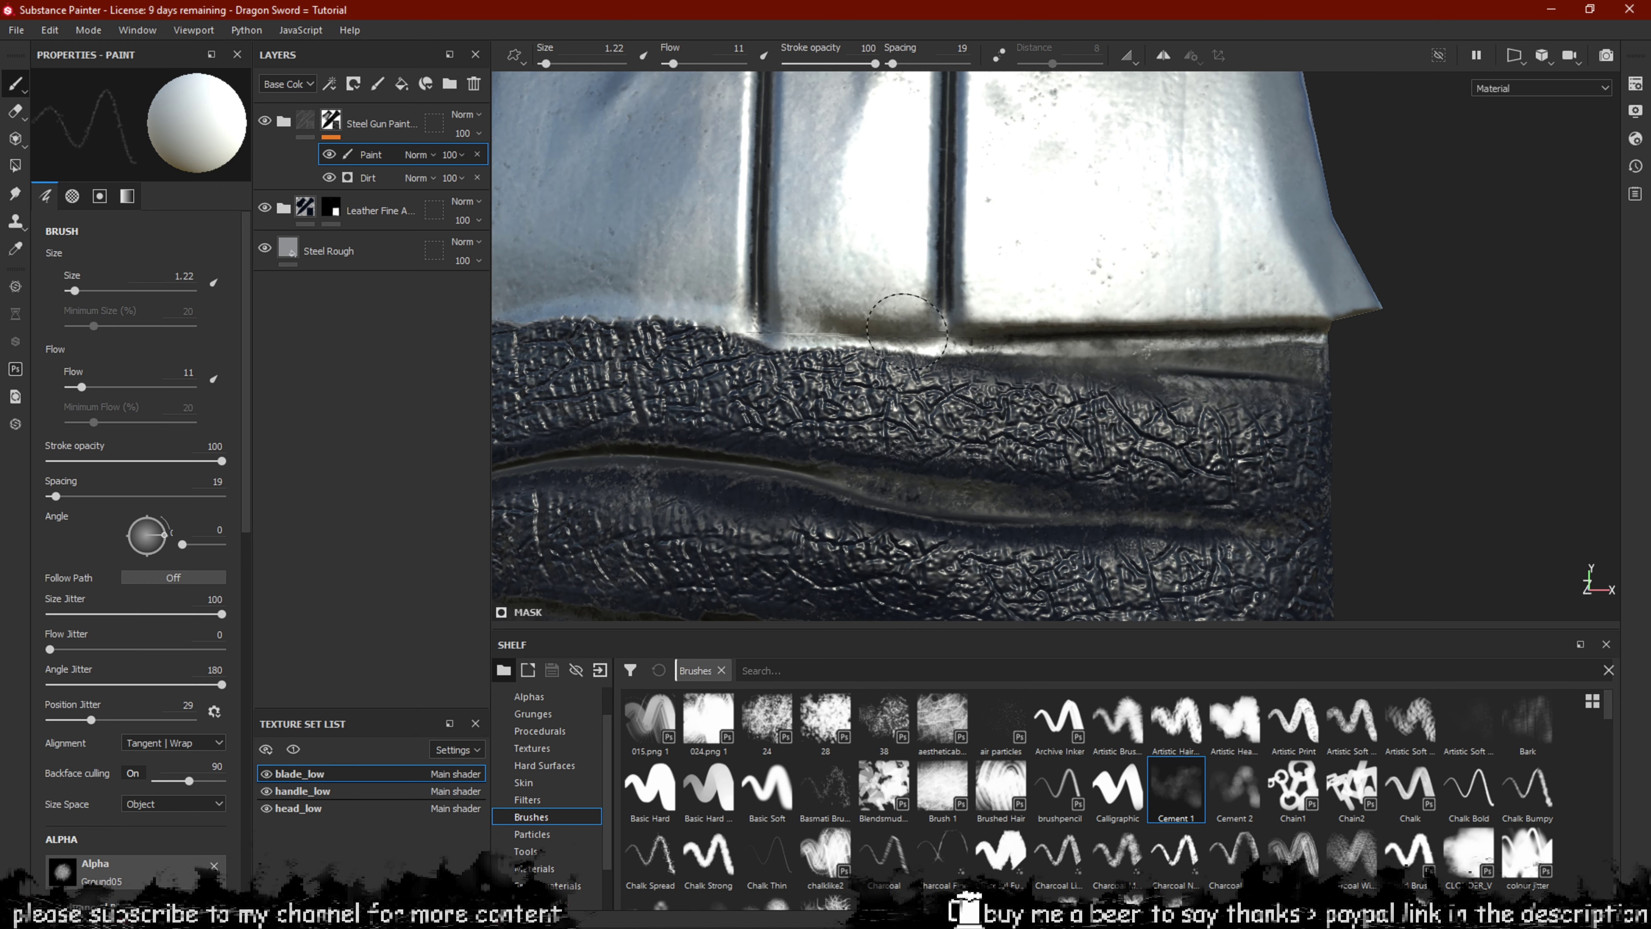
mouse_move(907, 332)
left_mouse_down()
mouse_move(741, 329)
mouse_move(878, 348)
mouse_move(830, 350)
left_mouse_up()
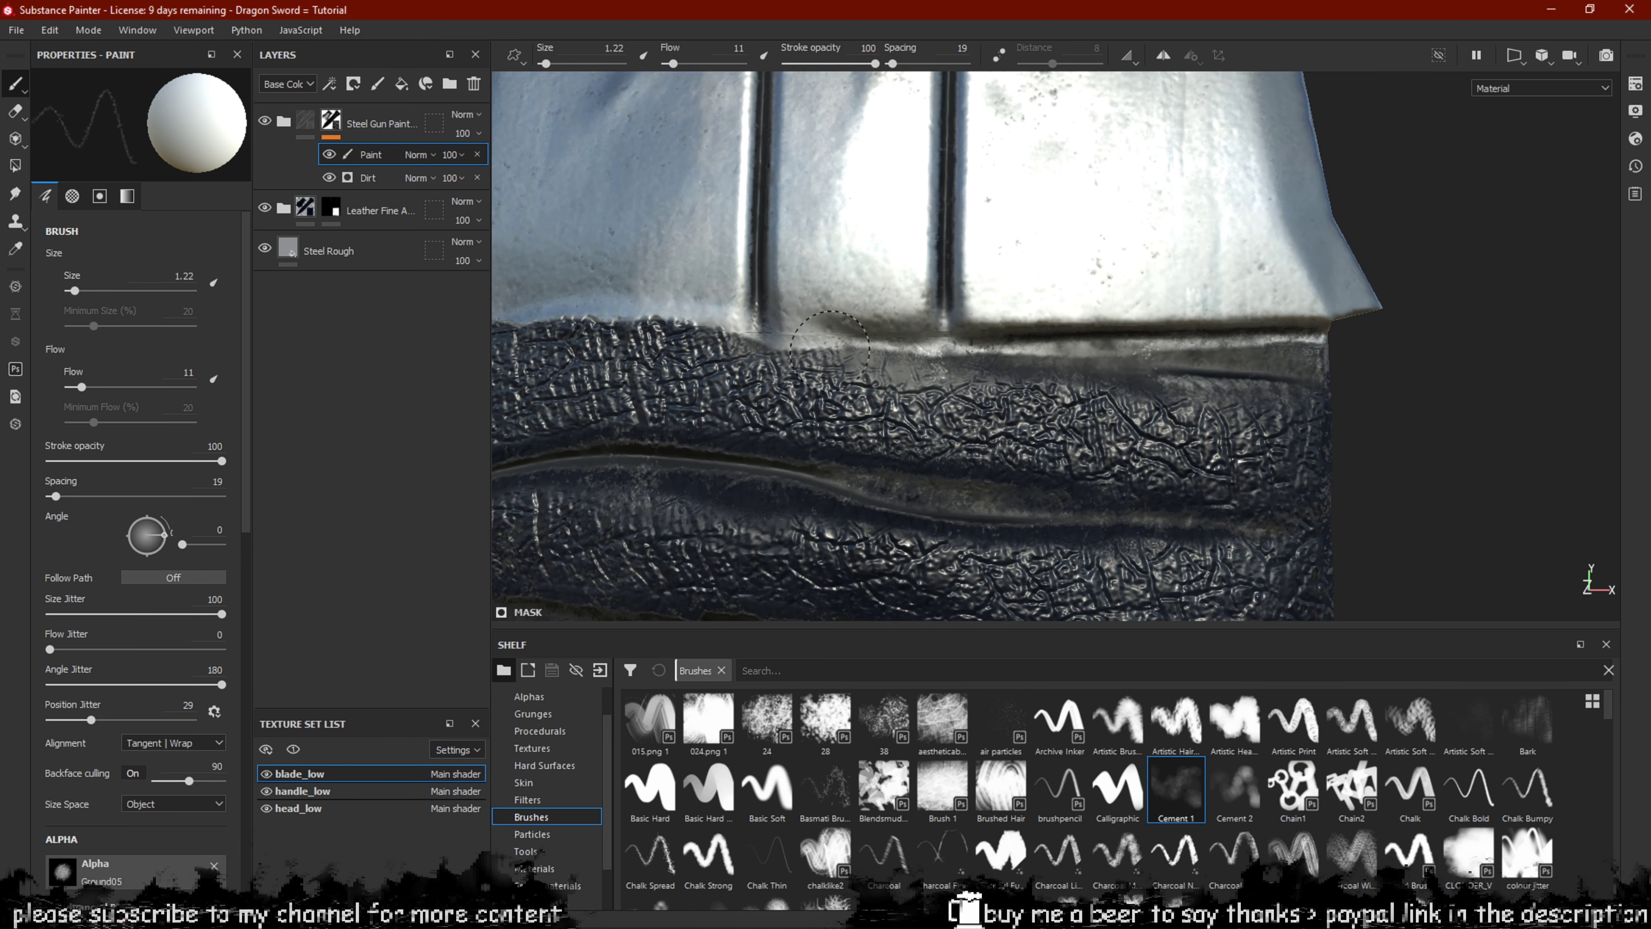
middle_click_drag(829, 348, 1162, 480, "alt")
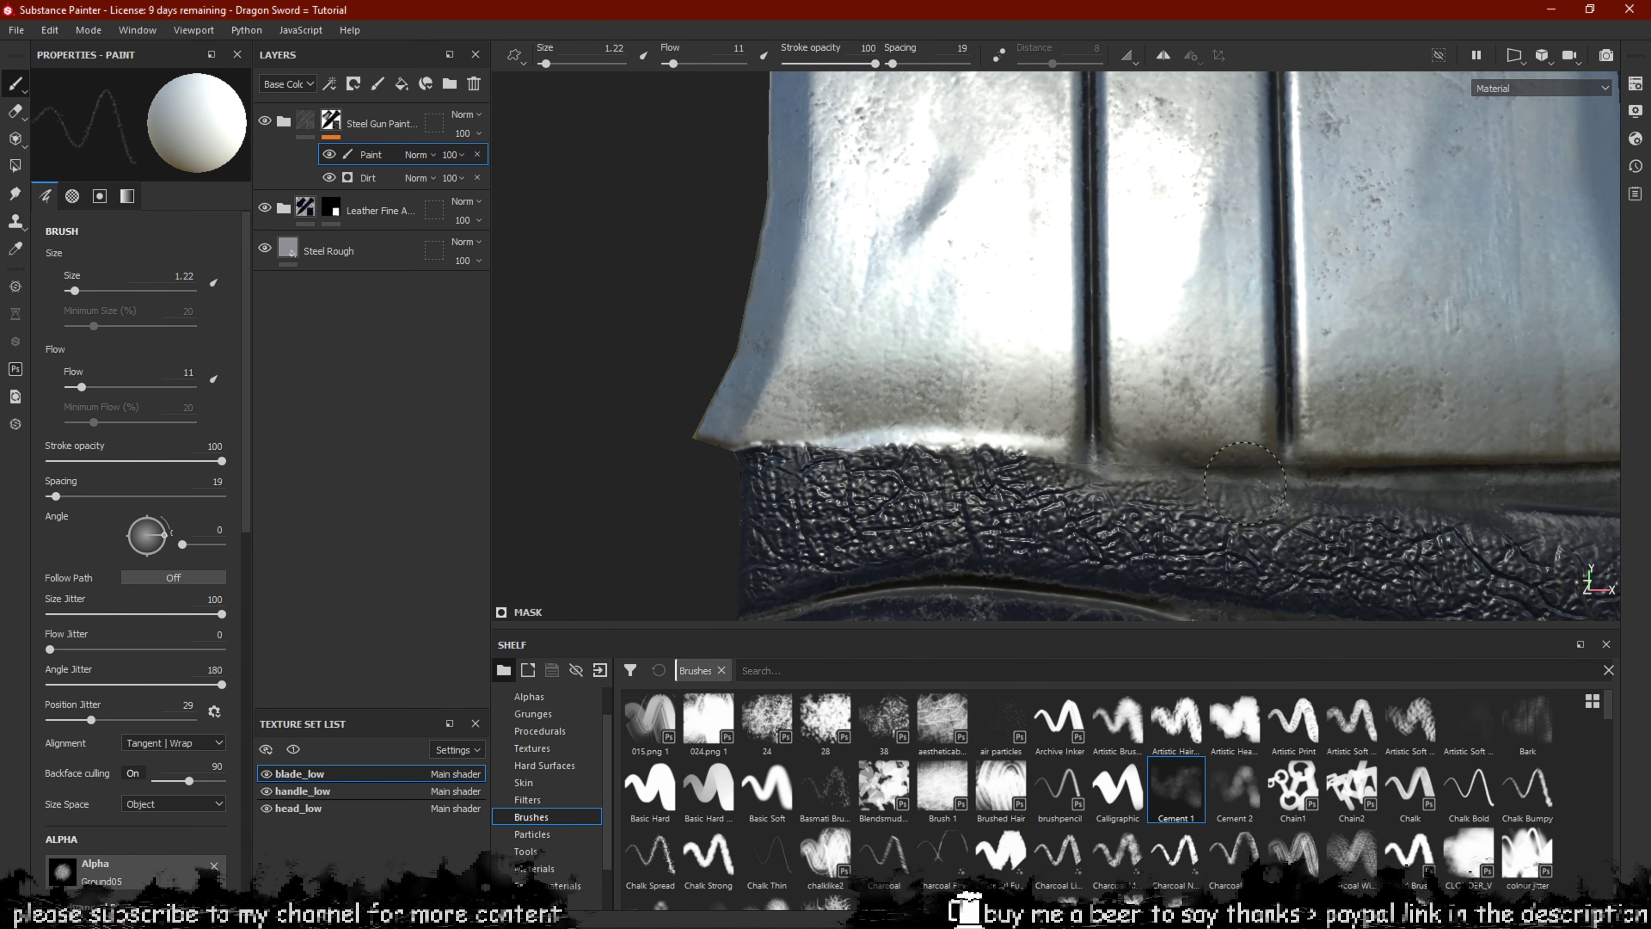
Paint white grime with the same small brush along the lower edge of the leather wrap, where it meets the steel.
right_click_drag(1192, 479, 1082, 361, "alt")
left_click_drag(1183, 391, 966, 378, "alt")
middle_click_drag(1290, 491, 1284, 342, "alt")
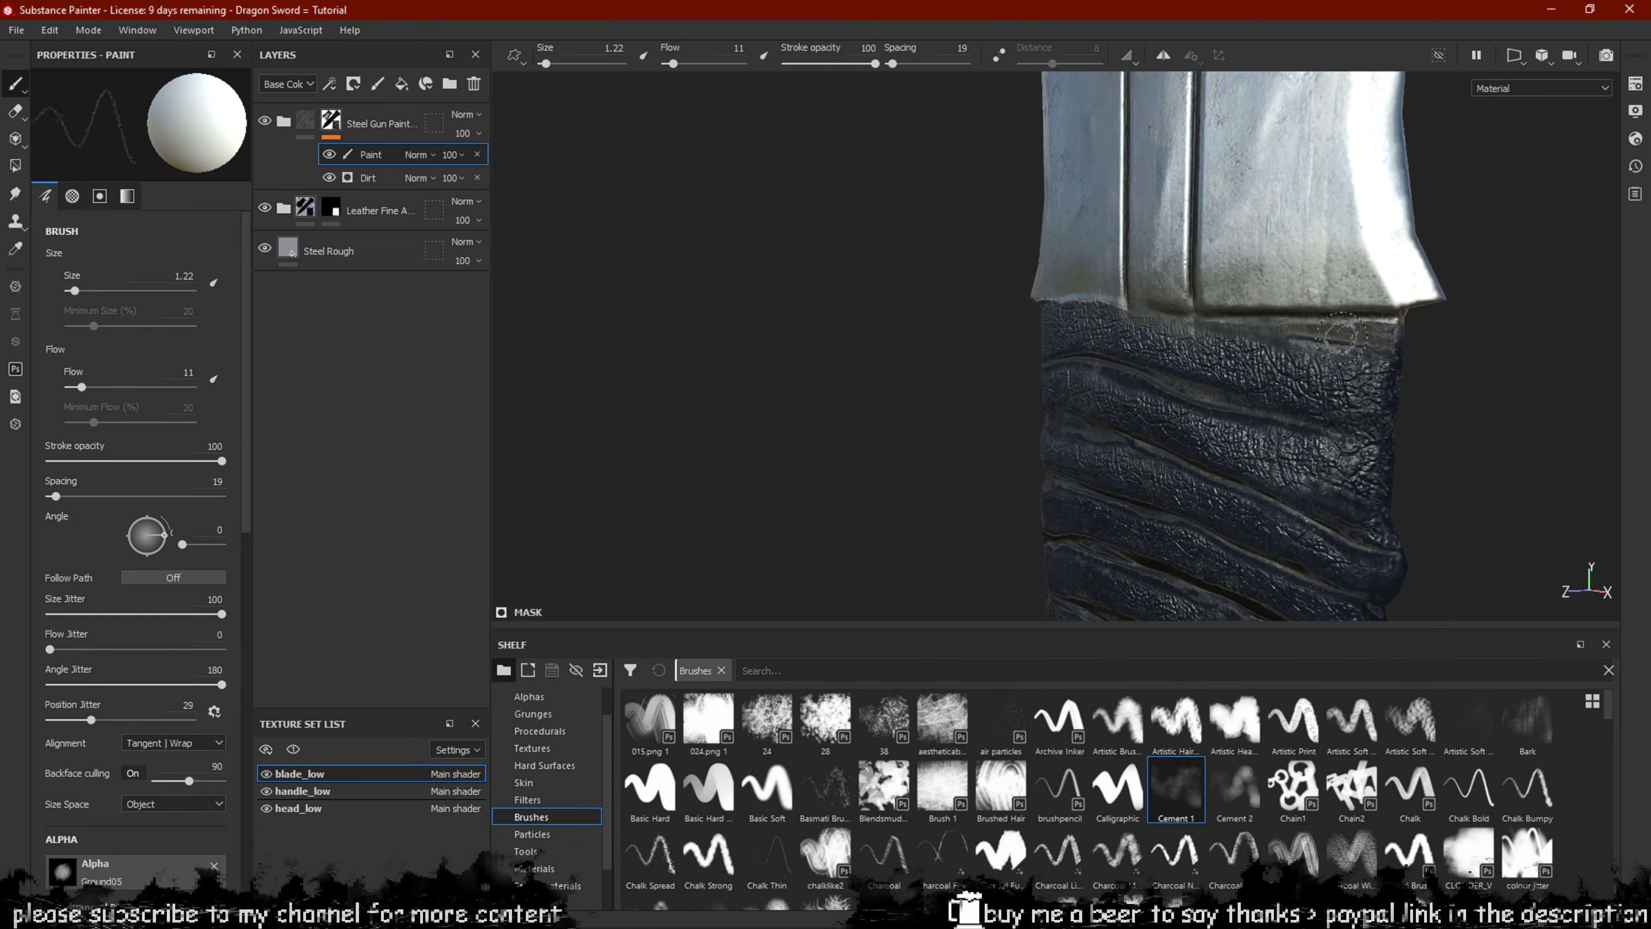
middle_click_drag(1143, 486, 1165, 185, "alt")
left_click_drag(1196, 485, 1241, 405, "alt")
middle_click_drag(1186, 420, 1183, 385, "alt")
left_click_drag(1185, 388, 1241, 457, "alt")
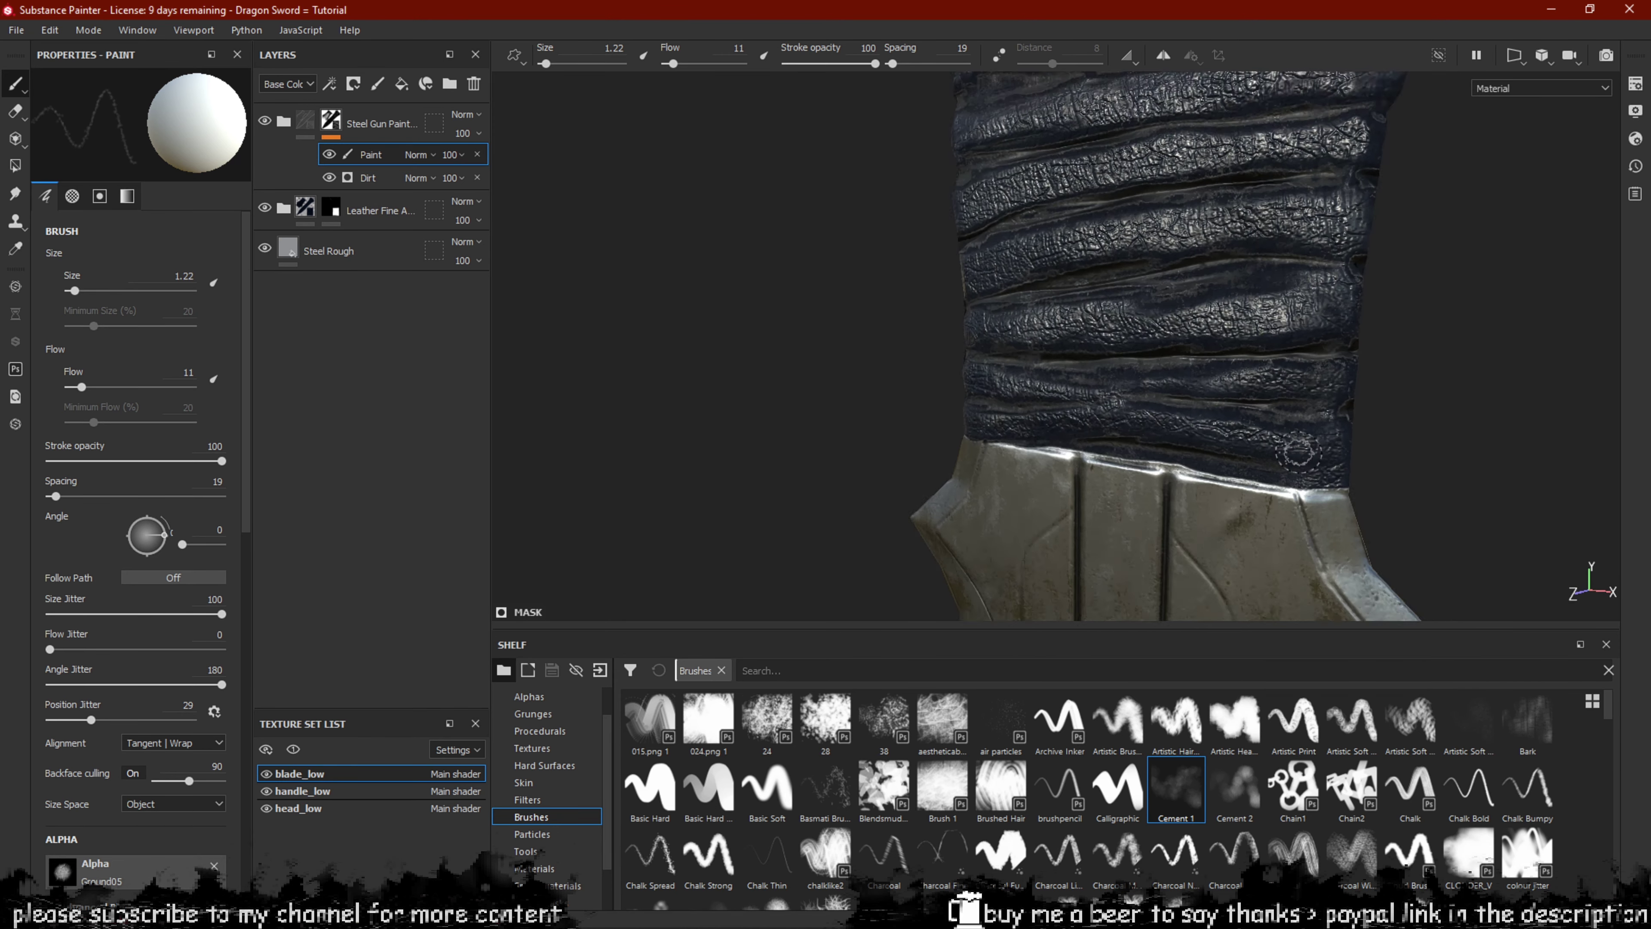
right_click_drag(1232, 452, 1255, 485, "alt")
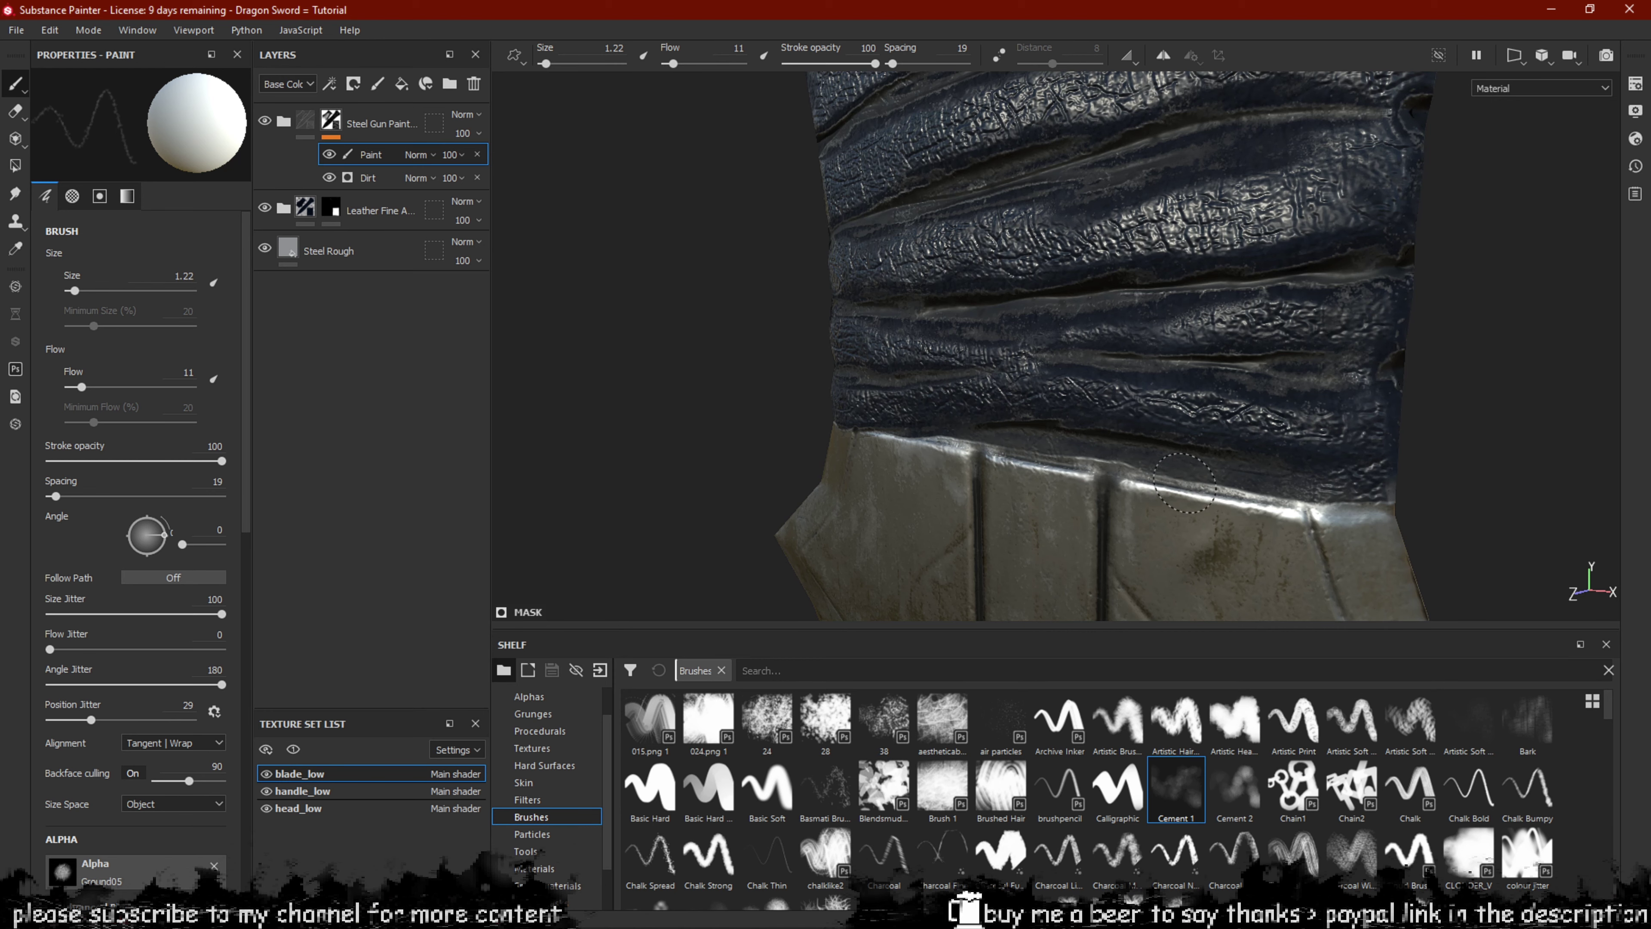
Examine the painted grime on the blade and at both ends of the leather wrap.
right_click_drag(1227, 480, 1244, 354, "alt")
left_click_drag(1241, 365, 1304, 295, "alt")
middle_click_drag(1206, 254, 1201, 379, "alt")
left_click_drag(1200, 378, 1204, 408, "alt")
right_click_drag(1204, 409, 1188, 221, "alt")
middle_click_drag(1187, 221, 1184, 356, "alt")
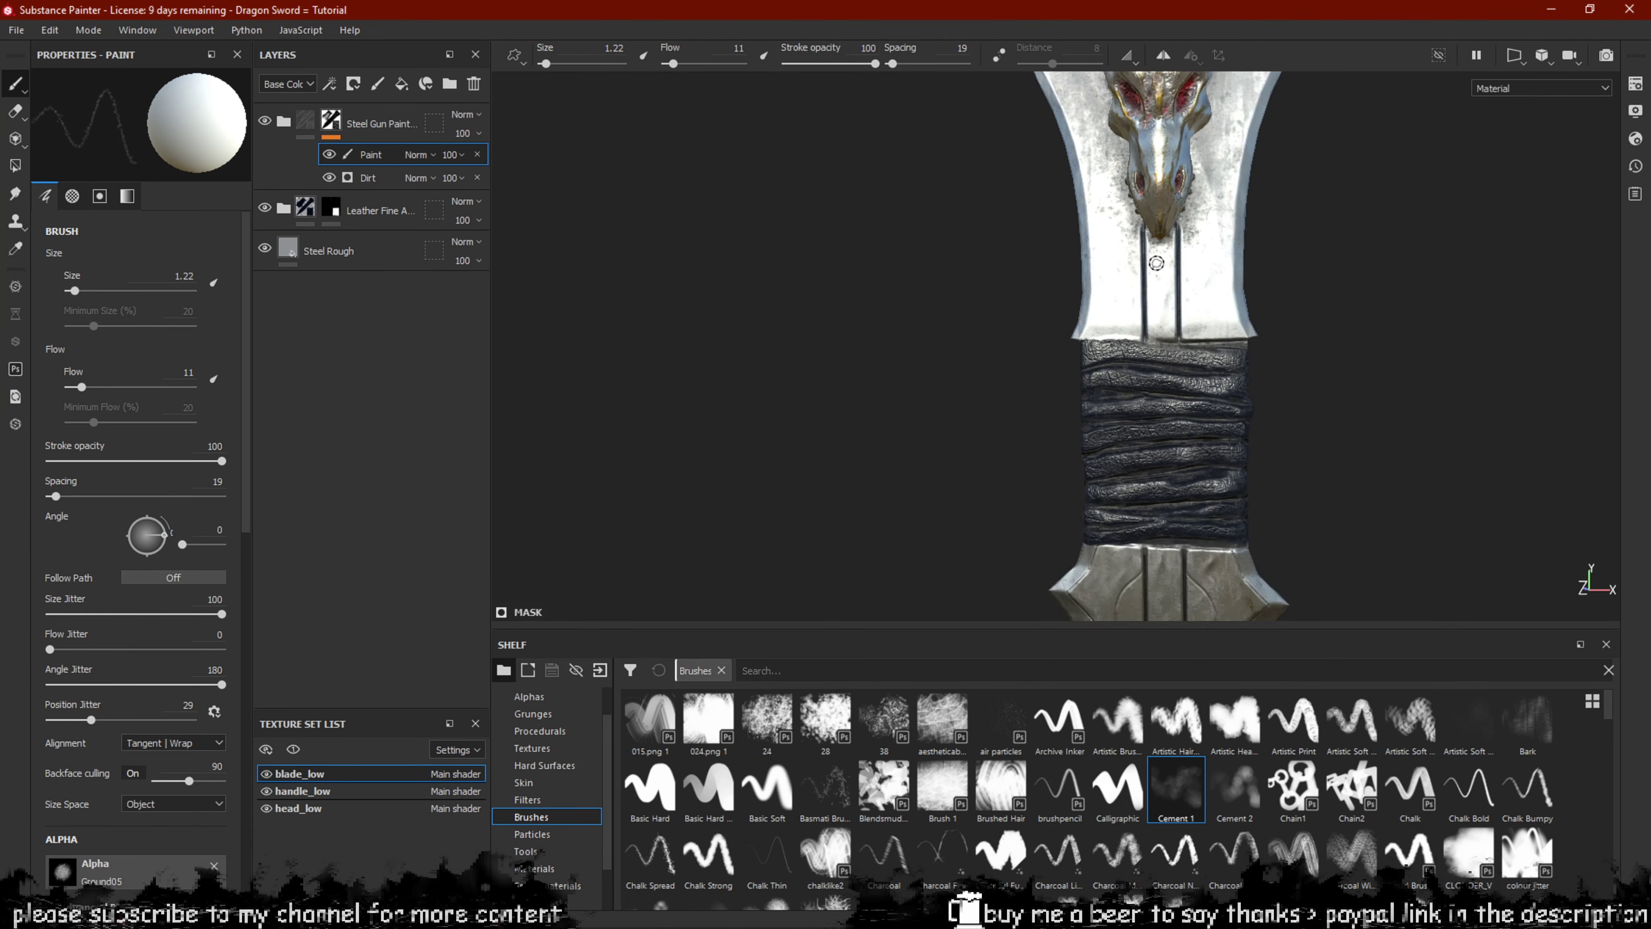
scroll(1162, 253, "up", 5)
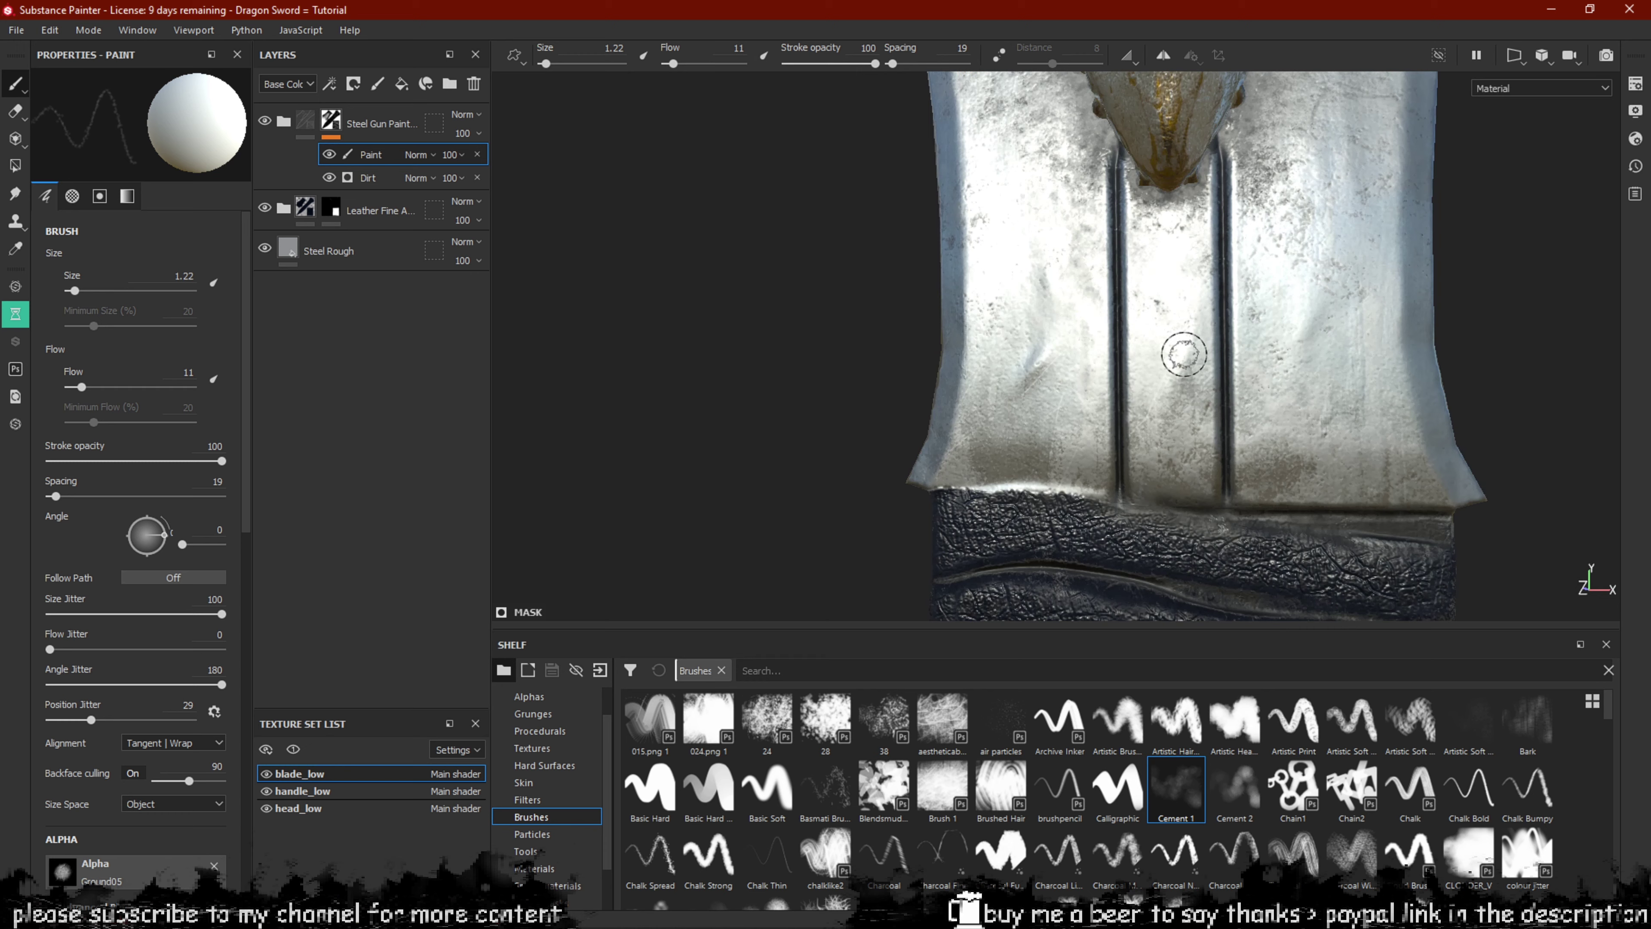
mouse_move(1273, 446)
left_mouse_down("alt")
mouse_move(1262, 355)
mouse_move(1241, 339)
left_mouse_up("alt")
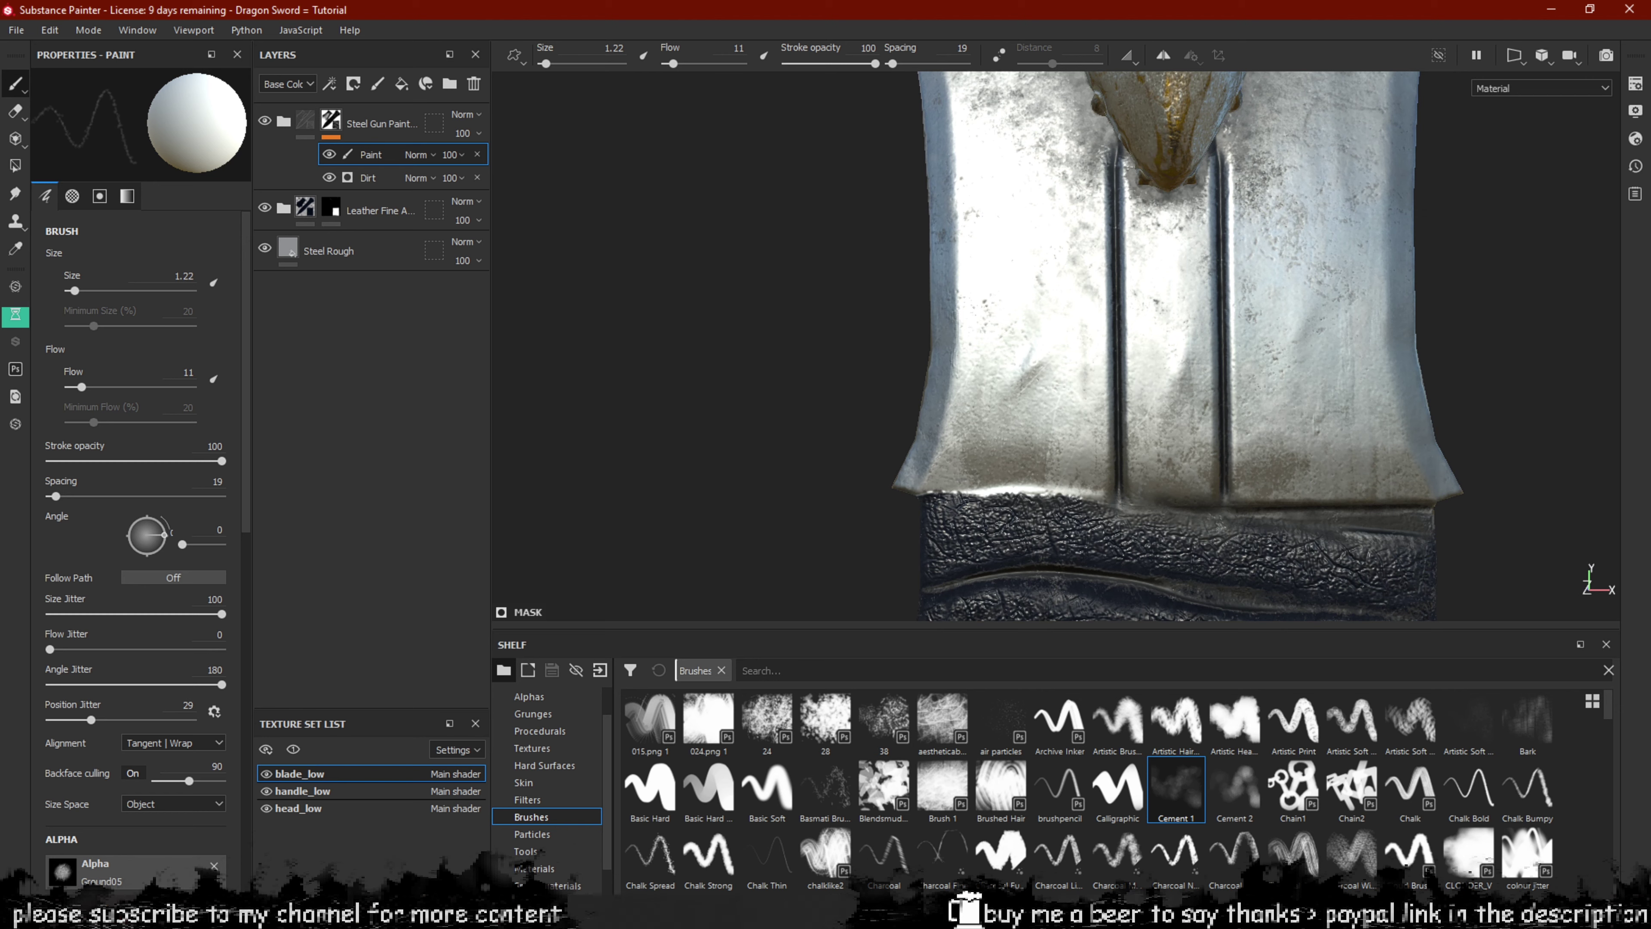
Add the Gold Leaf Fine material as the top layer of the blade and give it a black mask.
left_click(539, 869)
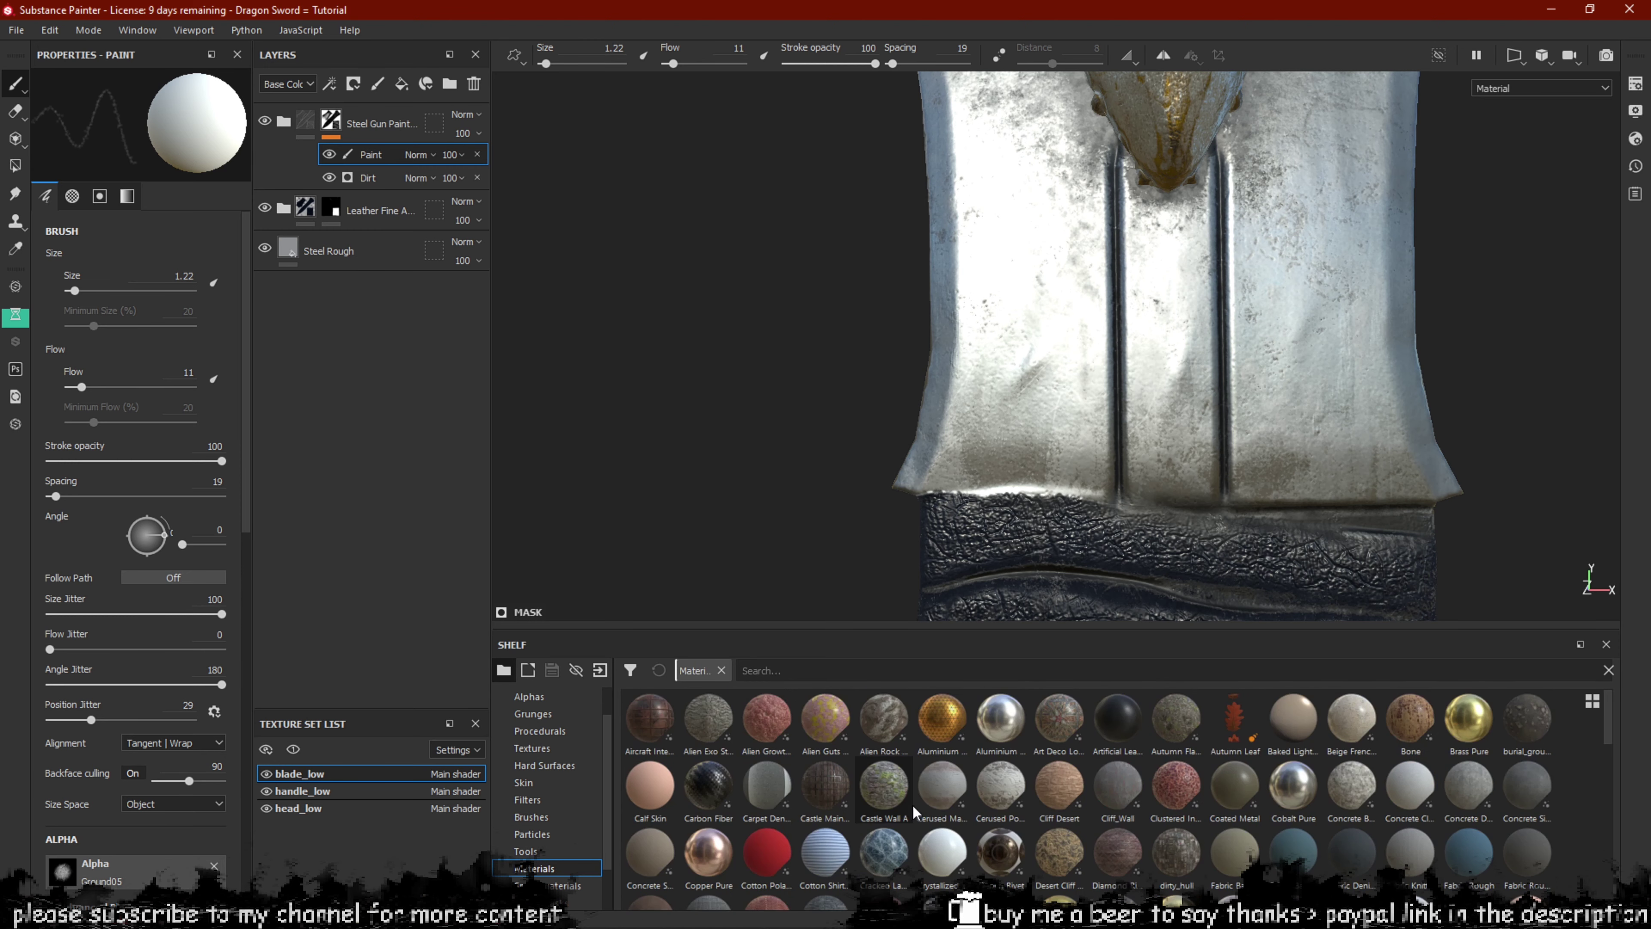
scroll(913, 814, "down", 3)
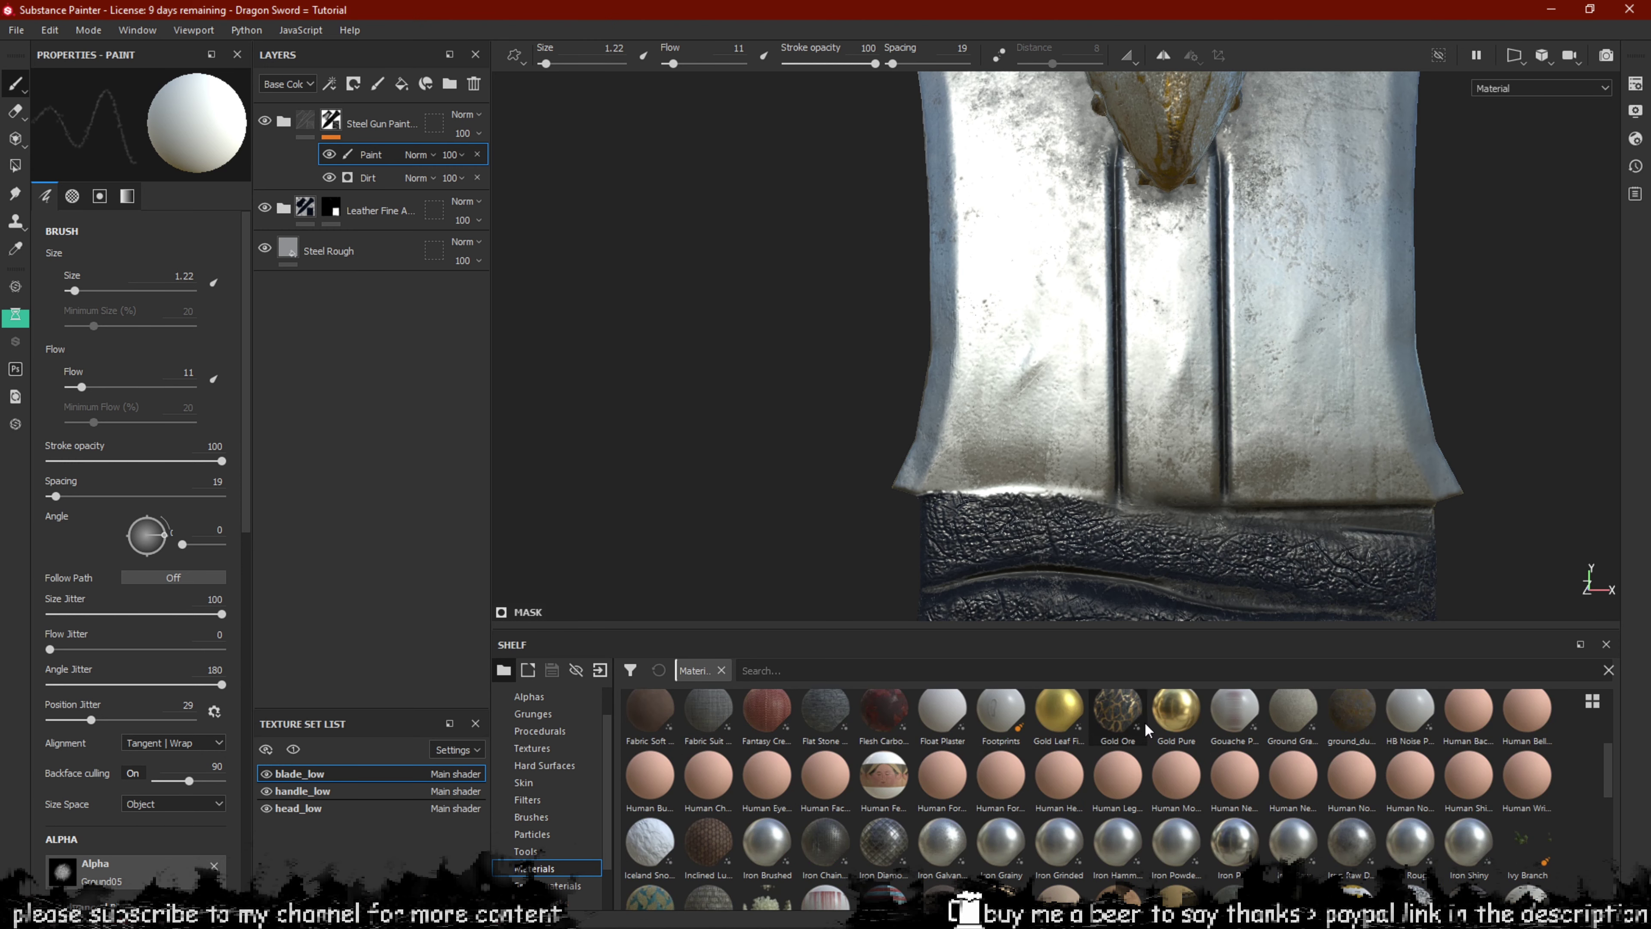
left_click_drag(1058, 712, 343, 99)
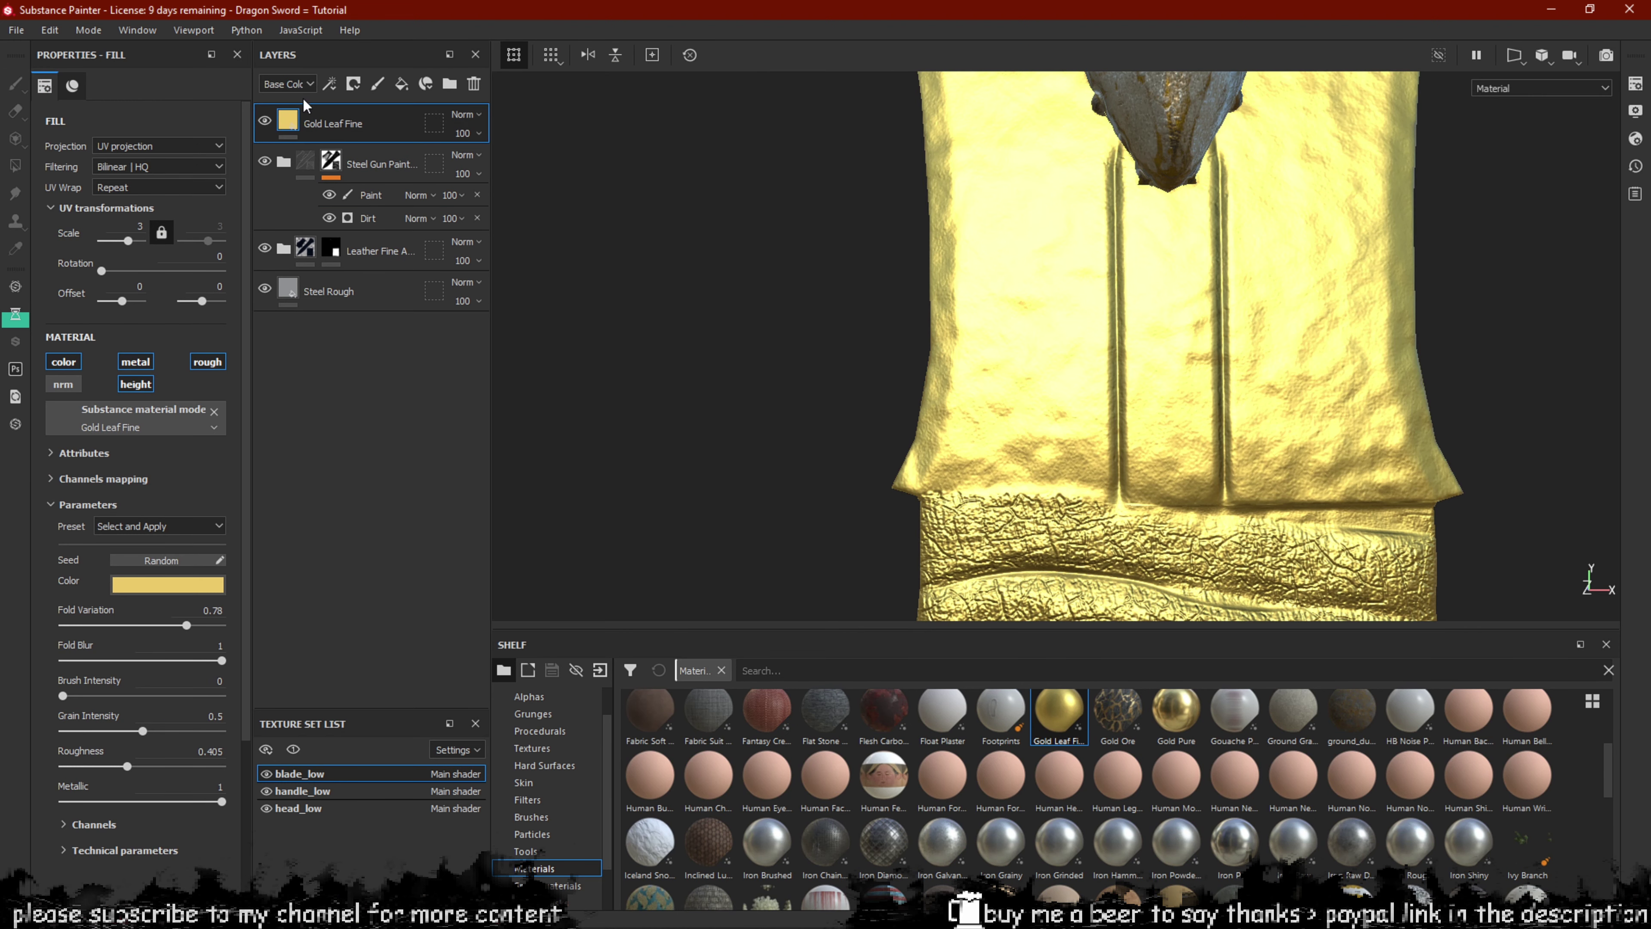
right_click(289, 112)
left_click(363, 158)
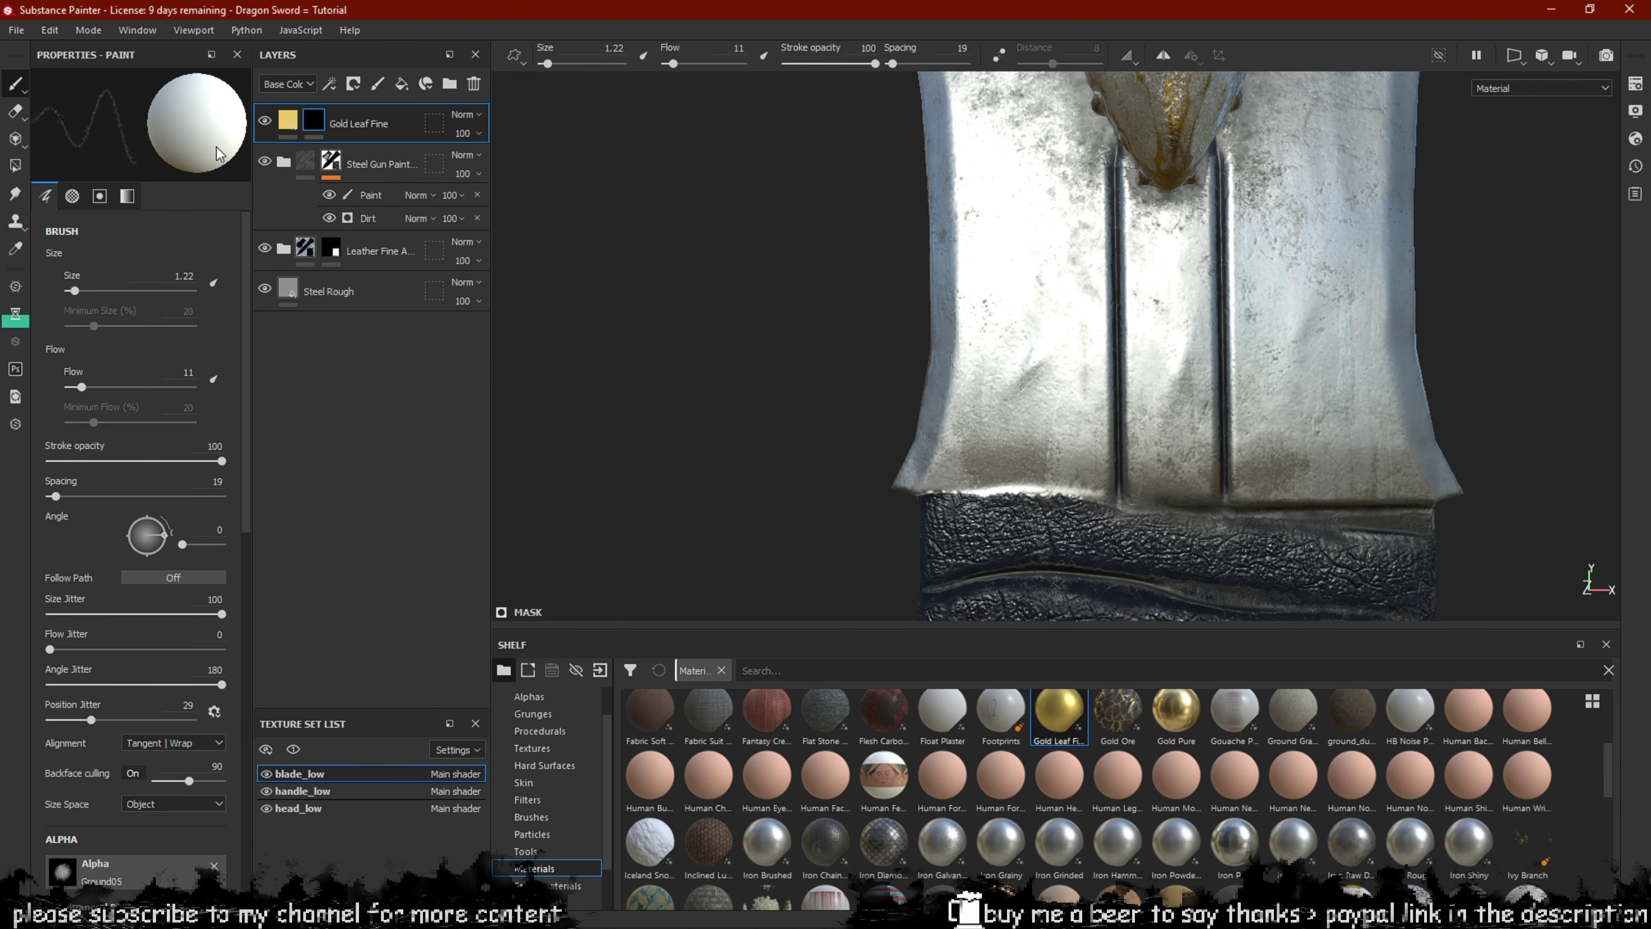
Add a generator to the Gold Leaf Fine mask, trying Dripping Rust before choosing Metal Edge Wear.
right_click(327, 116)
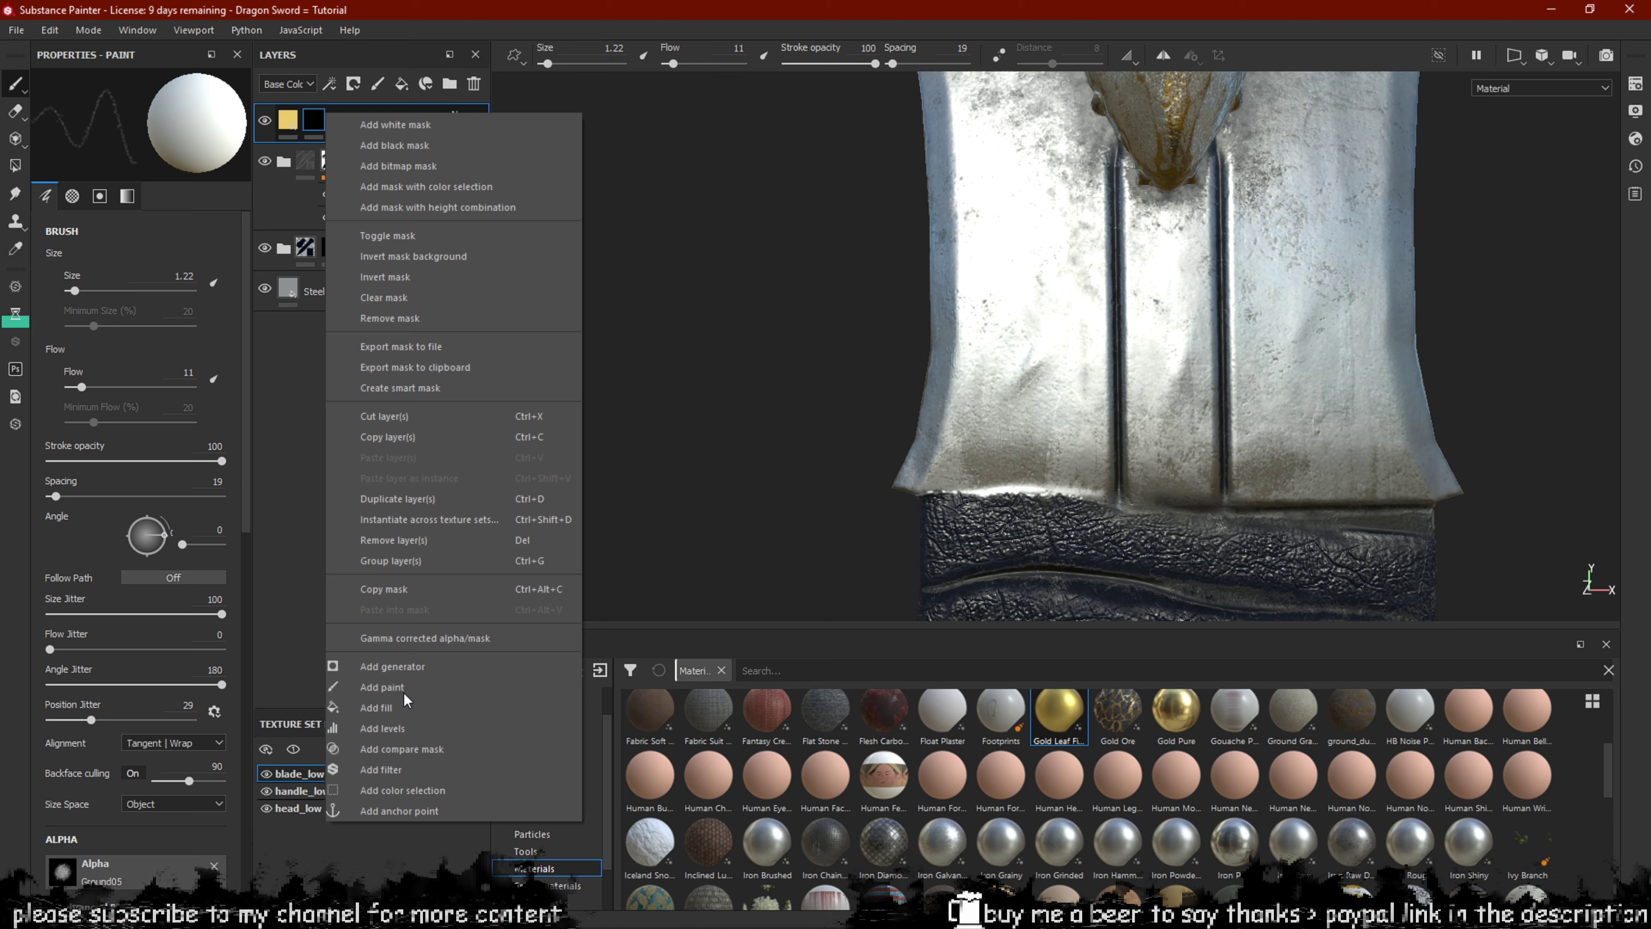
left_click(393, 667)
left_click(163, 124)
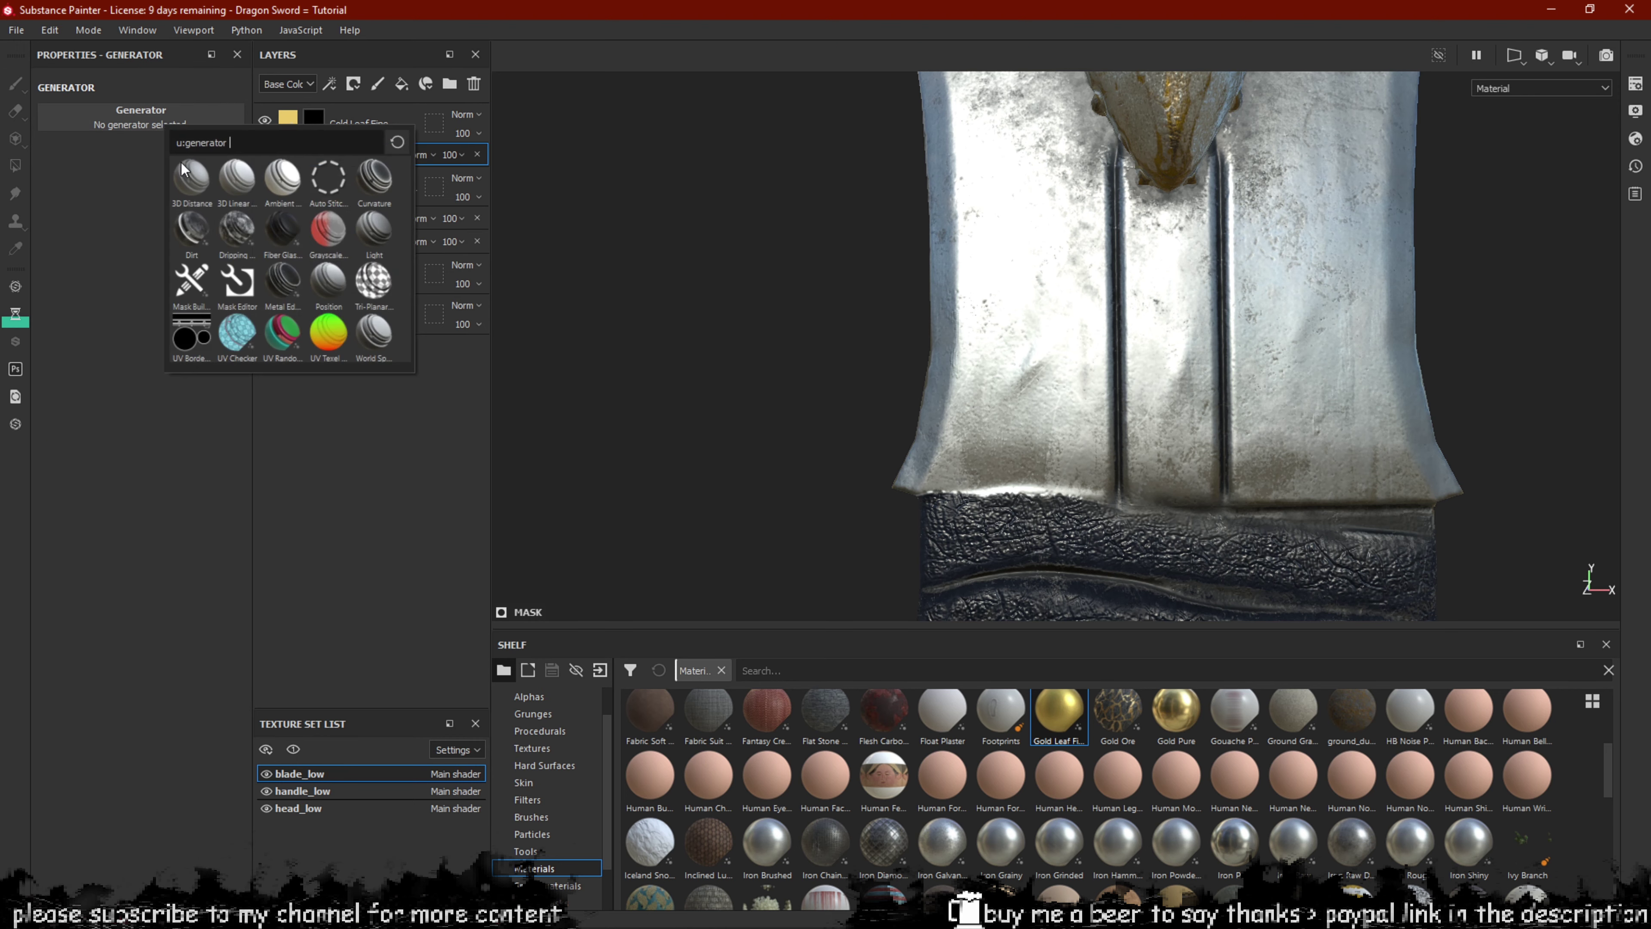
left_click(237, 230)
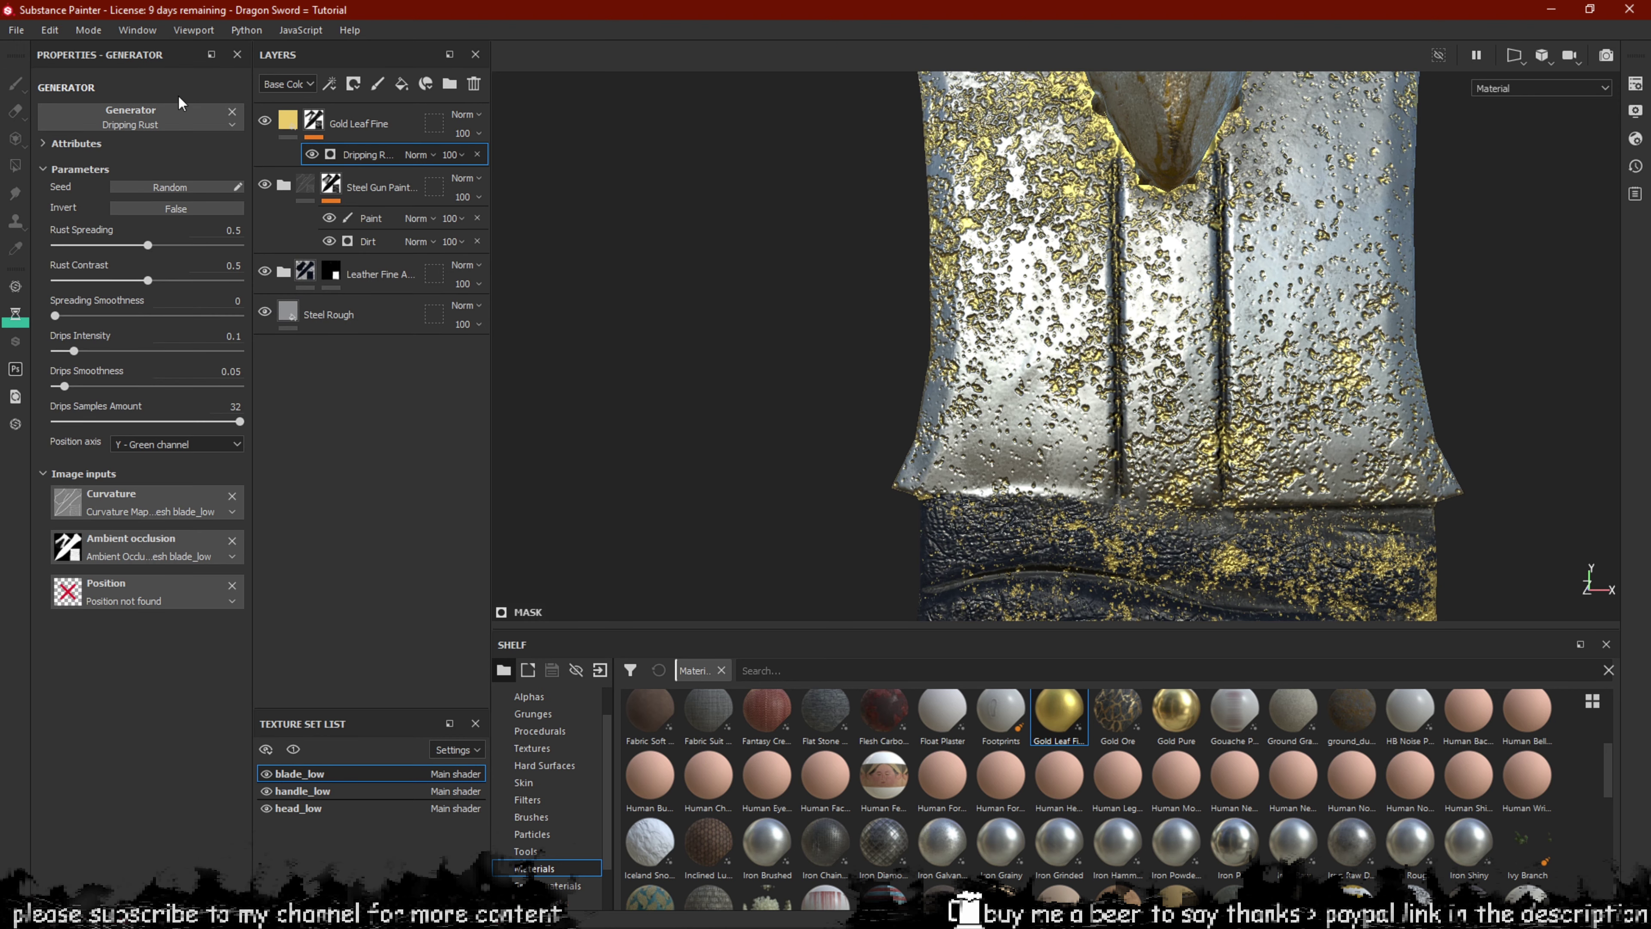
left_click(163, 121)
left_click(316, 283)
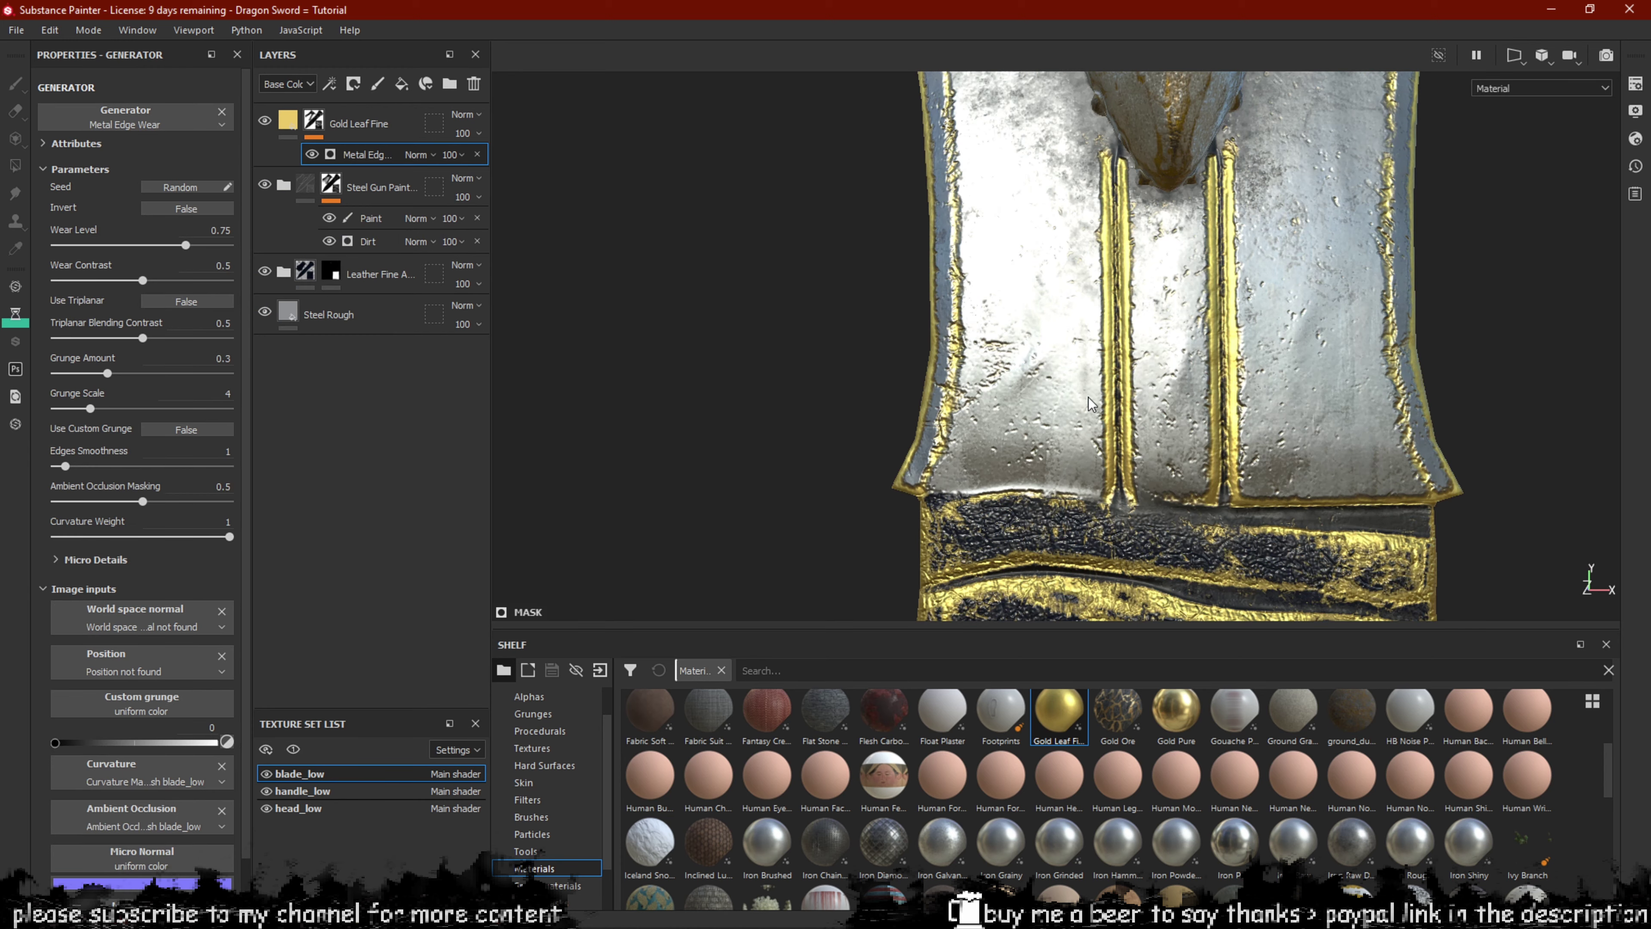
Set Invert to True on the Metal Edge Wear generator and check the gold on the blade.
left_click_drag(1167, 407, 1115, 385, "alt")
scroll(1115, 385, "up", 3)
scroll(1116, 385, "down", 3)
scroll(1069, 412, "up", 1)
left_click(170, 209)
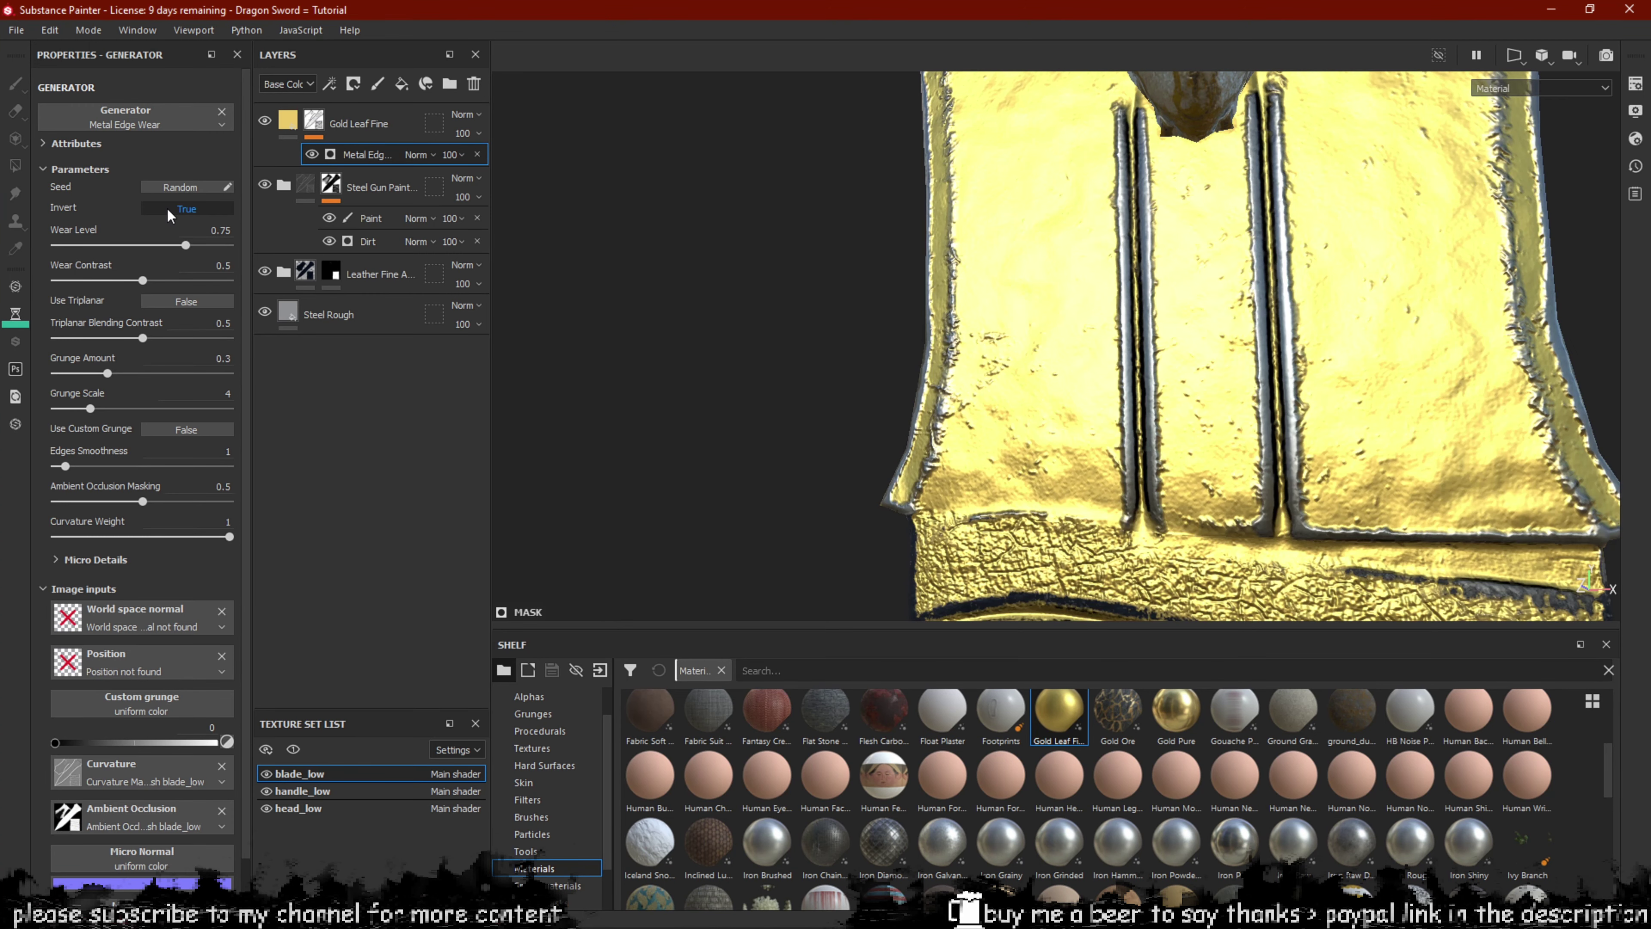
left_click_drag(1005, 347, 1035, 362, "alt")
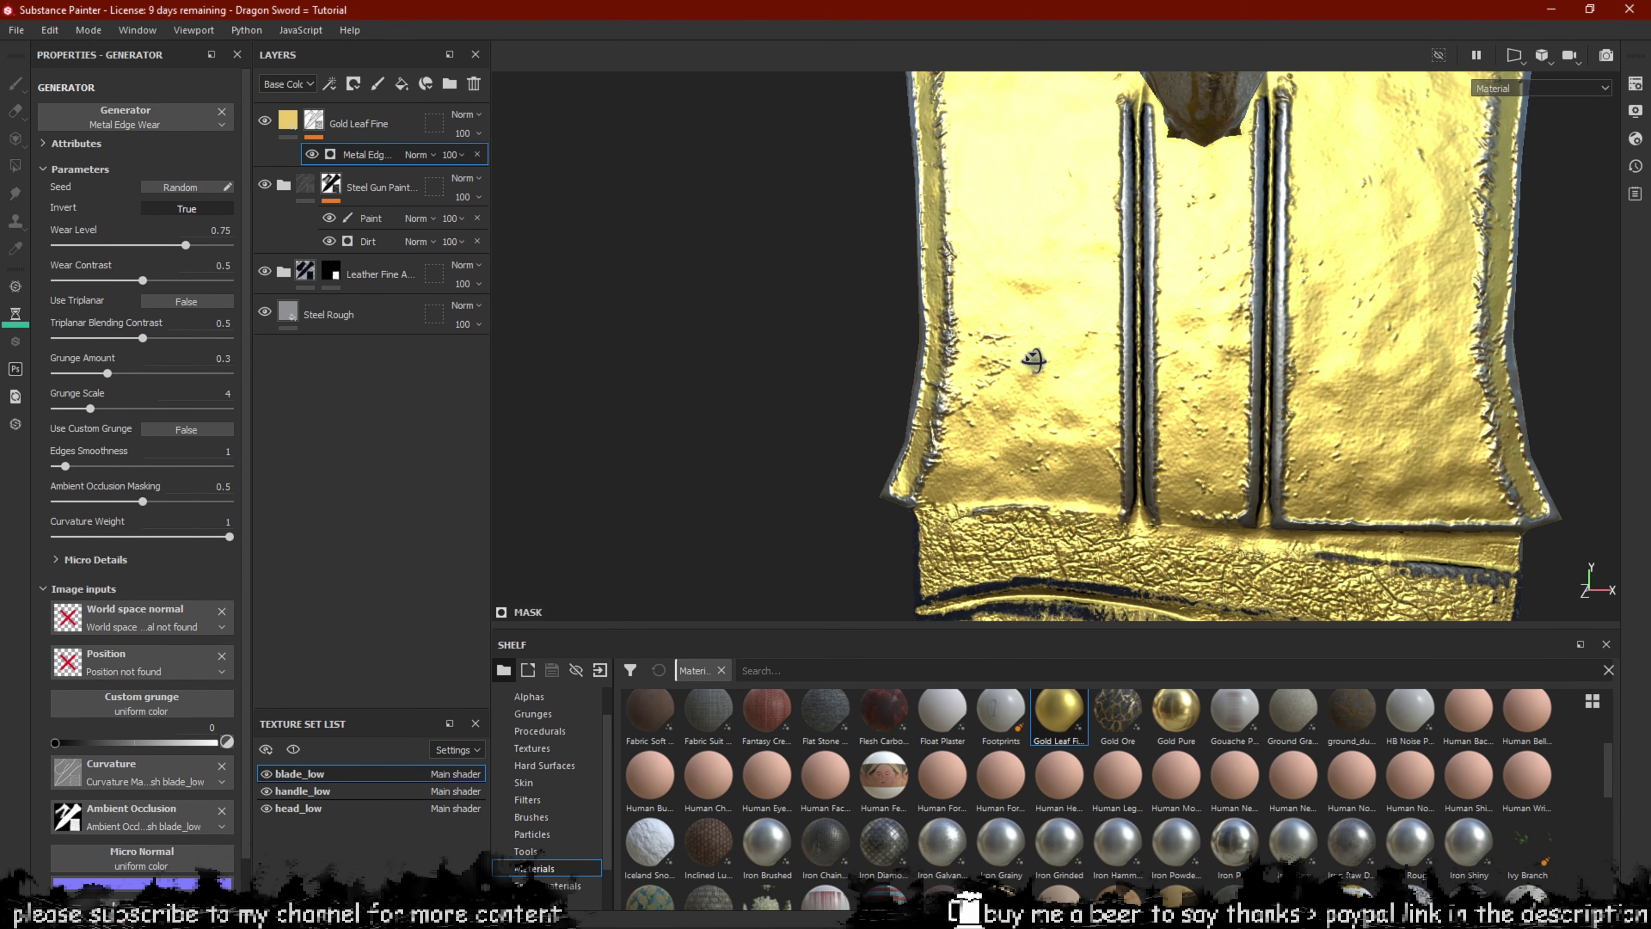
scroll(1034, 362, "down", 1)
scroll(1035, 368, "down", 2)
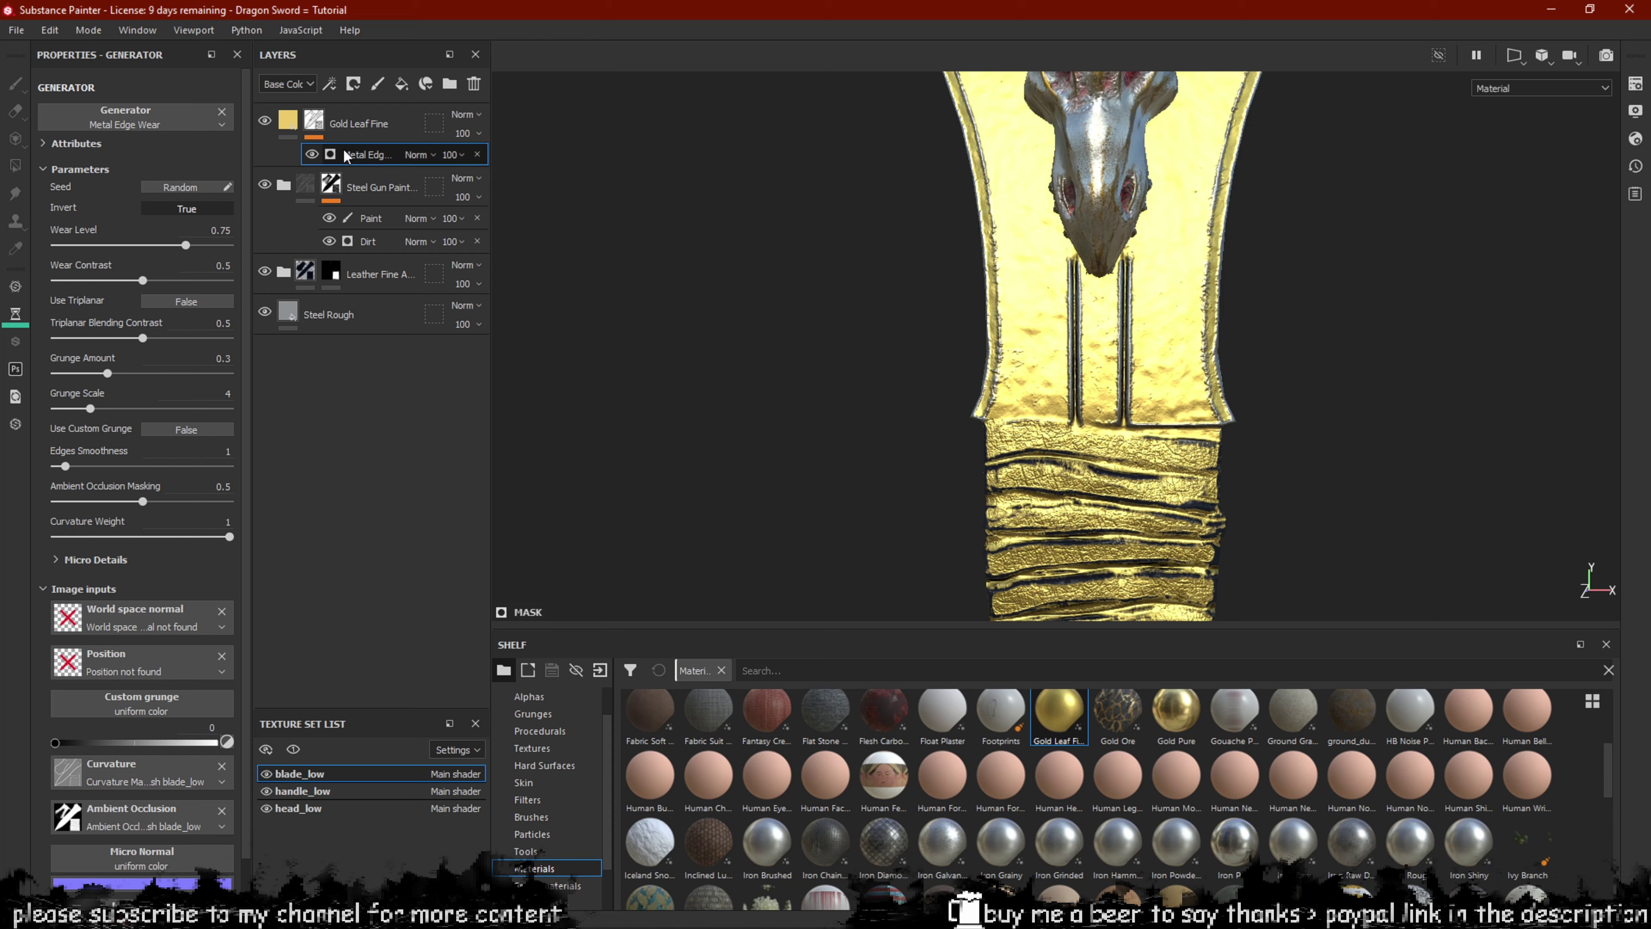
key("1")
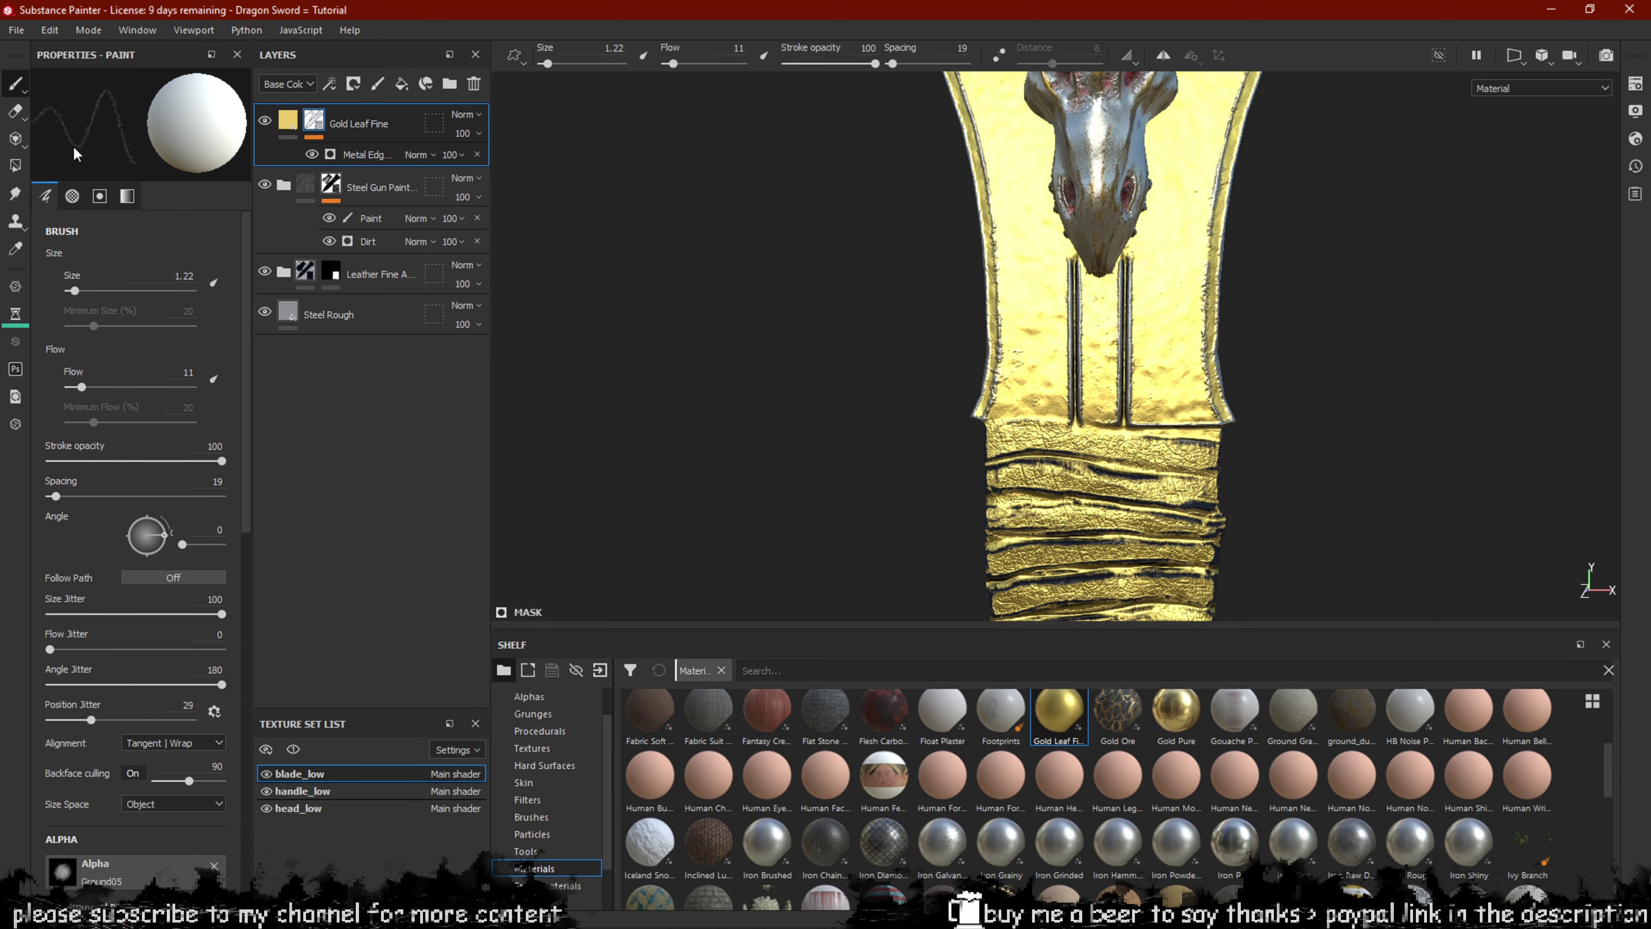
left_click(14, 166)
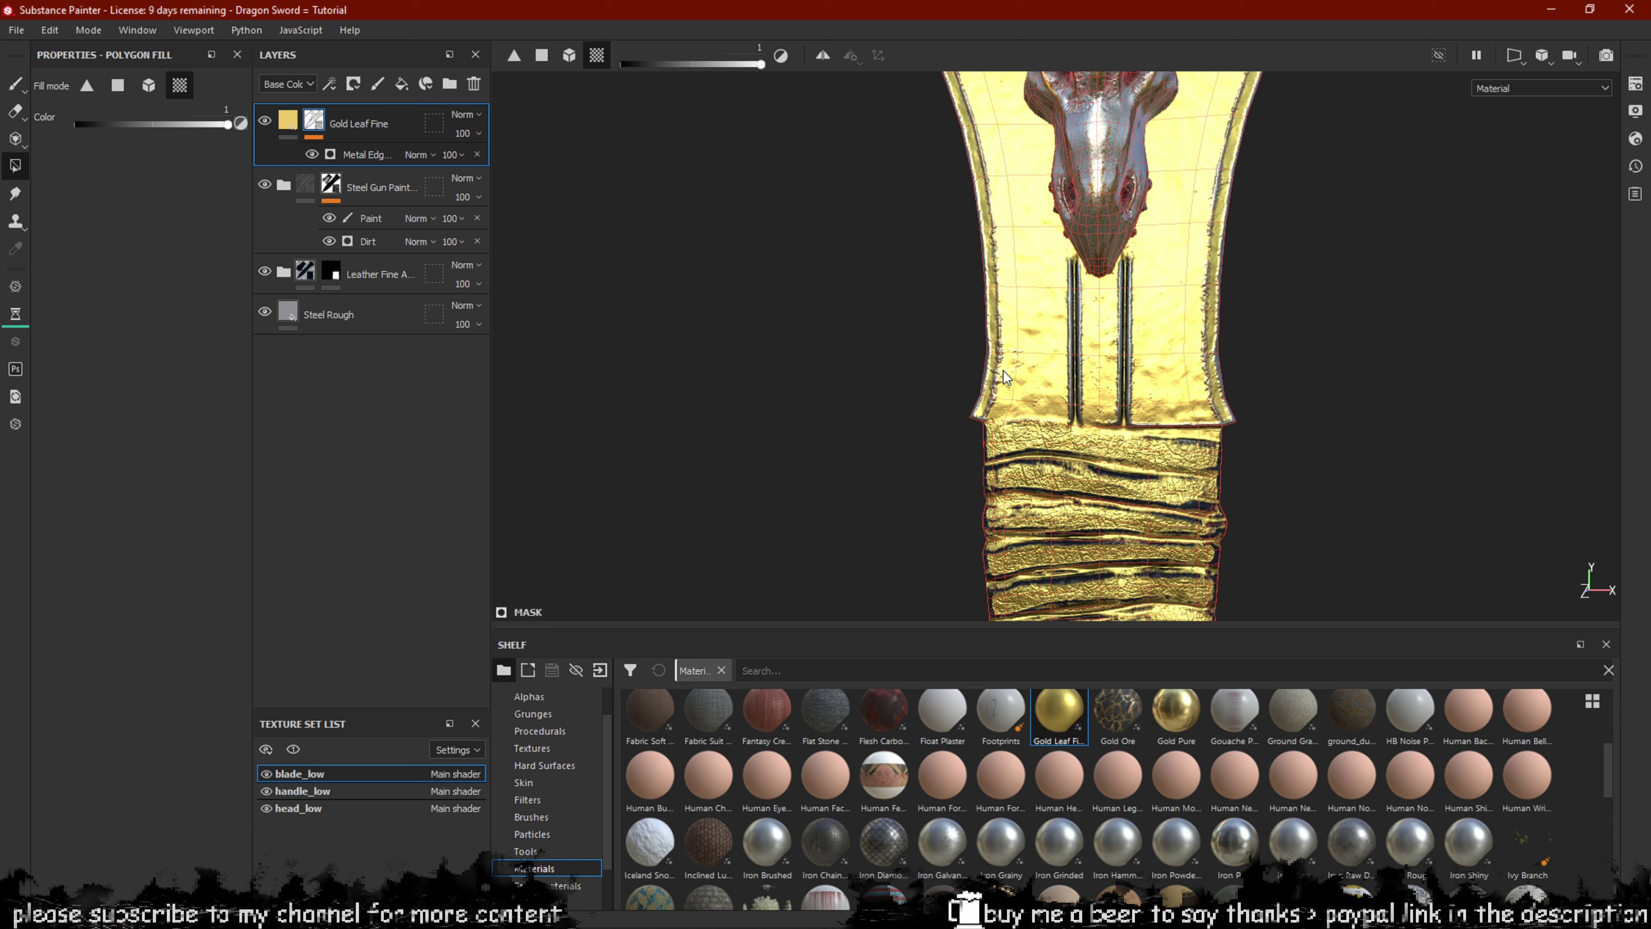
key("F3")
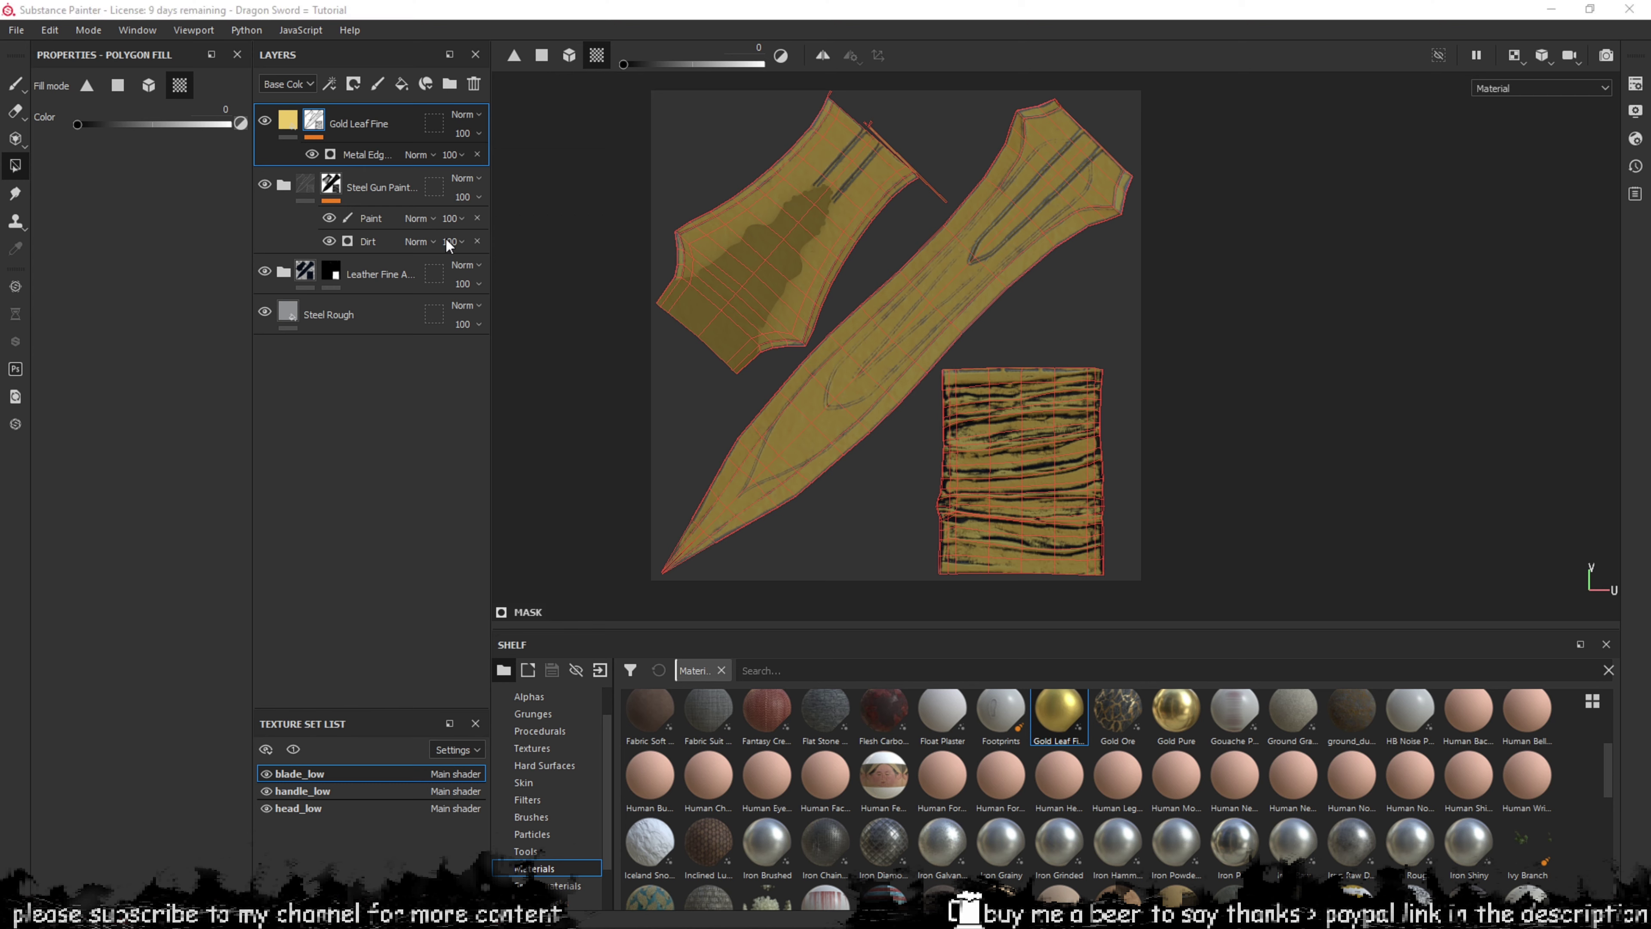
left_click(362, 138)
key("F2")
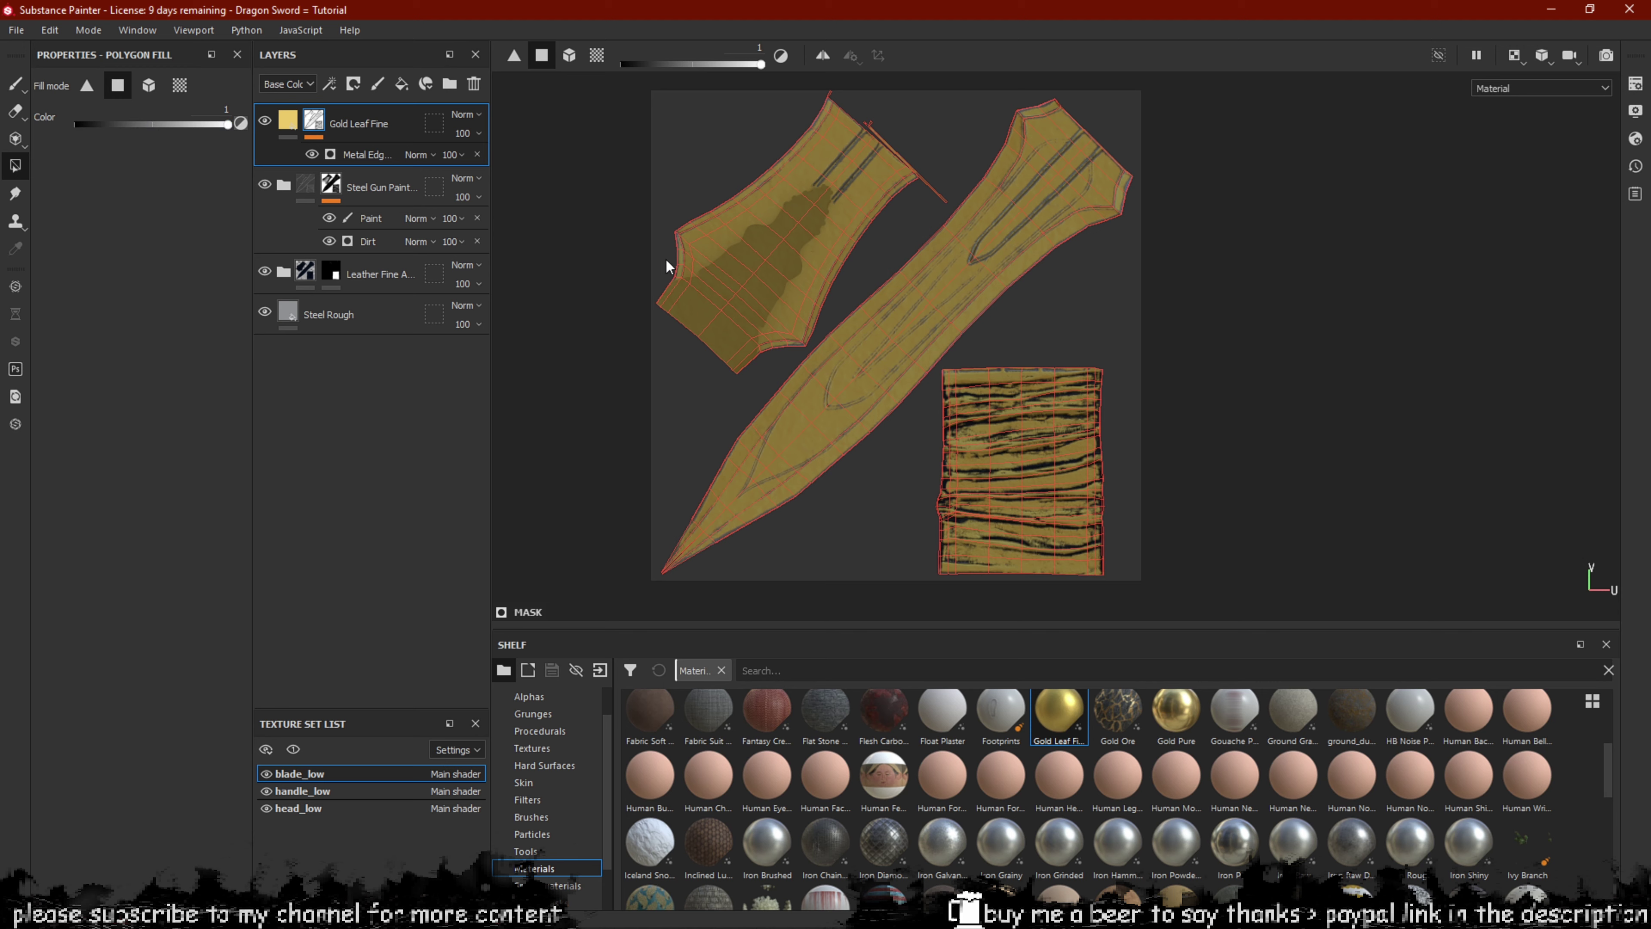
key("F2")
scroll(1187, 382, "up", 3)
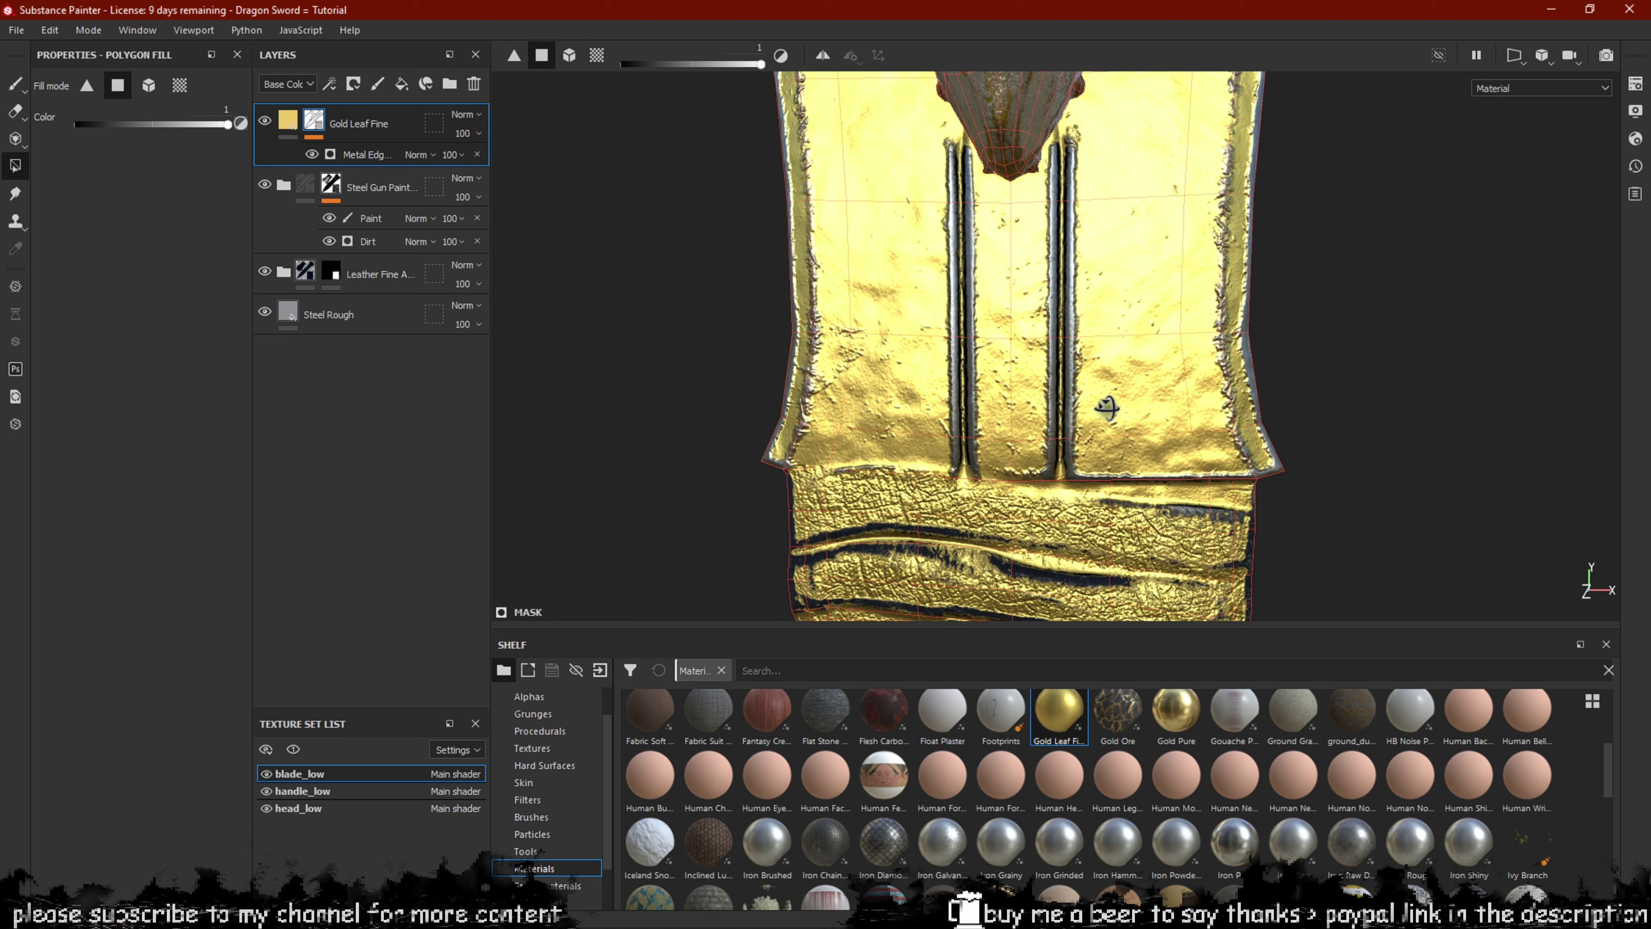
scroll(1107, 407, "down", 2)
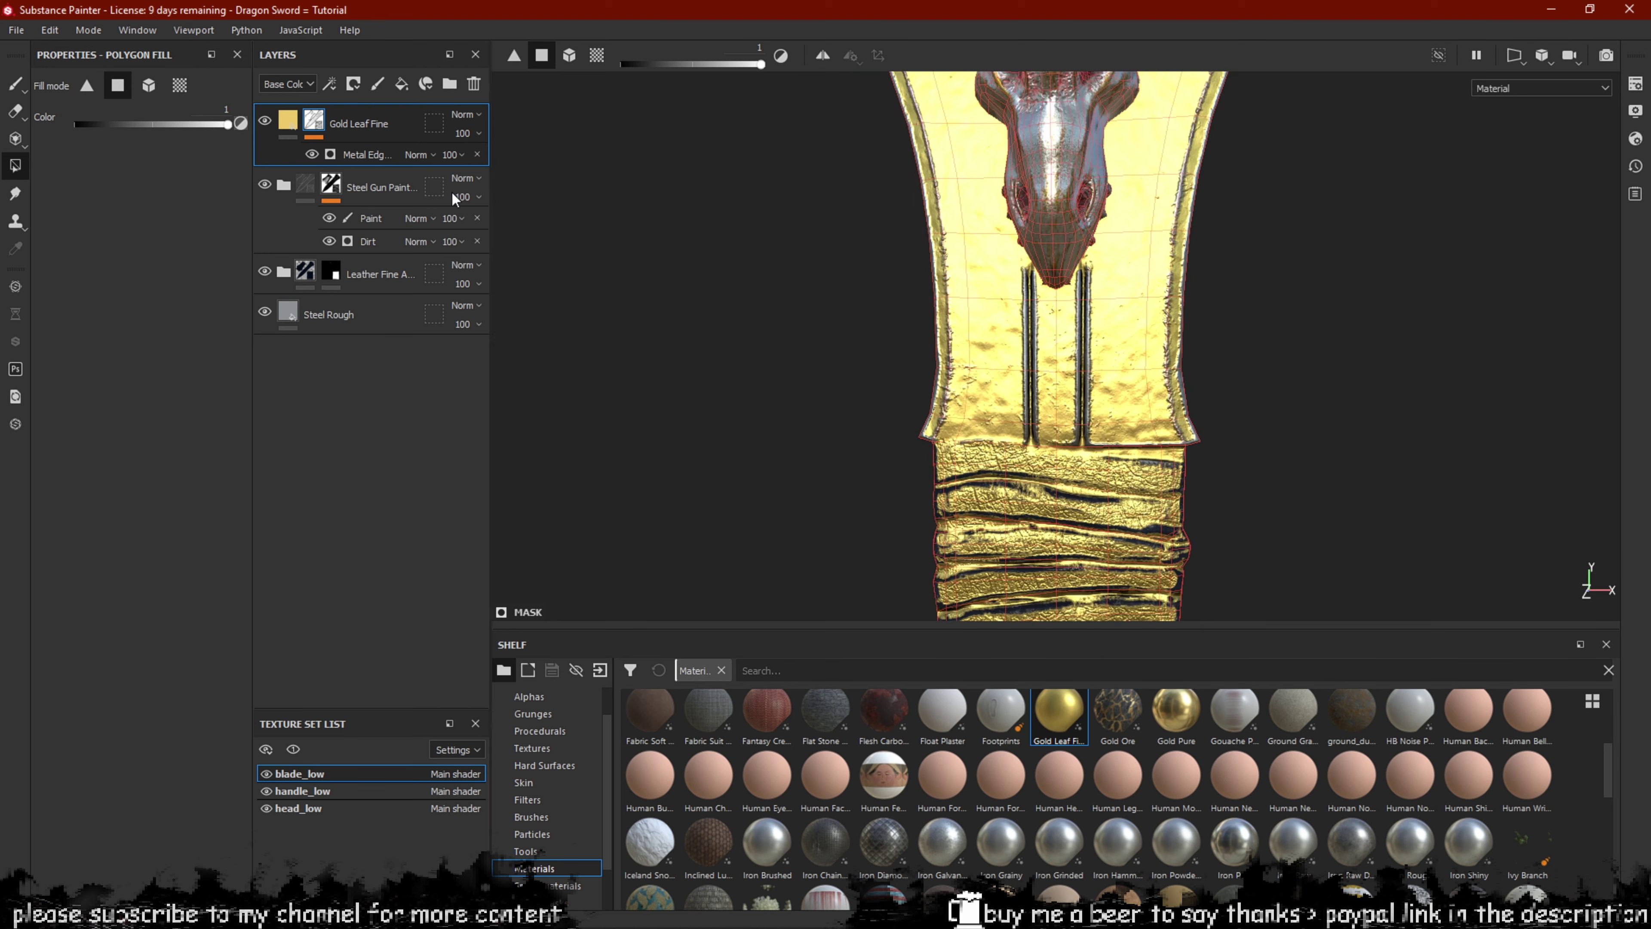
Add a paint effect to the Gold Leaf Fine mask, above the Metal Edge Wear generator.
left_click(317, 127)
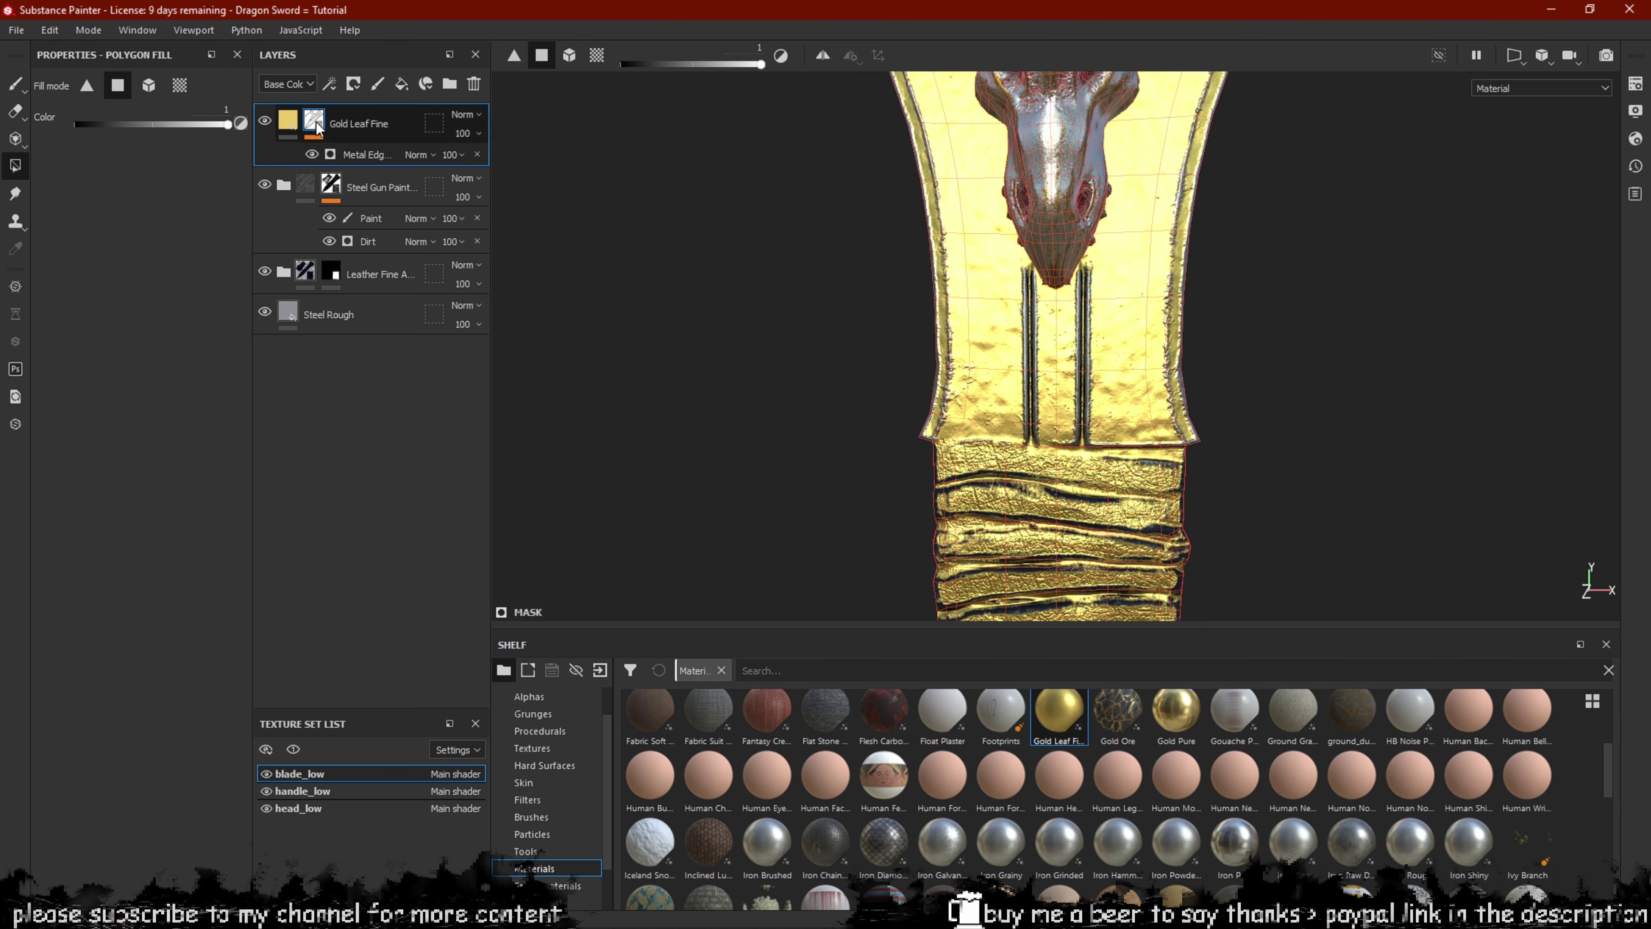
right_click(319, 133)
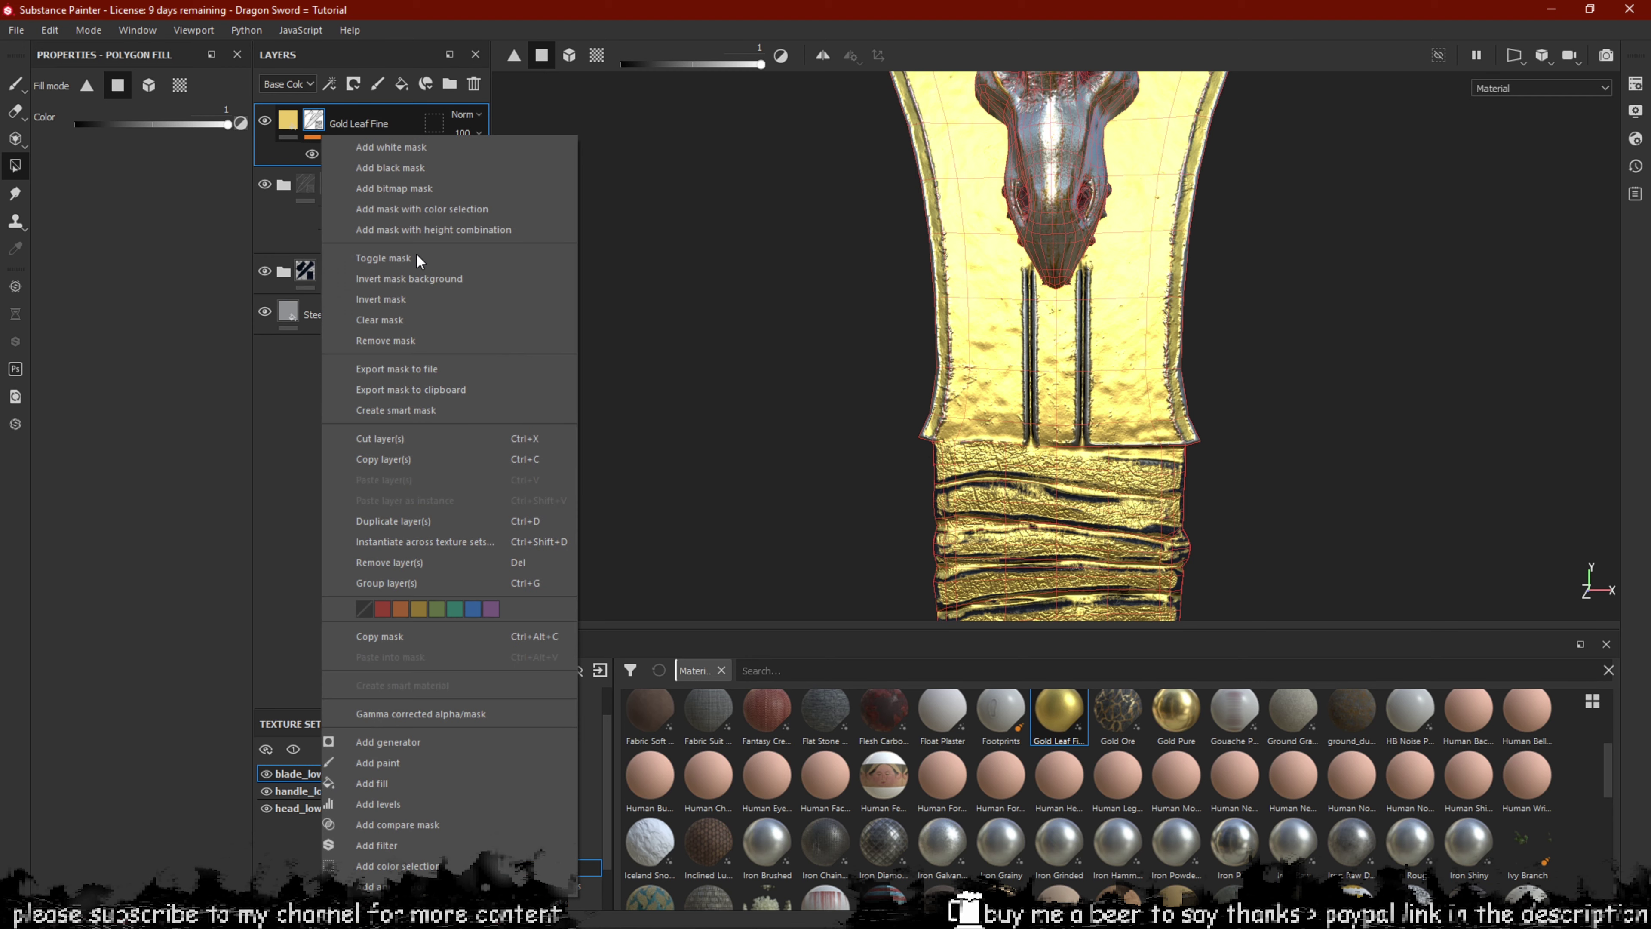
left_click(410, 765)
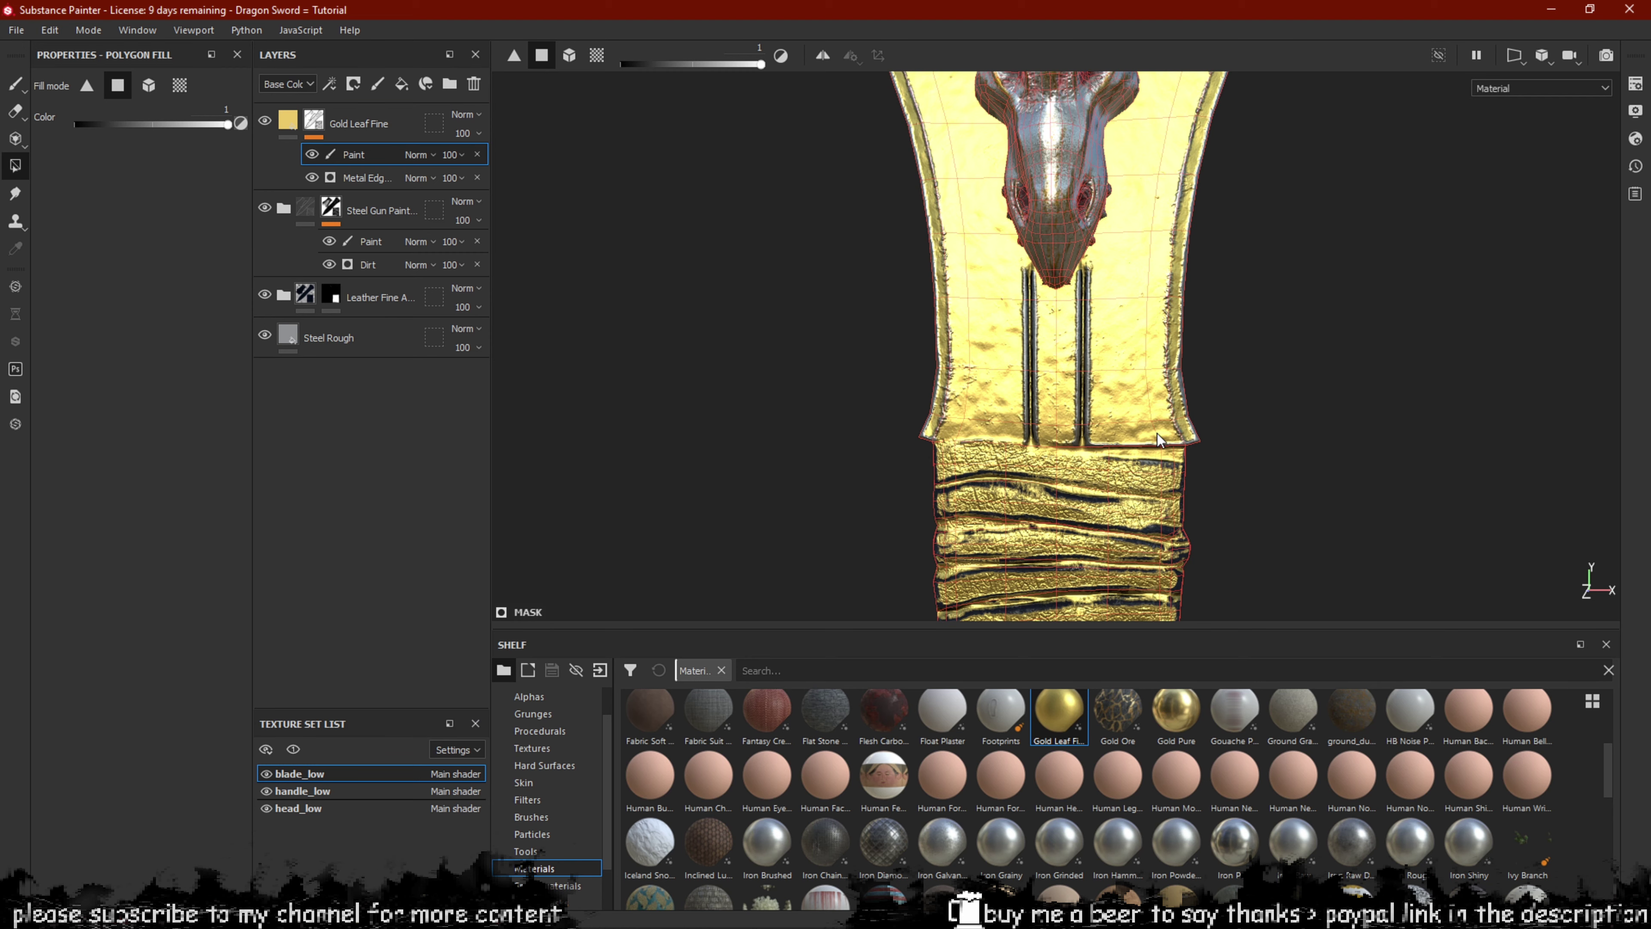
Choose the pressure-sensitive Basic Hard brush for black mask painting, and undo the size 10 test stroke across the wrap.
left_click(12, 90)
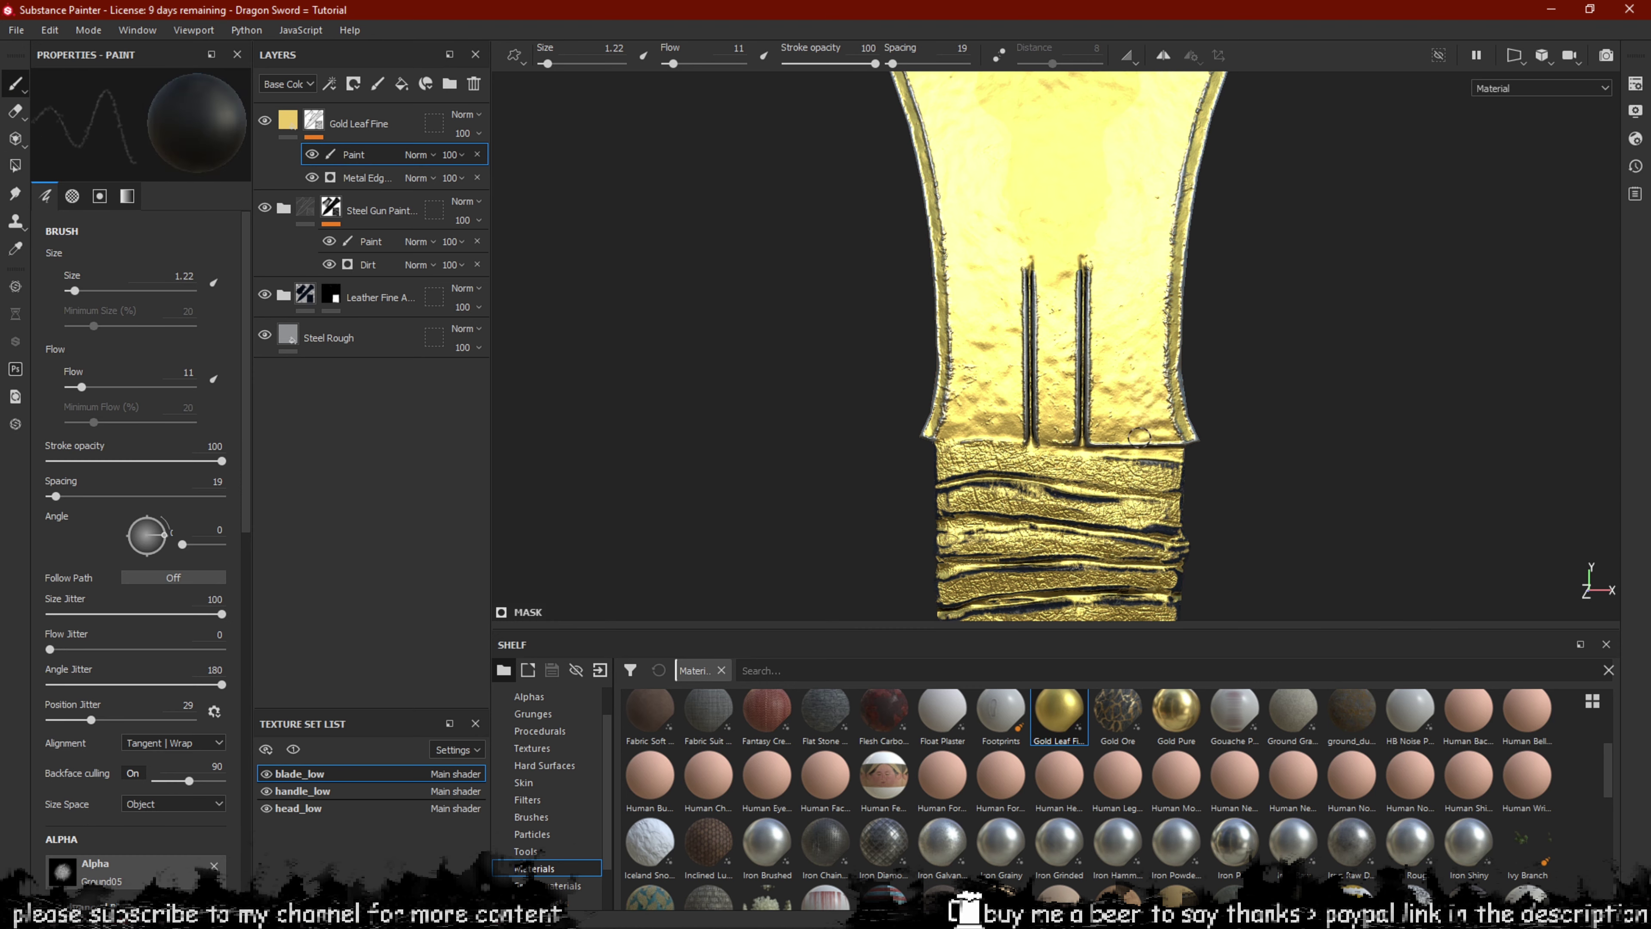
right_click_drag(1152, 407, 1189, 407, "ctrl")
mouse_move(1150, 427)
left_mouse_down()
mouse_move(1158, 404)
mouse_move(1138, 387)
left_mouse_up()
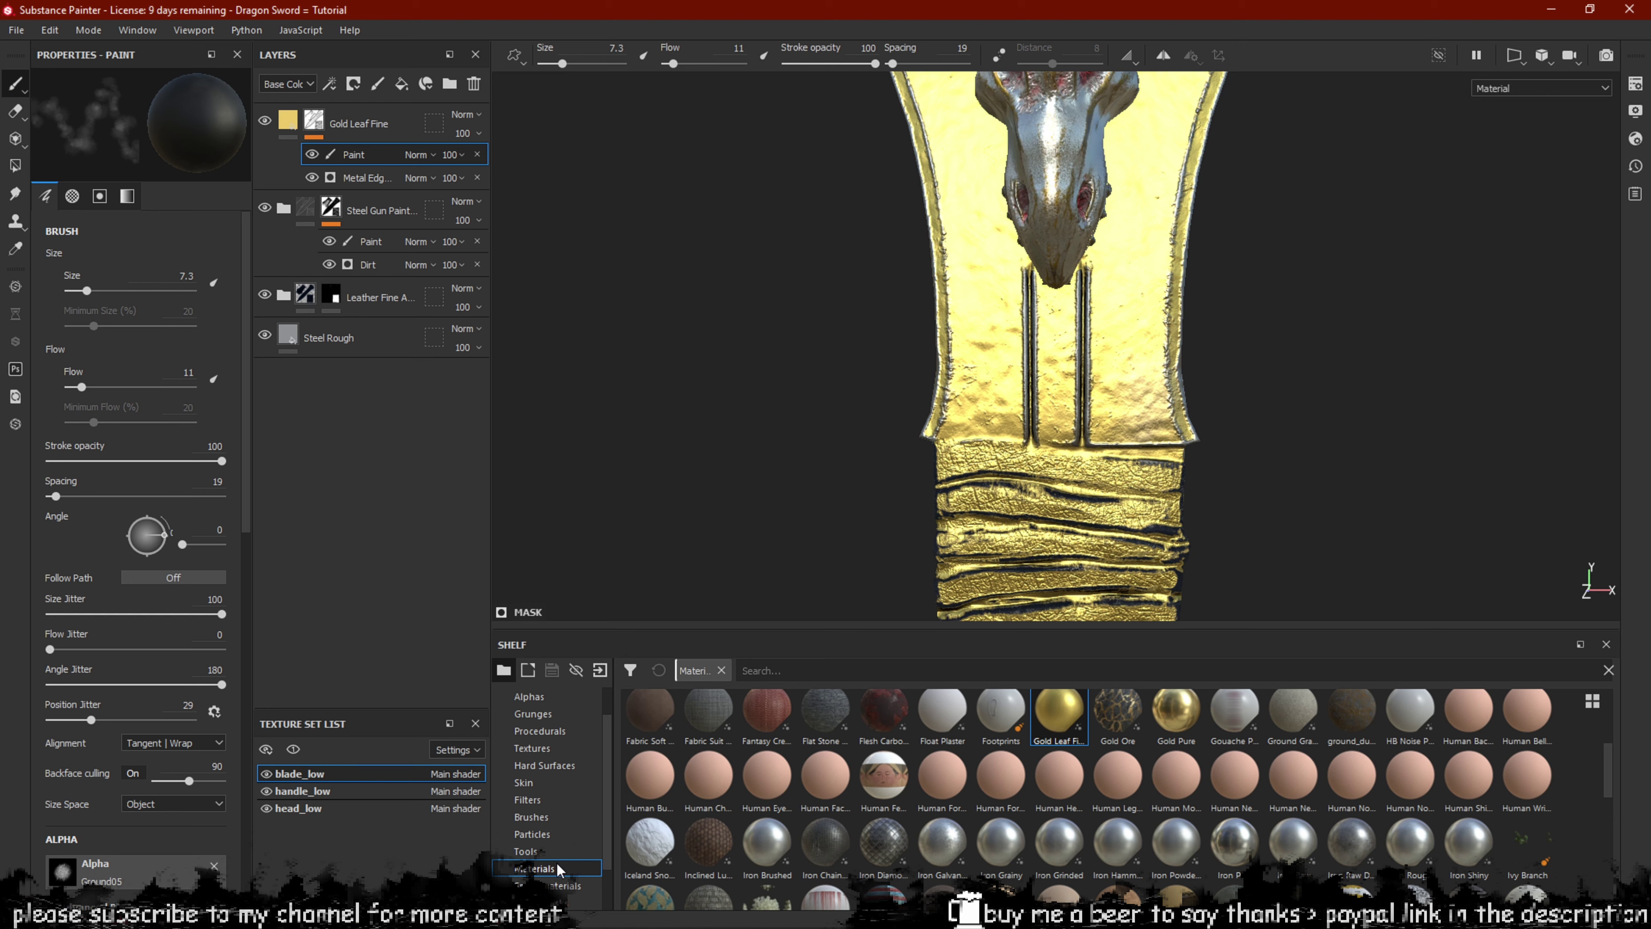
left_click(531, 817)
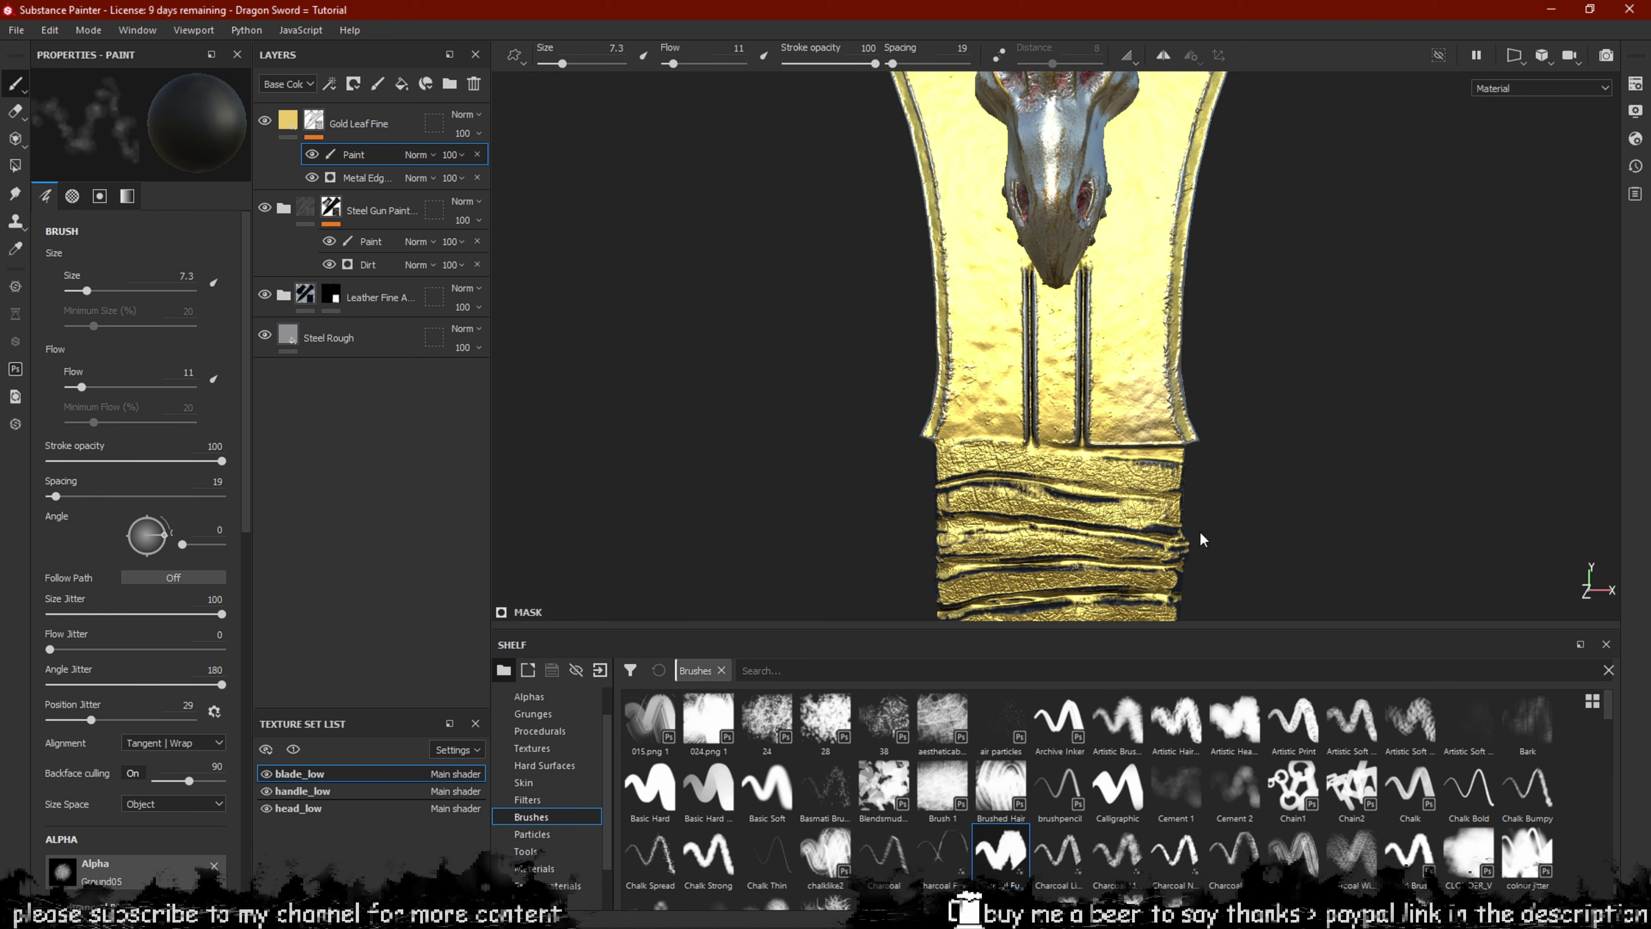
left_click(708, 787)
left_click(1159, 448)
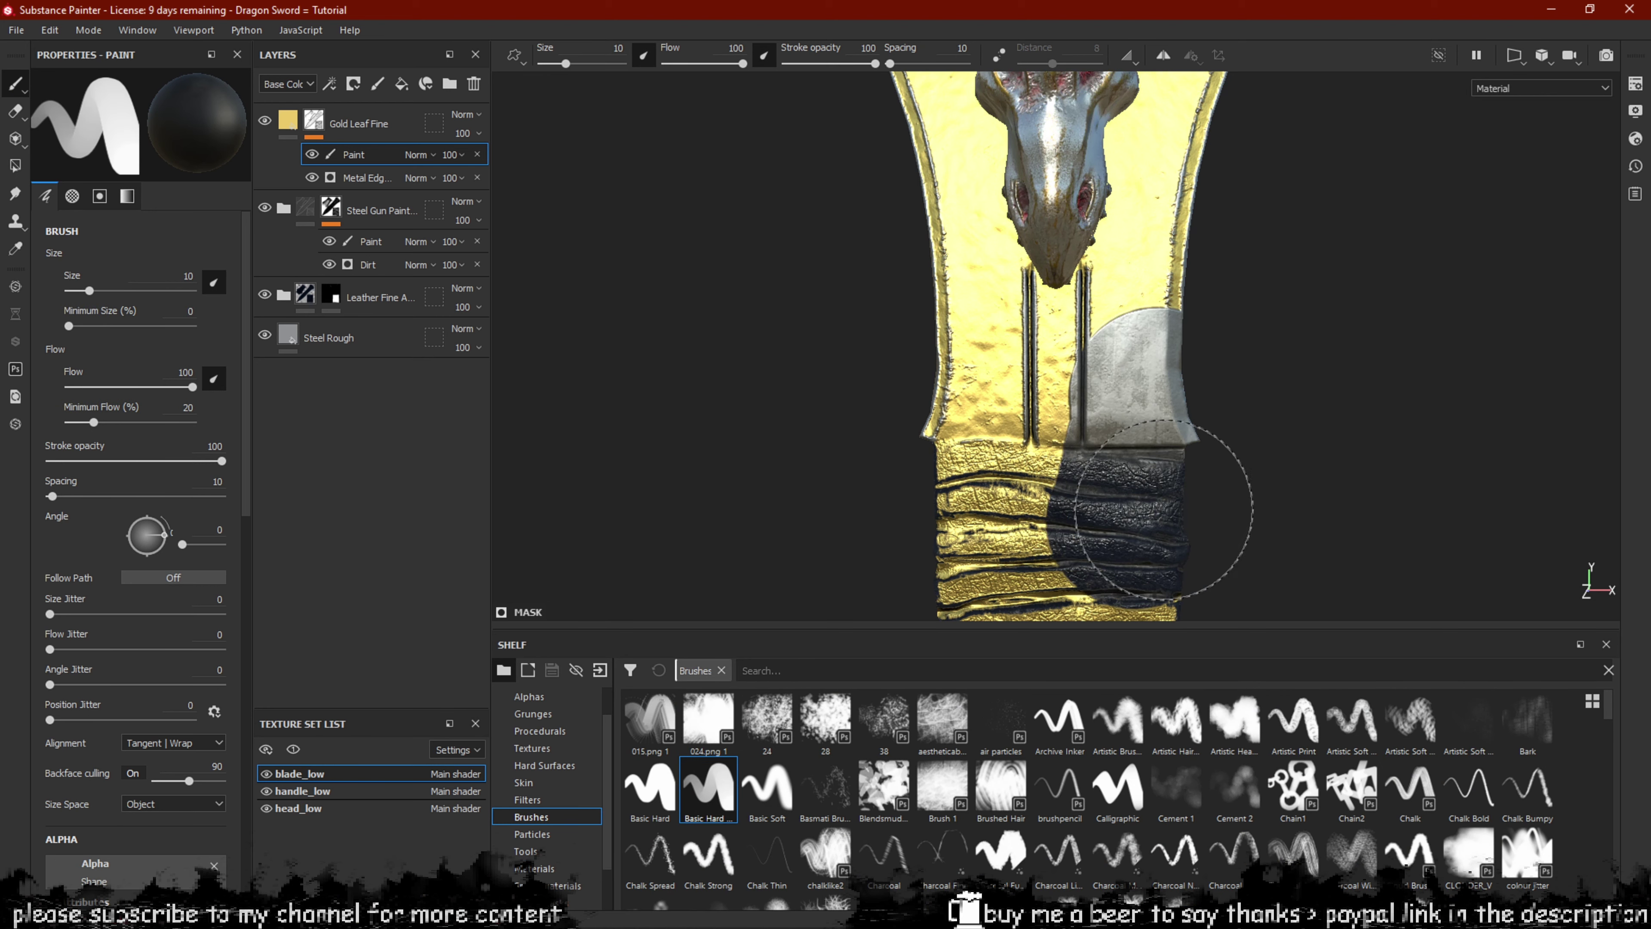
key("ctrl+z")
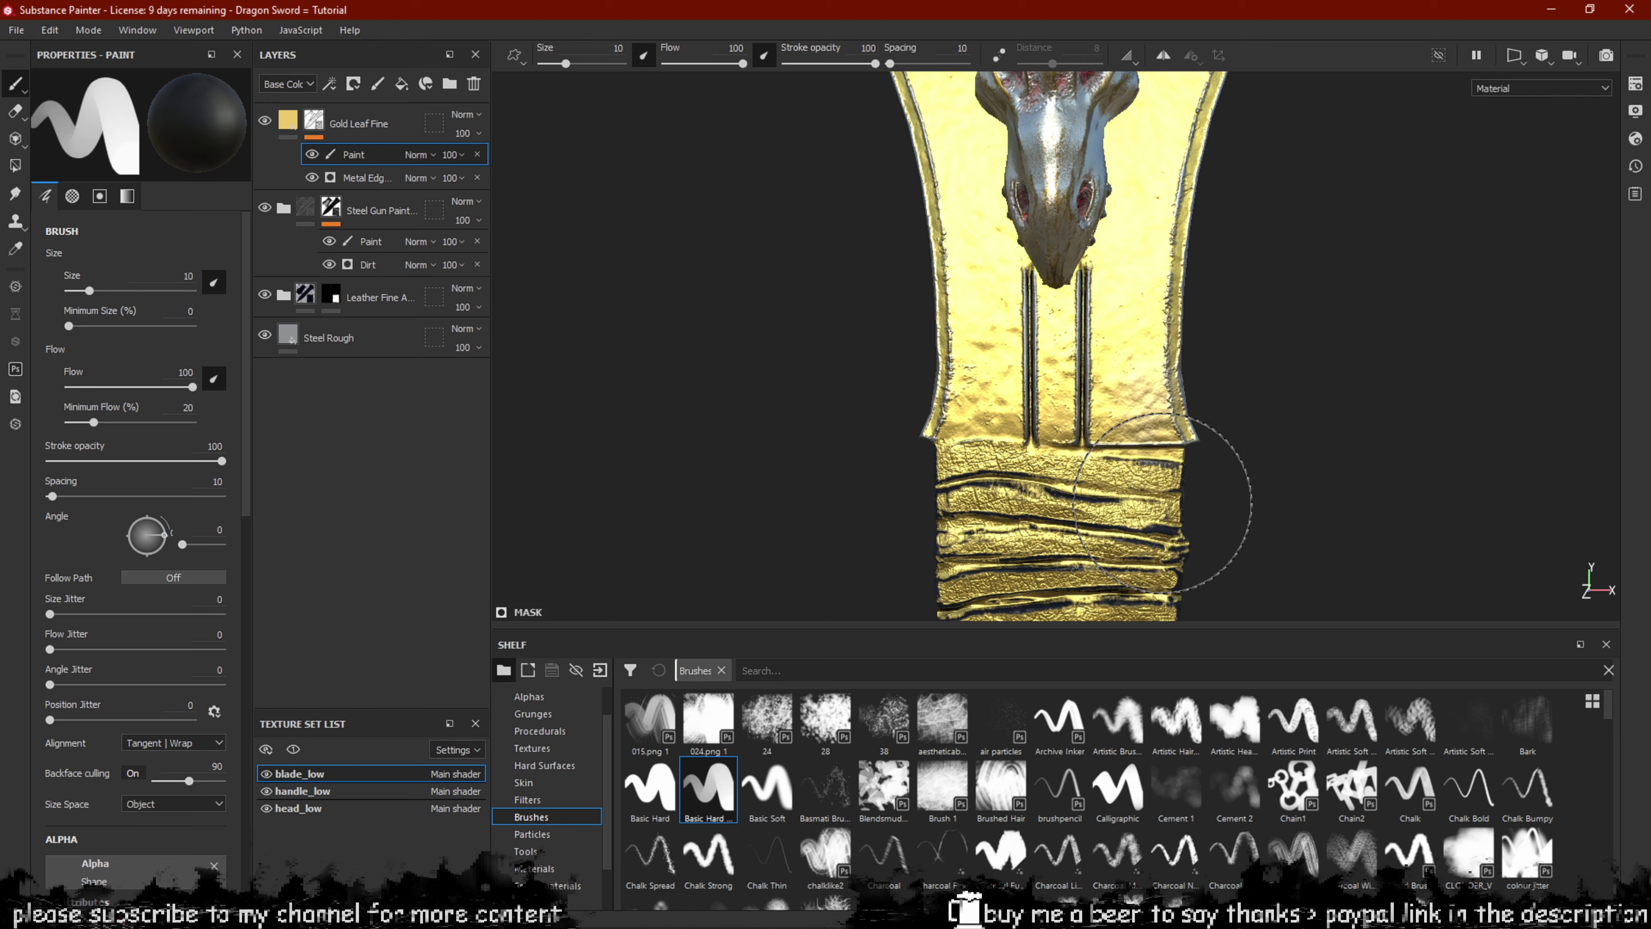
Reduce the brush size to 7.63 and paint the gold off the leather wrap.
right_click_drag(1121, 561, 1102, 561, "ctrl")
mouse_move(1102, 561)
left_mouse_down()
mouse_move(914, 555)
mouse_move(952, 519)
mouse_move(1124, 534)
left_mouse_up()
middle_click_drag(1220, 460, 1207, 162, "alt")
middle_click_drag(1180, 349, 1201, 251, "alt")
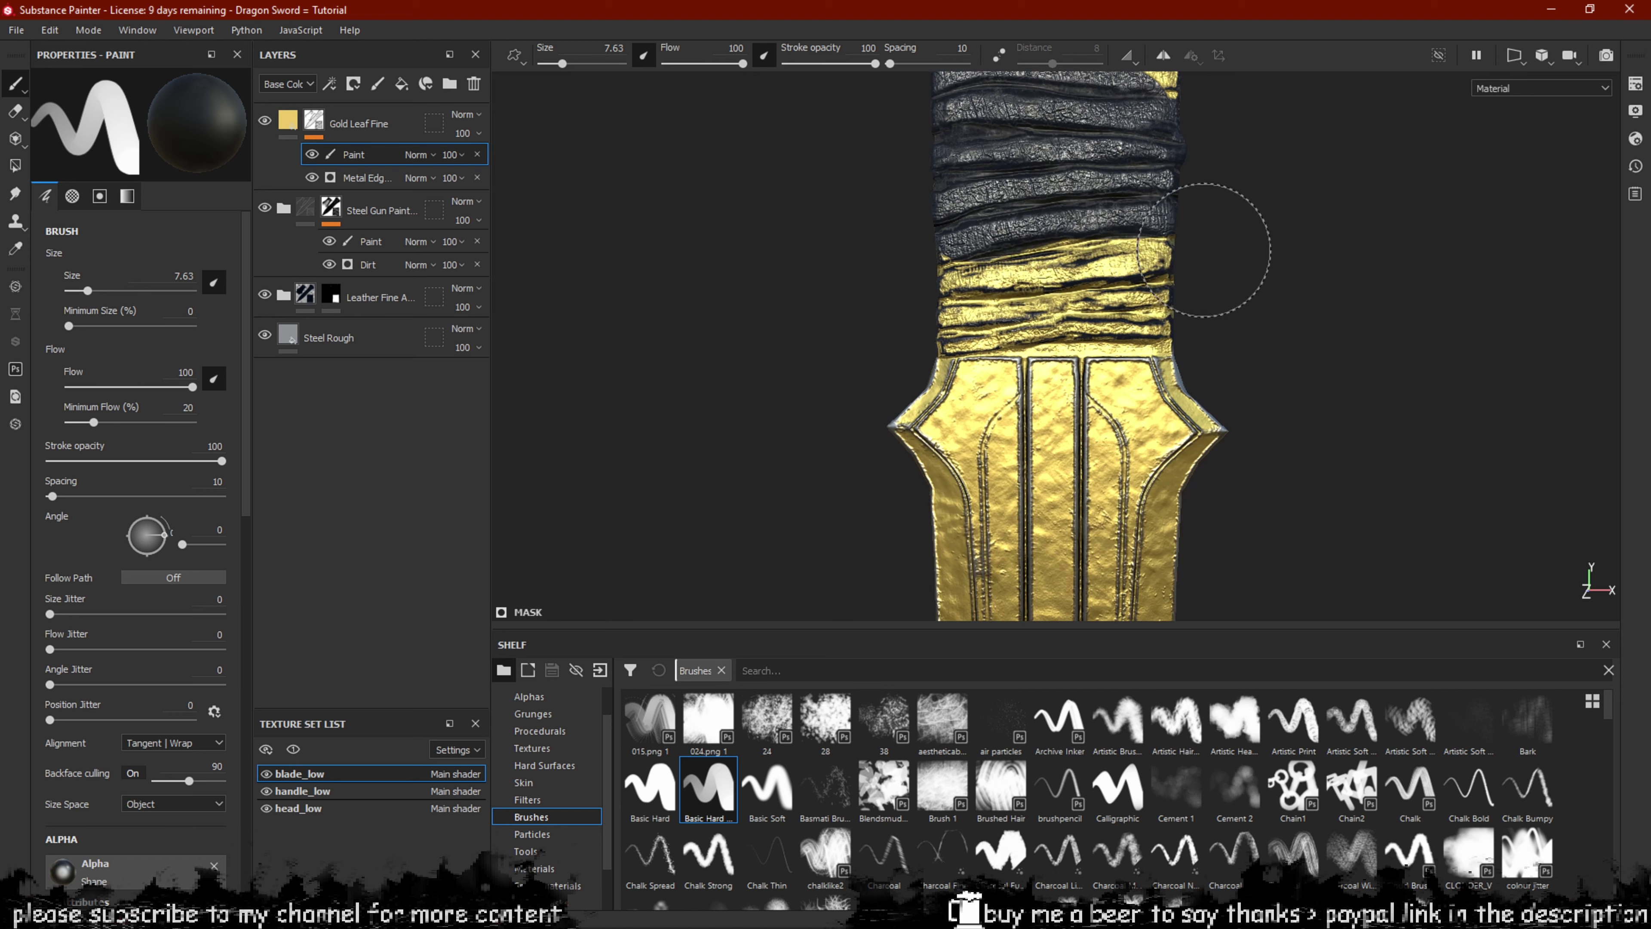
mouse_move(1201, 252)
left_mouse_down()
mouse_move(918, 262)
mouse_move(1188, 281)
left_mouse_up()
Paint the gold off one side of the blade, from the pointed shoulder below the wrap down along the edge.
middle_click_drag(1261, 405, 1202, 252, "alt")
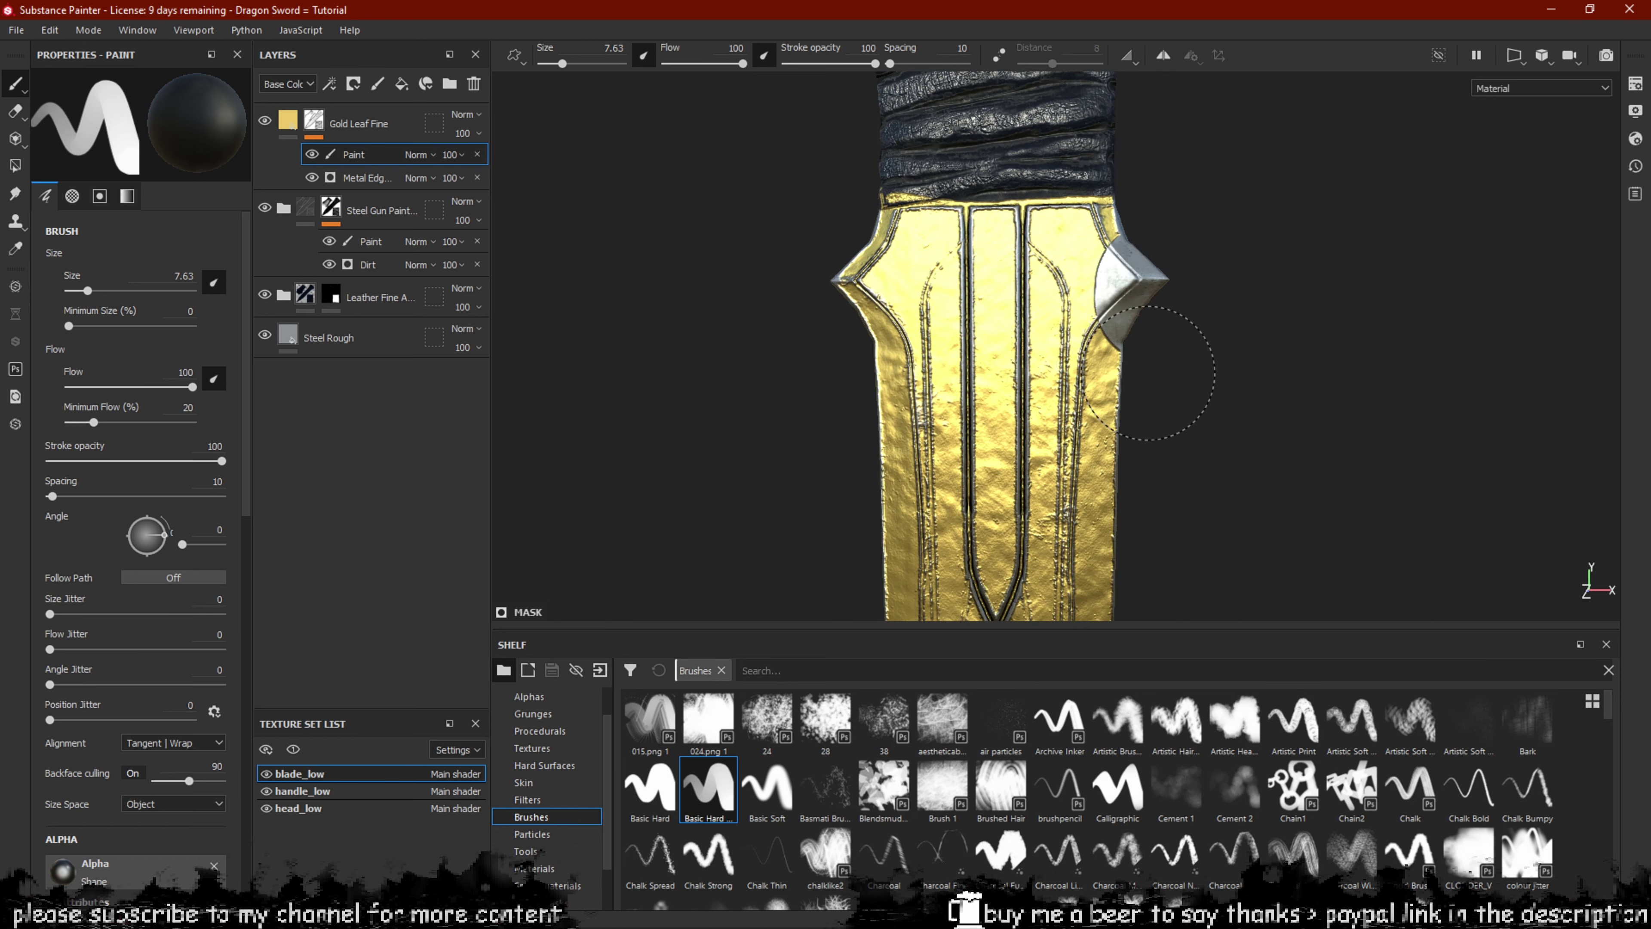
mouse_move(1163, 352)
left_mouse_down()
mouse_move(1069, 221)
mouse_move(1105, 296)
mouse_move(1126, 444)
left_mouse_up()
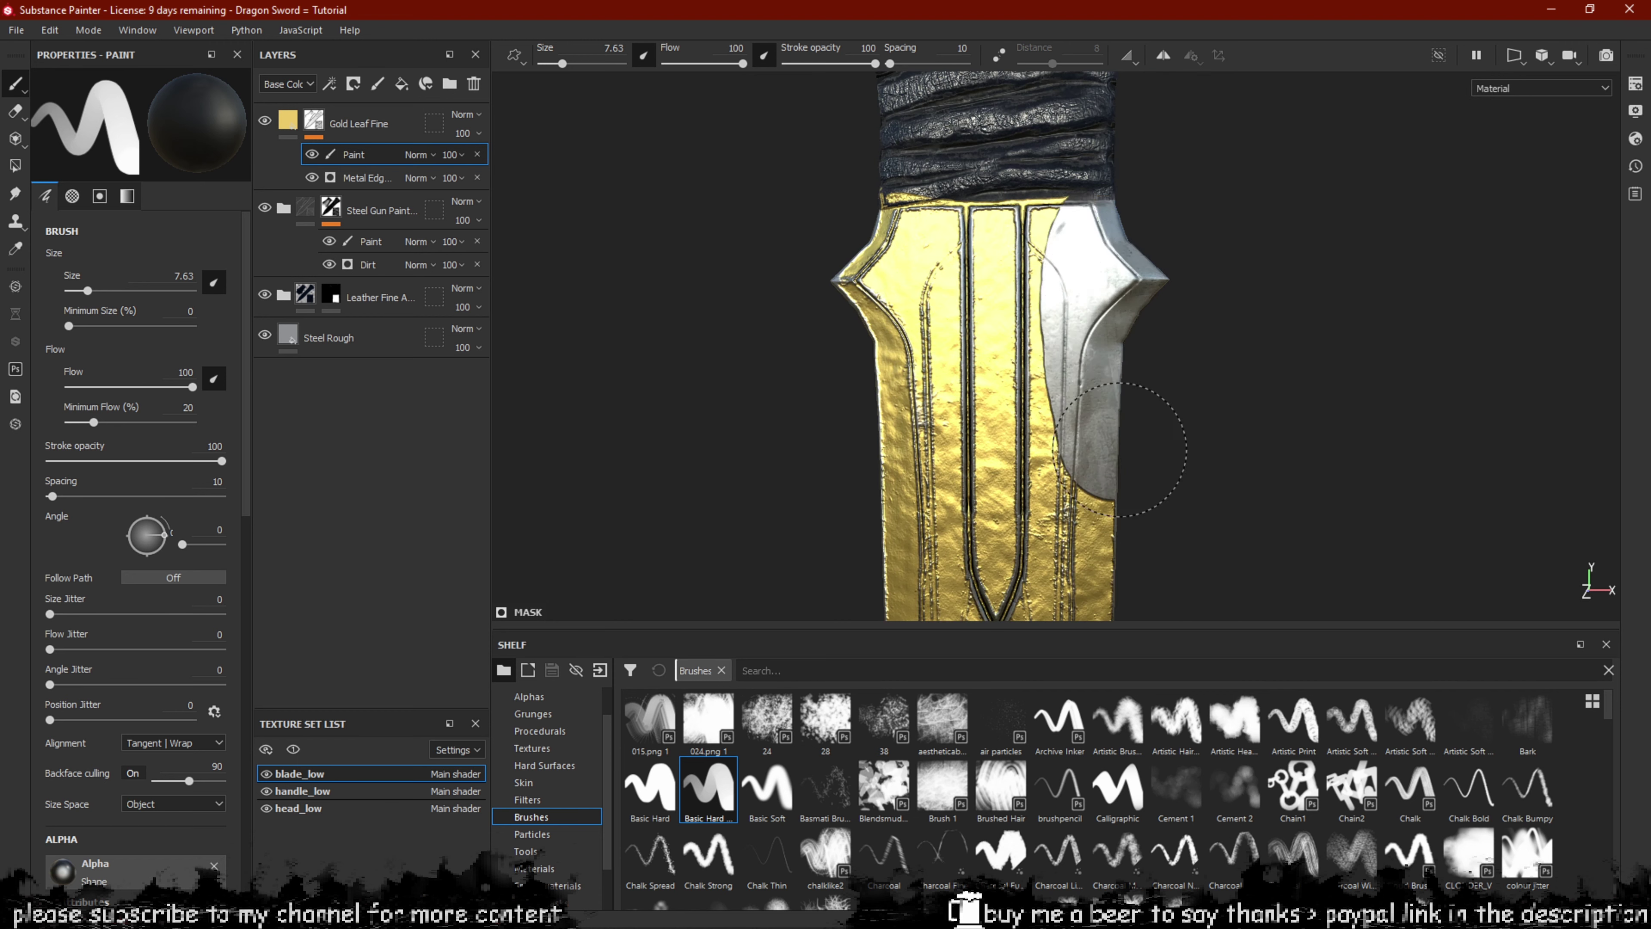
middle_click_drag(1138, 439, 1148, 234, "alt")
mouse_move(1129, 383)
left_mouse_down()
mouse_move(1102, 299)
mouse_move(1099, 515)
left_mouse_up()
Try painting the gold off the lower blade down to the tip, and undo these strokes.
middle_click_drag(1099, 516, 1138, 232, "alt")
mouse_move(1137, 273)
left_mouse_down()
mouse_move(1112, 389)
mouse_move(878, 447)
mouse_move(755, 302)
left_mouse_up()
middle_click_drag(1120, 514, 1091, 332, "alt")
left_click_drag(1091, 331, 865, 425)
middle_click_drag(1088, 493, 1062, 314, "alt")
mouse_move(1061, 313)
left_mouse_down()
mouse_move(716, 460)
mouse_move(790, 534)
left_mouse_up()
middle_click_drag(1039, 273, 1071, 178, "alt")
mouse_move(1188, 334)
left_mouse_down()
mouse_move(970, 564)
mouse_move(1002, 461)
left_mouse_up()
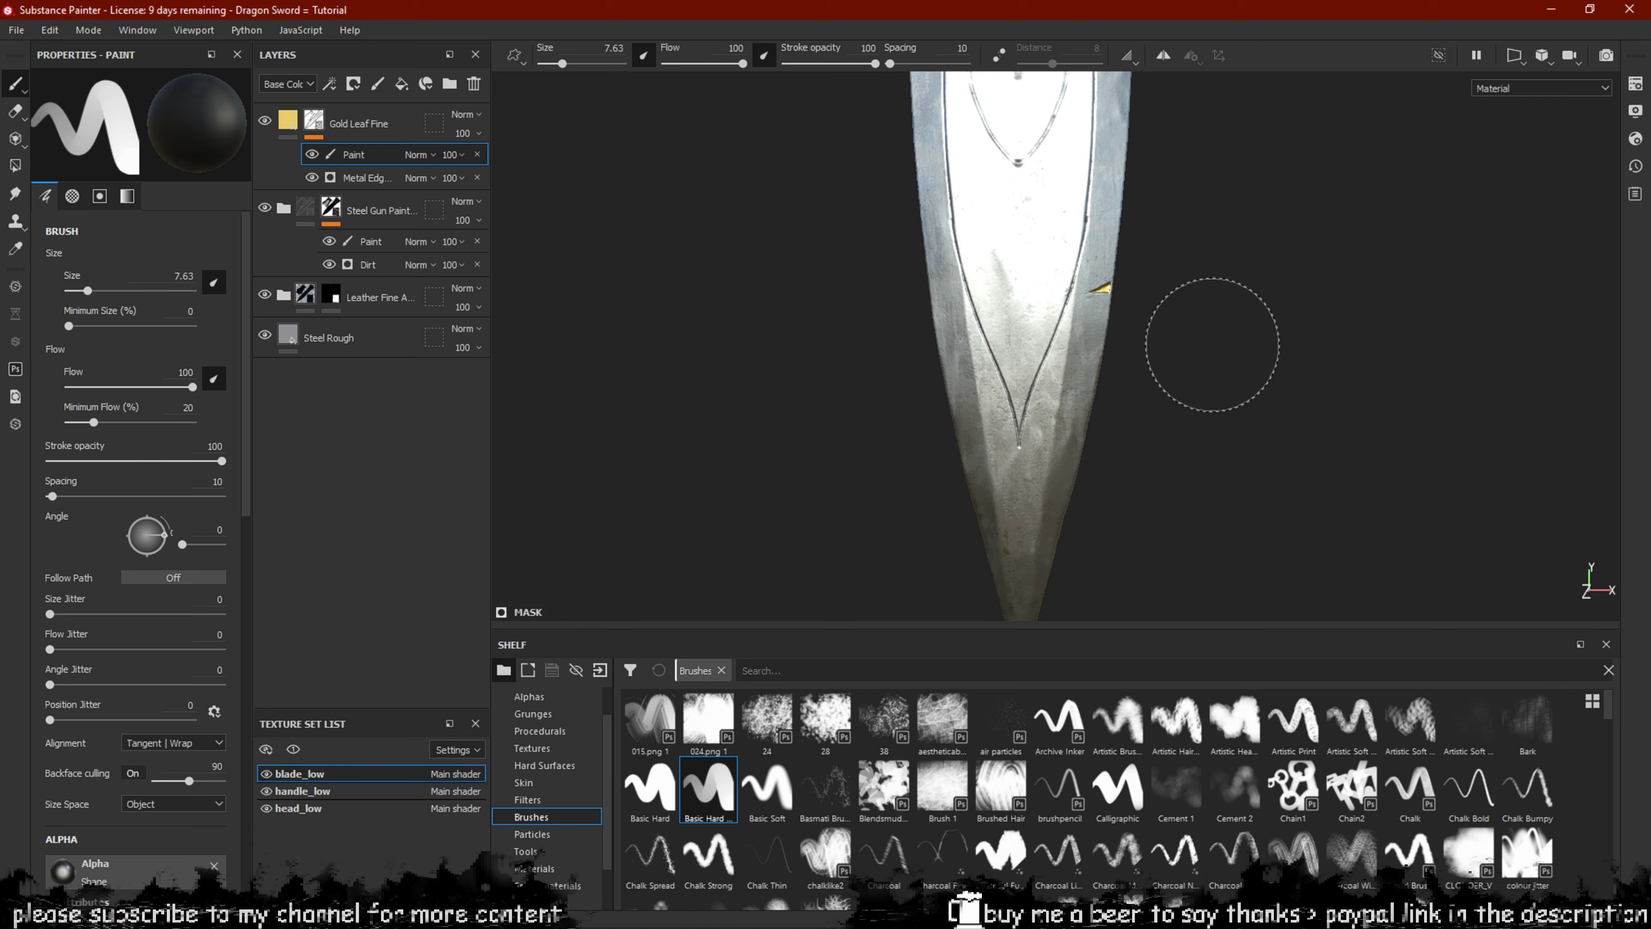
key("ctrl+z")
key("ctrl+z")
middle_click_drag(1165, 288, 1198, 496, "alt")
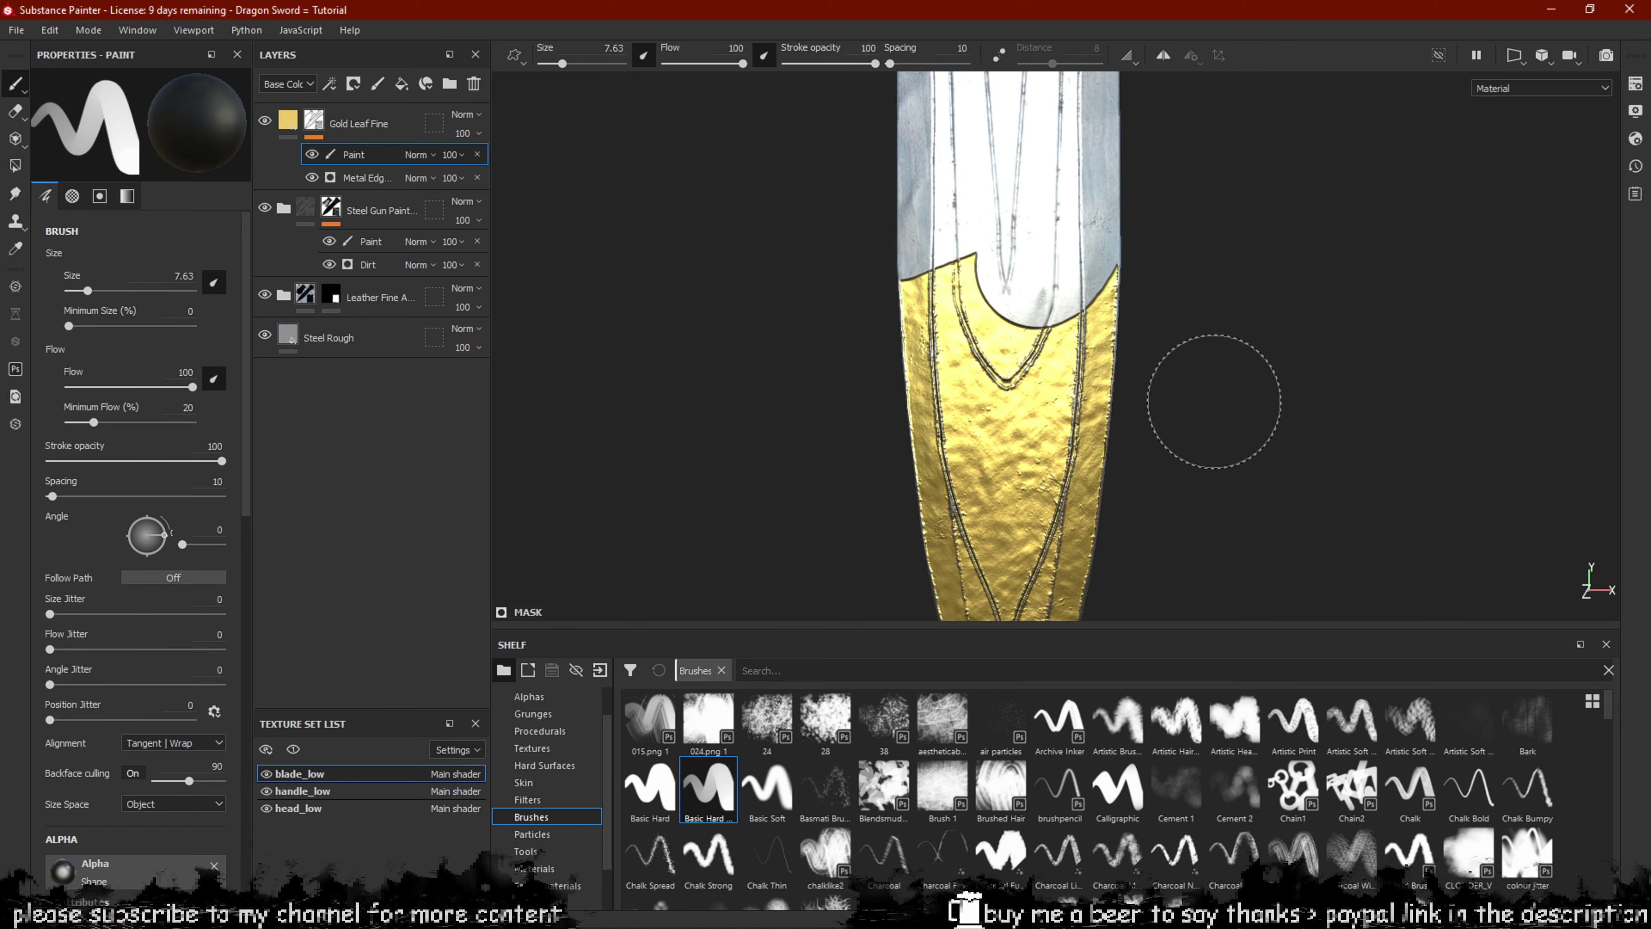
key("ctrl+z")
Paint the gold off the lower blade down to the tip and across the area below the central groove.
left_click_drag(1213, 295, 1203, 508, "alt+shift")
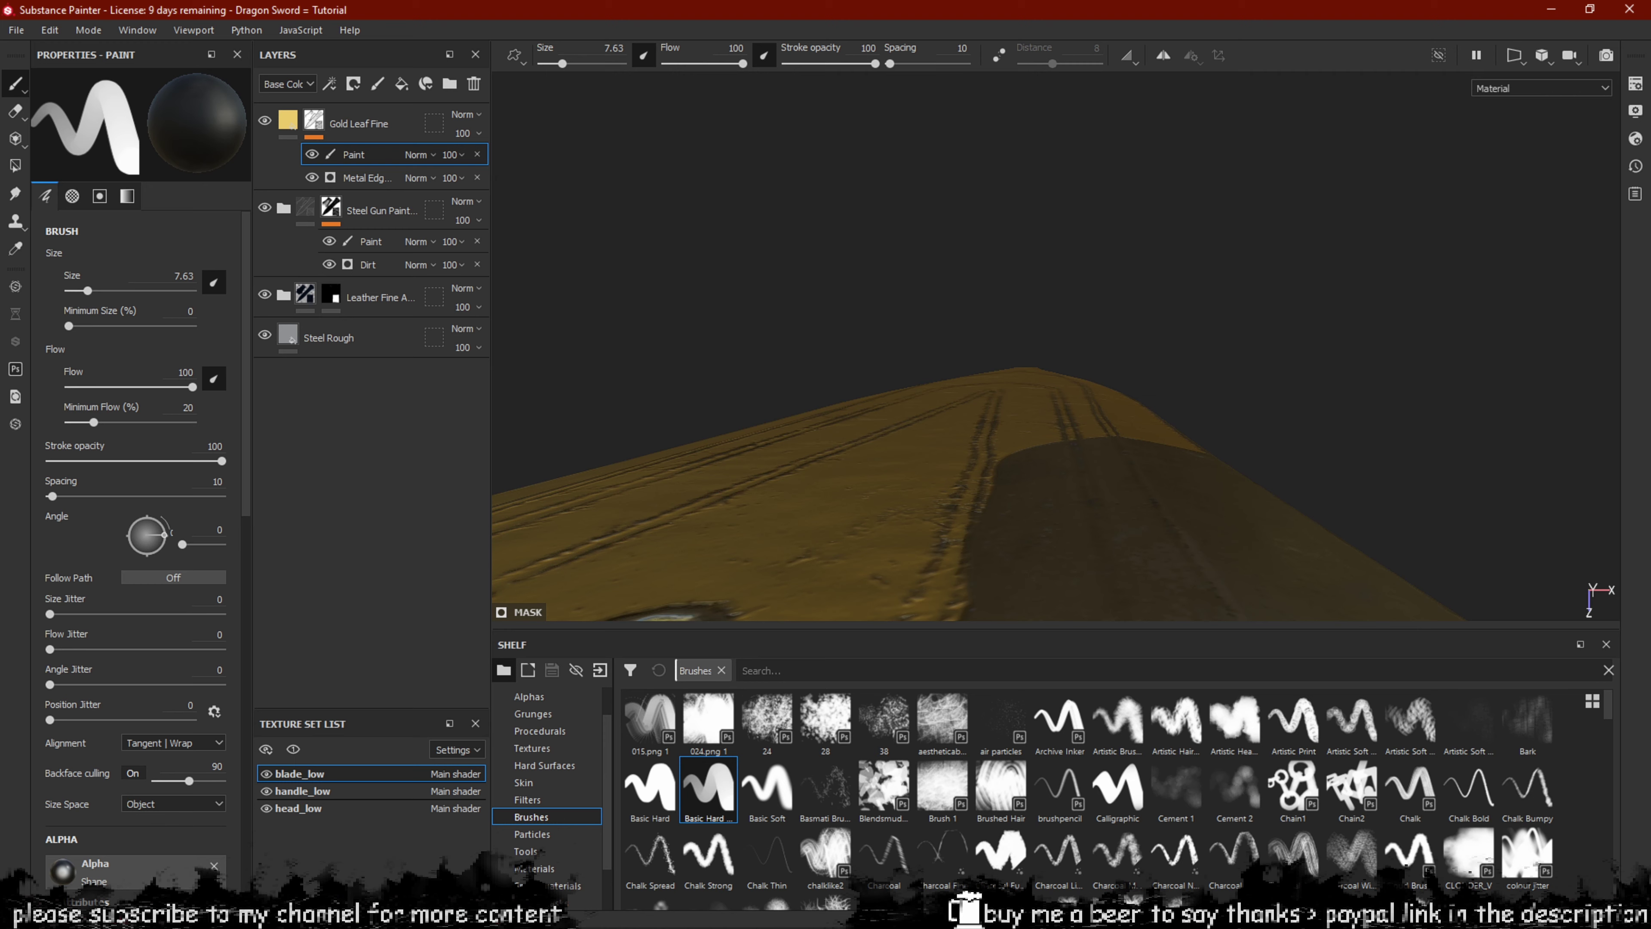
left_click_drag(1223, 287, 1235, 555, "alt+shift")
left_click_drag(1183, 448, 1244, 428, "alt")
scroll(1152, 343, "up", 6)
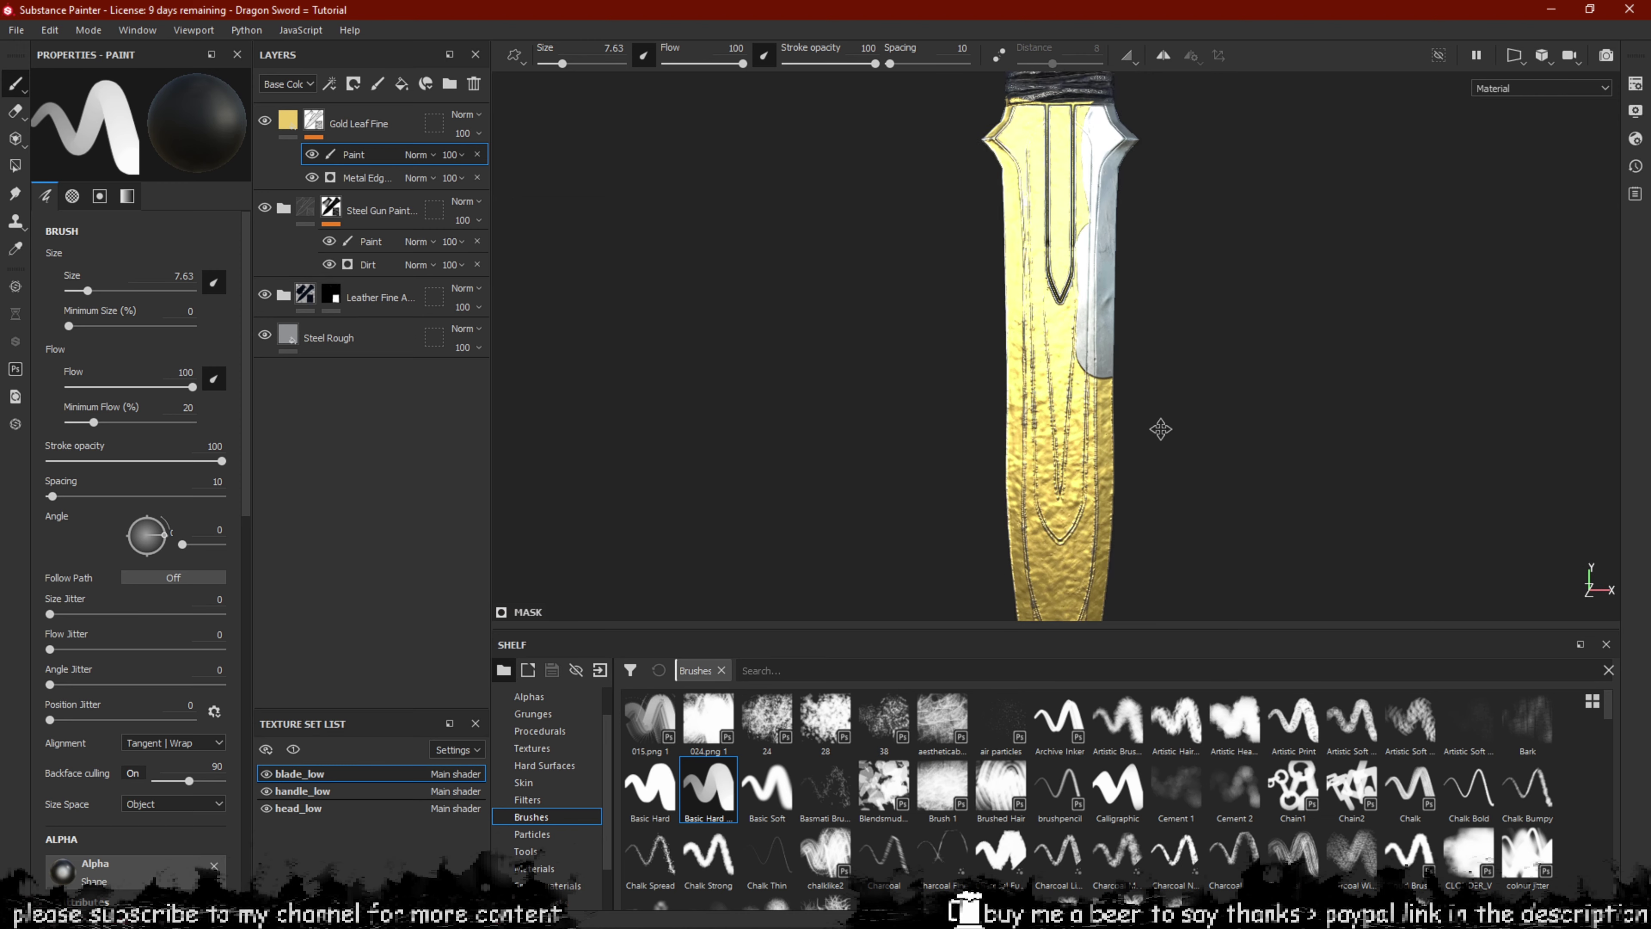
mouse_move(1090, 412)
left_mouse_down()
mouse_move(923, 455)
mouse_move(975, 559)
mouse_move(1161, 380)
mouse_move(669, 513)
mouse_move(1174, 545)
left_mouse_up()
middle_click_drag(1174, 545, 1117, 225, "alt")
mouse_move(1094, 330)
left_mouse_down()
mouse_move(1248, 277)
mouse_move(1084, 485)
left_mouse_up()
middle_click_drag(1084, 485, 1074, 220, "alt")
mouse_move(1086, 305)
left_mouse_down()
mouse_move(812, 376)
mouse_move(807, 472)
mouse_move(1048, 517)
left_mouse_up()
left_click_drag(1079, 457, 1081, 254, "ctrl+alt")
mouse_move(1151, 316)
left_mouse_down()
mouse_move(744, 465)
mouse_move(1060, 527)
left_mouse_up()
left_click_drag(1069, 511, 1029, 288, "ctrl+alt")
left_click_drag(1157, 301, 1132, 325, "ctrl")
mouse_move(975, 449)
left_mouse_down()
mouse_move(973, 358)
mouse_move(1006, 485)
mouse_move(1095, 644)
left_mouse_up()
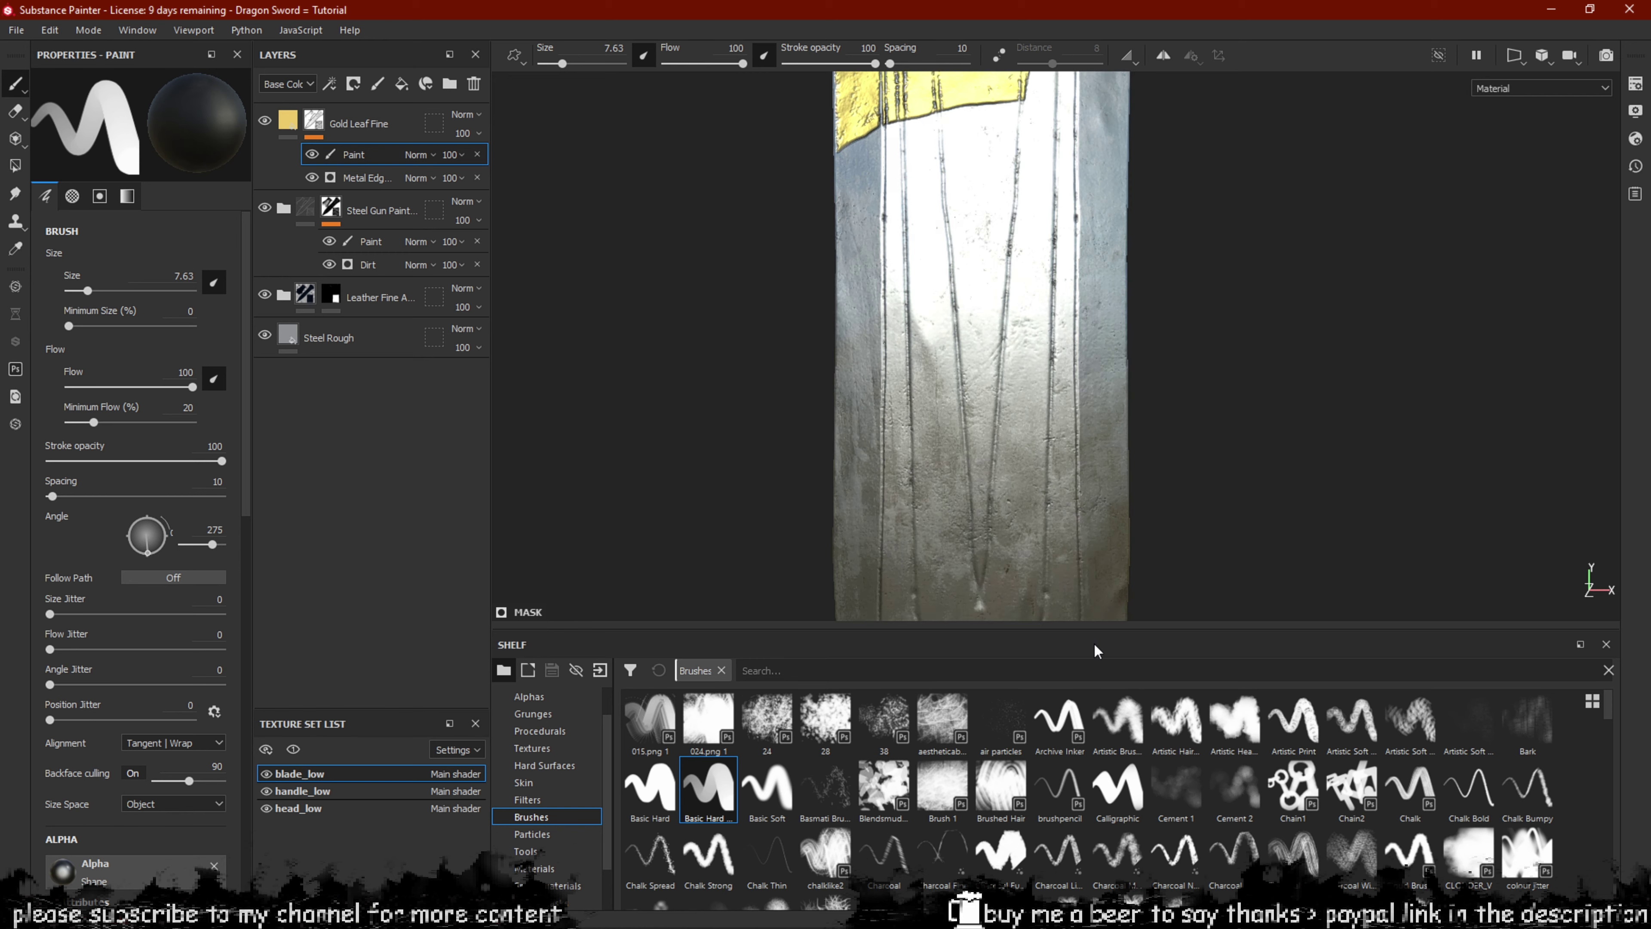
Paint the gold off the blade's opposite edge and shoulder, keeping it around the central pointed groove.
left_click_drag(1063, 123, 1138, 561, "ctrl+alt")
mouse_move(905, 387)
left_mouse_down()
mouse_move(943, 582)
mouse_move(1148, 612)
left_mouse_up()
mouse_move(1239, 427)
left_mouse_down("ctrl+alt")
mouse_move(1216, 724)
mouse_move(1206, 708)
left_mouse_up("ctrl+alt")
mouse_move(862, 284)
left_mouse_down()
mouse_move(845, 293)
mouse_move(865, 366)
left_mouse_up()
left_click_drag(903, 280, 855, 510)
left_click_drag(965, 575, 925, 309, "ctrl+alt")
mouse_move(886, 232)
left_mouse_down()
mouse_move(835, 361)
mouse_move(831, 425)
left_mouse_up()
left_click(867, 282, "shift")
left_click(866, 507, "shift")
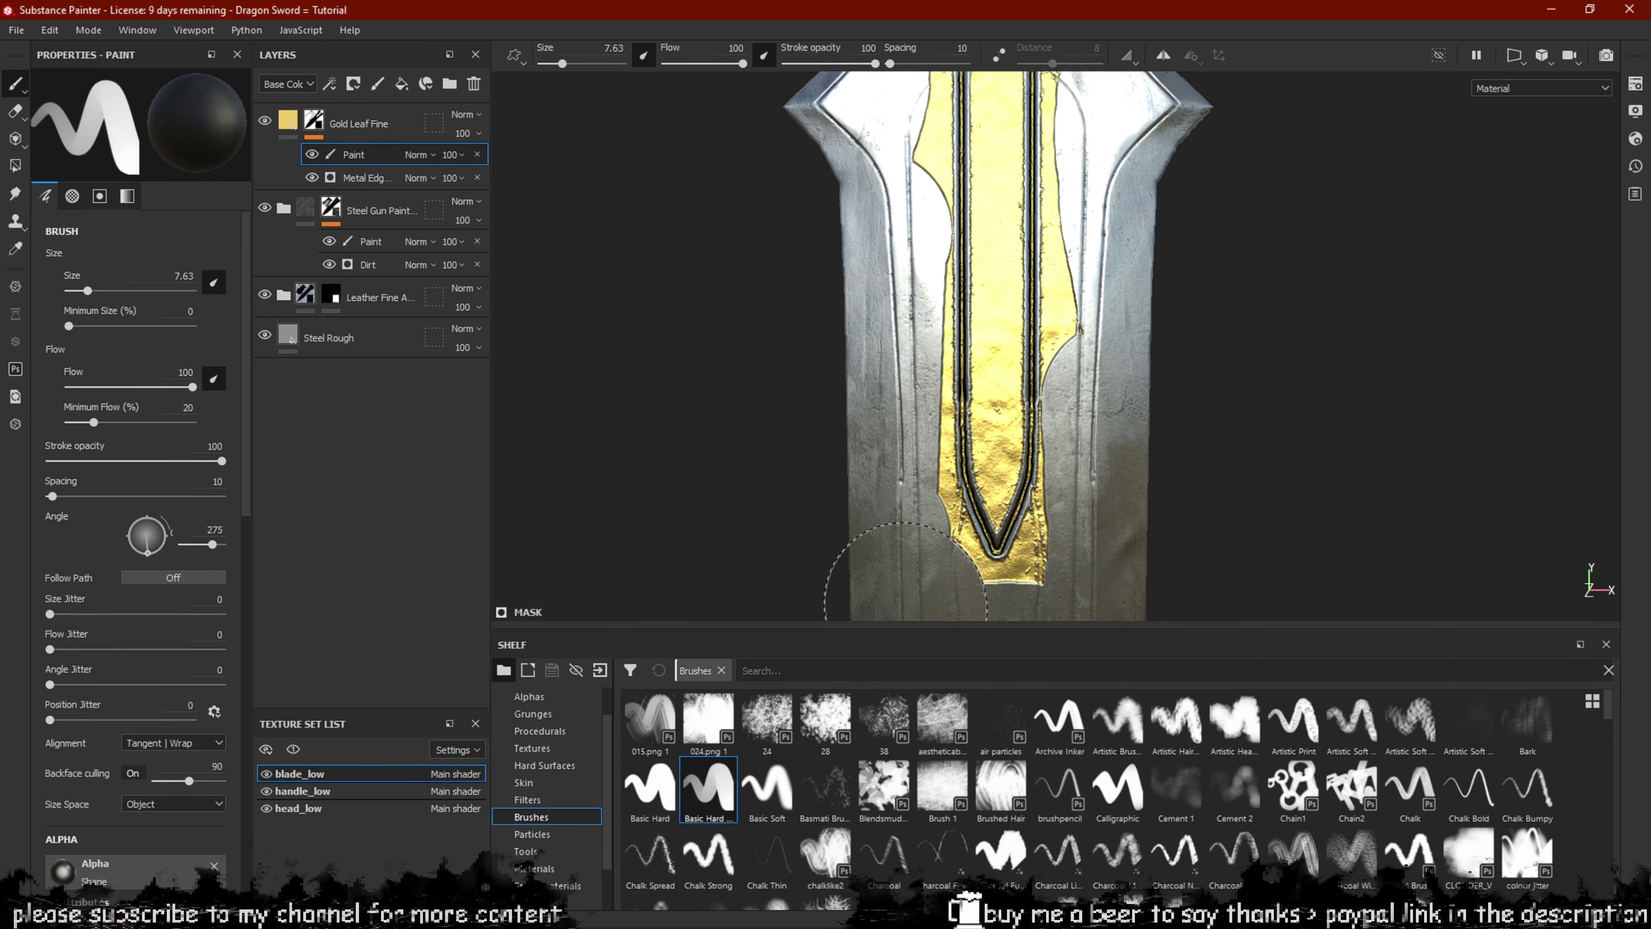
Reduce the brush size to 0.93 and paint away the excess gold just outside one line of the central groove.
key("bracketleft")
key("bracketleft")
key("bracketleft")
key("bracketleft")
key("bracketleft")
key("bracketleft")
key("bracketleft")
key("bracketleft")
key("bracketleft")
key("bracketleft")
scroll(1124, 345, "up", 8)
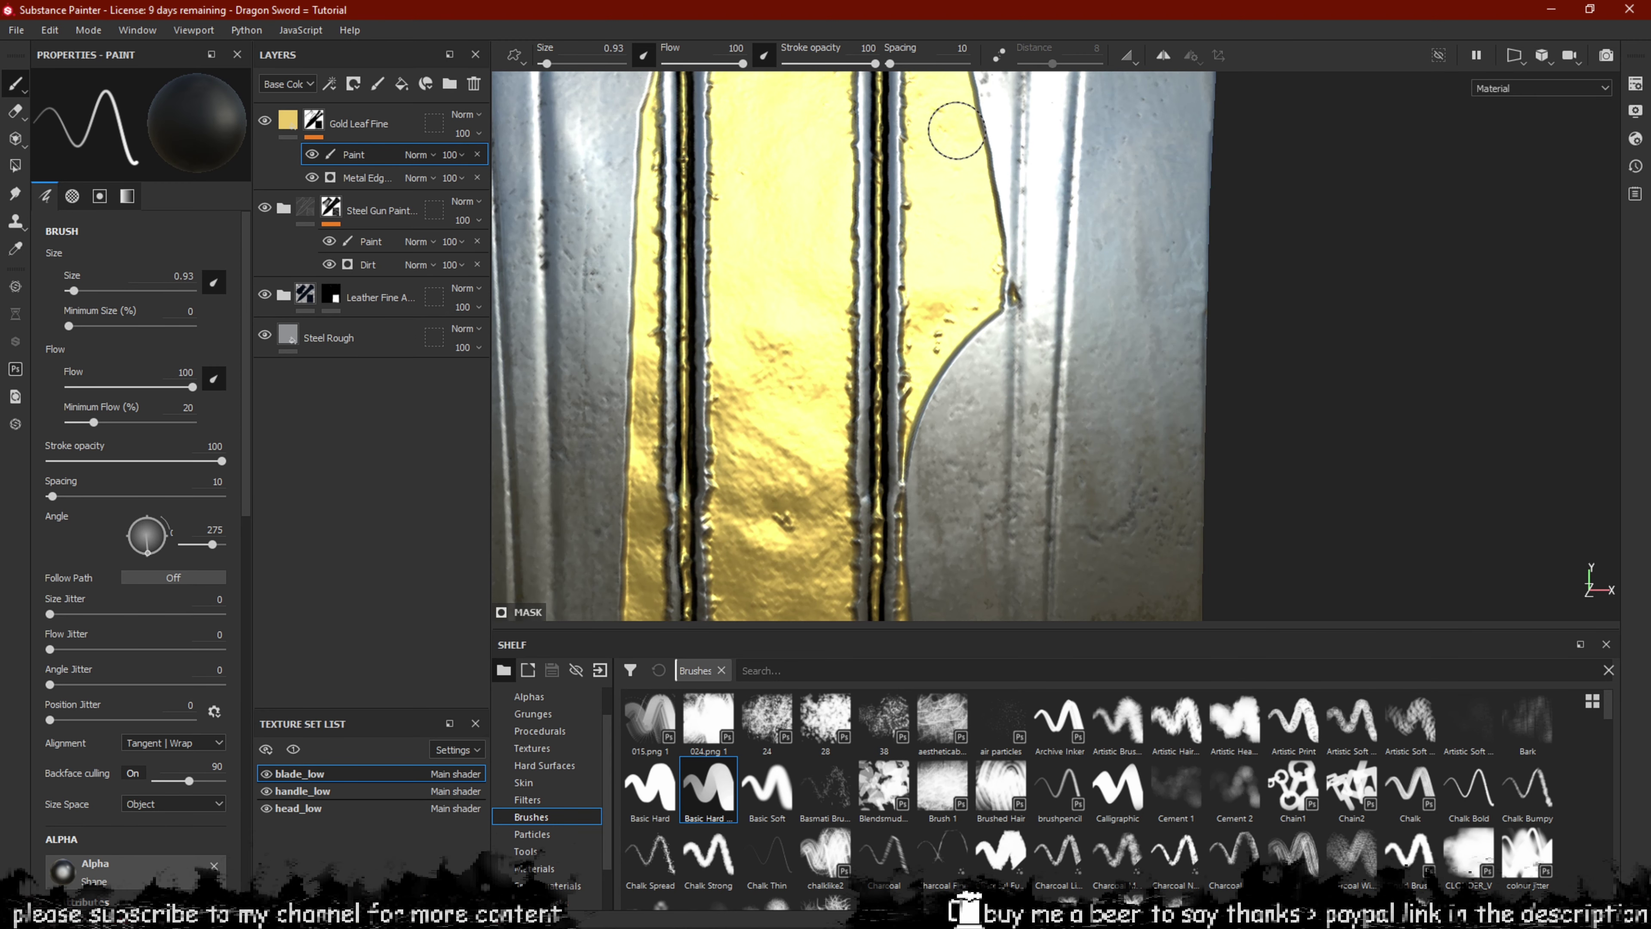
left_click(954, 118)
left_click(930, 501, "shift")
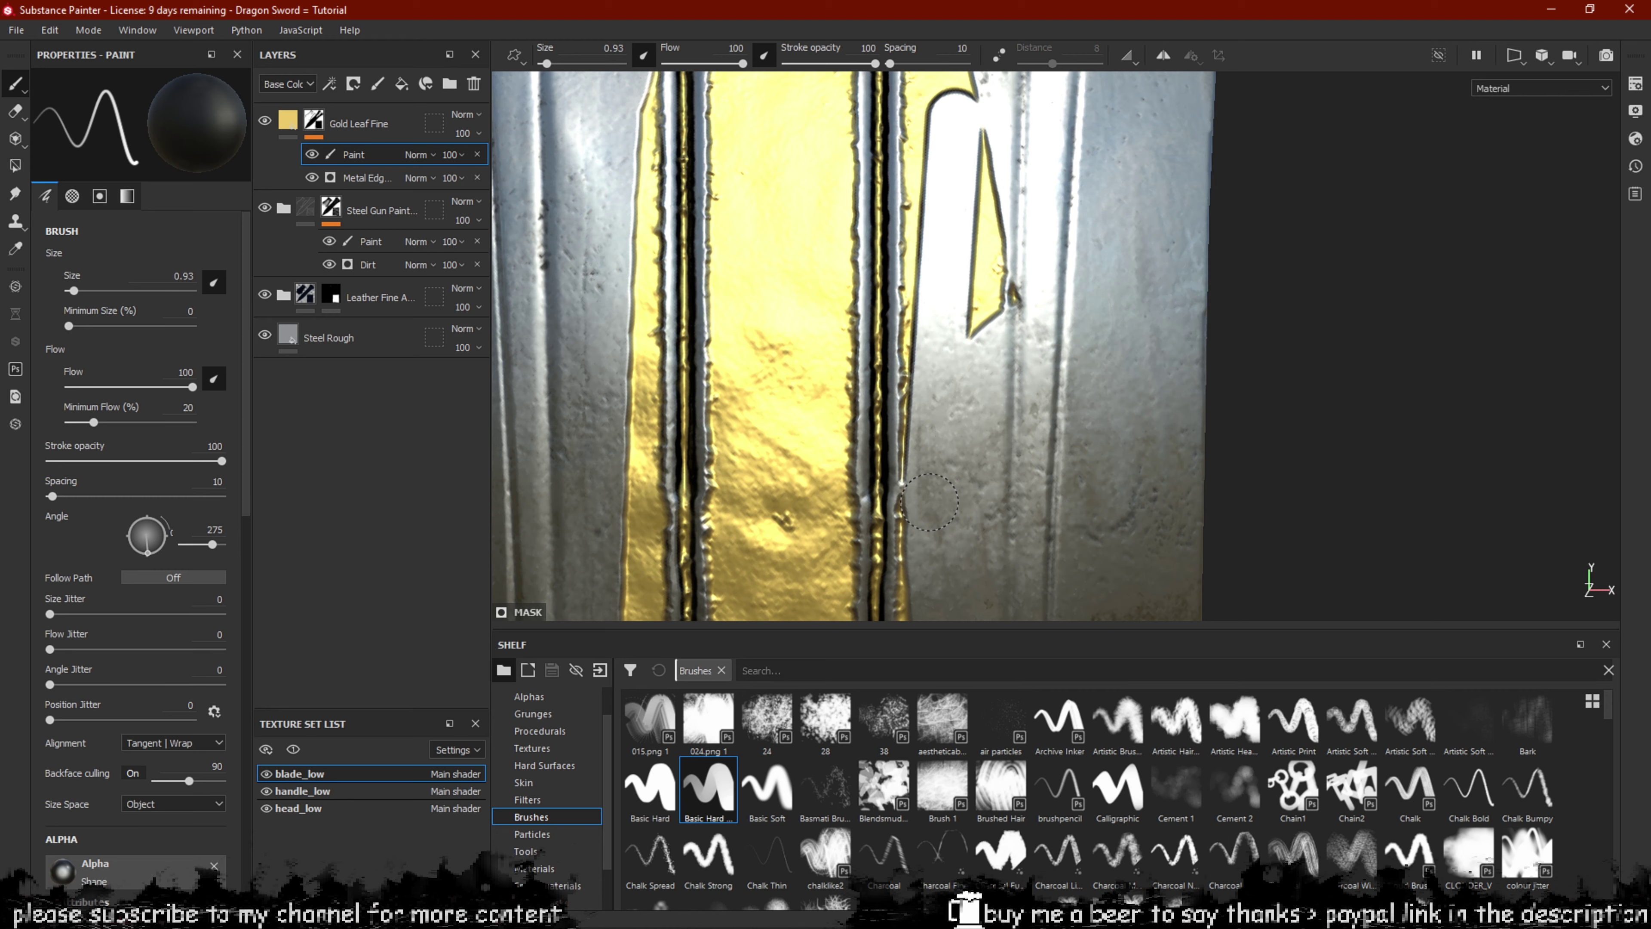
left_click(1004, 163, "shift")
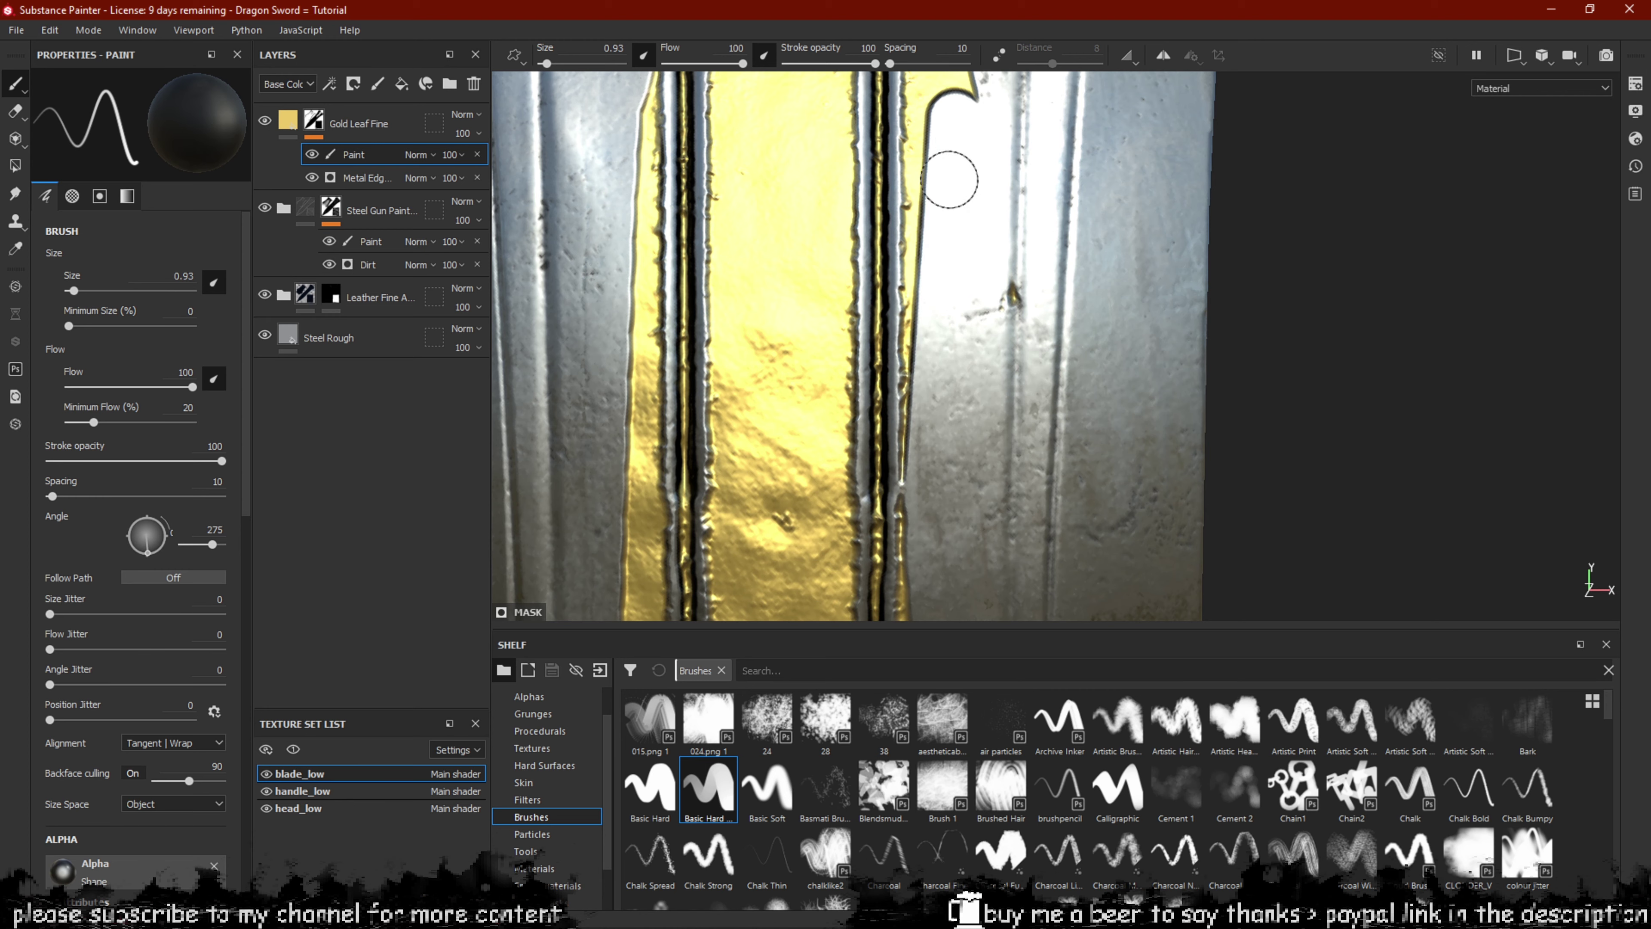
mouse_move(949, 180)
left_mouse_down()
mouse_move(923, 254)
mouse_move(914, 482)
left_mouse_up()
In the UV layout, enlarge the brush to 3.89, undo a stroke over the wrap's gold edge, and repaint only part of it.
left_click_drag(1021, 609, 1102, 459, "alt")
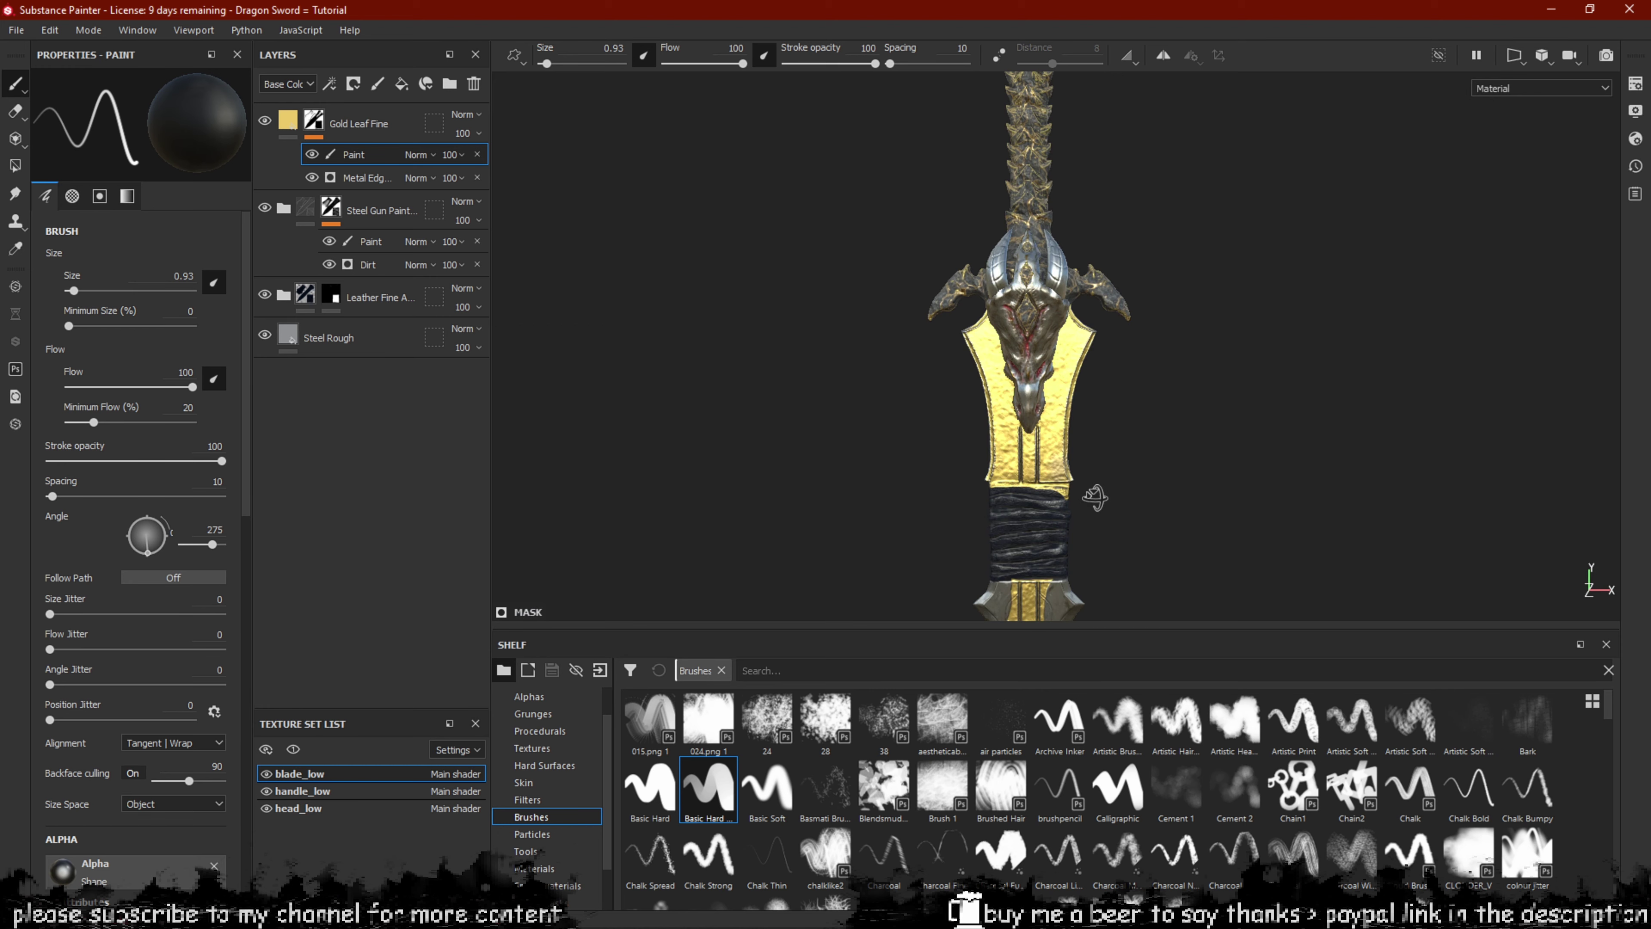
key("F2")
scroll(1091, 363, "down", 4)
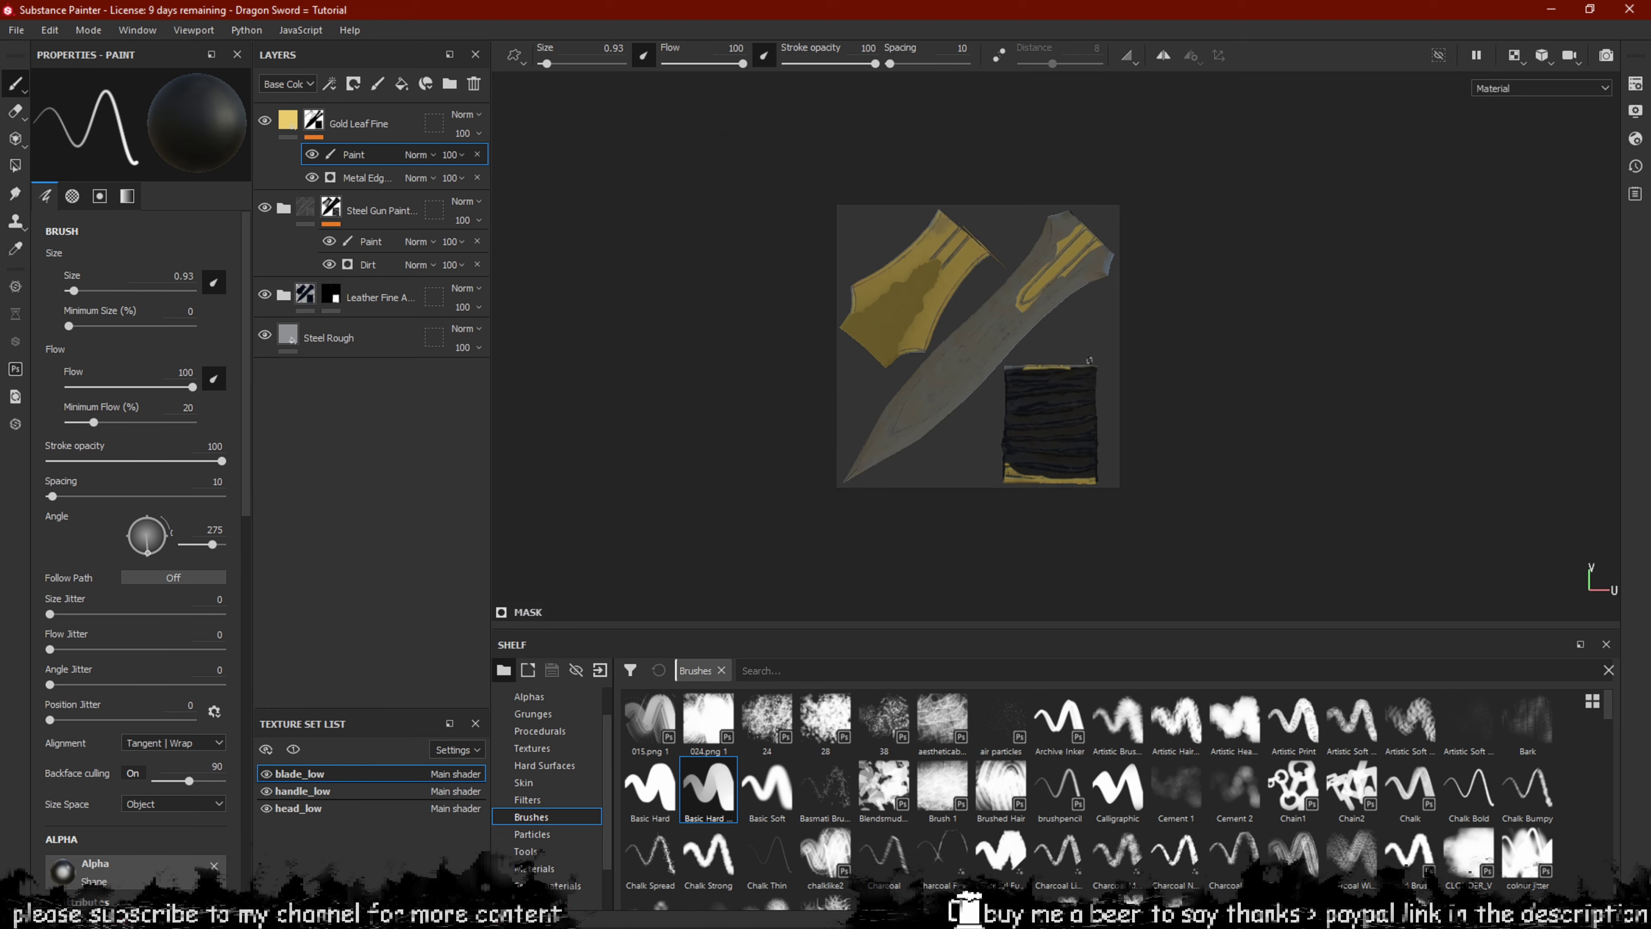
scroll(1090, 362, "up", 5)
scroll(1033, 333, "up", 2)
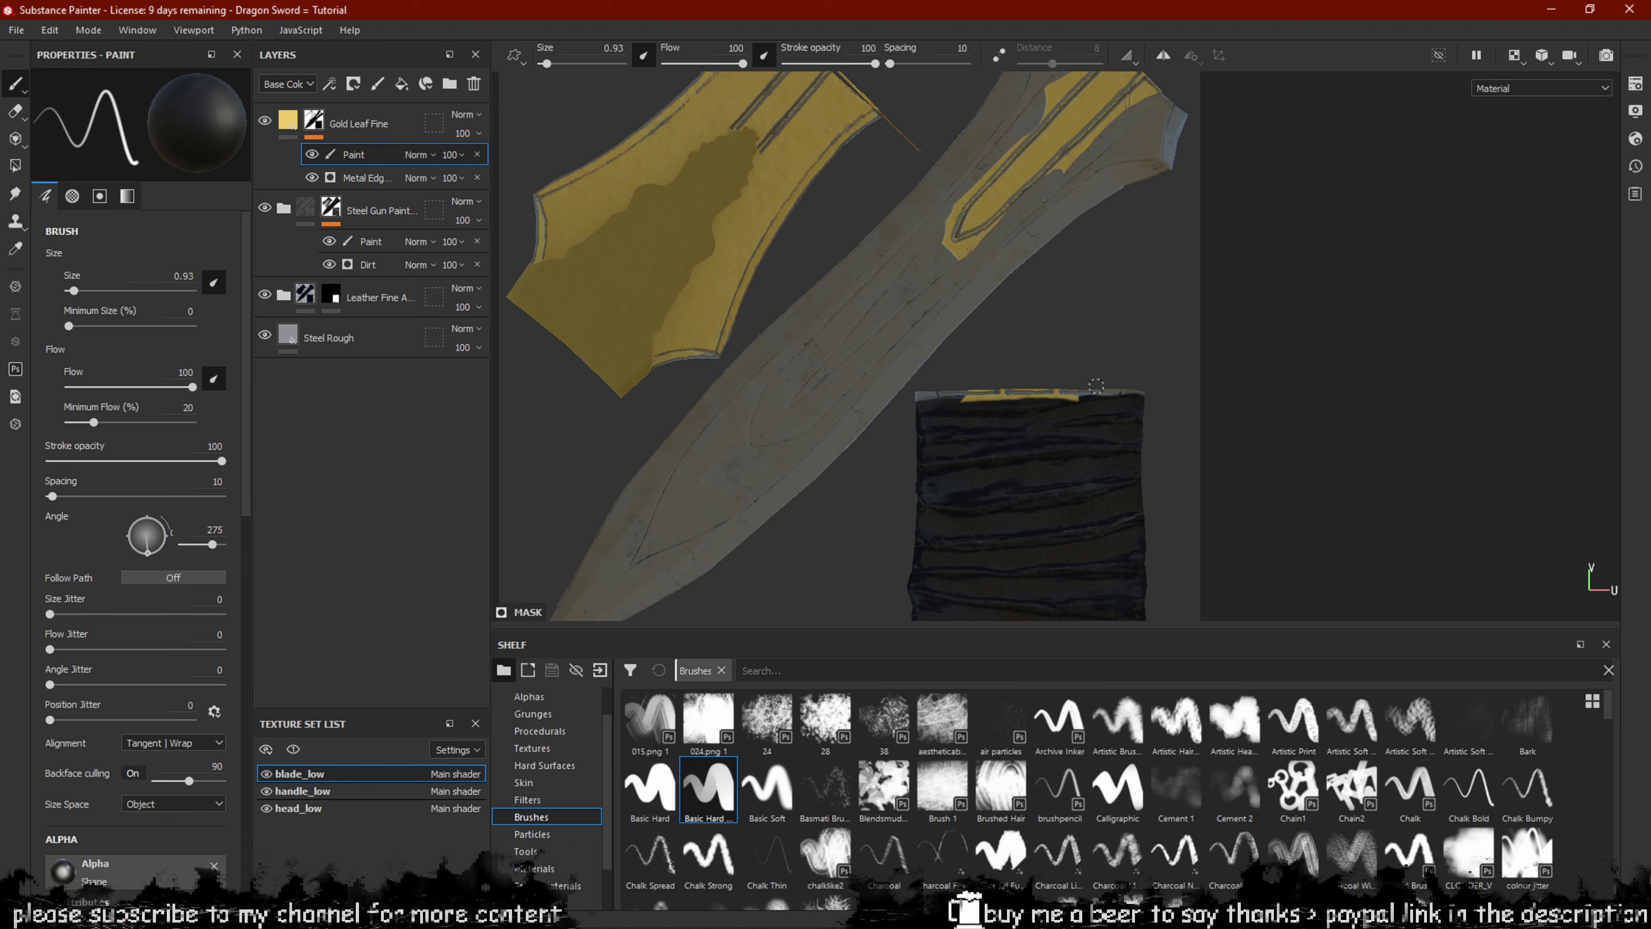
right_click_drag(1048, 394, 1076, 395, "ctrl")
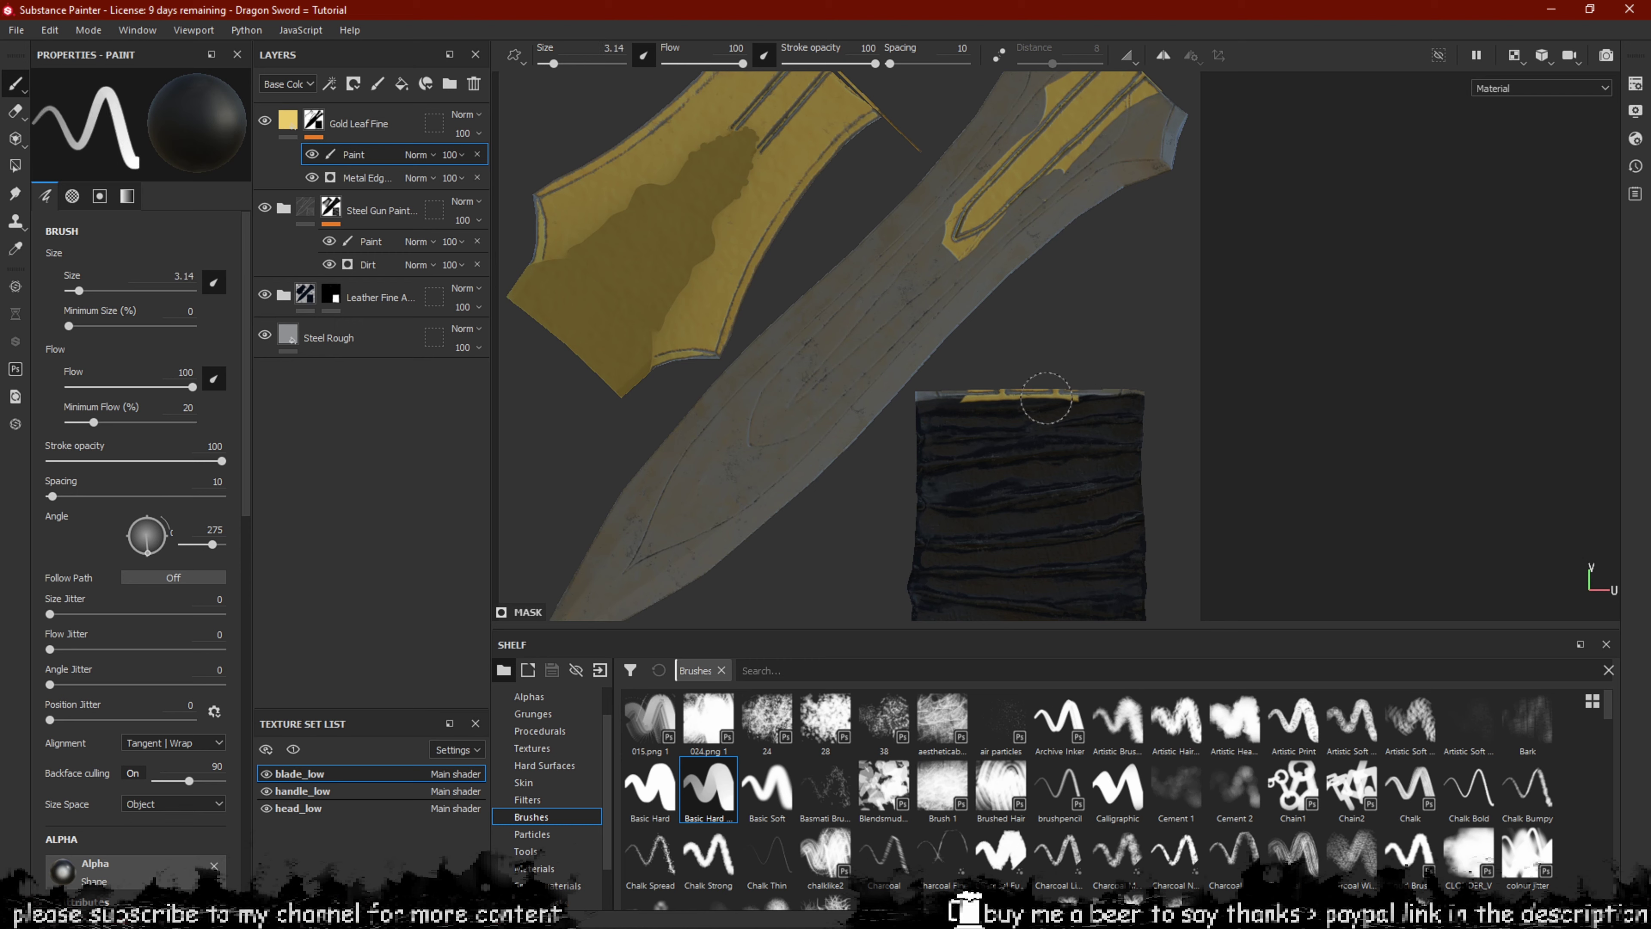
left_click_drag(1066, 395, 909, 396)
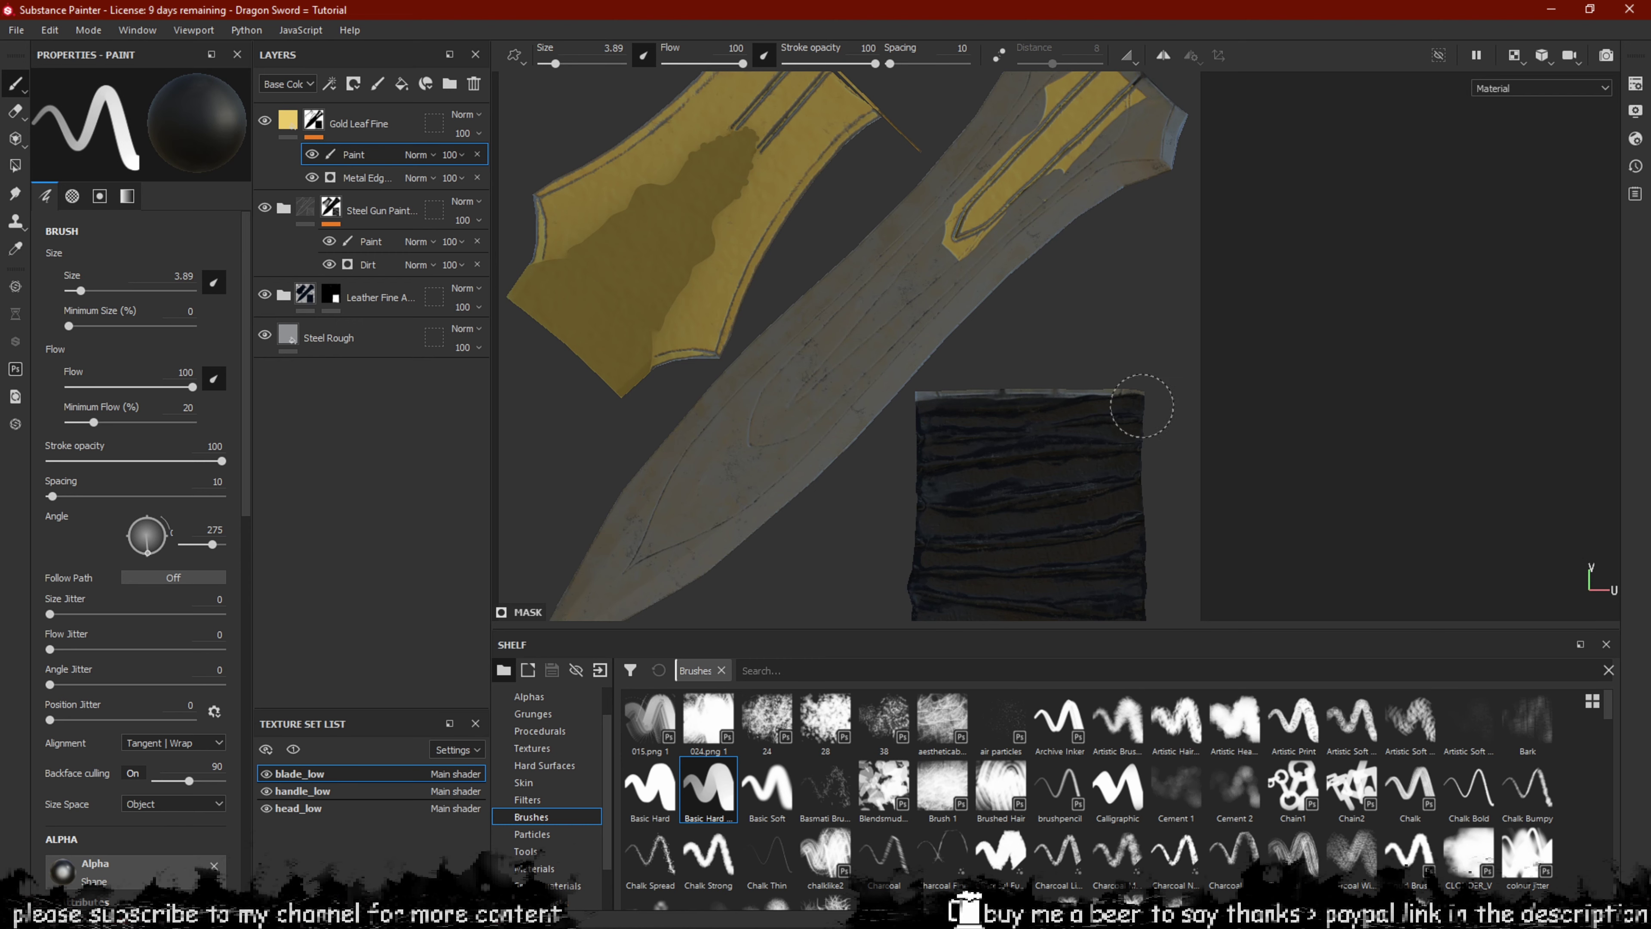
key("ctrl+z")
left_click_drag(1152, 404, 1060, 407)
Paint the gold off the leather along the wrap's edge in the UV layout, sparing the gold on the adjoining metal strip.
left_click_drag(1059, 315, 1283, 433, "alt")
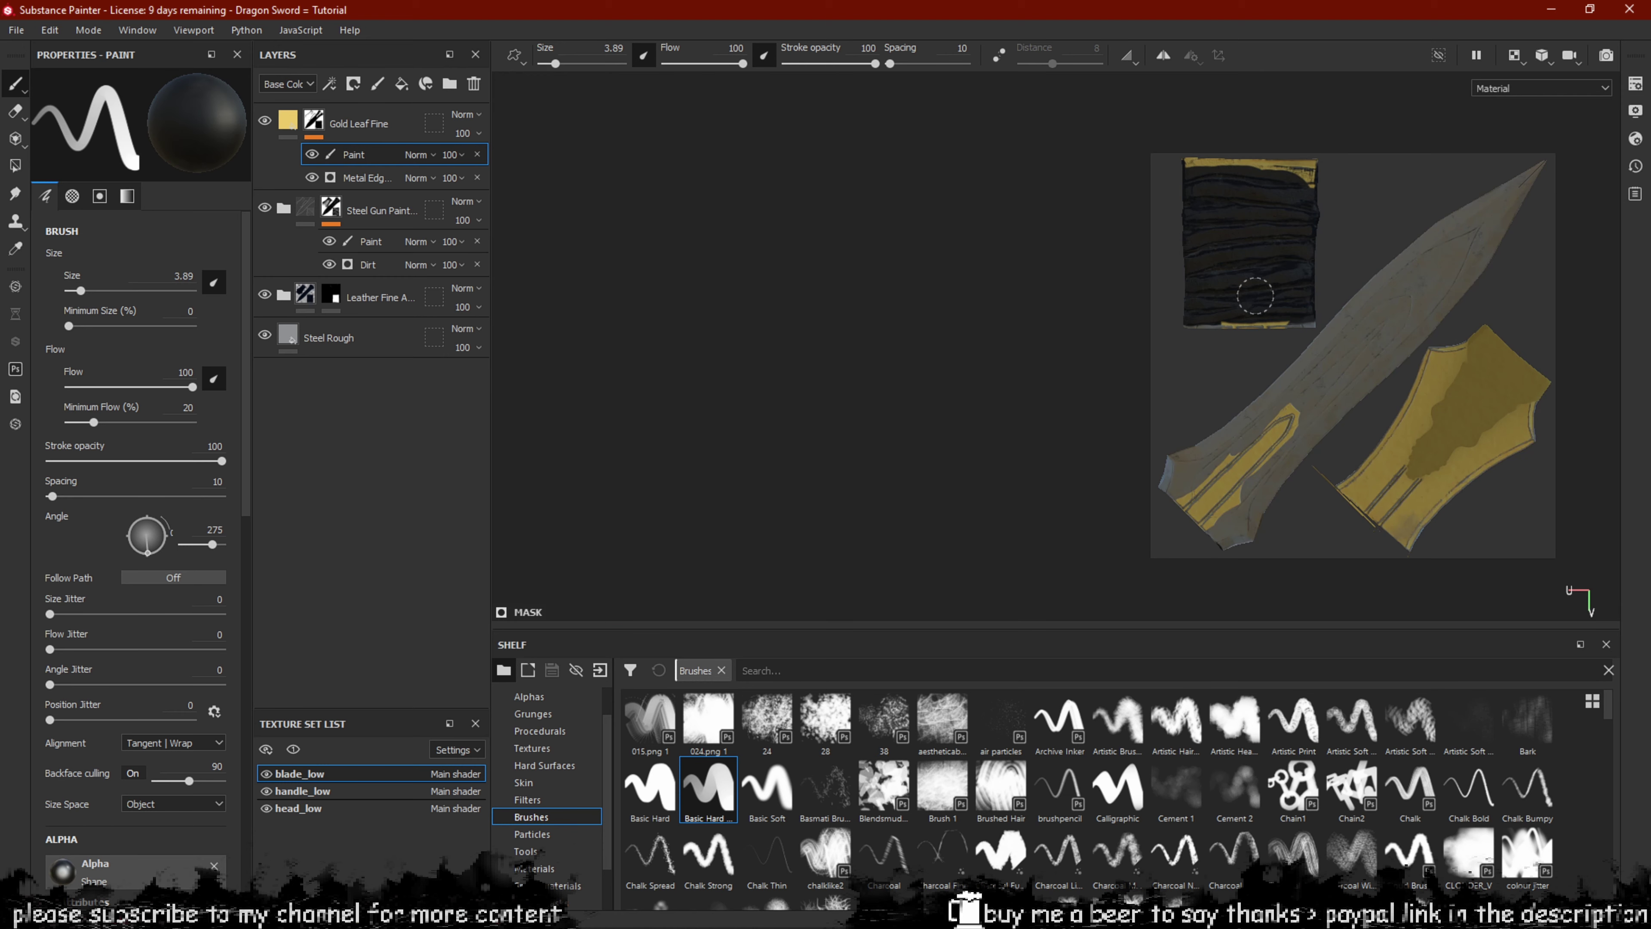
scroll(1294, 312, "up", 6)
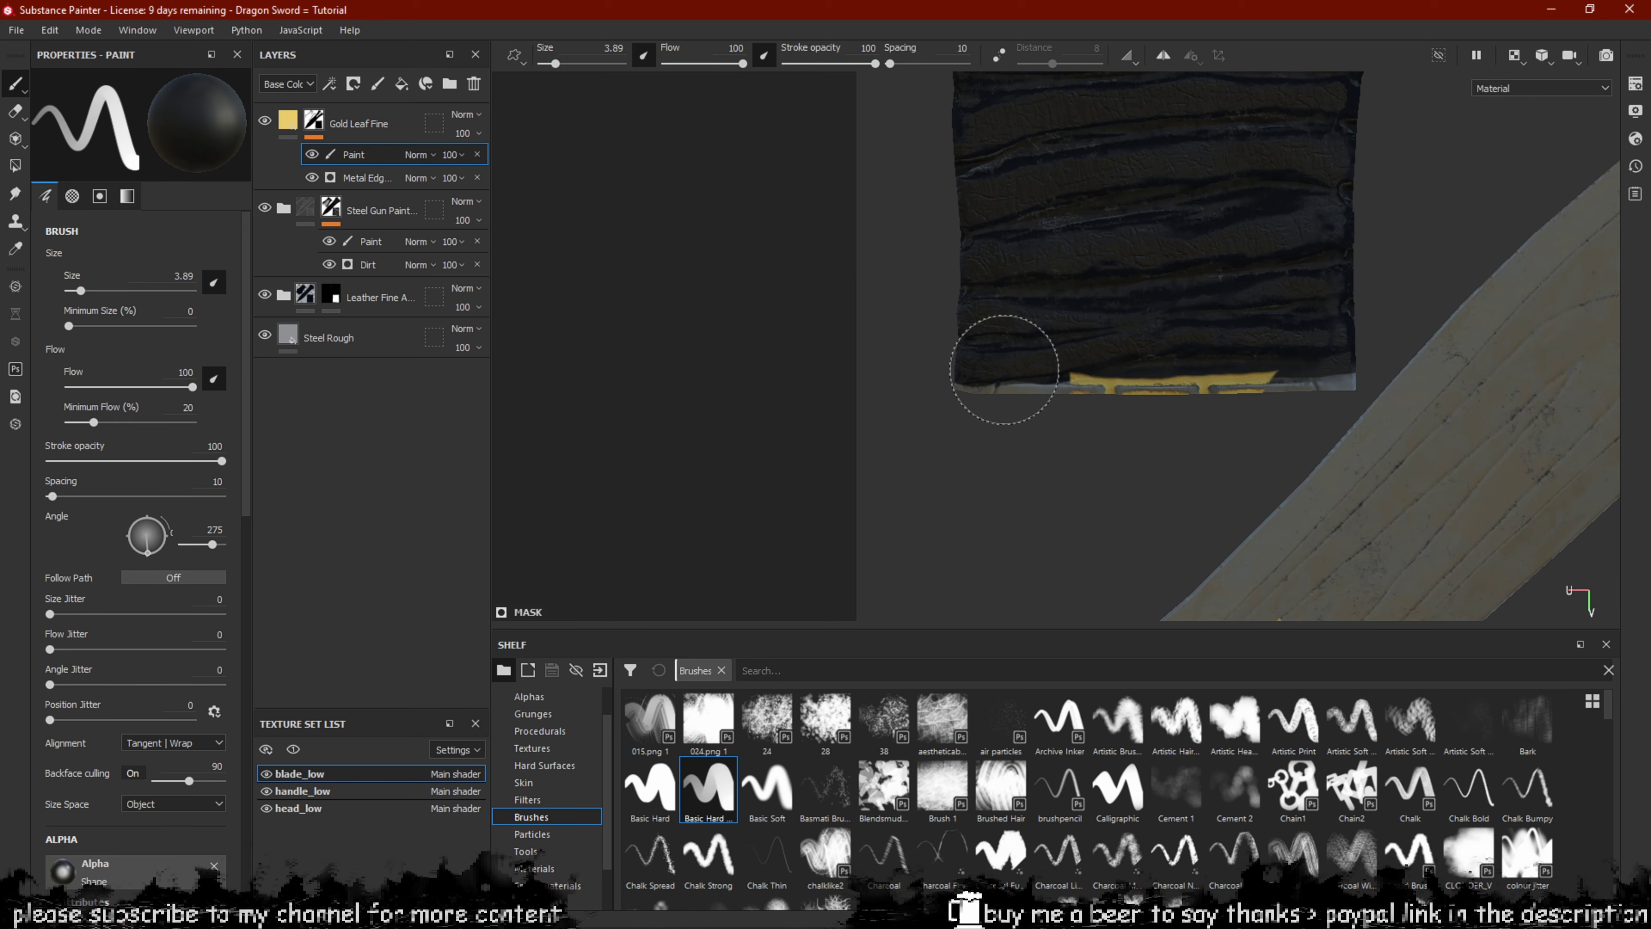
left_click_drag(1065, 328, 1291, 327)
left_click_drag(1164, 328, 1097, 333)
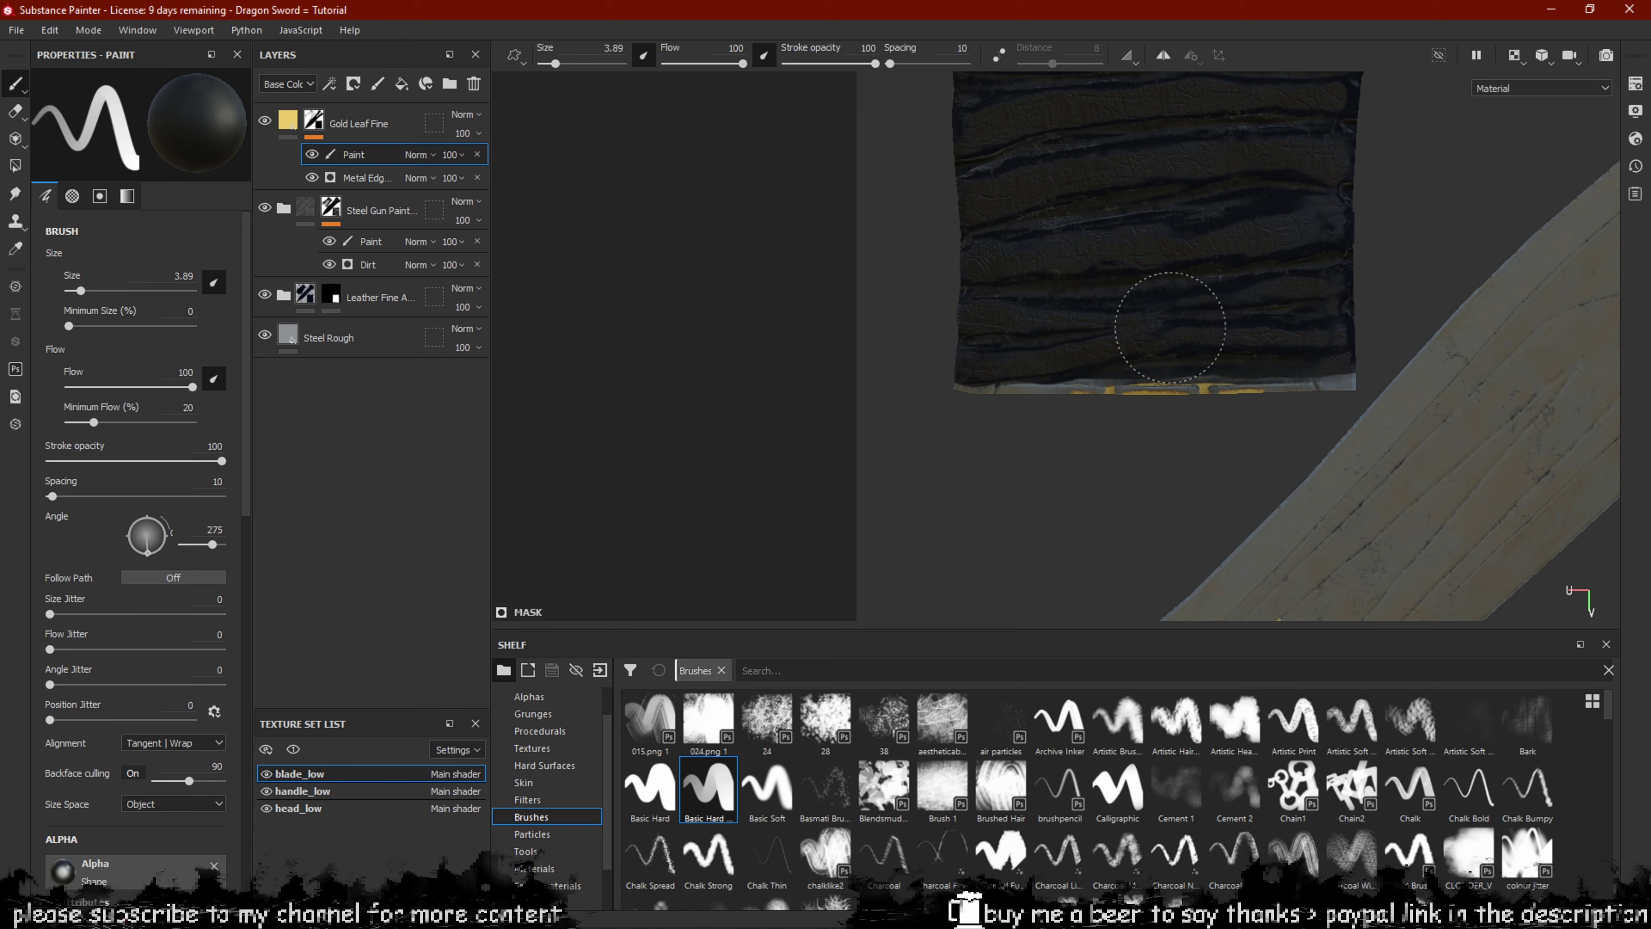
scroll(1209, 314, "down", 5)
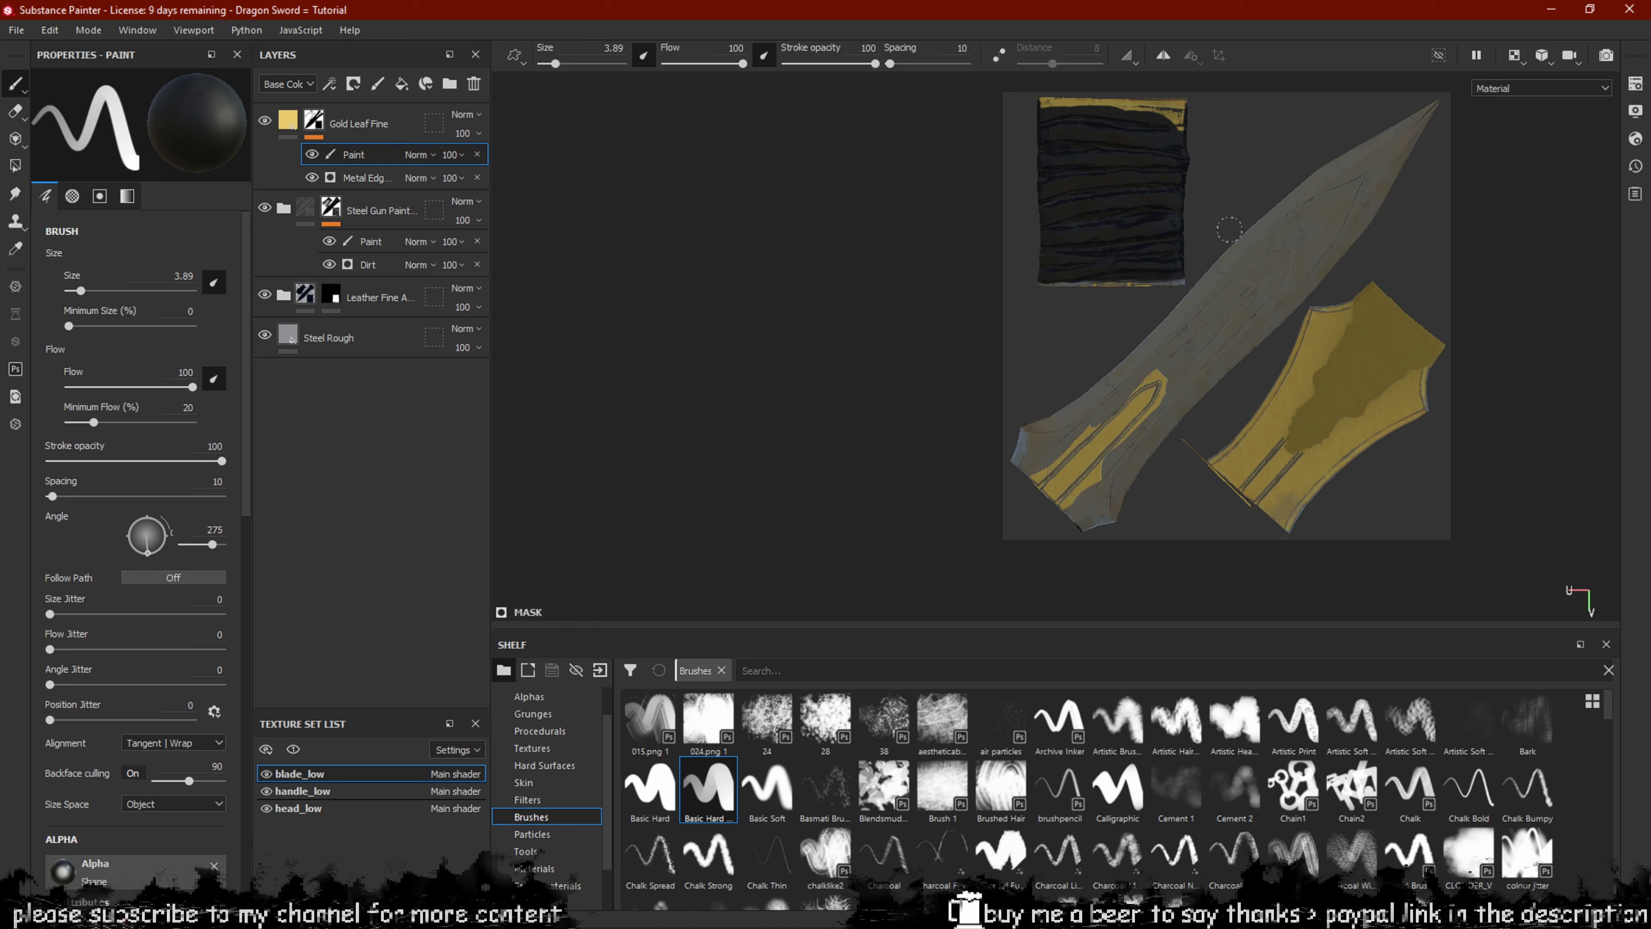
Undo the freehand stroke on the wrap's gold edge in the UV layout and remove that gold with one straight stroke across it.
middle_click_drag(1238, 184, 1201, 304)
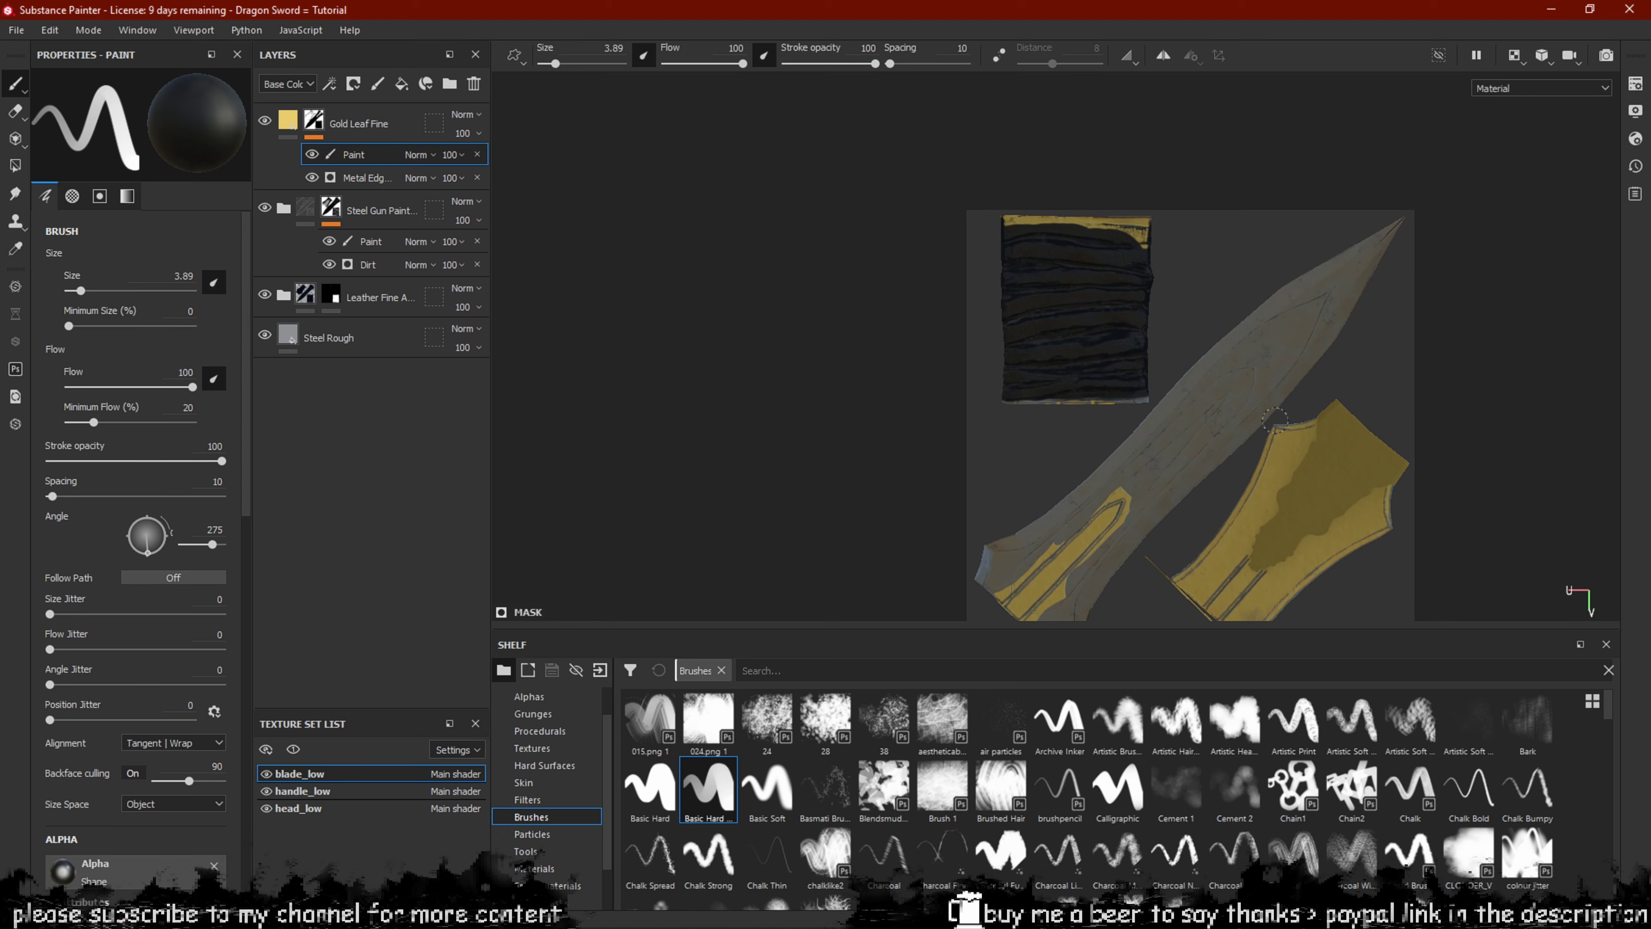
left_click_drag(1171, 228, 1211, 251)
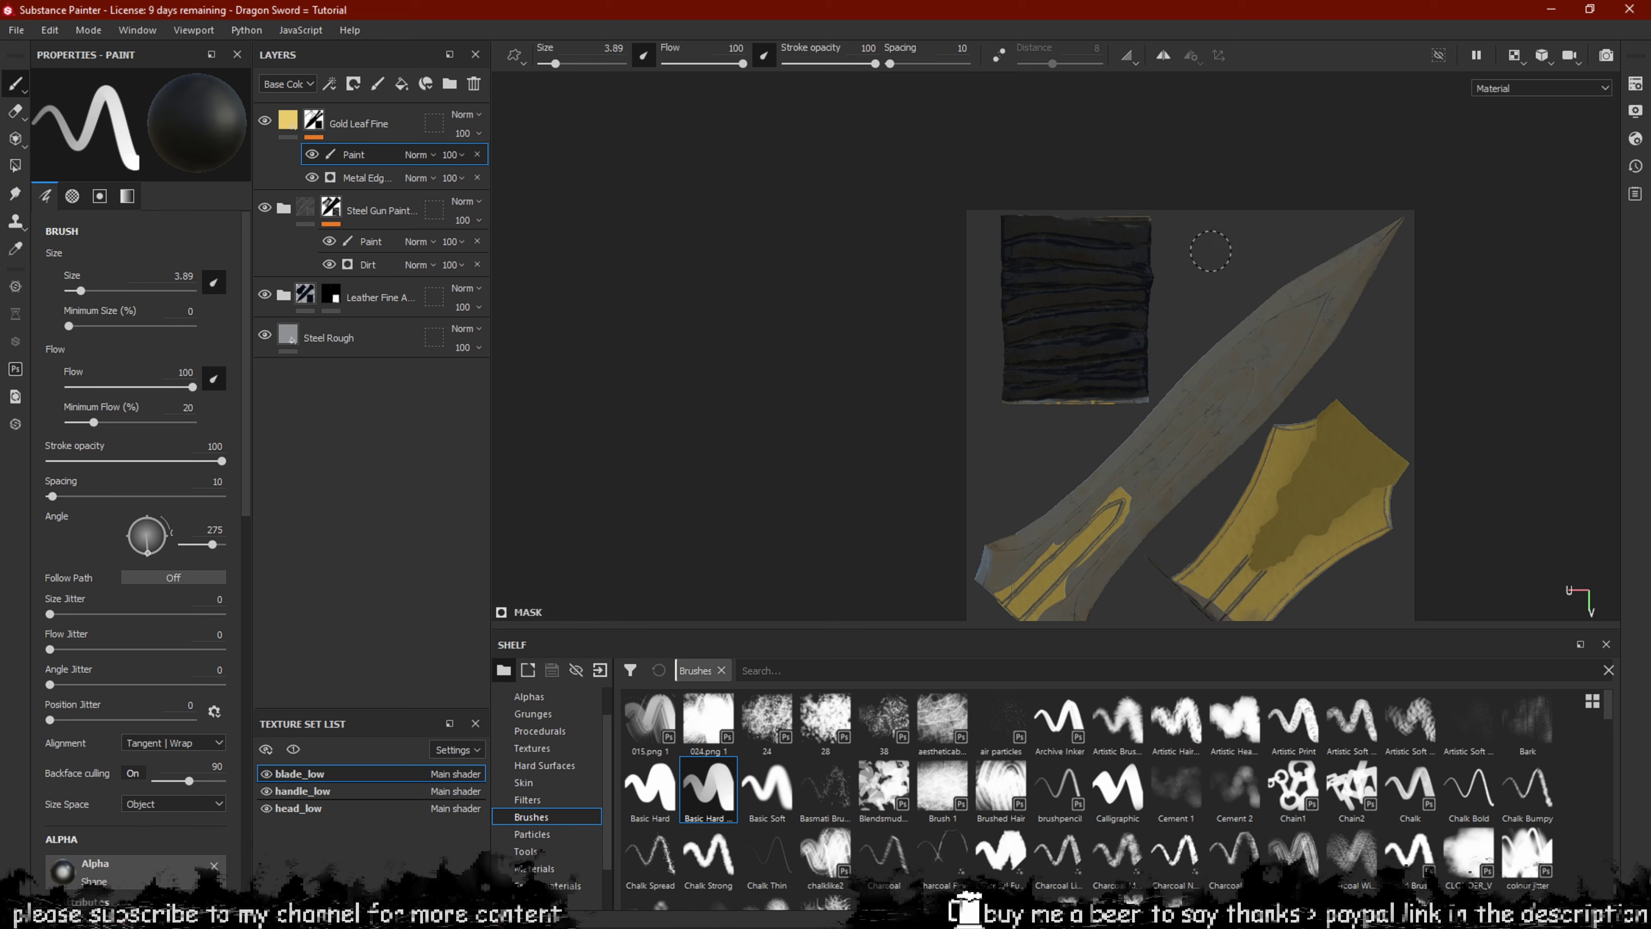
middle_click_drag(1349, 413, 1321, 357, "alt")
key("ctrl+z")
key("ctrl+y")
key("ctrl+z")
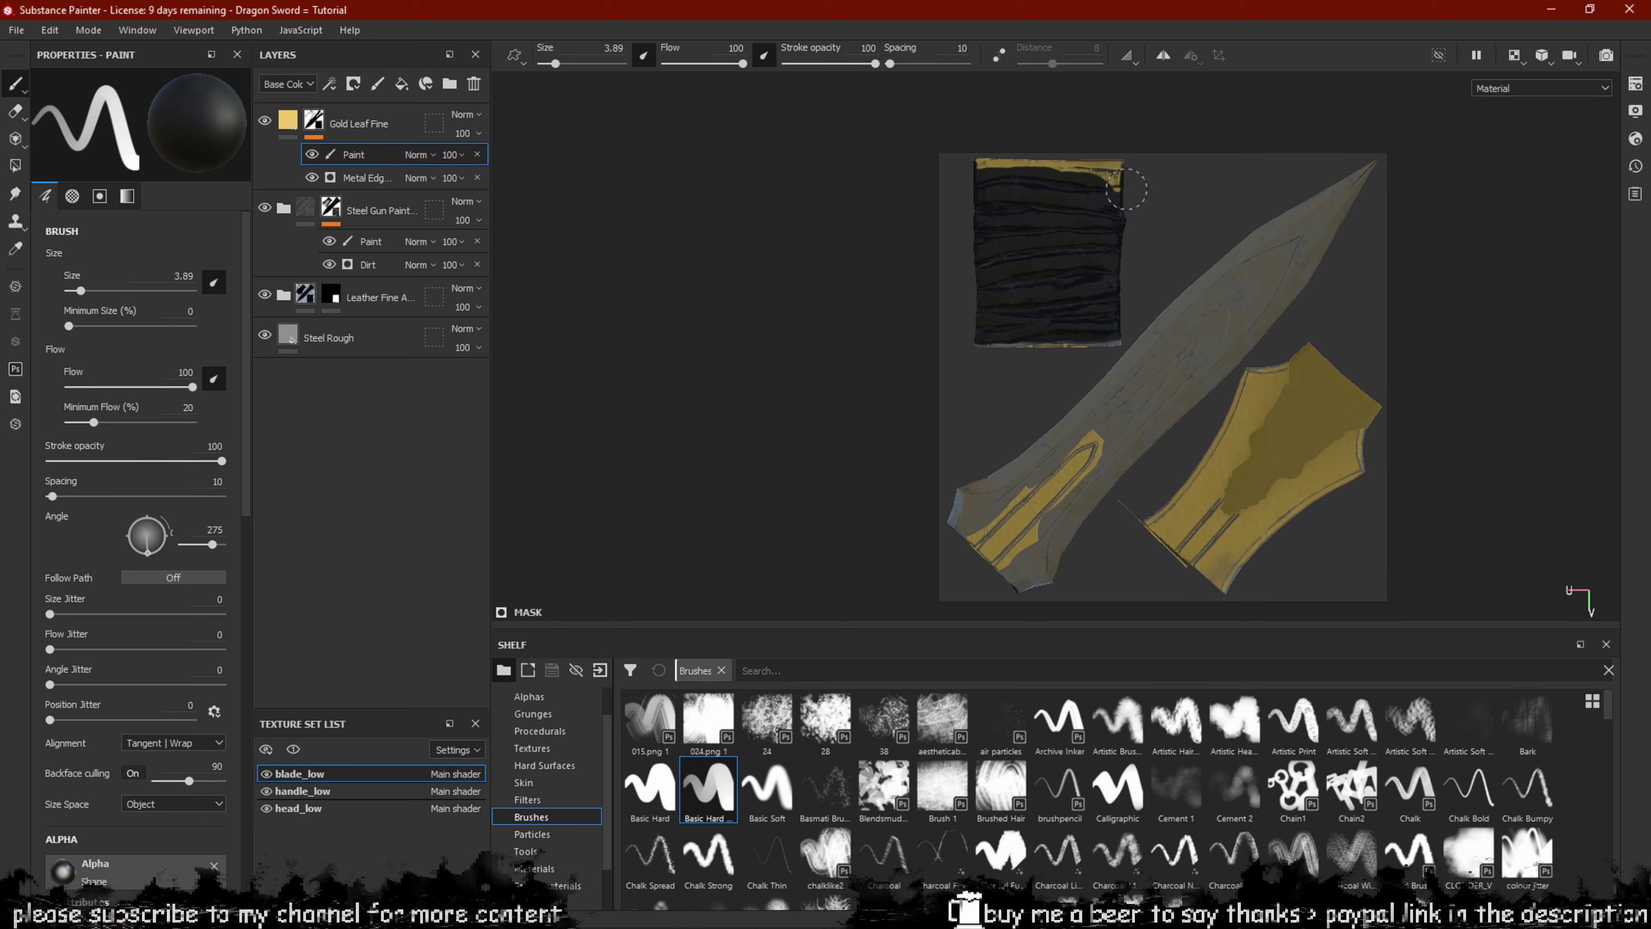
left_click(986, 176, "shift")
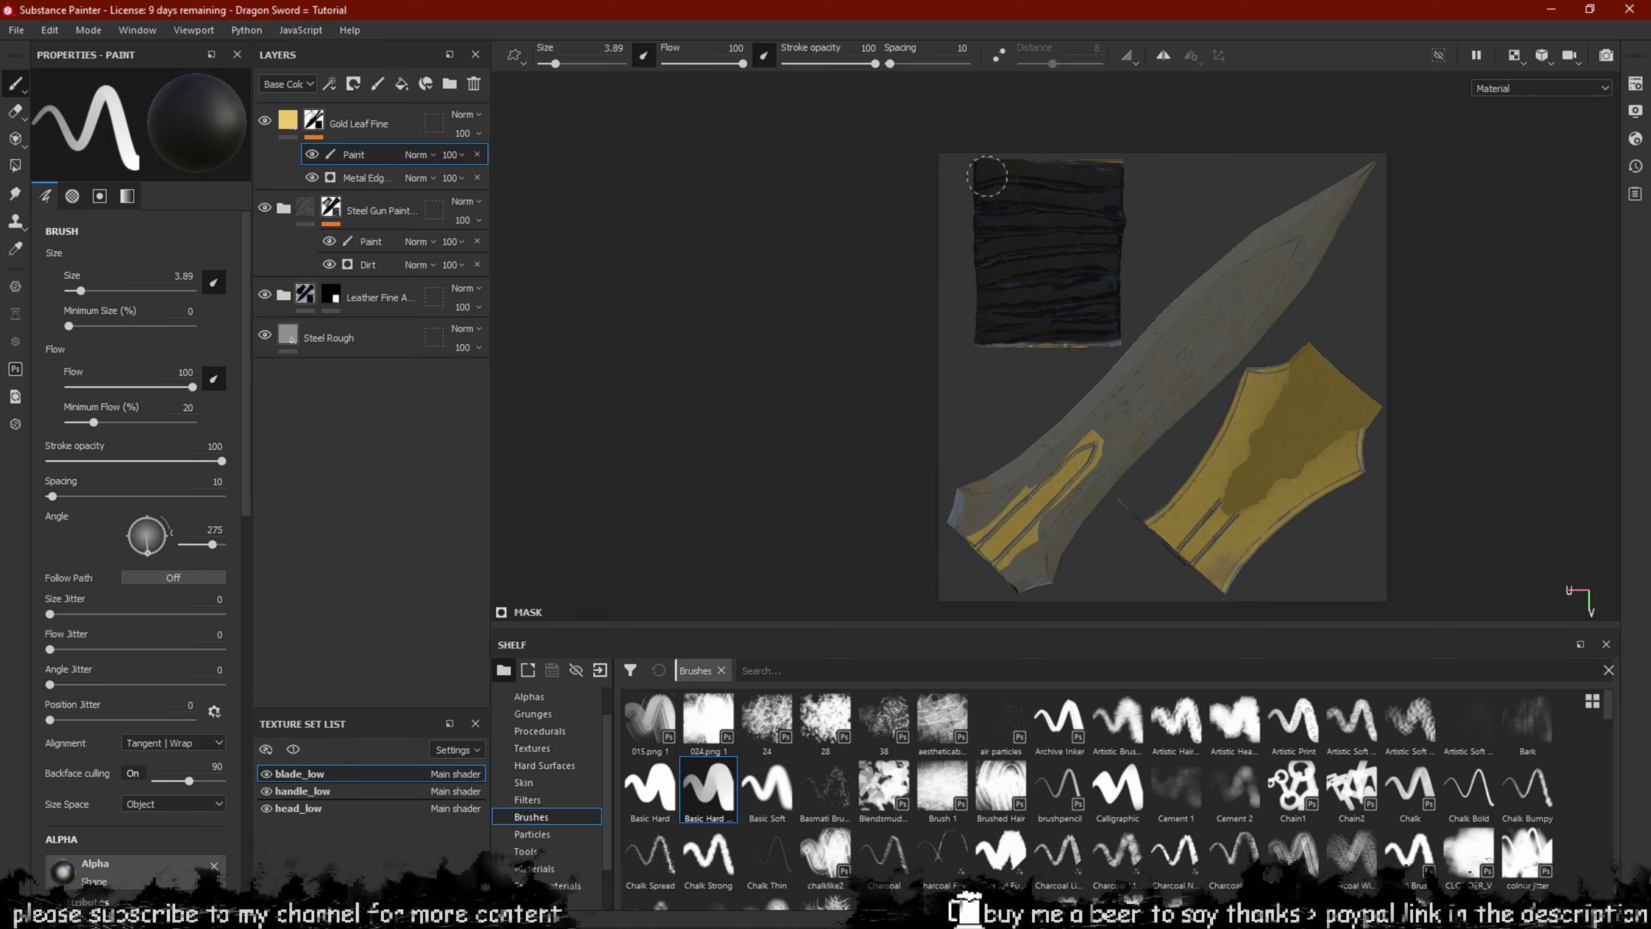
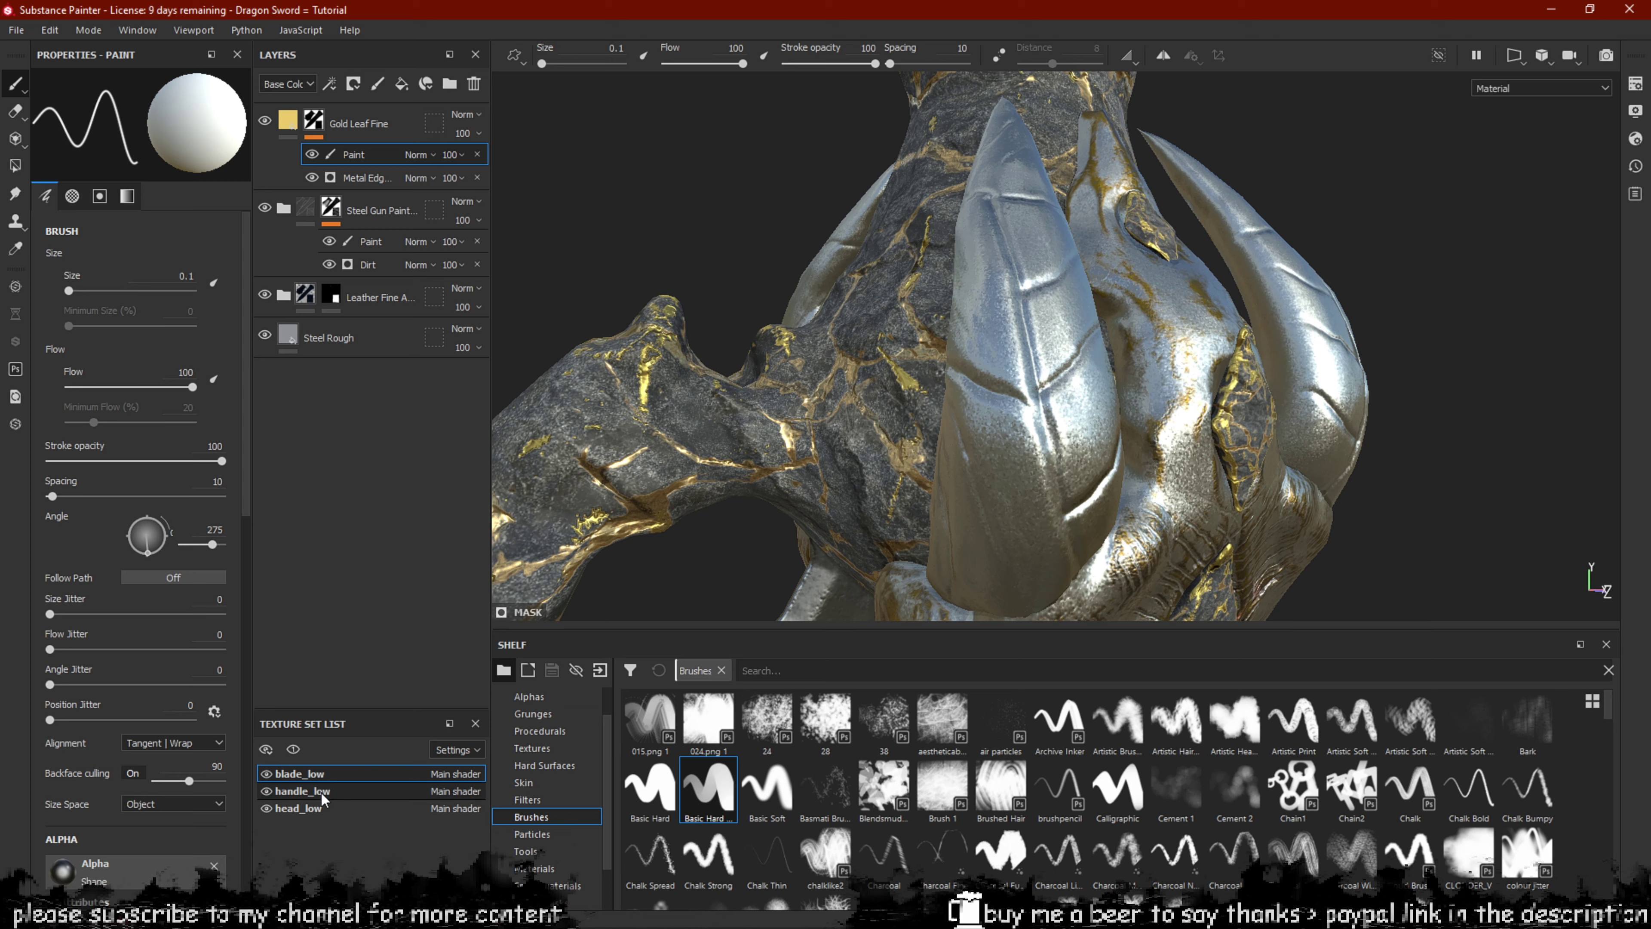
Switch to the handle_low texture set, inspect its Gold Ore layer, and target the Iron Powder Coated layer's mask with black paint.
left_click(304, 791)
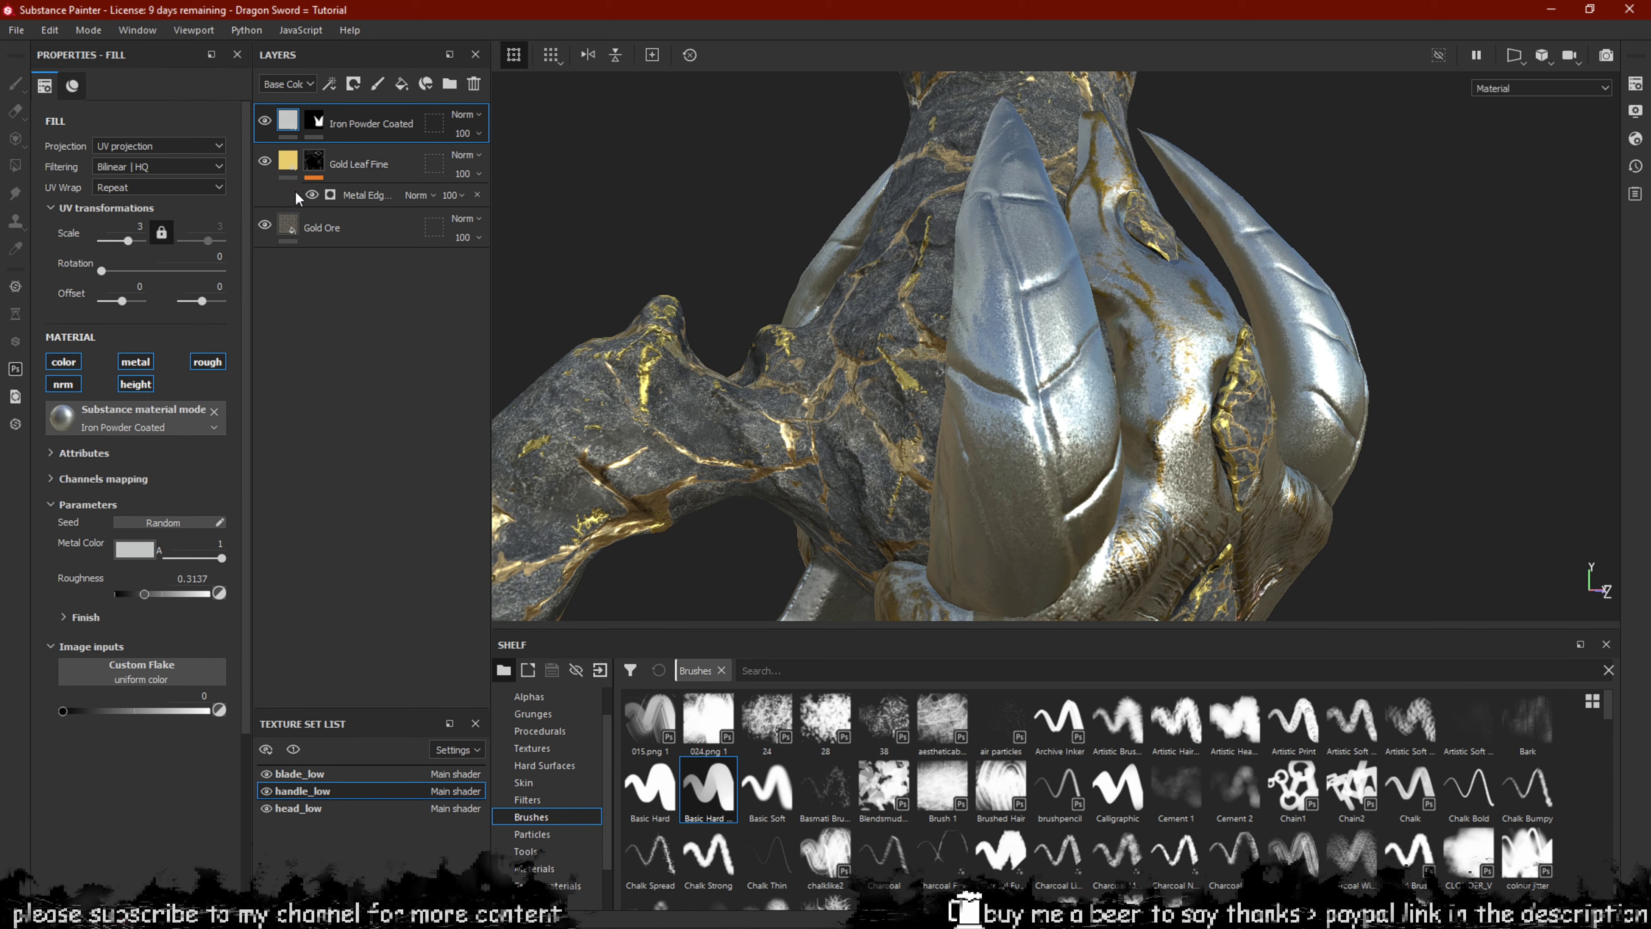
left_click(264, 224)
left_click(265, 224)
left_click_drag(1117, 388, 993, 405, "alt")
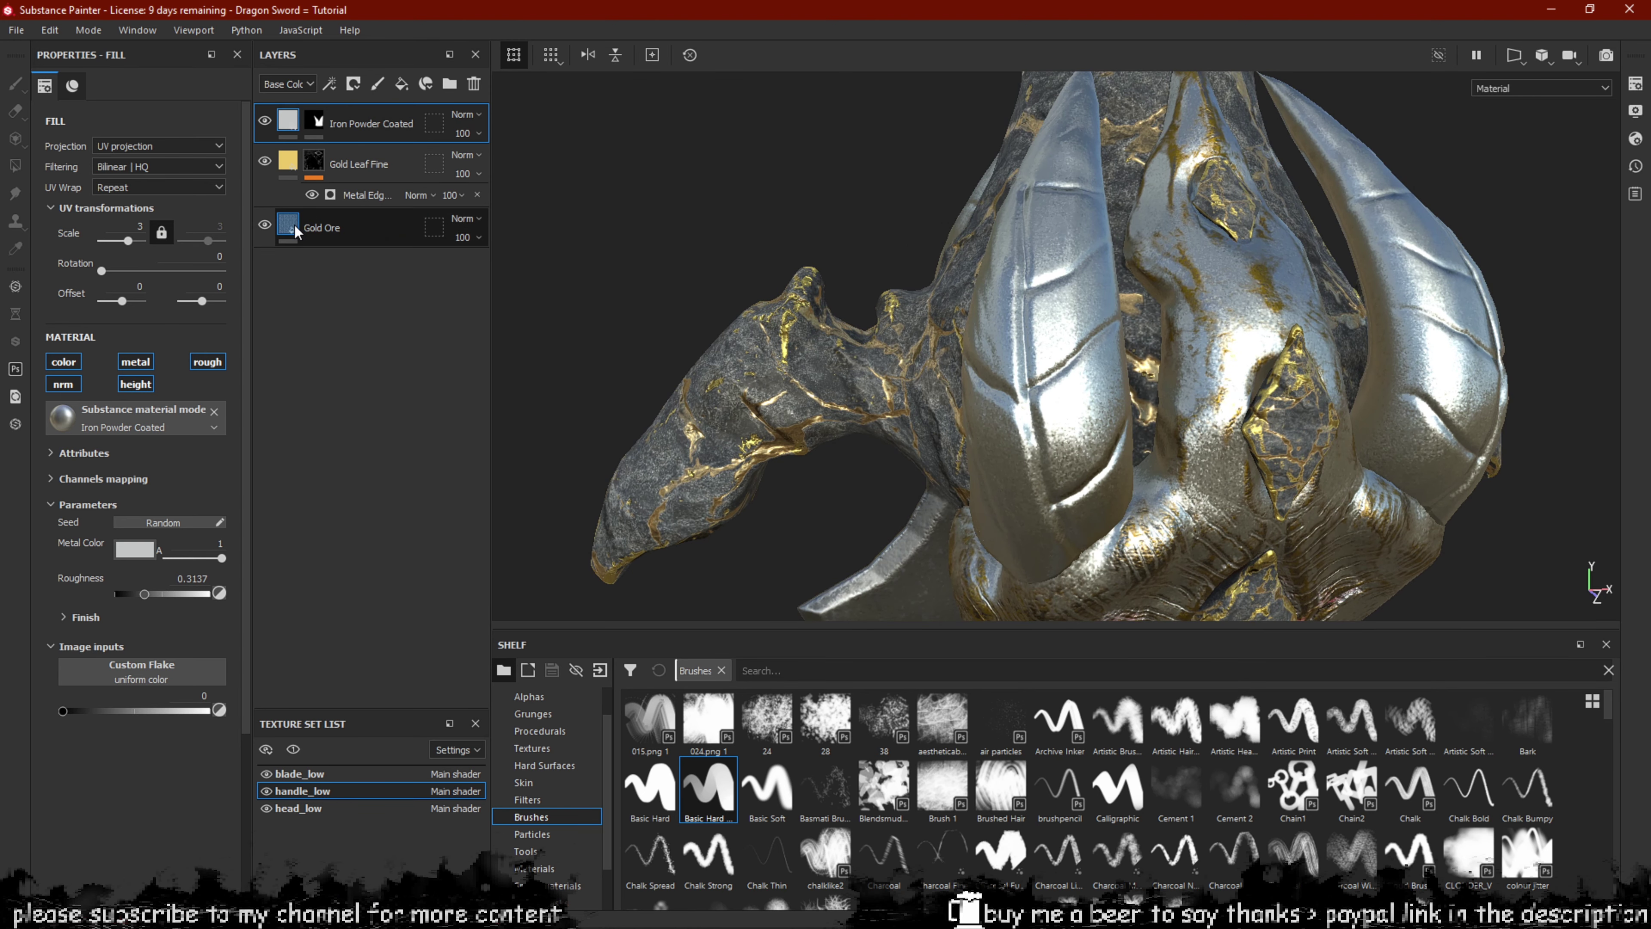
left_click(312, 227)
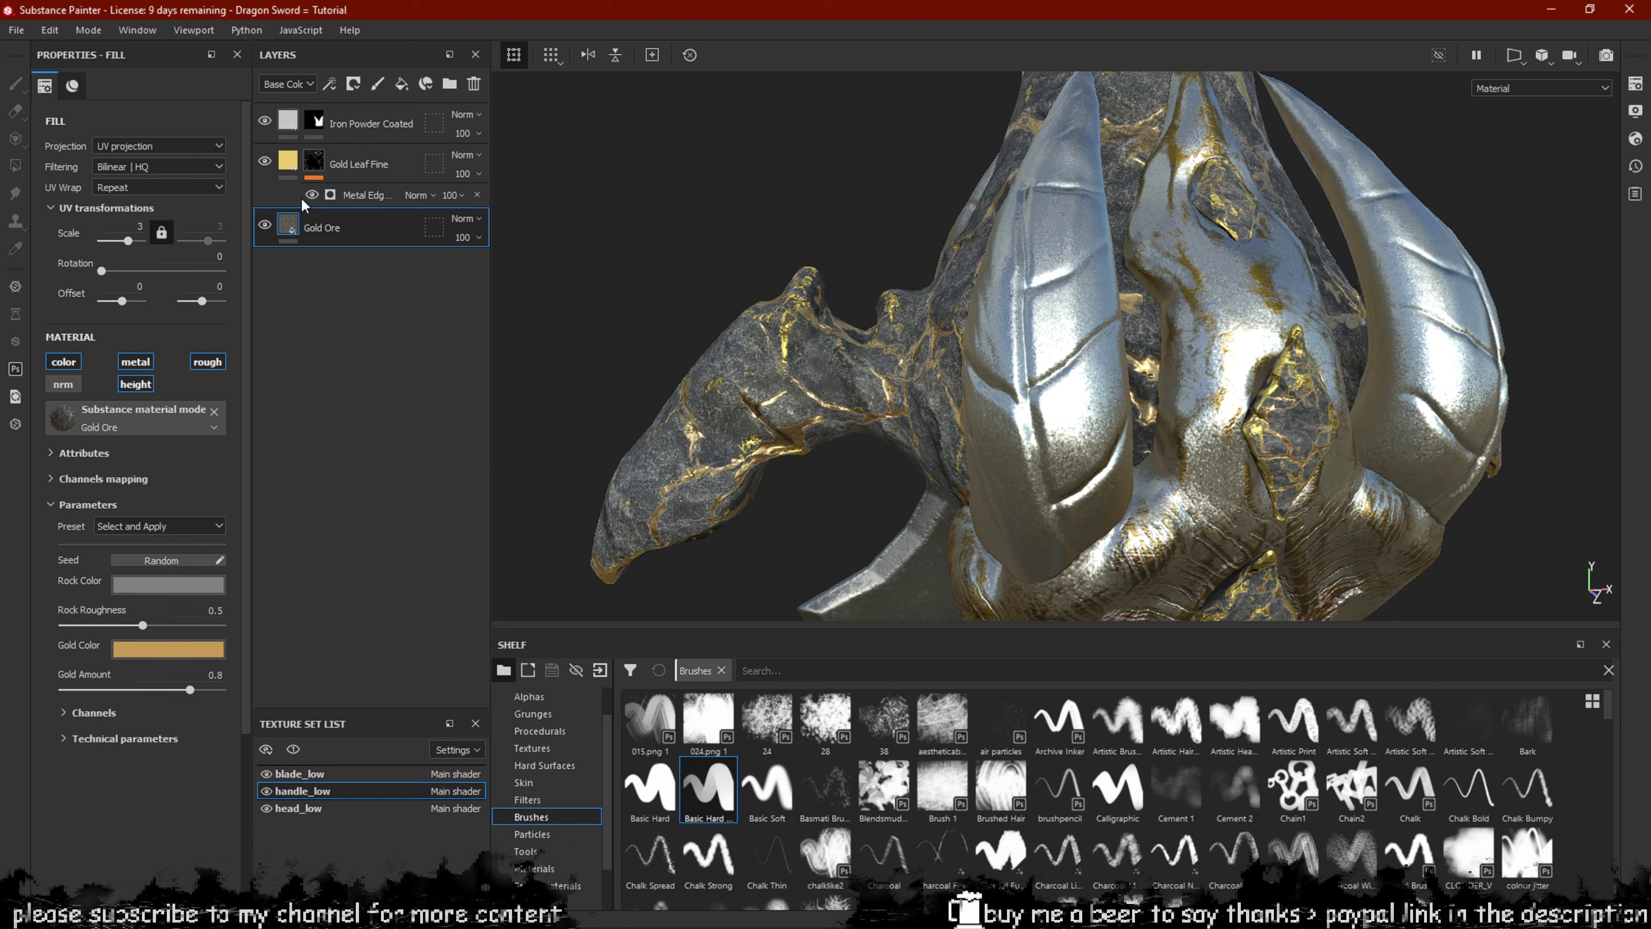
left_click(297, 127)
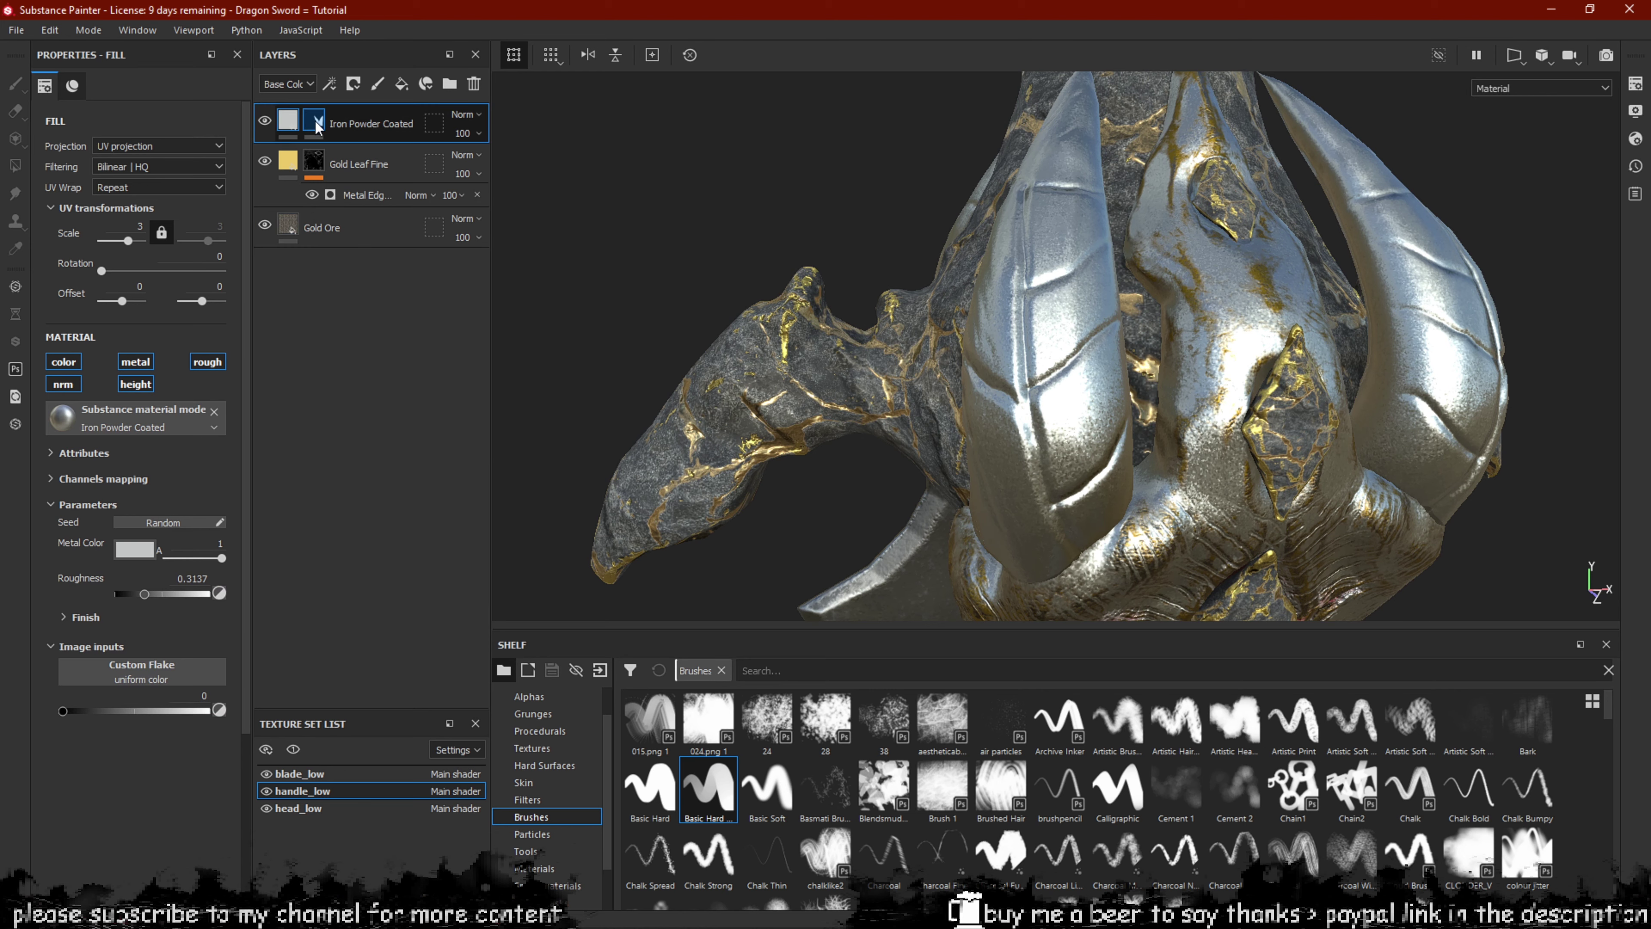
left_click(318, 126)
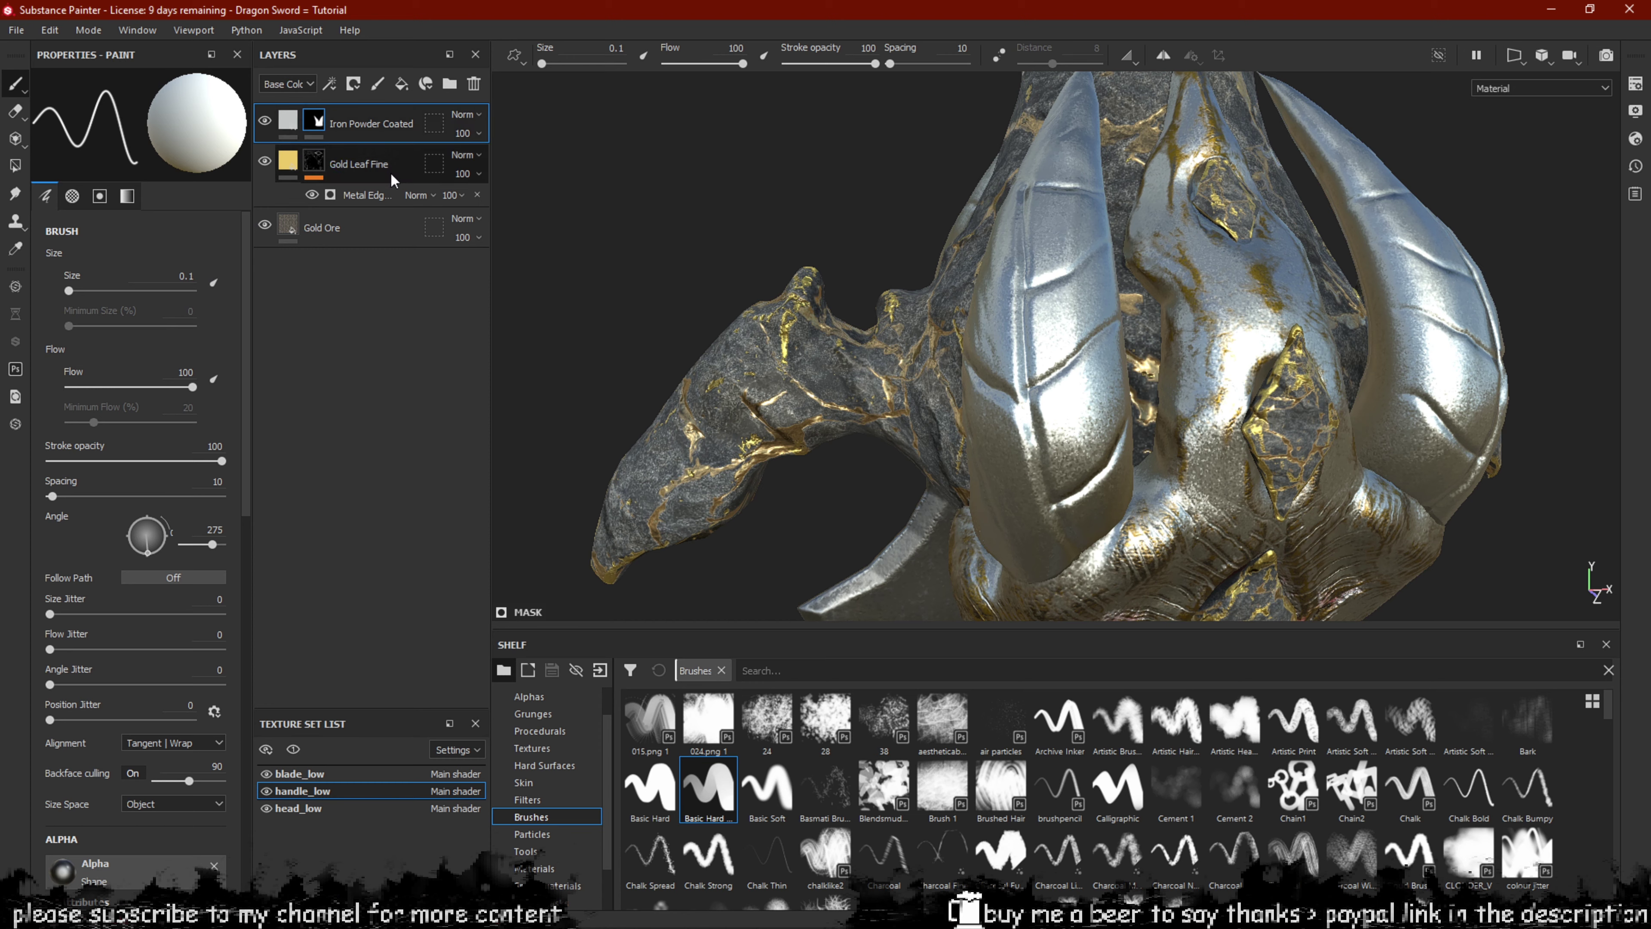
key("x")
Enlarge the brush to 1.75, undo the trial strokes, and paint the iron off the lower inner face of the curved claw.
left_click_drag(1064, 306, 1068, 367)
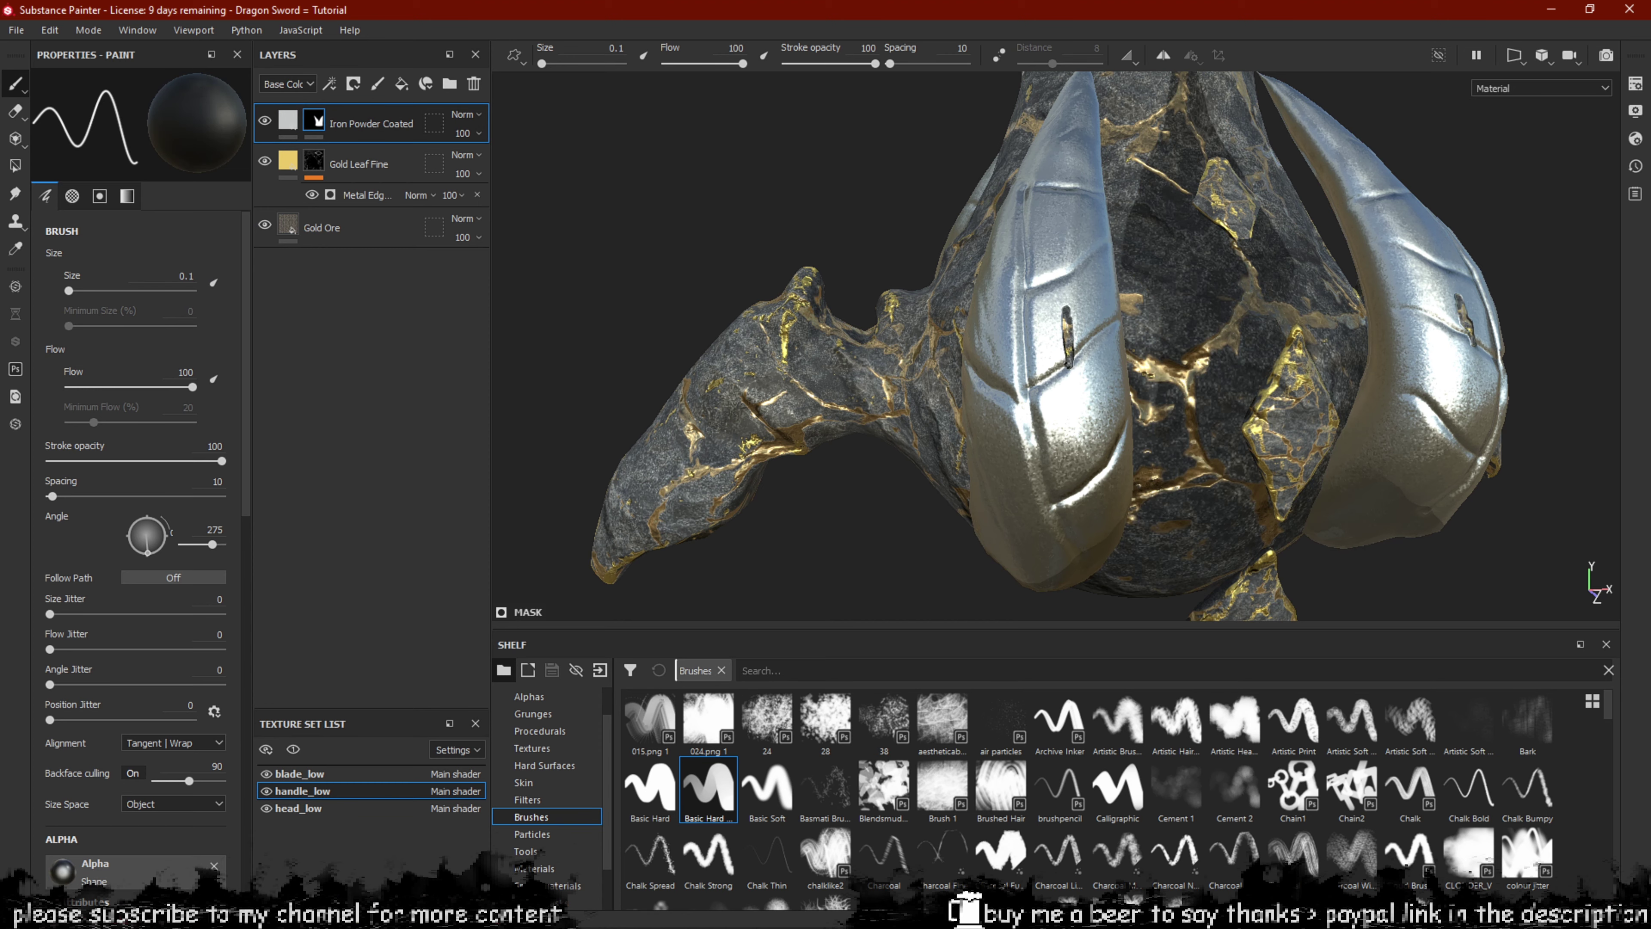
key("ctrl+z")
right_click_drag(1076, 358, 1105, 358, "ctrl")
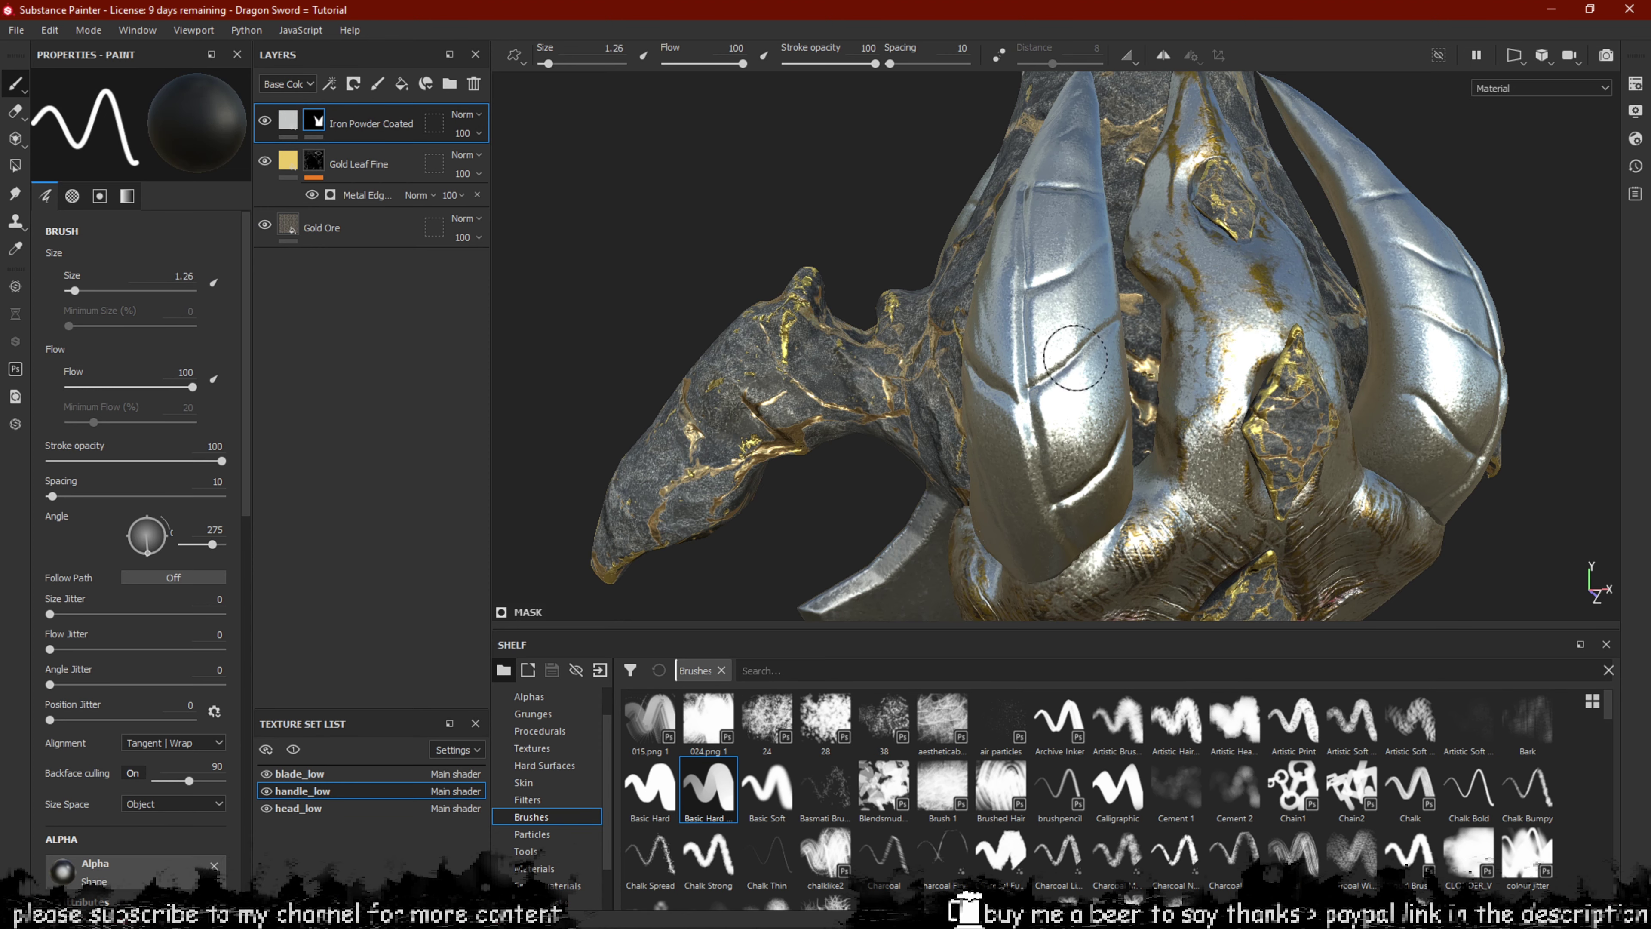
mouse_move(1084, 327)
left_mouse_down()
mouse_move(1092, 379)
mouse_move(1060, 368)
mouse_move(1081, 339)
left_mouse_up()
key("ctrl+z")
key("ctrl+z")
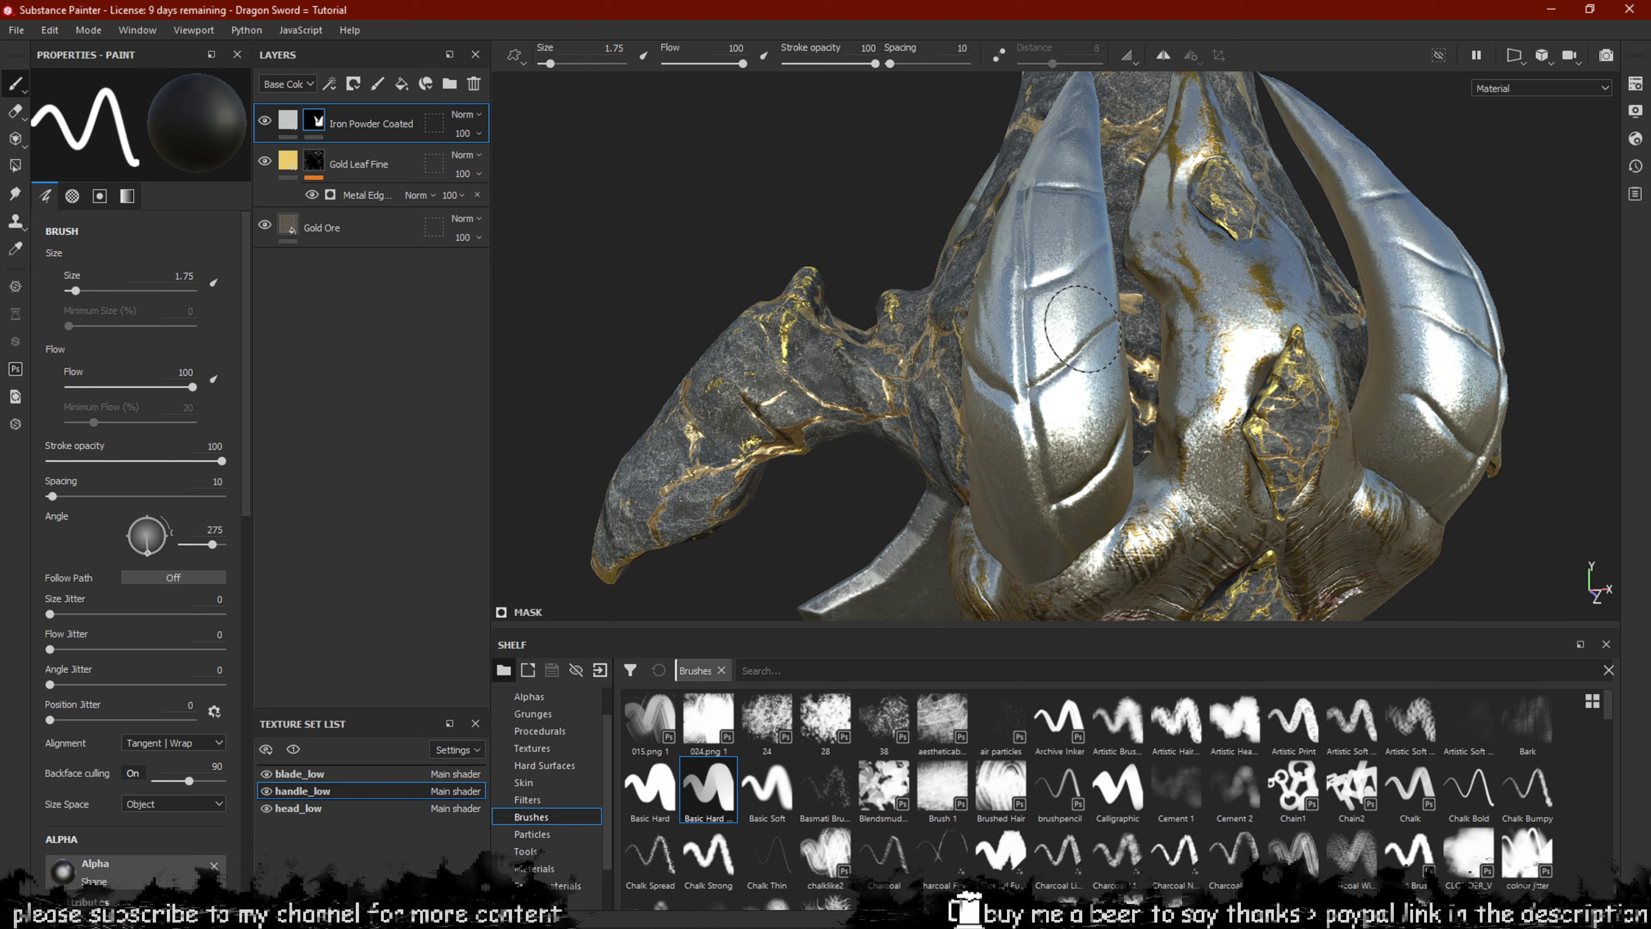
left_click_drag(849, 528, 693, 518, "alt")
mouse_move(1115, 452)
left_mouse_down()
mouse_move(1085, 484)
mouse_move(1137, 530)
mouse_move(1143, 456)
mouse_move(1073, 405)
left_mouse_up()
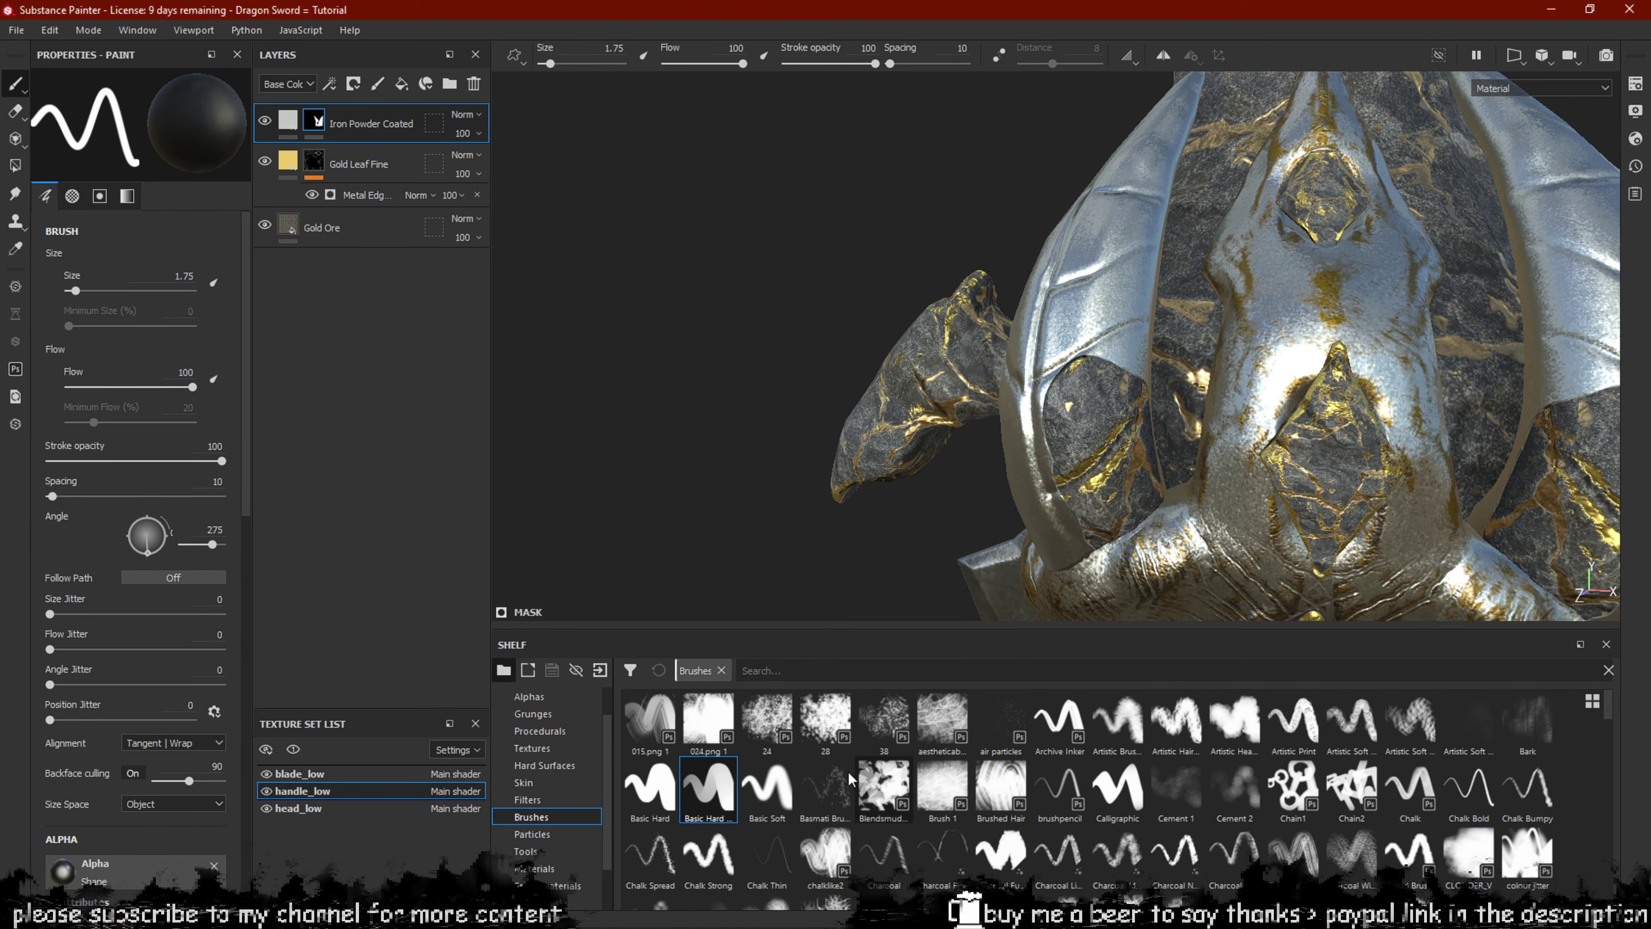
Pick brush 24 and break up the border between iron and ore on the claw, first at size 1.35, then at 0.32.
left_click(767, 718)
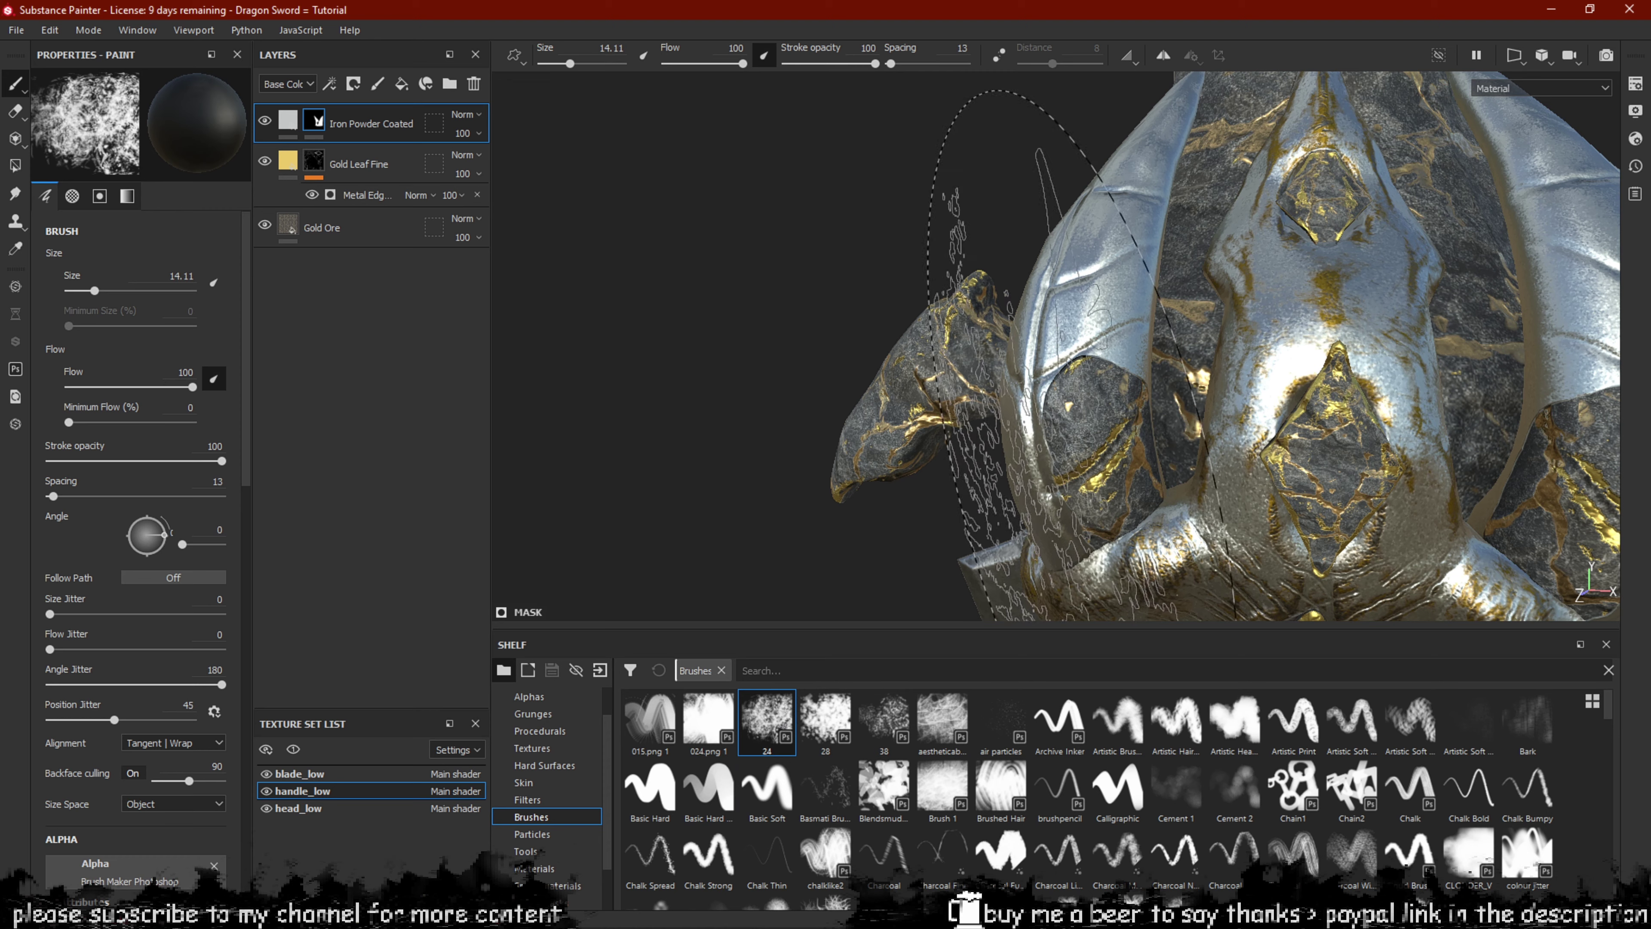
right_click_drag(1088, 357, 1040, 357, "ctrl")
mouse_move(1076, 352)
left_mouse_down()
mouse_move(1099, 332)
mouse_move(1134, 366)
mouse_move(1069, 437)
mouse_move(1066, 476)
left_mouse_up()
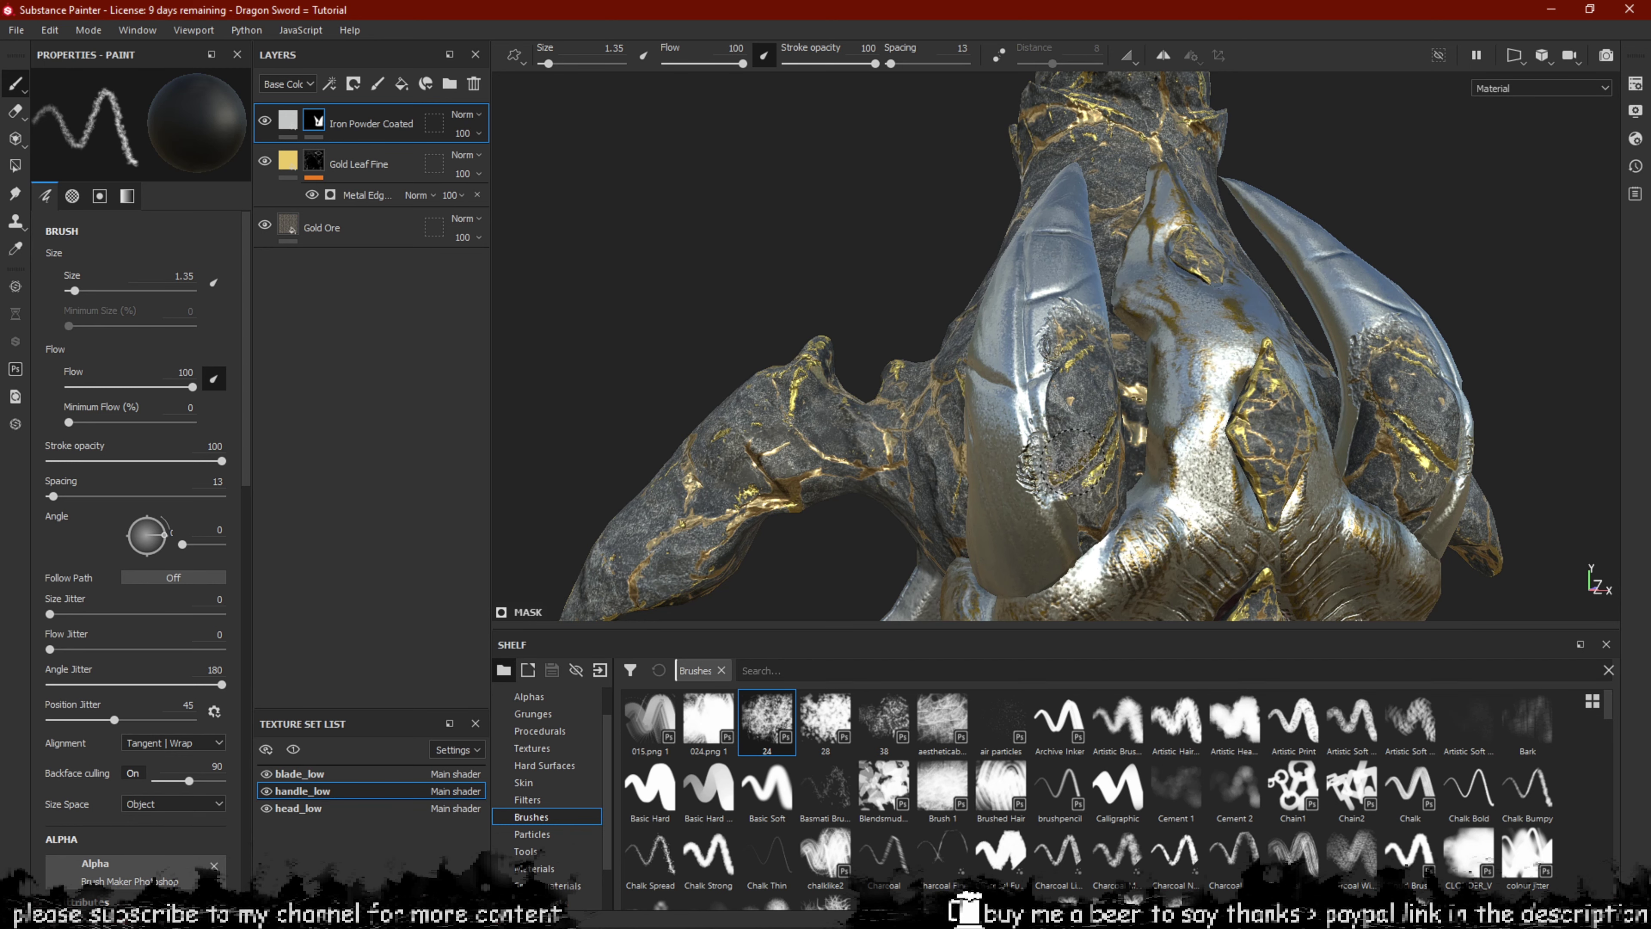
mouse_move(1064, 462)
right_mouse_down("ctrl")
mouse_move(1047, 462)
mouse_move(1054, 483)
right_mouse_up("ctrl")
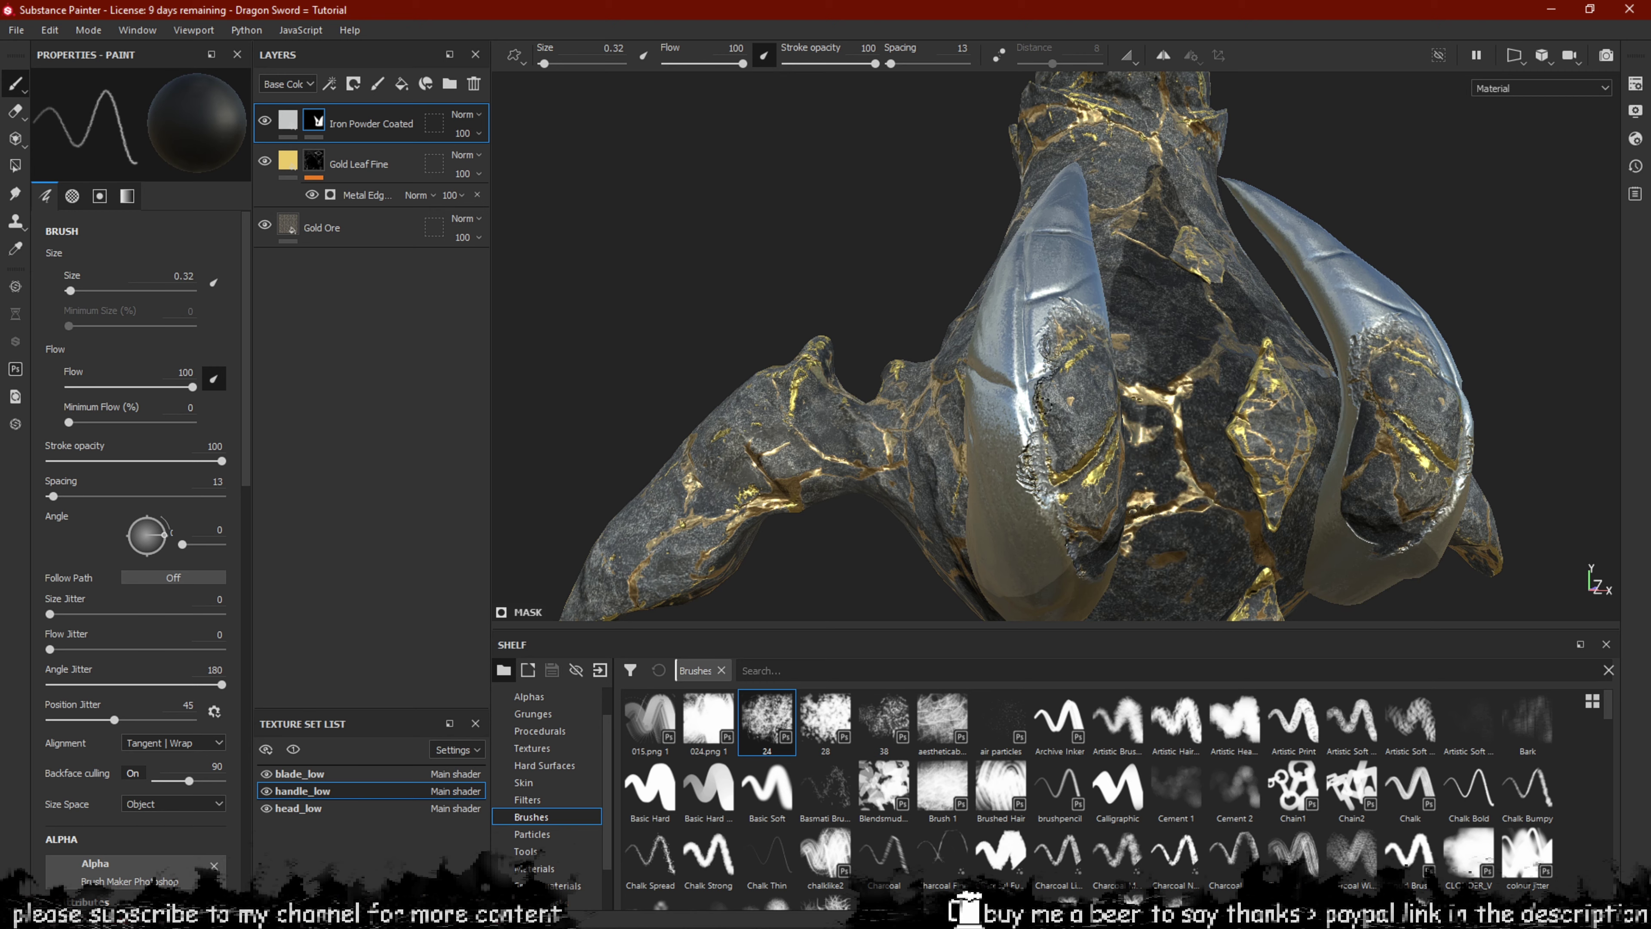
mouse_move(1035, 369)
left_mouse_down()
mouse_move(1063, 297)
mouse_move(1074, 311)
mouse_move(1073, 278)
left_mouse_up()
Extend the exposed ore patch up the claw's face to the next crease, leaving iron along the outer edge and tip.
middle_click_drag(1071, 276, 1049, 404, "alt")
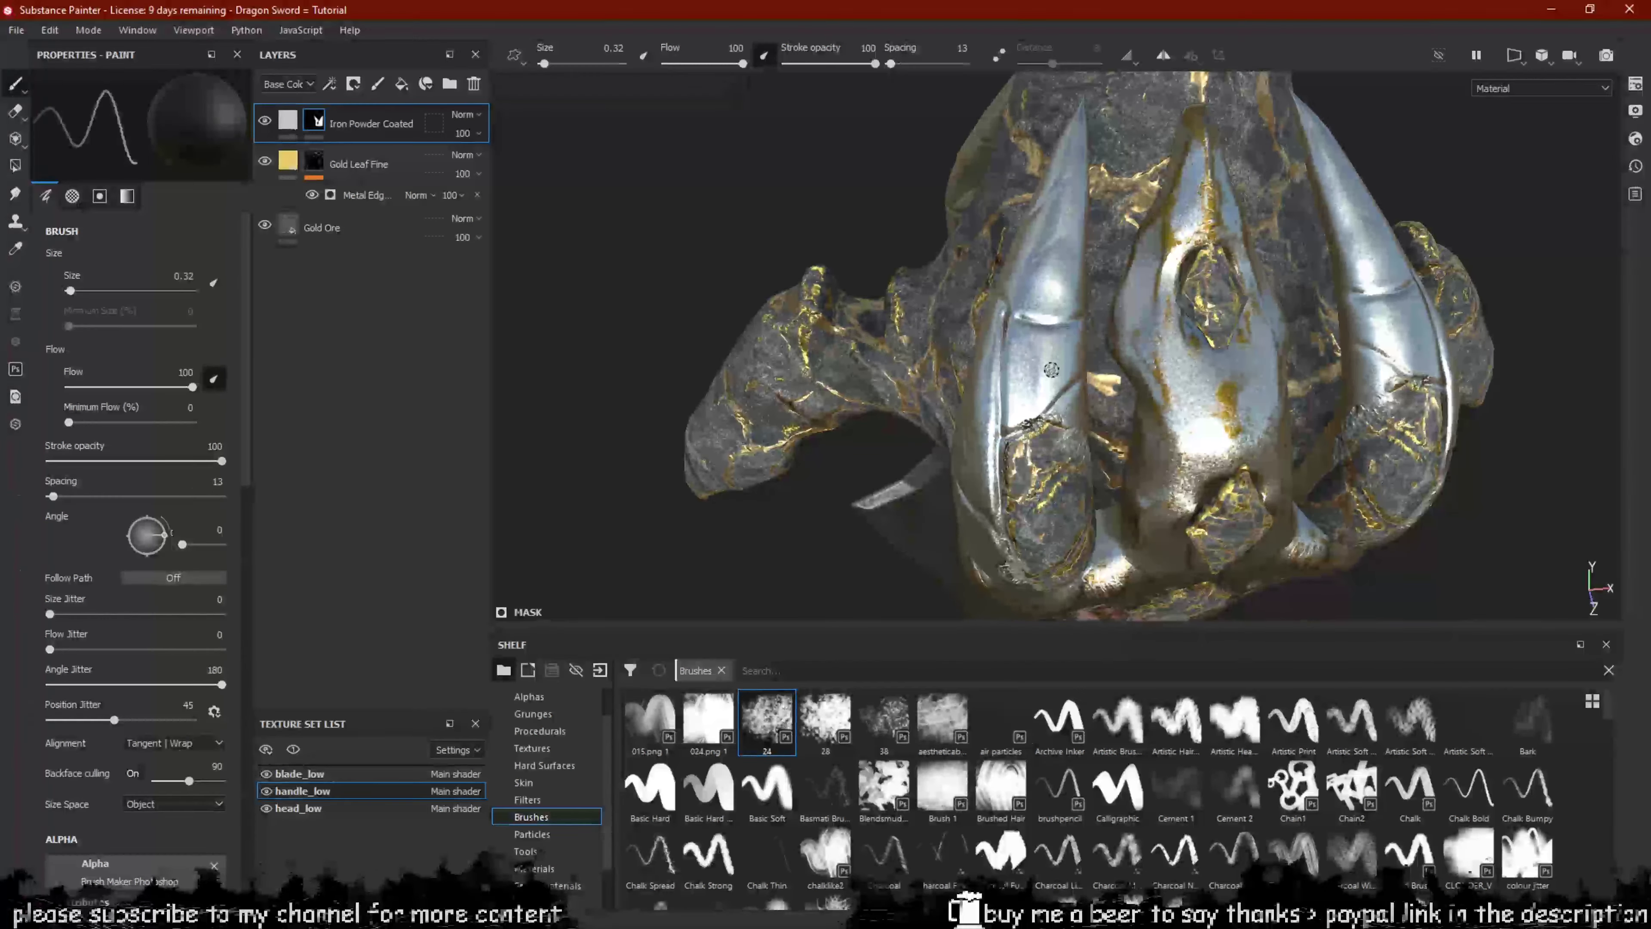
left_click_drag(1044, 345, 1012, 439)
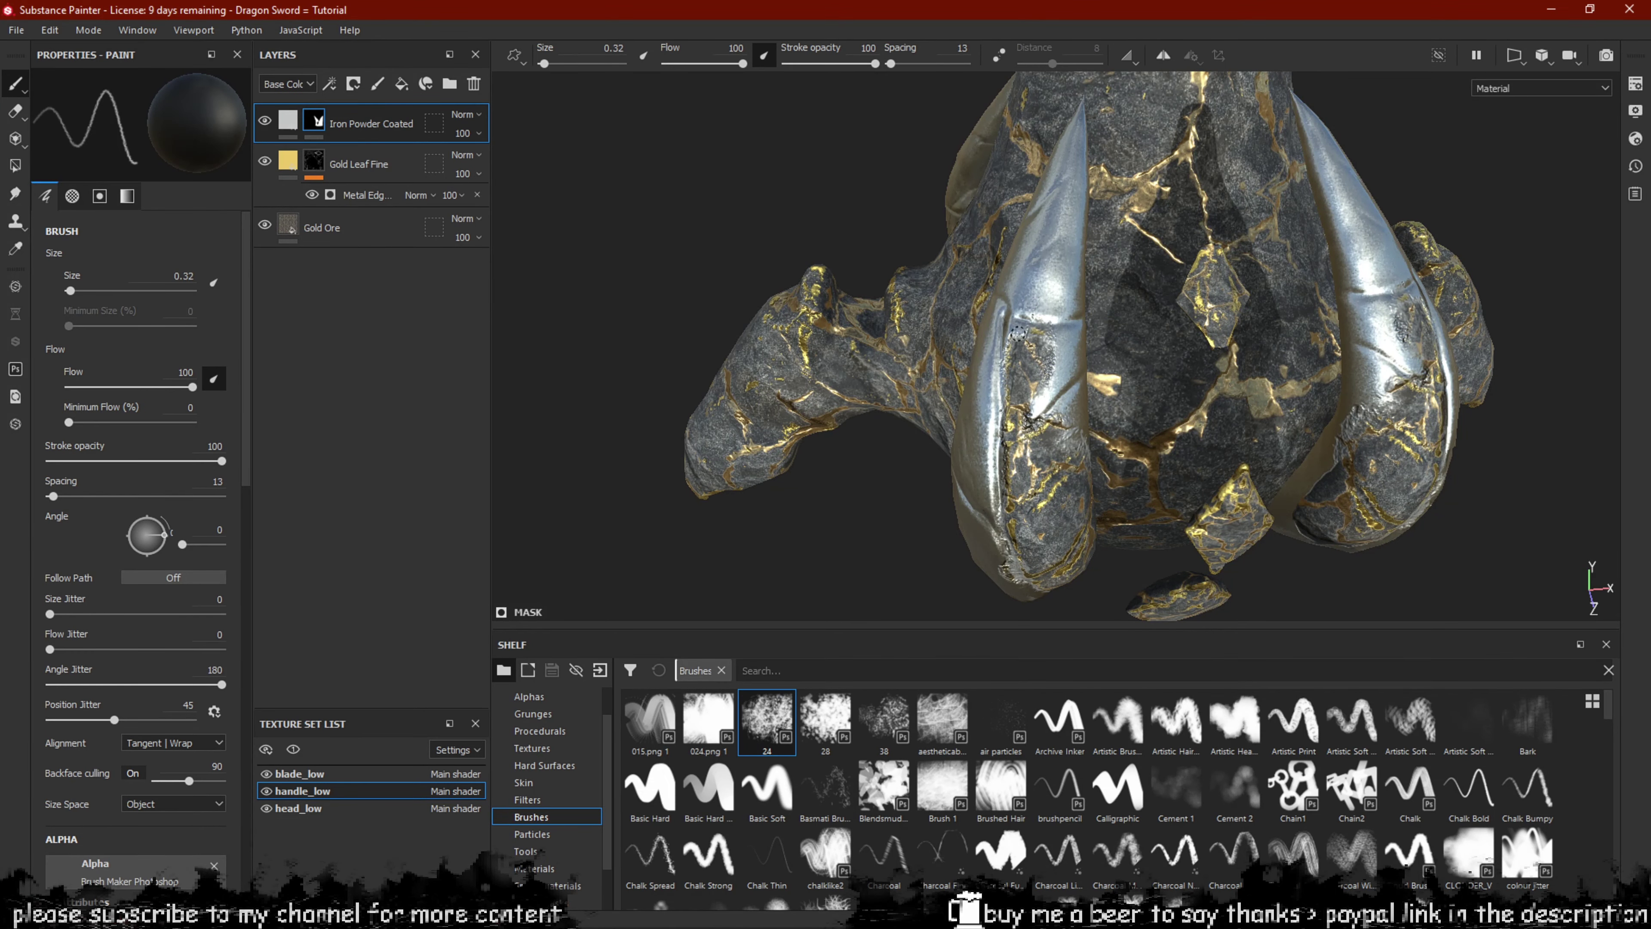
mouse_move(1025, 373)
left_mouse_down()
mouse_move(1036, 404)
mouse_move(1067, 365)
mouse_move(1076, 375)
left_mouse_up()
mouse_move(1077, 374)
left_mouse_down("alt")
mouse_move(1088, 432)
mouse_move(915, 402)
mouse_move(913, 364)
left_mouse_up("alt")
left_click_drag(1027, 368, 1030, 415)
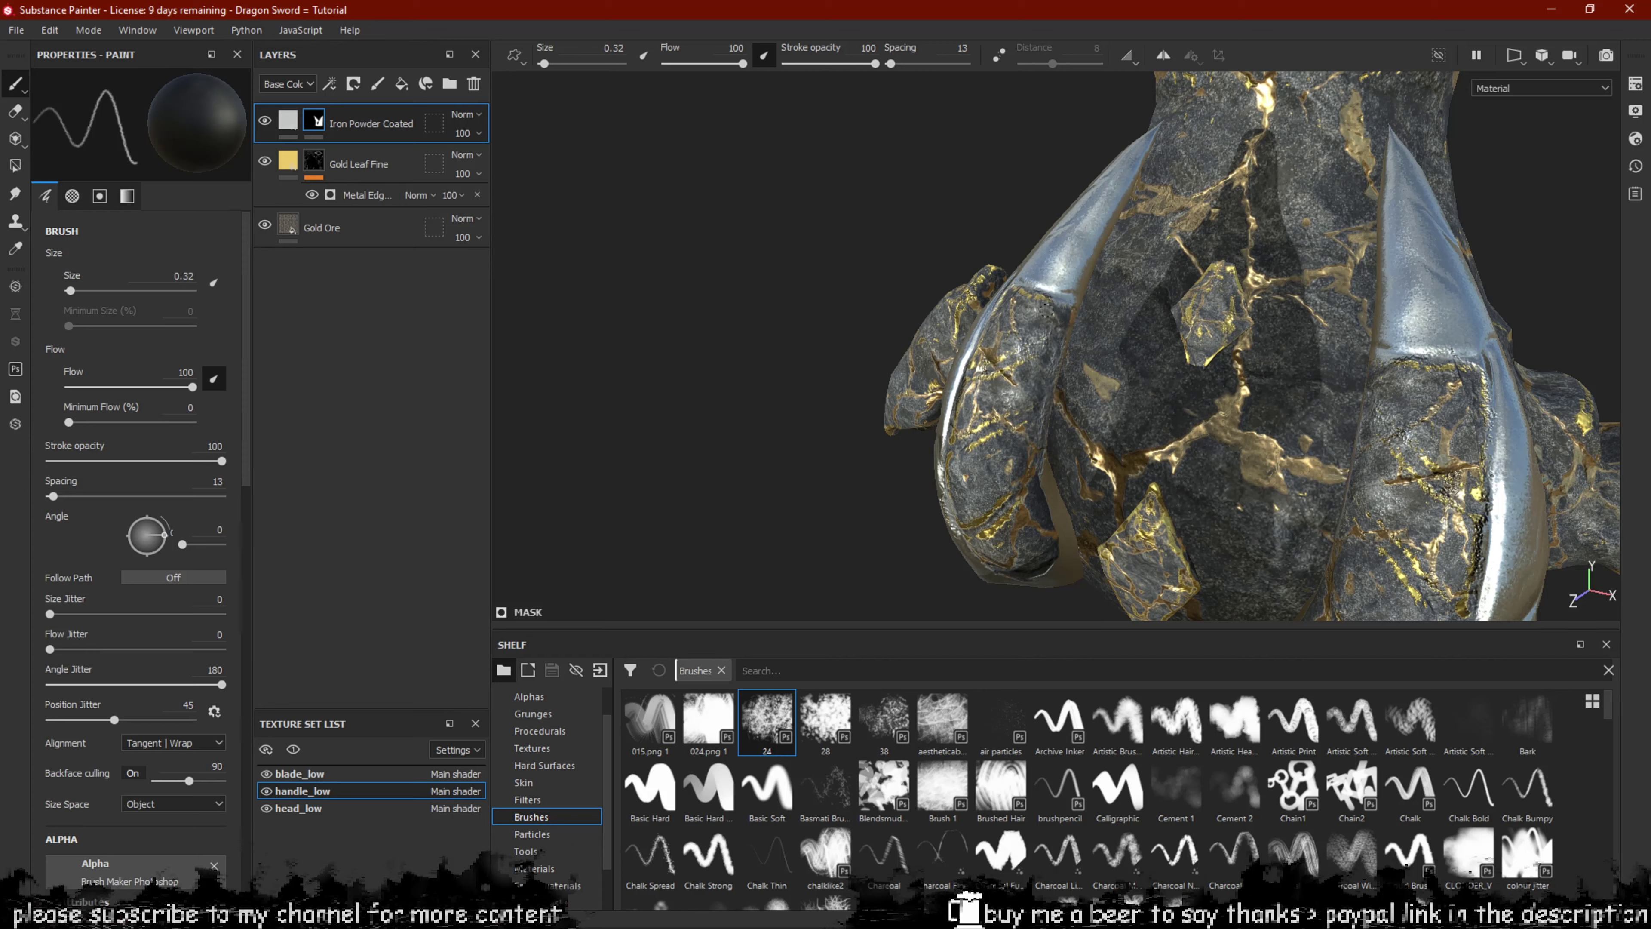
Try to limit the Iron Powder Coated layer's geometry mask to the crystal mesh by excluding the horns and handle.
mouse_move(1057, 368)
left_mouse_down("alt")
mouse_move(1049, 459)
mouse_move(1043, 419)
left_mouse_up("alt")
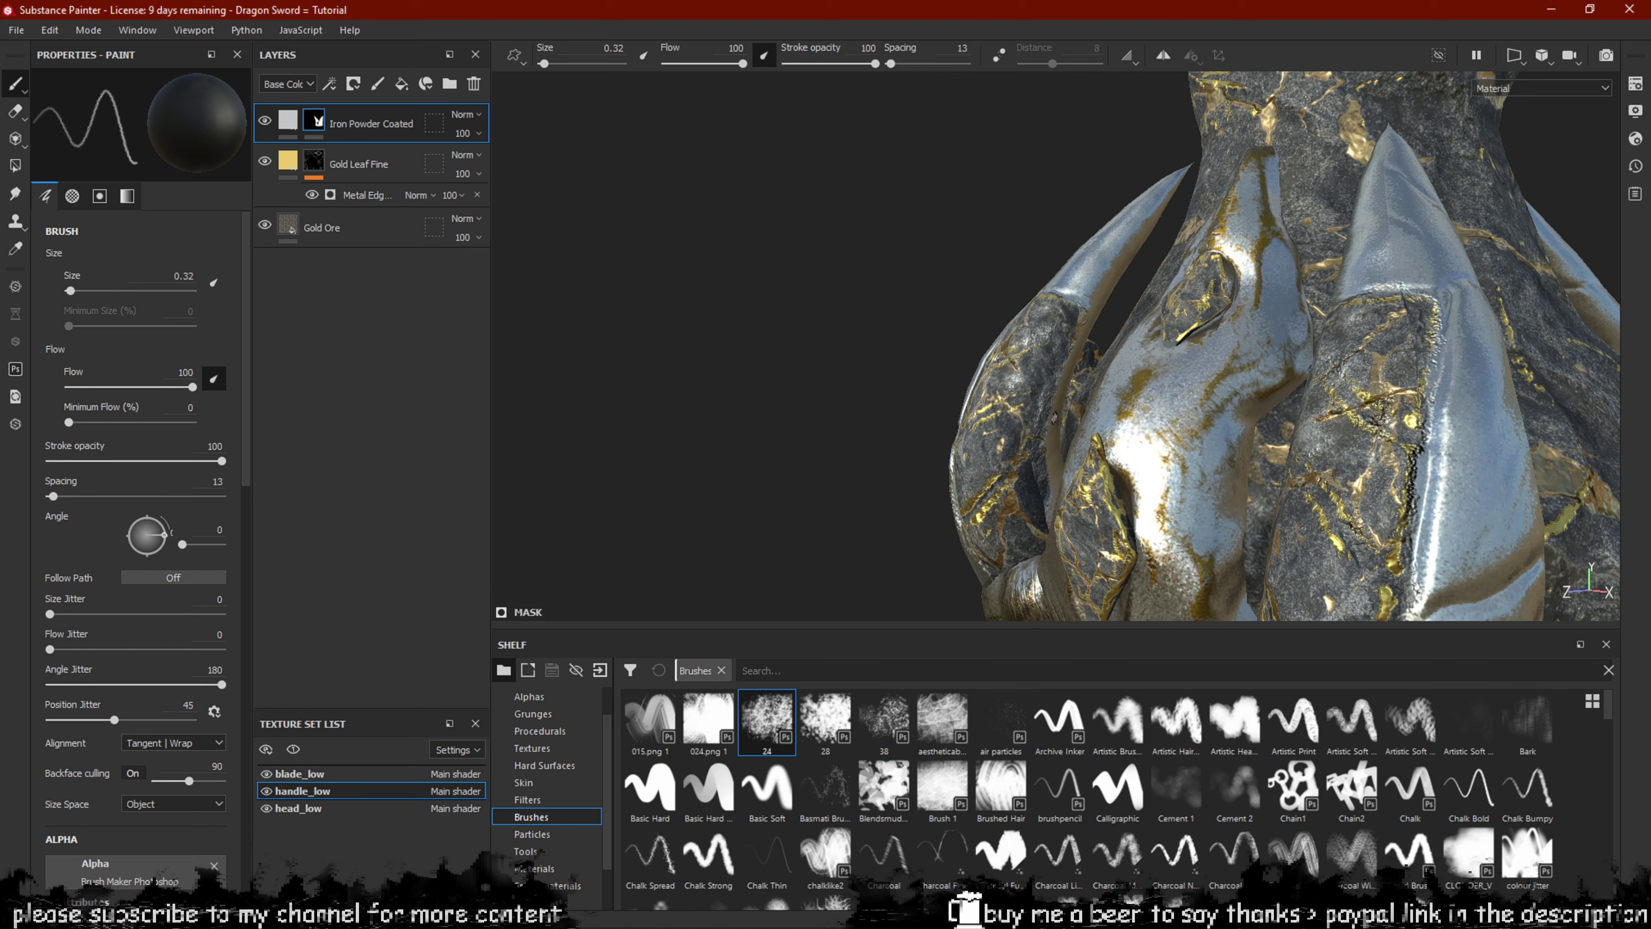
left_click_drag(1125, 445, 1049, 408, "alt")
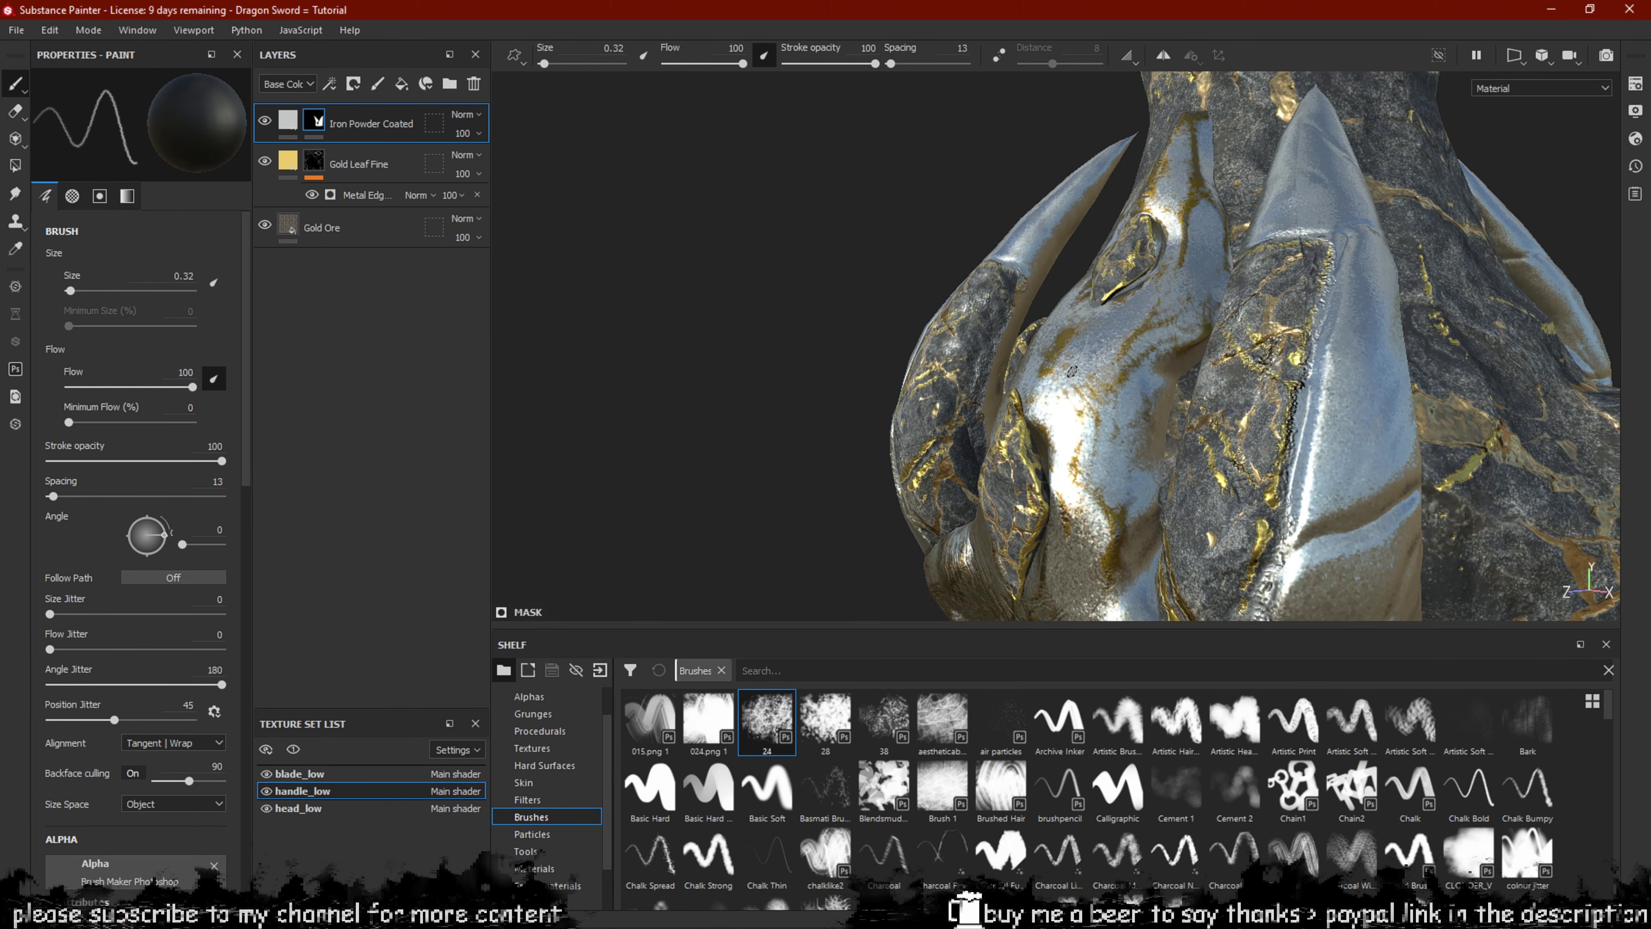
left_click(437, 130)
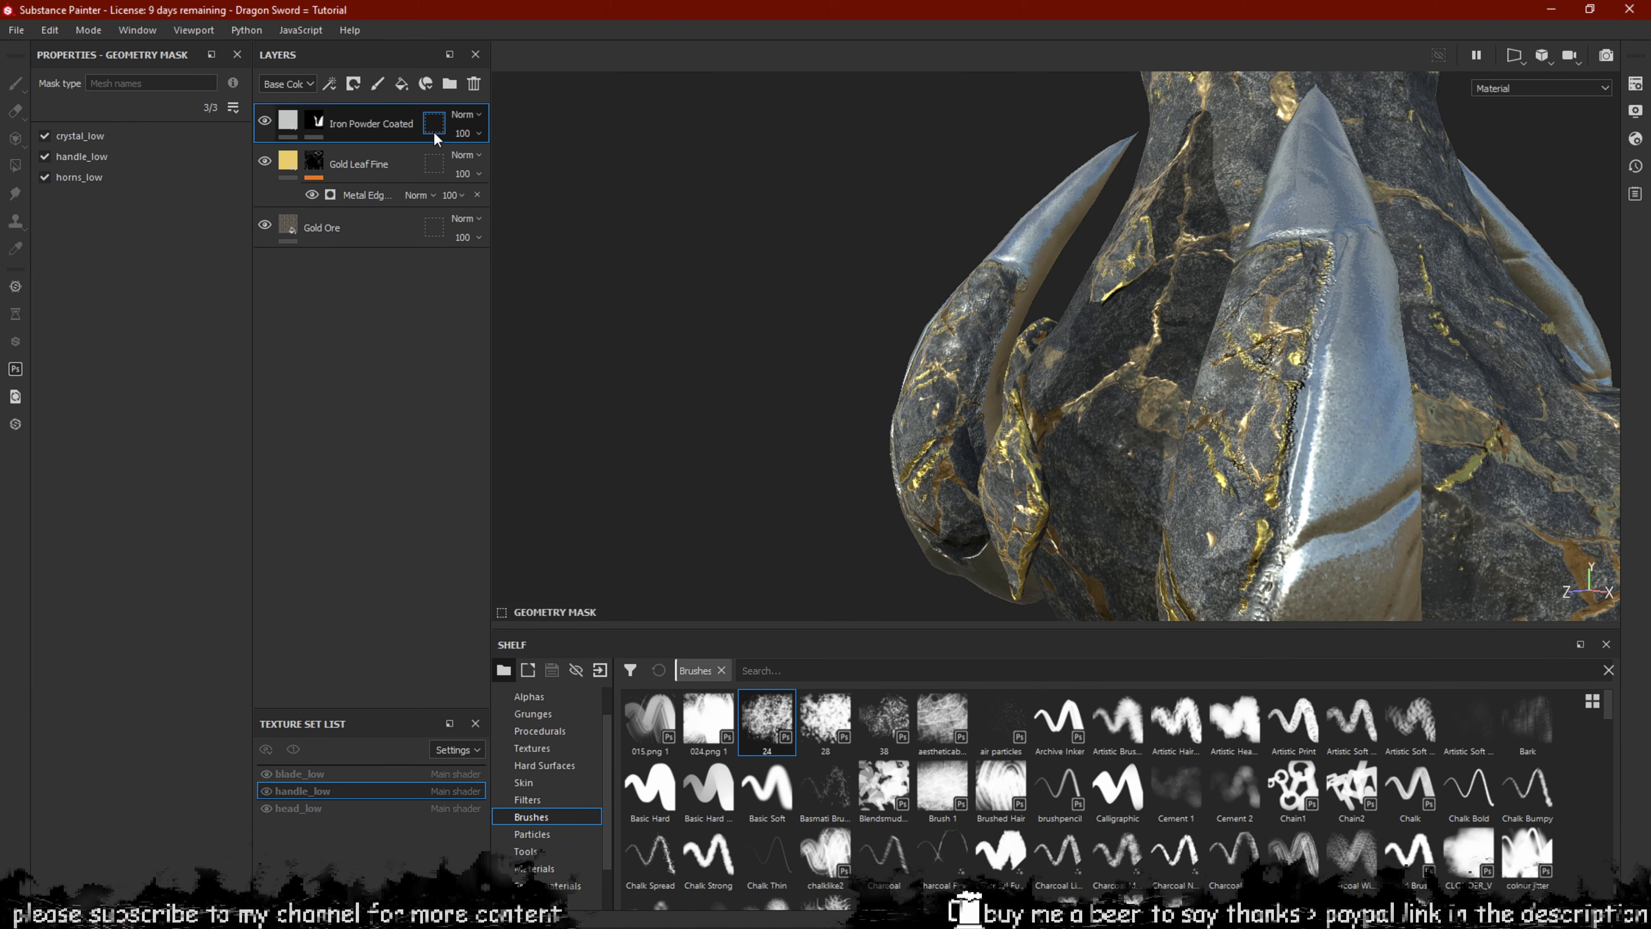
left_click_drag(786, 343, 876, 345, "alt")
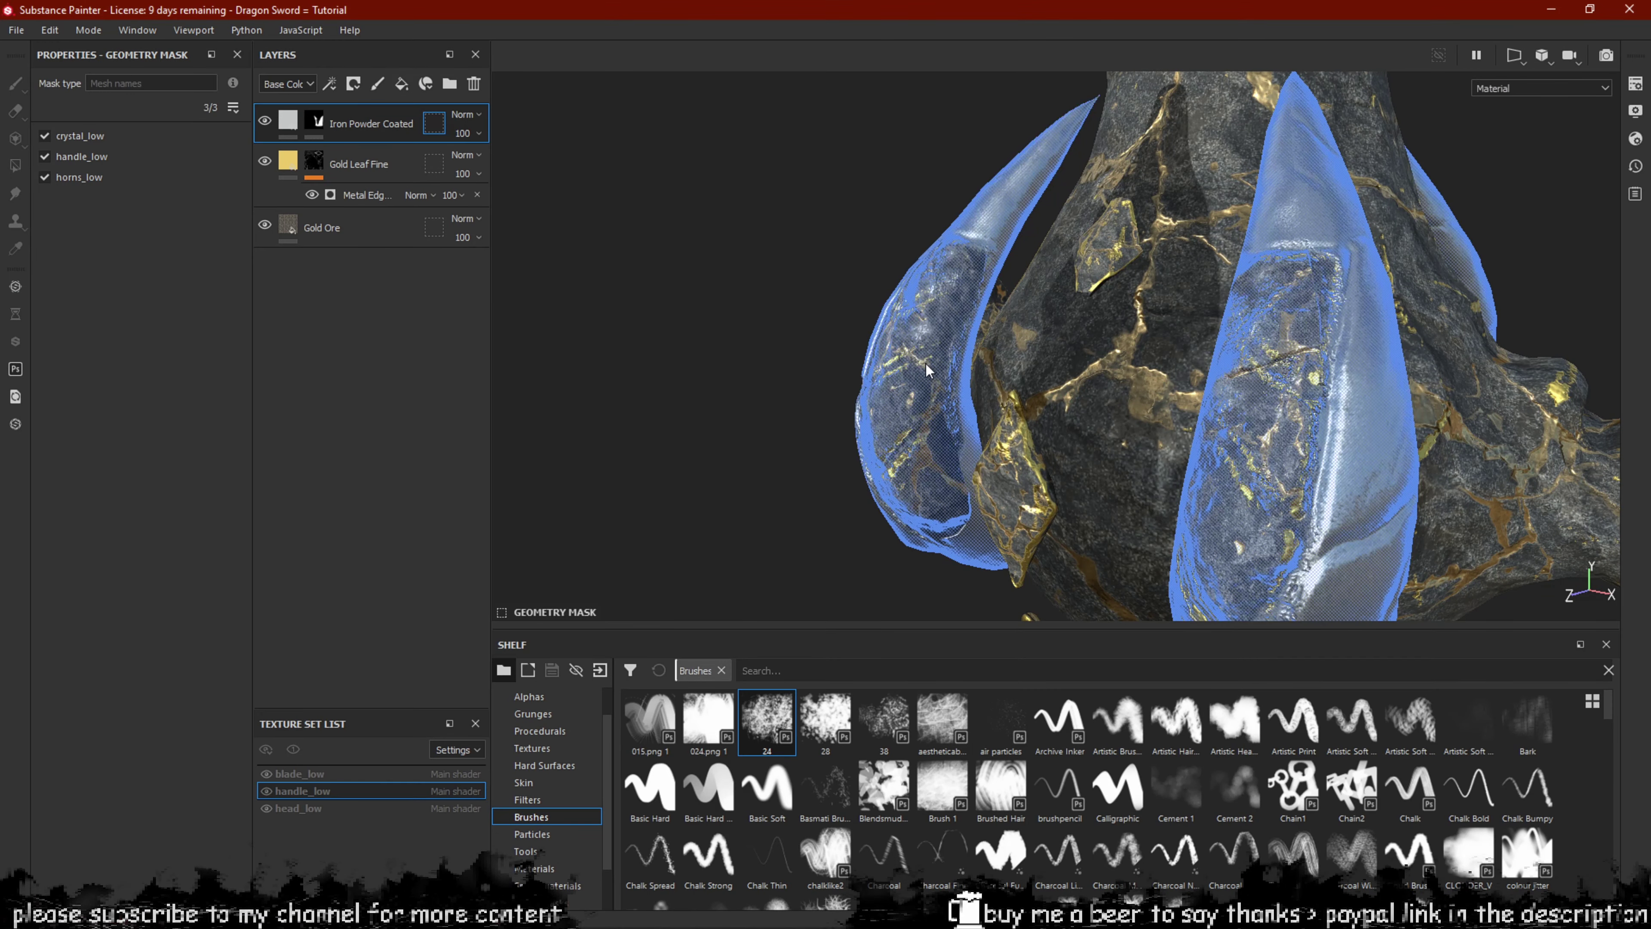
left_click(932, 393)
left_click(1110, 422)
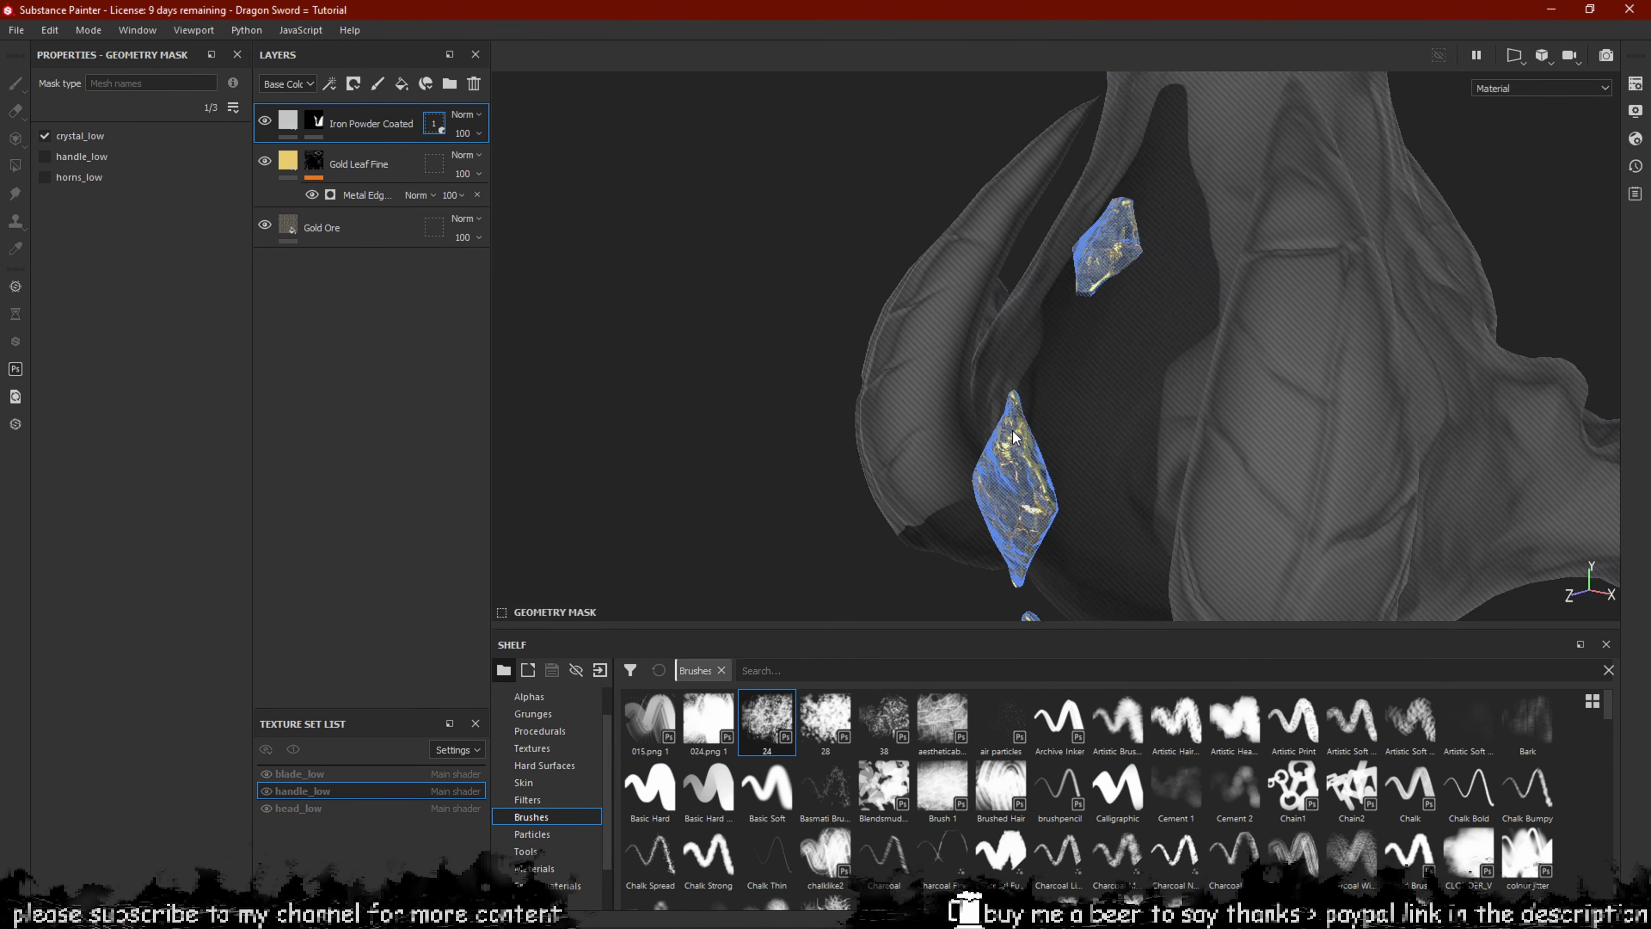
key("ctrl+z")
key("ctrl+z")
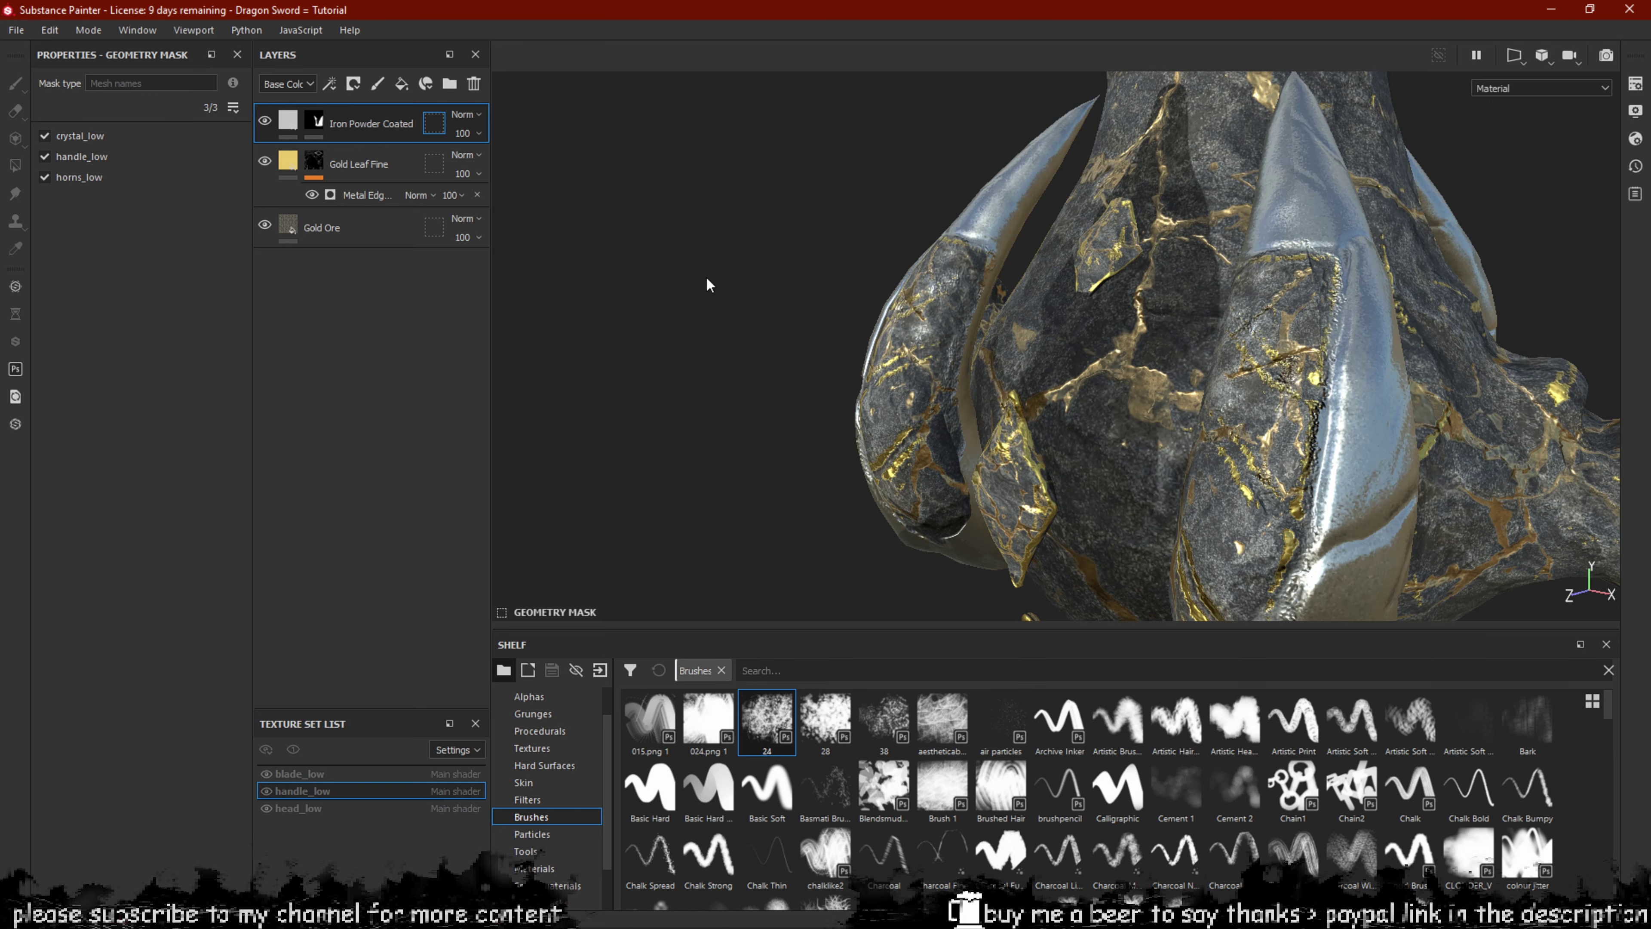
Return to painting the Iron Powder Coated layer's mask and isolate the handle_low texture set.
left_click_drag(739, 338, 702, 288, "alt")
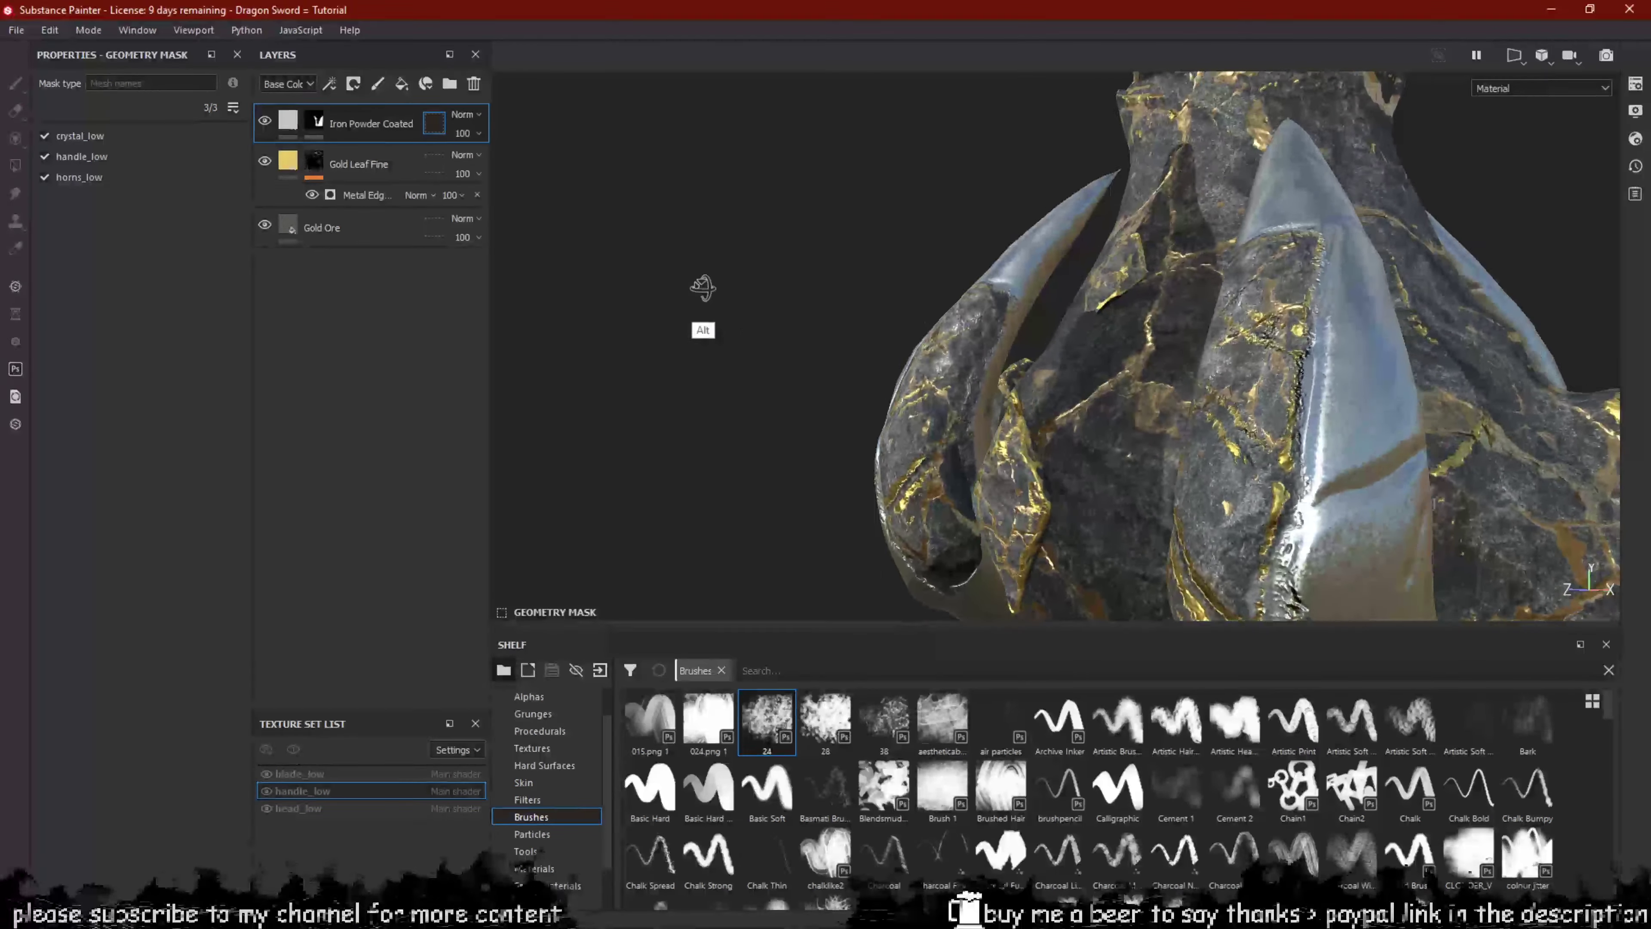
left_click(289, 127)
left_click(434, 123)
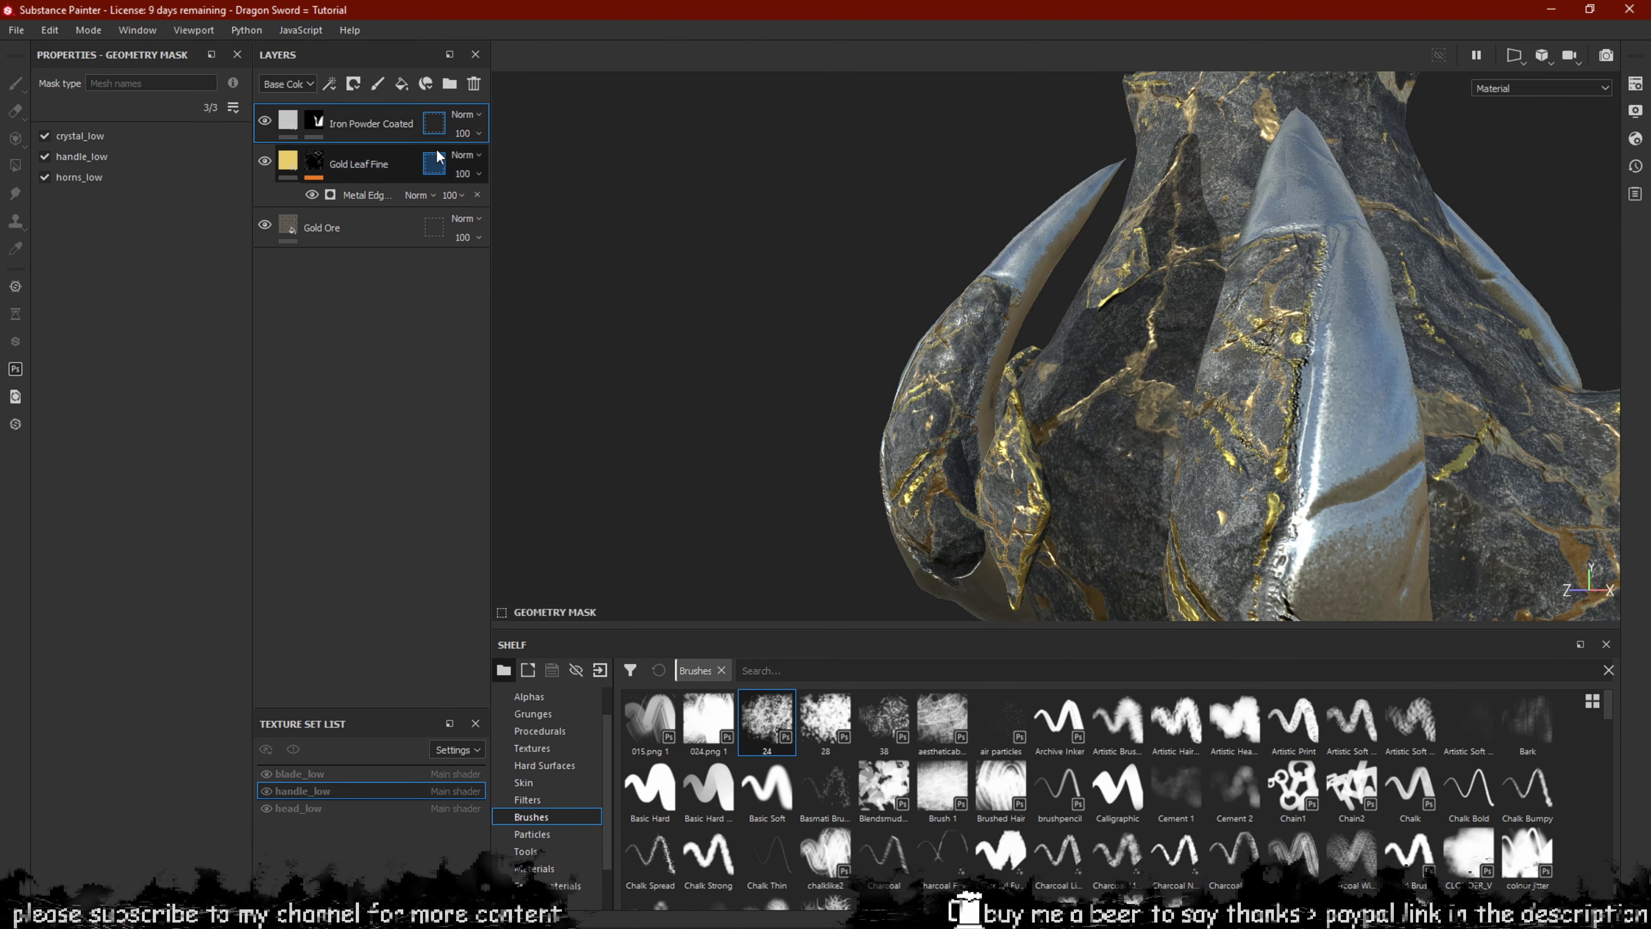
left_click(293, 127)
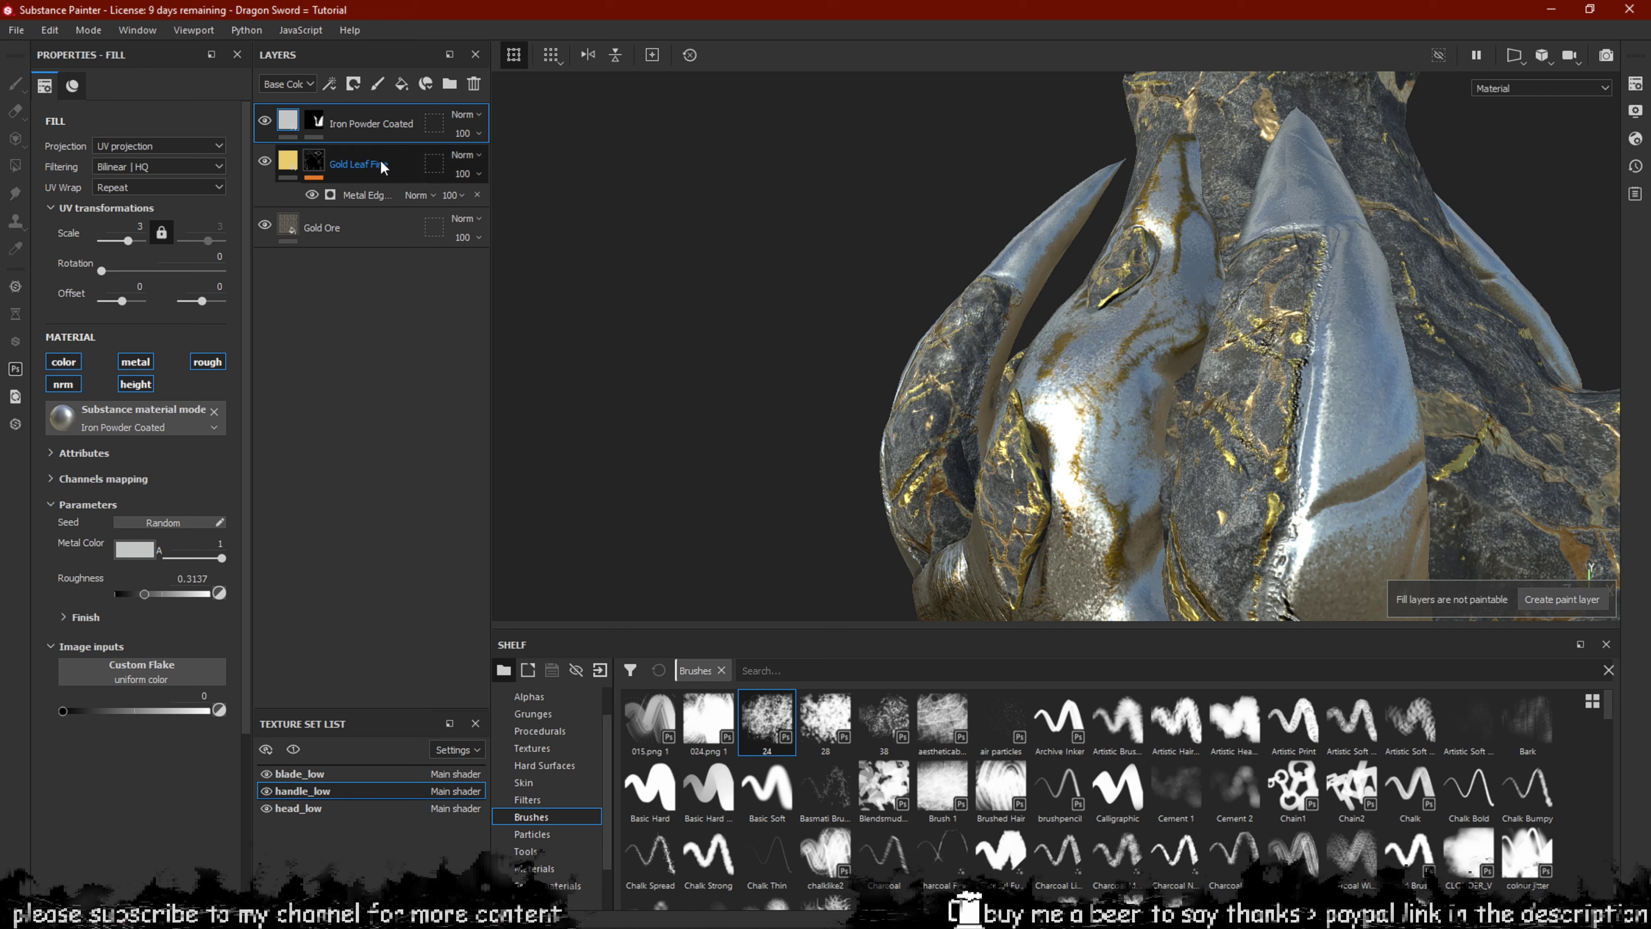
key("1")
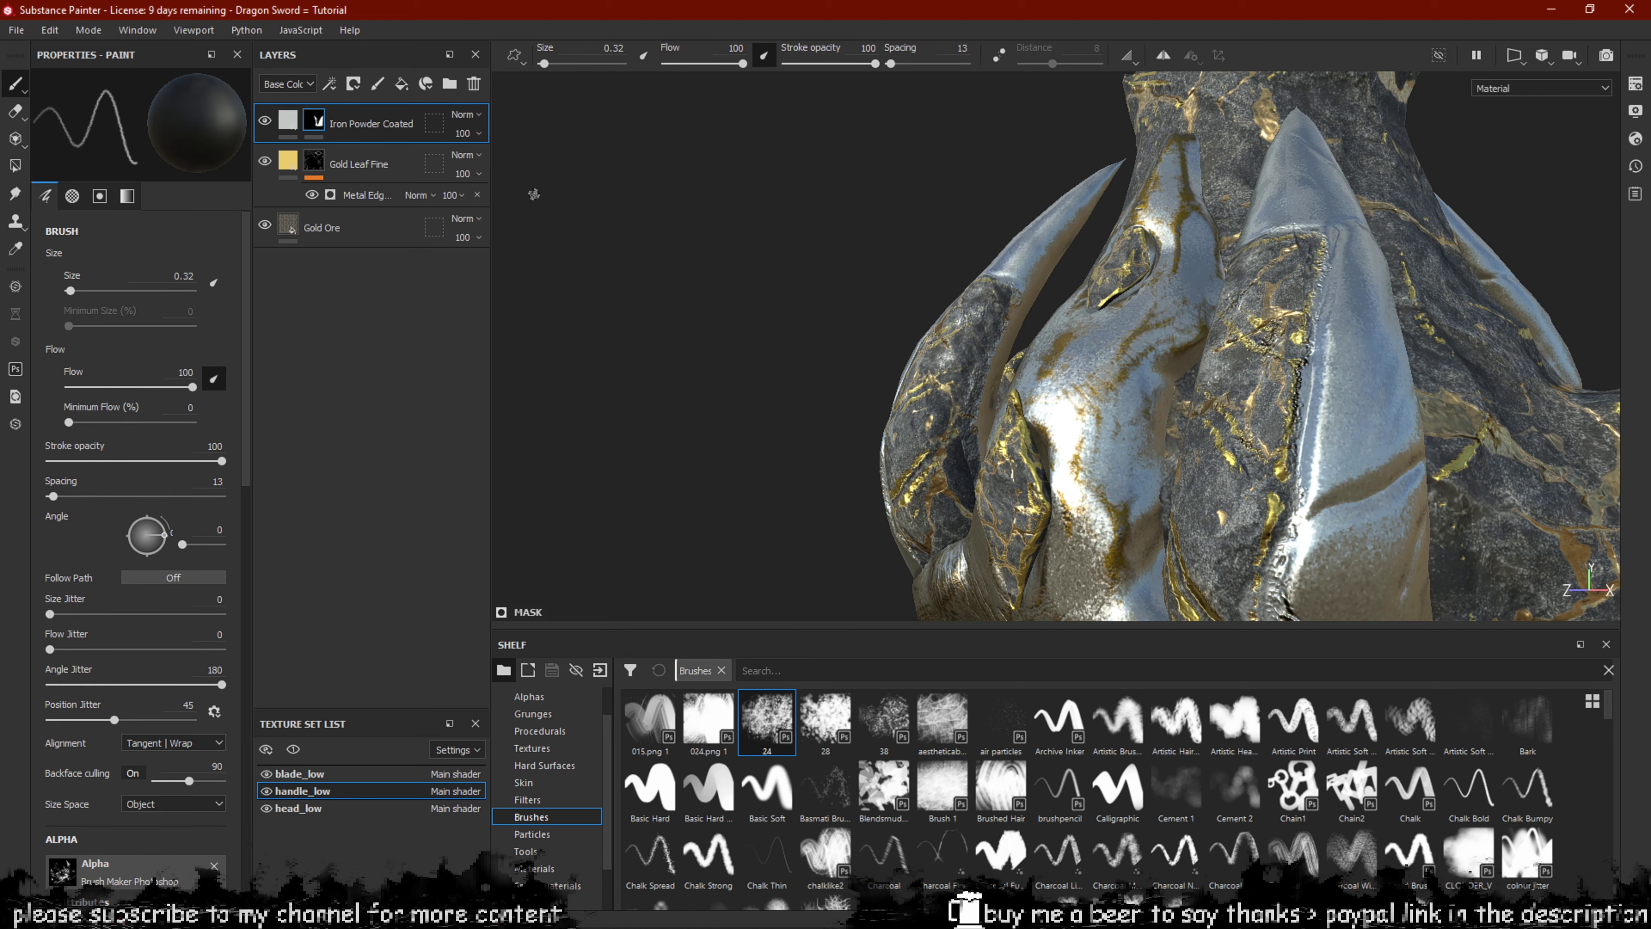
key("alt+q")
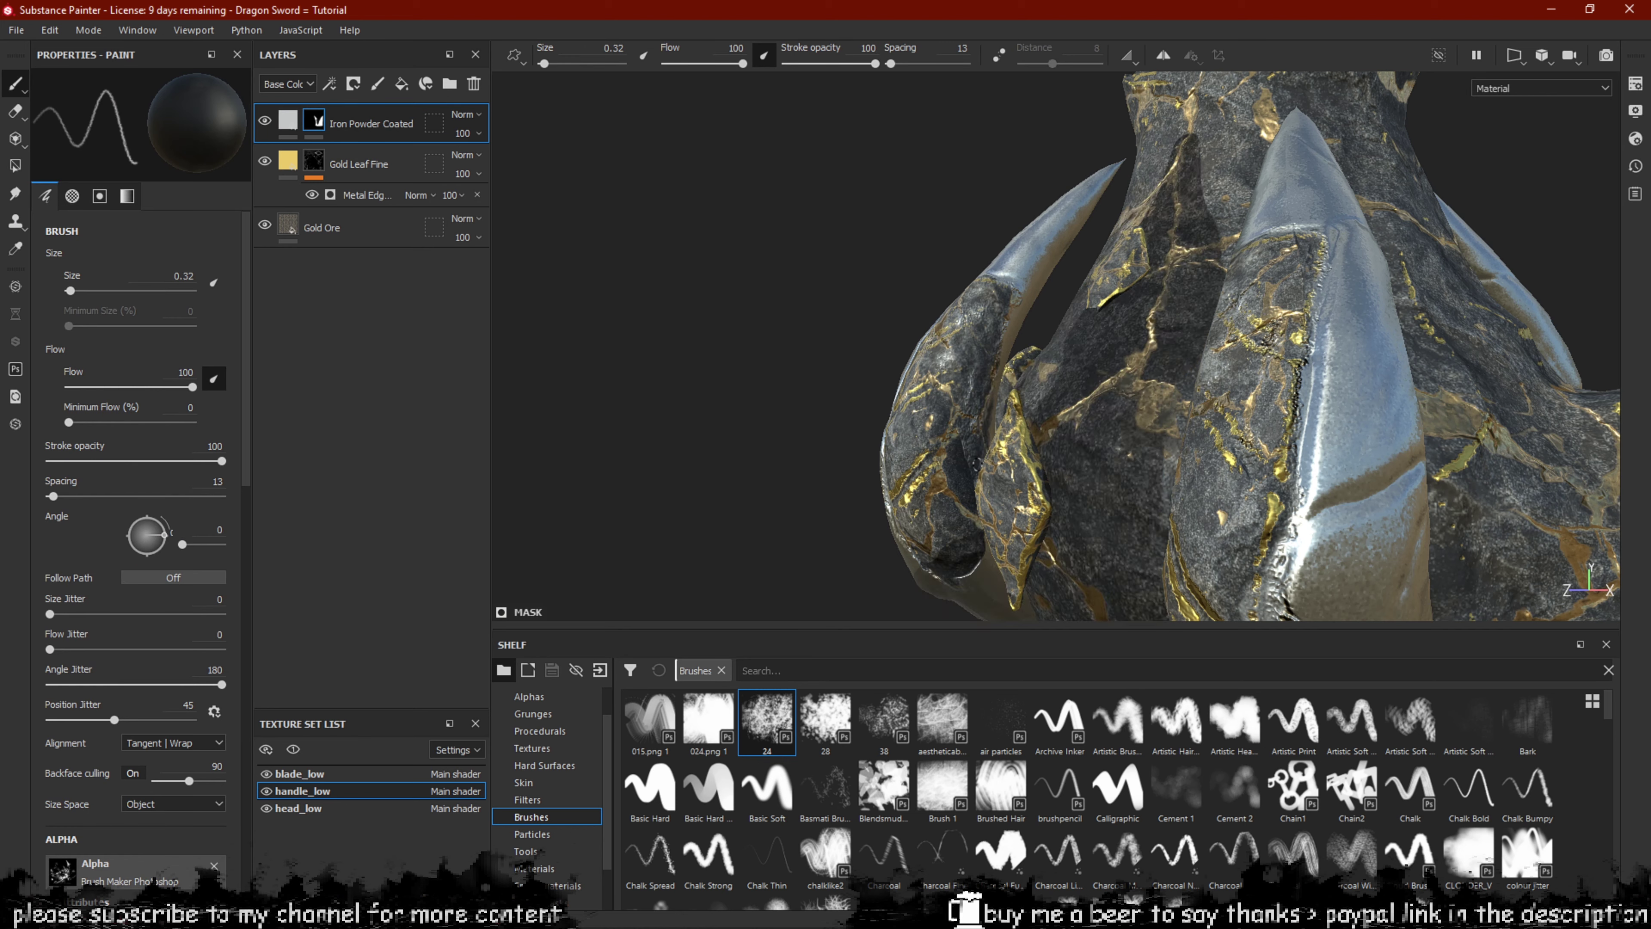
Touch up the Iron Powder Coated mask along the horns where the metal meets the rock plates, using the 0.32 brush.
left_click_drag(987, 447, 934, 510)
left_click_drag(1048, 255, 1052, 250)
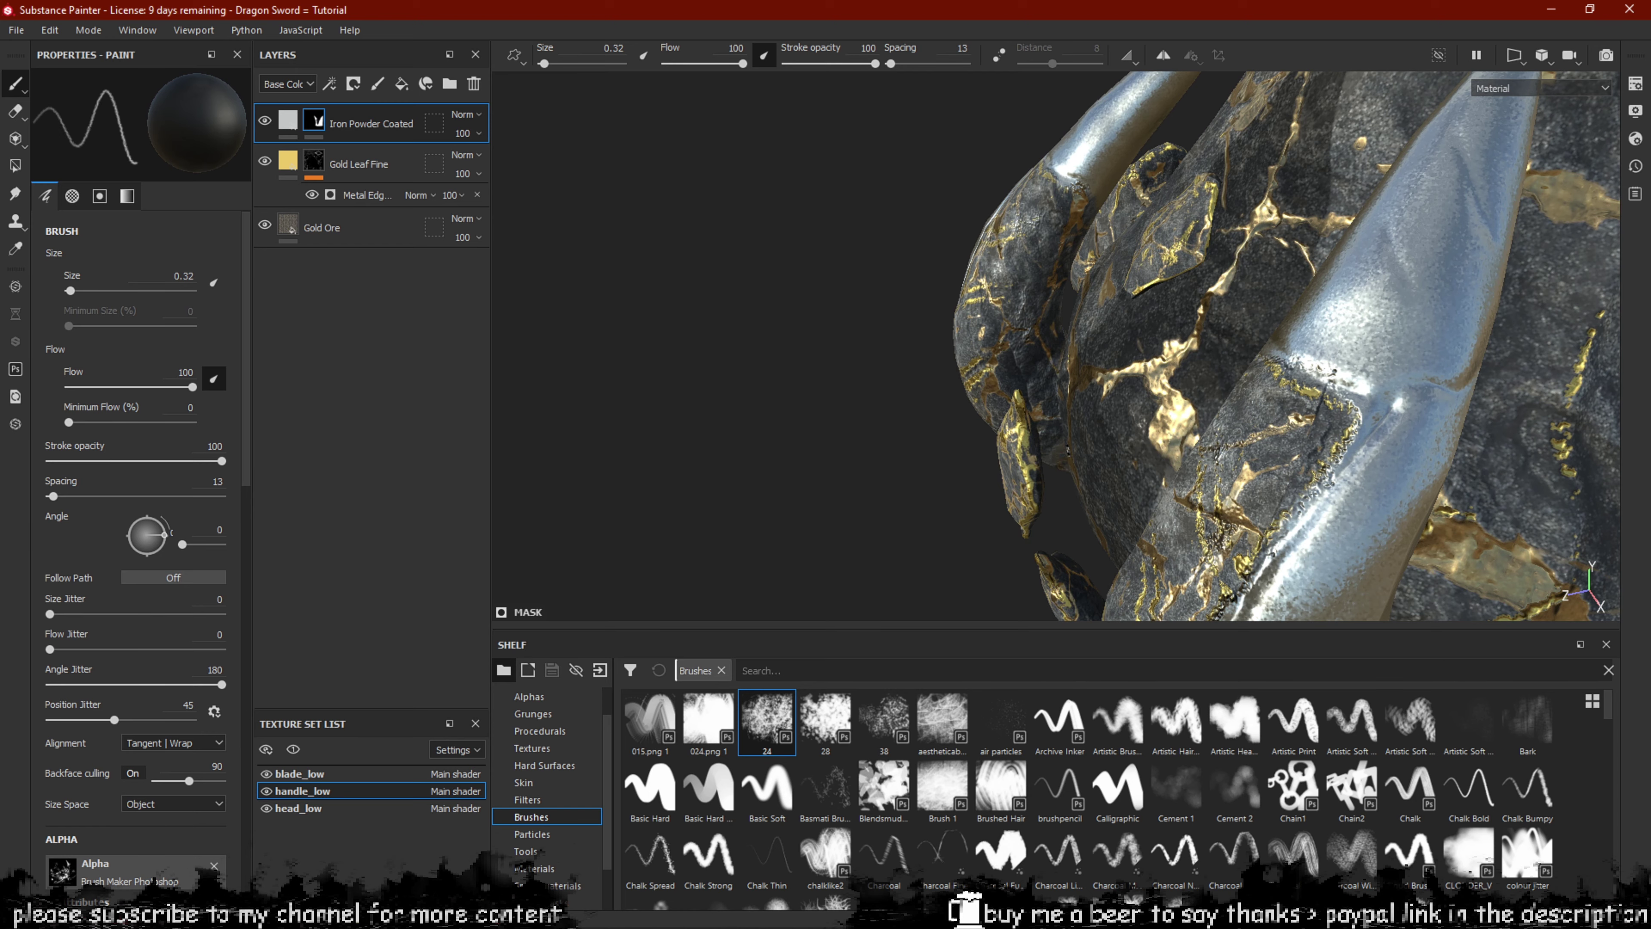
mouse_move(1061, 444)
left_mouse_down("alt")
mouse_move(948, 409)
mouse_move(936, 387)
mouse_move(925, 413)
mouse_move(873, 365)
mouse_move(1002, 368)
mouse_move(901, 263)
mouse_move(910, 383)
left_mouse_up("alt")
left_click_drag(941, 485, 947, 506)
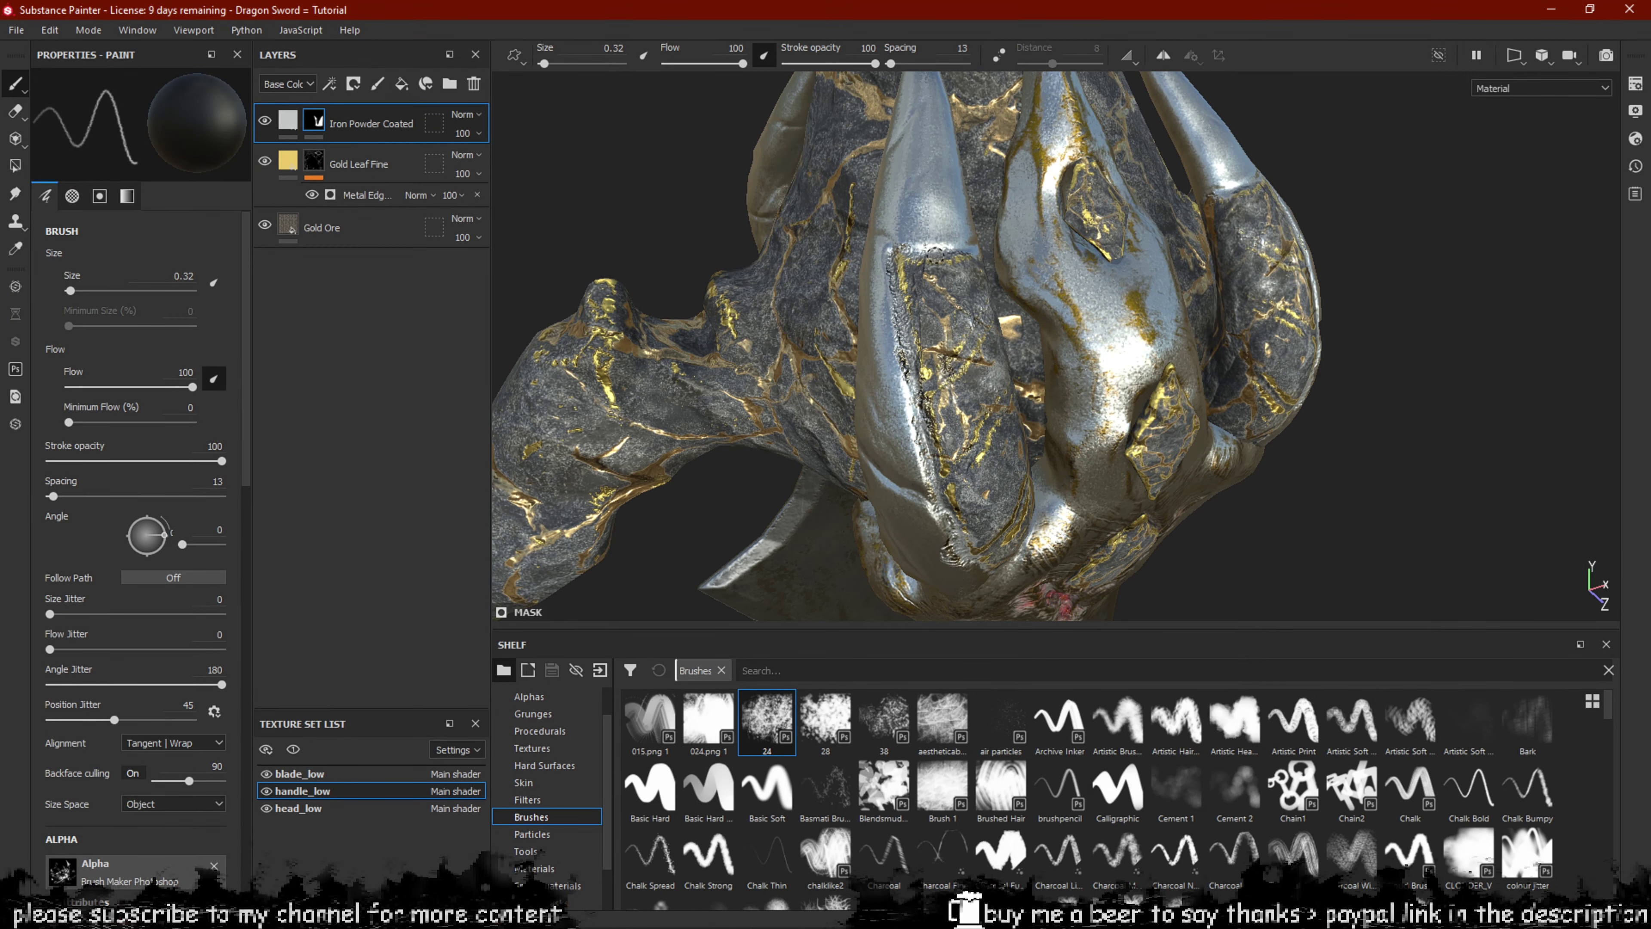
left_click_drag(935, 255, 898, 262)
Enlarge the brush to 1.37 and paint the Iron Powder Coated mask on the inner sides of the horns.
left_click_drag(1235, 190, 1191, 364, "alt")
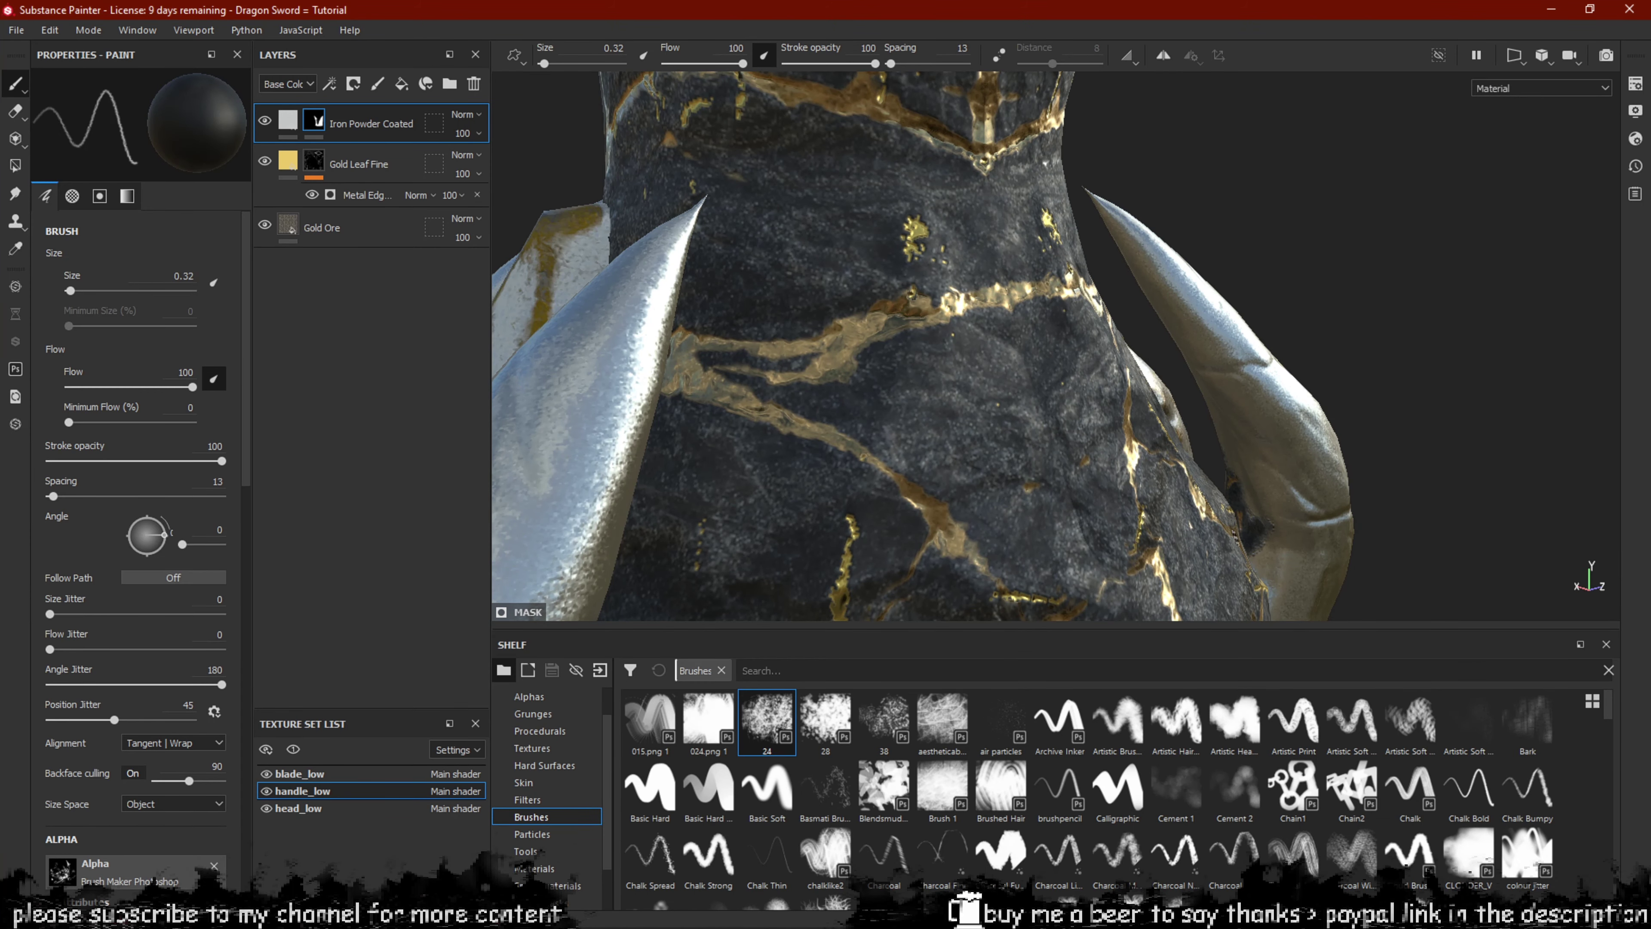
right_click_drag(1265, 557, 1274, 553, "ctrl")
mouse_move(1276, 558)
left_mouse_down()
mouse_move(1106, 313)
mouse_move(1088, 461)
mouse_move(1193, 348)
mouse_move(914, 451)
mouse_move(1058, 387)
left_mouse_up()
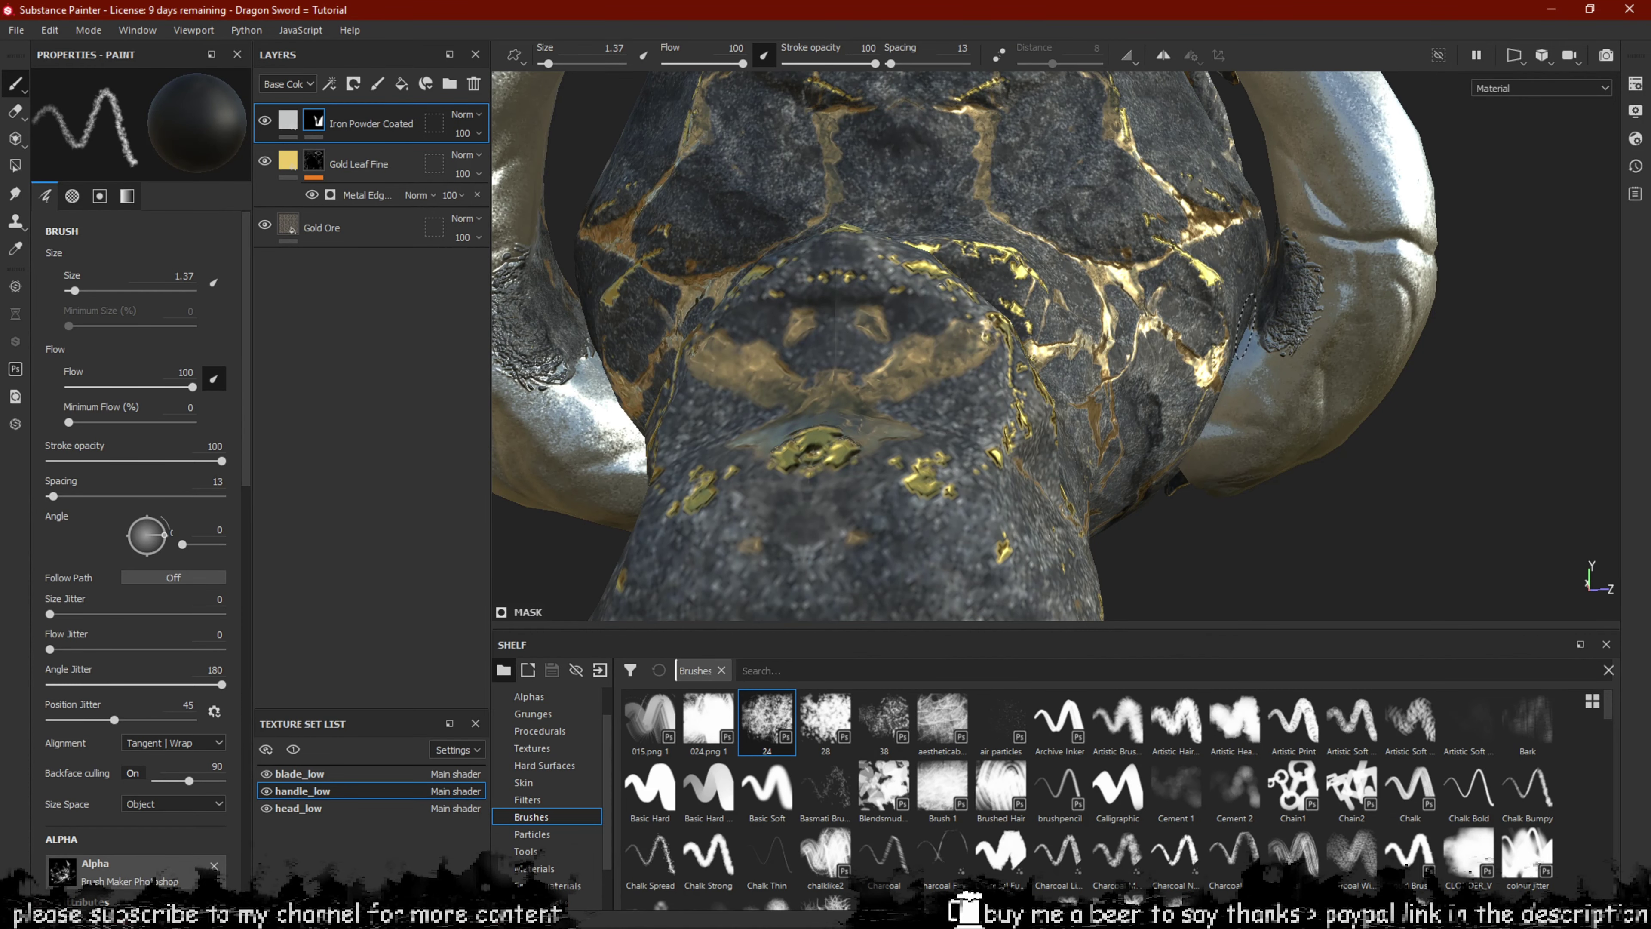
mouse_move(1245, 325)
left_mouse_down()
mouse_move(1190, 421)
mouse_move(1294, 355)
mouse_move(1316, 296)
mouse_move(1297, 270)
mouse_move(1132, 351)
mouse_move(1210, 312)
mouse_move(1066, 544)
mouse_move(1144, 495)
mouse_move(1307, 472)
mouse_move(1135, 429)
left_mouse_up()
Undo and redo the latest mask changes to compare the metal coating on the horn's lower edge.
key("ctrl+z")
key("ctrl+z")
key("ctrl+y")
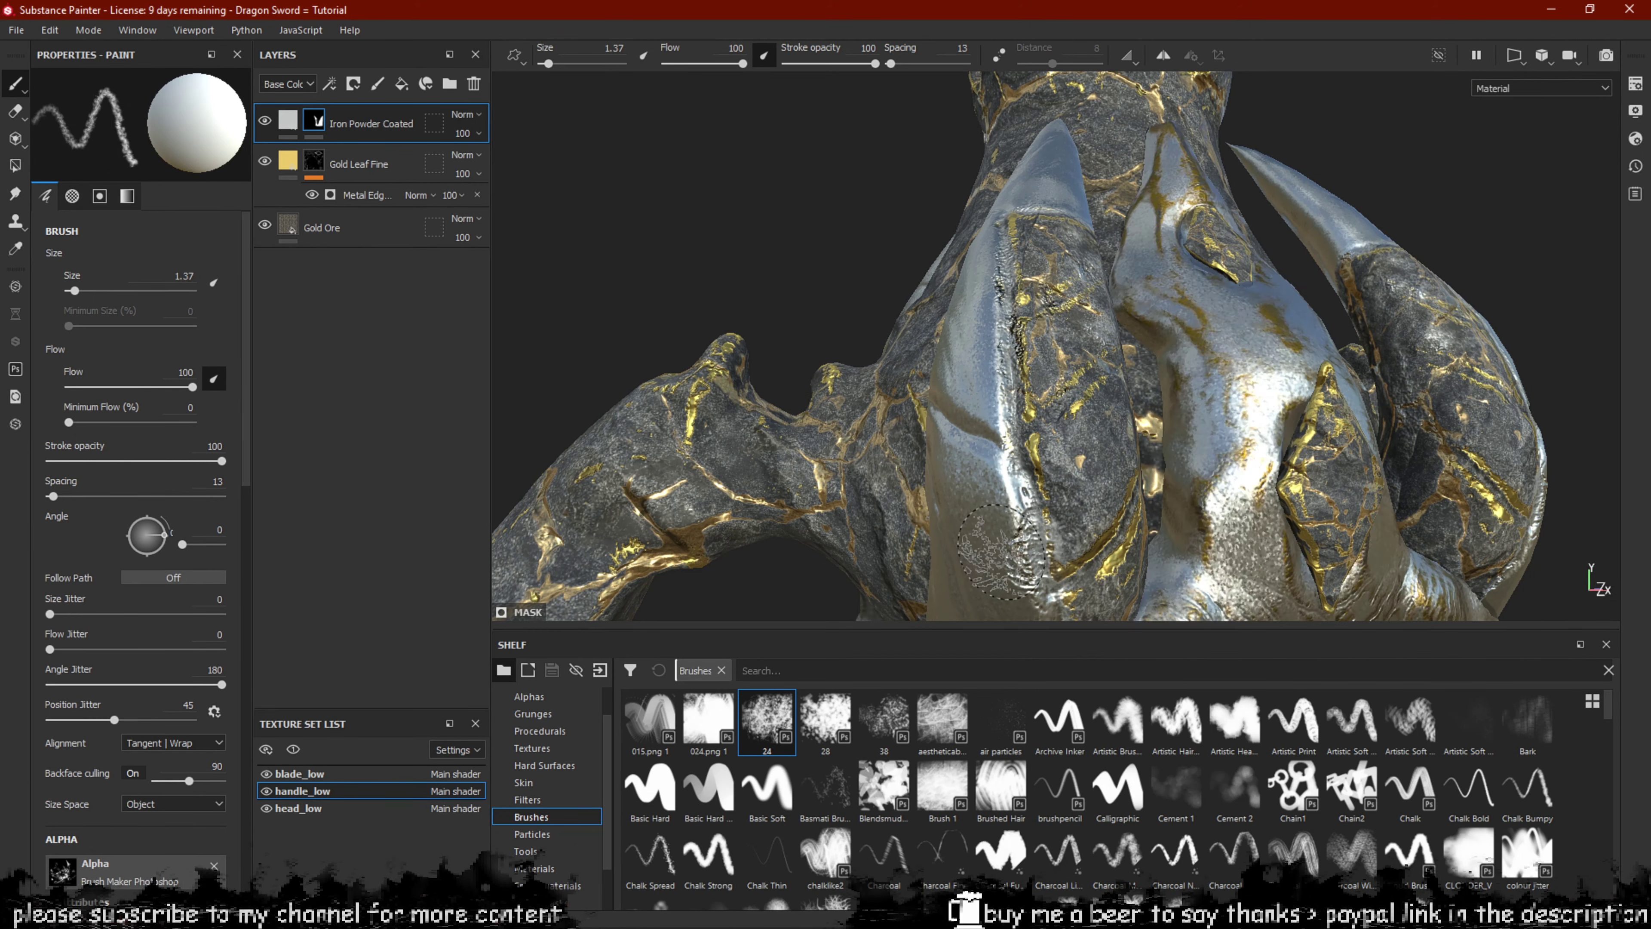
key("ctrl+z")
key("ctrl+y")
key("ctrl+z")
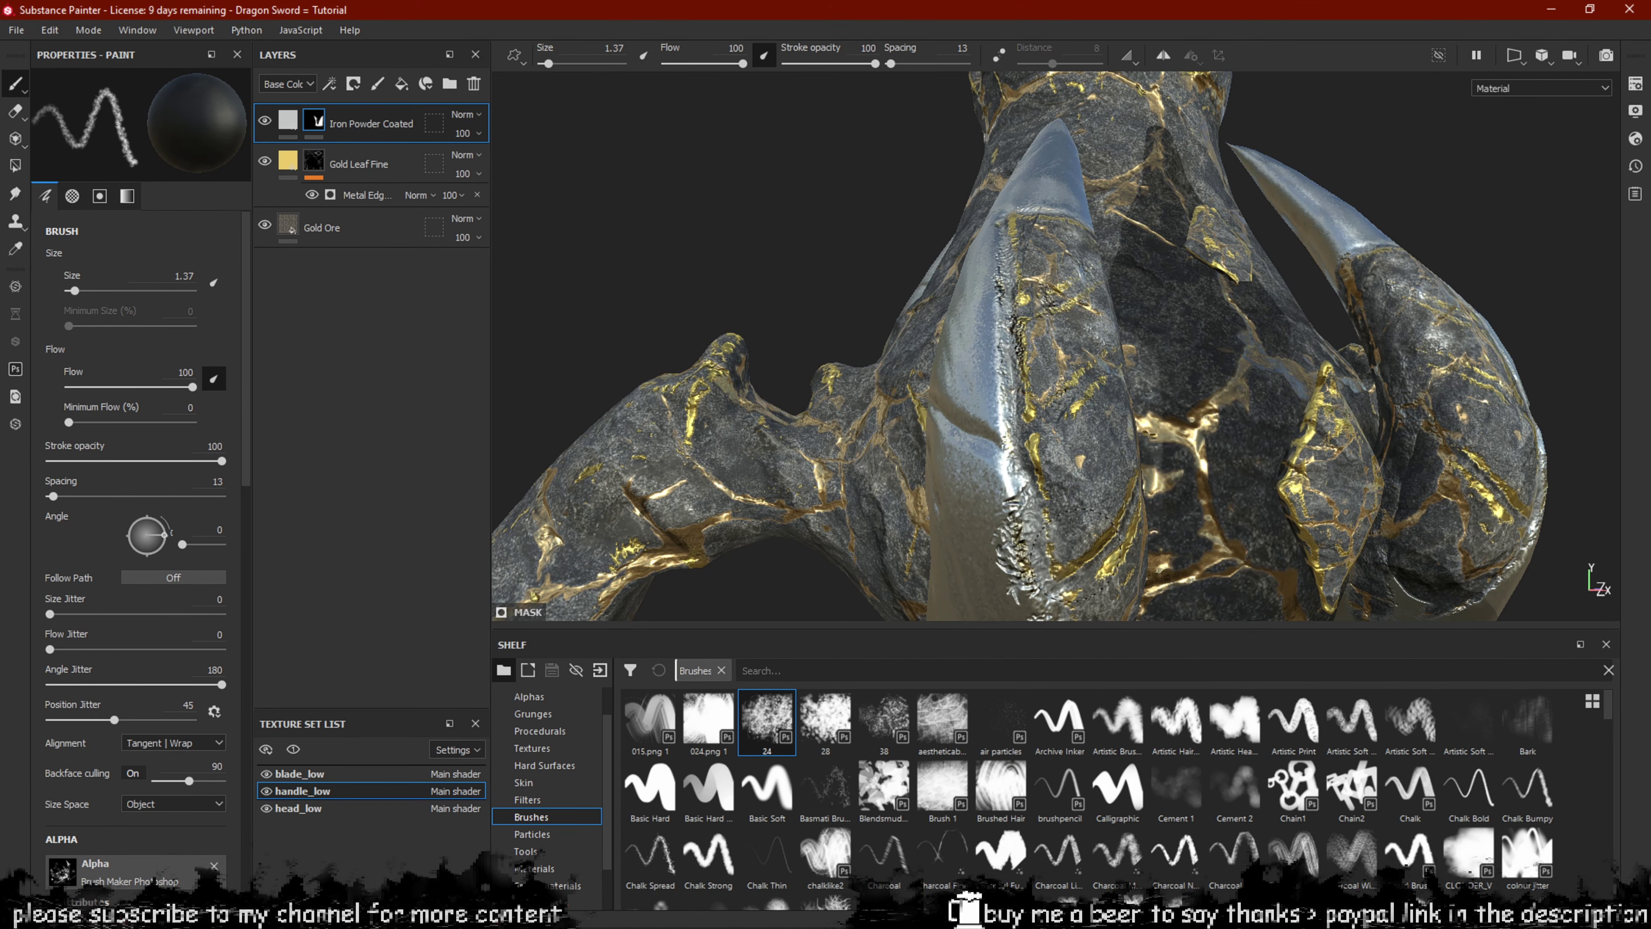
key("ctrl+y")
key("ctrl+z")
key("ctrl+z")
key("ctrl+y")
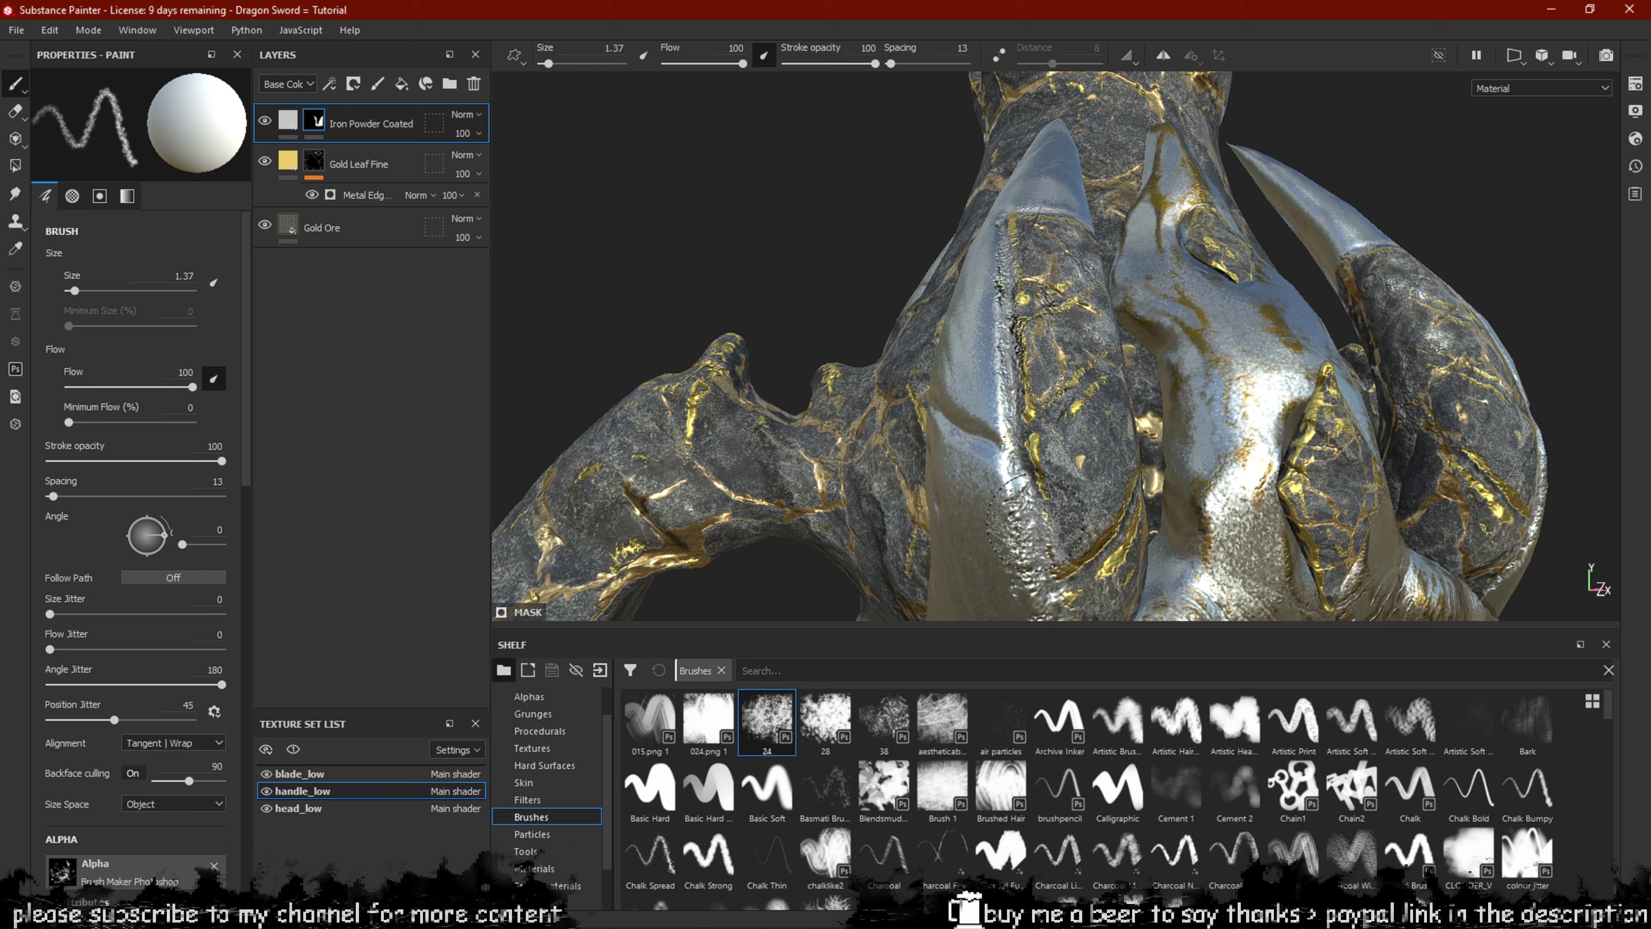
Reduce the brush size to 0.32 and compare the latest mask change once more, leaving it applied.
key("bracketleft")
key("bracketleft")
key("bracketleft")
key("ctrl+z")
key("ctrl+y")
key("ctrl+z")
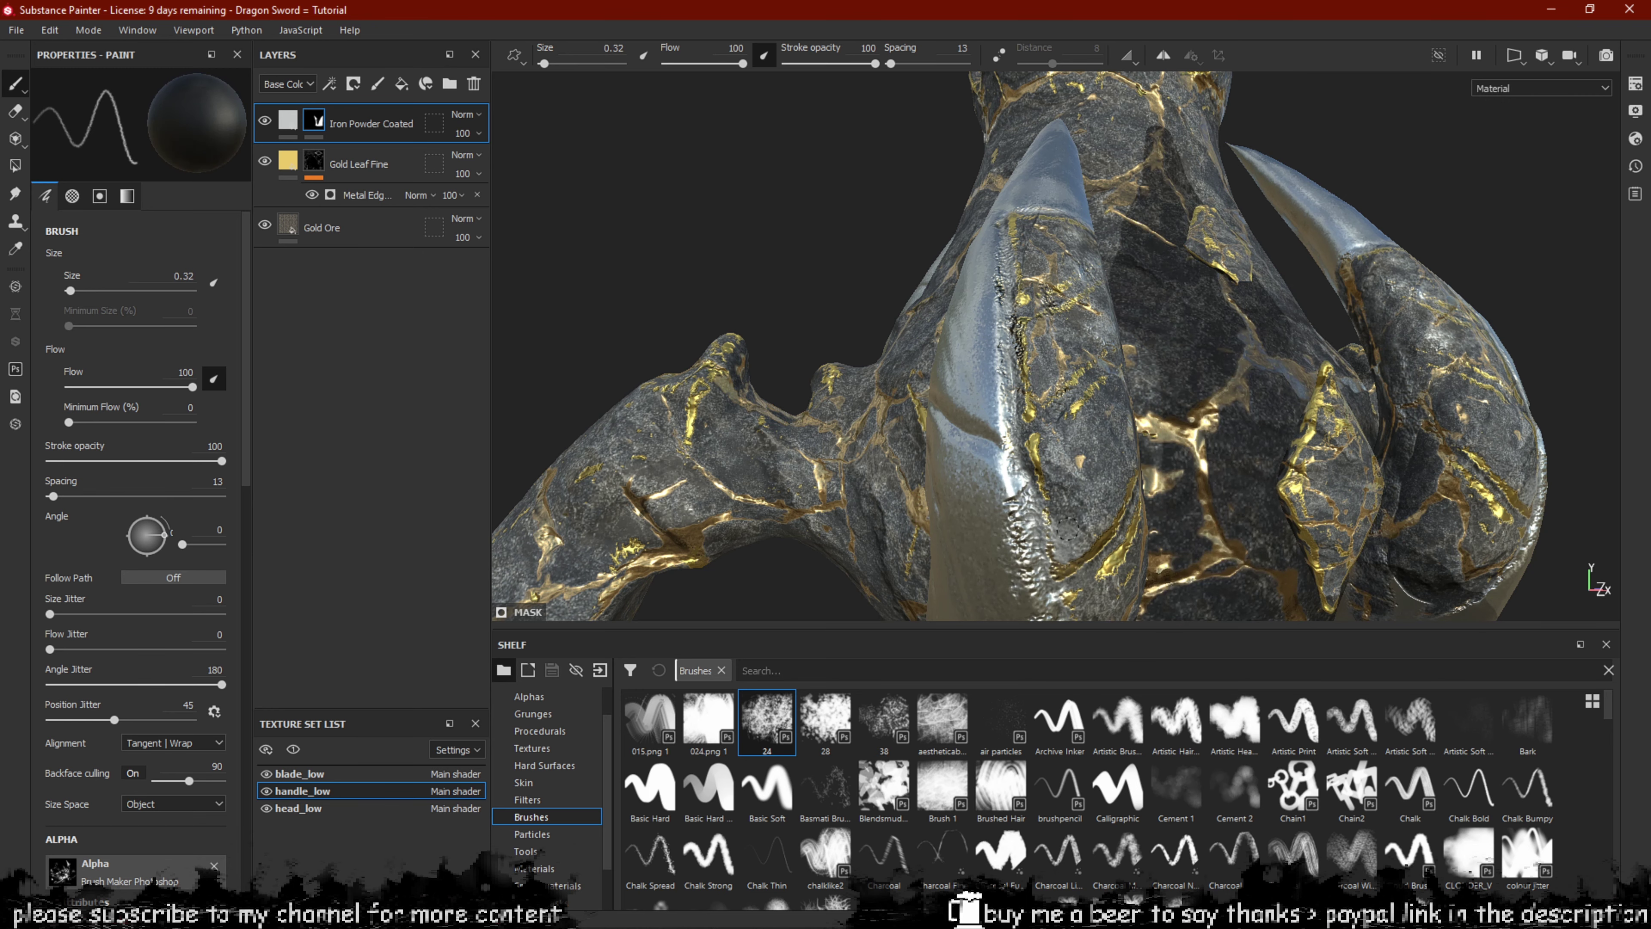
key("ctrl+y")
Add the Ominous Obsidian material as a fill layer between Iron Powder Coated and Gold Leaf Fine.
mouse_move(1135, 542)
left_mouse_down("alt")
mouse_move(1036, 608)
mouse_move(1048, 596)
left_mouse_up("alt")
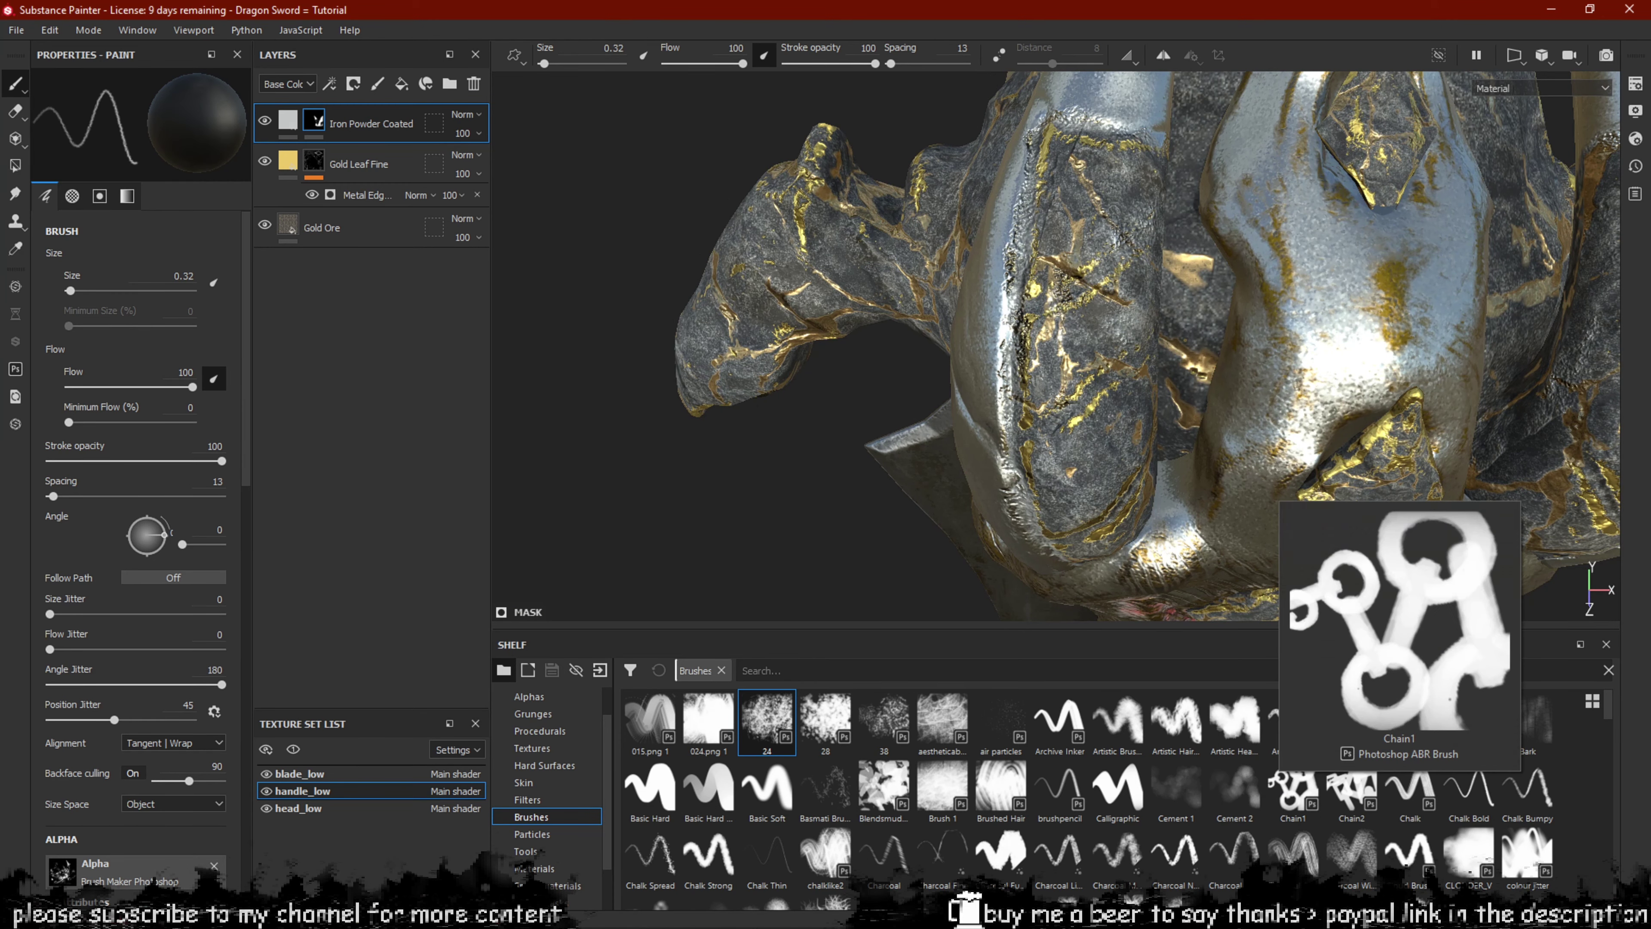
left_click_drag(1212, 448, 881, 552, "alt")
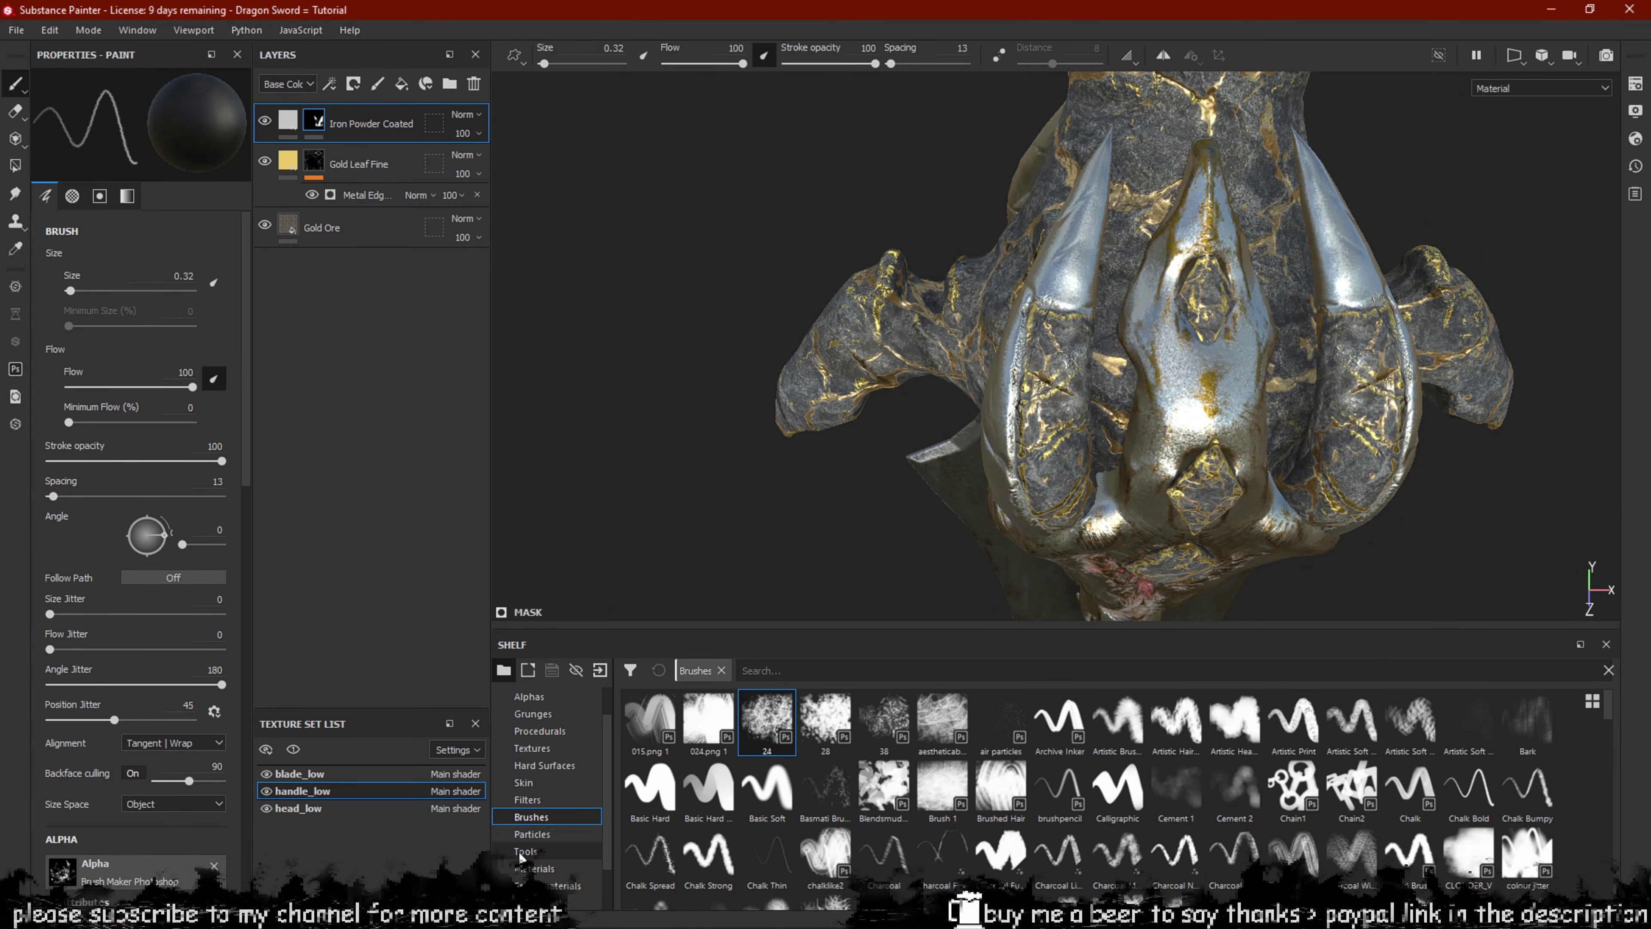
left_click(569, 867)
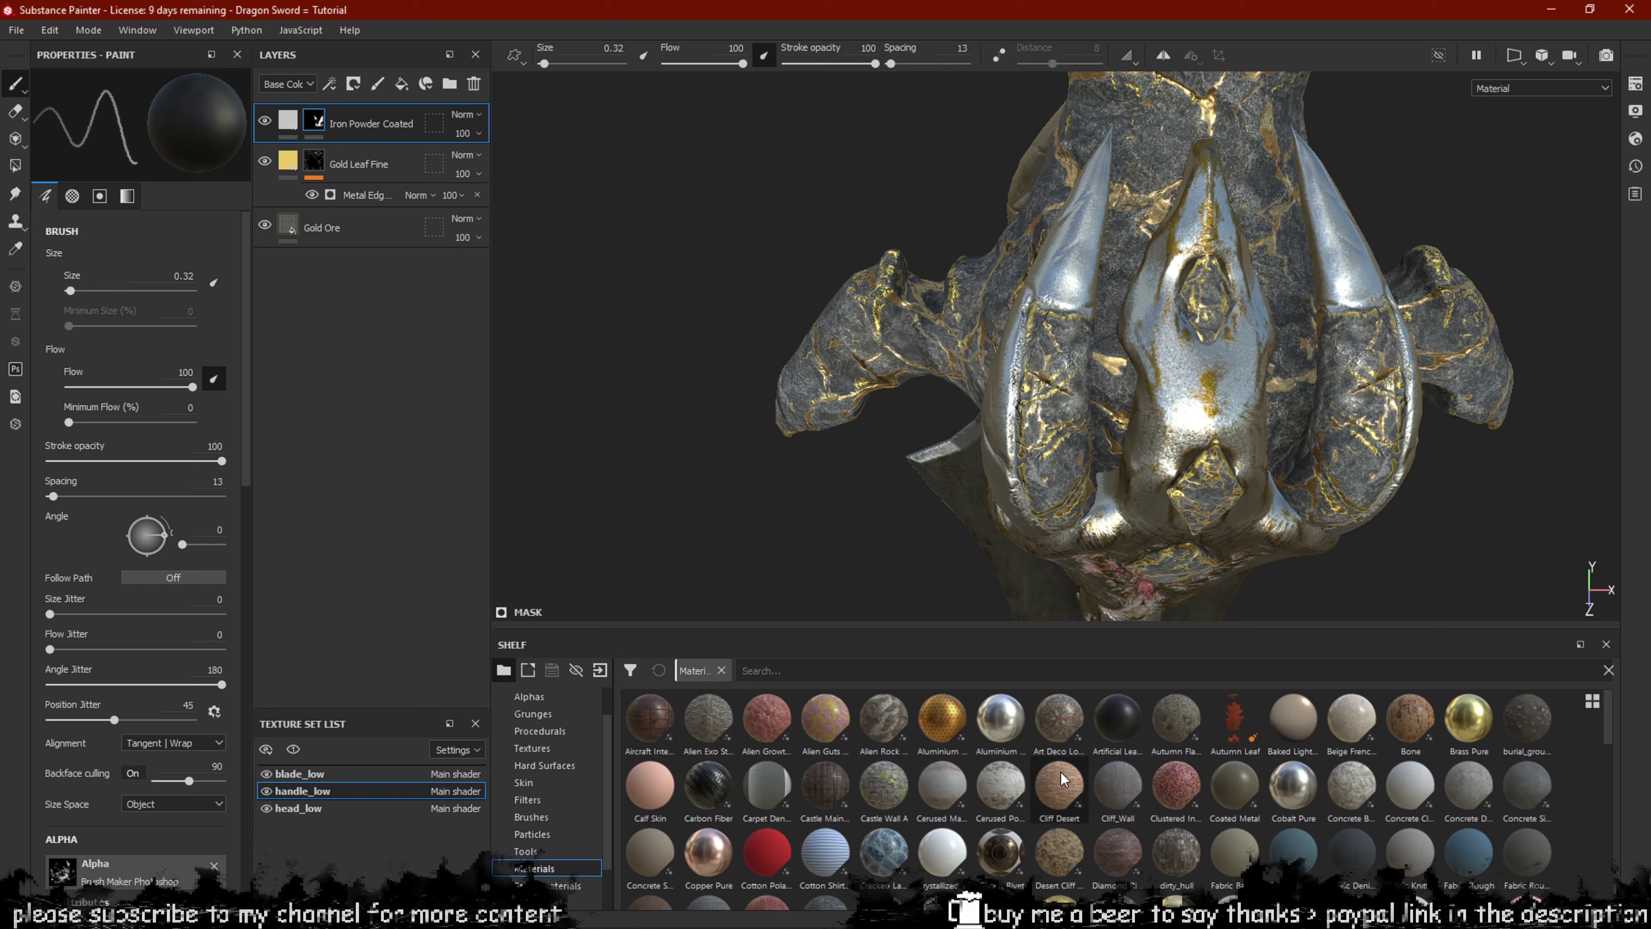
scroll(1043, 793, "down", 3)
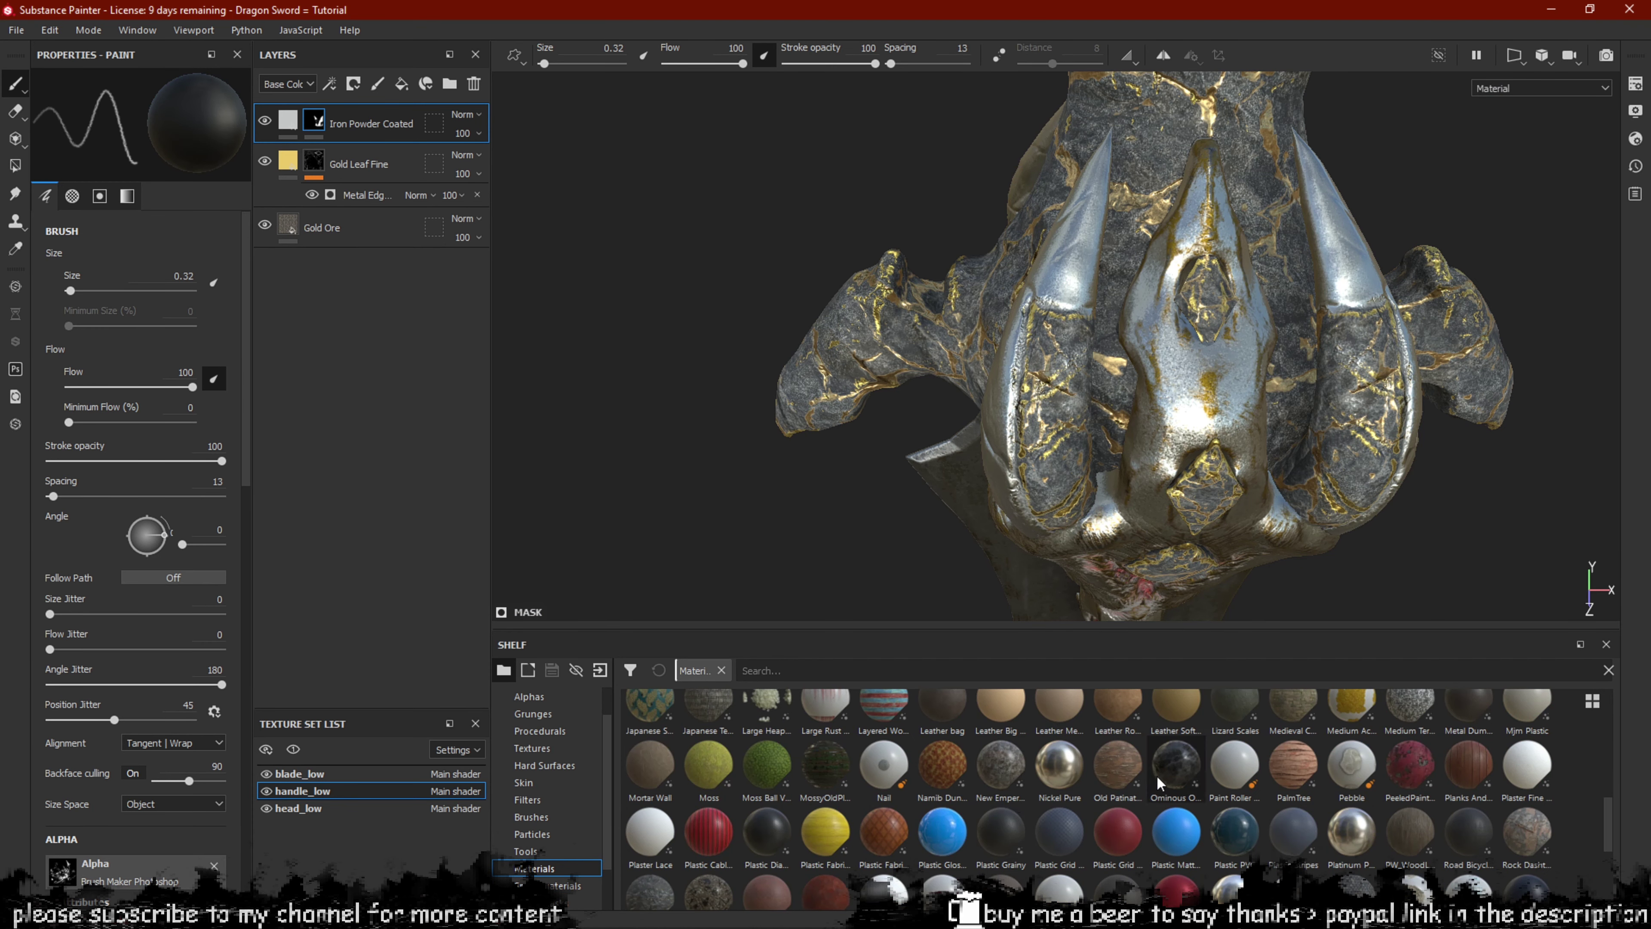
left_click_drag(1166, 780, 398, 156)
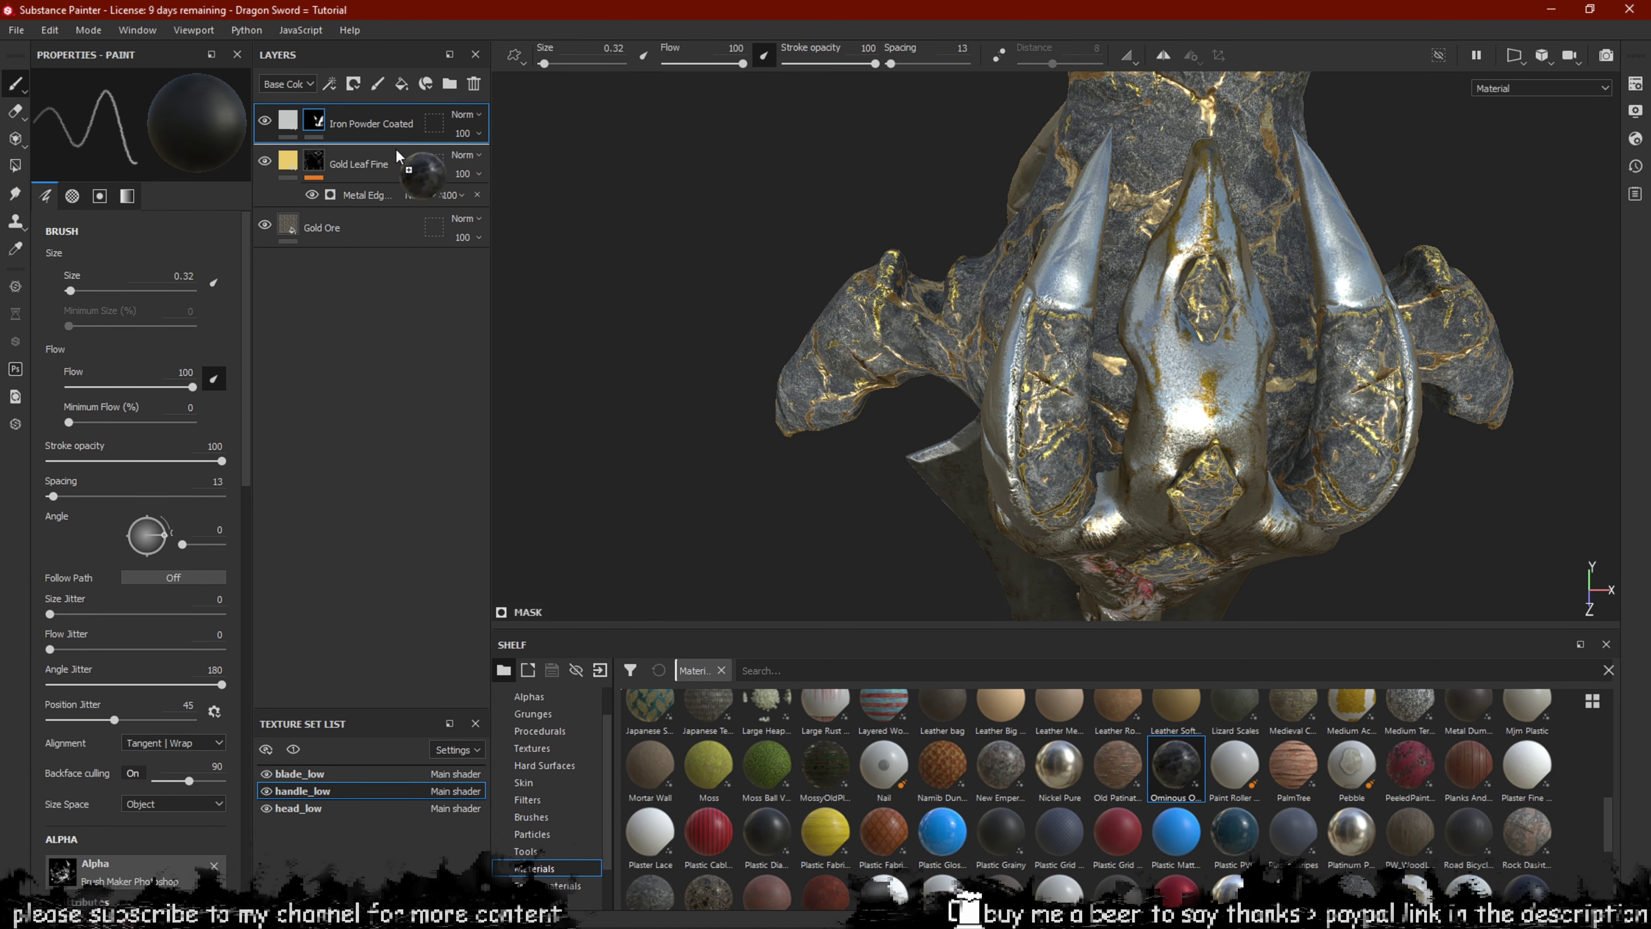
left_click_drag(1144, 457, 1113, 378, "alt")
middle_click_drag(1145, 420, 1040, 309, "alt")
left_click_drag(1040, 309, 1043, 368, "alt")
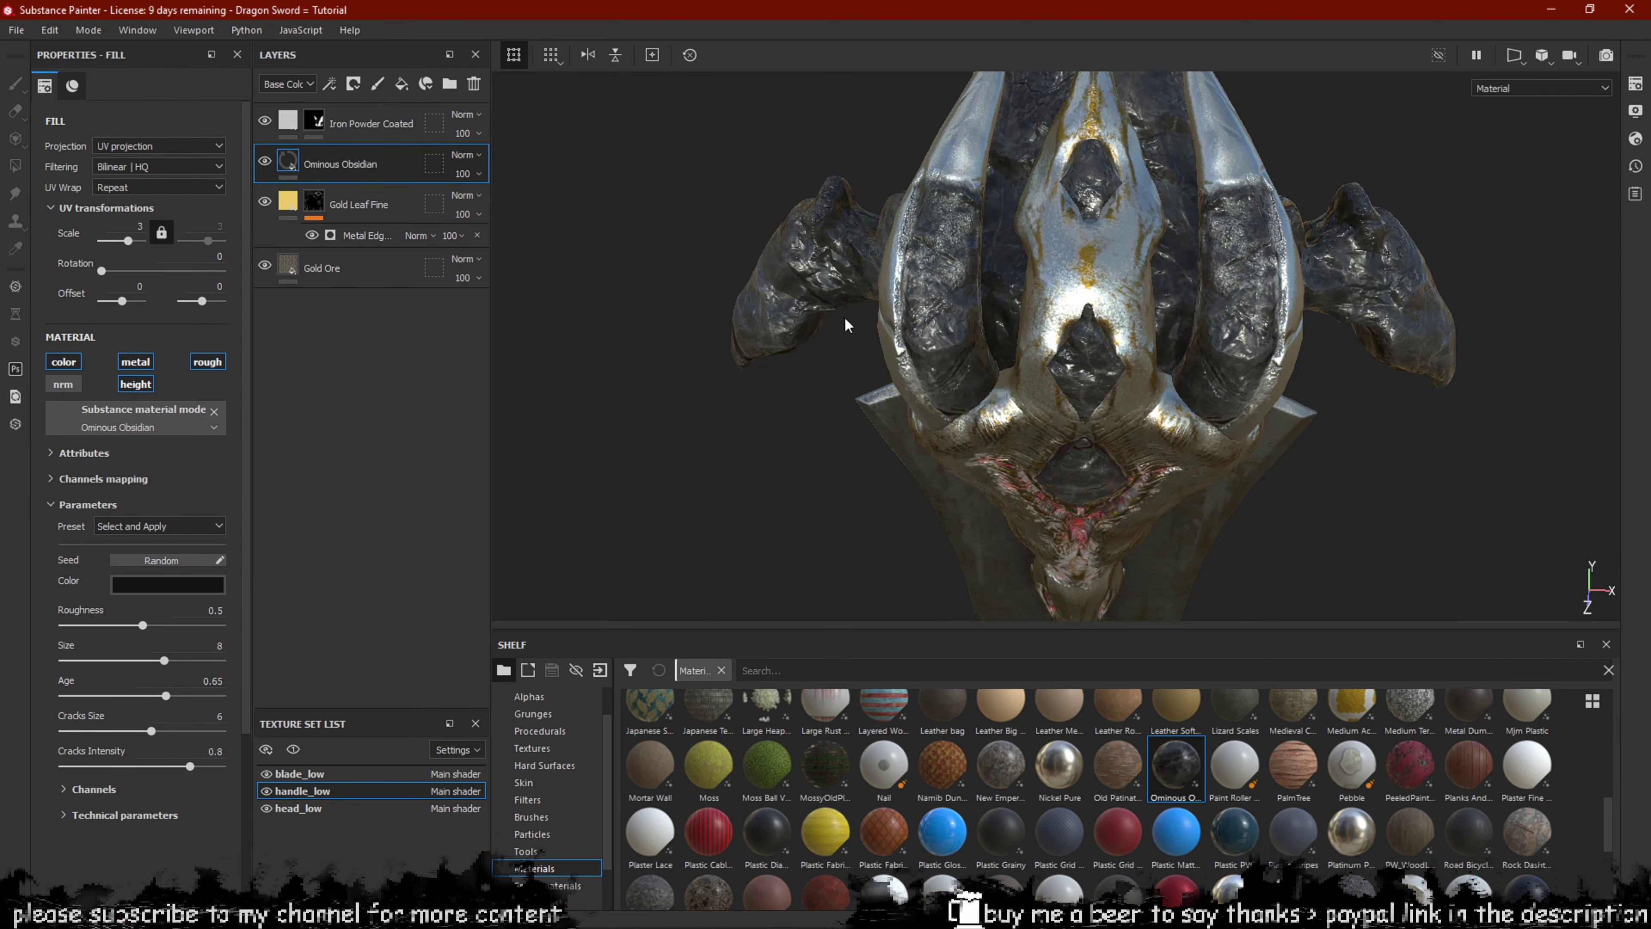
Try the Ominous Obsidian layer at the bottom of the stack, beneath Gold Ore.
left_click_drag(845, 319, 586, 221, "alt")
left_click_drag(342, 163, 360, 292)
left_click_drag(1053, 422, 1123, 438, "alt")
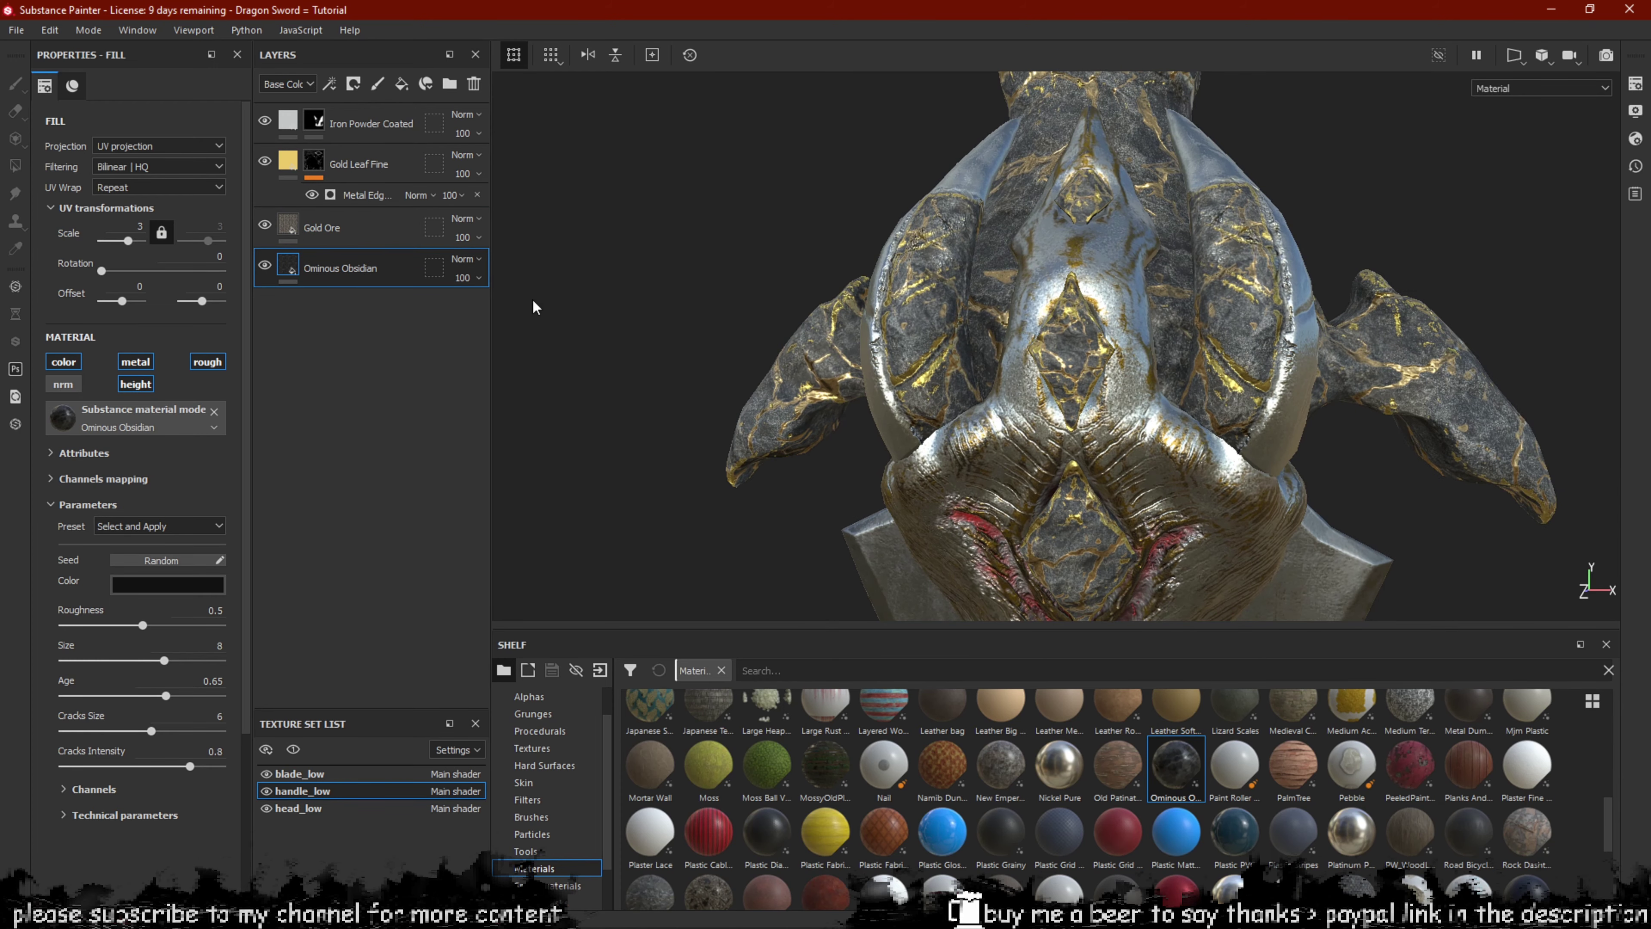
scroll(1061, 308, "up", 1)
left_click_drag(1040, 311, 1046, 350, "alt")
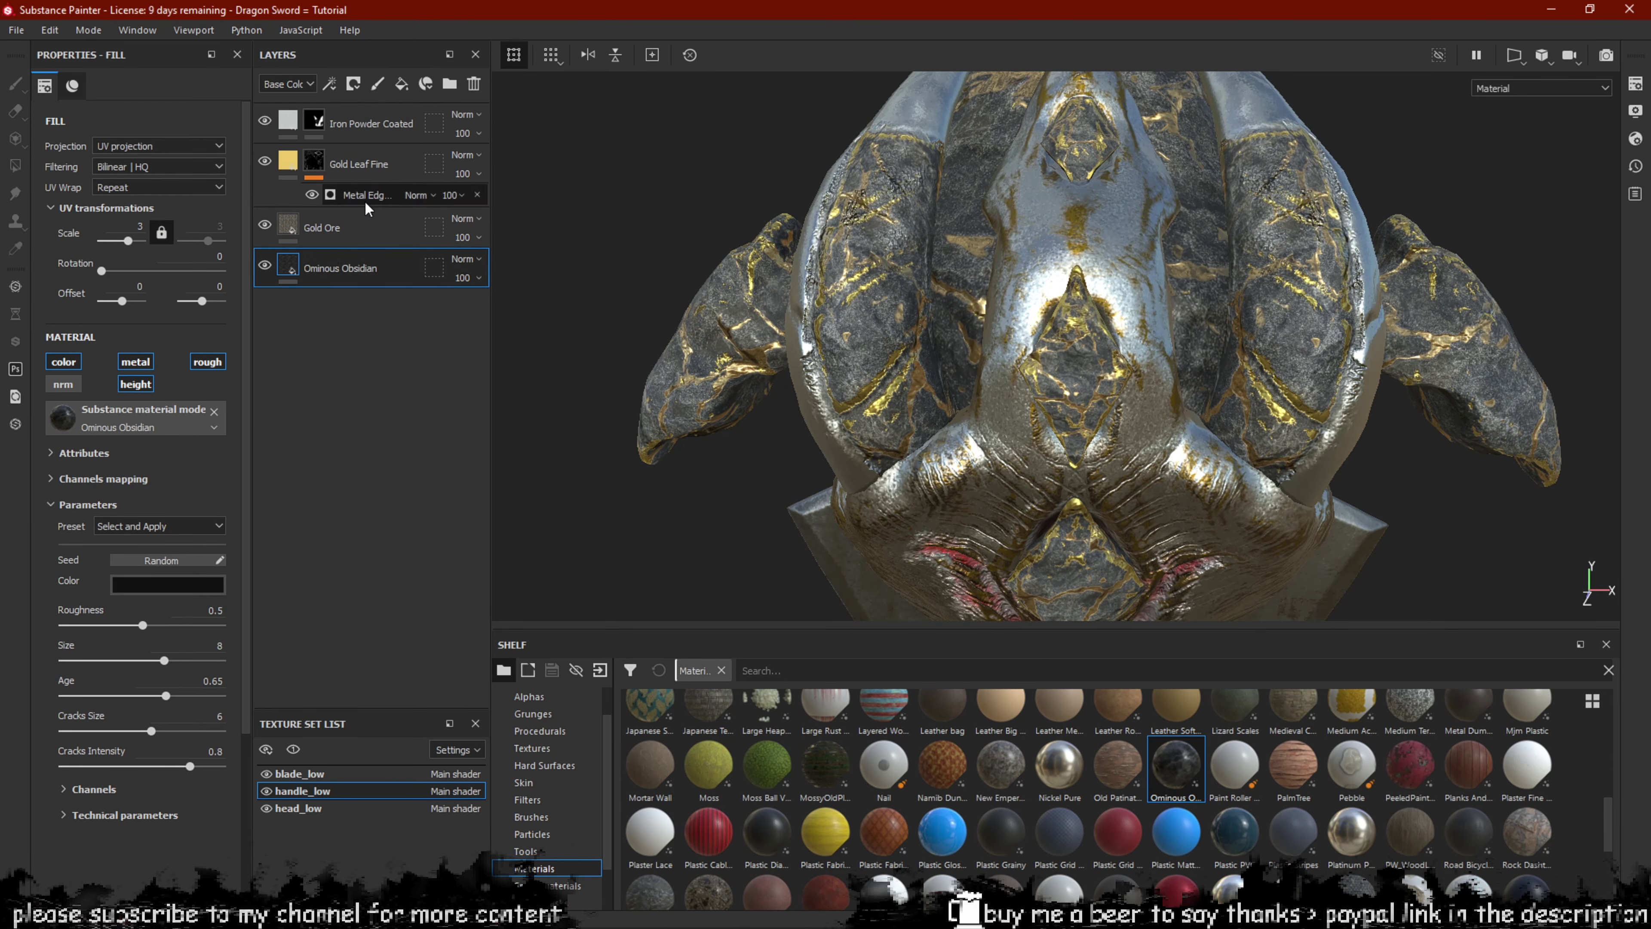
left_click_drag(748, 298, 797, 256, "alt")
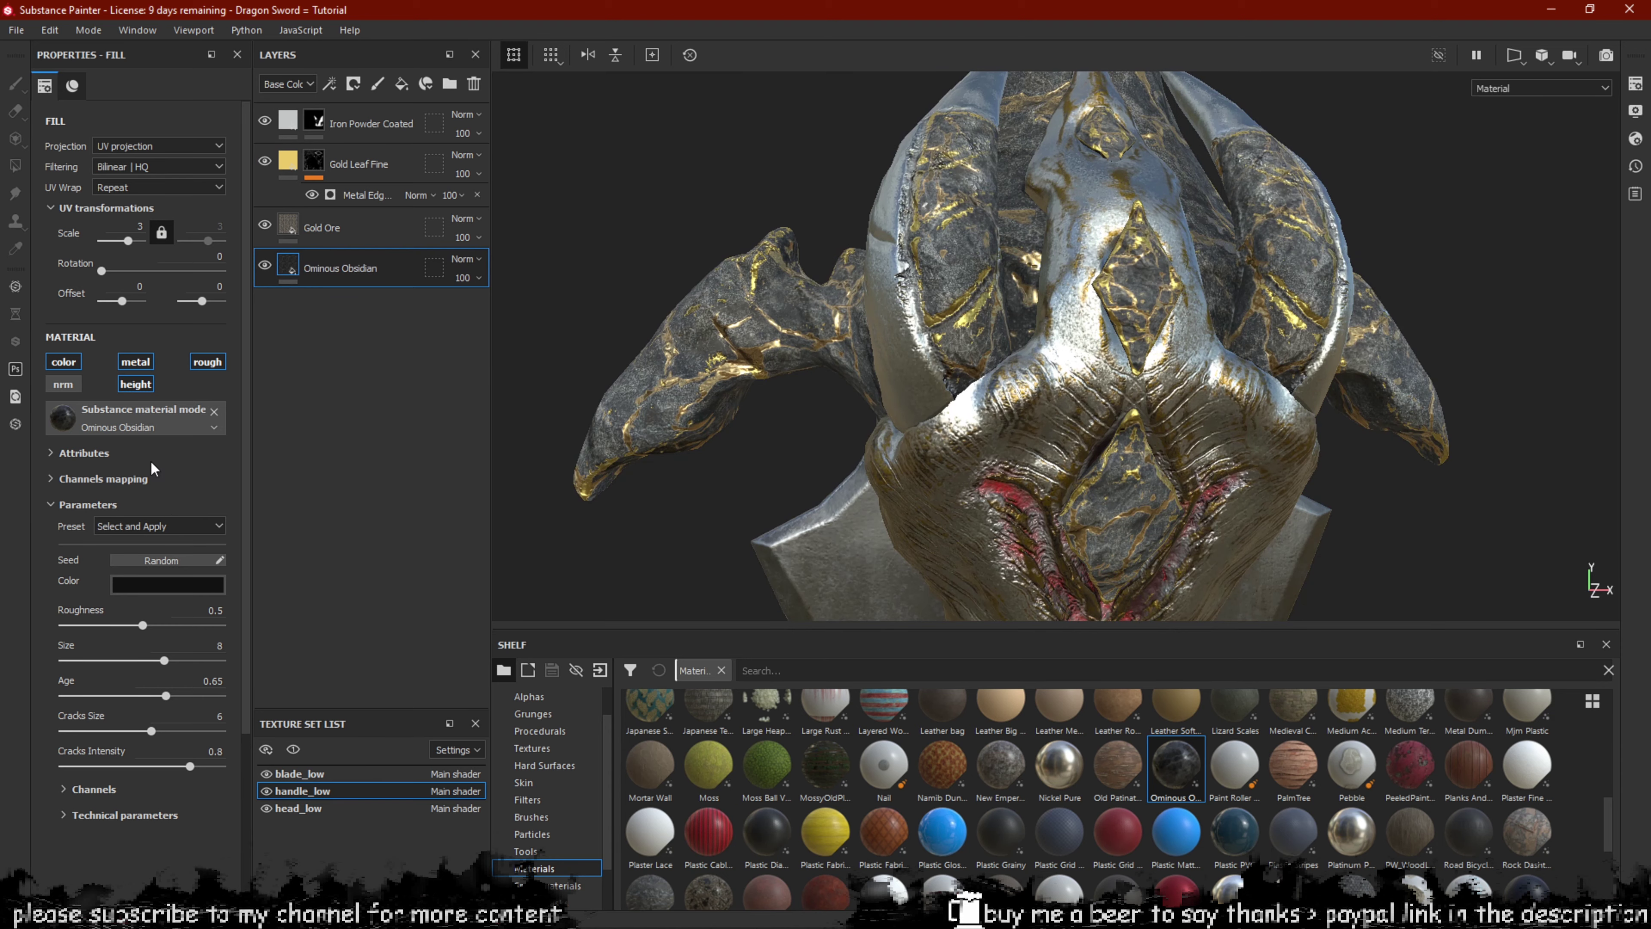
Disable the height channel of the Gold Ore layer and enable its normal channel.
left_click(297, 224)
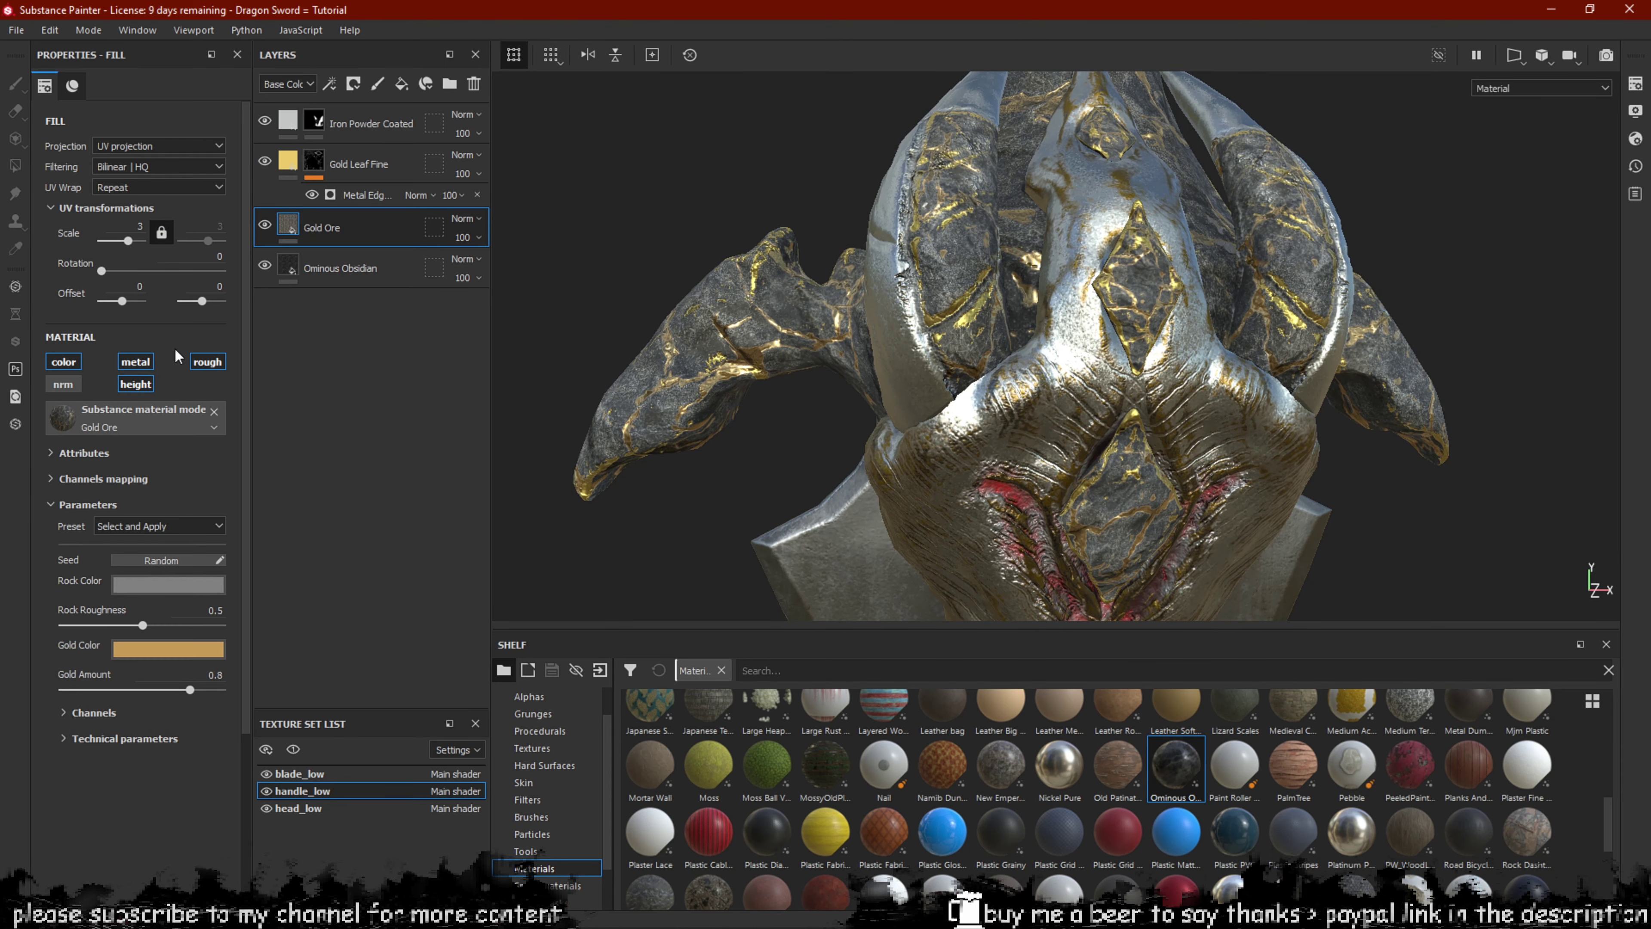
left_click_drag(656, 370, 770, 393, "alt")
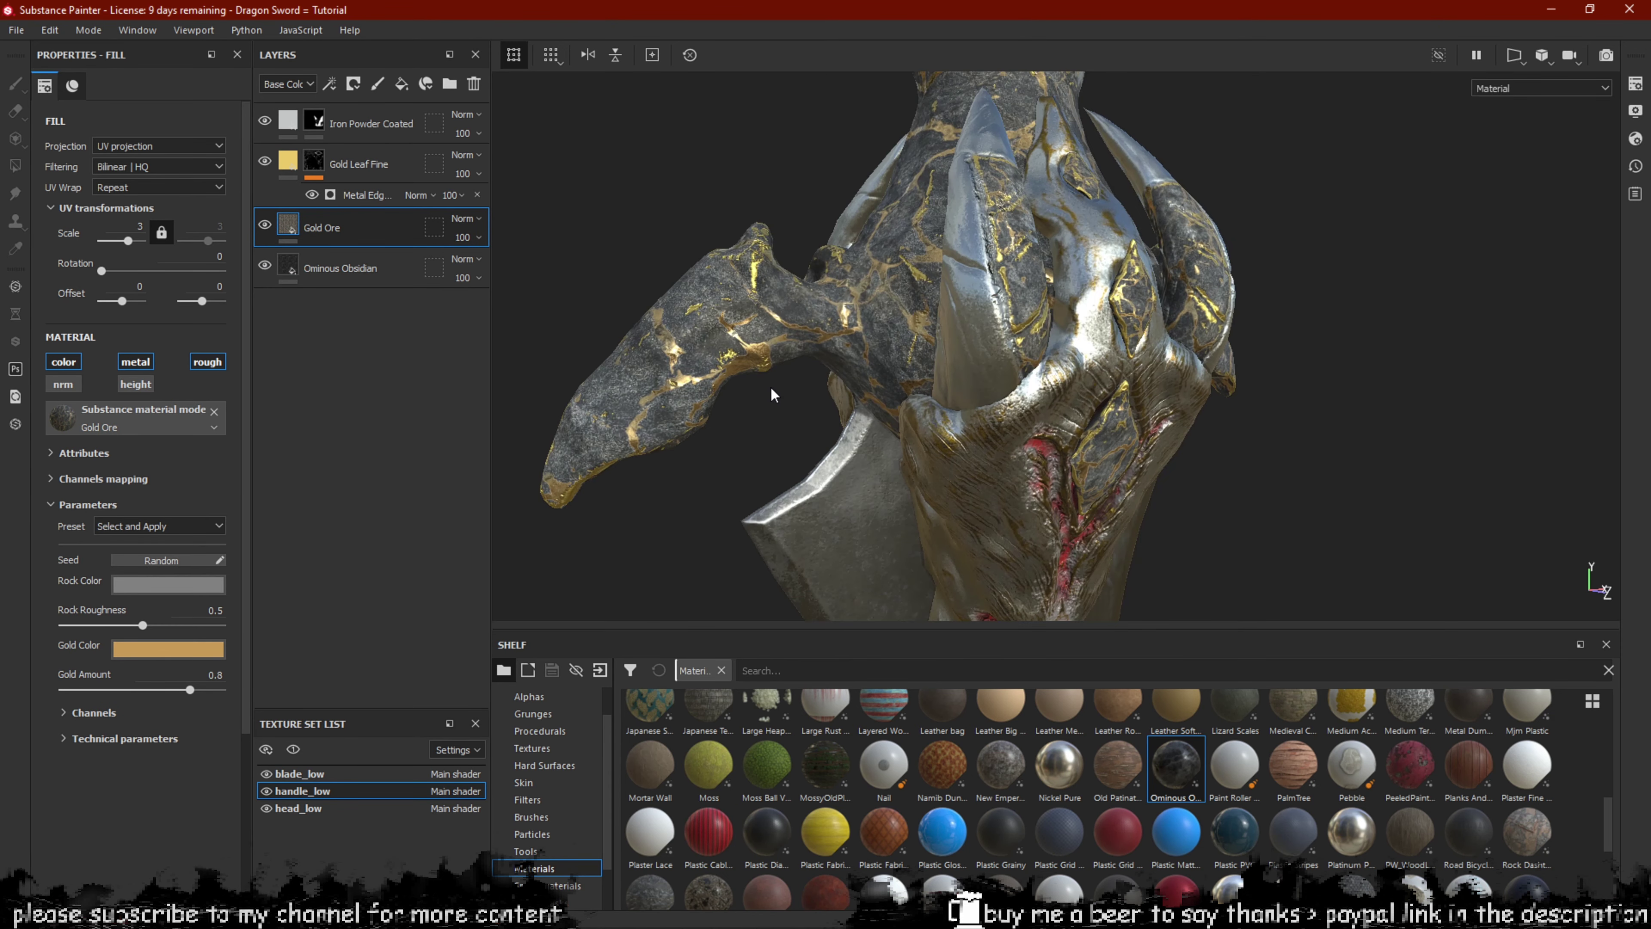
left_click(58, 385)
left_click_drag(644, 375, 719, 374, "alt")
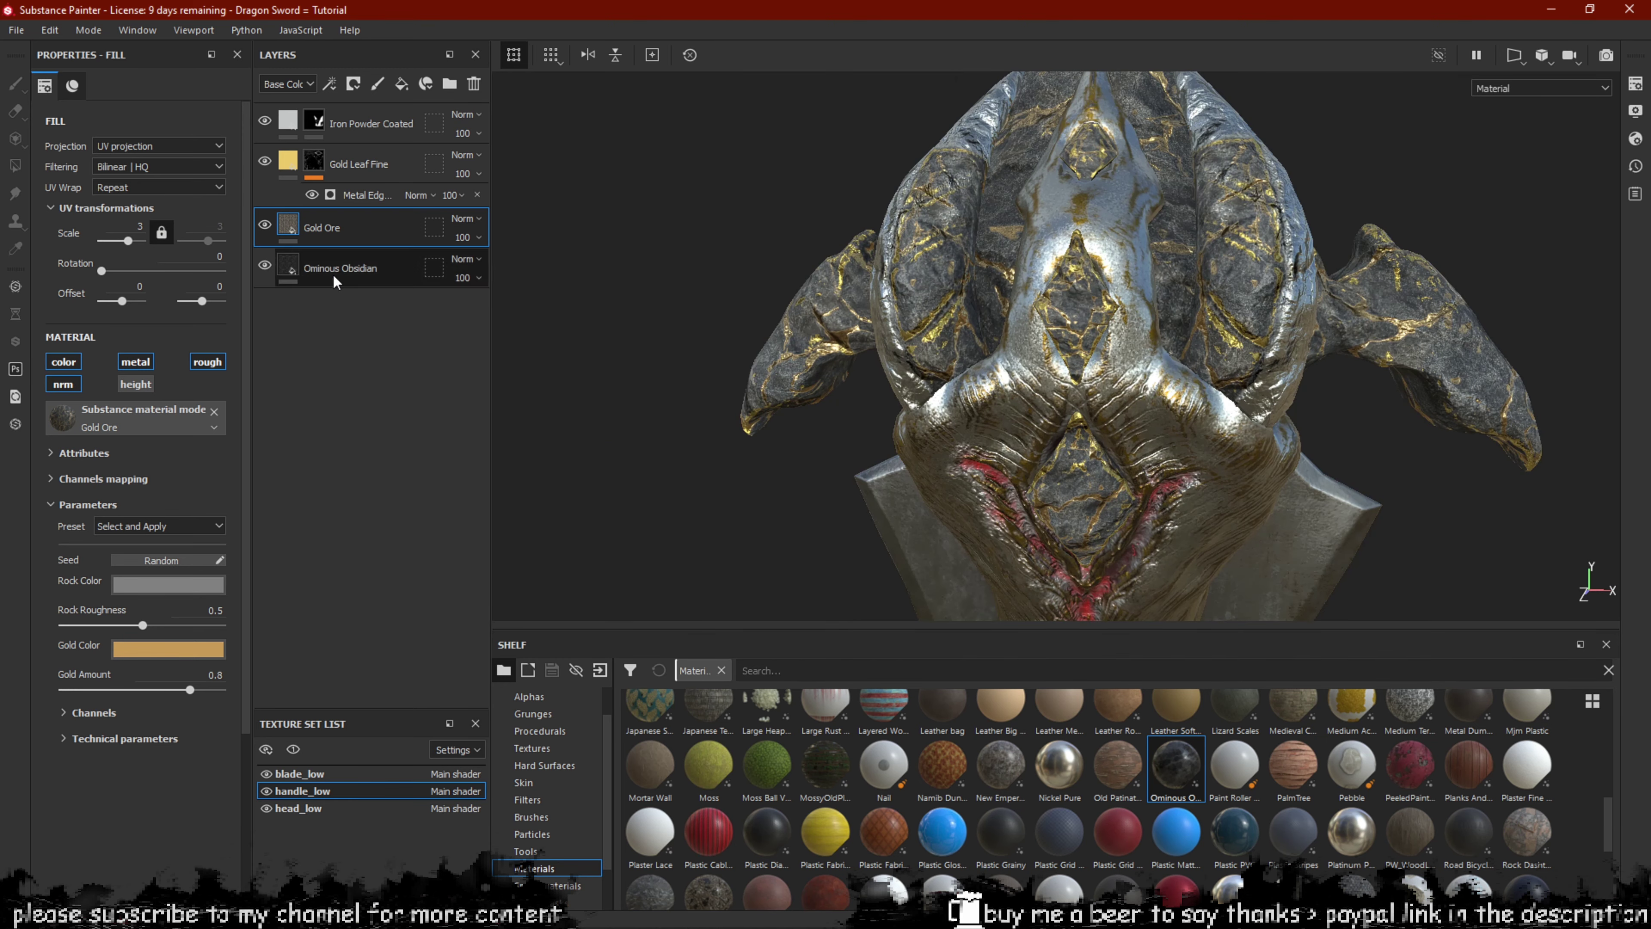
Move the Ominous Obsidian layer directly above Gold Ore and disable its color channel.
left_click_drag(333, 274, 377, 225)
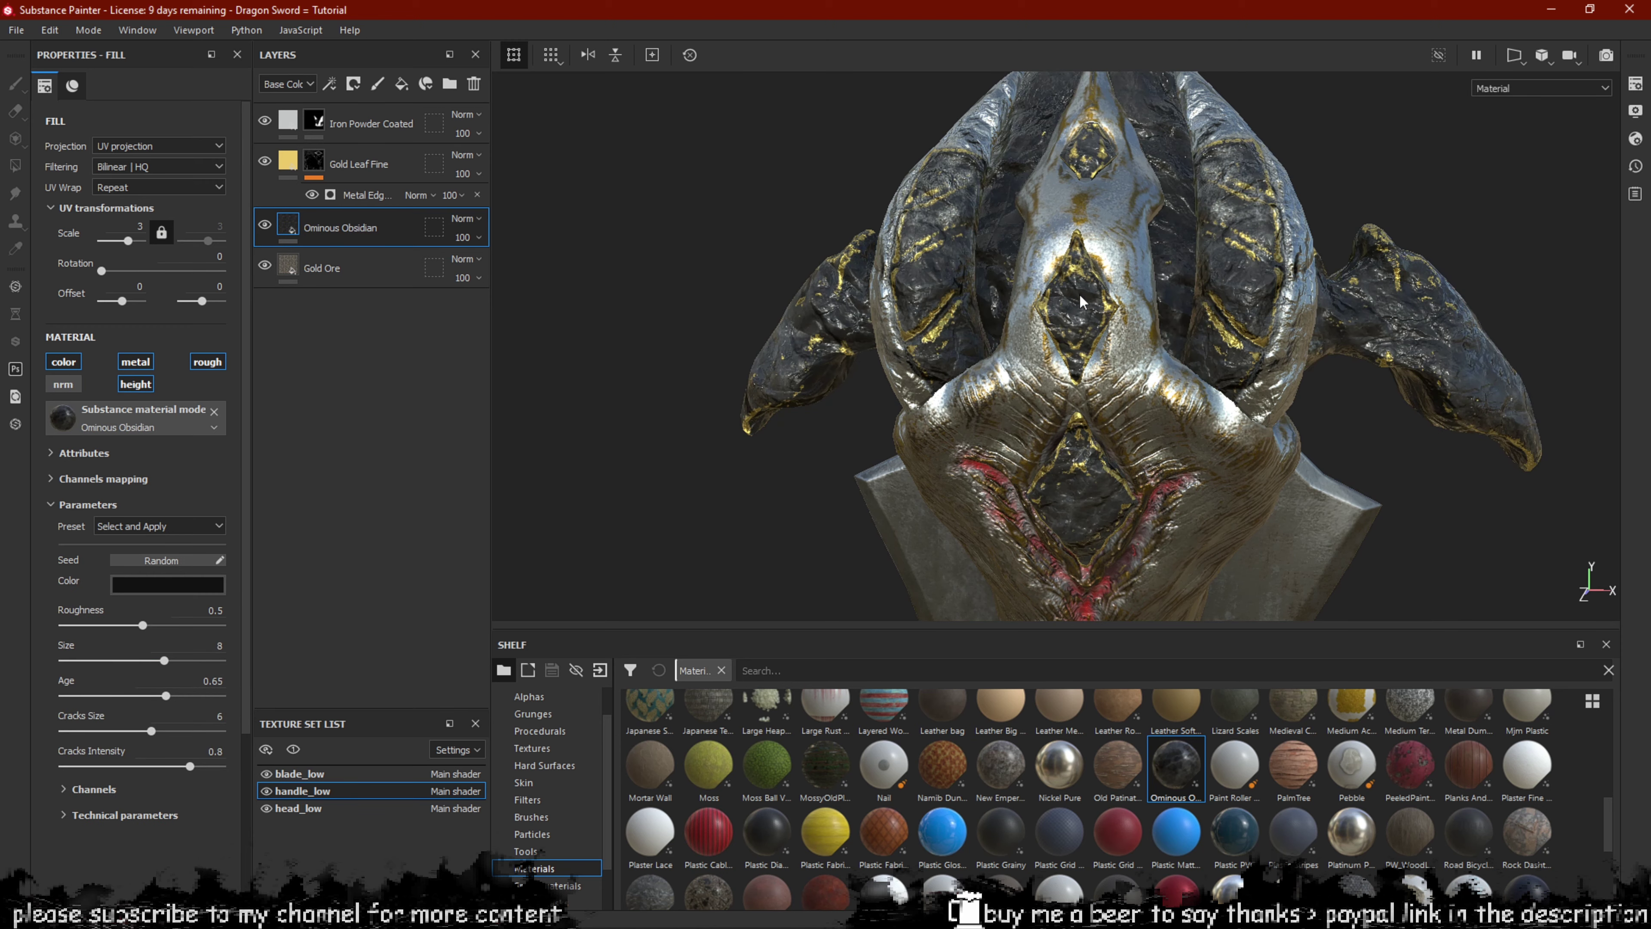
left_click_drag(1081, 301, 1078, 264, "alt")
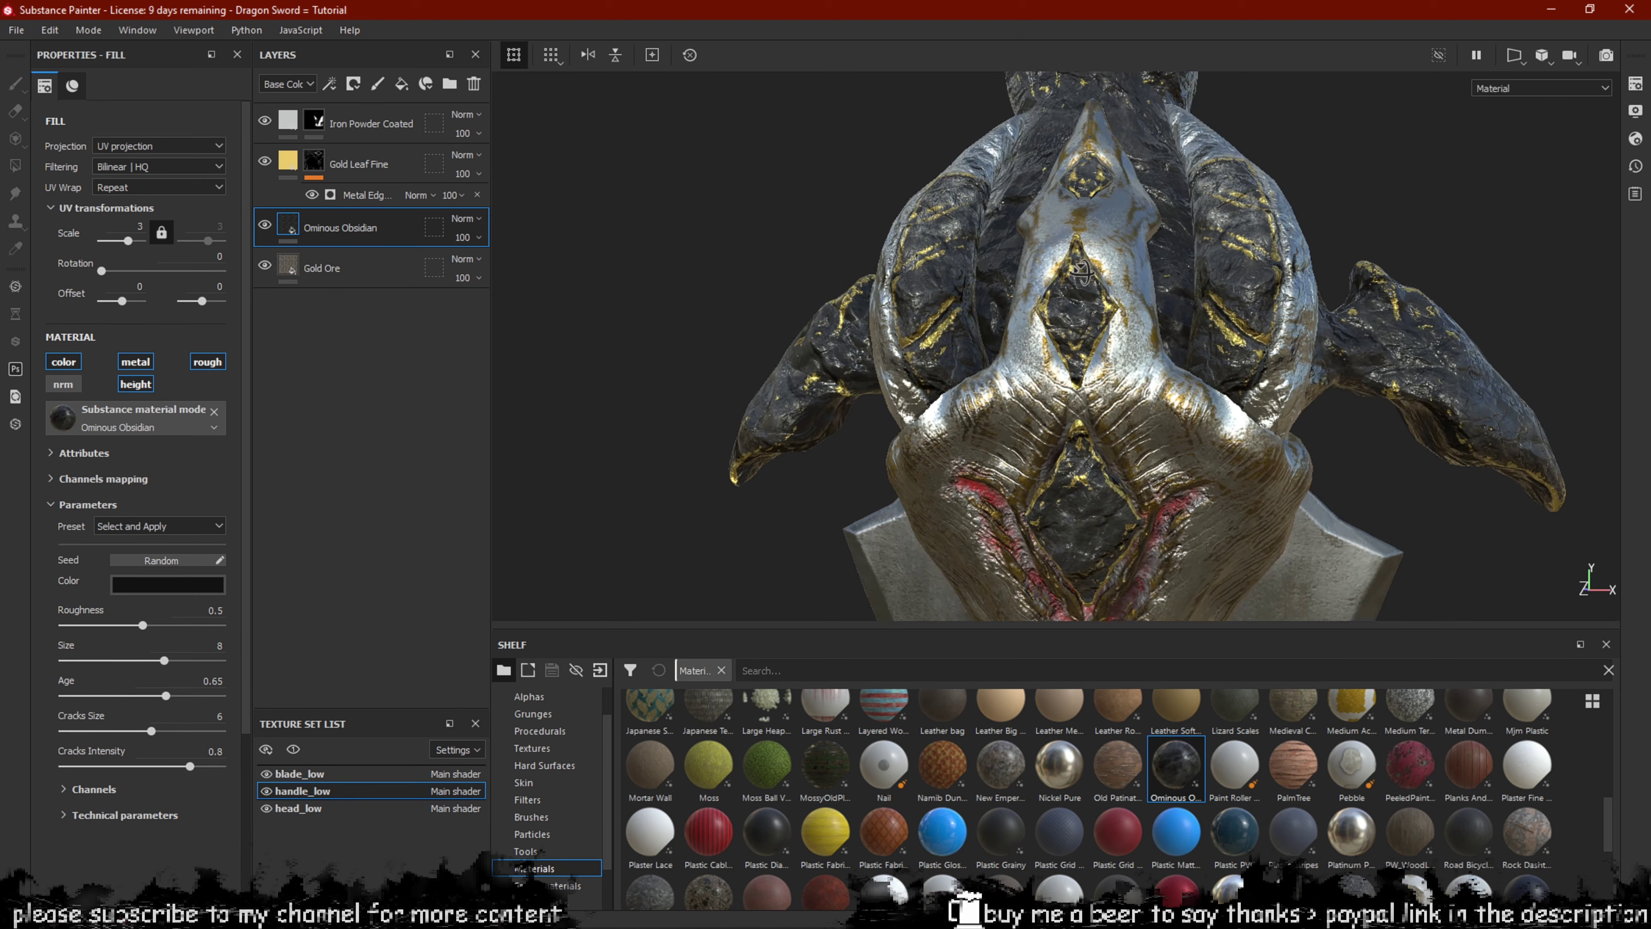
left_click(63, 361)
left_click_drag(1027, 419, 873, 436, "alt")
left_click_drag(1037, 325, 1131, 345, "alt")
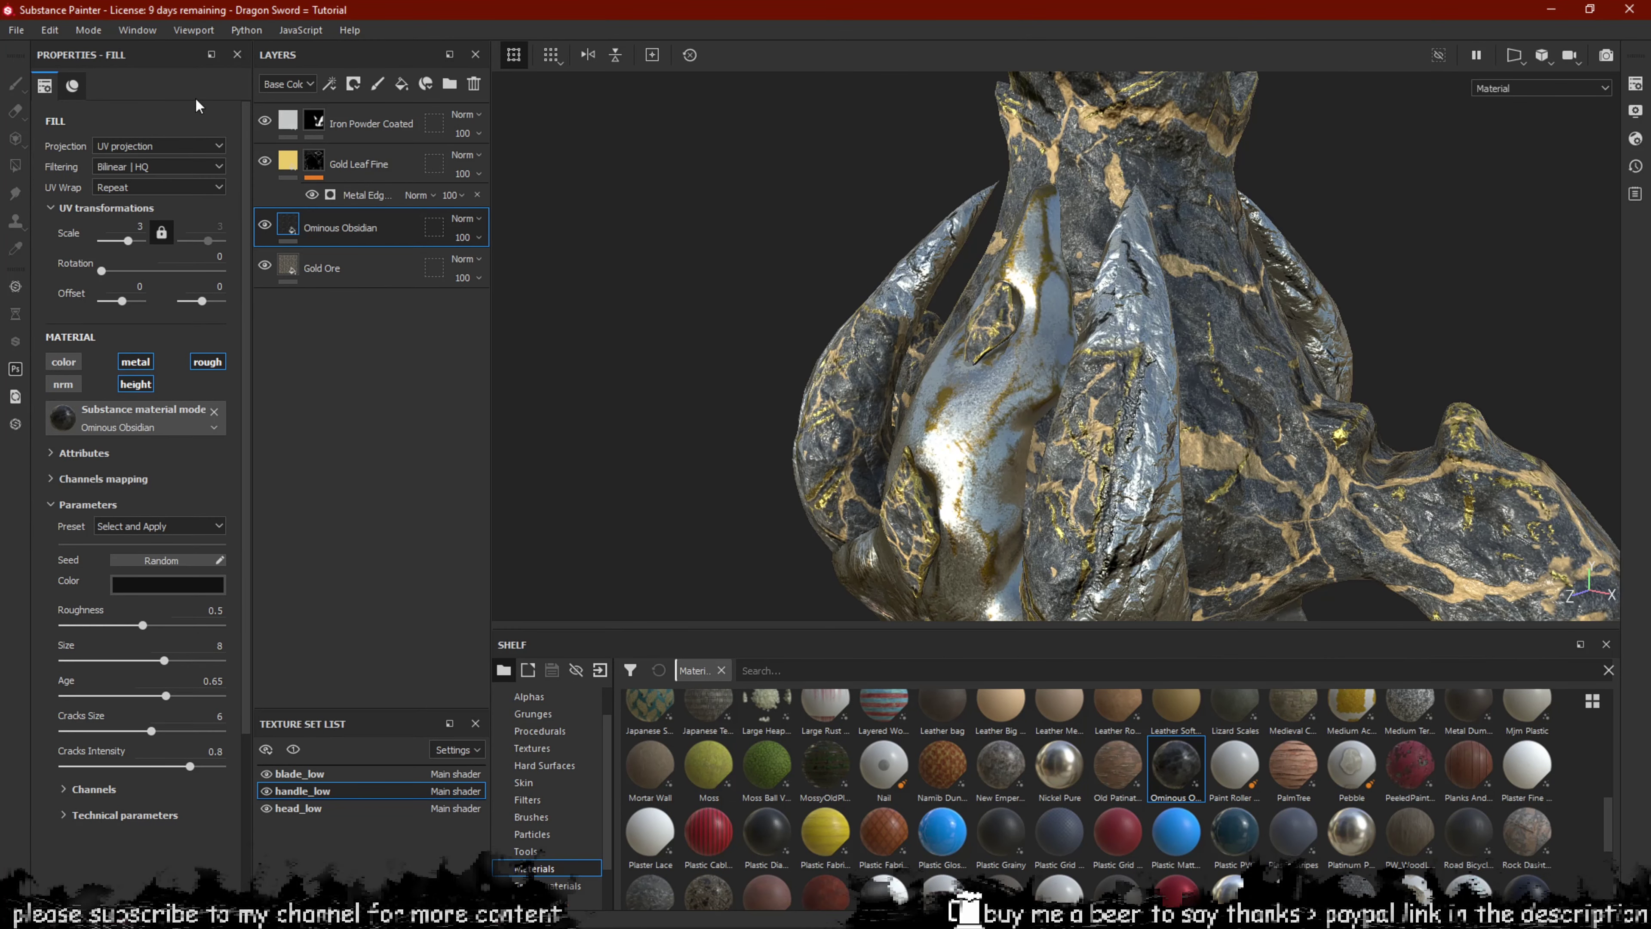
Set the height channel blending mode of the Iron Powder Coated layer to Replace.
left_click(289, 123)
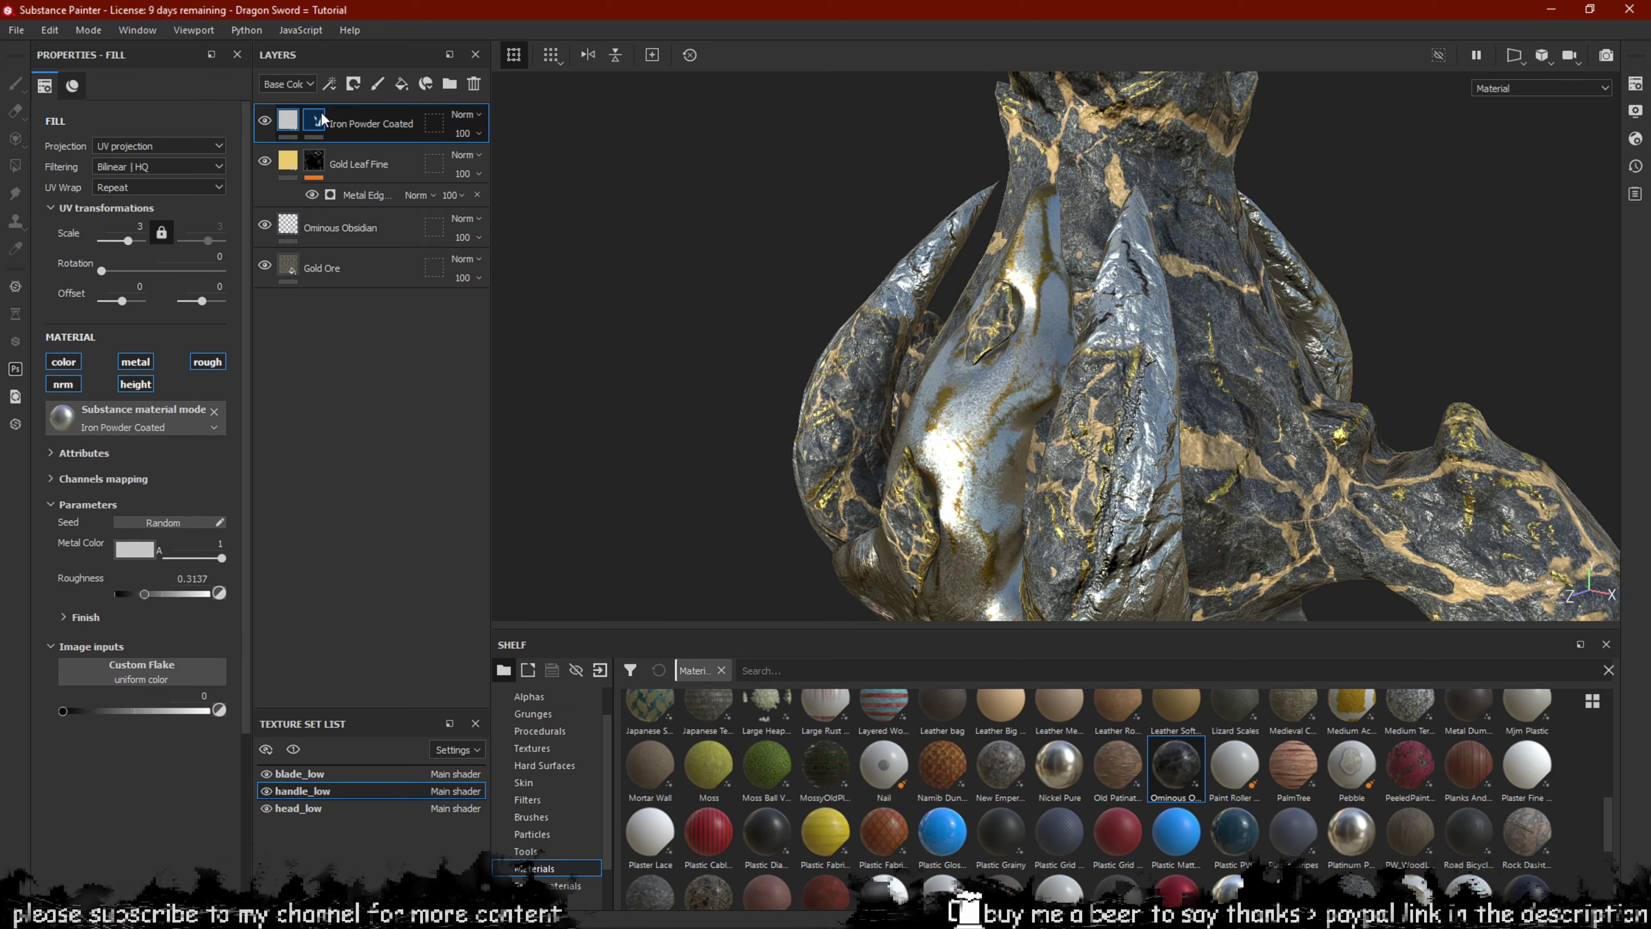
left_click(464, 114)
left_click(308, 92)
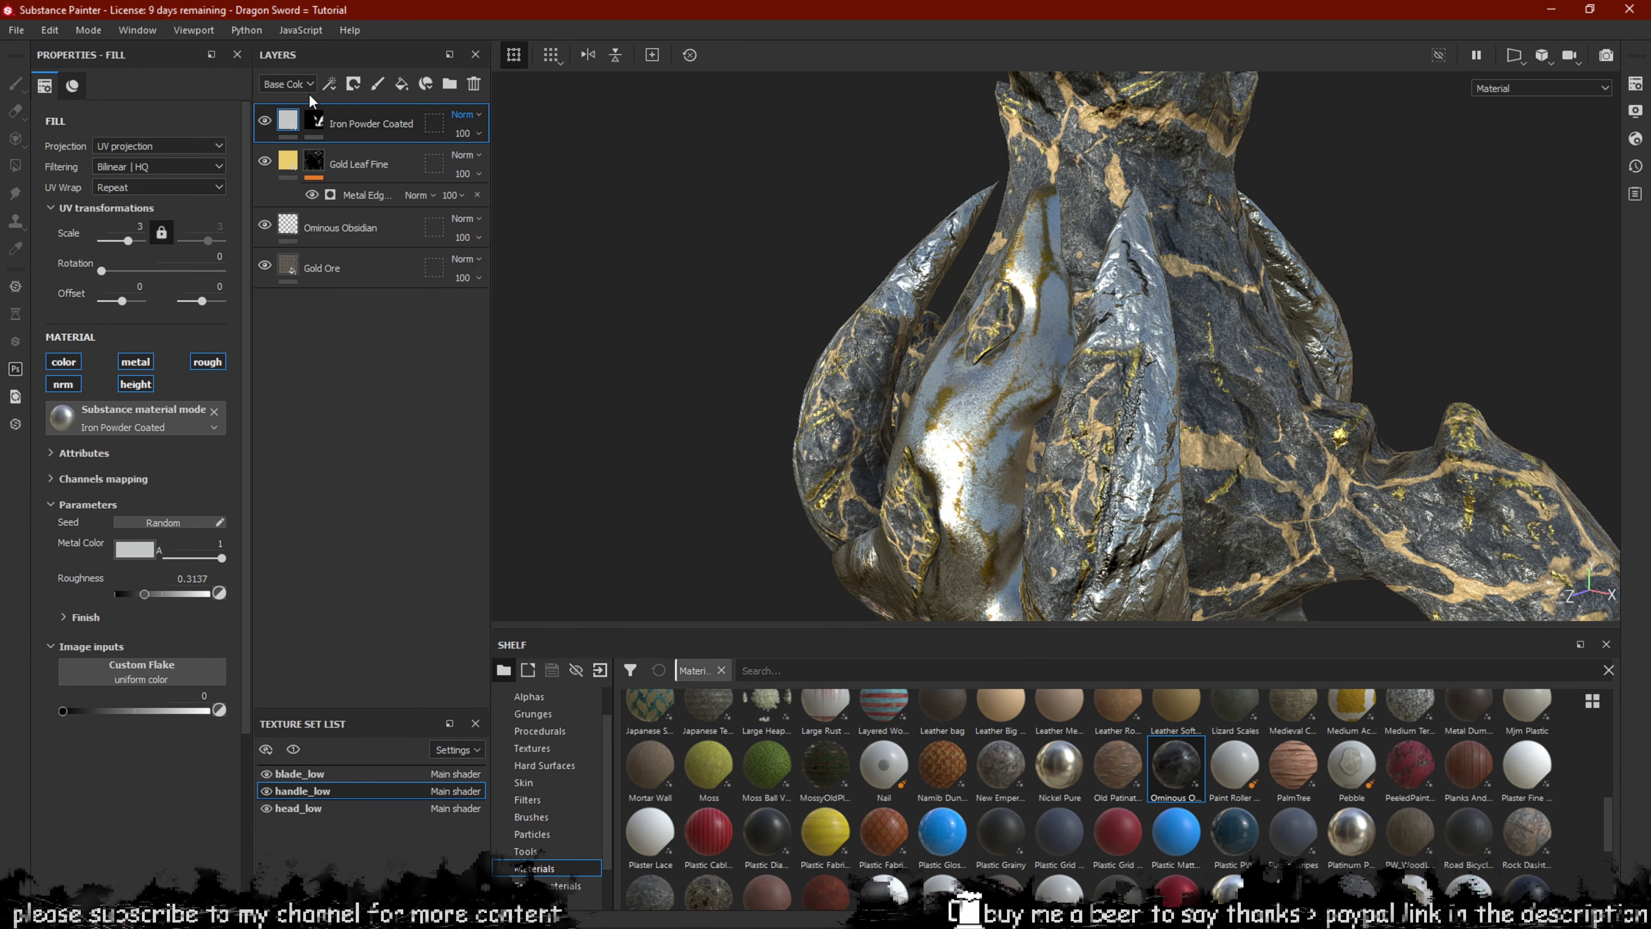
left_click(307, 90)
left_click(275, 144)
left_click(465, 114)
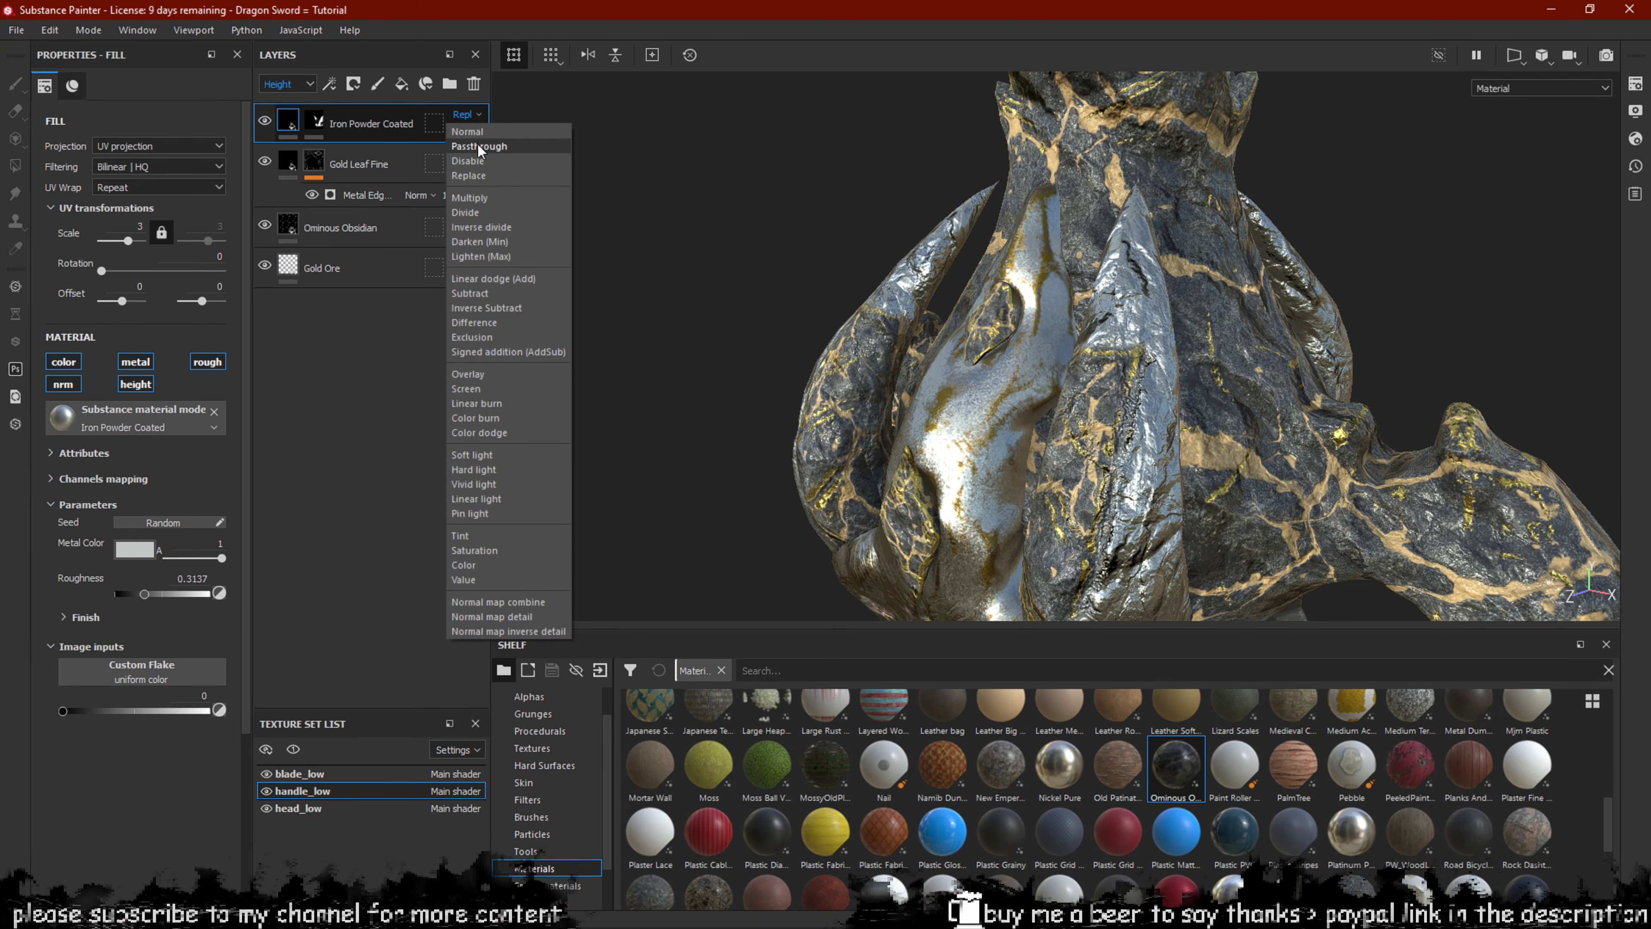
left_click(478, 174)
left_click_drag(664, 261, 563, 224, "alt")
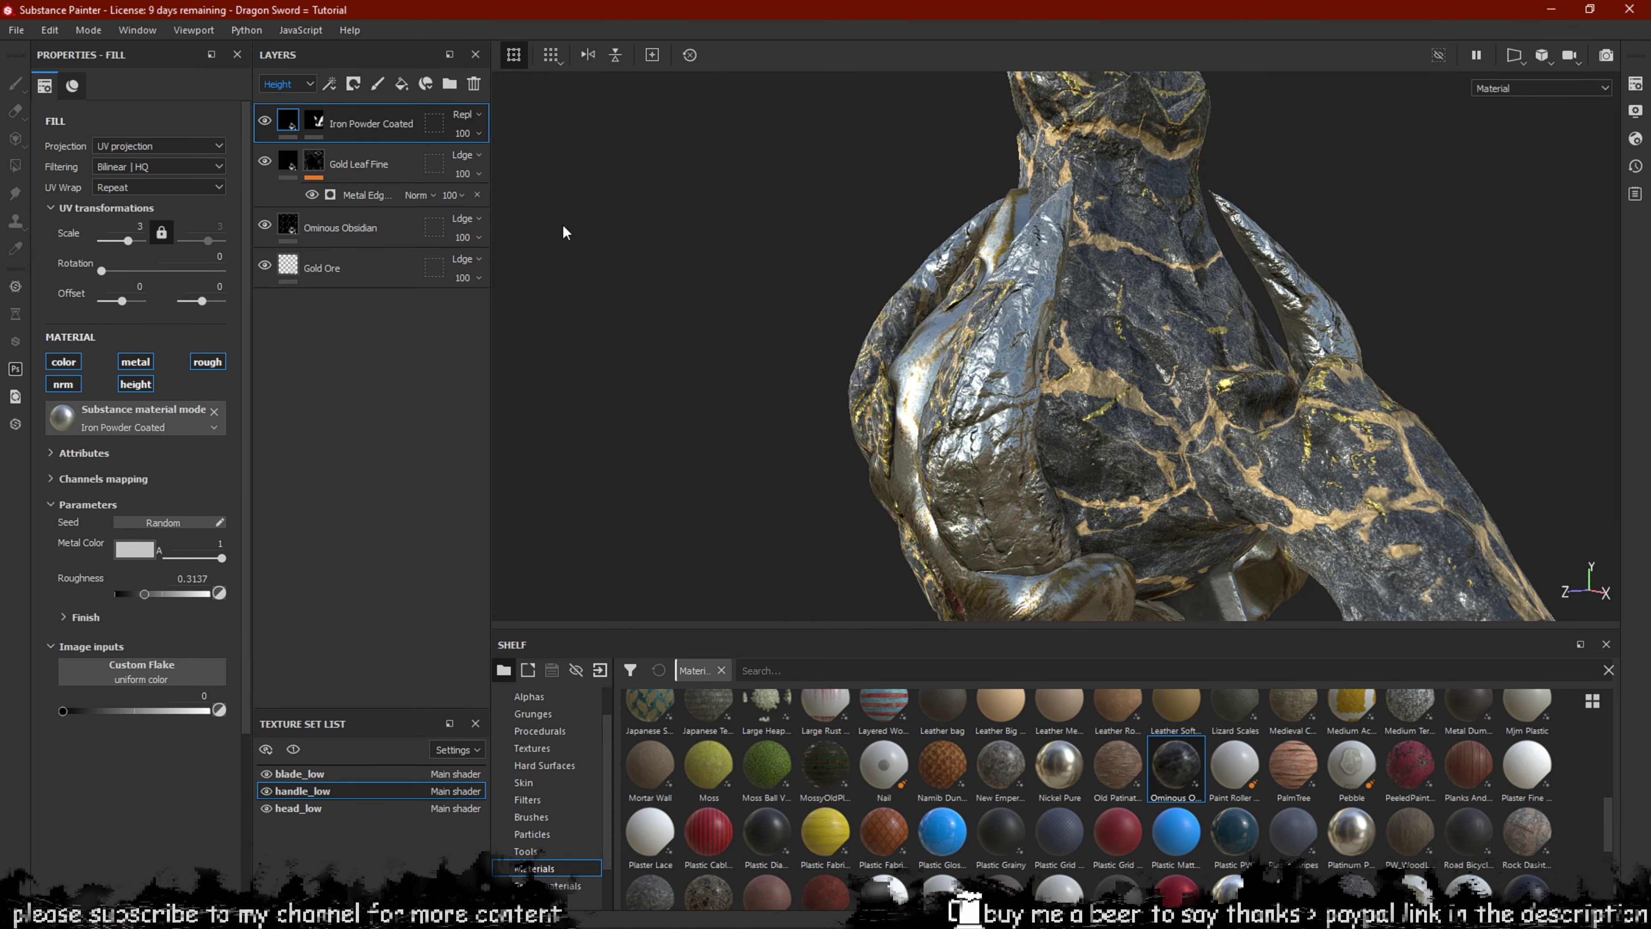
left_click_drag(845, 325, 1079, 374, "alt")
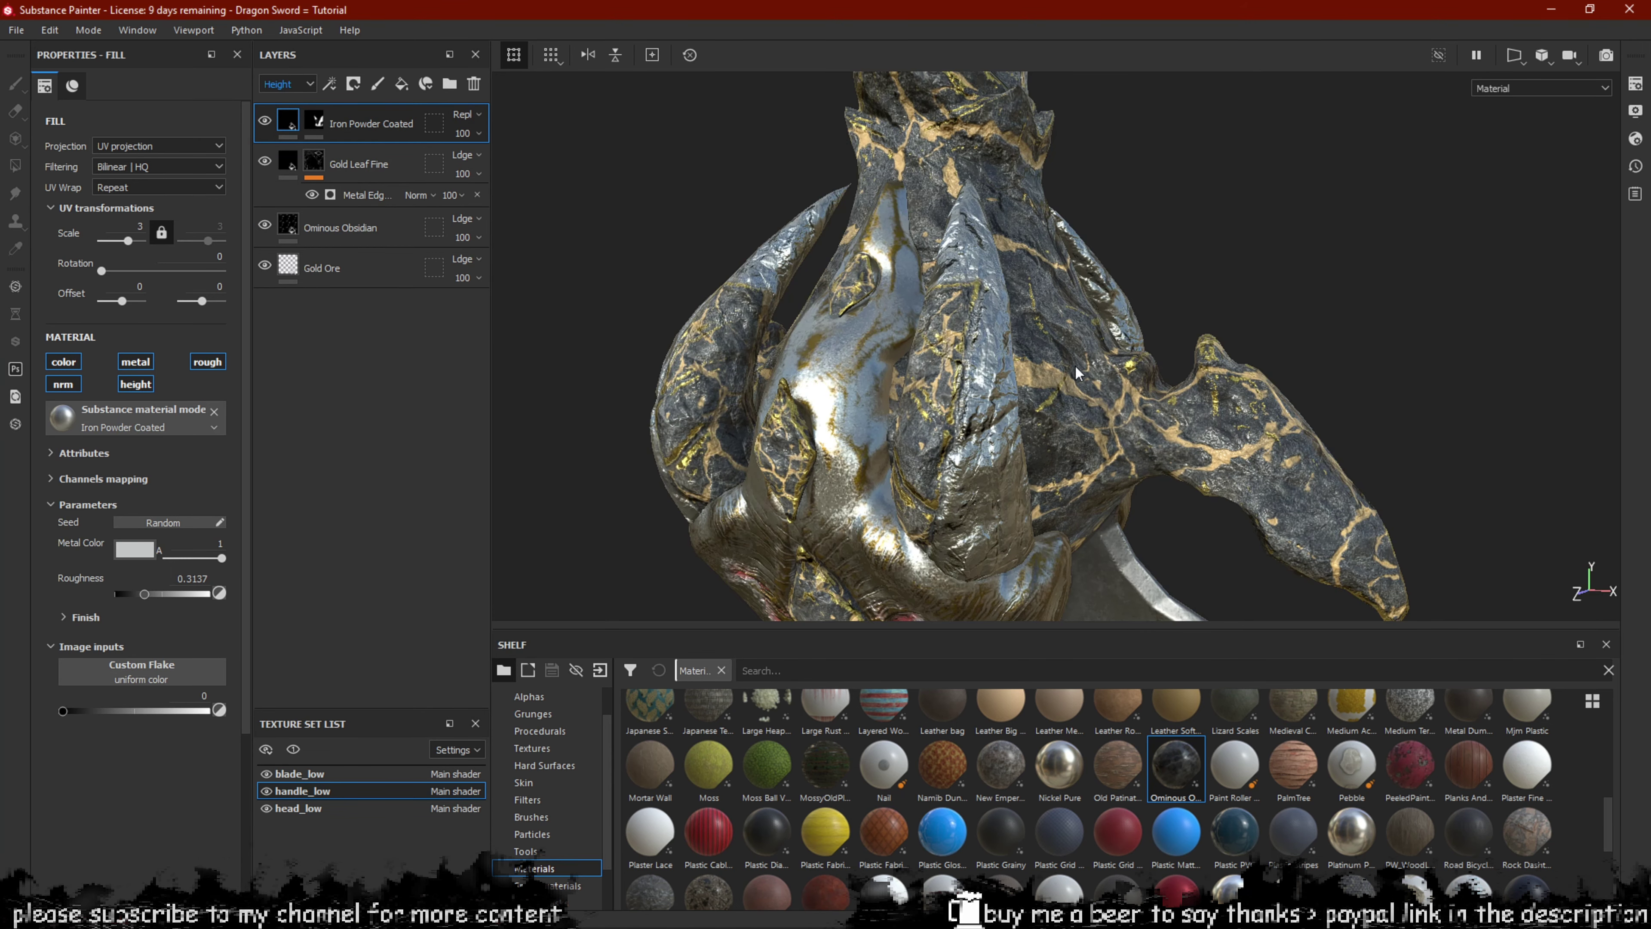
Compare the handle with the Gold Ore layer hidden and shown.
left_click(281, 226)
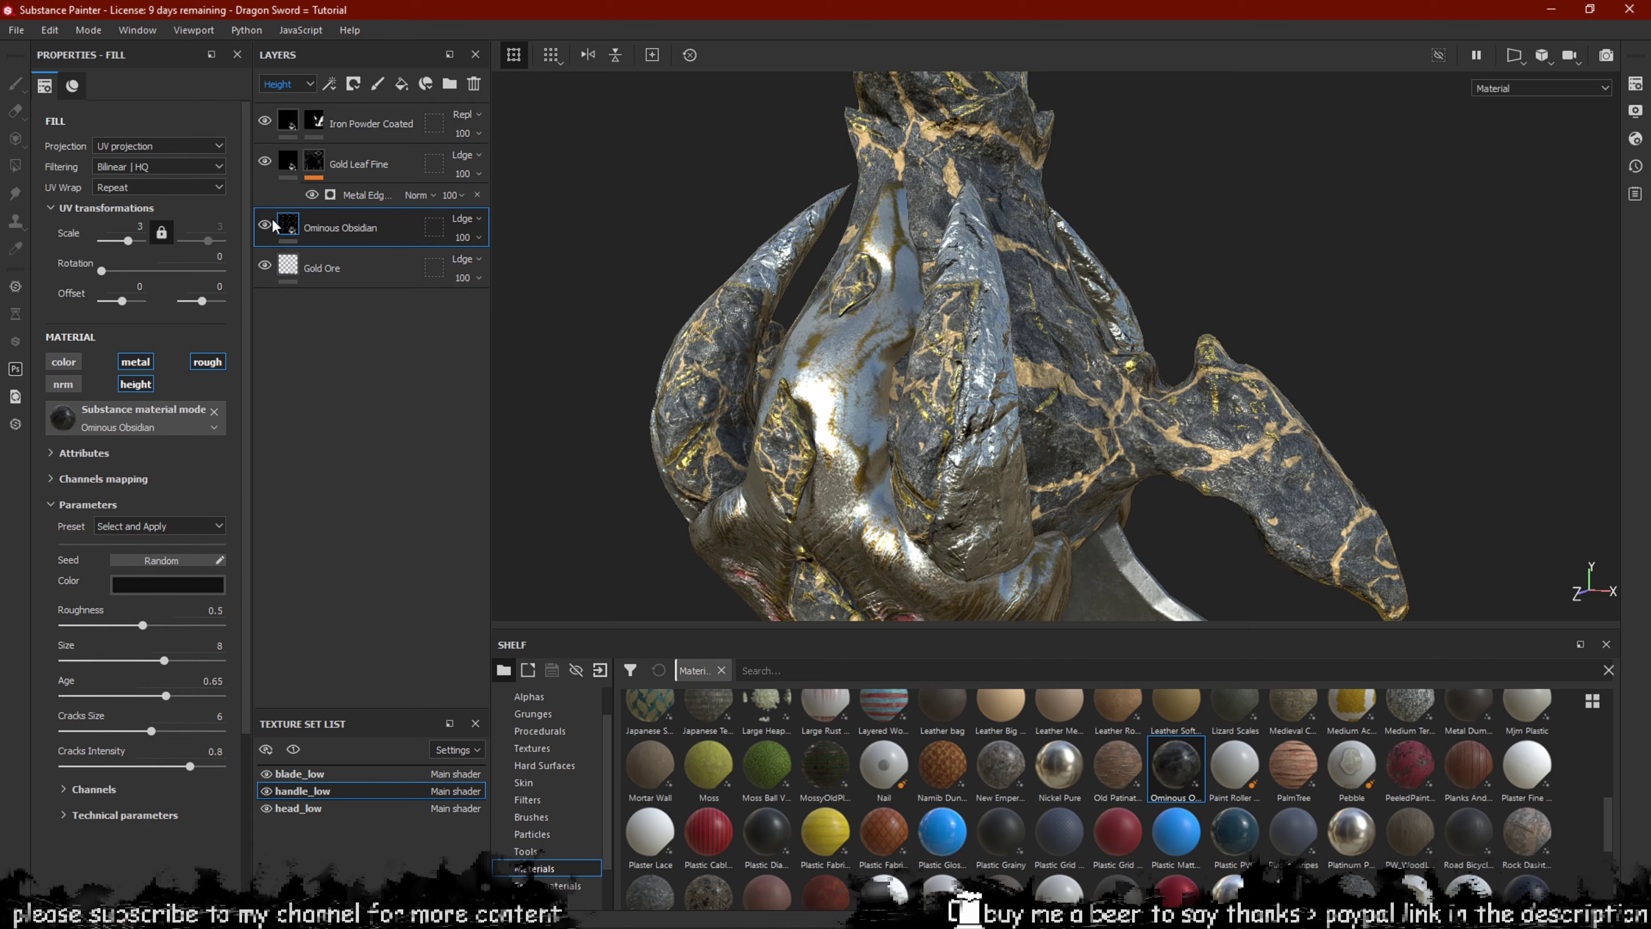
left_click(264, 263)
left_click(264, 263)
left_click(265, 264)
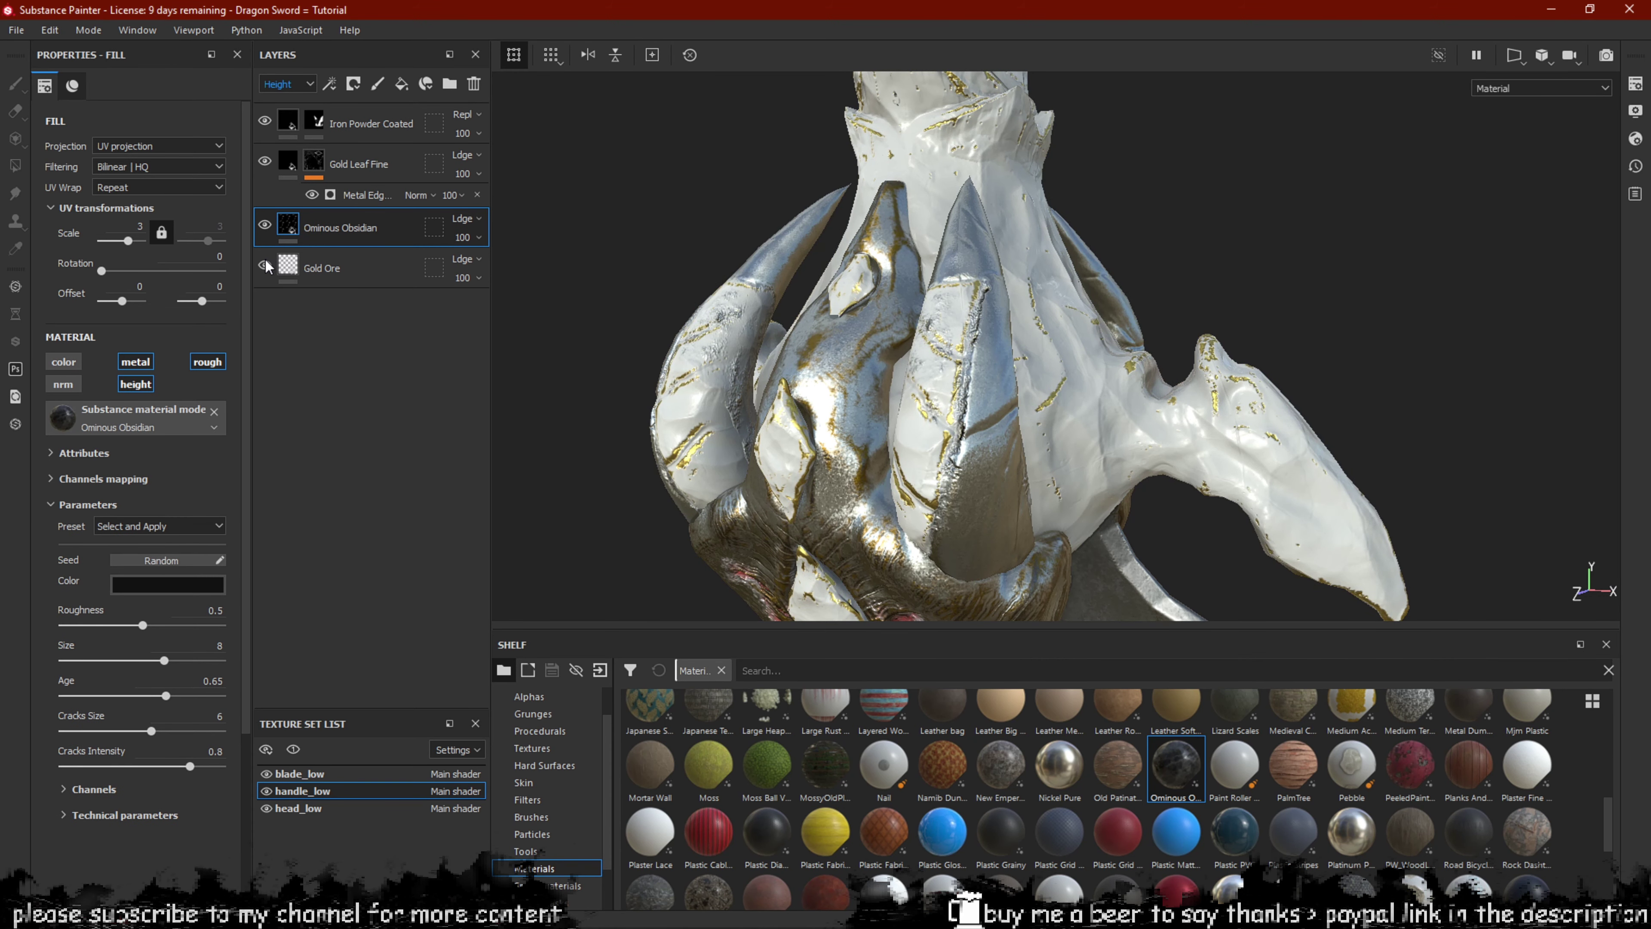
left_click(265, 264)
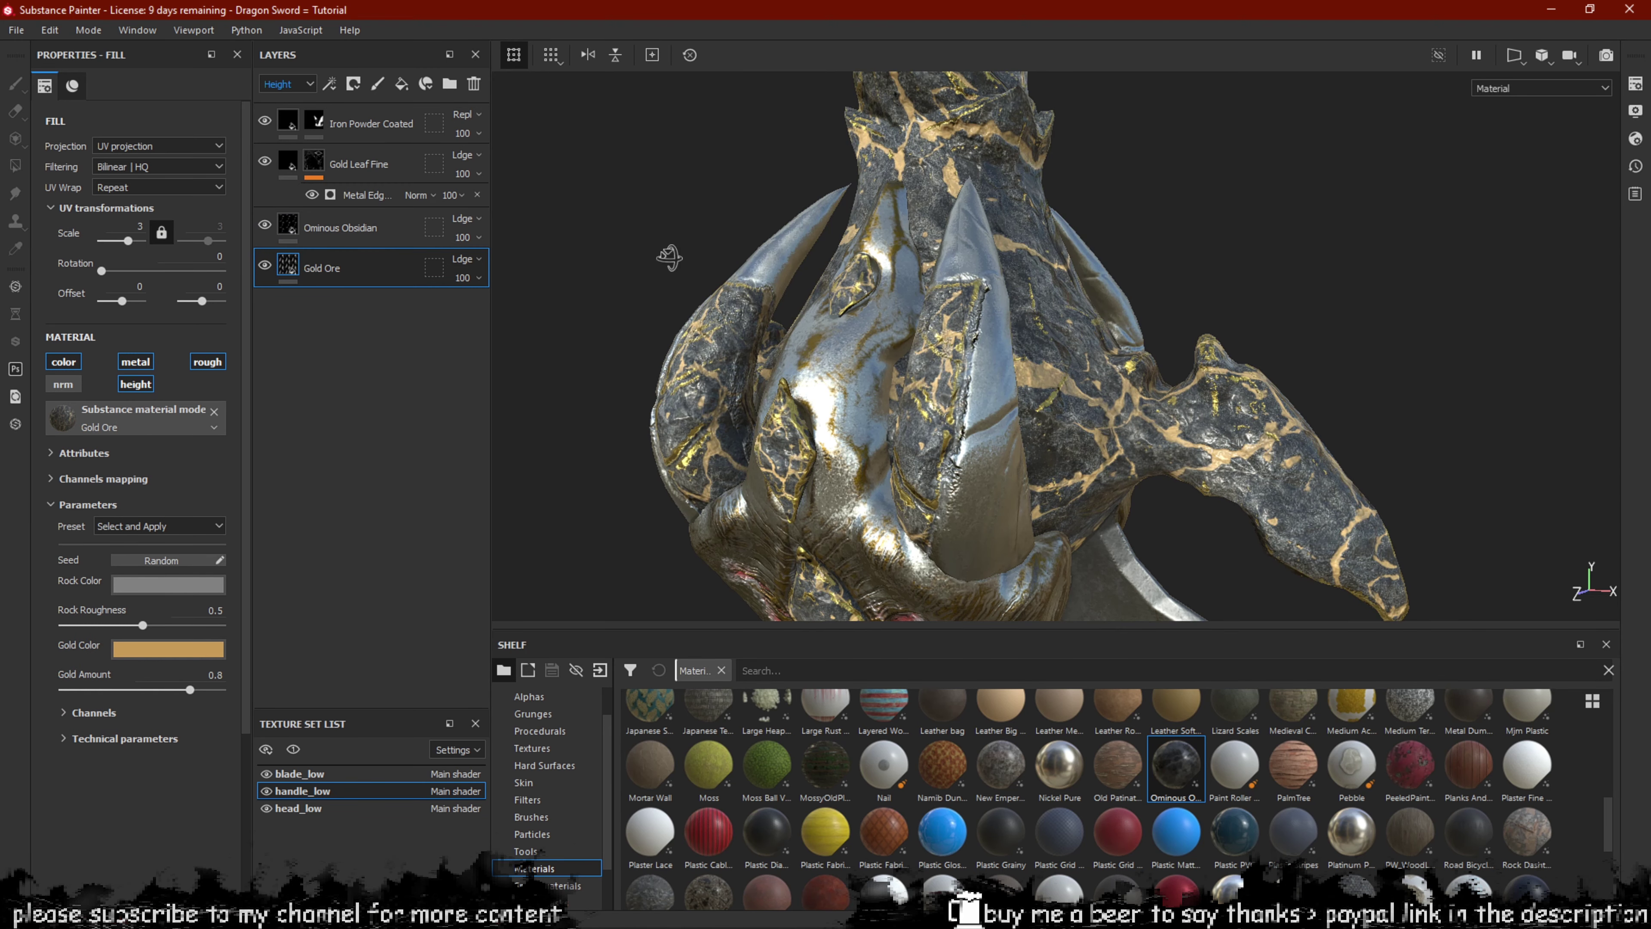
Enable both the height and normal channels of the Gold Ore layer.
mouse_move(670, 255)
left_mouse_down("alt")
mouse_move(560, 298)
mouse_move(656, 254)
left_mouse_up("alt")
left_click(54, 385)
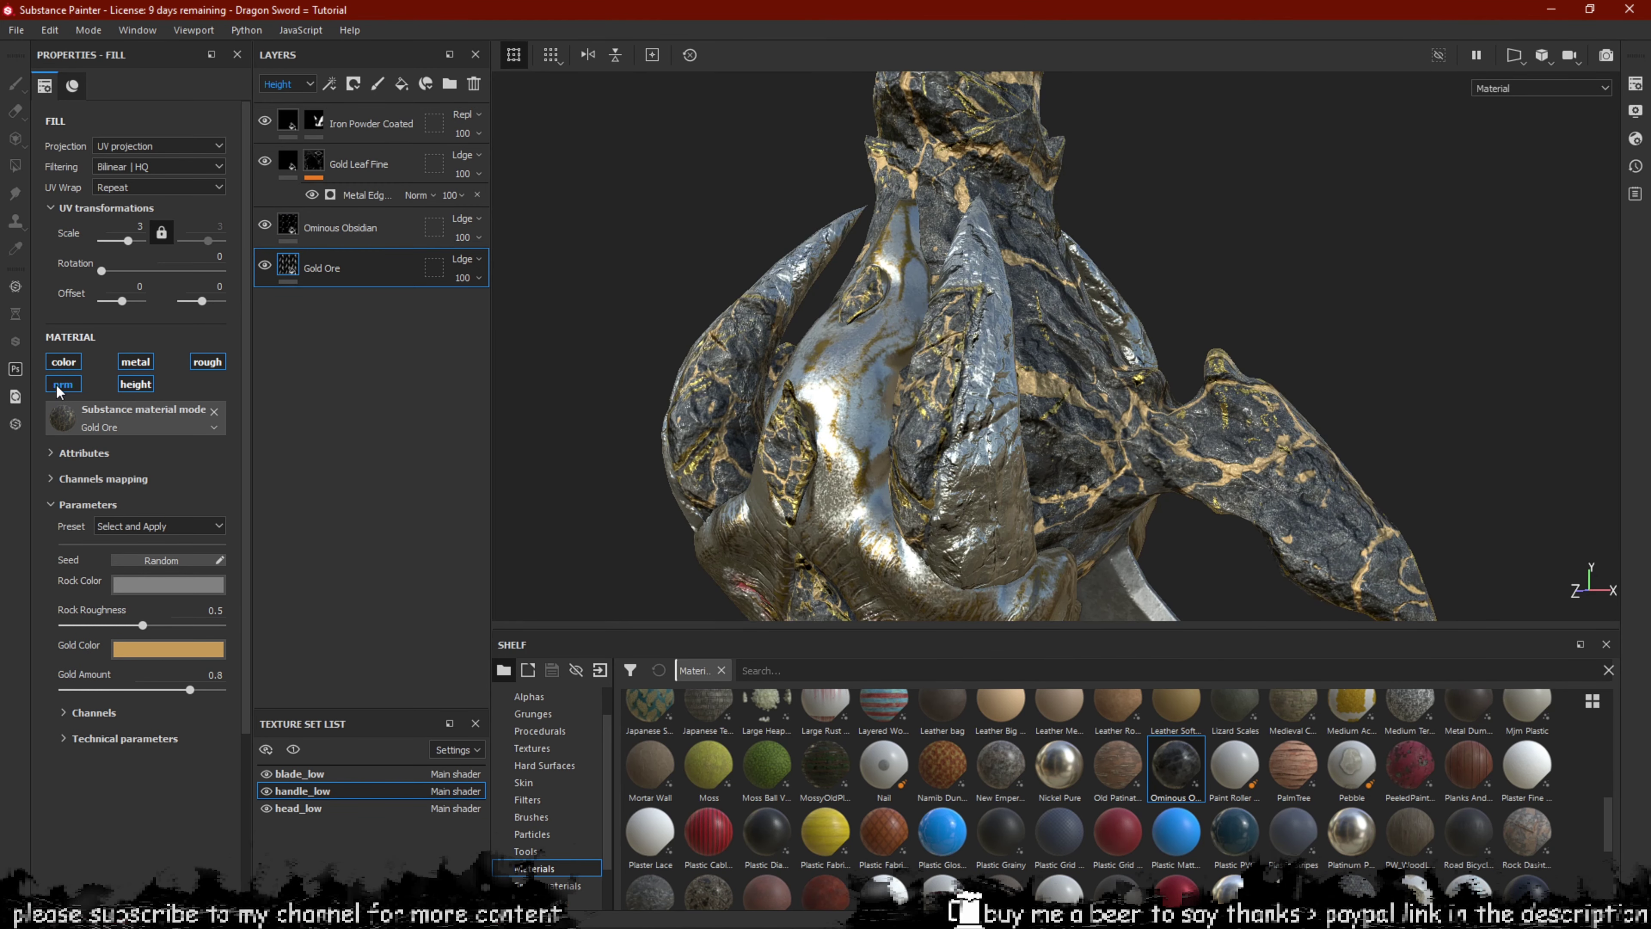
left_click(124, 384)
left_click(123, 383)
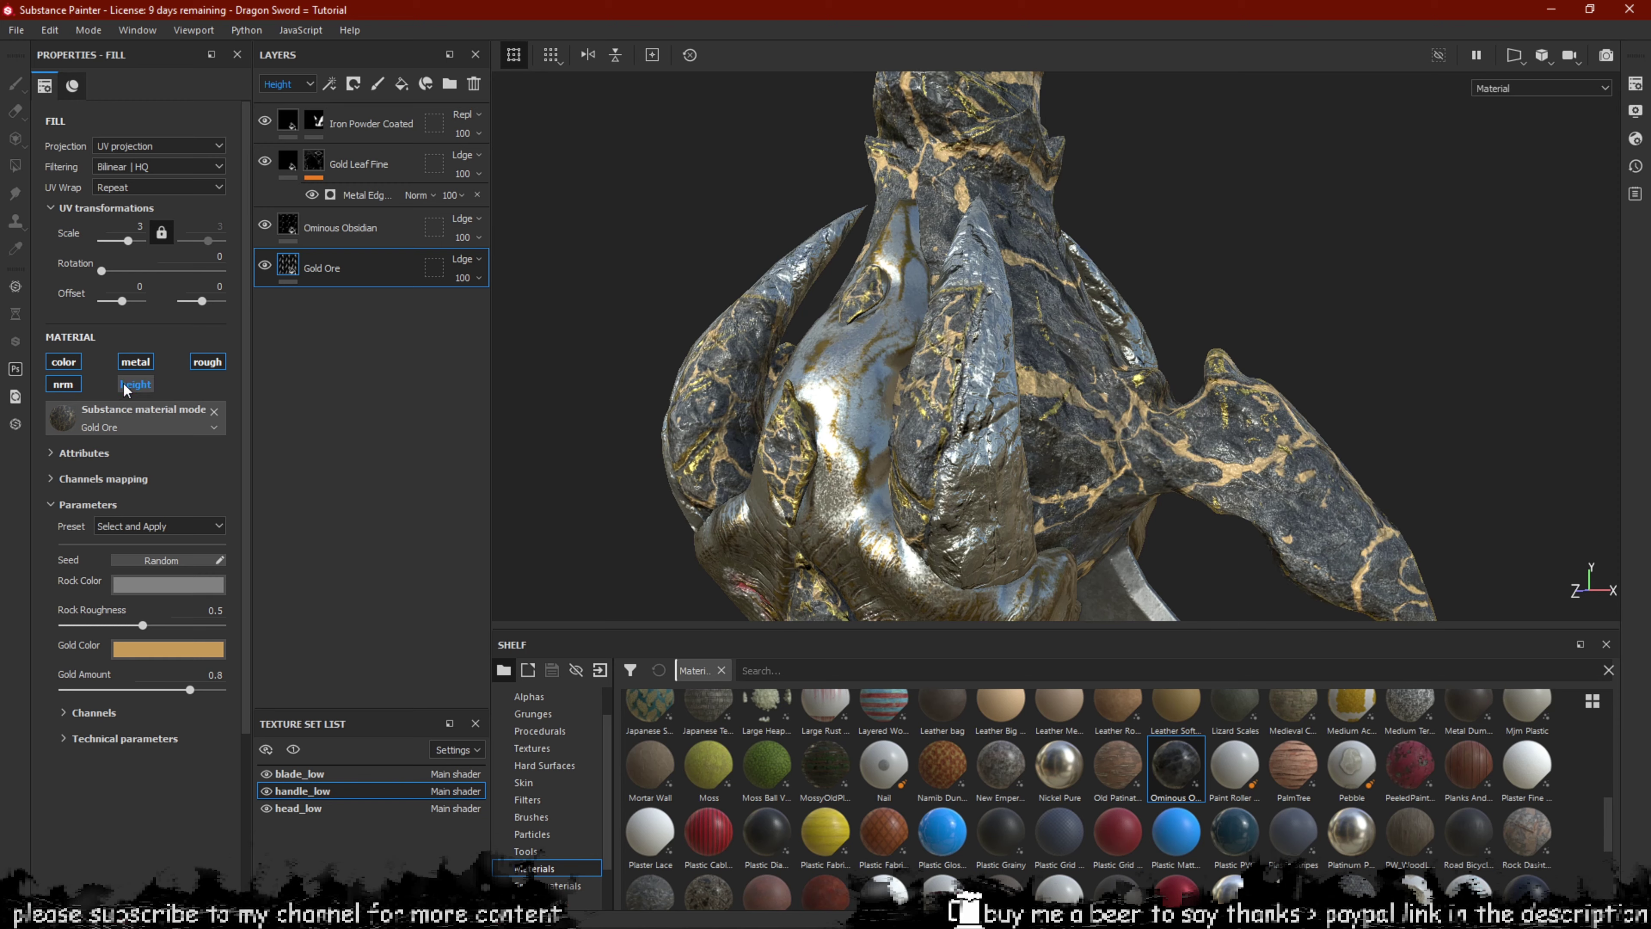
left_click_drag(735, 352, 527, 265, "alt")
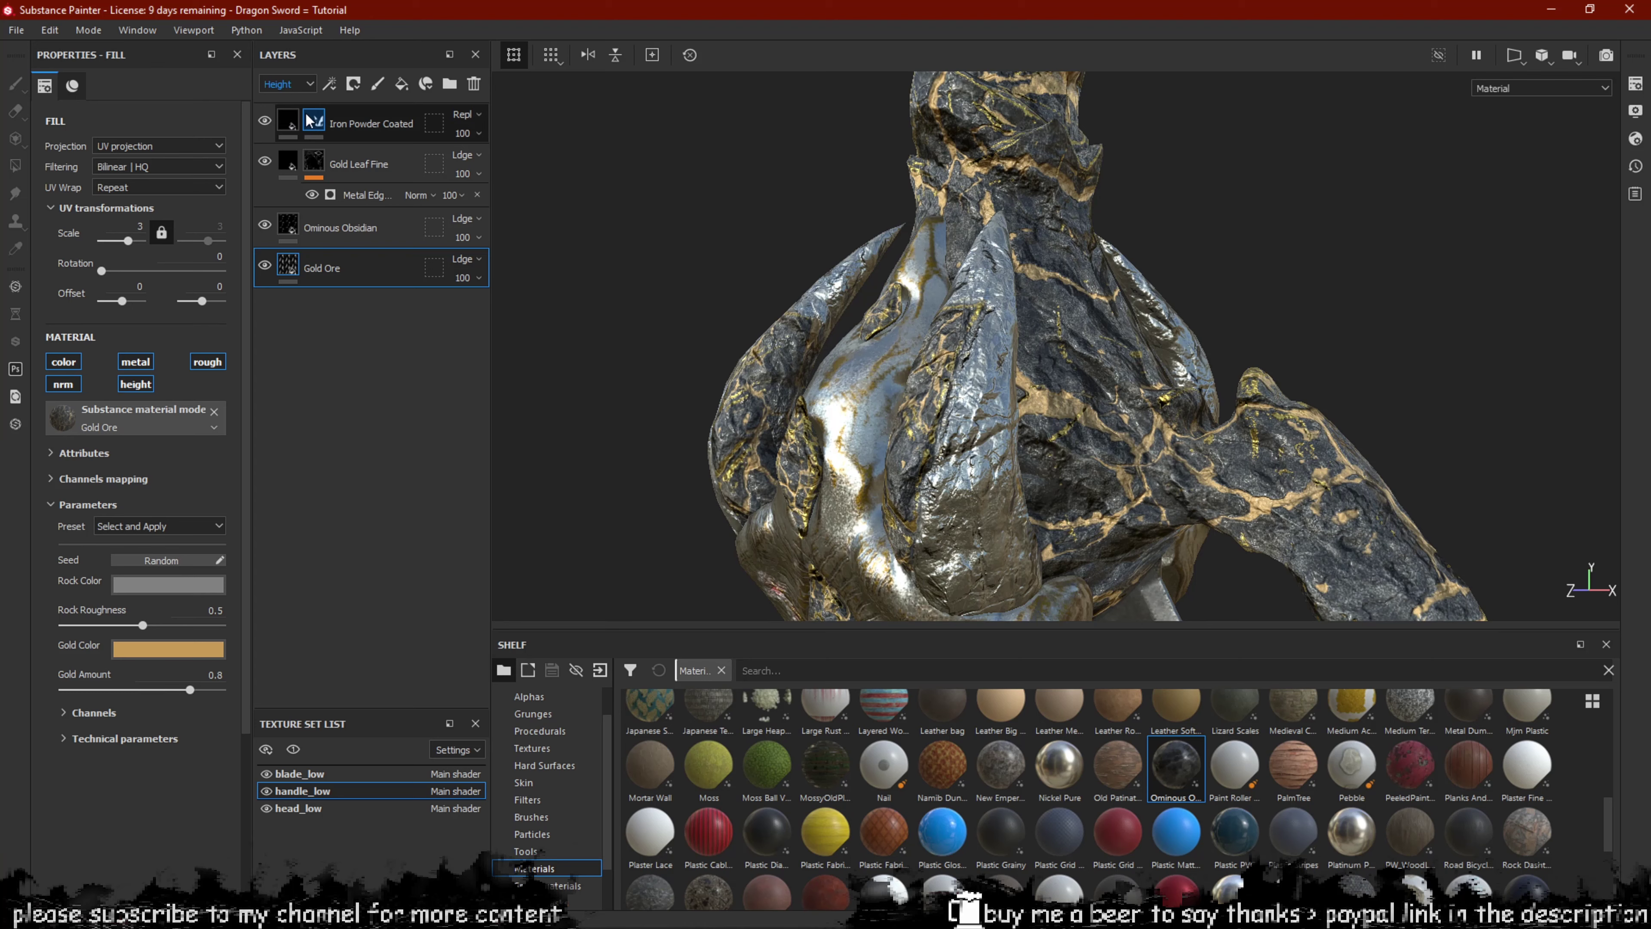
Set the normal channel blending mode of the Iron Powder Coated layer to Replace.
left_click(288, 123)
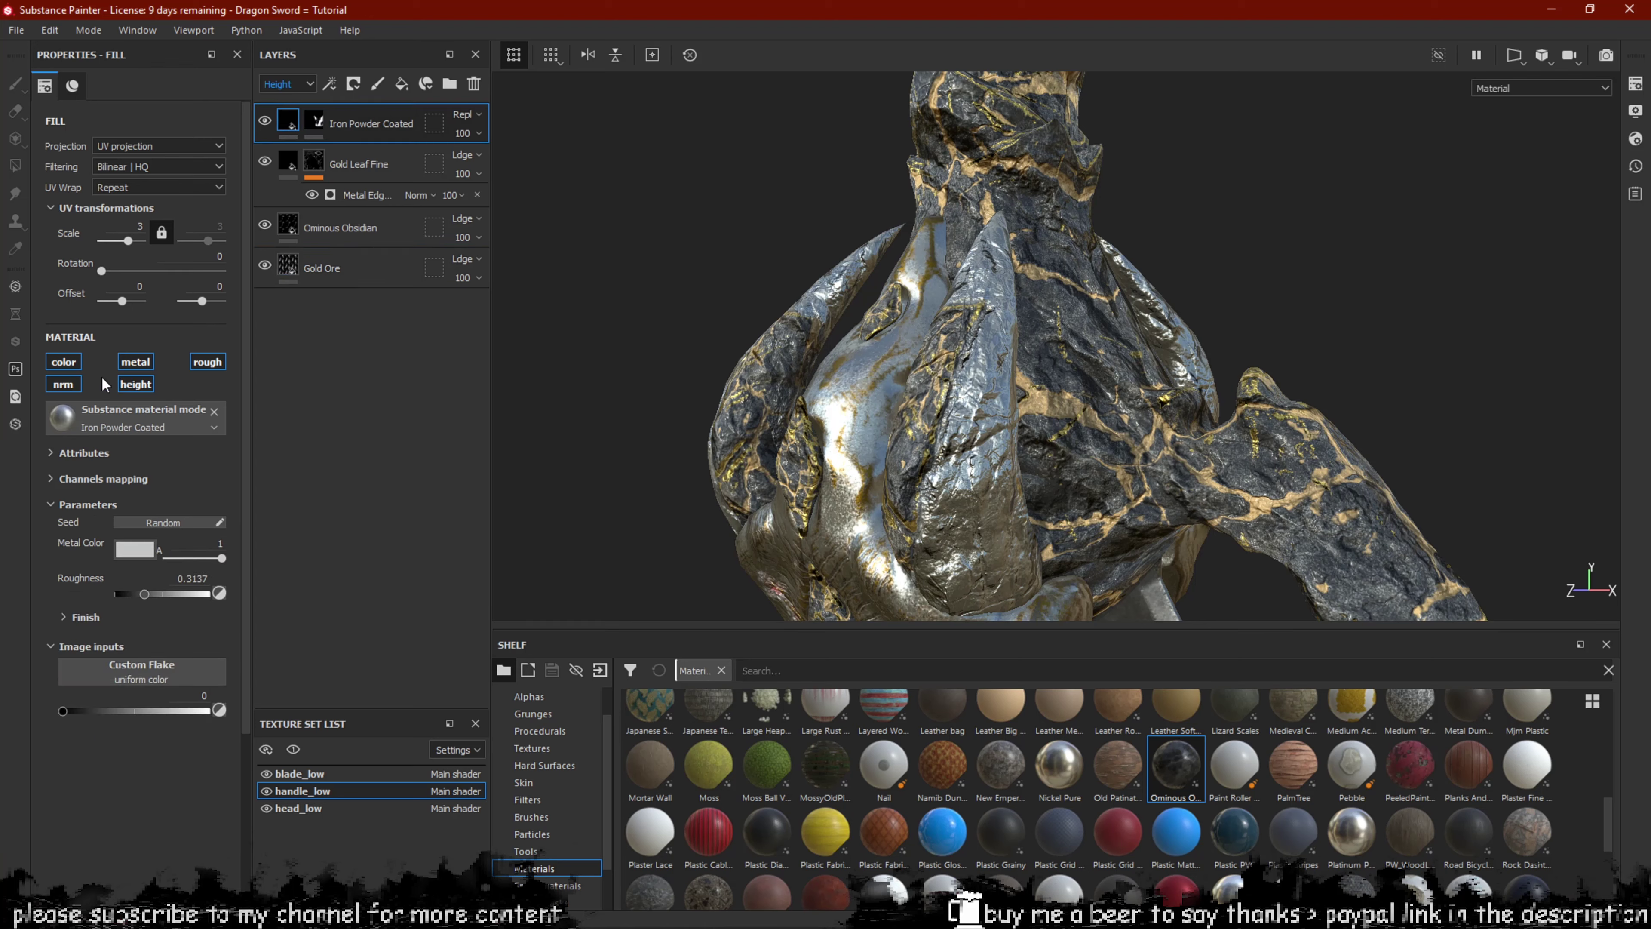
left_click(286, 83)
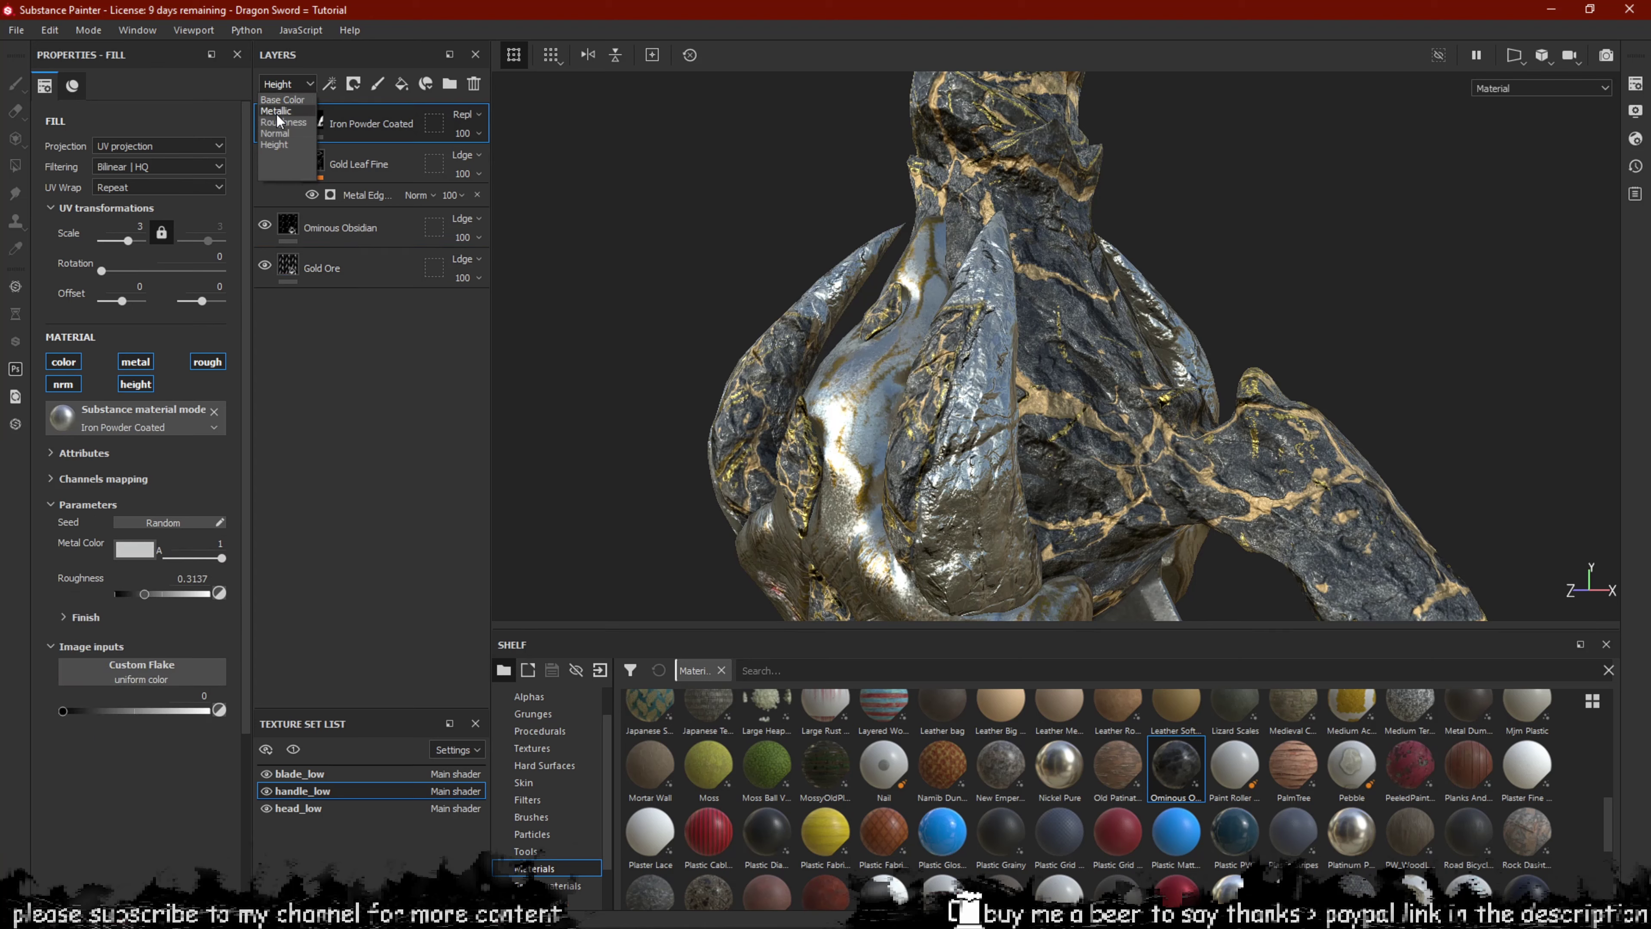
left_click(279, 135)
left_click(465, 115)
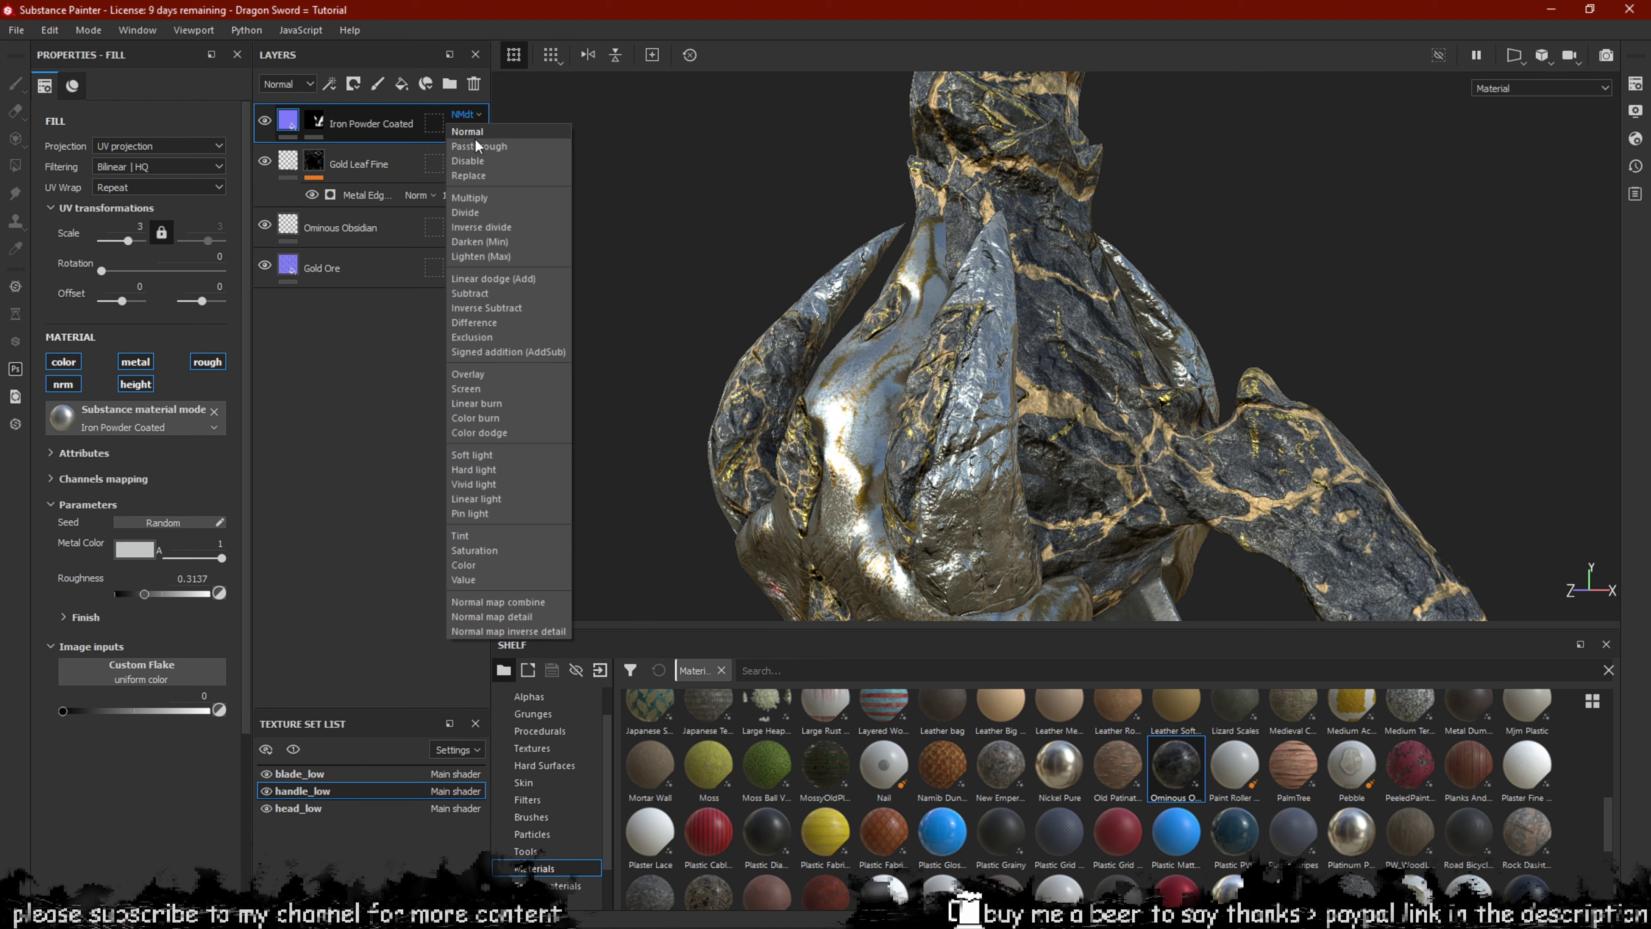
left_click(468, 174)
left_click_drag(837, 301, 1067, 312, "alt")
right_click_drag(1067, 312, 1087, 373, "alt")
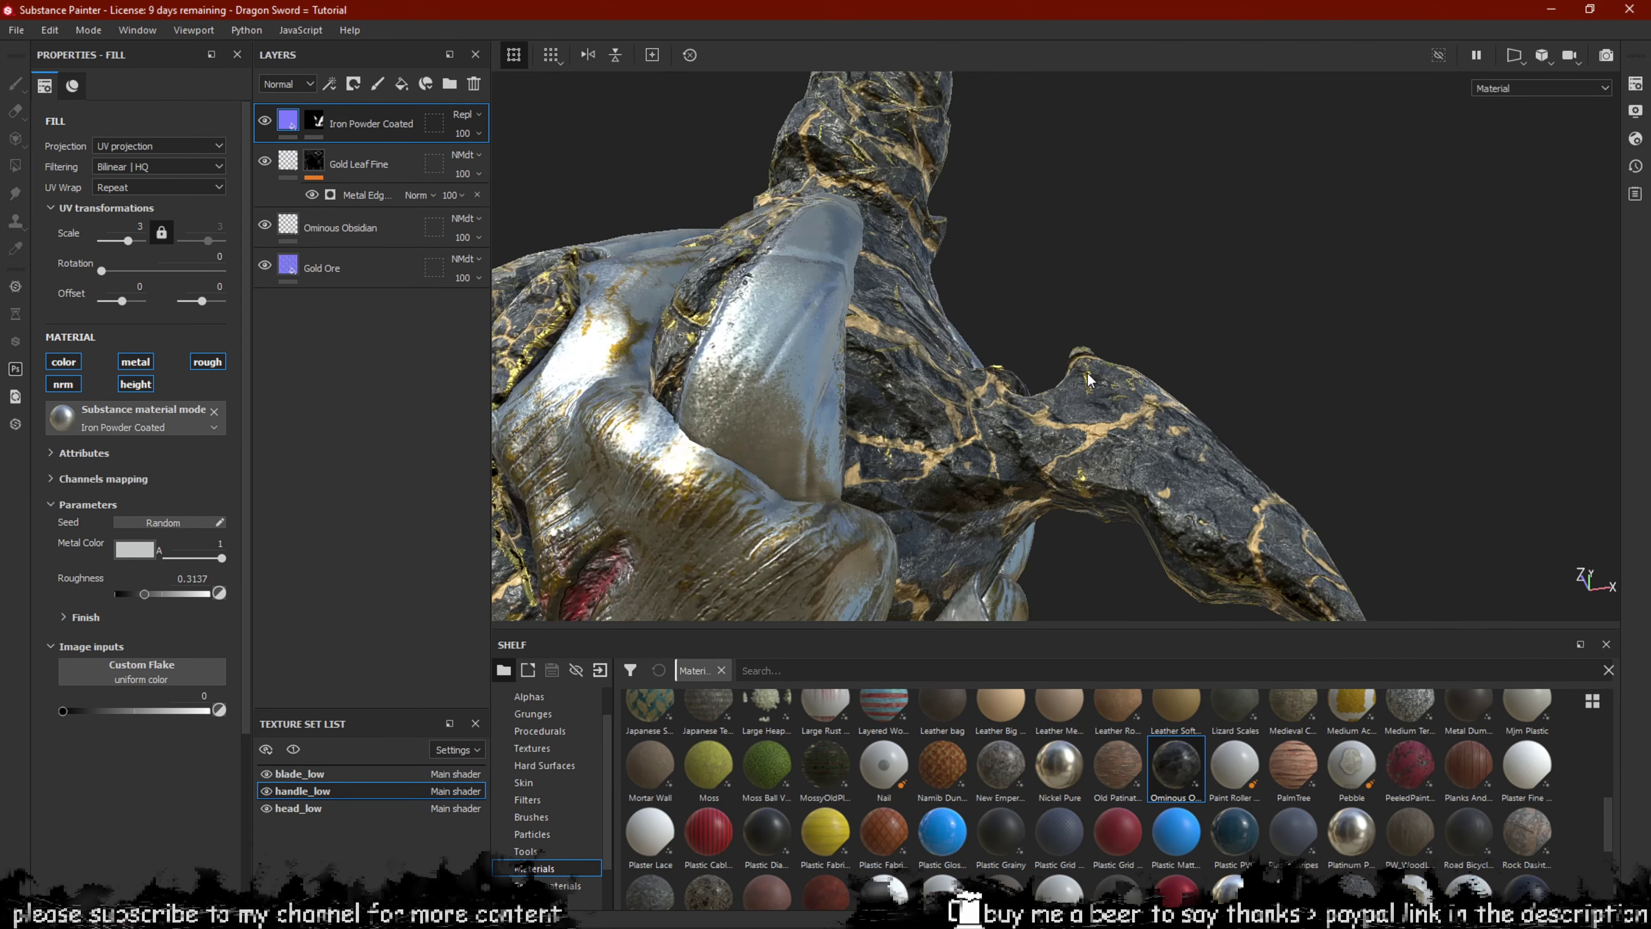
left_click_drag(1071, 388, 1066, 383, "alt")
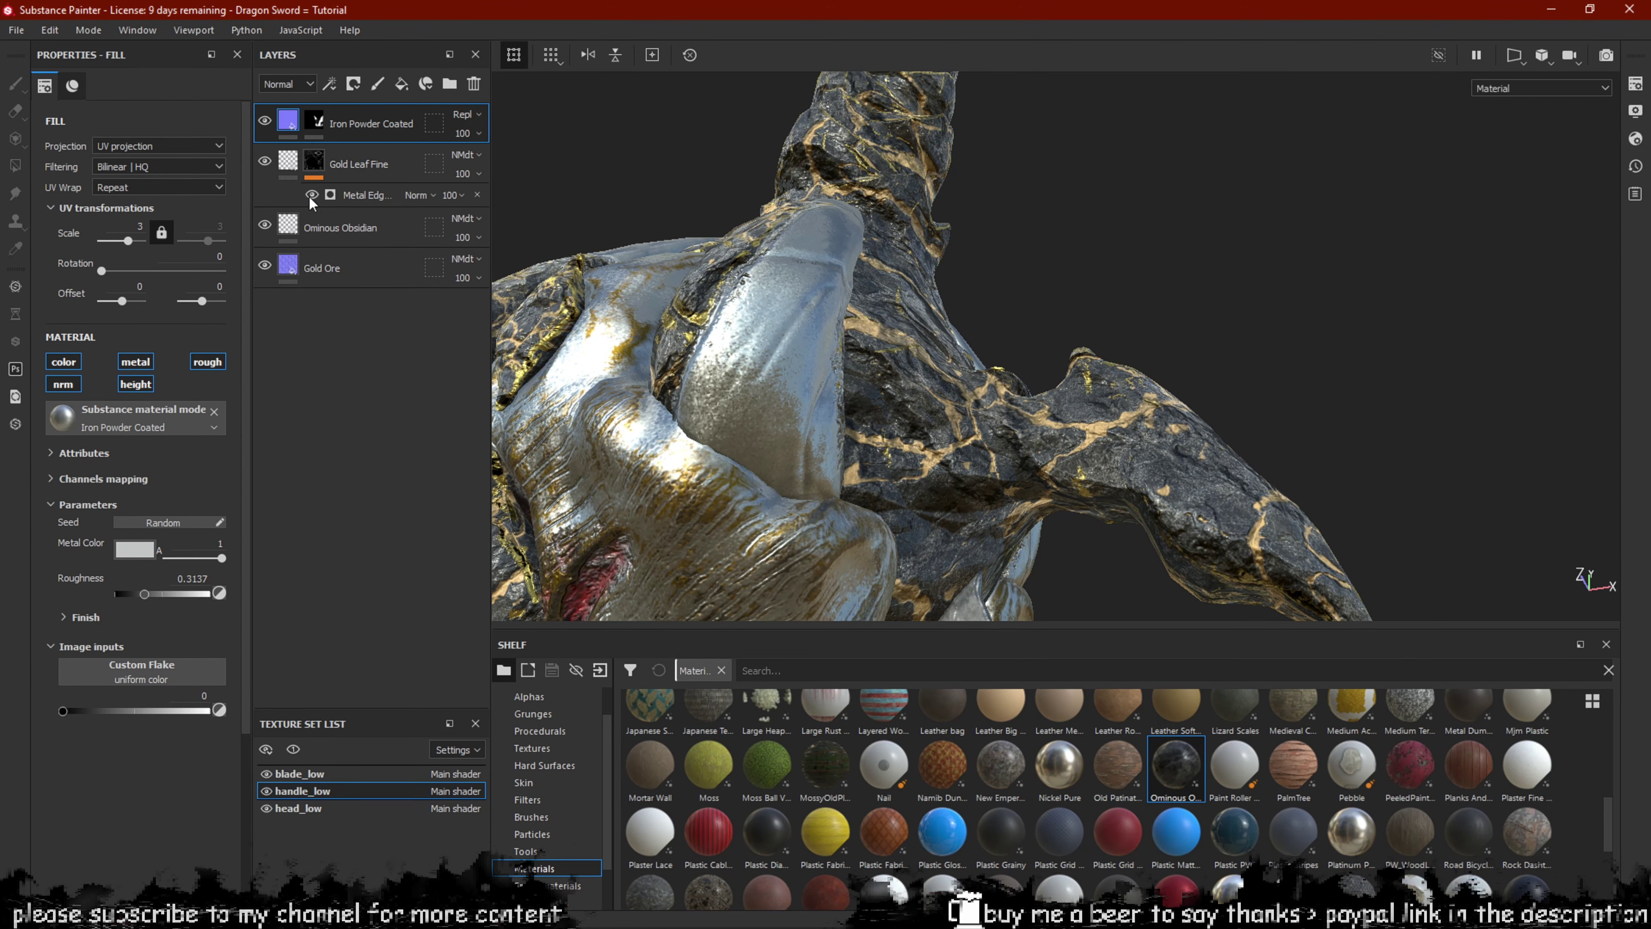
Switch the layer stack to the Base Color channel and try a rock roughness of 0.91 on Gold Ore.
left_click(290, 269)
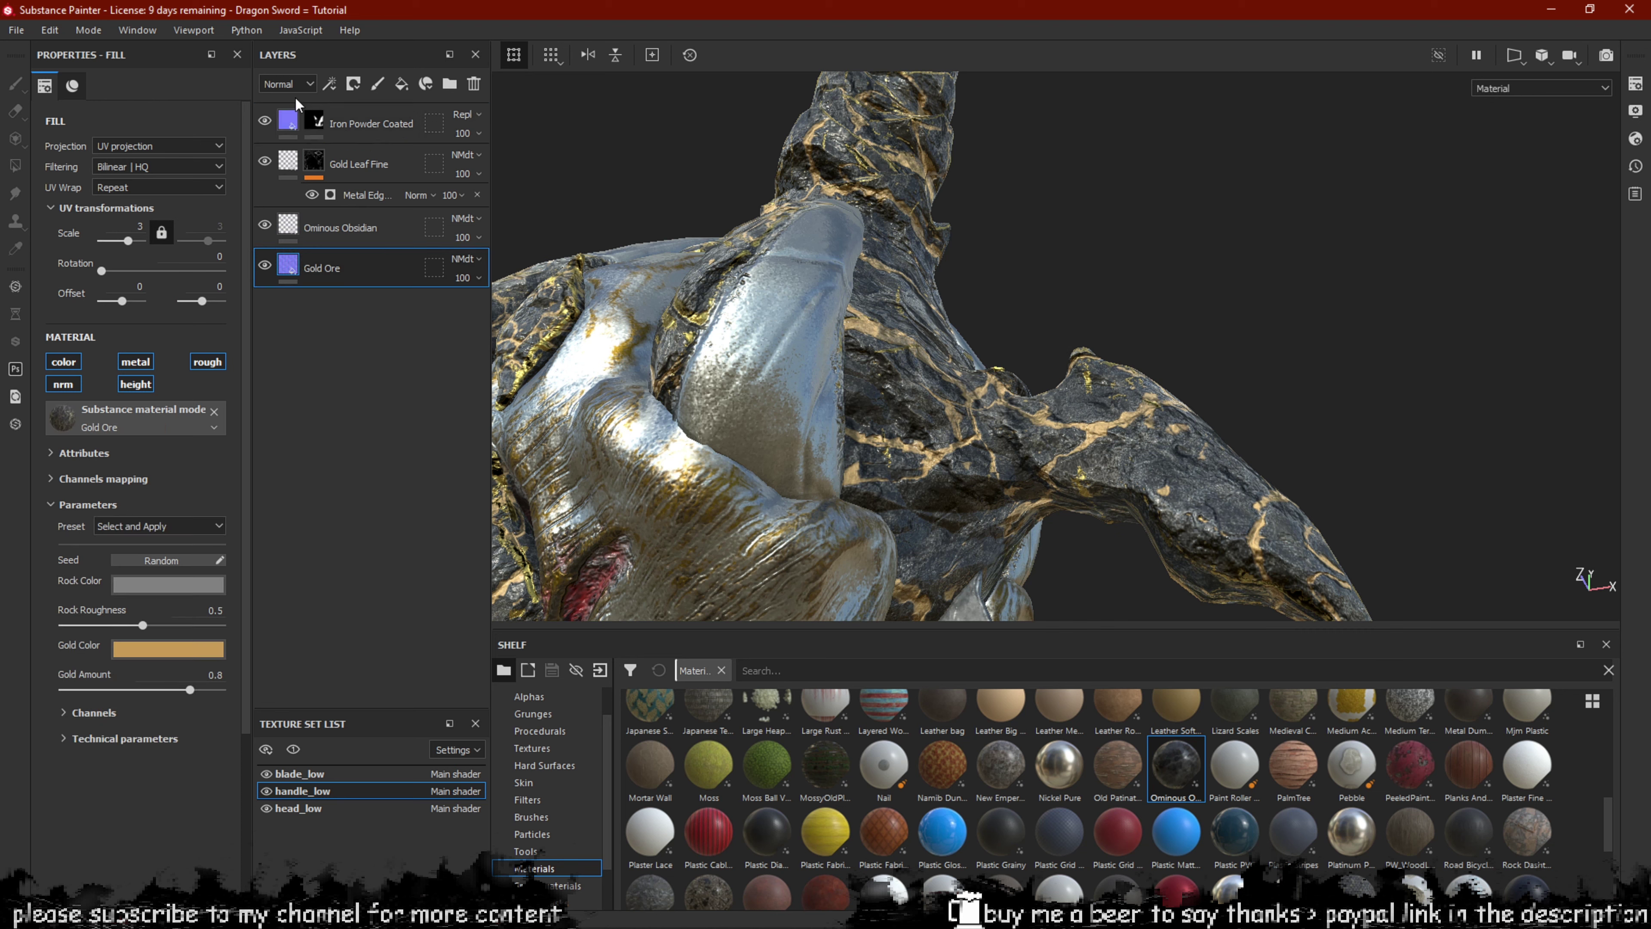
left_click(288, 85)
left_click(283, 99)
left_click_drag(142, 624, 73, 626)
left_click_drag(946, 290, 943, 345, "alt")
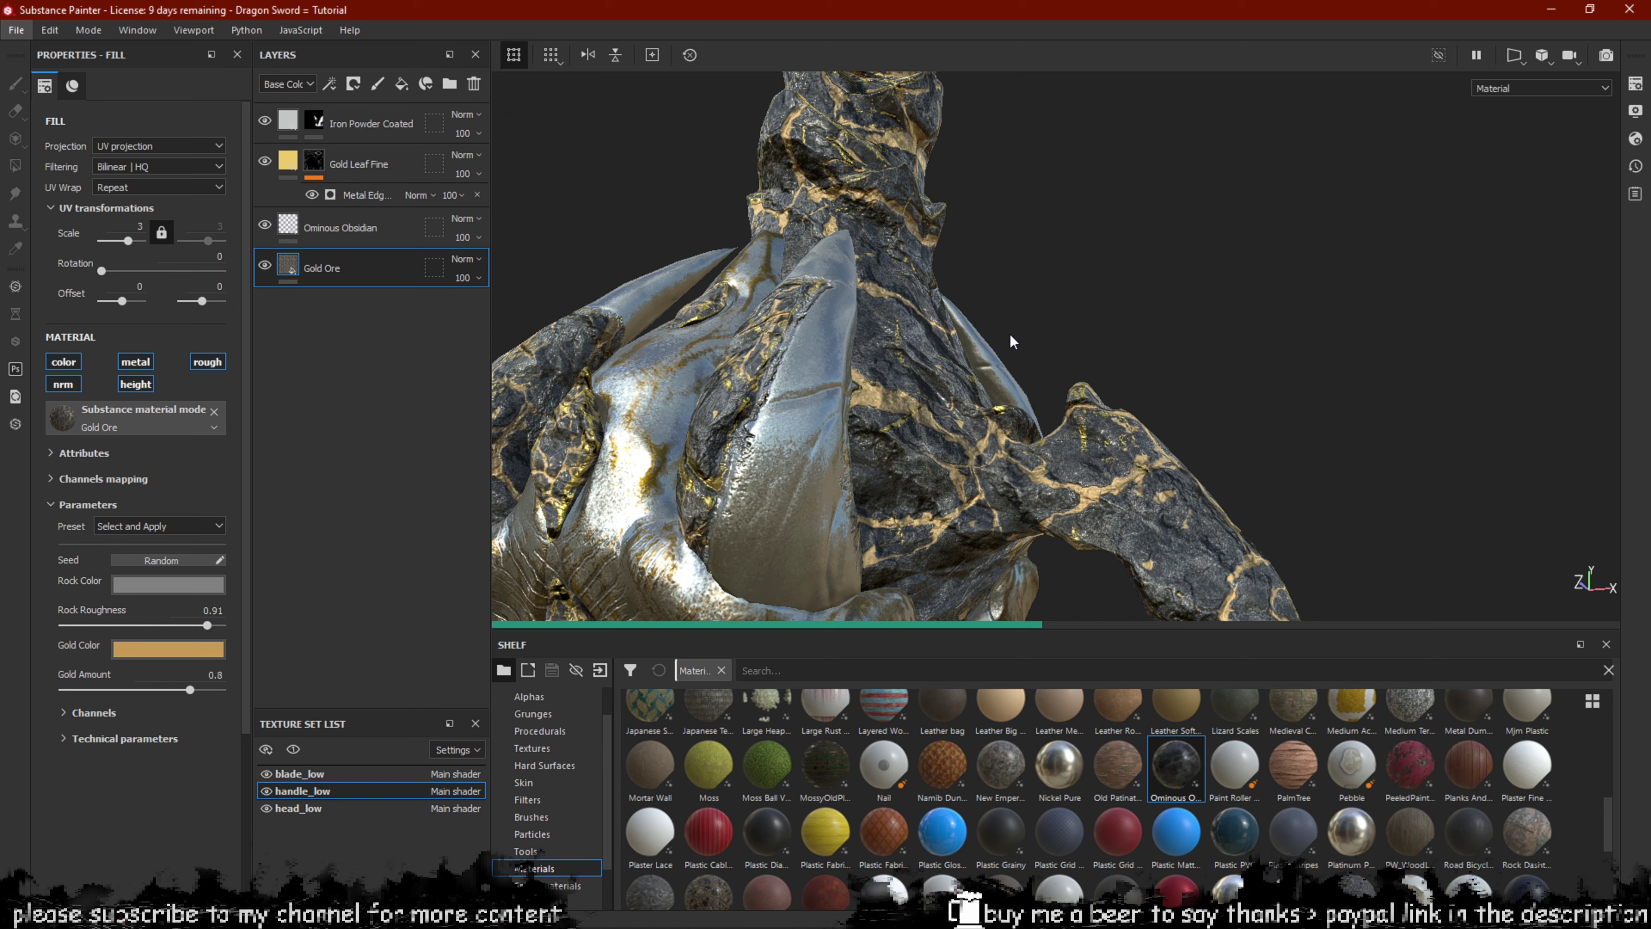
left_click_drag(1009, 333, 979, 339, "alt")
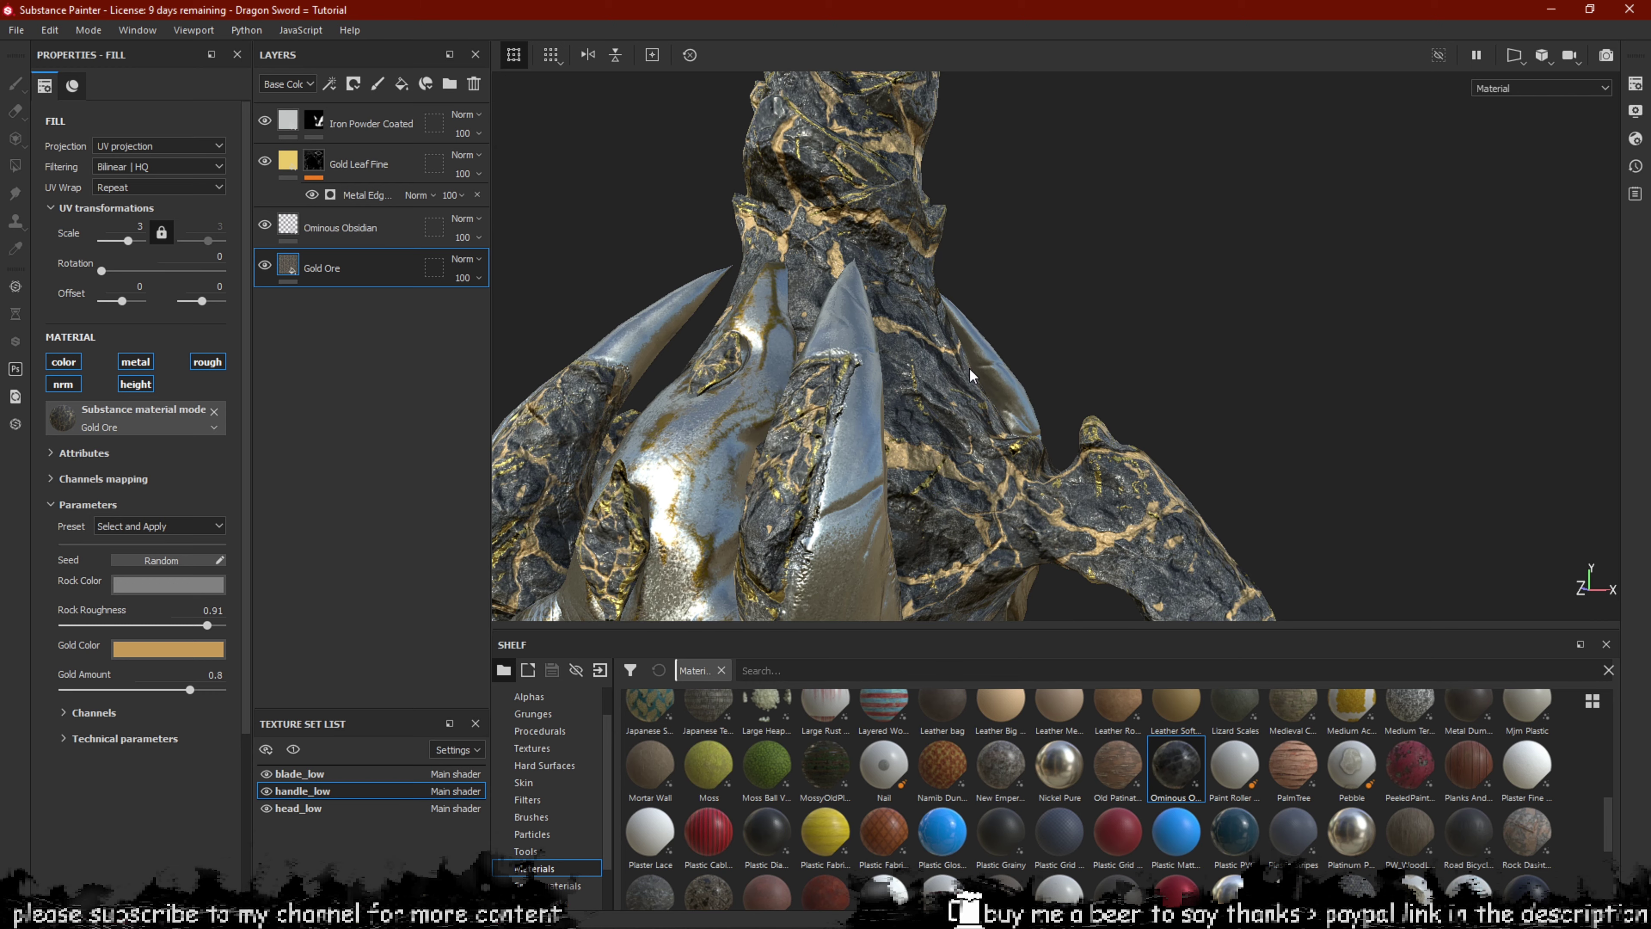
left_click_drag(946, 380, 909, 500, "alt")
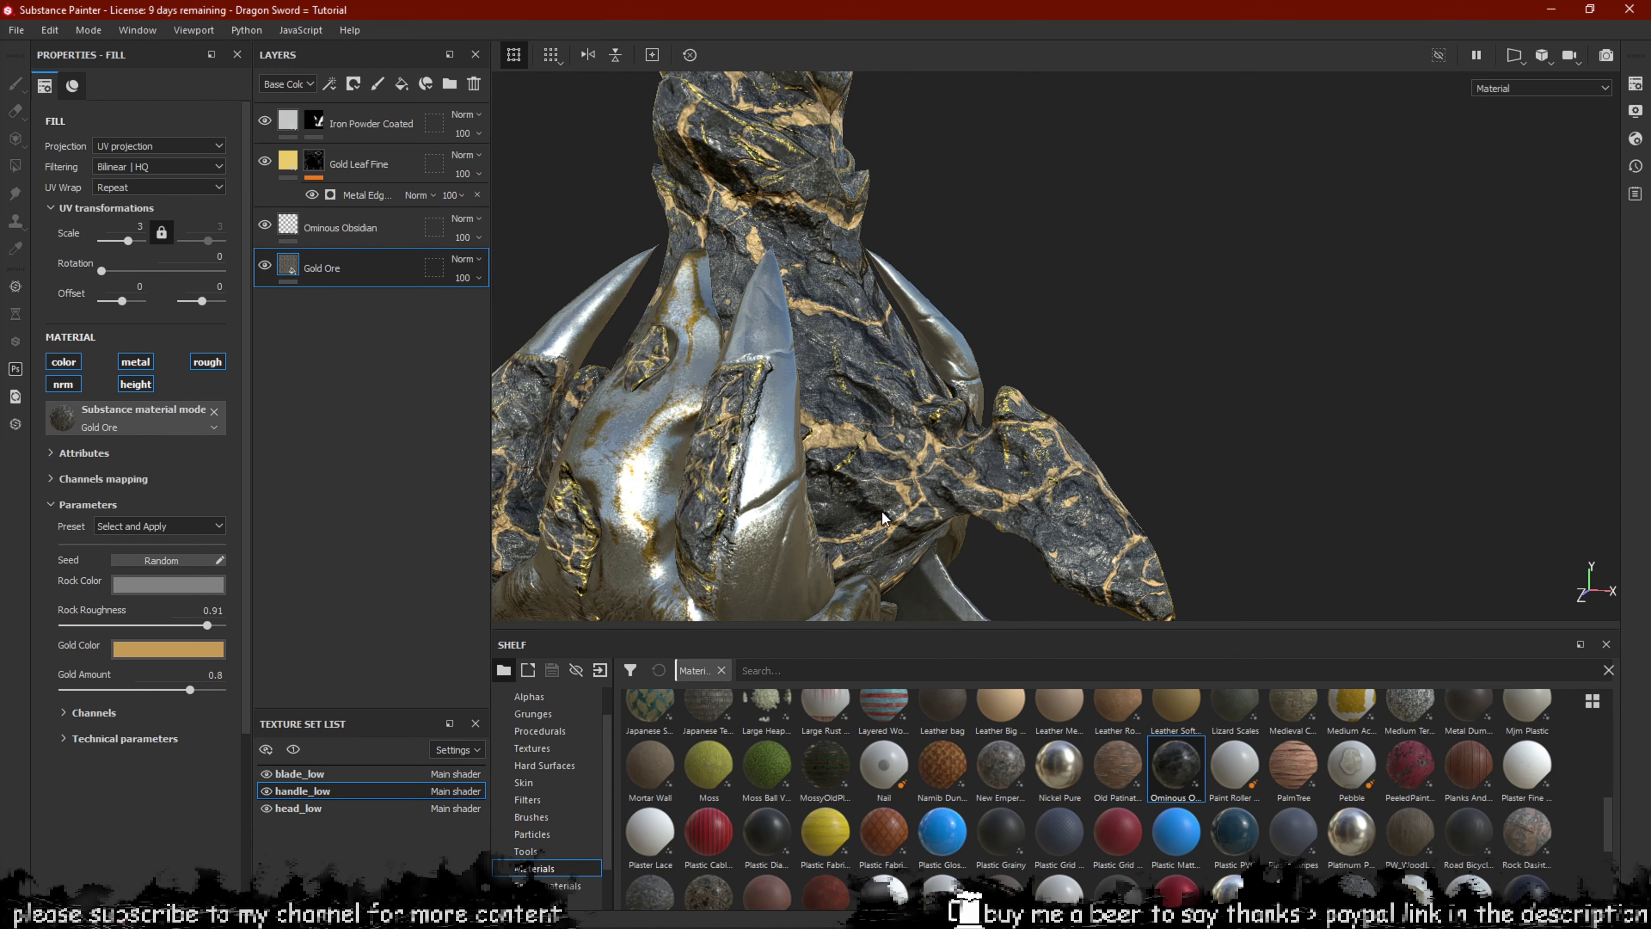
Set the rock roughness of the Gold Ore layer to 0.05 and check the handle from several sides.
left_click_drag(85, 626, 70, 628)
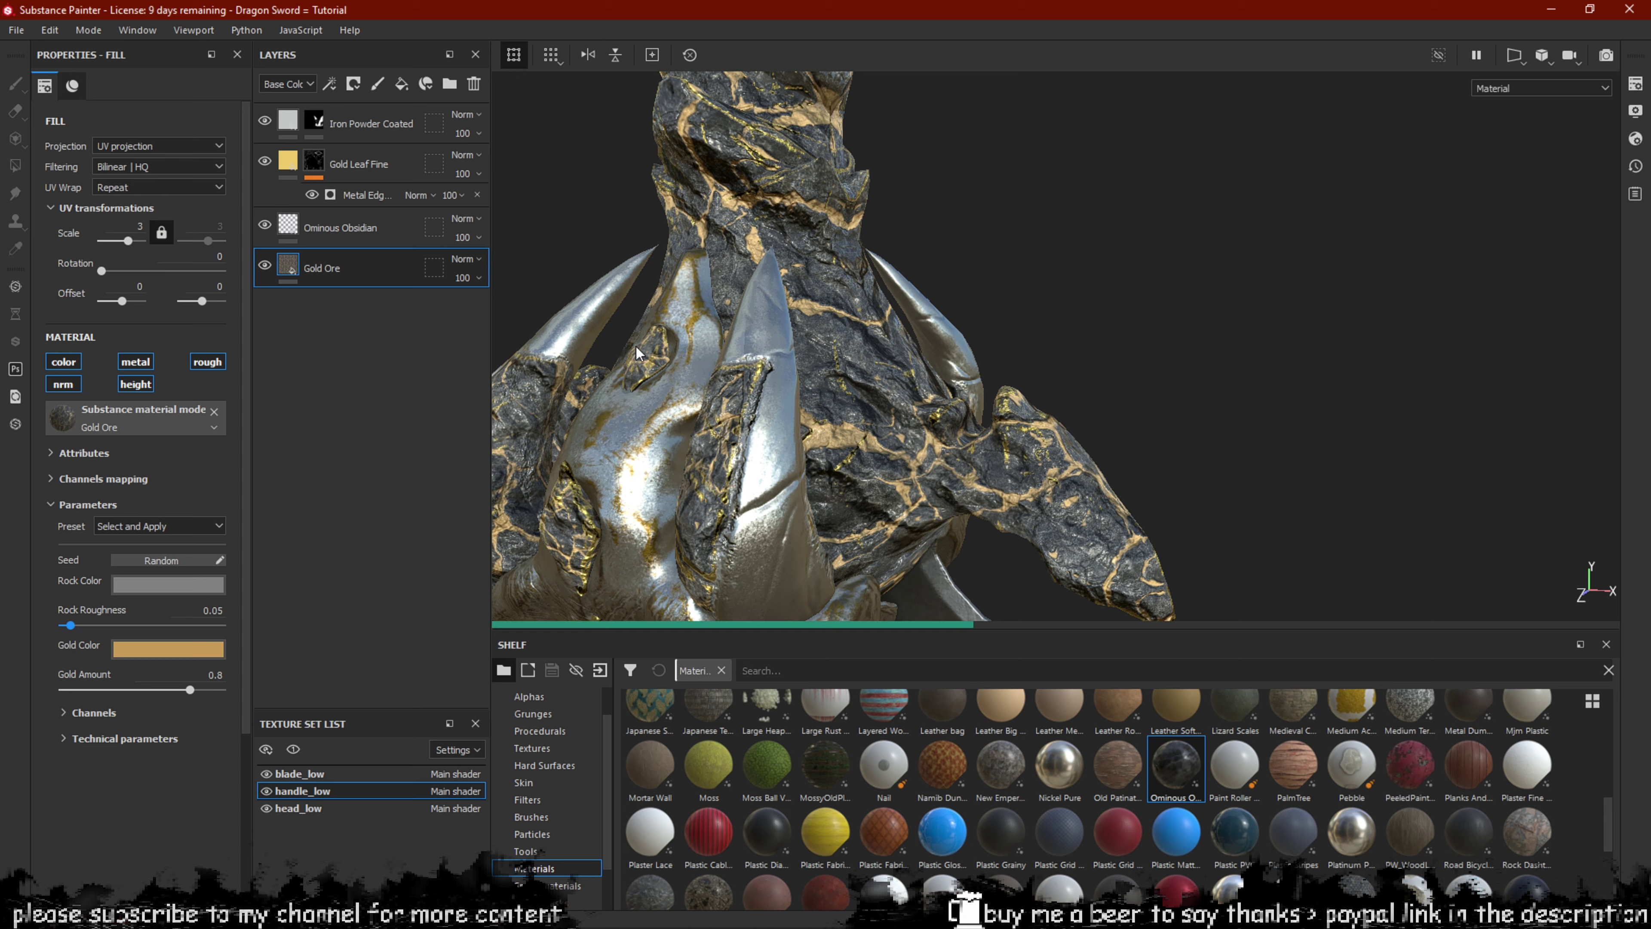
left_click_drag(635, 347, 636, 331, "alt")
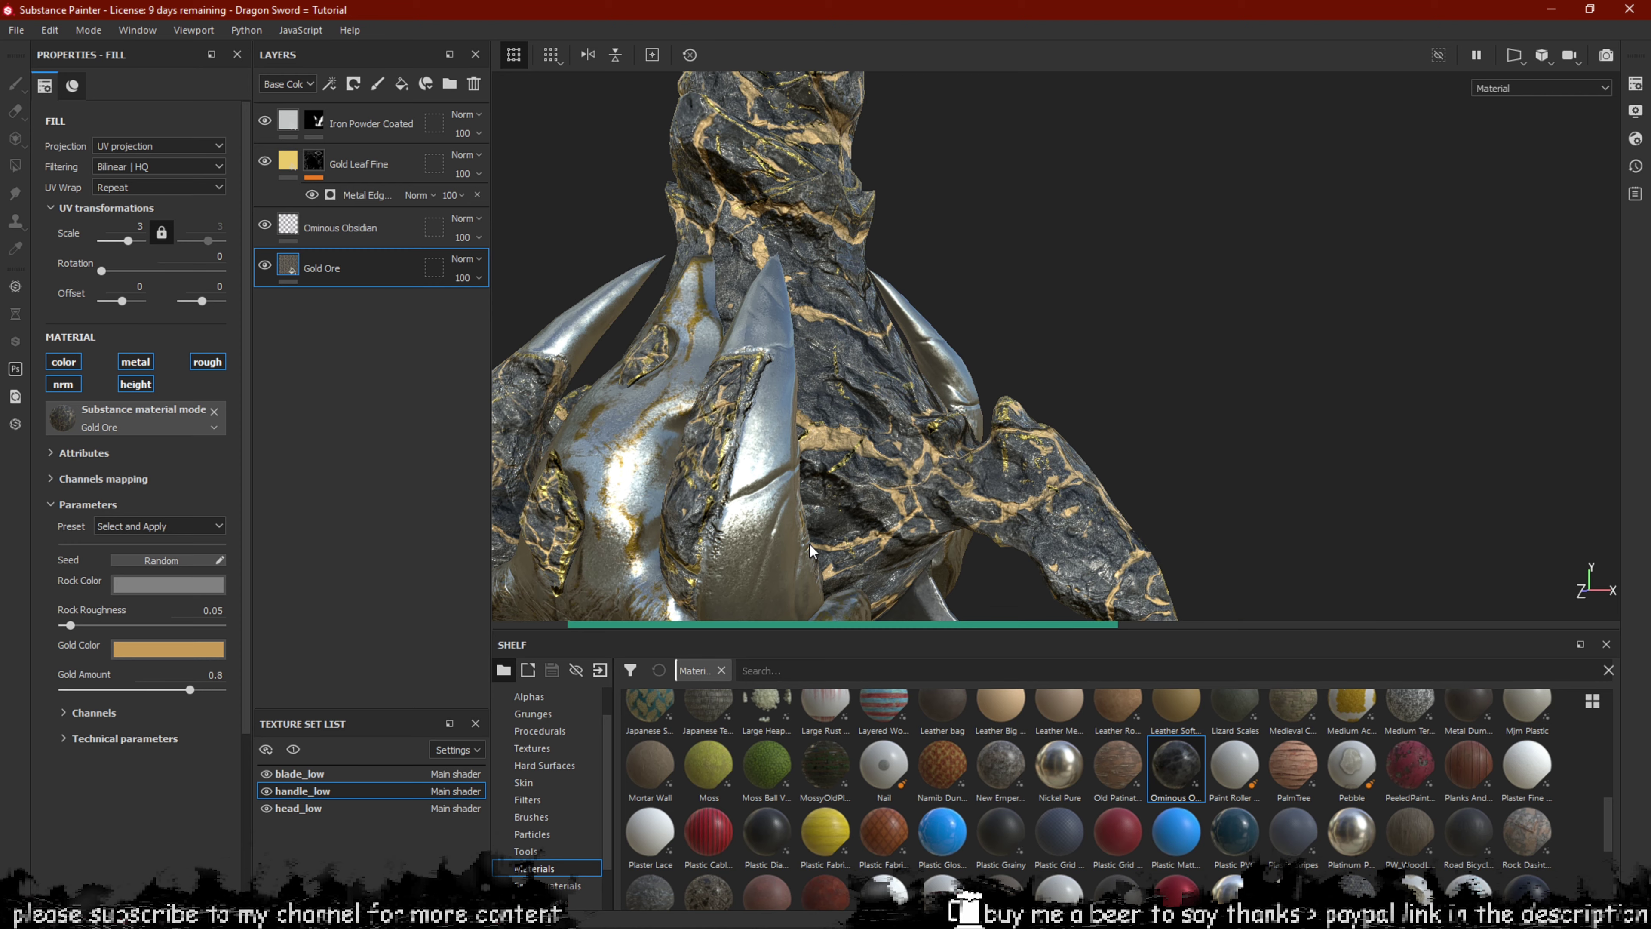
left_click_drag(875, 462, 1018, 423, "alt")
mouse_move(1018, 422)
right_mouse_down("shift")
mouse_move(969, 426)
mouse_move(1034, 429)
mouse_move(975, 434)
mouse_move(1013, 437)
right_mouse_up("shift")
mouse_move(1013, 444)
left_mouse_down("alt")
mouse_move(896, 332)
mouse_move(908, 358)
mouse_move(877, 413)
mouse_move(985, 451)
left_mouse_up("alt")
right_click_drag(985, 451, 1054, 446, "shift")
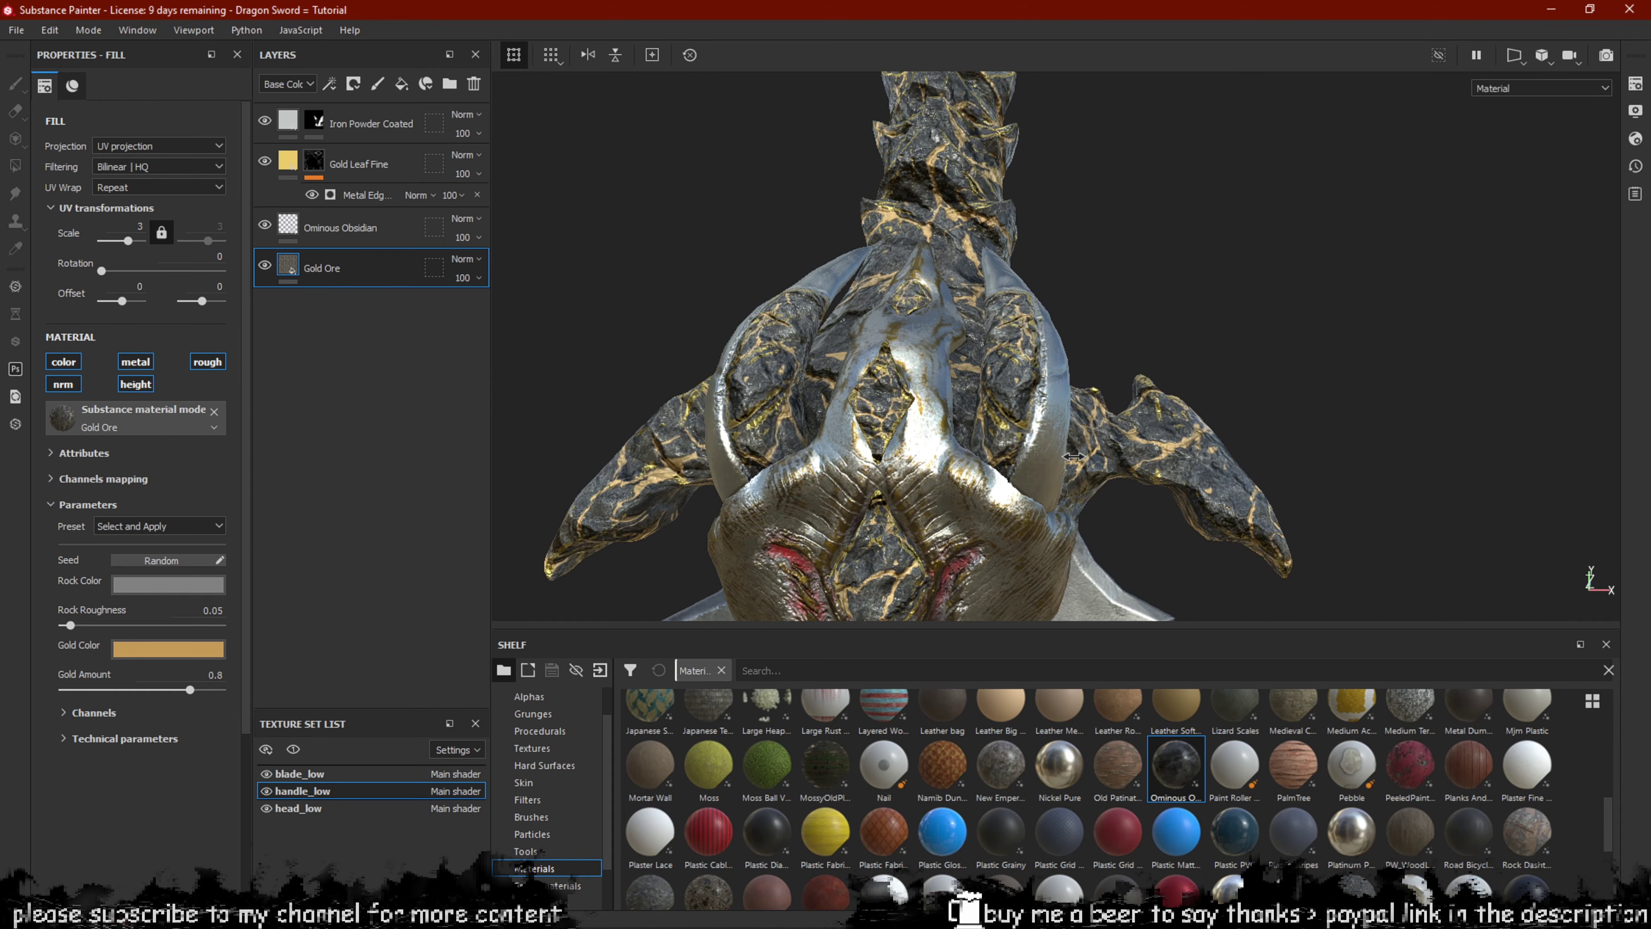
left_click_drag(1054, 446, 901, 378, "alt")
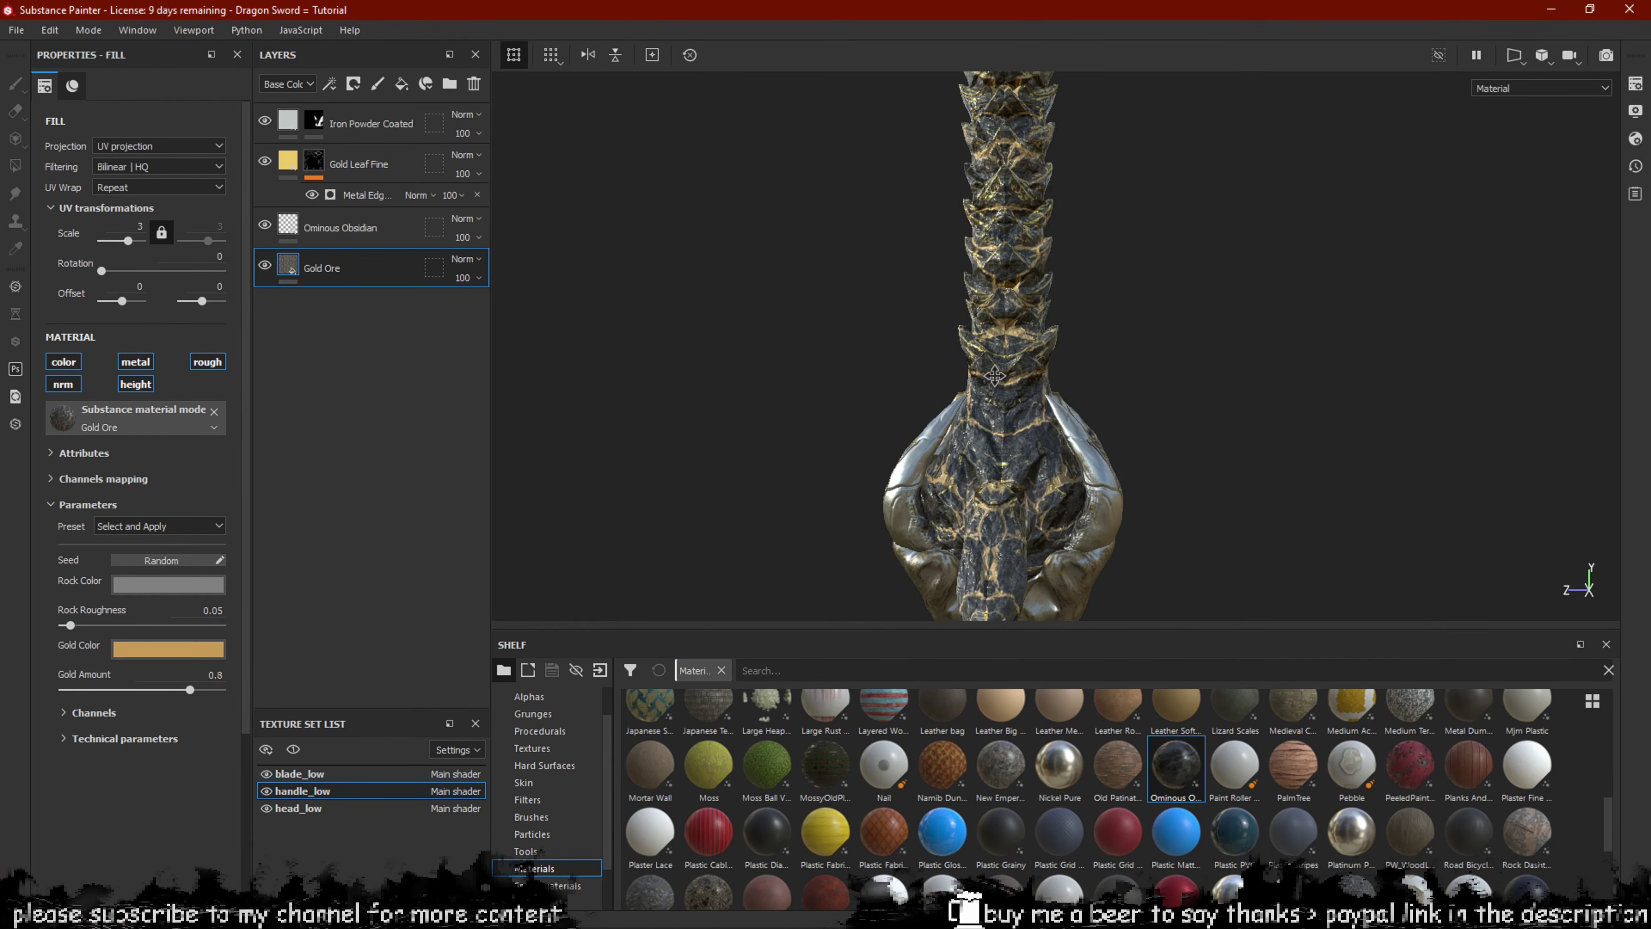
Compare the grip with Gold Ore's normal channel off and on, and disable the layer's height channel.
scroll(994, 376, "up", 3)
left_click(65, 386)
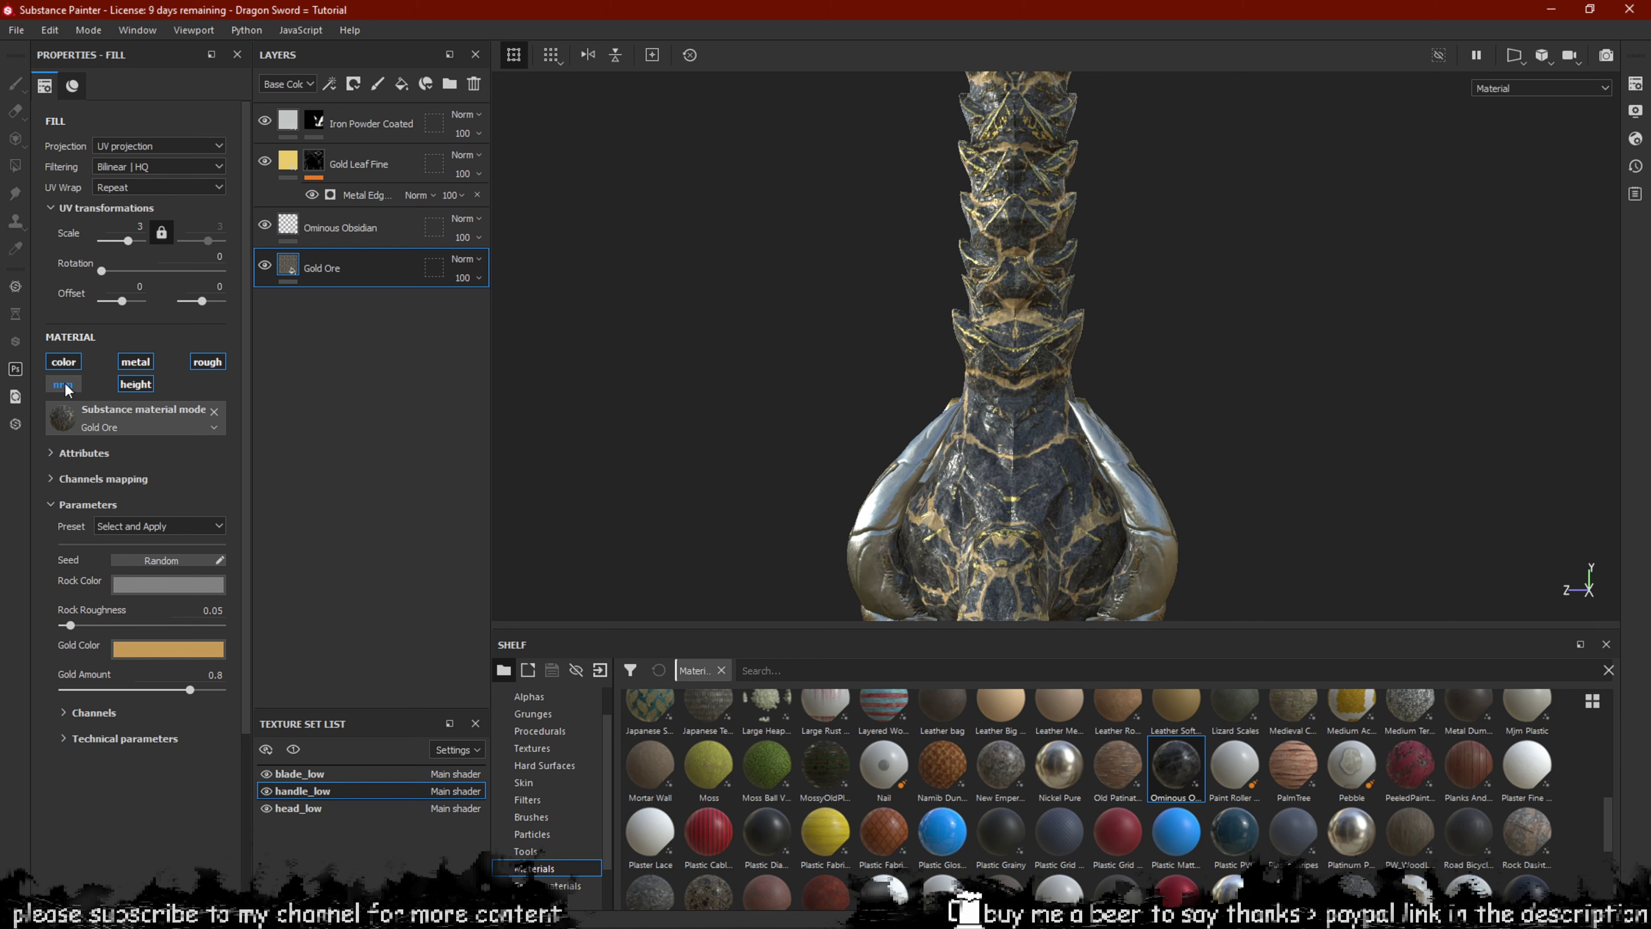
left_click(64, 386)
left_click_drag(910, 429, 1001, 397, "alt")
left_click(149, 385)
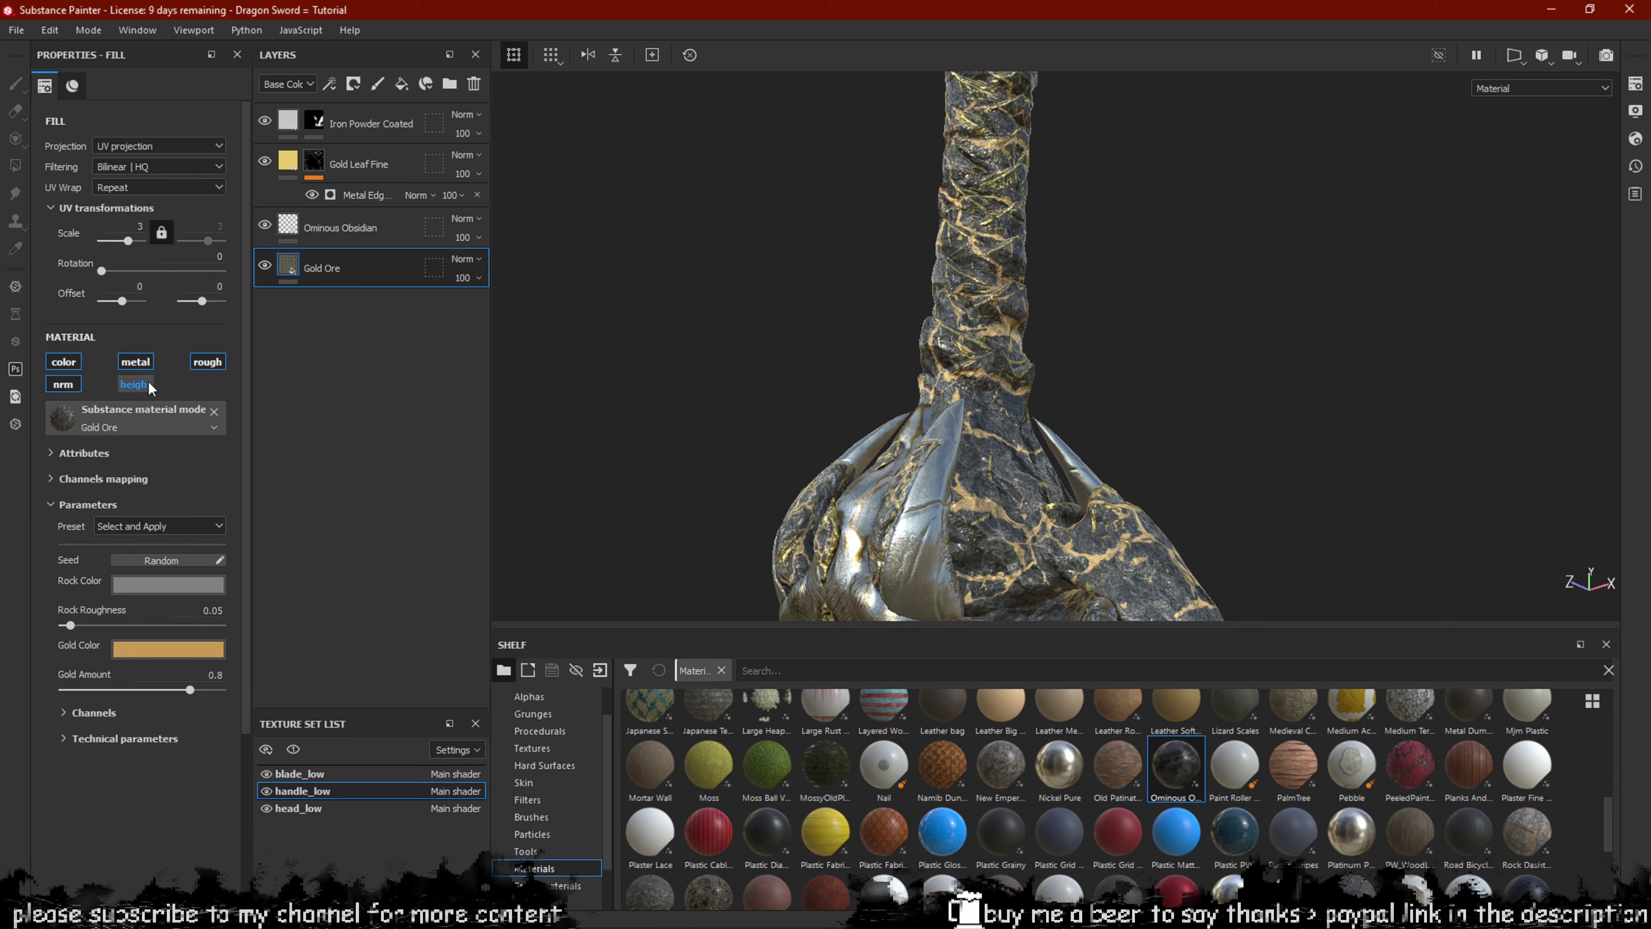
left_click(148, 386)
left_click(149, 386)
left_click_drag(755, 410, 987, 426, "alt")
left_click_drag(1020, 496, 1023, 398, "alt")
right_click_drag(1023, 399, 981, 399, "shift")
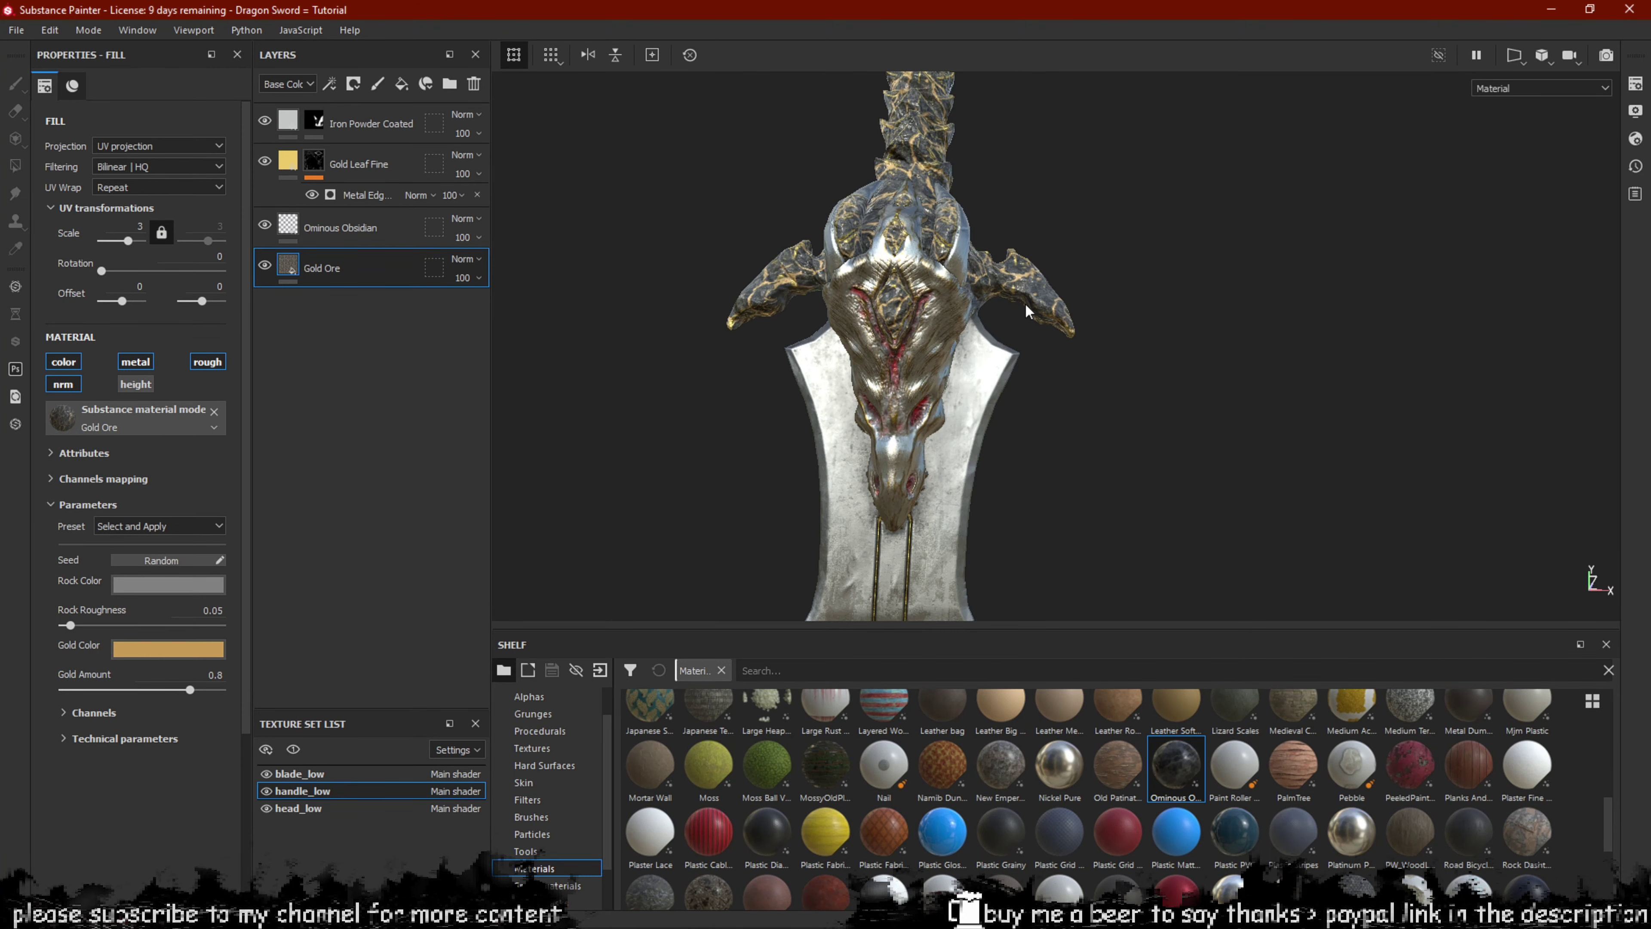
Examine the horns, guard and dragon head up close to judge how the handle materials blend with the head.
scroll(999, 318, "up", 5)
left_click_drag(999, 317, 1115, 335, "alt")
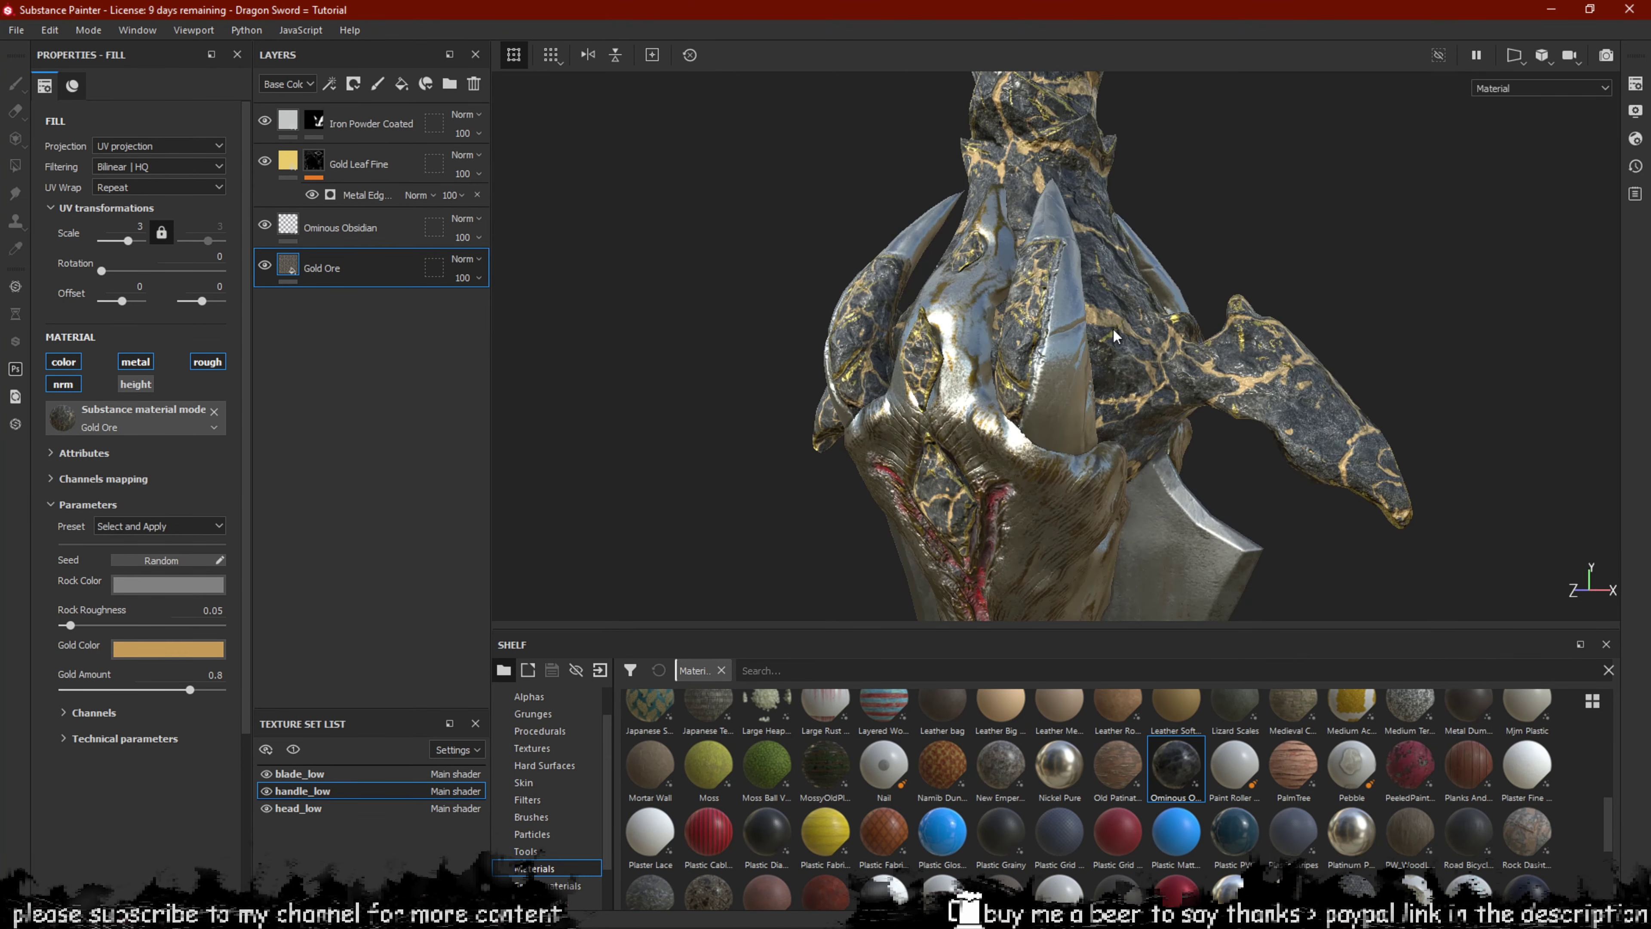
left_click_drag(1044, 240, 1087, 325, "alt")
middle_click_drag(1011, 358, 1097, 267, "alt")
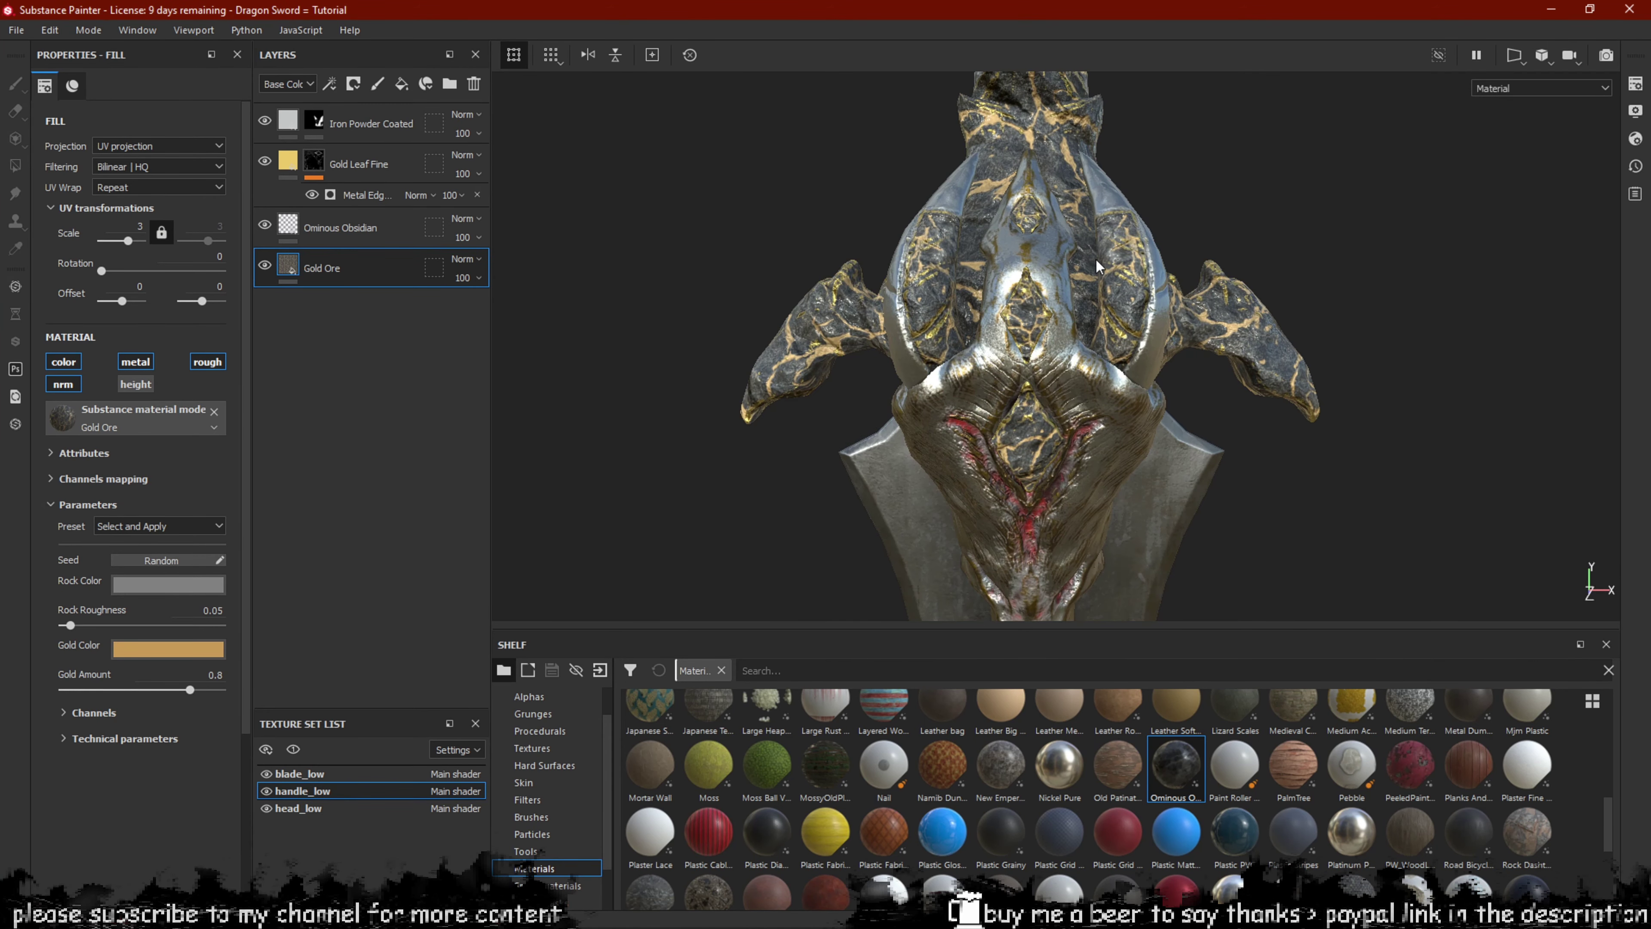
left_click_drag(1022, 477, 972, 403, "alt")
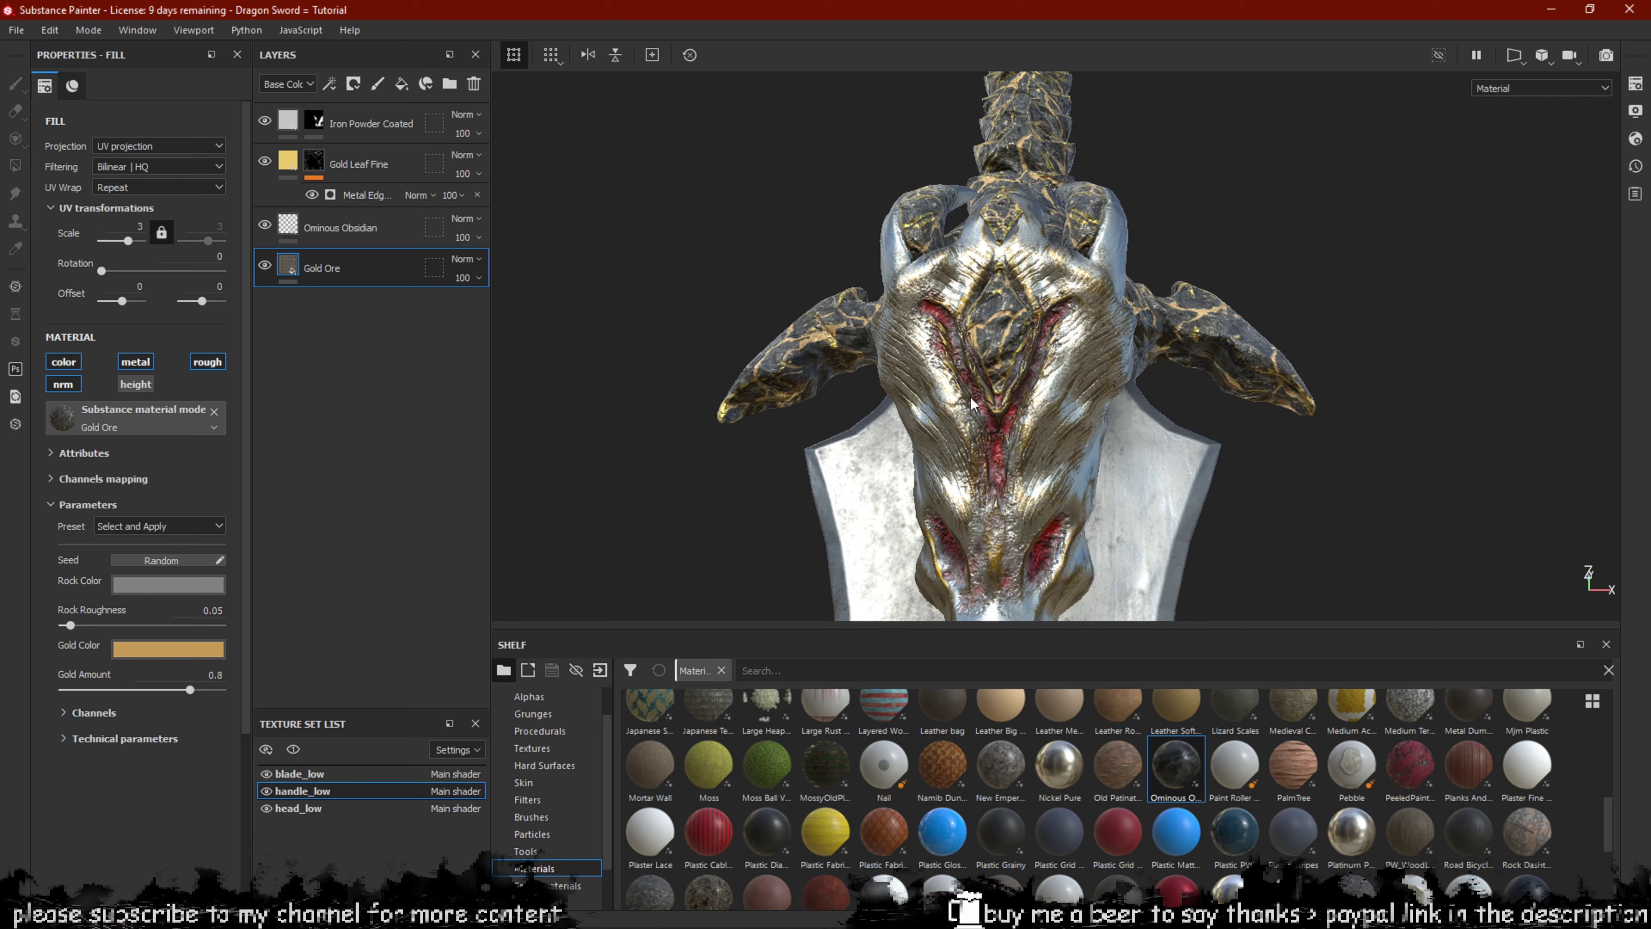
scroll(1034, 363, "up", 3)
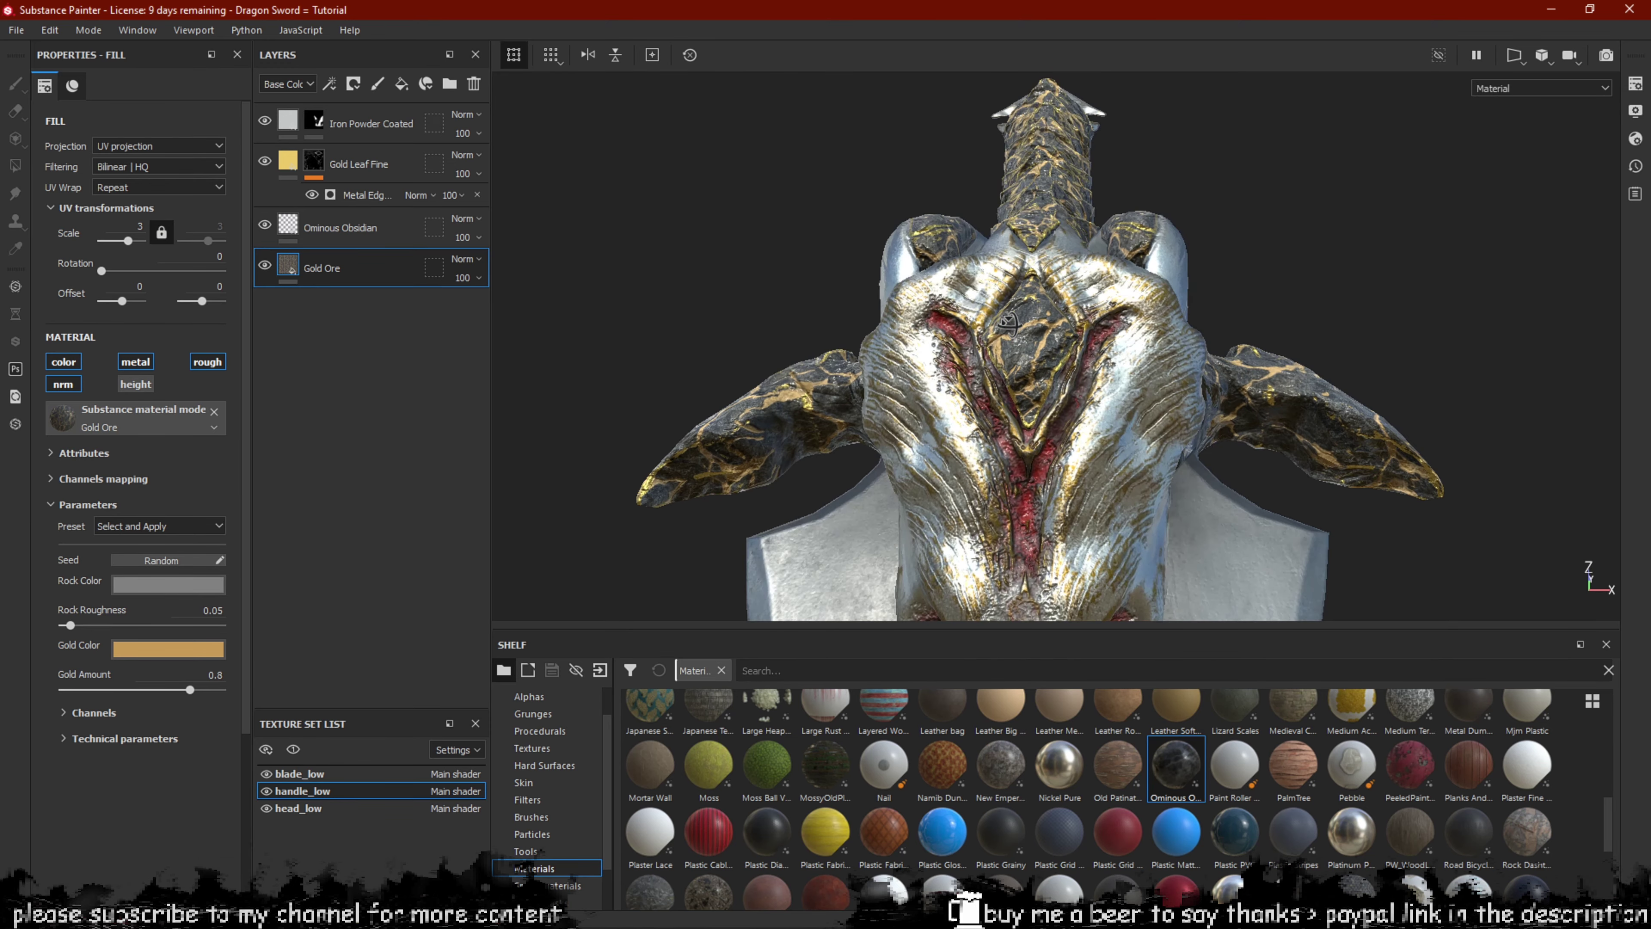
scroll(1040, 363, "up", 3)
left_click_drag(1041, 365, 1047, 413, "alt")
scroll(1028, 446, "down", 3)
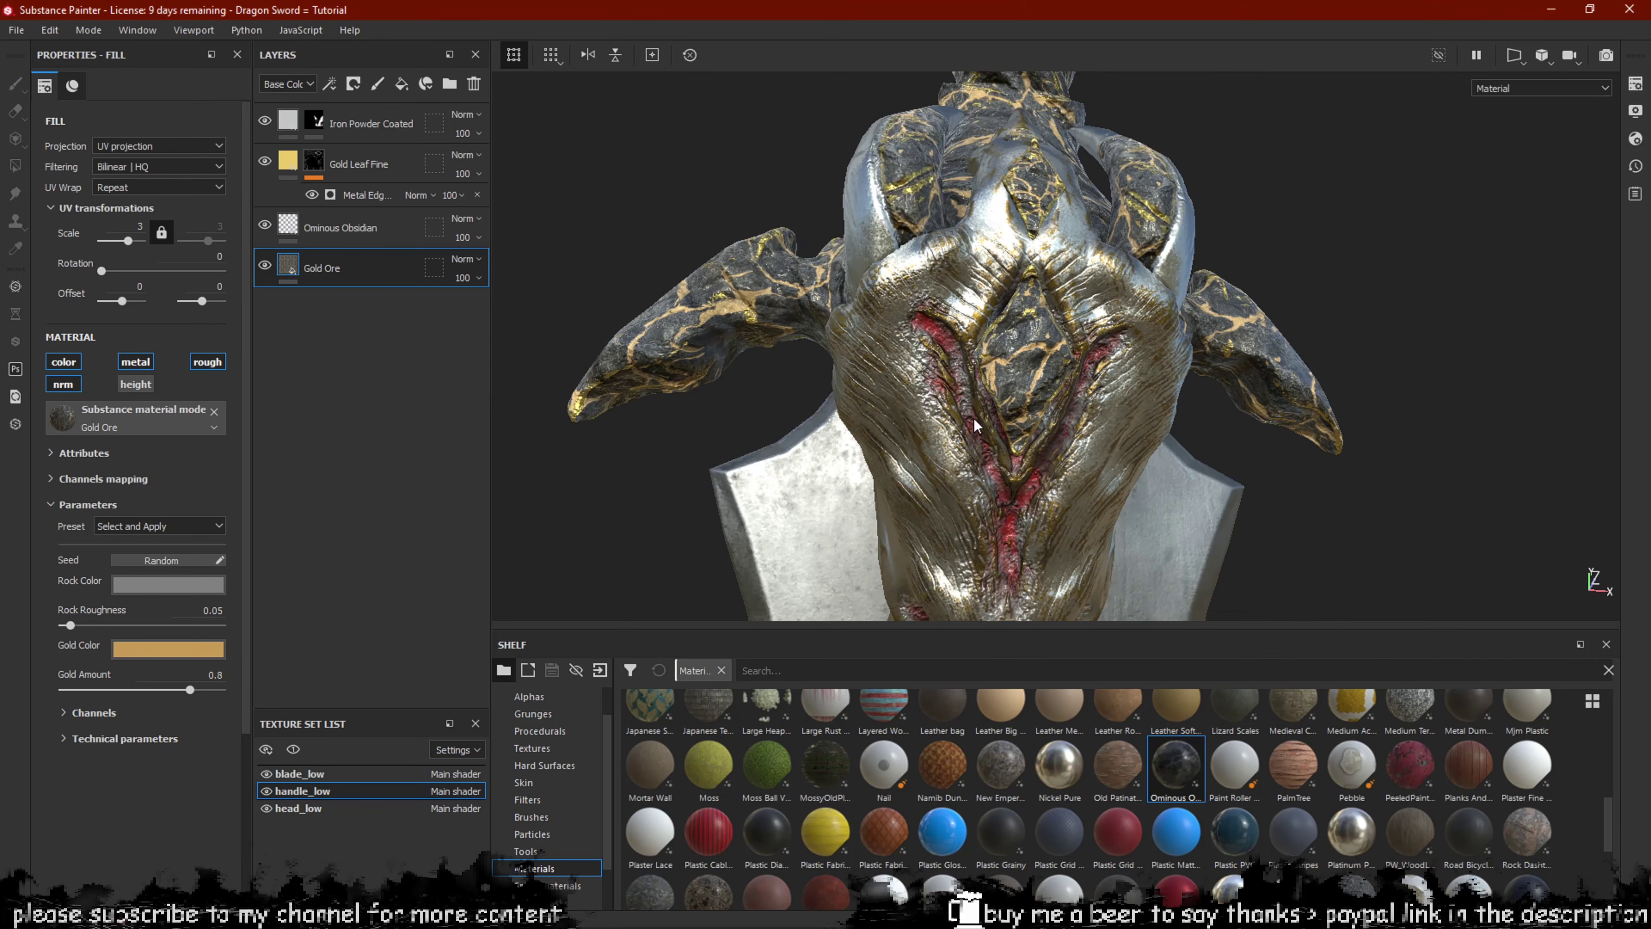
Add a fill layer above Iron Powder Coated and add an Emissive channel to the handle_low texture set.
left_click(379, 125)
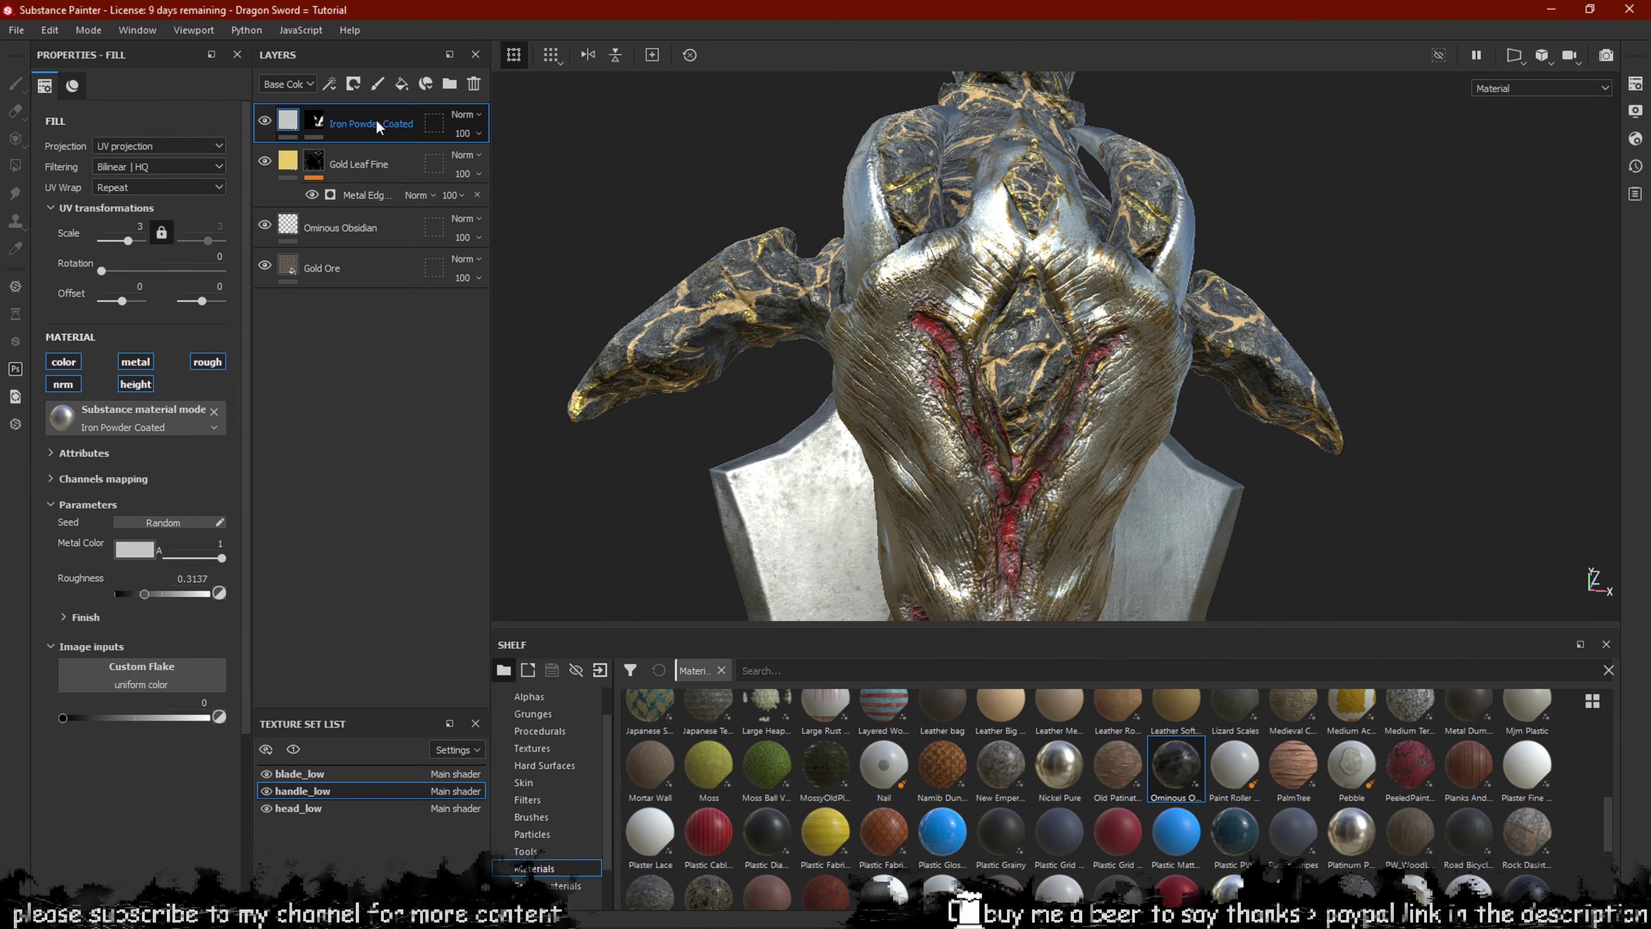
left_click(401, 83)
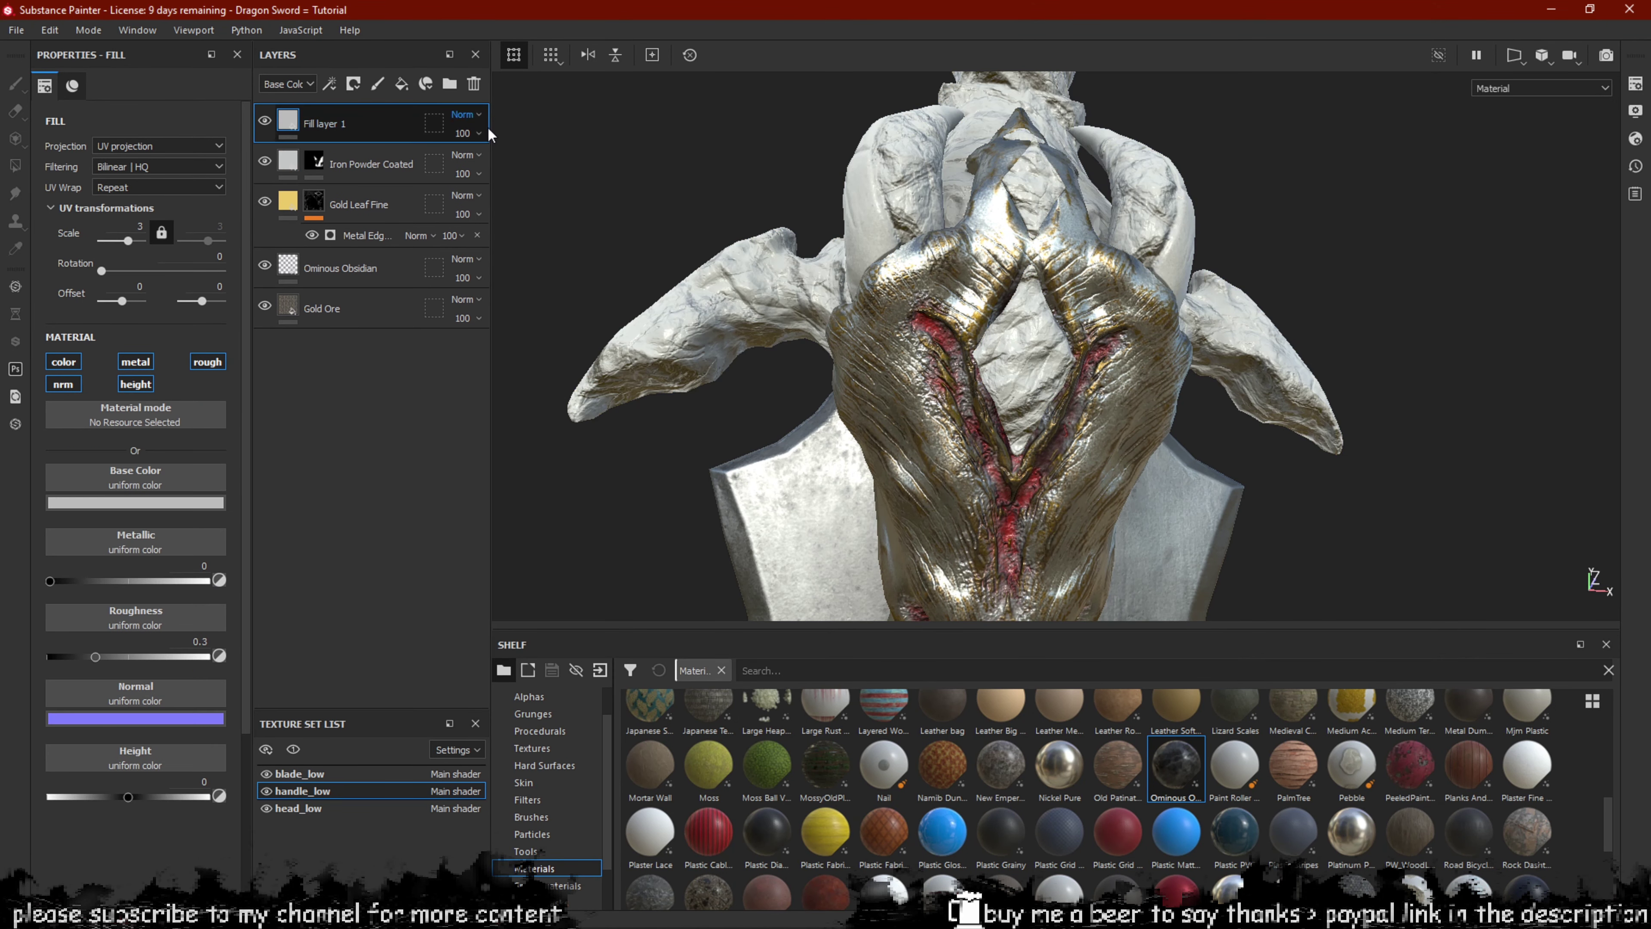
left_click(1635, 137)
left_click(1634, 85)
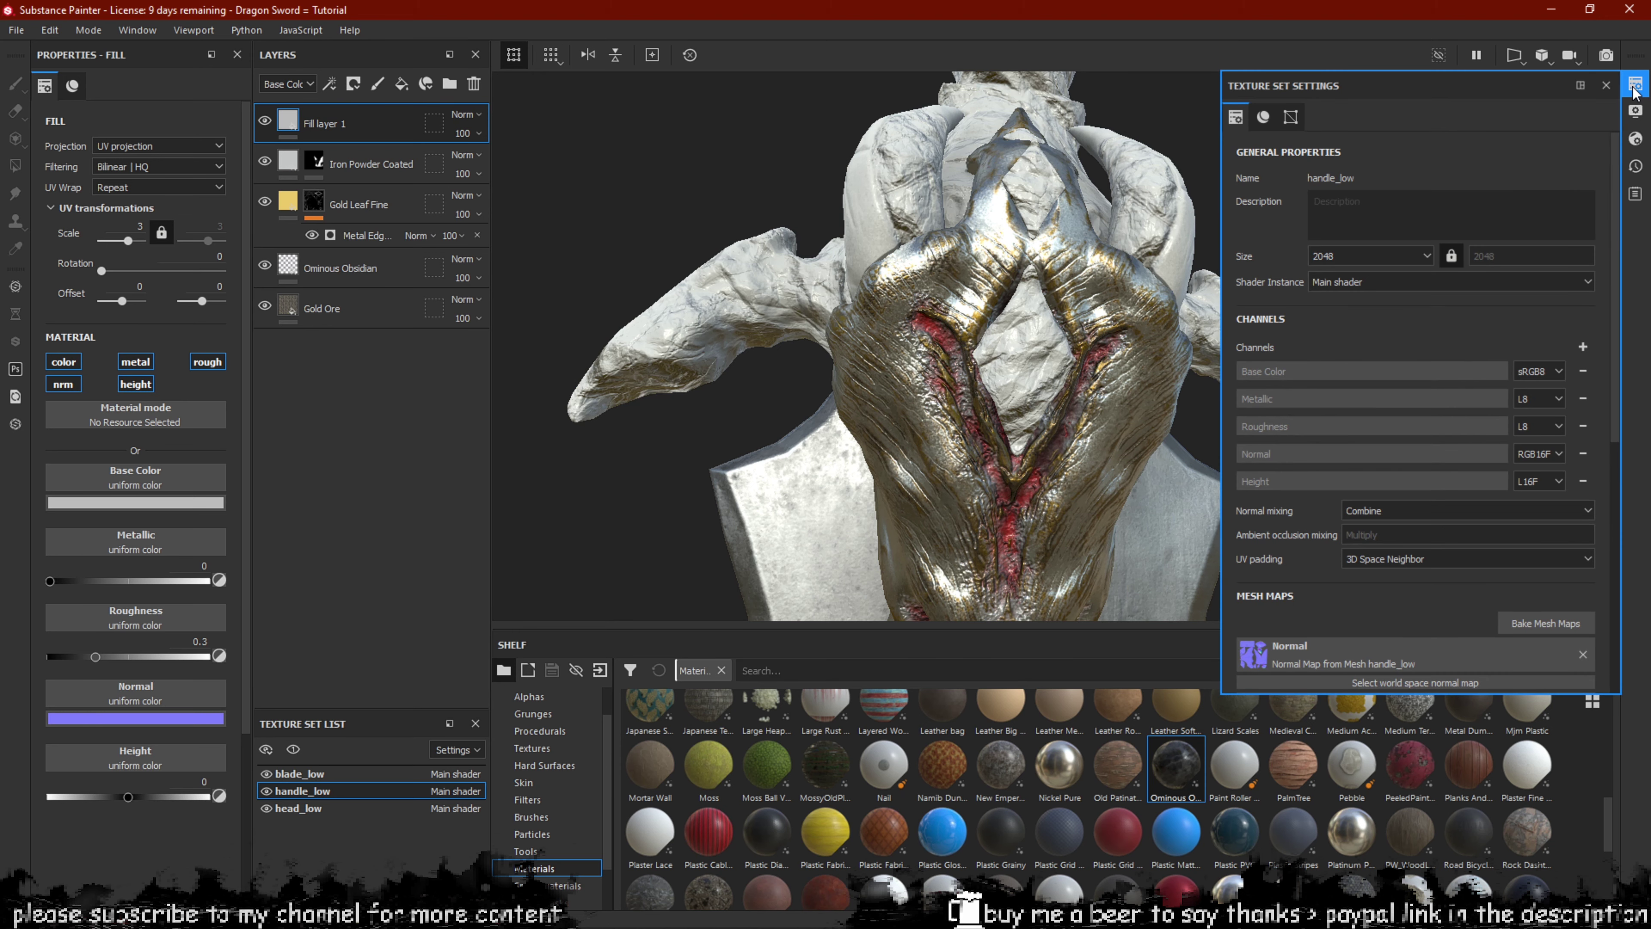
left_click(1582, 347)
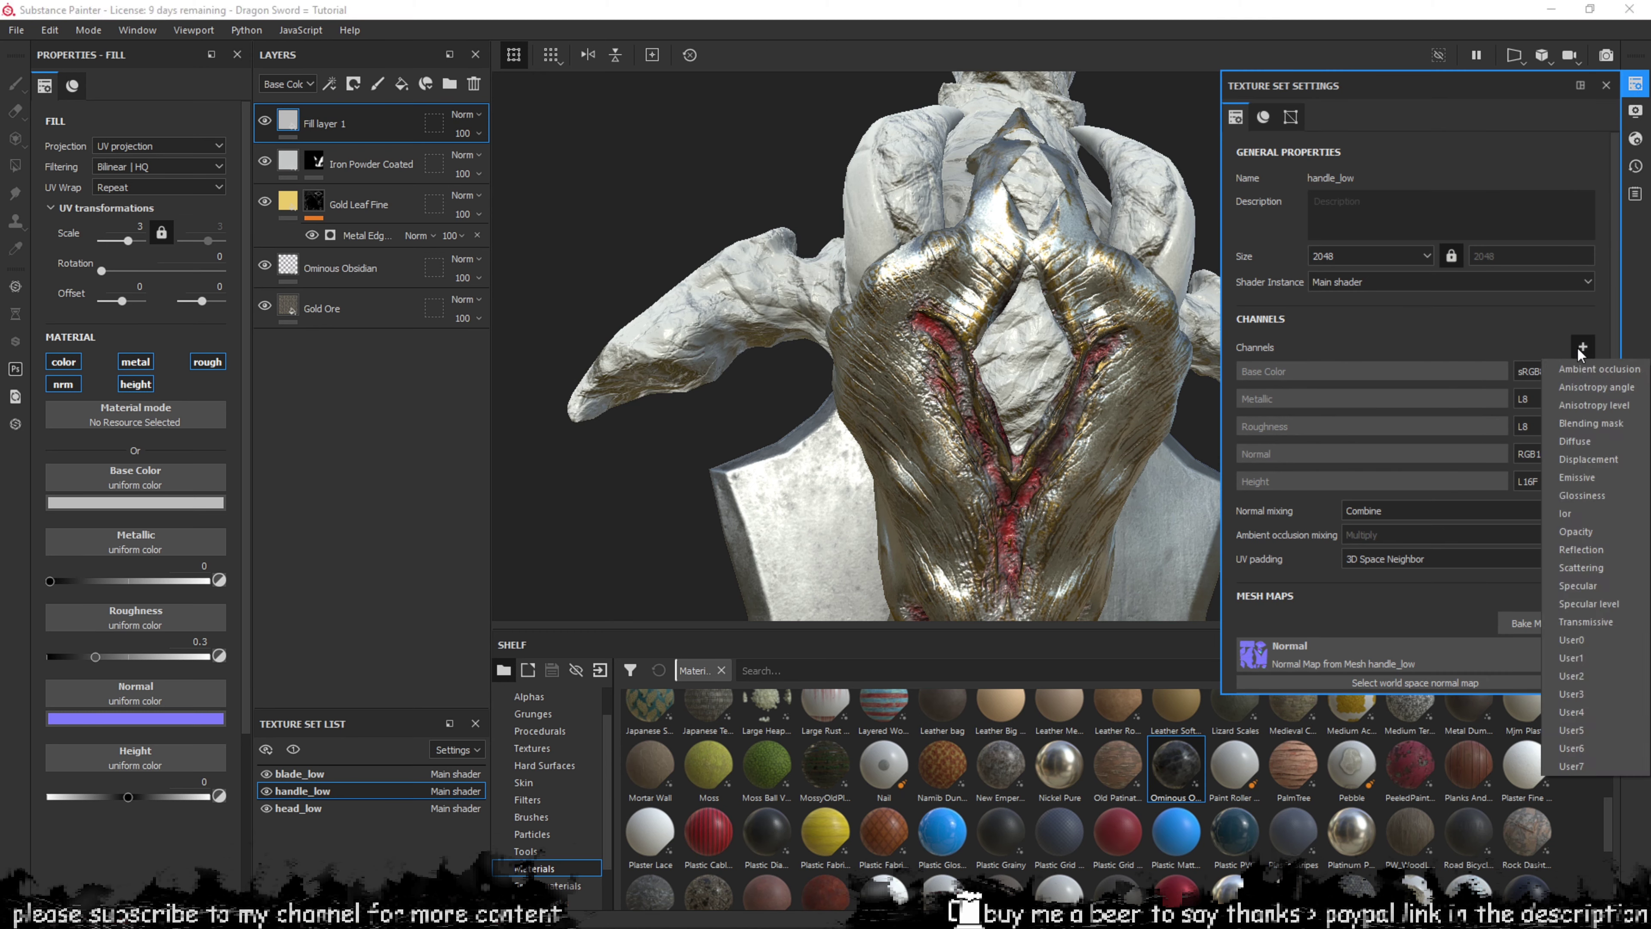
left_click(1574, 476)
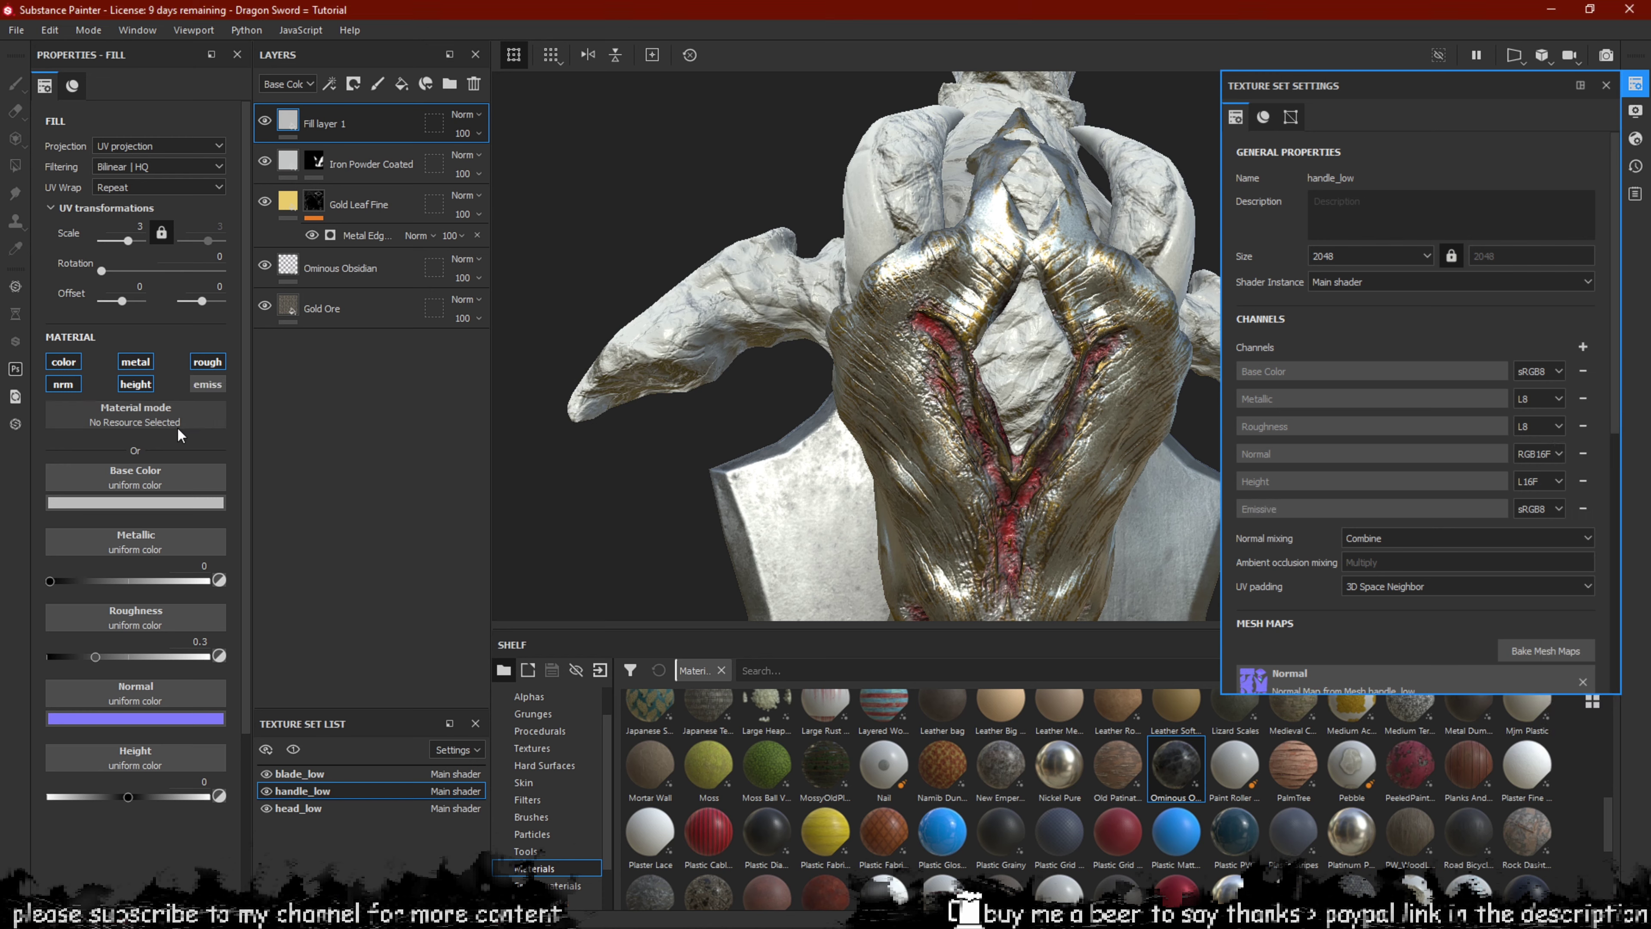
Enable emission on the new fill layer and set its emissive colour to bright blue, RGB 0.001, 0.448, 0.869.
left_click(207, 384)
left_click(177, 855)
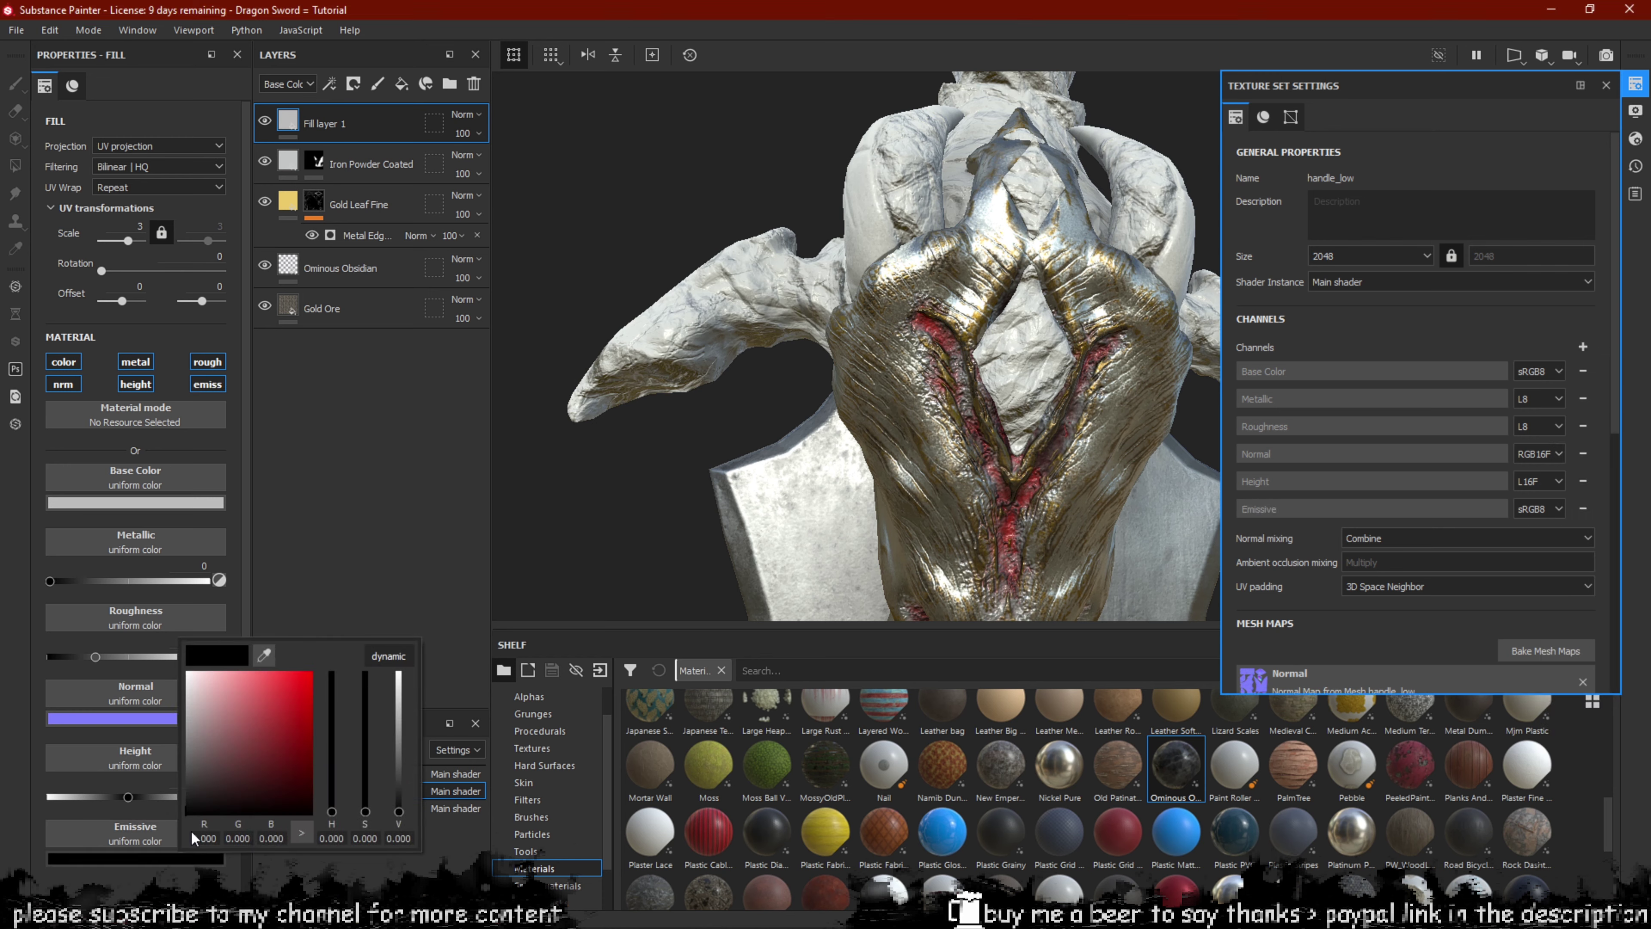
left_click_drag(247, 768, 286, 717)
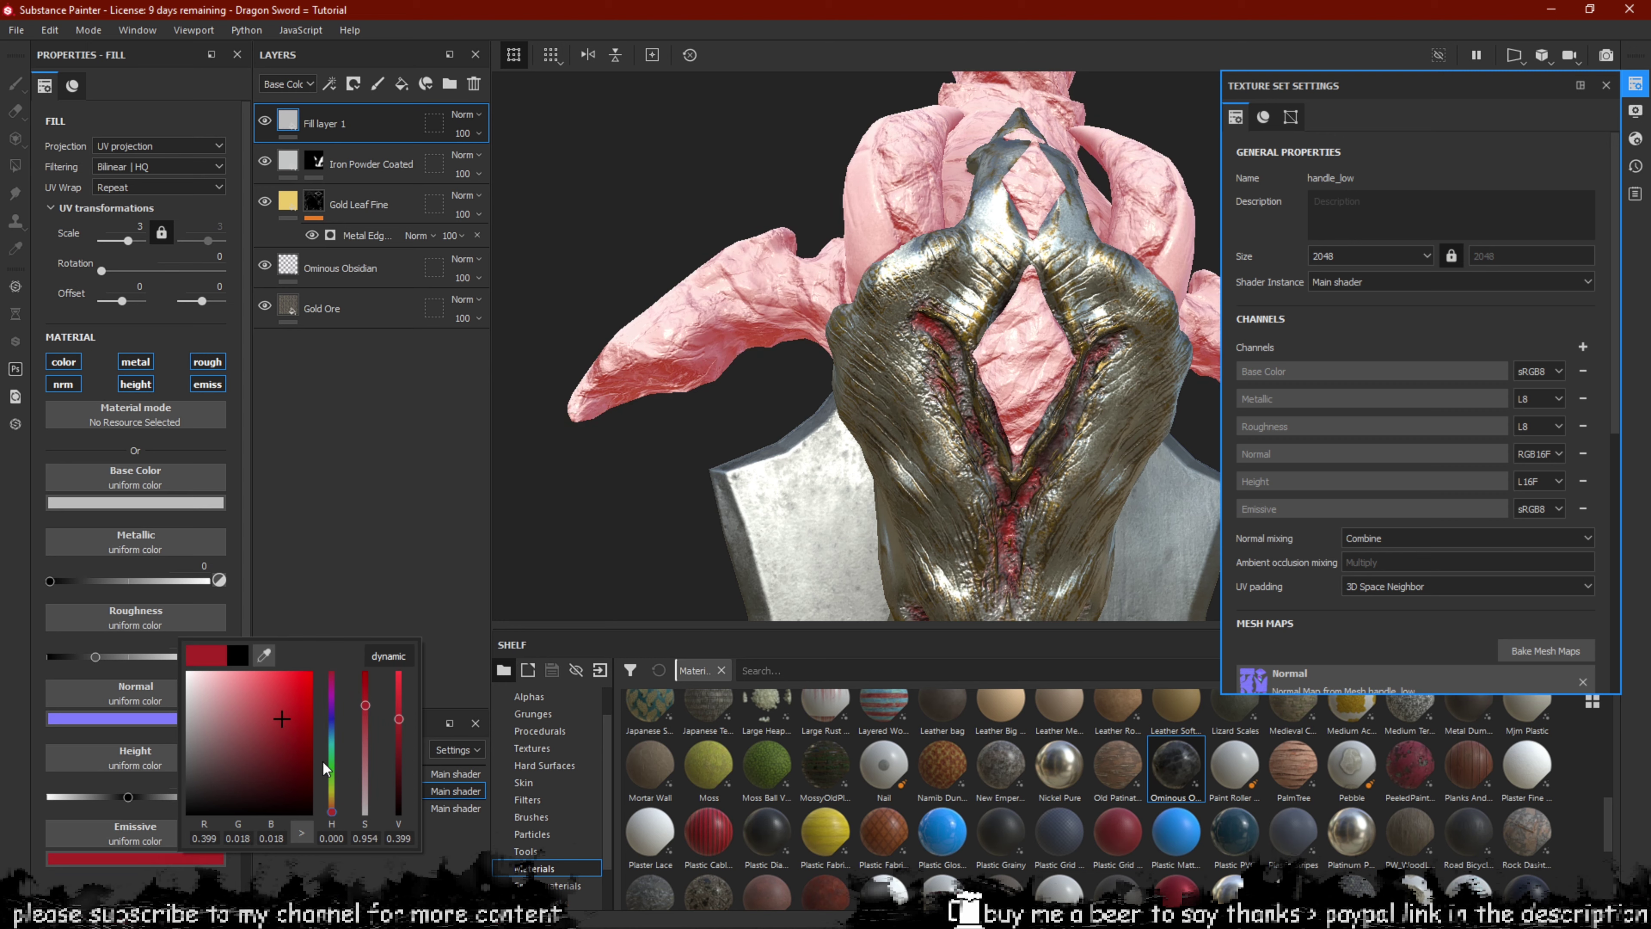
left_click(332, 733)
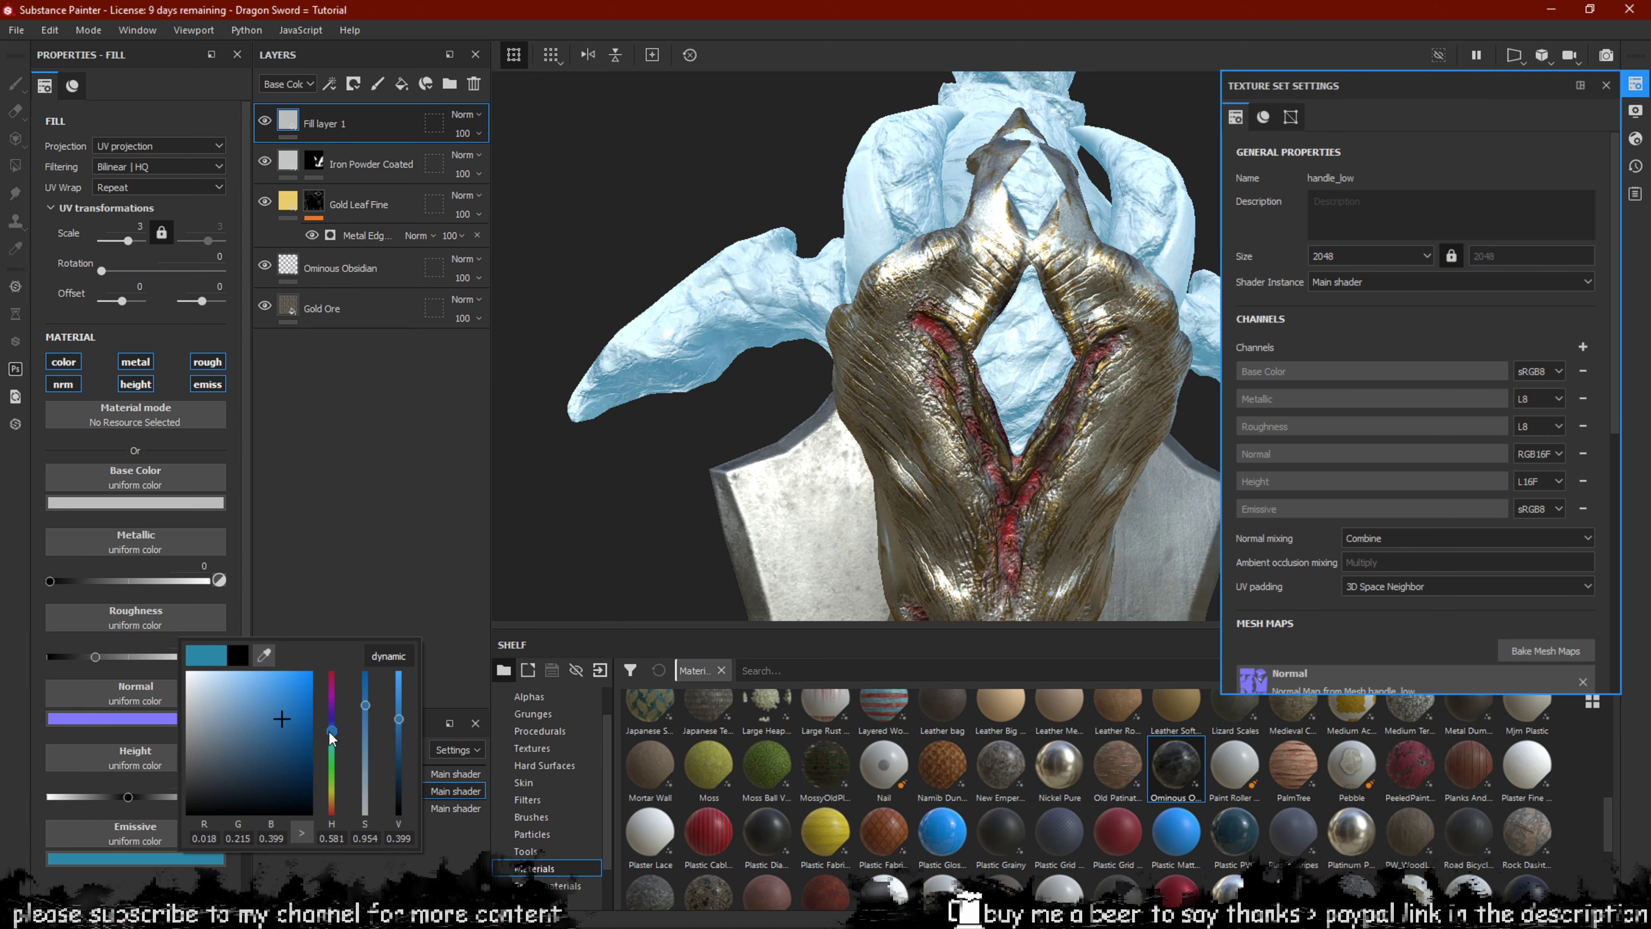
left_click_drag(298, 716, 312, 683)
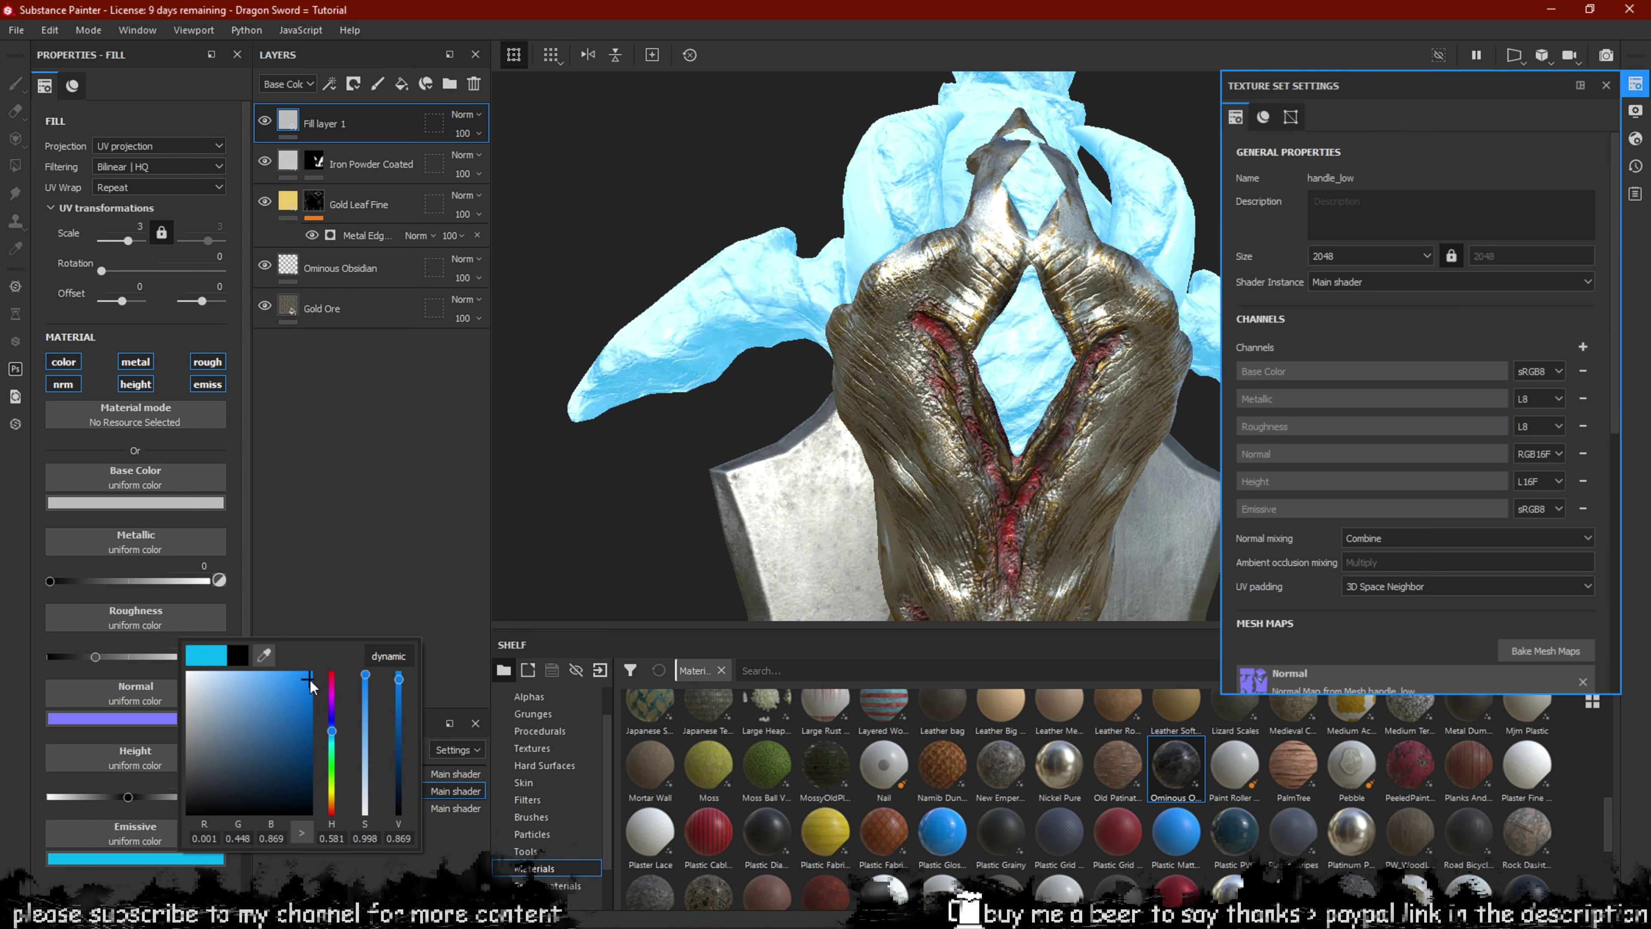
left_click_drag(653, 457, 650, 408, "alt")
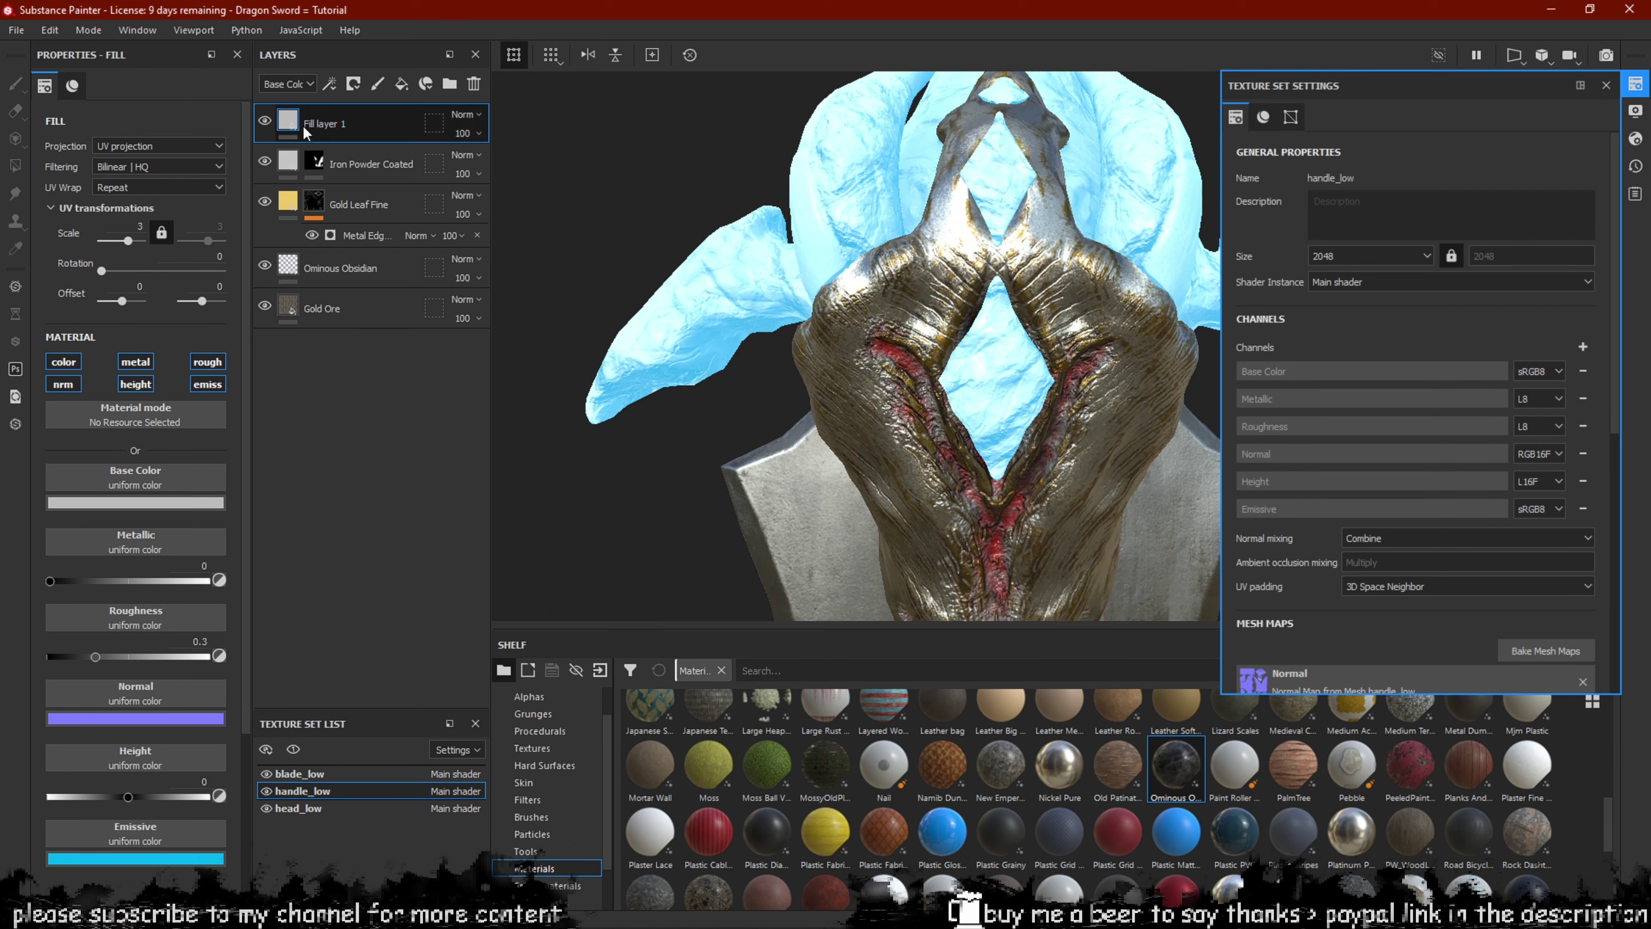
Add a black mask to the fill layer and reveal the three diamond gems on the dragon head with UV chunk polygon fill.
right_click(291, 121)
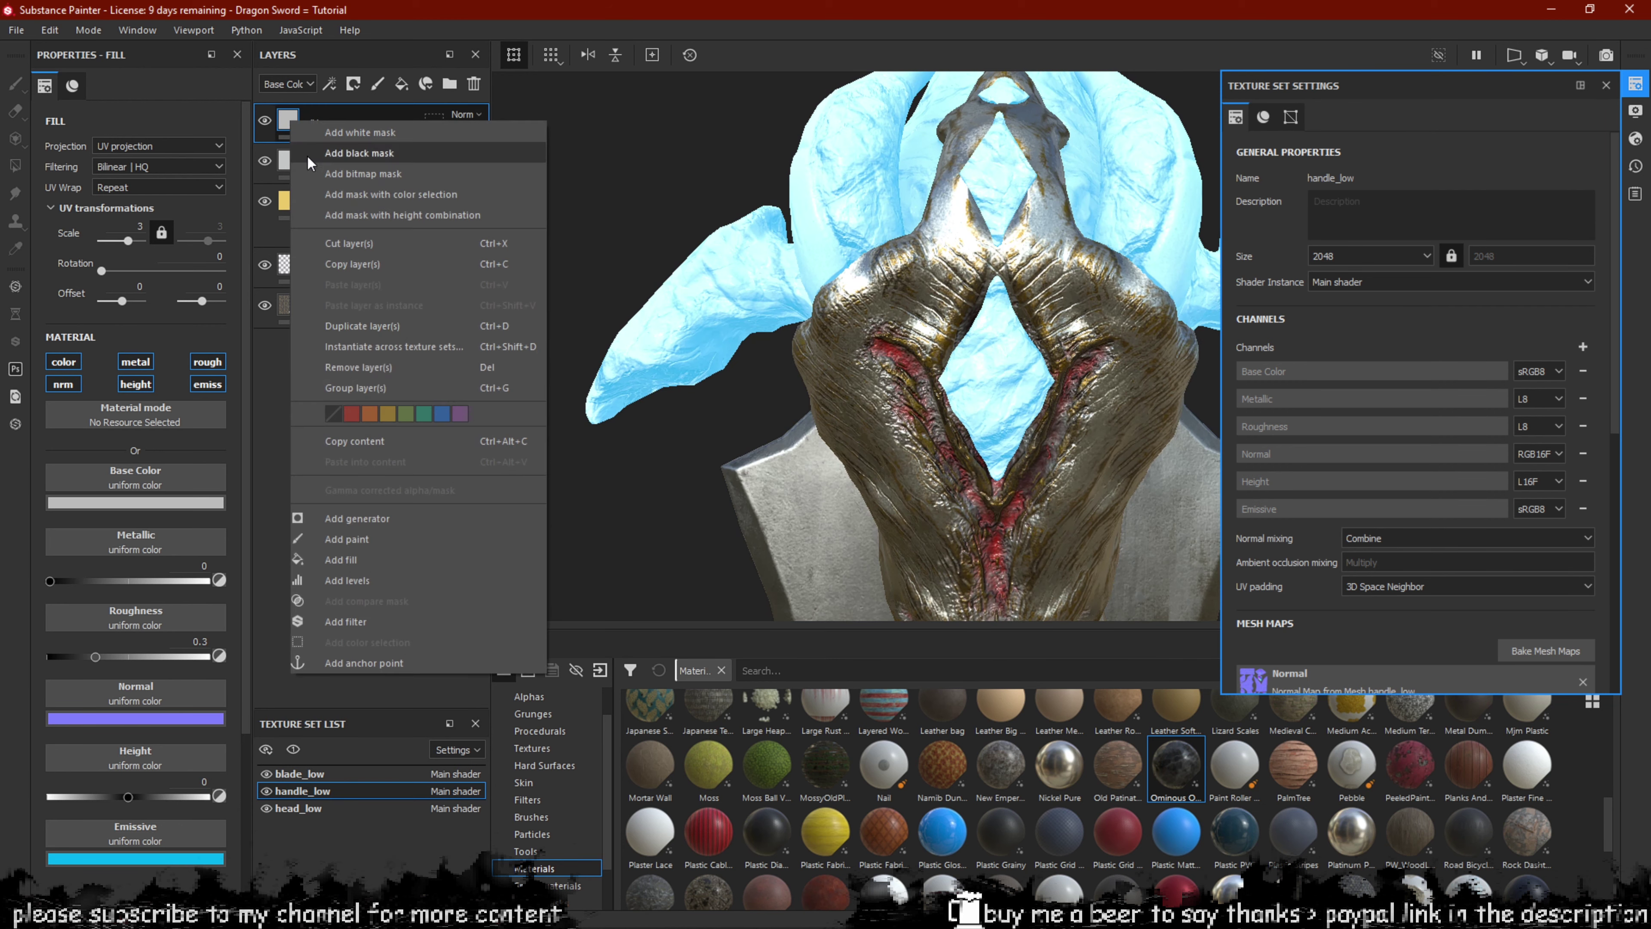
left_click(390, 158)
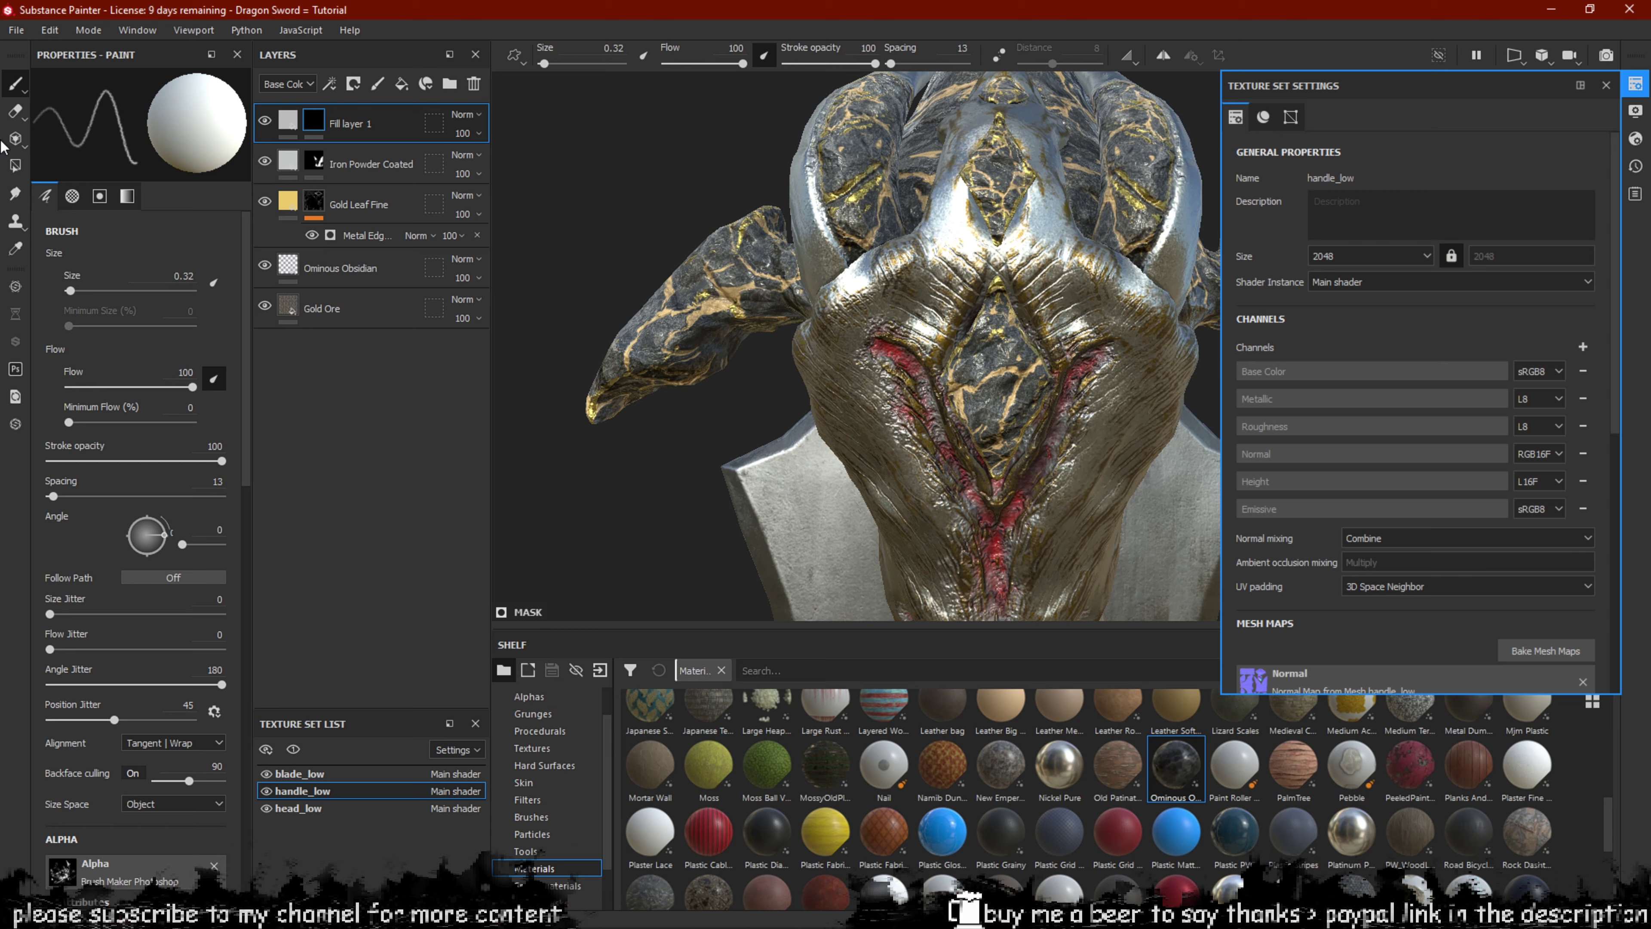
left_click(15, 166)
left_click(1003, 371)
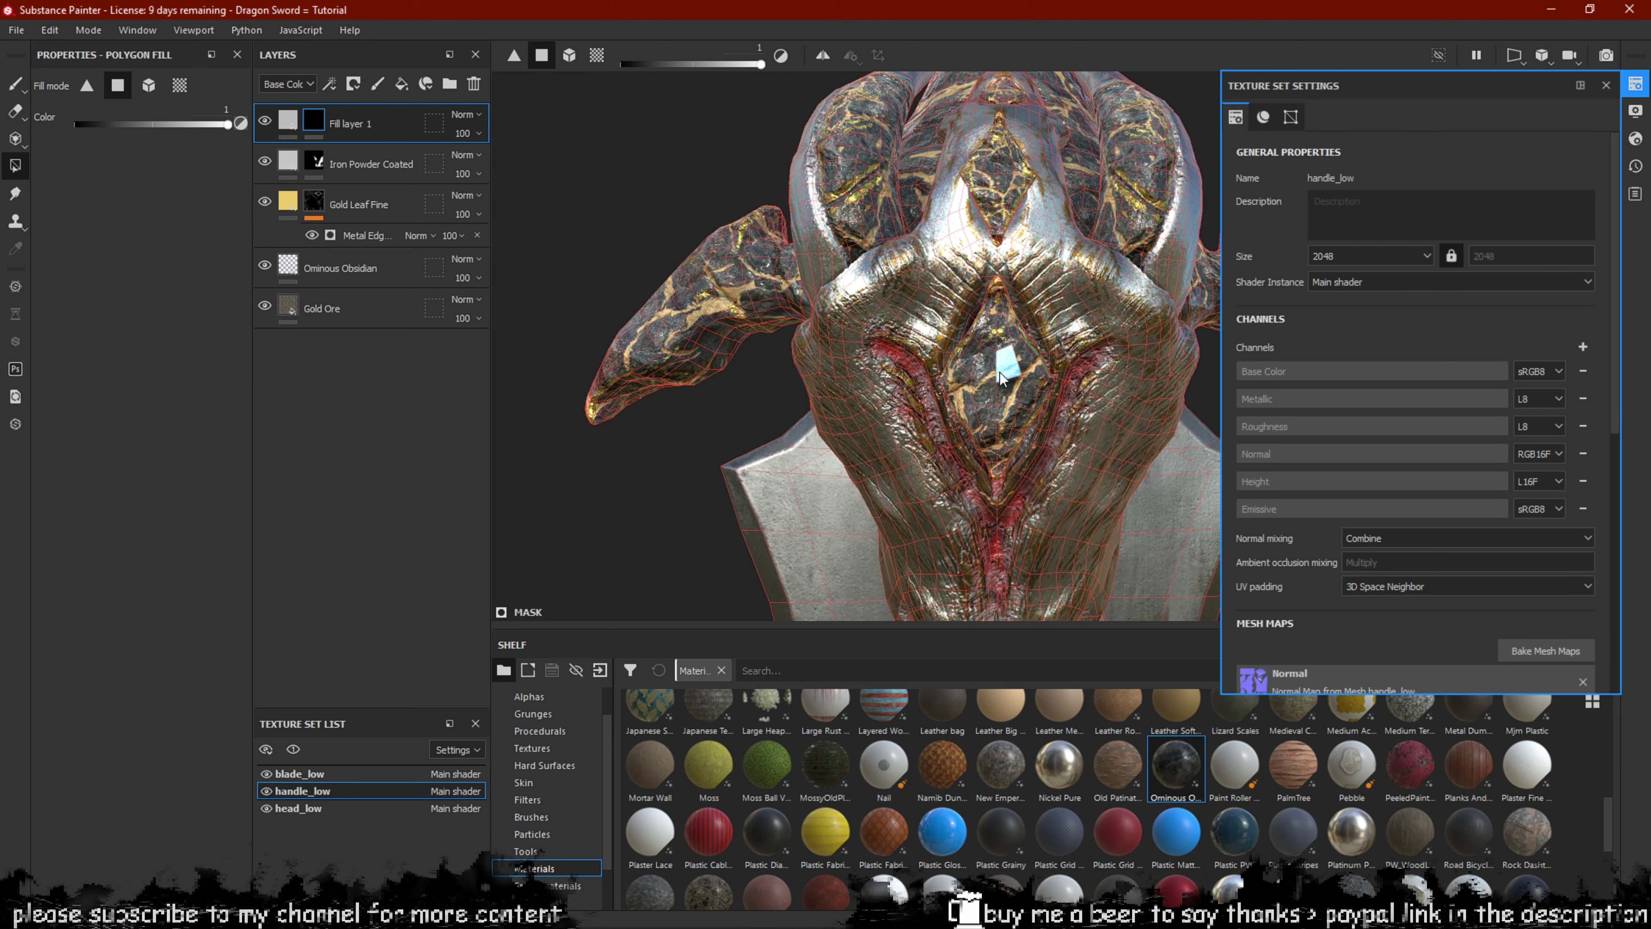
left_click(179, 85)
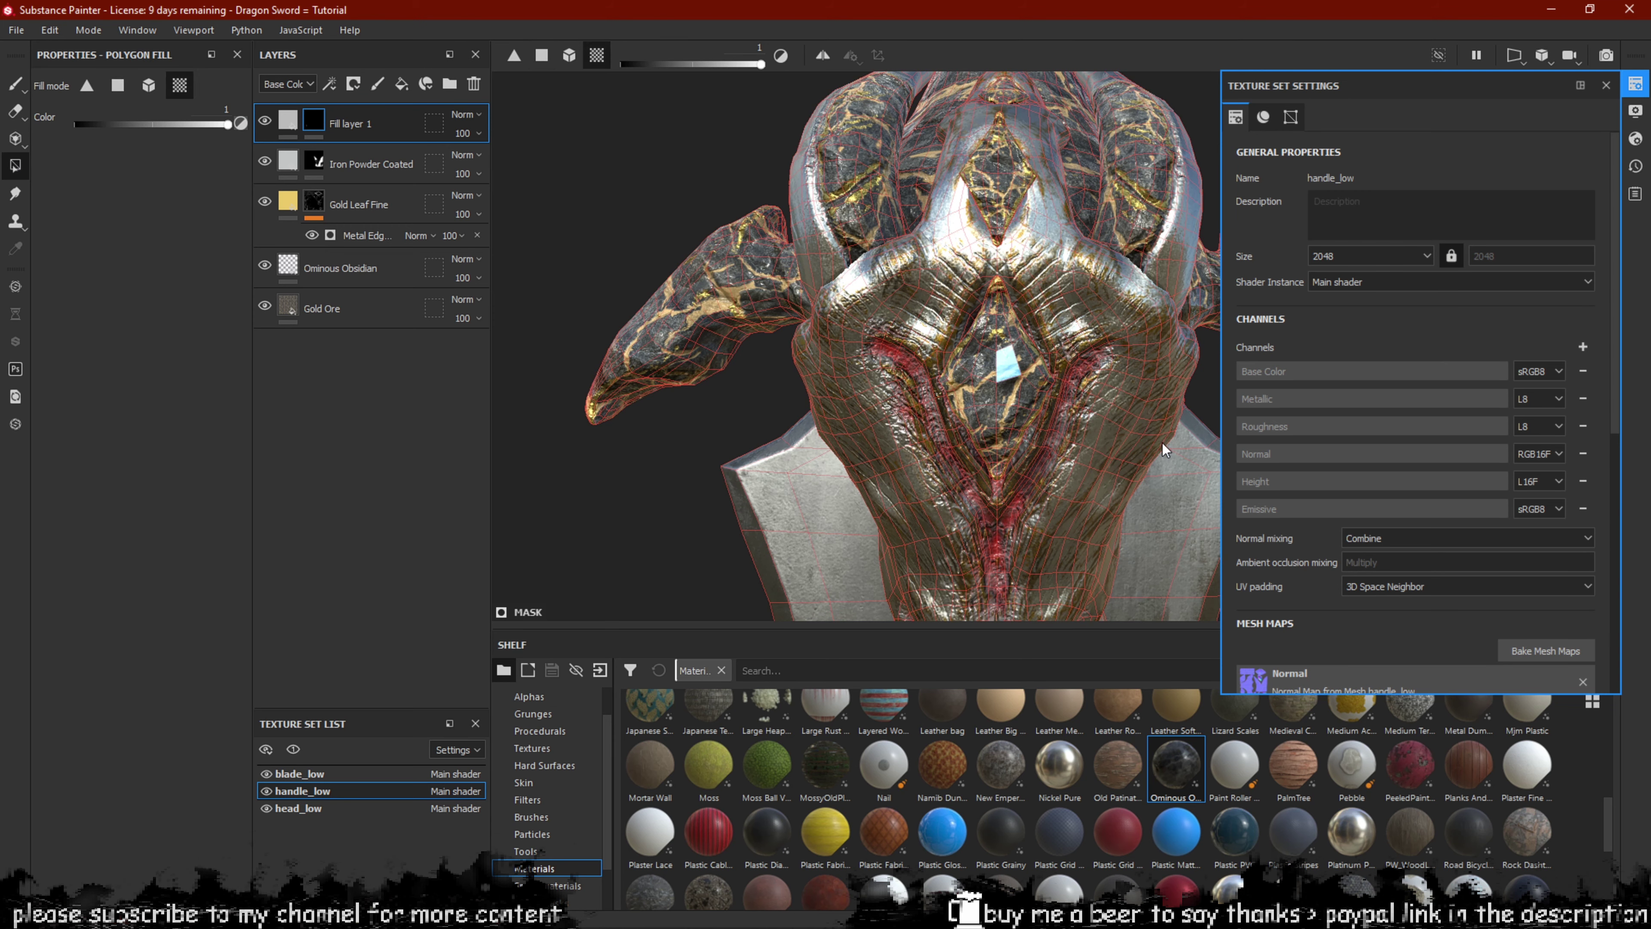
left_click(994, 396)
left_click(988, 235)
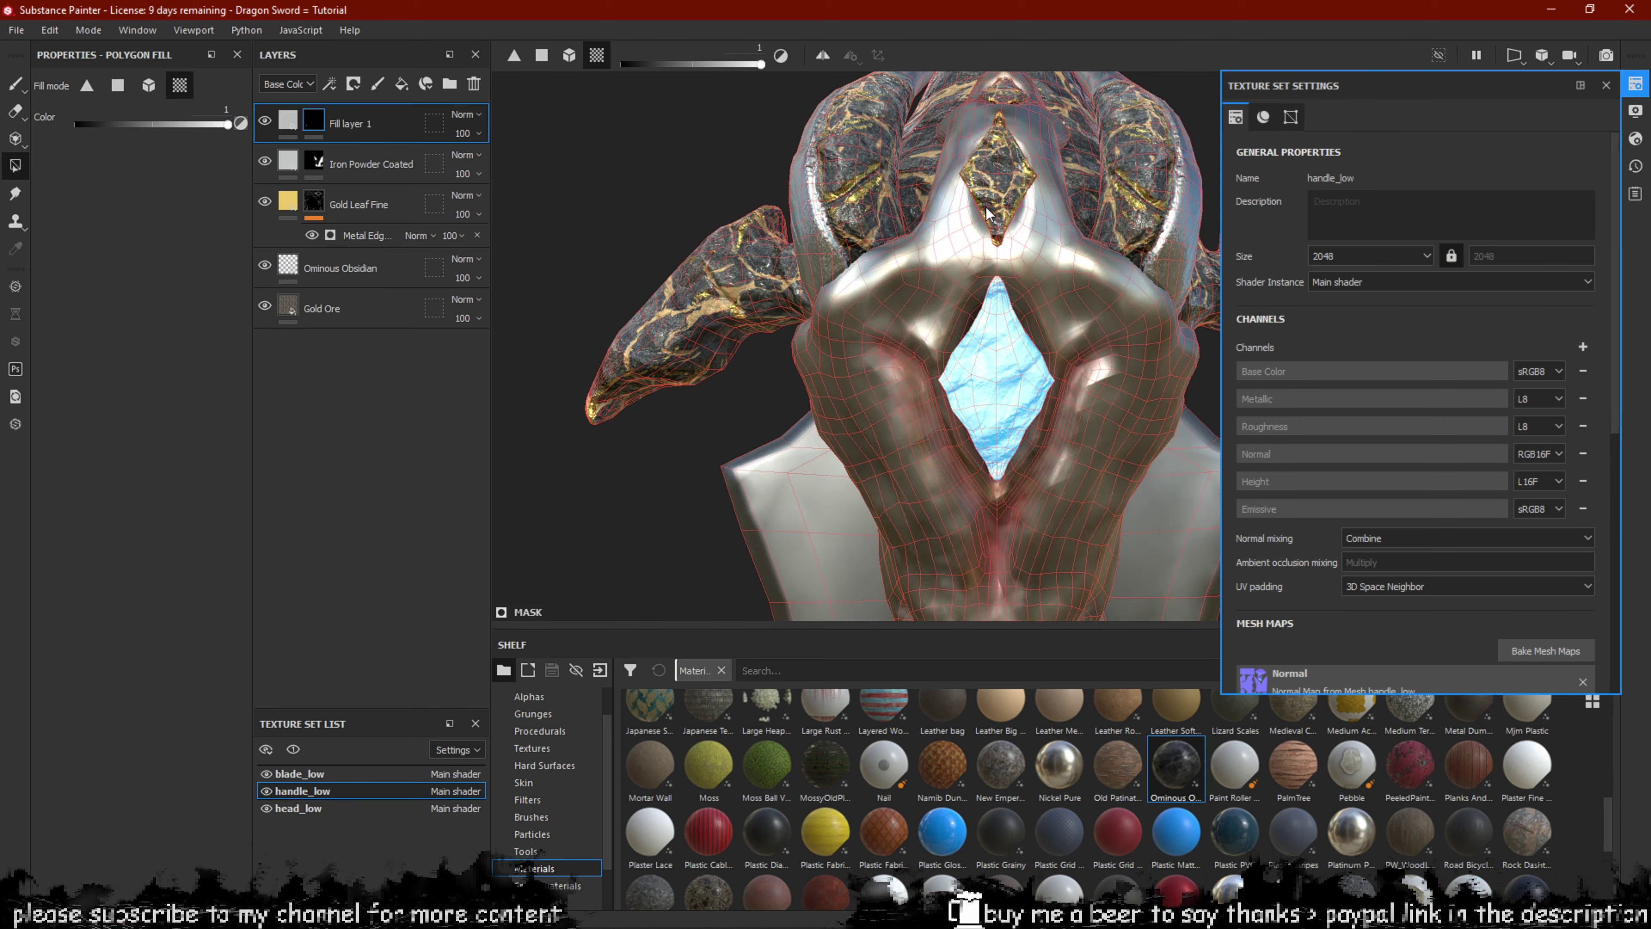
left_click_drag(1014, 273, 749, 429, "alt")
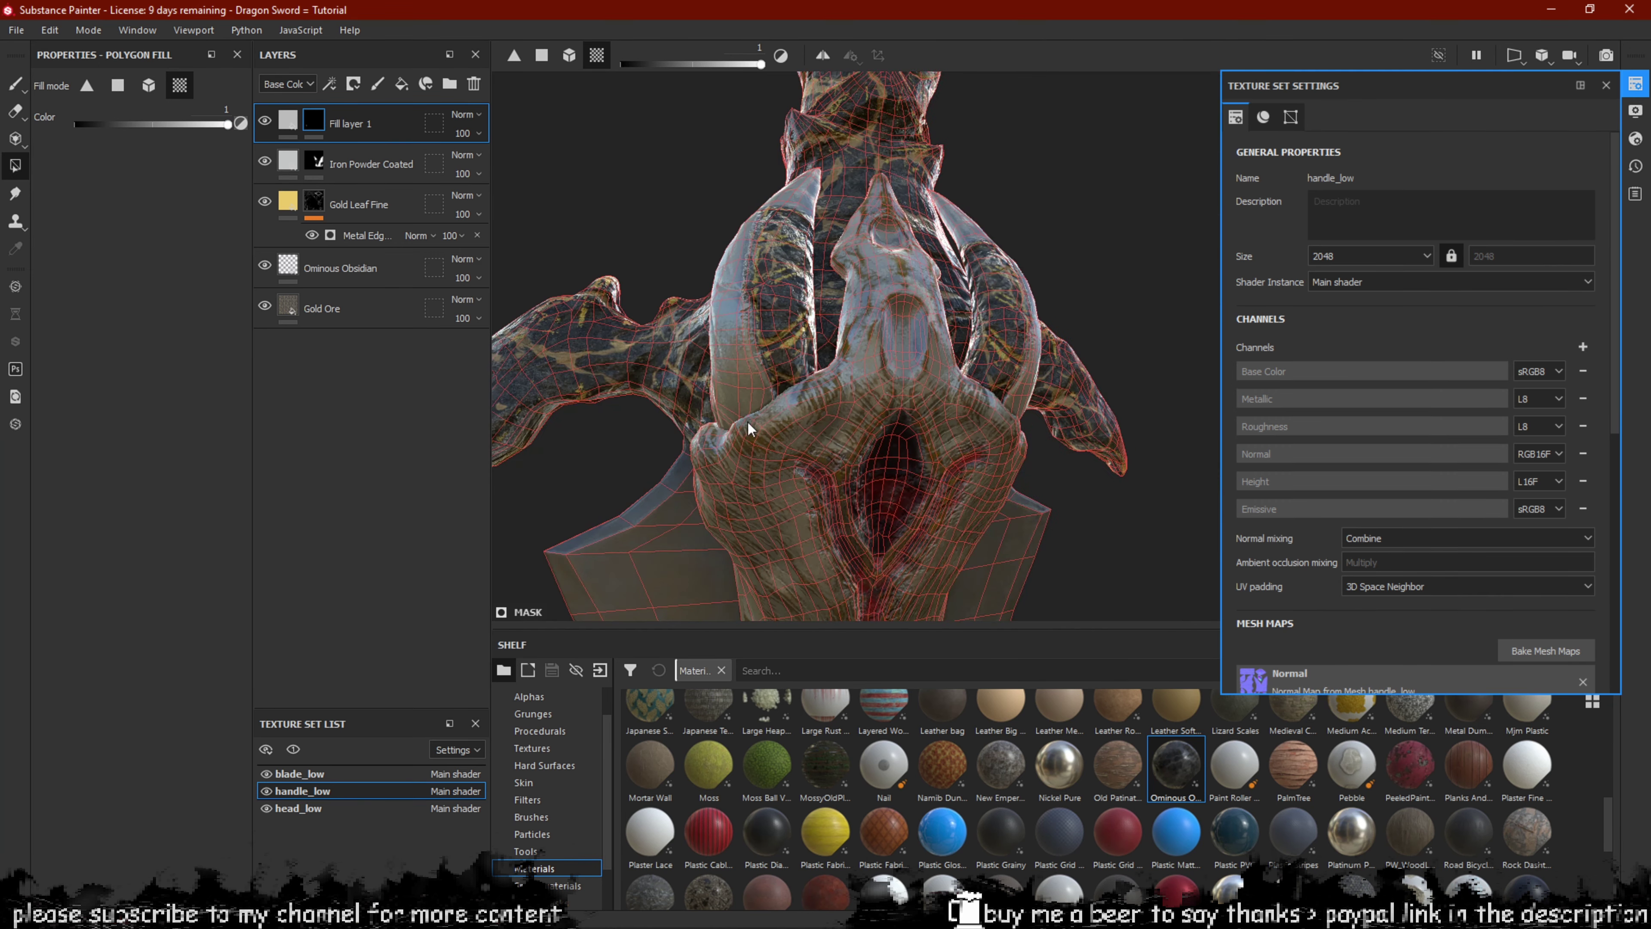
left_click_drag(909, 513, 884, 468, "alt")
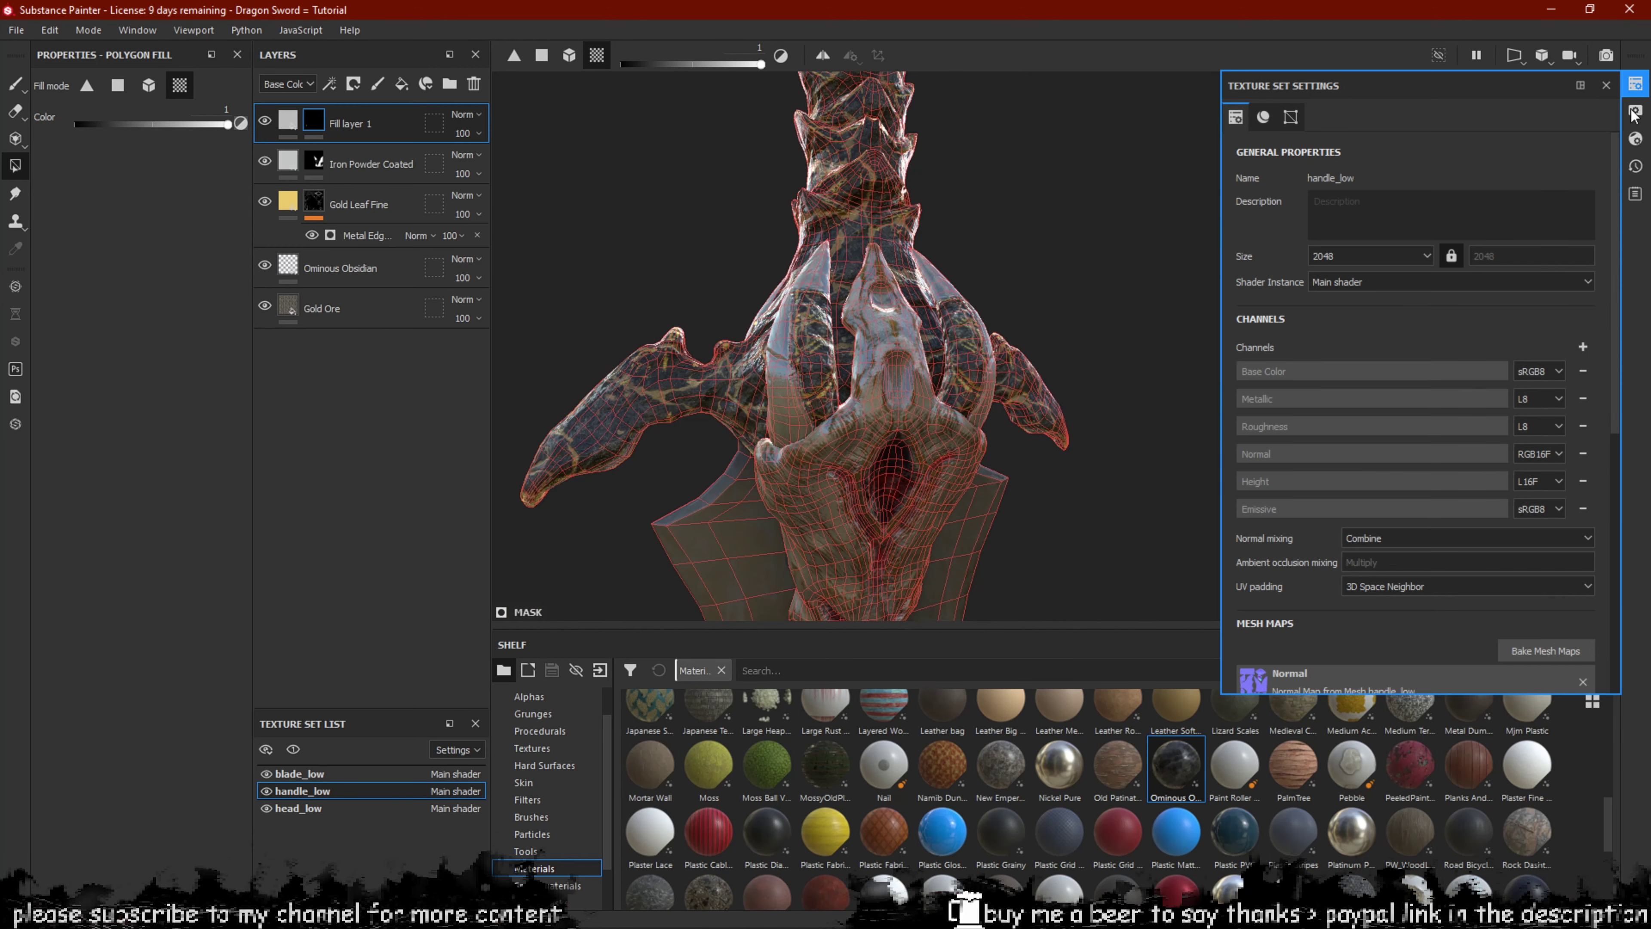
left_click_drag(1203, 157, 1534, 306, "alt")
mouse_move(1066, 359)
left_mouse_down("alt")
mouse_move(959, 387)
mouse_move(949, 339)
mouse_move(946, 390)
mouse_move(956, 380)
left_mouse_up("alt")
left_click(15, 85)
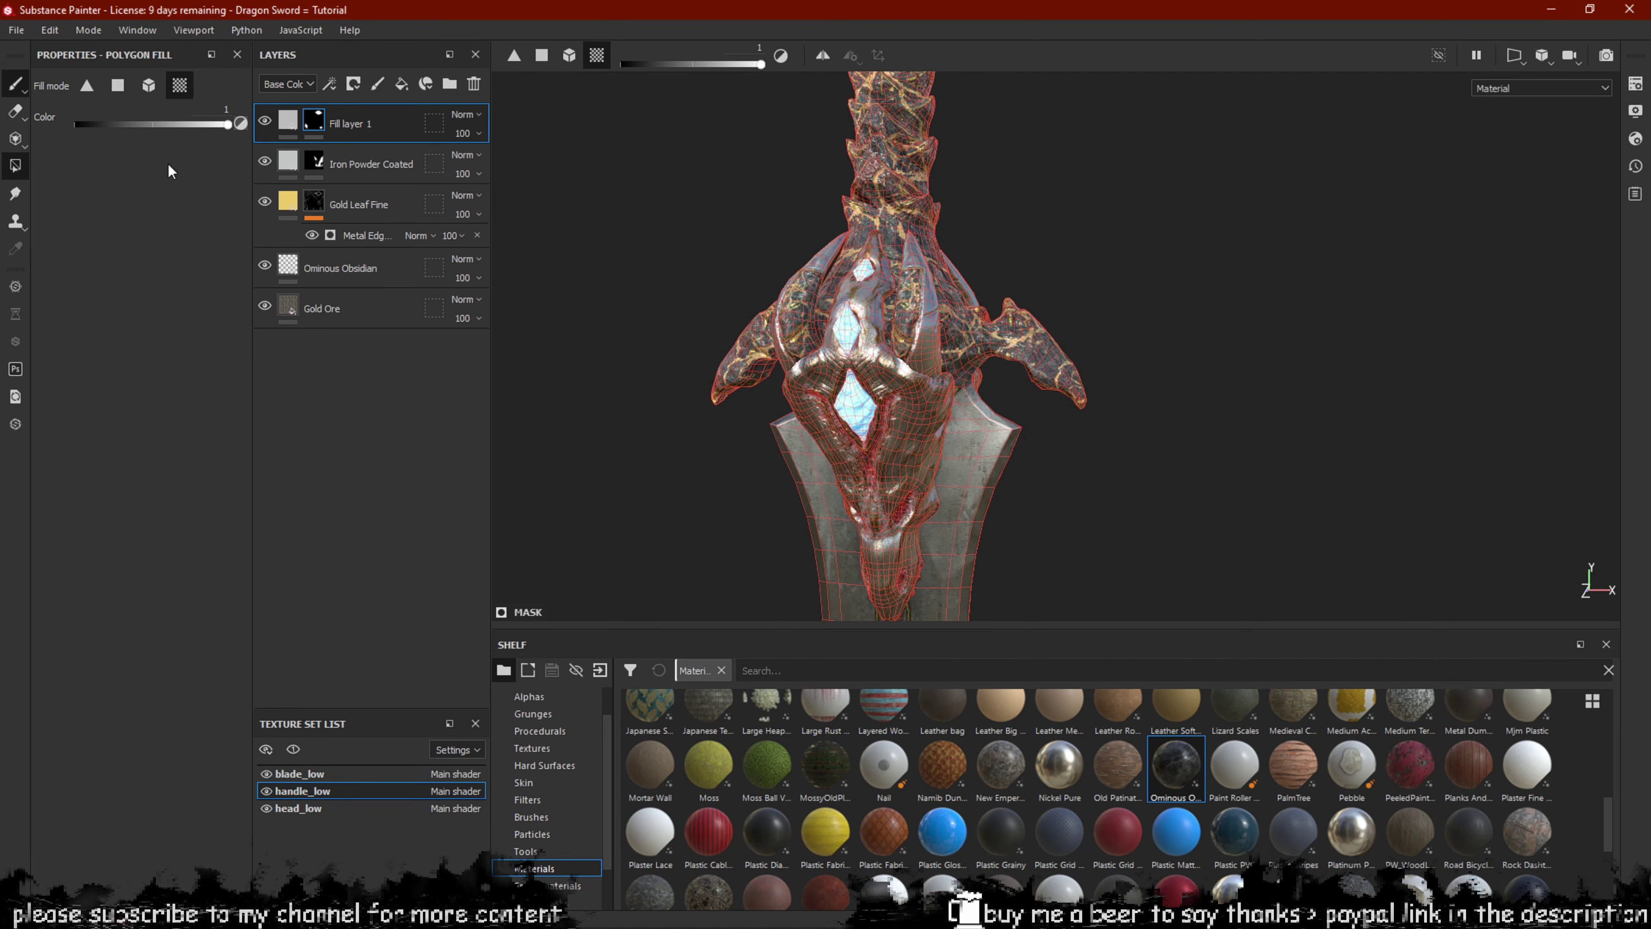
Examine the glowing gems on the dragon head from several sides and look over the project configuration.
left_click_drag(748, 313, 667, 287, "alt")
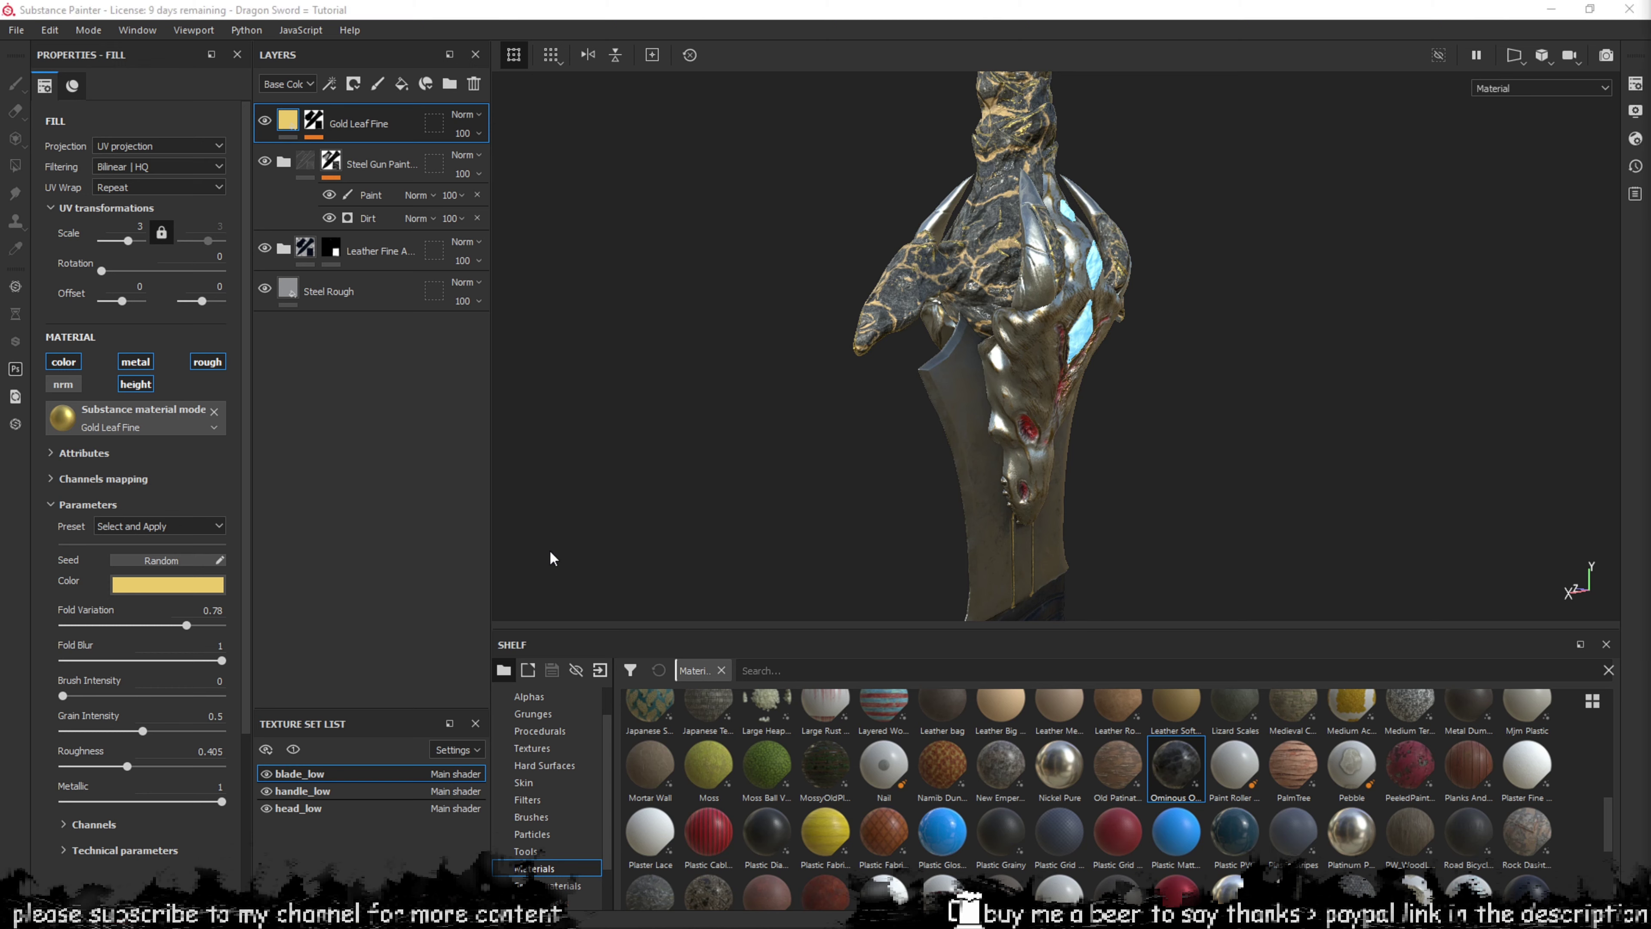
left_click_drag(1170, 394, 1038, 377, "alt")
scroll(1115, 324, "up", 3)
left_click_drag(1115, 318, 1279, 311, "alt")
left_click_drag(993, 362, 1054, 366, "alt")
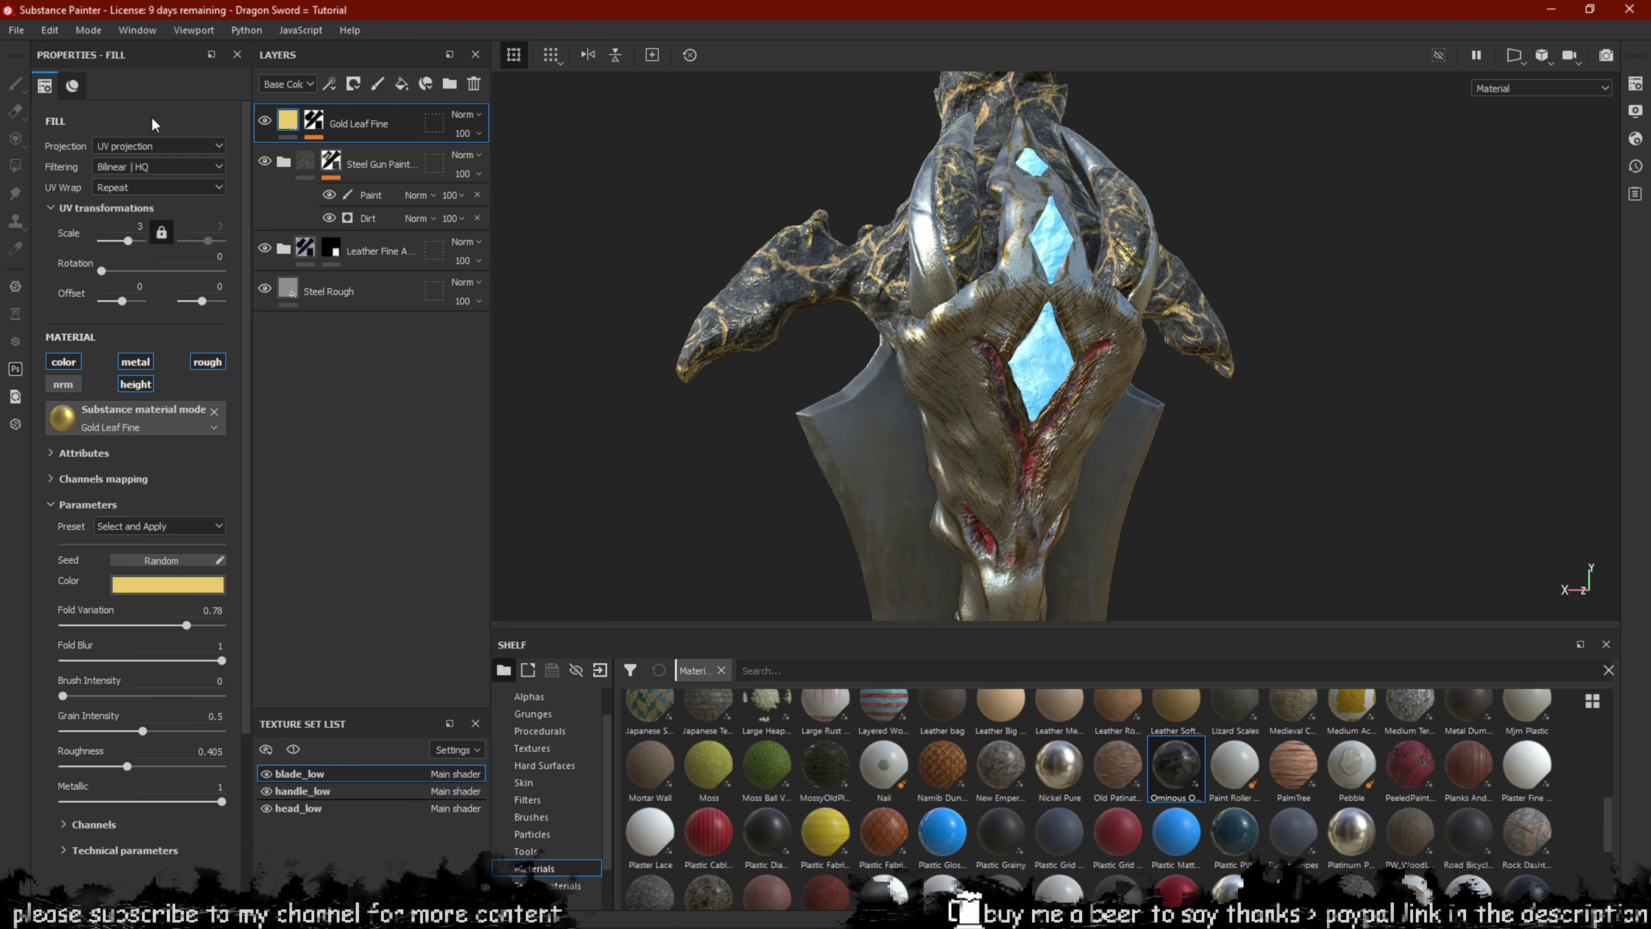
left_click(51, 30)
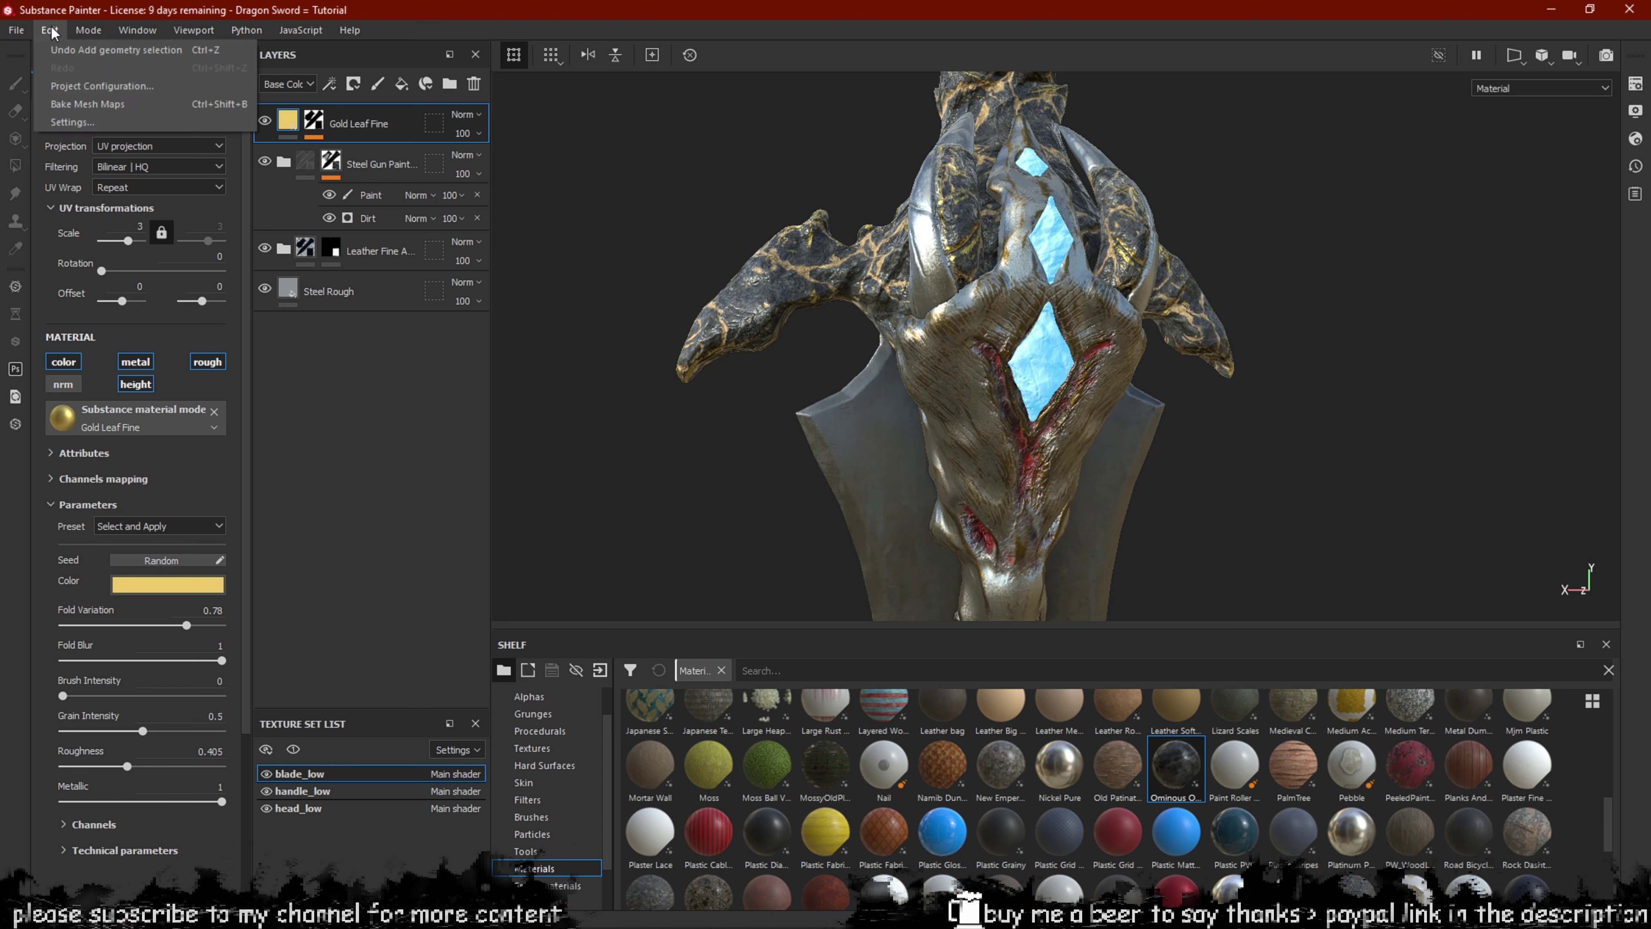
left_click(71, 87)
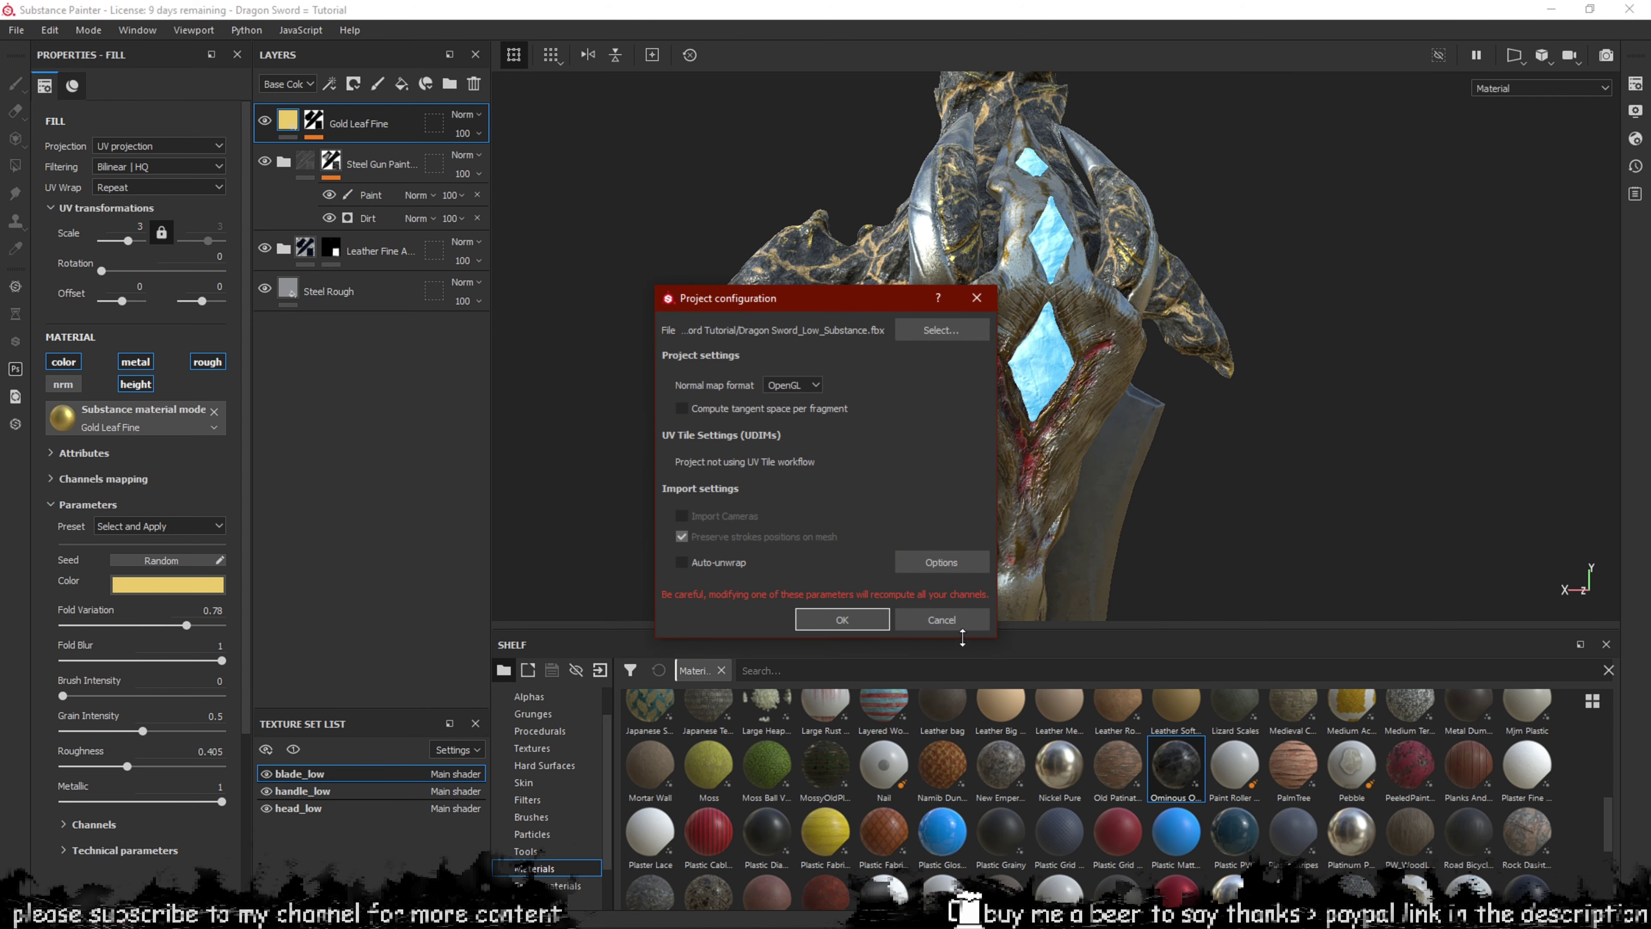
left_click(936, 619)
left_click_drag(975, 365, 1344, 370, "alt")
middle_click_drag(677, 289, 1105, 313, "alt")
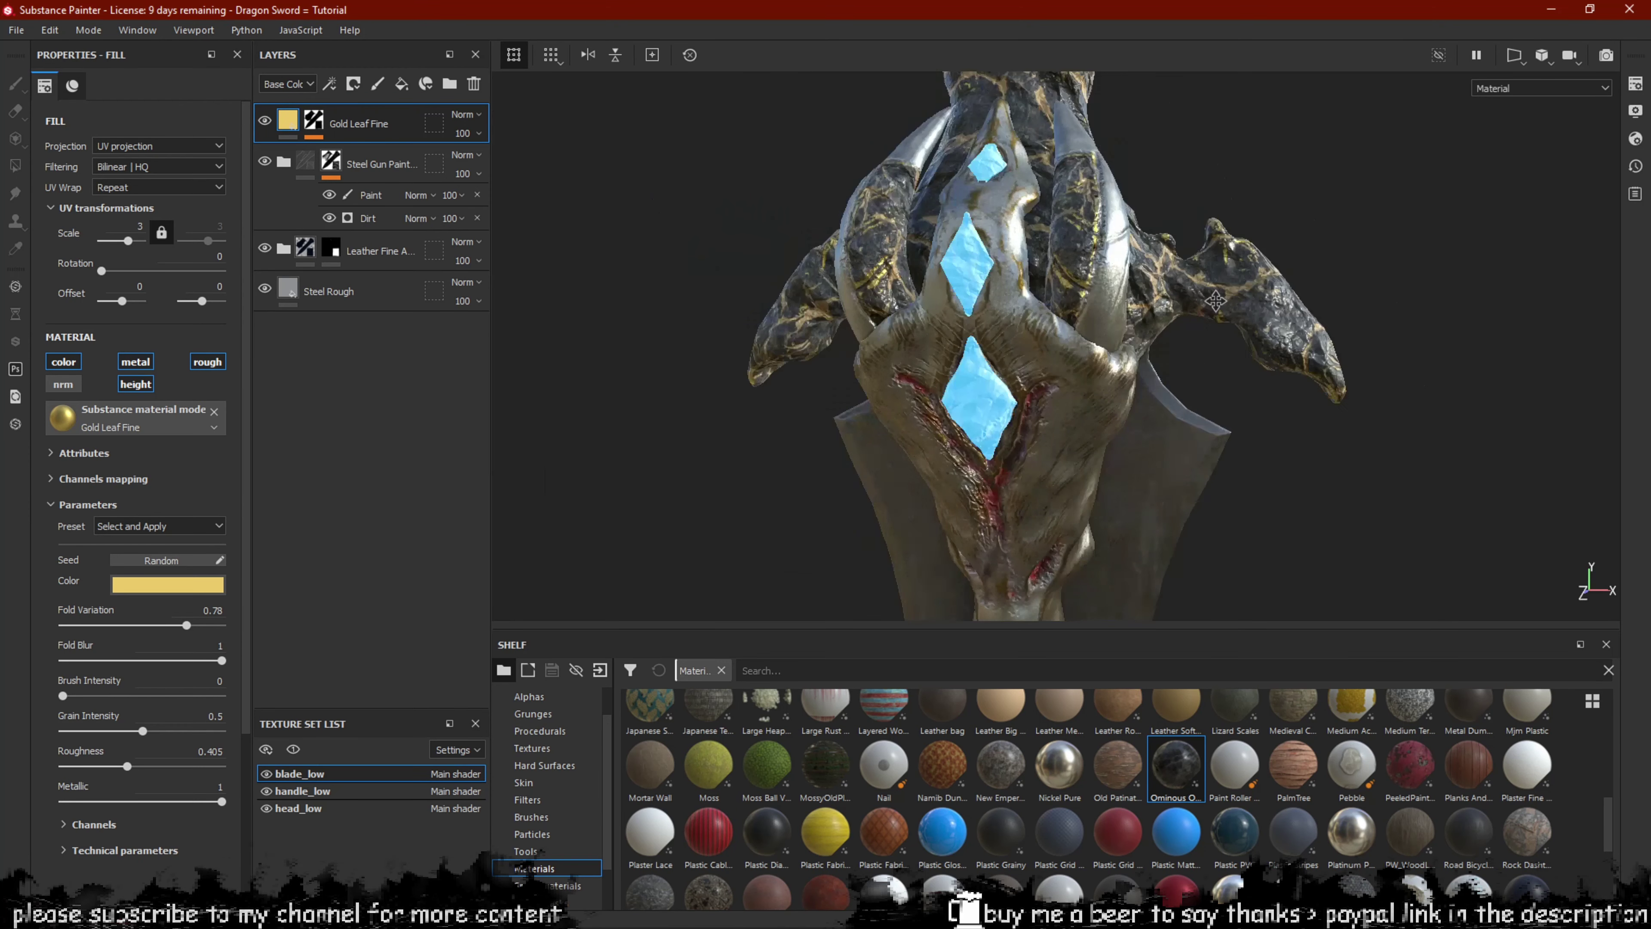
mouse_move(1106, 312)
left_mouse_down("alt")
mouse_move(1164, 359)
mouse_move(1109, 324)
left_mouse_up("alt")
scroll(1109, 323, "up", 1)
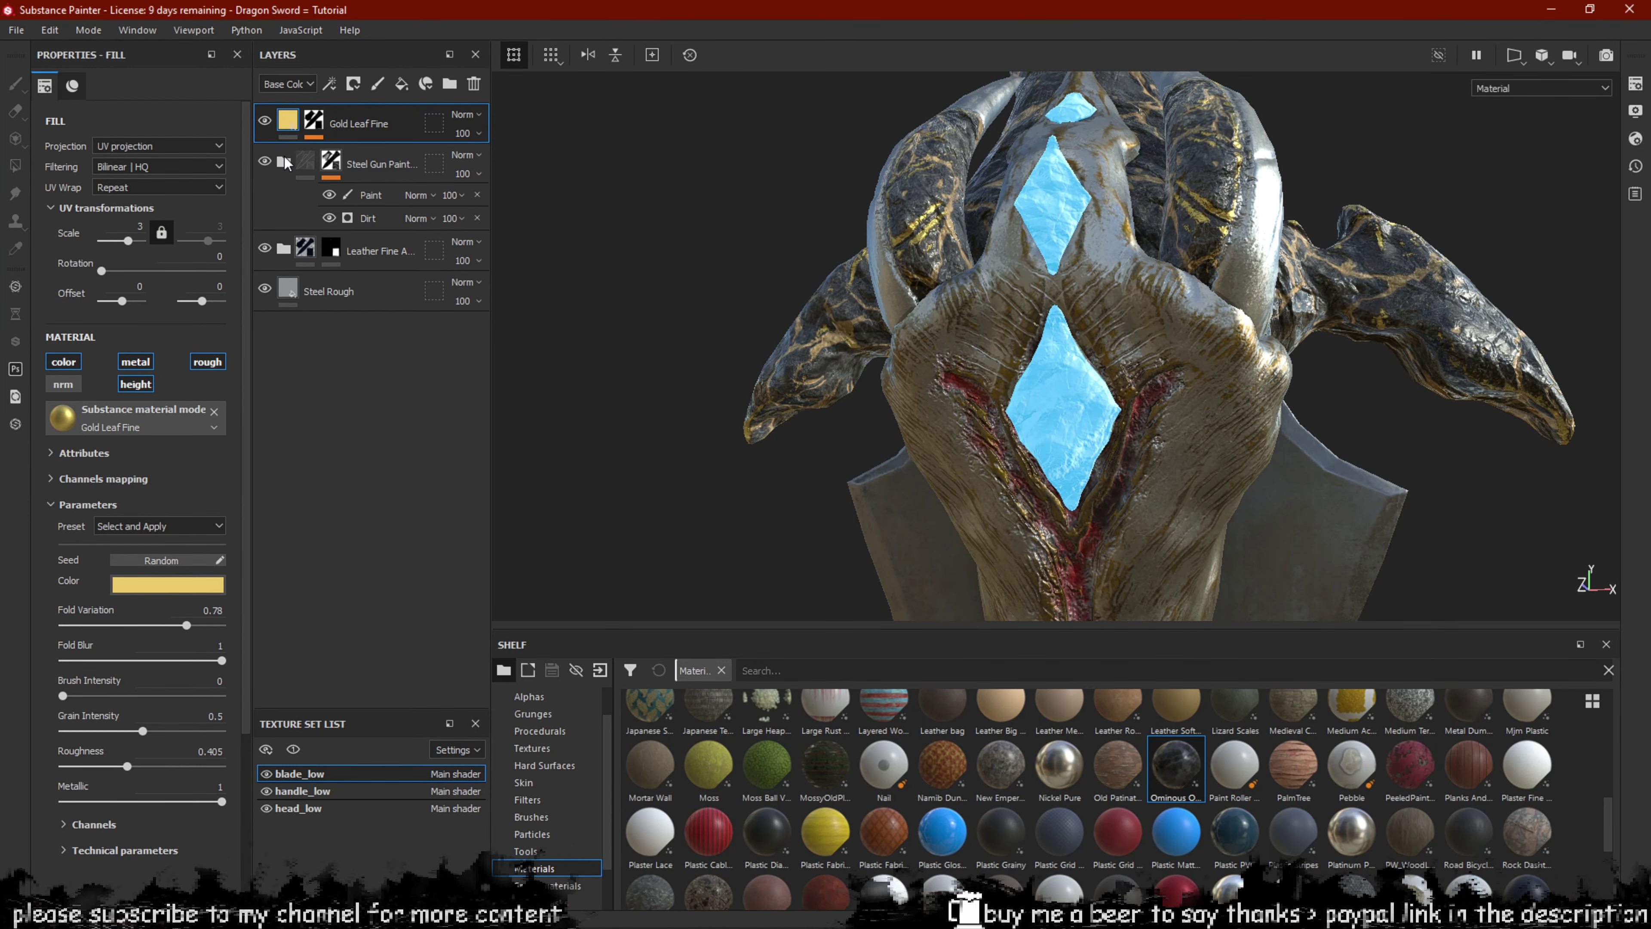
Set both the height and normal channel blending of the handle_low gem fill layer to Replace.
left_click(345, 795)
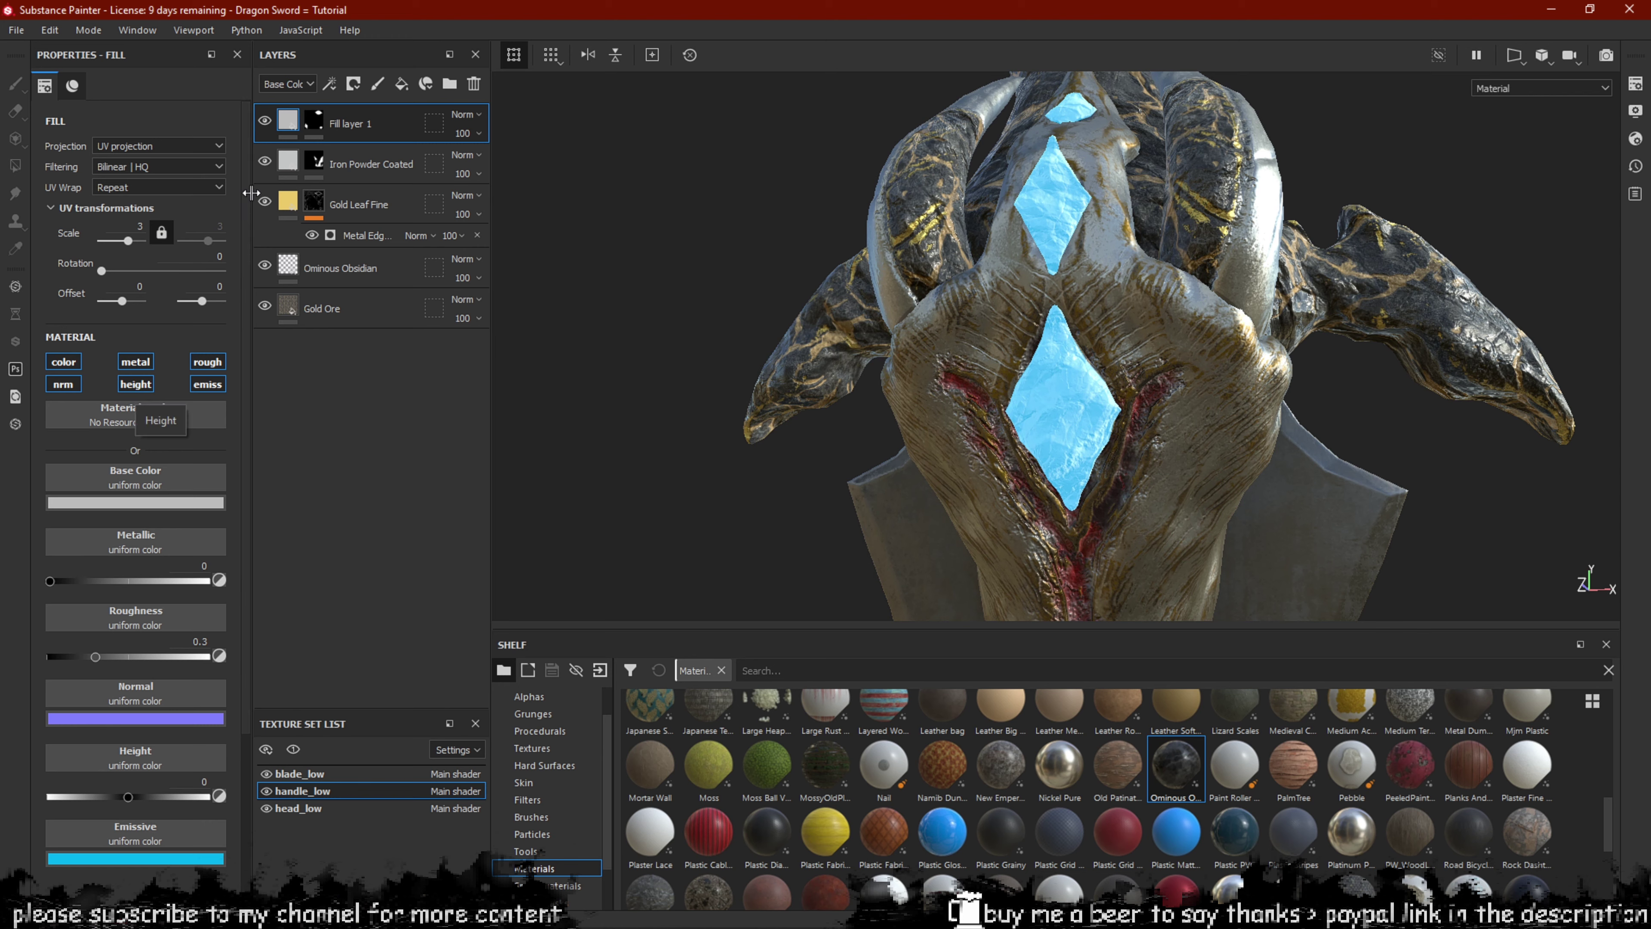
left_click(290, 85)
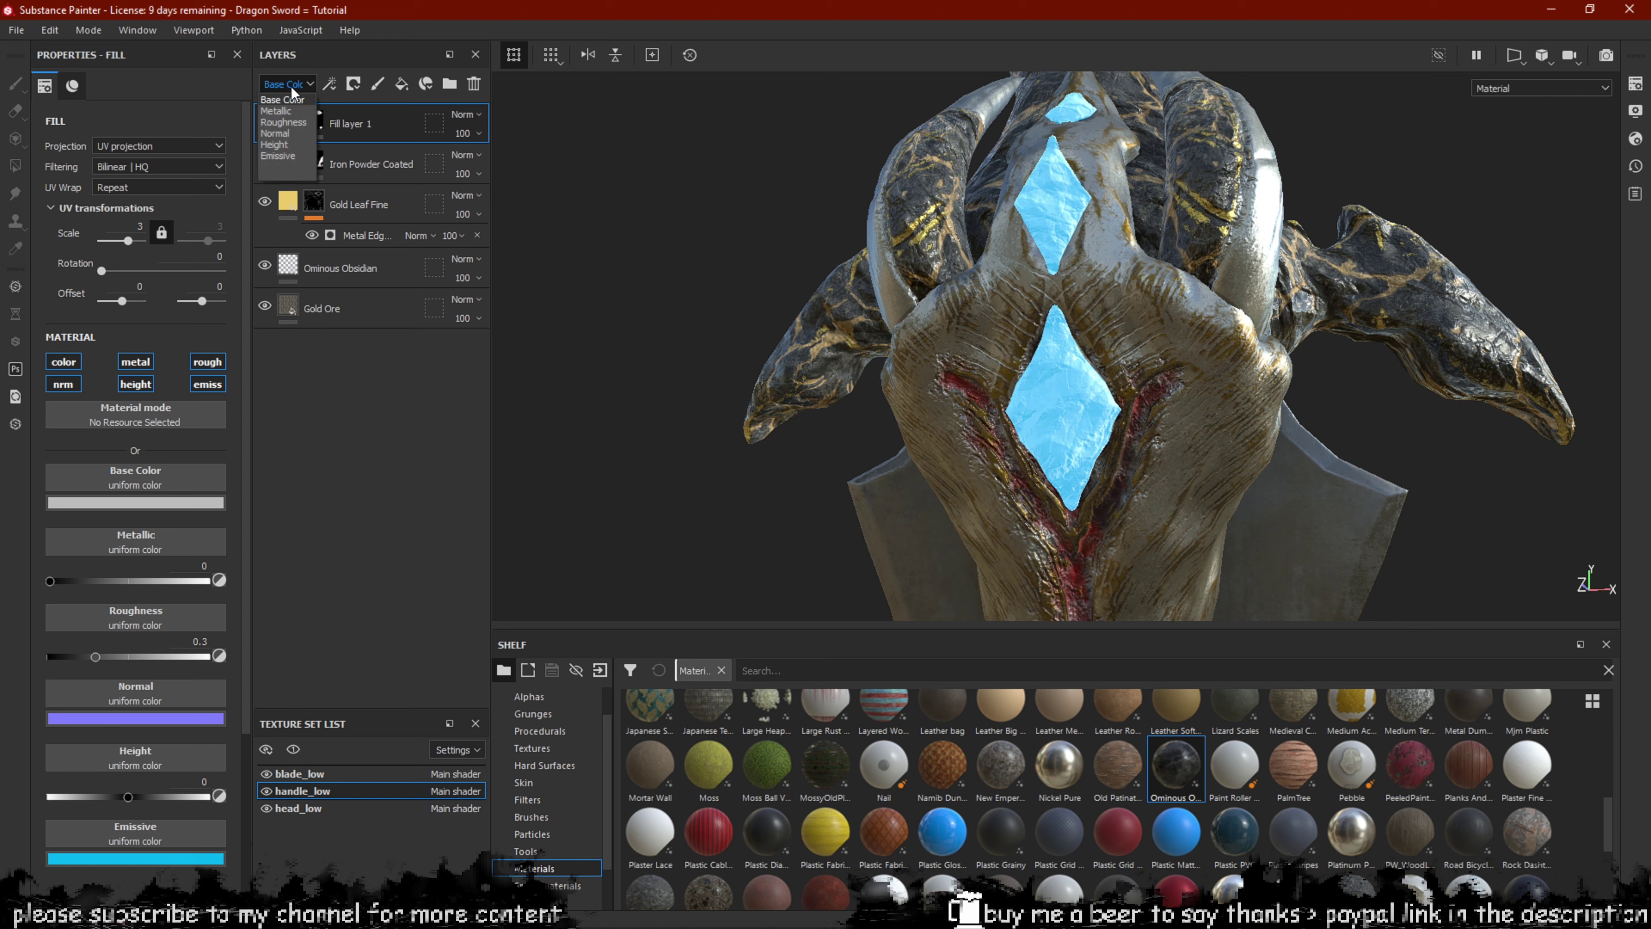
left_click(273, 145)
left_click(465, 115)
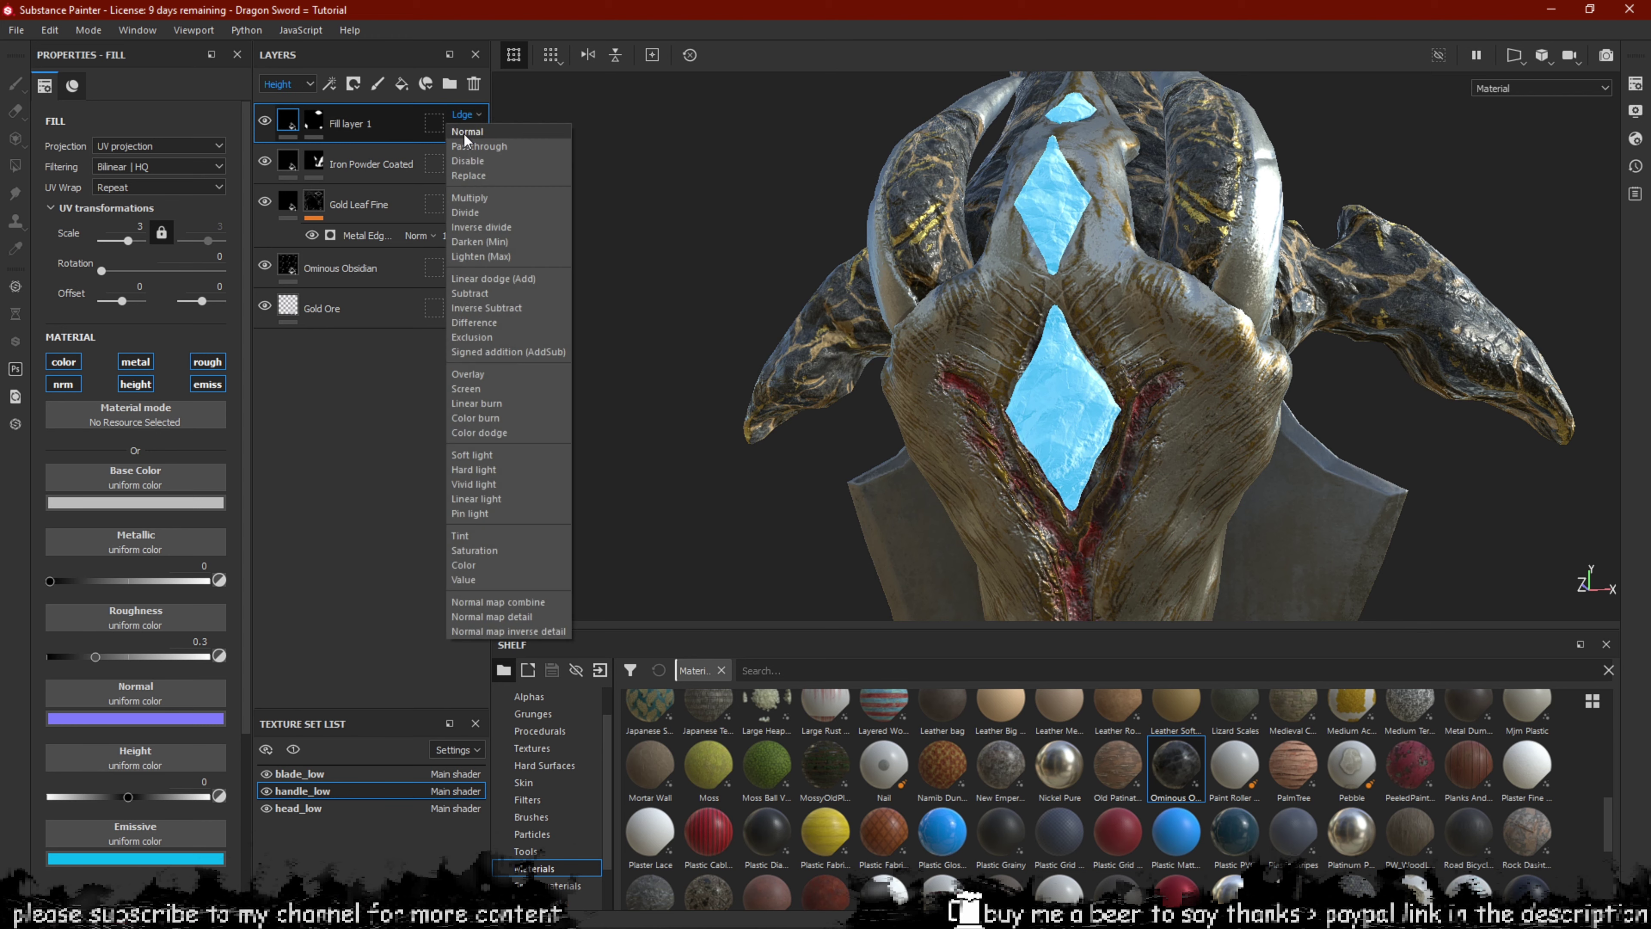
left_click(473, 175)
left_click(285, 88)
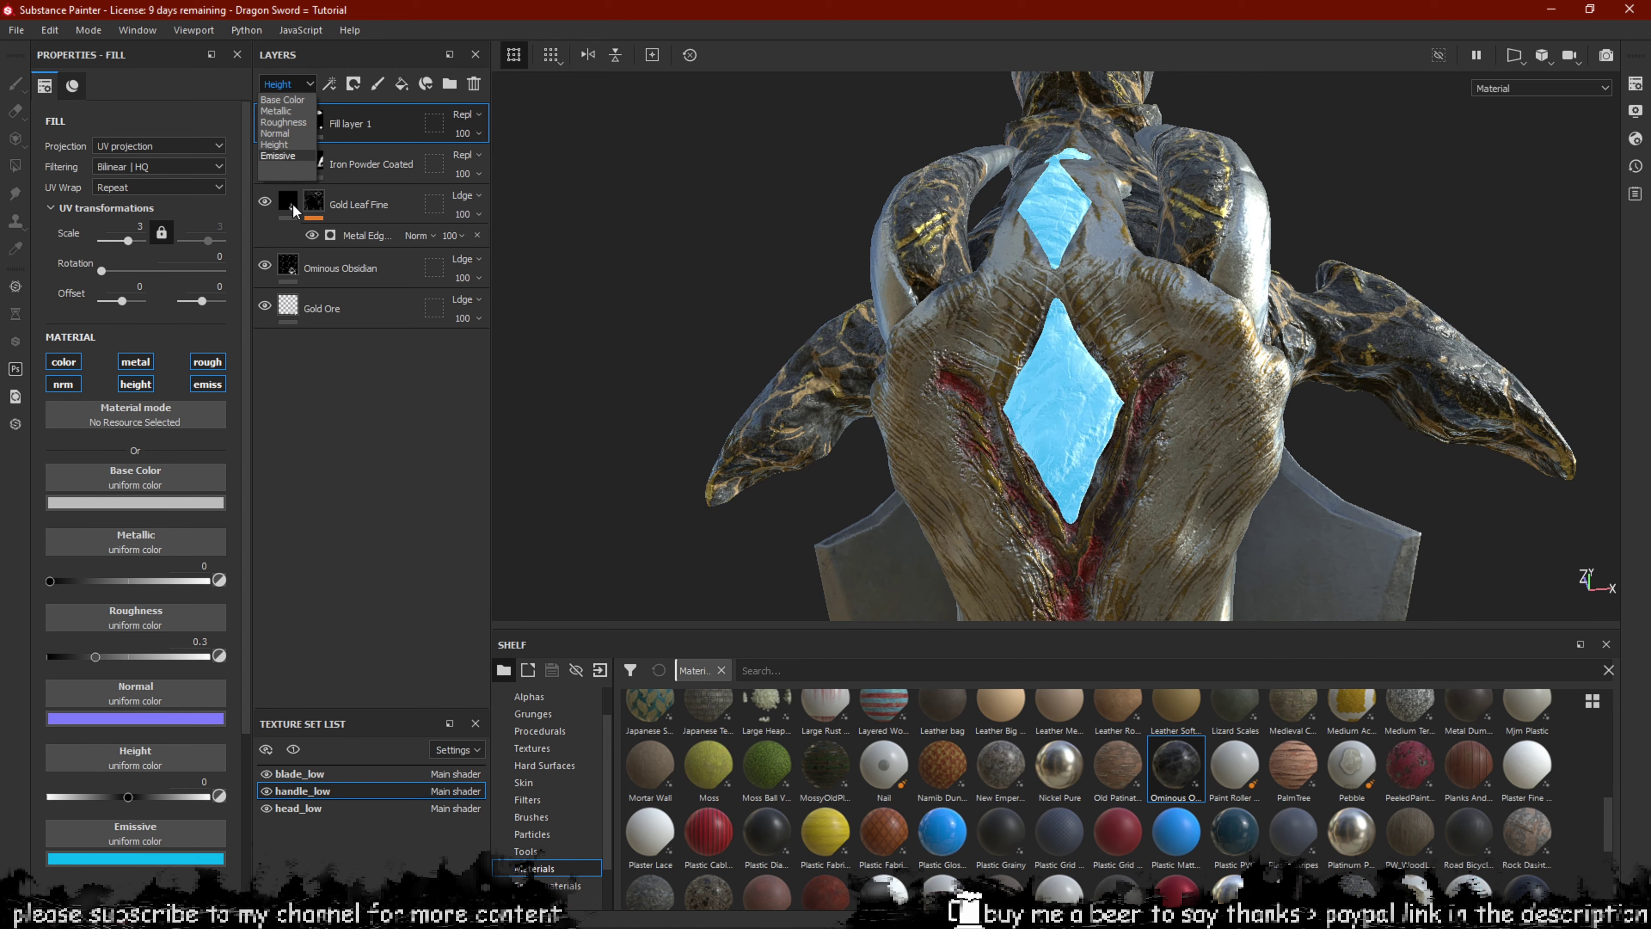
left_click(285, 134)
left_click(465, 114)
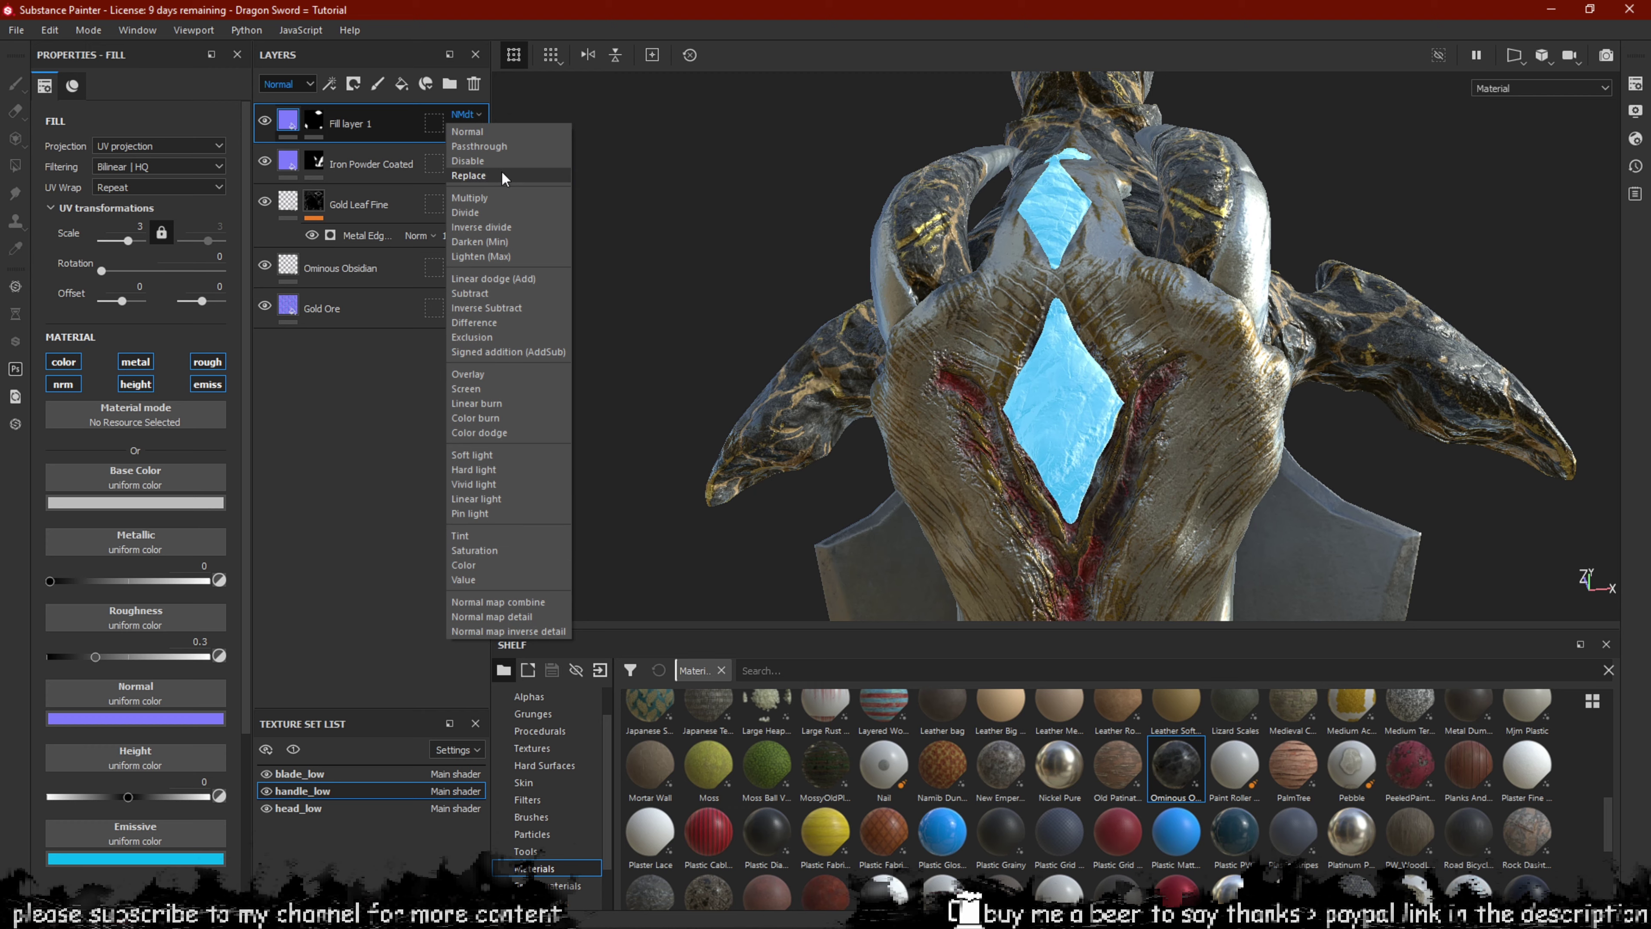
left_click(484, 174)
Return the layer stack to the Base Color channel and examine the gems and dragon head up close.
left_click(287, 84)
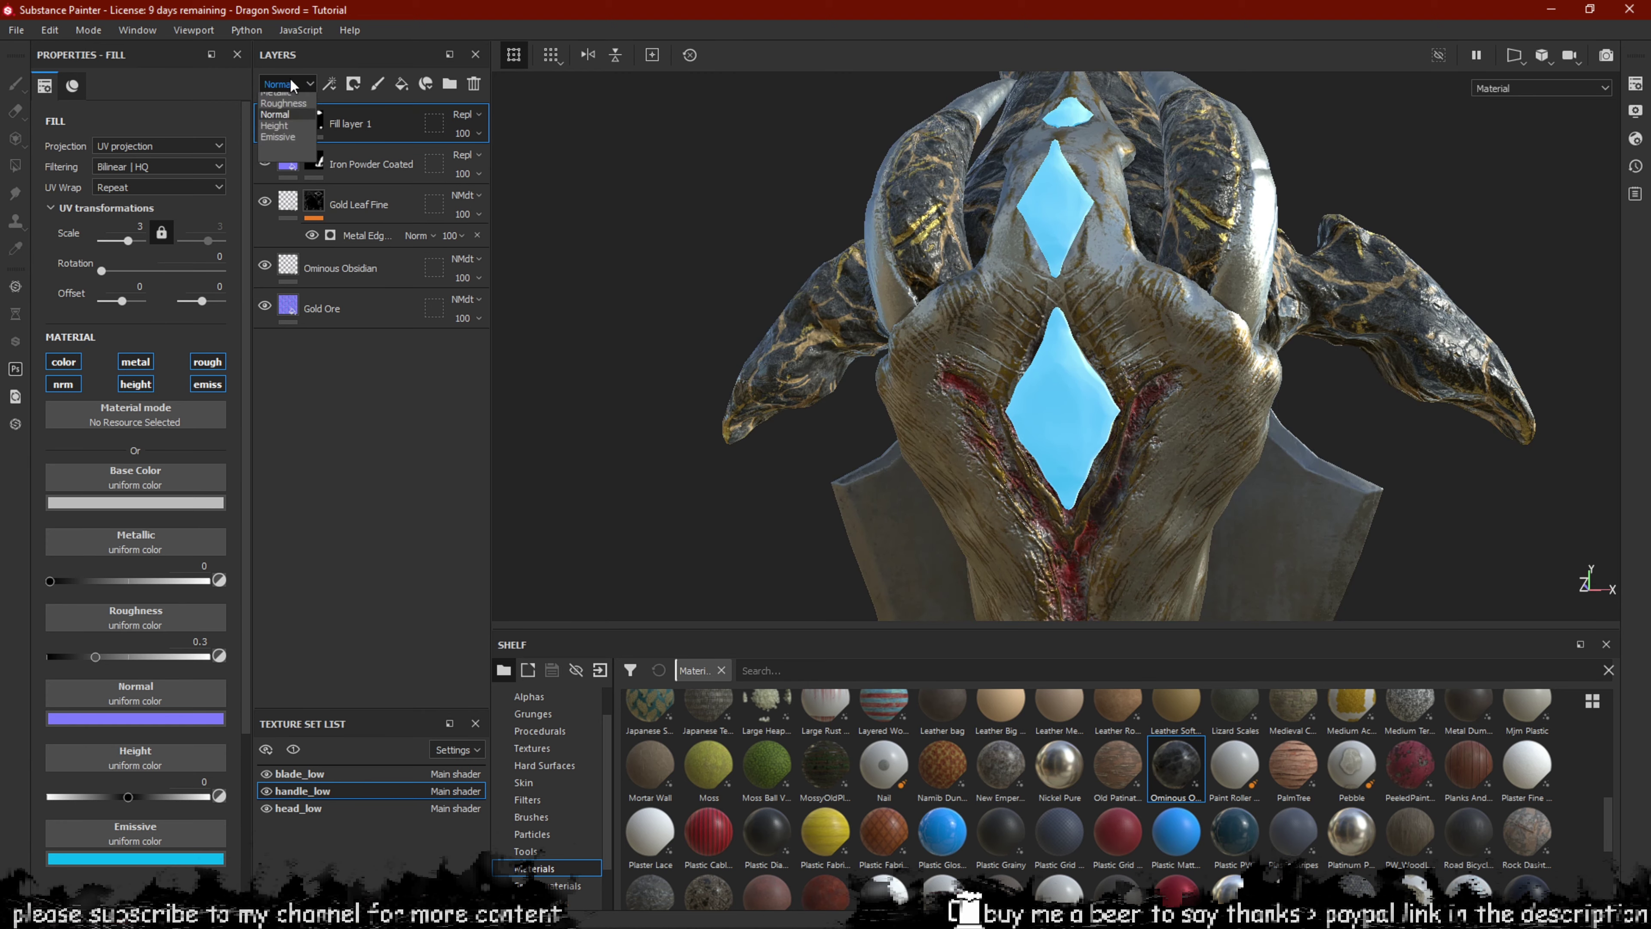
left_click(284, 105)
left_click_drag(748, 228, 1013, 359, "alt")
middle_click_drag(1076, 482, 1094, 359, "alt")
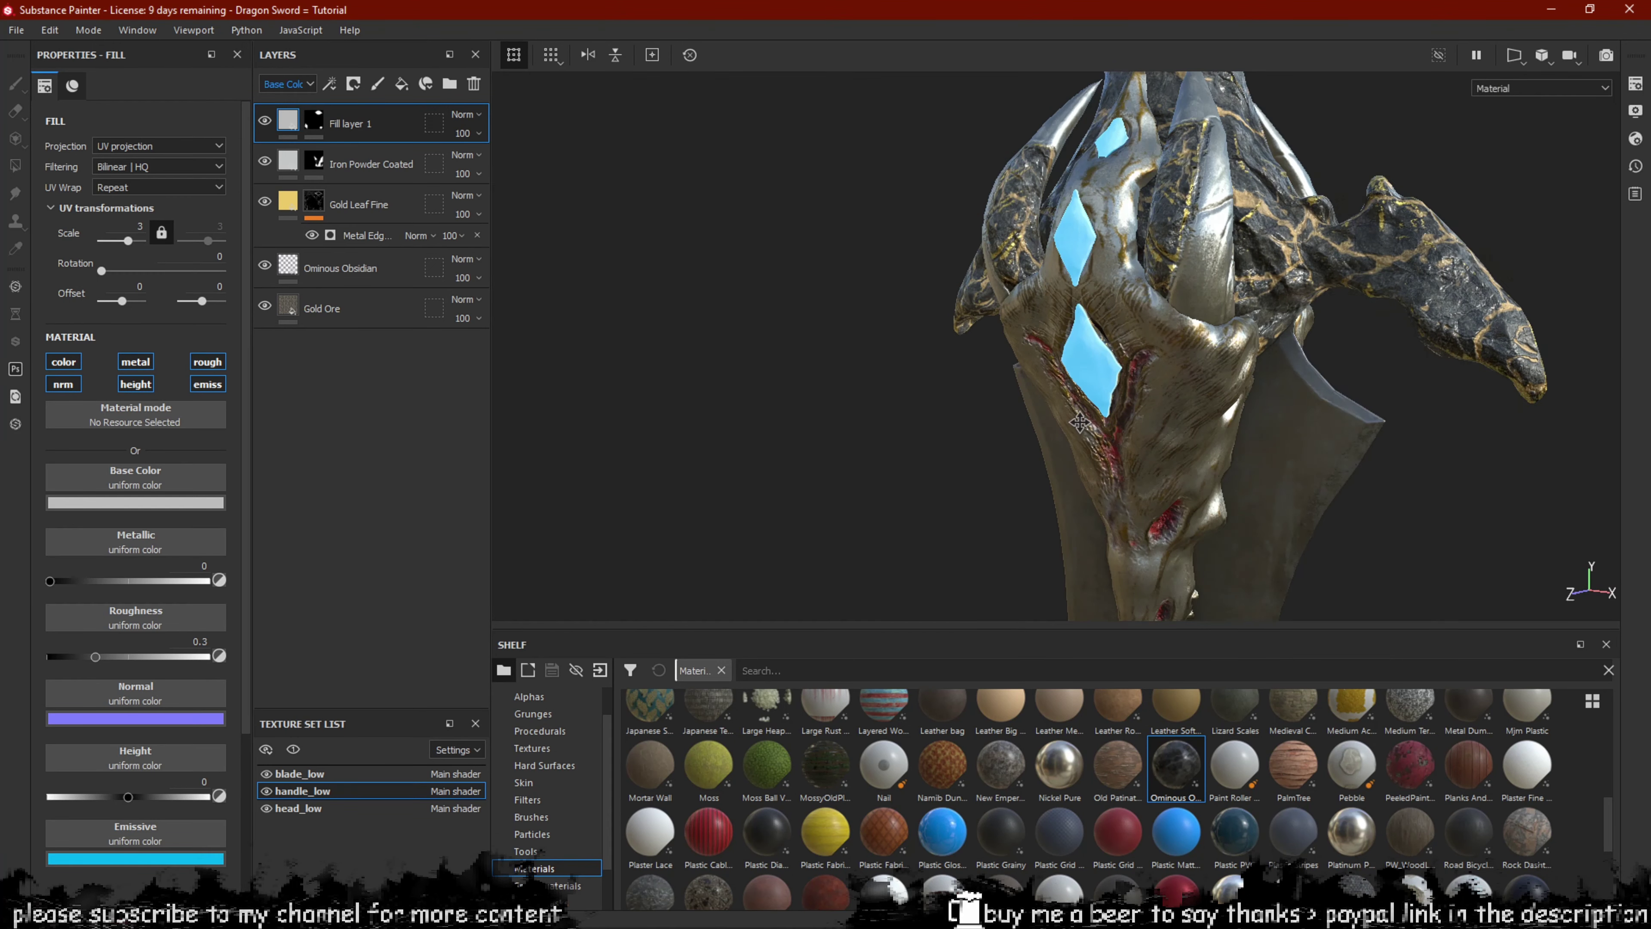
scroll(1094, 359, "up", 5)
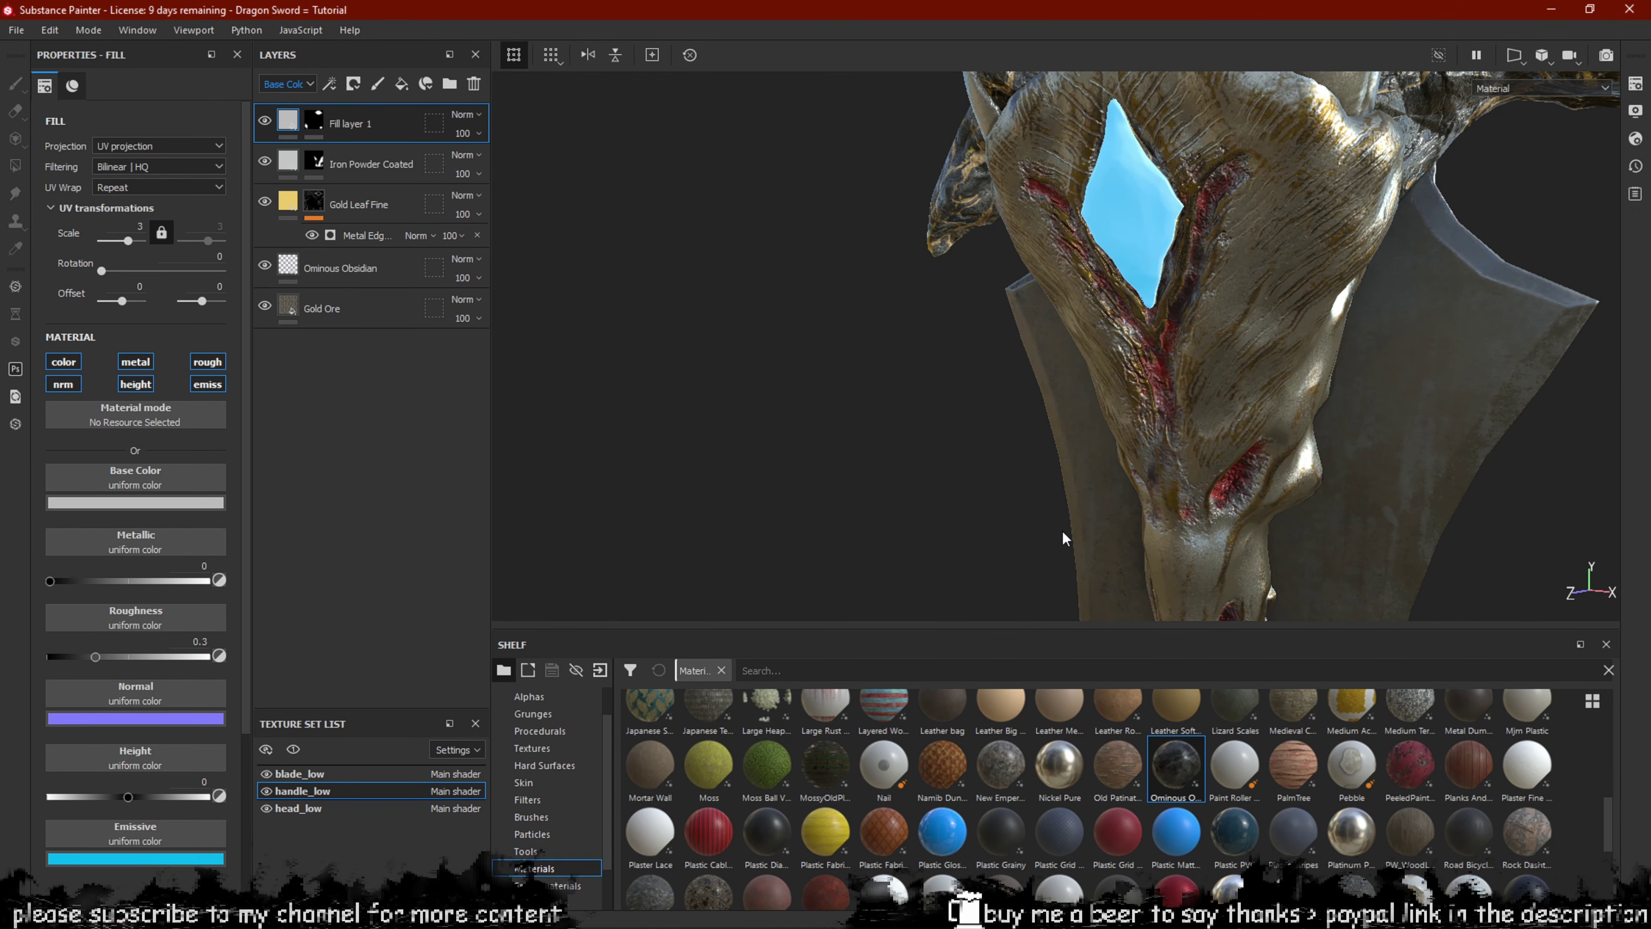
left_click_drag(1134, 330, 1072, 359, "alt")
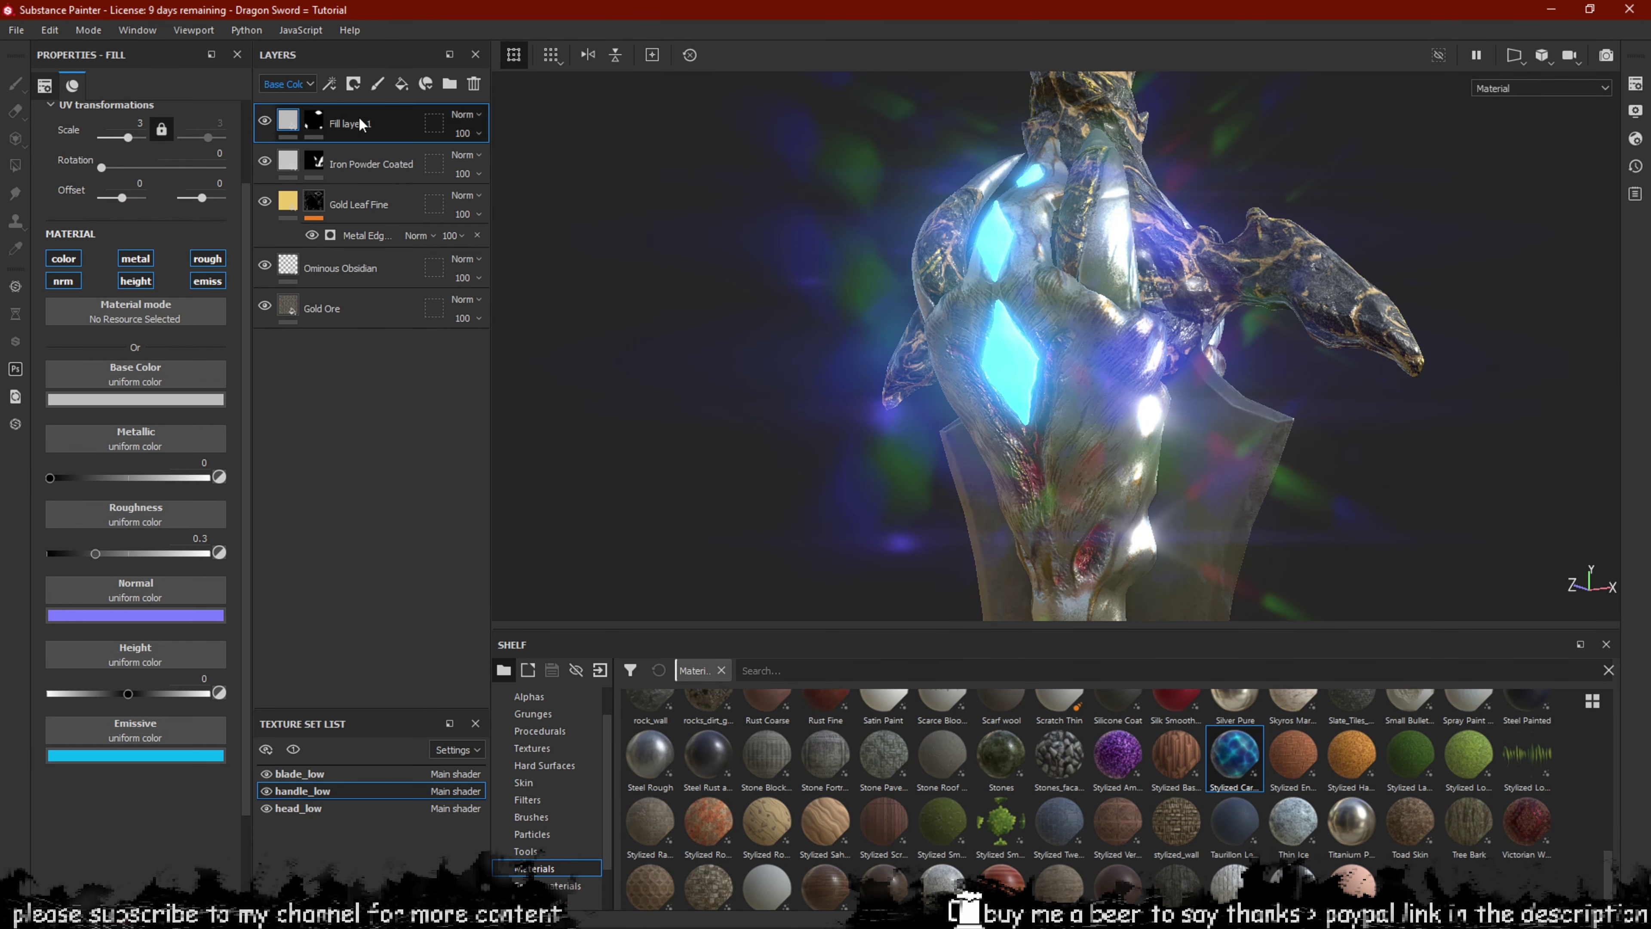
Delete the gem fill layer and add the blue Stylized Car... material above Iron Powder Coated.
left_click(474, 83)
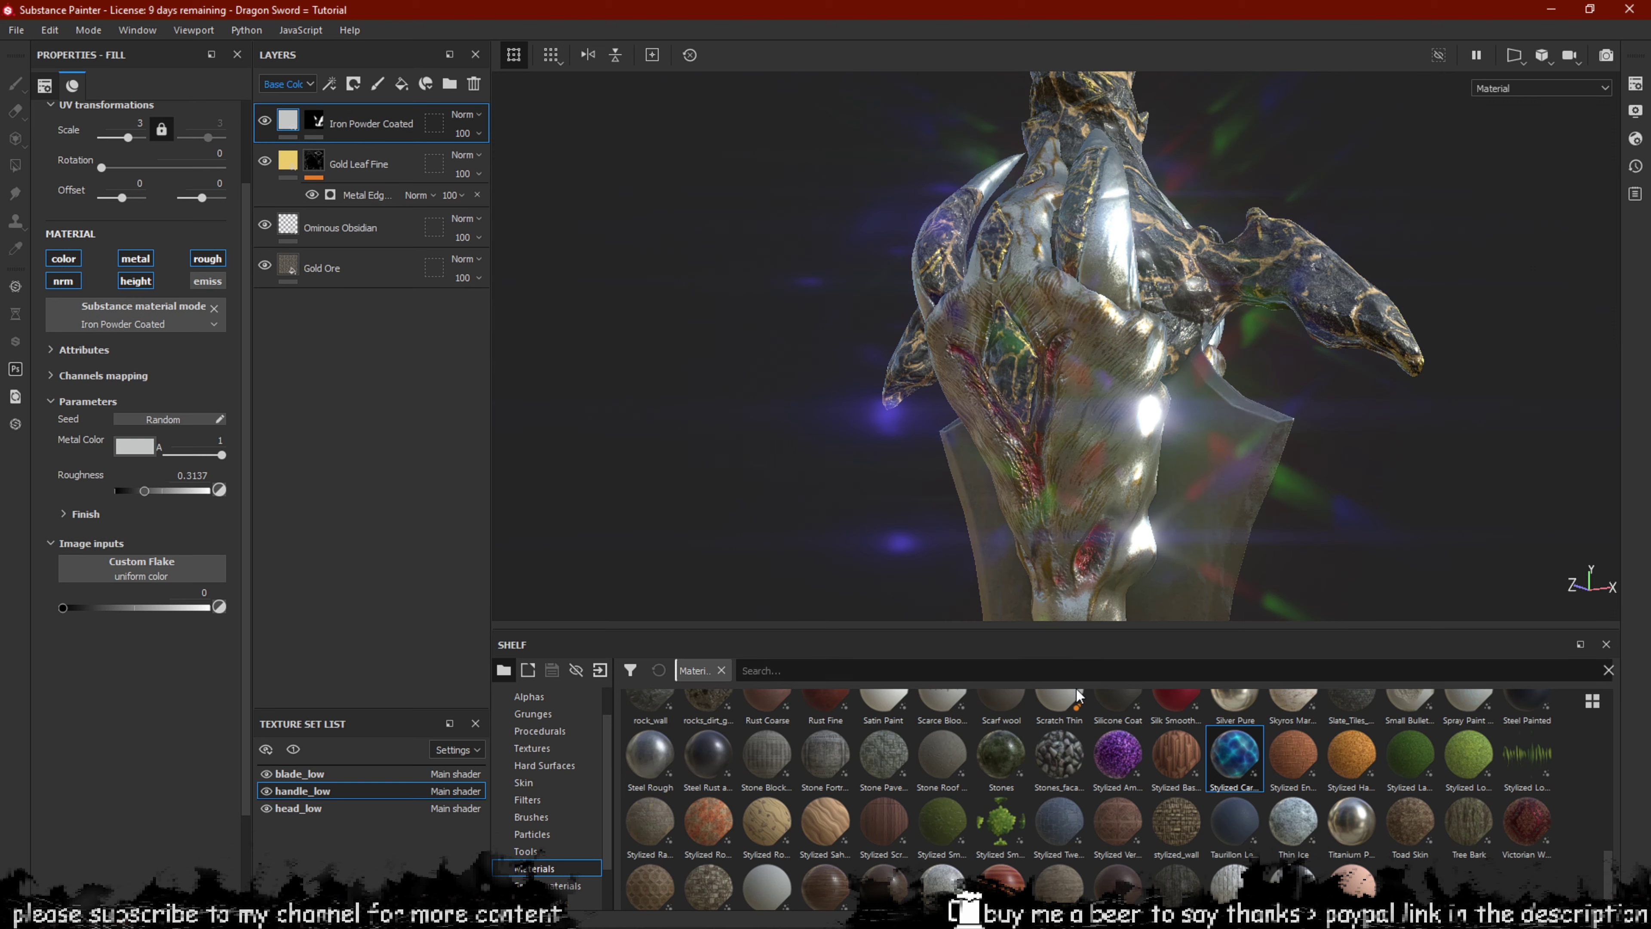
left_click_drag(1251, 792, 324, 104)
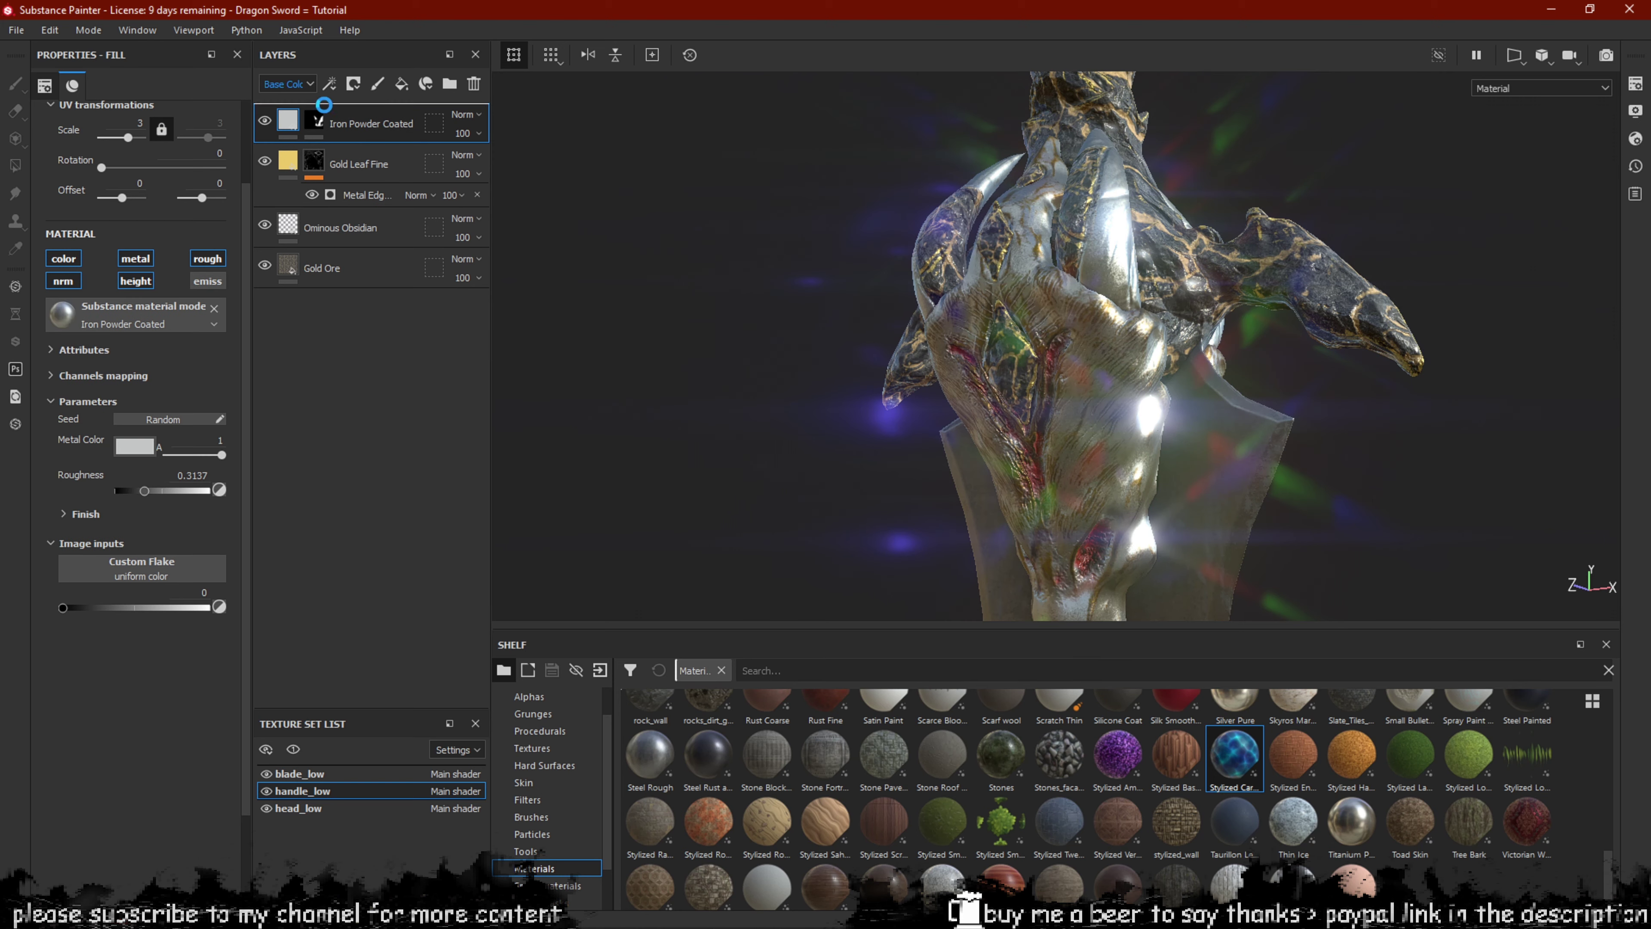
Enable the emissive channel on the Stylized Carved Crystal layer of handle_low.
left_click_drag(1054, 194, 1093, 190, "alt")
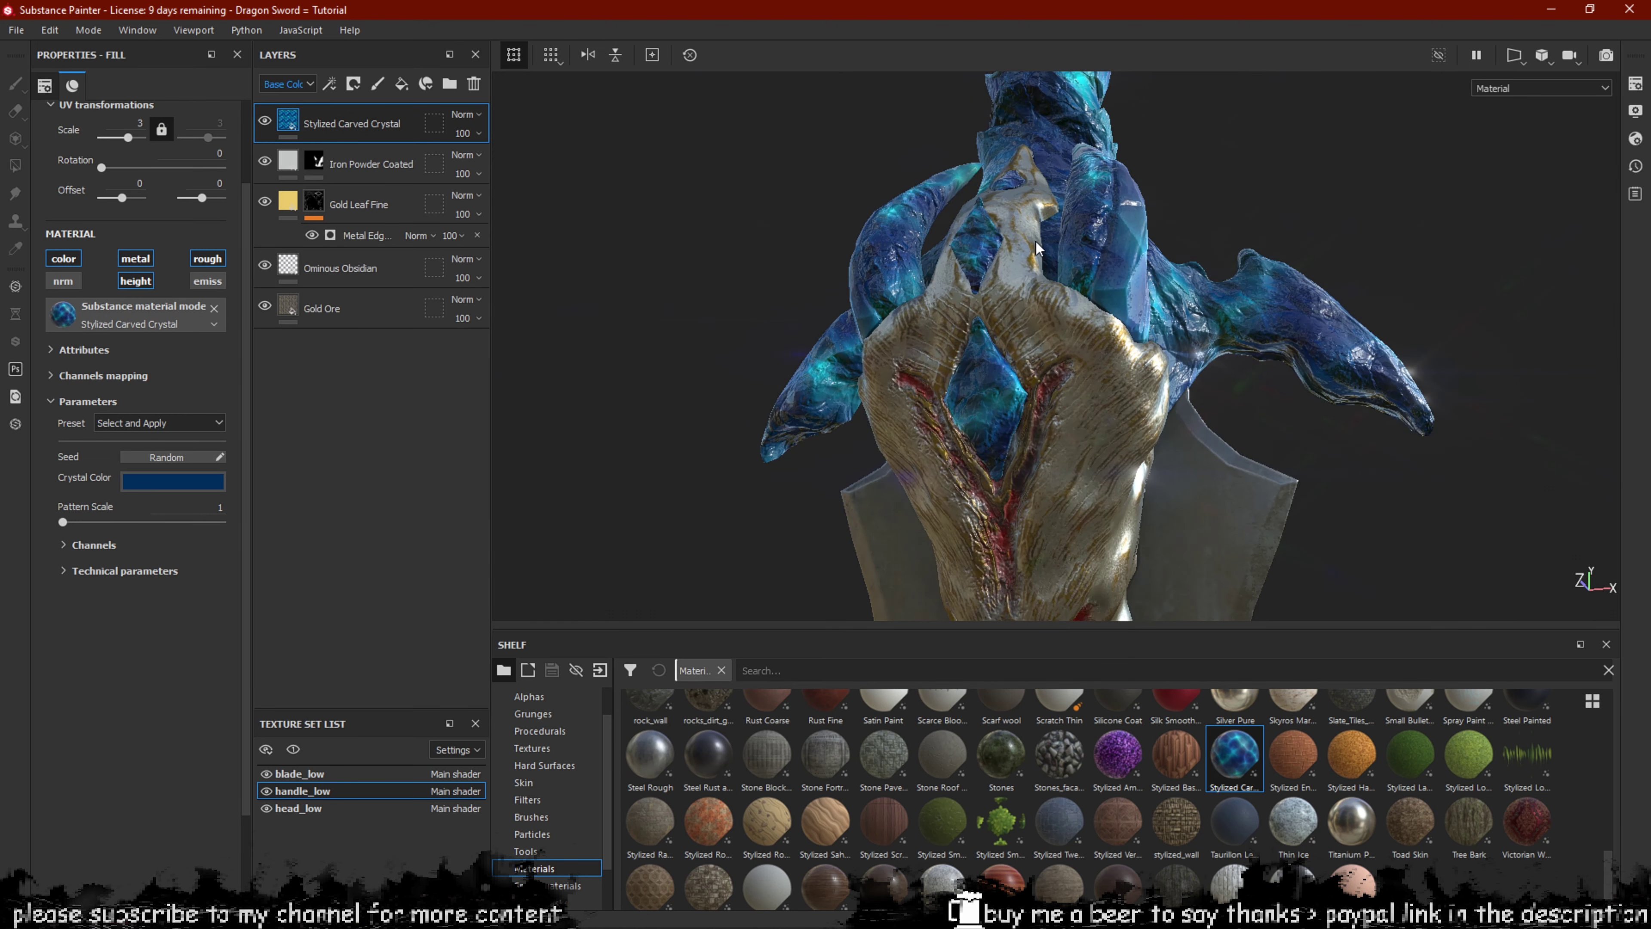
left_click_drag(1037, 247, 1019, 303, "alt")
left_click(208, 281)
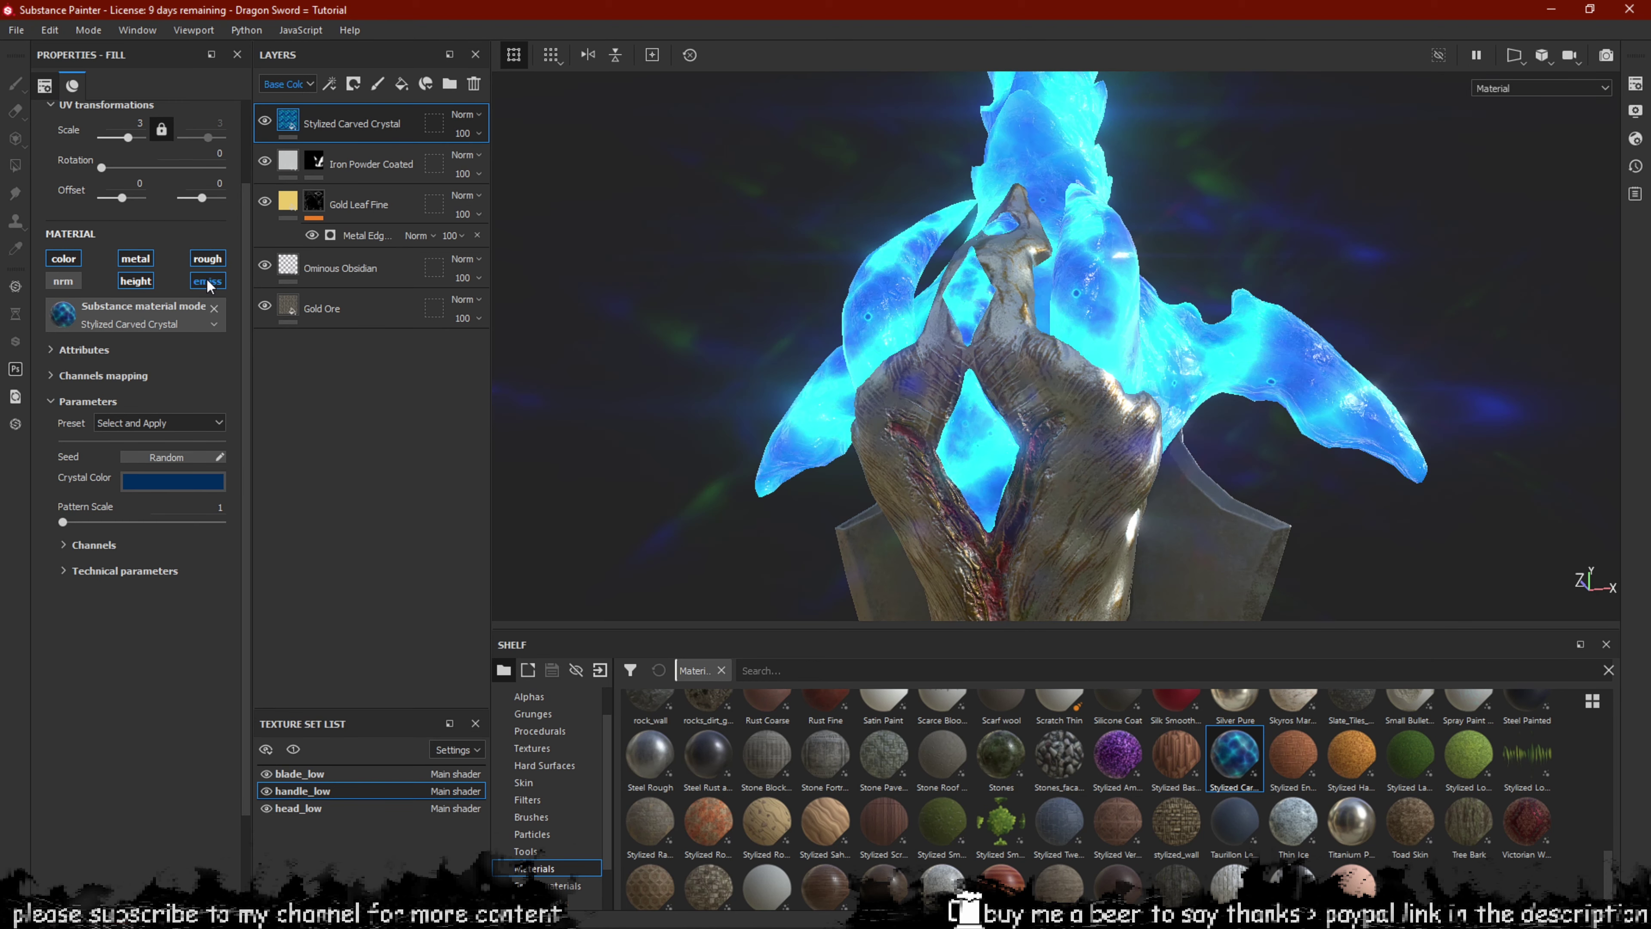
left_click_drag(794, 264, 727, 266, "alt")
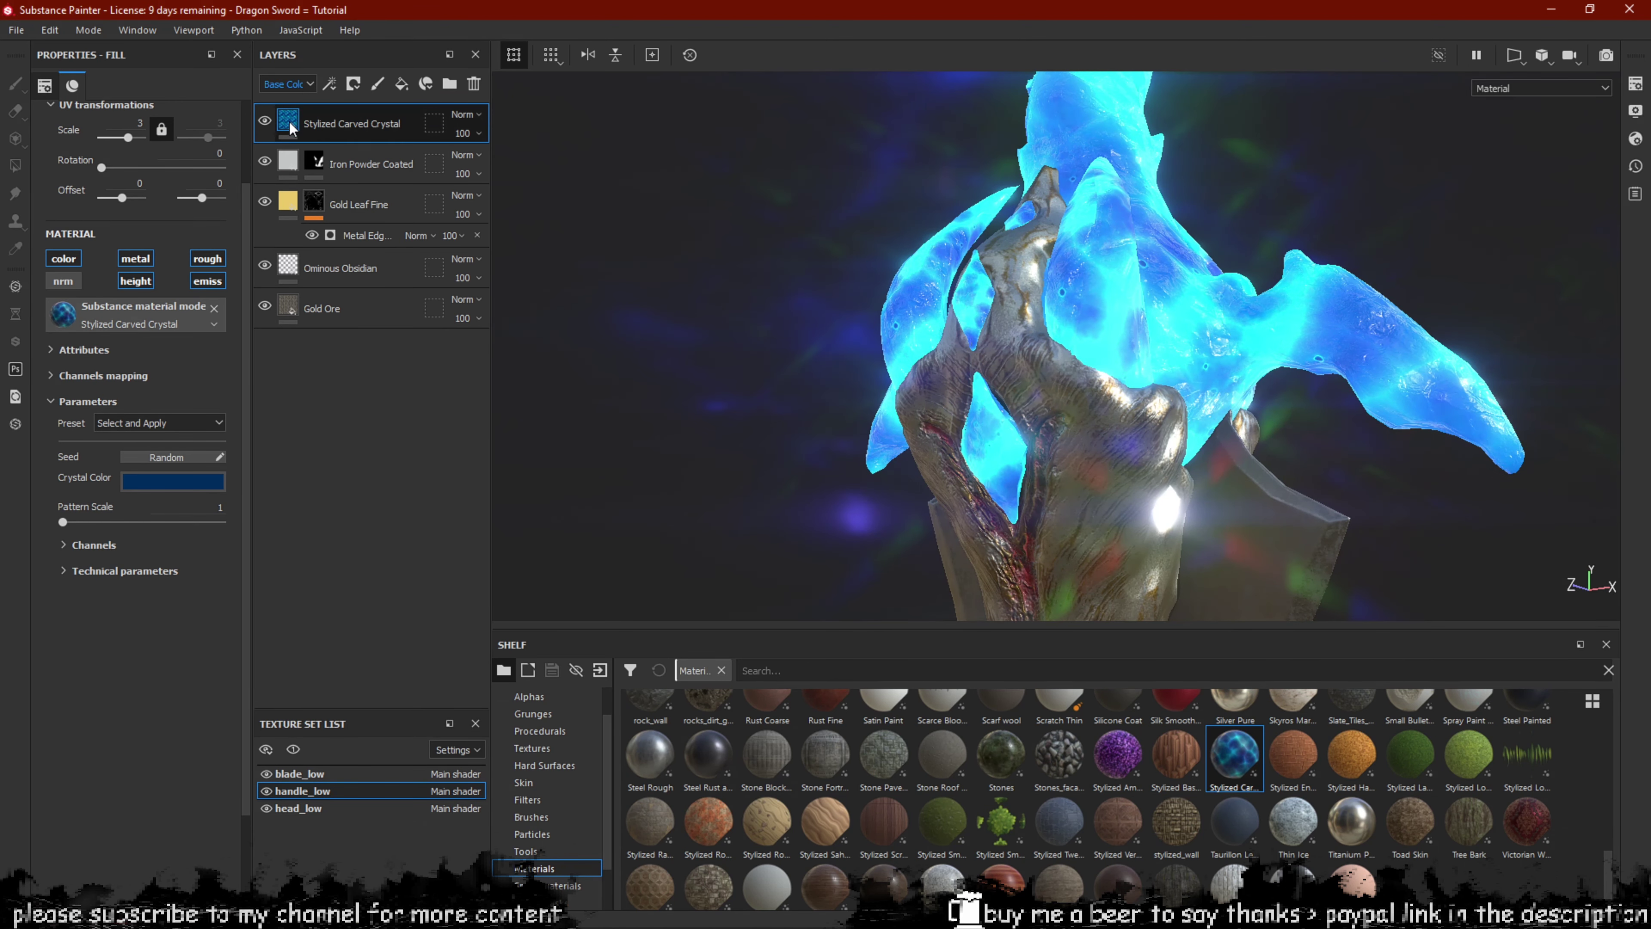
Add a black mask to the Stylized Carved Crystal layer and reveal the three diamond gems with Polygon Fill.
right_click(291, 127)
left_click(348, 154)
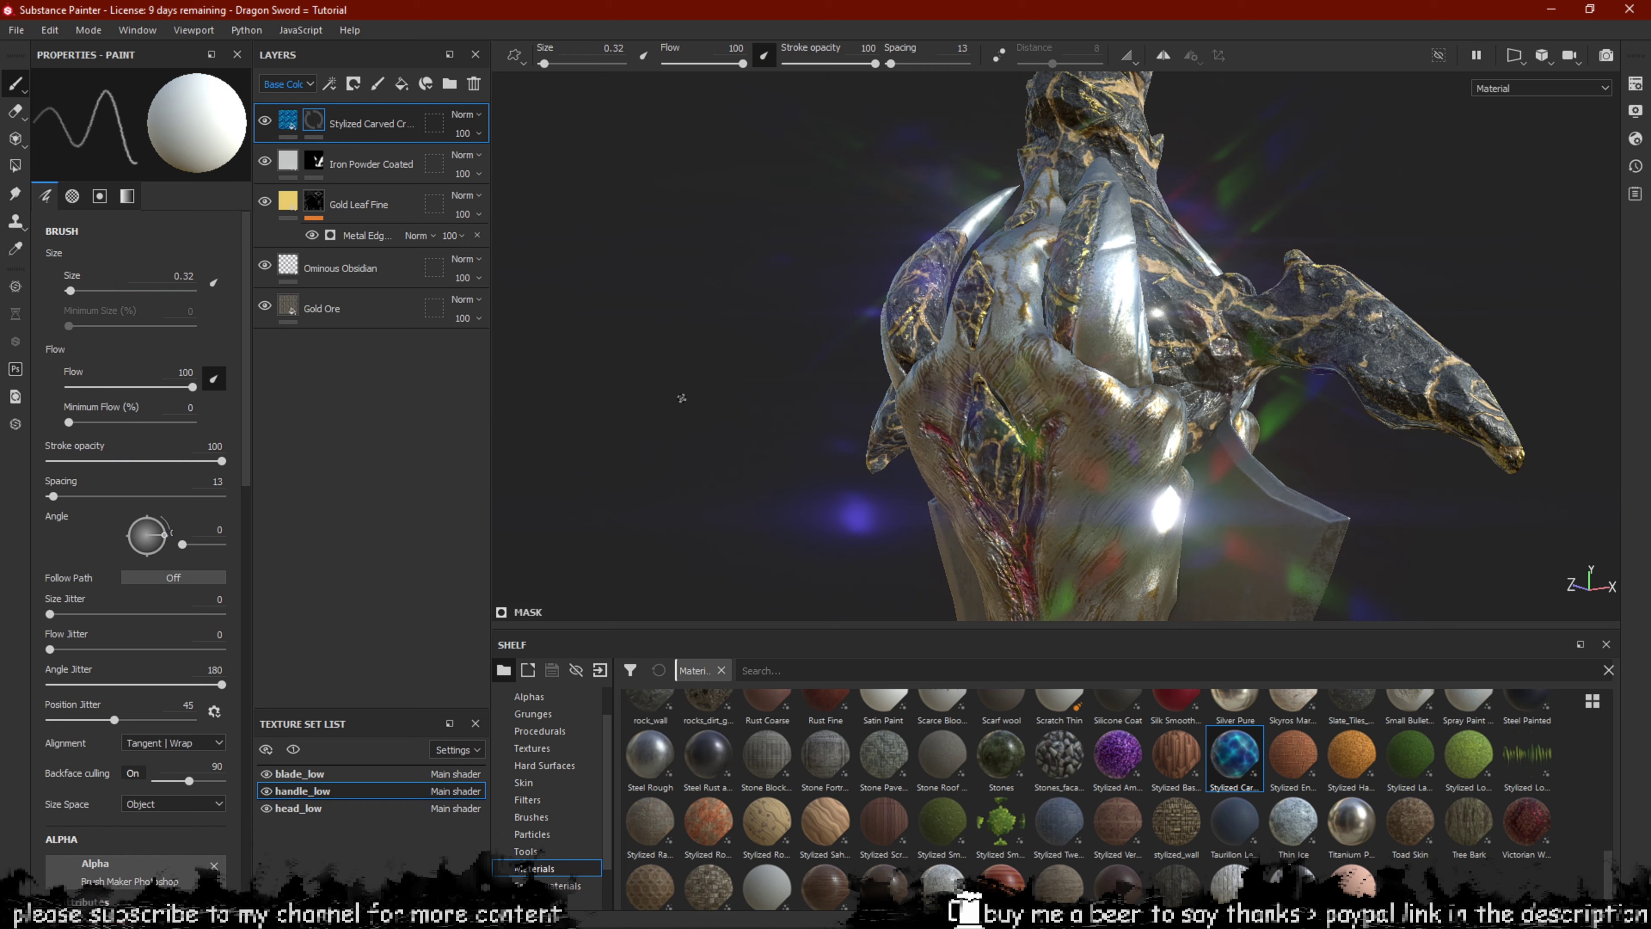
left_click(15, 166)
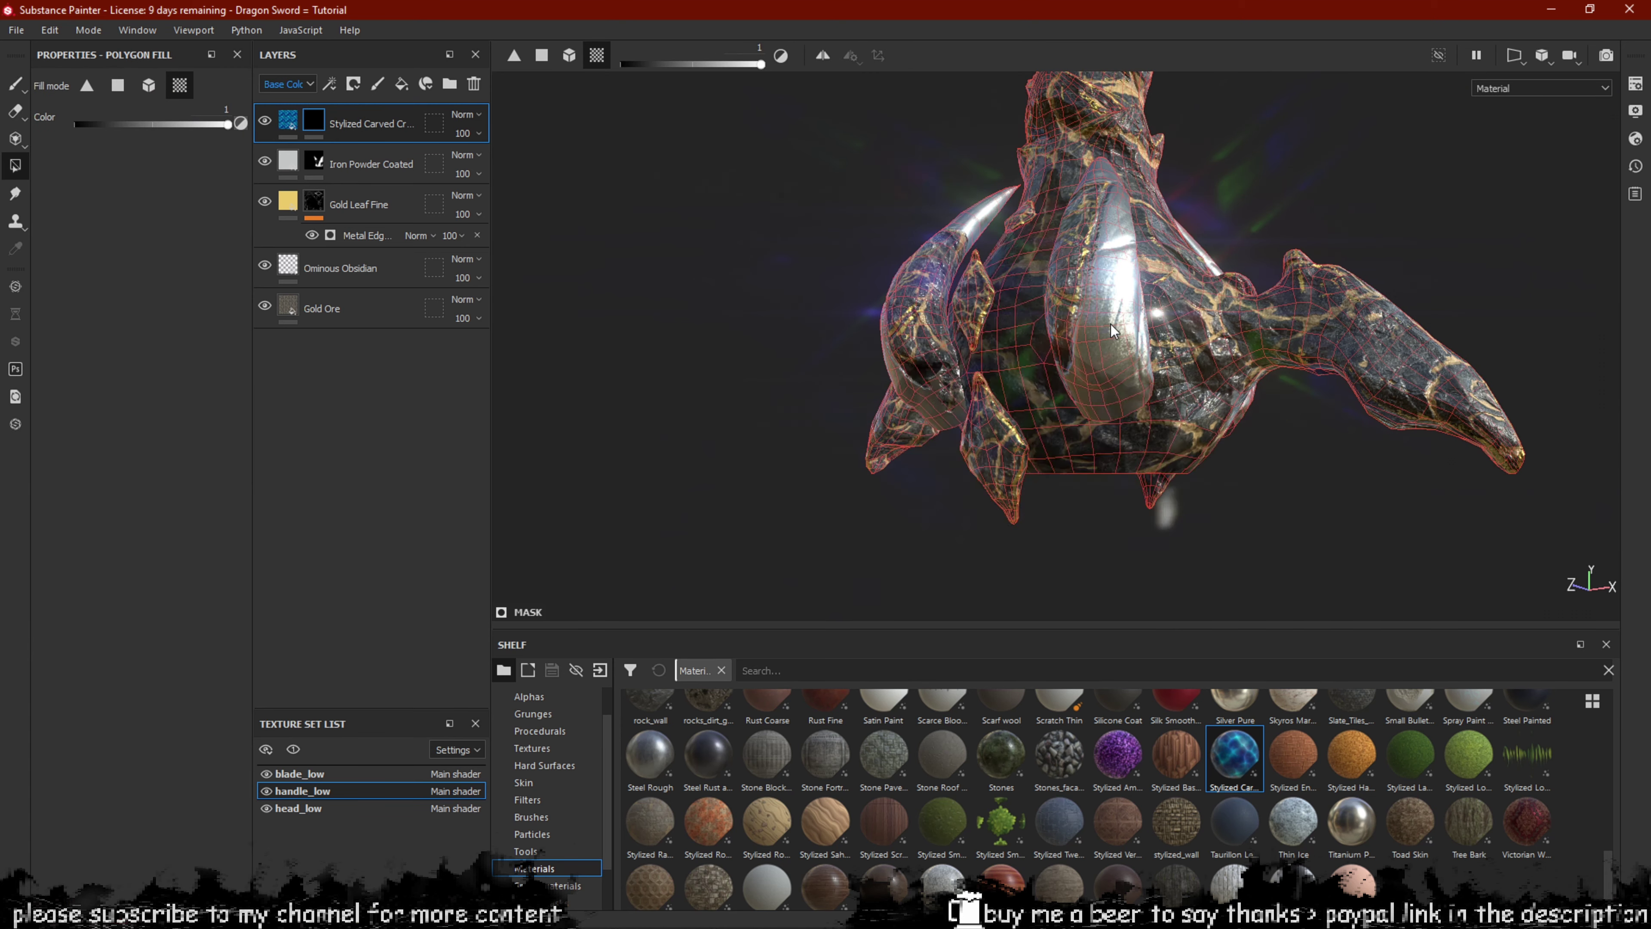
left_click(970, 312)
left_click(996, 448)
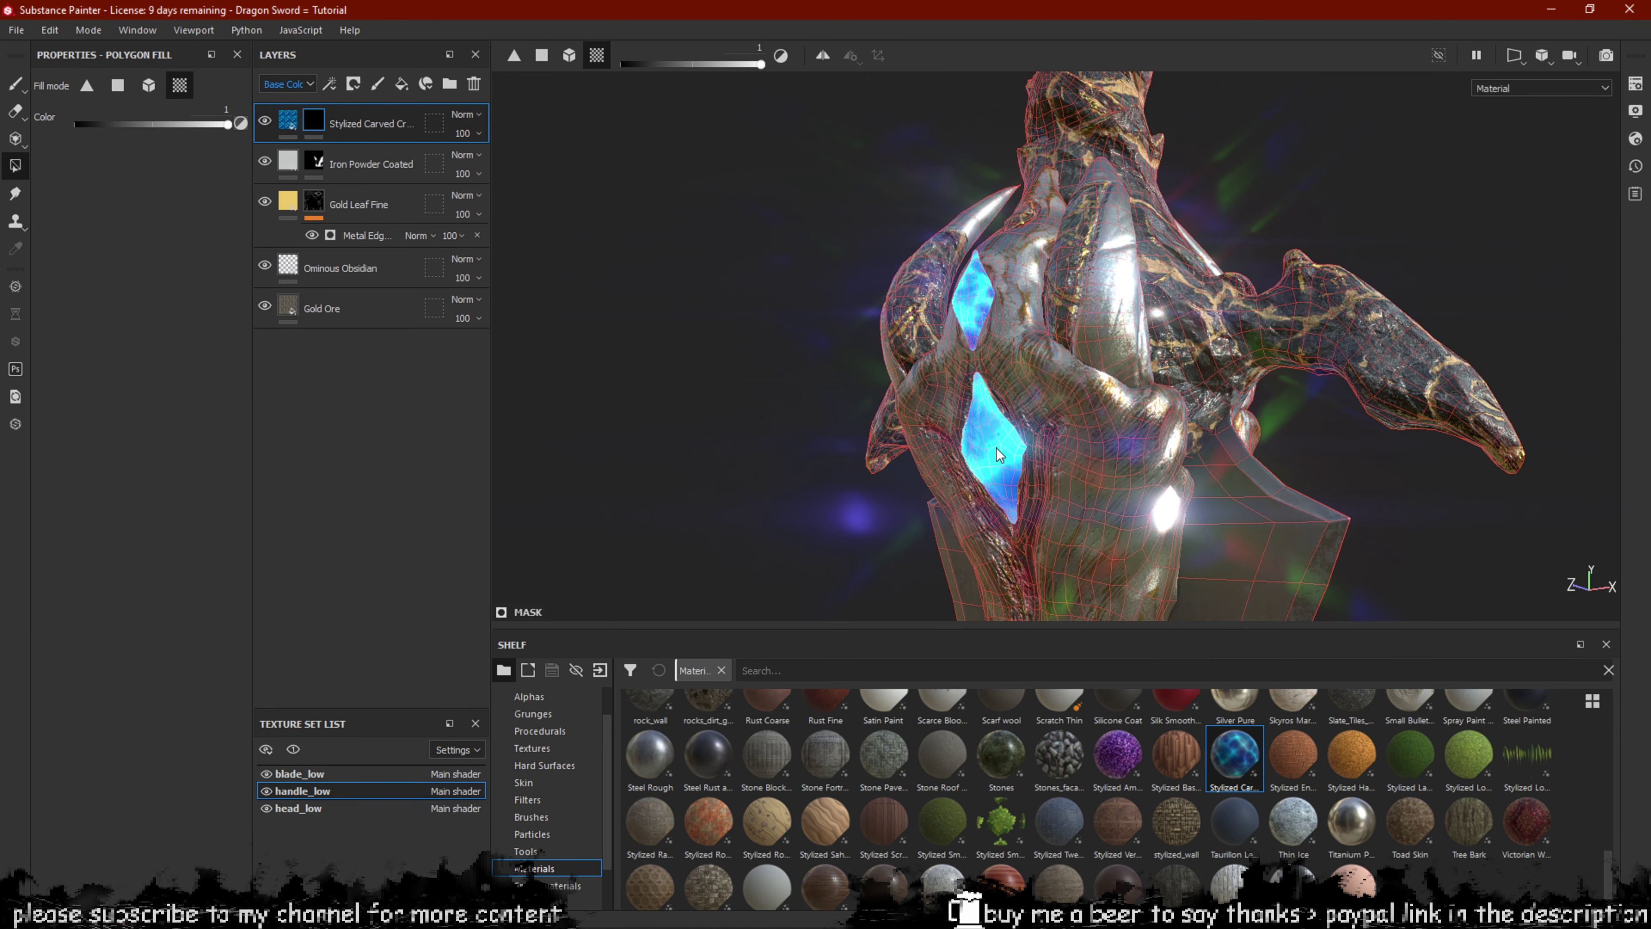
left_click_drag(997, 449, 951, 451, "alt")
left_click(1021, 227)
left_click_drag(1024, 229, 800, 250, "alt")
Review the shader's emissive intensity and the camera's post-effect settings, including Glare.
left_click(1636, 139)
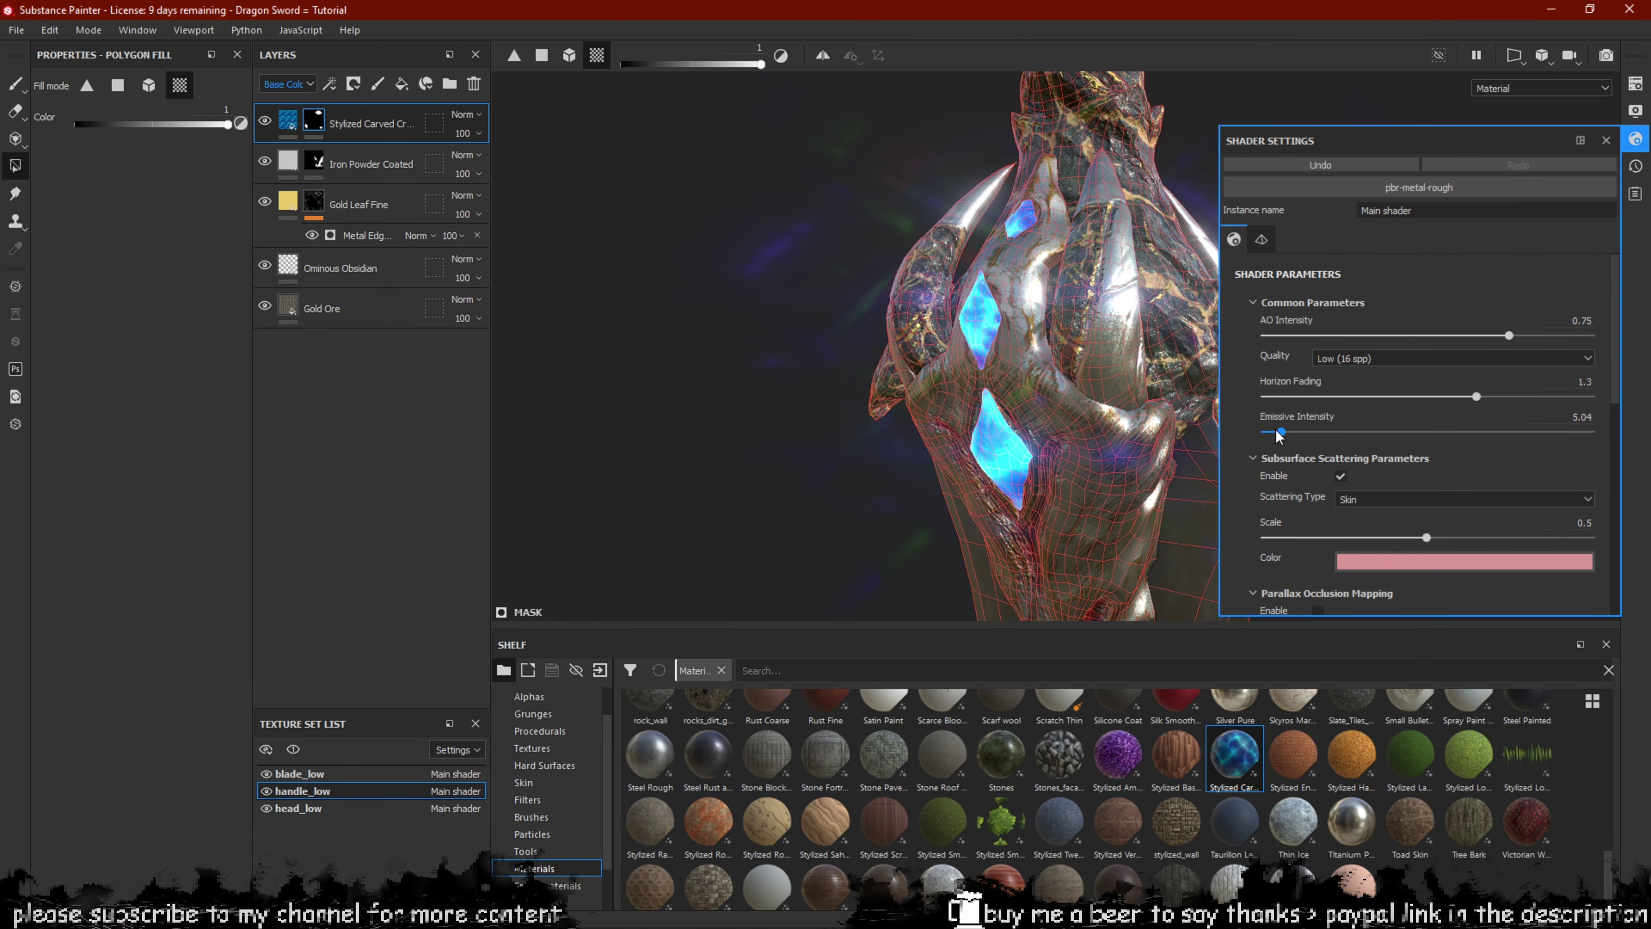
left_click(1635, 83)
left_click(1635, 110)
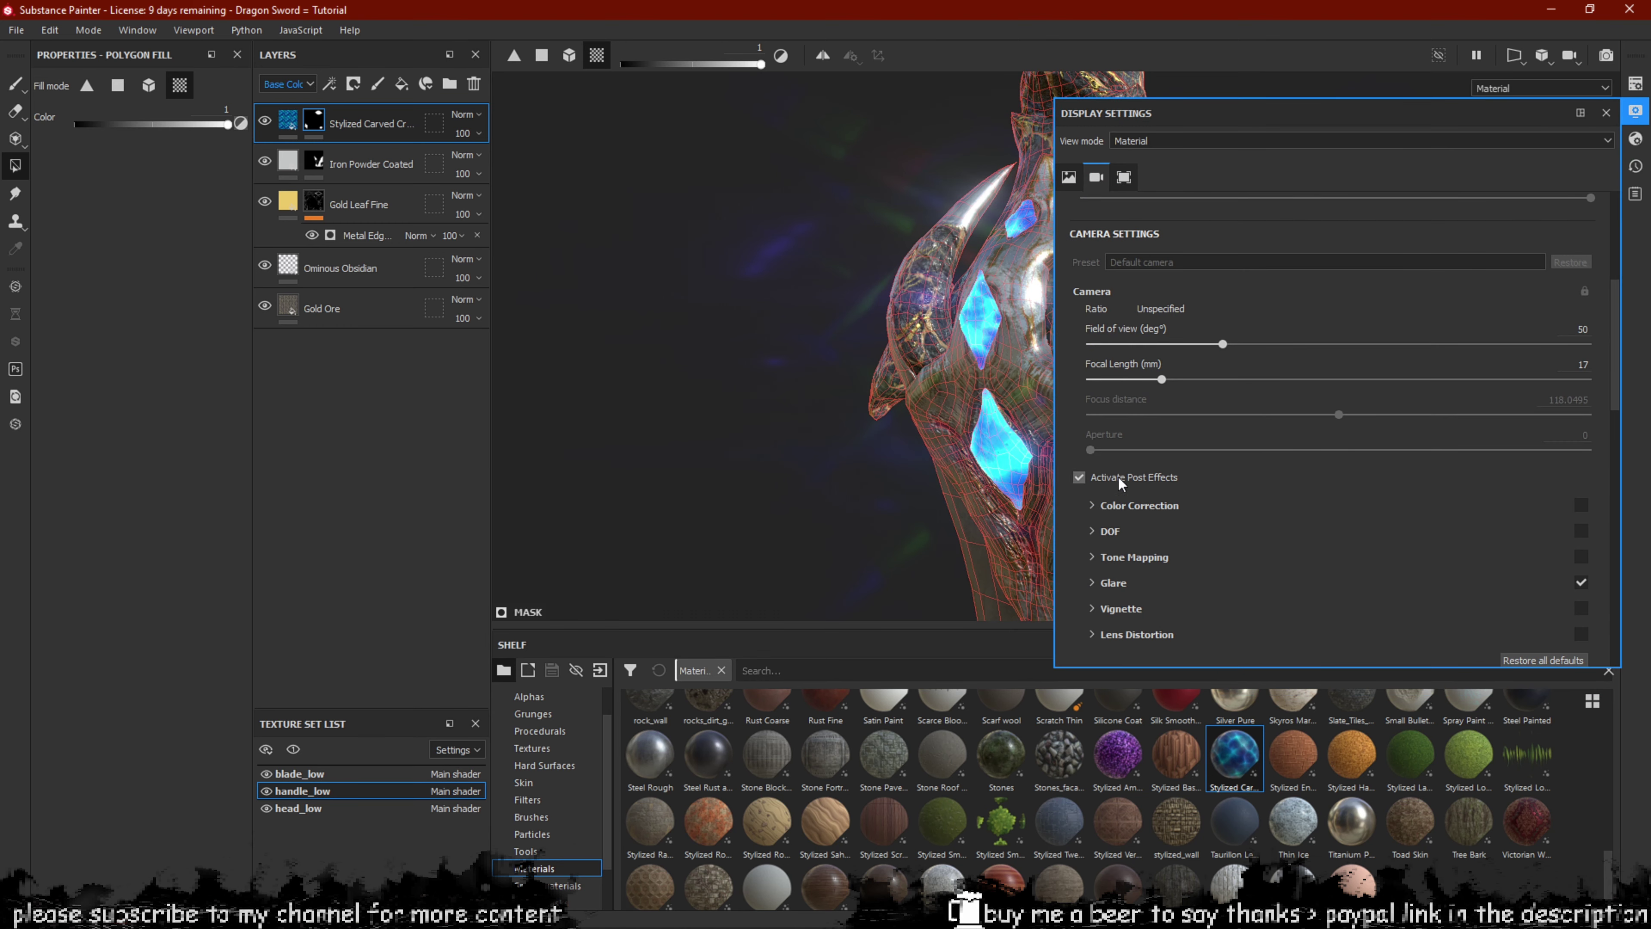
scroll(1117, 468, "down", 1)
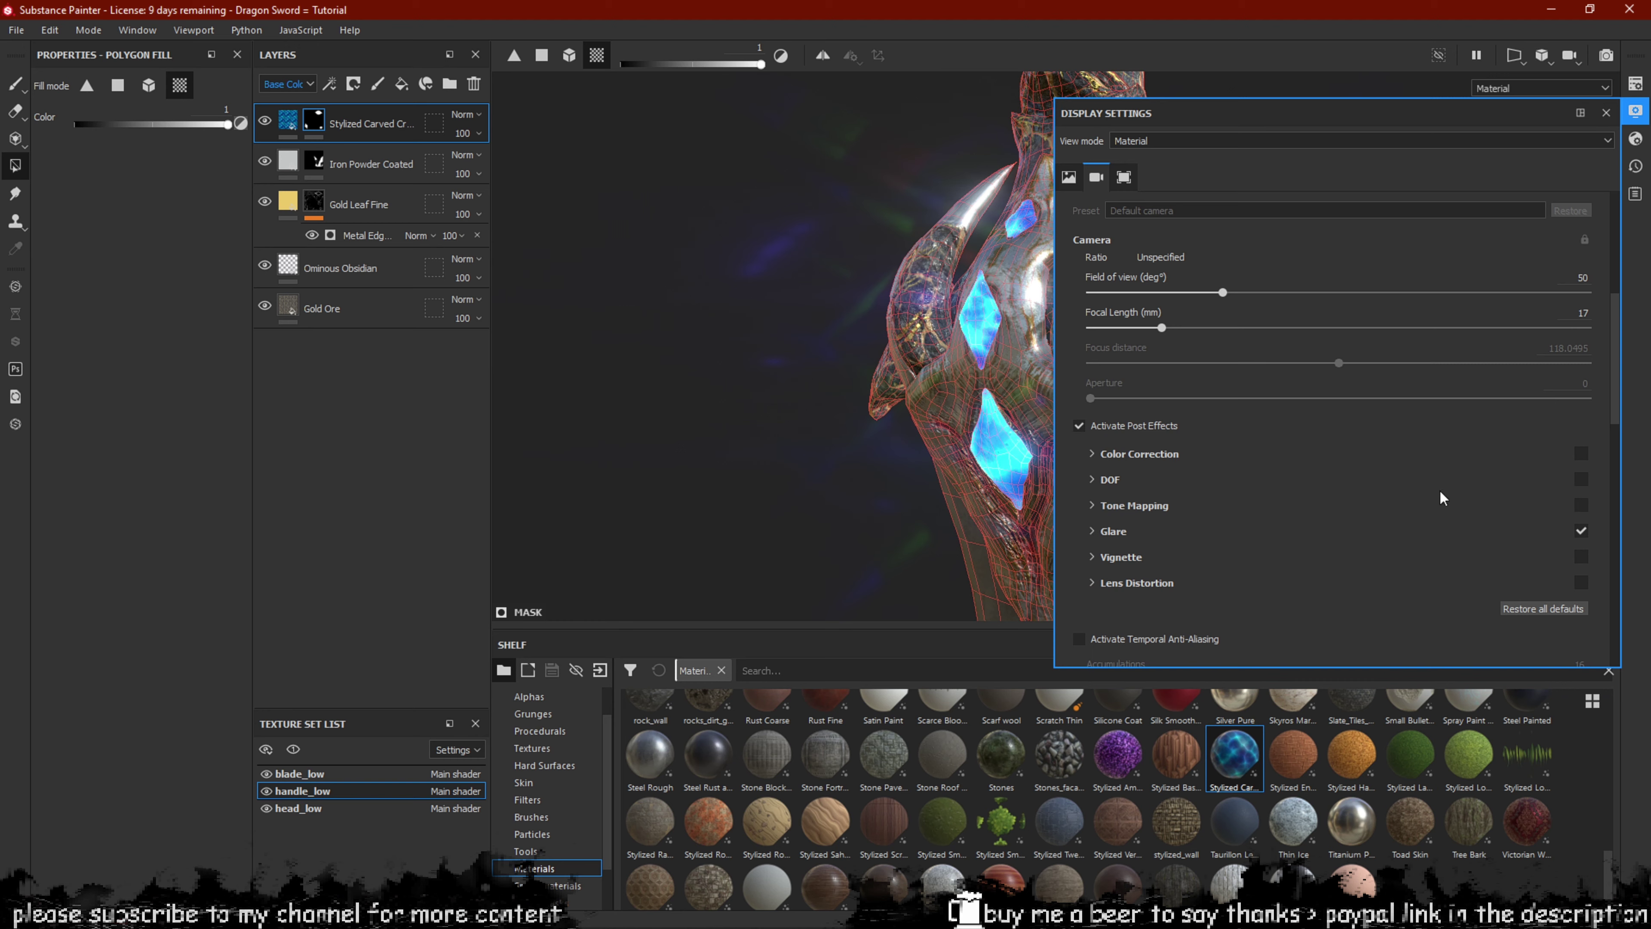
left_click(1635, 139)
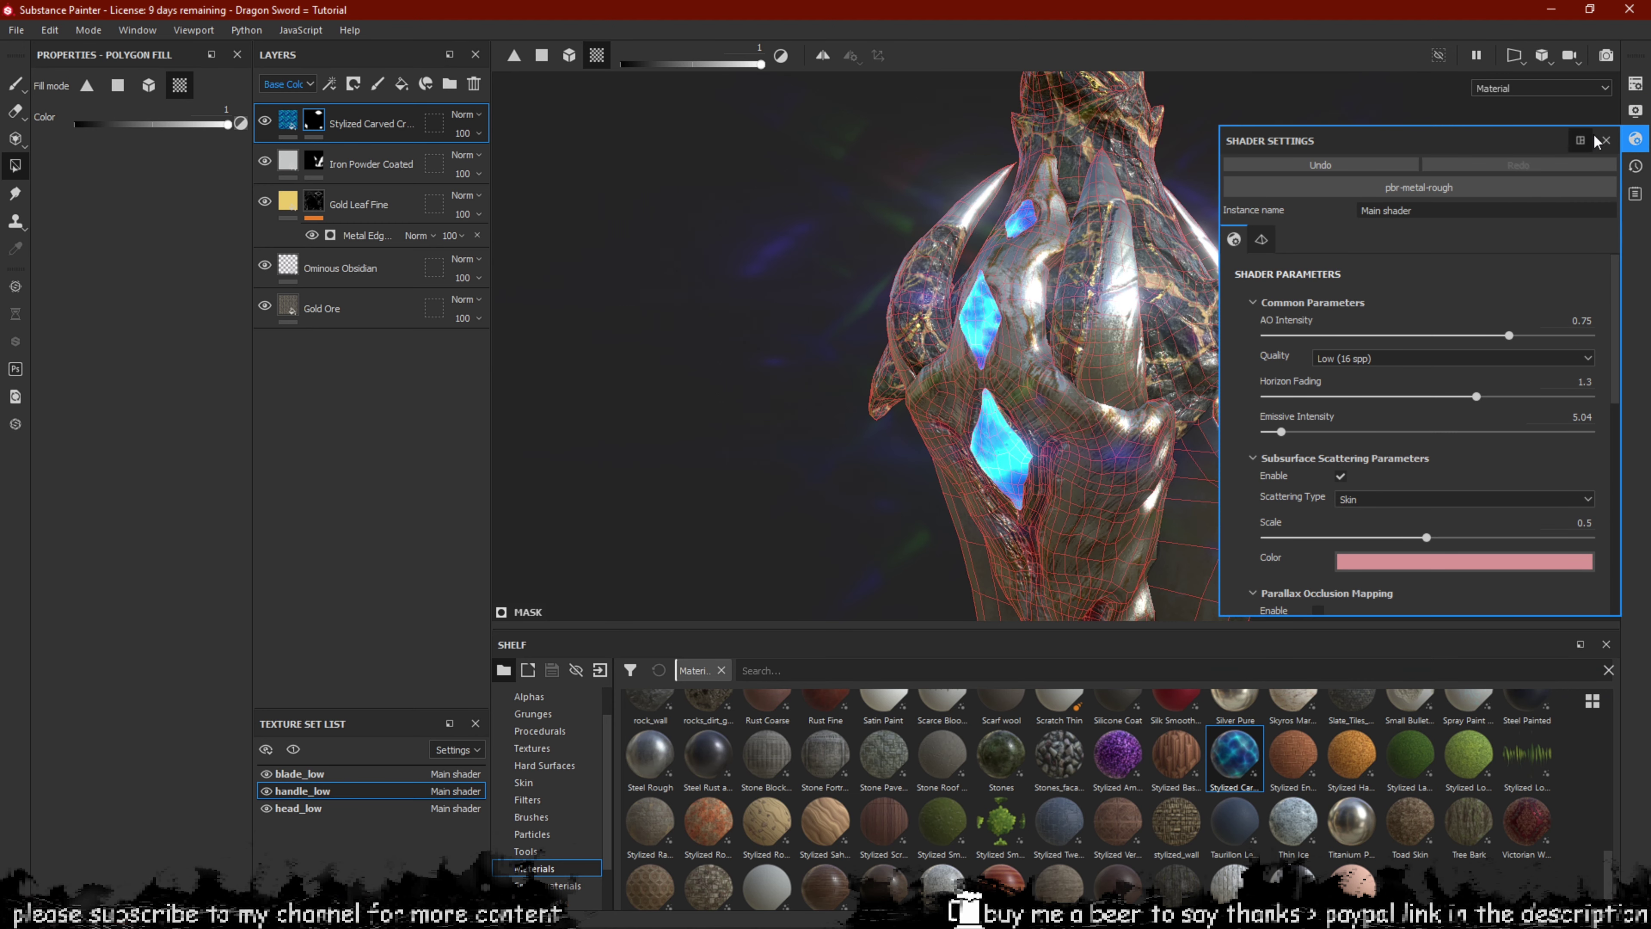
left_click(1635, 110)
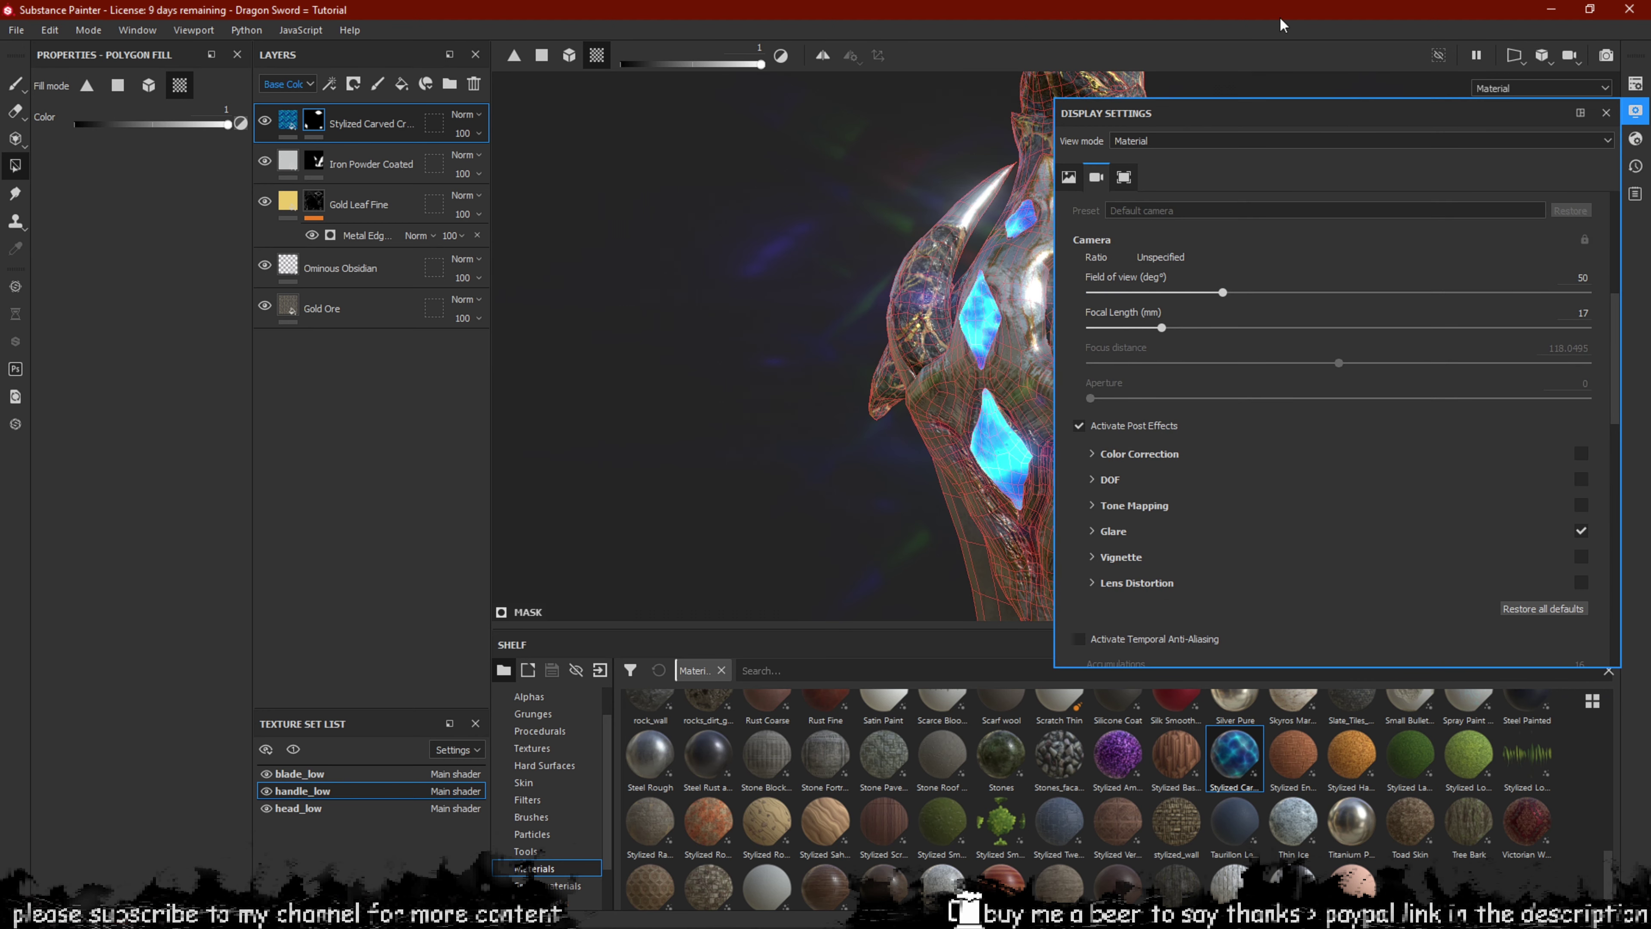
left_click(1639, 117)
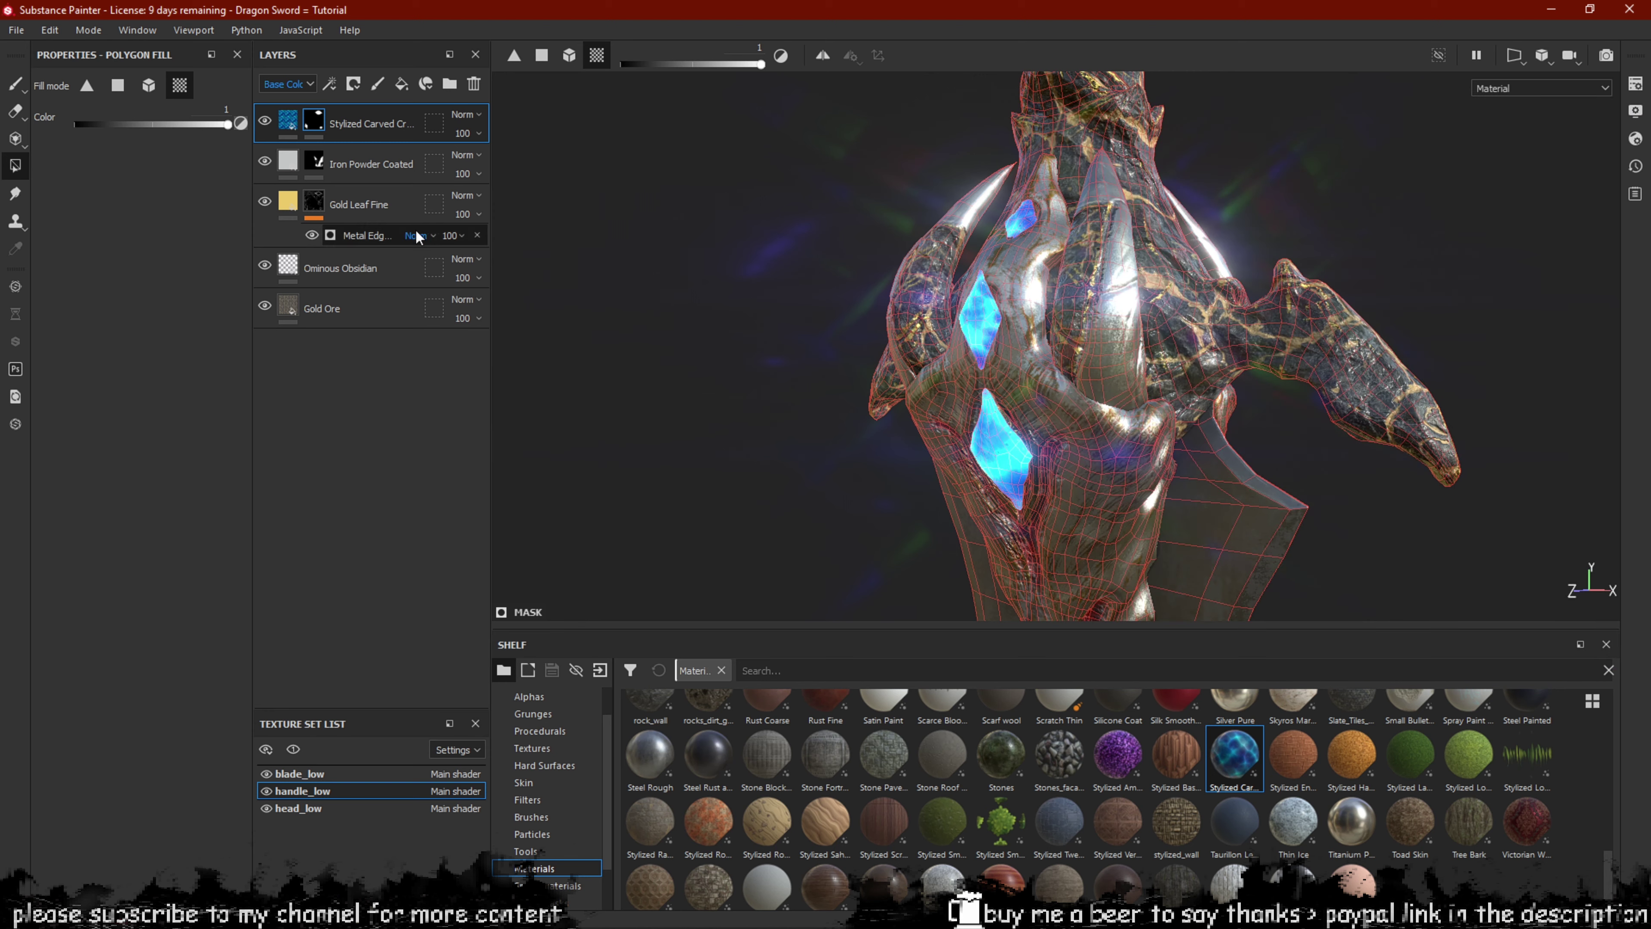
Raise the Stylized Carved Crystal material's Luminosity to 0.55 in its technical parameters.
left_click_drag(870, 427, 971, 349, "alt")
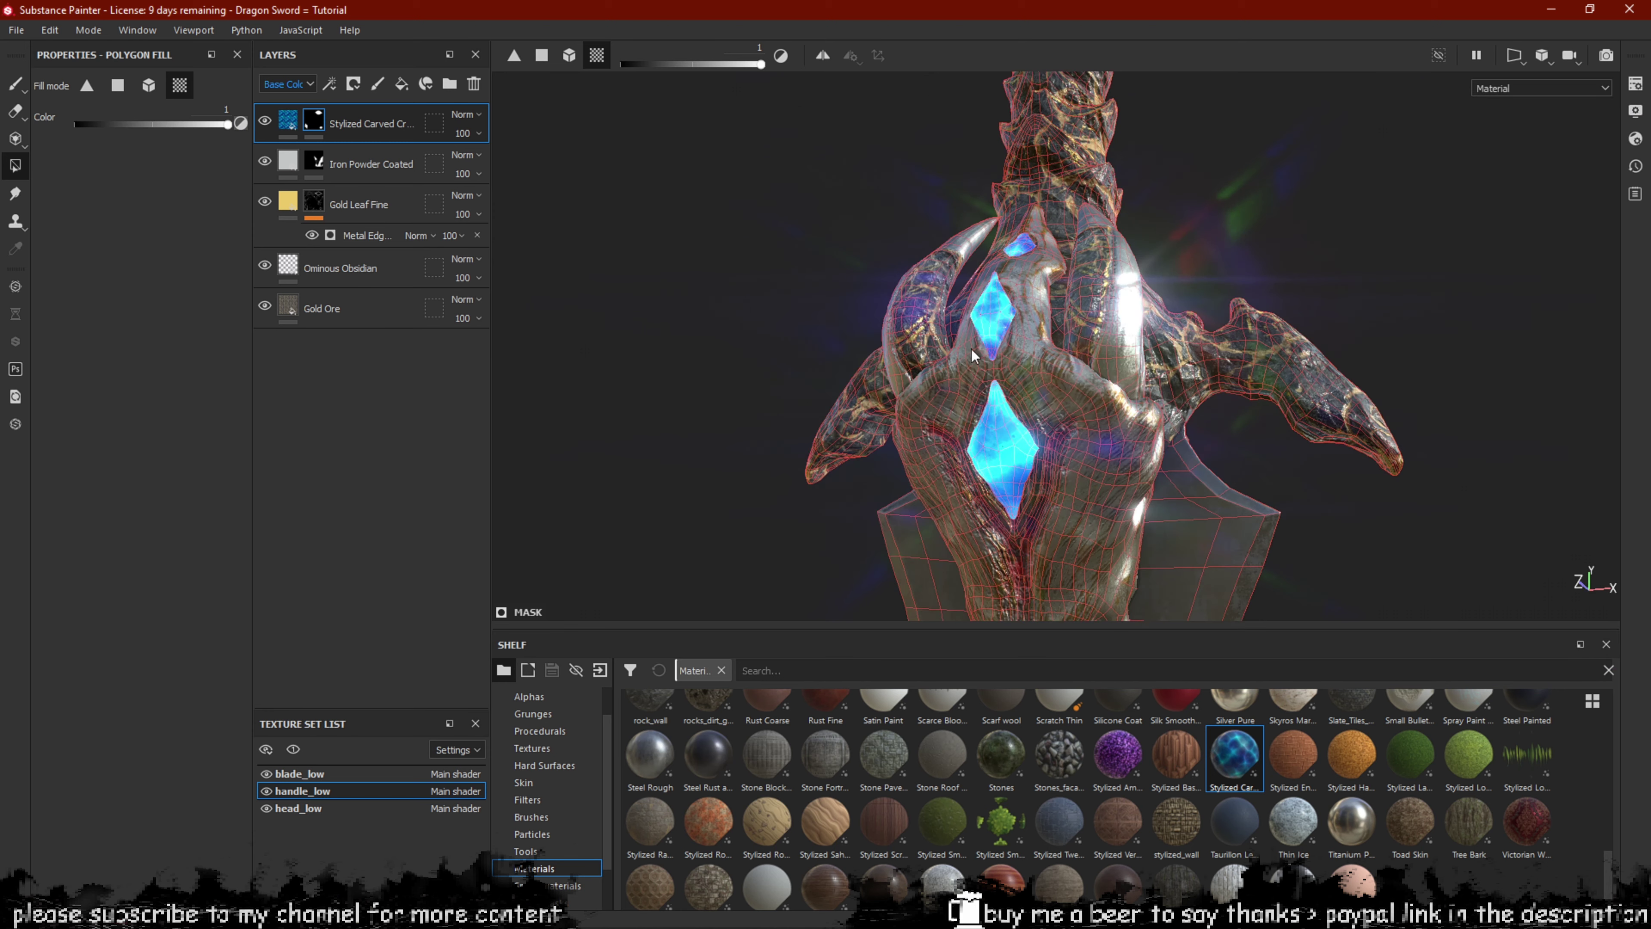
left_click(19, 86)
left_click(298, 131)
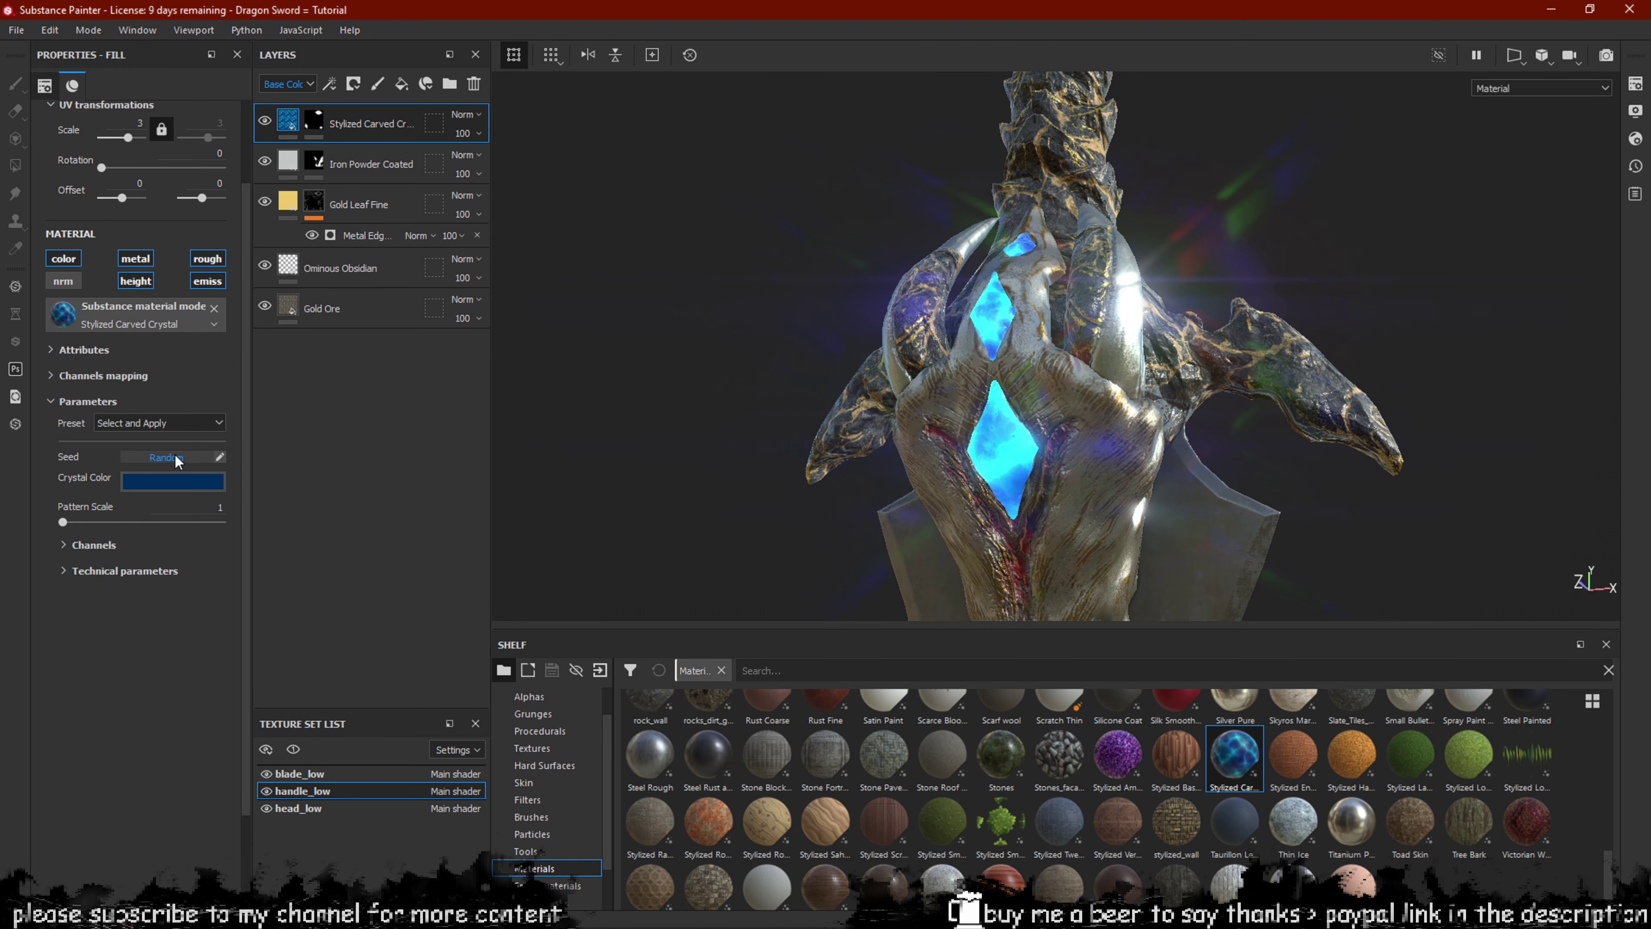
left_click(111, 566)
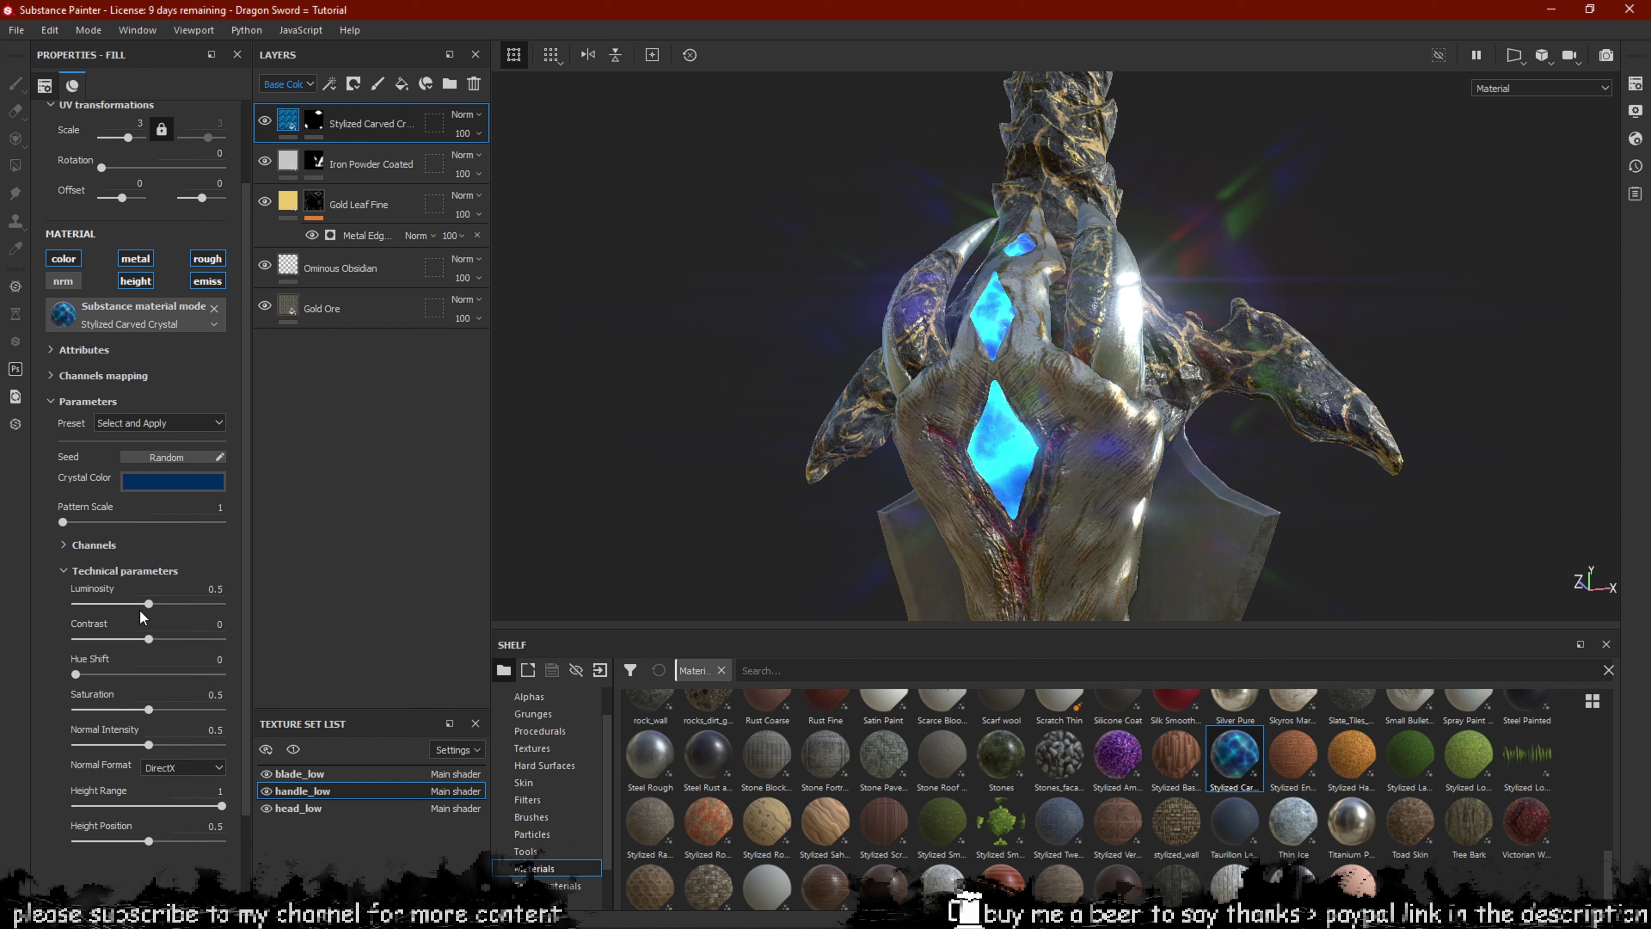
left_click_drag(148, 604, 154, 608)
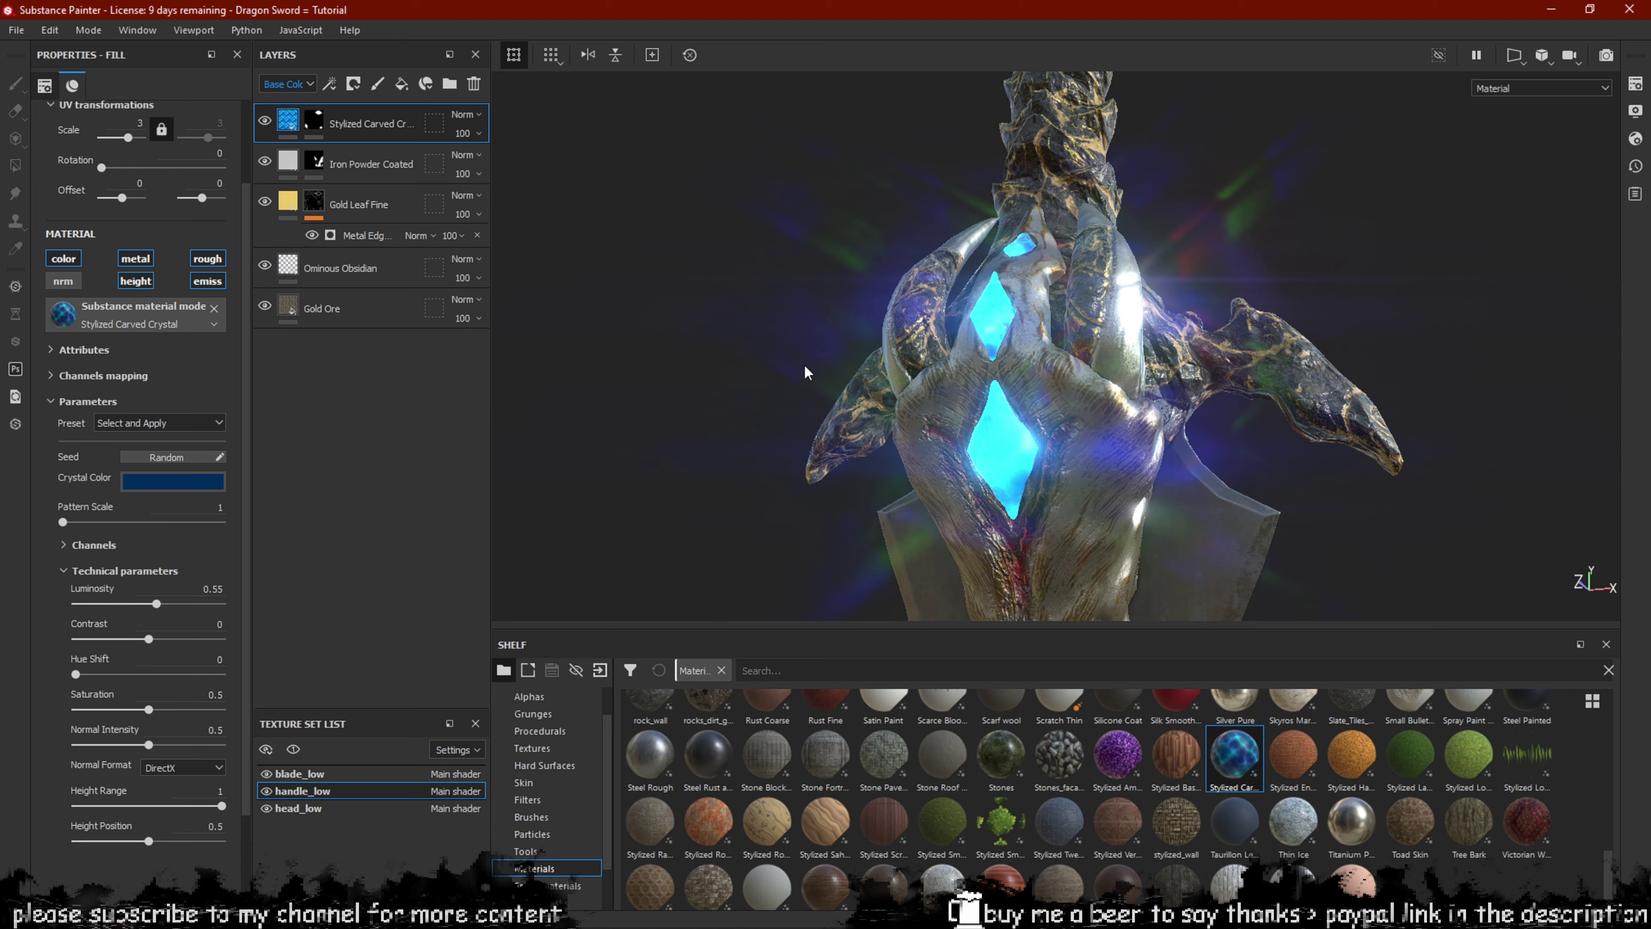
Try the crystal material's Contrast at 0.3 and -0.4, and settle on 0.14.
left_click_drag(806, 368, 651, 456, "alt")
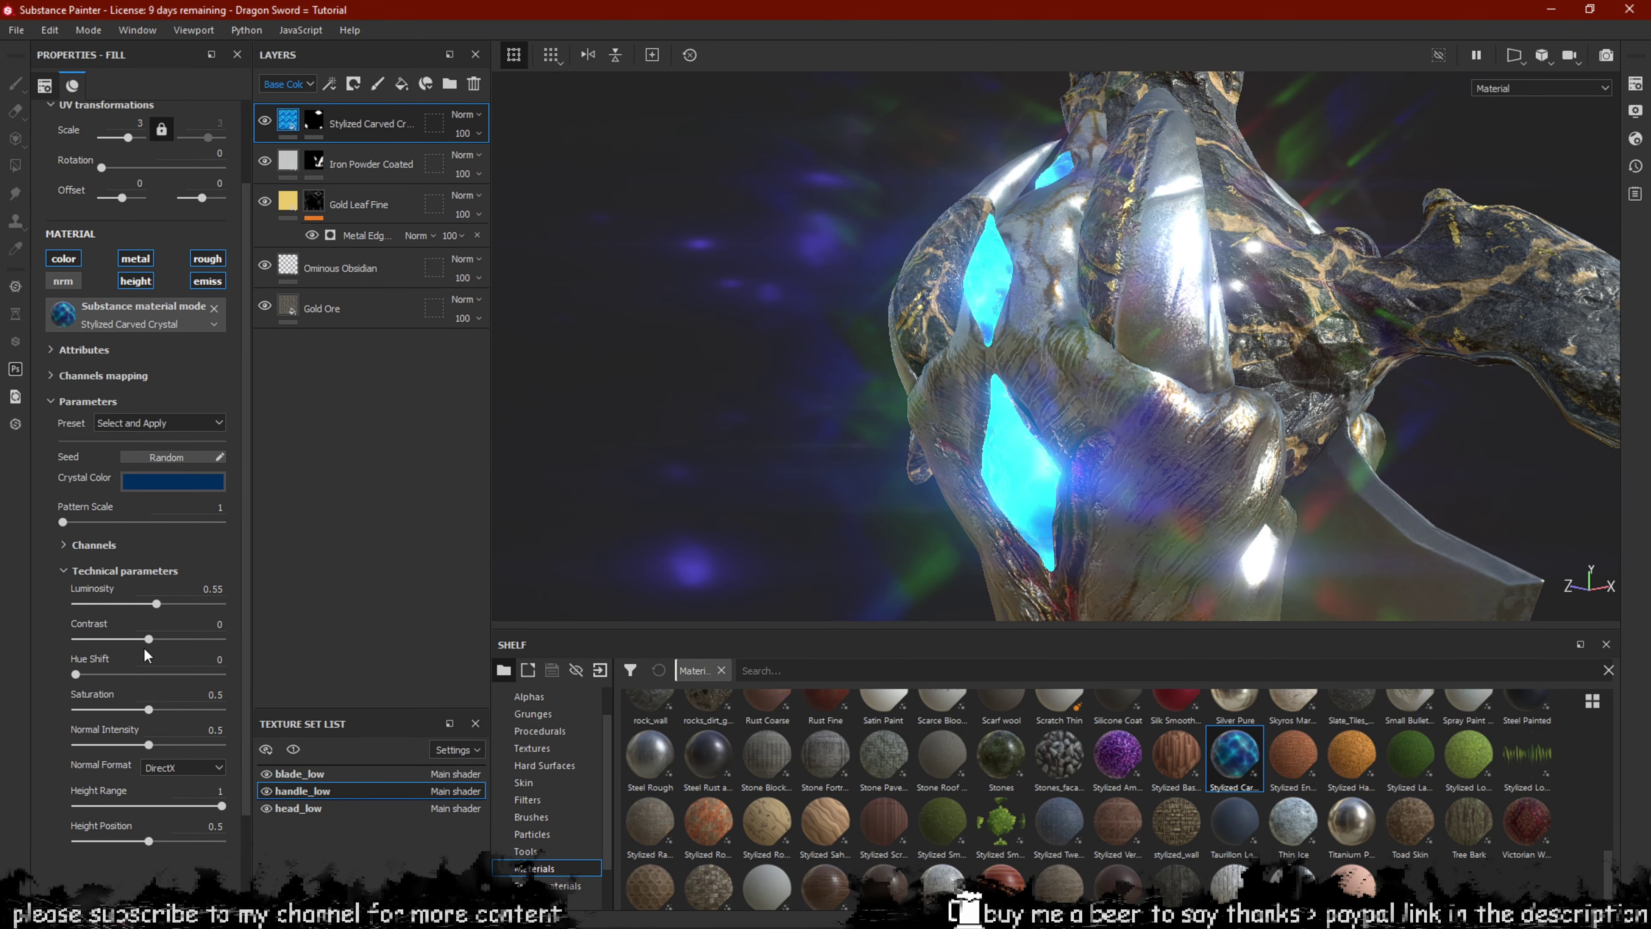
left_click_drag(152, 642, 169, 642)
left_click(170, 639)
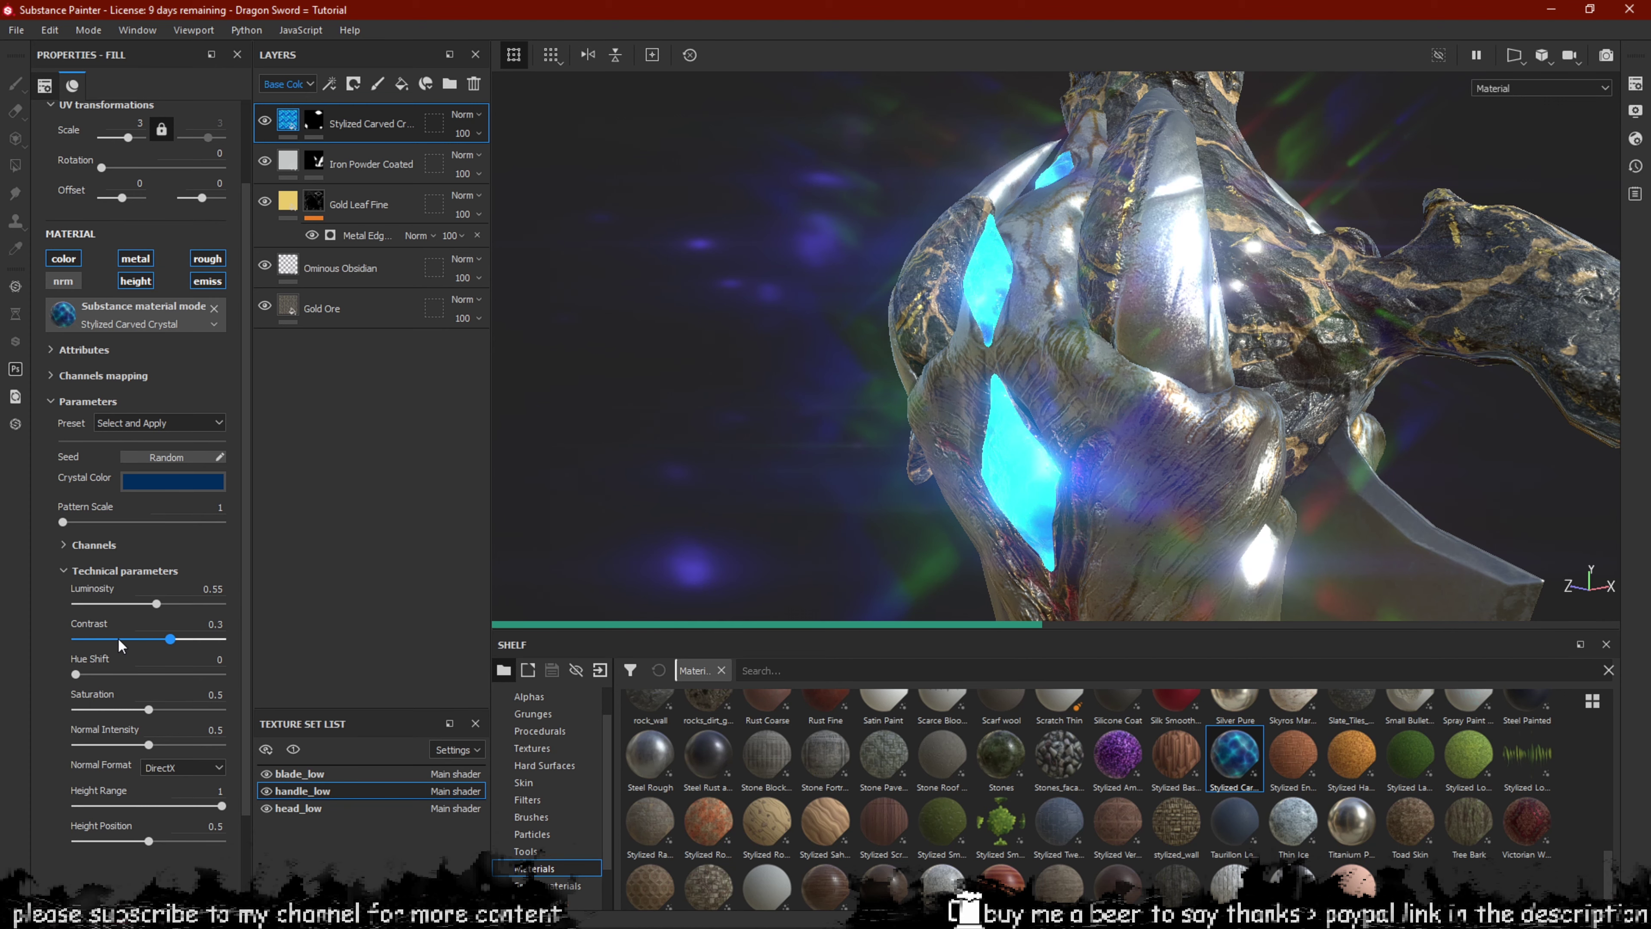
left_click(121, 643)
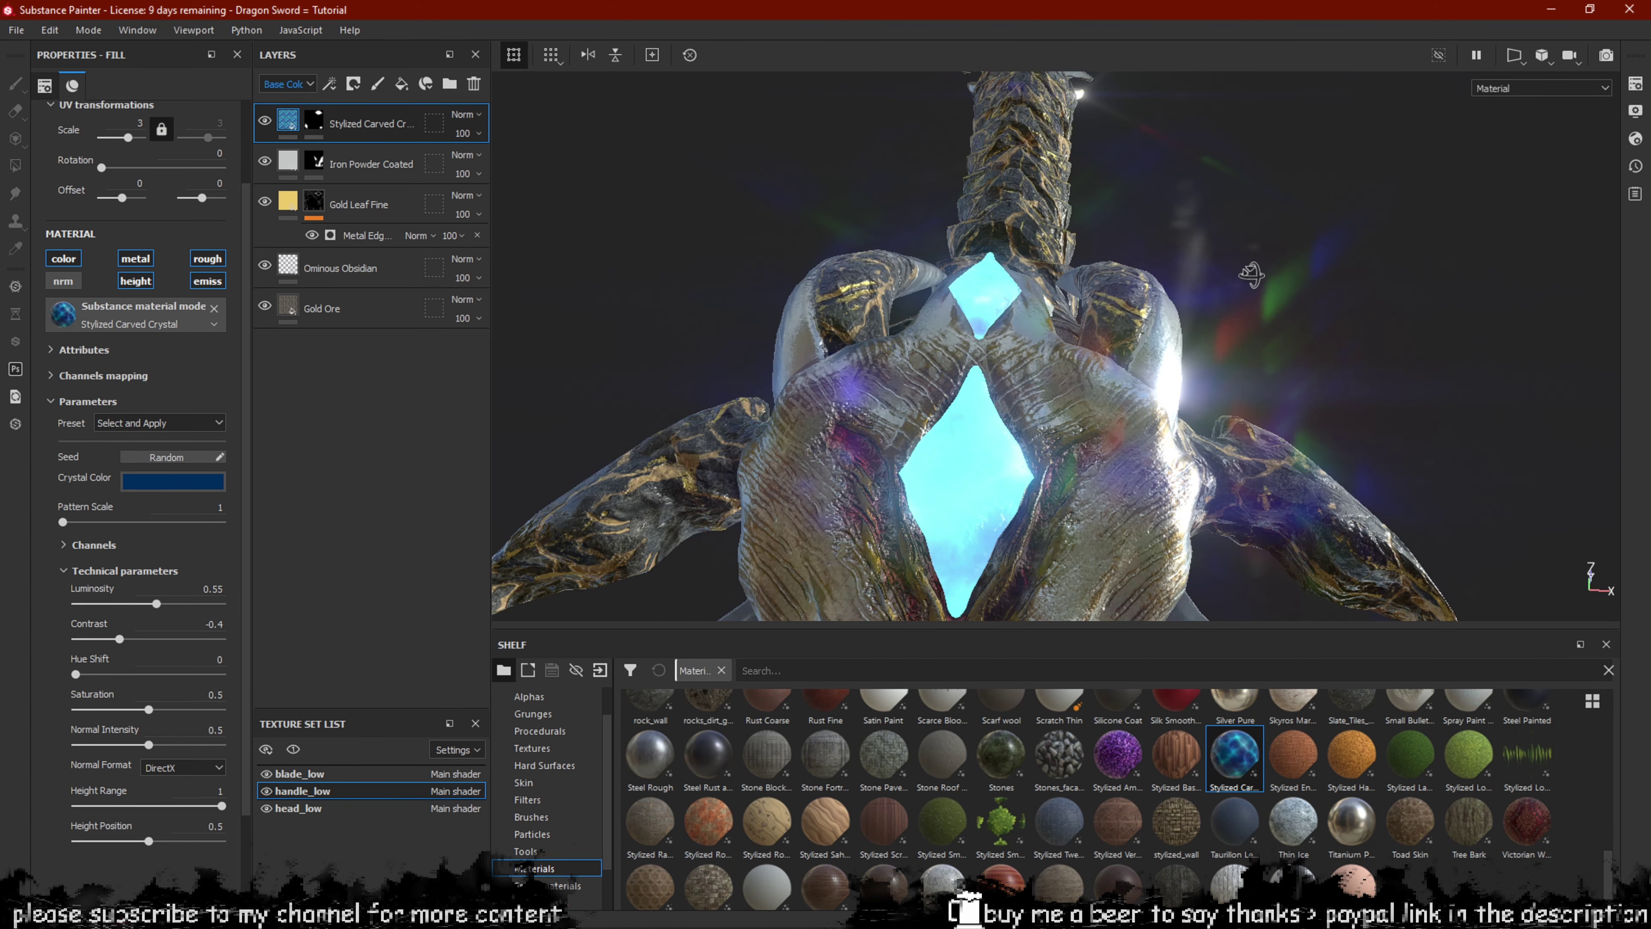
left_click(160, 641)
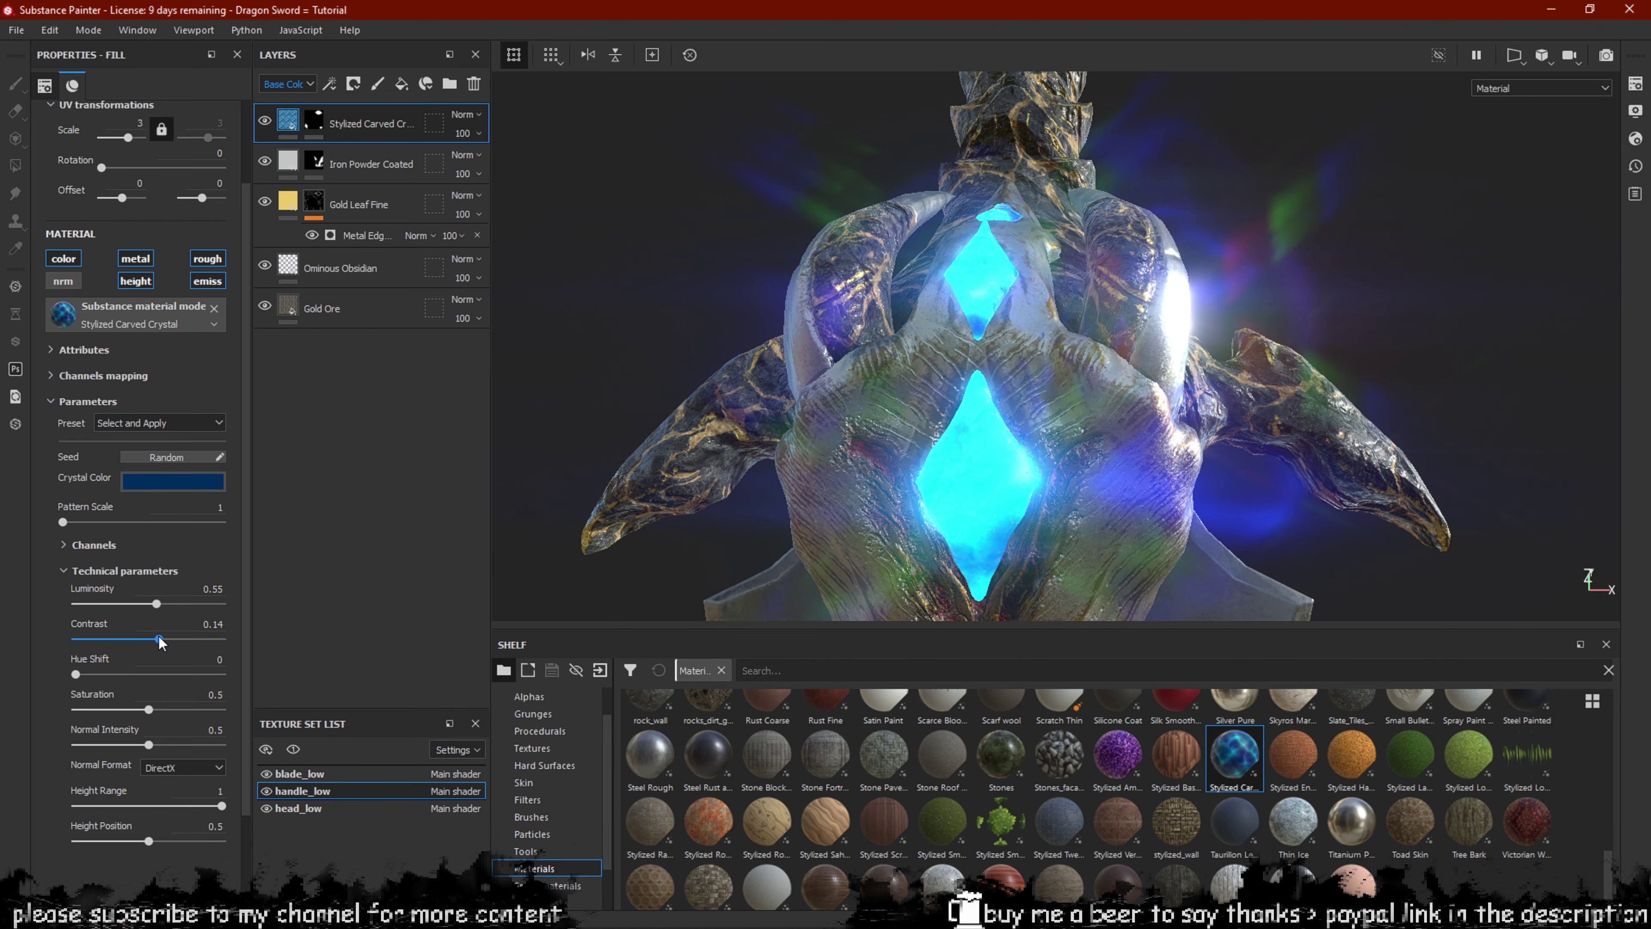
Set the UV scale of the Stylized Carved Crystal layer to 7.
left_click_drag(1073, 305, 920, 381, "alt")
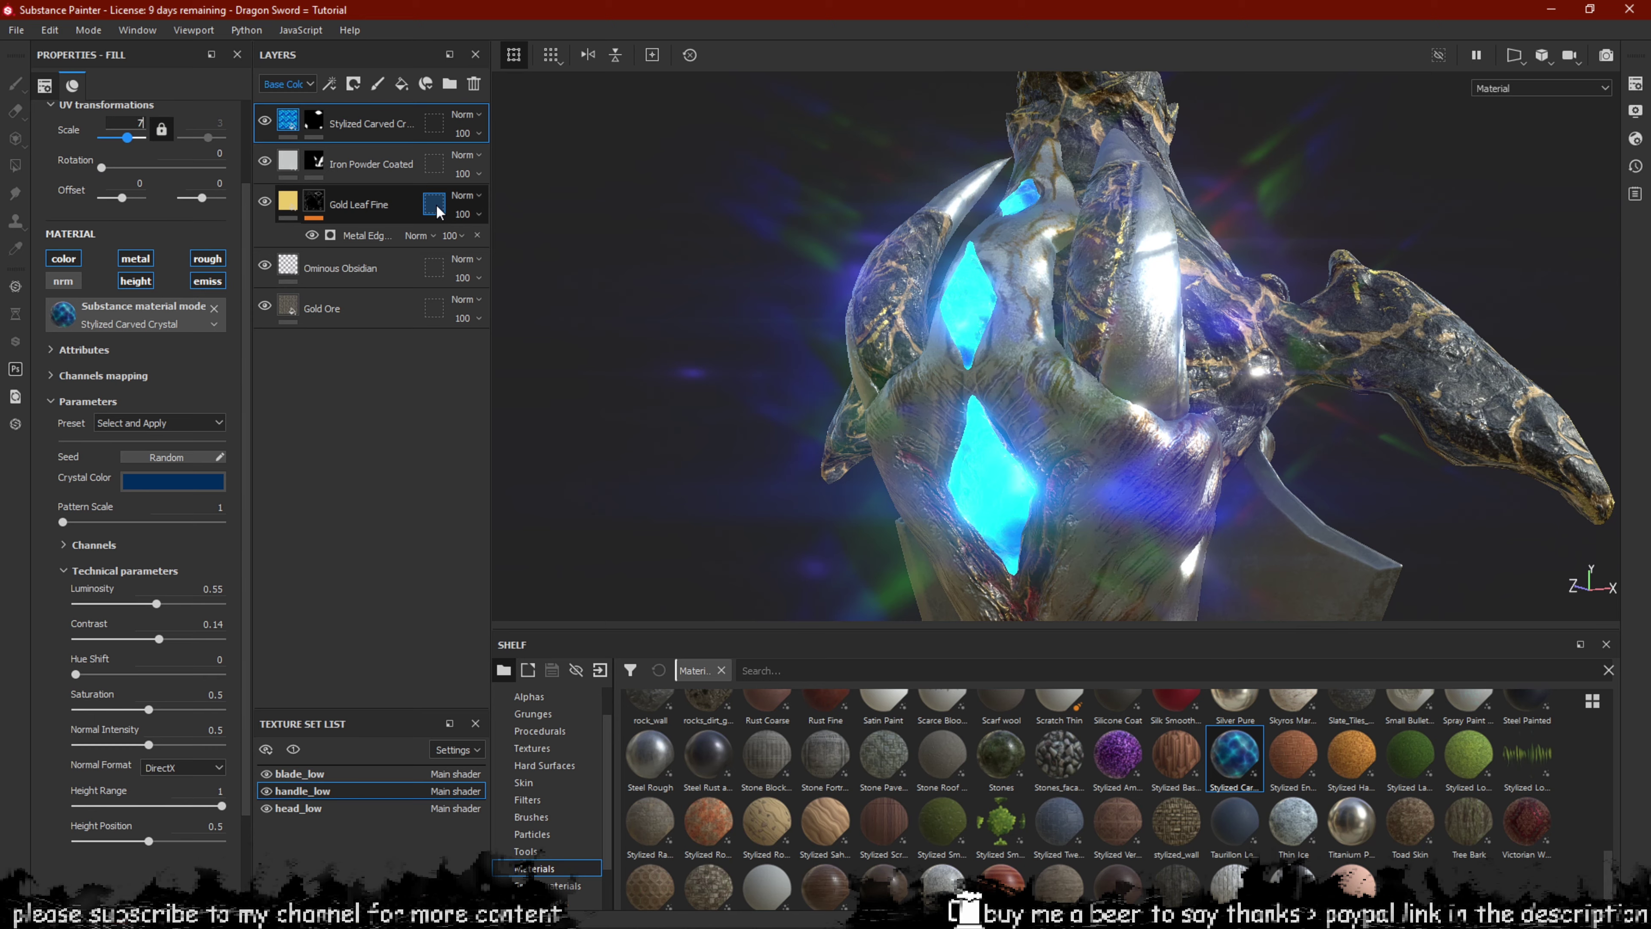
key("Return")
left_click_drag(982, 331, 1280, 269, "alt")
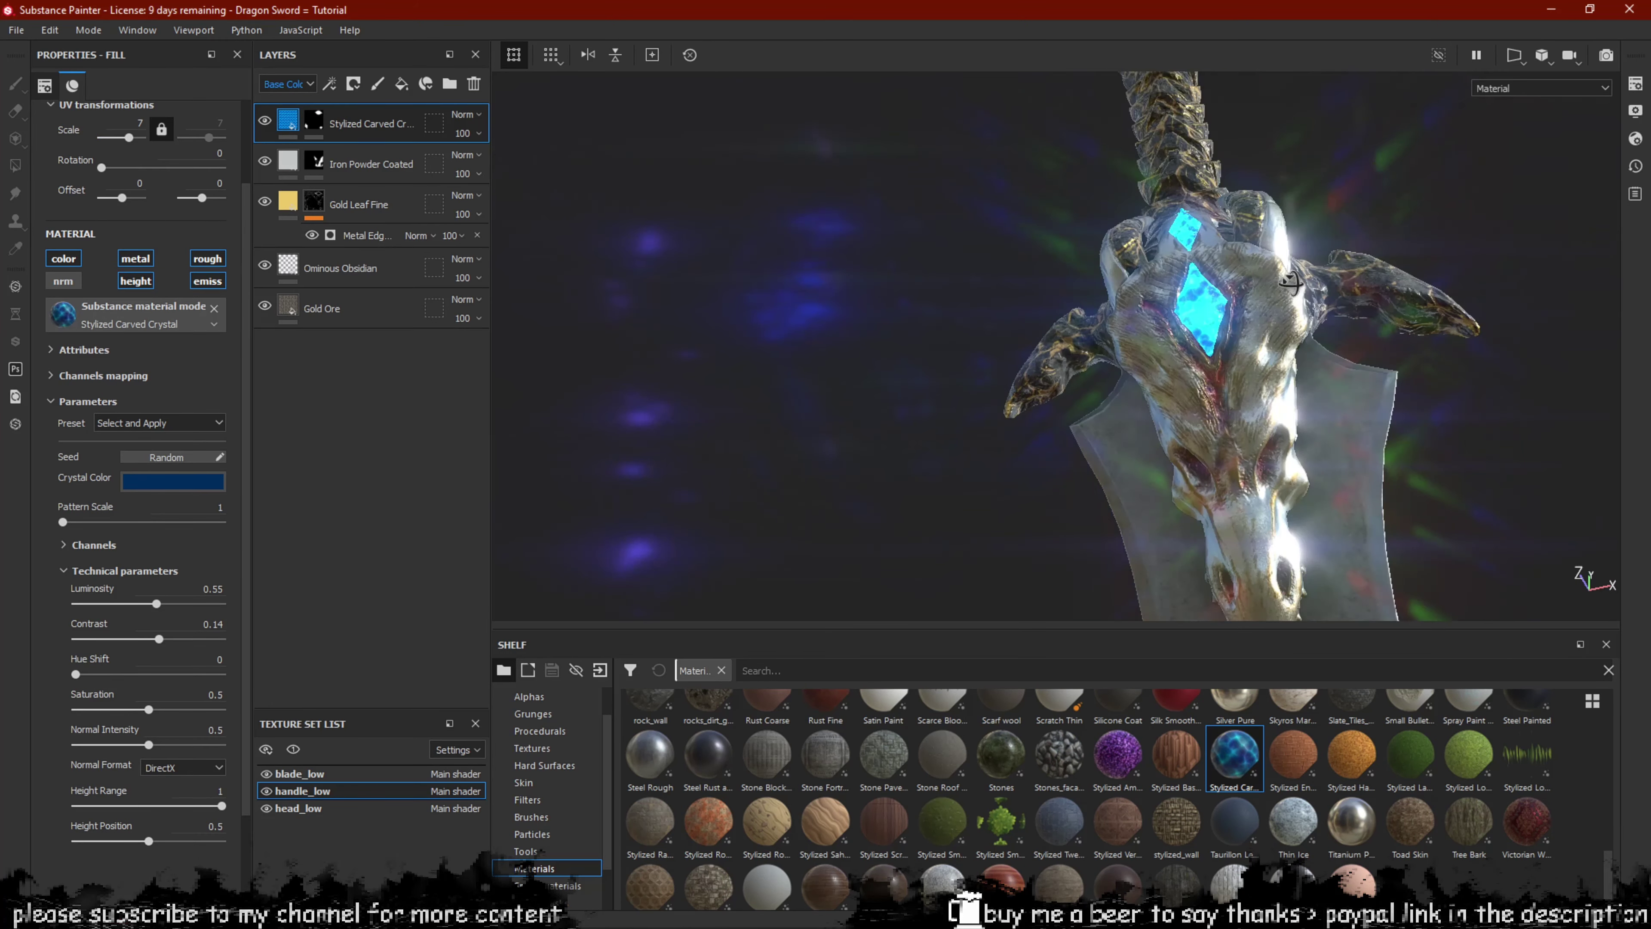
Change the Crystal Color to a saturated golden orange after trying light blue and green tones.
left_click(194, 487)
left_click(273, 574)
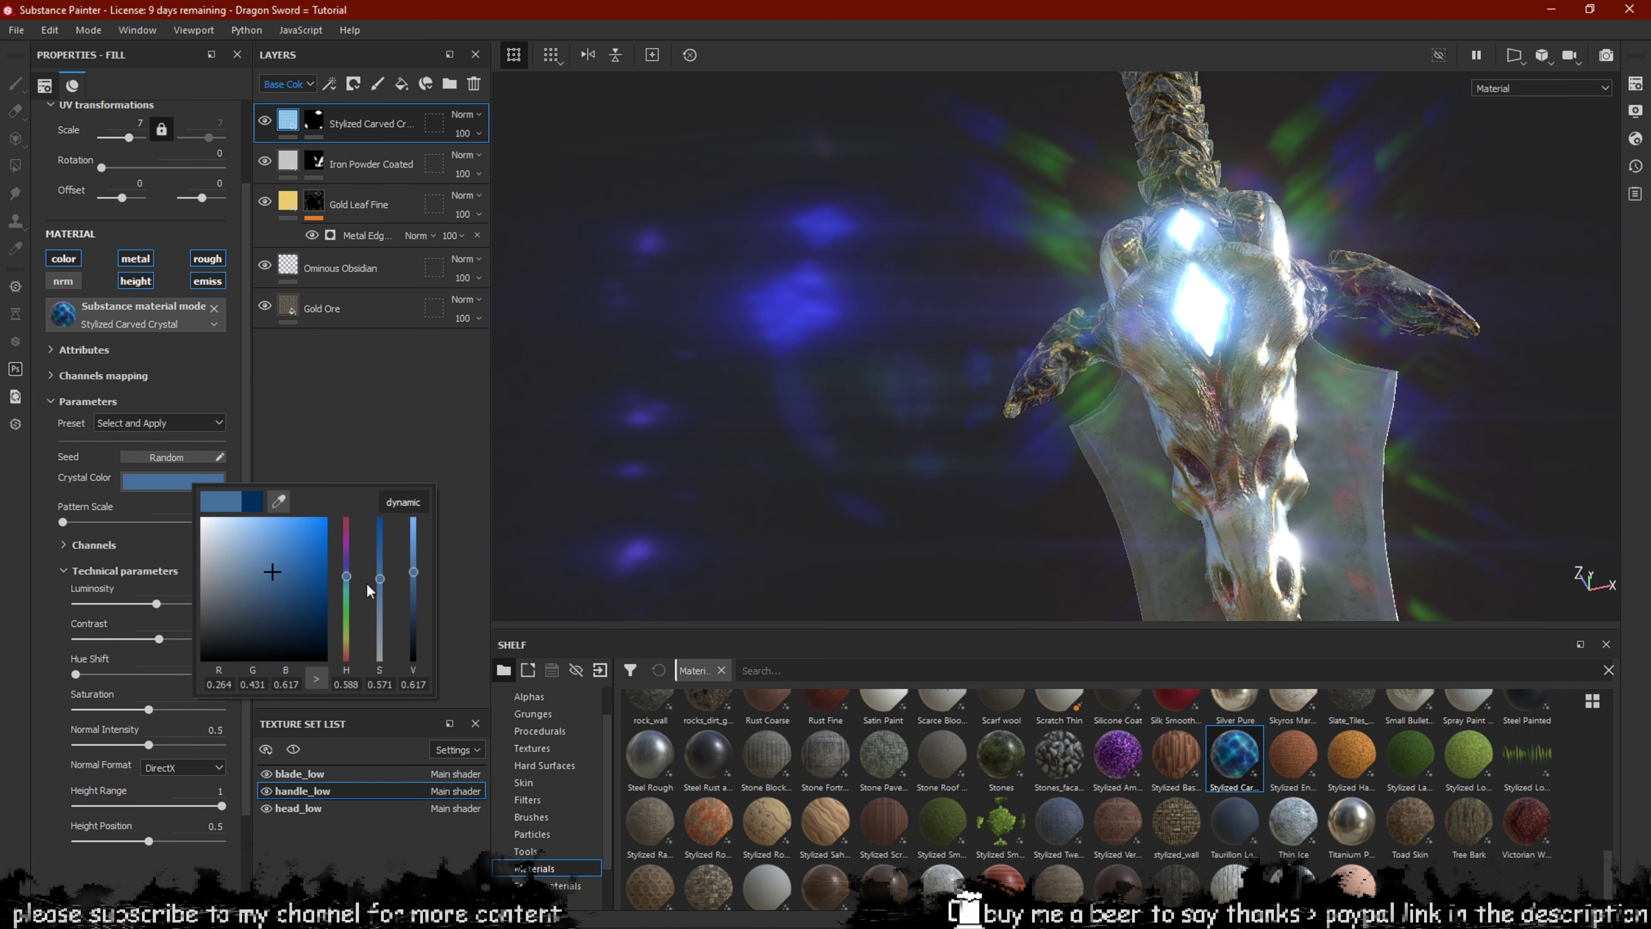
left_click_drag(350, 604, 347, 632)
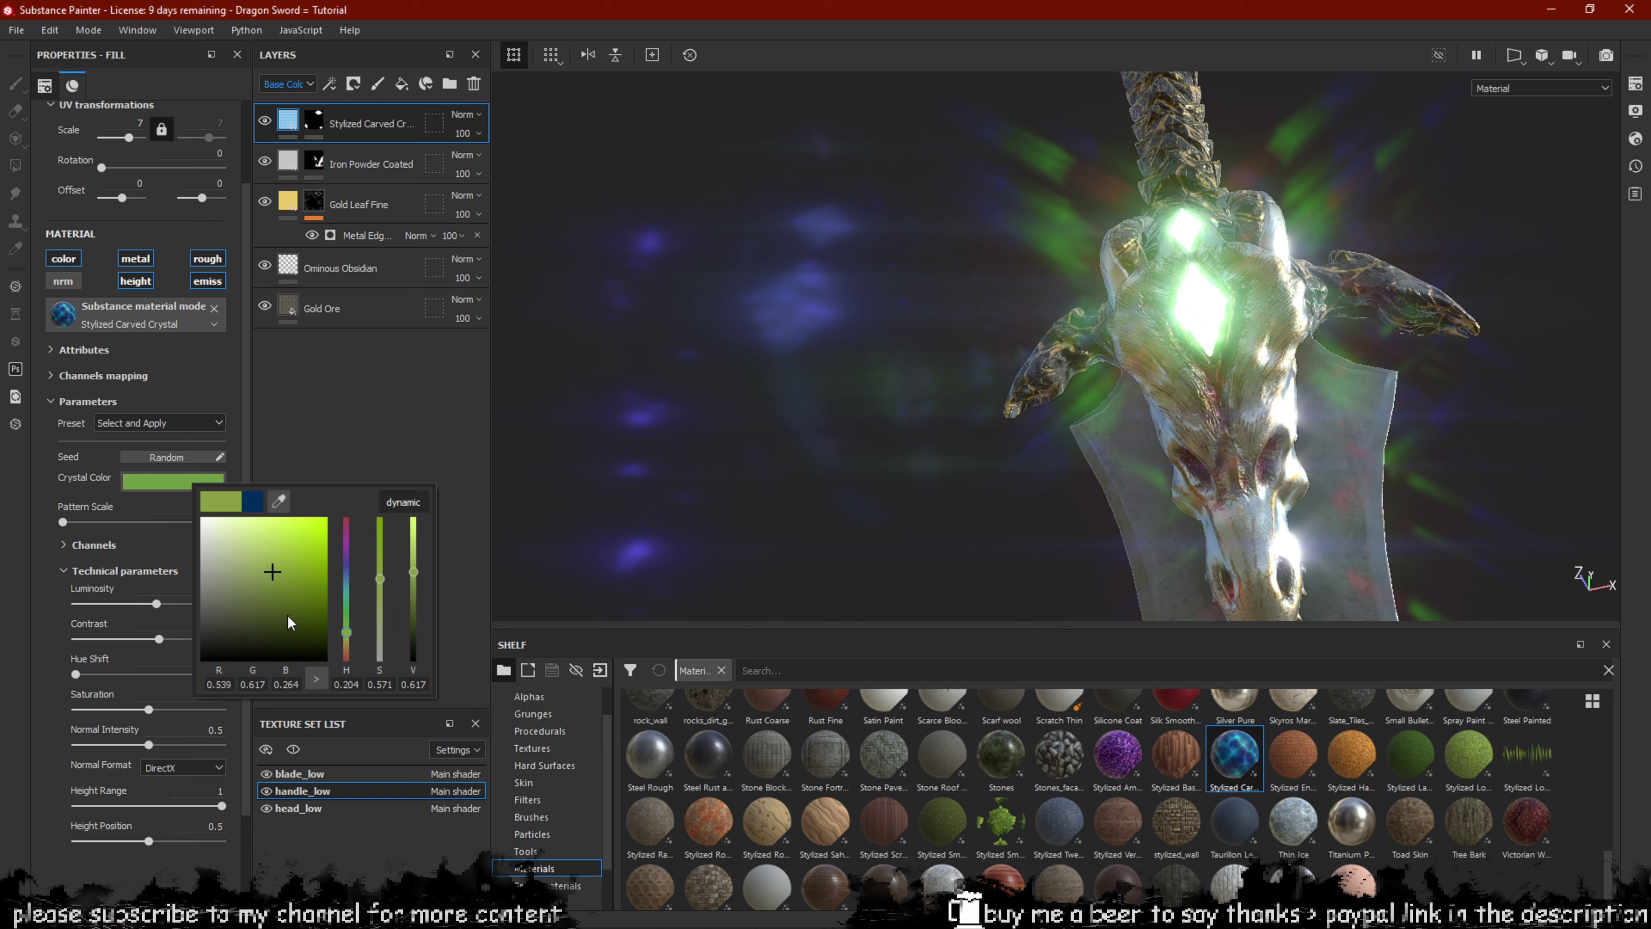
left_click_drag(346, 632, 348, 645)
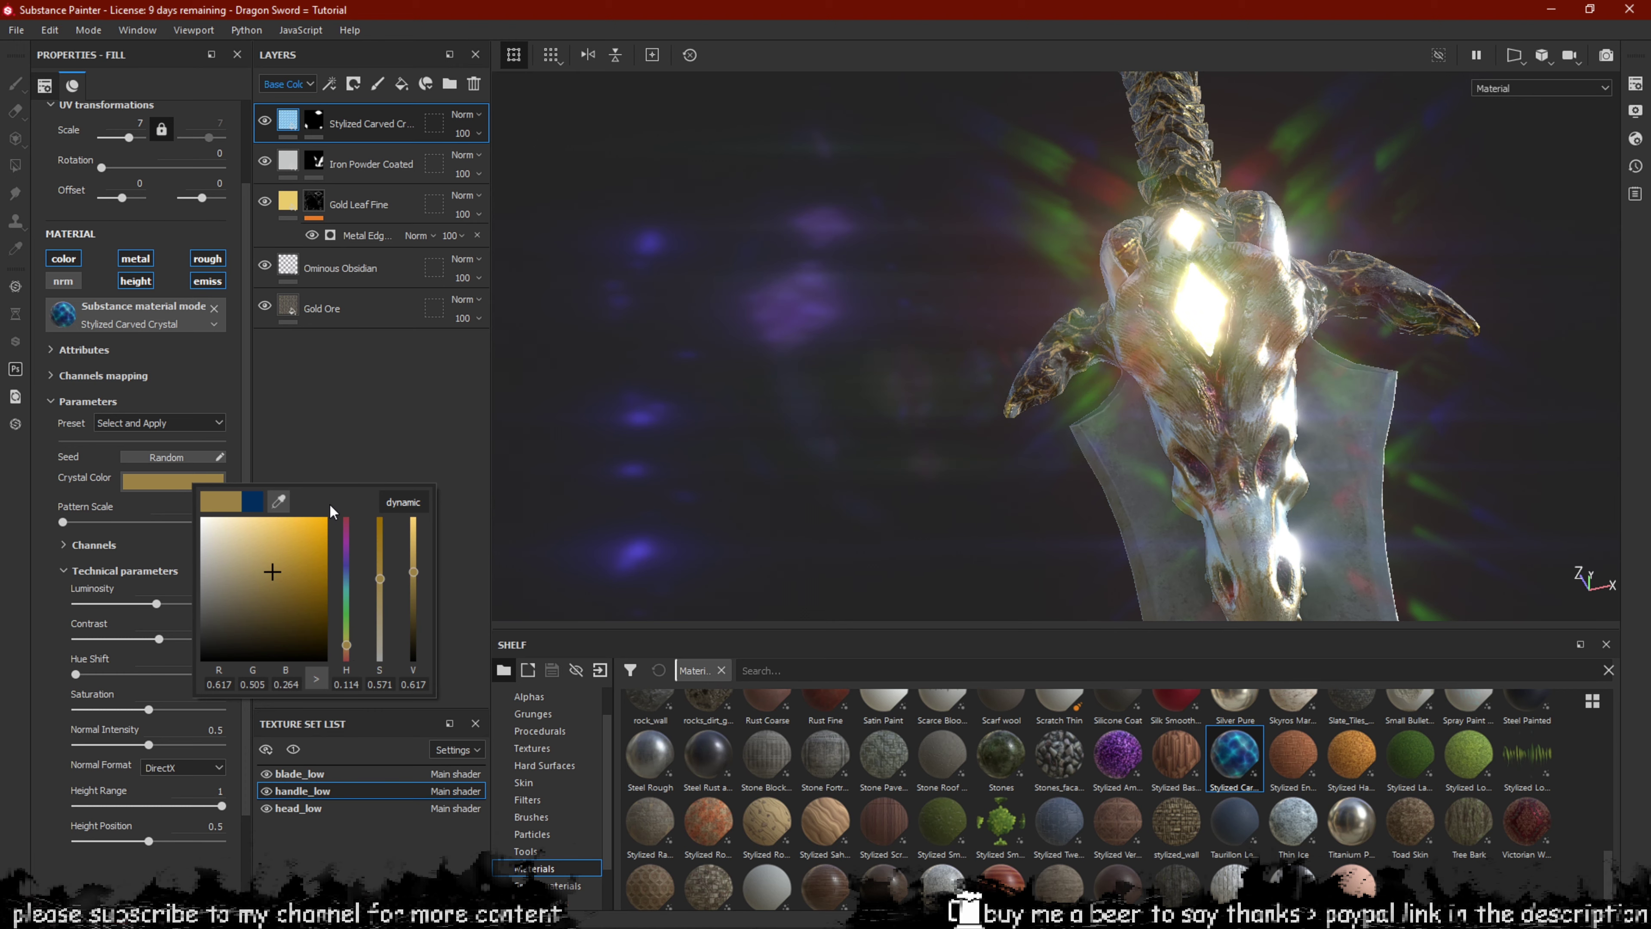
left_click(317, 534)
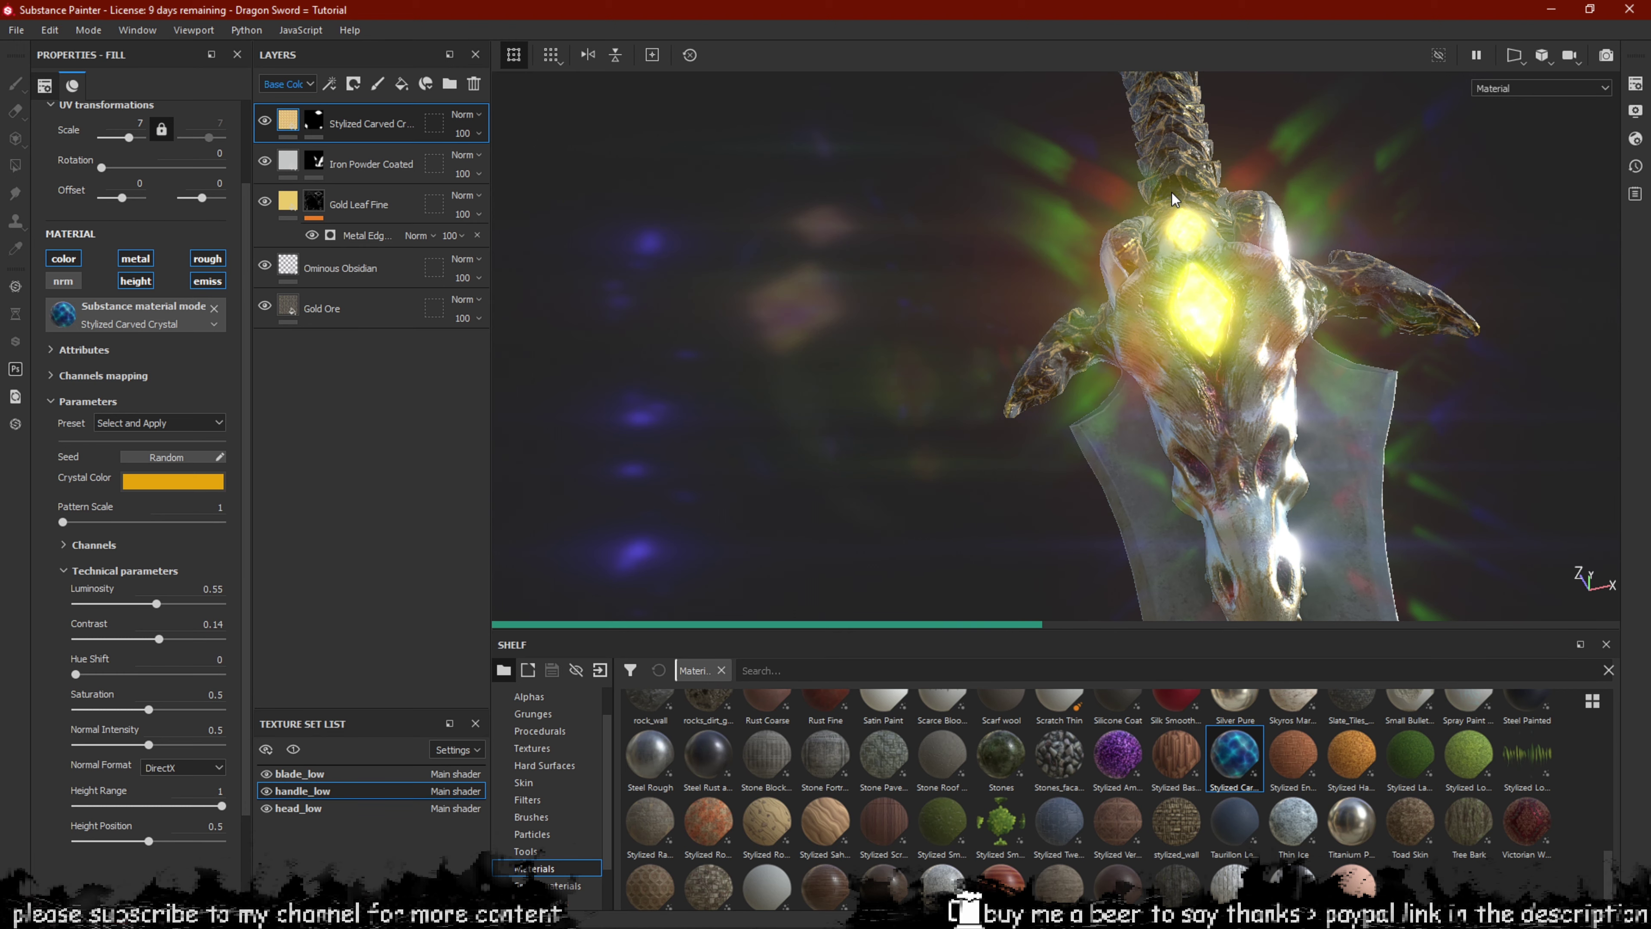
Lower the crystal material's Luminosity to 0.42 and fine-tune it to 0.49.
left_click_drag(1172, 200, 1158, 342, "alt")
scroll(1158, 343, "up", 5)
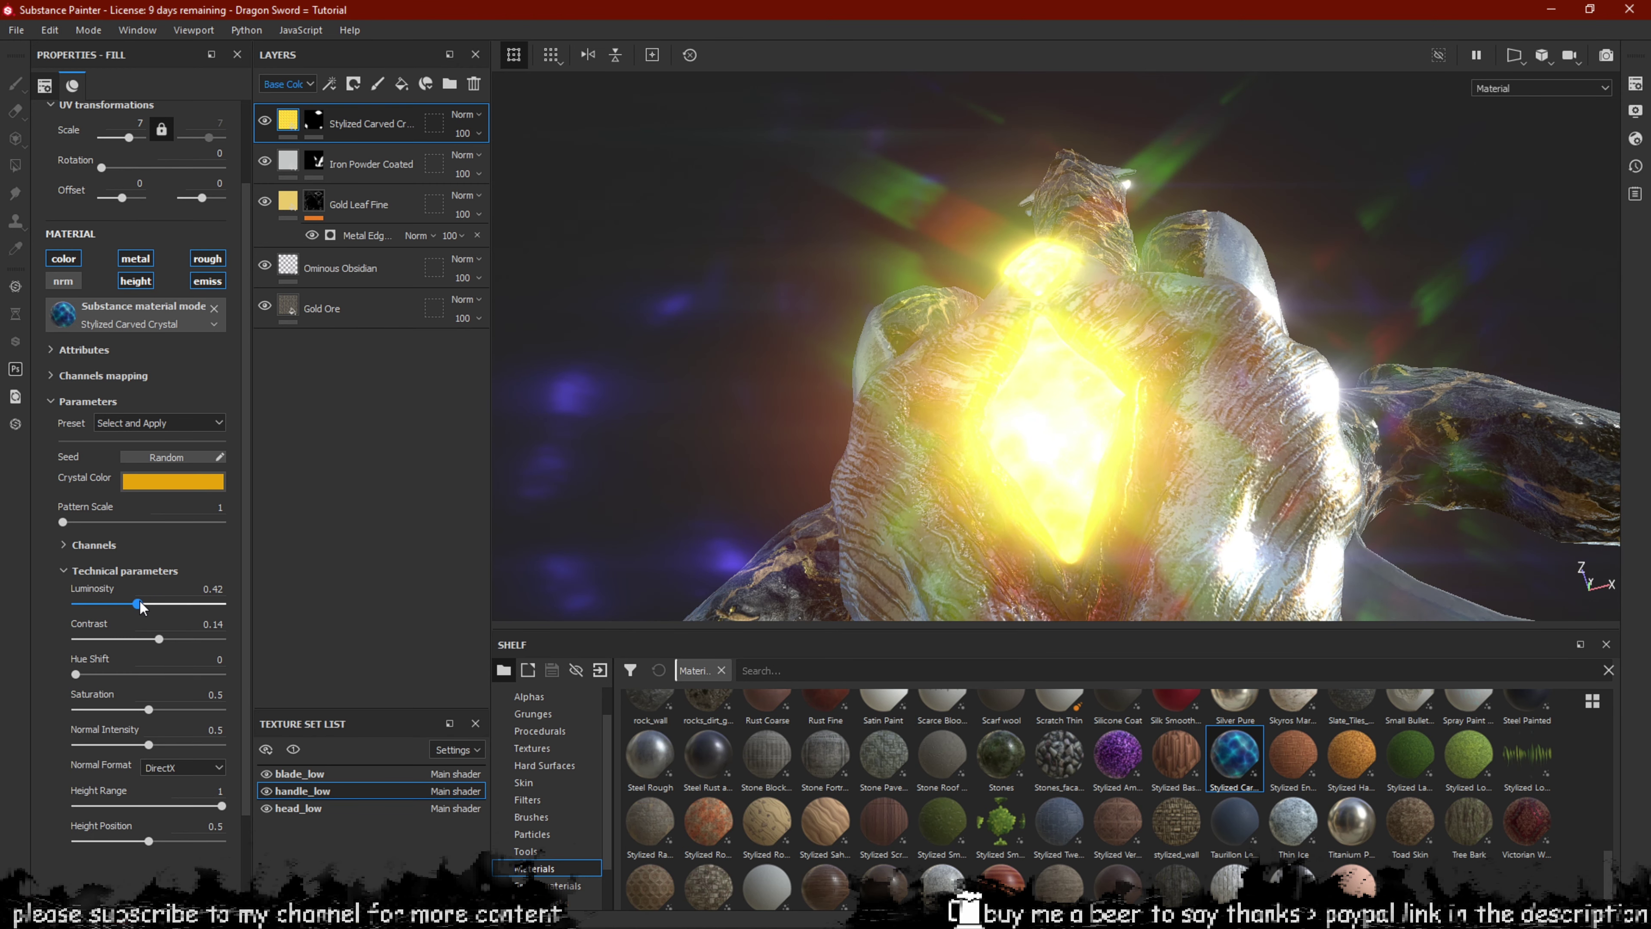
left_click_drag(1105, 514, 1086, 426, "alt")
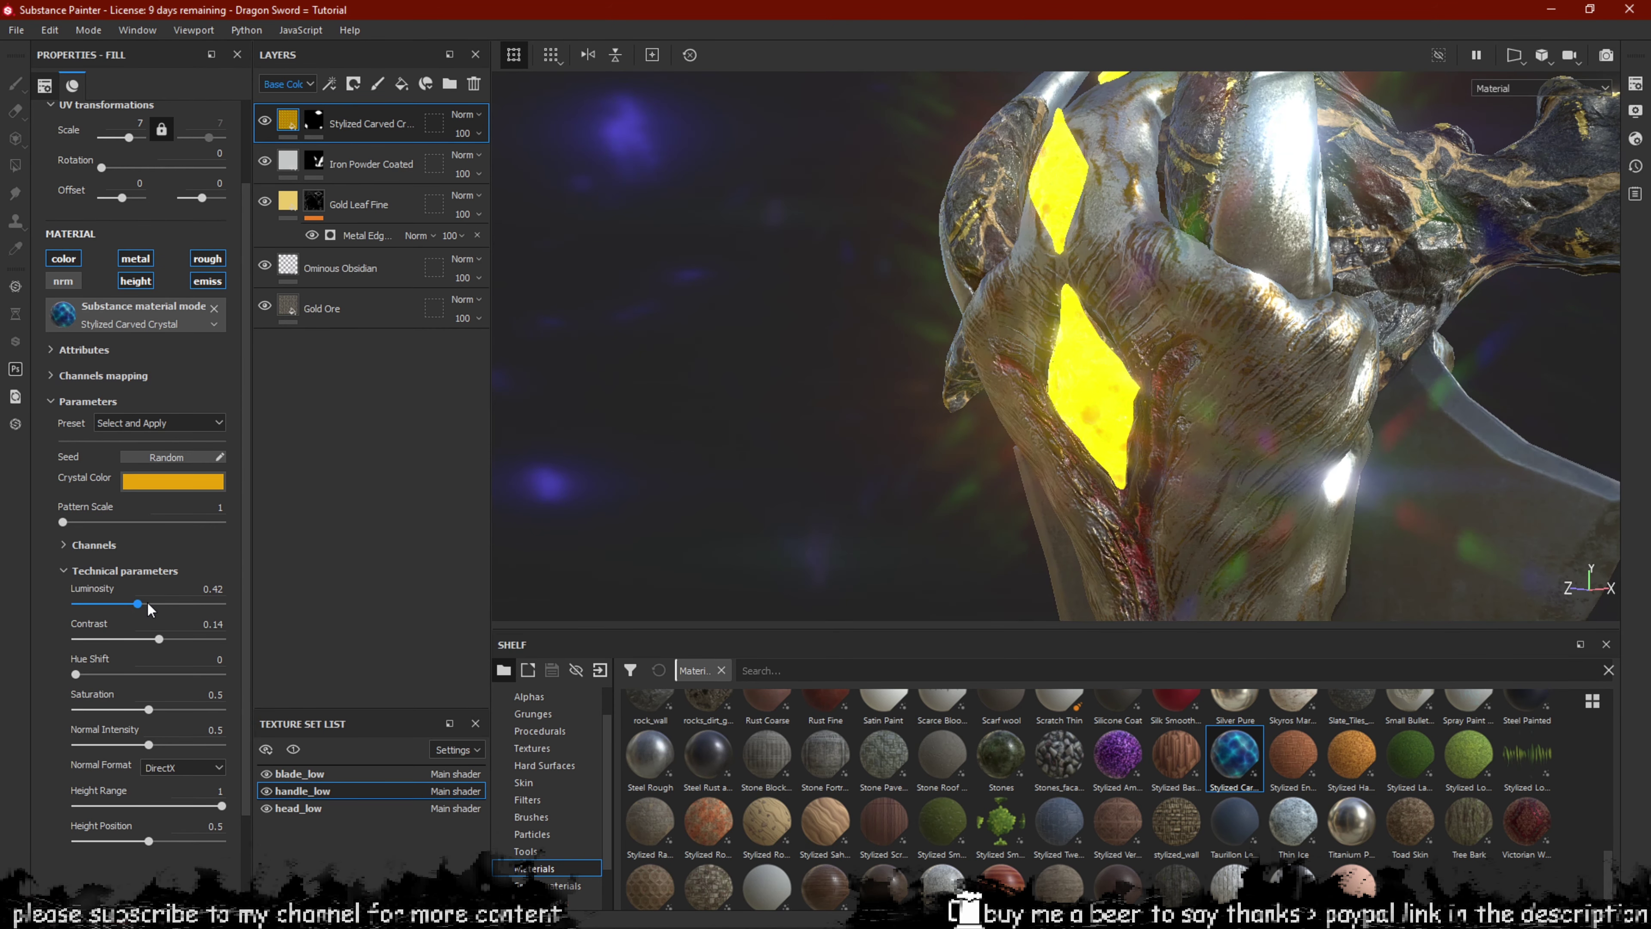
left_click_drag(137, 604, 147, 604)
left_click_drag(975, 325, 693, 479, "alt")
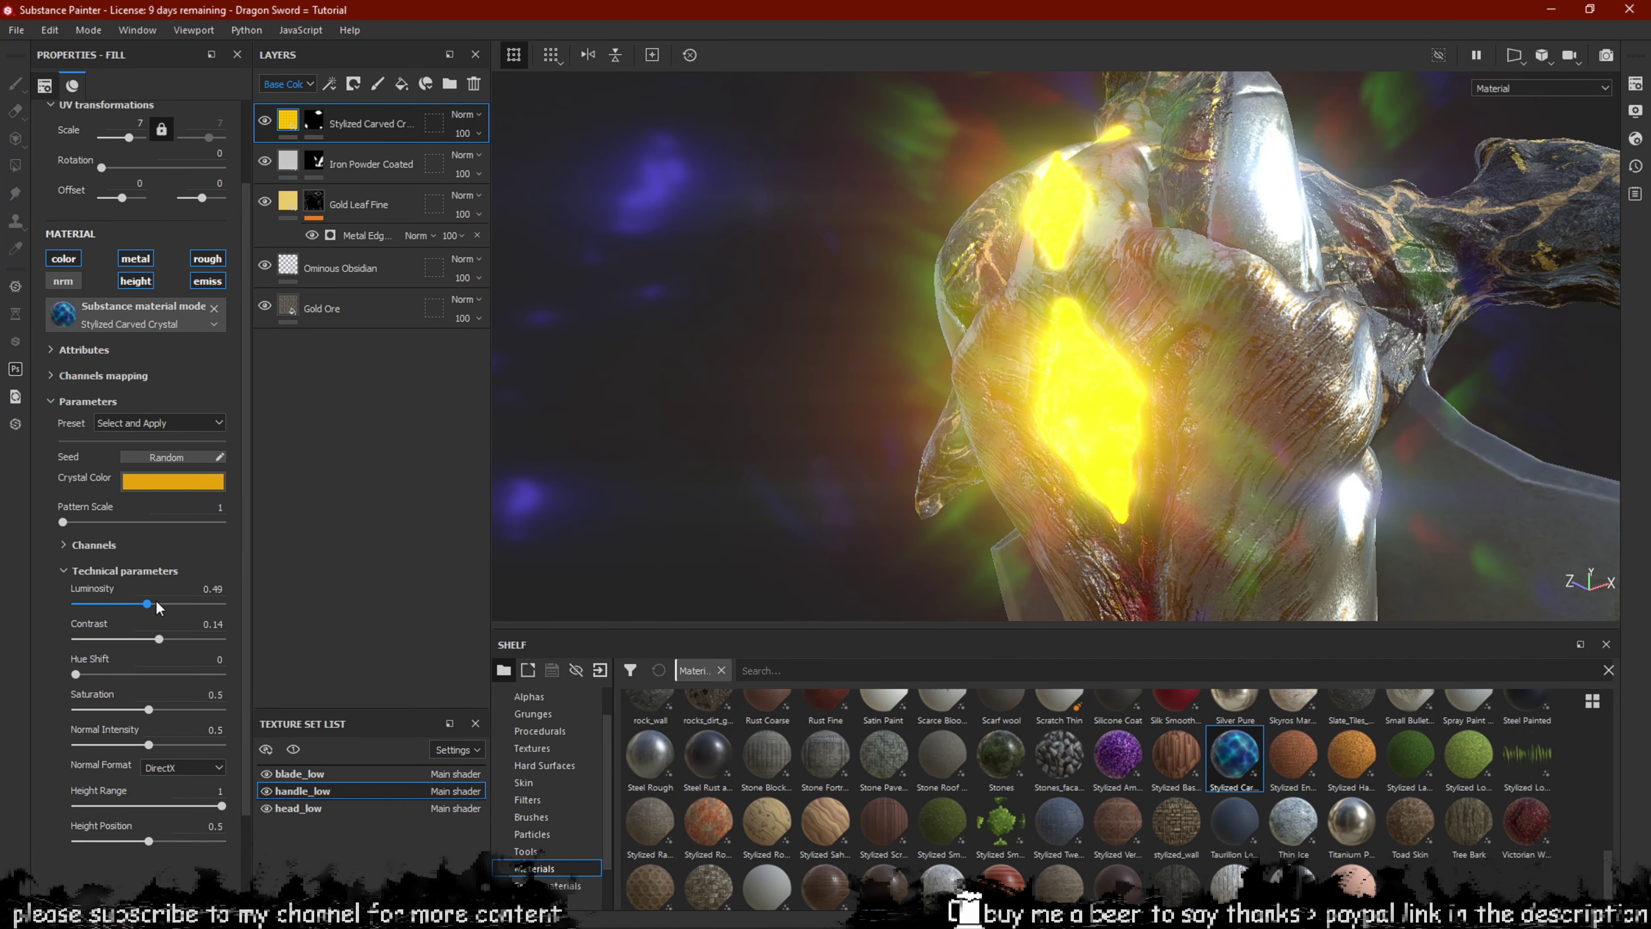
Add a Levels effect on the crystal layer's Emissive channel and raise its input black level to about 0.435.
right_click(283, 120)
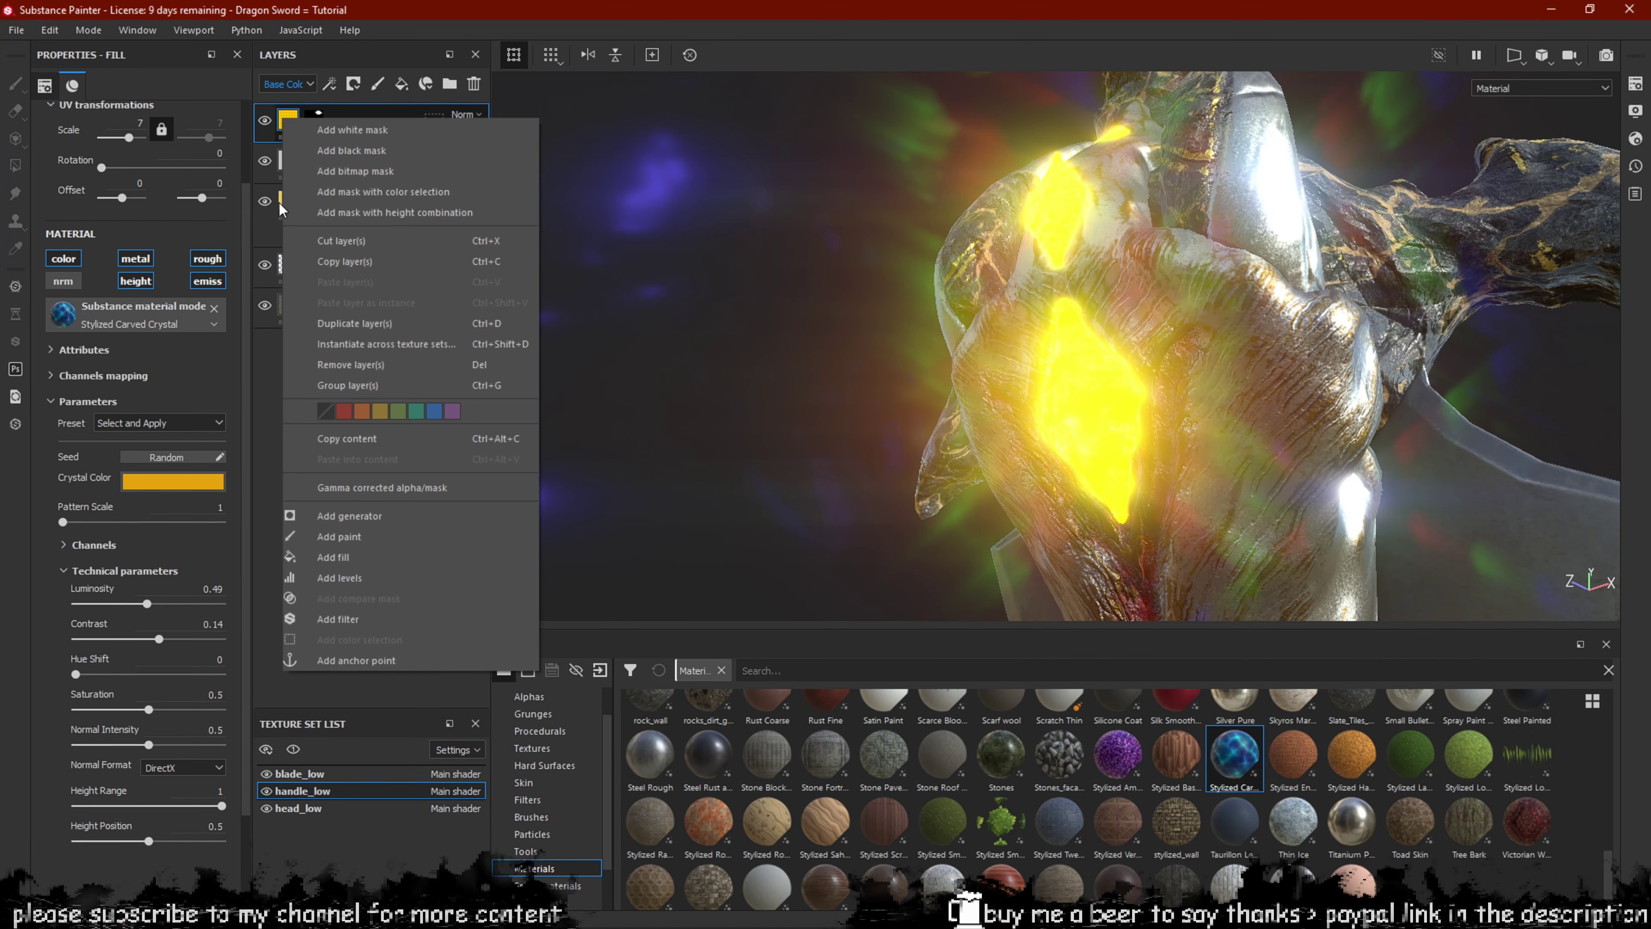
left_click(354, 579)
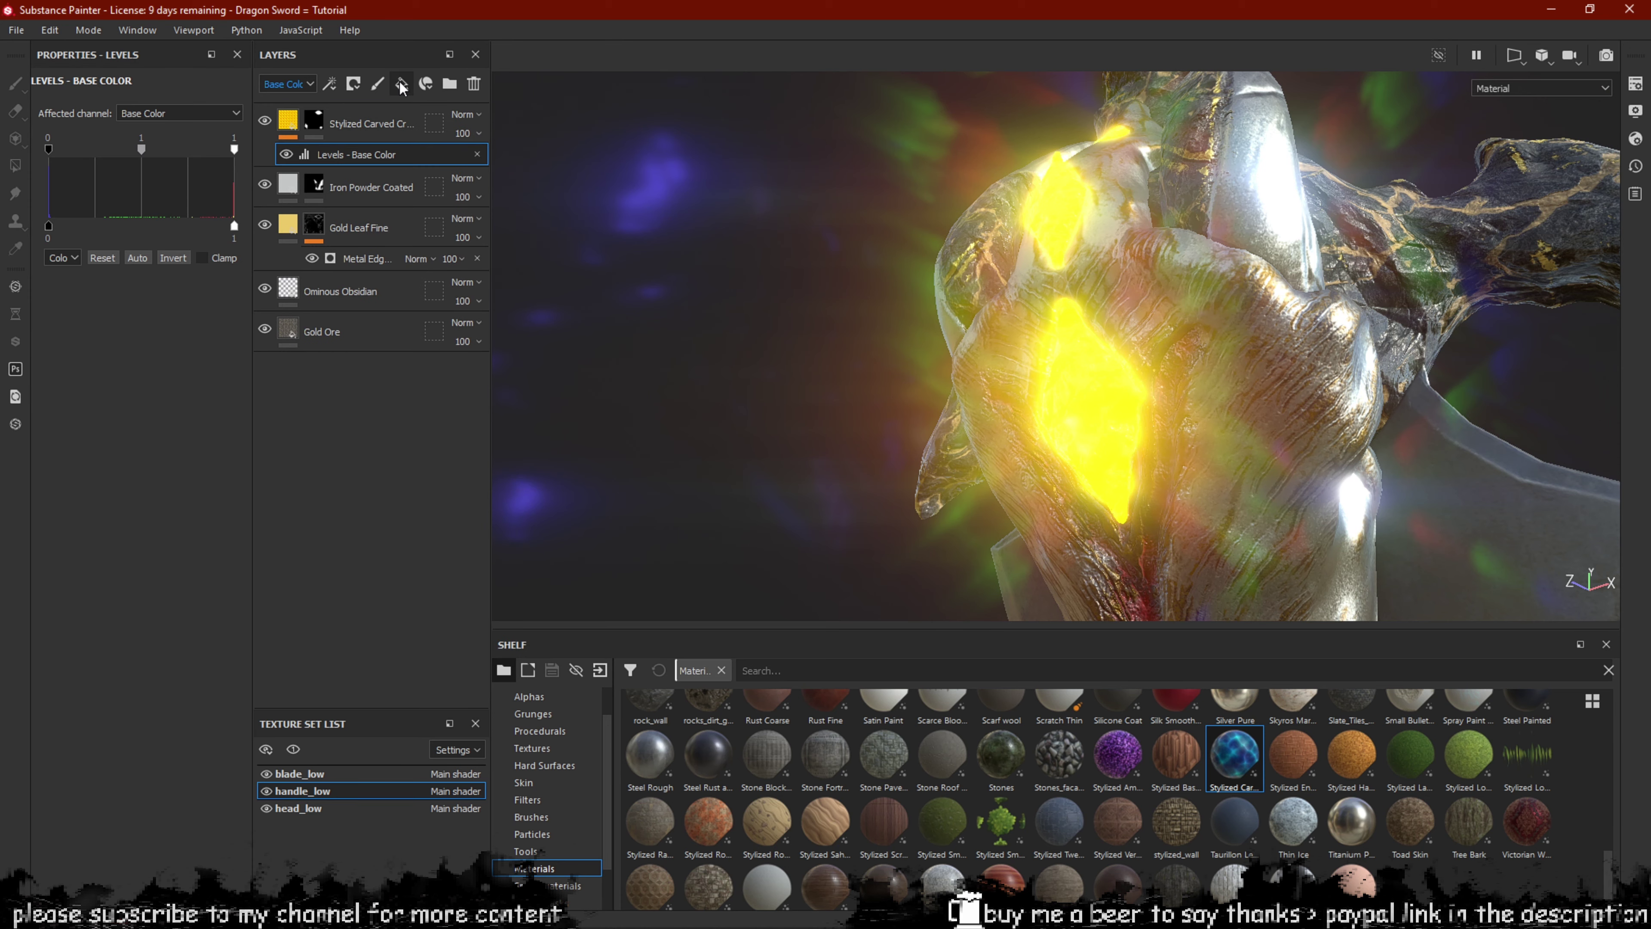
left_click(179, 116)
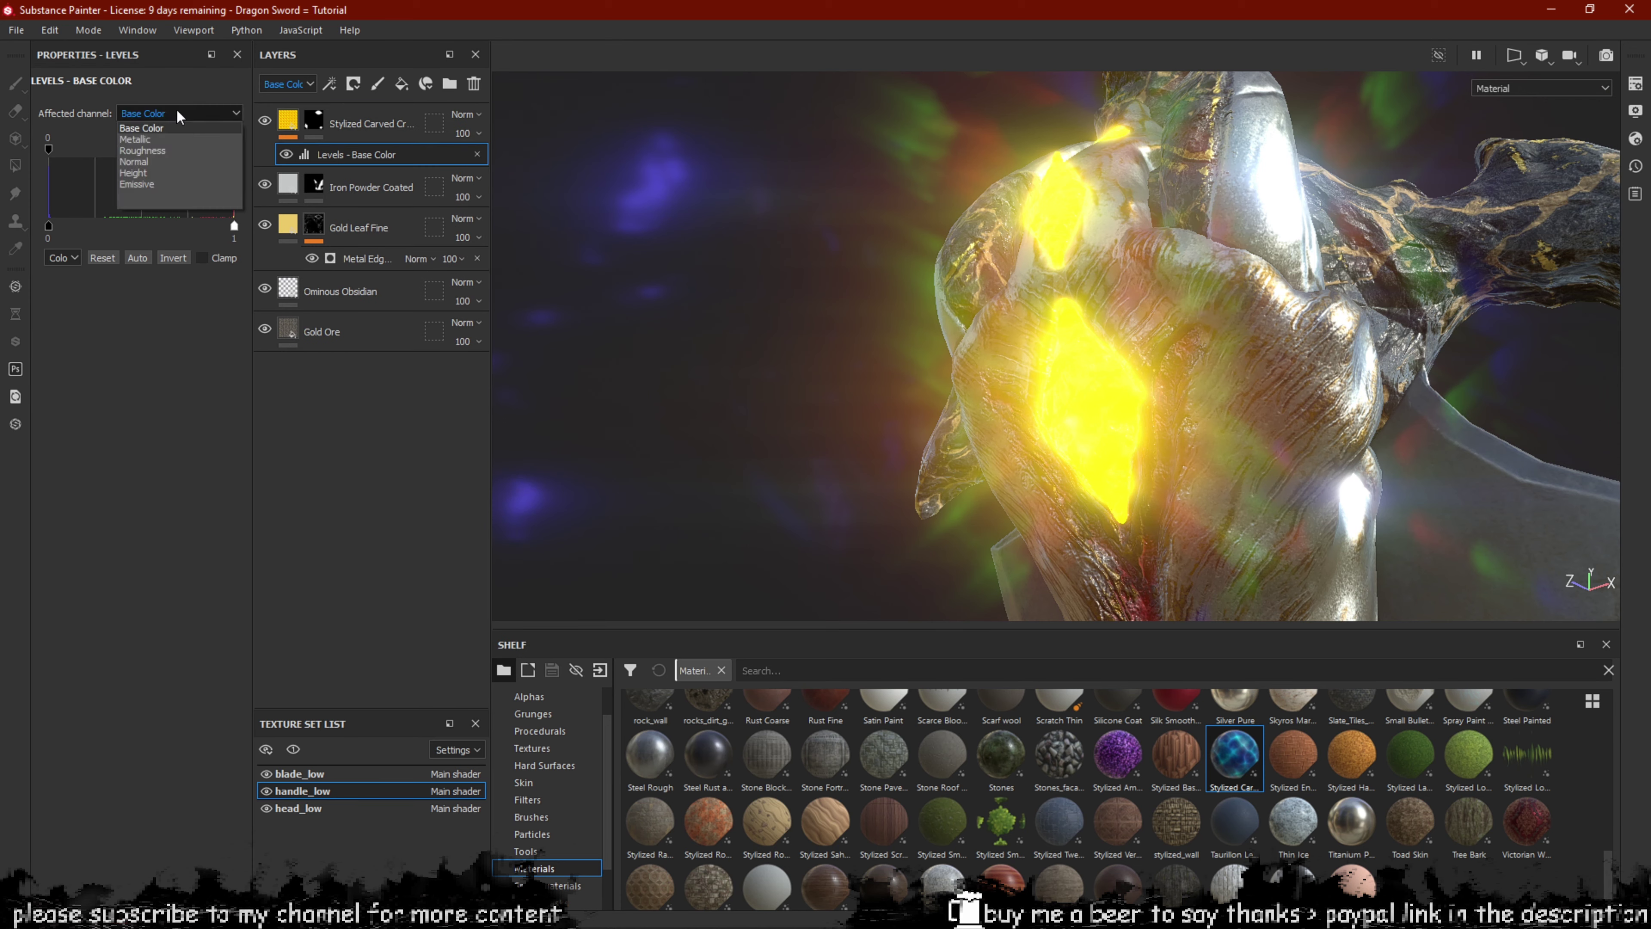
left_click(139, 184)
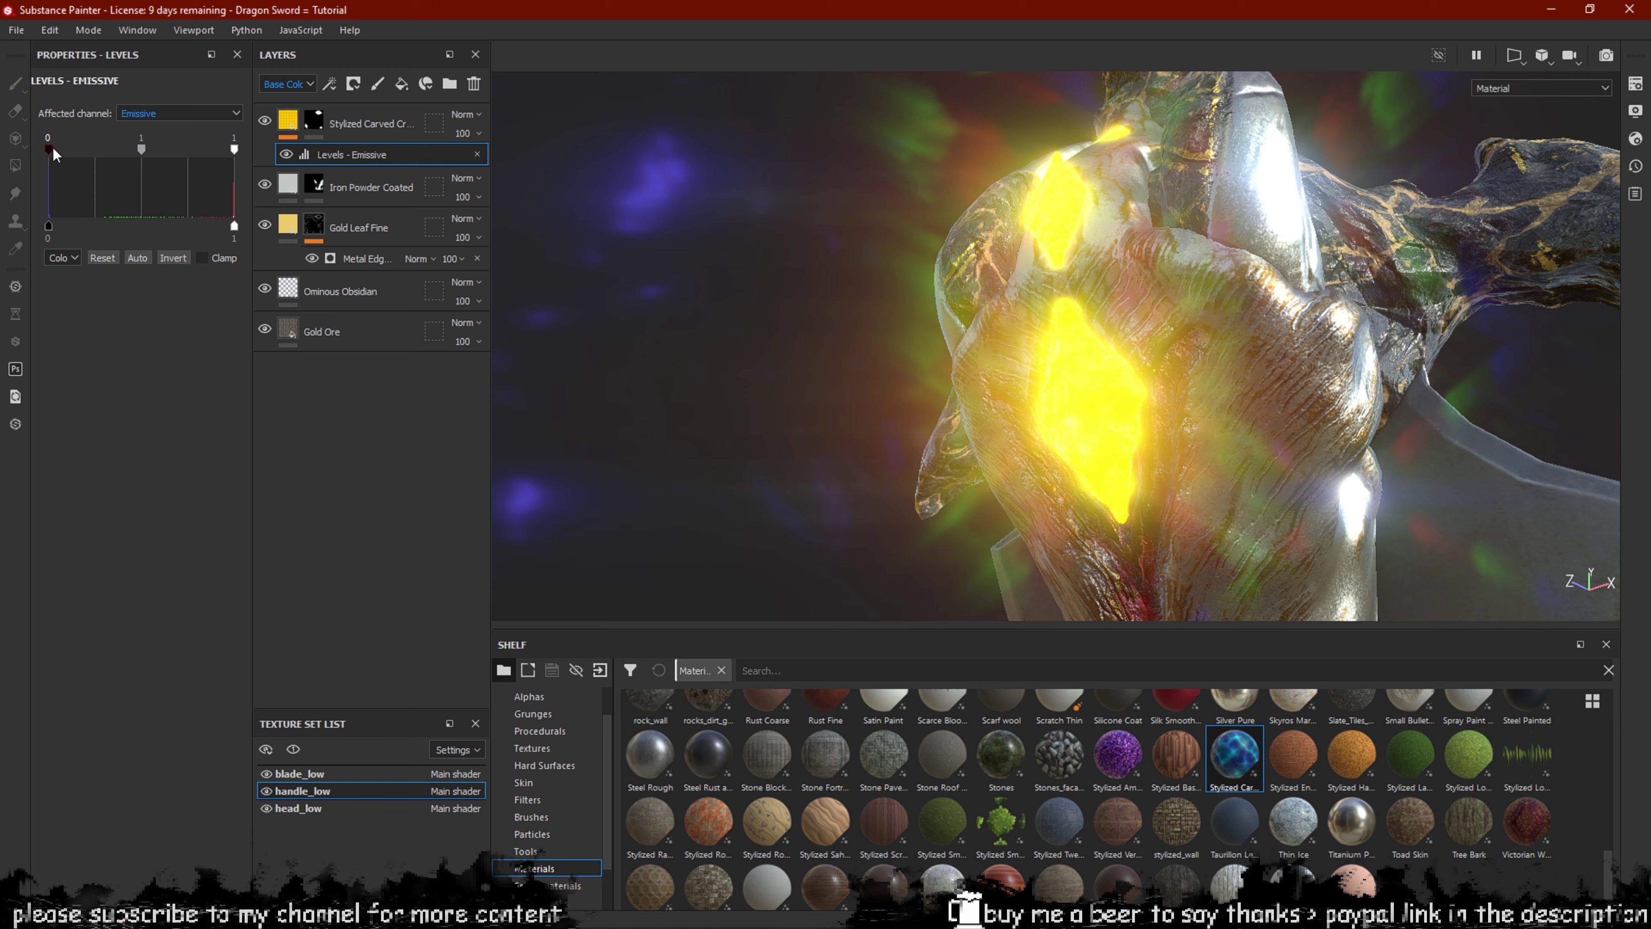
left_click_drag(50, 148, 141, 165)
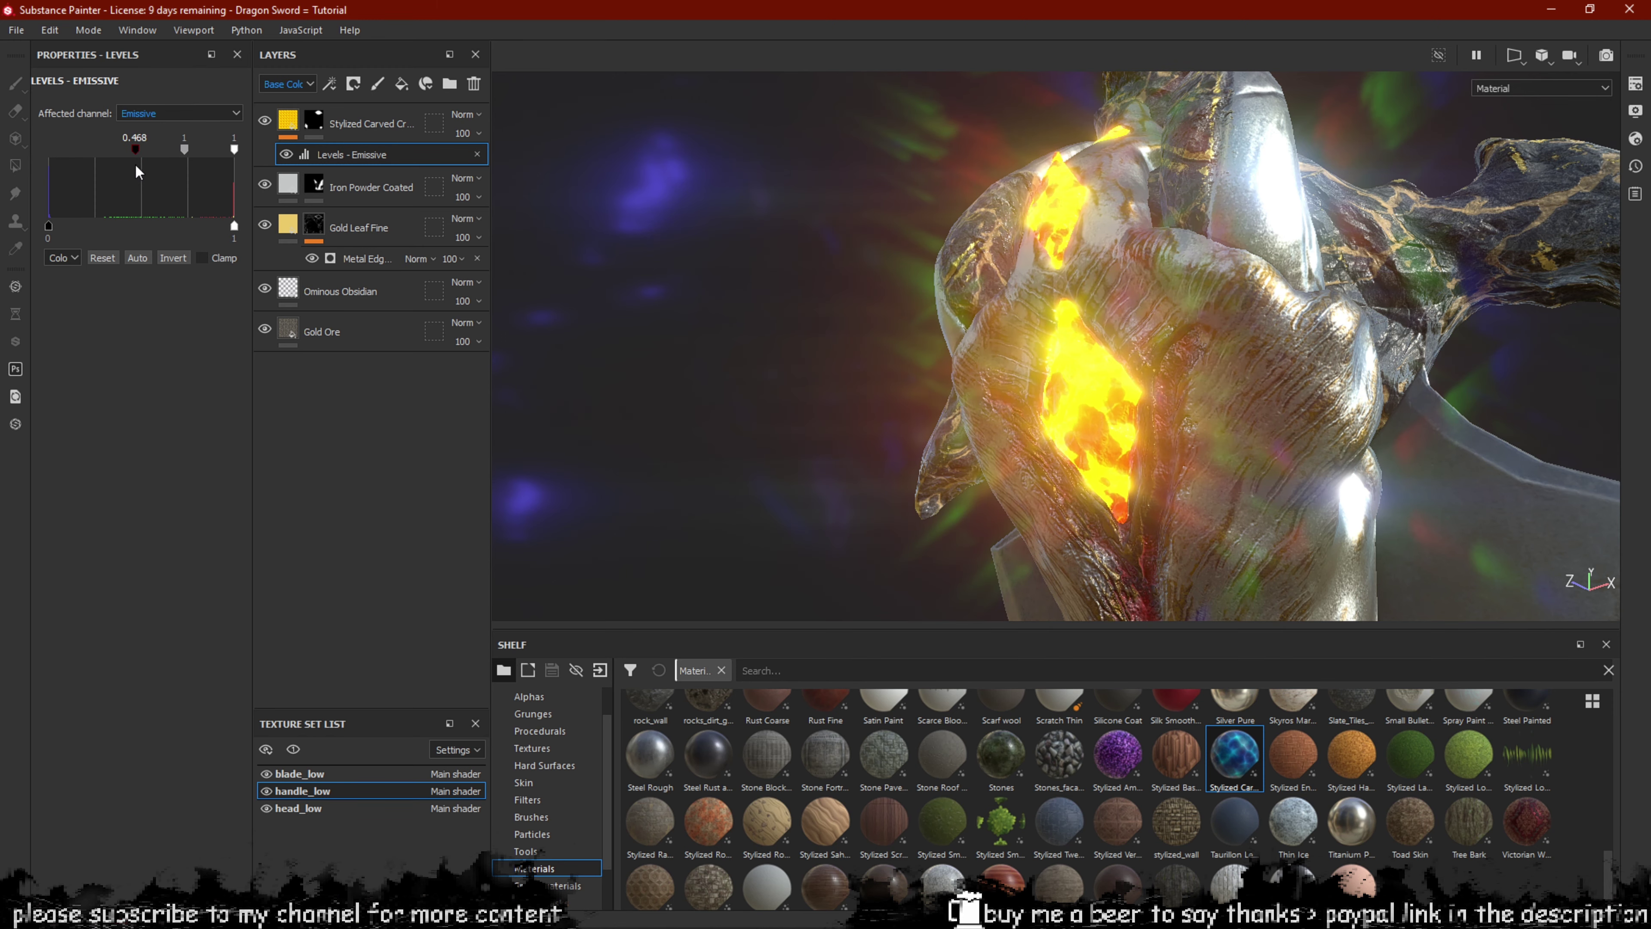
left_click_drag(975, 416, 1128, 325, "alt")
scroll(1132, 339, "down", 3)
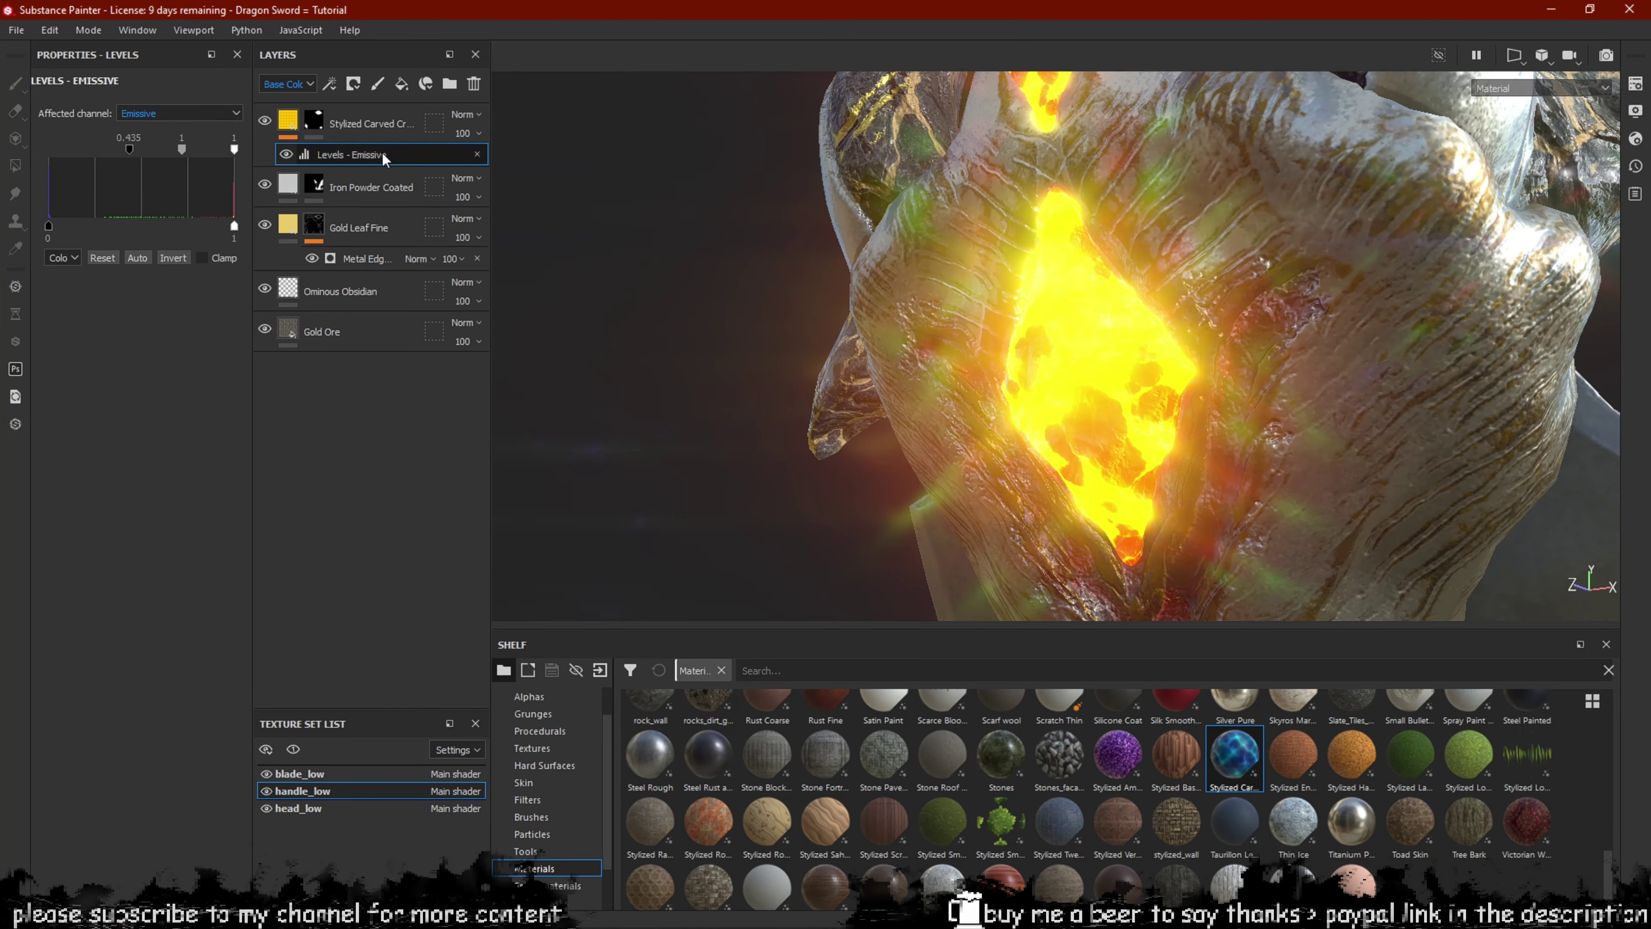
Adjust the handle crystal's Emissive Levels to a midtone of 3.705, input white of 0.931 and output black of 0.056.
left_click_drag(180, 154, 191, 193)
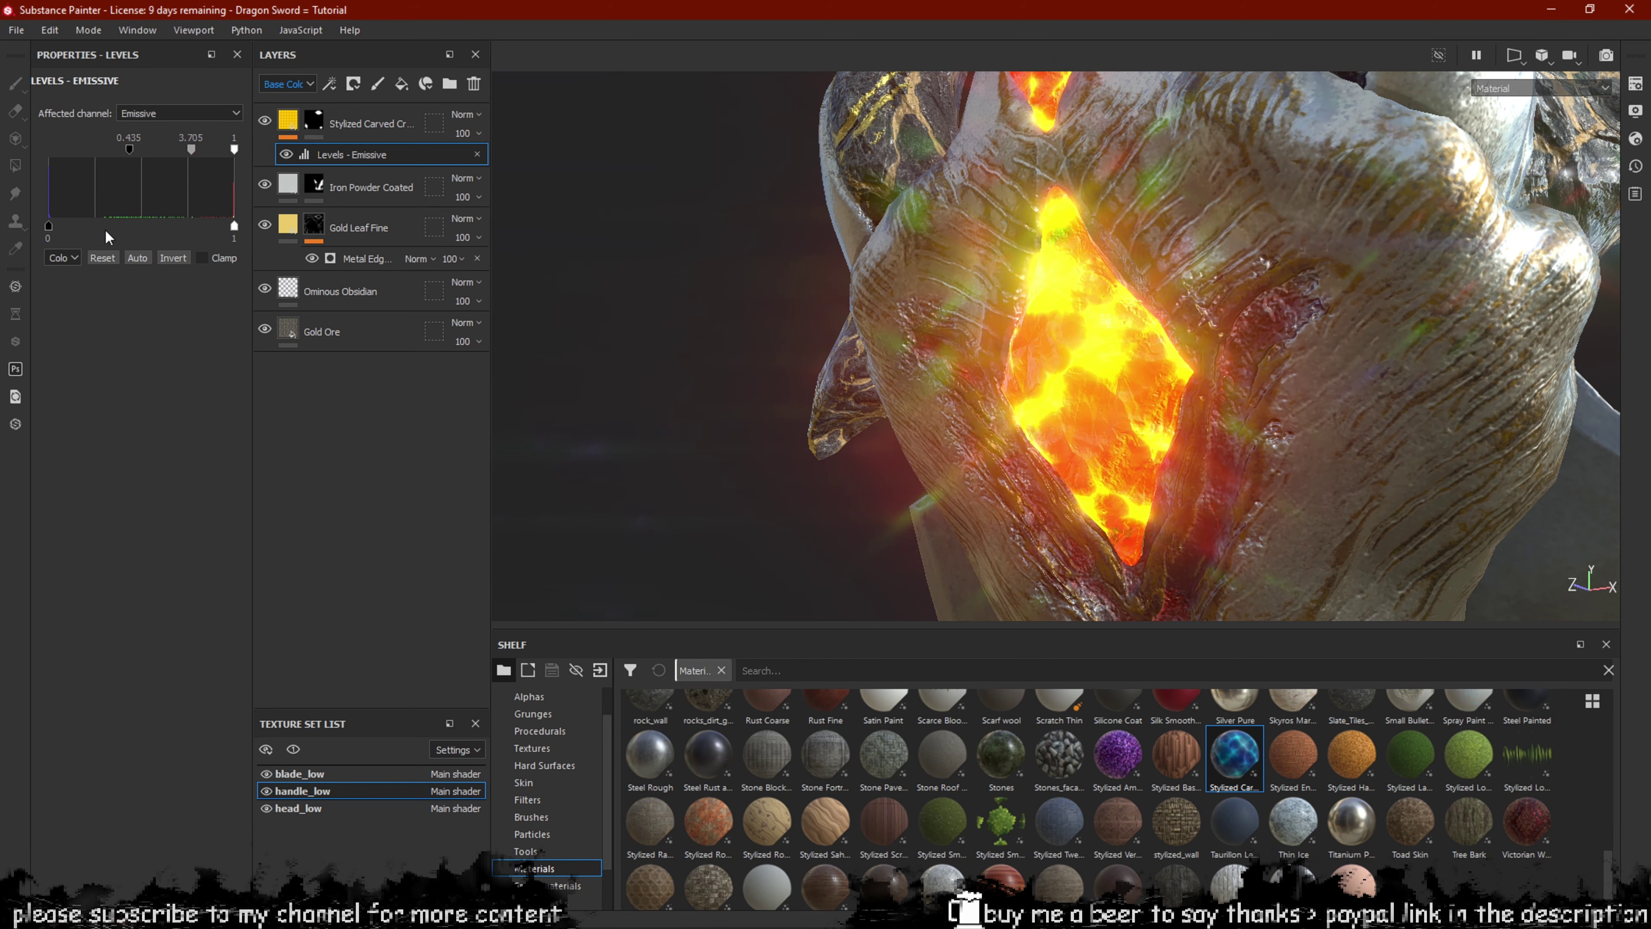
left_click_drag(50, 225, 60, 259)
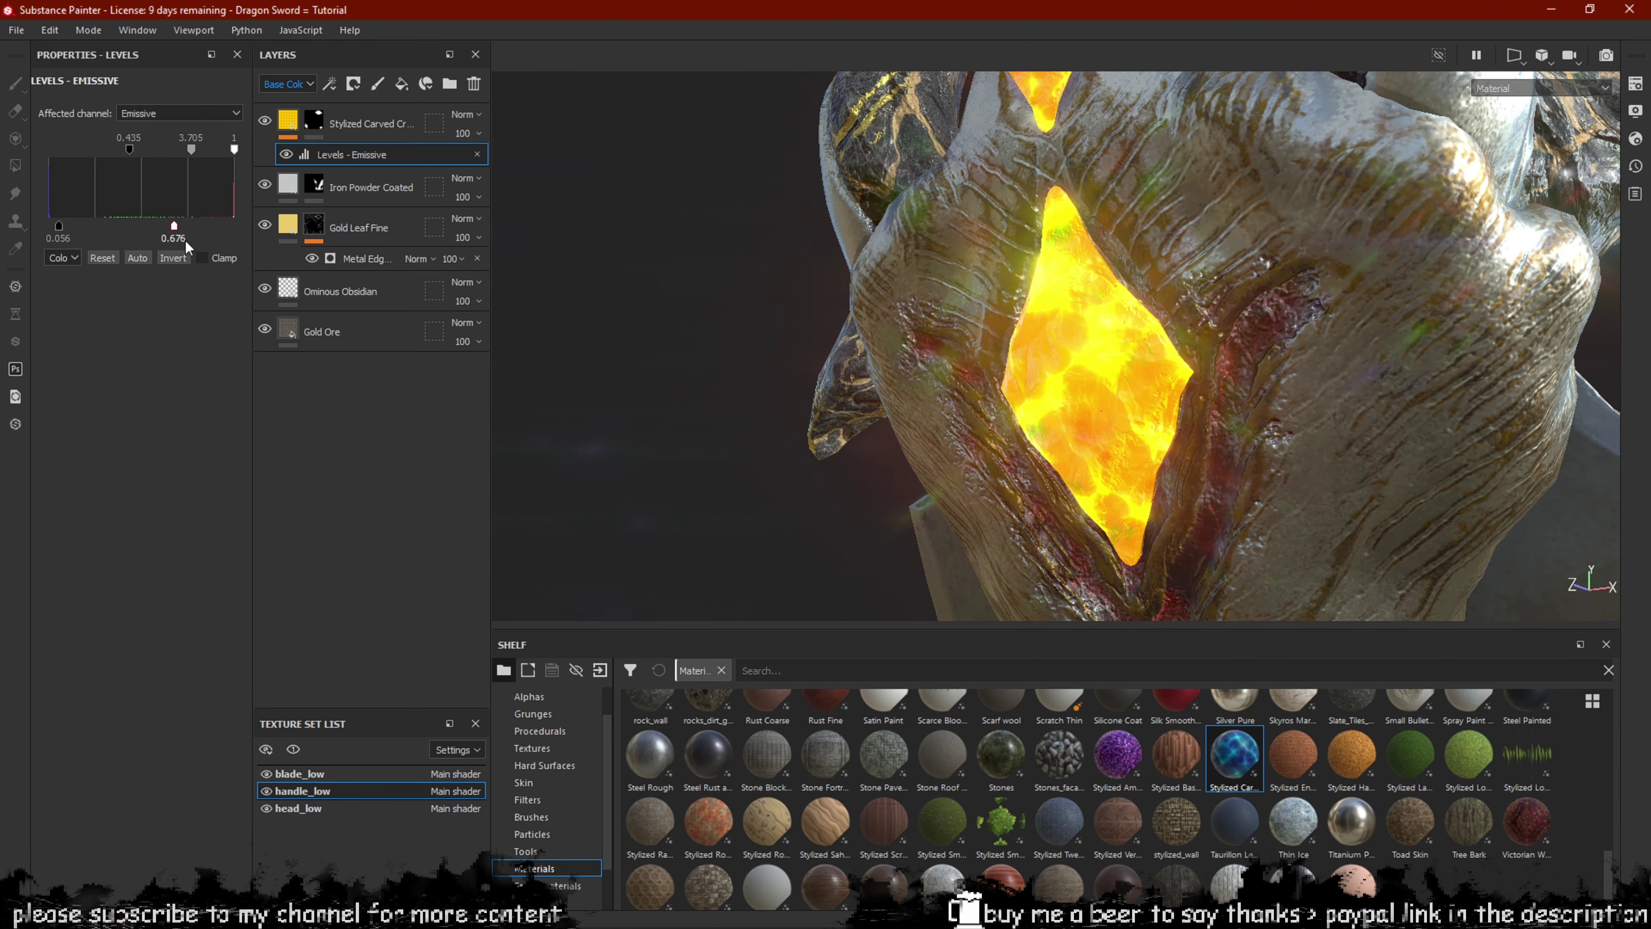
left_click_drag(186, 240, 277, 294)
mouse_move(229, 151)
left_mouse_down()
mouse_move(178, 184)
mouse_move(236, 210)
mouse_move(223, 216)
left_mouse_up()
scroll(1028, 397, "down", 4)
left_click_drag(1027, 397, 1150, 359, "alt")
scroll(1181, 380, "down", 4)
scroll(1149, 241, "up", 2)
middle_click_drag(1148, 399, 1099, 299, "alt")
scroll(1151, 248, "up", 3)
mouse_move(1099, 306)
left_mouse_down("alt")
mouse_move(1089, 168)
mouse_move(1172, 258)
mouse_move(1119, 271)
mouse_move(1109, 332)
left_mouse_up("alt")
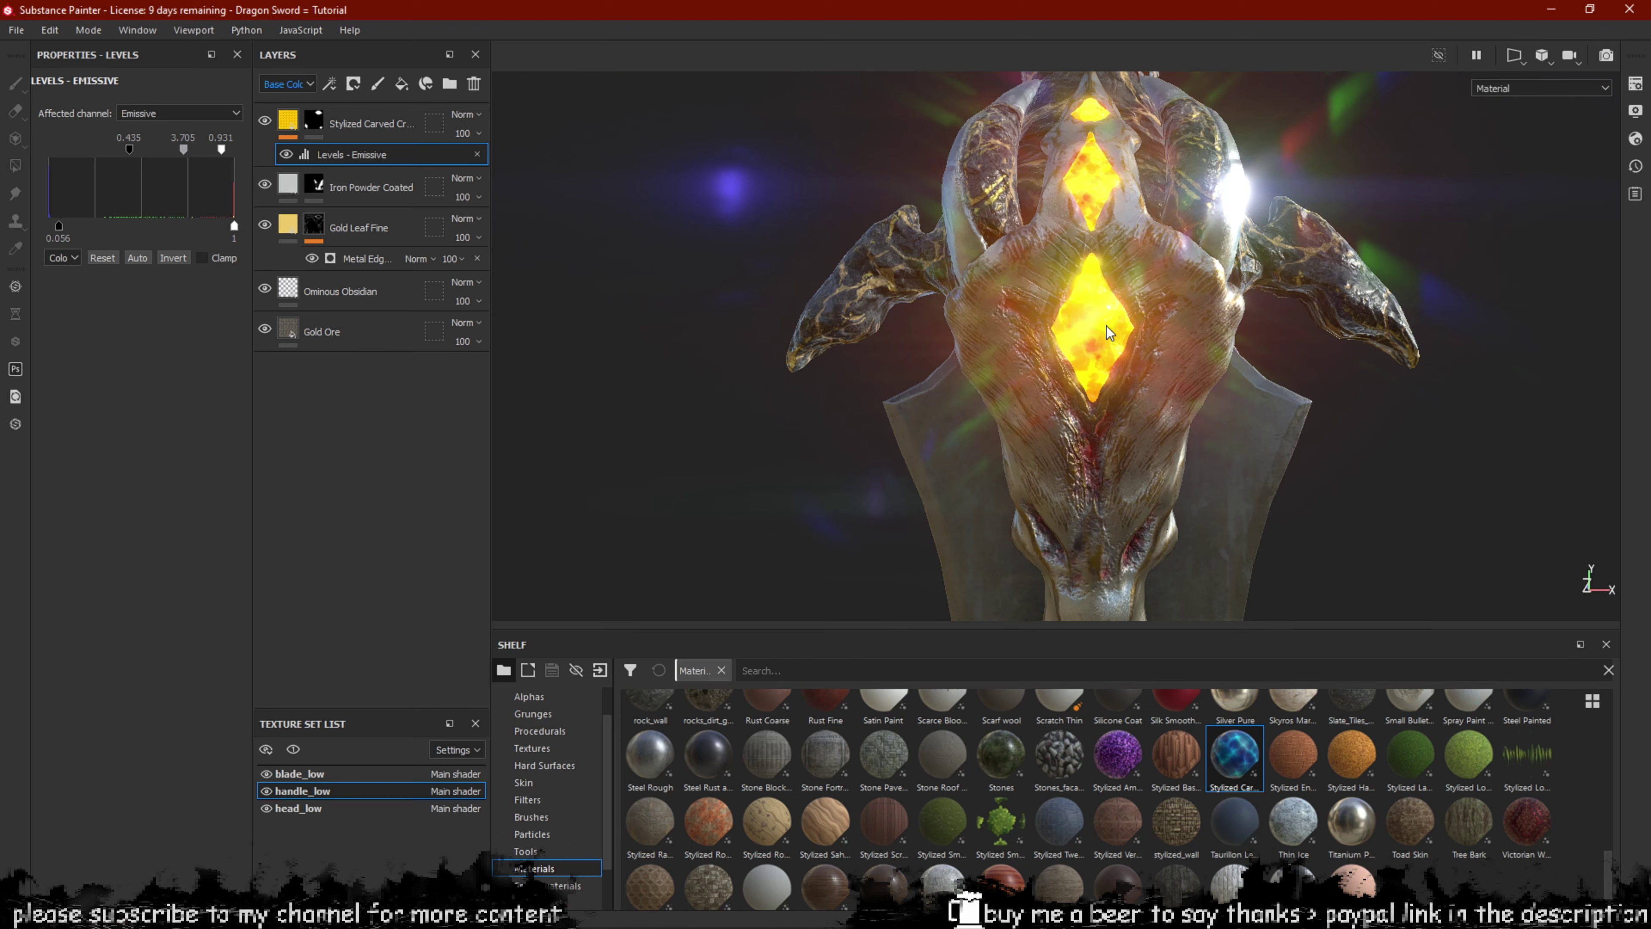
Copy the handle's Stylized Carved Crystal layer and paste it above the Steel Gun Paint folder in the head_low texture set.
left_click(365, 123)
right_click(288, 123)
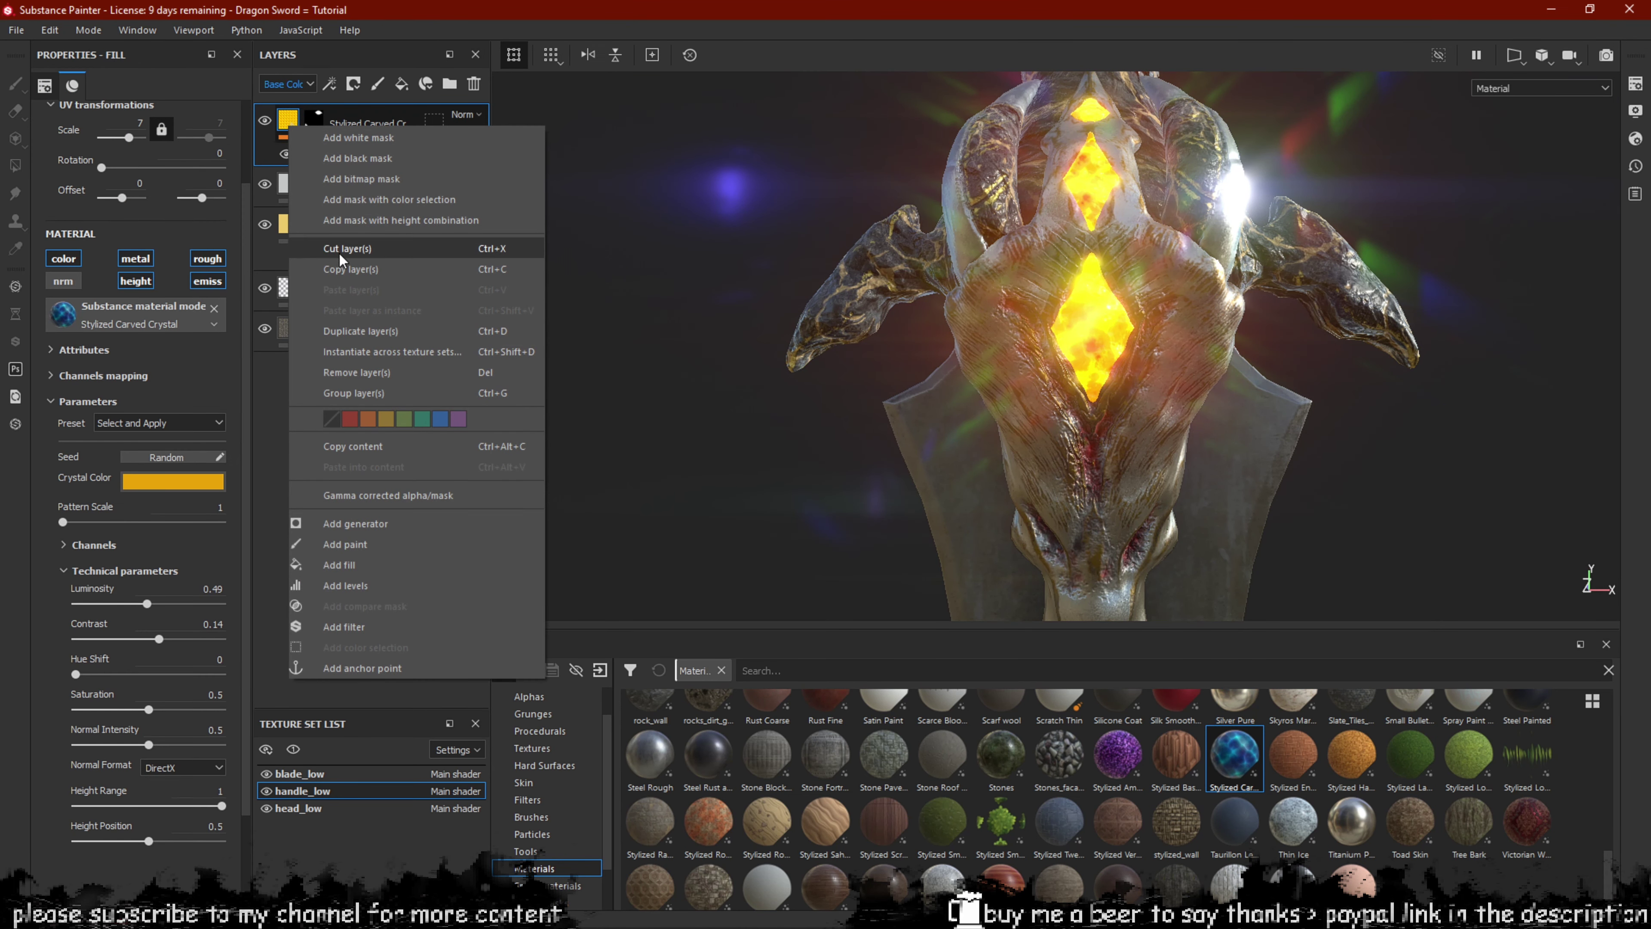
left_click(350, 269)
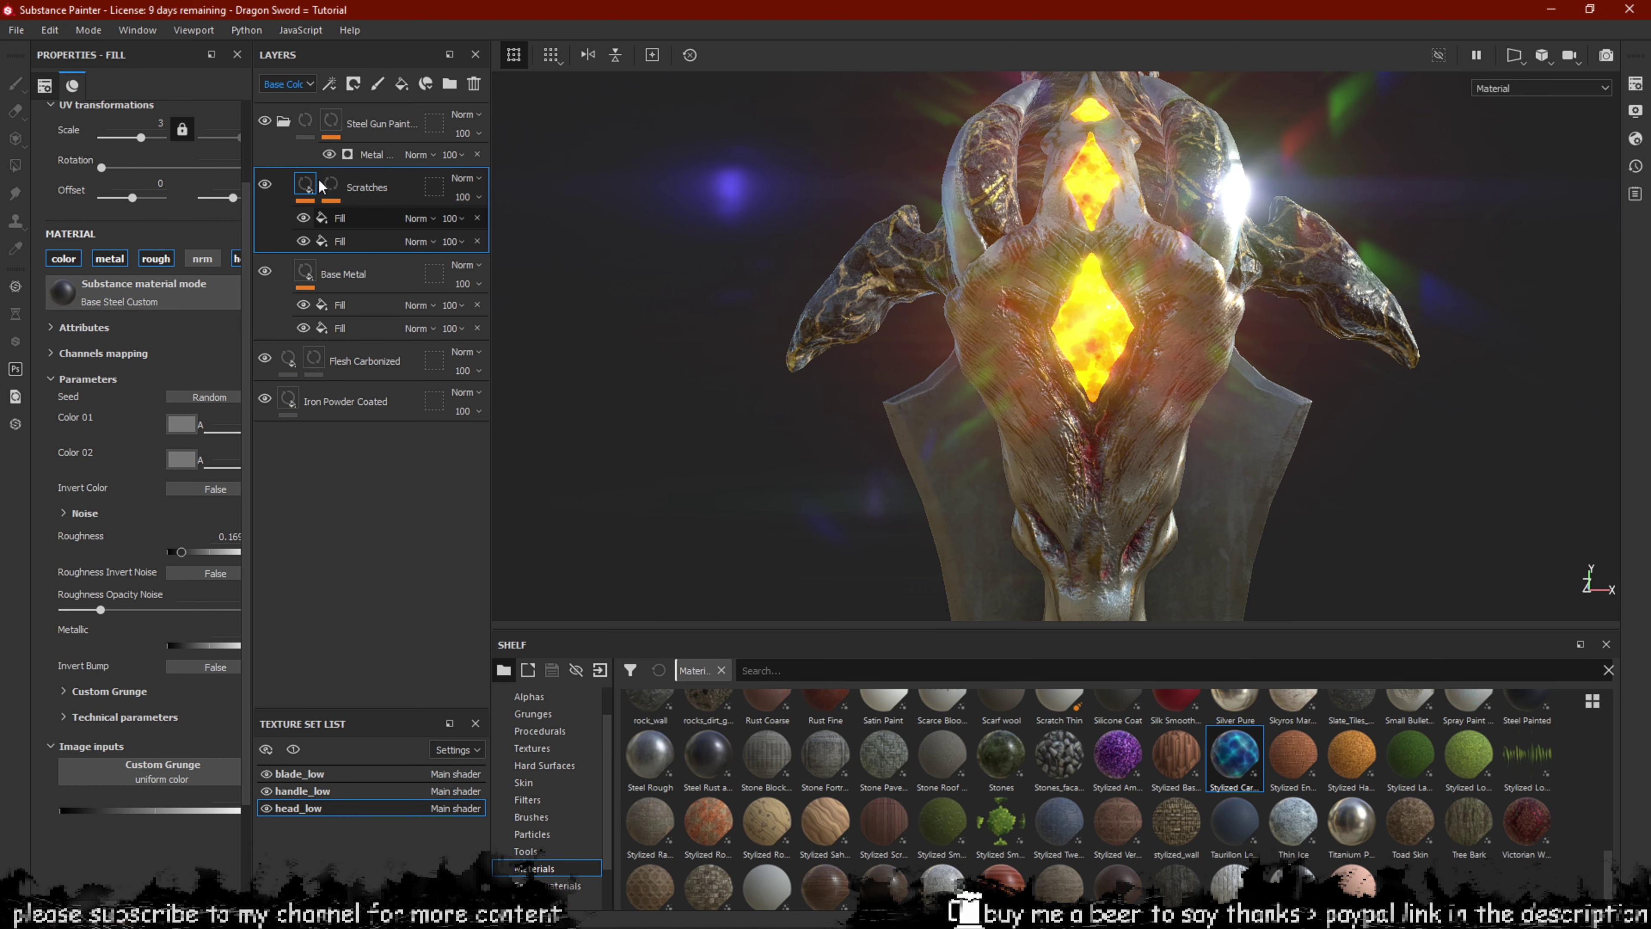
left_click(300, 128)
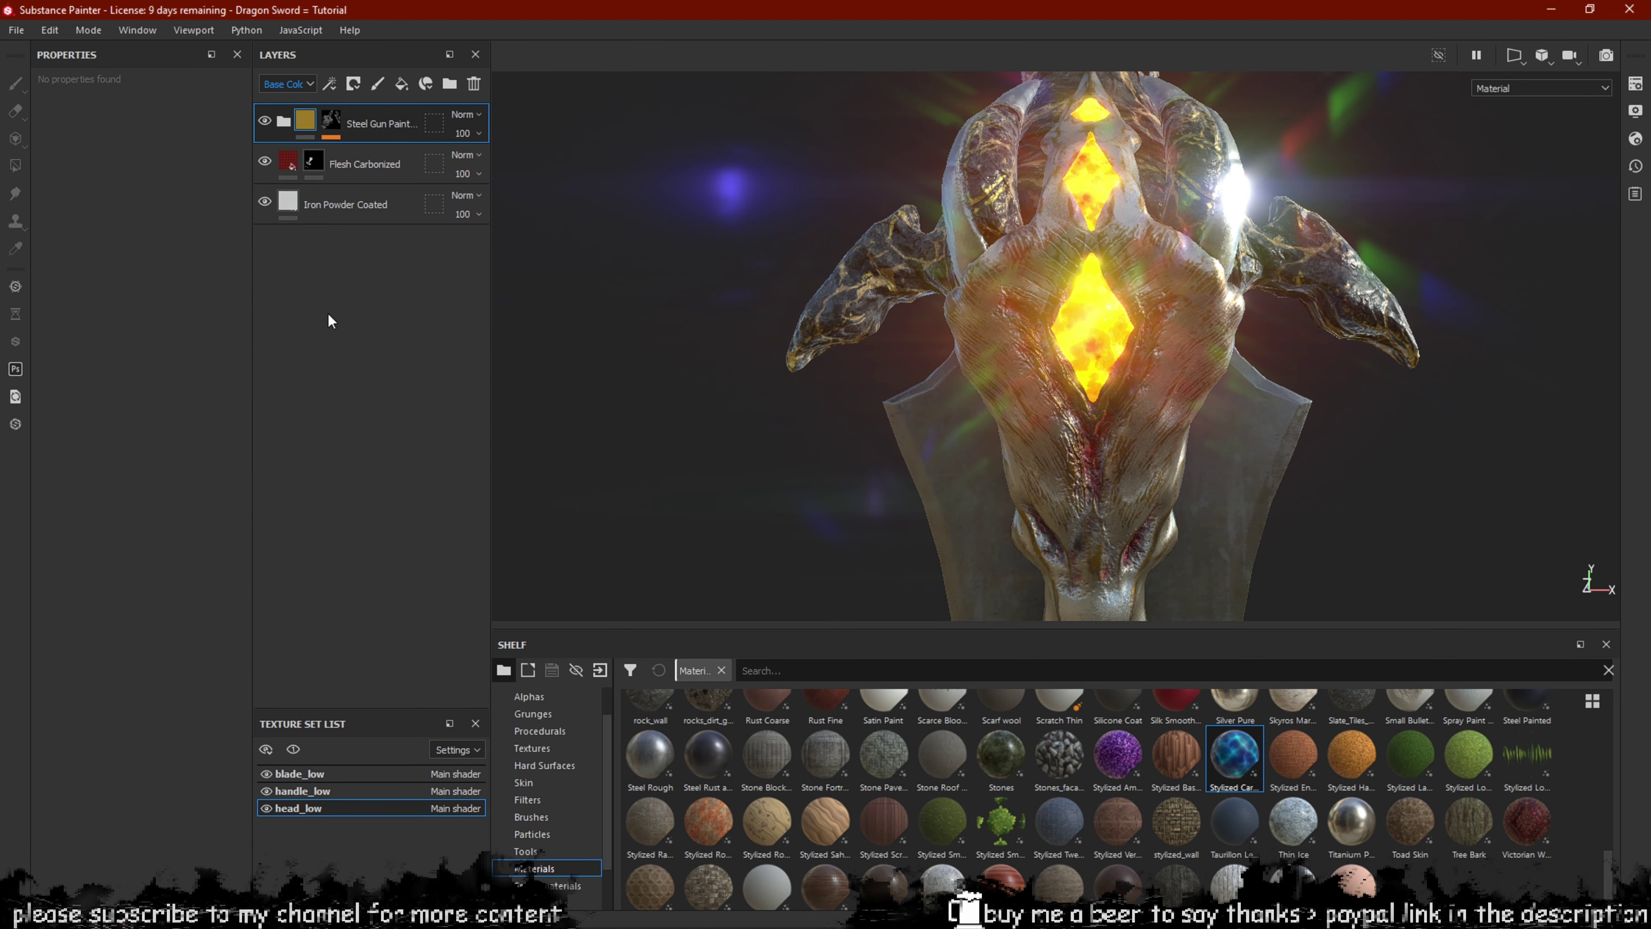
key("ctrl+v")
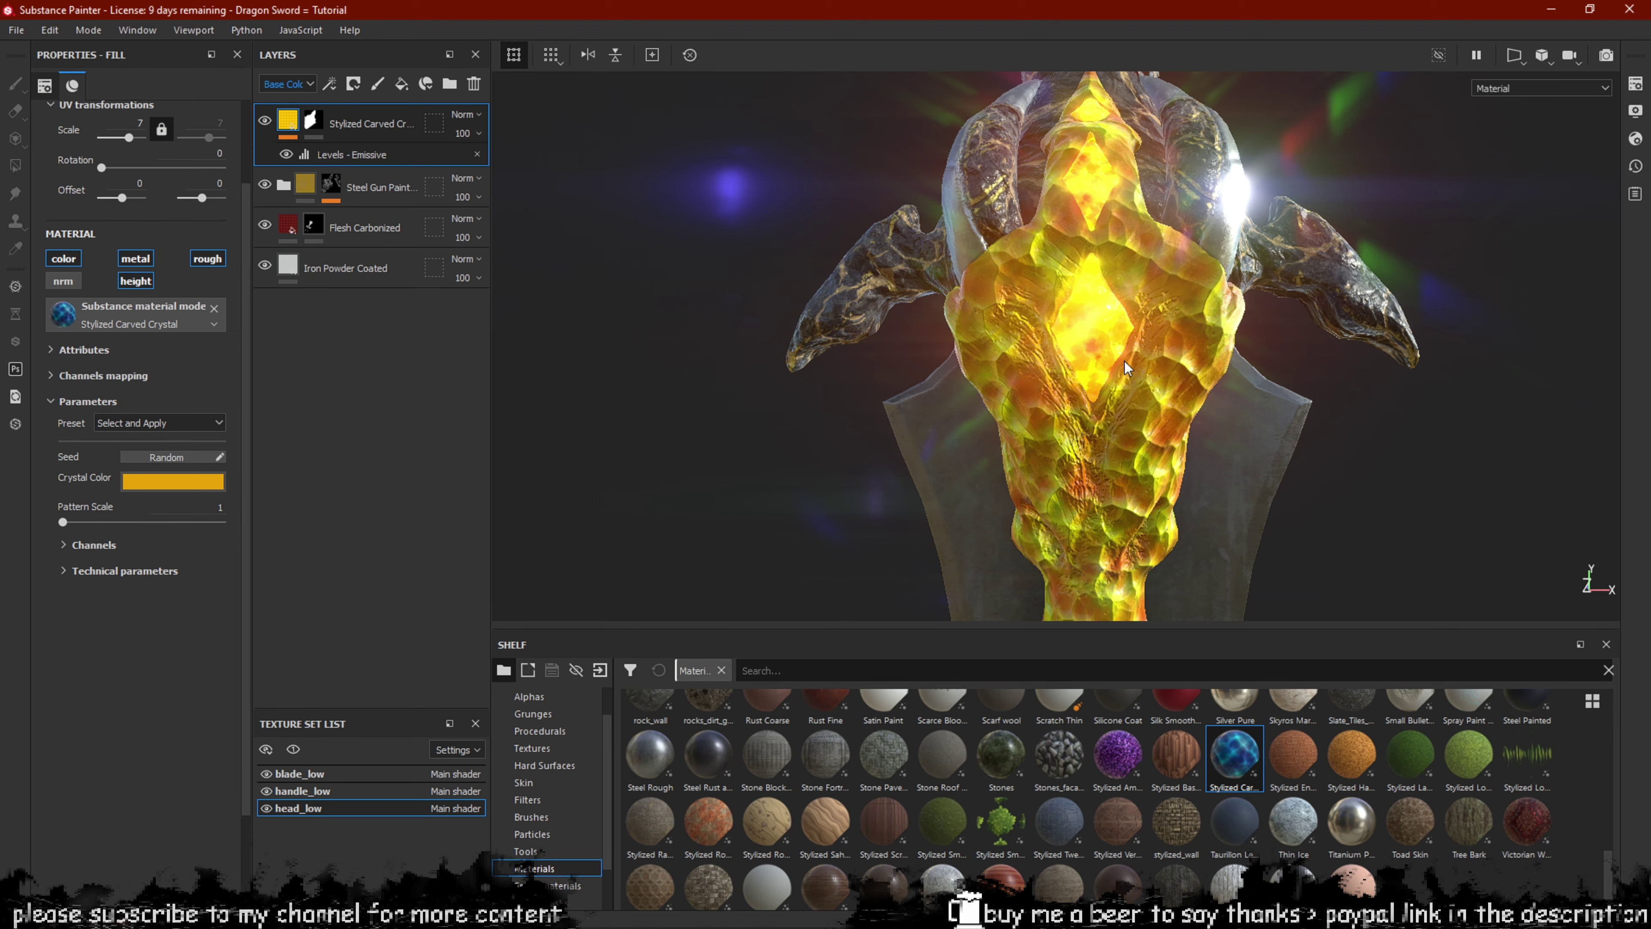
Add an Emissive channel to the head_low texture set.
left_click_drag(1124, 360, 1028, 361, "alt")
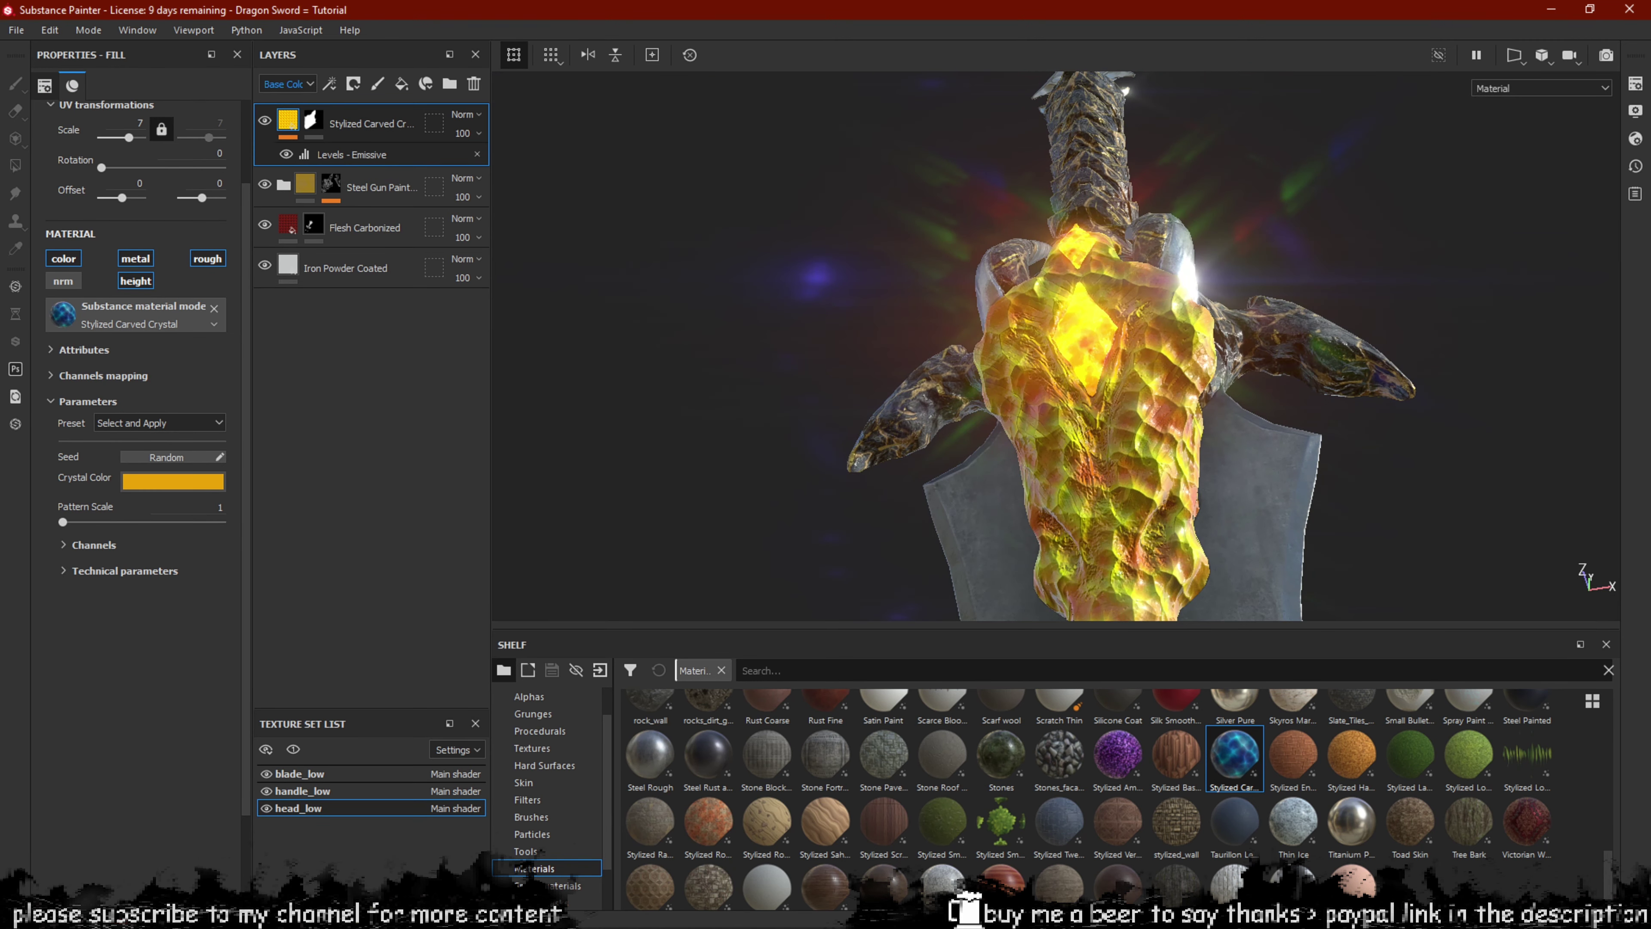
left_click(1636, 84)
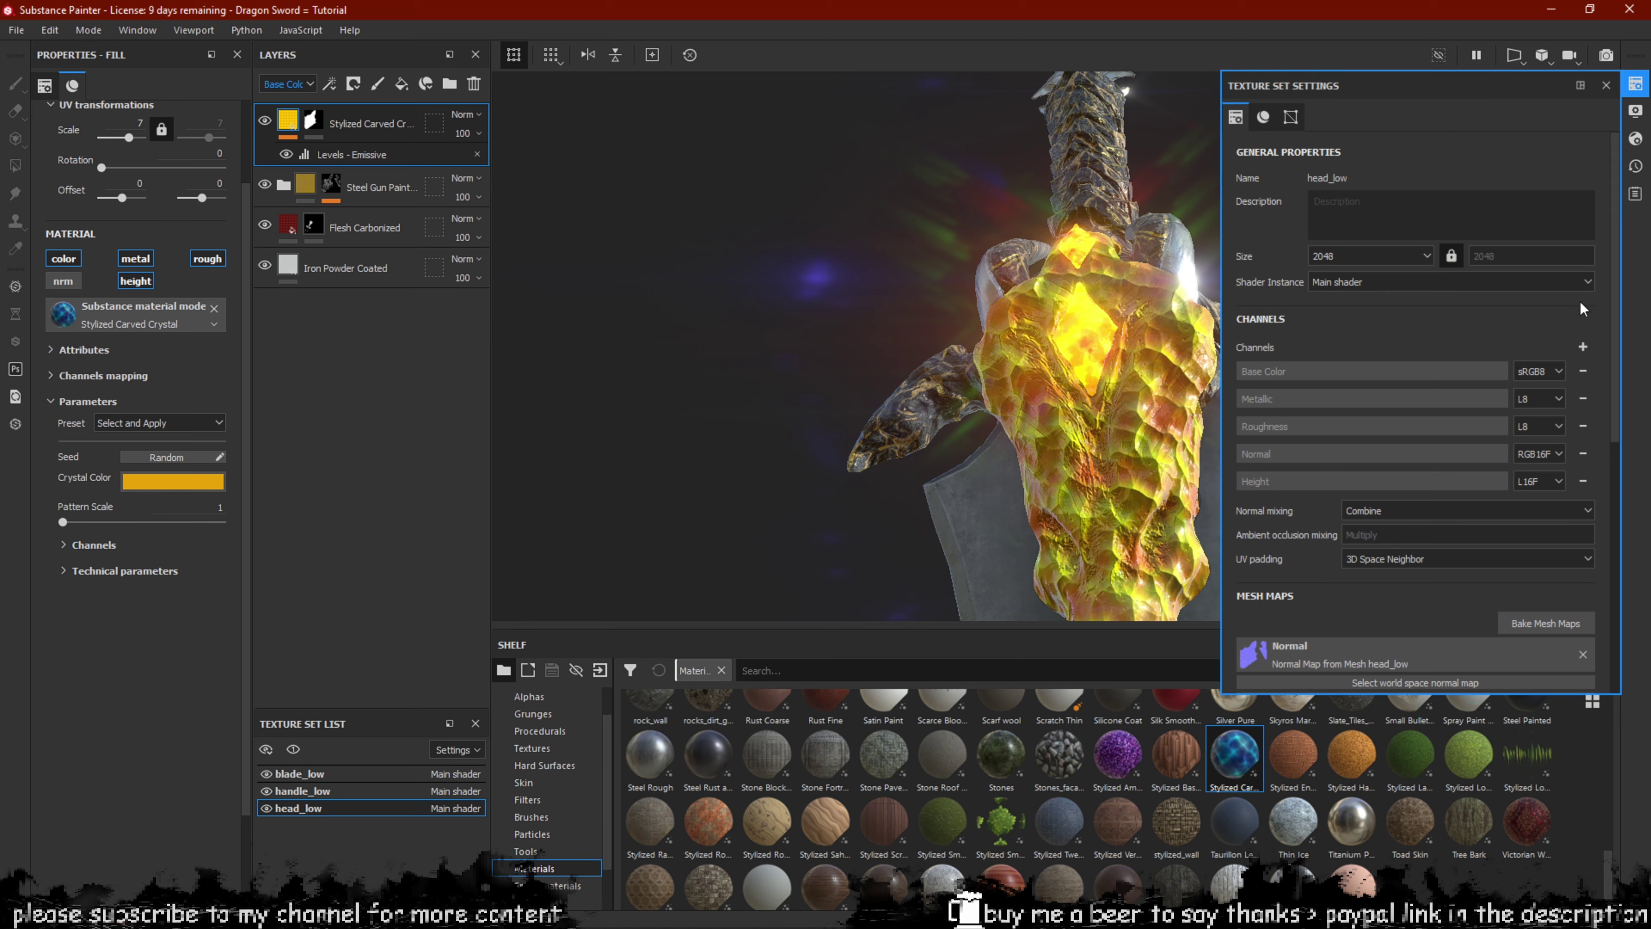
left_click(1583, 347)
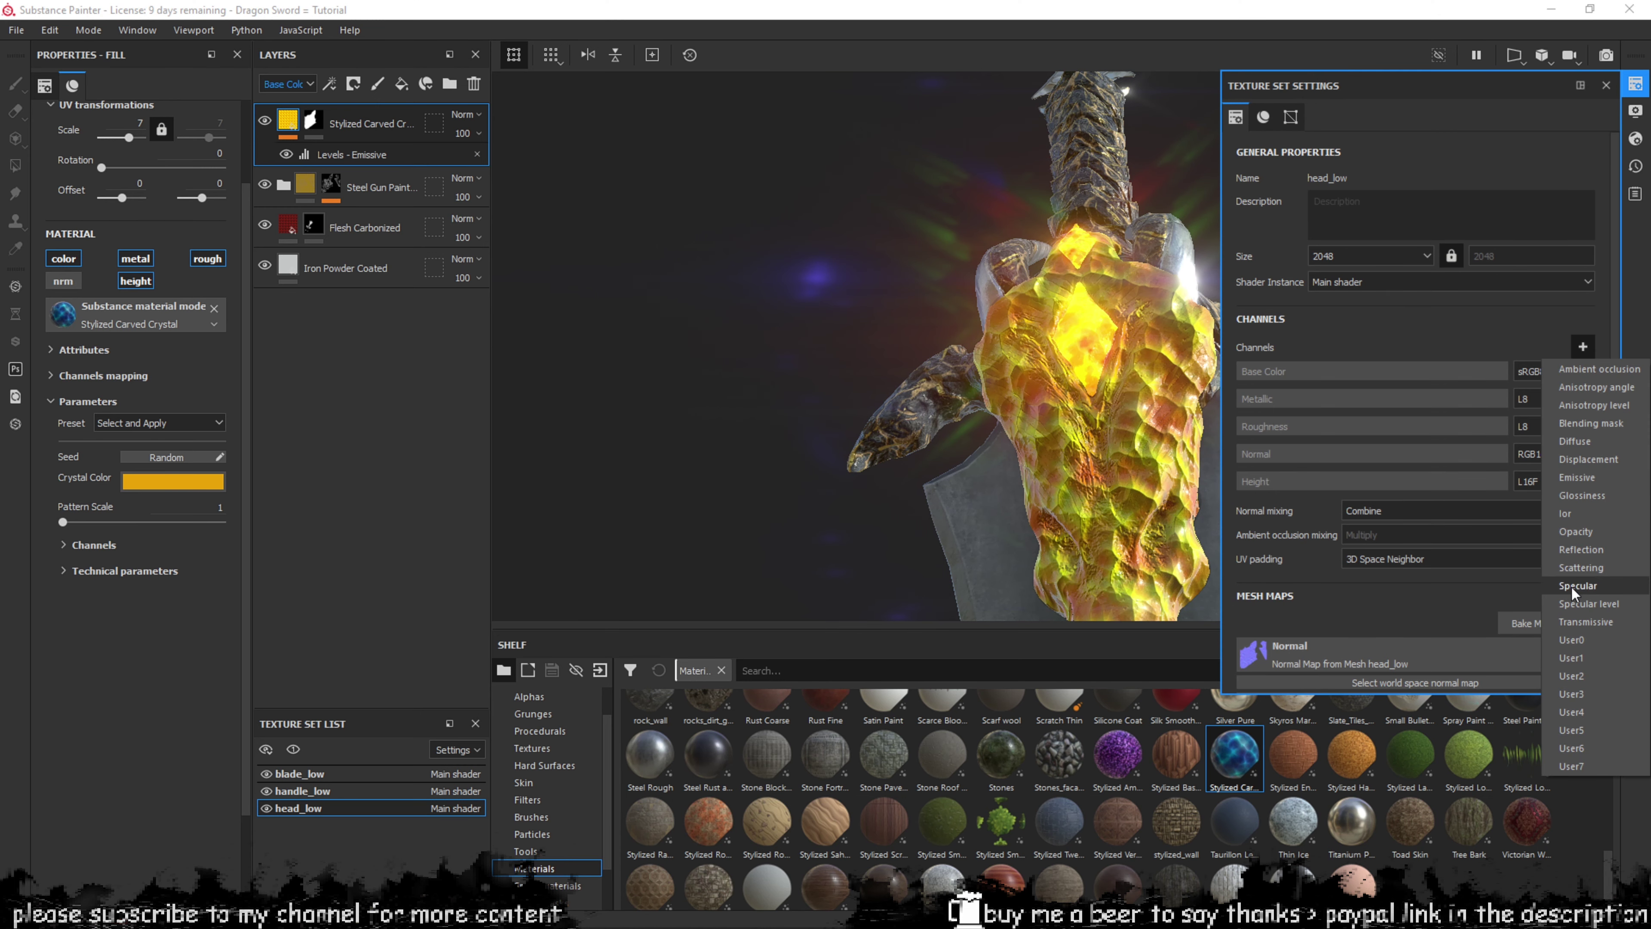
left_click(1578, 478)
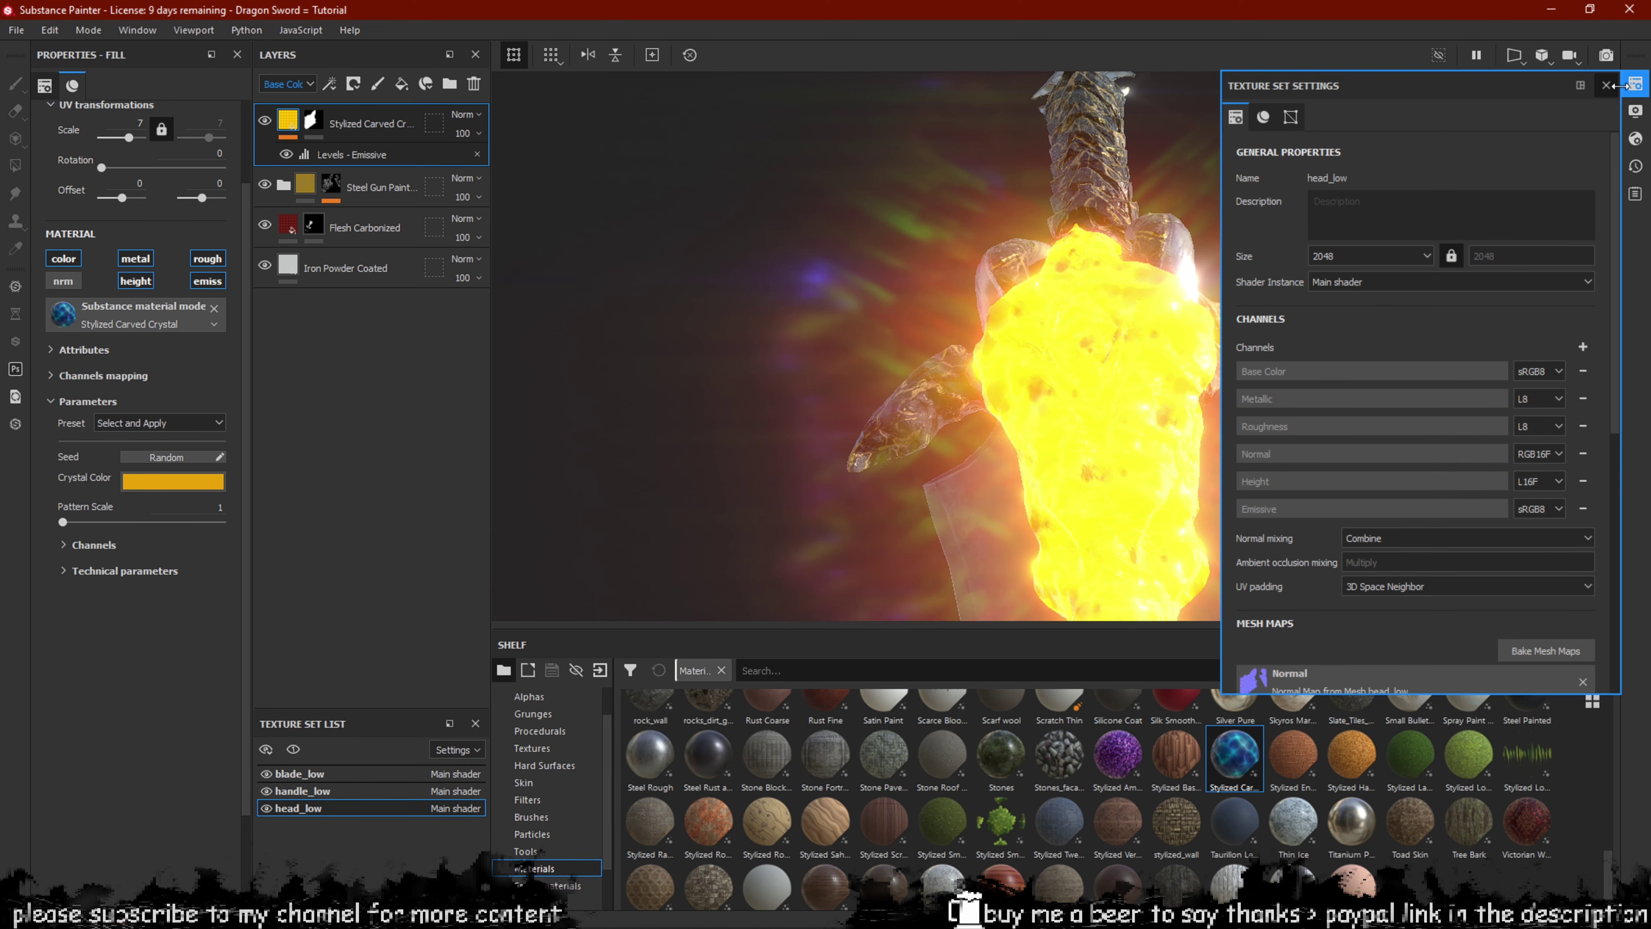
left_click(1636, 84)
Clear the mask of the pasted Stylized Carved Crystal layer on the dragon head.
left_click_drag(1124, 331, 1168, 337, "alt")
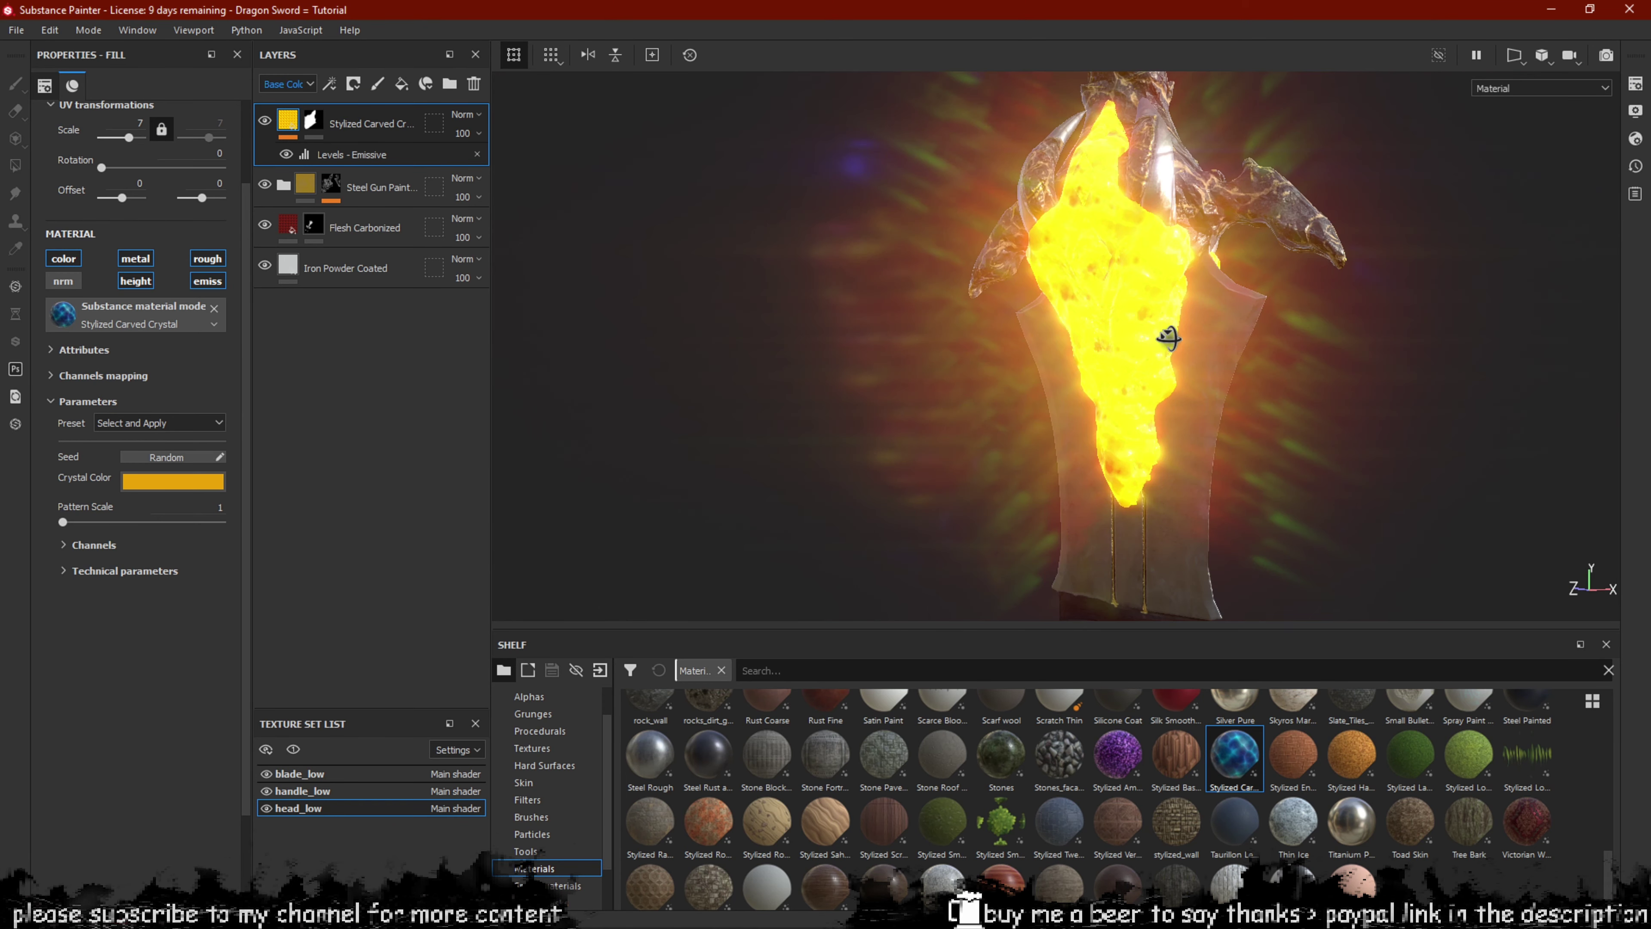
left_click_drag(1154, 256, 1122, 277, "alt")
scroll(1150, 284, "up", 3)
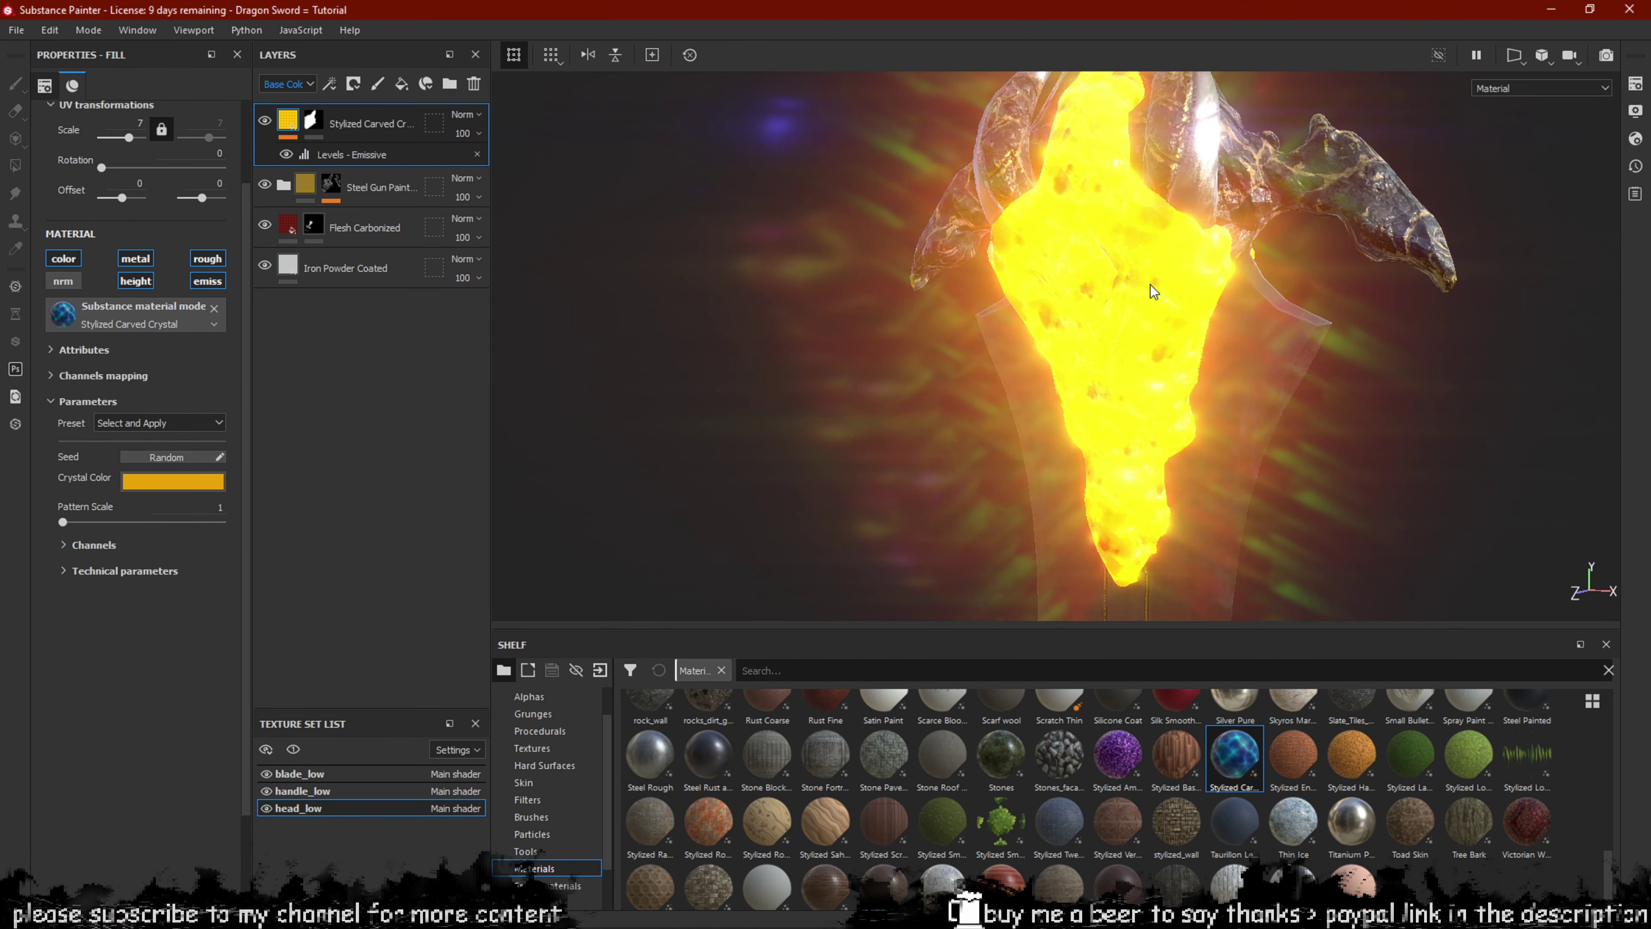
left_click_drag(1146, 435, 1132, 399, "alt")
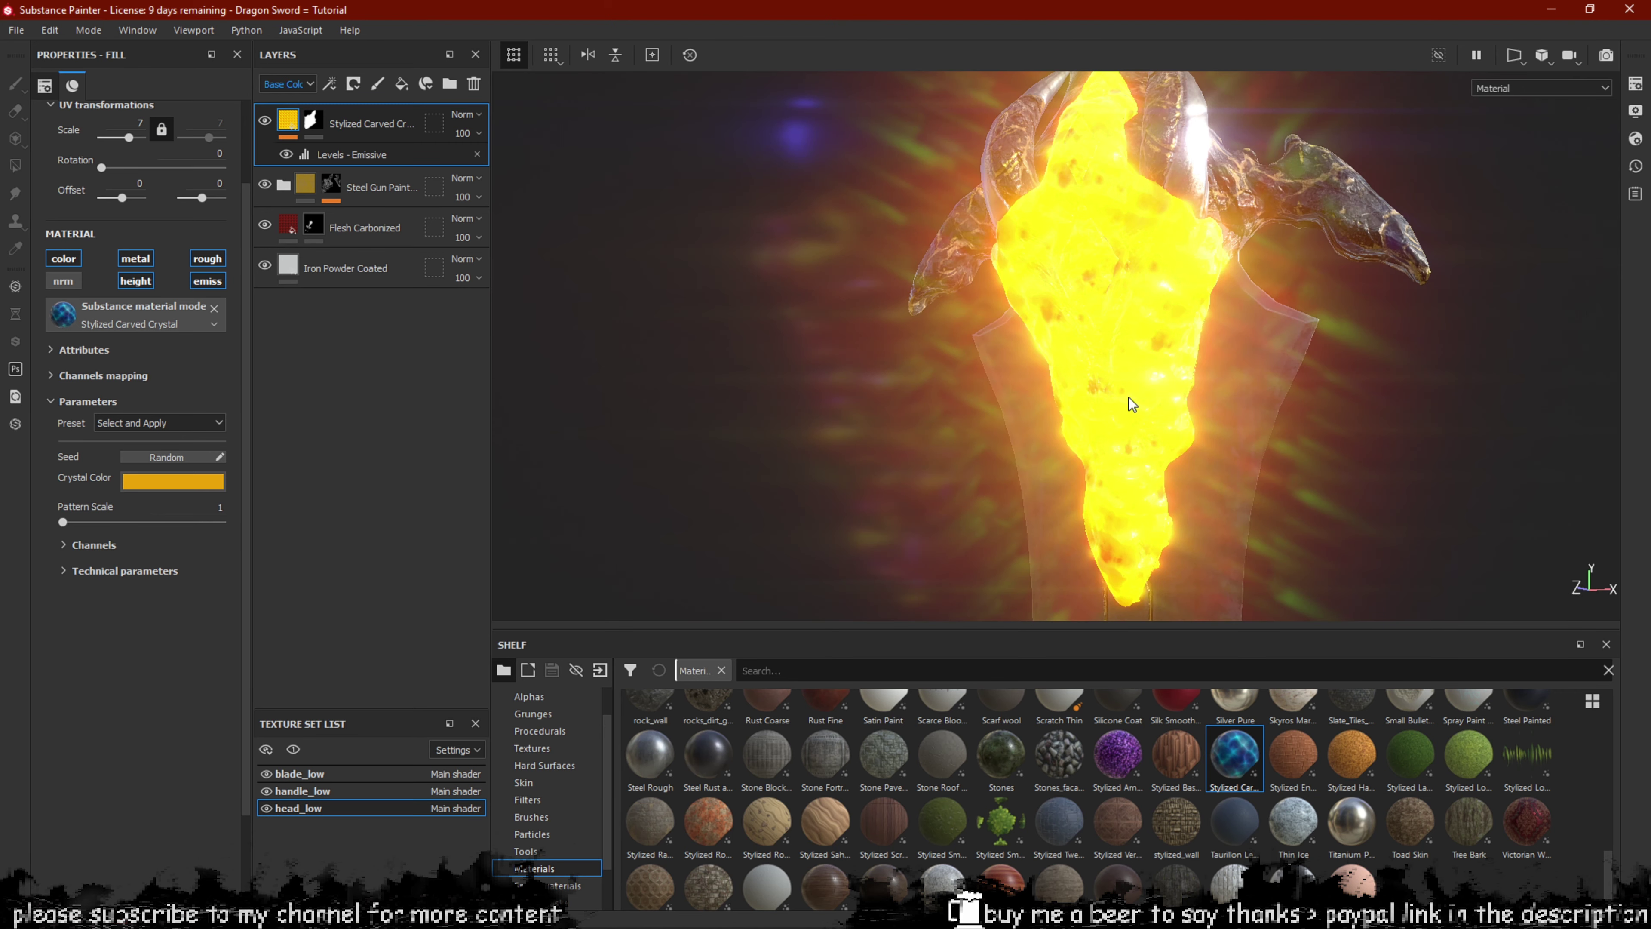
scroll(1105, 398, "up", 2)
right_click(318, 118)
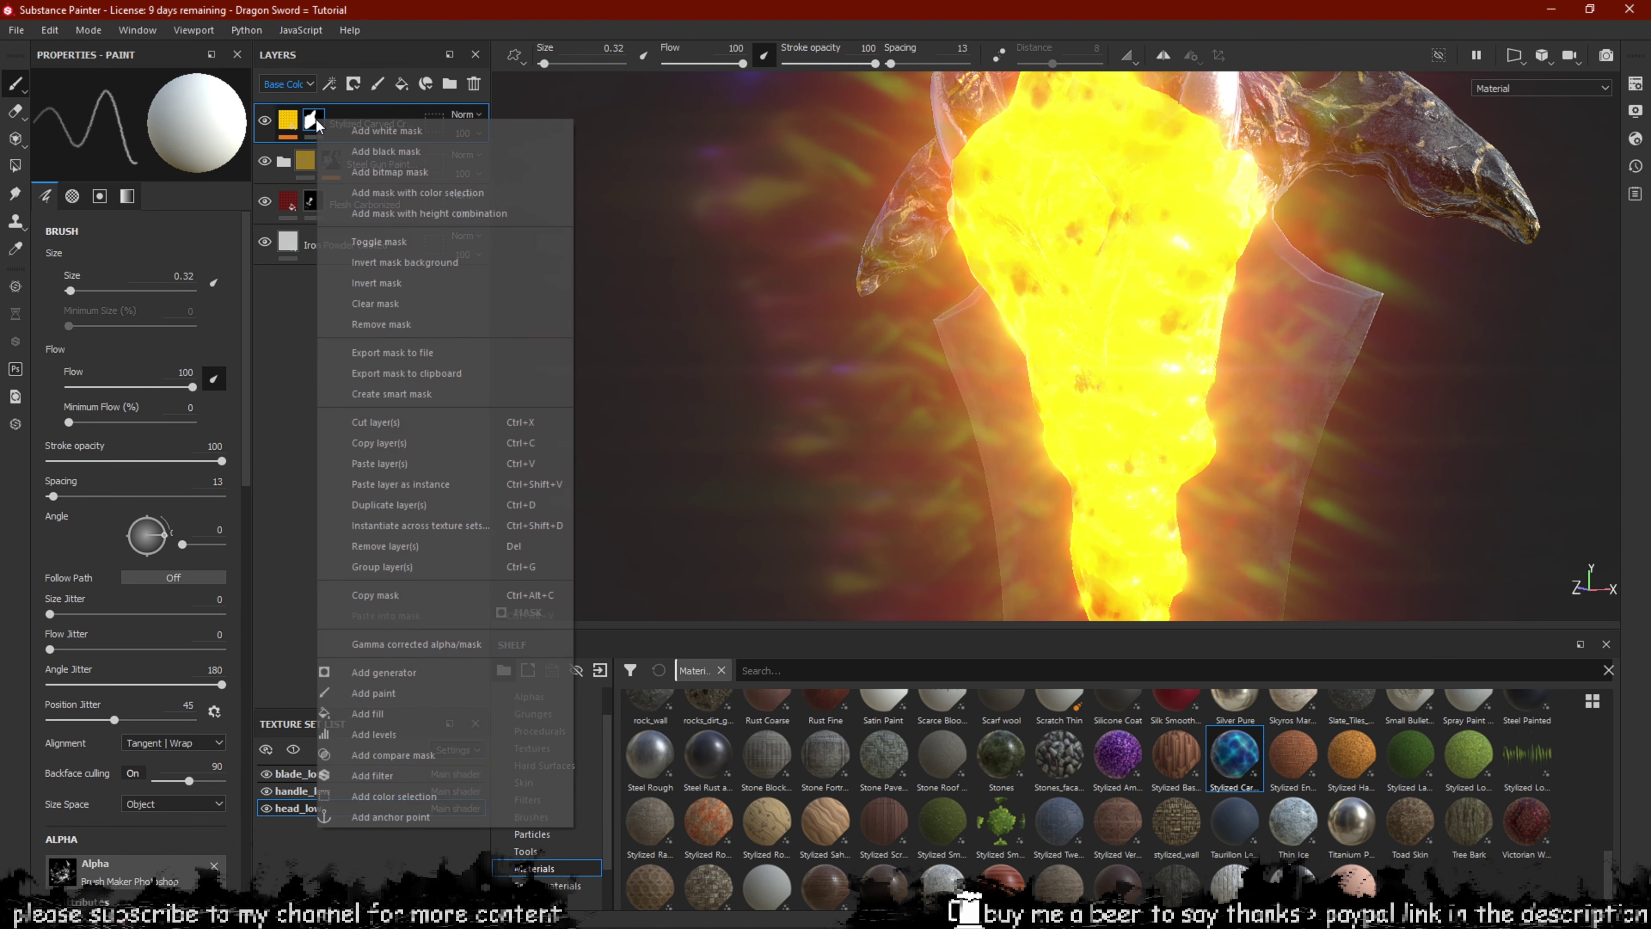
left_click(383, 312)
Set the brush size to 1.33 and paint the crystal mask inside the large diamond socket on the dragon's forehead.
left_click_drag(1105, 296, 1111, 272, "alt")
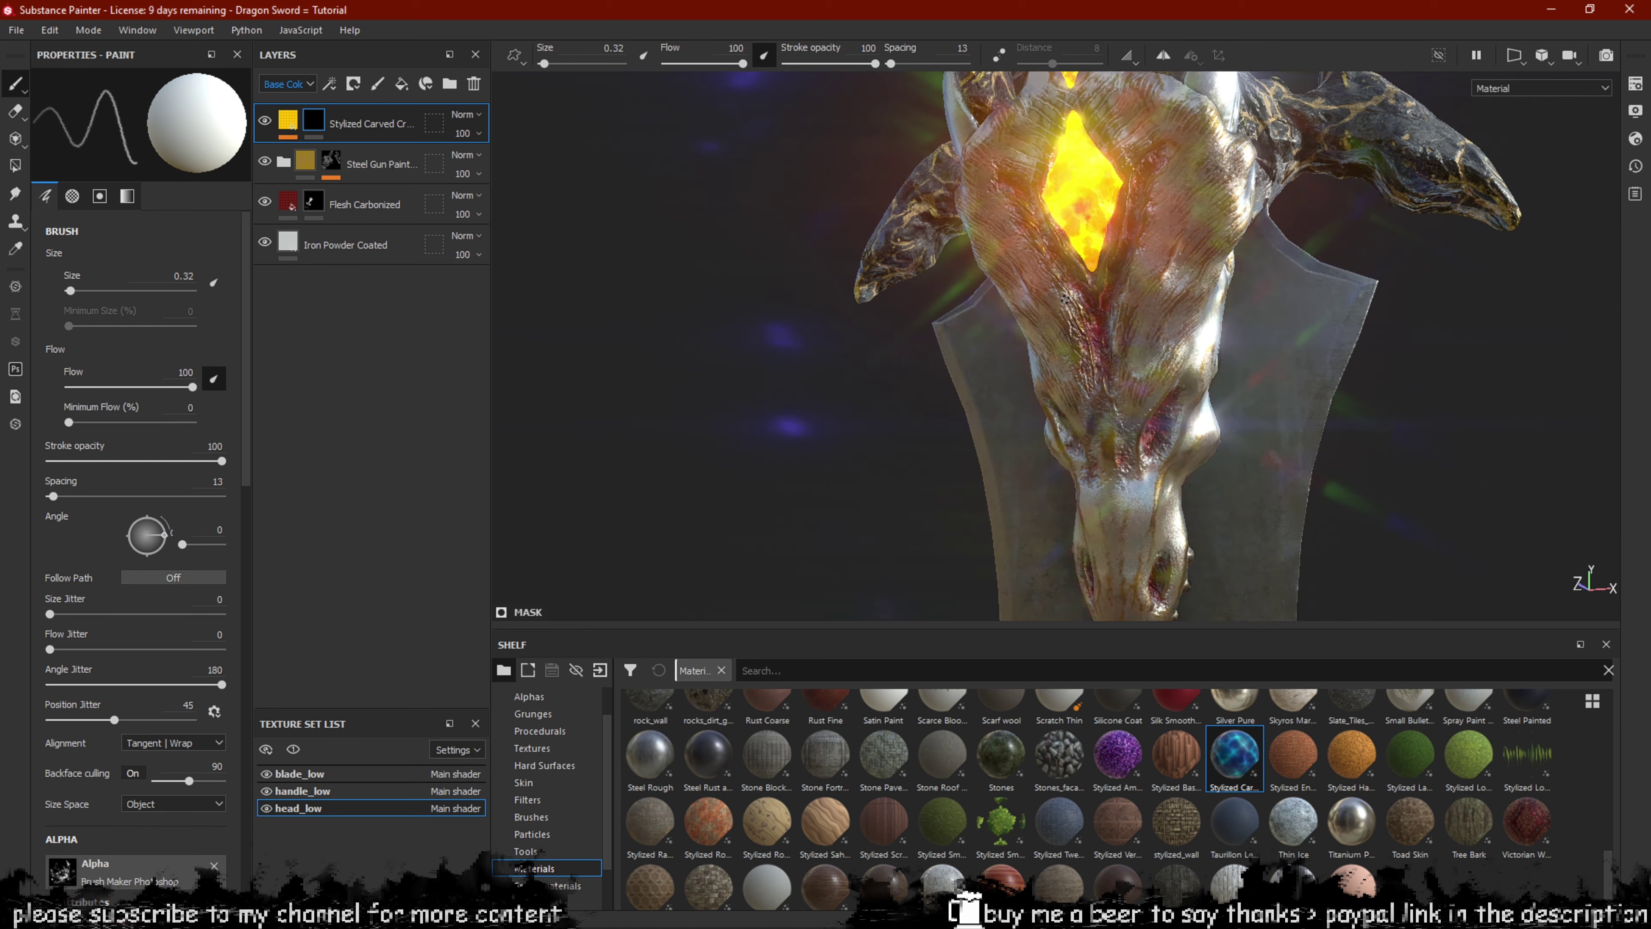
scroll(1111, 272, "up", 3)
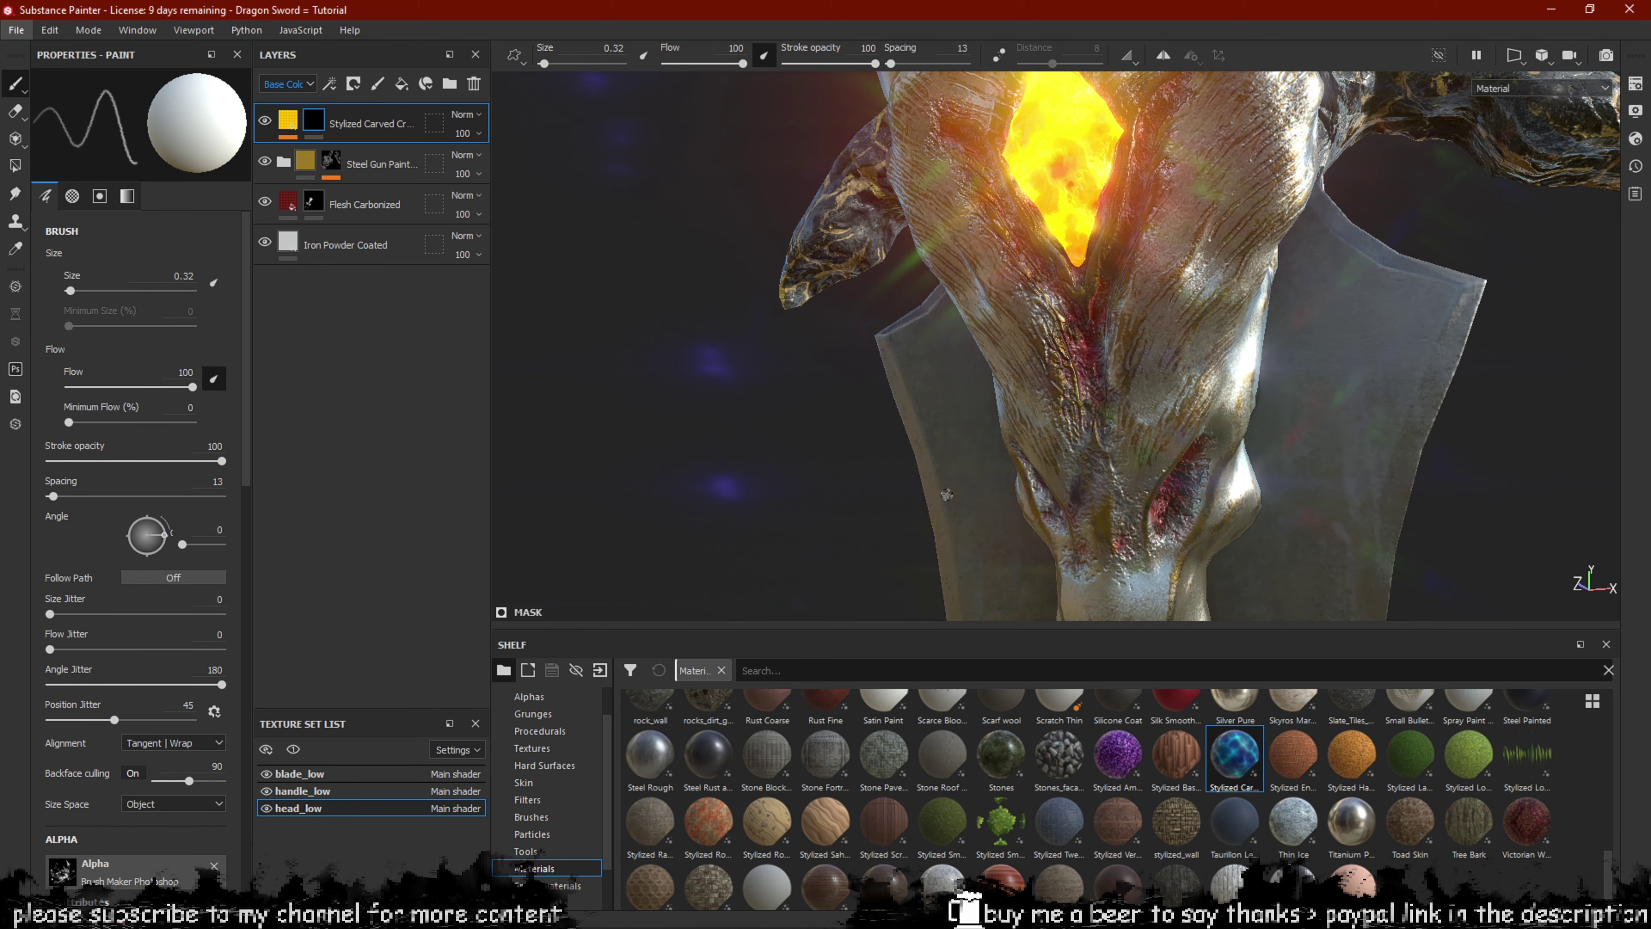
left_click_drag(1103, 308, 1092, 373)
key("ctrl+z")
right_click_drag(1091, 324, 1100, 301, "ctrl")
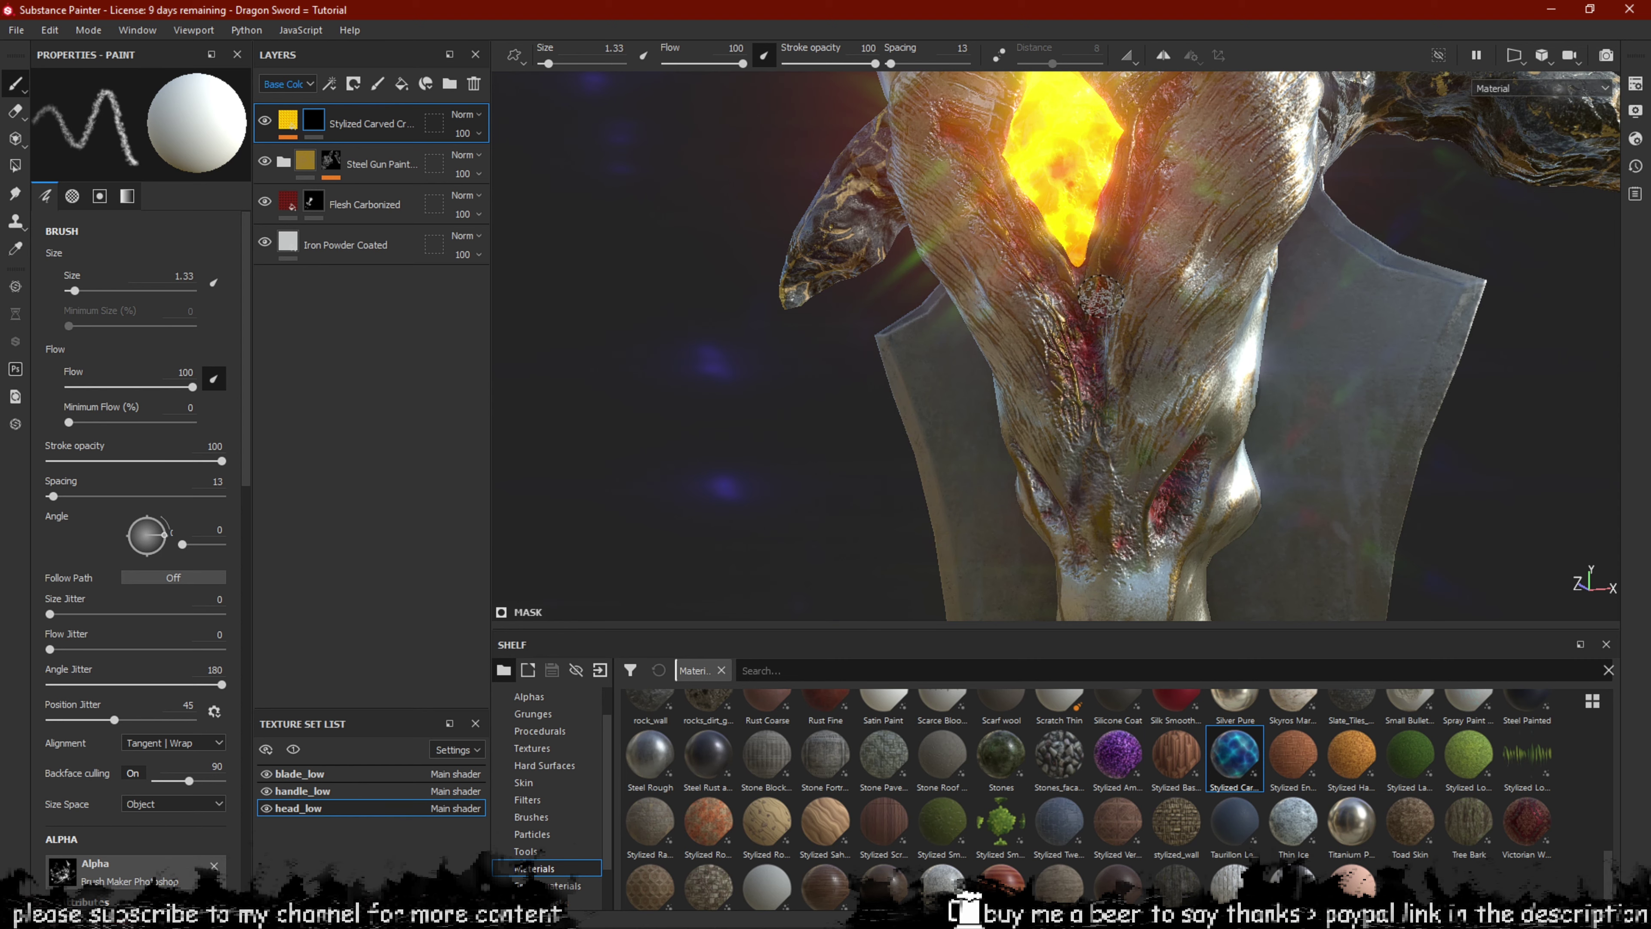
mouse_move(1113, 261)
left_mouse_down()
mouse_move(1093, 301)
mouse_move(1094, 374)
left_mouse_up()
left_click_drag(1146, 298, 1194, 292, "alt+shift")
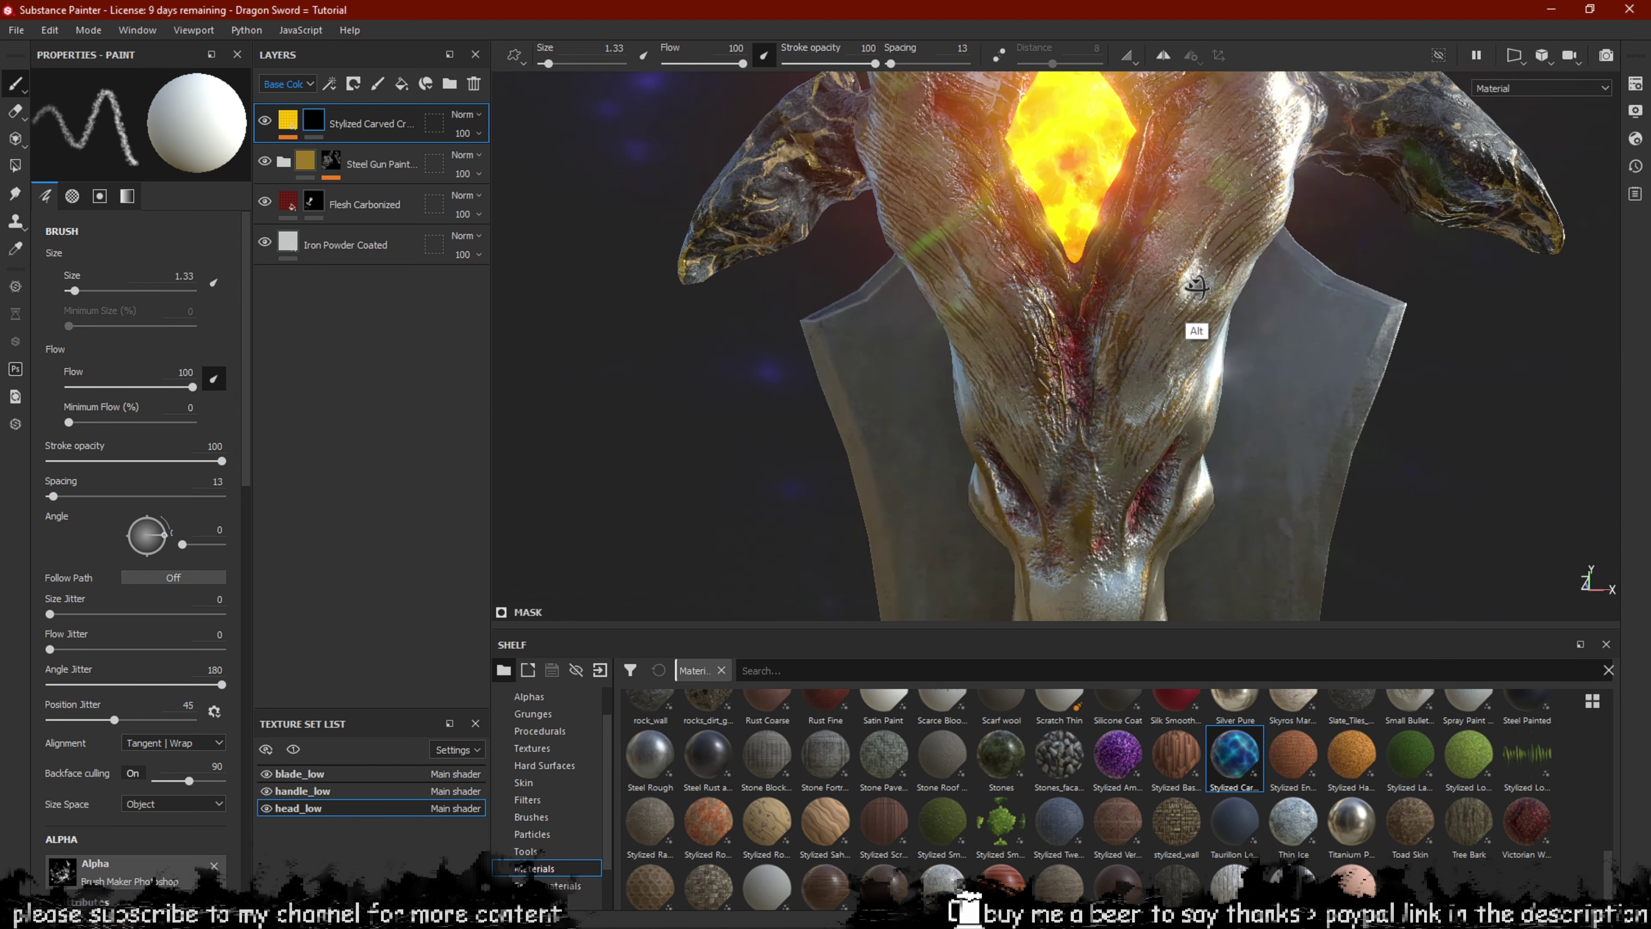
left_click_drag(1143, 215, 1134, 277, "ctrl+alt")
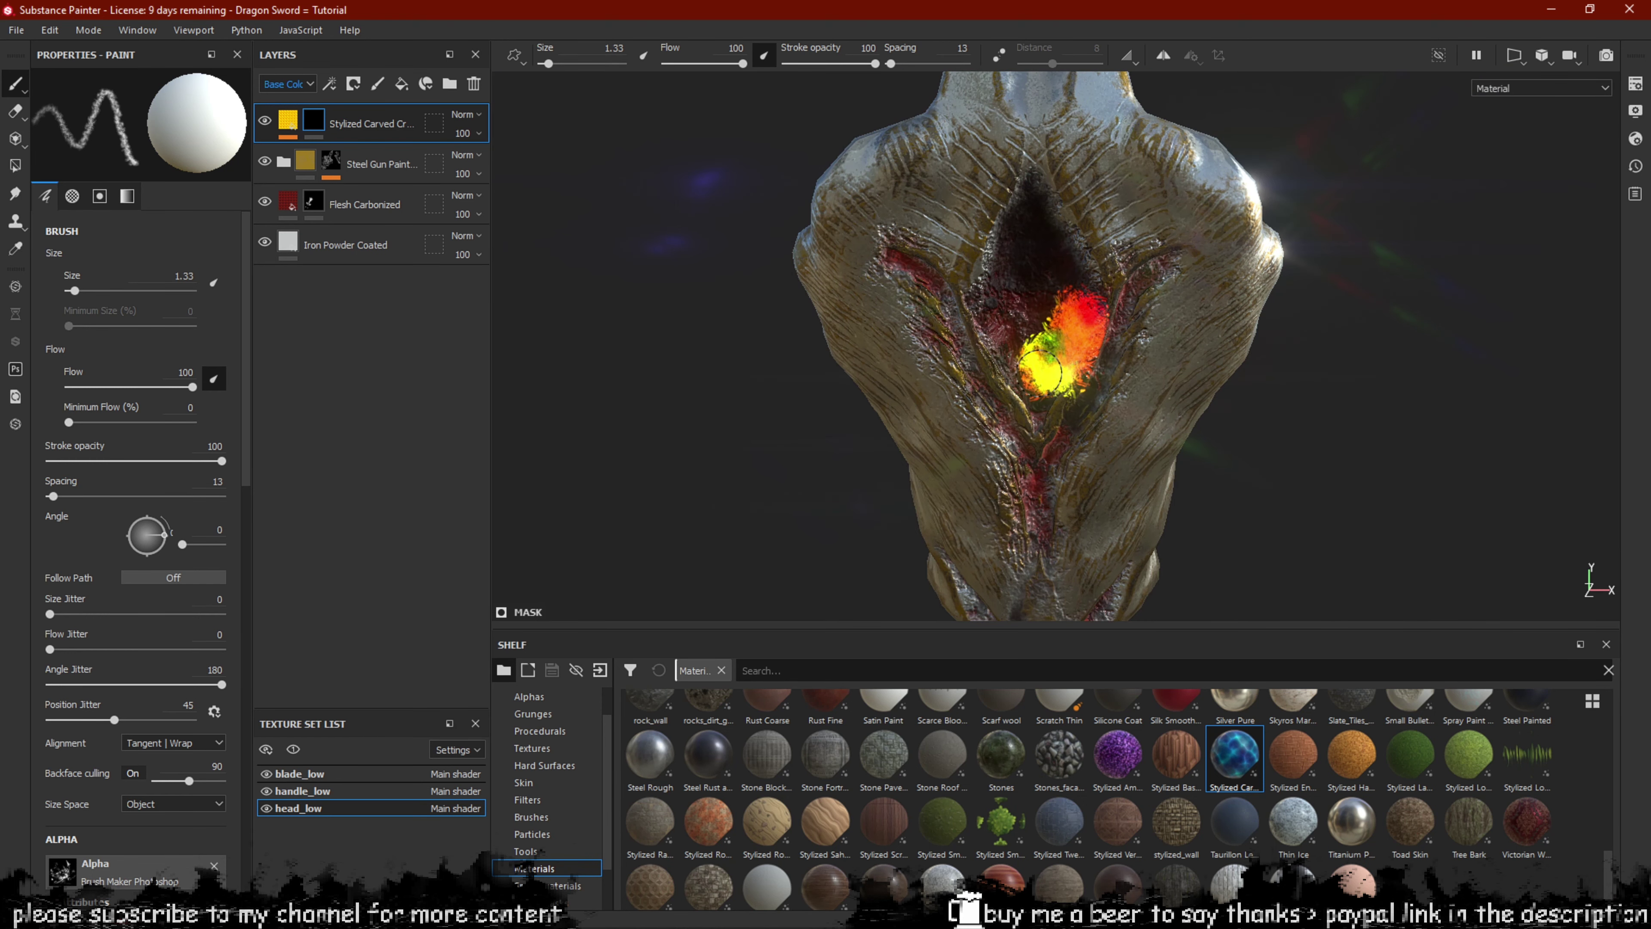
left_click_drag(1041, 373, 1014, 293)
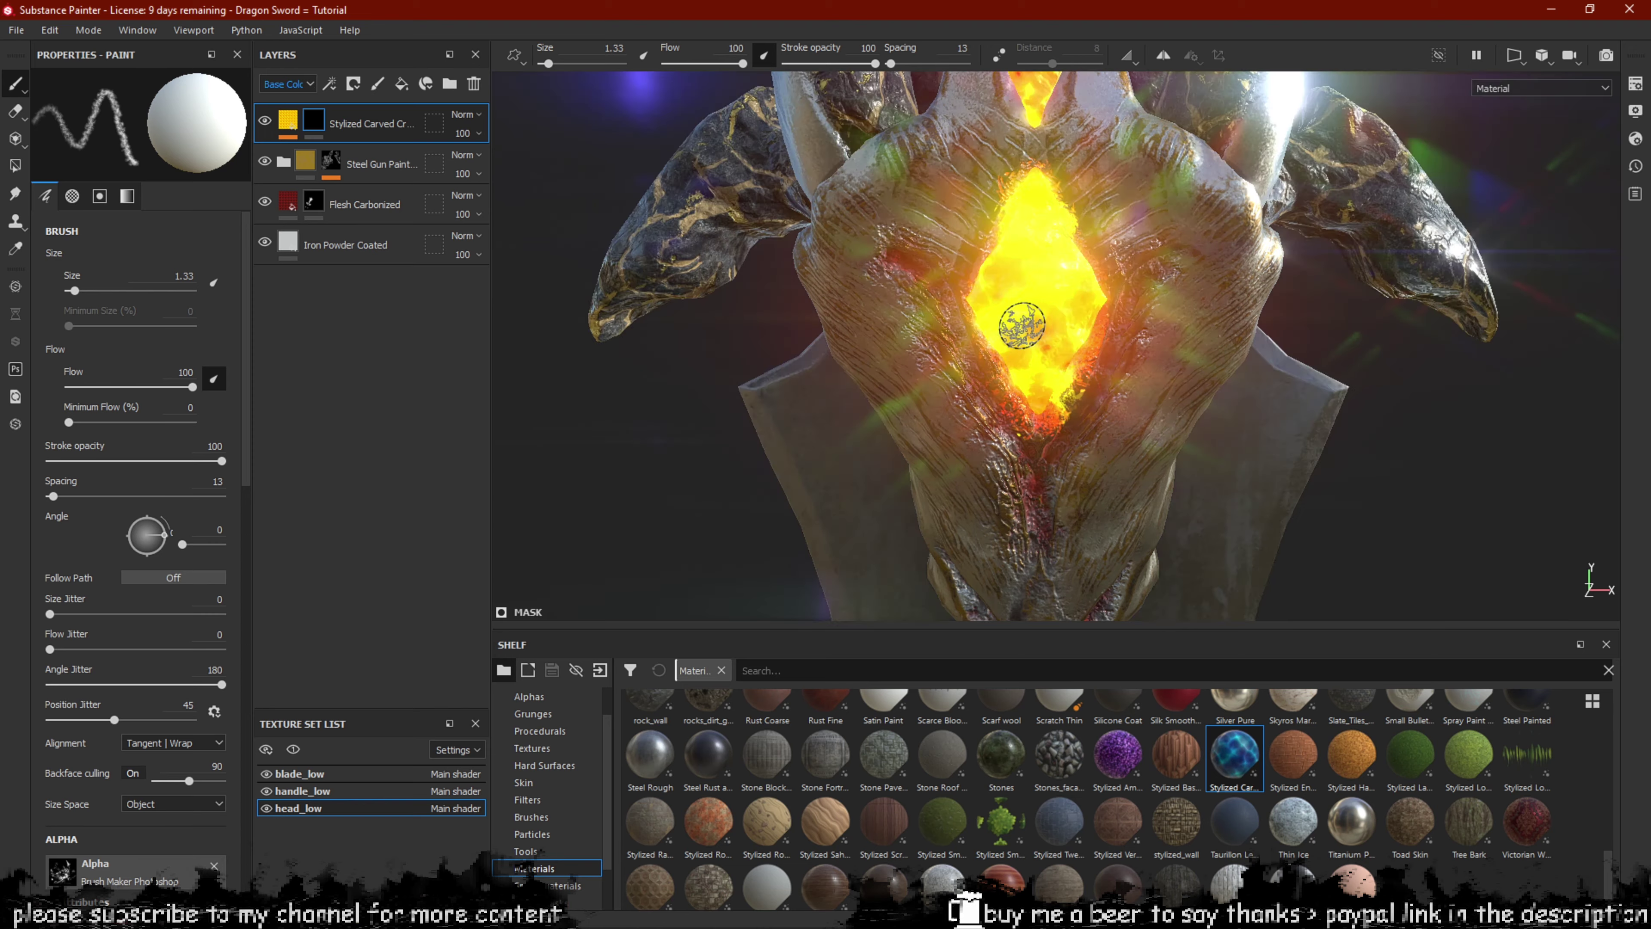
Paint the crystal mask around the two smaller gem sockets above the large diamond on the dragon head.
mouse_move(1015, 325)
left_mouse_down("alt")
mouse_move(1084, 199)
mouse_move(1060, 339)
left_mouse_up("alt")
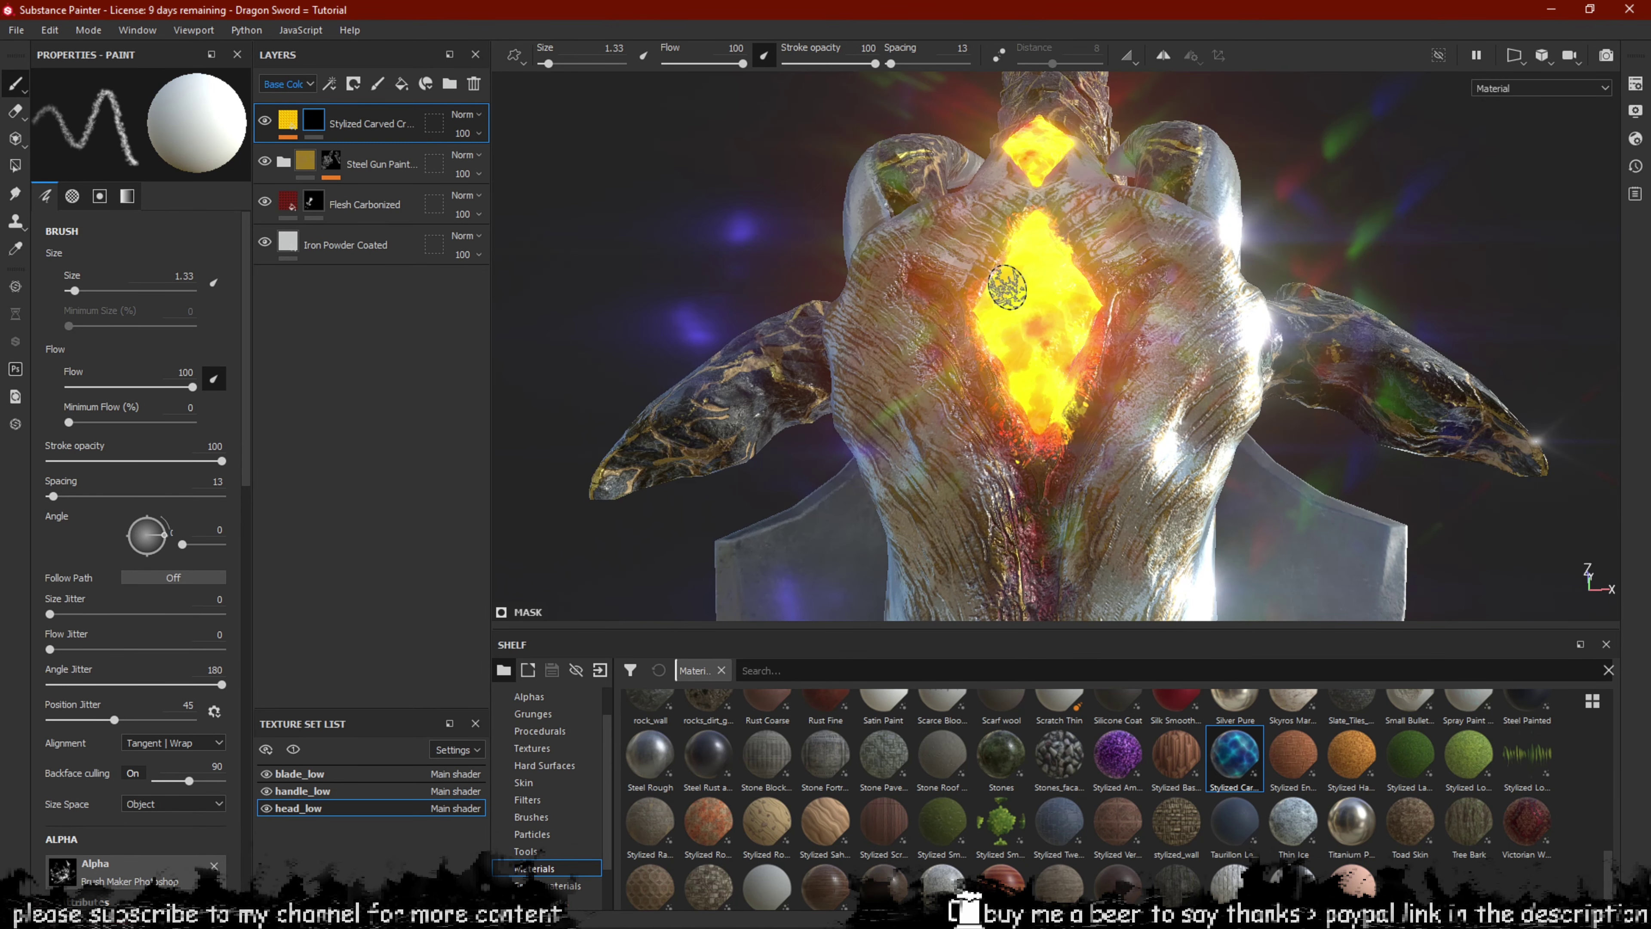
left_click_drag(1014, 330, 1022, 282, "alt")
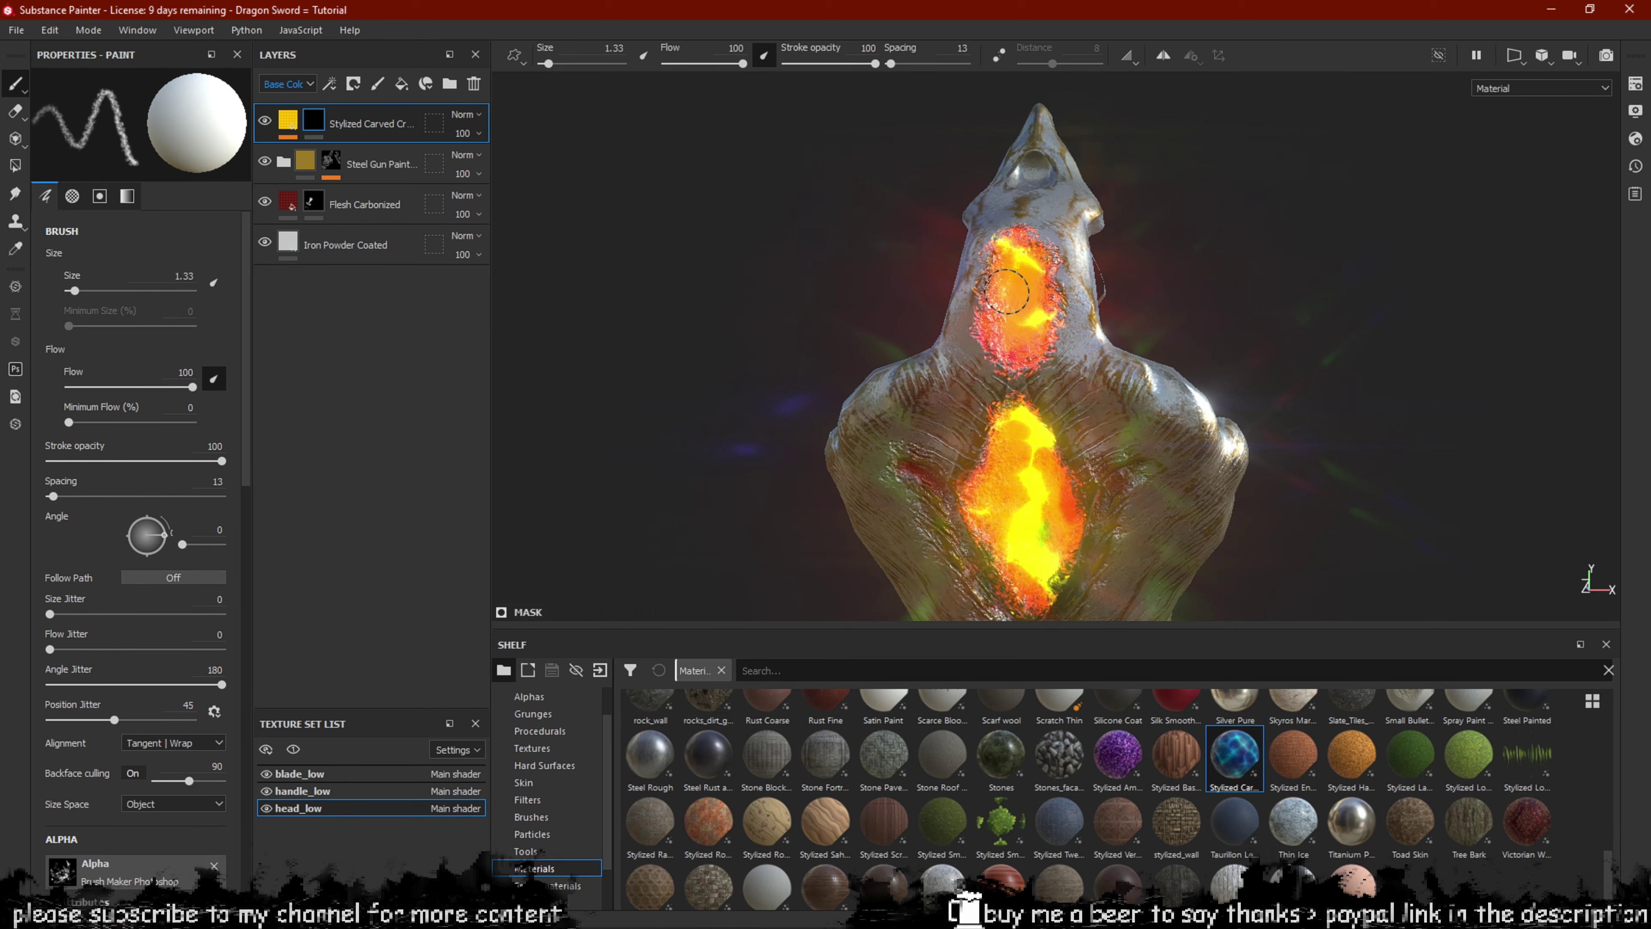
mouse_move(1007, 291)
left_mouse_down("alt")
mouse_move(1038, 317)
mouse_move(1026, 321)
left_mouse_up("alt")
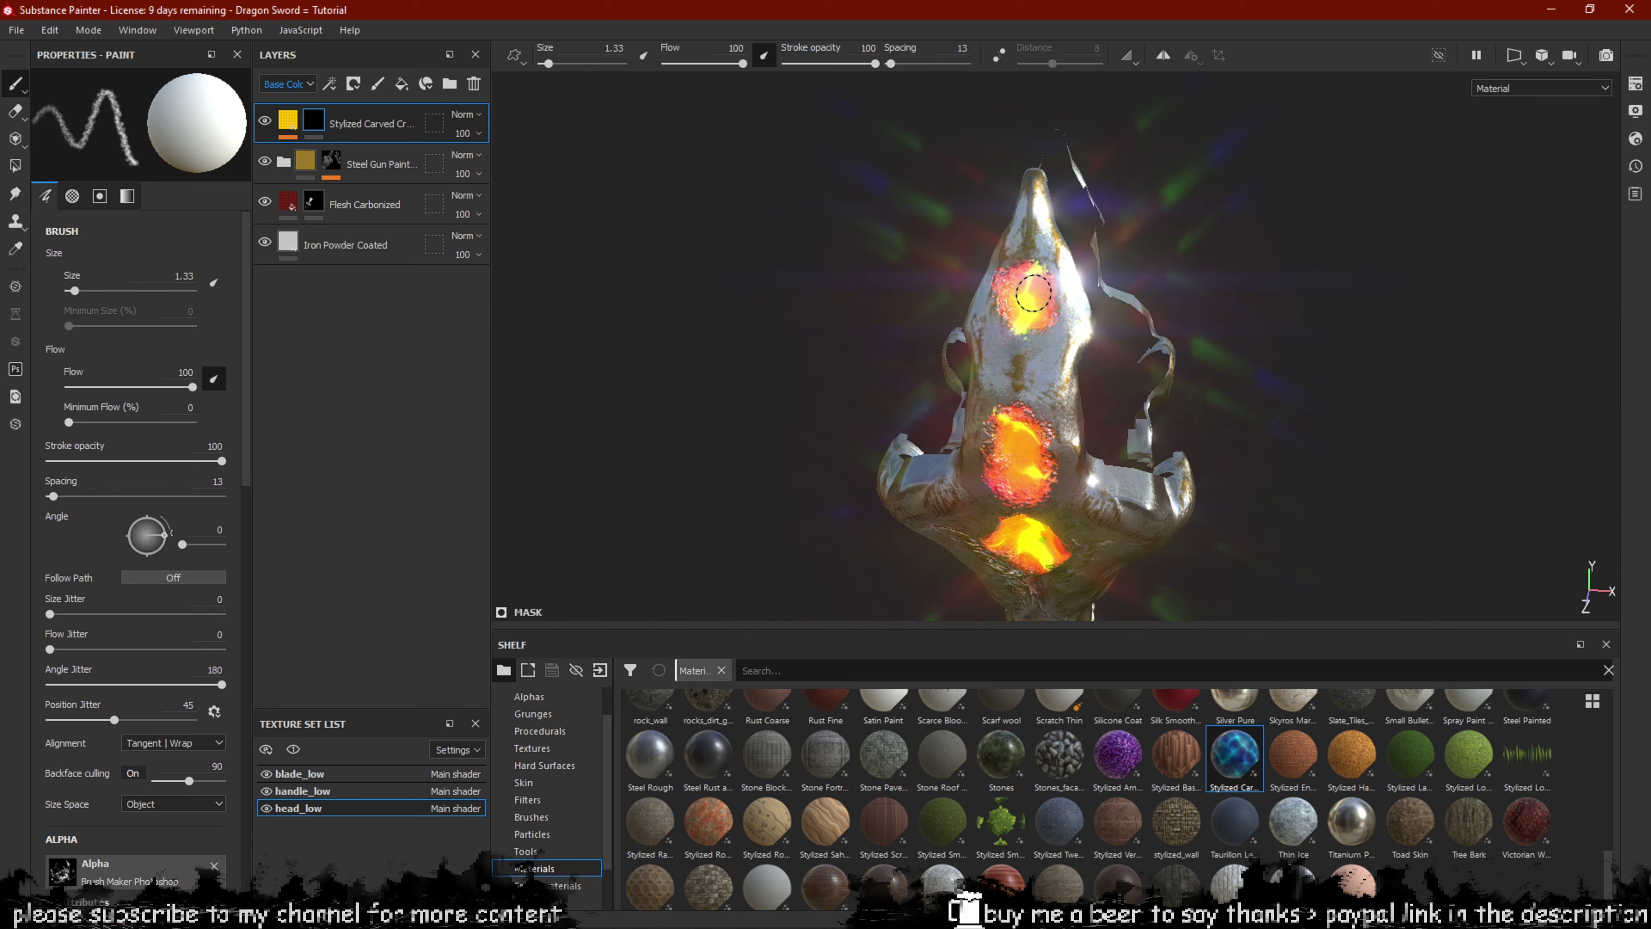
mouse_move(1027, 277)
left_mouse_down("alt")
mouse_move(1039, 303)
mouse_move(1106, 320)
left_mouse_up("alt")
Set the UV scale of the head's Stylized Carved Crystal layer to about 17.09 after trying 128, 71.15 and 13.01.
left_click(284, 161)
left_click(304, 132)
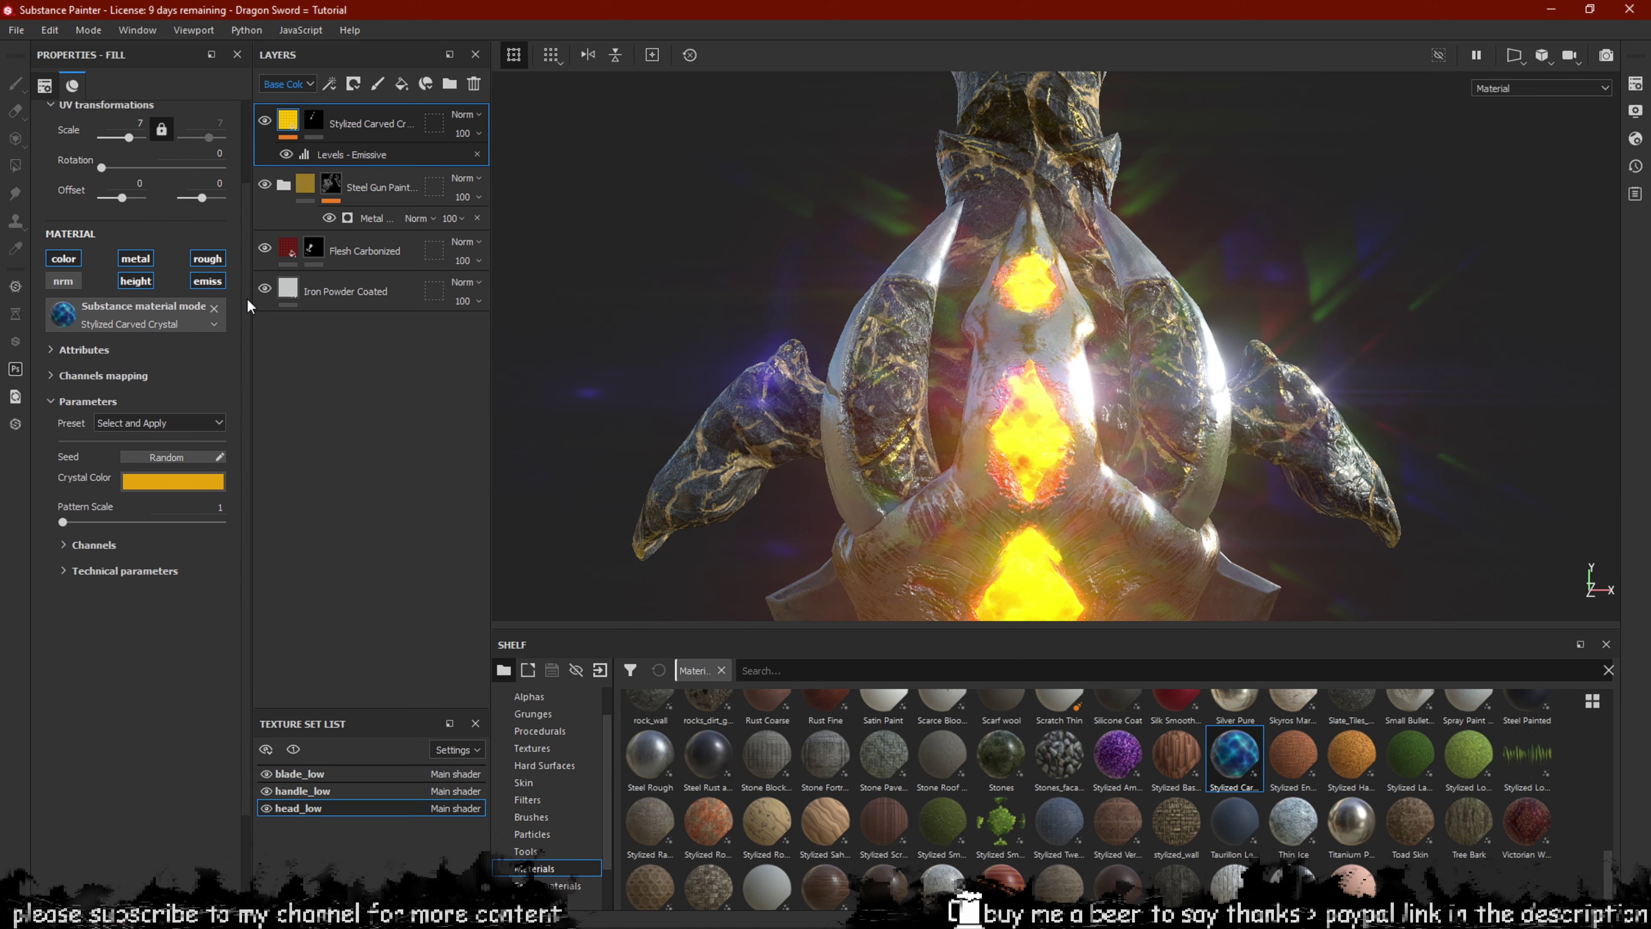
scroll(246, 297, "up", 2)
left_click_drag(132, 240, 136, 242)
left_click_drag(715, 391, 666, 209, "alt")
left_click(142, 245)
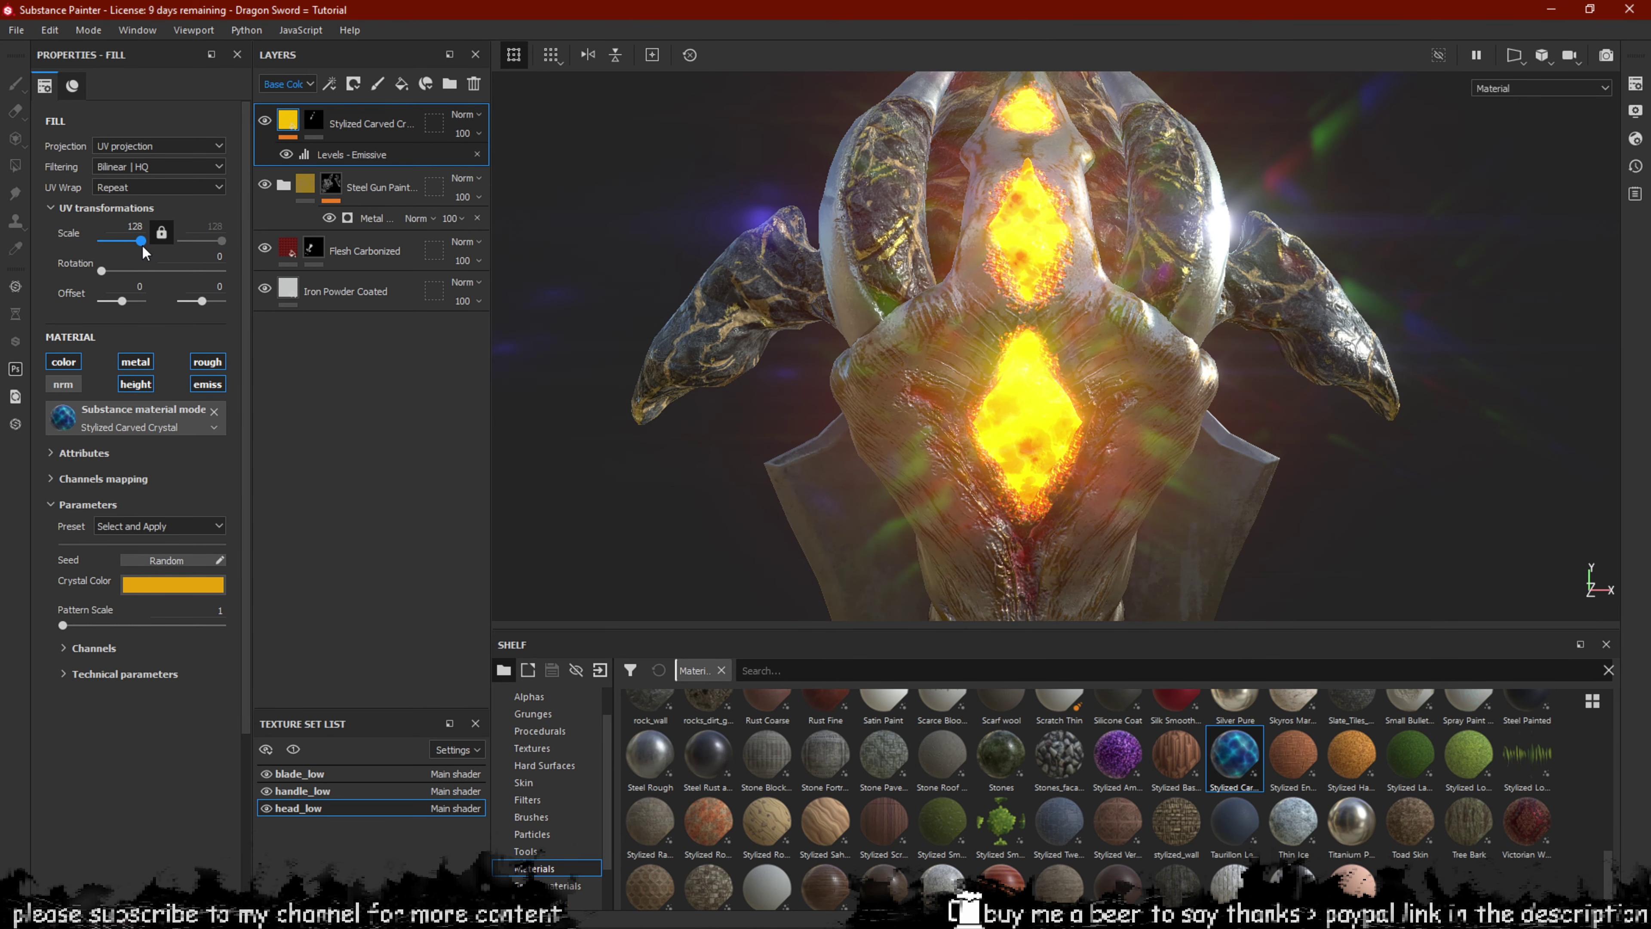
left_click(138, 246)
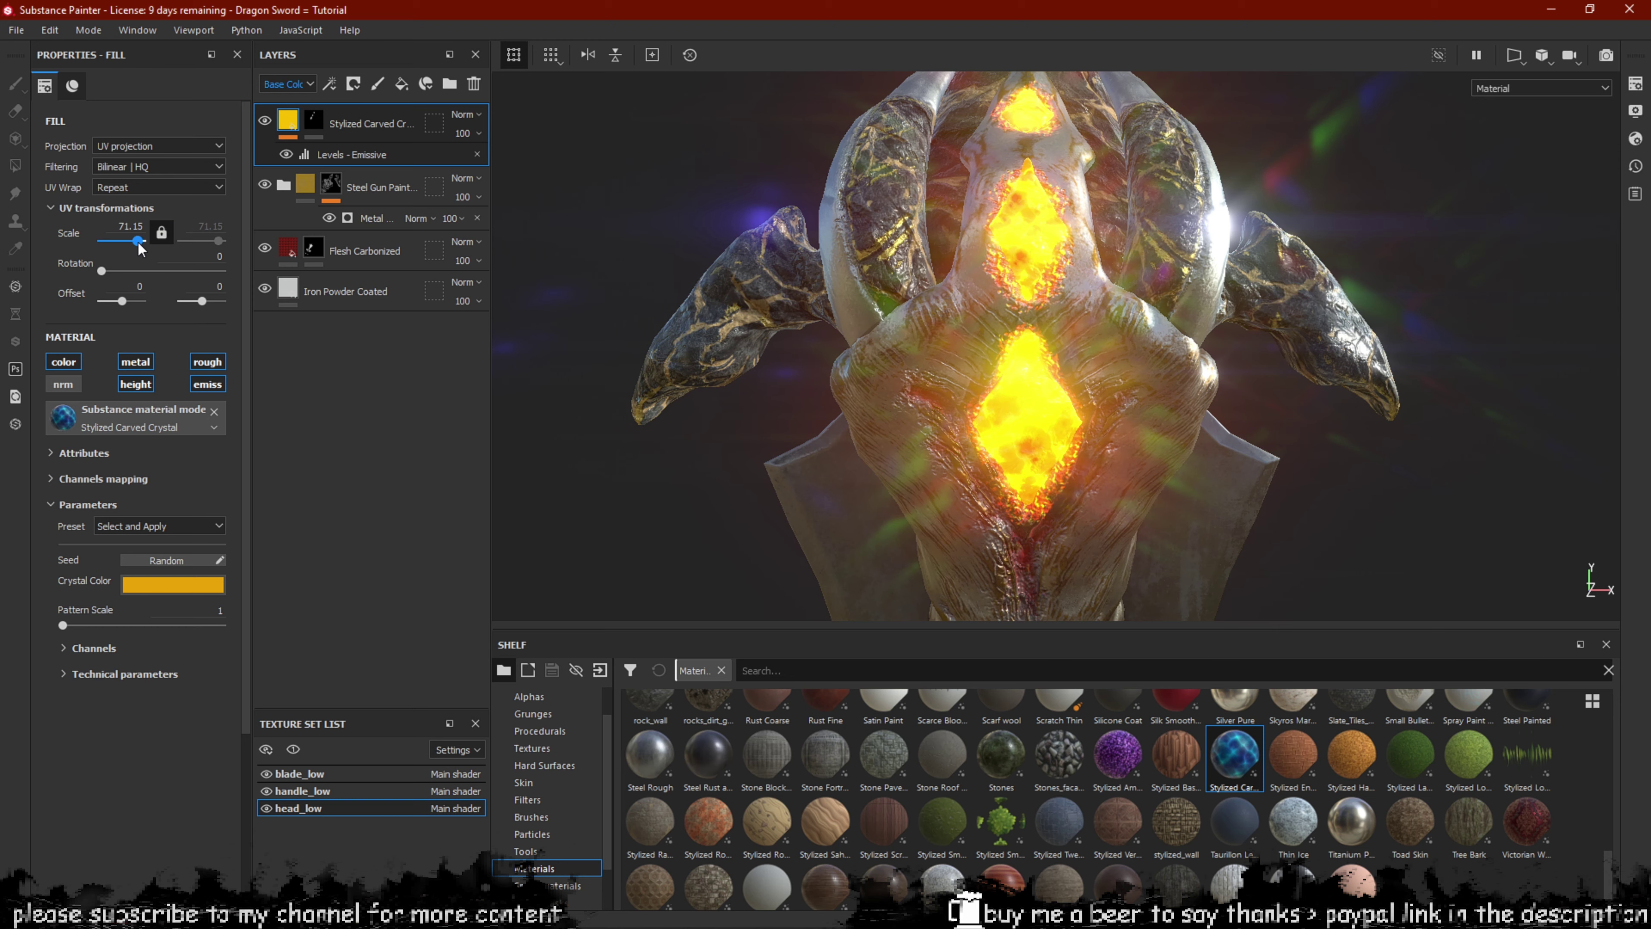
left_click(131, 249)
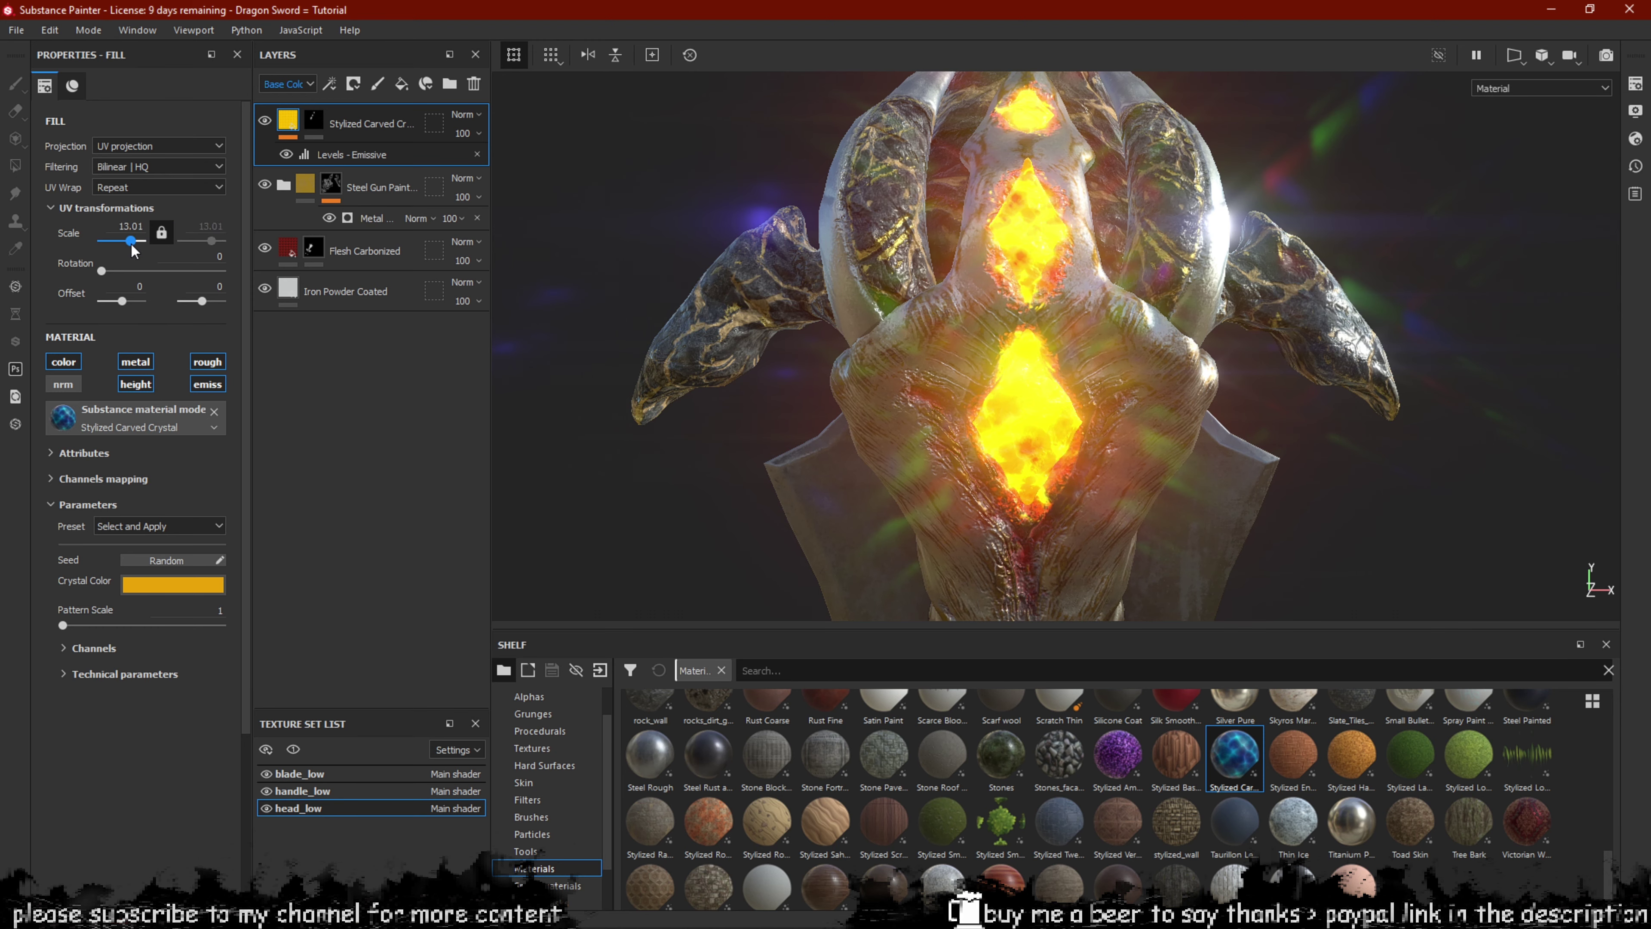
left_click_drag(654, 405, 657, 455, "alt")
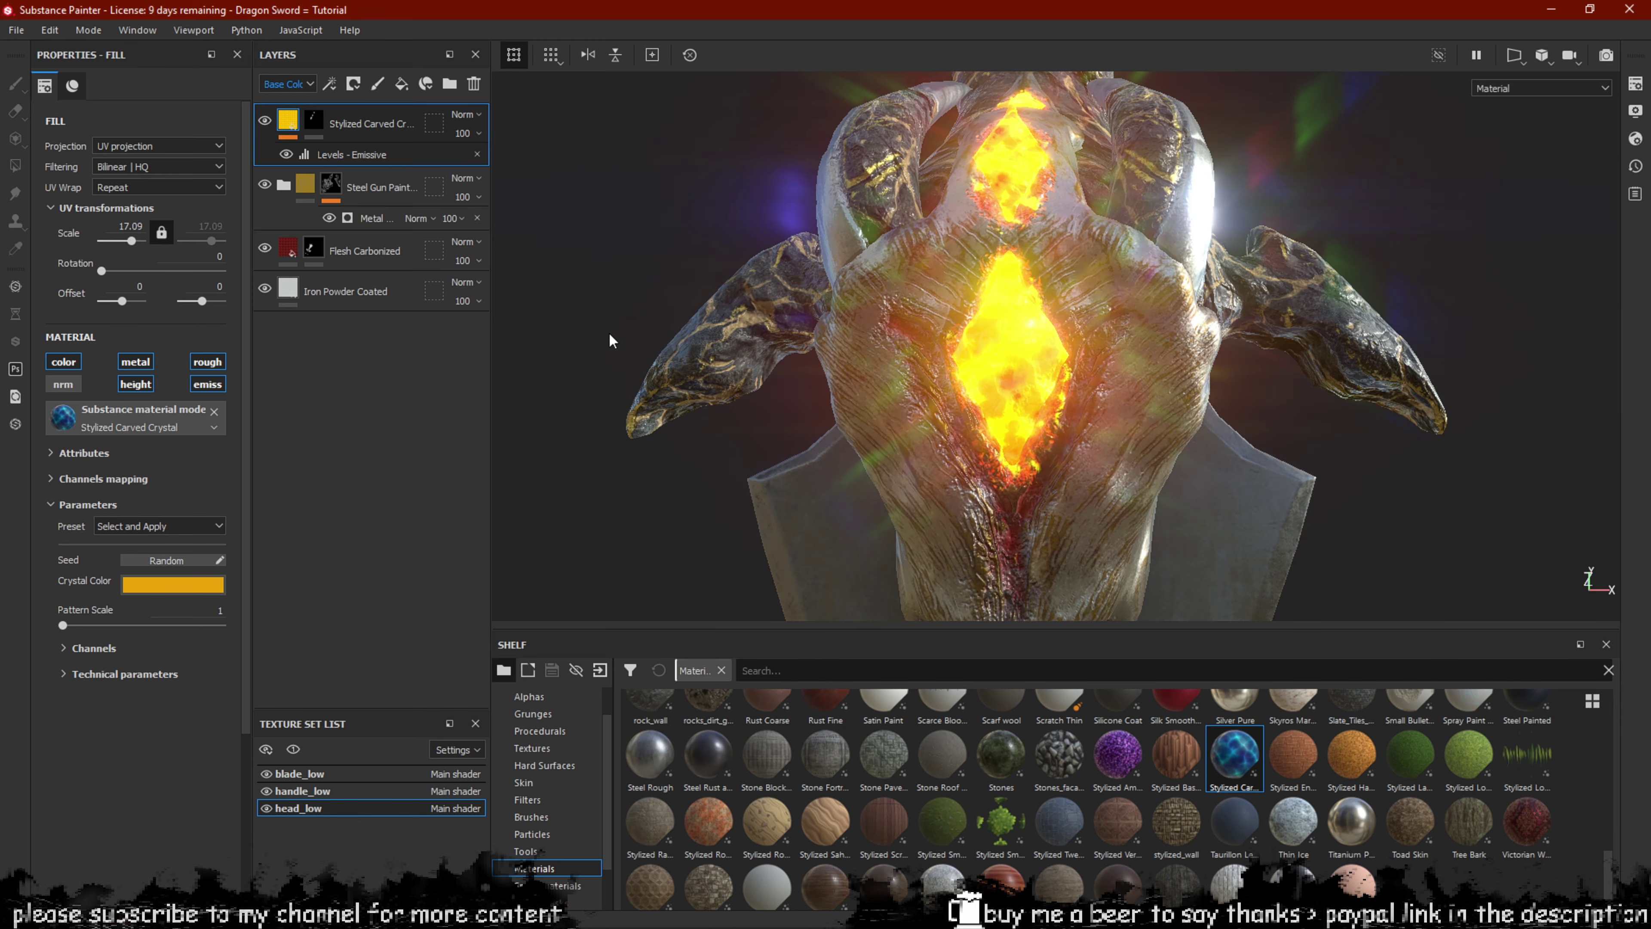
Adjust the head crystal's Emissive Levels to an input black of 0.38, input white of 1 and output black of 0.125.
left_click(316, 160)
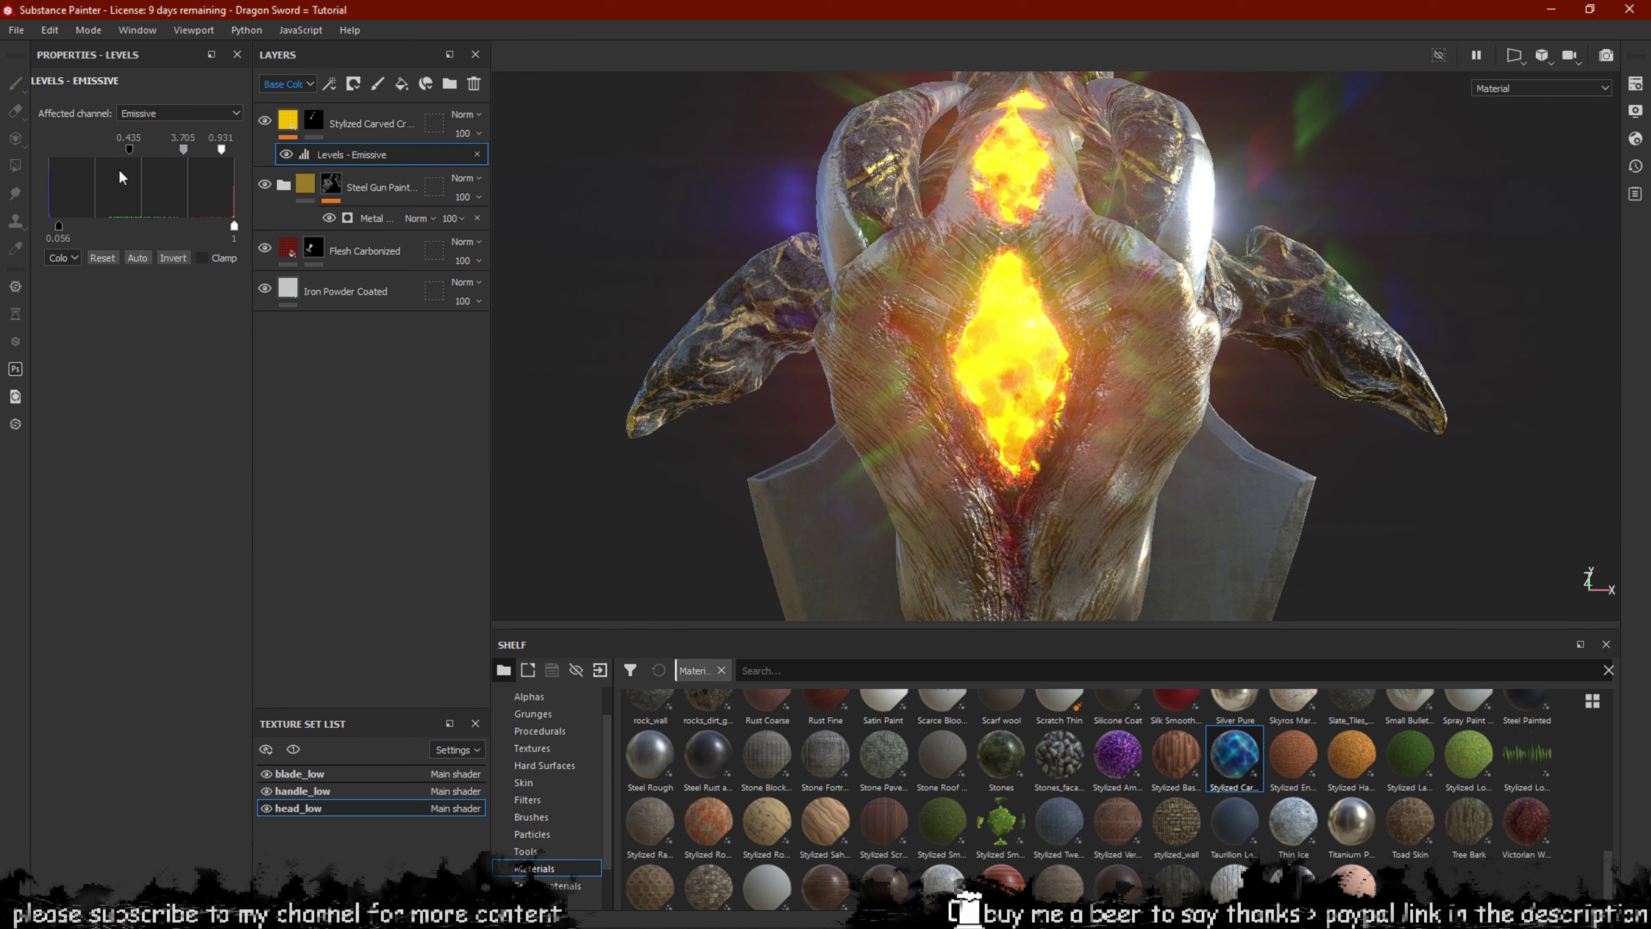
left_click_drag(129, 159, 107, 169)
mouse_move(62, 232)
left_mouse_down()
mouse_move(109, 233)
mouse_move(72, 246)
left_mouse_up()
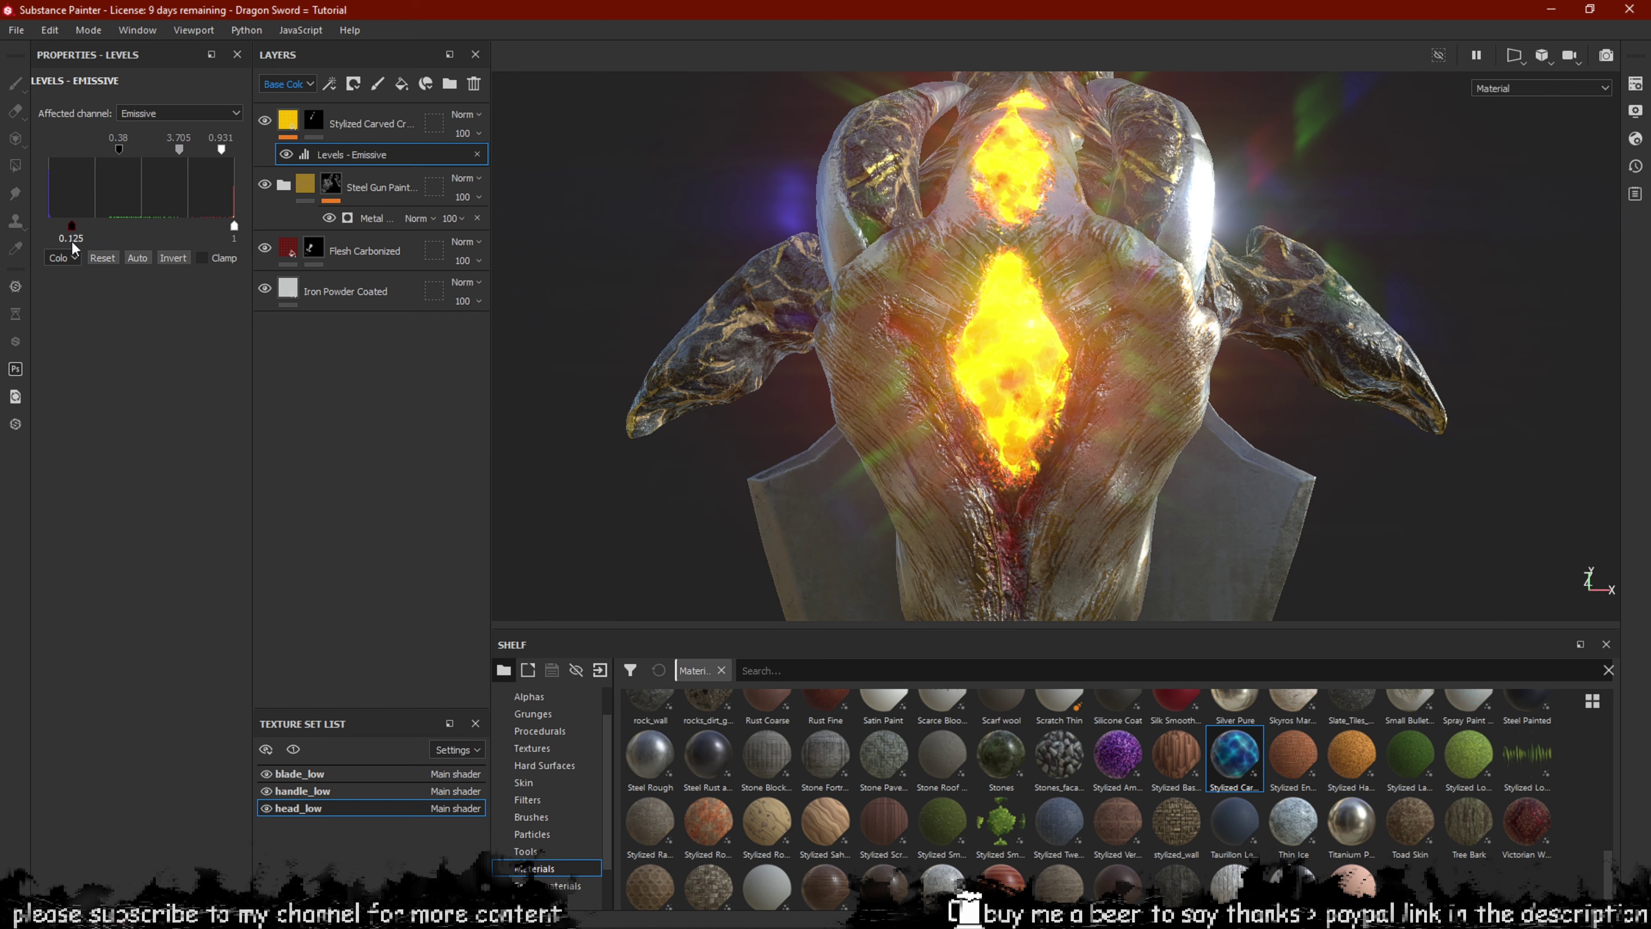
double_click(171, 156)
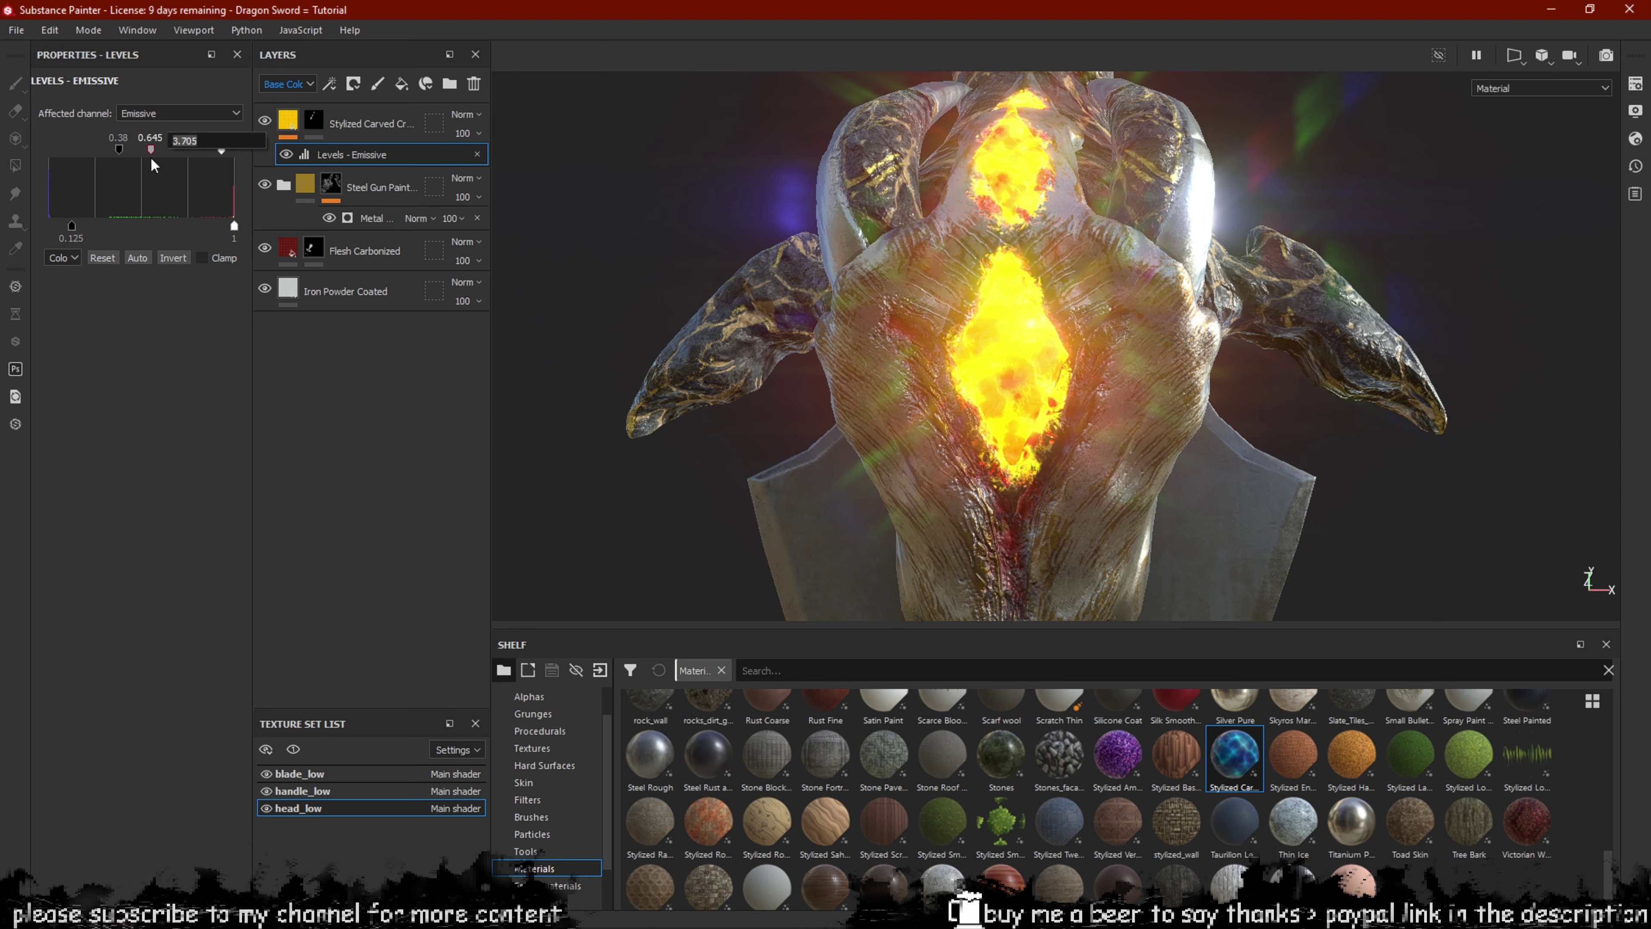
left_click_drag(153, 163, 174, 179)
left_click_drag(236, 225, 199, 240)
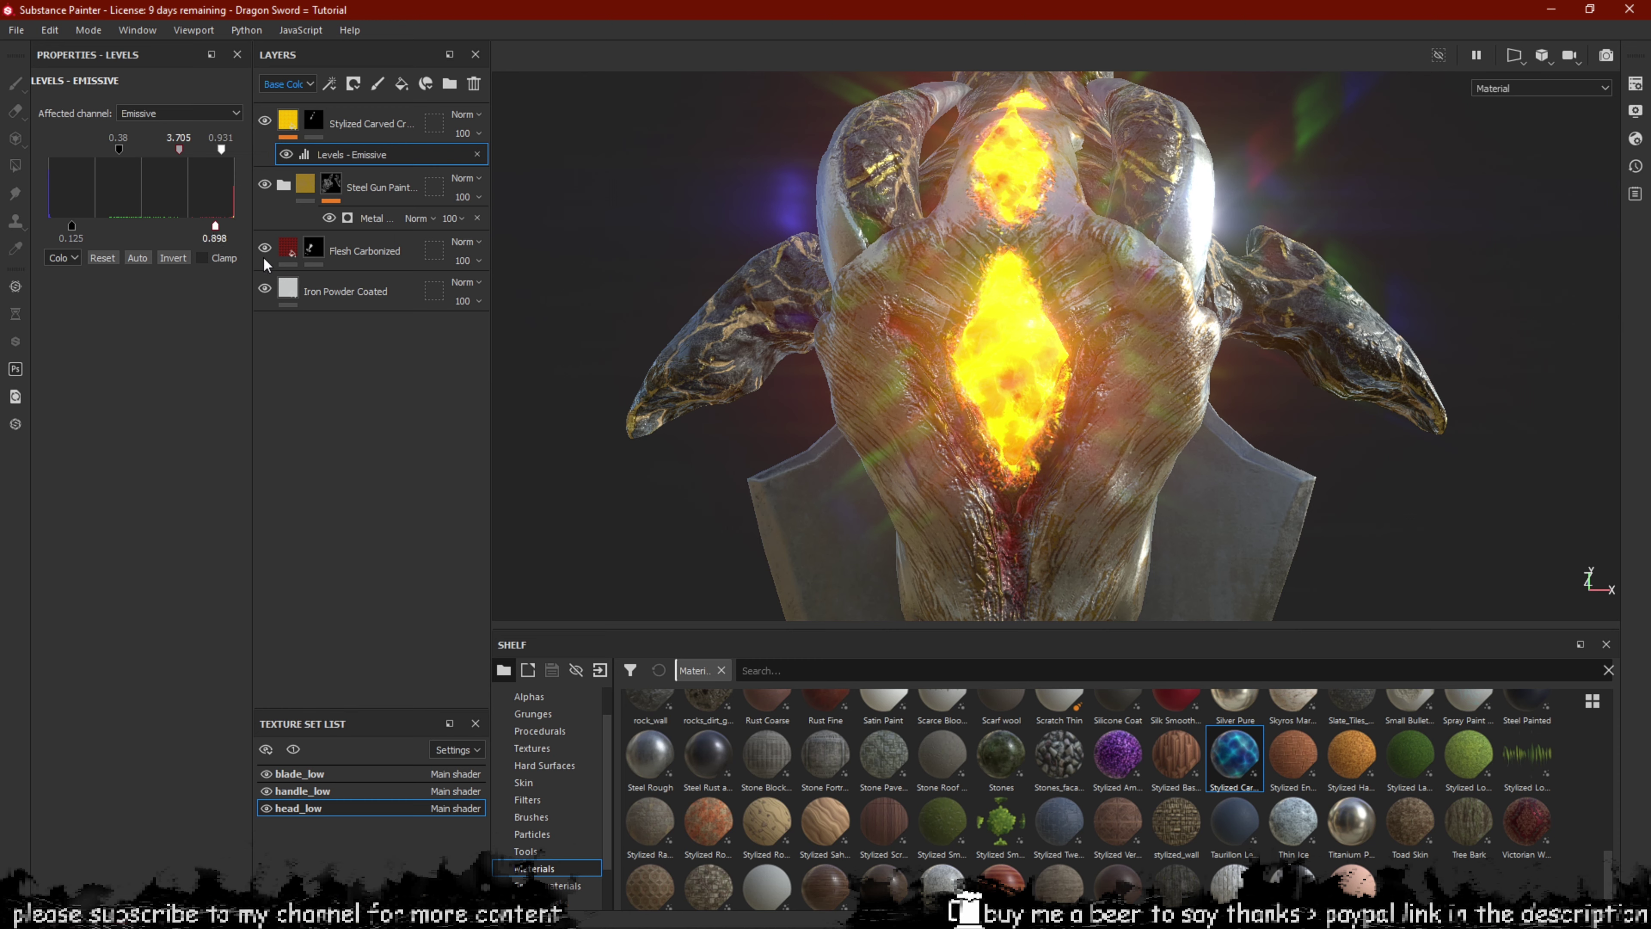
left_click_drag(194, 154, 258, 161)
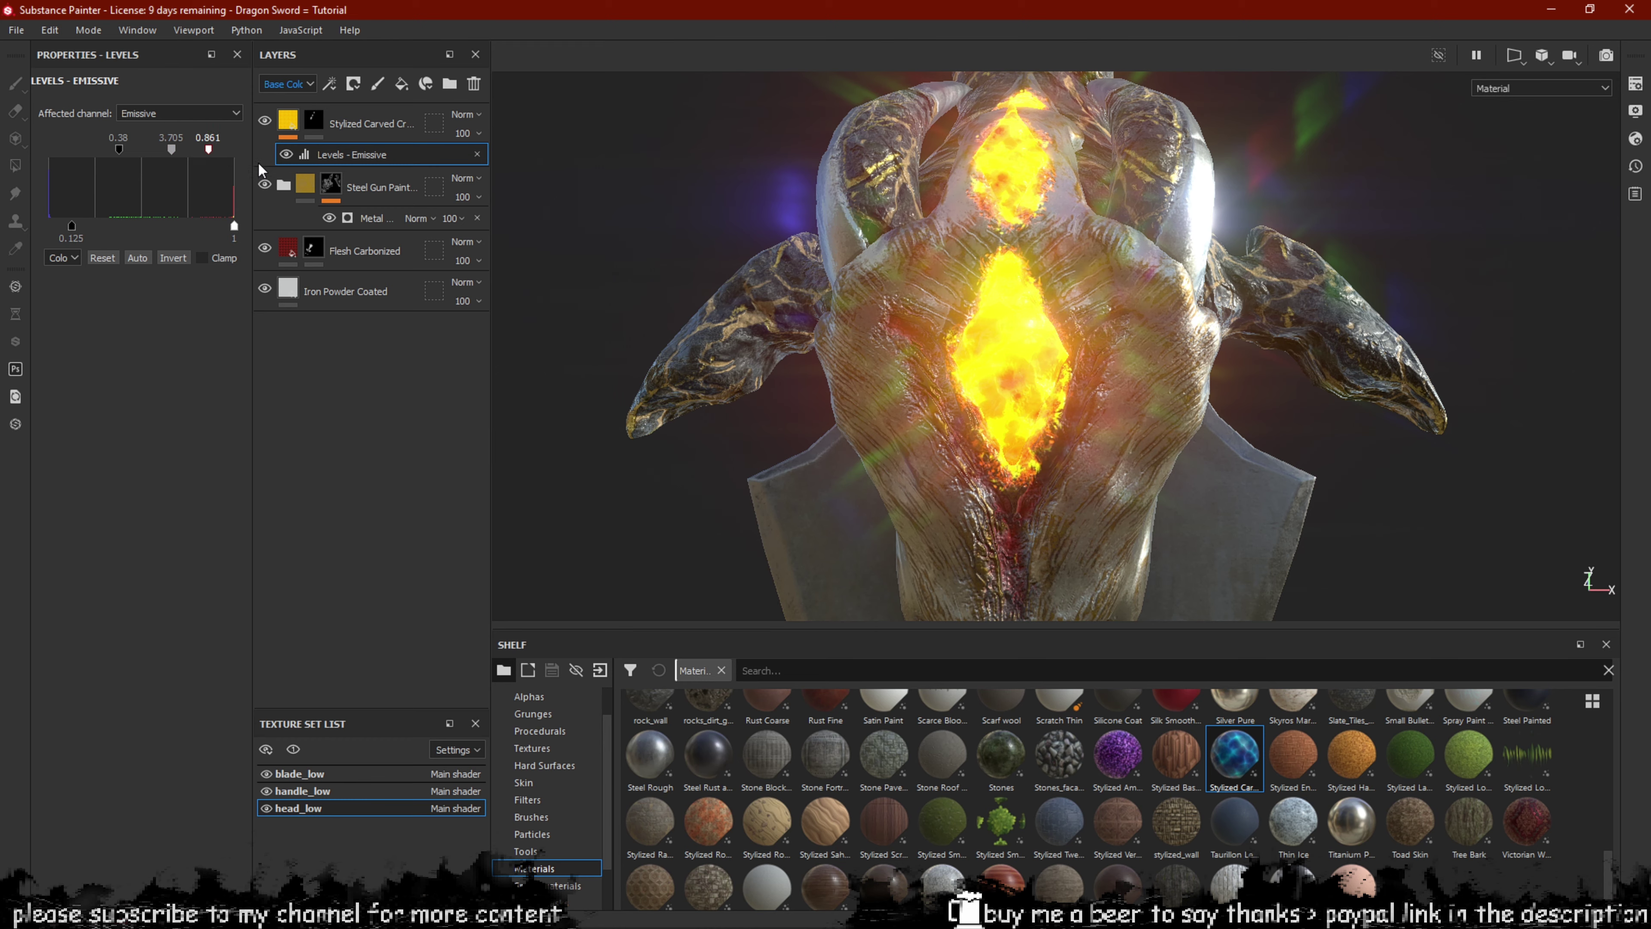
left_click_drag(533, 290, 650, 325, "alt")
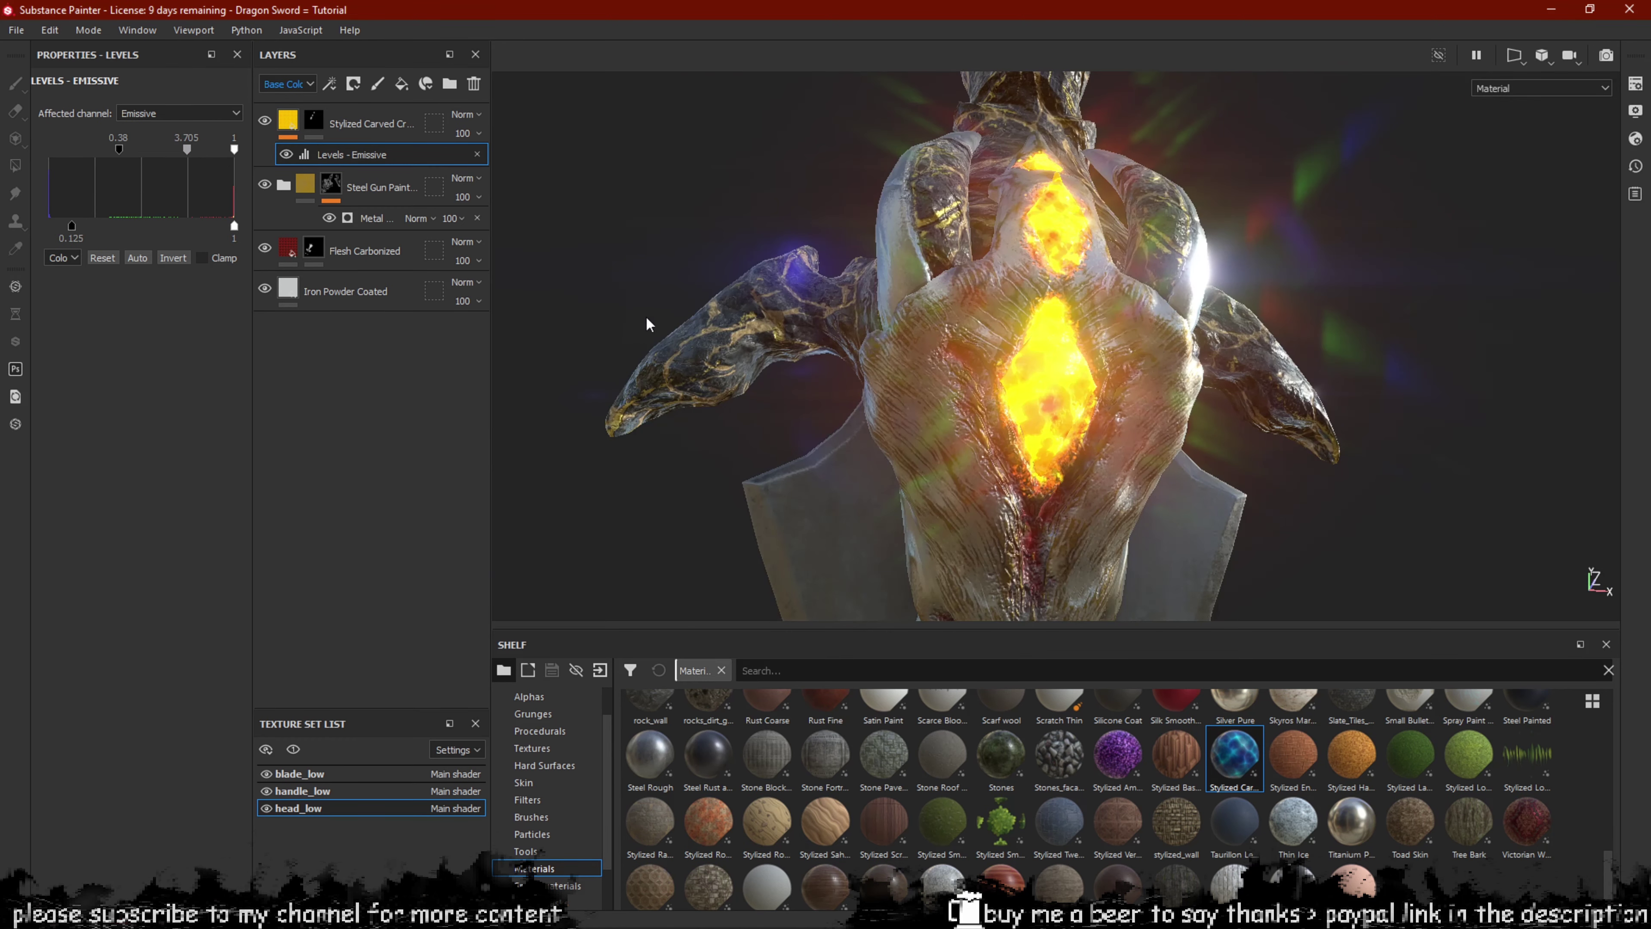
Set the brush size to 0.57 and extend the head's crystal mask just below the large forehead diamond's lower tip.
left_click(314, 122)
left_click_drag(780, 433, 785, 263, "ctrl+alt")
mouse_move(1047, 332)
left_mouse_down()
mouse_move(1064, 319)
mouse_move(1008, 335)
left_mouse_up()
key("ctrl+z")
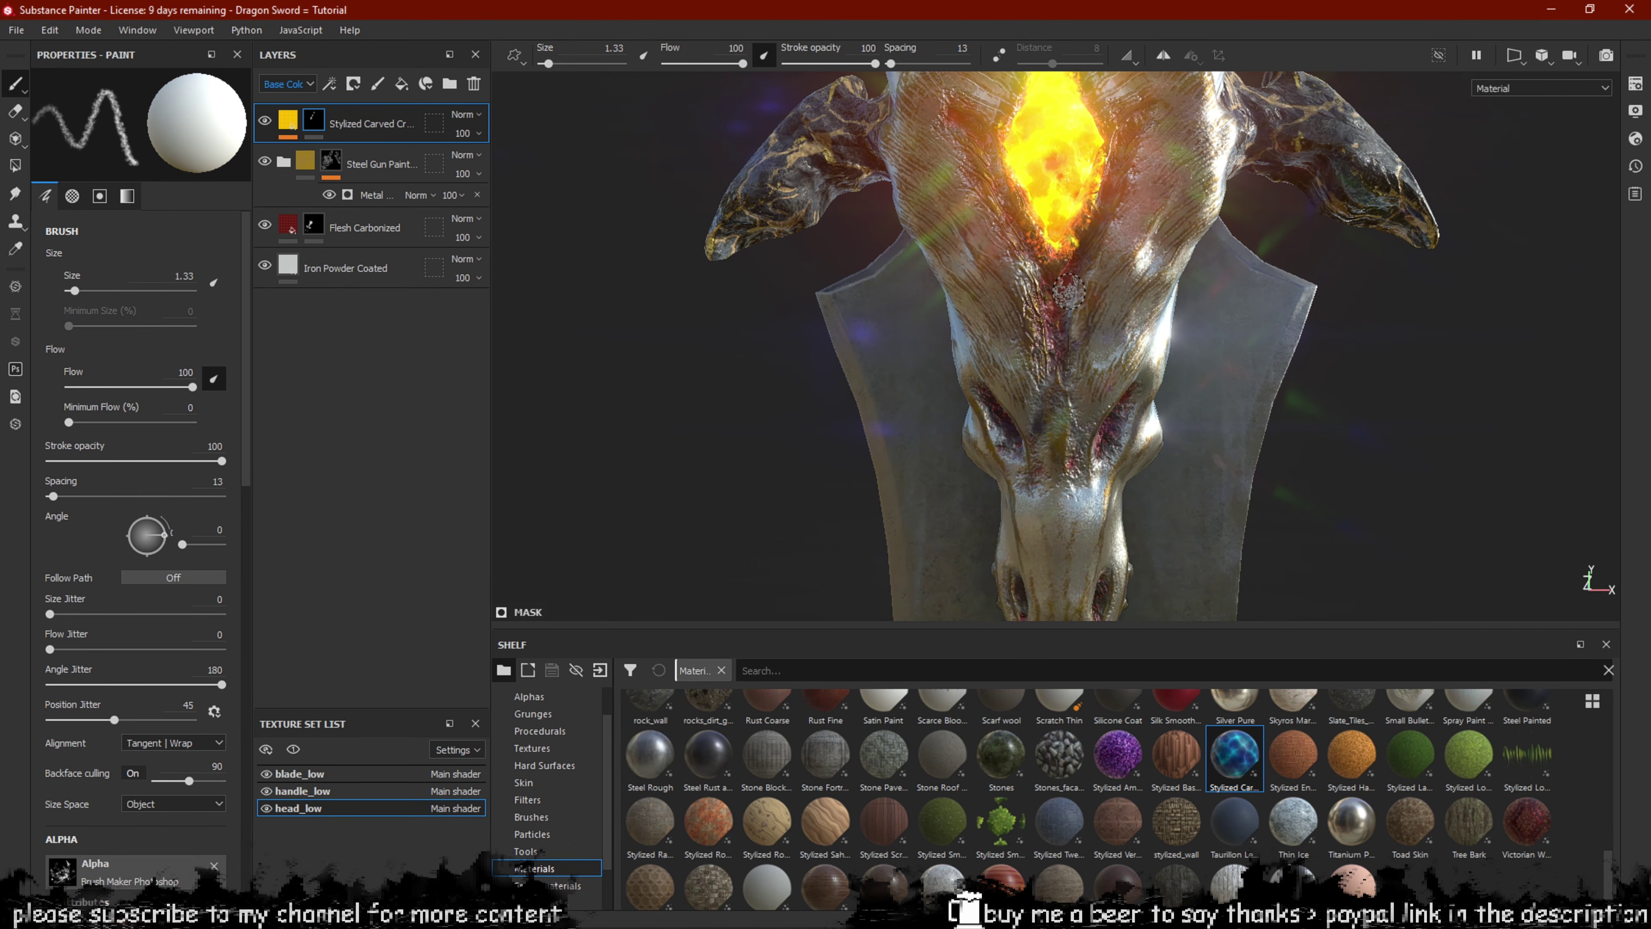
right_click_drag(1116, 271, 1107, 271, "ctrl")
right_click_drag(1070, 368, 1065, 296, "ctrl")
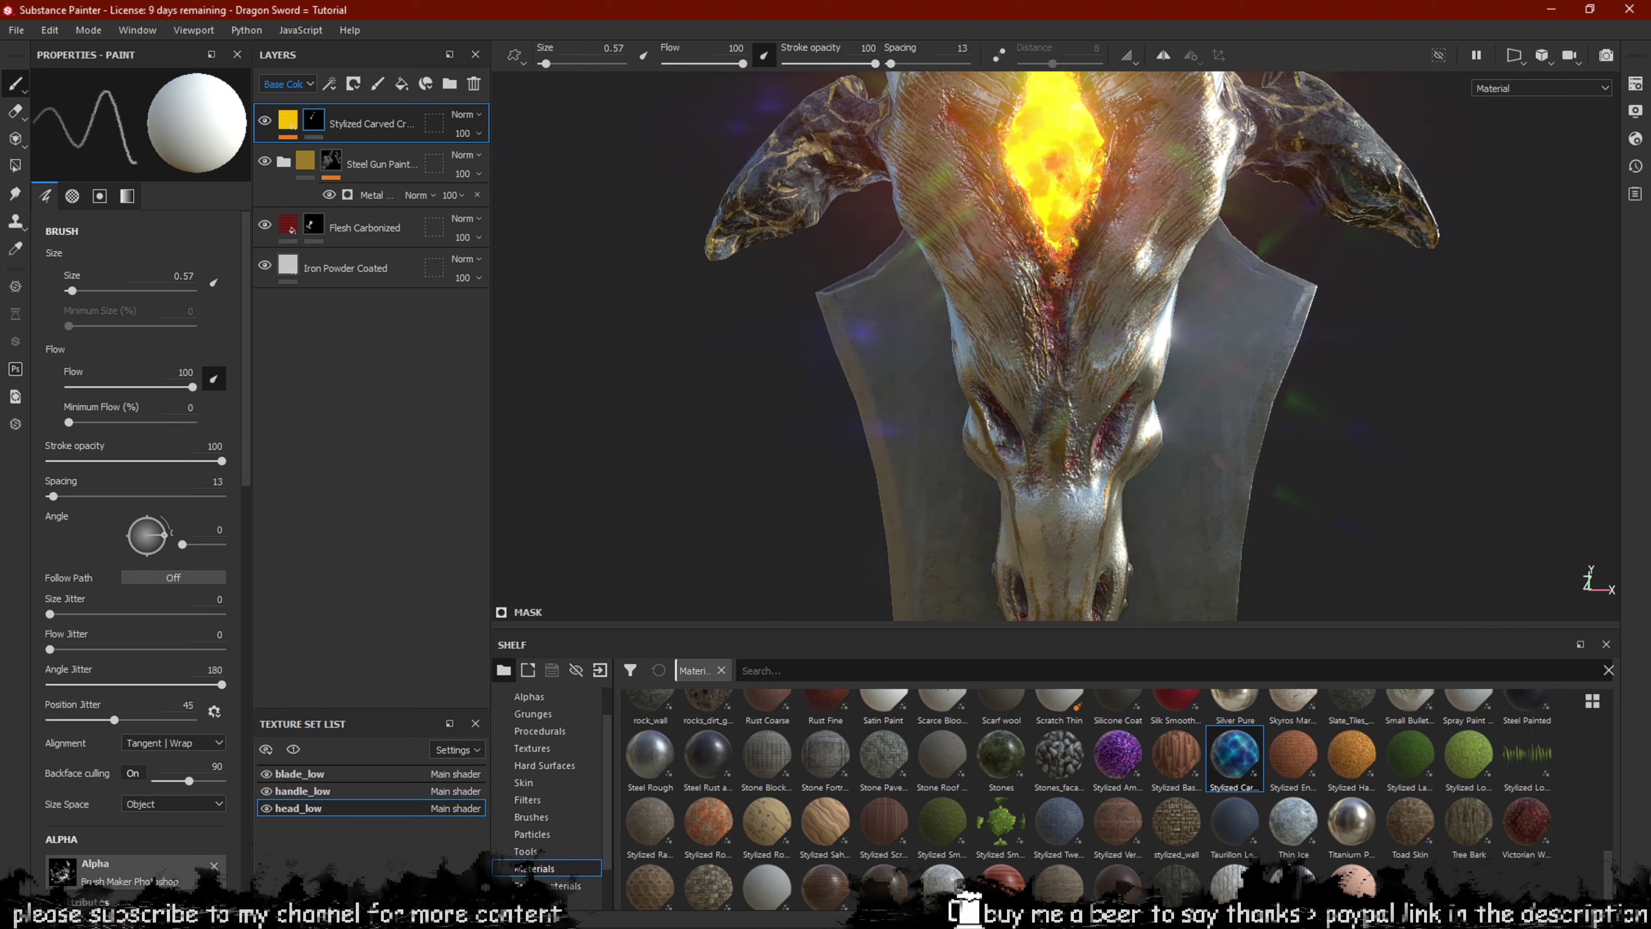
left_click_drag(1061, 278, 1055, 306)
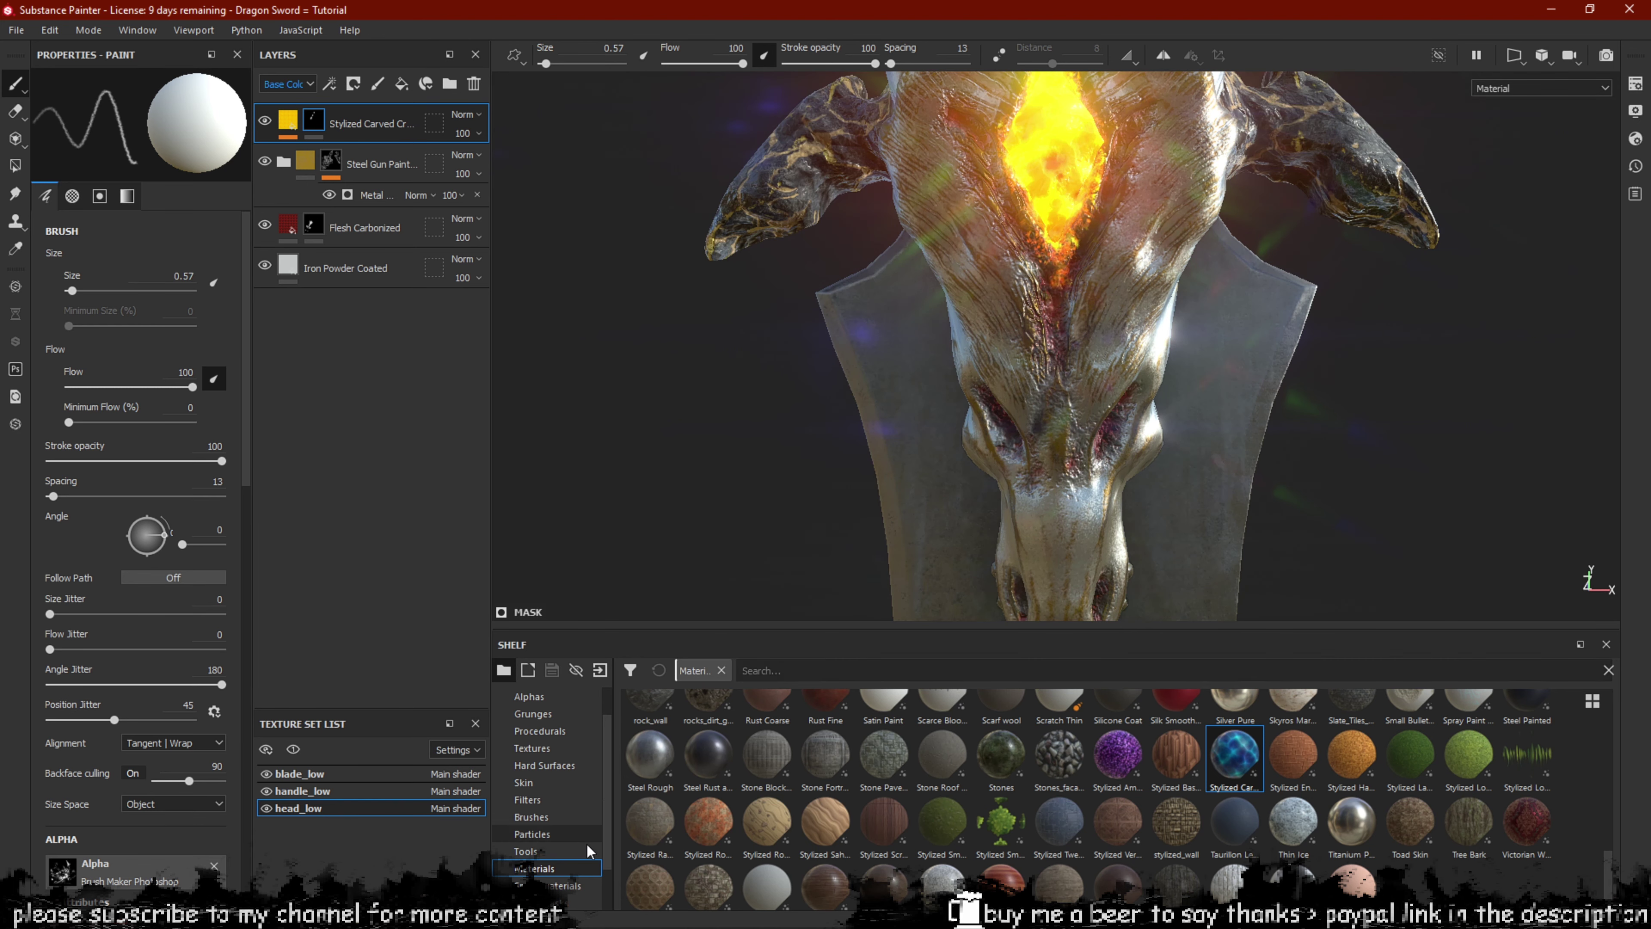
Show the brush presets and try the Energy Thin brush at size 4.57 on the crystal mask below the large diamond.
left_click(557, 833)
left_click(554, 817)
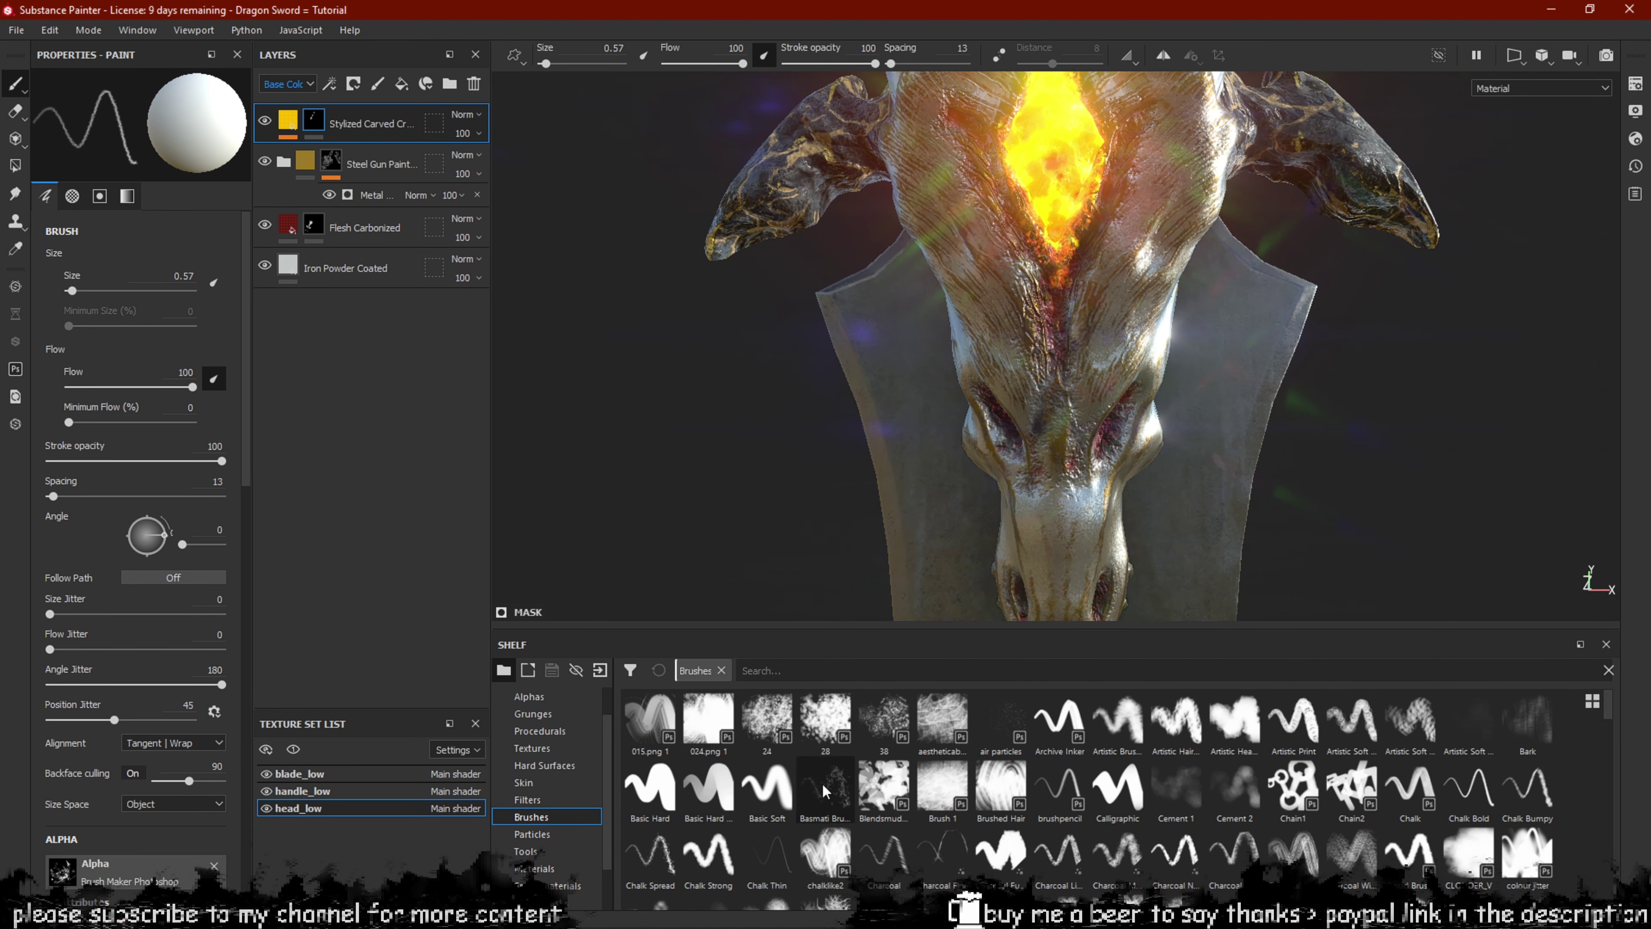
left_click(1175, 789)
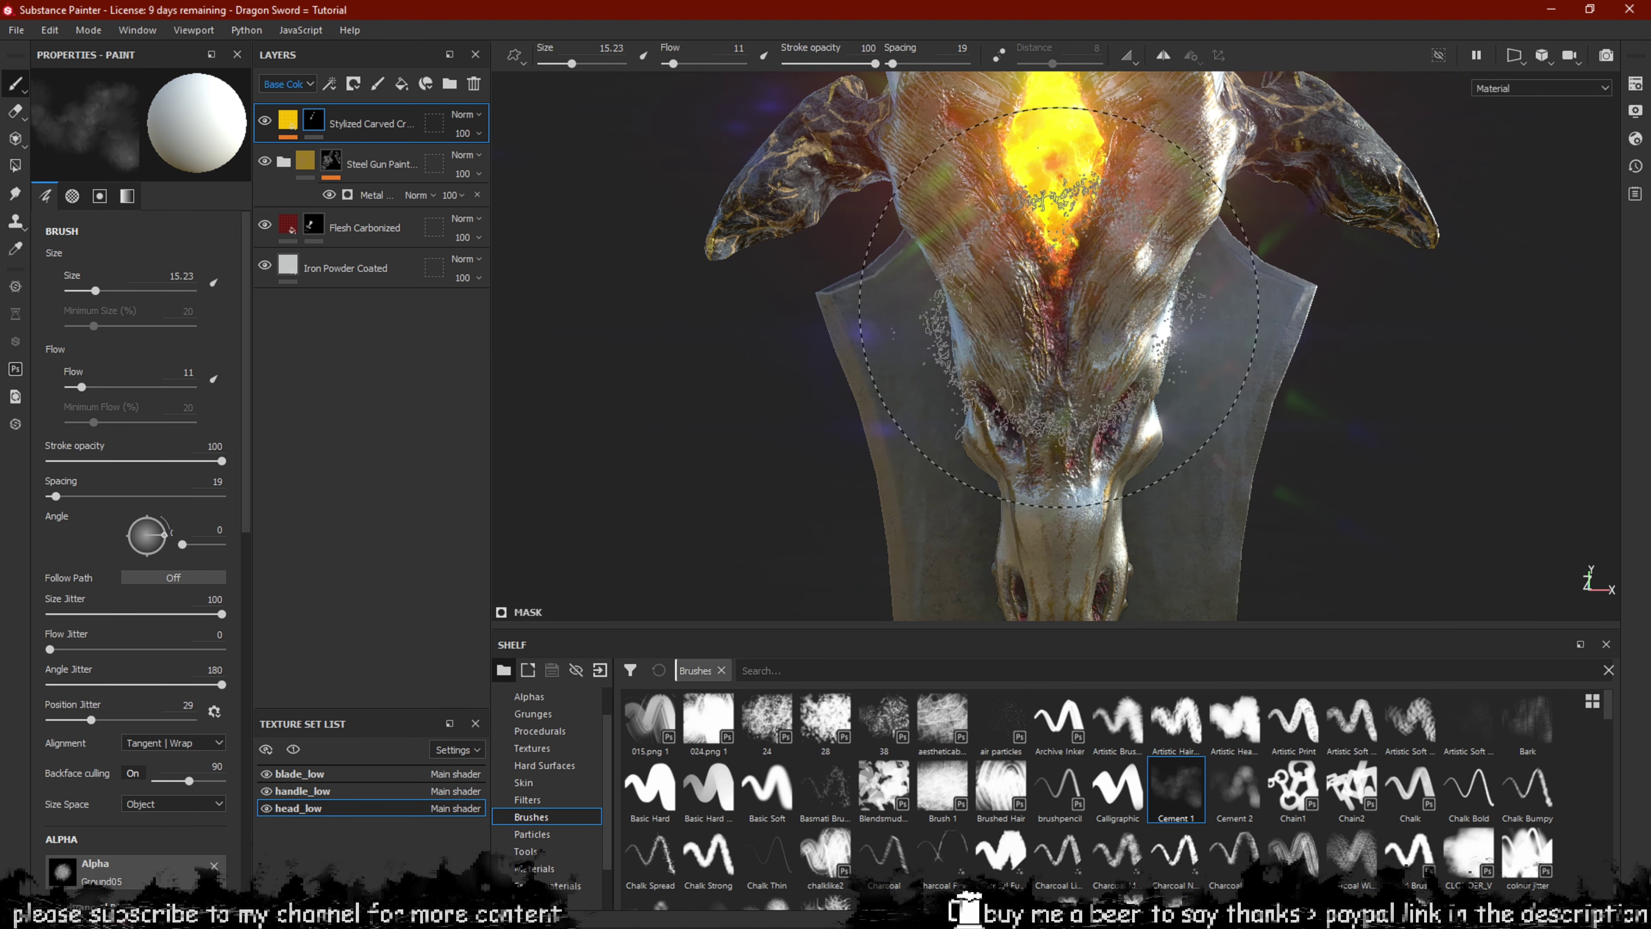
scroll(1614, 715, "down", 3)
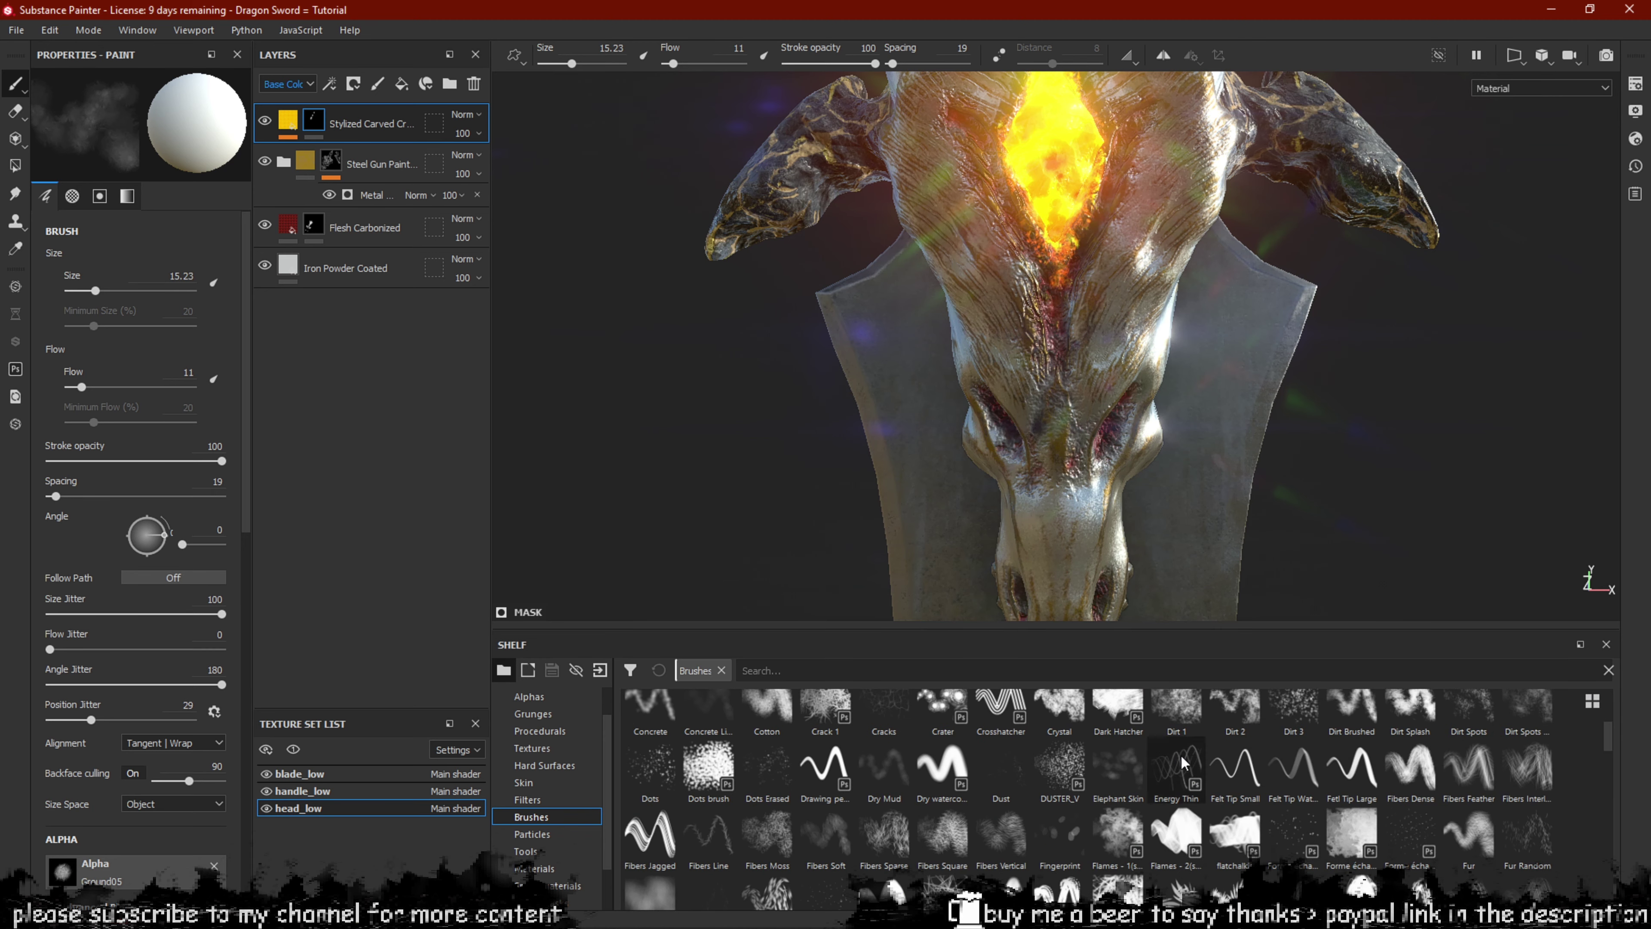
left_click(1175, 771)
right_click_drag(1066, 280, 956, 280, "ctrl")
mouse_move(1055, 264)
left_mouse_down()
mouse_move(1037, 329)
mouse_move(1061, 364)
left_mouse_up()
key("ctrl+z")
mouse_move(1009, 259)
left_mouse_down()
mouse_move(1000, 272)
mouse_move(1065, 223)
left_mouse_up()
mouse_move(1065, 220)
left_mouse_down()
mouse_move(1064, 203)
mouse_move(1017, 405)
left_mouse_up()
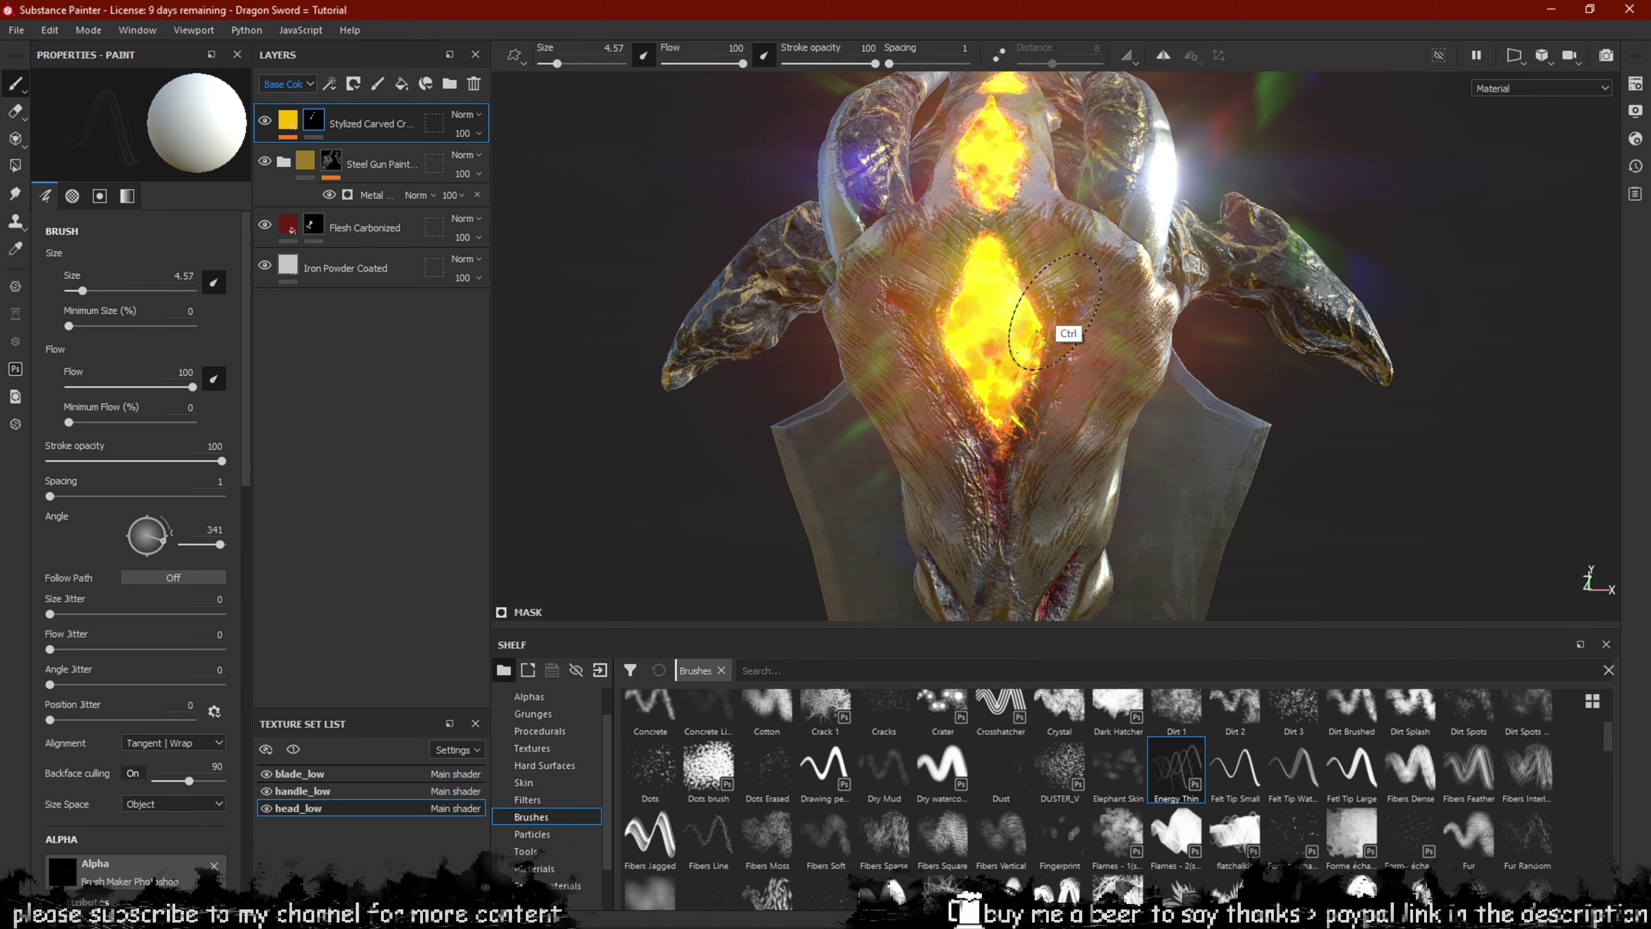
Try more Energy Thin strokes on the crystal mask along the side and lower tip of the large diamond.
left_click_drag(1035, 308, 1085, 277)
left_click_drag(1036, 307, 1091, 269)
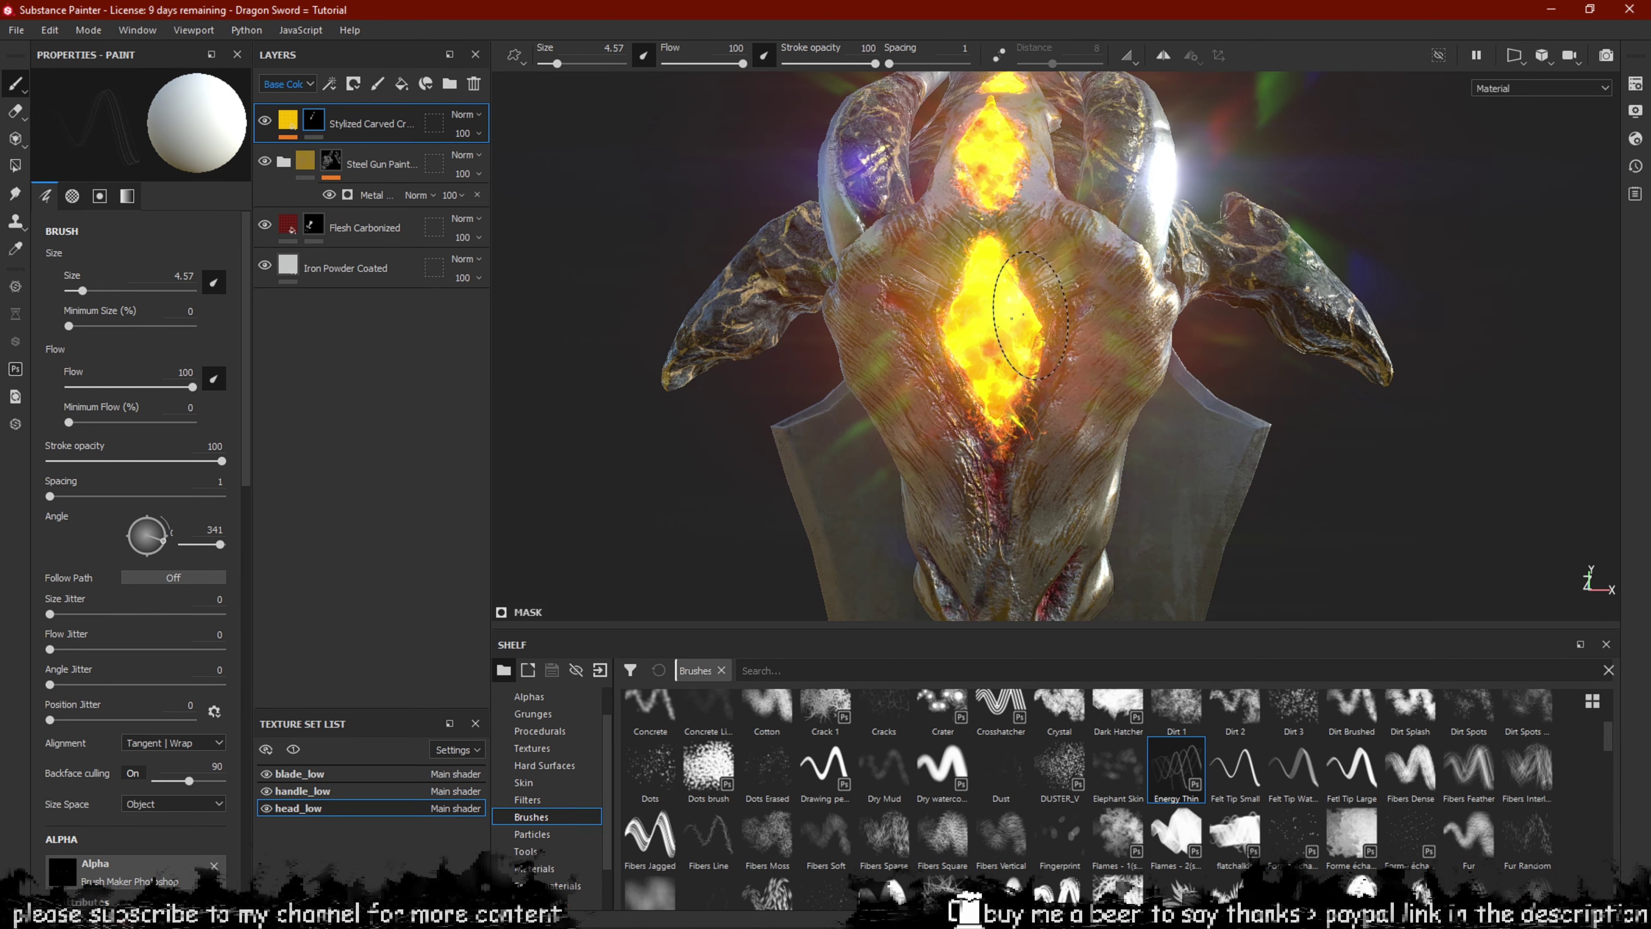
left_click_drag(1031, 319, 1055, 308)
mouse_move(1014, 325)
left_mouse_down()
mouse_move(1034, 325)
mouse_move(1034, 366)
mouse_move(1102, 321)
left_mouse_up()
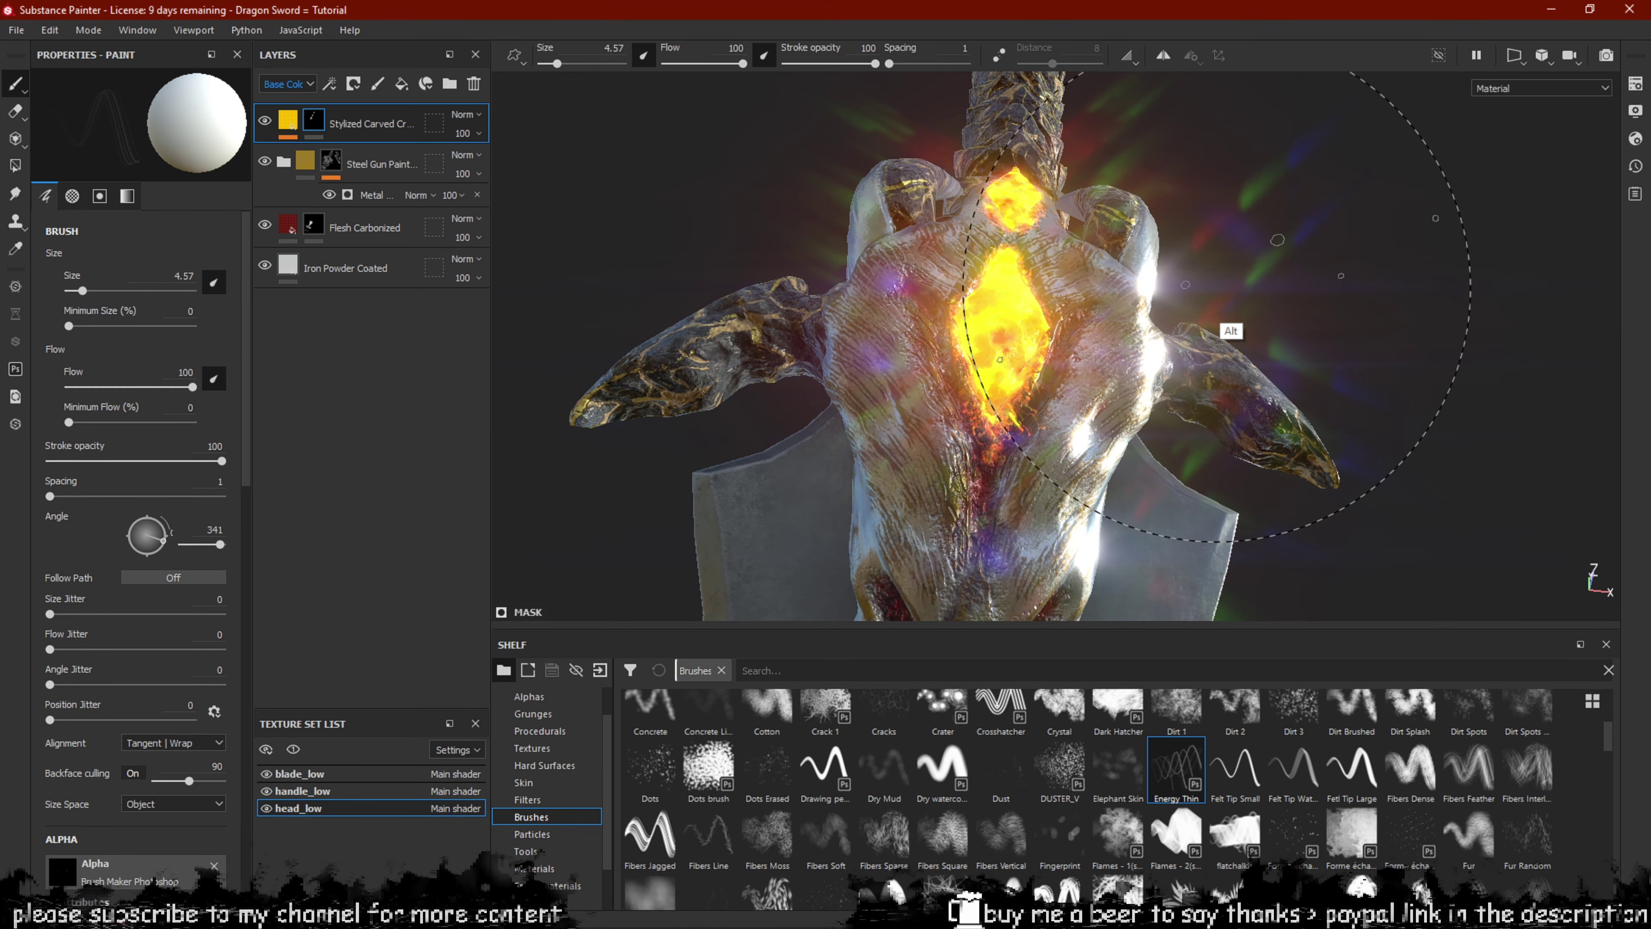
left_click_drag(1231, 292, 1137, 296, "alt")
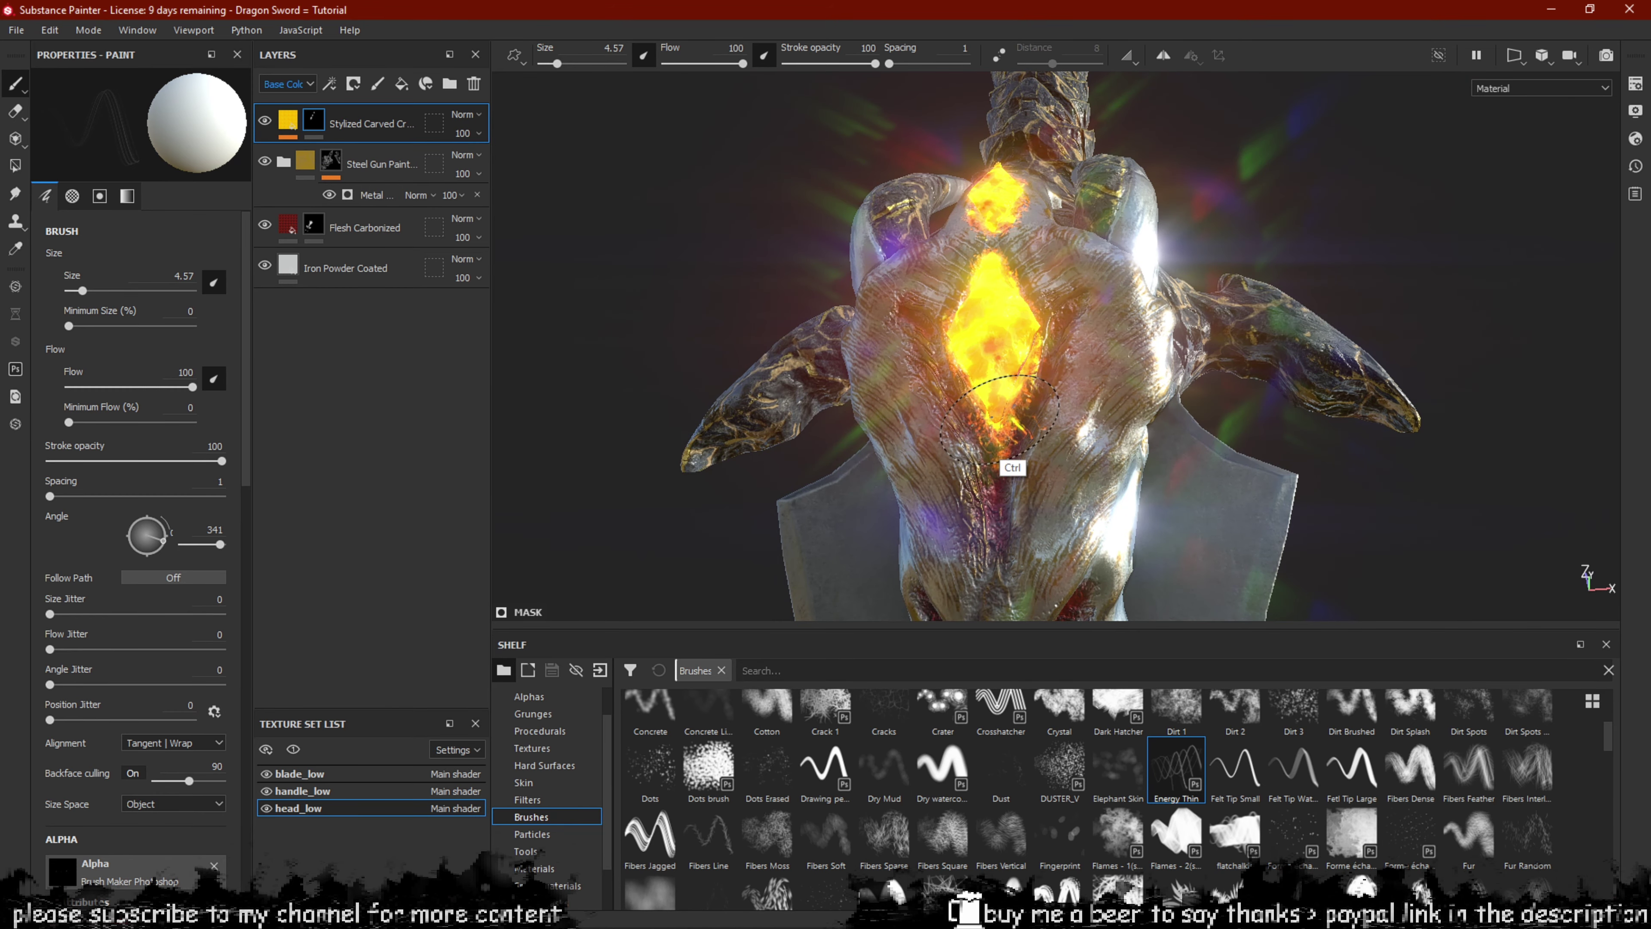
left_click_drag(1000, 420, 991, 415)
Try the Flames - 1 brush at size 8.7 on the crystal mask around the large diamond.
left_click(1118, 839)
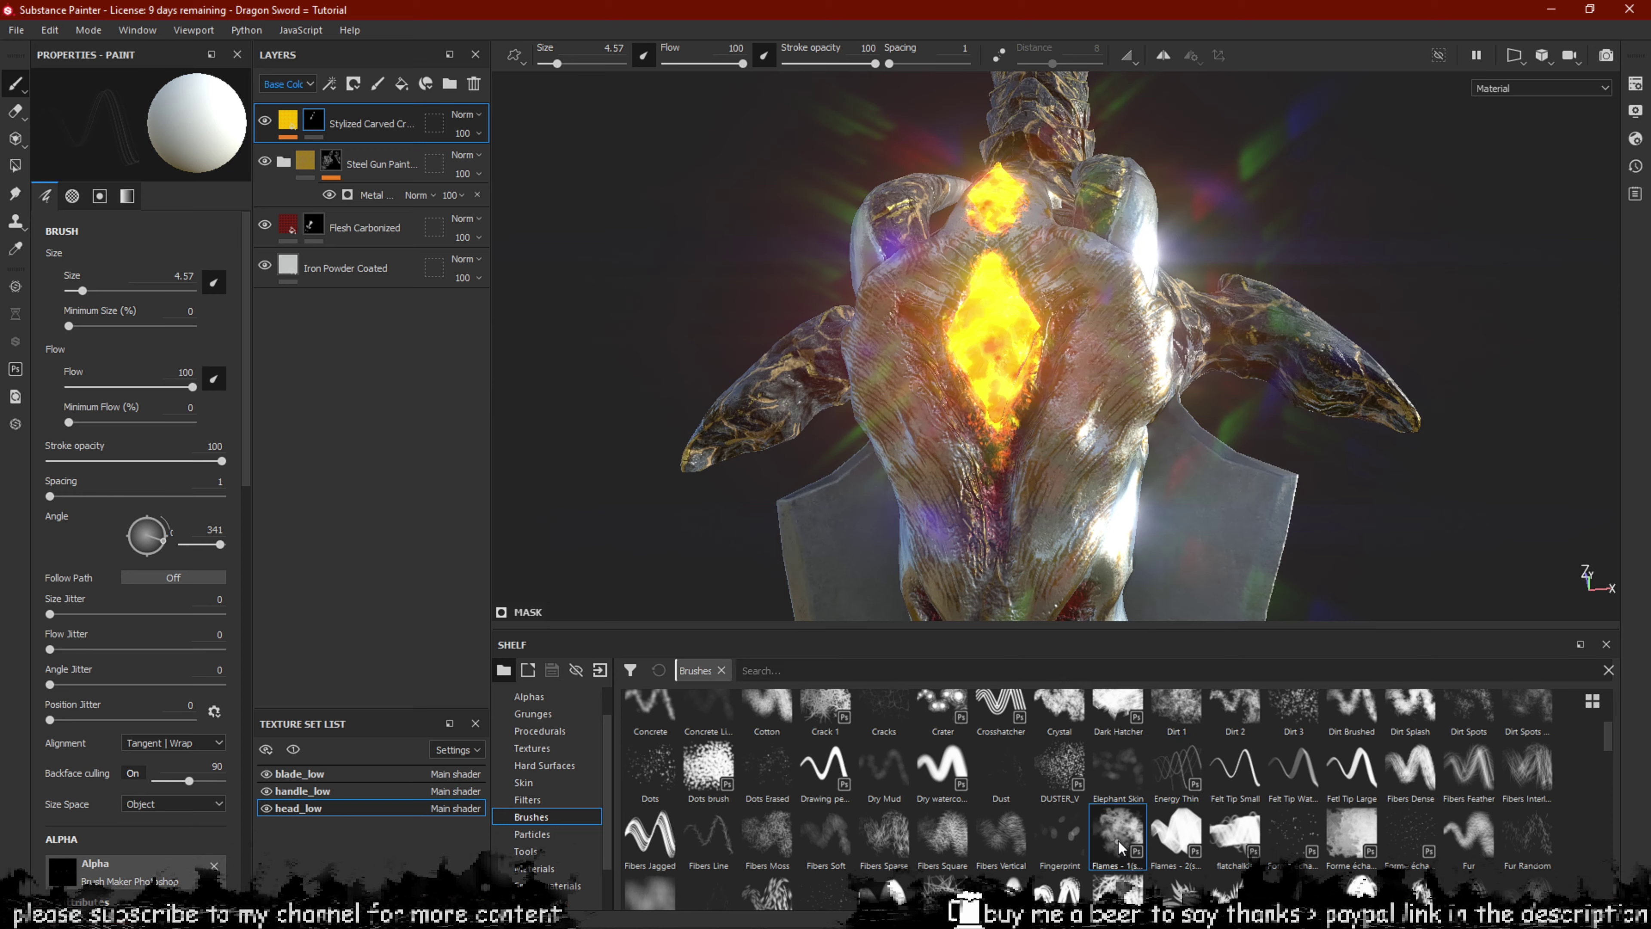
key("ctrl+z")
key("bracketleft")
key("bracketleft")
key("bracketleft")
key("bracketleft")
key("bracketleft")
key("bracketleft")
key("bracketleft")
key("bracketleft")
key("bracketleft")
key("bracketleft")
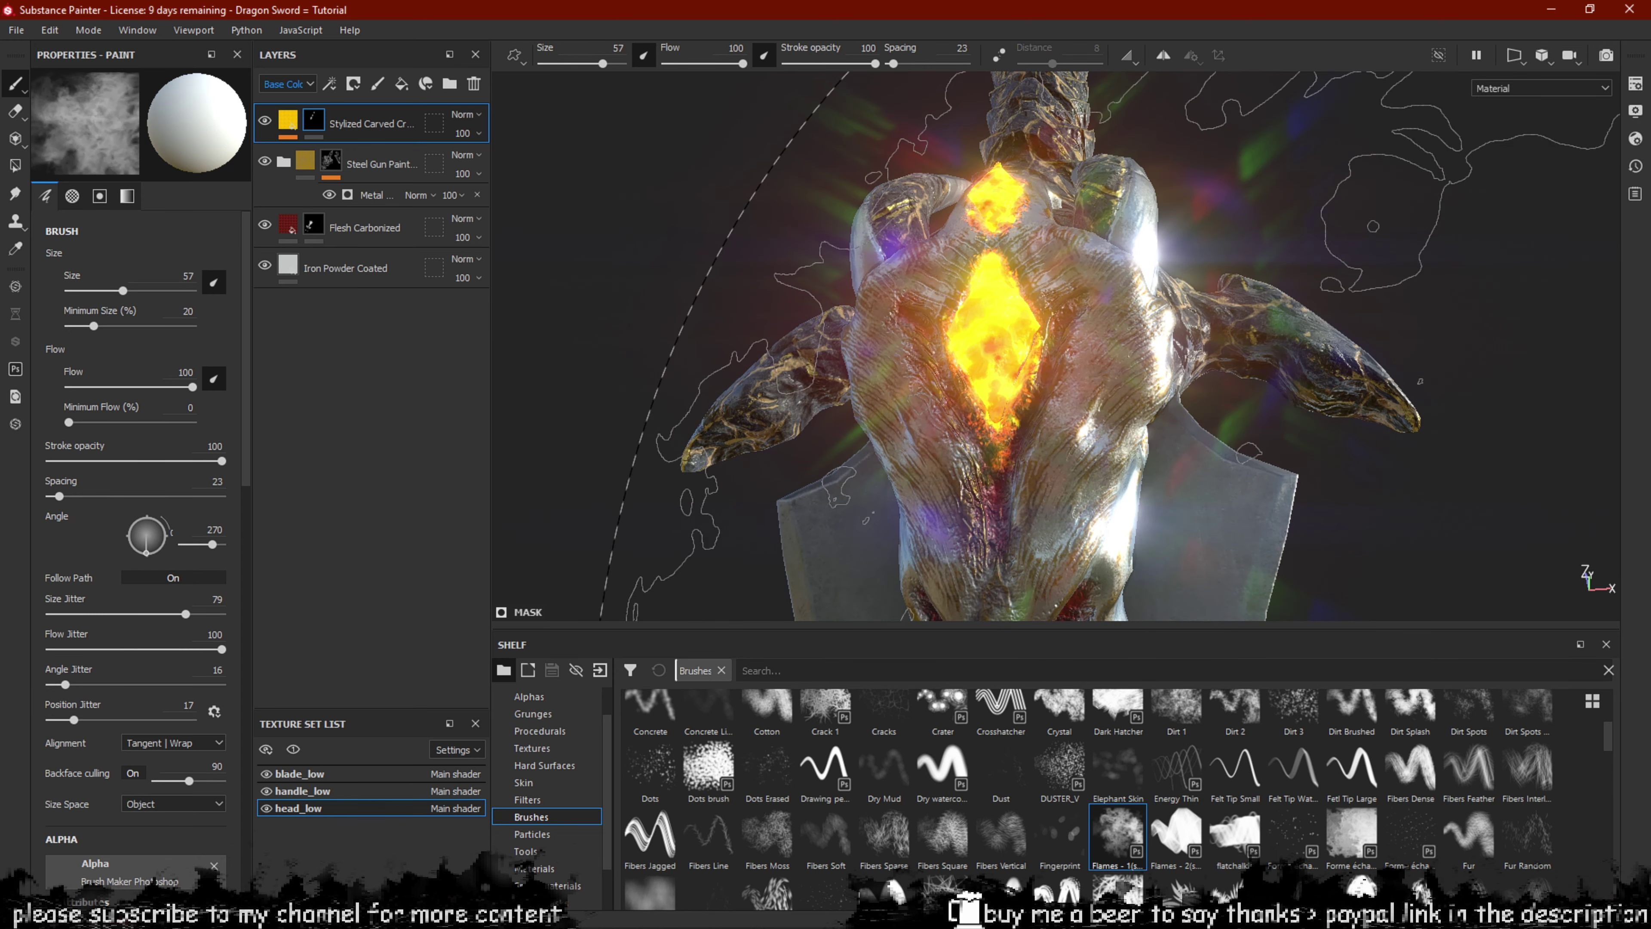
key("bracketleft")
key("bracketleft")
mouse_move(976, 403)
left_mouse_down()
mouse_move(970, 370)
mouse_move(1002, 383)
mouse_move(977, 517)
mouse_move(1002, 324)
left_mouse_up()
key("ctrl+z")
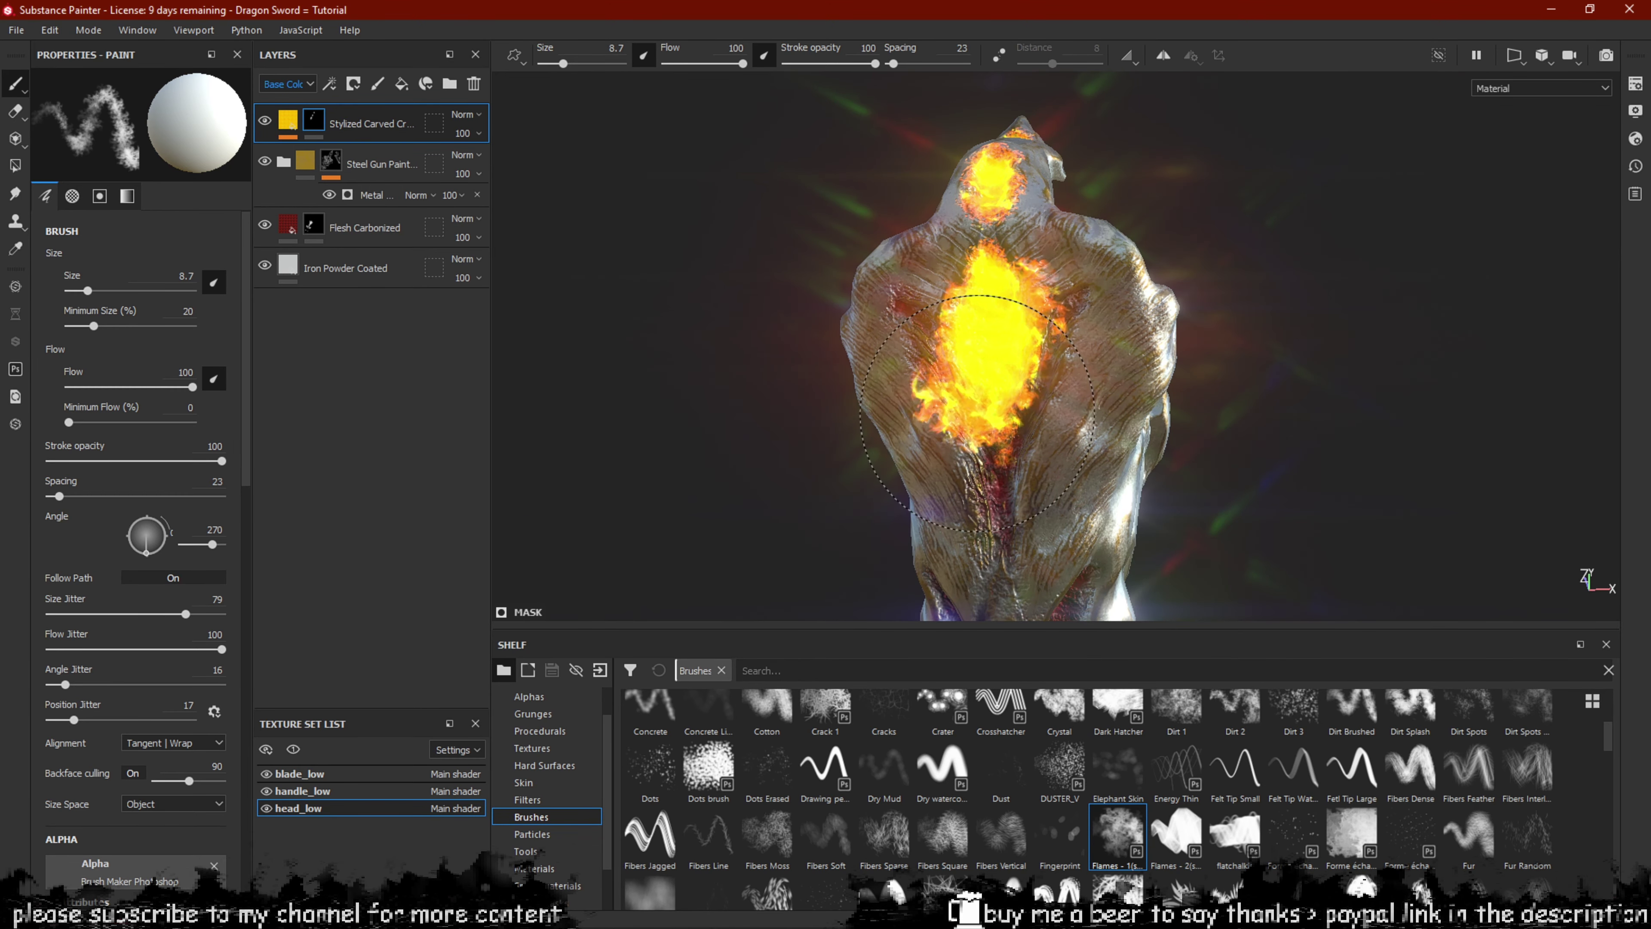
left_click_drag(978, 413, 1032, 358)
Try the Forme écha... brush on the crystal mask around the large diamond, reducing its size to 3.11.
left_click(1351, 839)
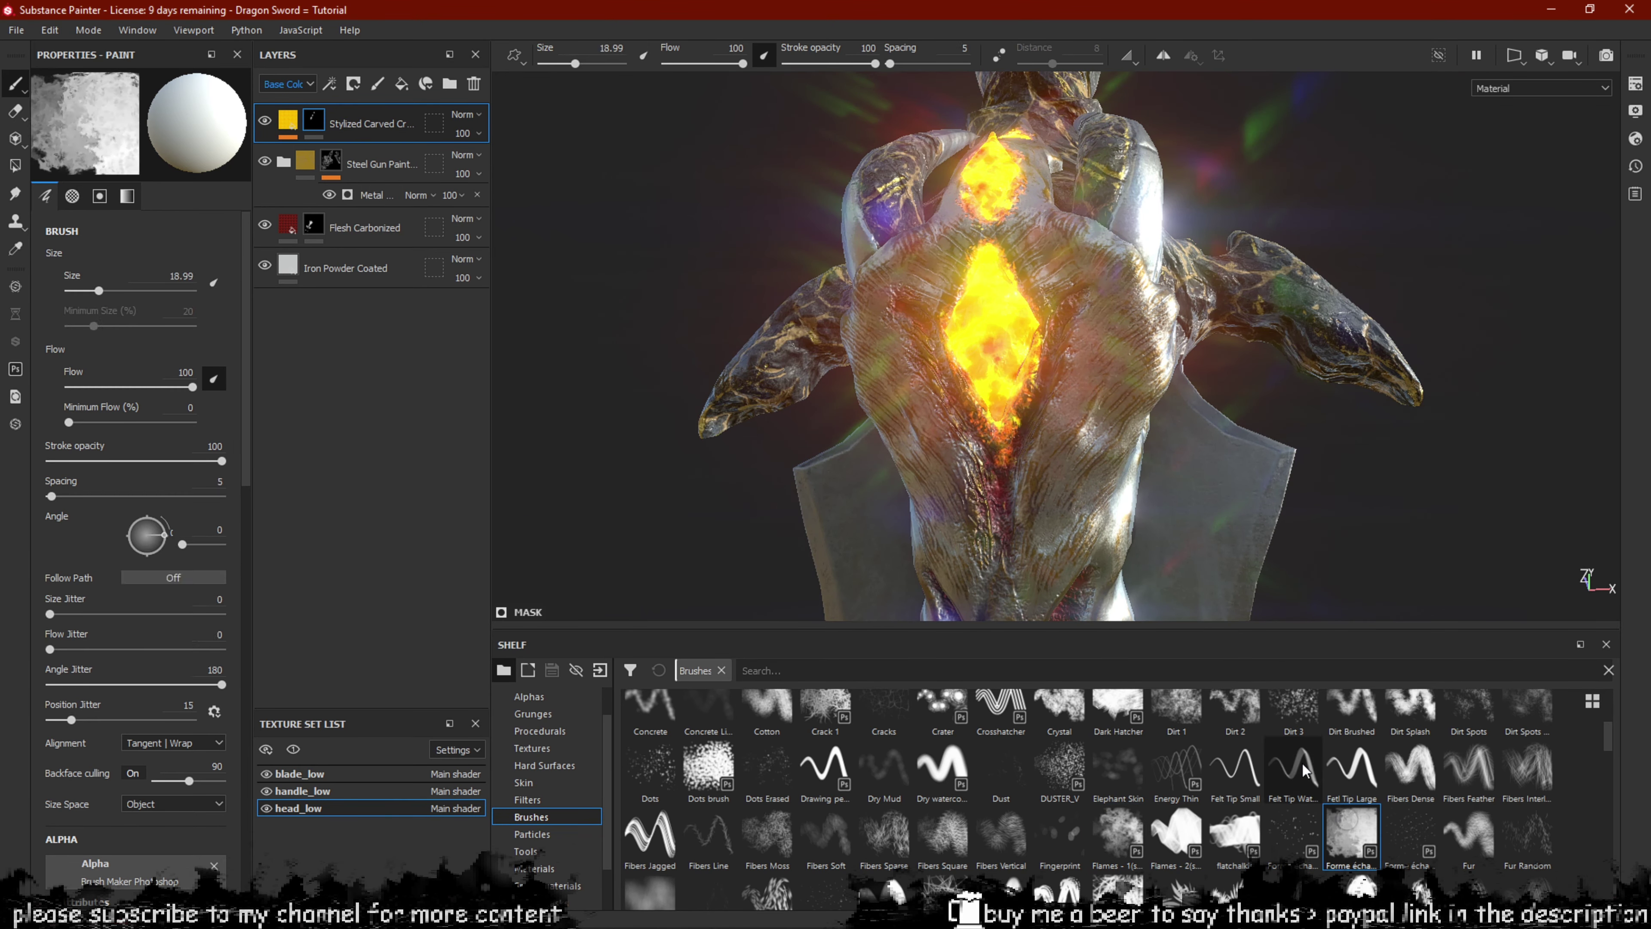
left_click(1027, 446)
key("ctrl+z")
key("ctrl+z")
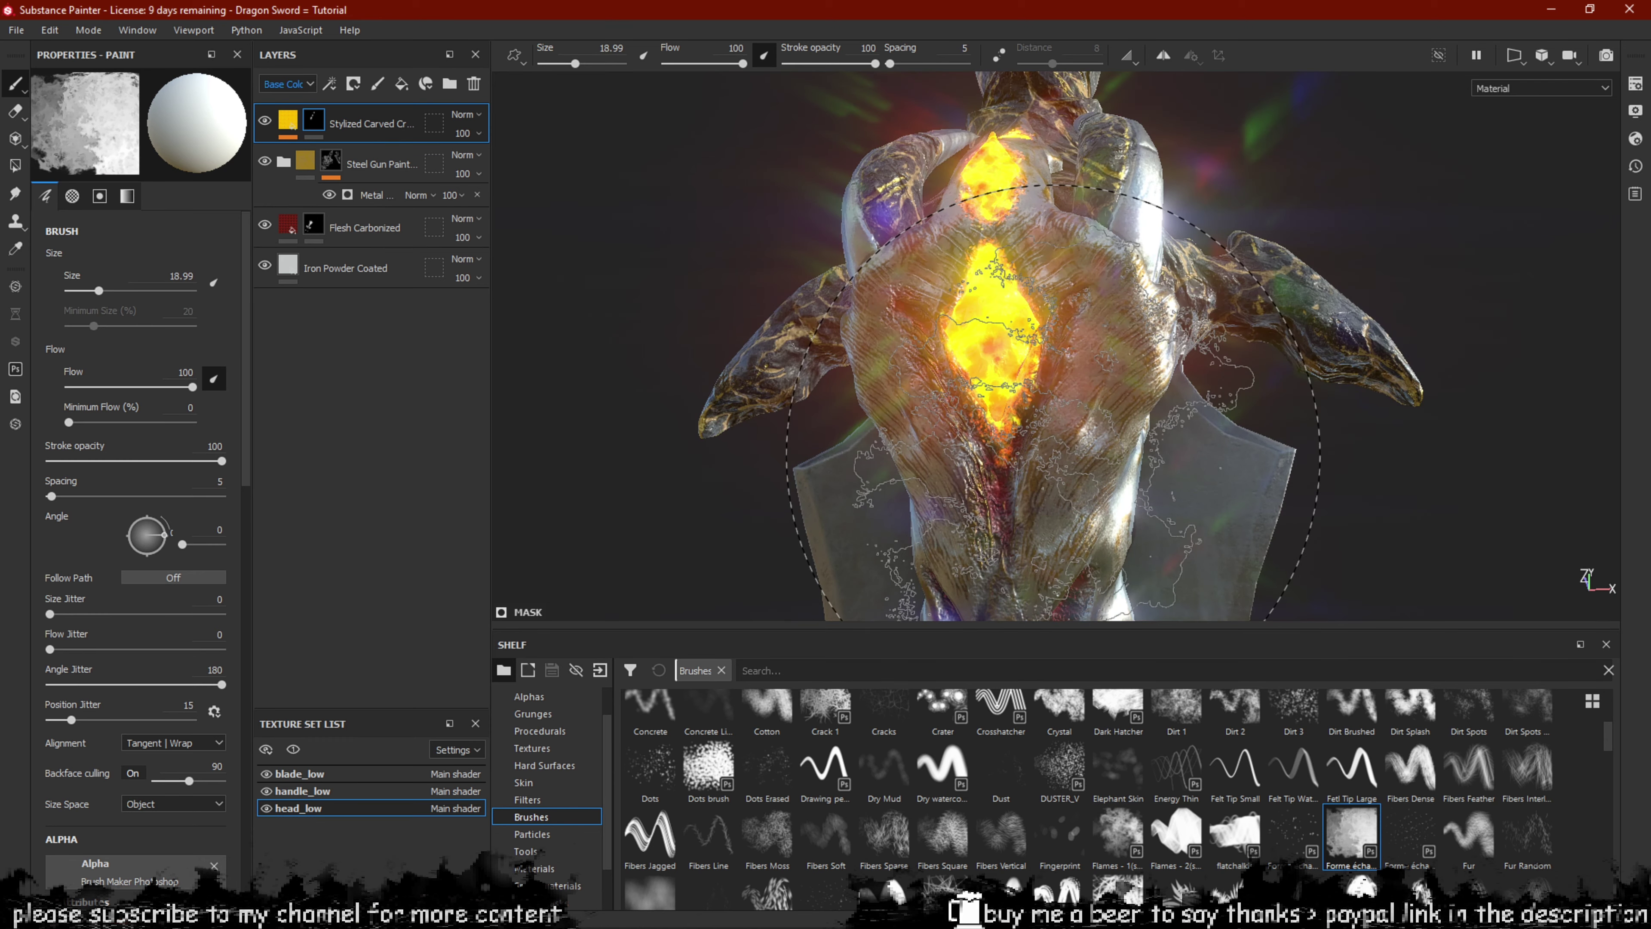
mouse_move(1032, 371)
left_mouse_down()
mouse_move(1002, 392)
mouse_move(1003, 345)
mouse_move(1021, 381)
mouse_move(947, 416)
mouse_move(1002, 350)
left_mouse_up()
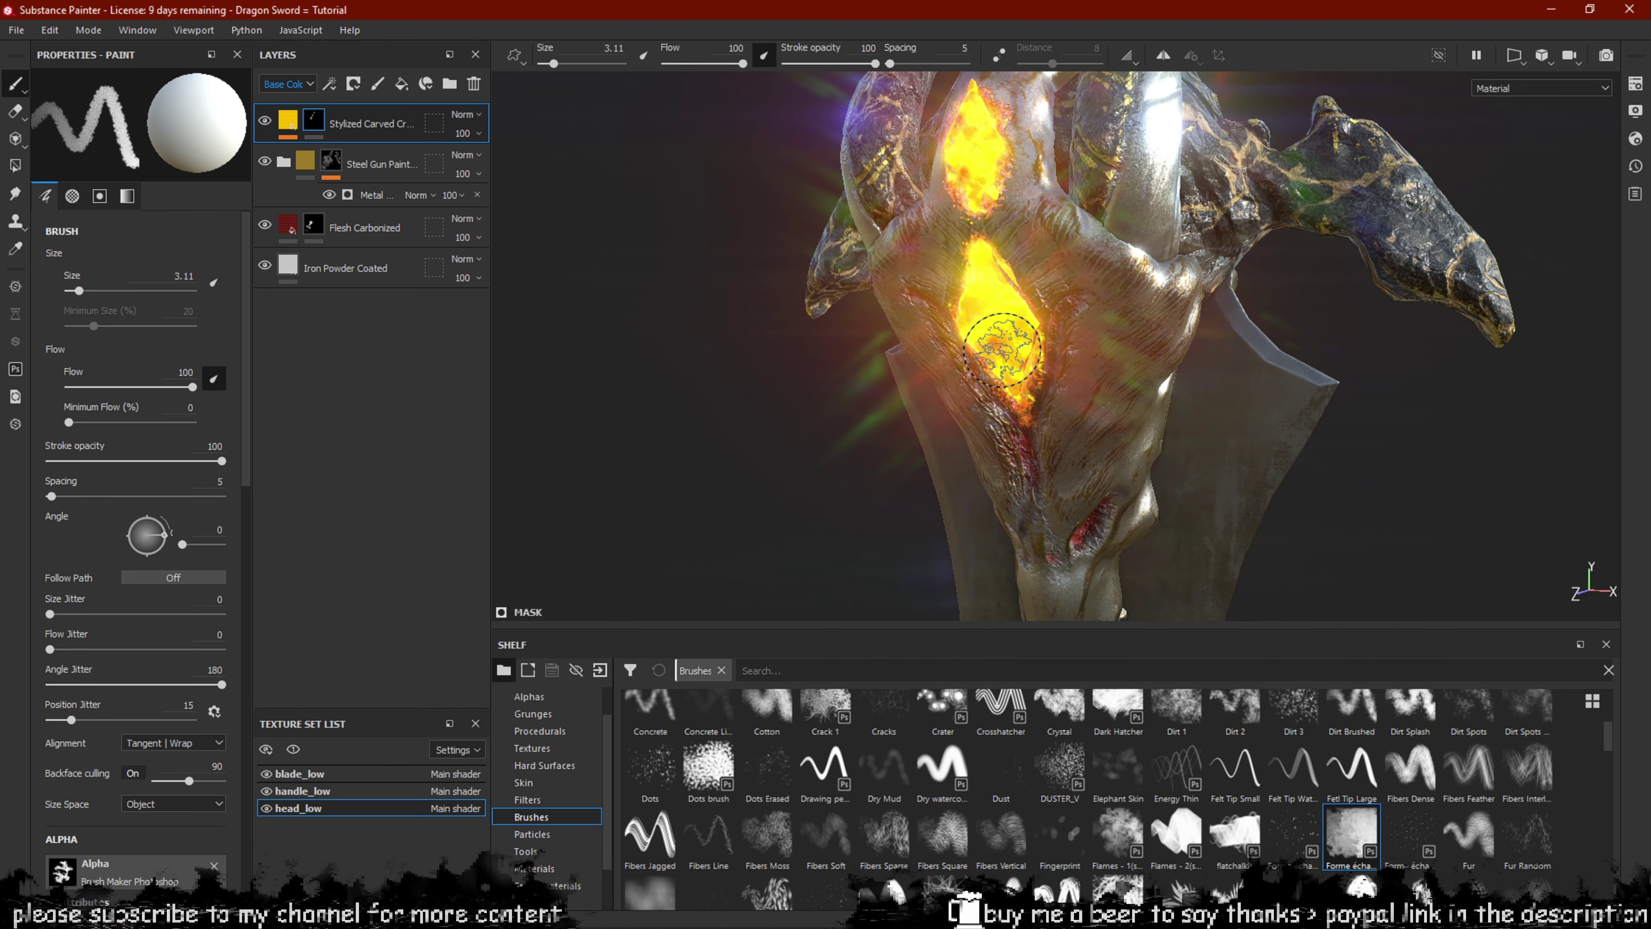
scroll(1002, 349, "down", 5)
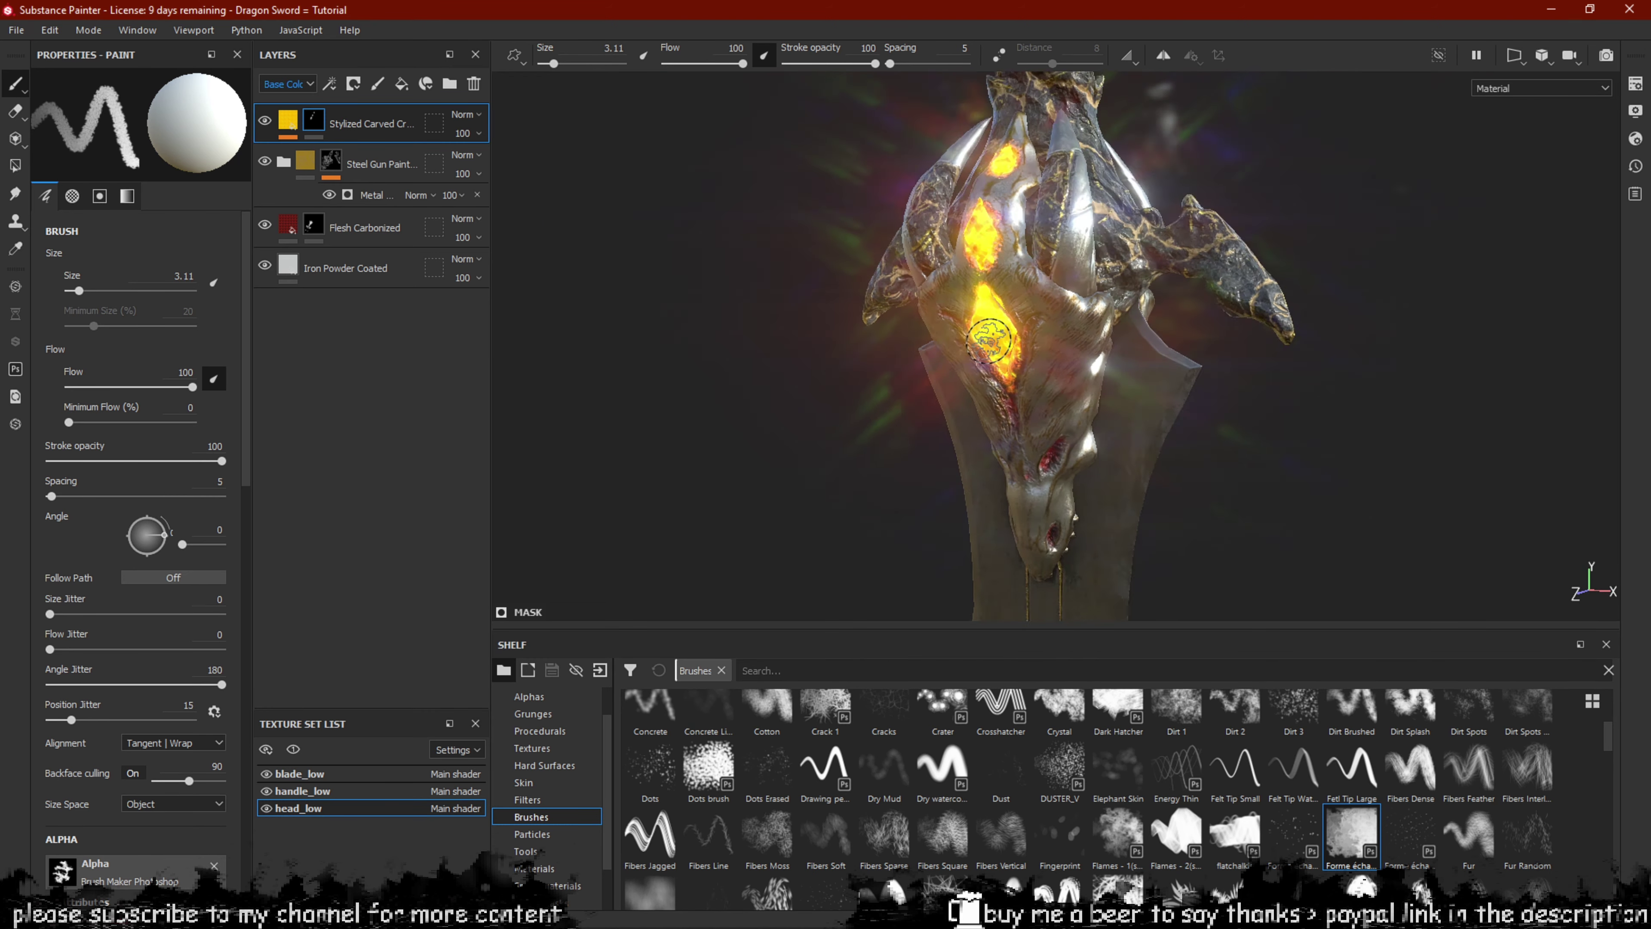
mouse_move(1072, 345)
left_mouse_down("alt")
mouse_move(1135, 260)
mouse_move(1198, 216)
mouse_move(737, 332)
mouse_move(1007, 306)
left_mouse_up("alt")
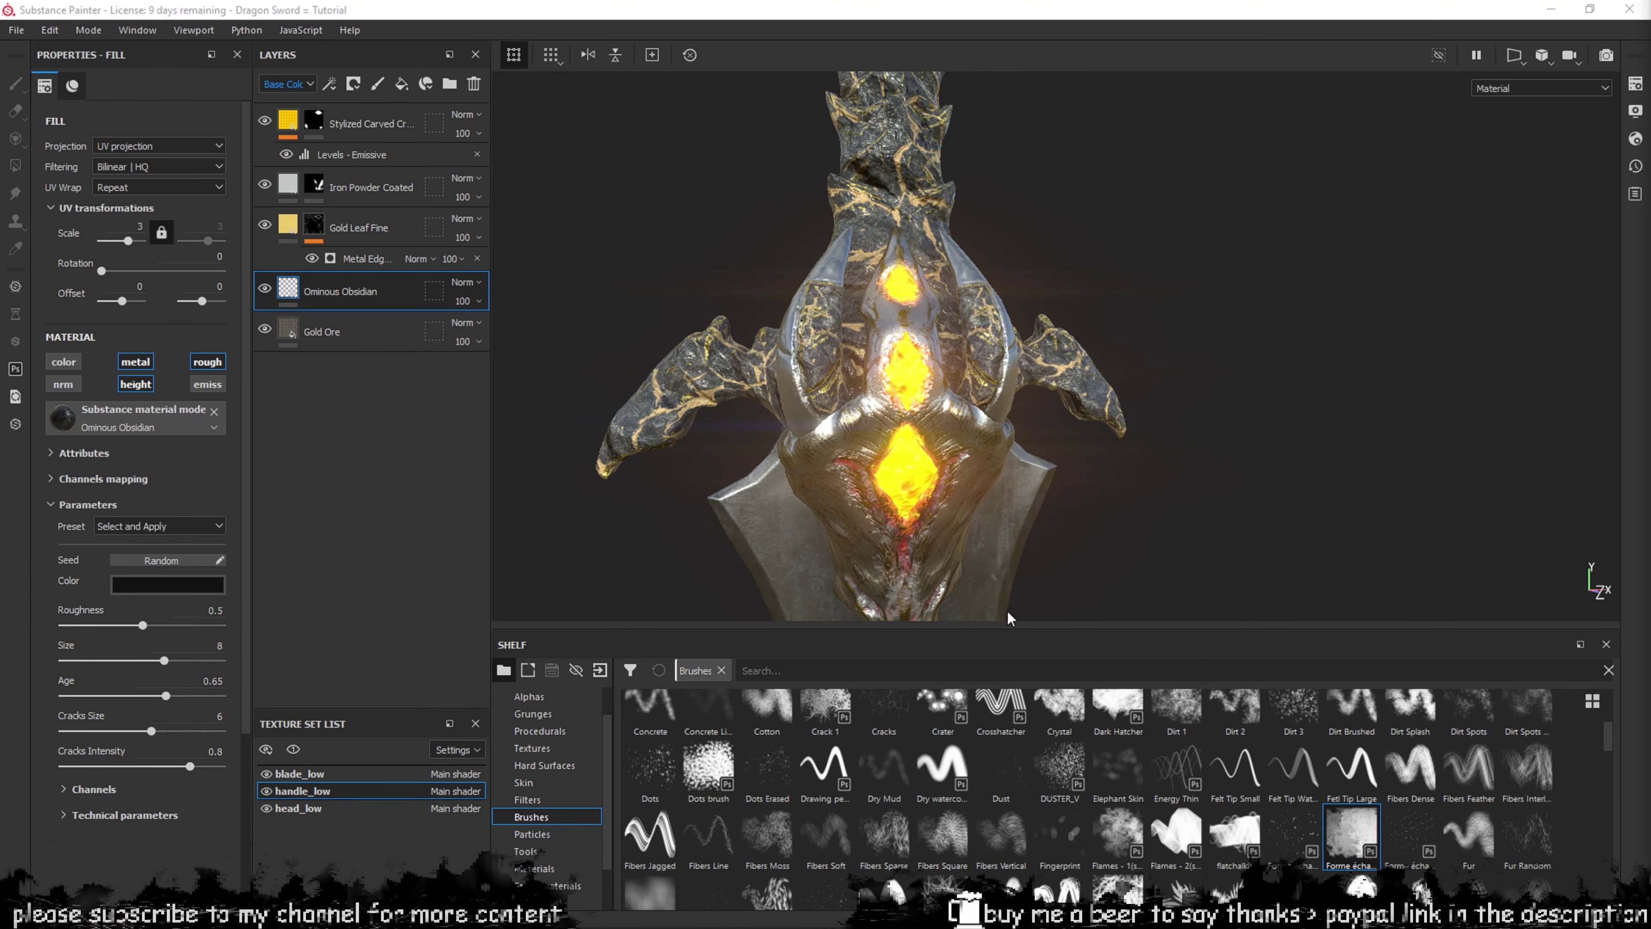
Darken the Rock Color of the handle's Gold Ore layer to a grey of 0.234.
left_click_drag(881, 370, 838, 338, "alt")
right_click_drag(838, 338, 1014, 407, "shift")
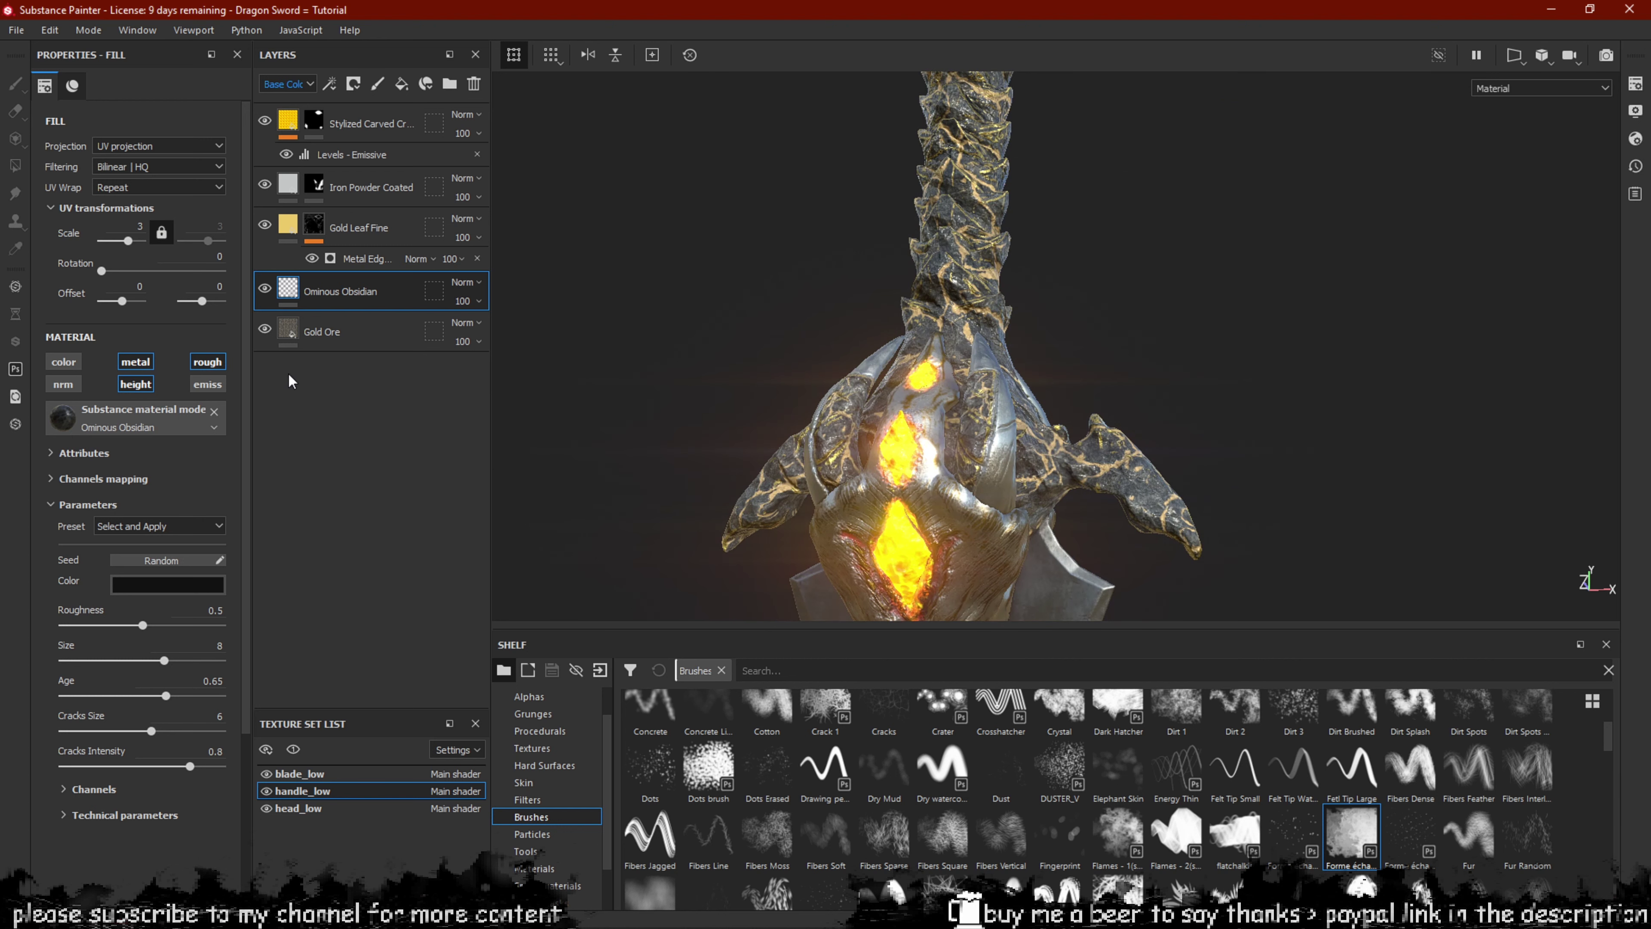
left_click(302, 345)
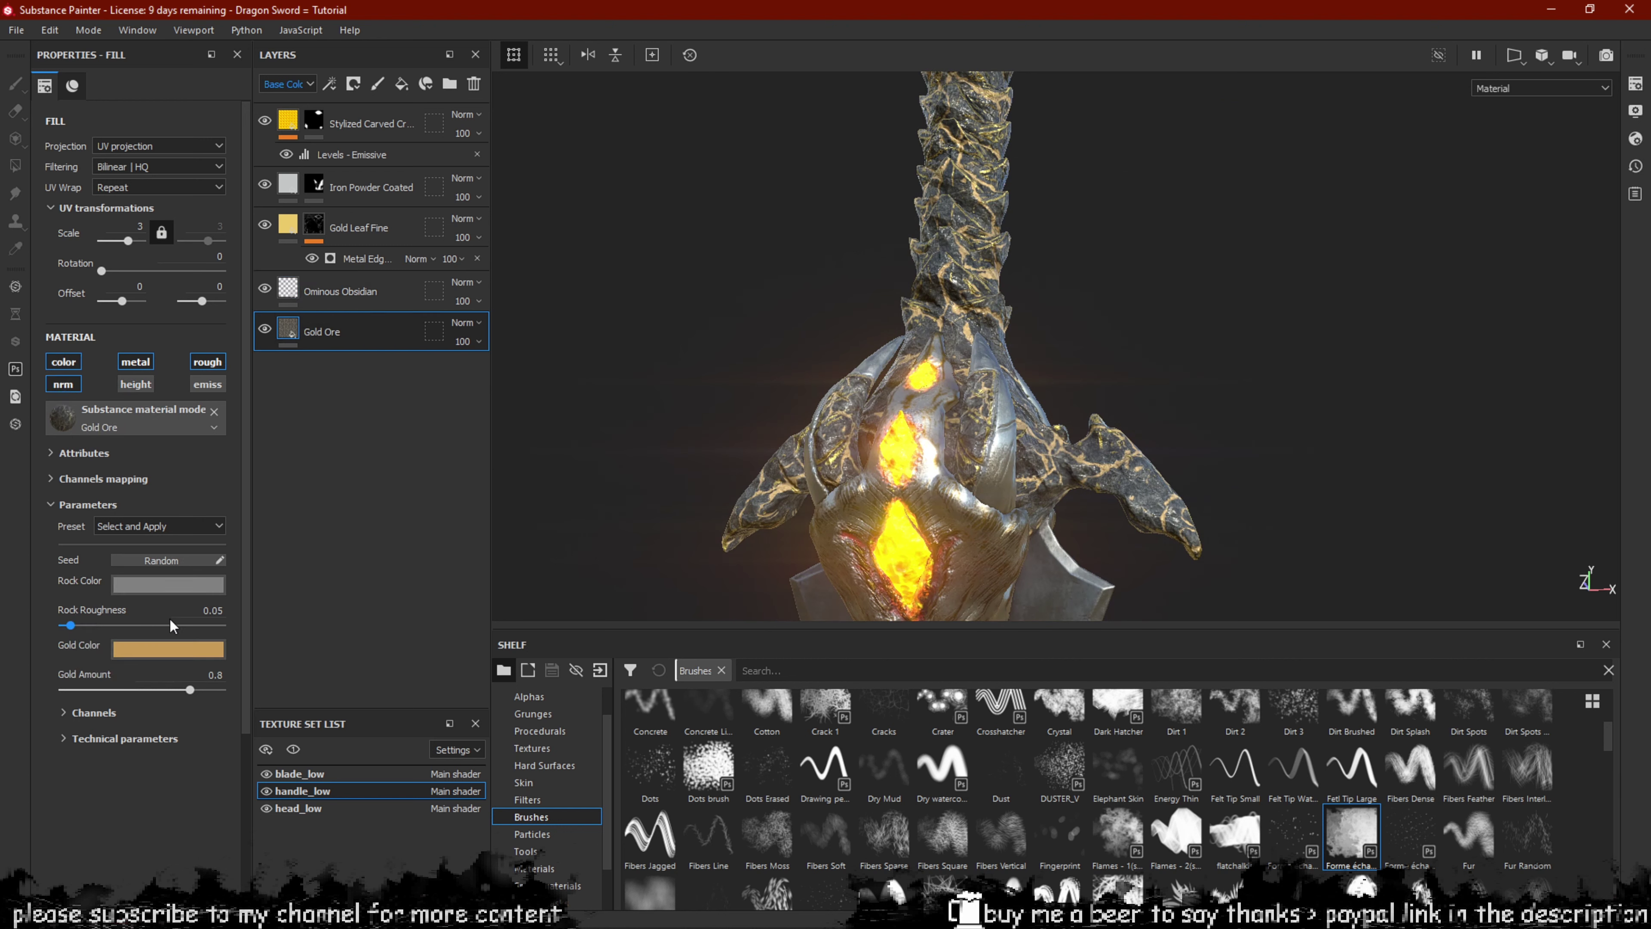
left_click(169, 587)
left_click_drag(189, 727, 175, 736)
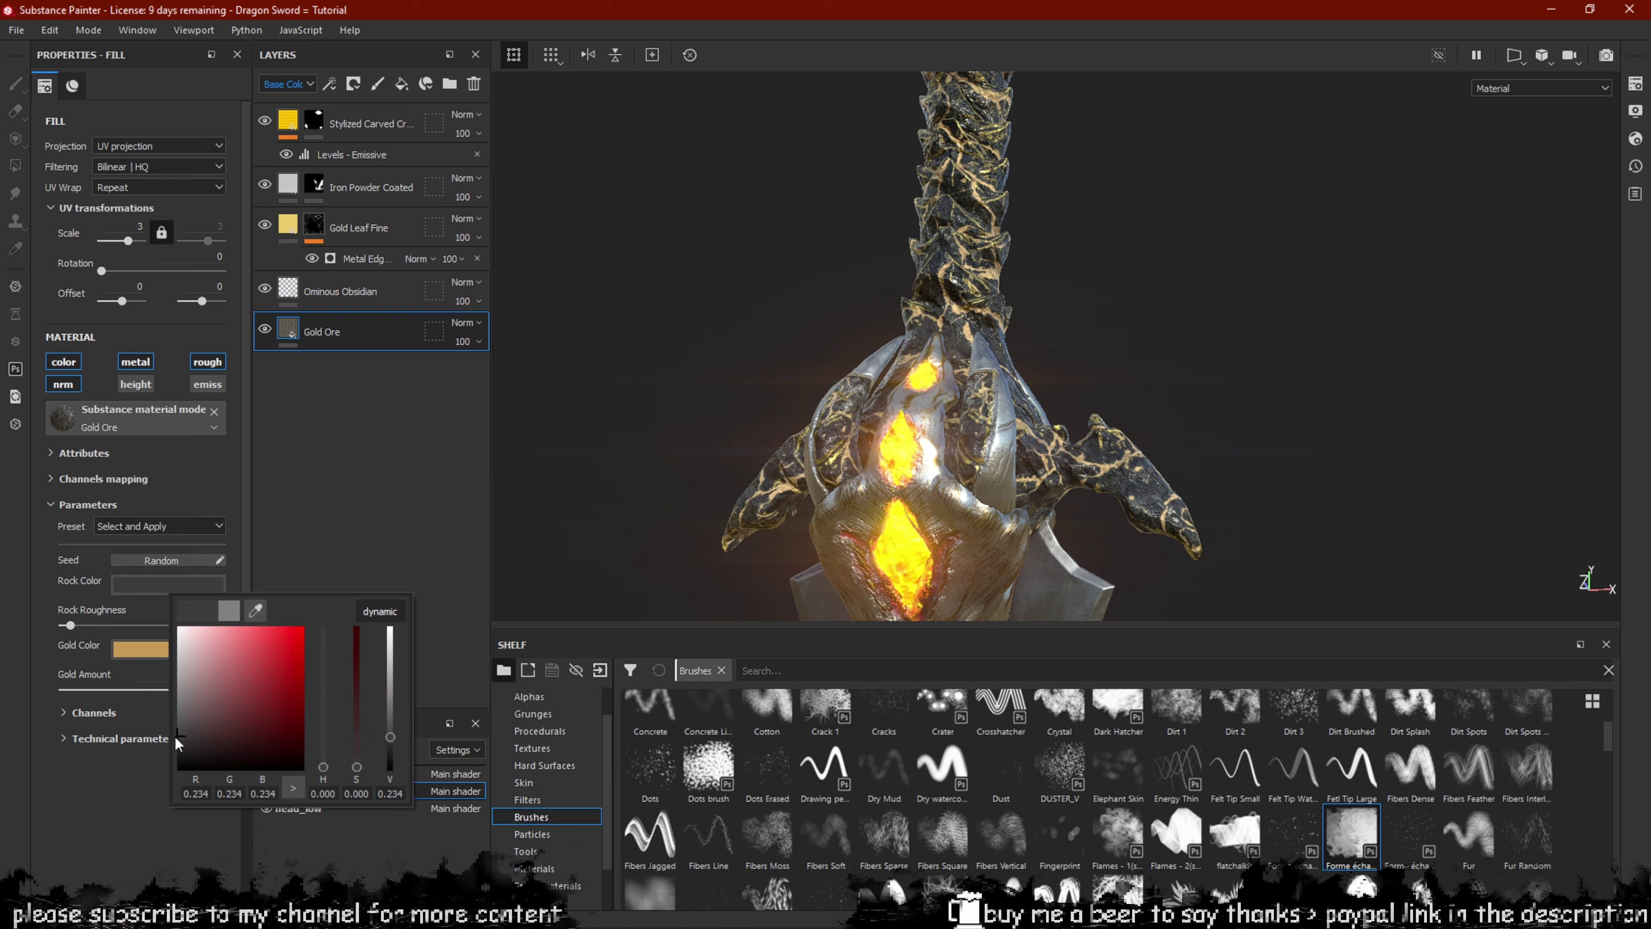
left_click_drag(867, 488, 863, 546, "alt")
scroll(1006, 448, "down", 5)
left_click(985, 414)
scroll(863, 547, "up", 2)
middle_click_drag(863, 557, 881, 500, "alt")
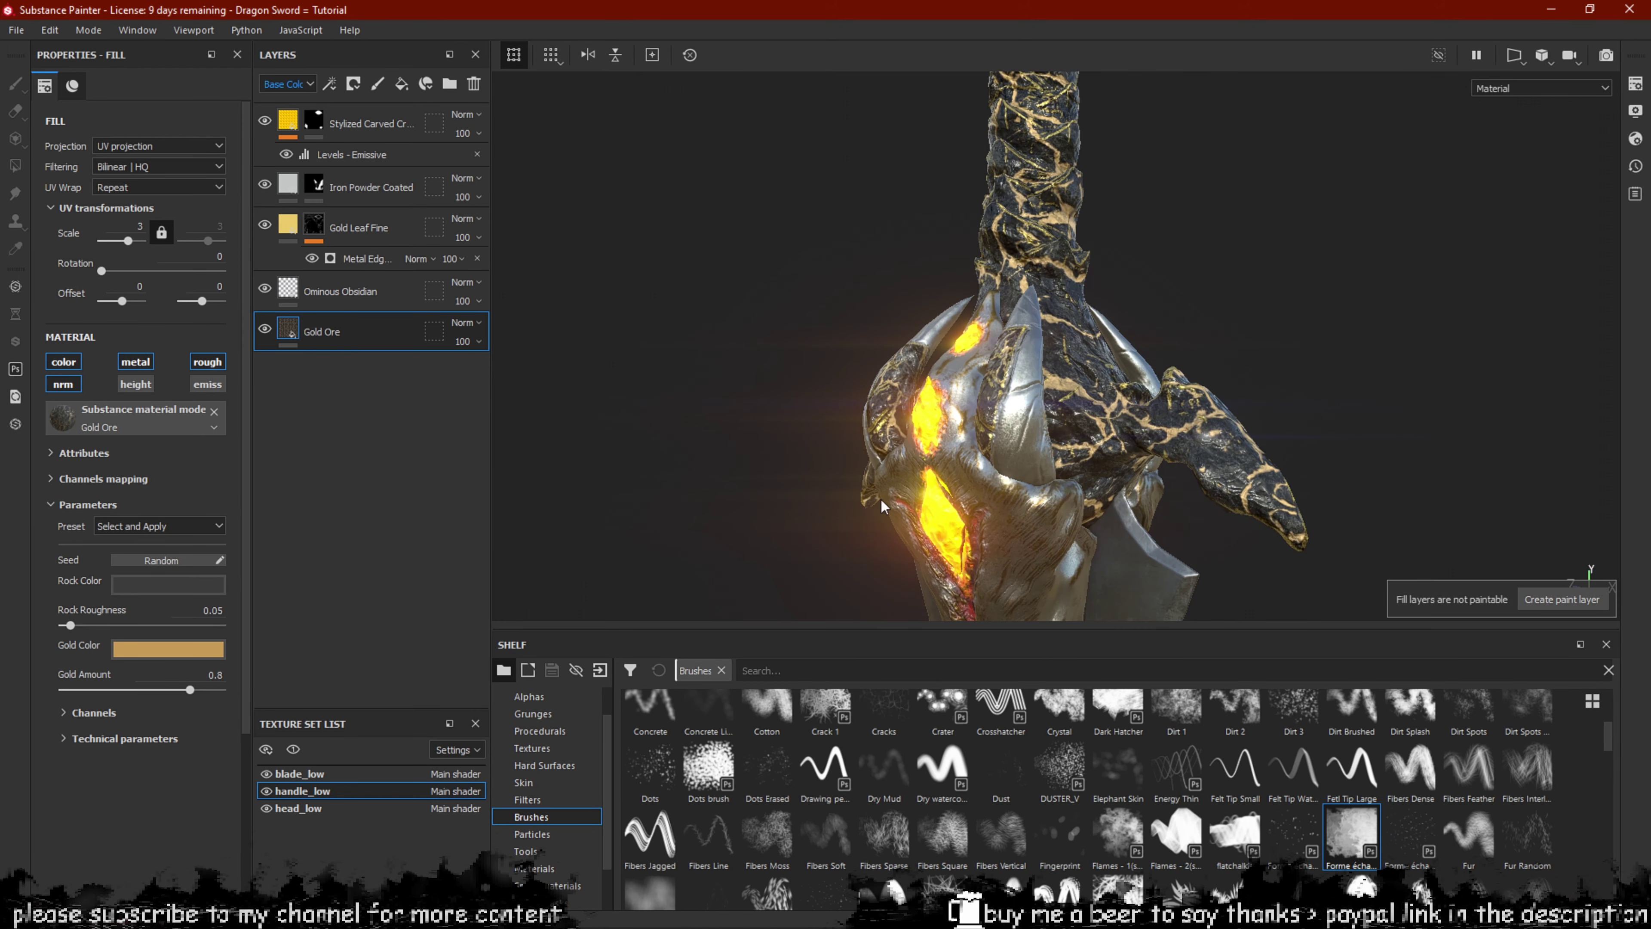
Change the Gold Color of the handle's Gold Ore layer to a more saturated orange.
left_click(181, 643)
left_click_drag(285, 704, 303, 697)
left_click_drag(969, 374, 1007, 343, "alt")
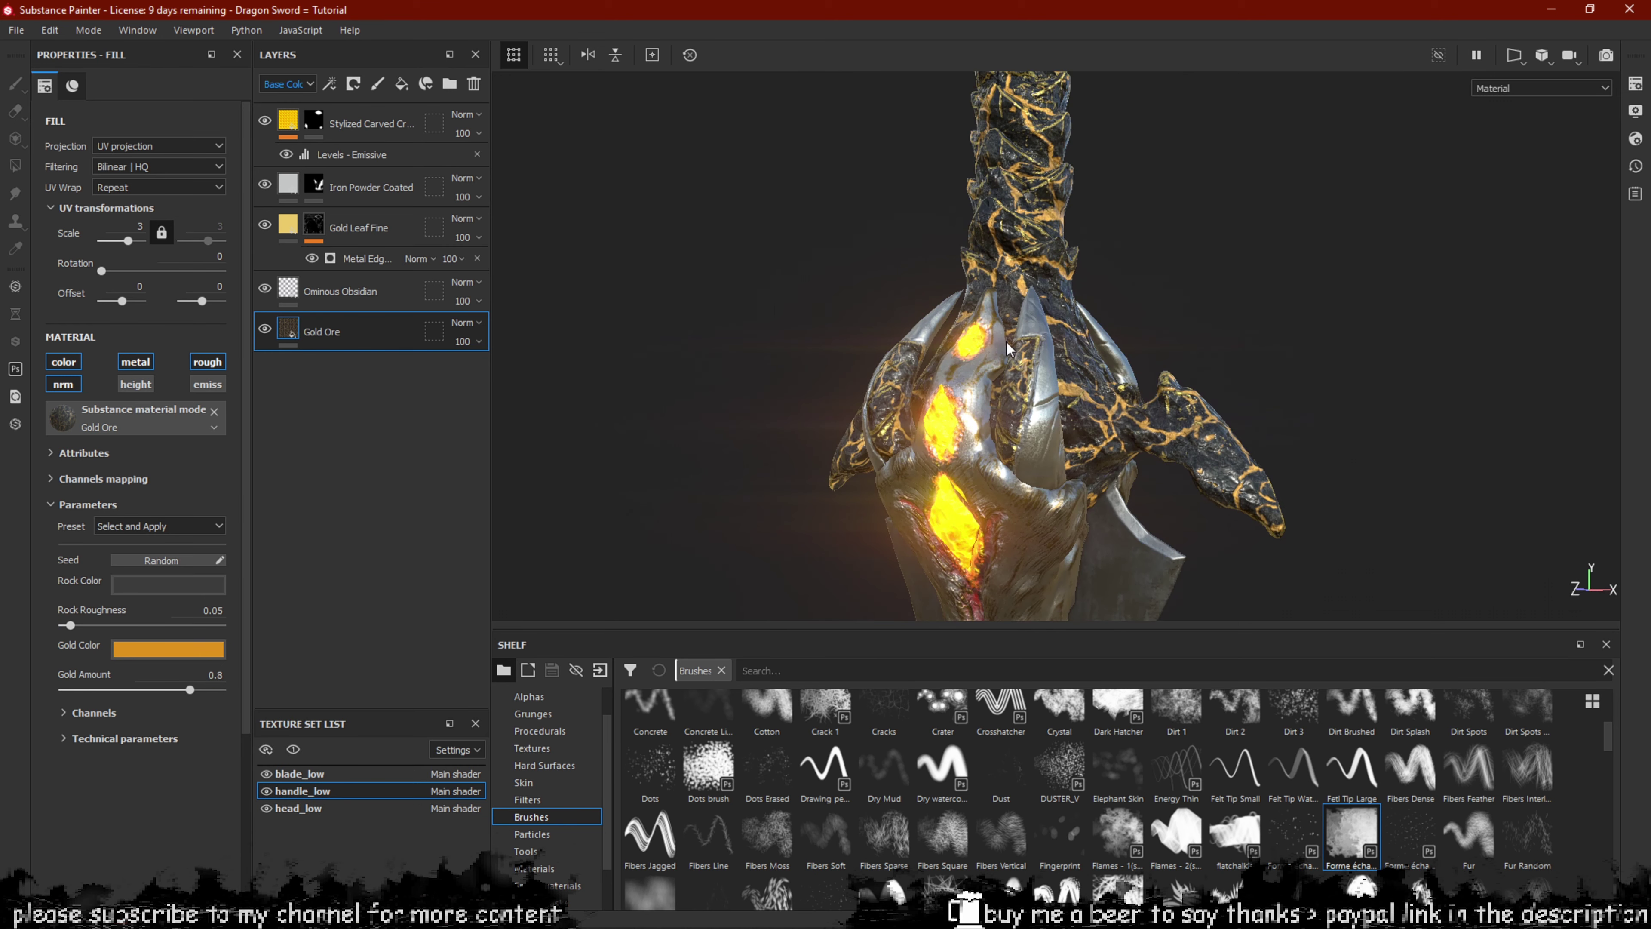
Toggle the emissive channel of the handle's Gold Ore, Stylized Carved Crystal and Gold Leaf Fine layers to compare the glow.
left_click(213, 391)
left_click(212, 391)
mouse_move(807, 377)
left_mouse_down("alt")
mouse_move(851, 384)
mouse_move(813, 443)
mouse_move(786, 400)
left_mouse_up("alt")
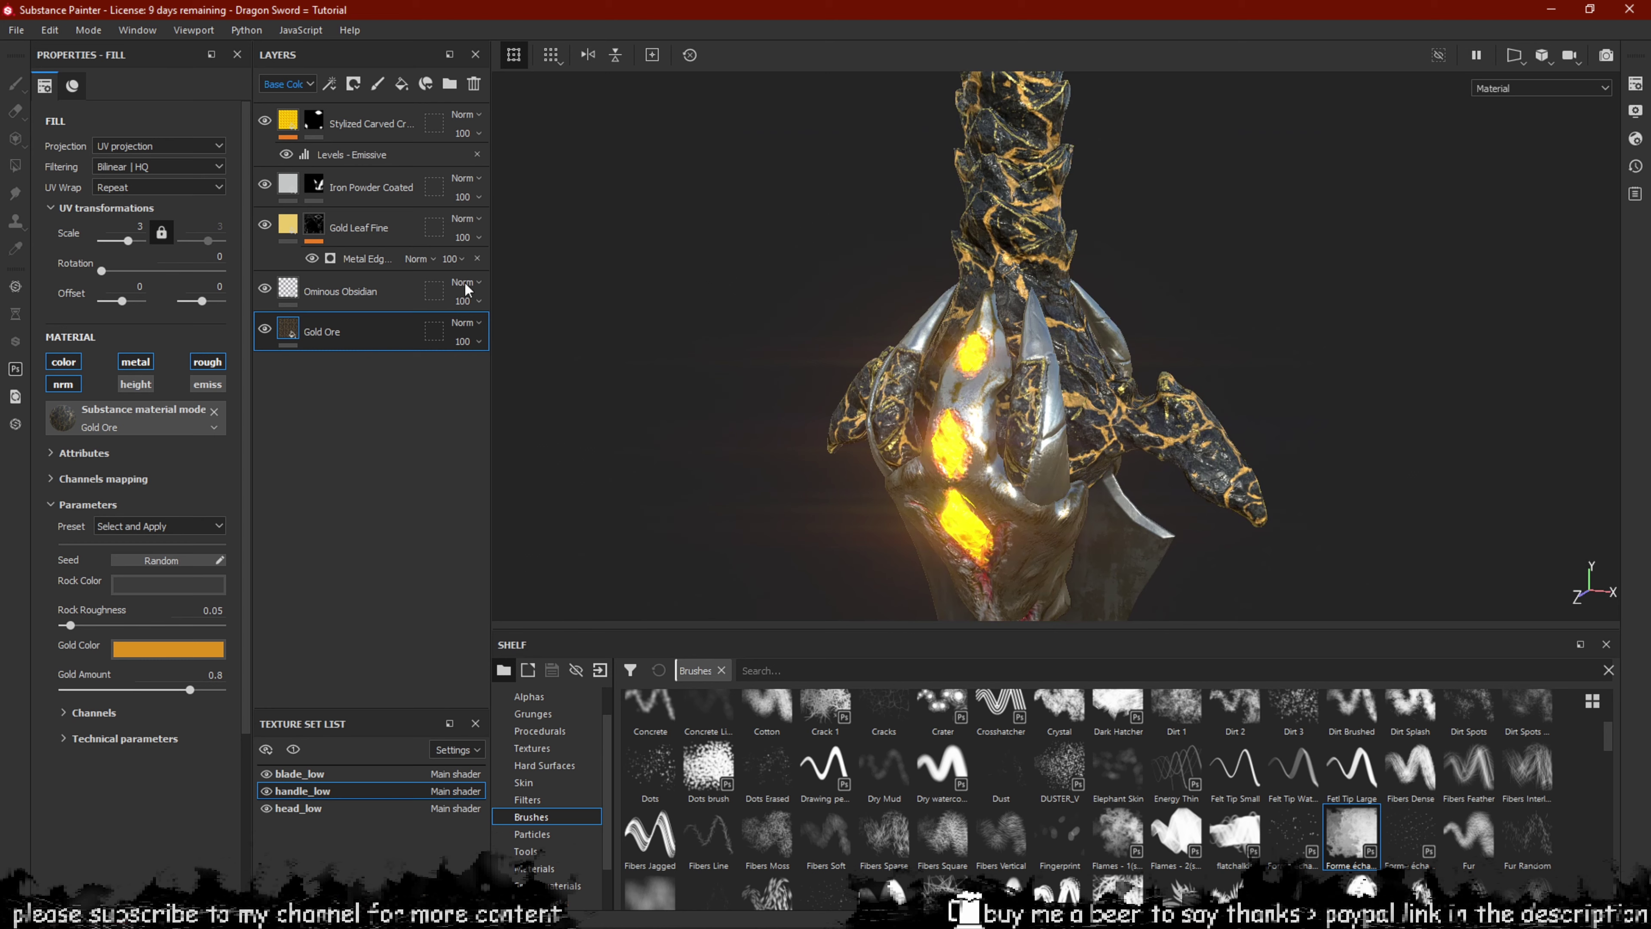
left_click(284, 131)
left_click(206, 384)
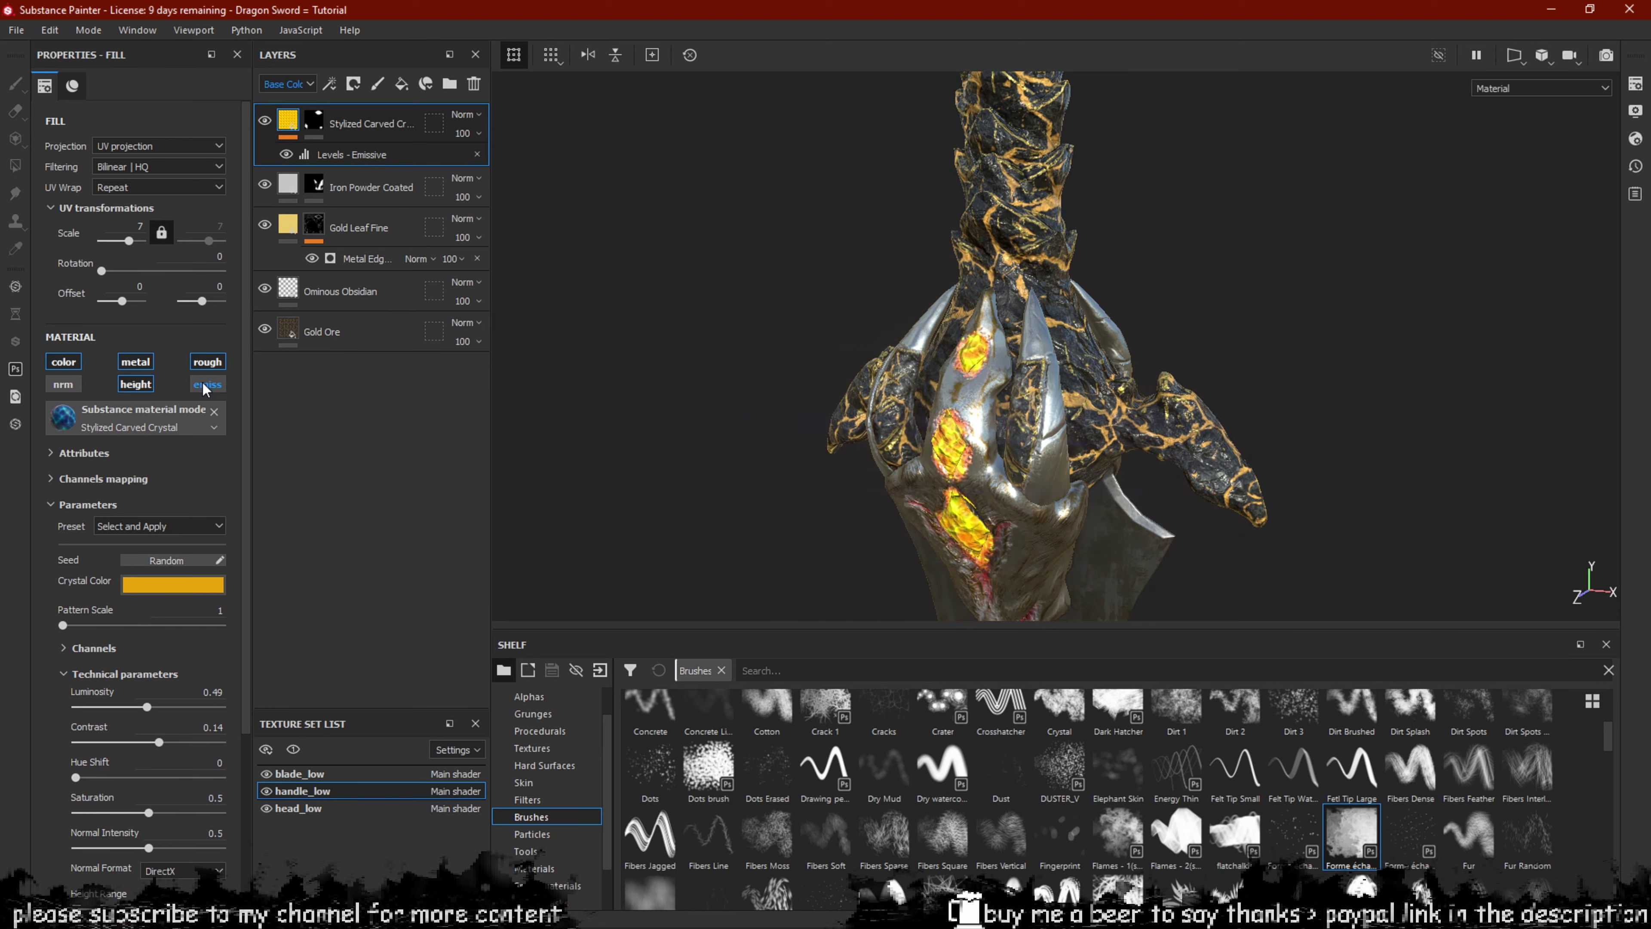
left_click(207, 385)
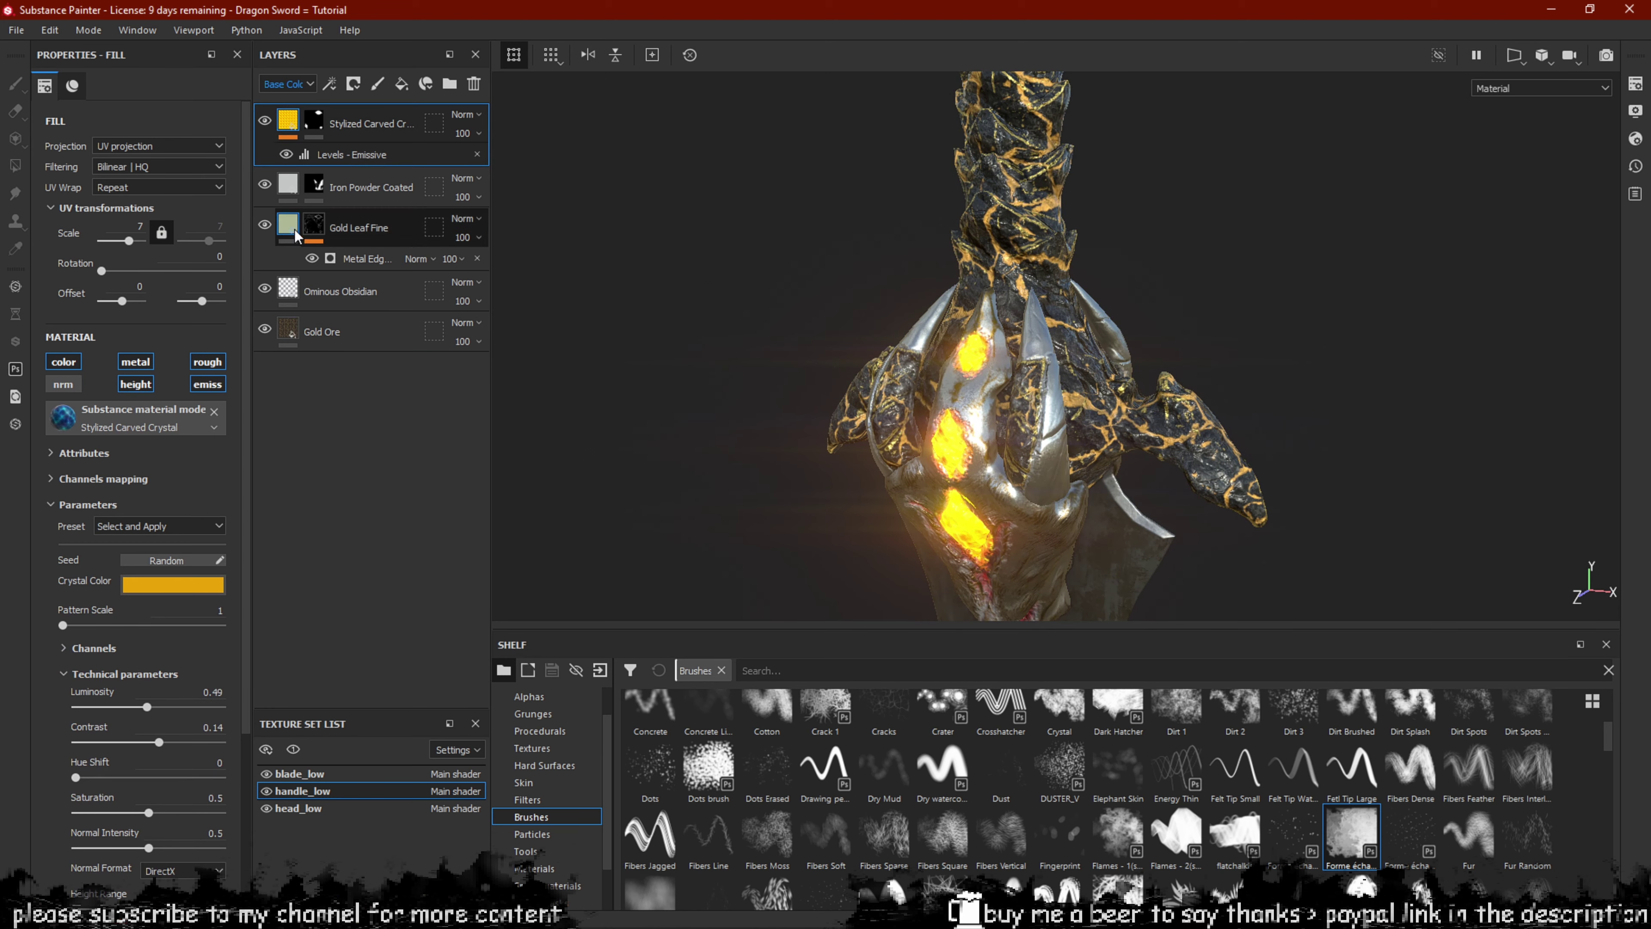
left_click(210, 386)
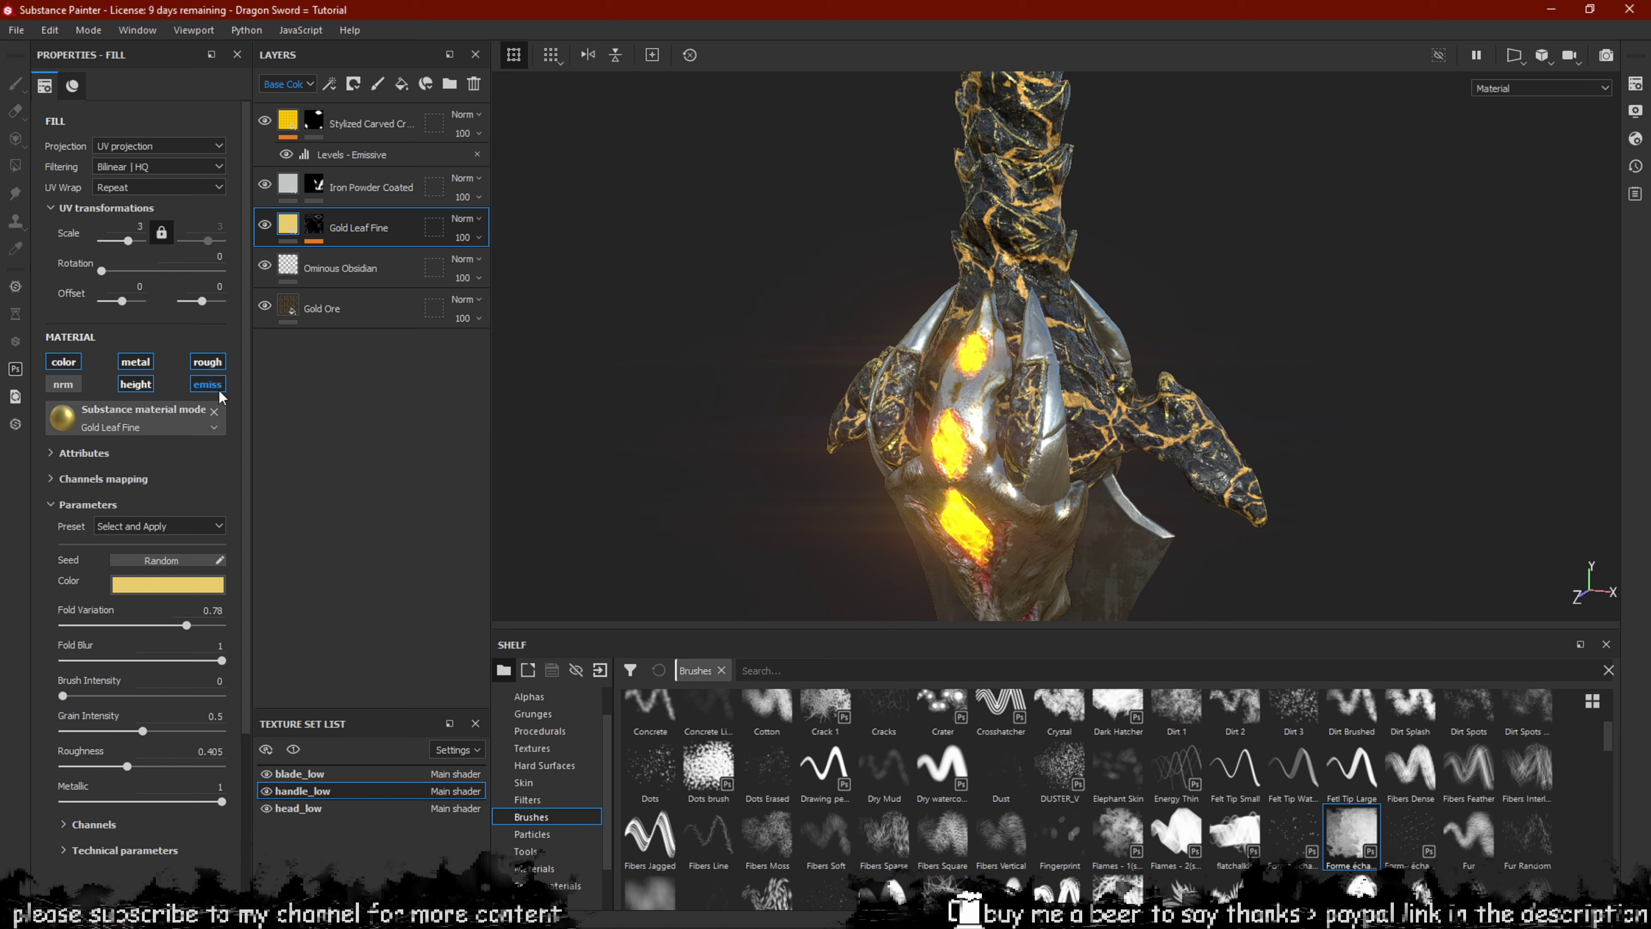
left_click_drag(771, 384, 850, 348, "alt")
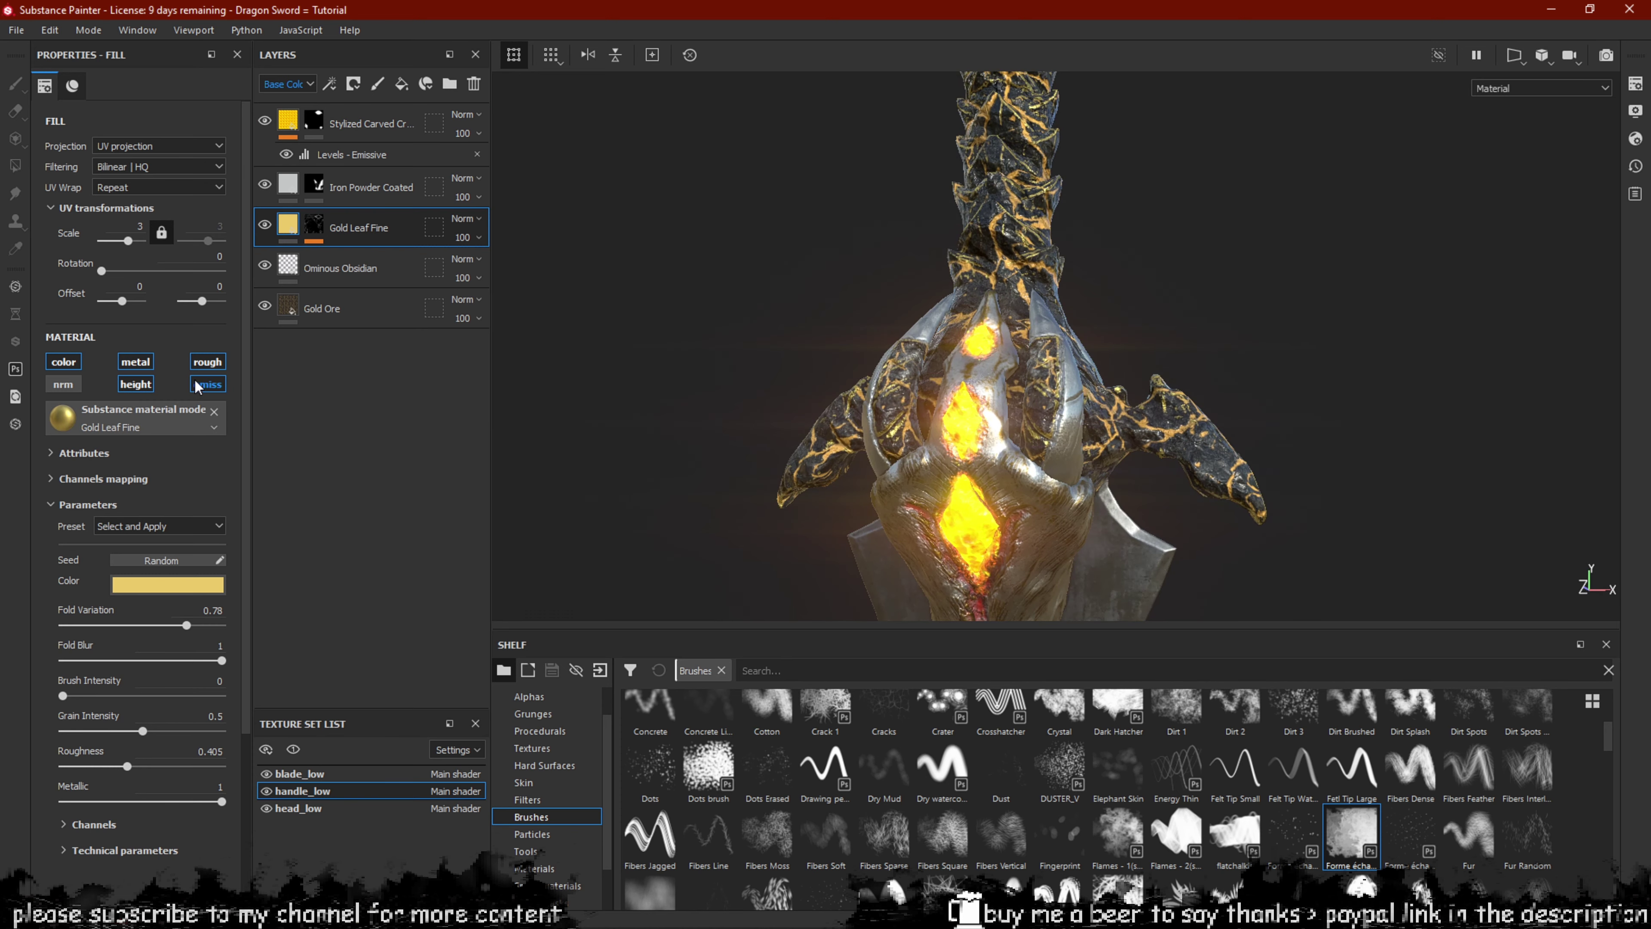
Hide and show the handle's Gold Ore layer to check its contribution, and select that layer.
left_click_drag(704, 297, 946, 371, "alt")
left_click_drag(964, 427, 1051, 320, "alt")
scroll(1052, 320, "up", 5)
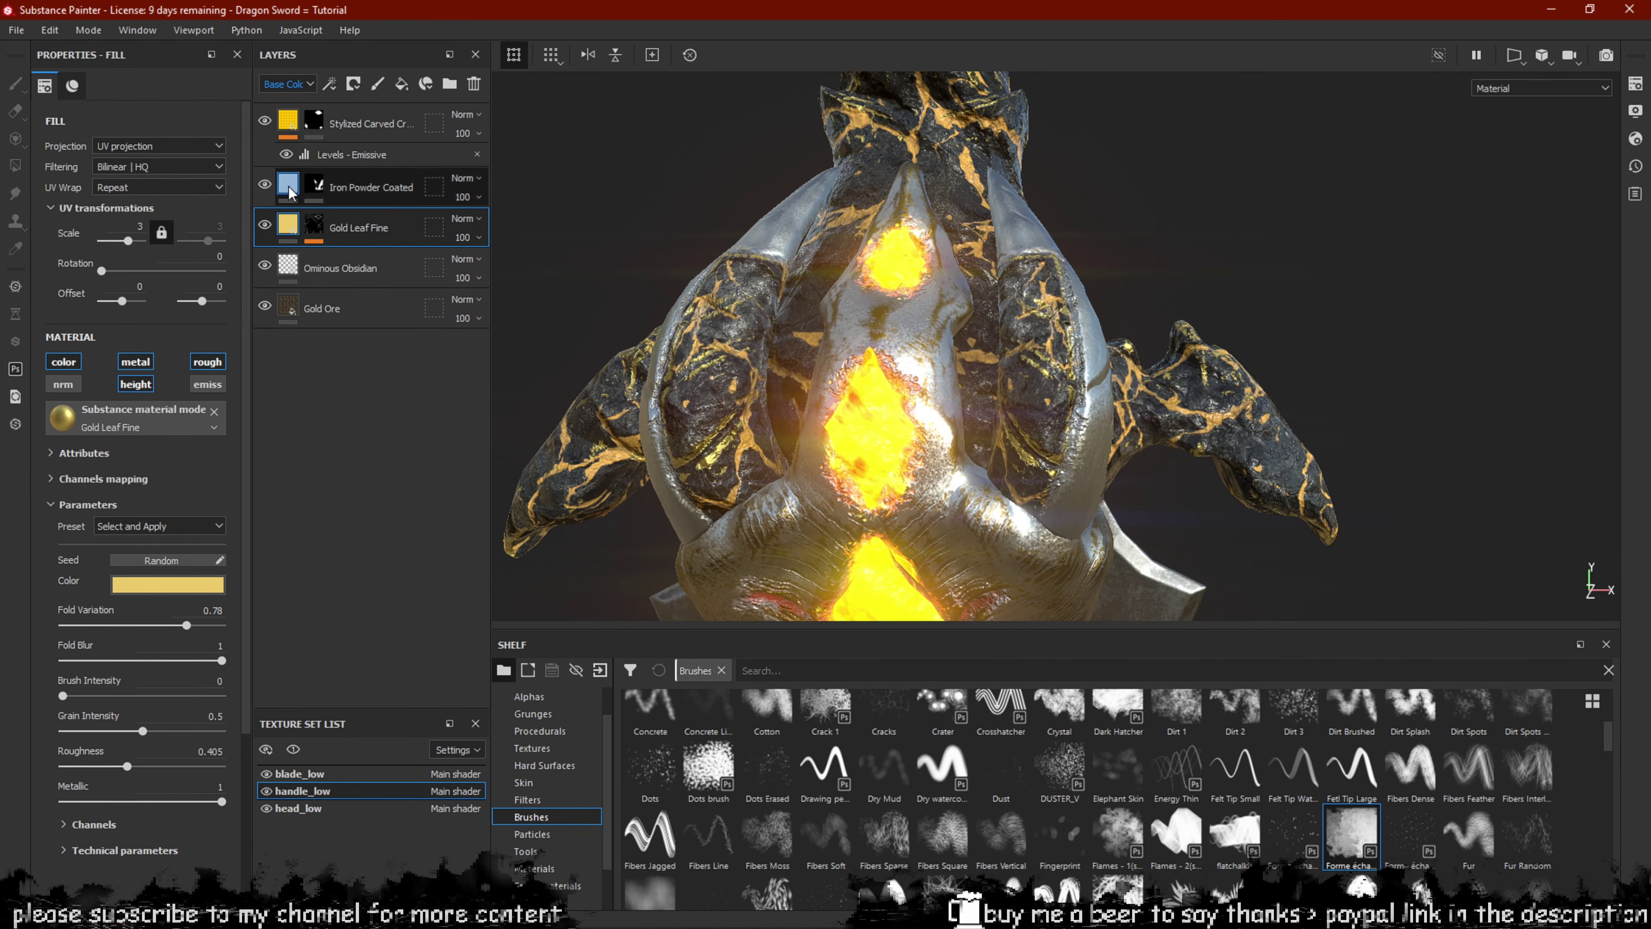
left_click(269, 308)
left_click(268, 307)
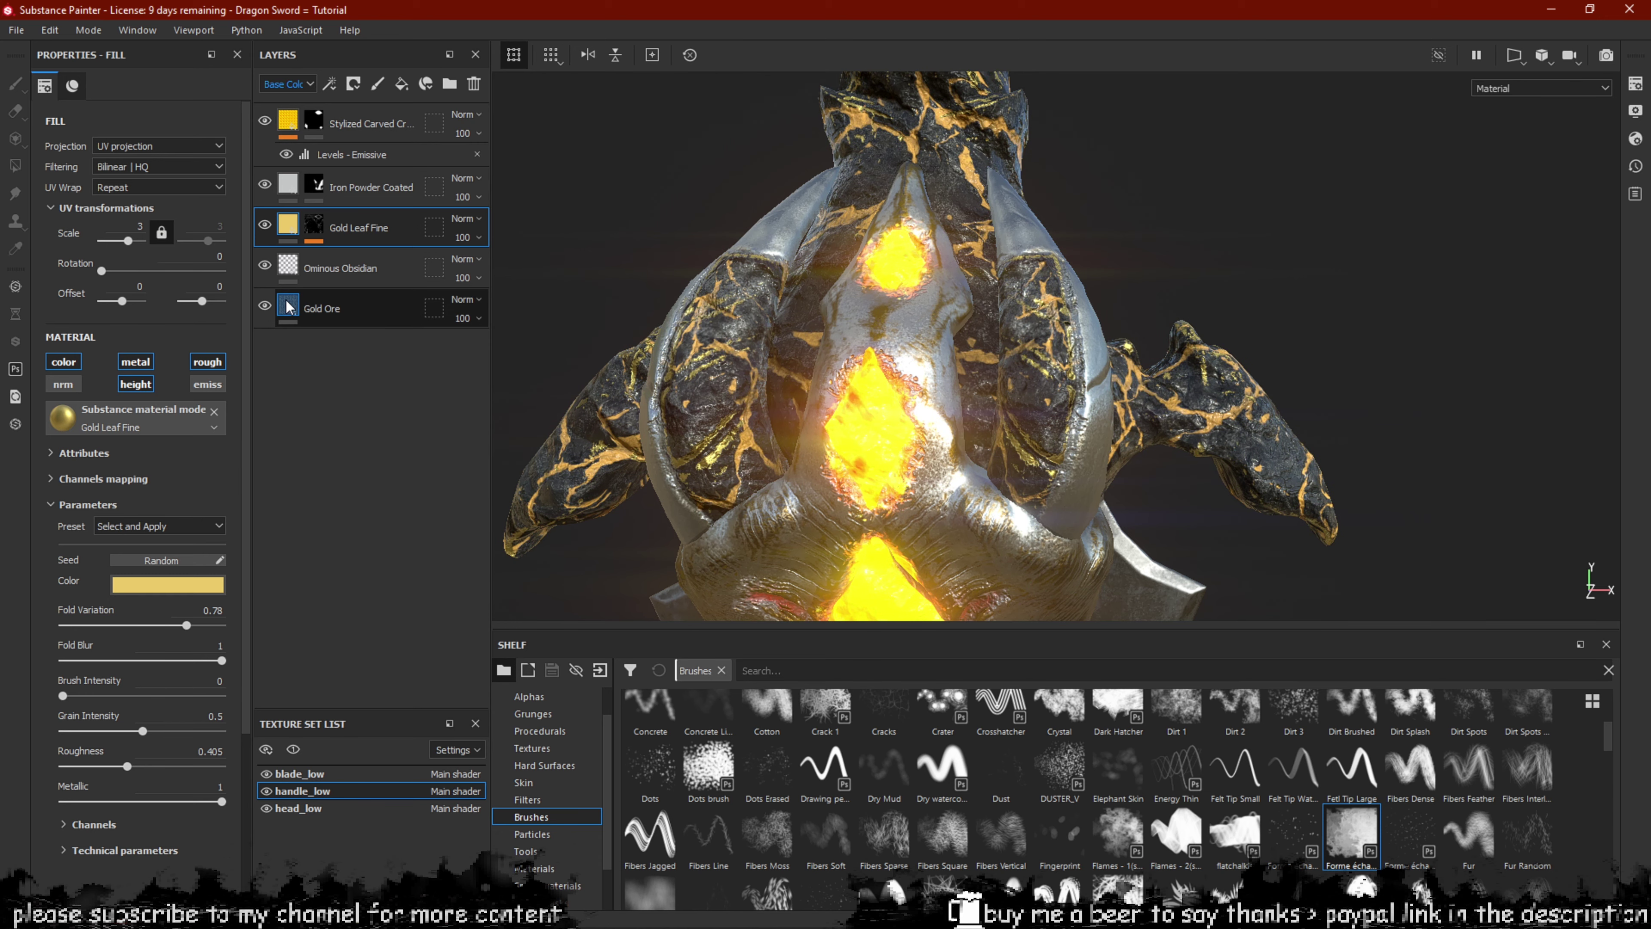
left_click(344, 319)
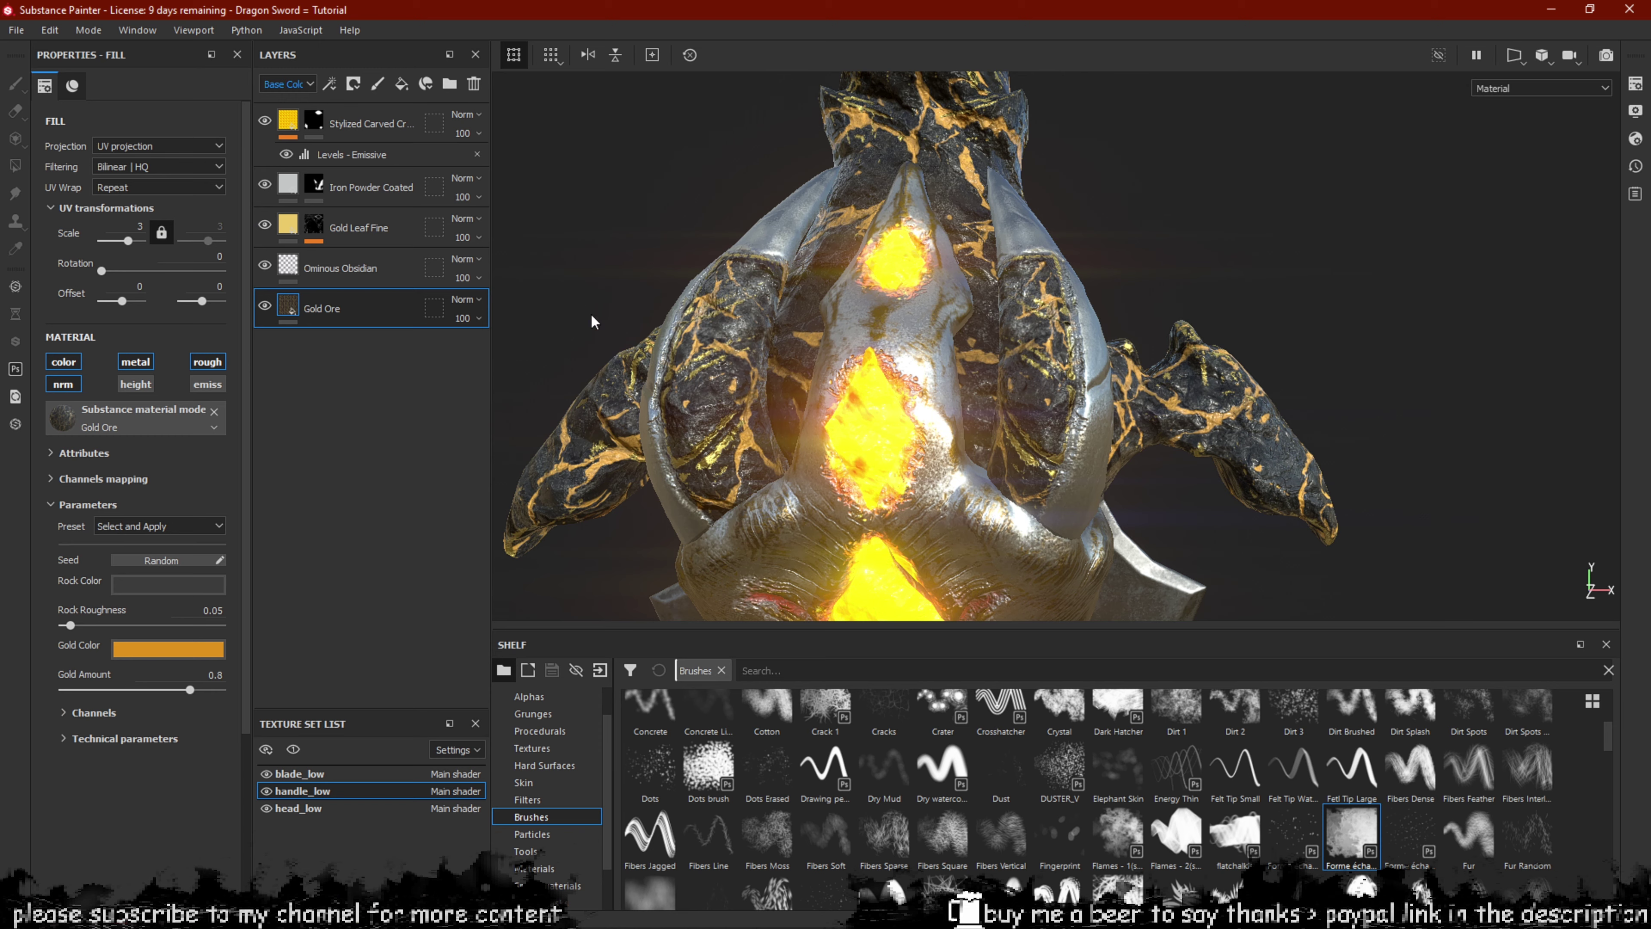
Switch the handle's Ominous Obsidian layer off and on to compare its effect, leaving it hidden.
left_click(316, 185)
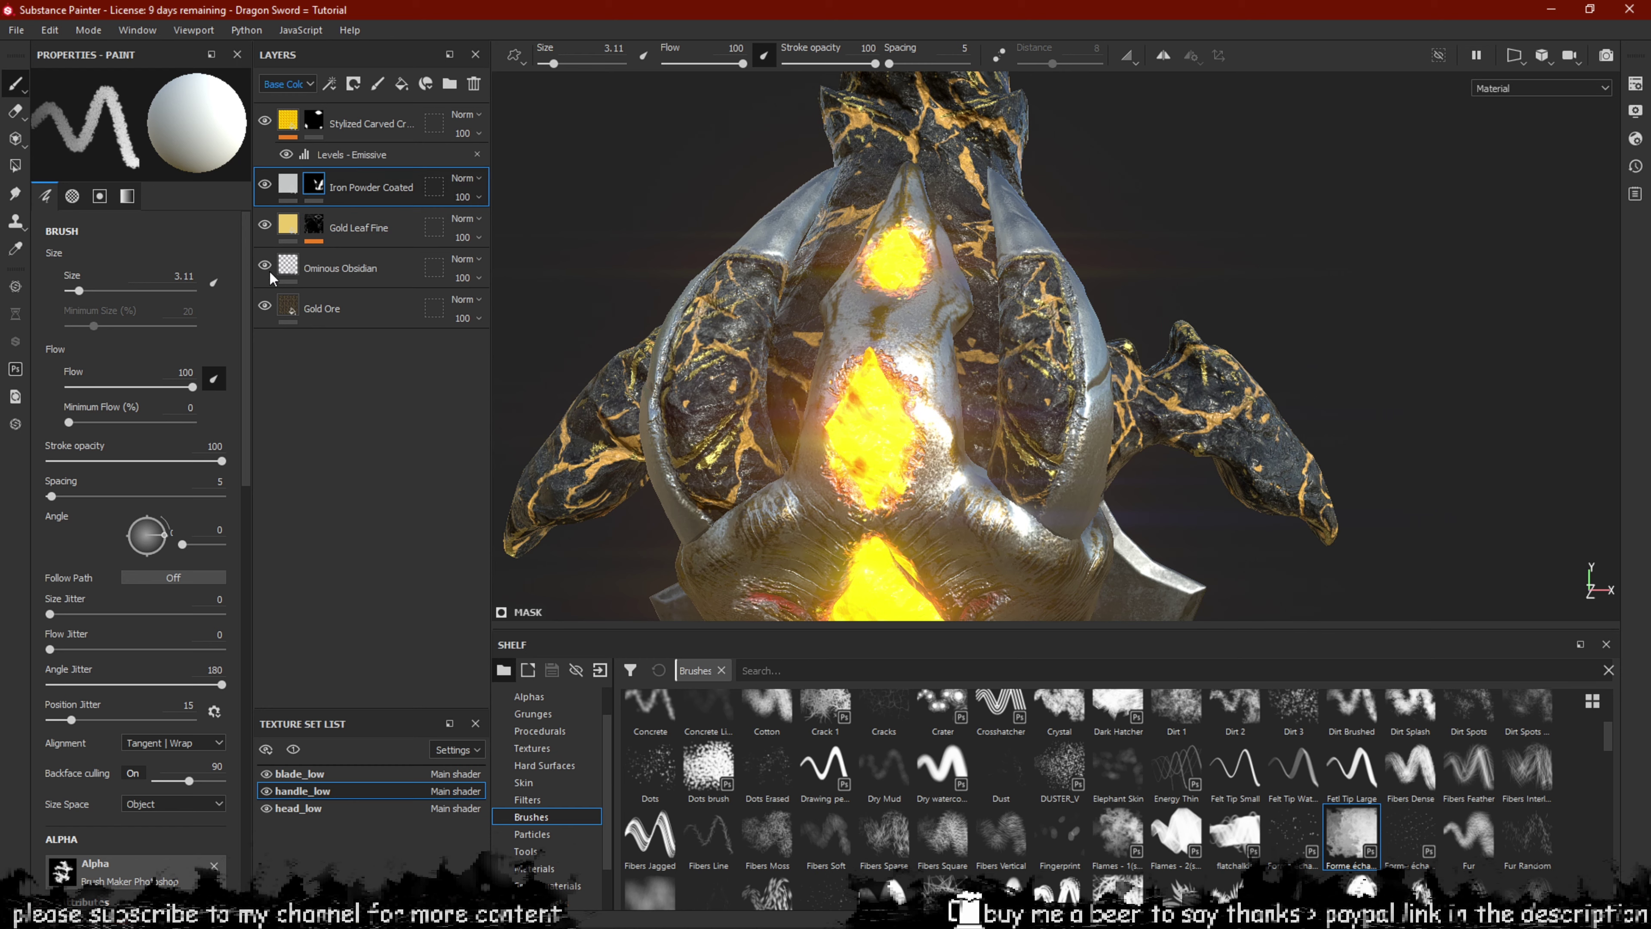
left_click(288, 278)
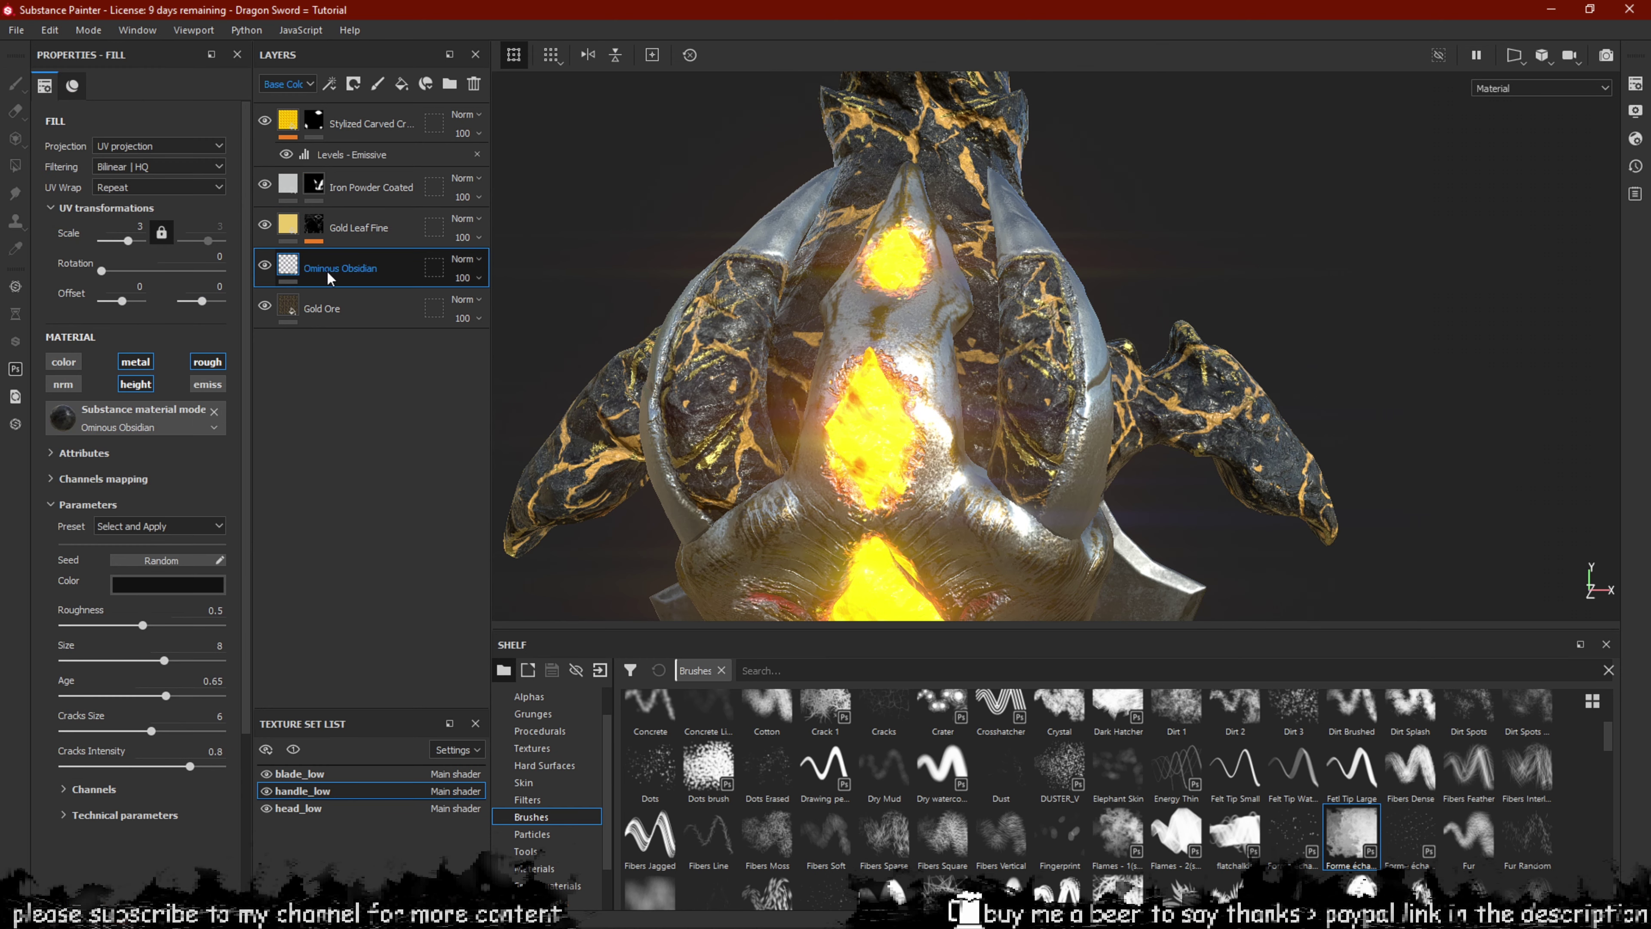
left_click(265, 271)
left_click(264, 270)
left_click(264, 270)
left_click(265, 271)
left_click(264, 270)
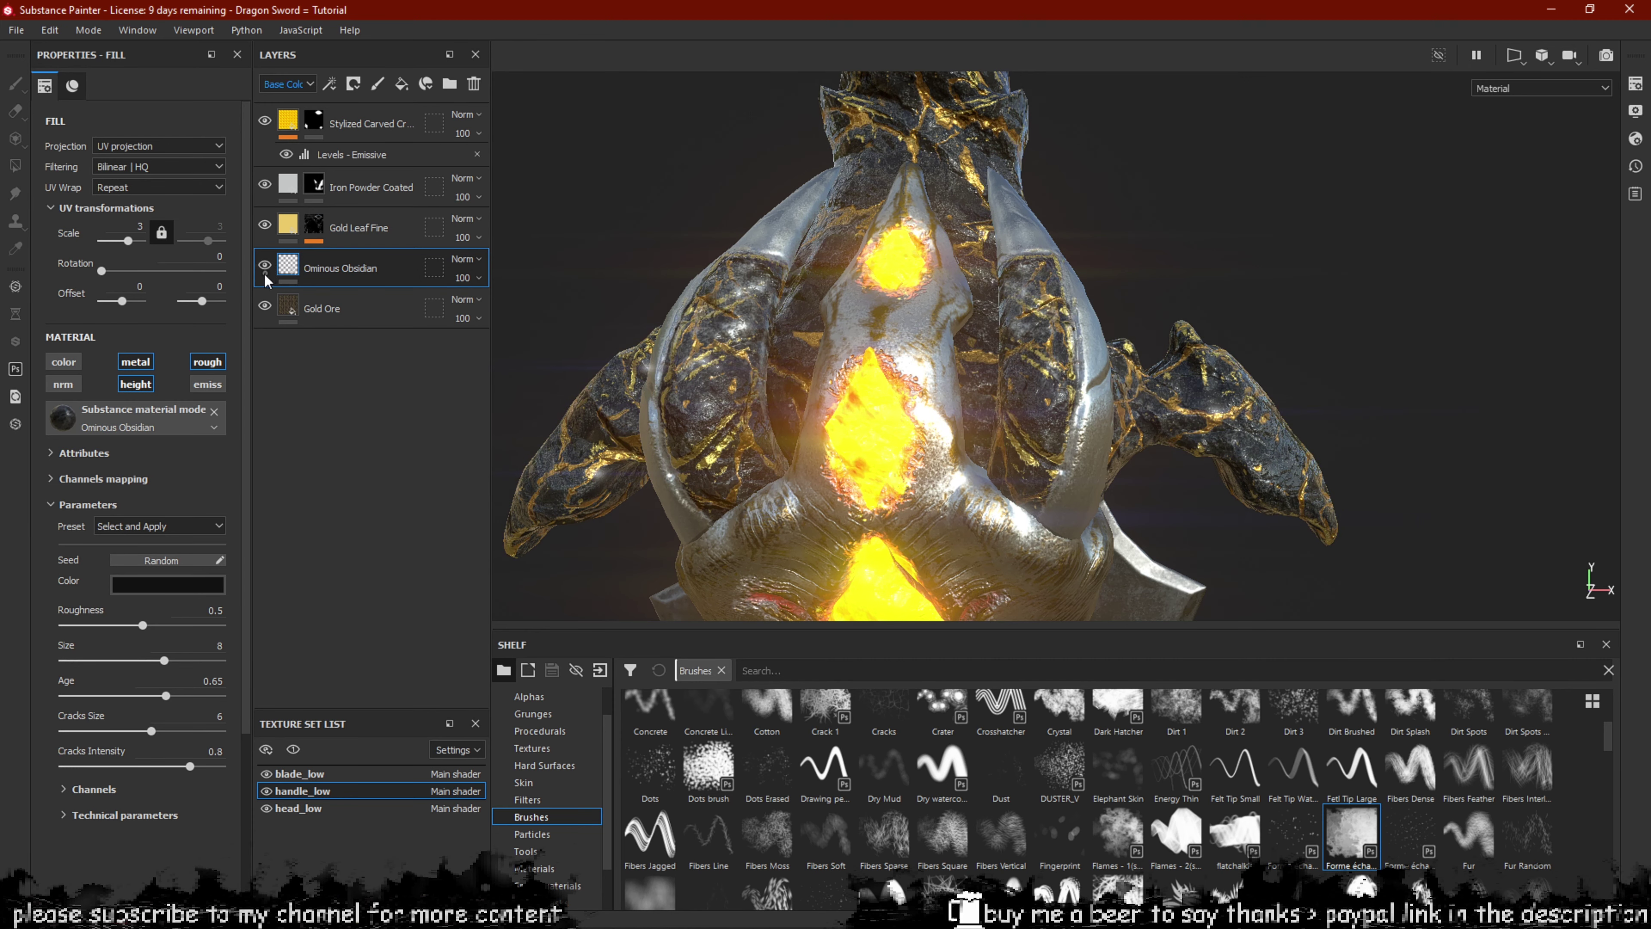
left_click(264, 272)
left_click(264, 272)
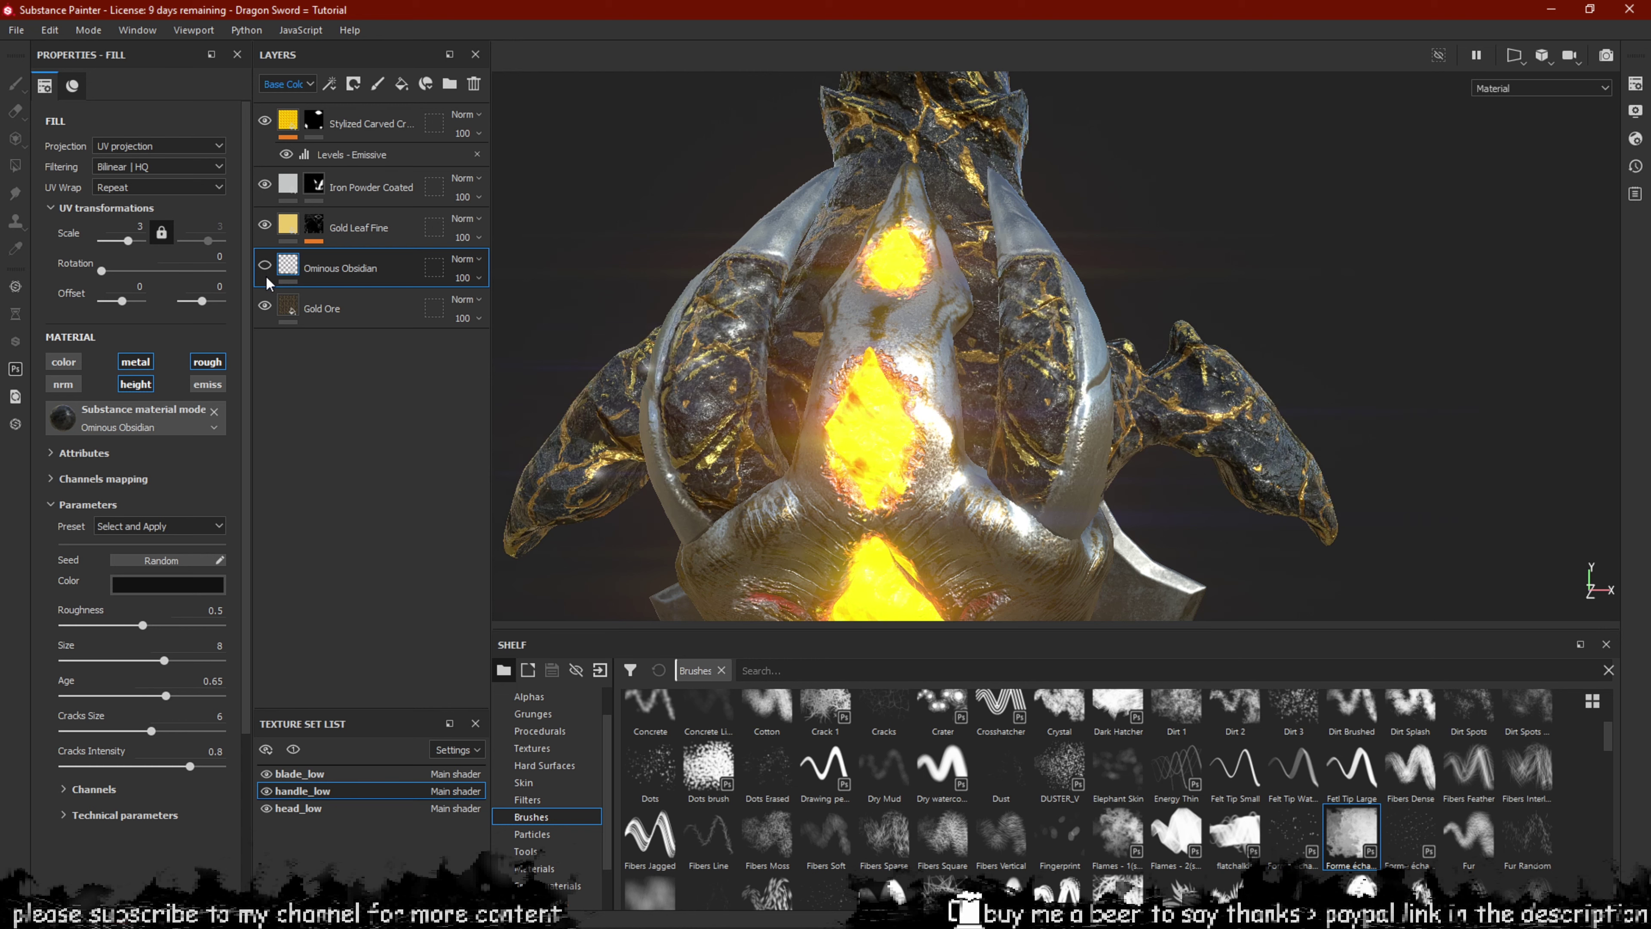
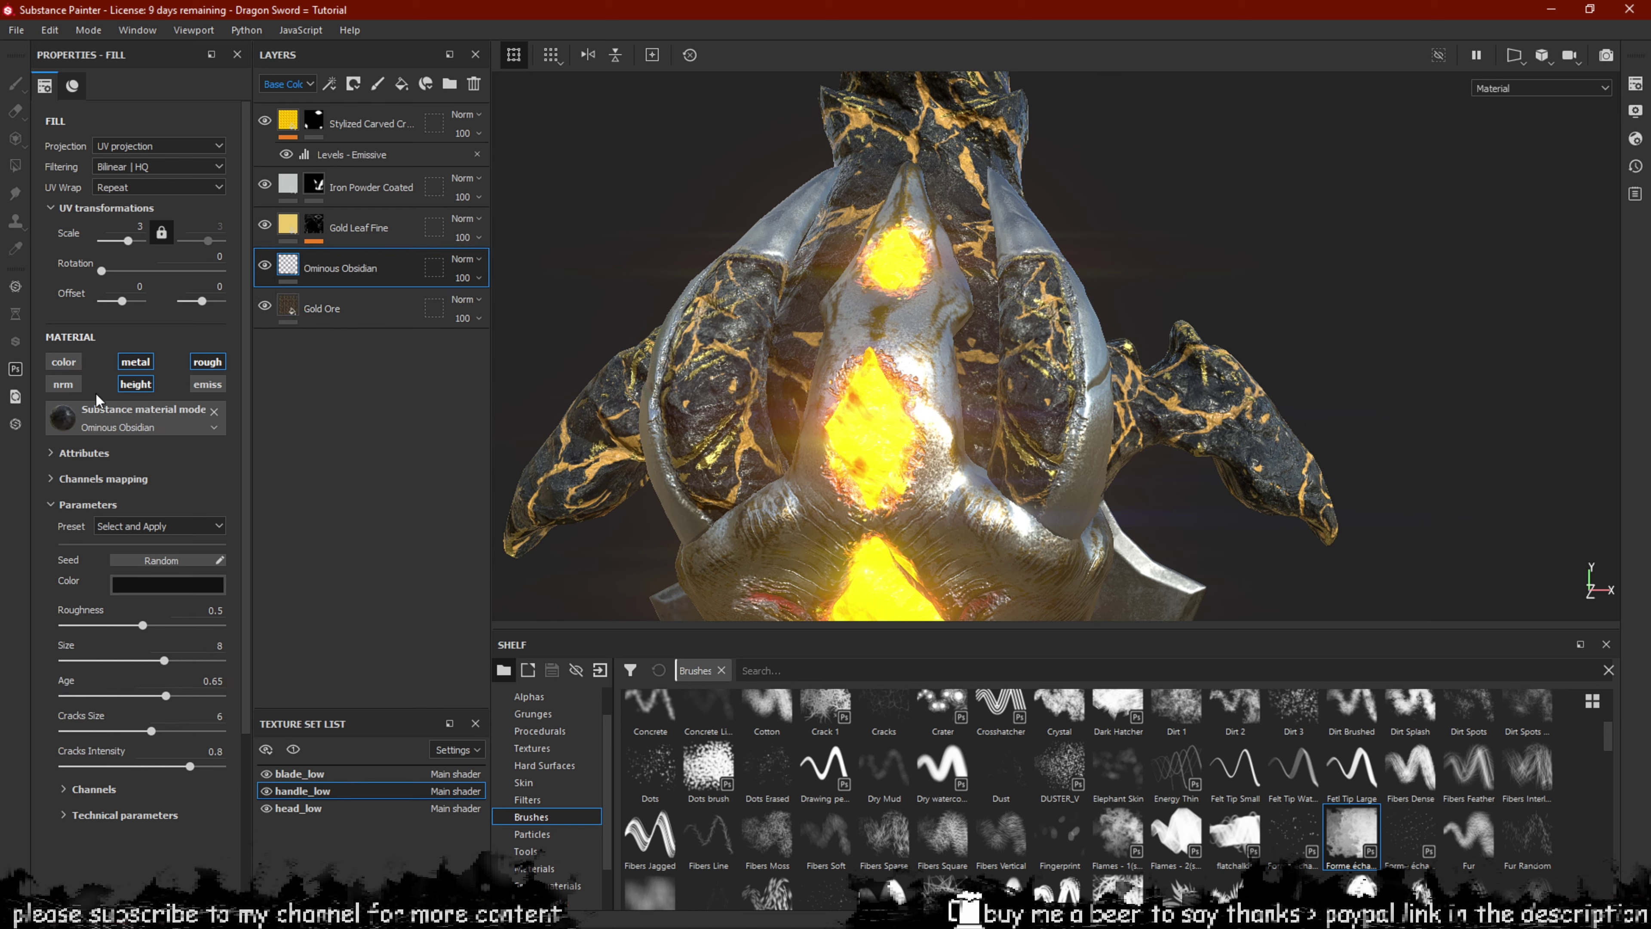
Enable the color channel of the handle's Ominous Obsidian layer and toggle its height channel to compare the surface relief.
left_click(76, 369)
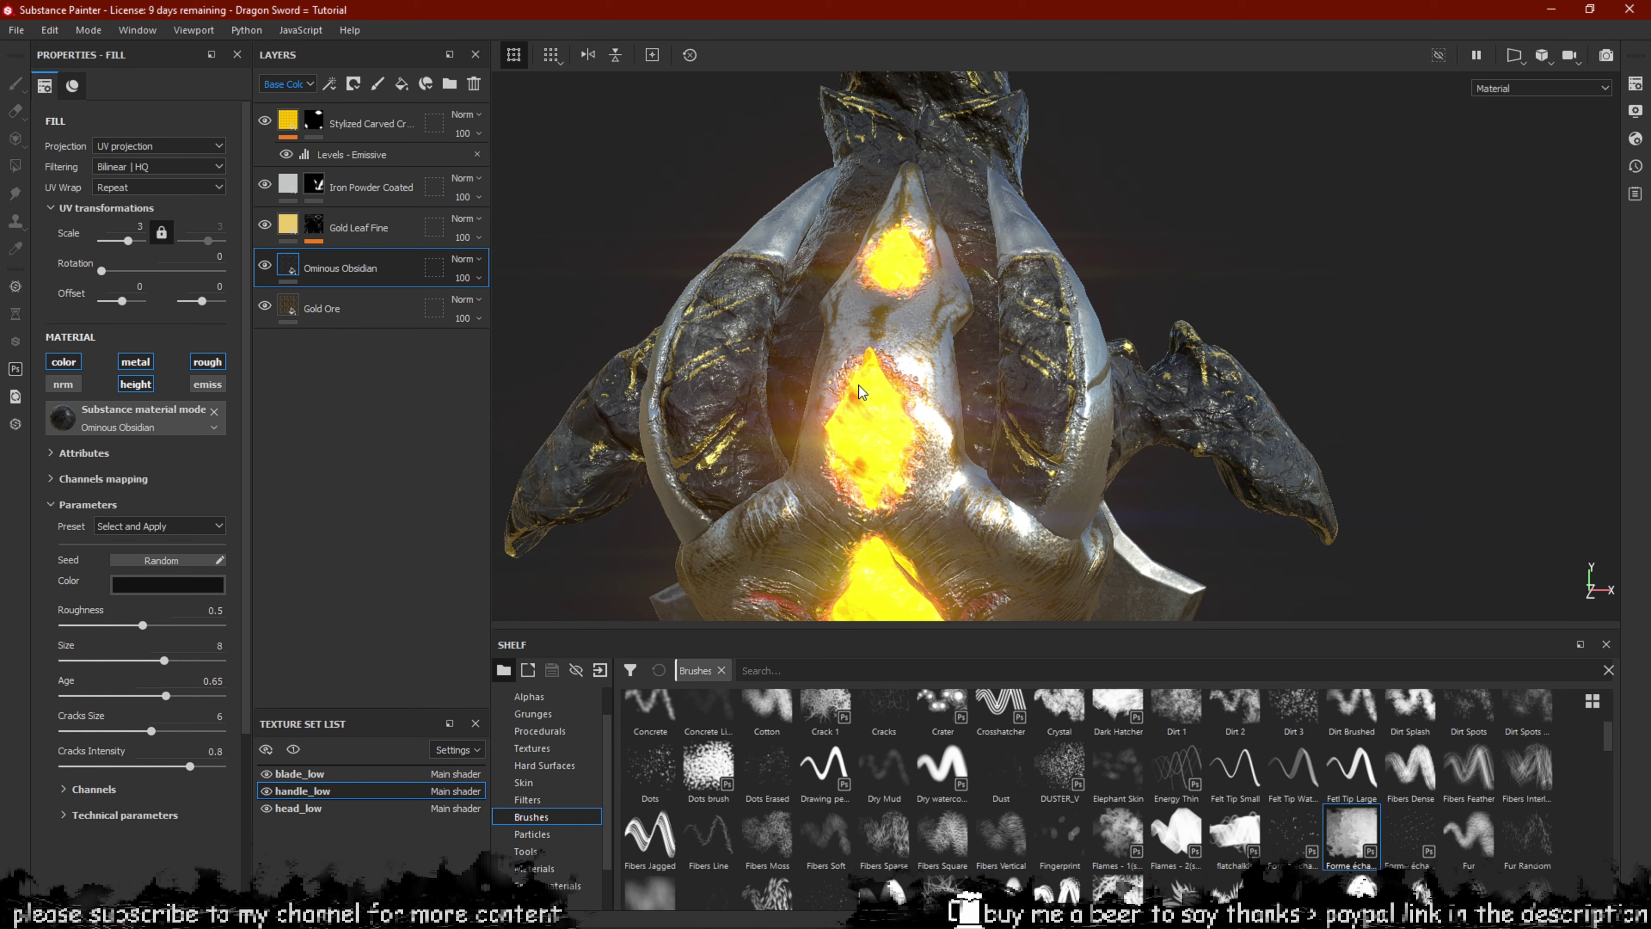
left_click_drag(860, 392, 692, 416, "alt")
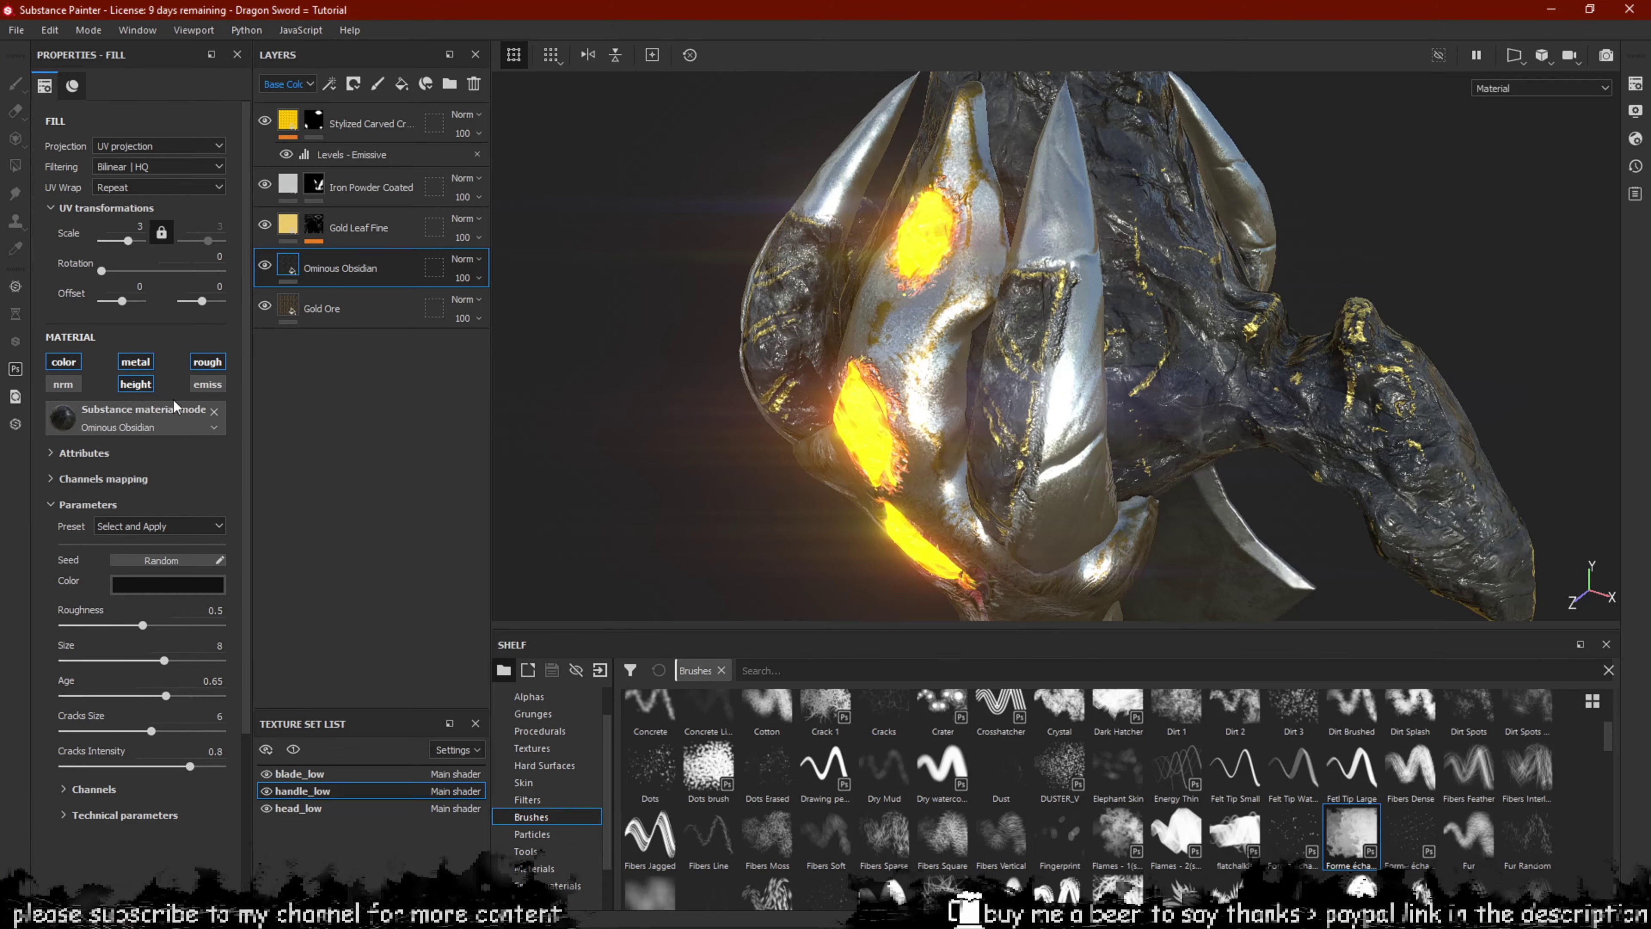
left_click(146, 388)
left_click(144, 390)
left_click(145, 390)
left_click_drag(507, 375, 615, 358, "alt")
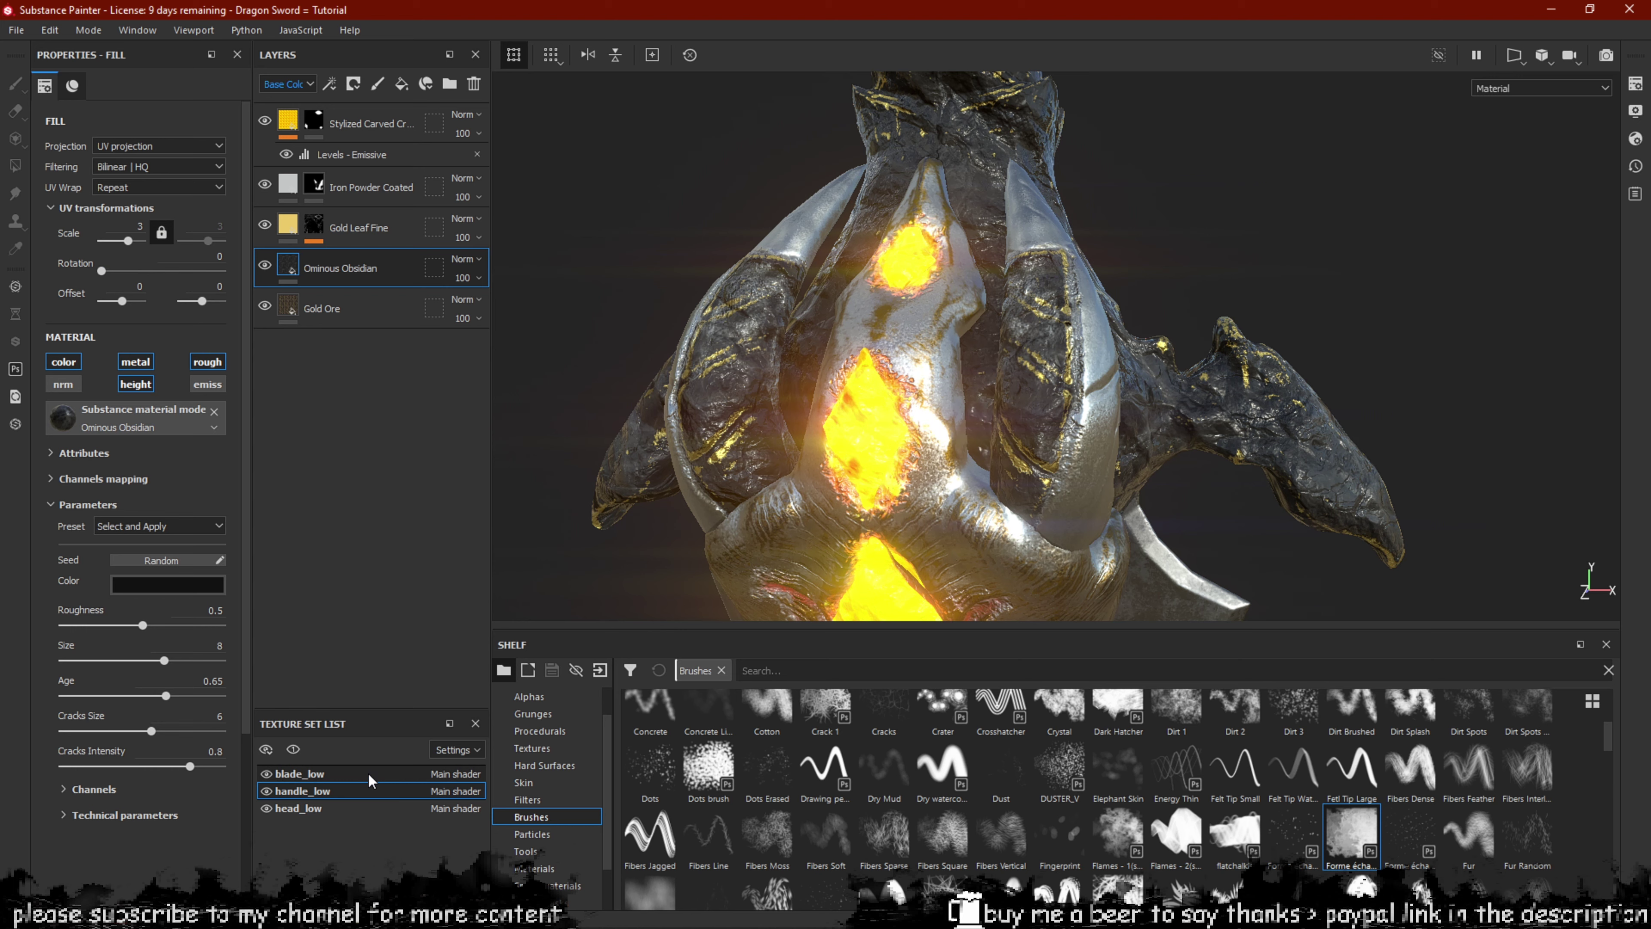
Give the Ominous Obsidian layer a black mask driven by a Dripping Rust generator.
right_click(279, 270)
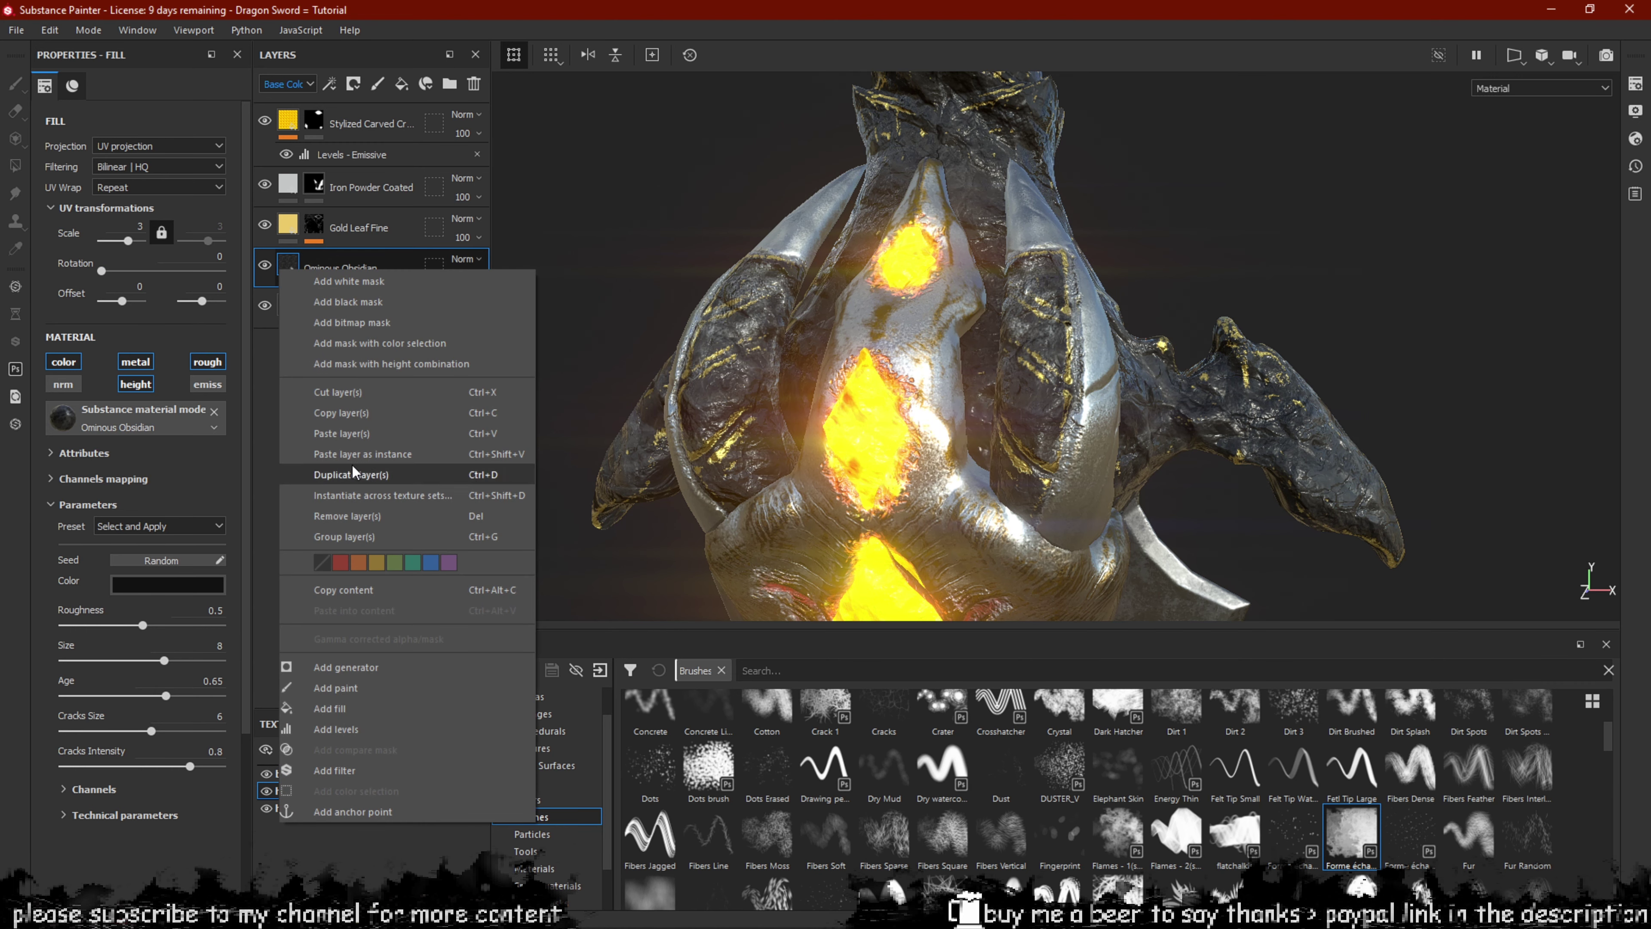
left_click(377, 303)
right_click(309, 266)
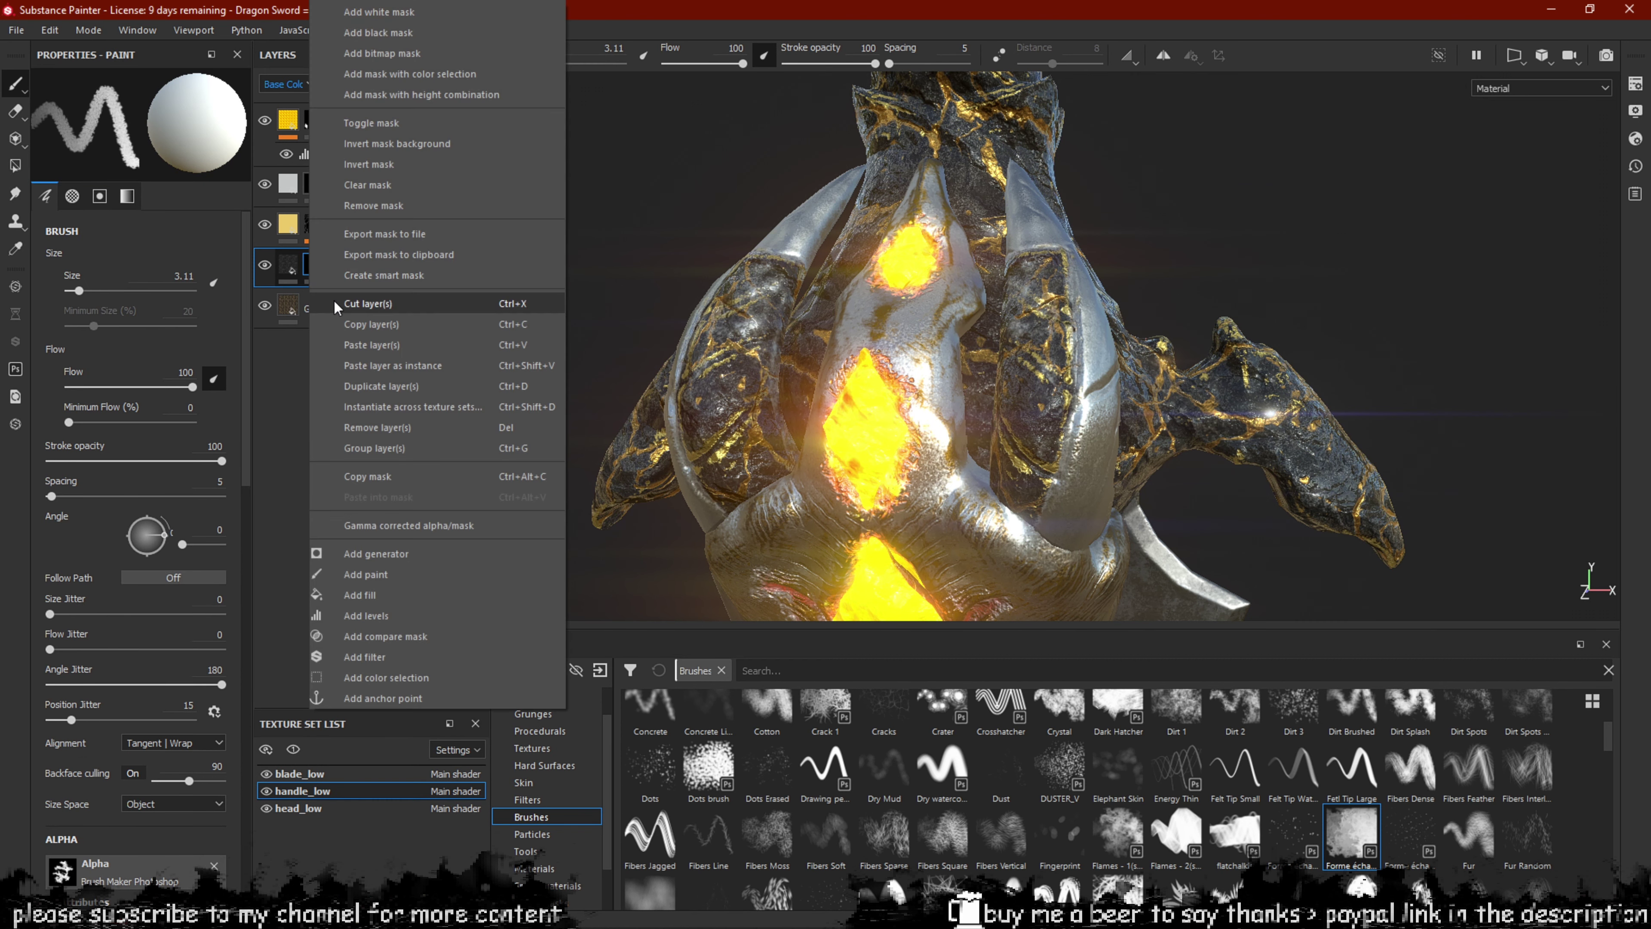
left_click(376, 553)
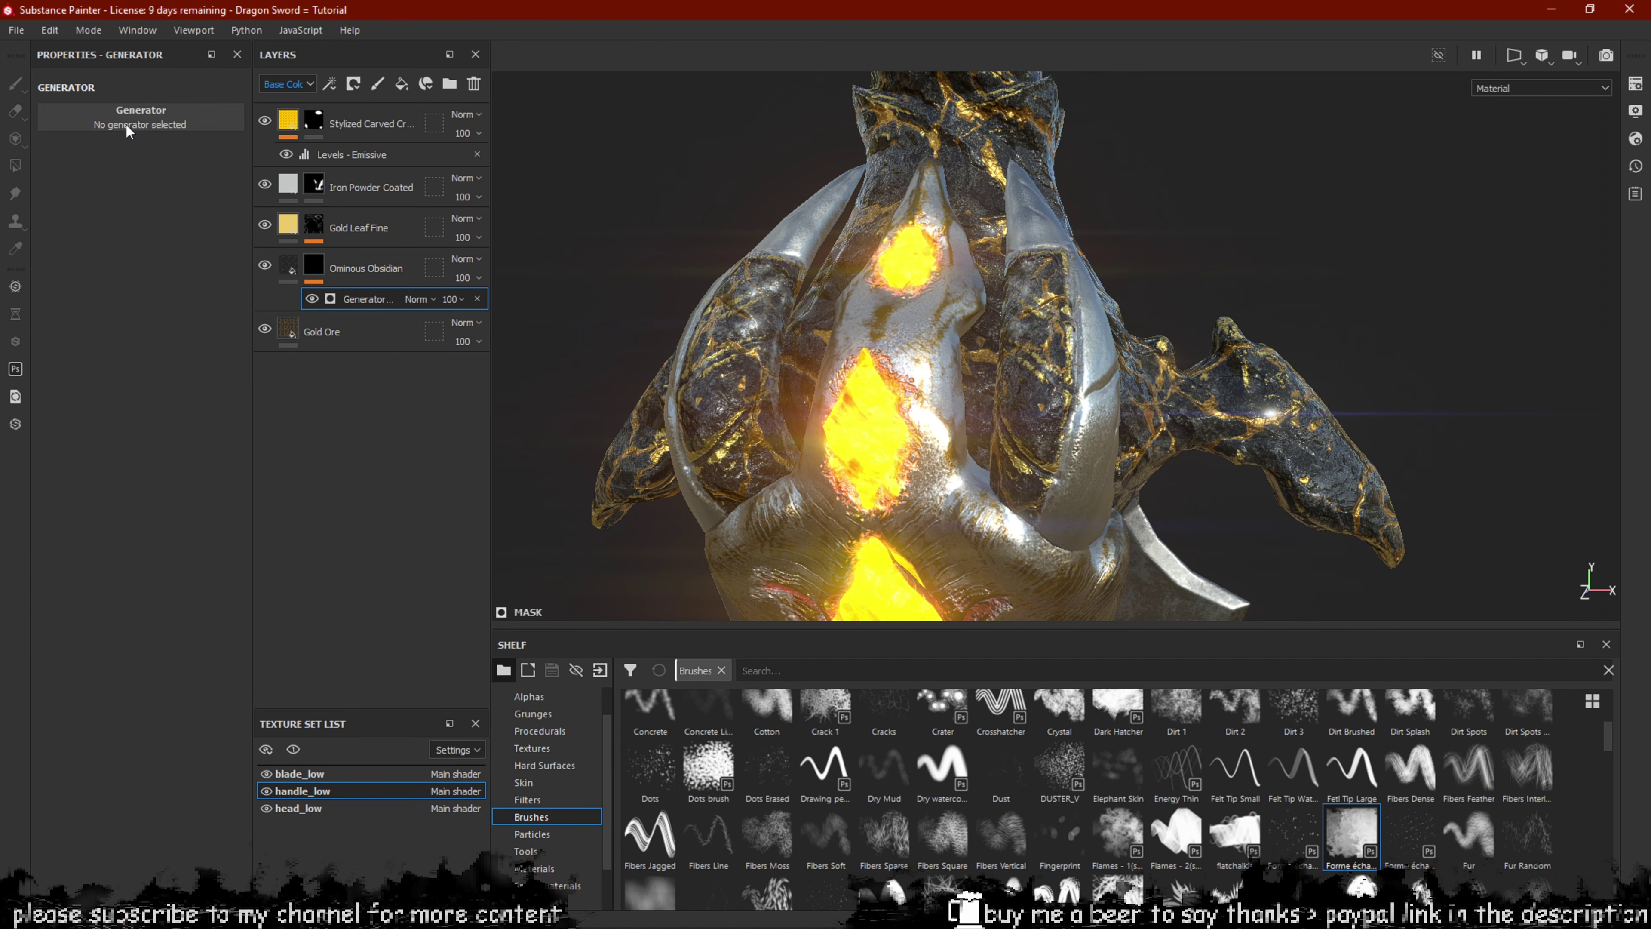
left_click(127, 131)
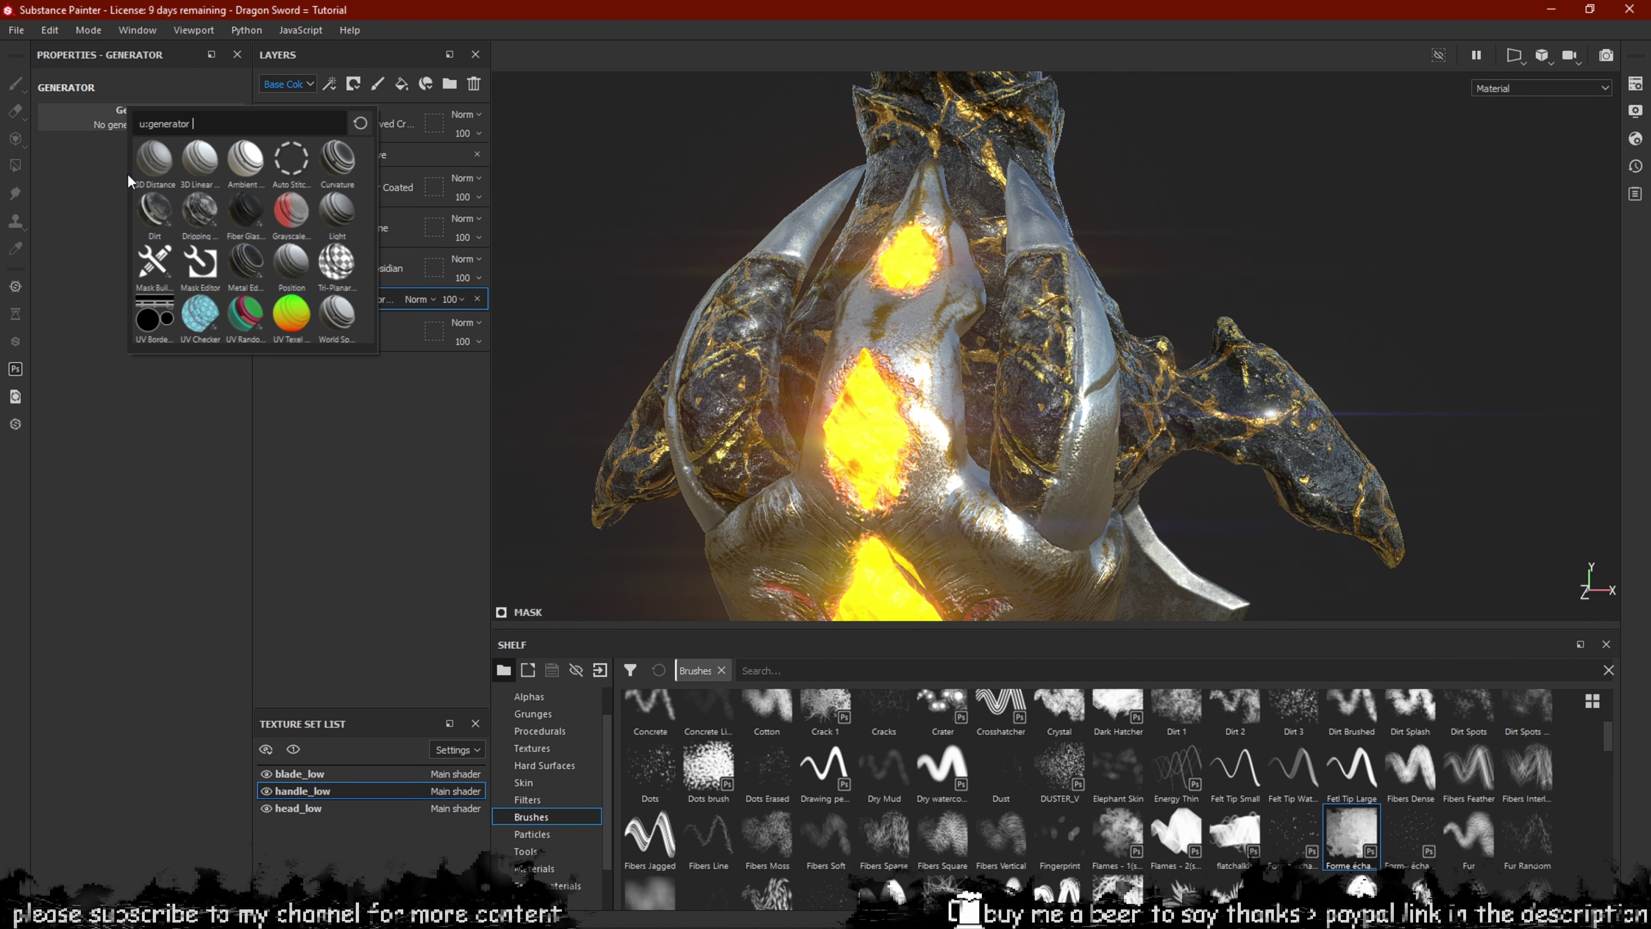
left_click(199, 222)
Set the Dripping Rust generator's Rust Spreading to 0.8 and Rust Contrast to 0.89.
scroll(858, 234, "down", 5)
middle_click_drag(965, 196, 891, 361, "alt")
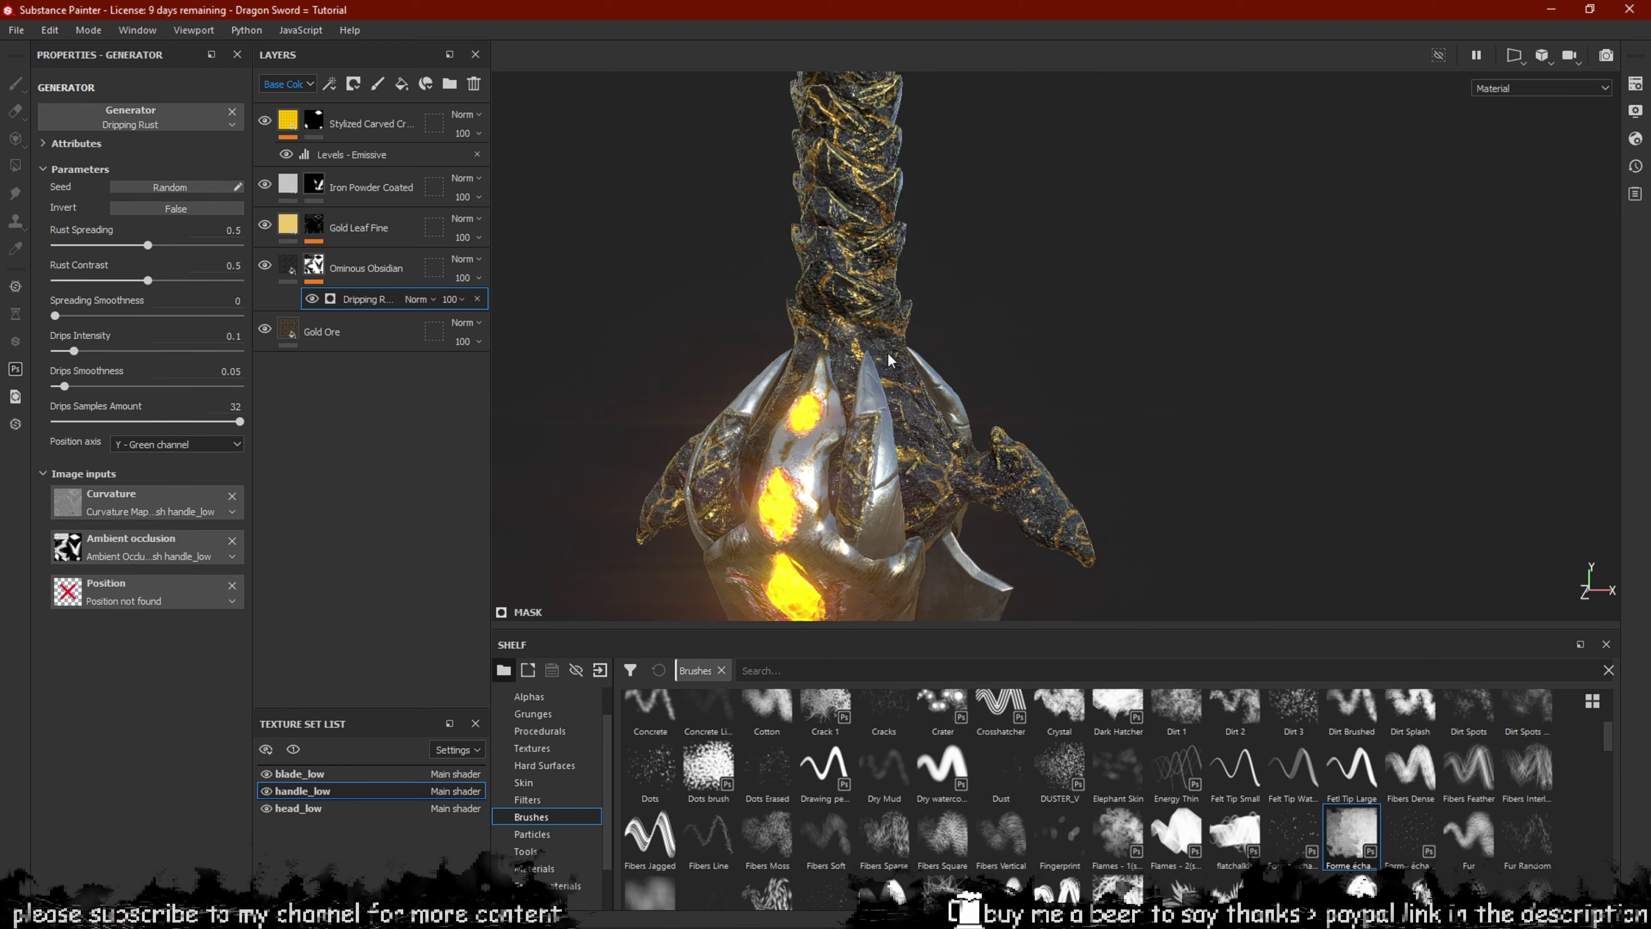
scroll(884, 351, "up", 6)
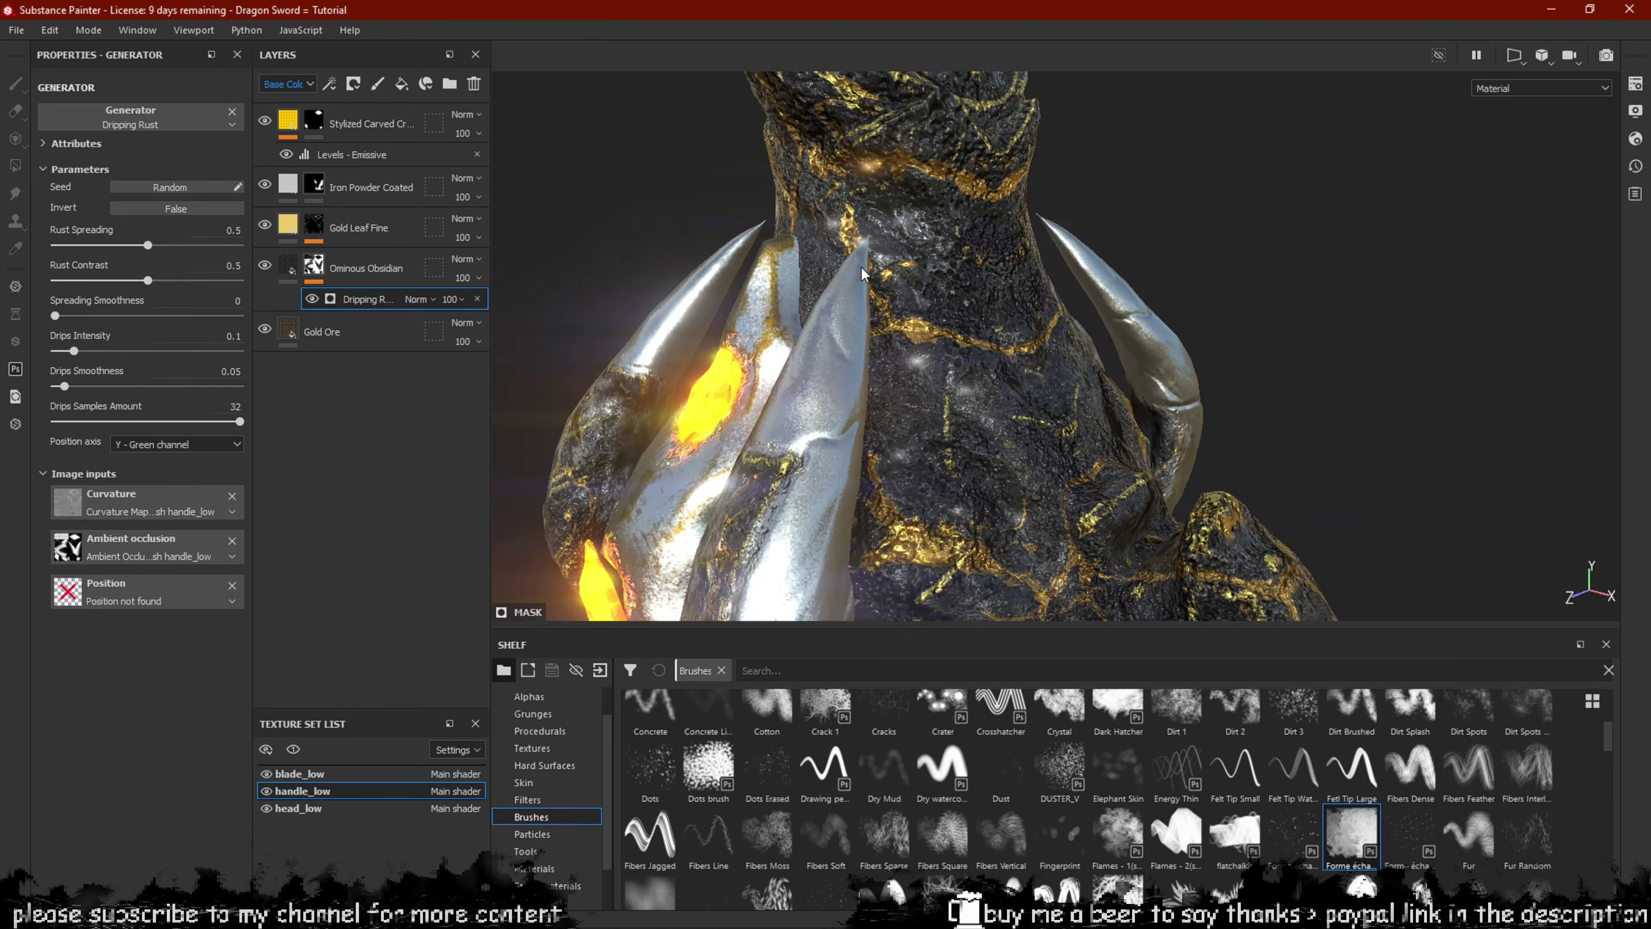
left_click_drag(861, 273, 785, 205, "alt")
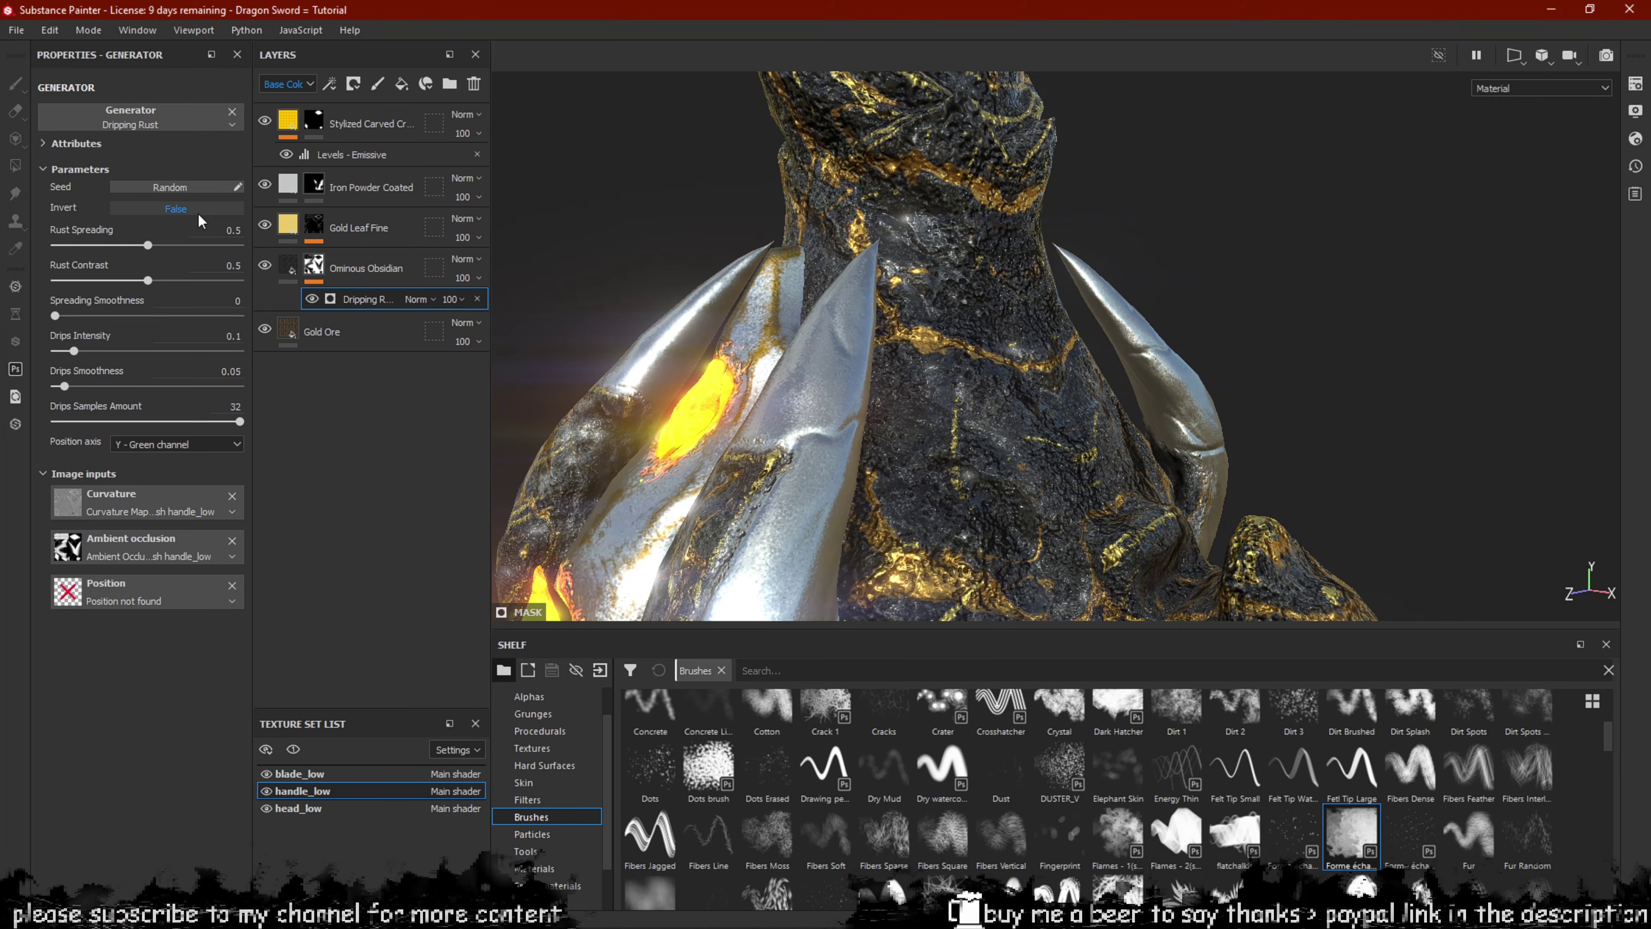
left_click_drag(148, 245, 202, 246)
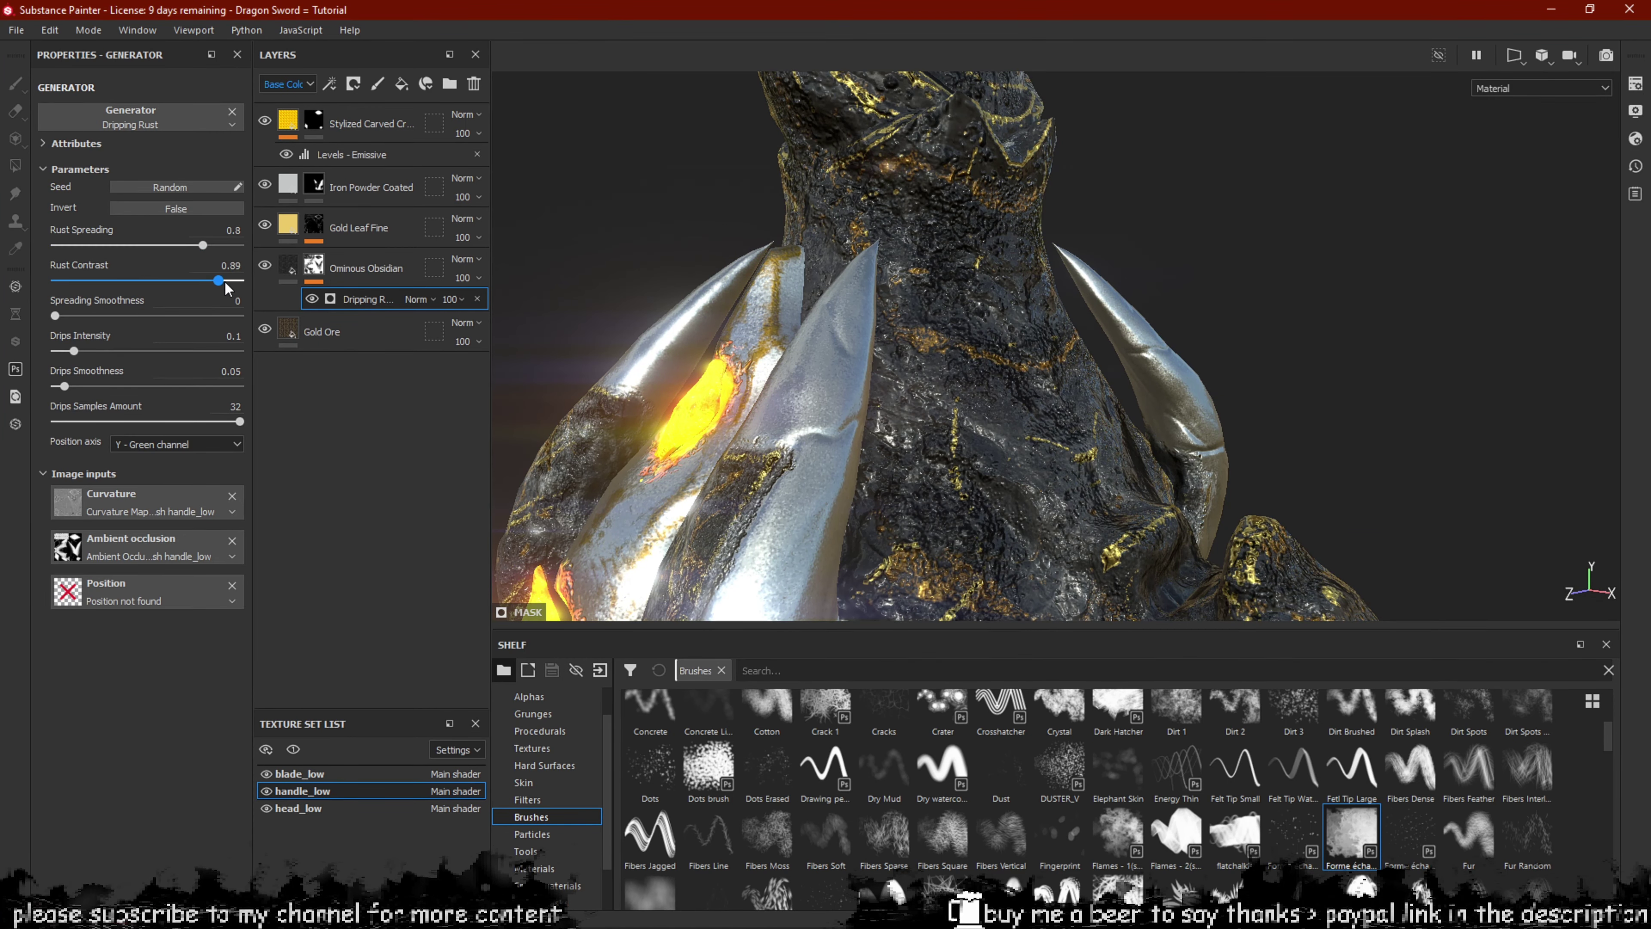
Replace the mask generator with Metal Edge Wear, with Wear Level 0.84 and Wear Contrast 0.72.
left_click(147, 126)
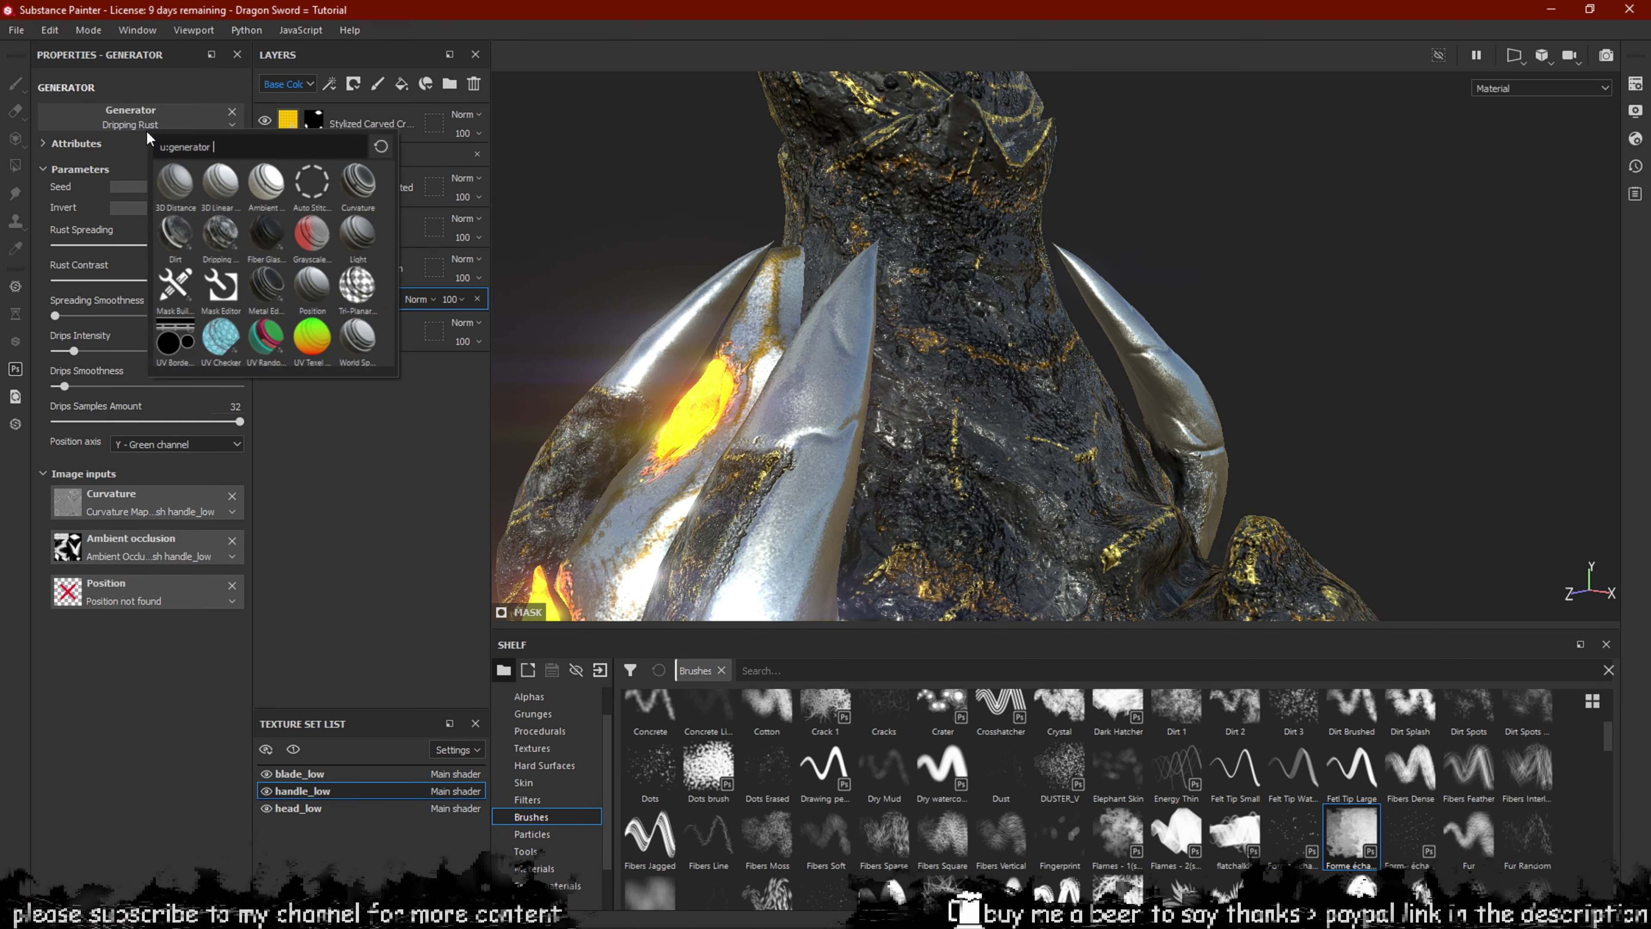
left_click(252, 294)
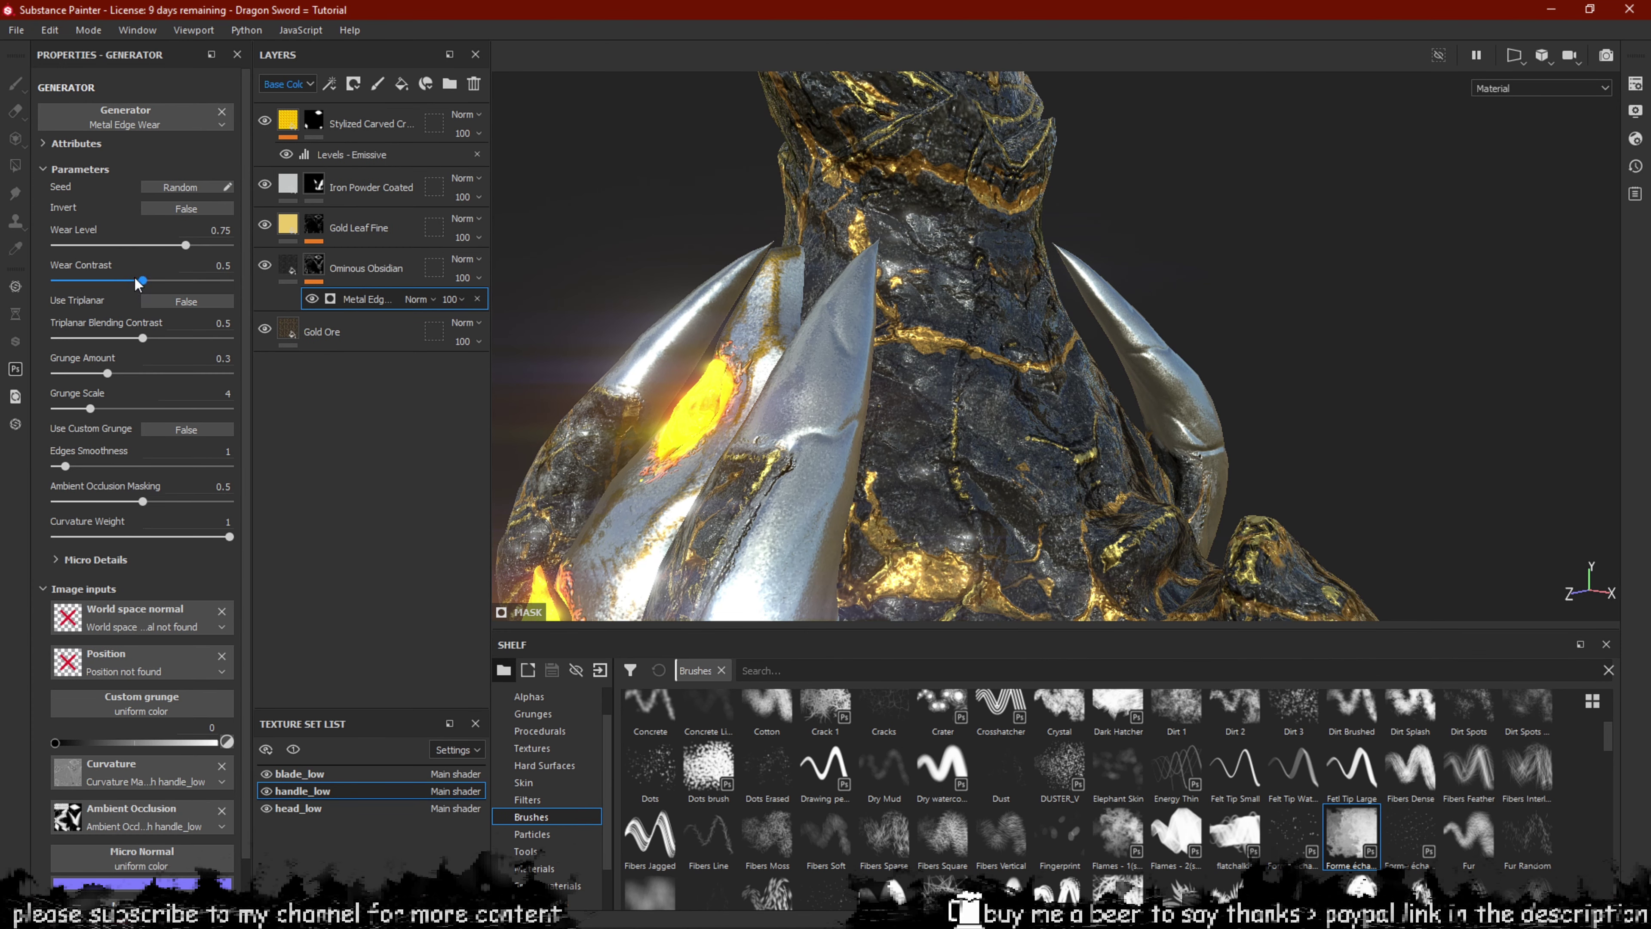
mouse_move(179, 251)
left_mouse_down()
mouse_move(220, 251)
mouse_move(202, 254)
left_mouse_up()
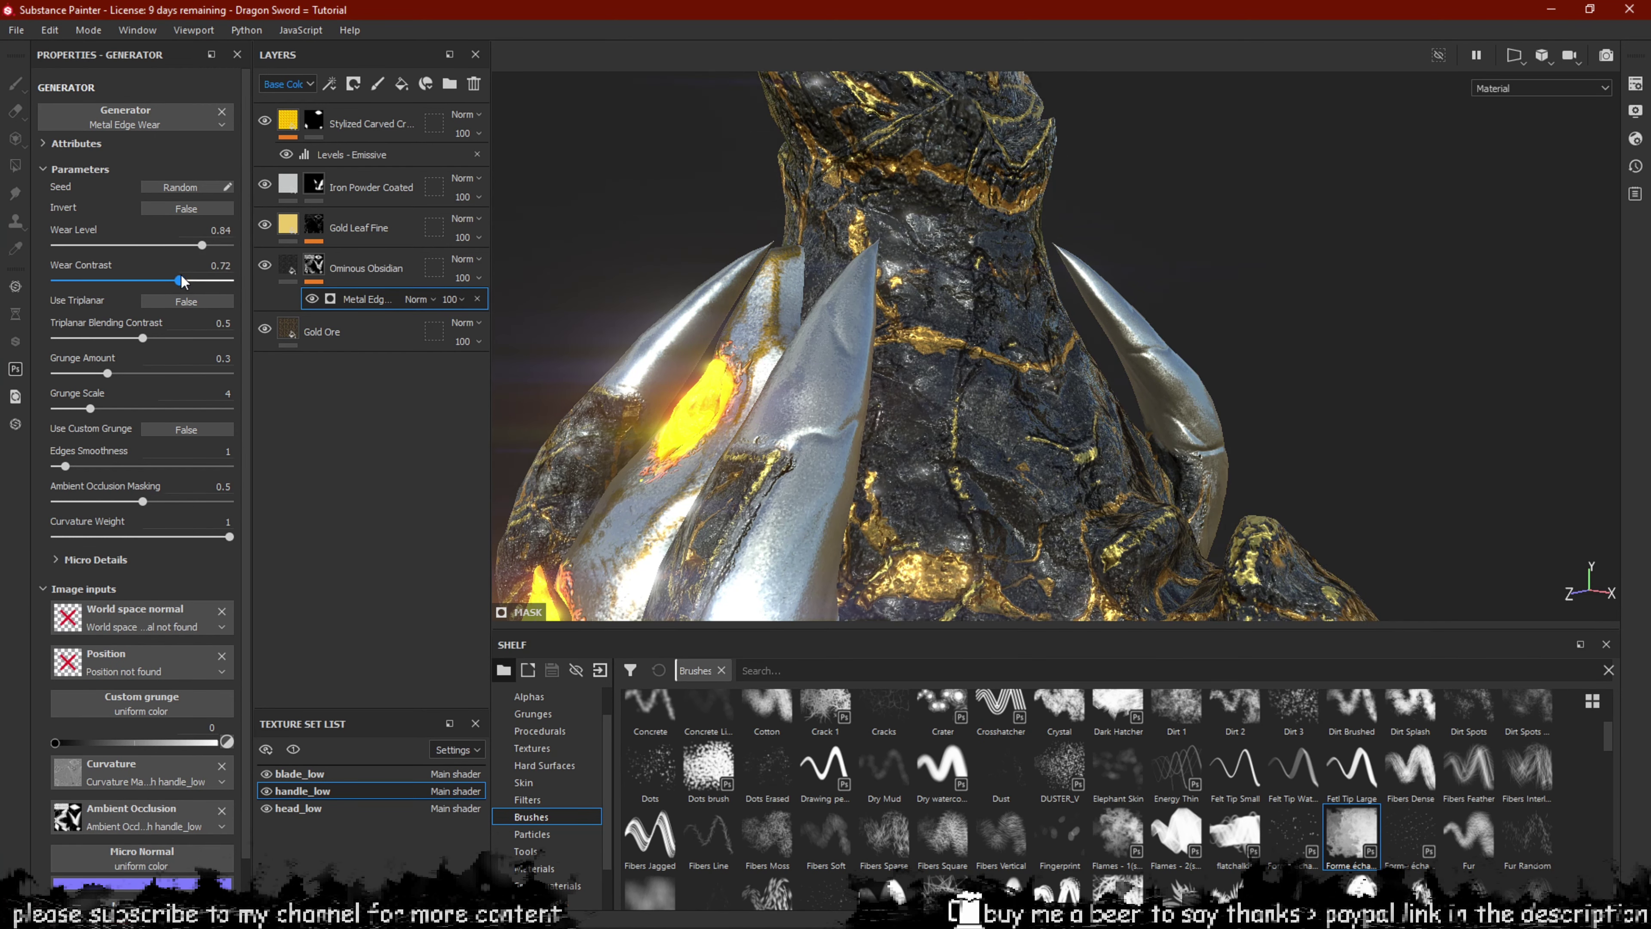
Switch the Ominous Obsidian mask generator to Curvature and set its Global Balance to 0.72.
left_click(144, 124)
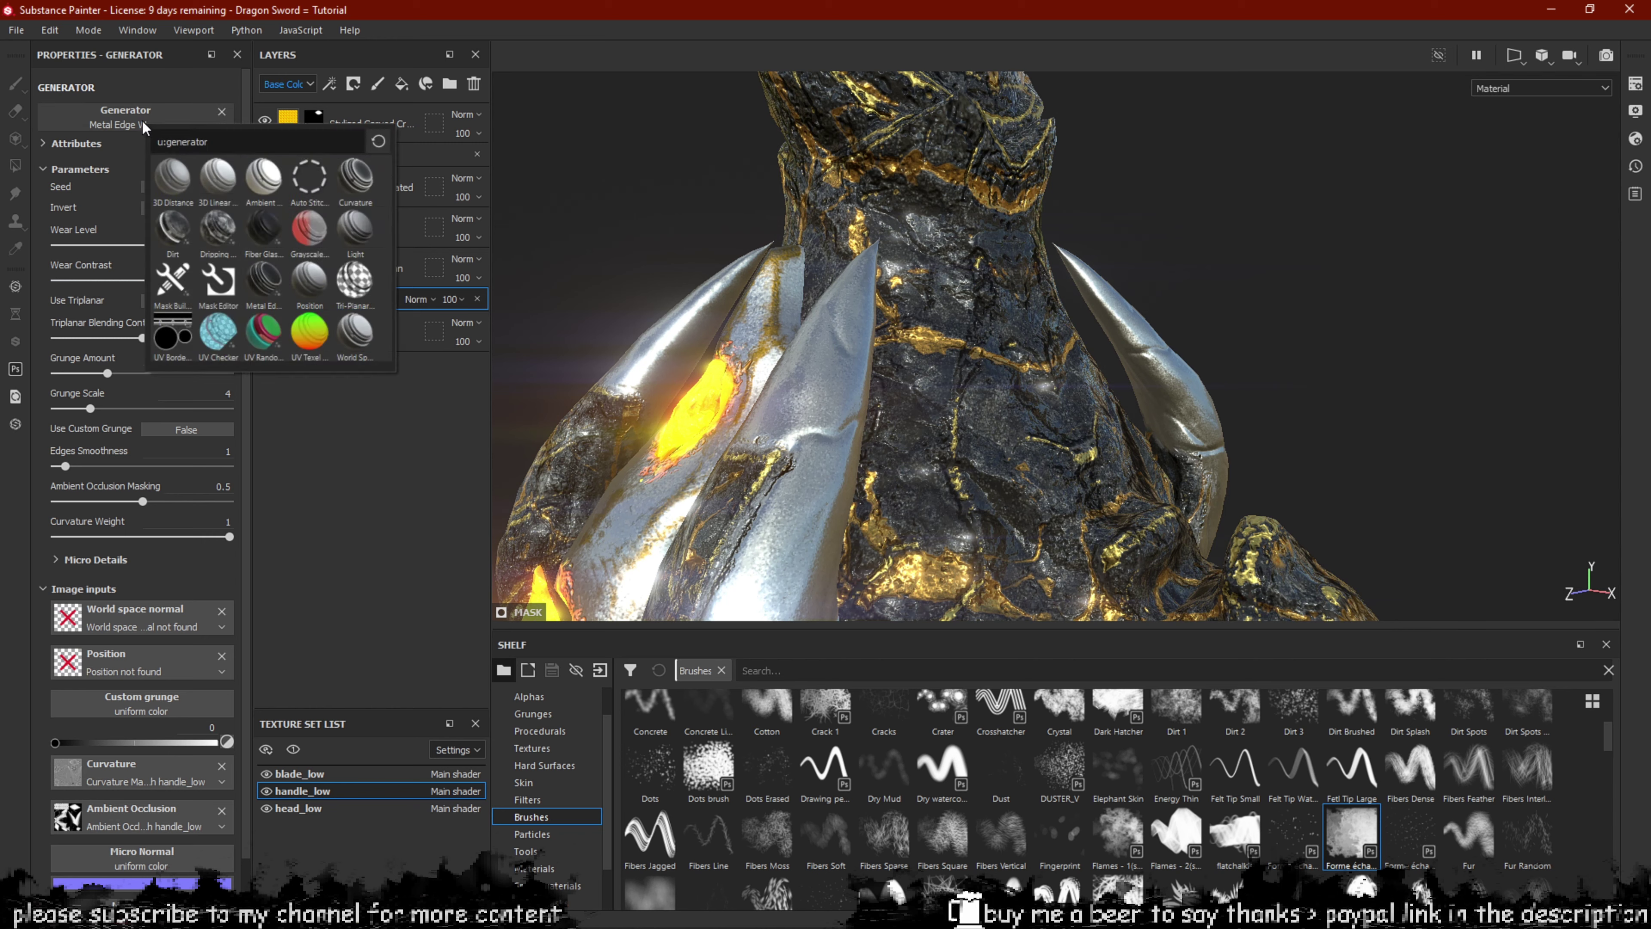
left_click(345, 189)
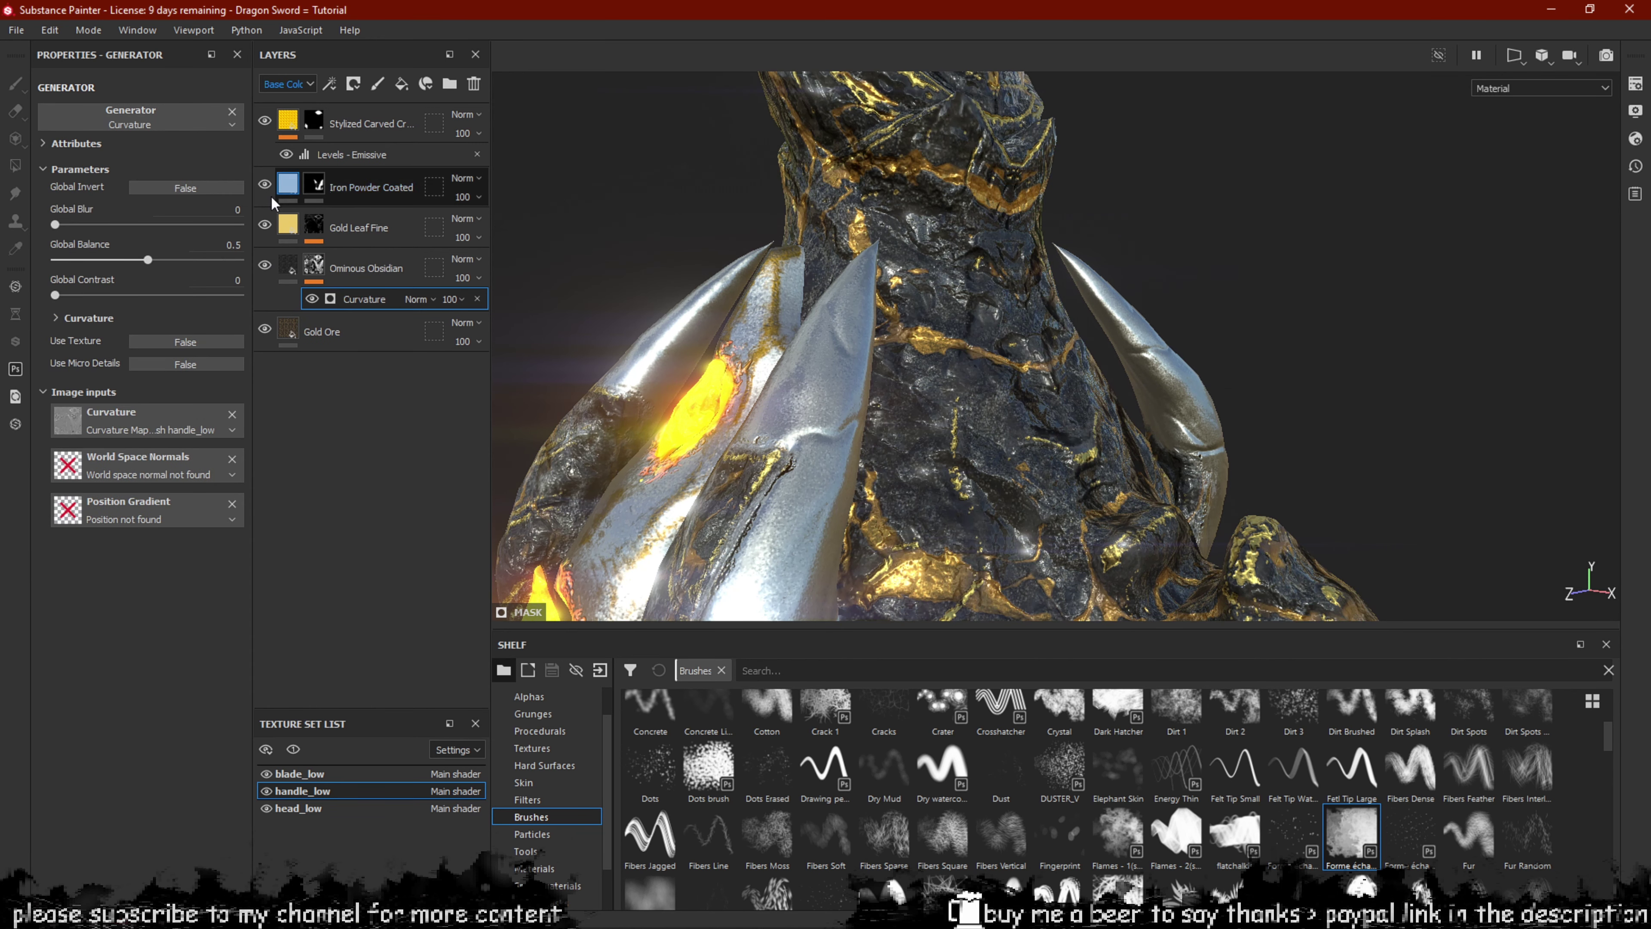
left_click_drag(107, 225, 47, 221)
mouse_move(170, 263)
left_mouse_down()
mouse_move(214, 254)
mouse_move(197, 253)
mouse_move(235, 284)
mouse_move(188, 280)
left_mouse_up()
scroll(812, 366, "down", 3)
left_click_drag(820, 364, 962, 332, "alt")
middle_click_drag(788, 201, 850, 384, "alt")
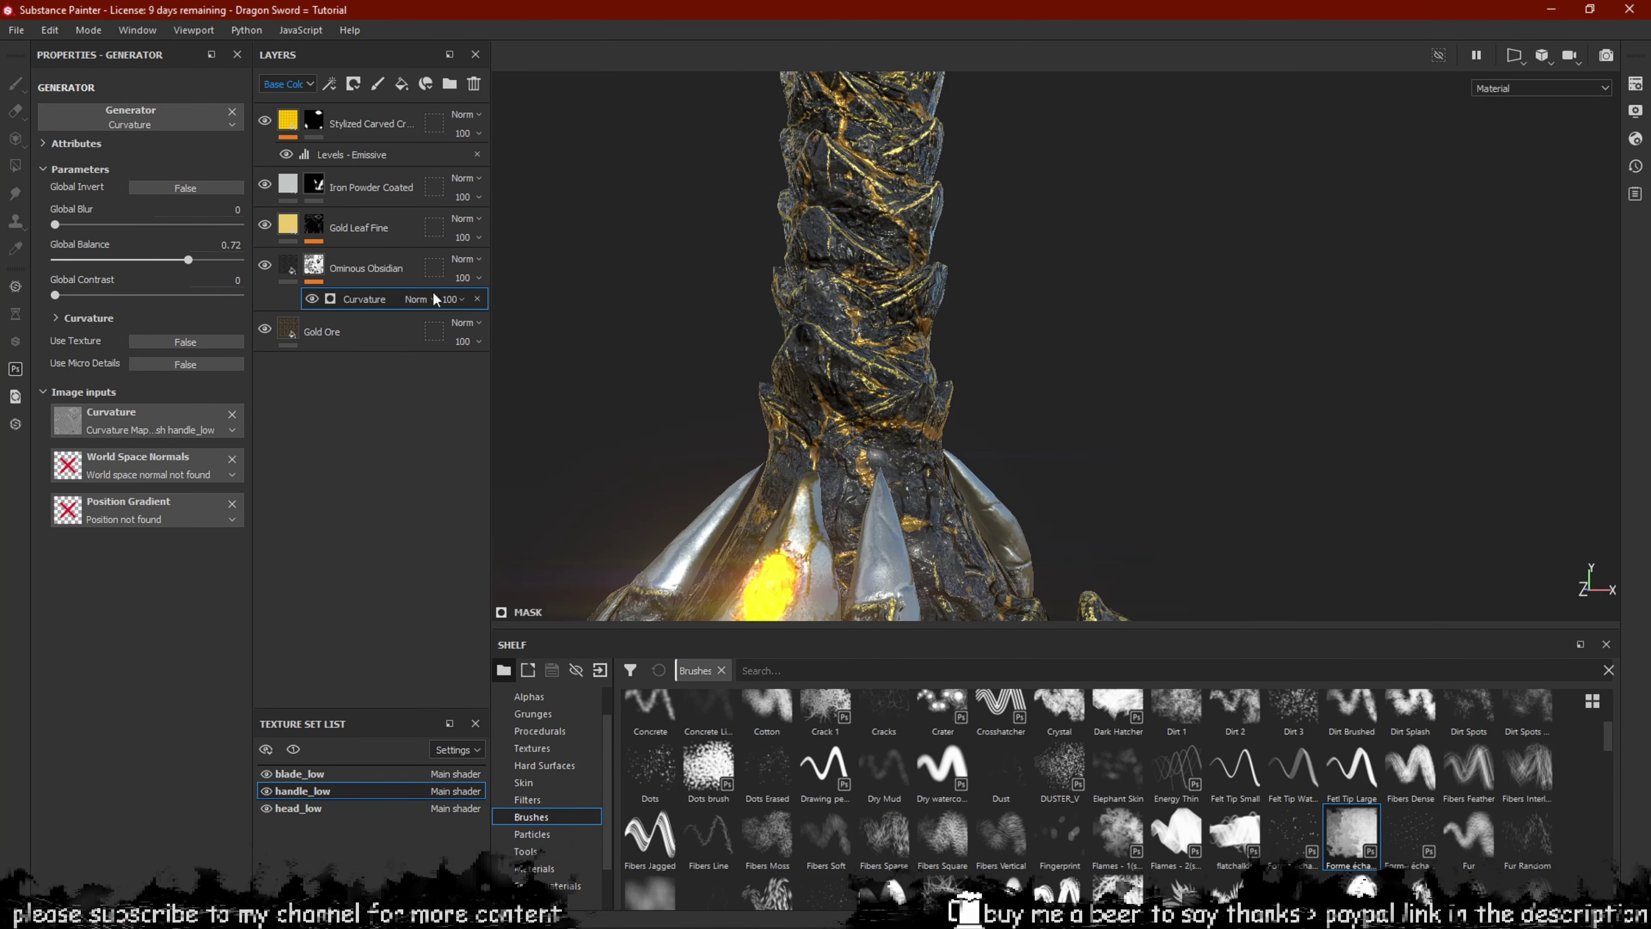
Toggle the Curvature generator to compare its effect, and delete the Ominous Obsidian layer from the handle.
left_click(312, 299)
left_click(313, 299)
left_click(313, 299)
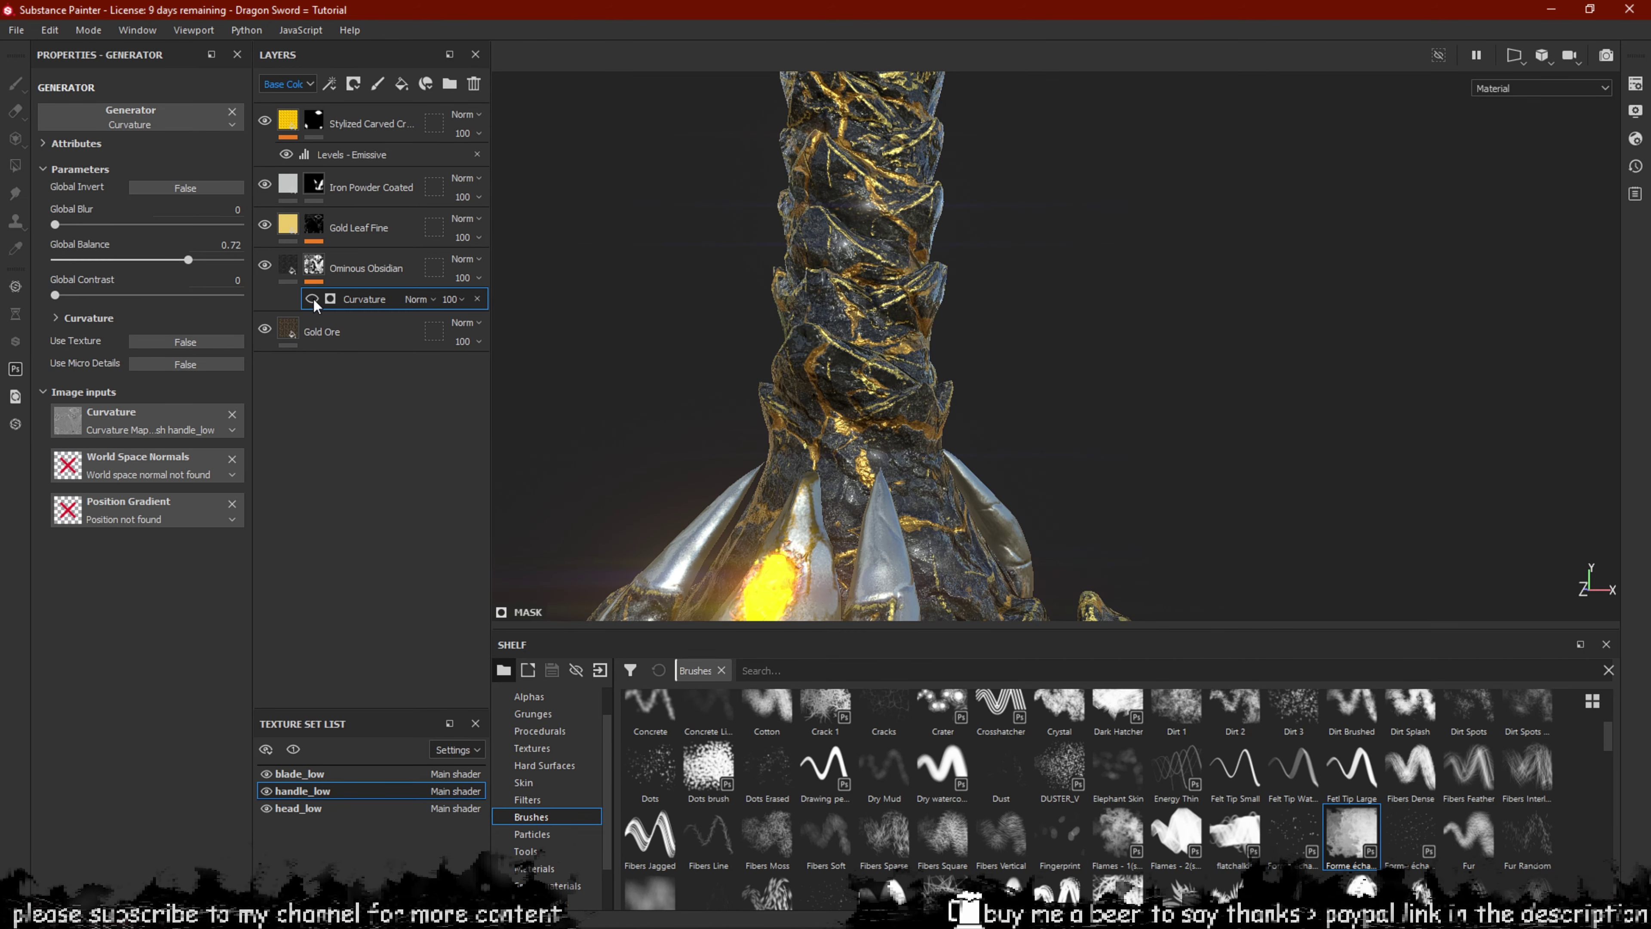
left_click(288, 265)
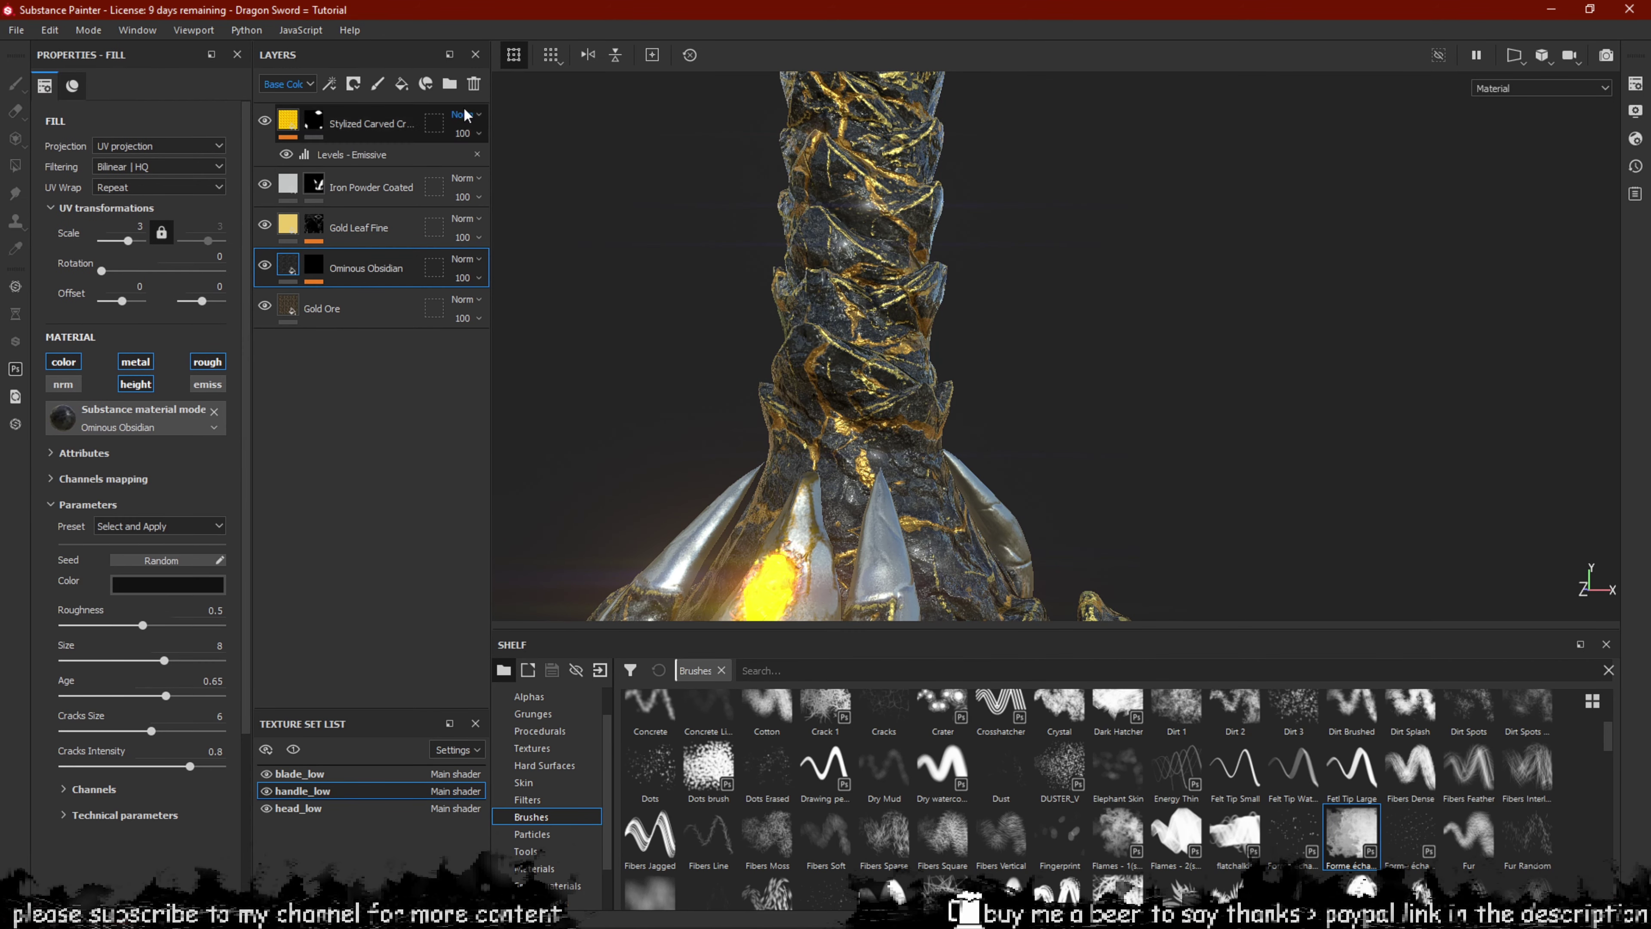
left_click(474, 84)
Add a white mask to the Gold Ore layer and exclude the inset panels of the curved claws using Polygon Fill with color 0.
scroll(846, 246, "down", 3)
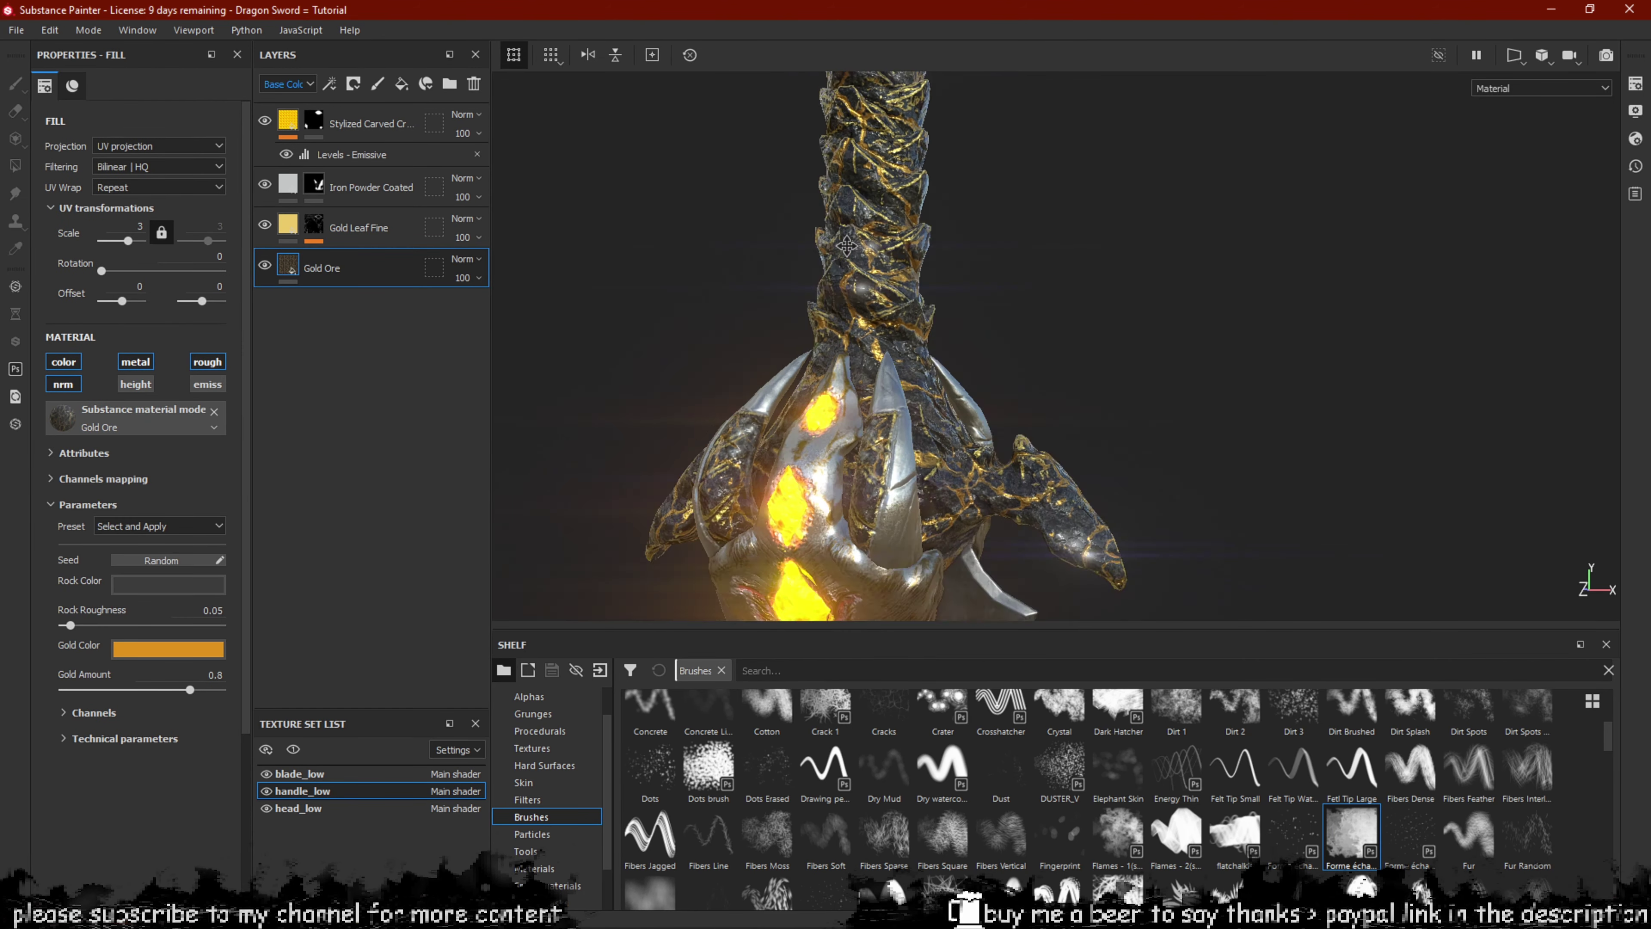
middle_click_drag(846, 246, 920, 123, "ctrl+alt")
scroll(920, 123, "up", 2)
left_click_drag(920, 123, 964, 220, "alt")
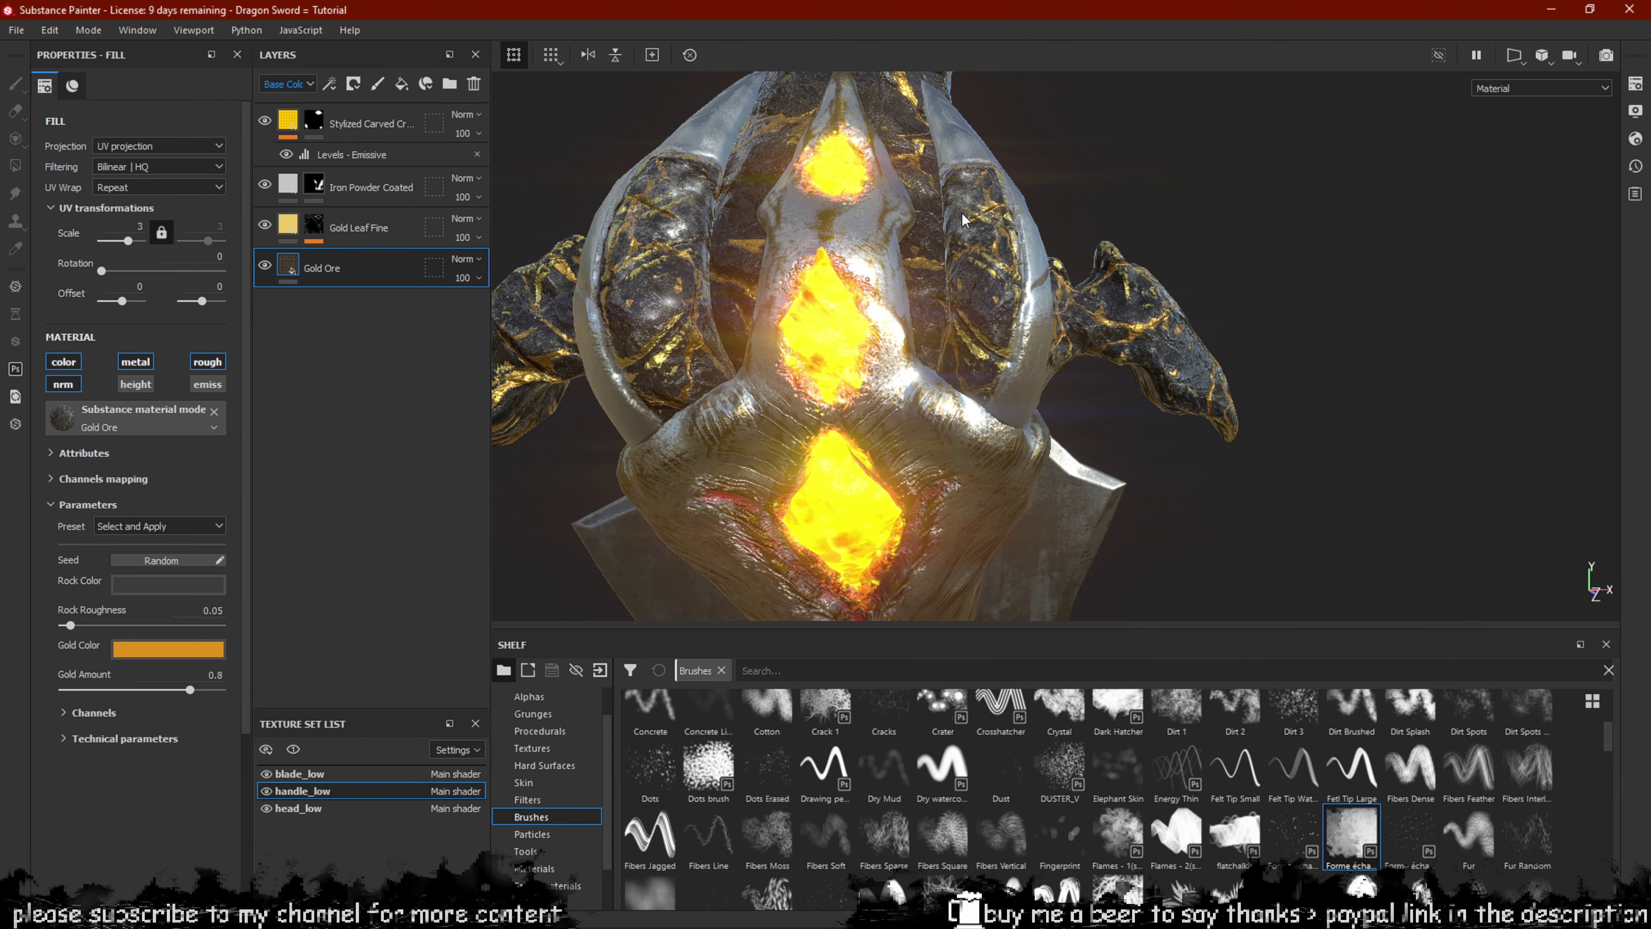
middle_click_drag(964, 220, 957, 318, "alt")
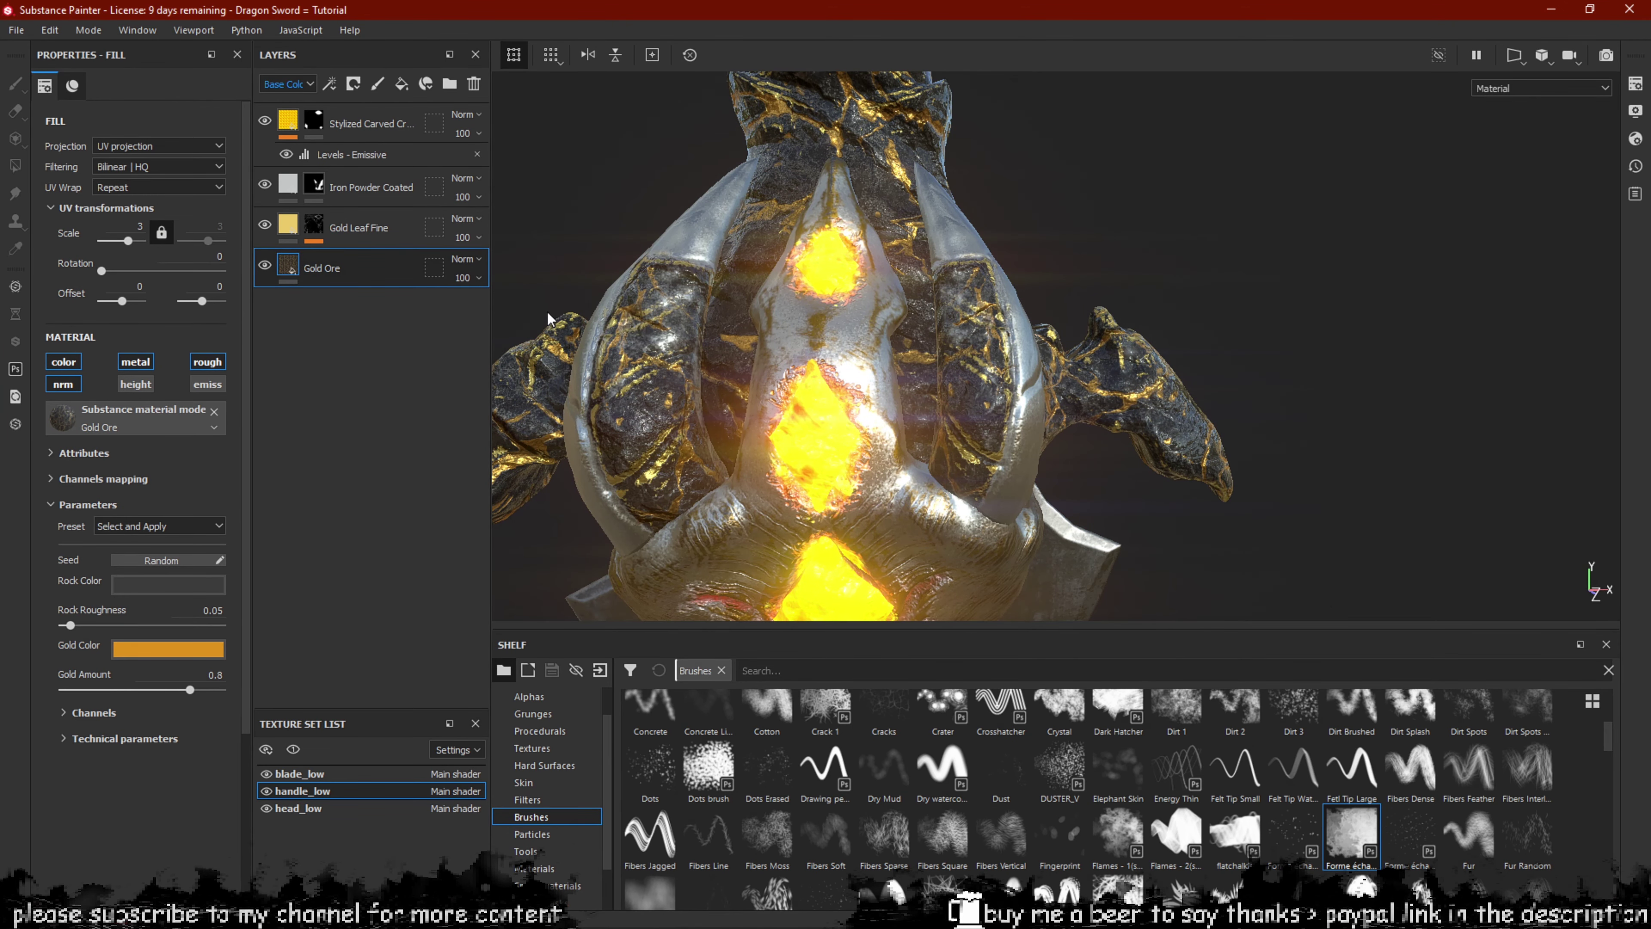
right_click(301, 268)
left_click(355, 296)
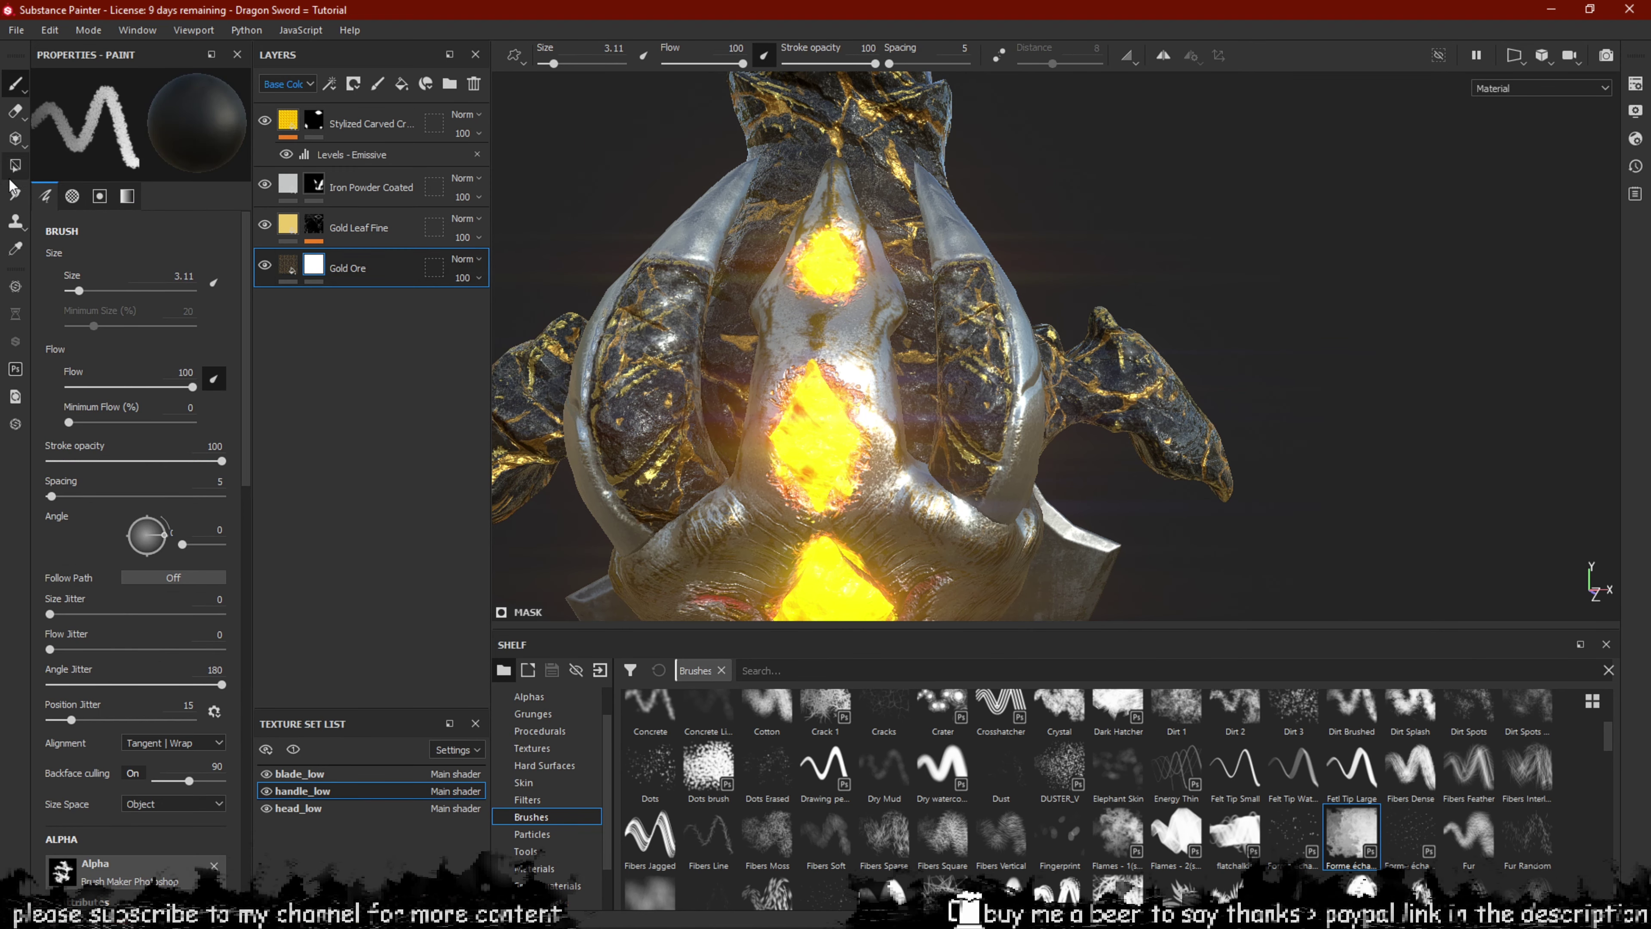
left_click(15, 167)
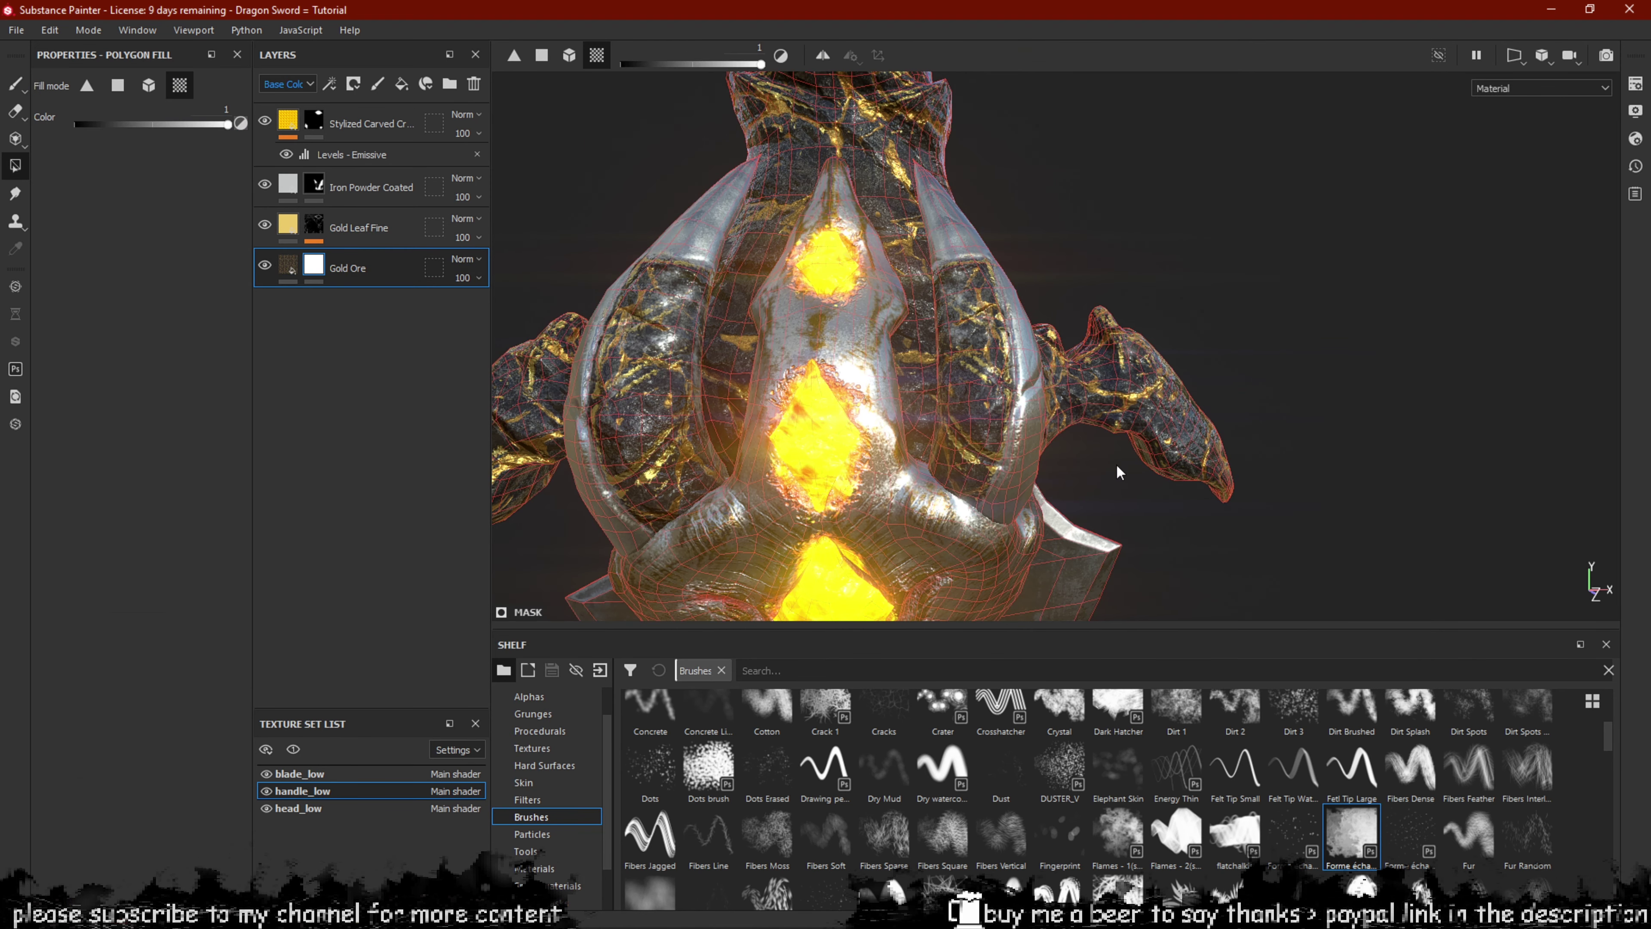
left_click(1018, 440)
left_click_drag(973, 335, 1129, 411, "alt")
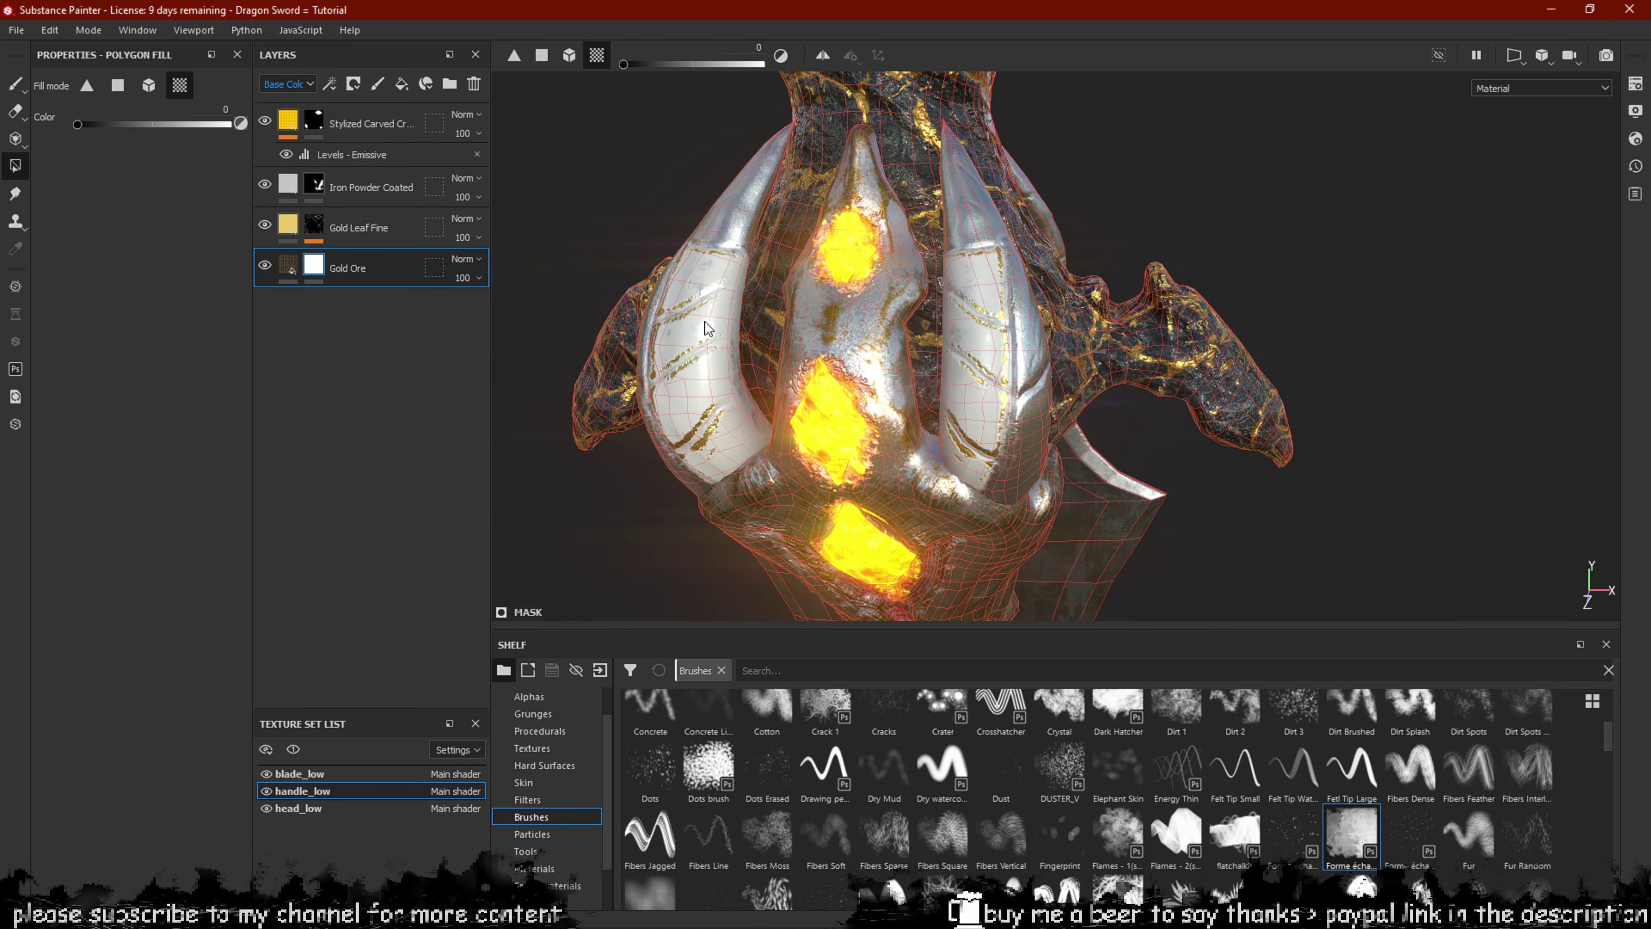
left_click_drag(716, 363, 705, 347, "alt")
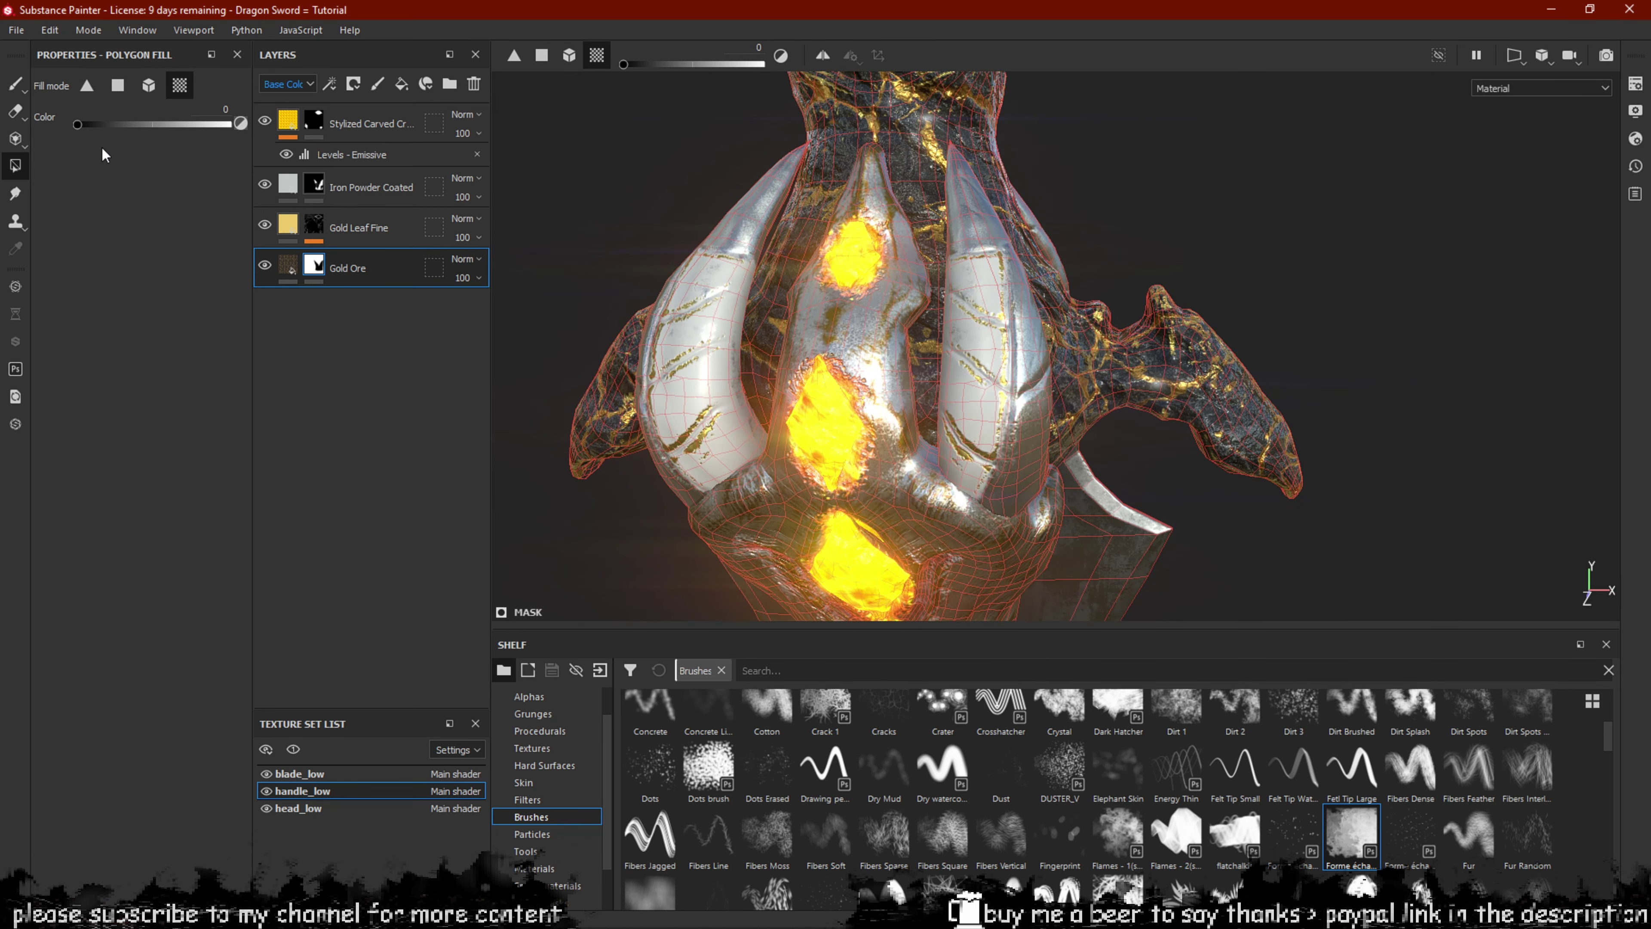
Add the Ominous Obsidian material as a layer between Gold Leaf Fine and Gold Ore on the handle.
left_click(534, 868)
scroll(942, 826, "down", 5)
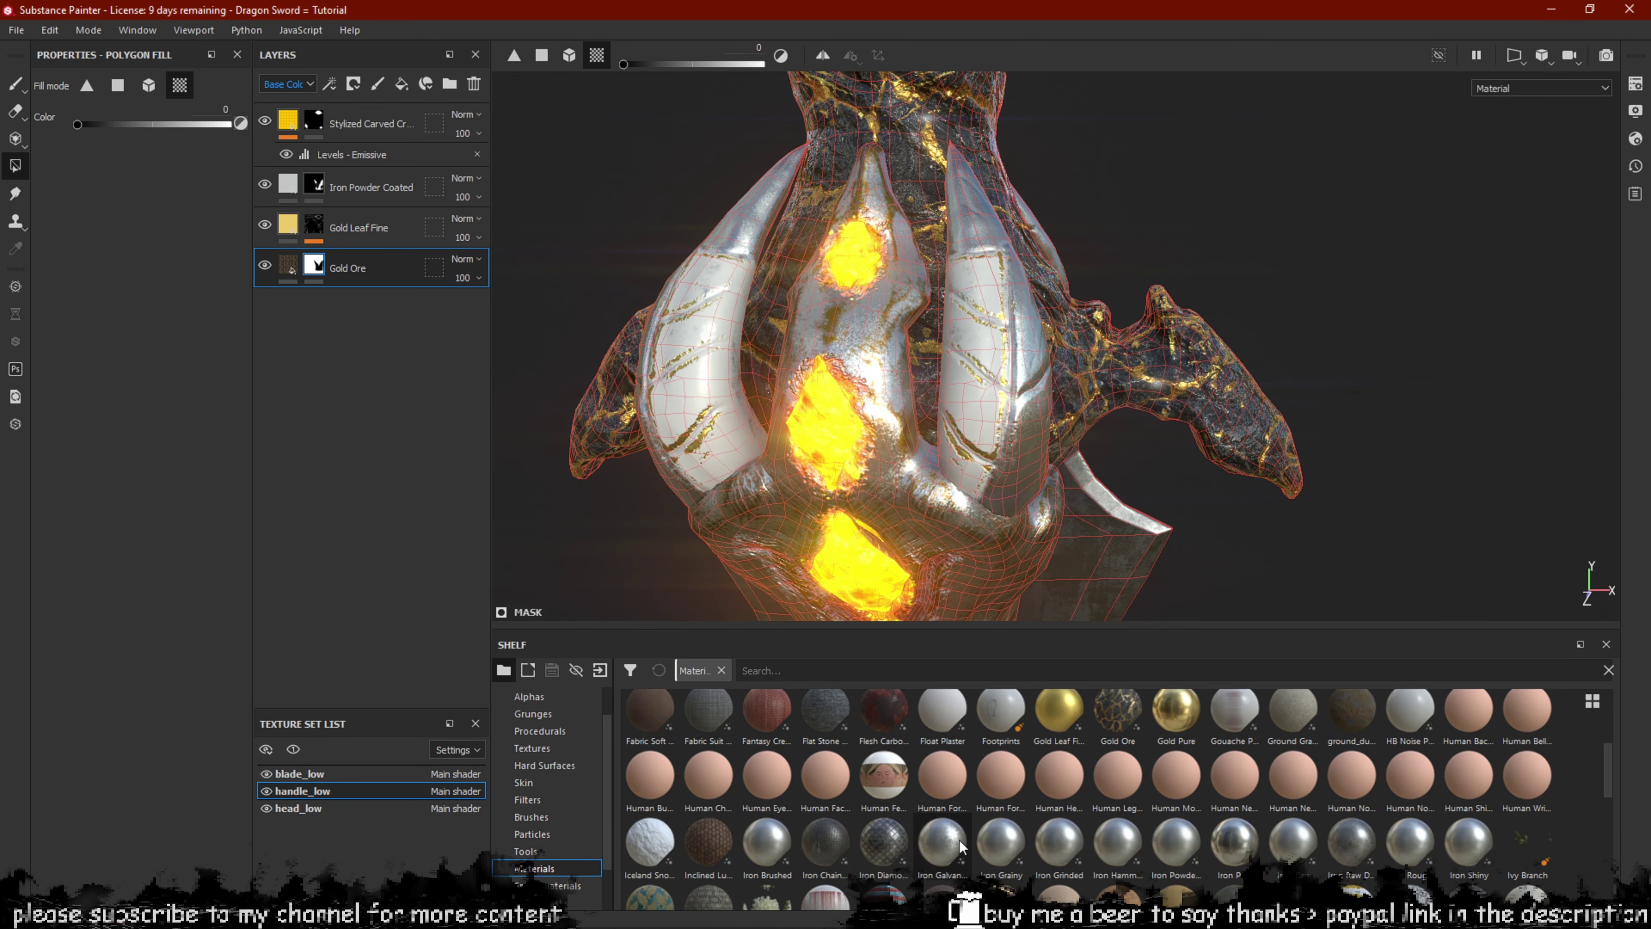
left_click_drag(1157, 781, 327, 250)
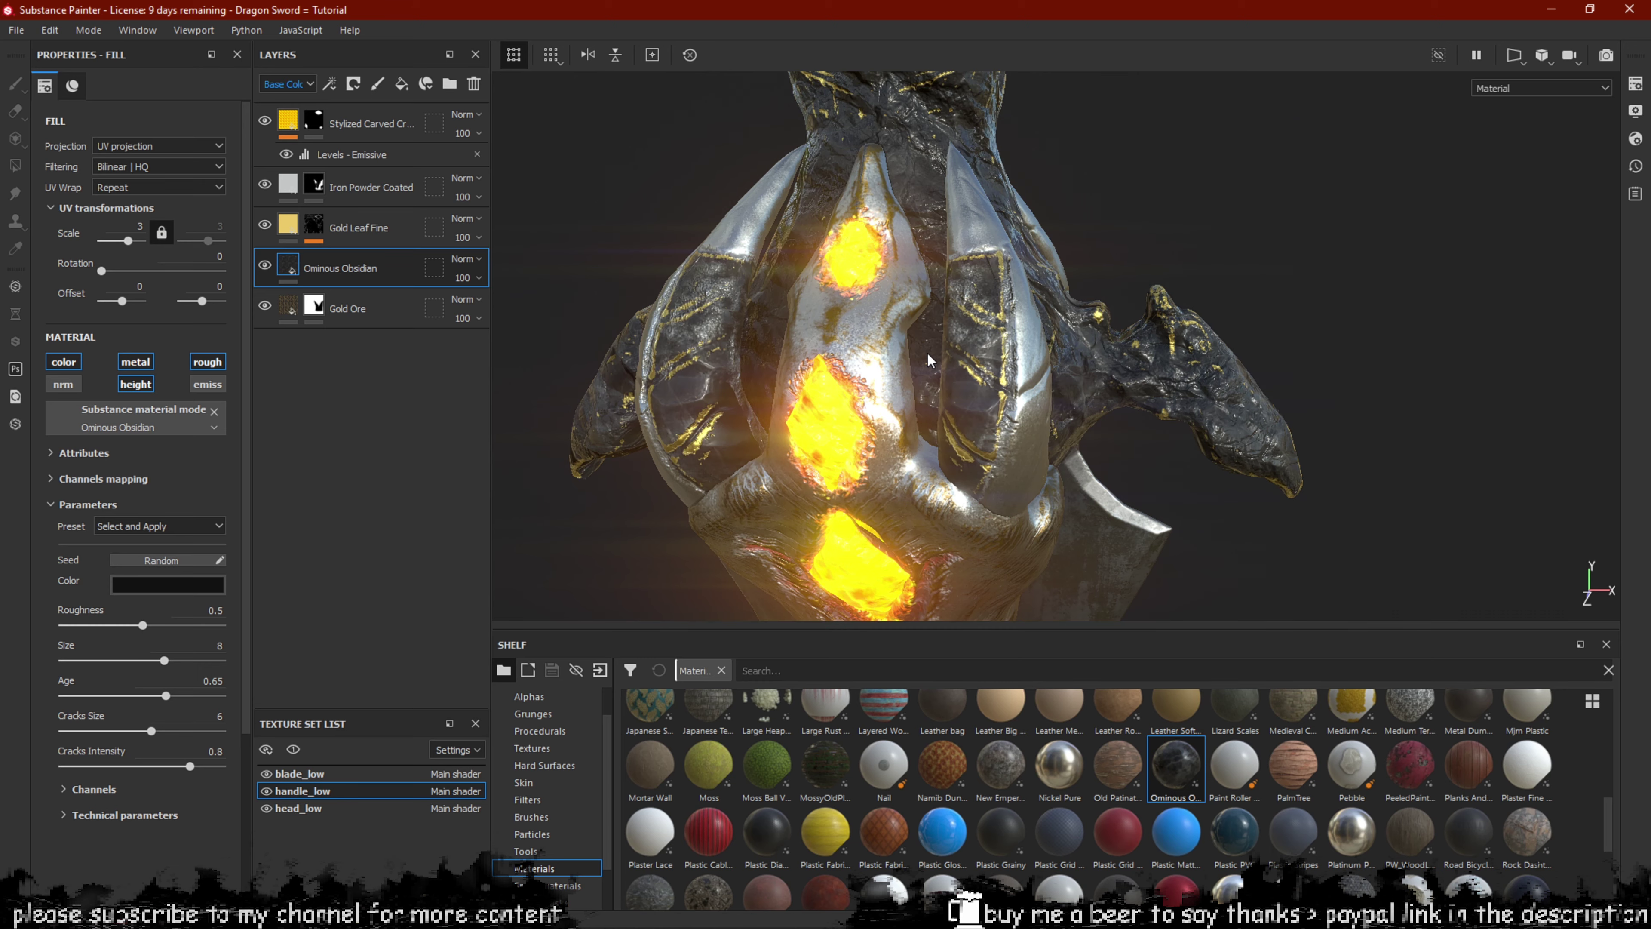
mouse_move(945, 329)
left_mouse_down("alt")
mouse_move(1143, 230)
mouse_move(939, 333)
left_mouse_up("alt")
scroll(939, 334, "up", 2)
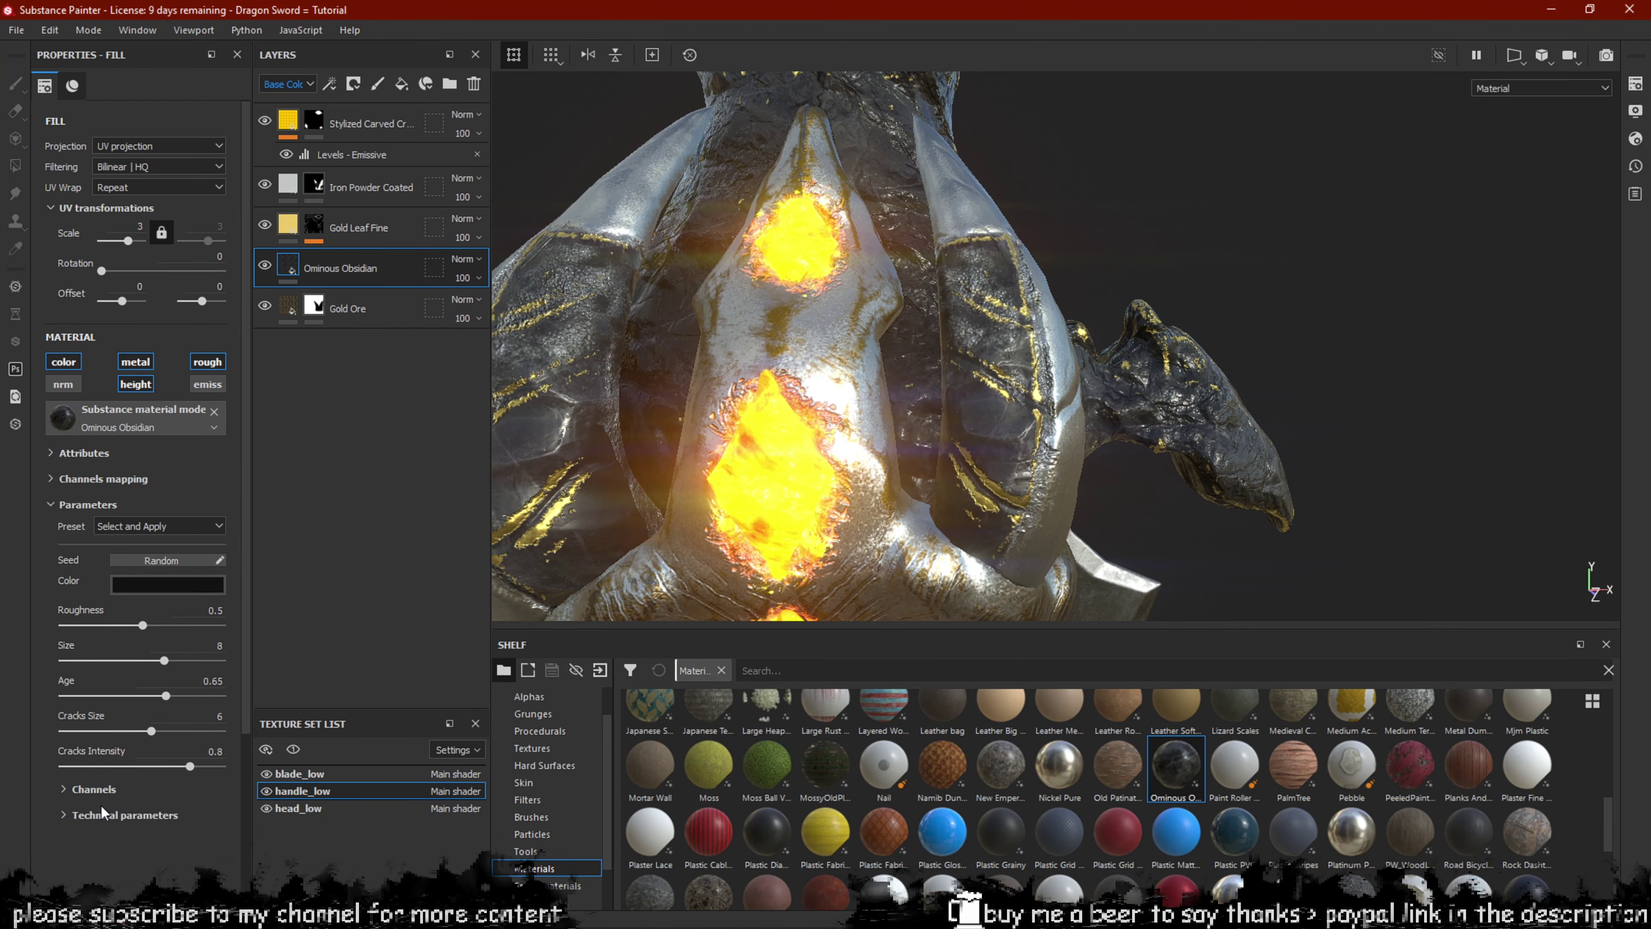
Set the Ominous Obsidian layer's Height Position to 0.43 and enable its normal channel.
left_click(97, 821)
scroll(124, 833, "down", 5)
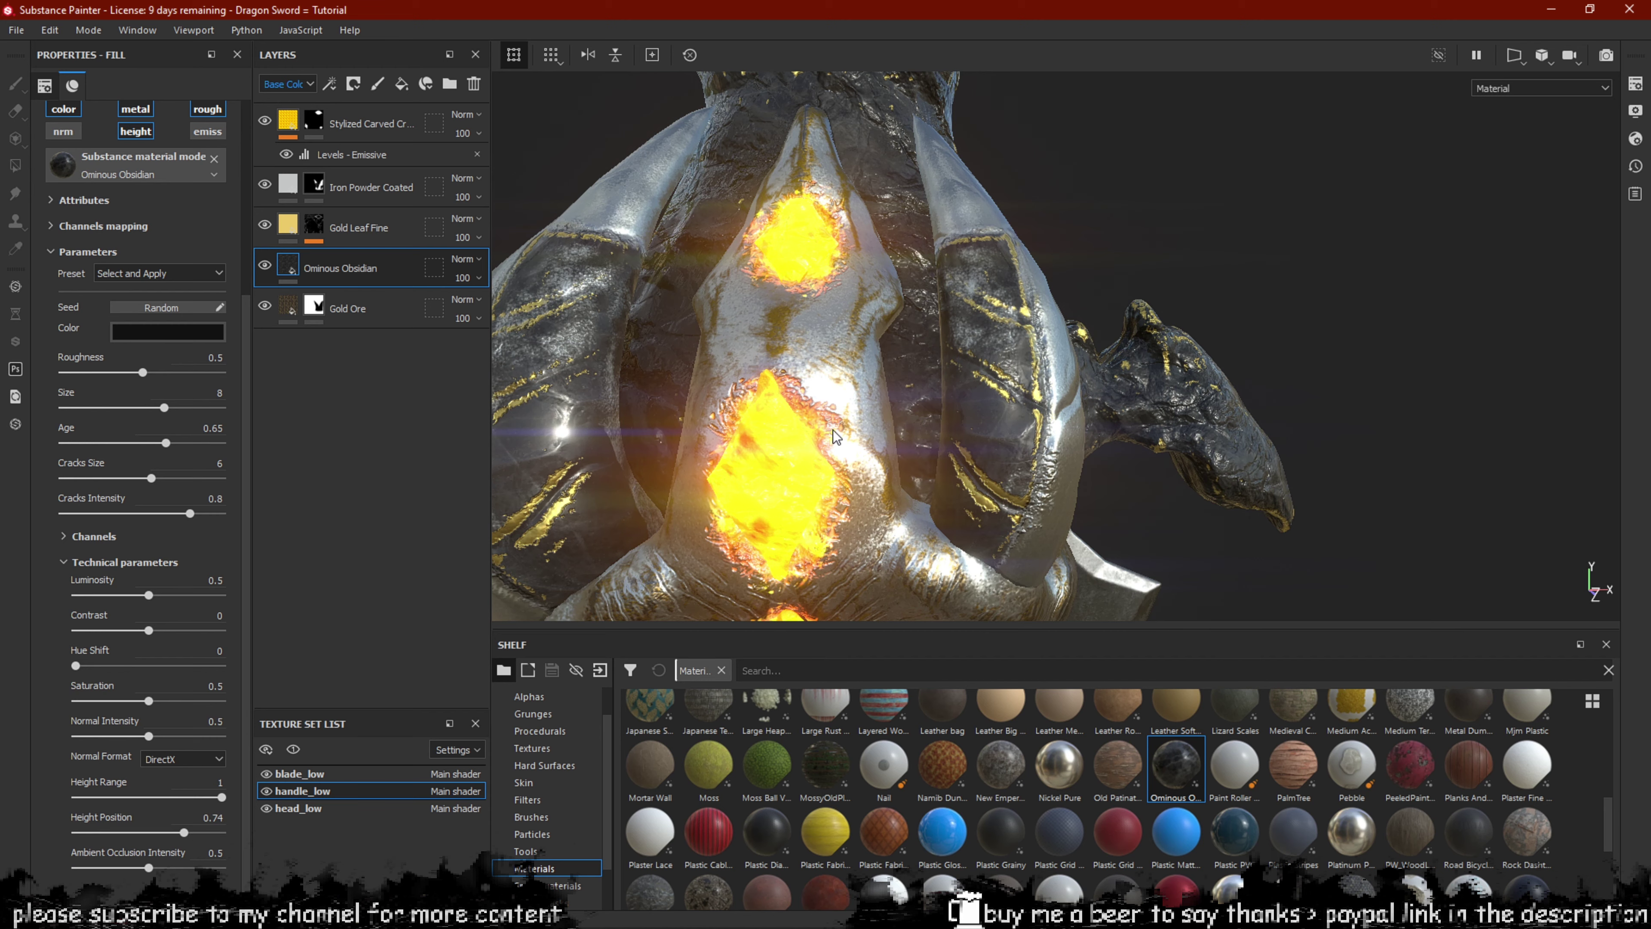
left_click_drag(876, 415, 801, 420, "alt")
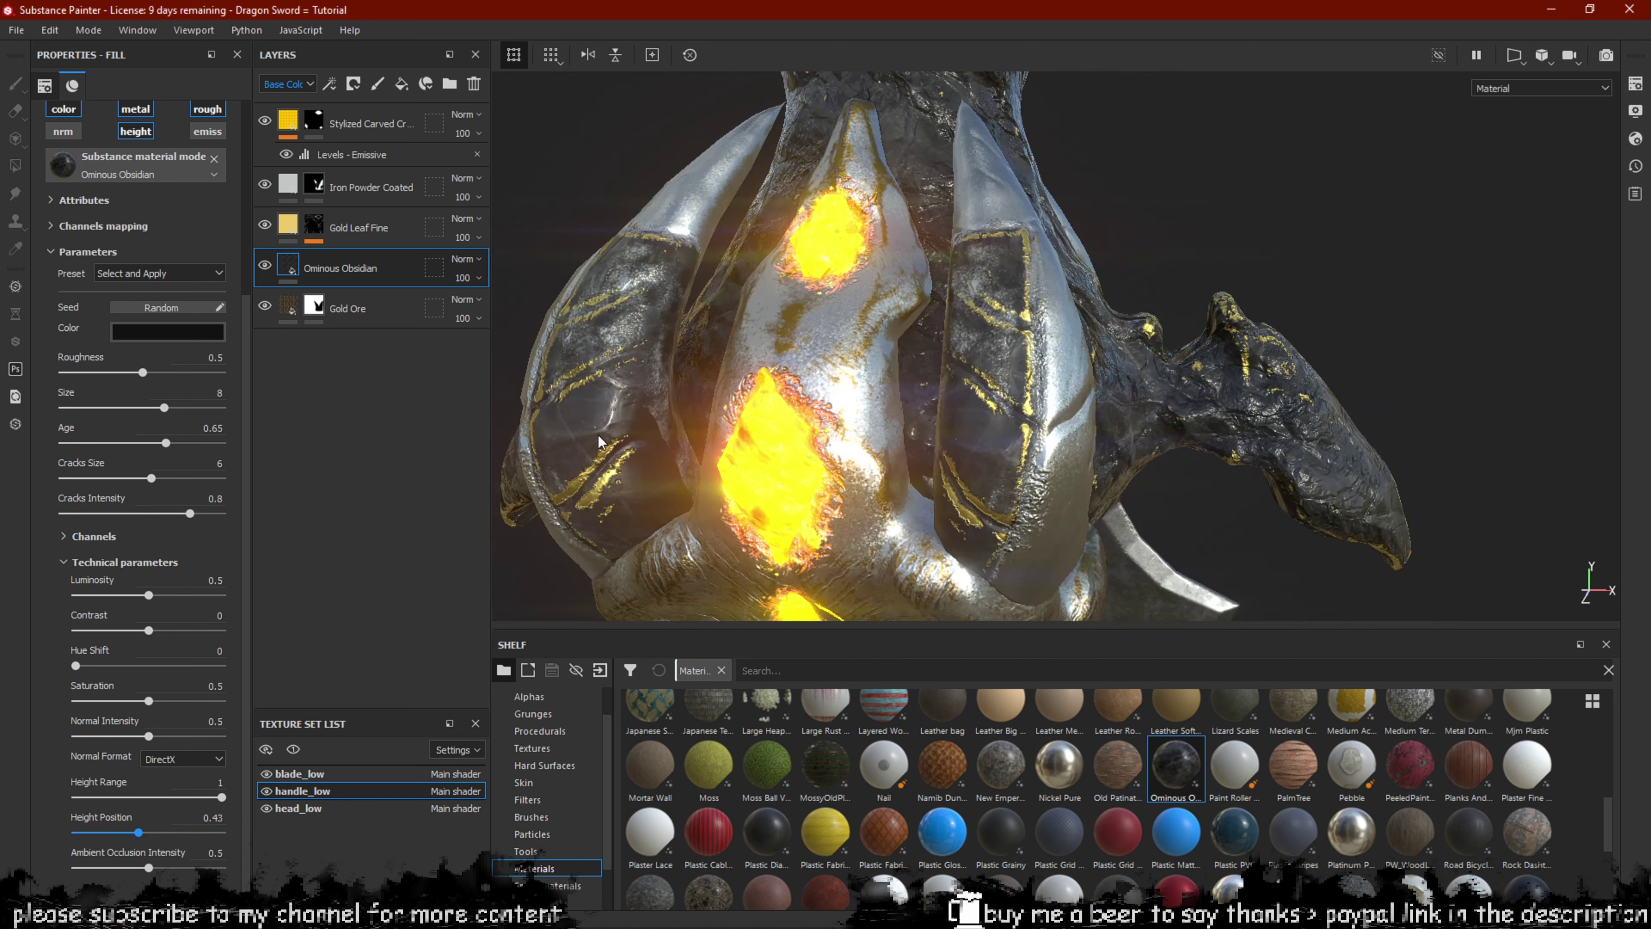
left_click_drag(599, 442, 799, 384, "alt")
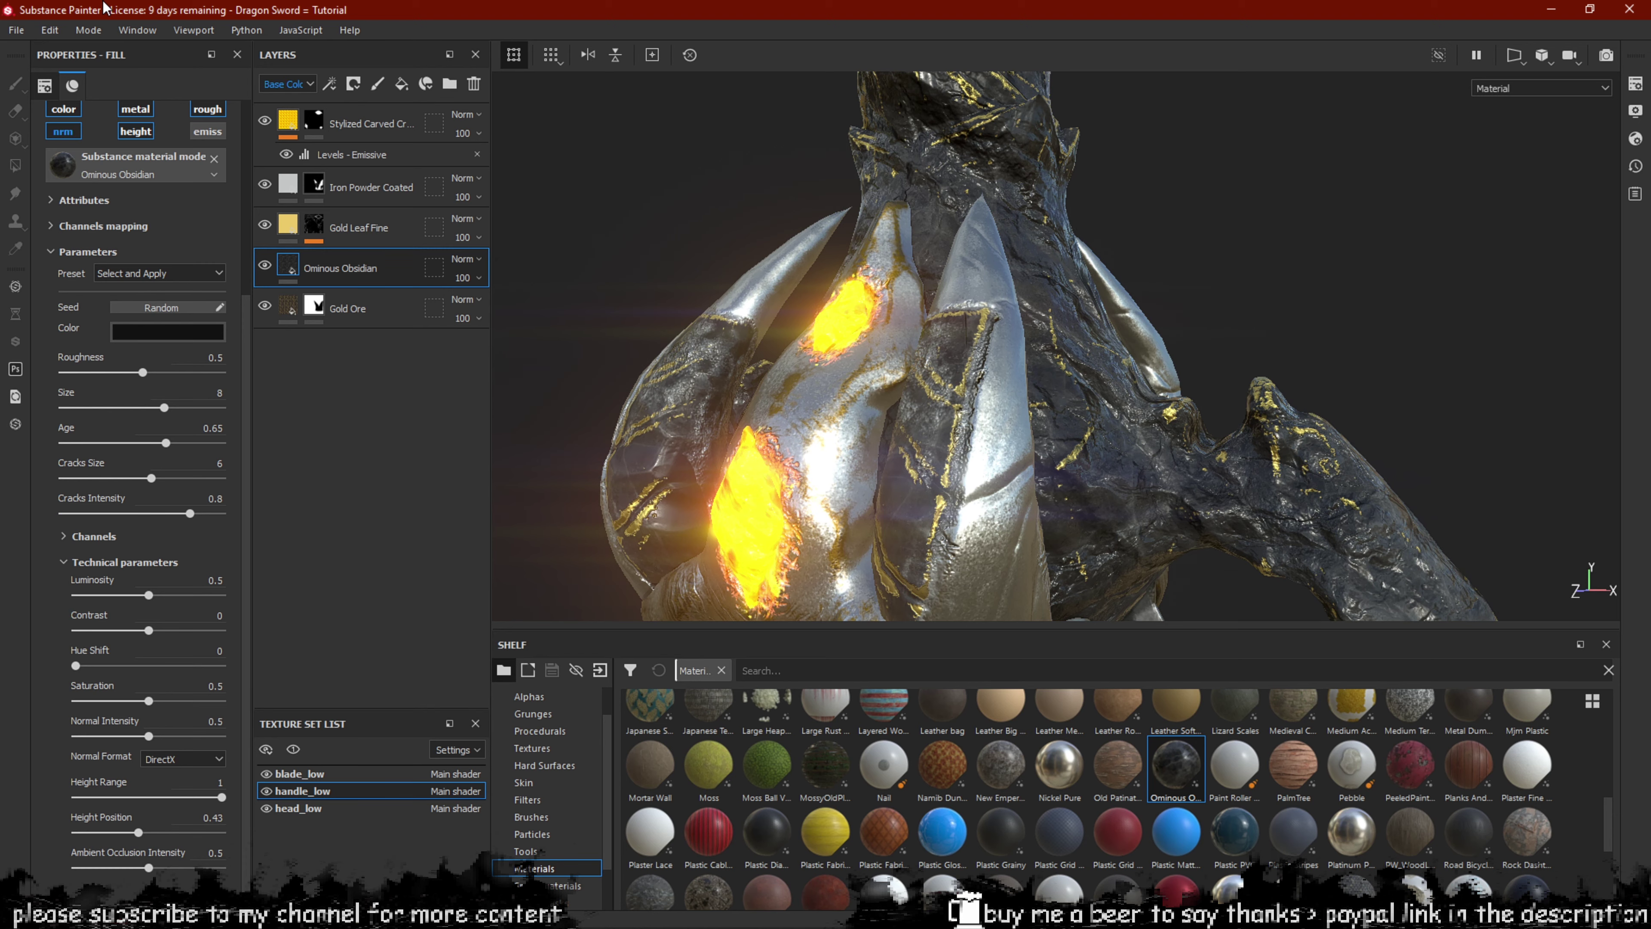
mouse_move(767, 338)
left_mouse_down("alt")
mouse_move(936, 325)
mouse_move(623, 303)
mouse_move(950, 288)
mouse_move(985, 237)
mouse_move(764, 354)
left_mouse_up("alt")
scroll(925, 308, "down", 1)
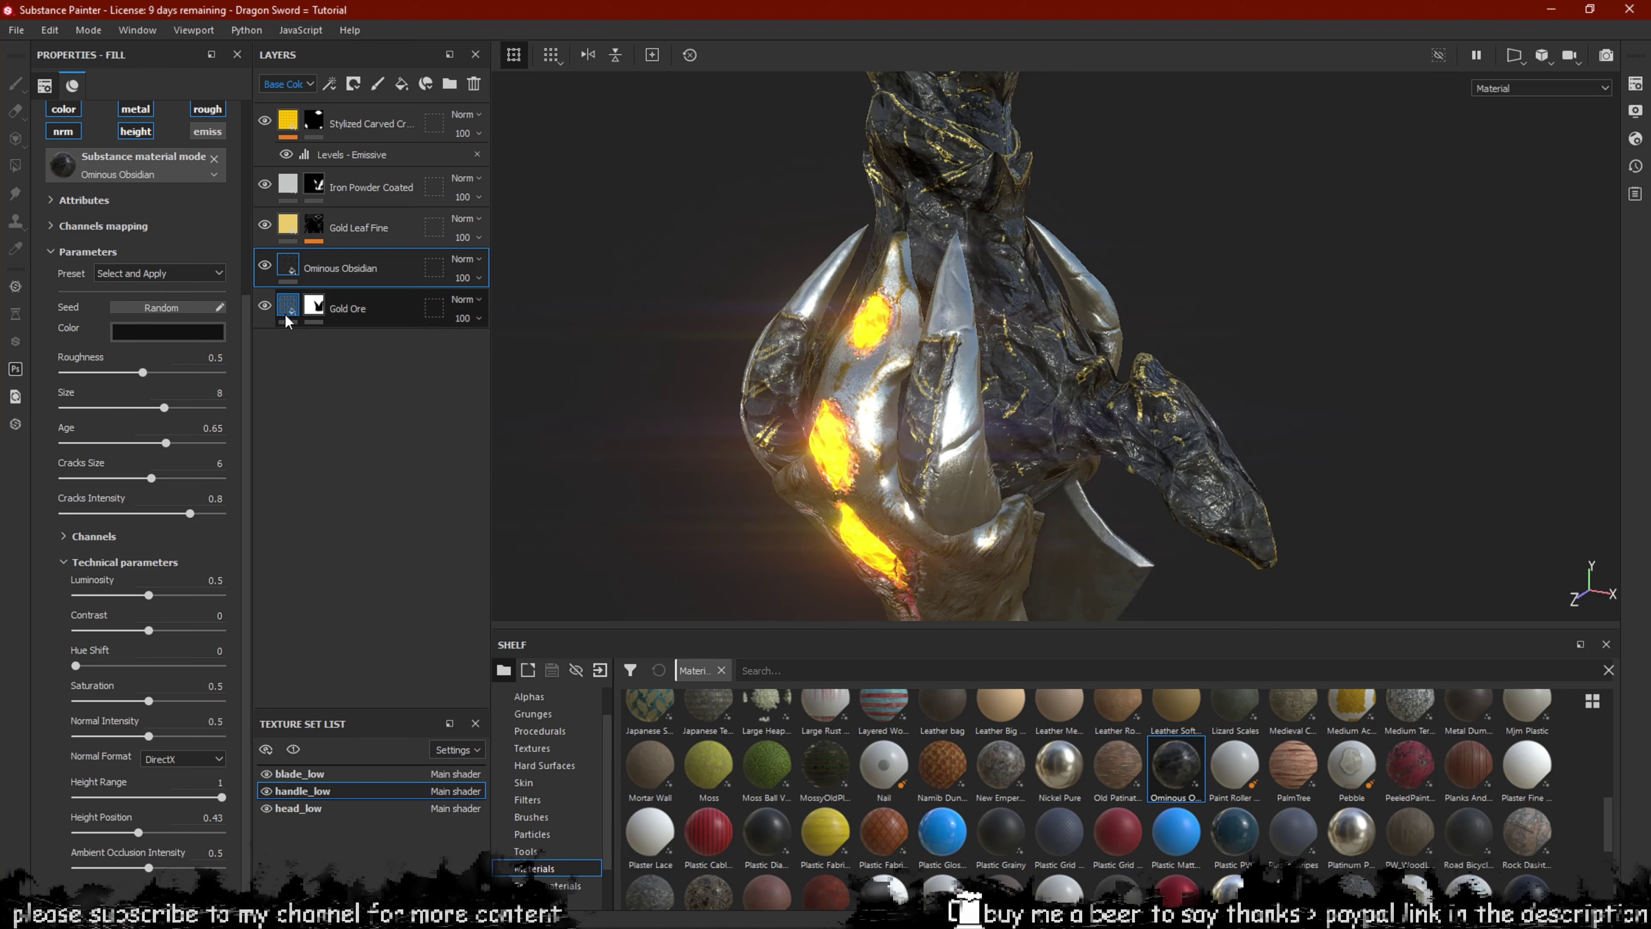
left_click_drag(811, 308, 828, 278, "alt")
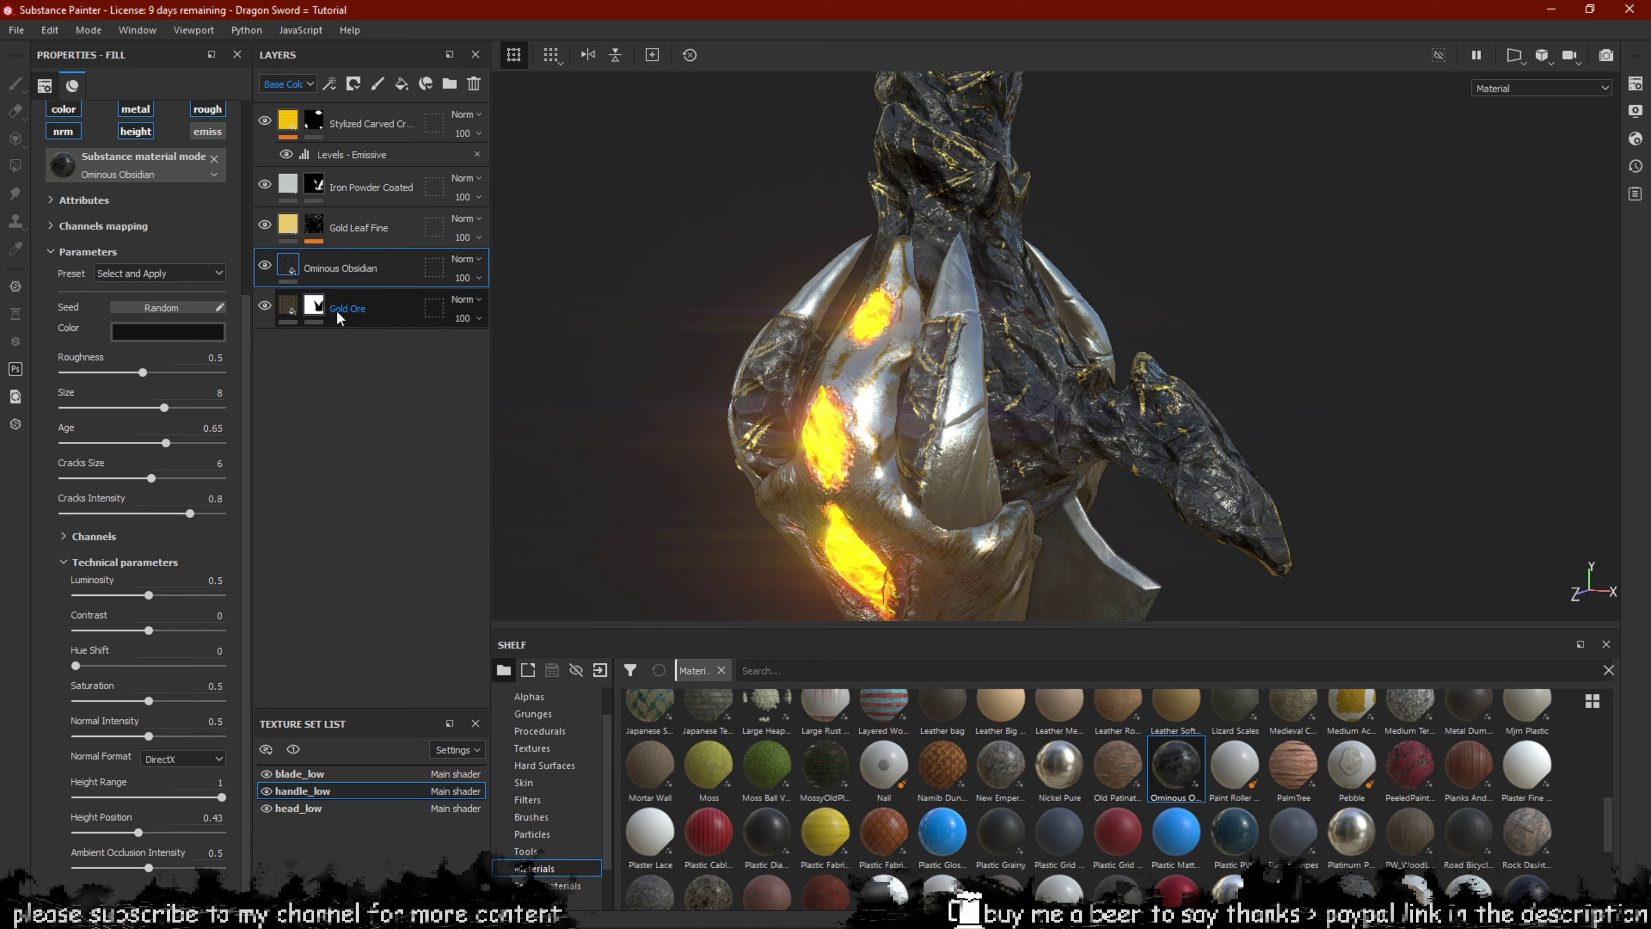
Move the Gold Ore layer above Ominous Obsidian and set its Height channel blending to Replace.
left_click_drag(337, 312, 362, 249)
left_click_drag(926, 278, 948, 269, "alt")
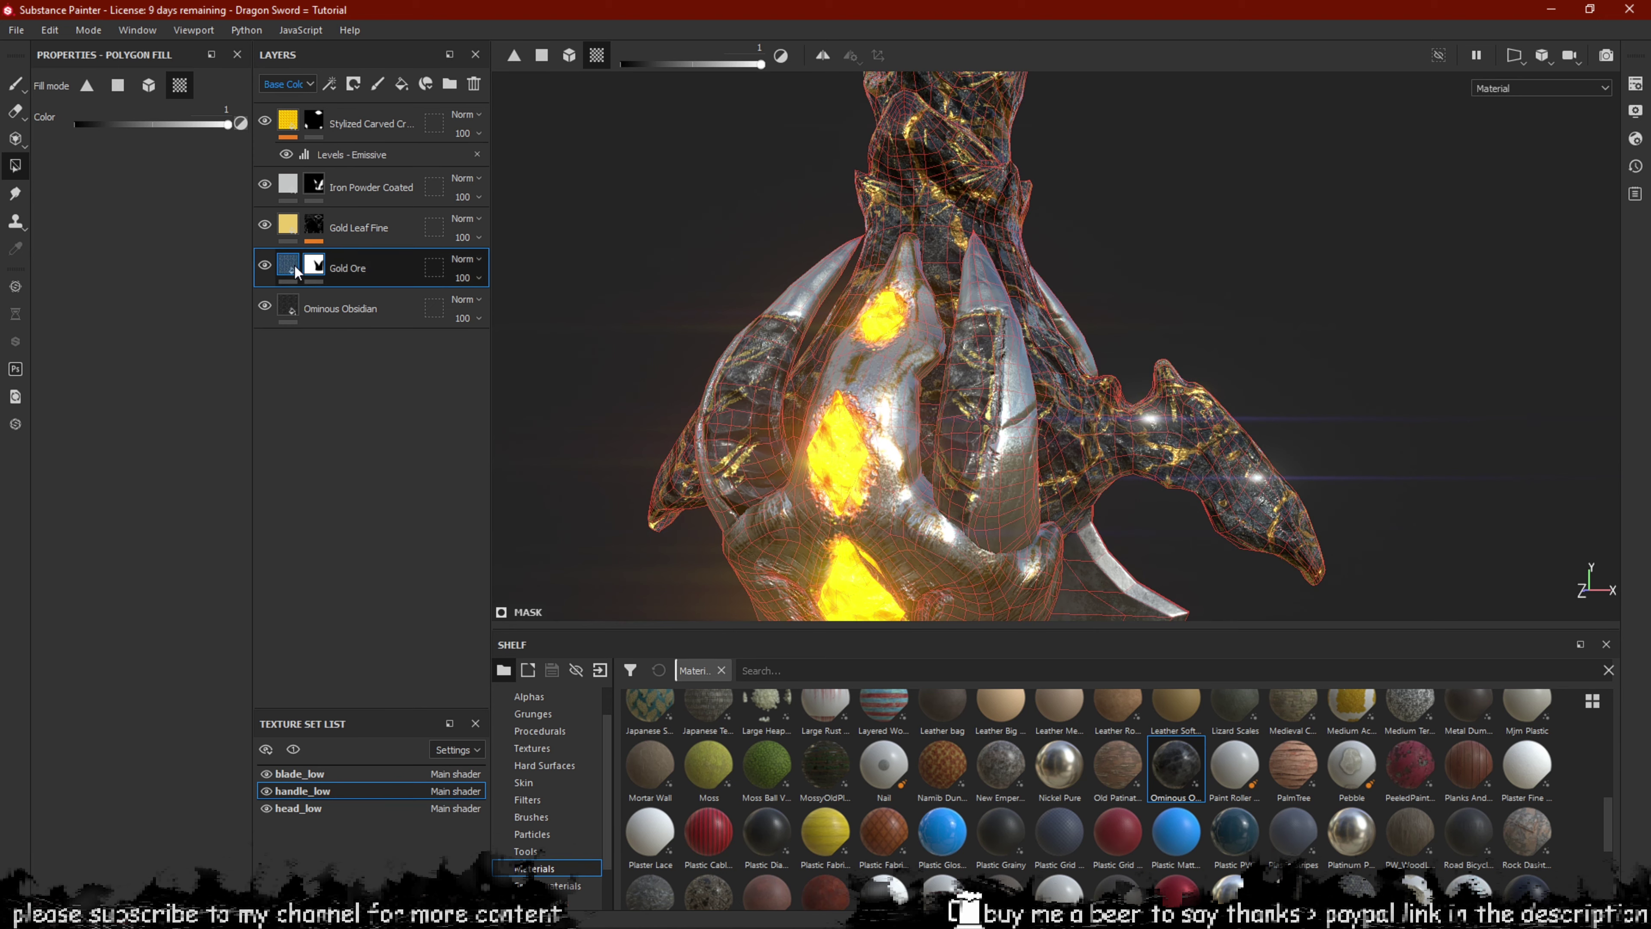
left_click(288, 265)
left_click(287, 83)
left_click(282, 144)
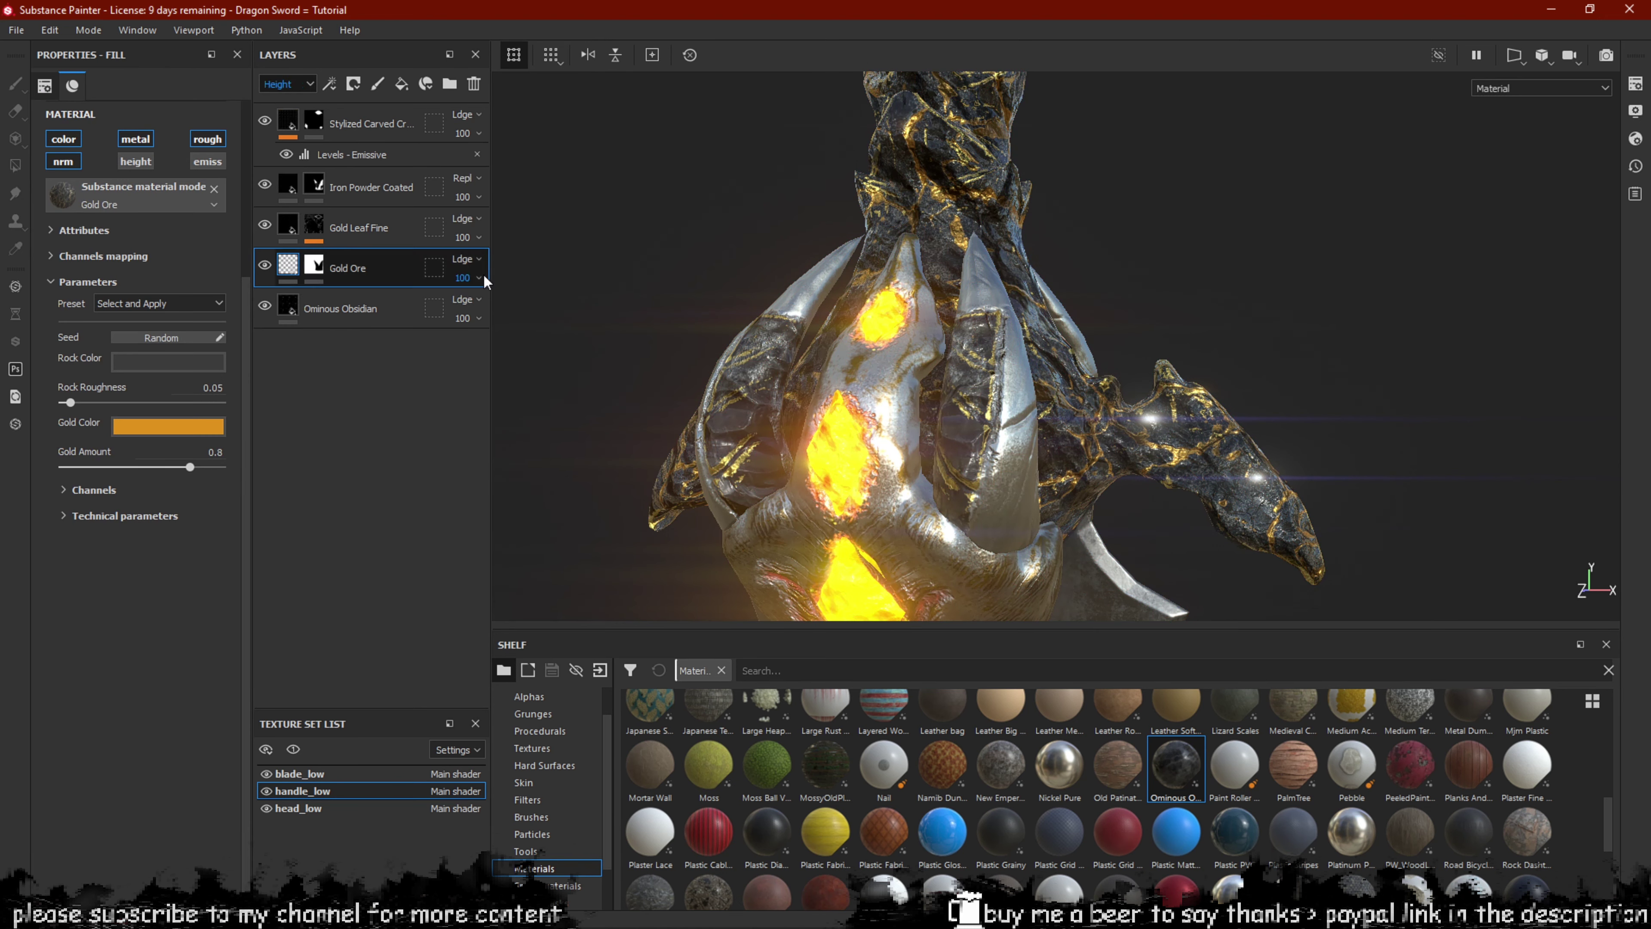
left_click(463, 259)
left_click(480, 317)
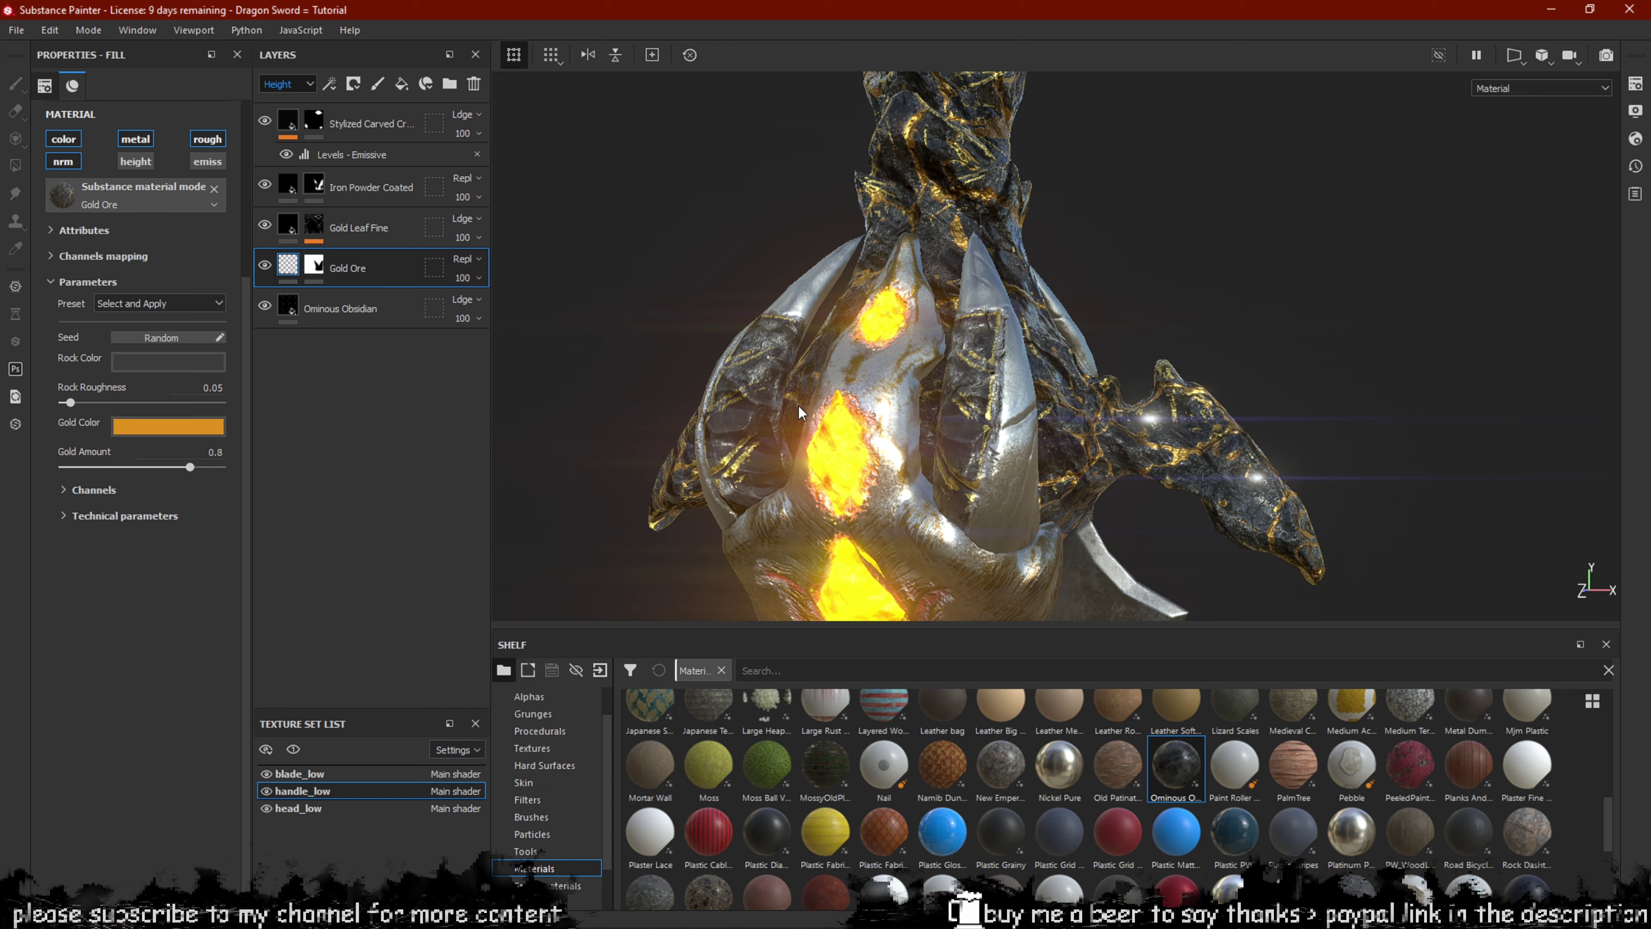
Set the Gold Ore layer's Normal channel blending mode to Replace.
left_click_drag(938, 361, 852, 389, "alt")
left_click(287, 84)
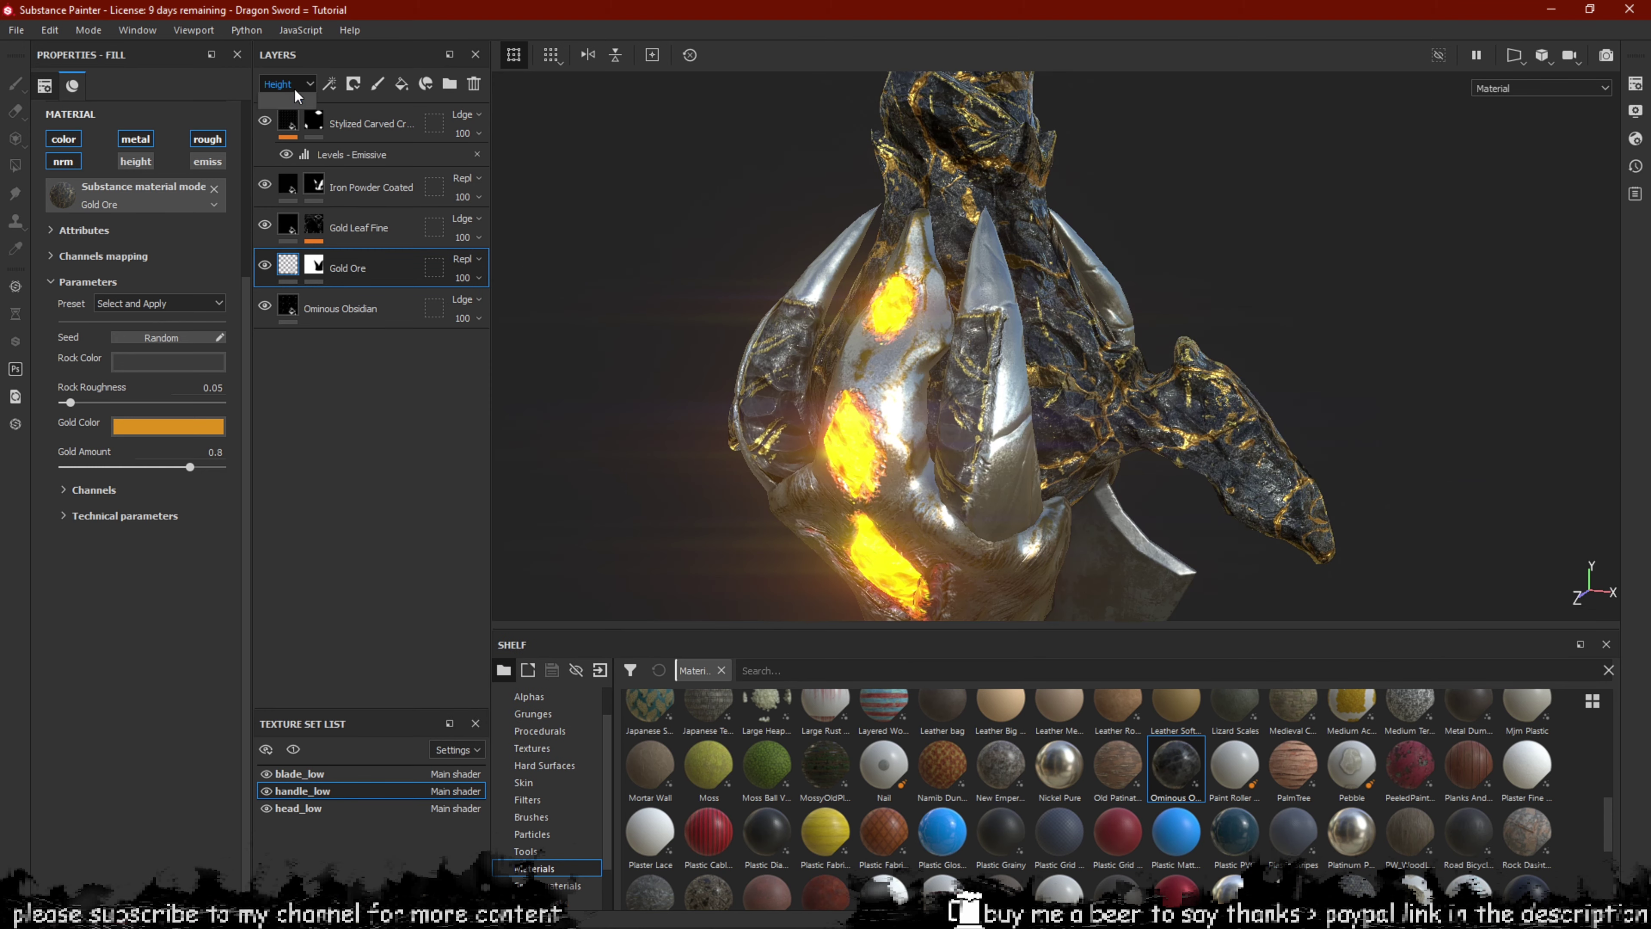
left_click(287, 133)
left_click(464, 114)
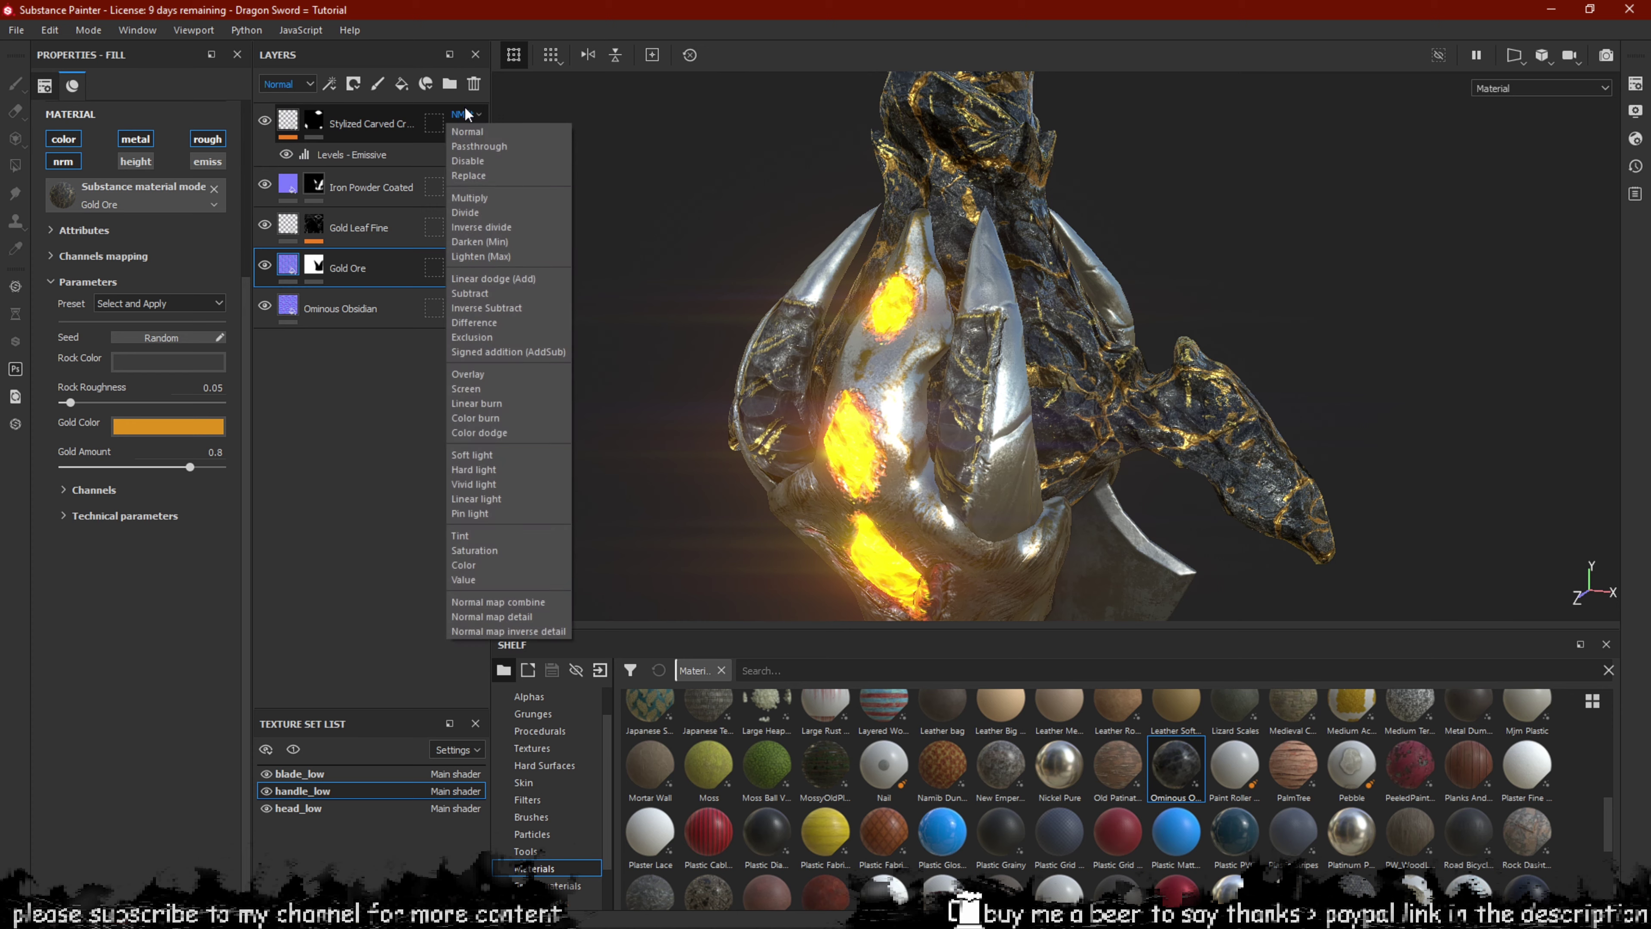
left_click(381, 277)
left_click(463, 259)
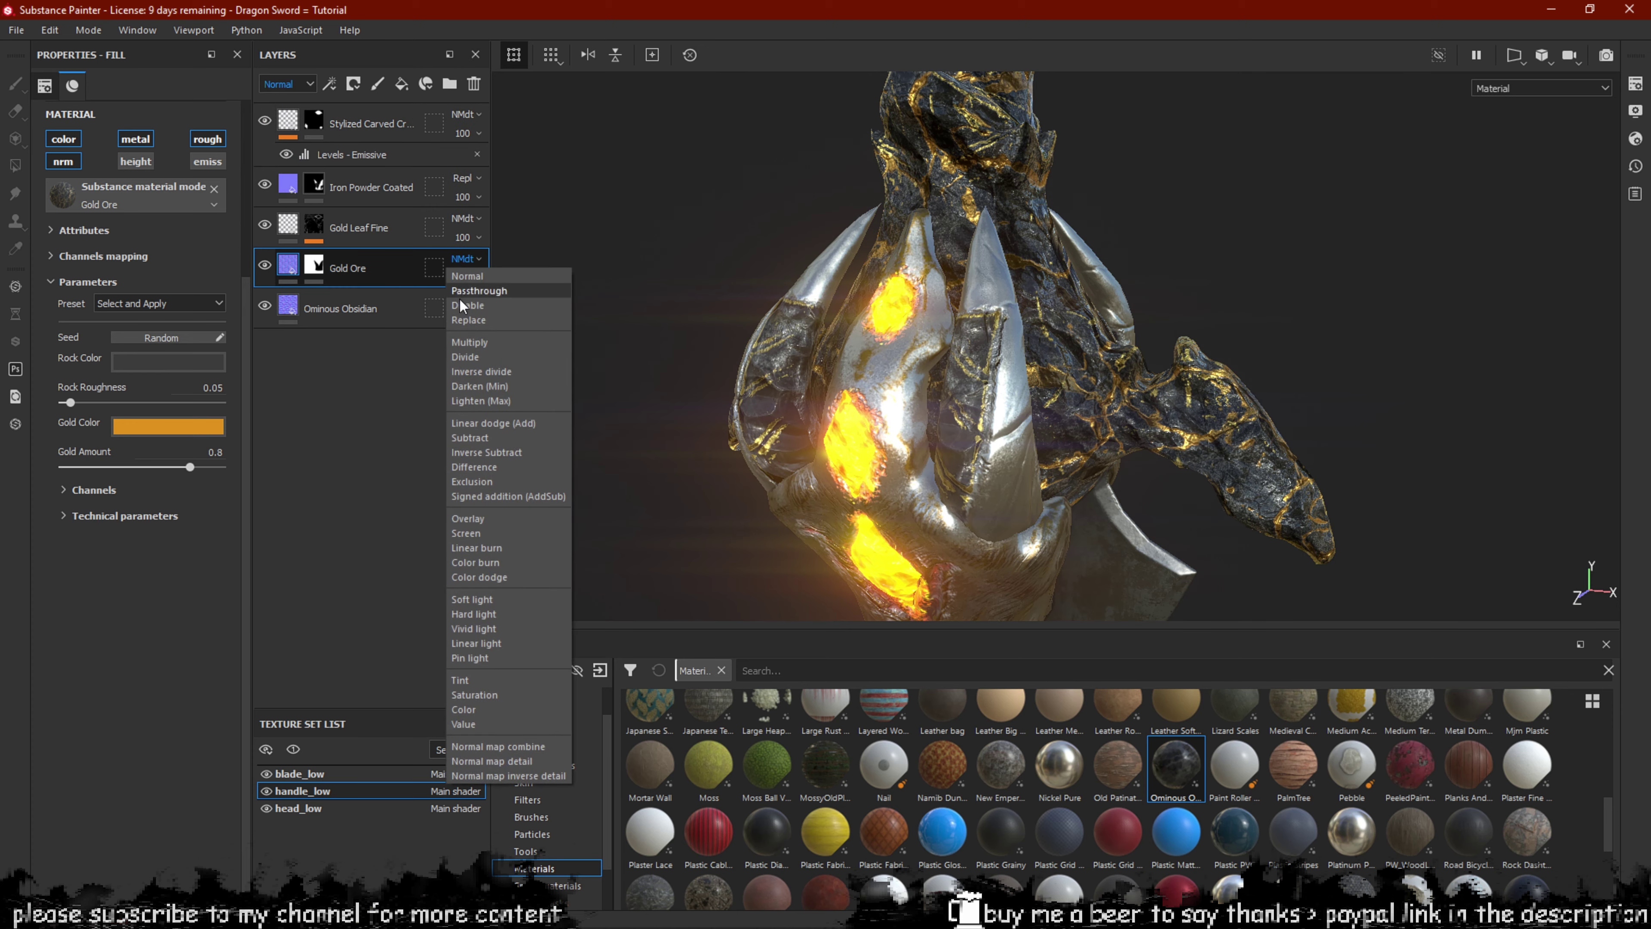
left_click(467, 326)
Toggle the Ominous Obsidian layer's visibility and compare its effect on the handle's rock surface and claw panels.
left_click_drag(861, 397, 703, 362, "alt")
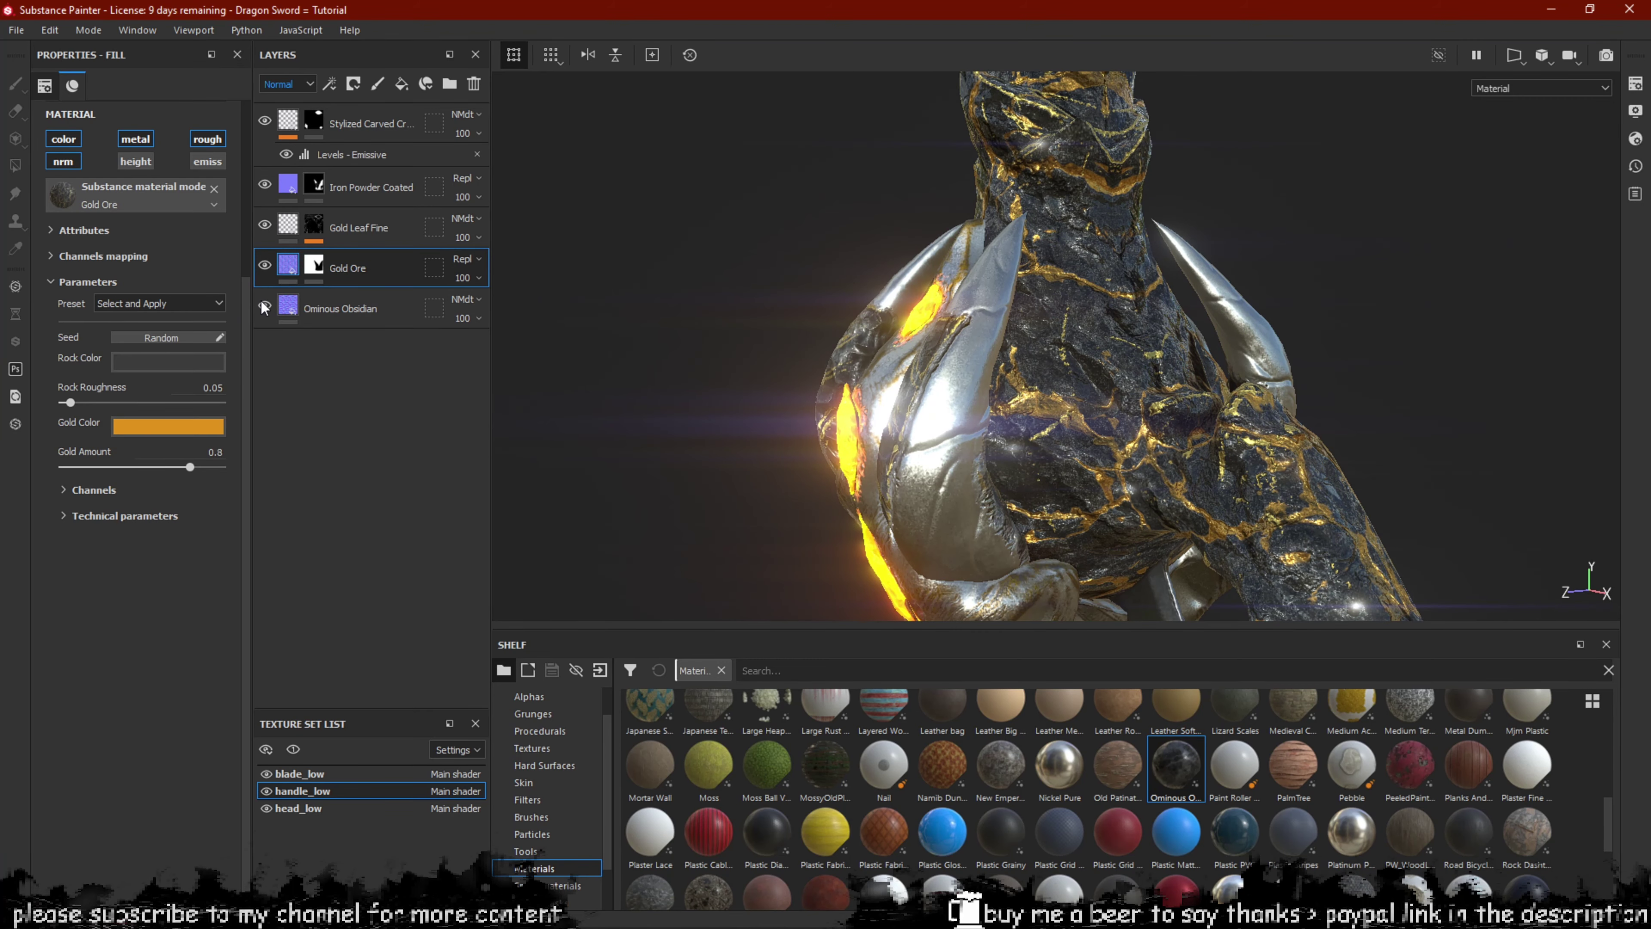
left_click_drag(1322, 468, 1128, 352, "alt")
scroll(1113, 339, "up", 3)
left_click_drag(1010, 341, 1054, 400, "alt")
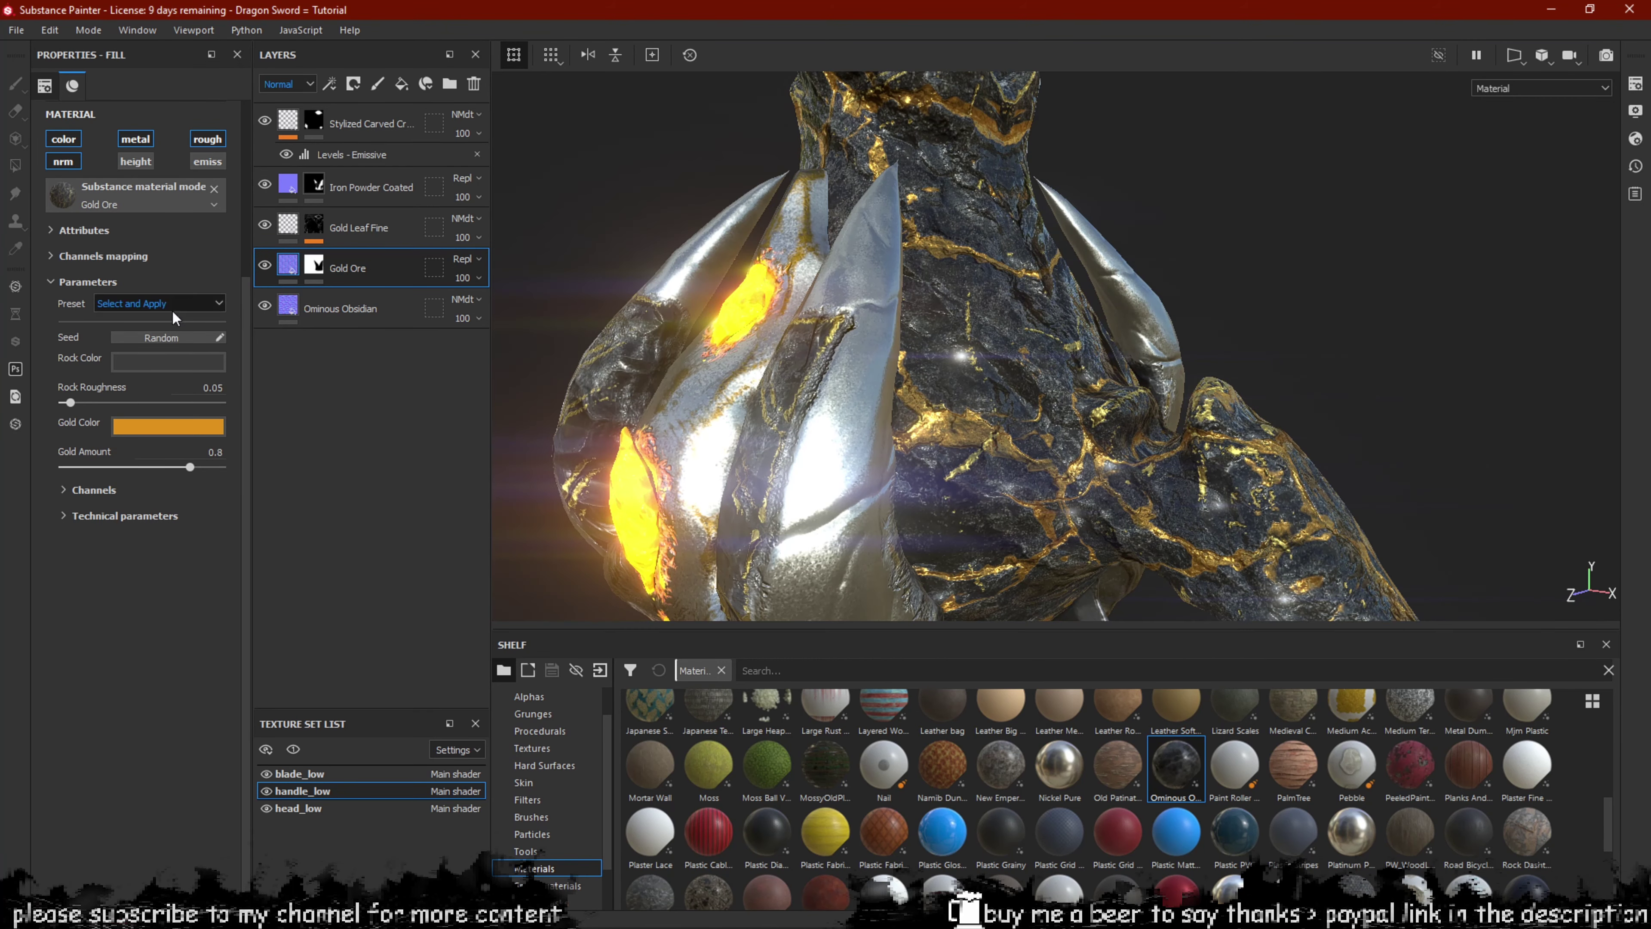
left_click(267, 303)
left_click(268, 302)
left_click(267, 303)
left_click(268, 303)
left_click_drag(767, 306, 656, 277, "alt")
scroll(512, 335, "down", 5)
left_click_drag(826, 331, 999, 320, "alt")
left_click_drag(804, 246, 1072, 232, "alt")
scroll(1073, 235, "up", 5)
middle_click_drag(1066, 247, 976, 429, "alt")
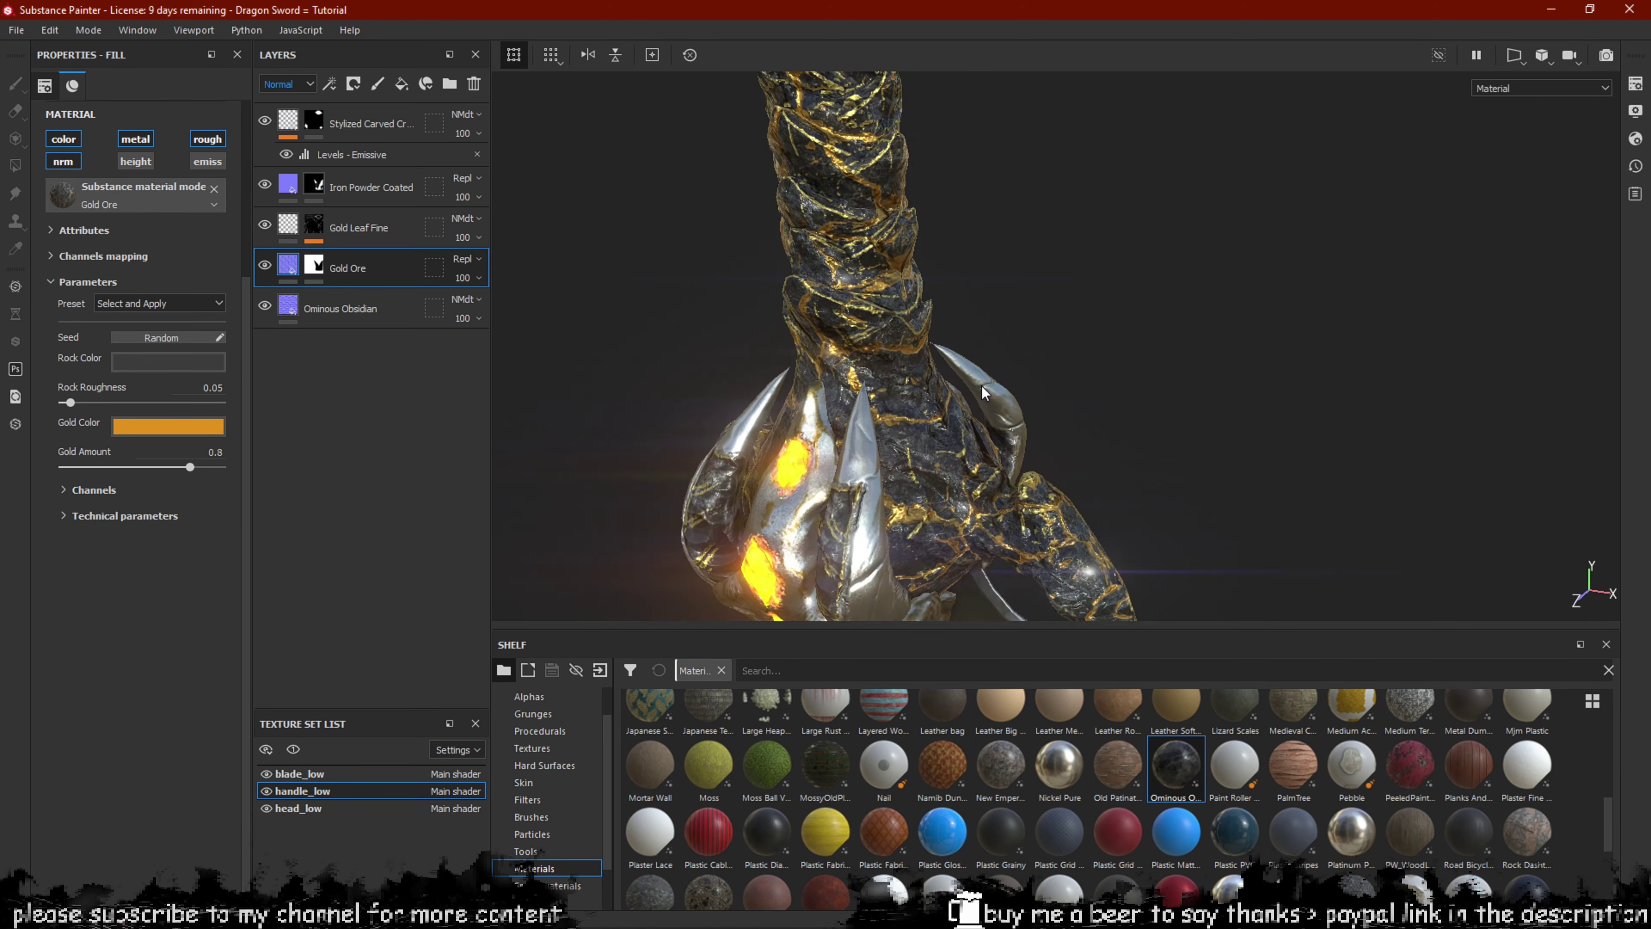
scroll(969, 443, "up", 4)
left_click_drag(969, 449, 787, 371, "alt")
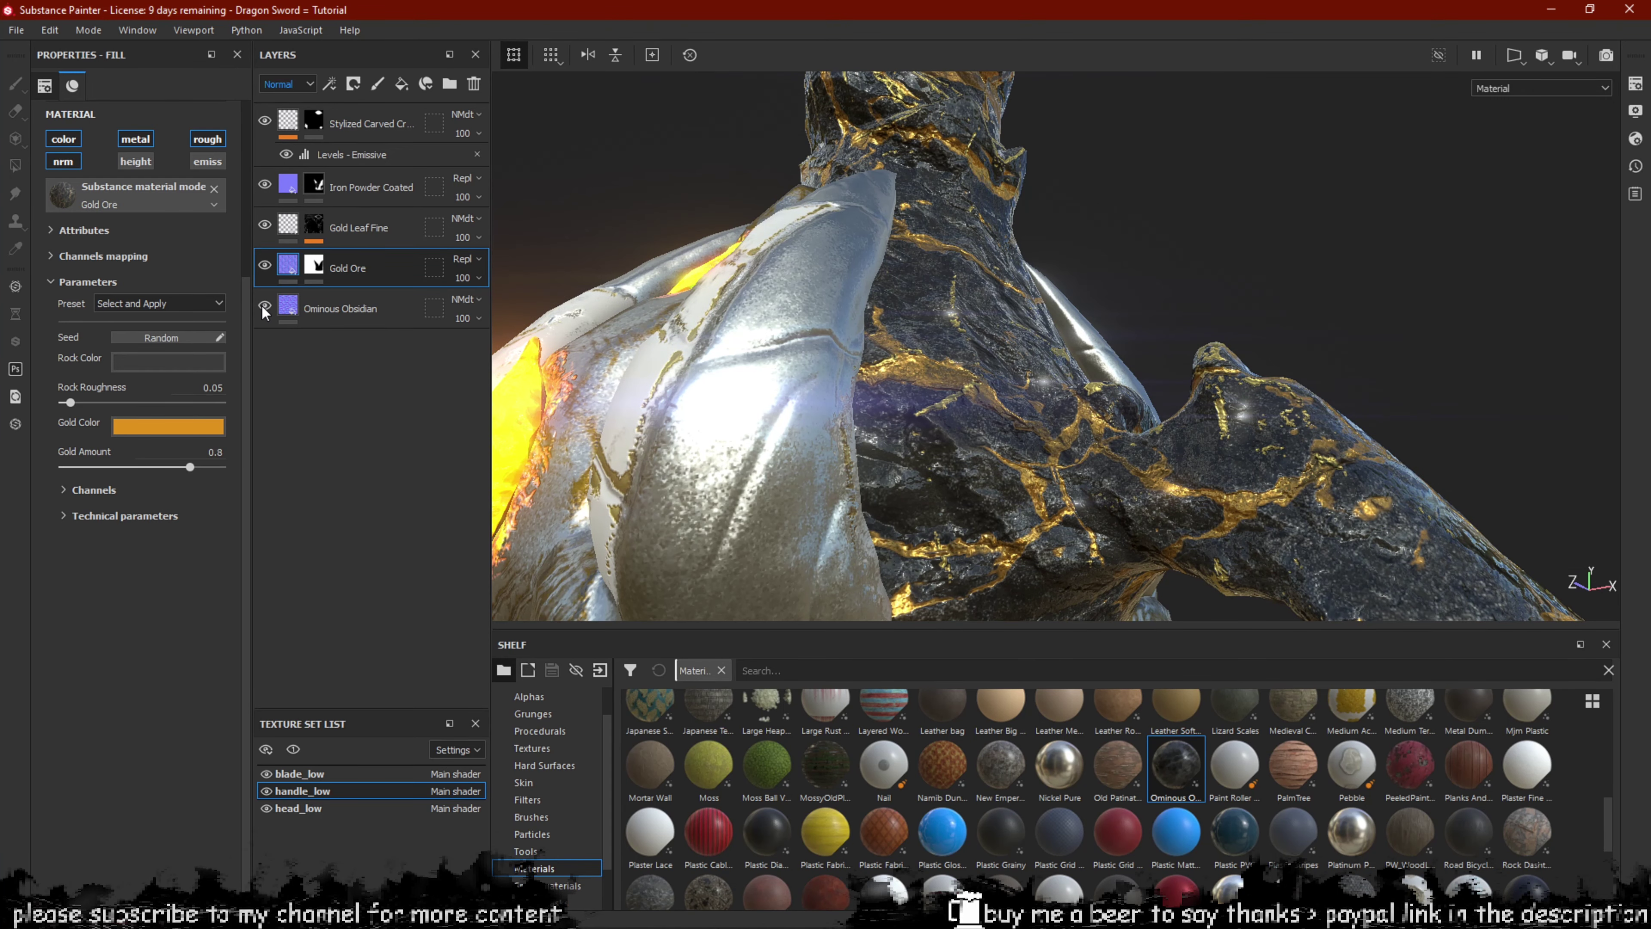
left_click_drag(855, 266, 779, 308, "alt")
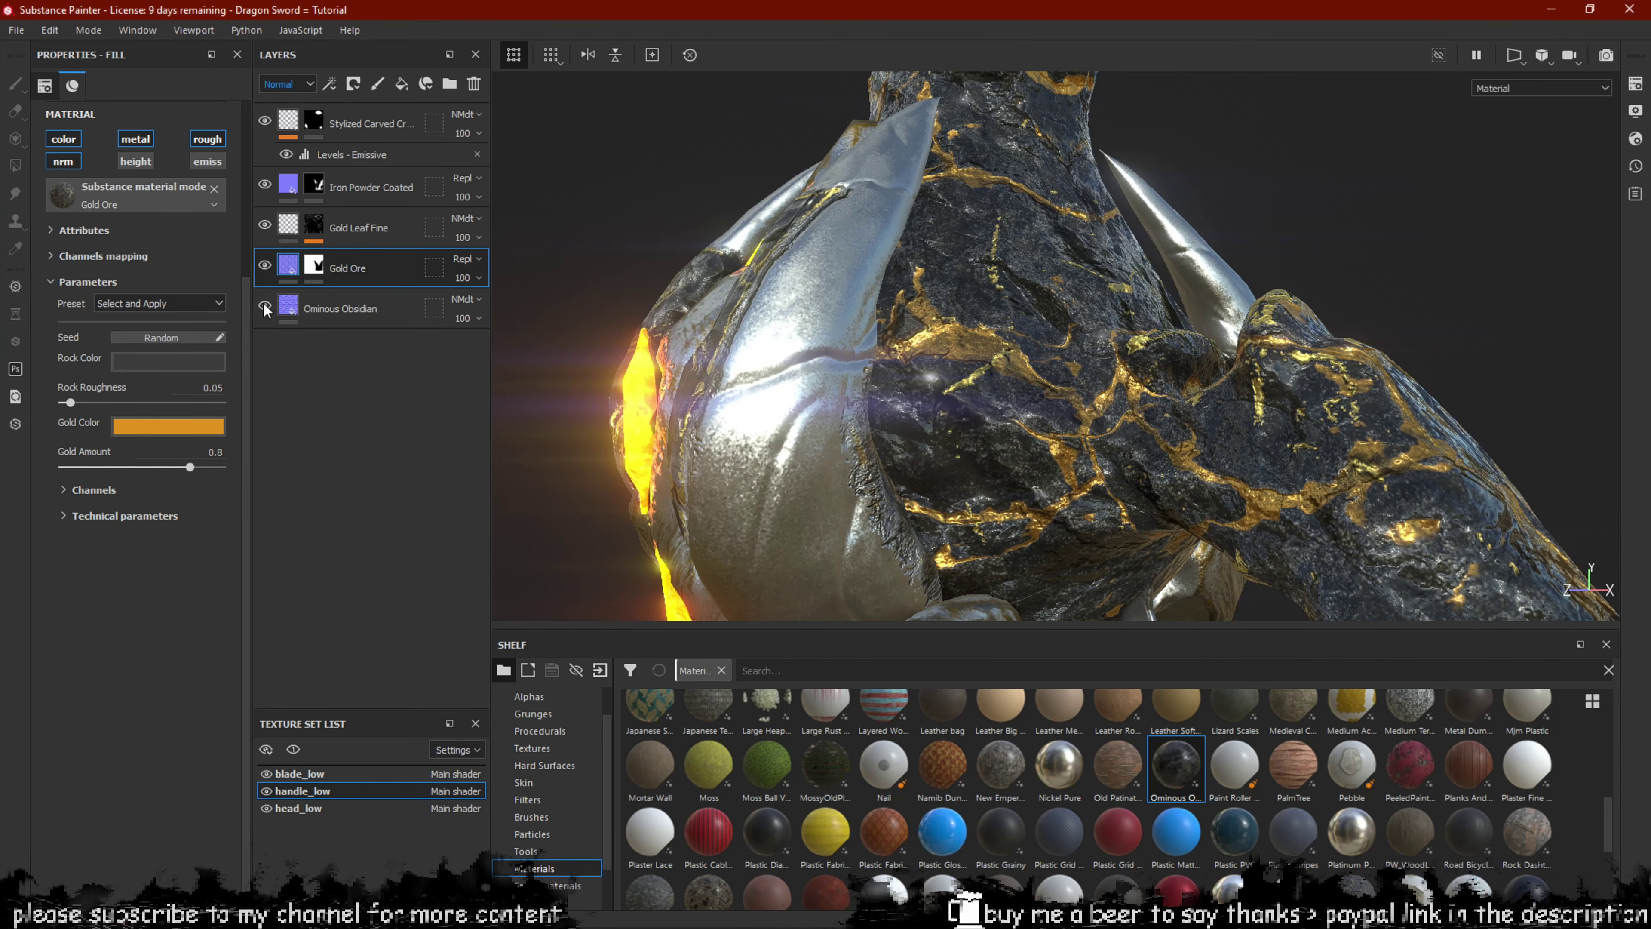
Examine the claws and gem setting from several angles with the Gold Leaf Fine layer hidden and shown.
left_click(297, 313)
mouse_move(812, 286)
left_mouse_down("alt")
mouse_move(918, 281)
mouse_move(940, 188)
left_mouse_up("alt")
right_click_drag(940, 189, 1001, 390, "alt")
left_click_drag(1001, 417, 1182, 438, "alt")
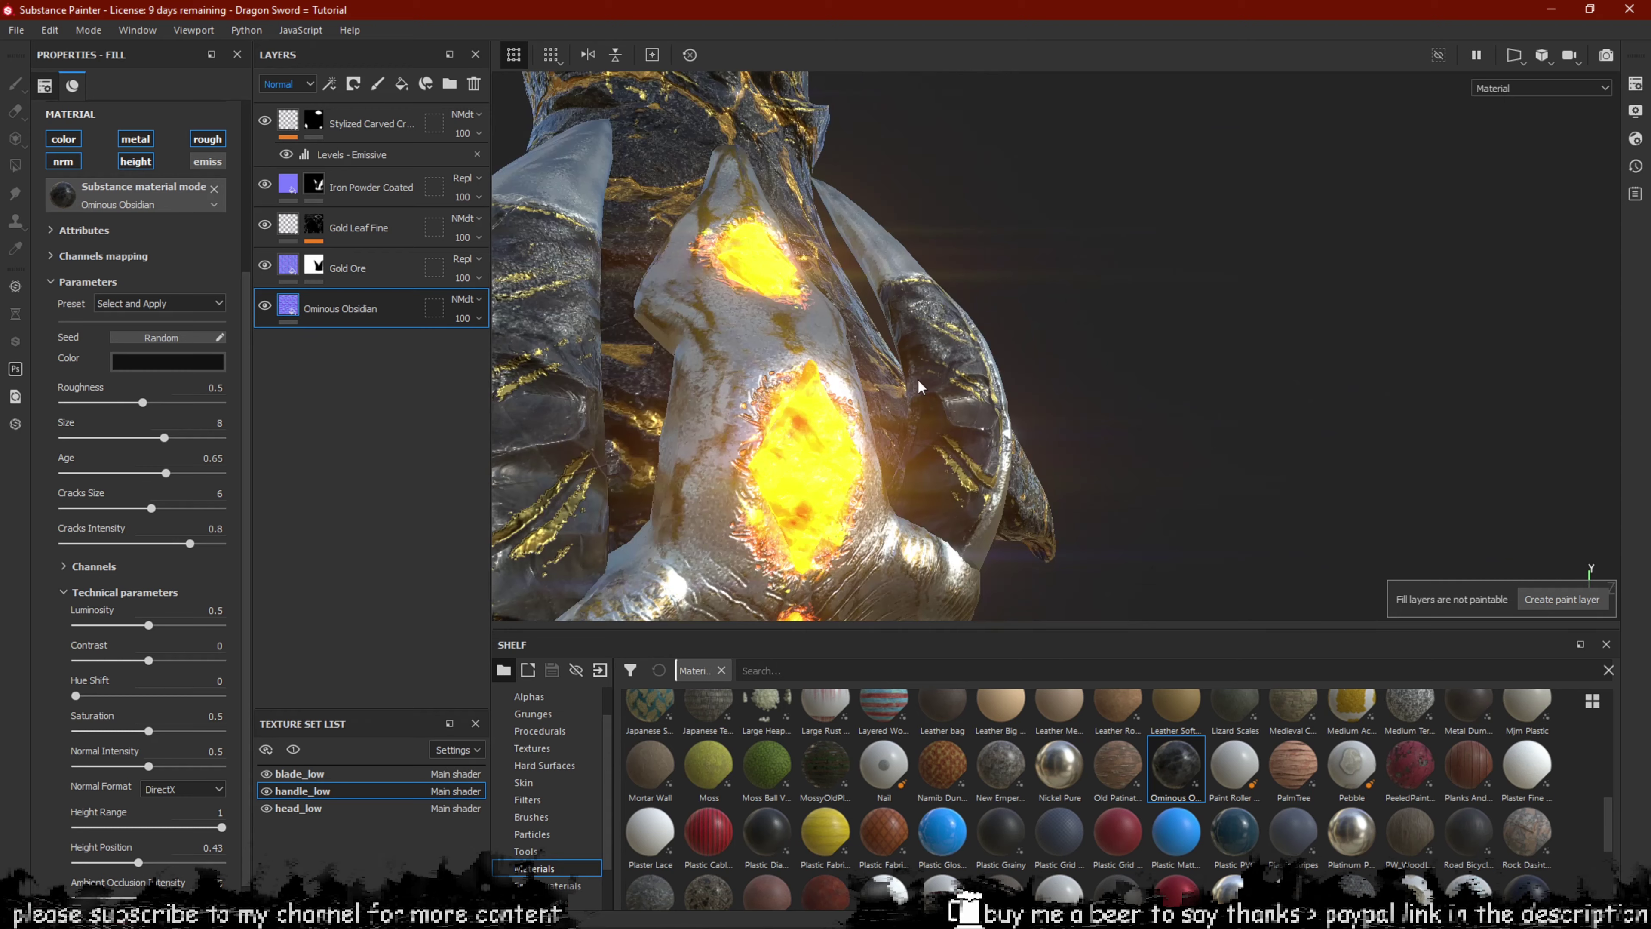
mouse_move(918, 384)
left_mouse_down("alt")
mouse_move(784, 393)
mouse_move(798, 382)
left_mouse_up("alt")
mouse_move(1235, 306)
left_mouse_down("alt")
mouse_move(1112, 280)
mouse_move(1069, 291)
mouse_move(1356, 259)
left_mouse_up("alt")
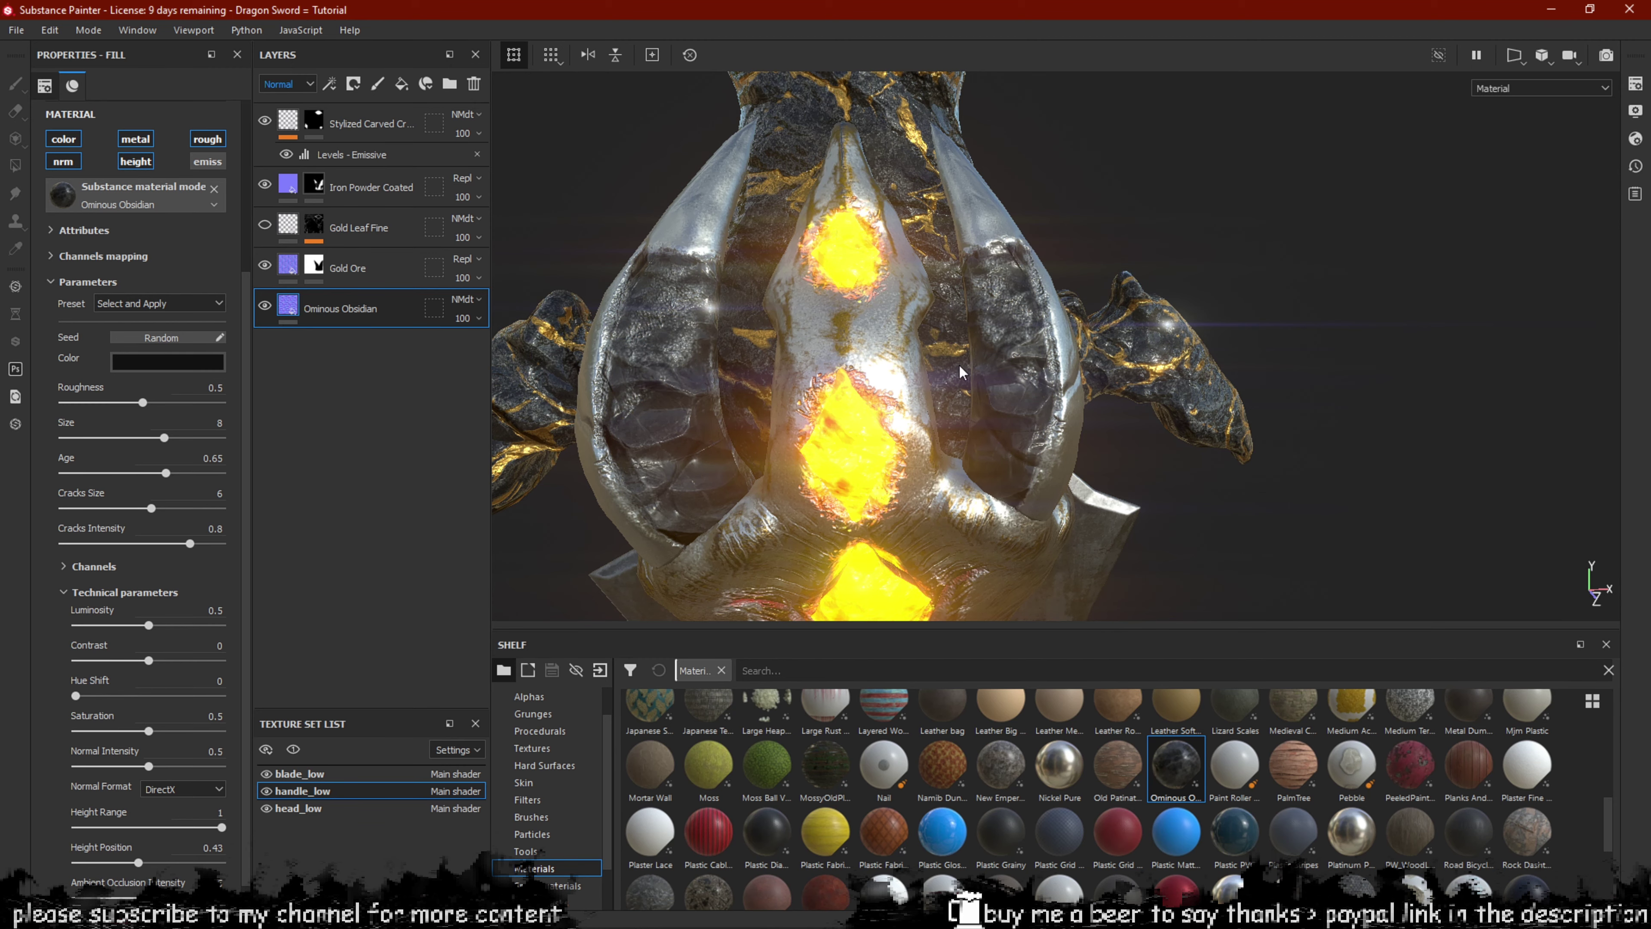
scroll(806, 270, "down", 5, "alt")
left_click_drag(899, 279, 829, 309, "alt")
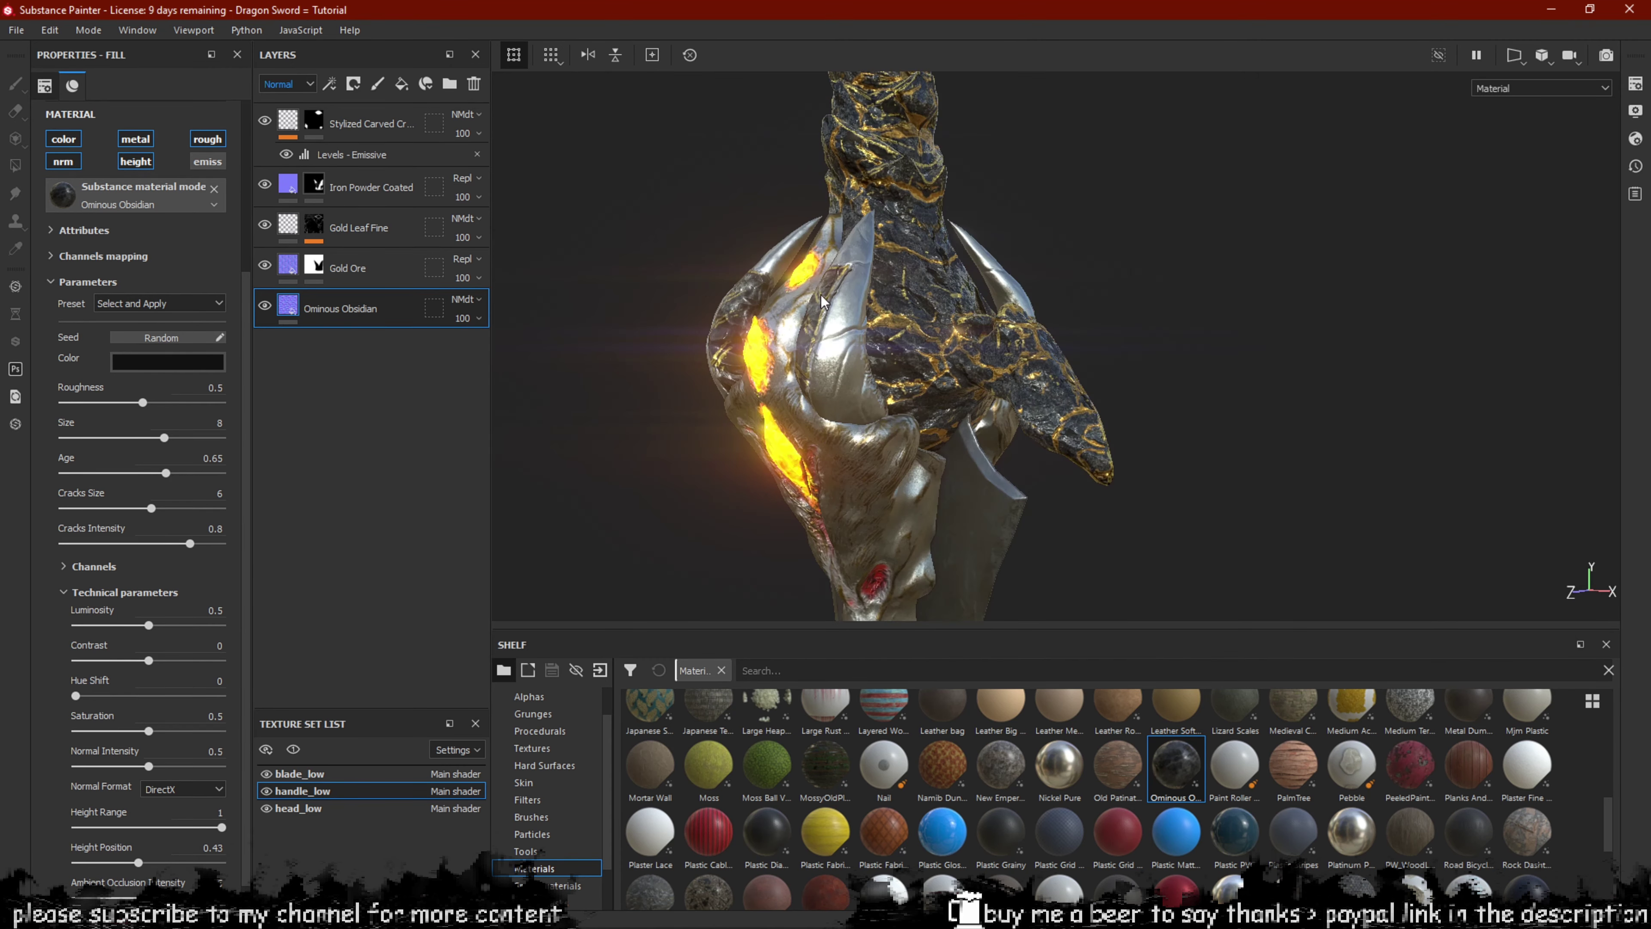
scroll(829, 308, "up", 4)
left_click_drag(865, 227, 780, 334, "alt")
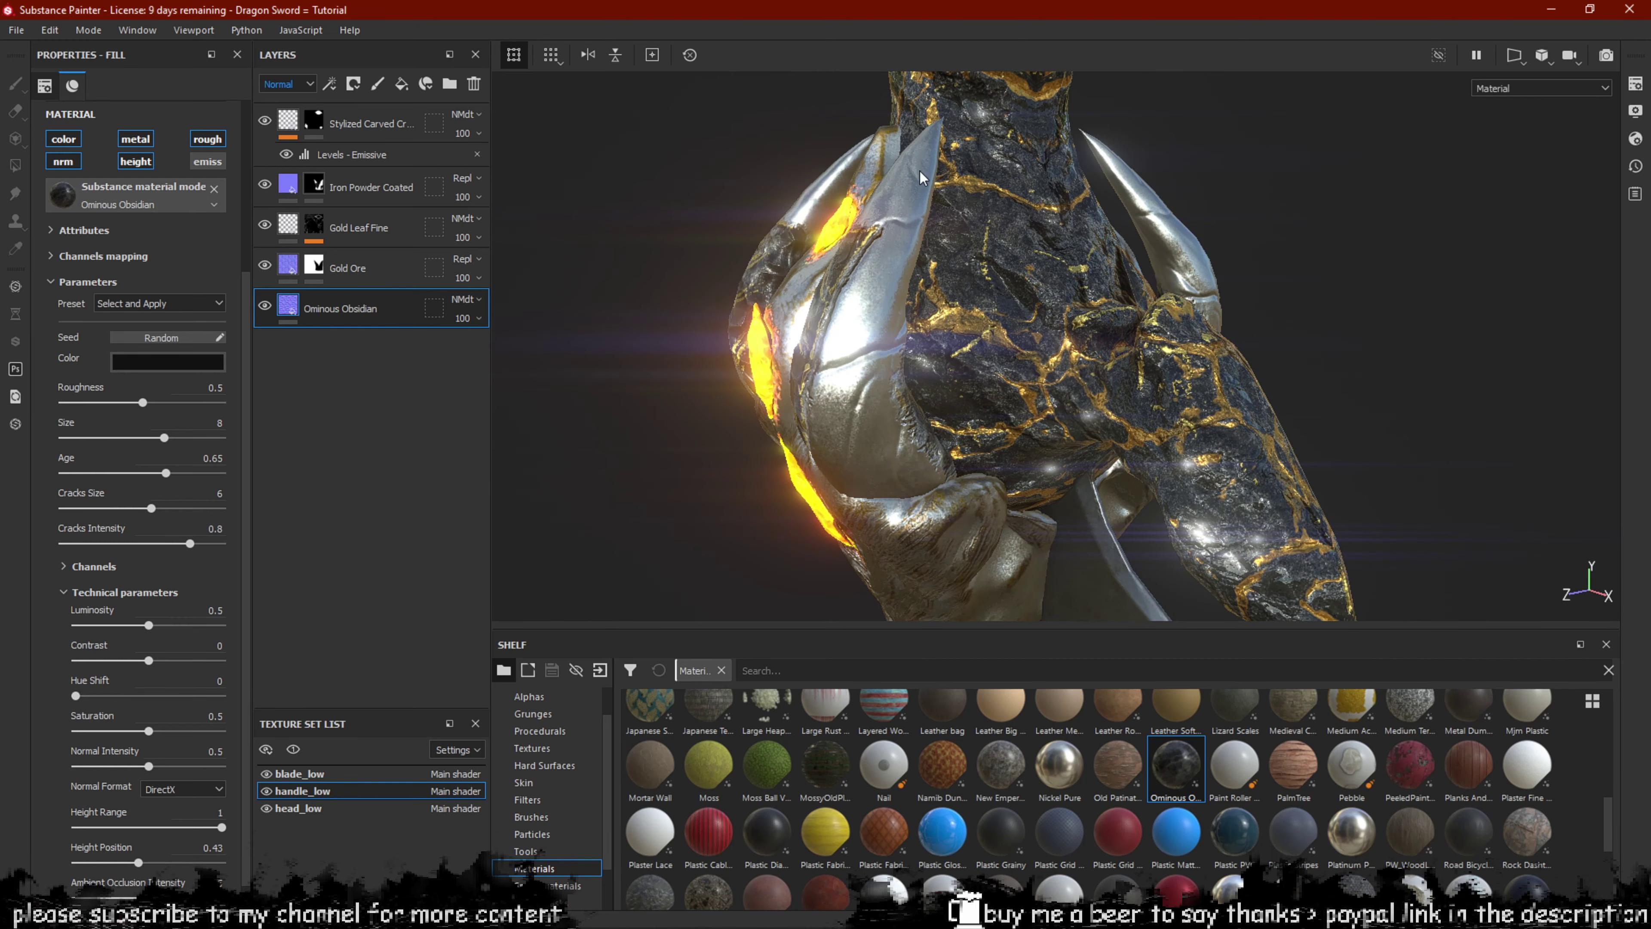
left_click_drag(888, 159, 793, 260, "alt")
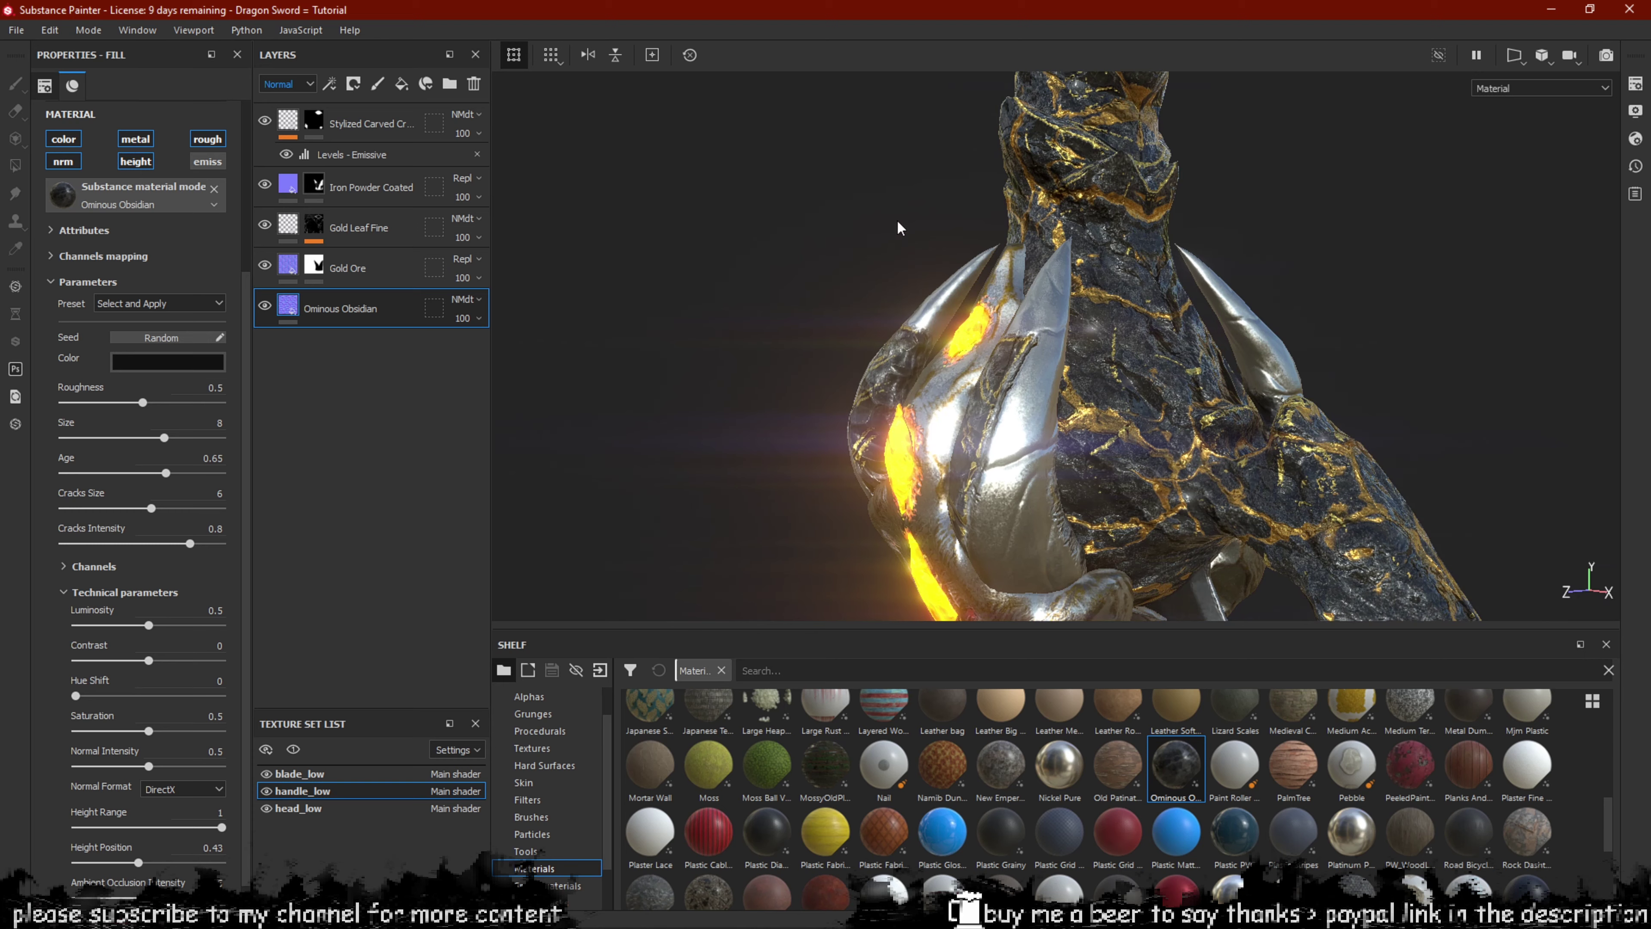
Move the Gold Leaf Fine layer above Iron Powder Coated so its gold edge wear covers the metal claws.
left_click(316, 225)
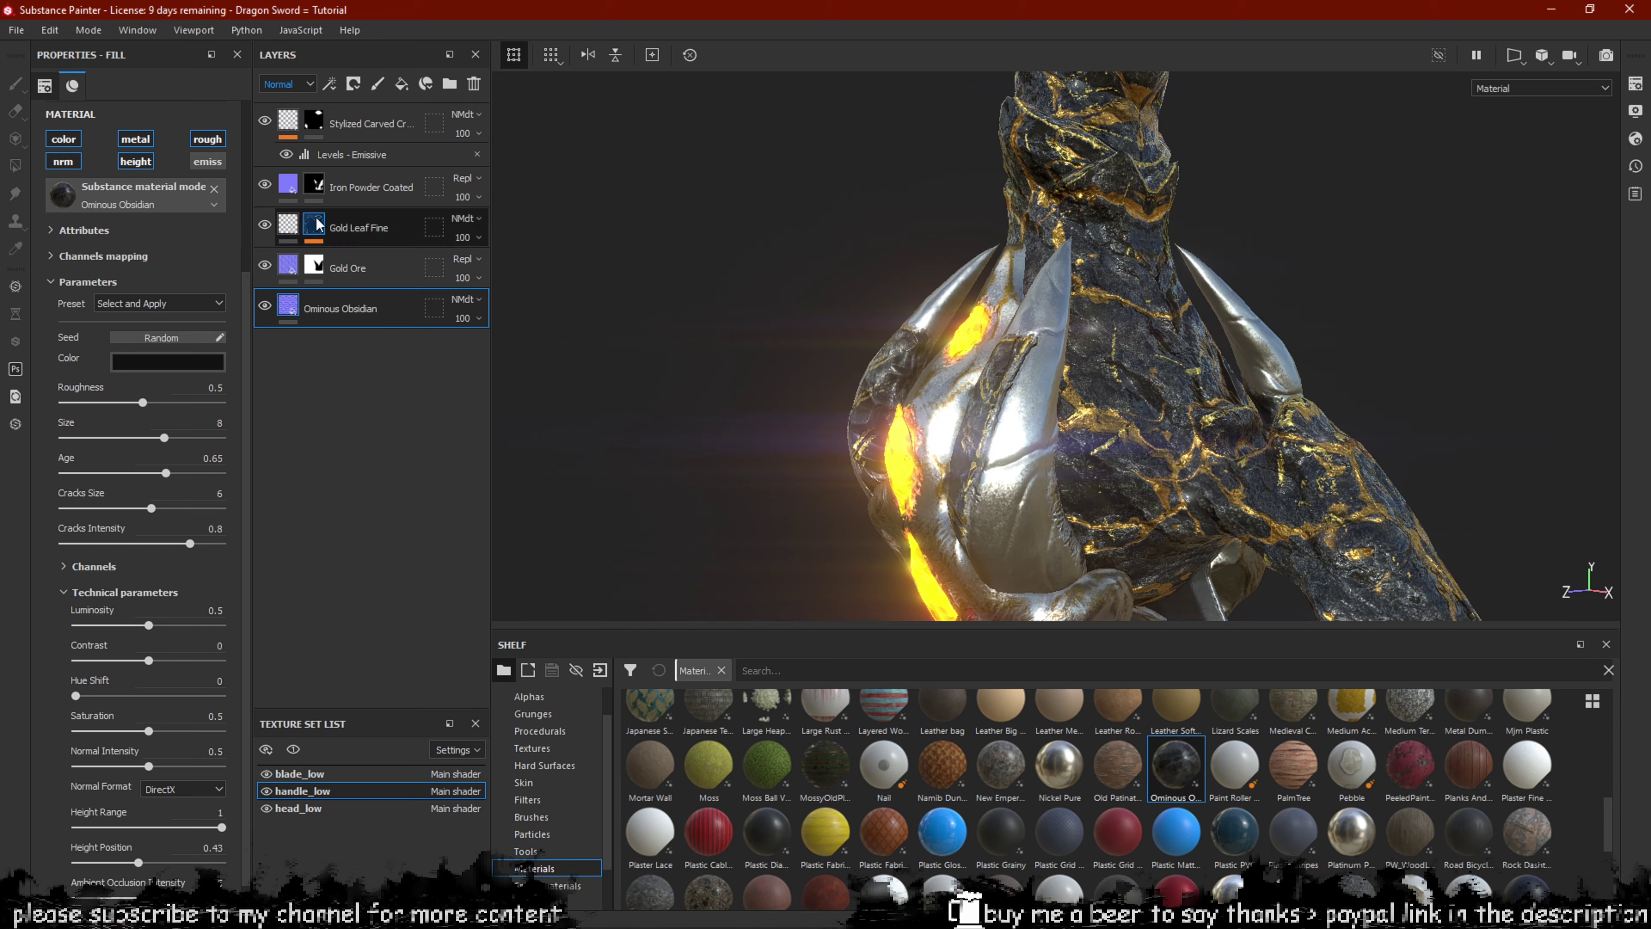
left_click_drag(376, 226, 371, 170)
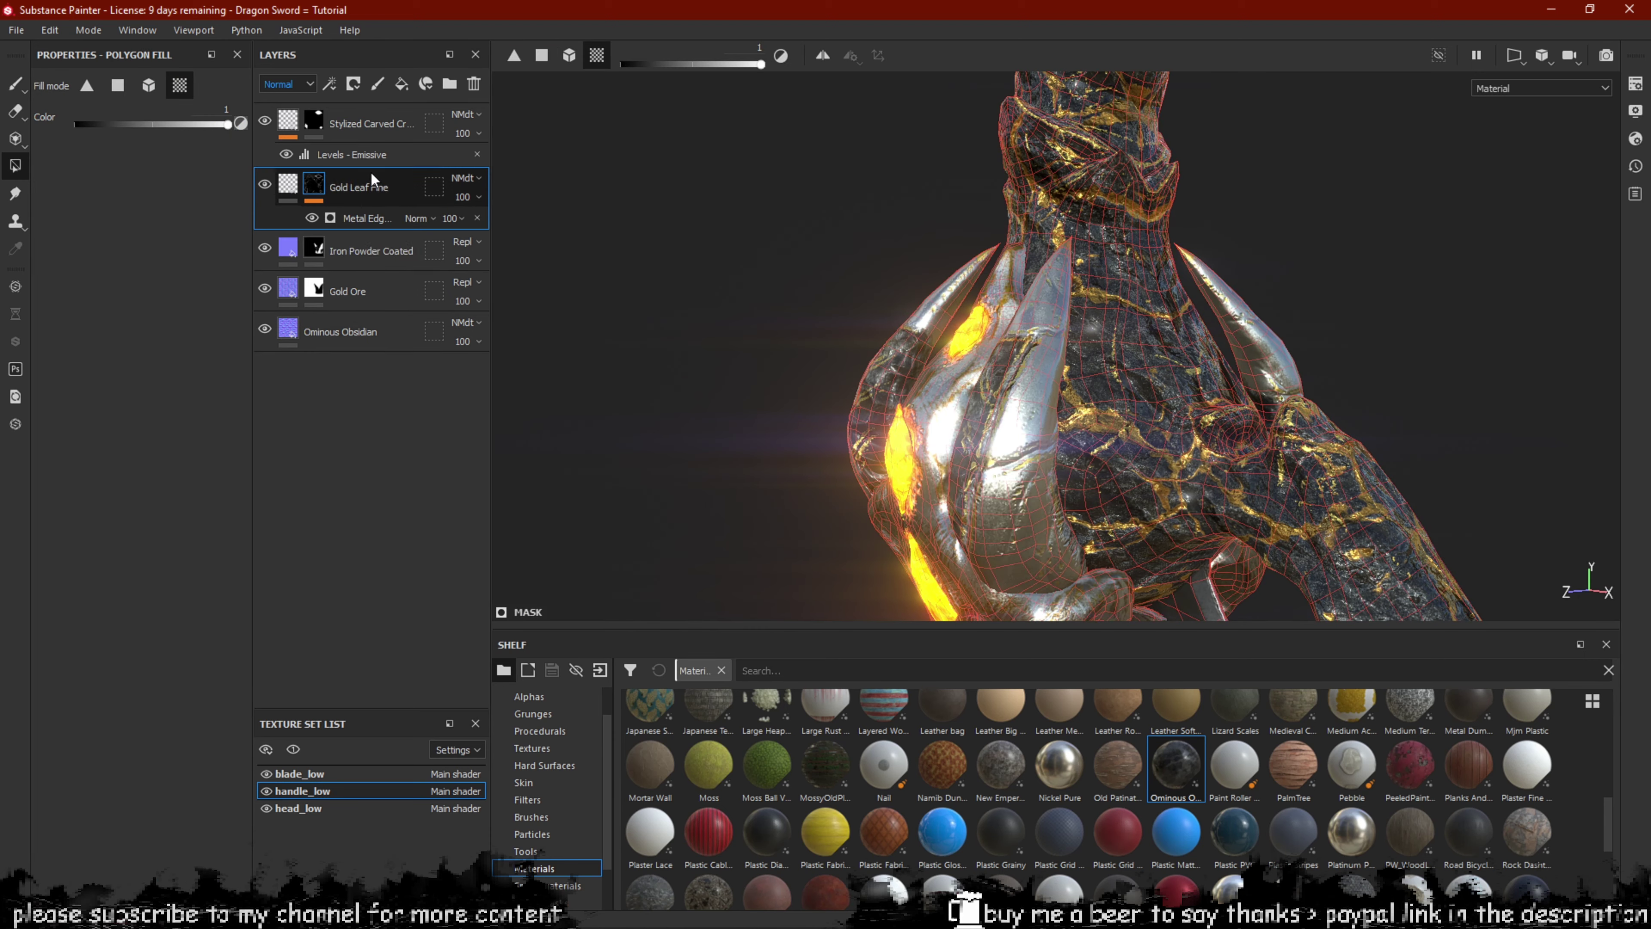
mouse_move(803, 250)
left_mouse_down("alt")
mouse_move(891, 247)
mouse_move(755, 229)
mouse_move(1066, 281)
mouse_move(1300, 469)
mouse_move(1235, 299)
mouse_move(1393, 413)
mouse_move(770, 239)
mouse_move(910, 273)
mouse_move(1054, 351)
left_mouse_up("alt")
Examine the whole sword from several angles, checking the gold edges on the grip, guard and dragon head.
left_click(15, 84)
middle_click_drag(1131, 527, 1179, 369, "alt")
left_click_drag(1179, 369, 1239, 338, "alt")
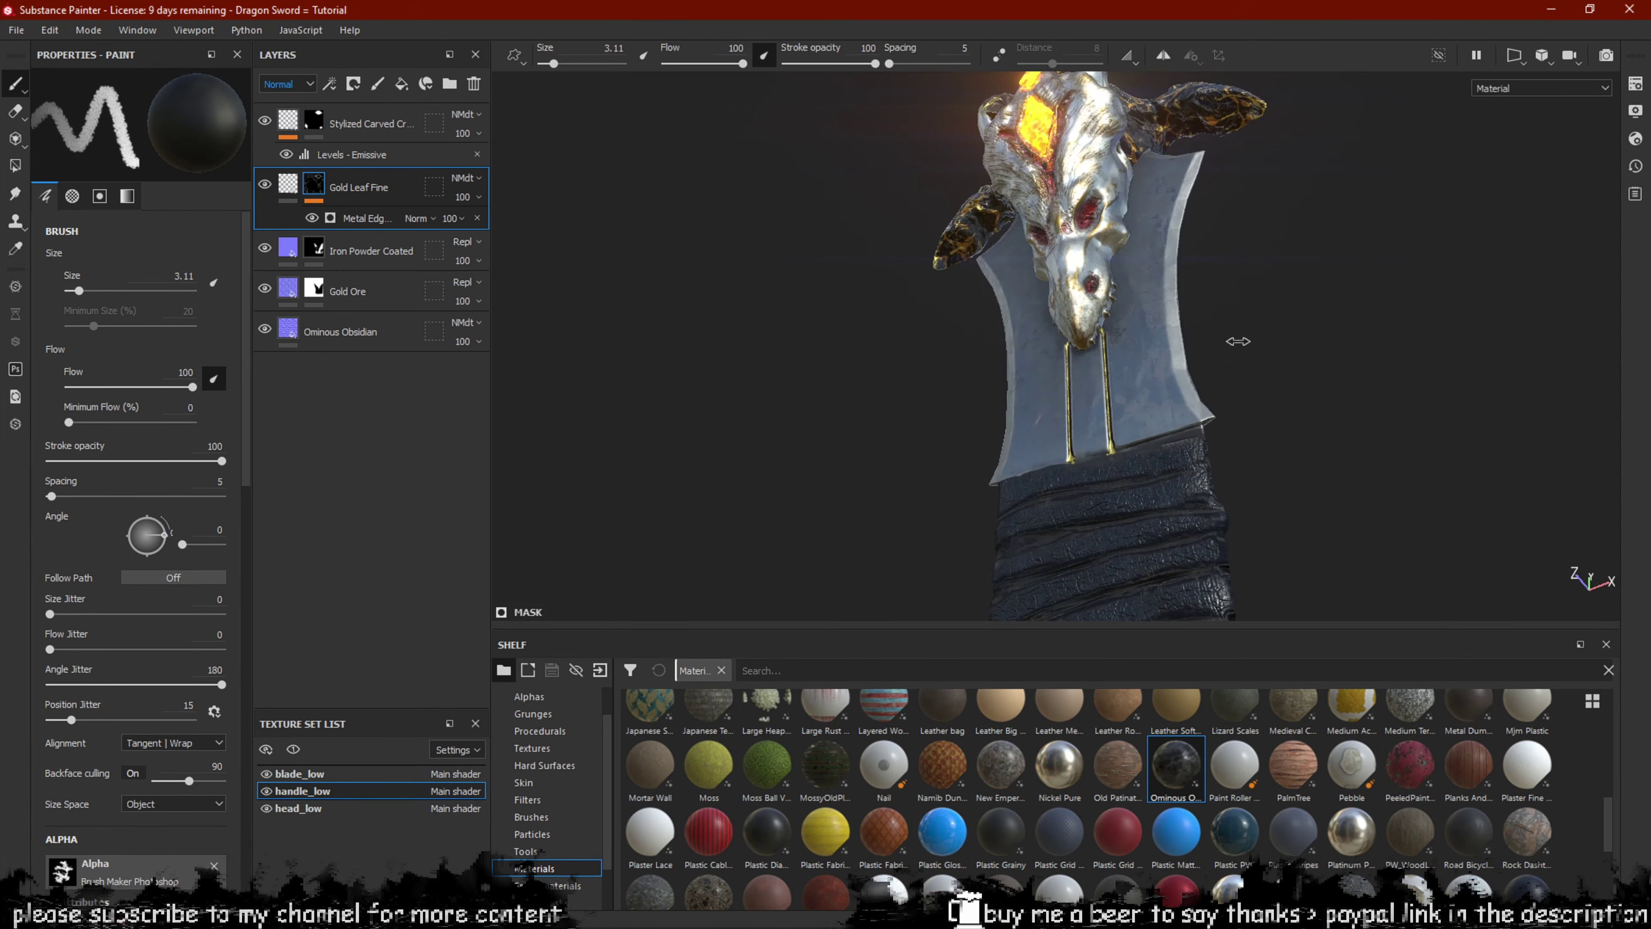
right_click_drag(1239, 339, 1224, 395, "shift")
middle_click_drag(1157, 179, 1147, 397, "alt")
scroll(1144, 325, "down", 5)
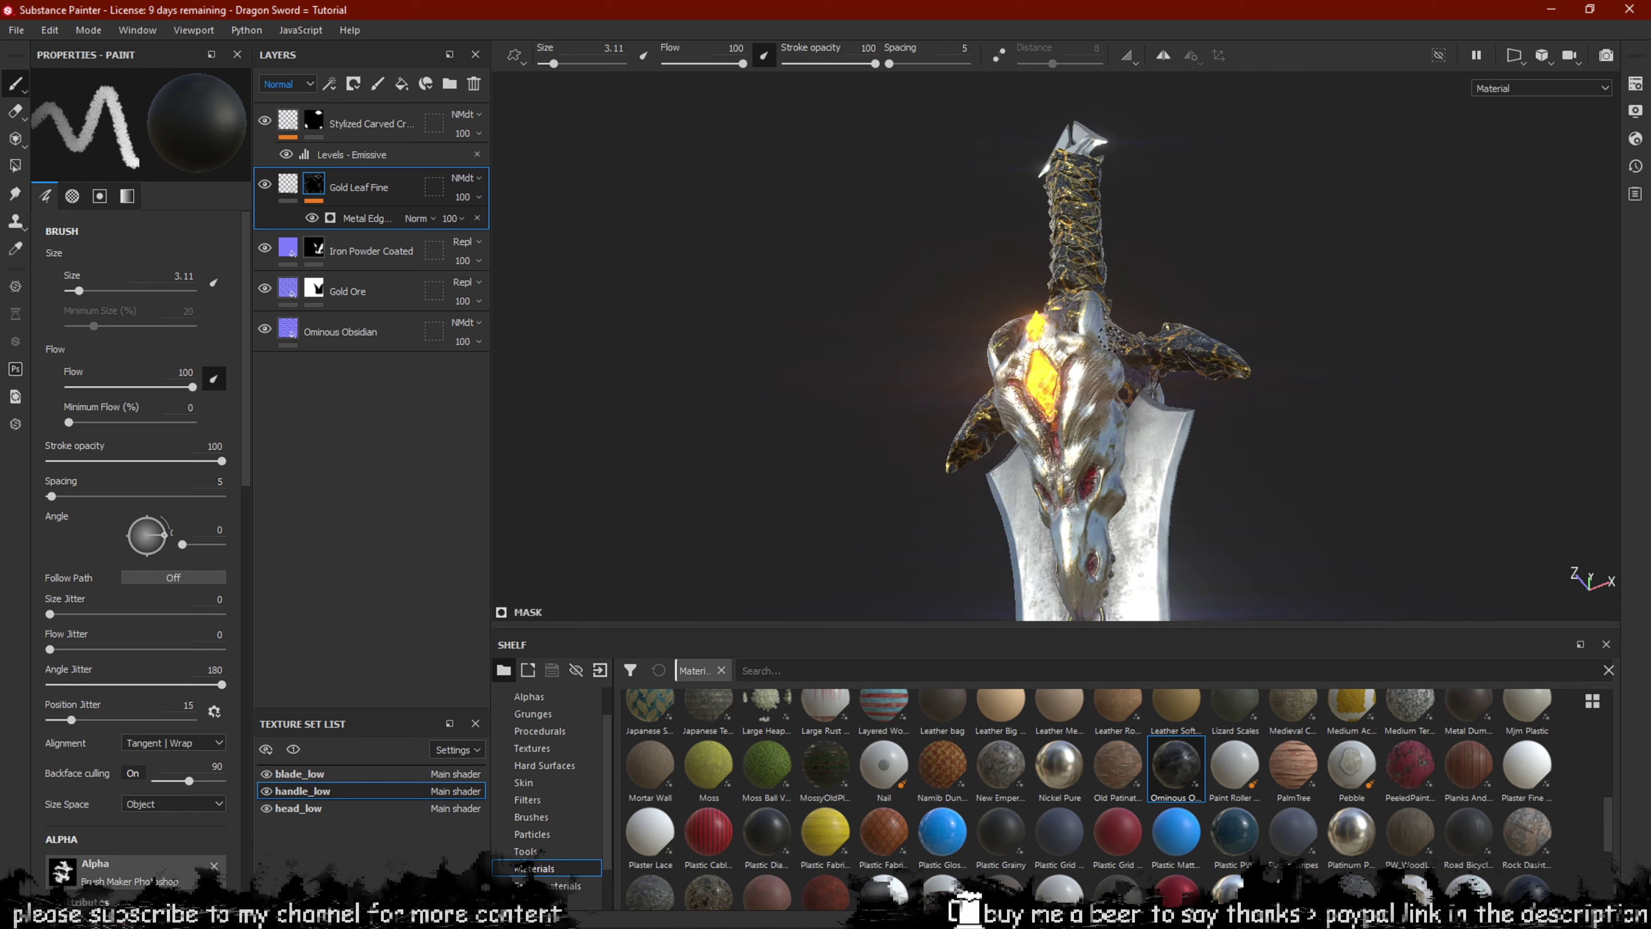
left_click_drag(1138, 243, 1231, 309, "alt")
scroll(1226, 319, "down", 2)
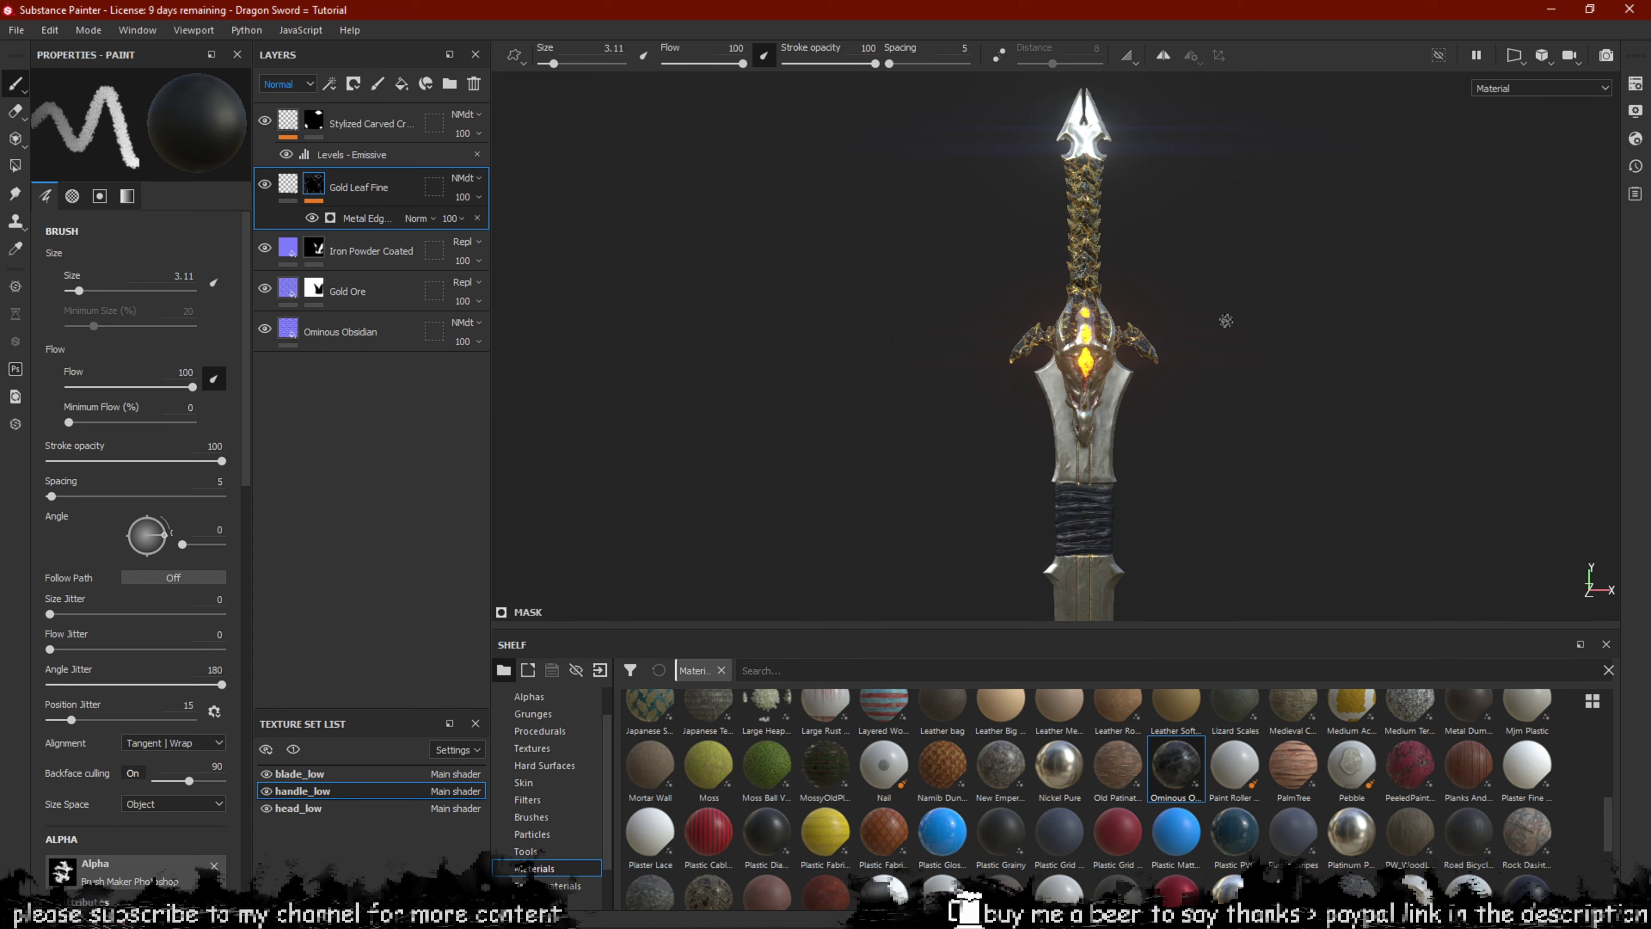
mouse_move(1161, 291)
middle_mouse_down("alt")
mouse_move(1133, 353)
mouse_move(1101, 296)
middle_mouse_up("alt")
scroll(1133, 352, "up", 6)
left_click_drag(1124, 295, 1063, 392, "alt")
middle_click_drag(1139, 251, 1165, 406, "alt")
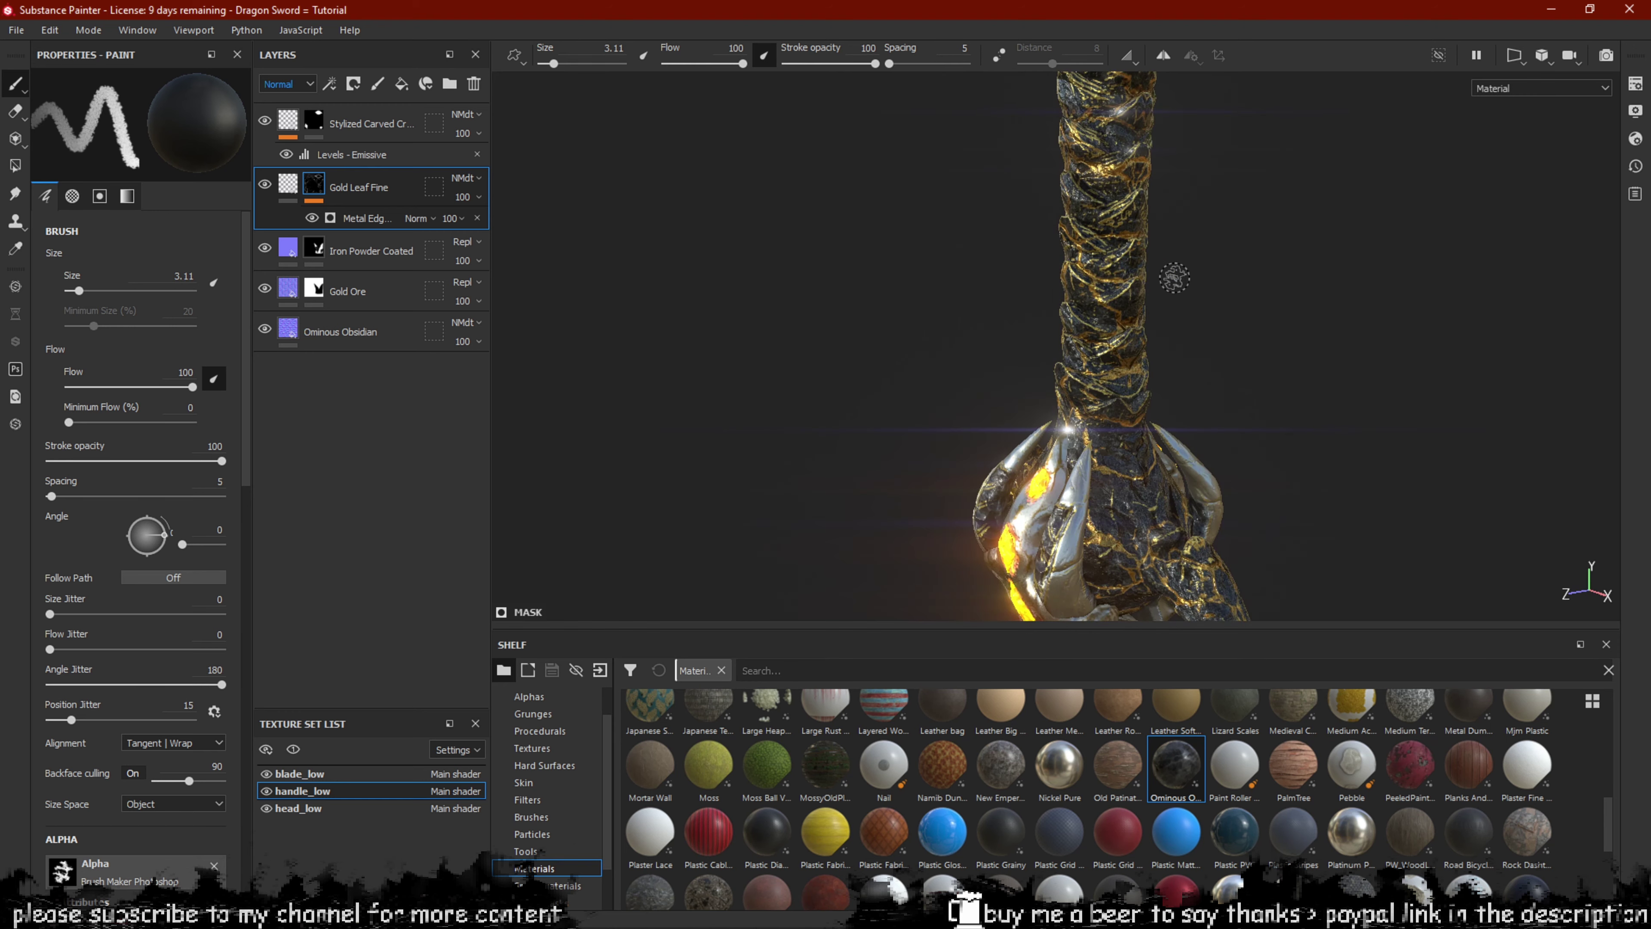
mouse_move(1132, 340)
left_mouse_down("alt")
mouse_move(1163, 242)
mouse_move(1156, 302)
left_mouse_up("alt")
middle_click_drag(1157, 302, 1081, 118, "alt")
scroll(1067, 260, "down", 5)
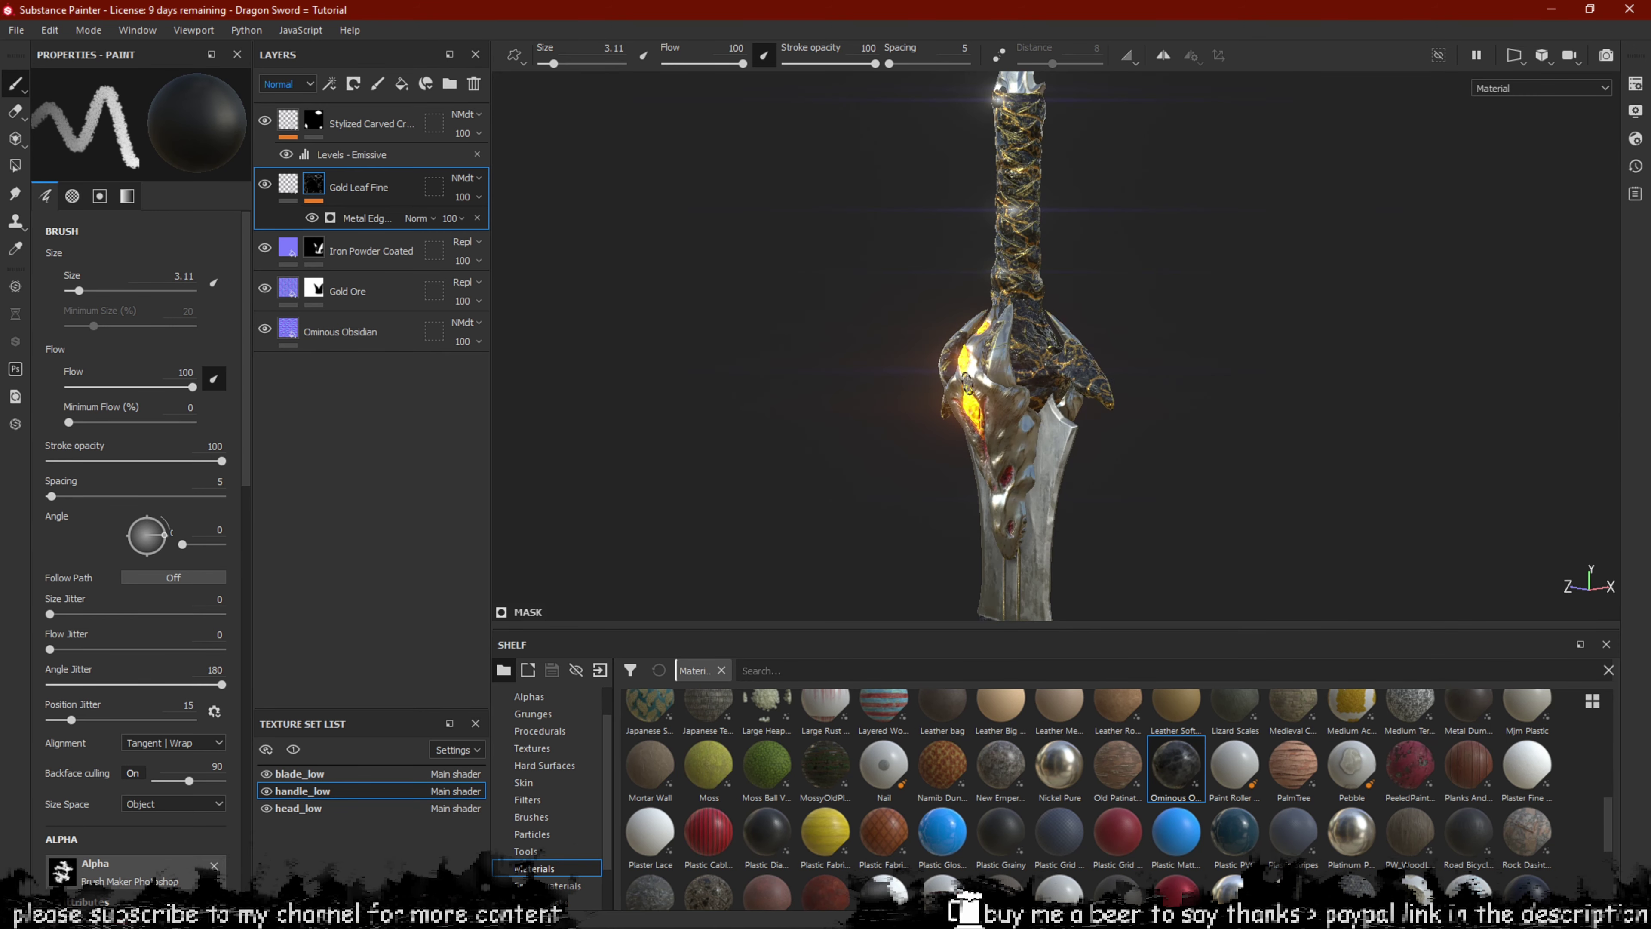
mouse_move(1014, 374)
left_mouse_down("alt")
mouse_move(1052, 381)
mouse_move(1075, 362)
left_mouse_up("alt")
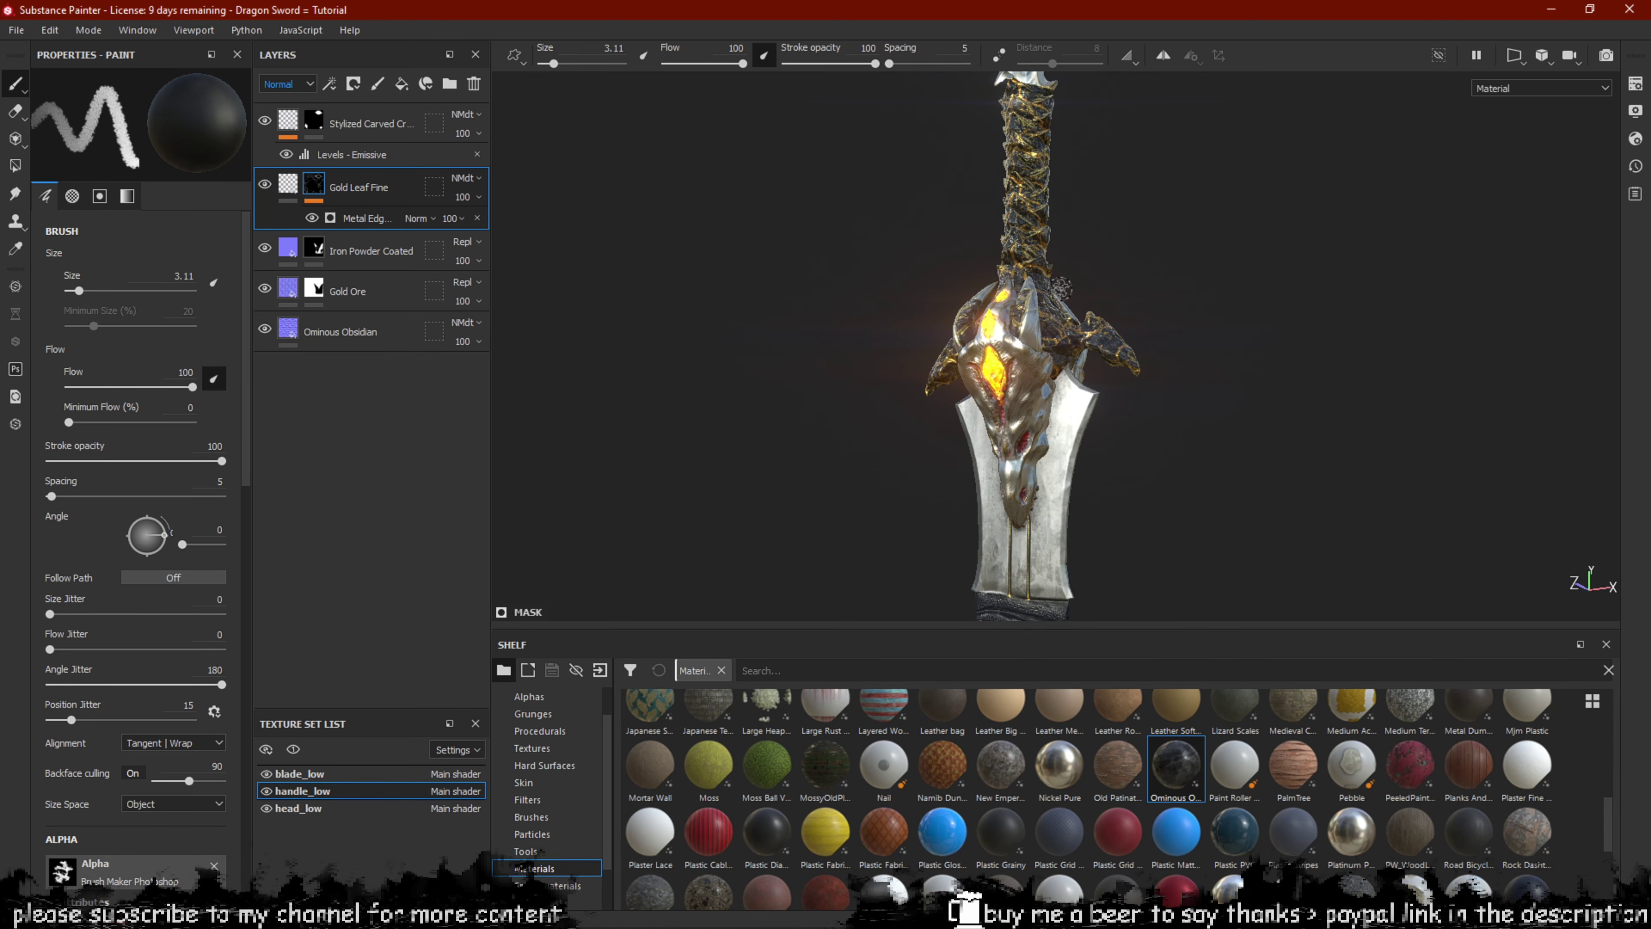
mouse_move(1063, 294)
left_mouse_down("alt")
mouse_move(1343, 323)
mouse_move(1137, 281)
mouse_move(1034, 354)
left_mouse_up("alt")
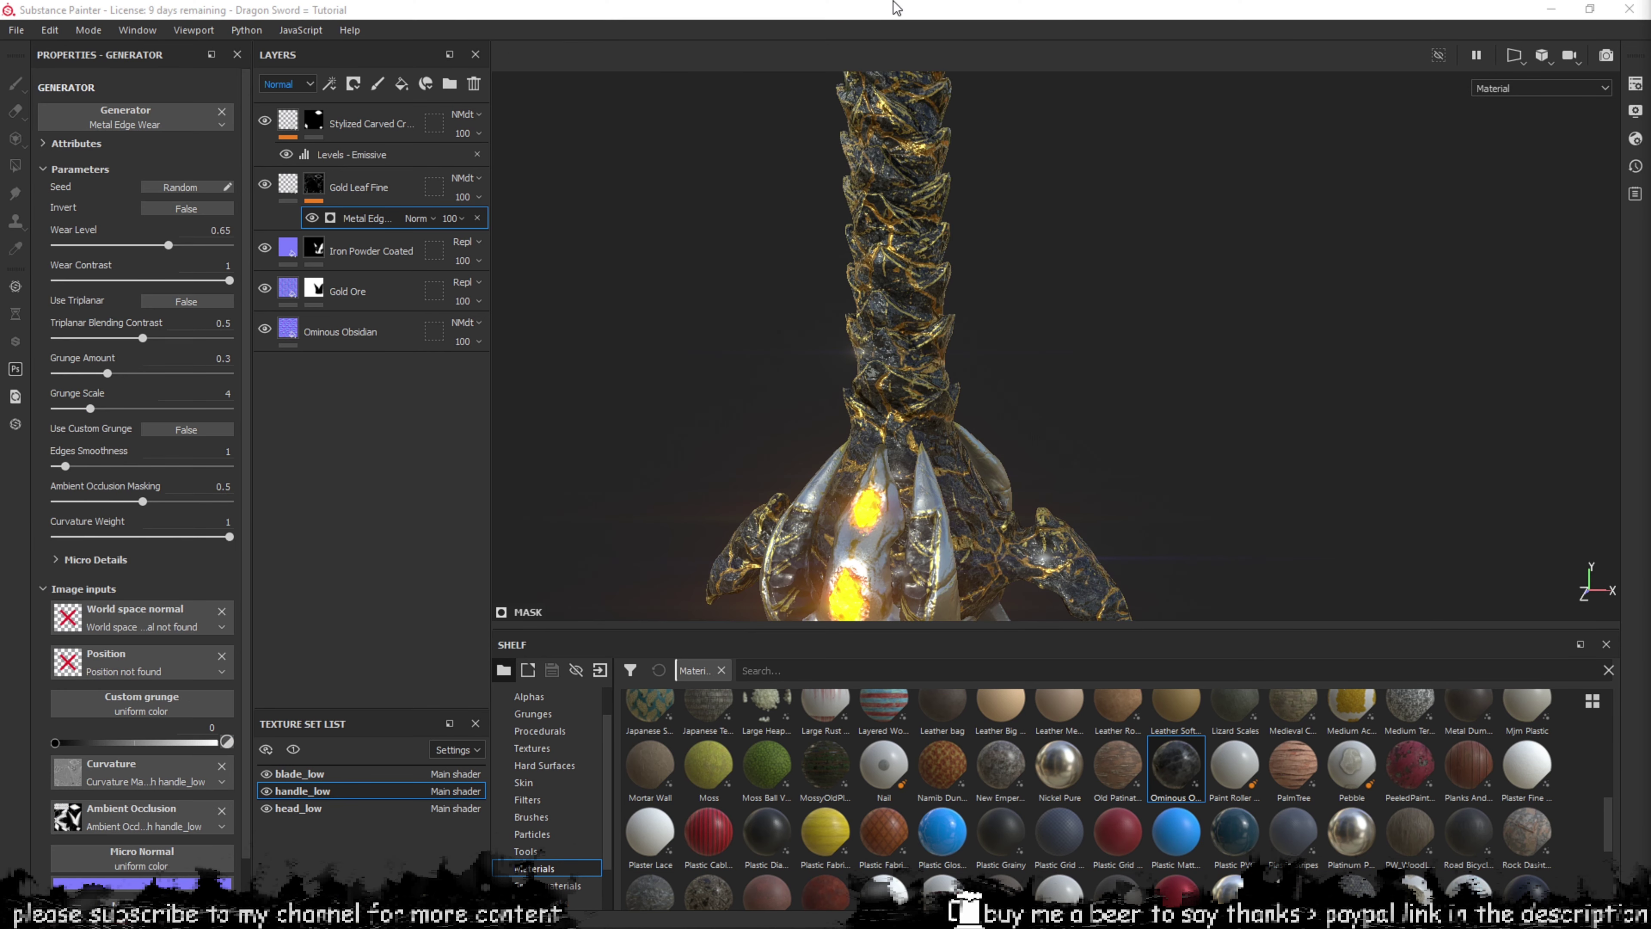
Set the Gold Ore layer's UV scale to 2.
left_click_drag(1016, 290, 949, 311, "alt")
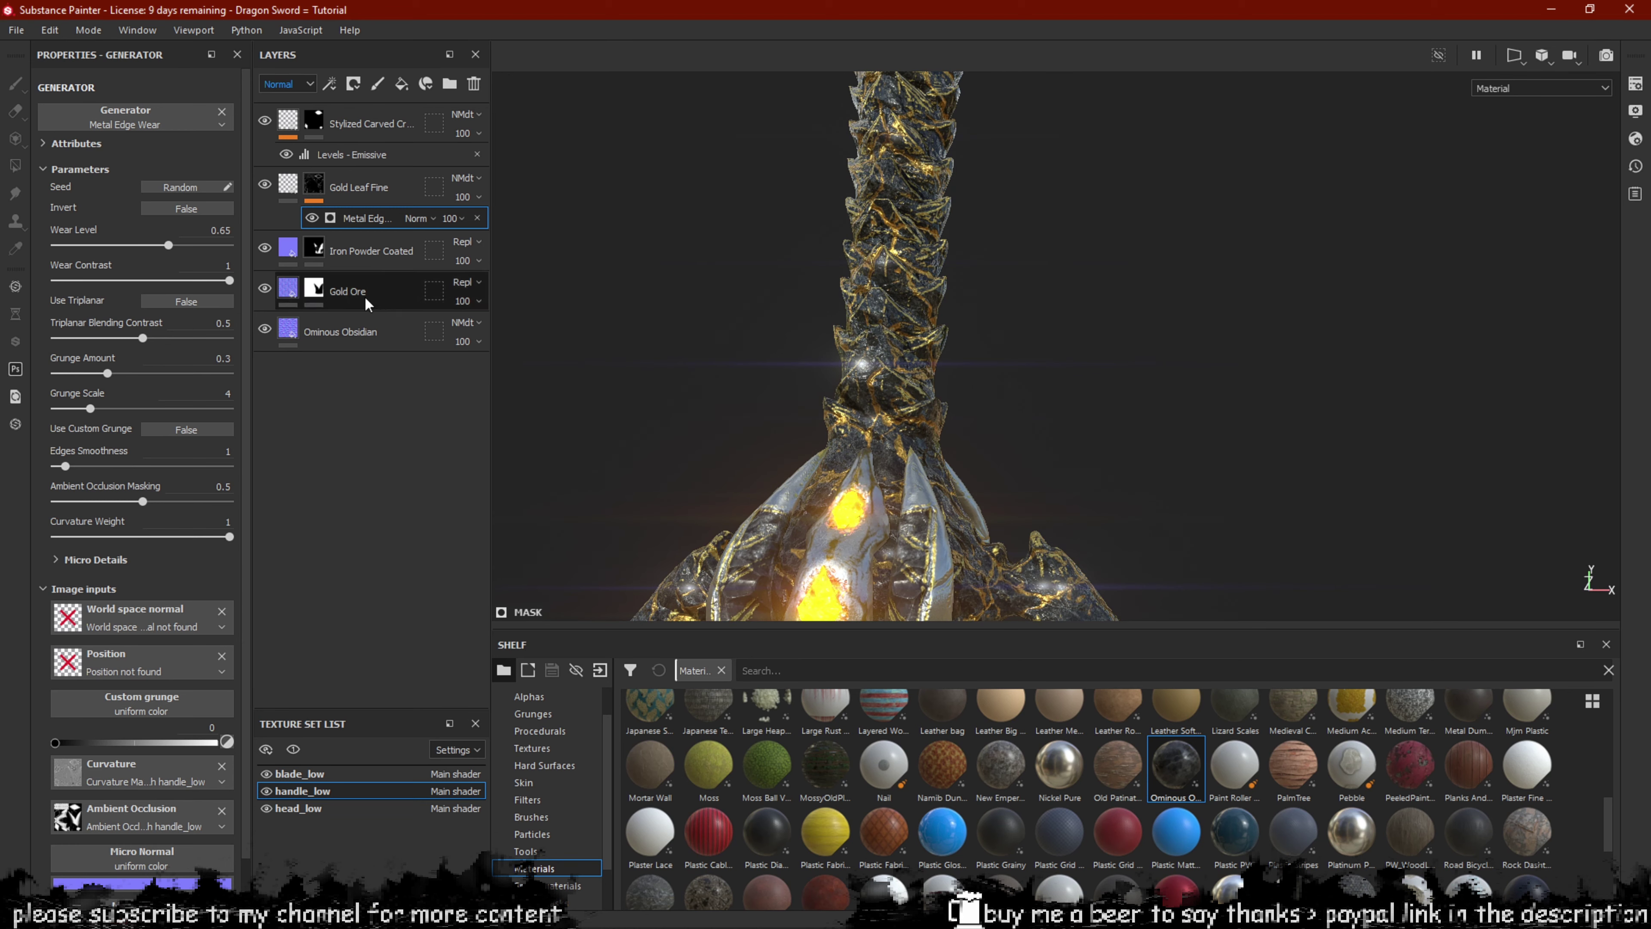
left_click(295, 282)
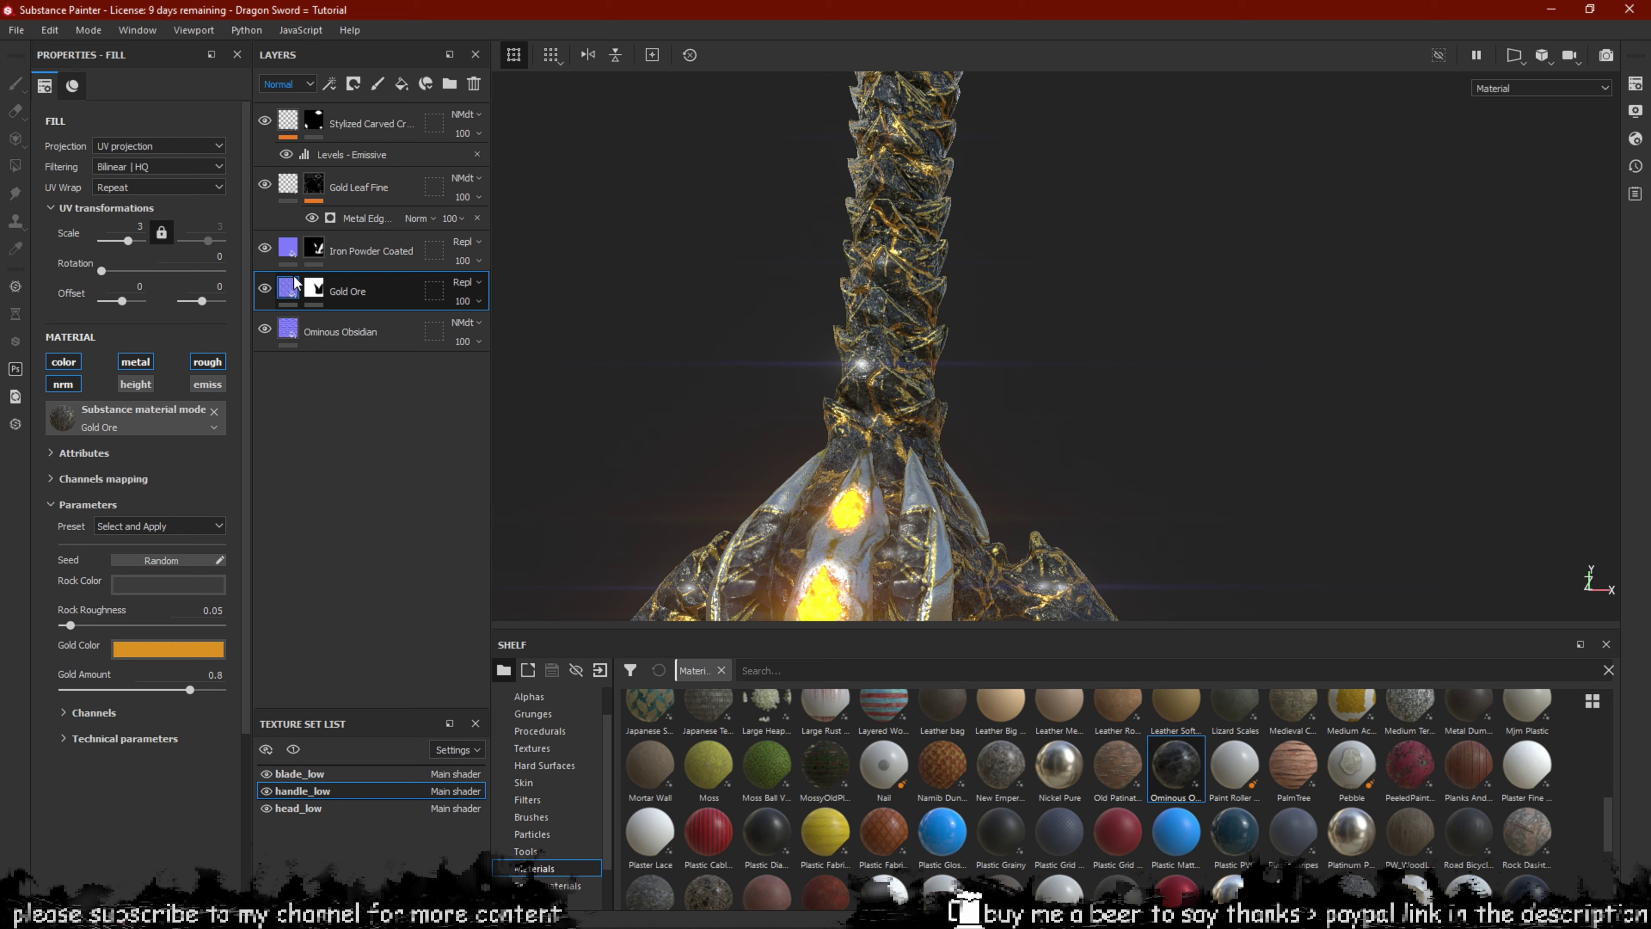
type("2")
key("Return")
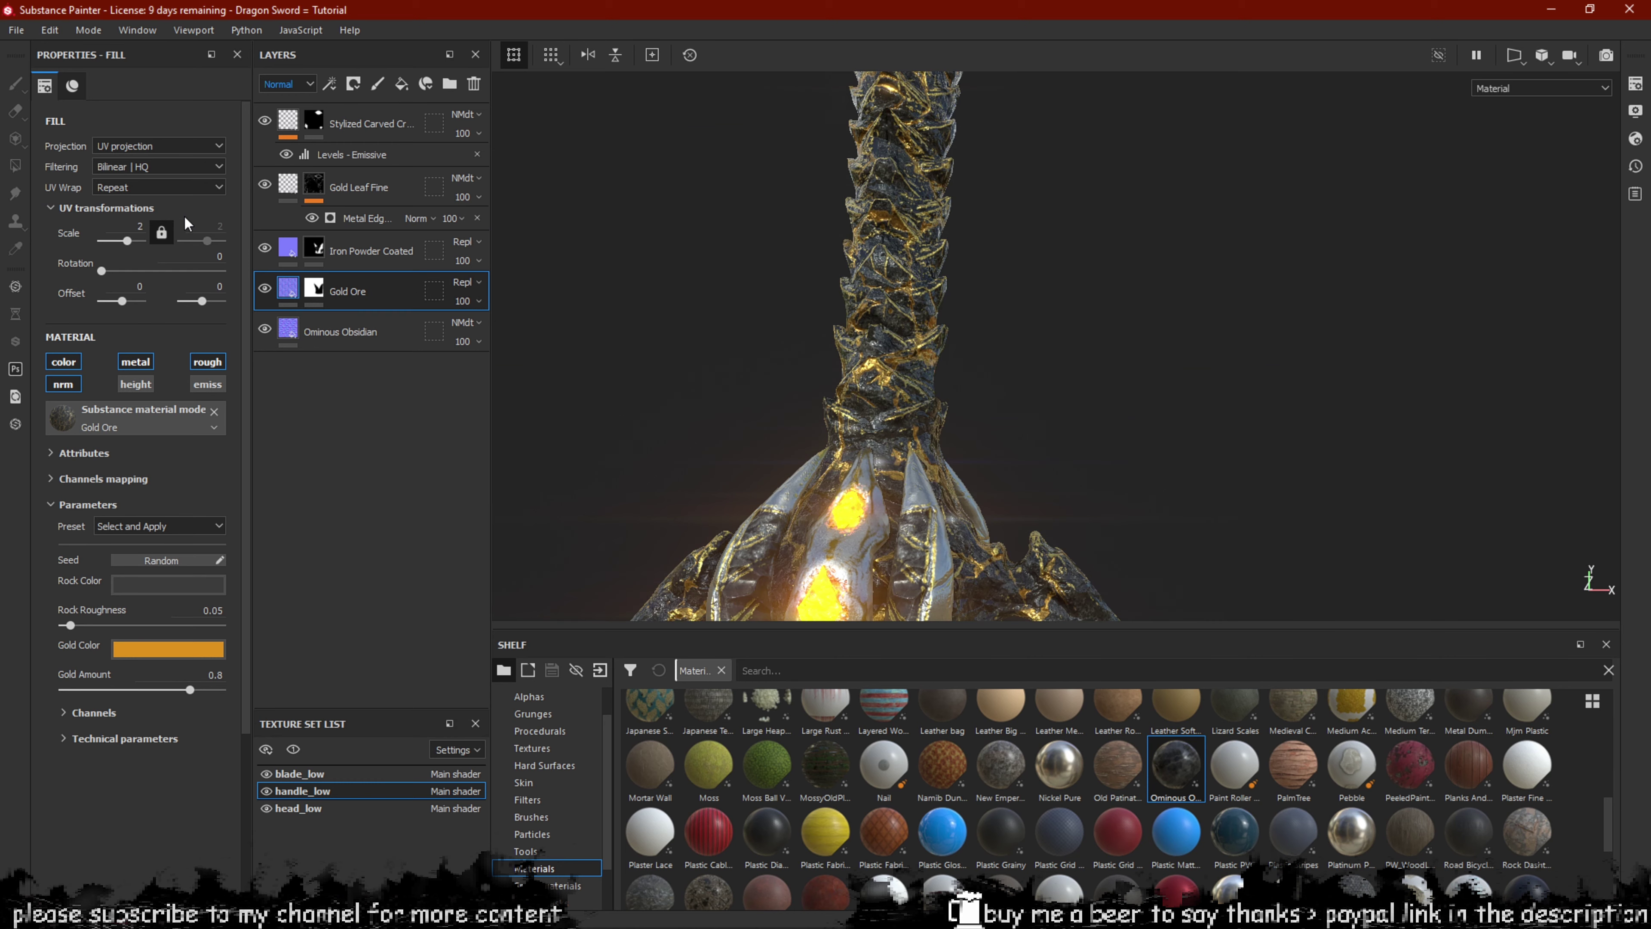
left_click_drag(839, 316, 671, 303, "alt")
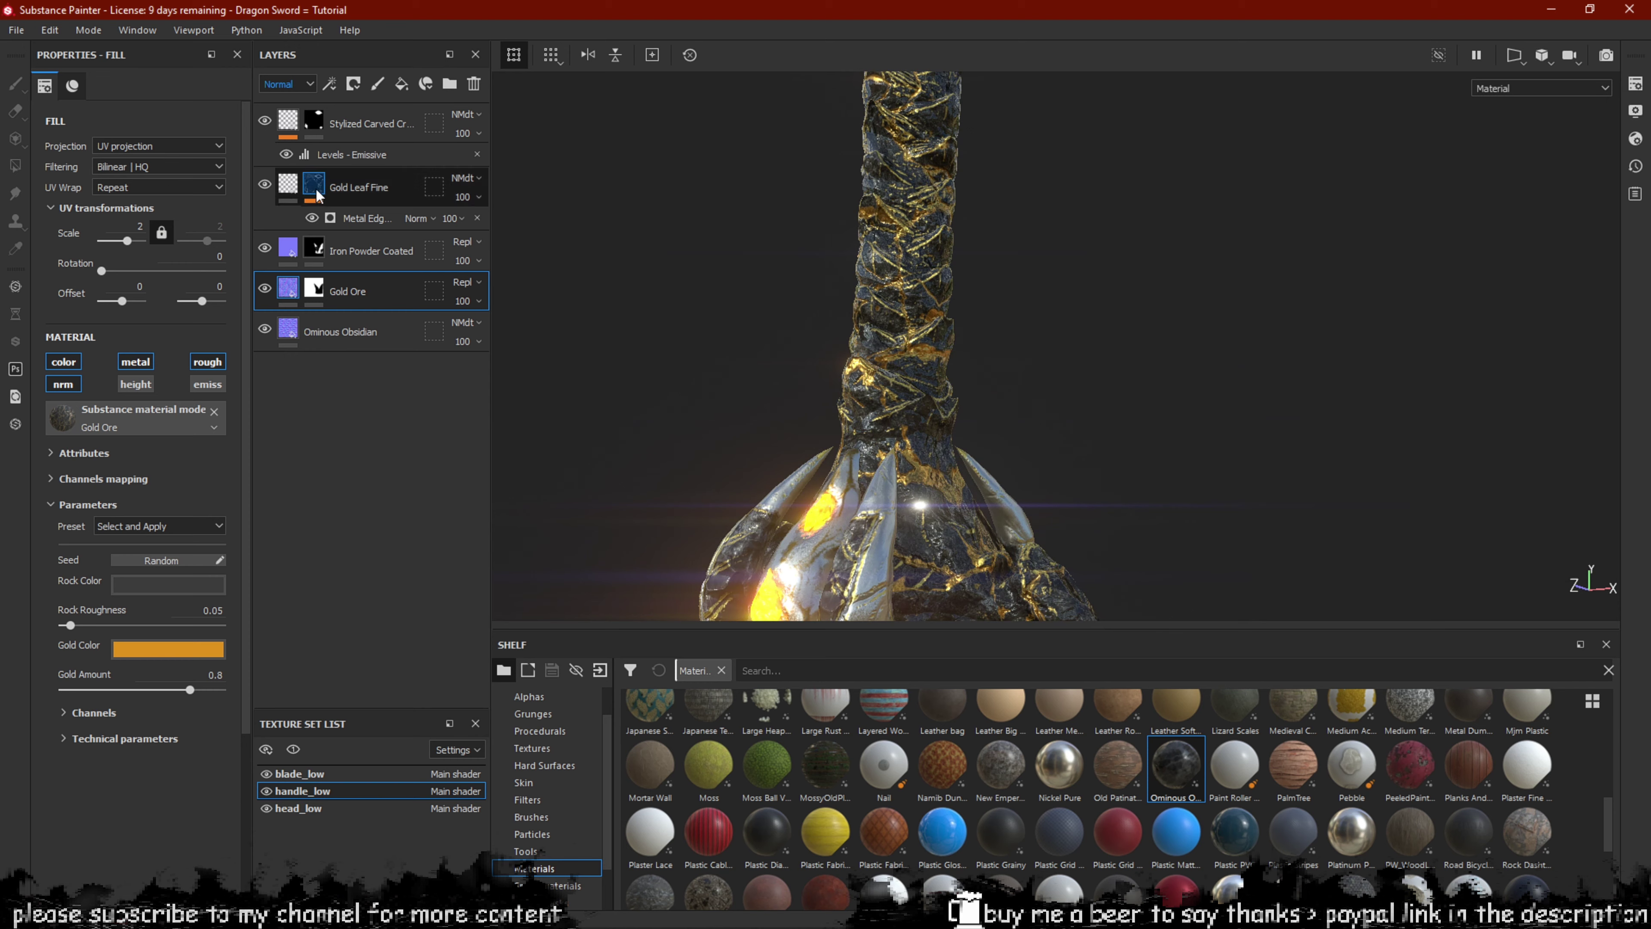
Lower the Wear Level of the Gold Leaf Fine mask's Metal Edge Wear generator to 0.55 and check the grip.
left_click(364, 218)
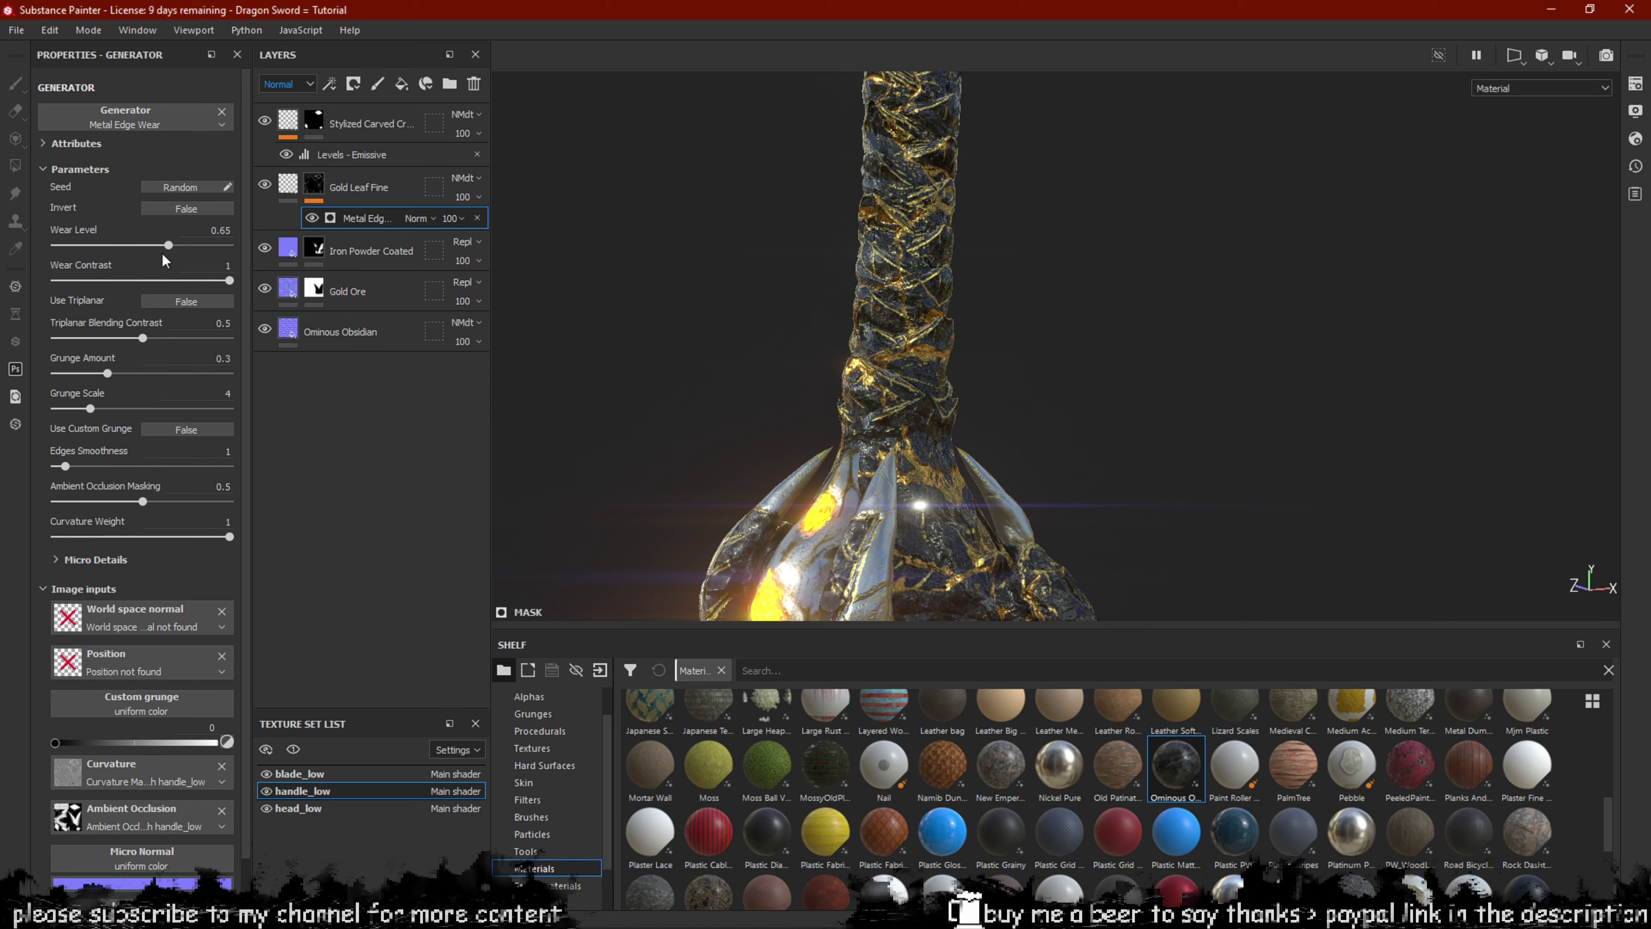
mouse_move(167, 245)
left_mouse_down()
mouse_move(146, 248)
mouse_move(183, 250)
mouse_move(147, 252)
mouse_move(166, 253)
left_mouse_up()
scroll(777, 311, "up", 5)
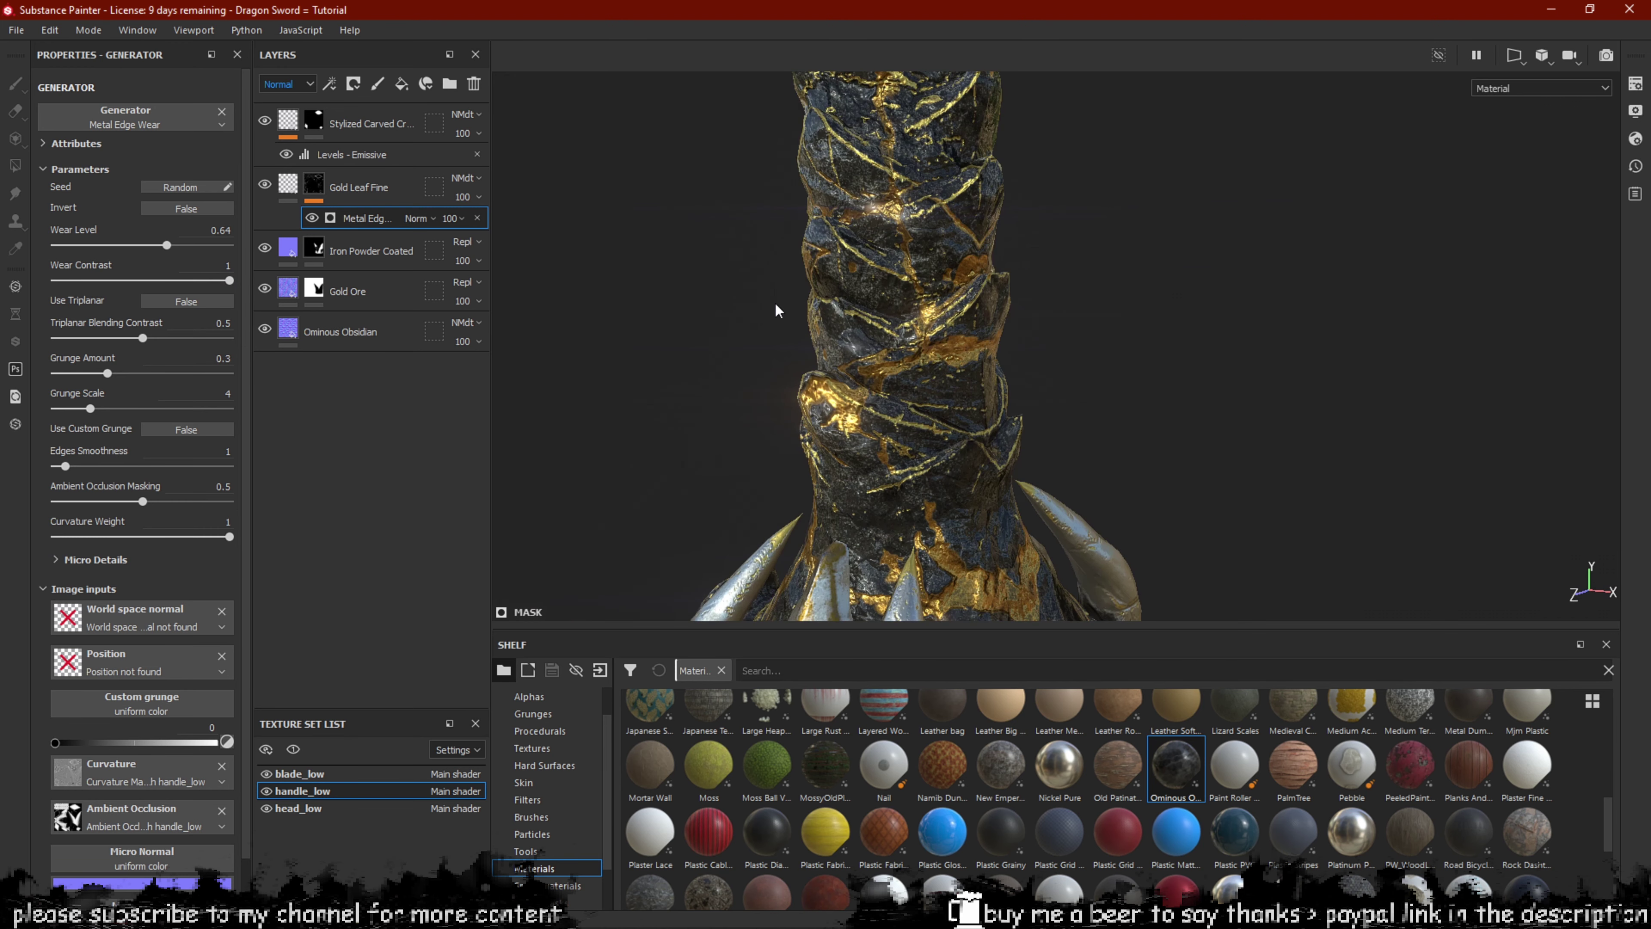
left_click_drag(167, 245, 155, 281)
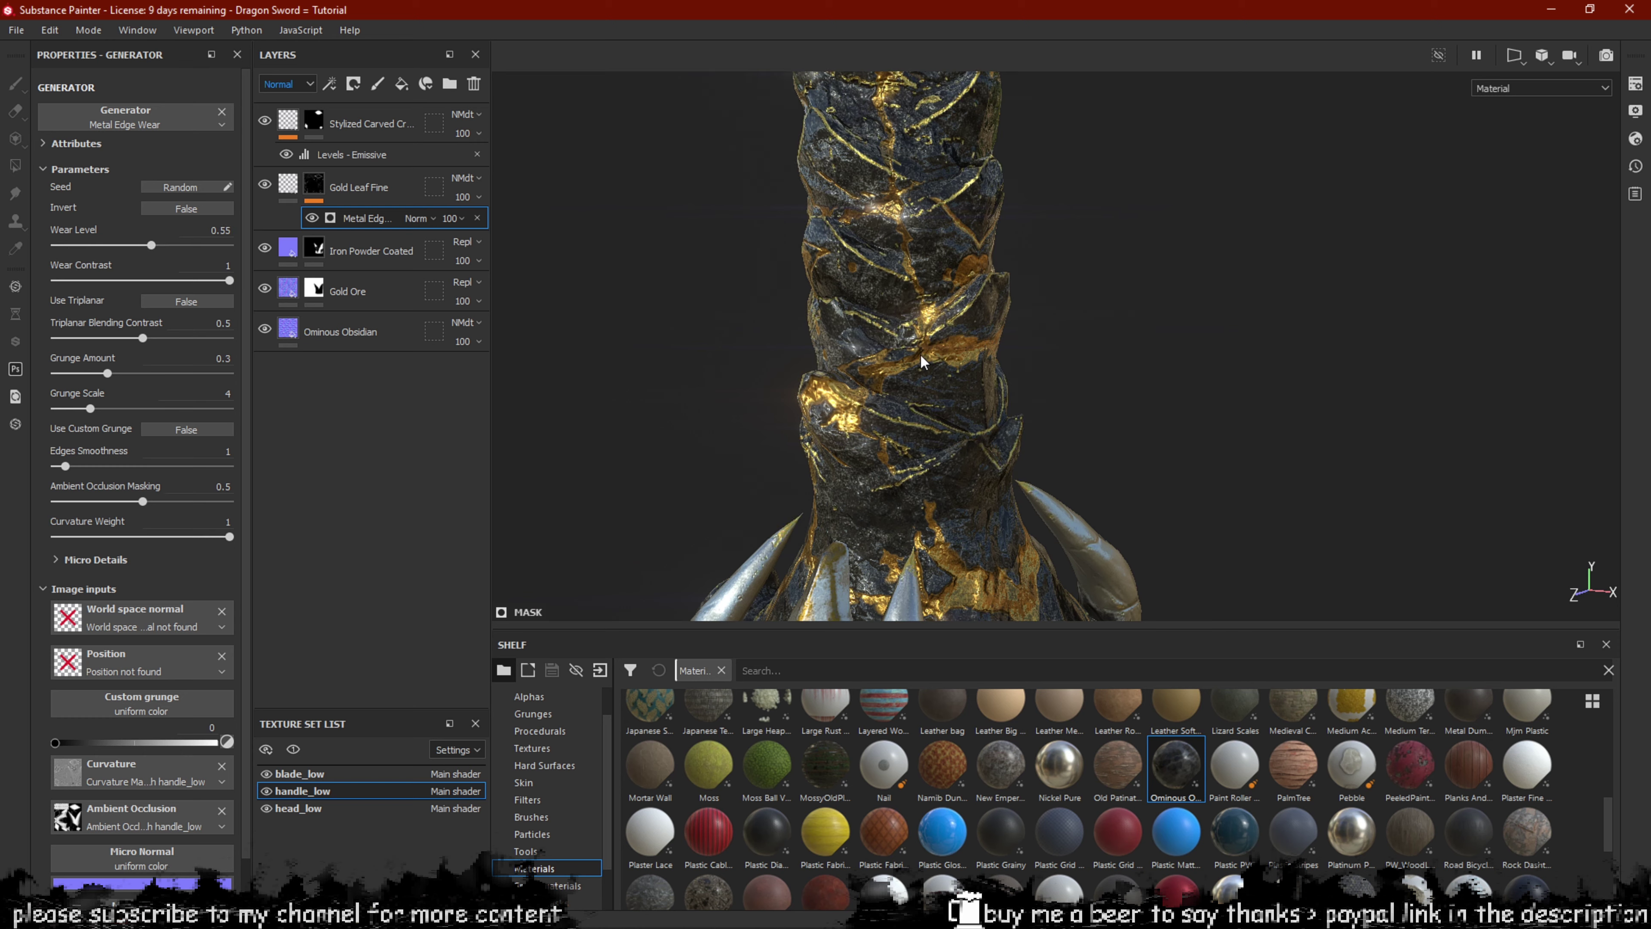
mouse_move(920, 355)
left_mouse_down("alt")
mouse_move(1114, 361)
mouse_move(1239, 340)
mouse_move(934, 336)
left_mouse_up("alt")
scroll(960, 317, "down", 4)
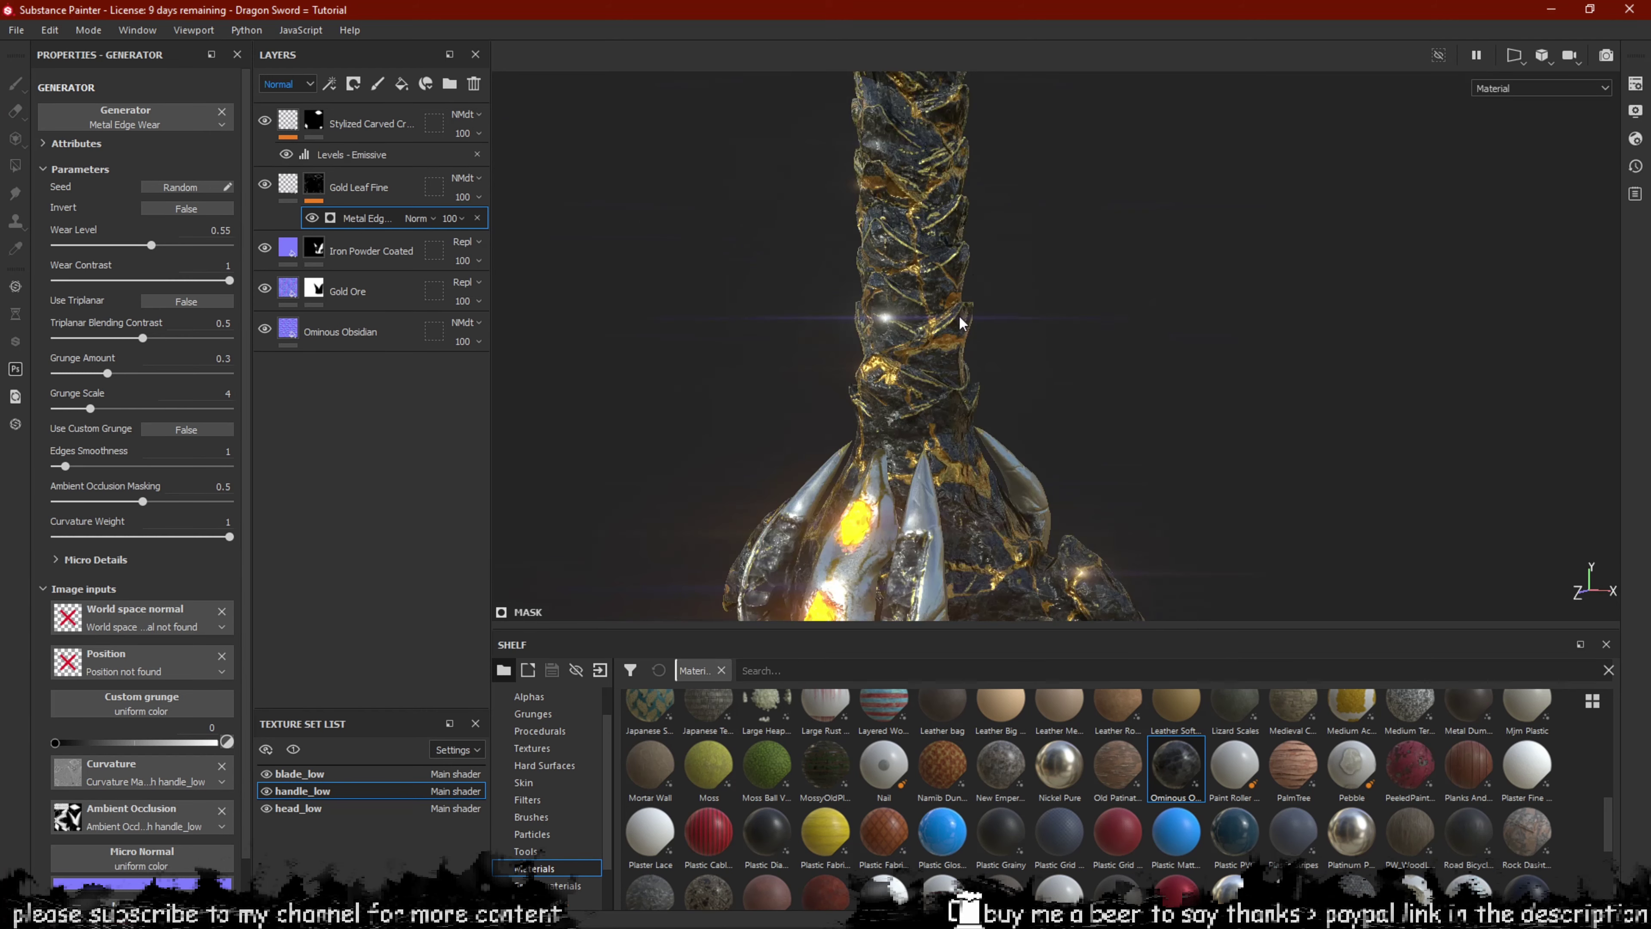
left_click_drag(983, 274, 741, 243, "alt")
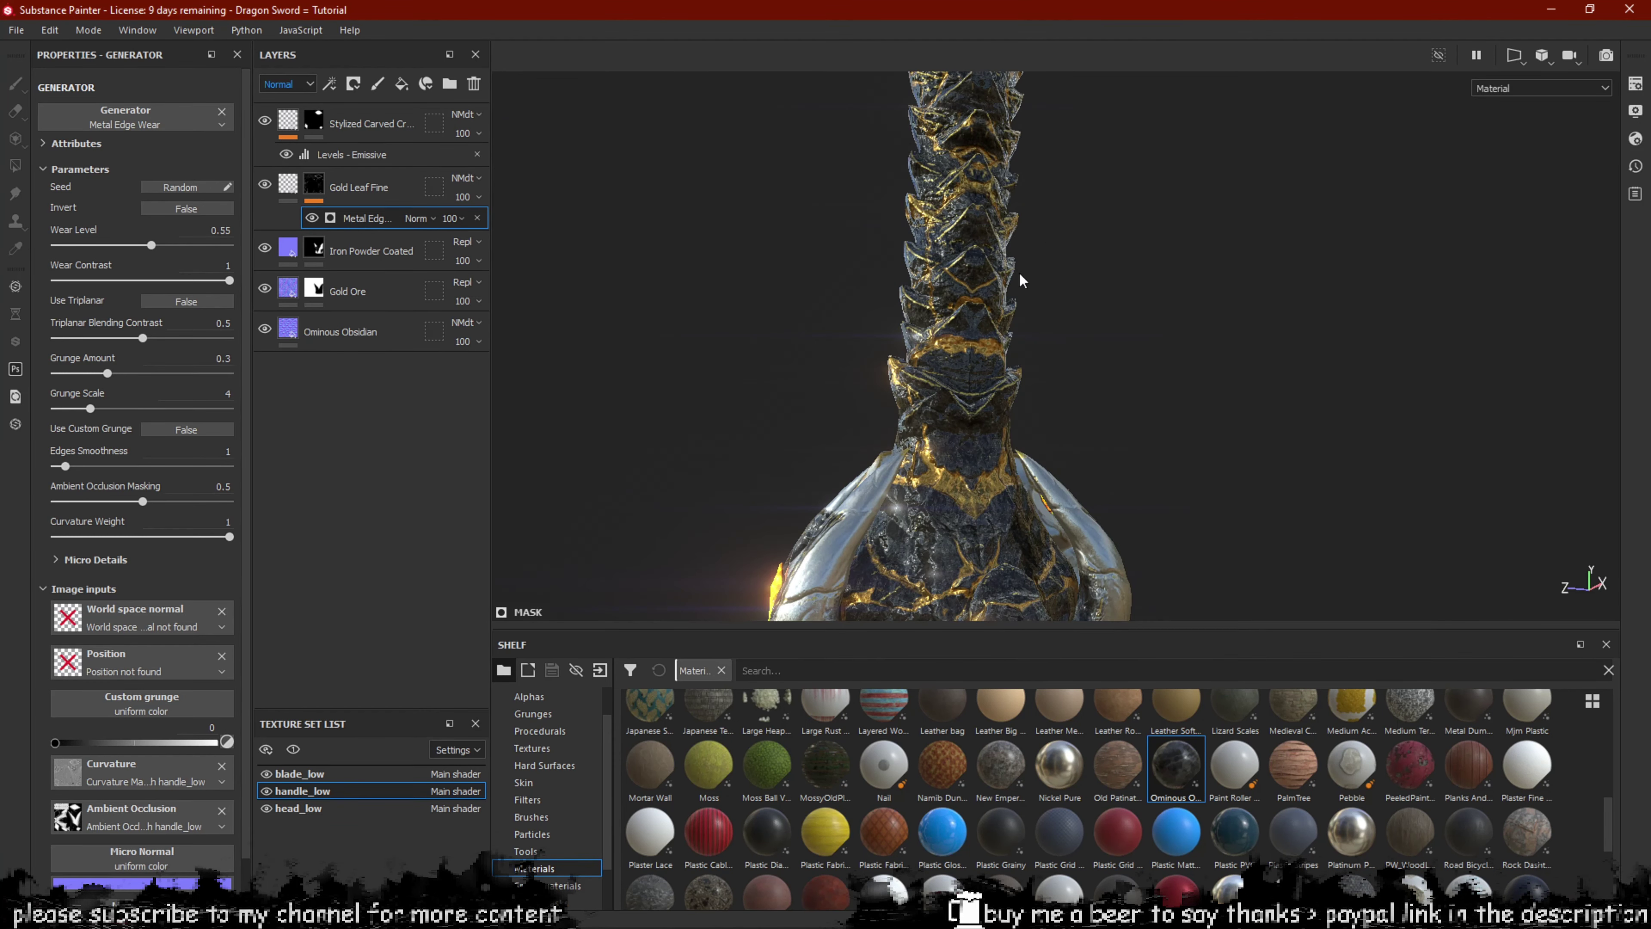
left_click_drag(967, 336, 1060, 311, "alt")
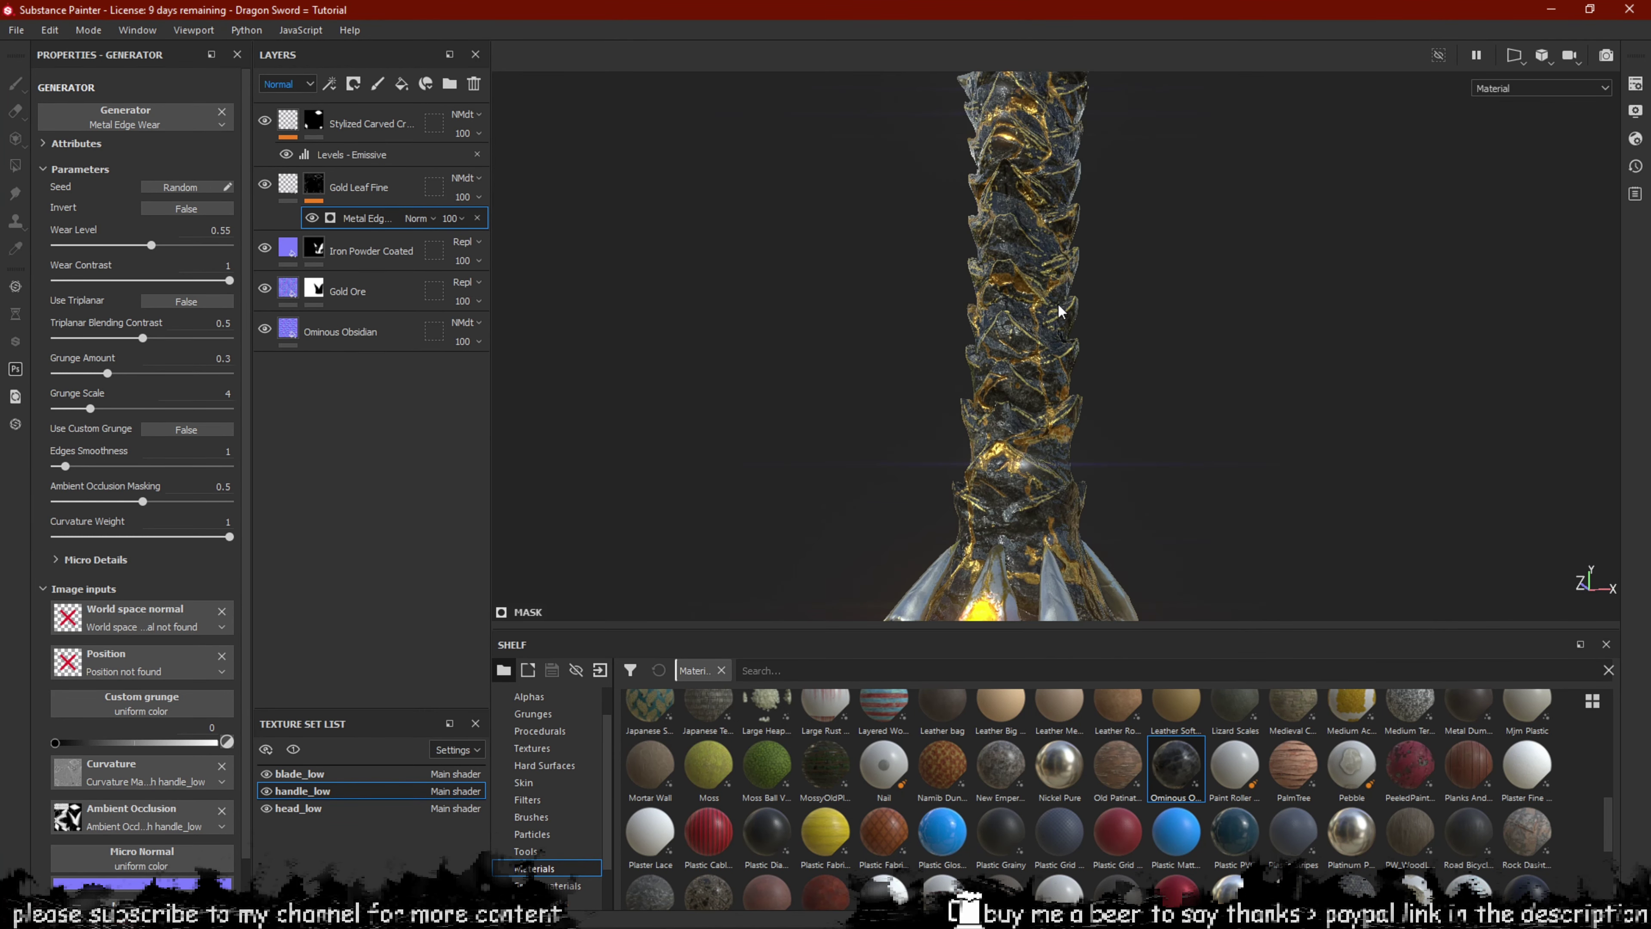
Set the Gold Leaf Fine mask's Metal Edge Wear generator to Grunge Amount 0.71 and Grunge Scale 8.
right_click_drag(439, 462, 283, 509, "alt")
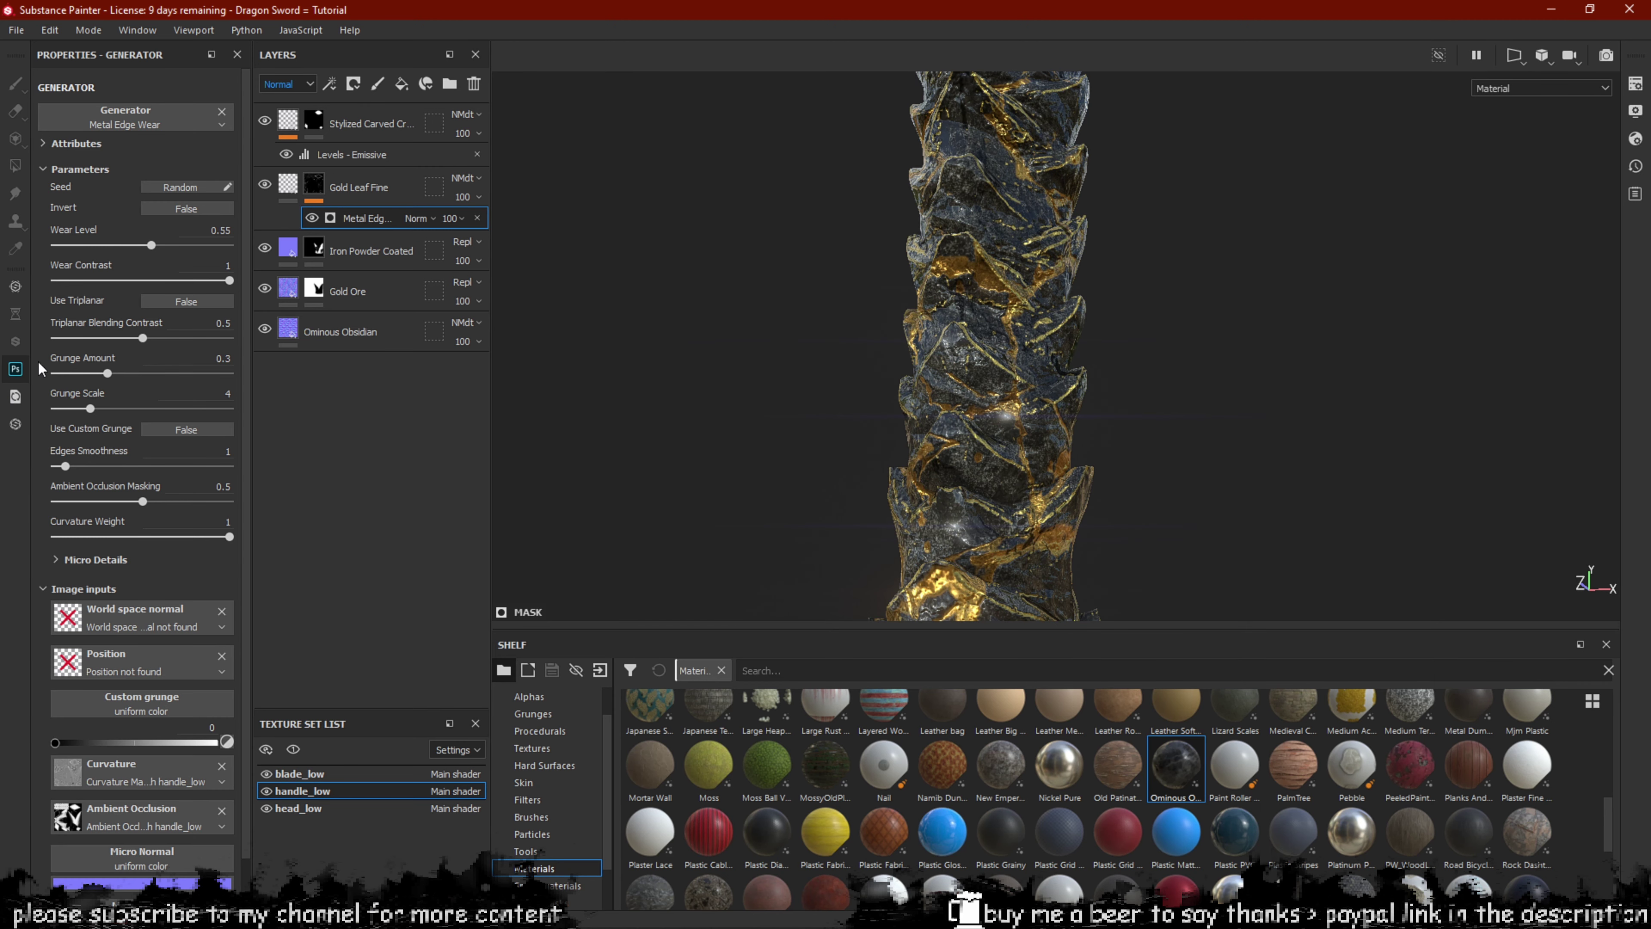
left_click_drag(107, 409, 173, 415)
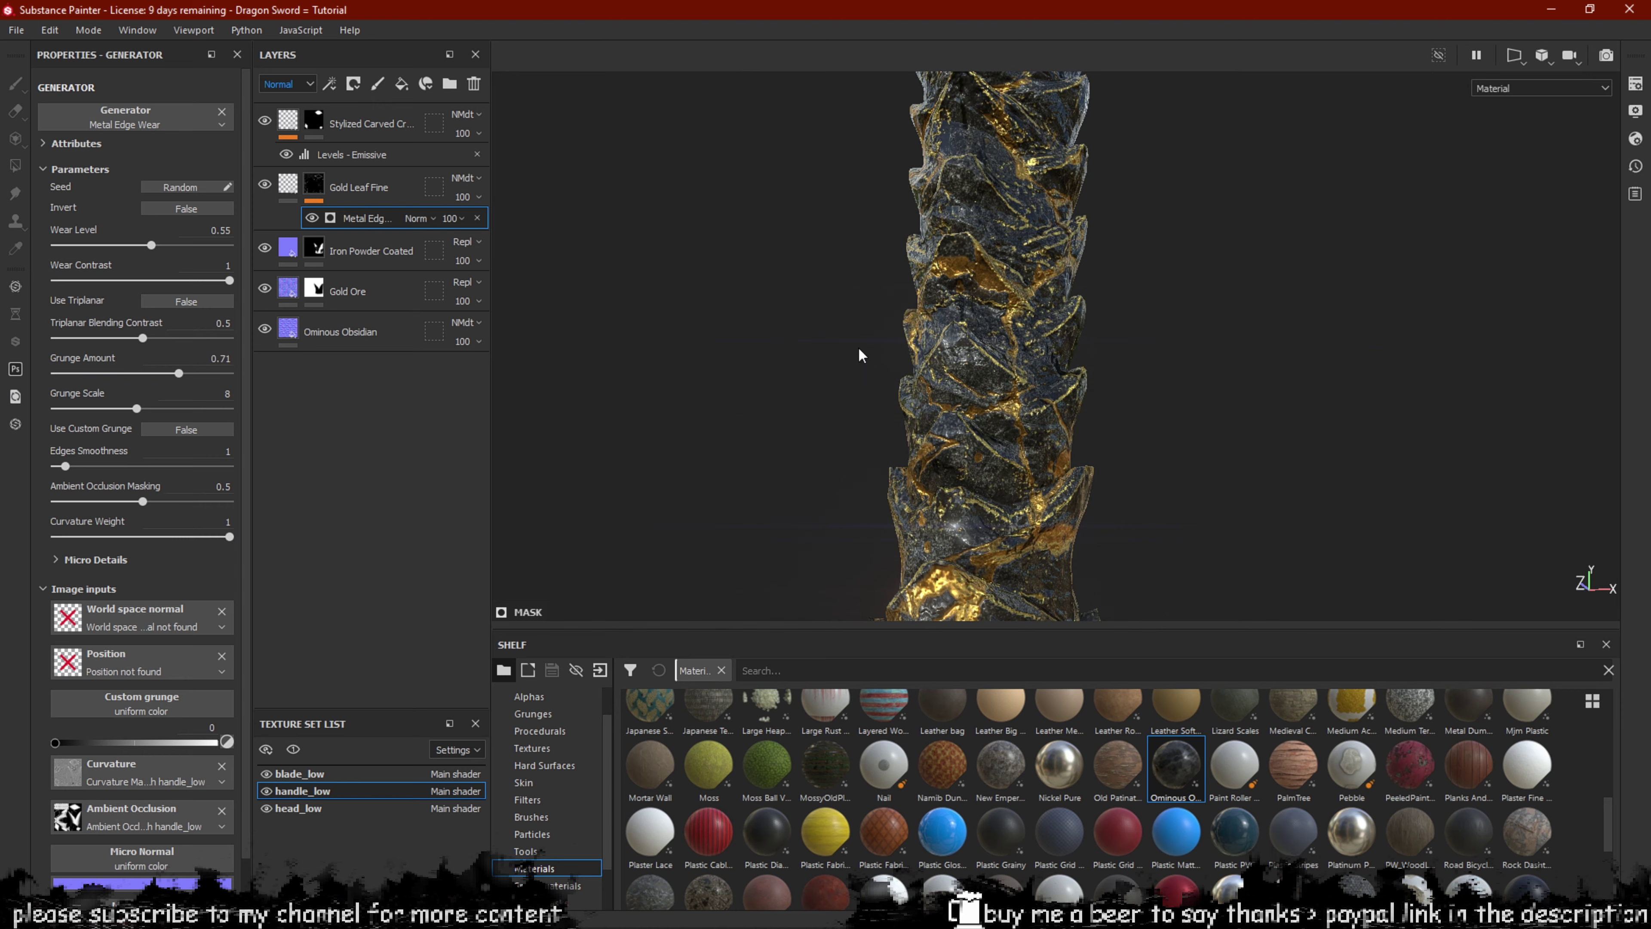
left_click_drag(859, 354, 924, 331, "alt")
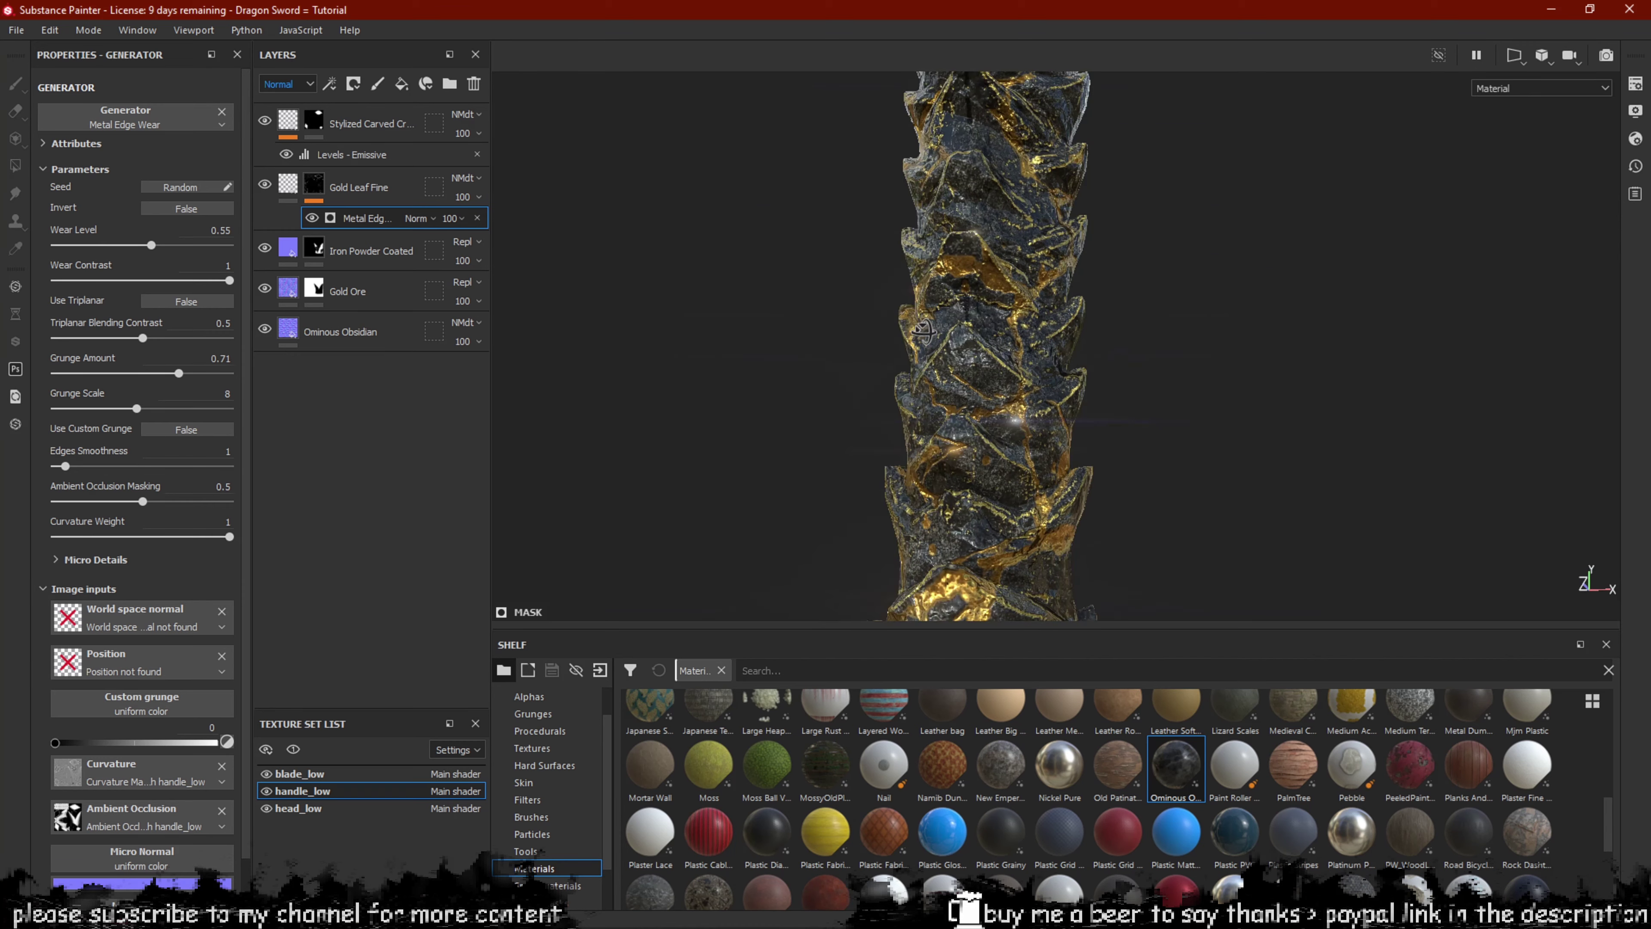
Examine the dragon head up close from the front and both sides, checking its metal, gold edges, eyes and gems.
mouse_move(1058, 486)
left_mouse_down("alt")
mouse_move(1073, 185)
mouse_move(1060, 330)
left_mouse_up("alt")
mouse_move(1082, 408)
left_mouse_down("alt")
mouse_move(1061, 416)
mouse_move(1091, 429)
left_mouse_up("alt")
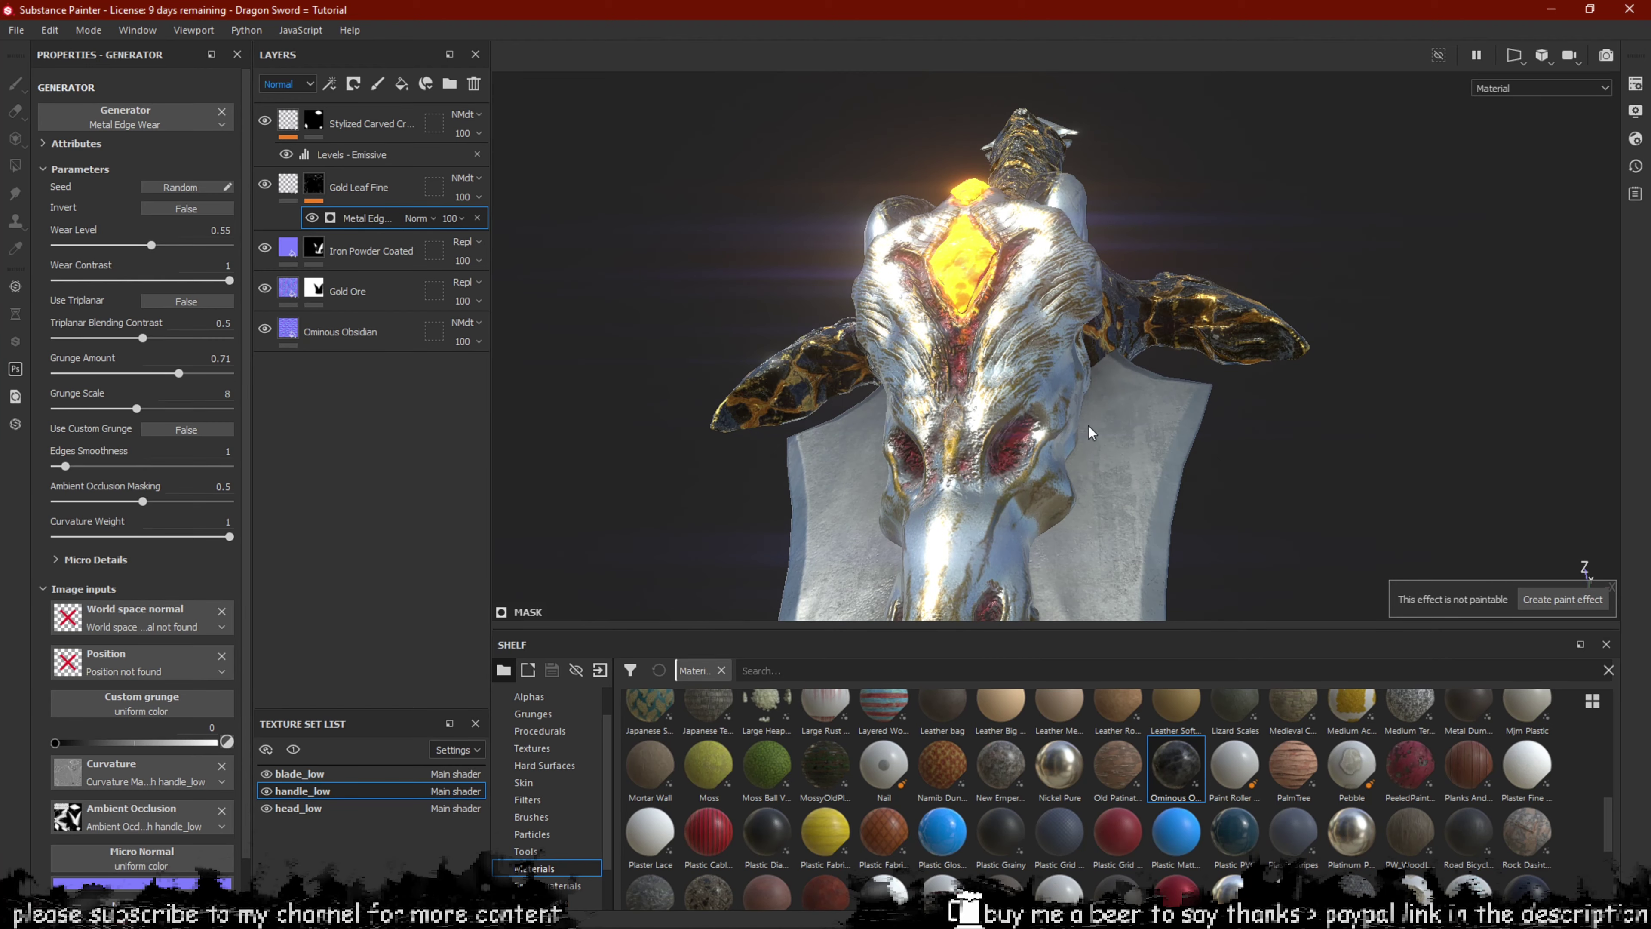
middle_click_drag(1091, 429, 1130, 278, "alt")
scroll(1117, 292, "up", 3)
left_click_drag(1118, 298, 1224, 382, "alt")
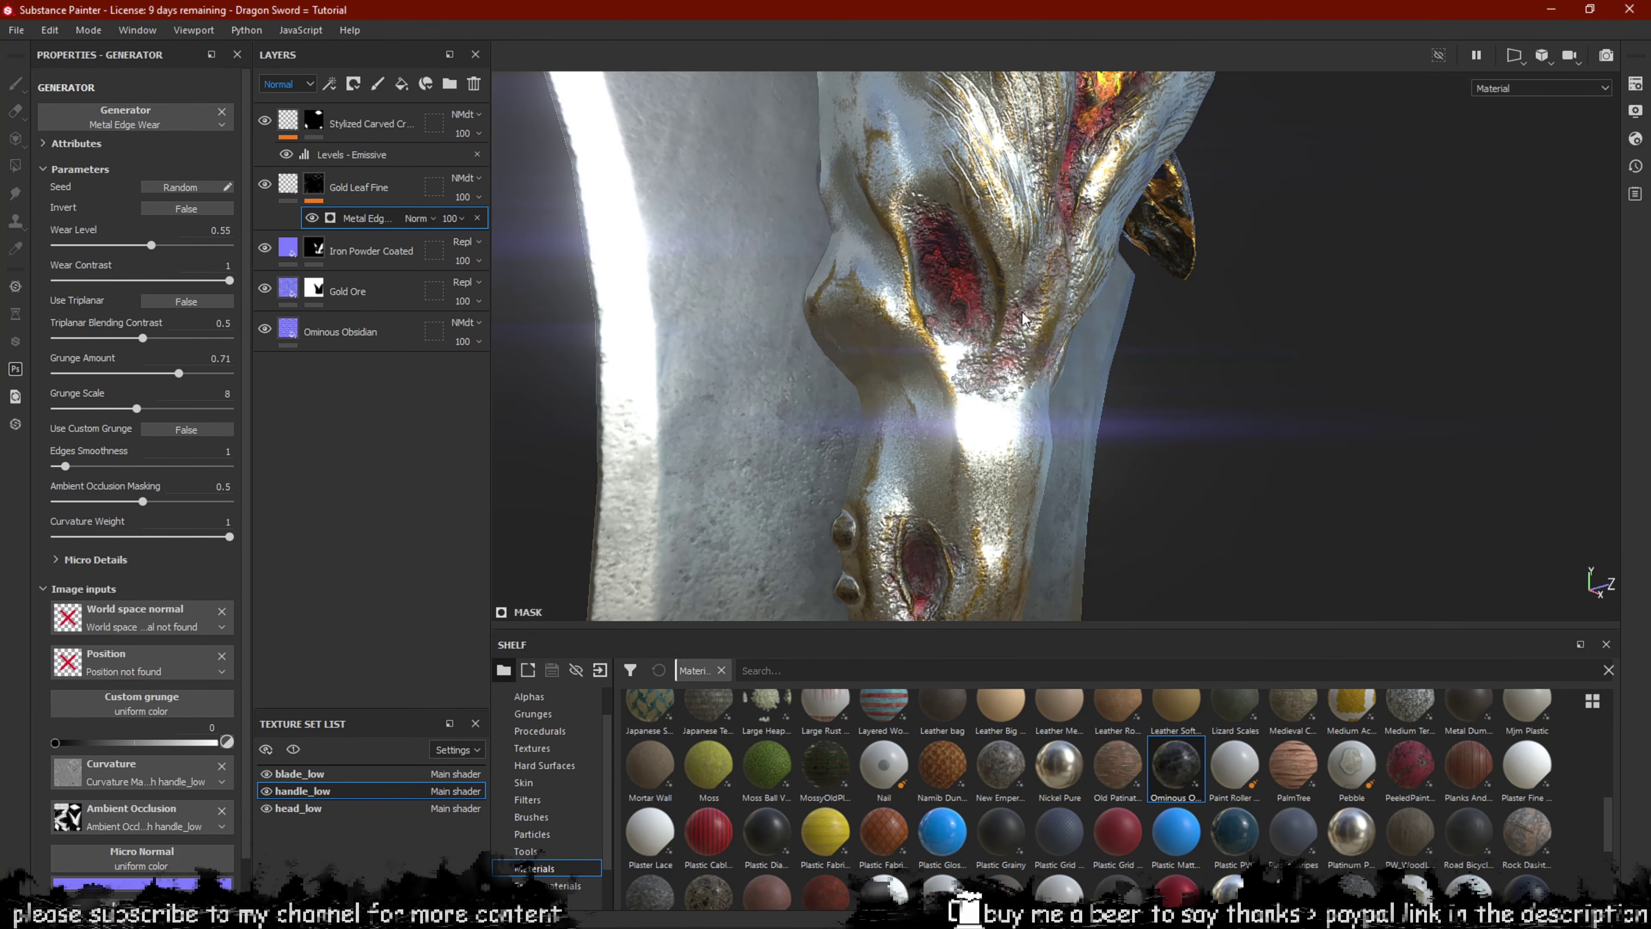
left_click_drag(1022, 318, 1072, 259, "alt")
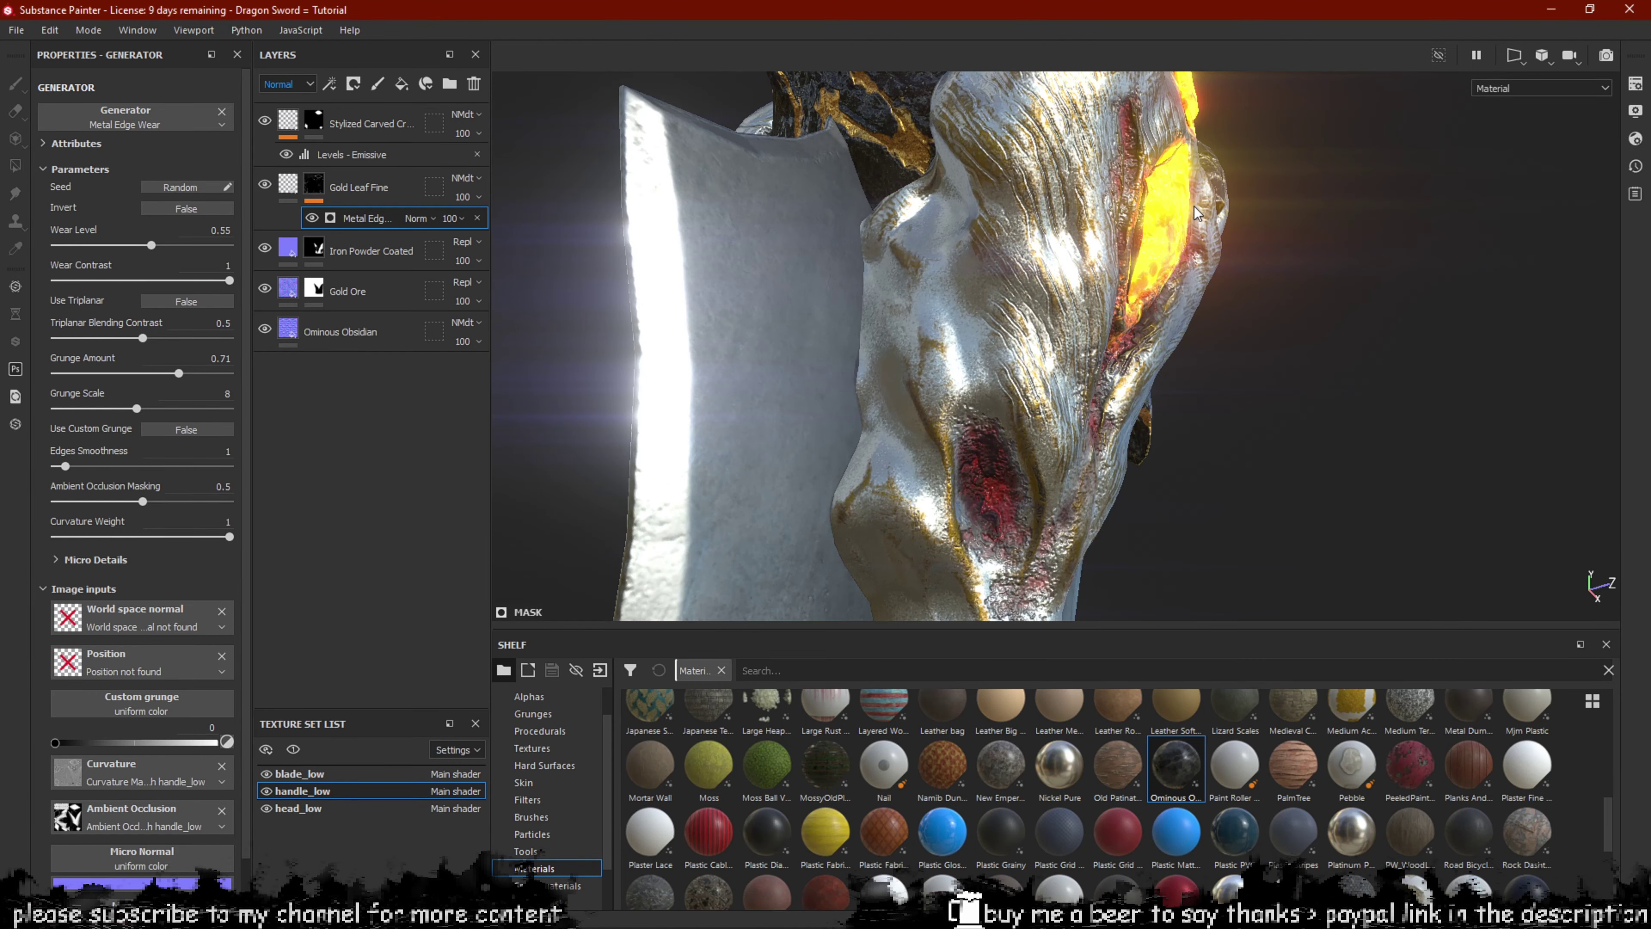
left_click_drag(1198, 213, 817, 364, "alt")
scroll(793, 426, "down", 5)
middle_click_drag(824, 424, 908, 250, "alt")
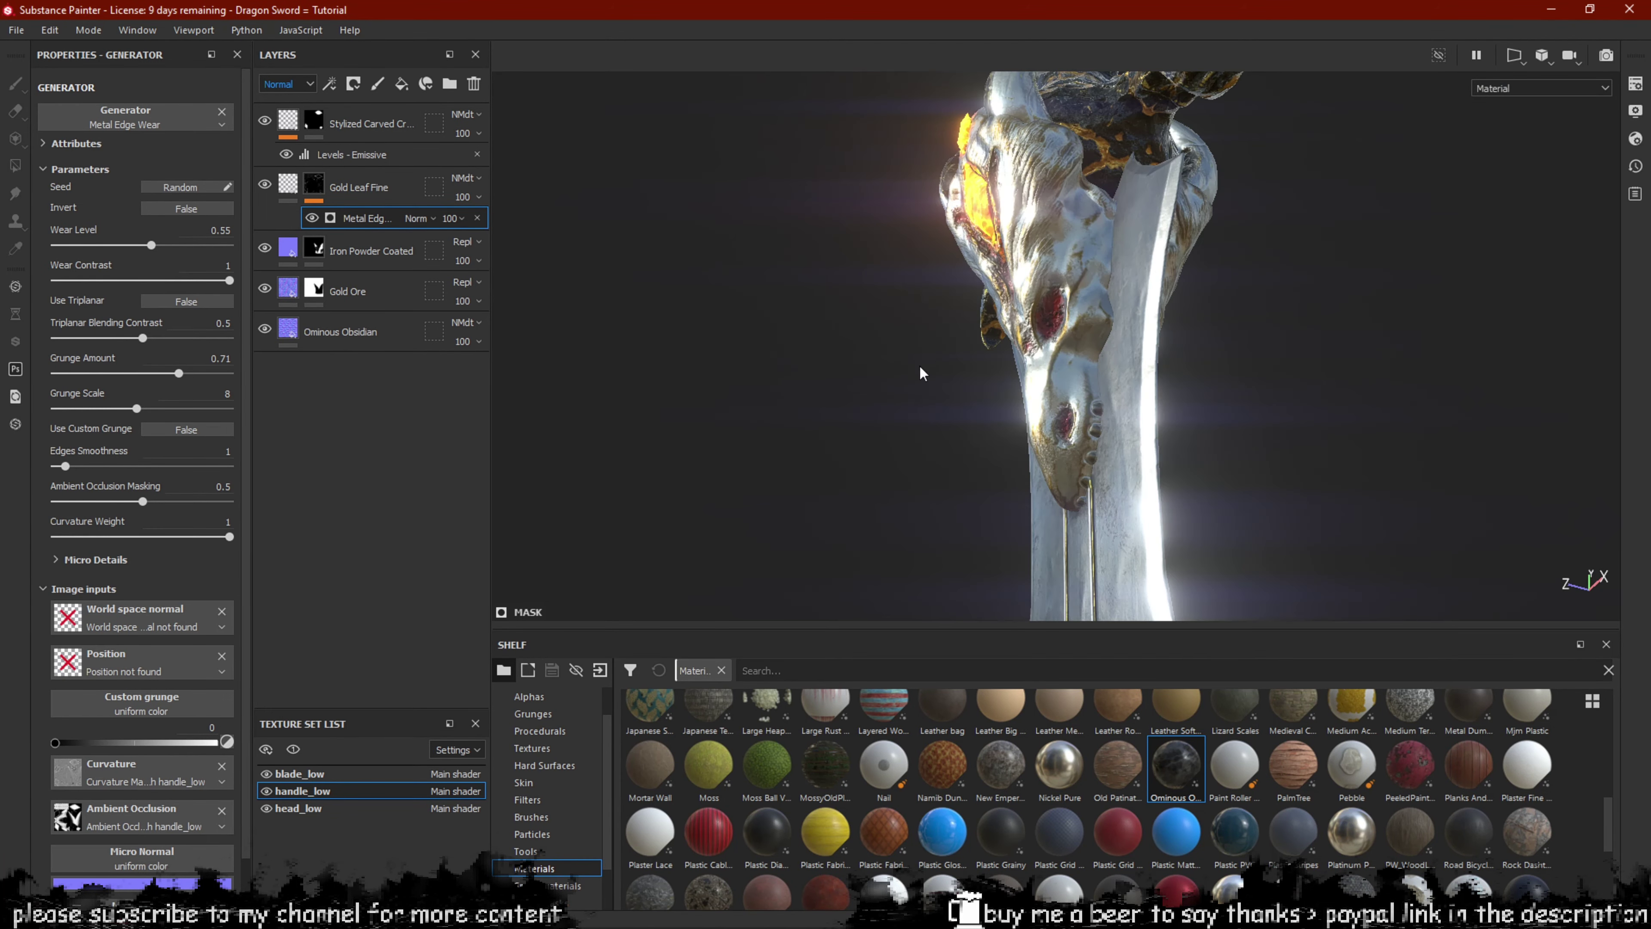
left_click_drag(922, 373, 1185, 385, "alt")
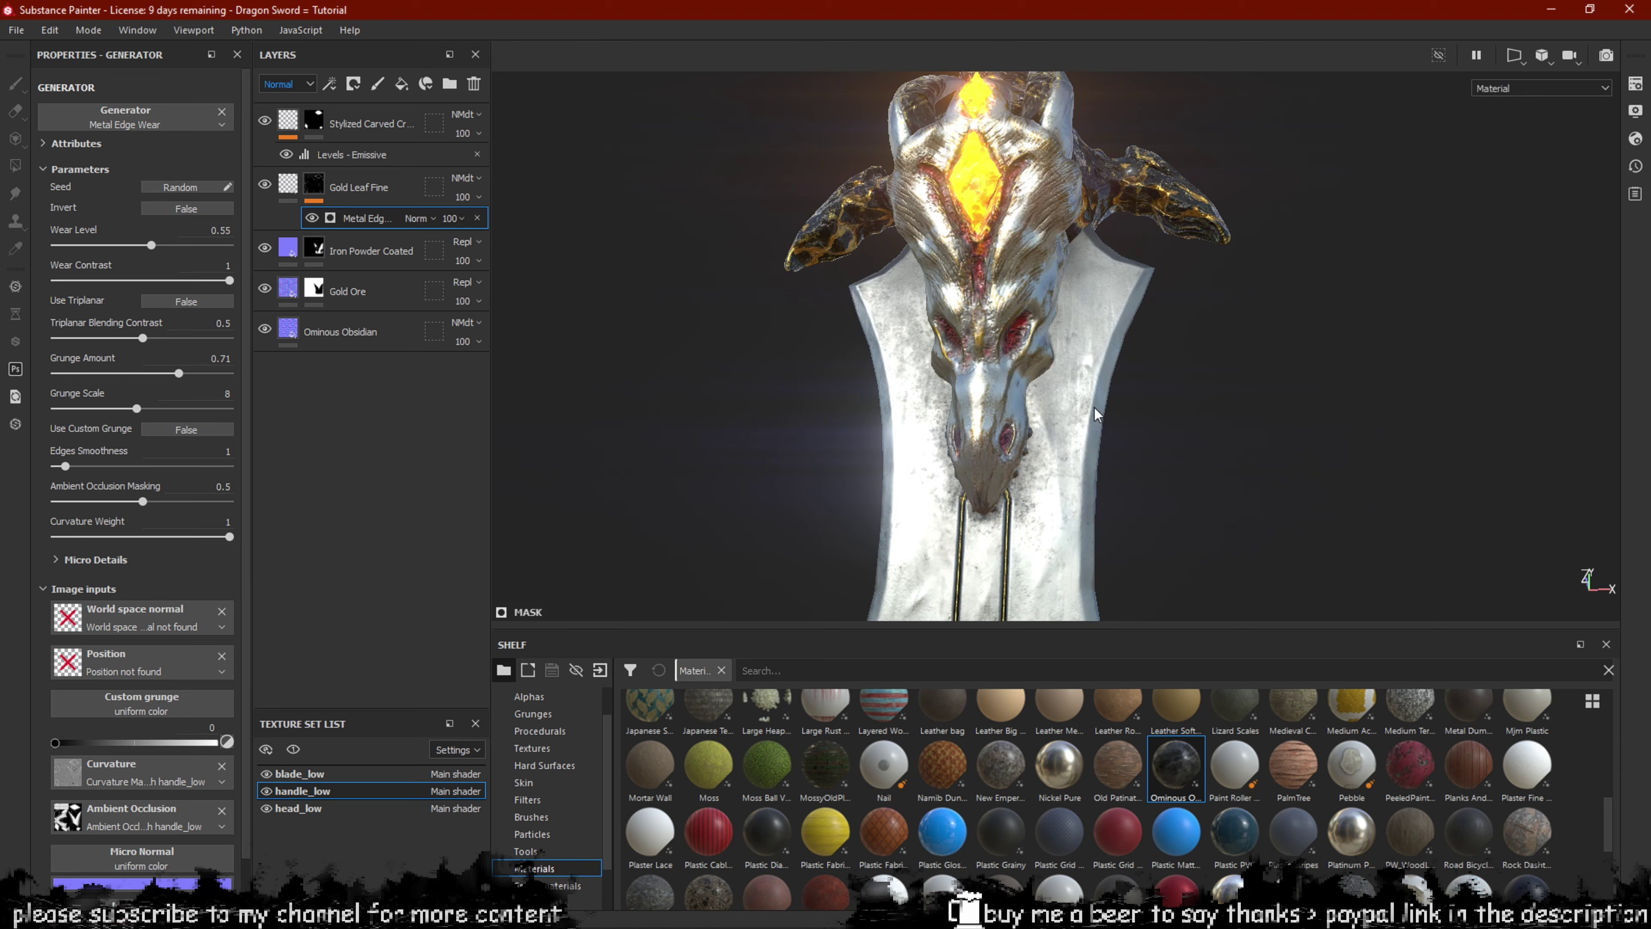
left_click_drag(1043, 359, 1274, 225, "alt")
Review the full sword from pommel to blade tip, comparing the grip, guard and dragon head at different distances.
key("f")
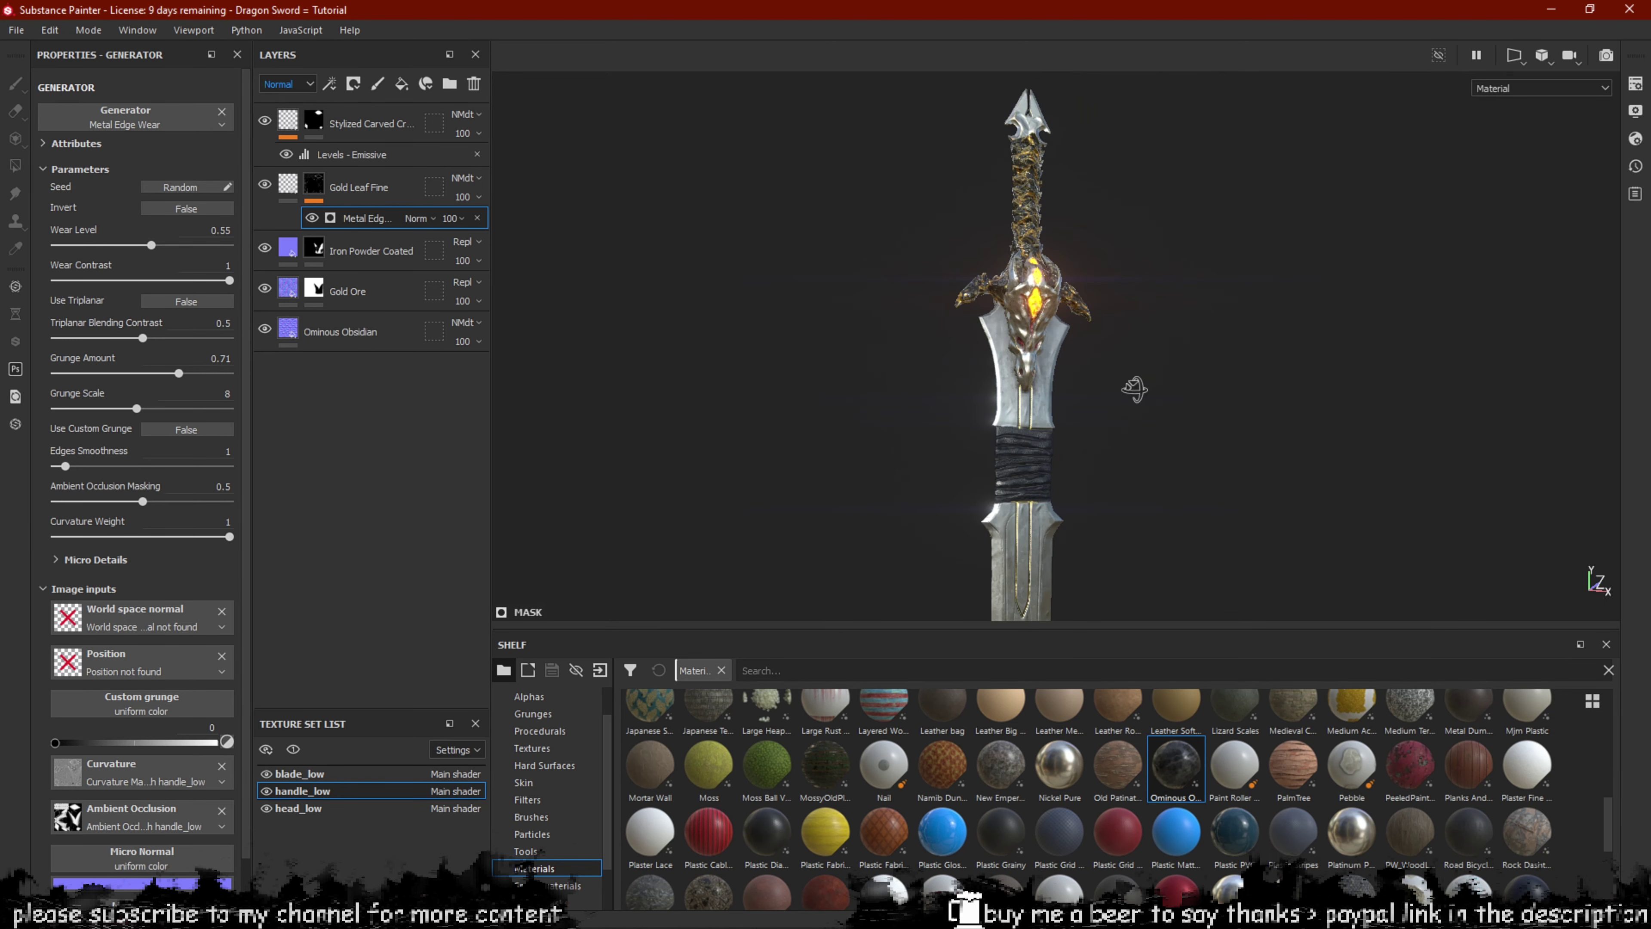
left_click_drag(1131, 391, 1083, 425, "alt")
middle_click_drag(1083, 425, 1045, 346, "alt")
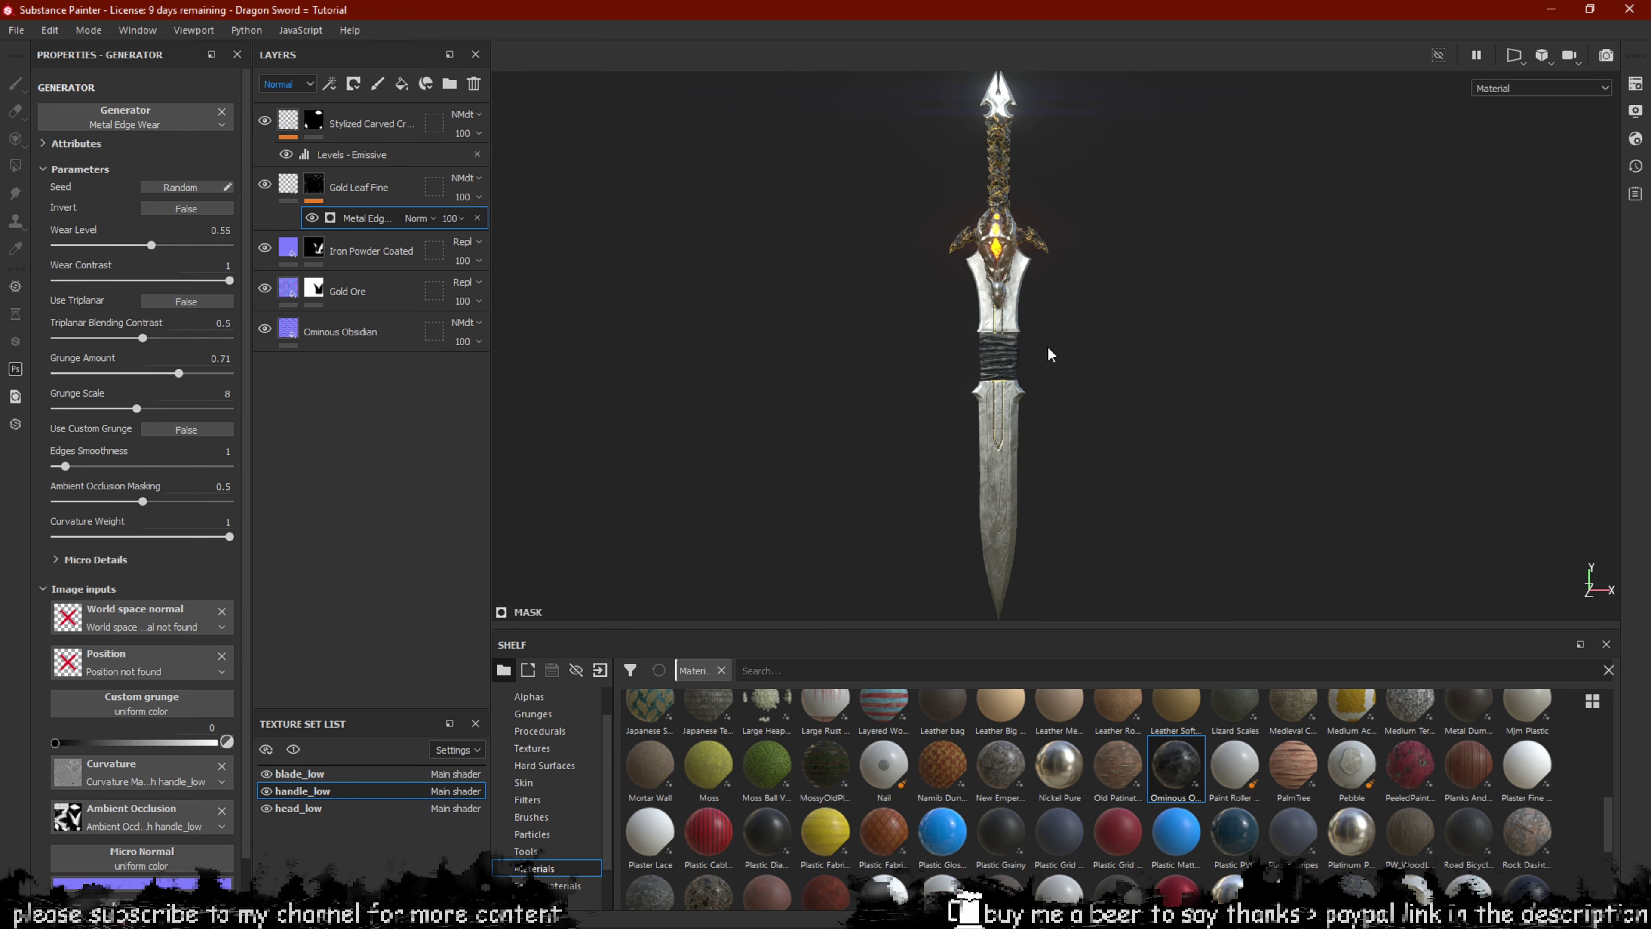
scroll(1050, 355, "down", 2)
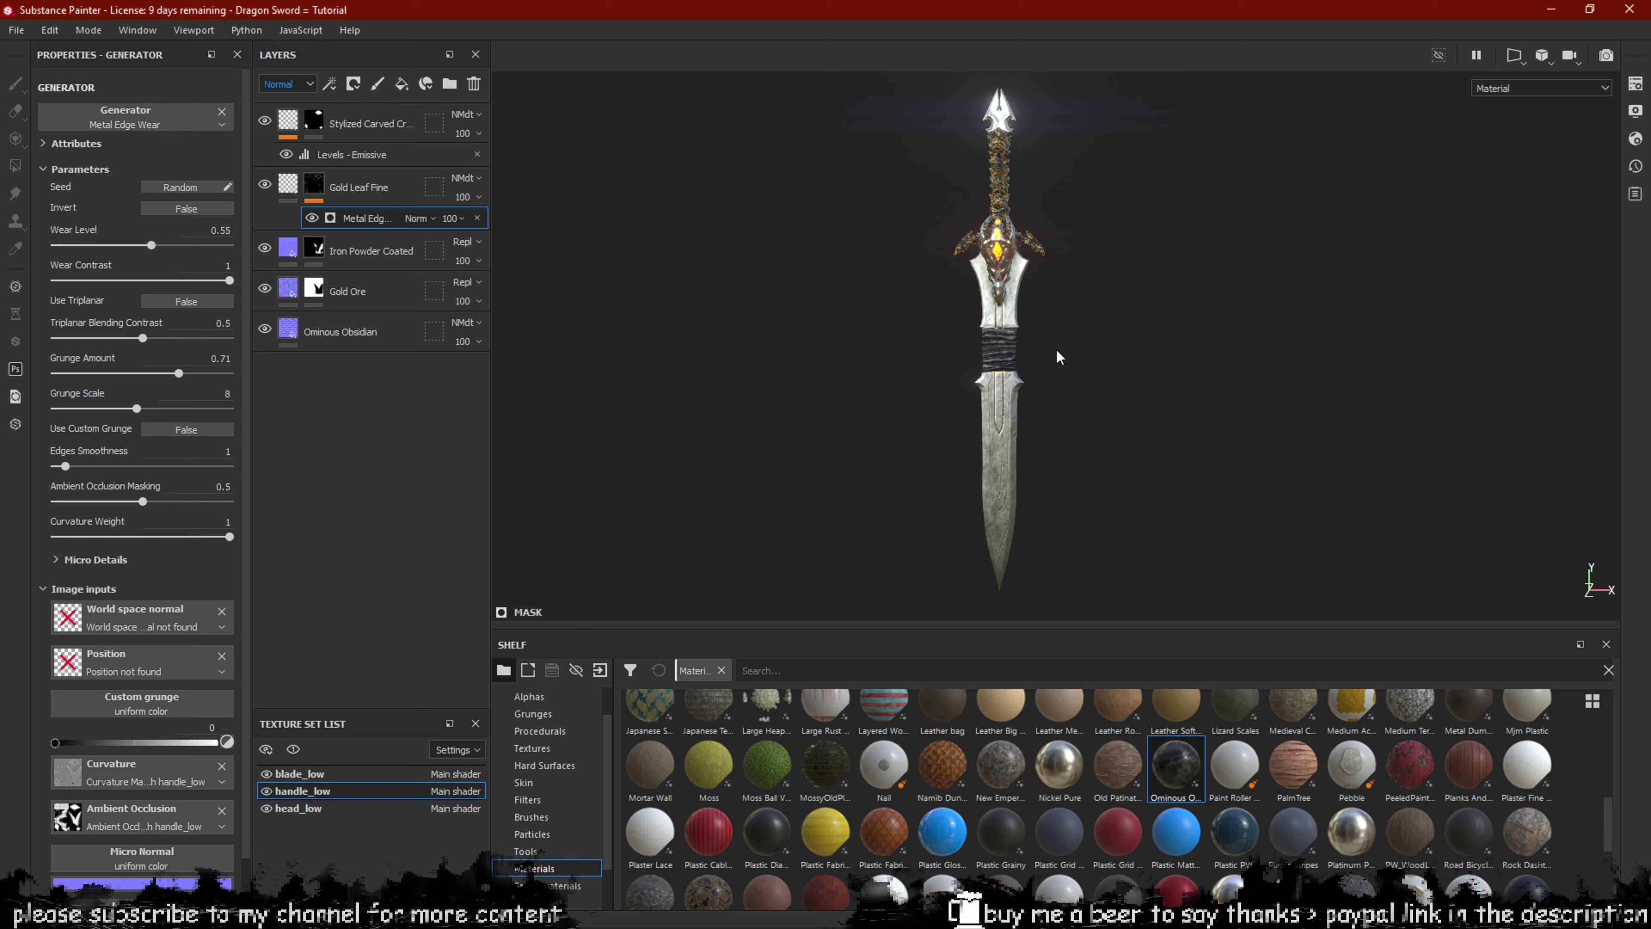
left_click_drag(1059, 357, 1310, 295, "alt")
scroll(1047, 260, "up", 5)
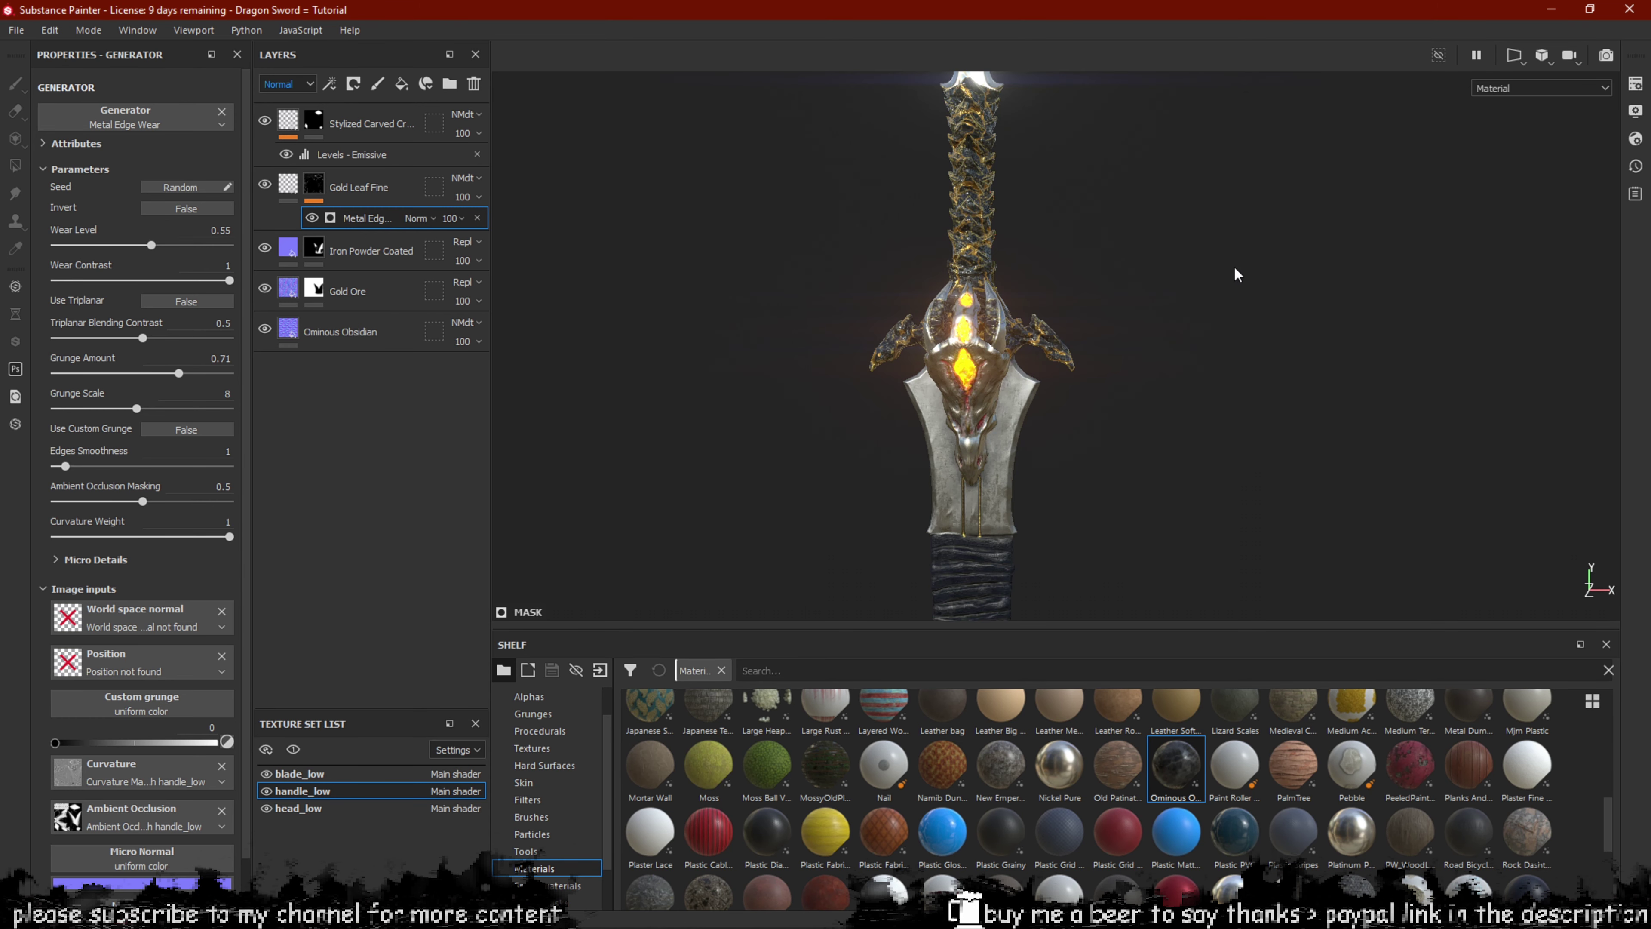
middle_click_drag(1114, 206, 1220, 287, "alt")
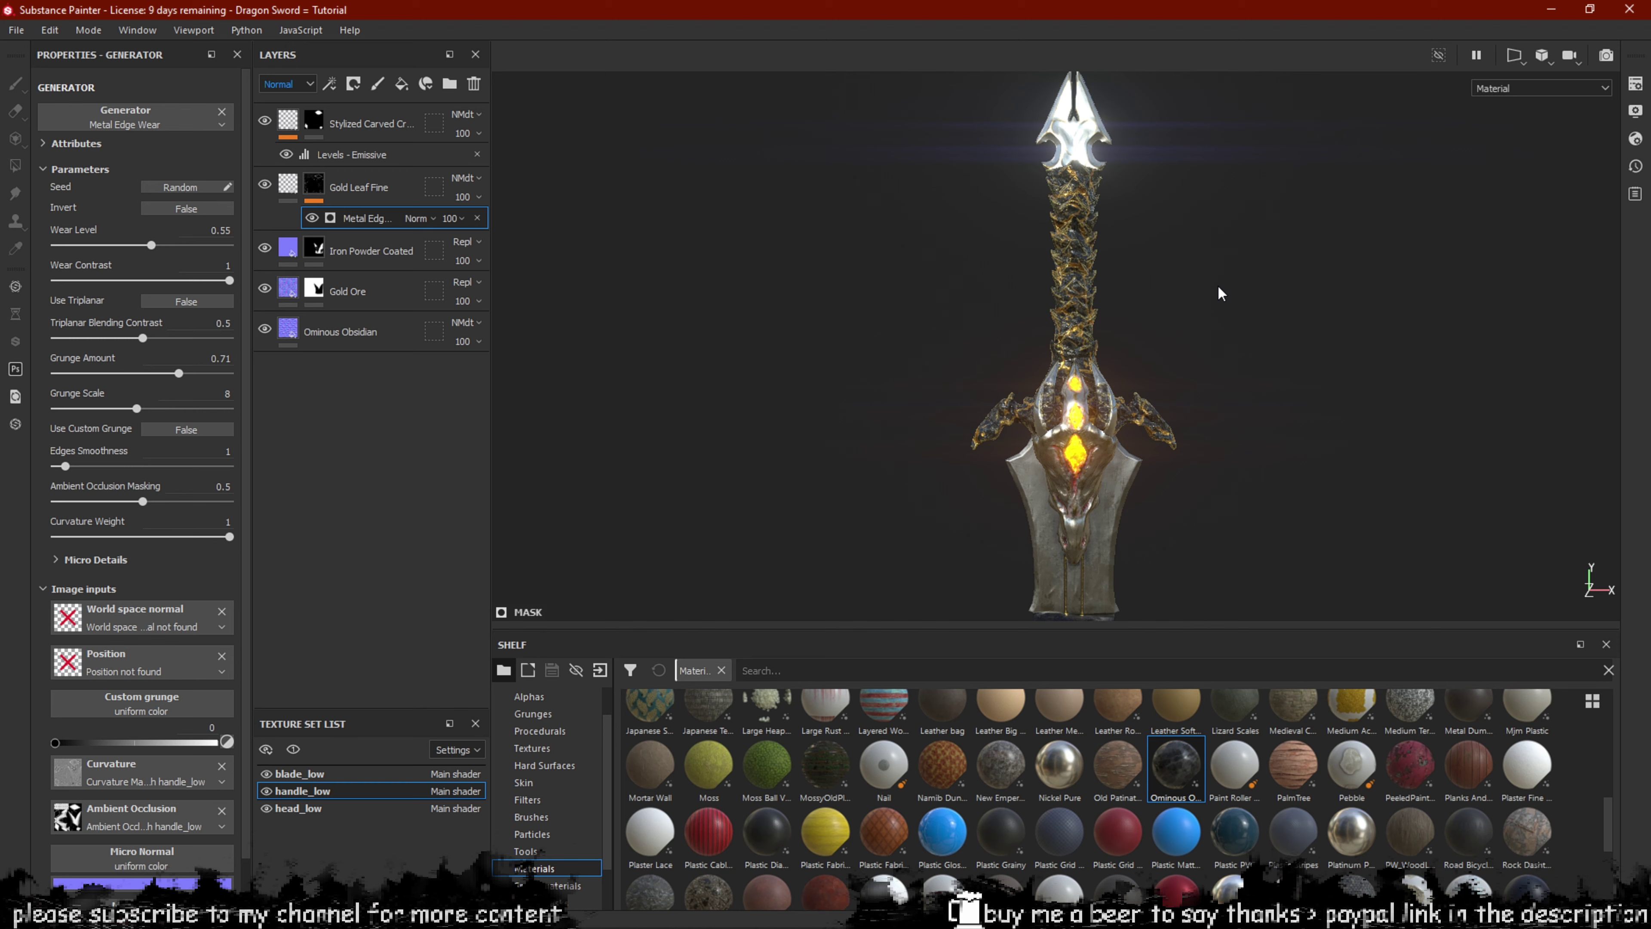
scroll(1219, 293, "up", 8)
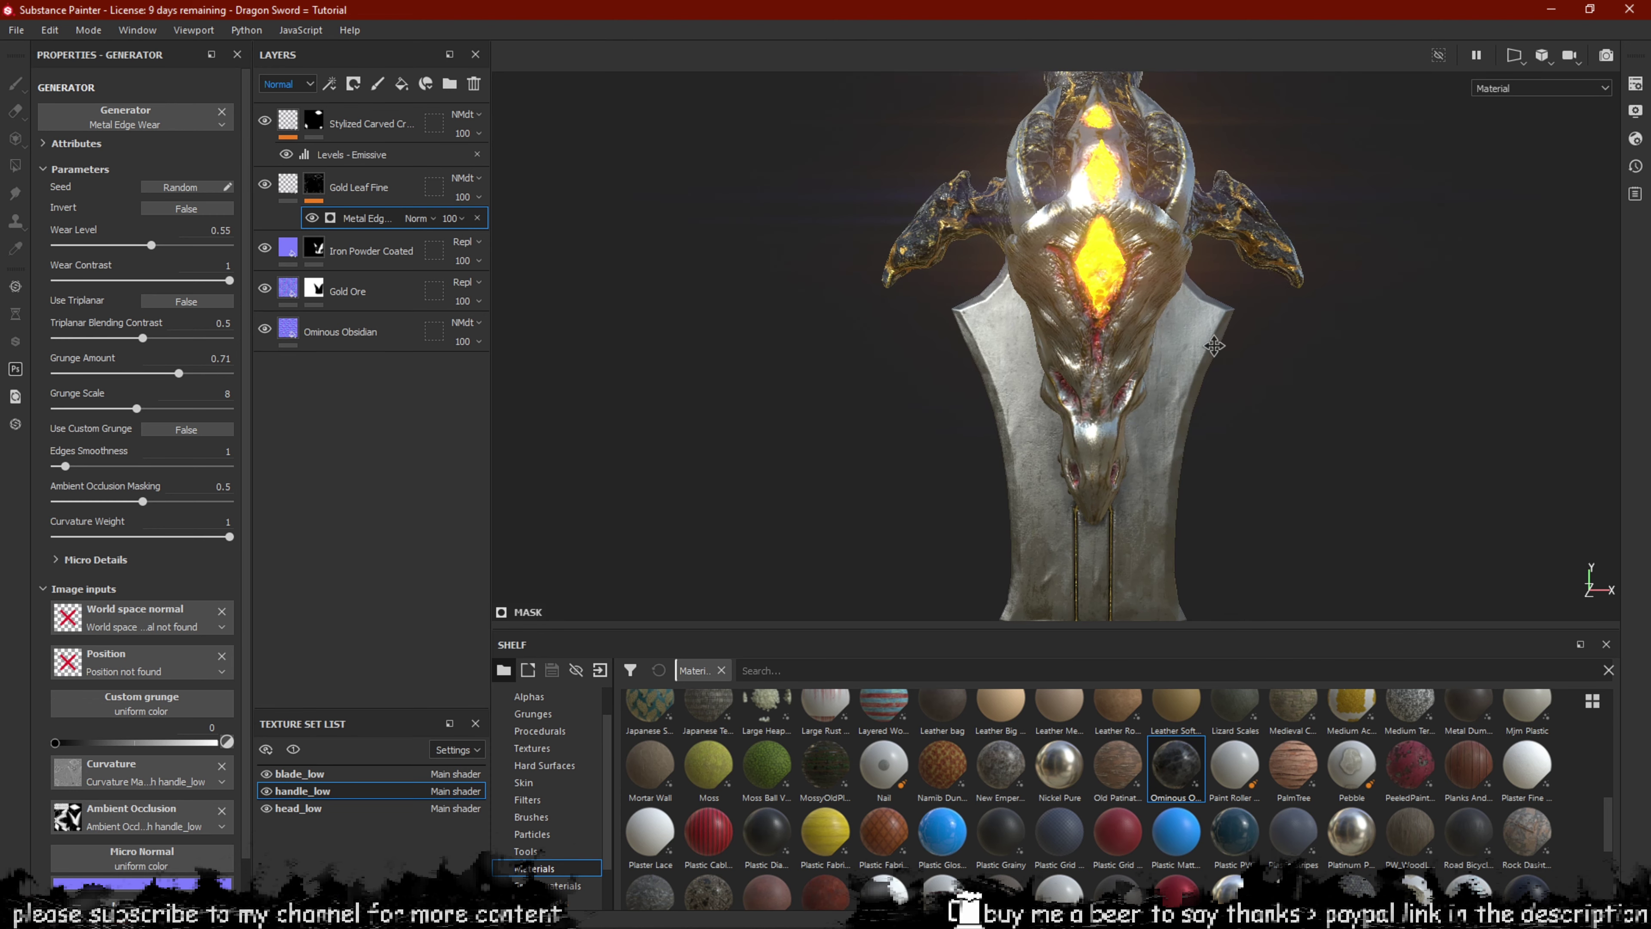
middle_click_drag(1214, 346, 1174, 332)
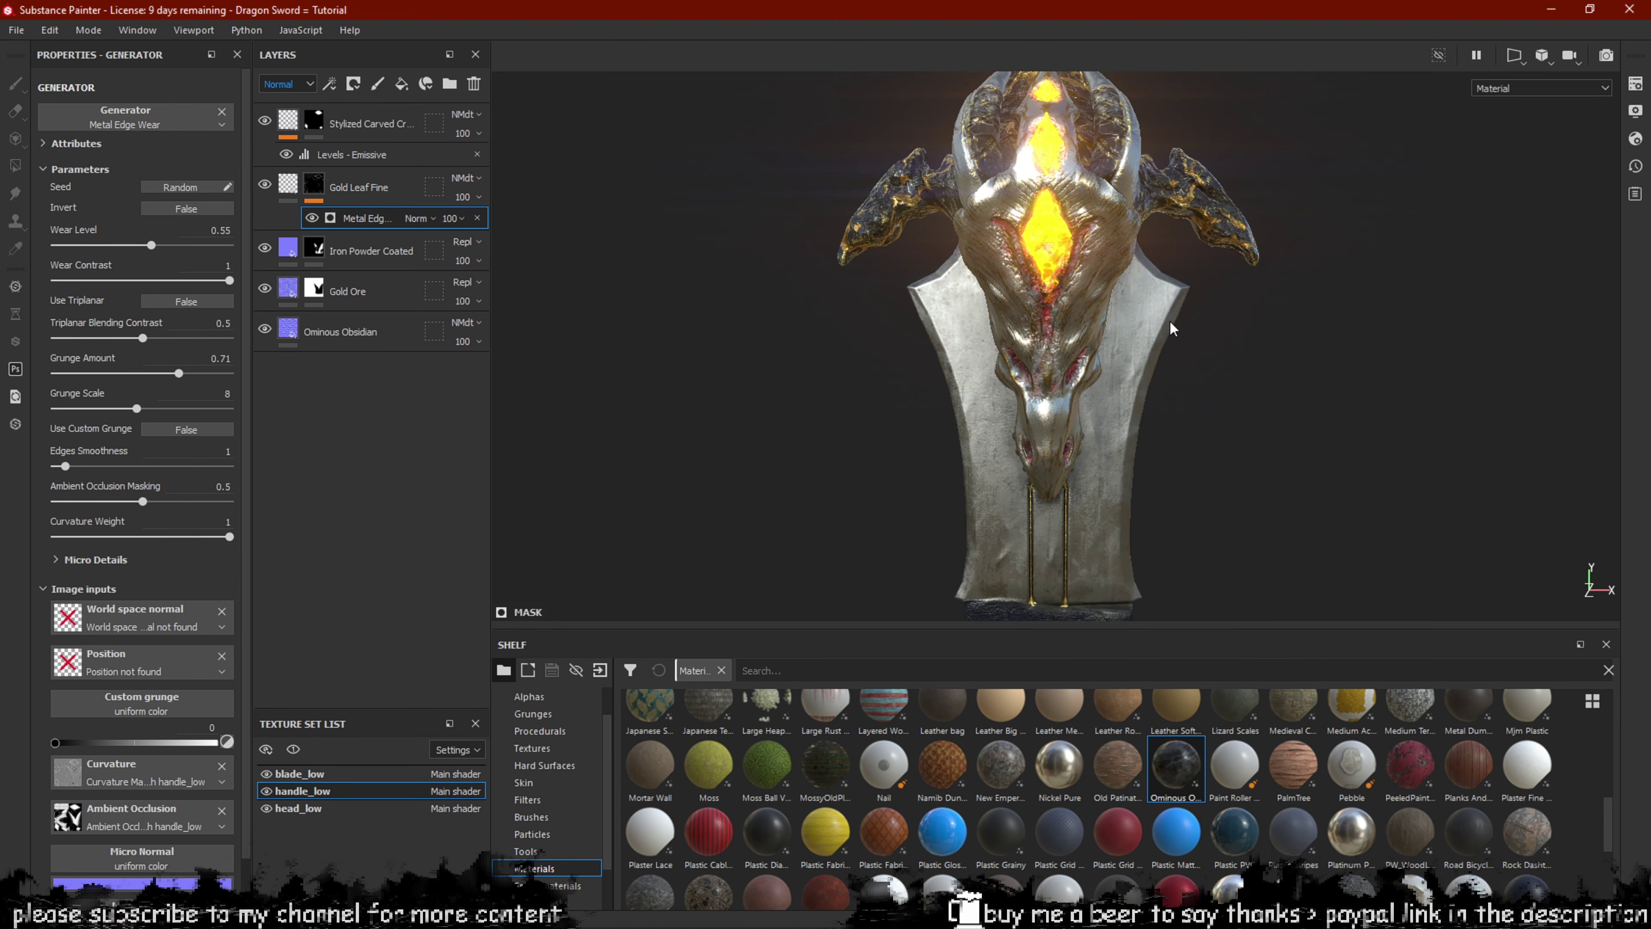
left_click_drag(1173, 330, 1221, 382, "alt")
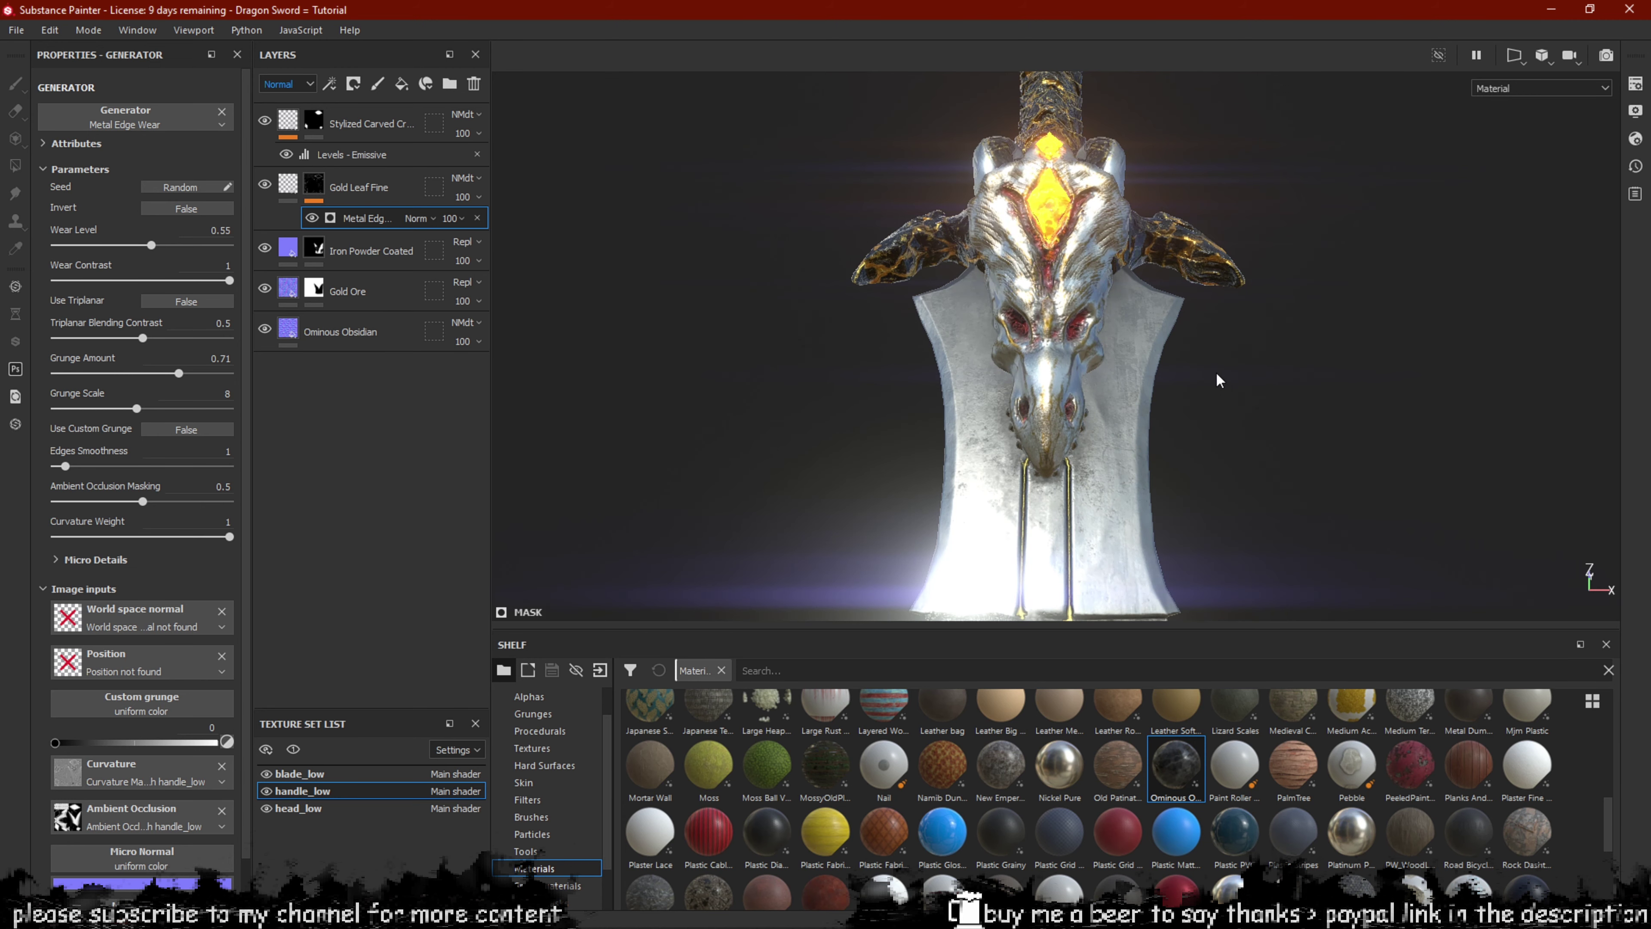